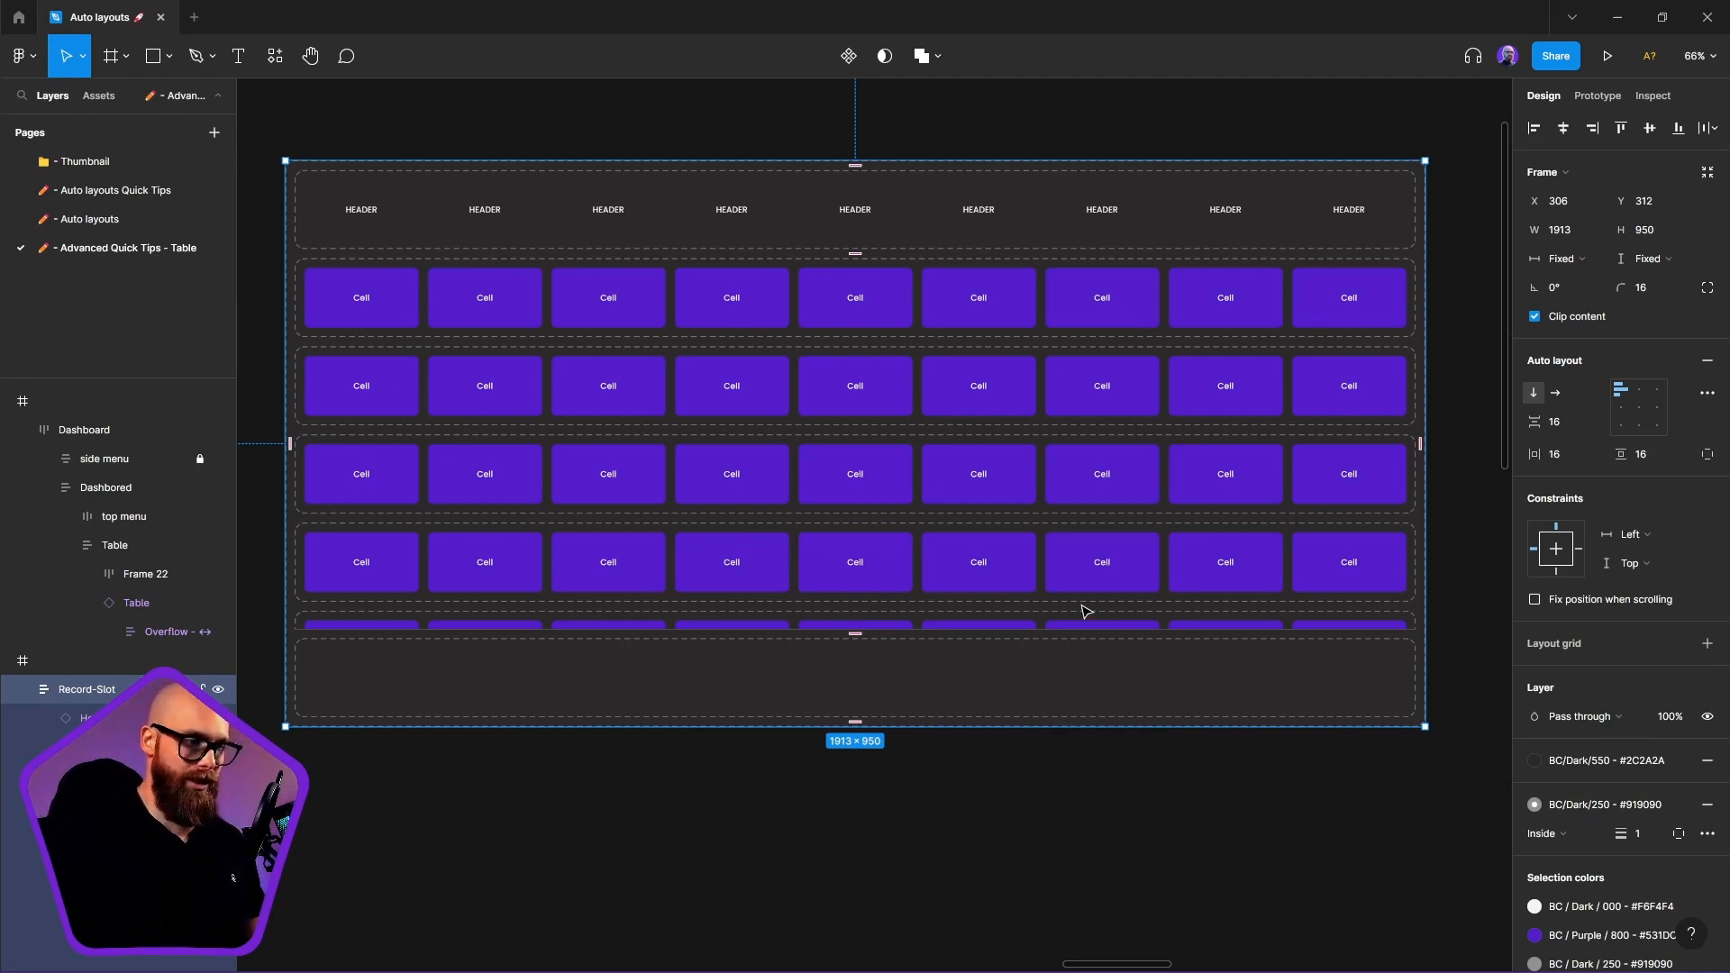
Resize the Record-Slot table frame from its upper edge to about 989 high, and from its lower corner
scroll(1087, 522, "down", 3, "ctrl")
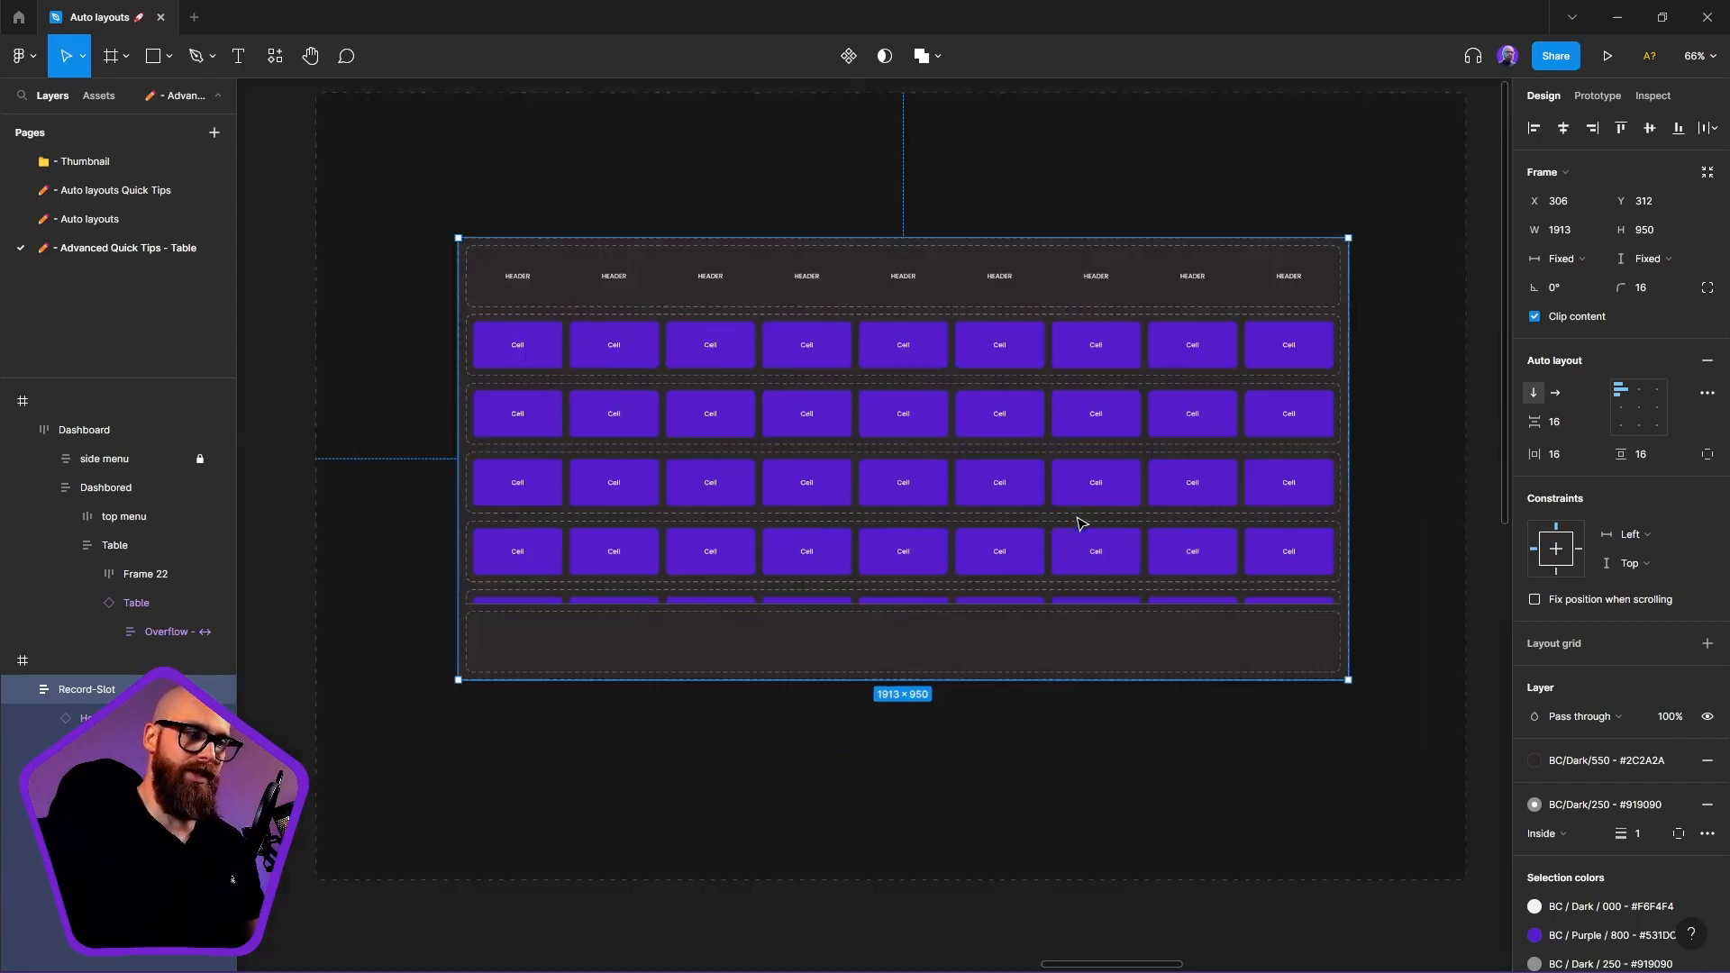
left_click_drag(663, 232, 630, 321)
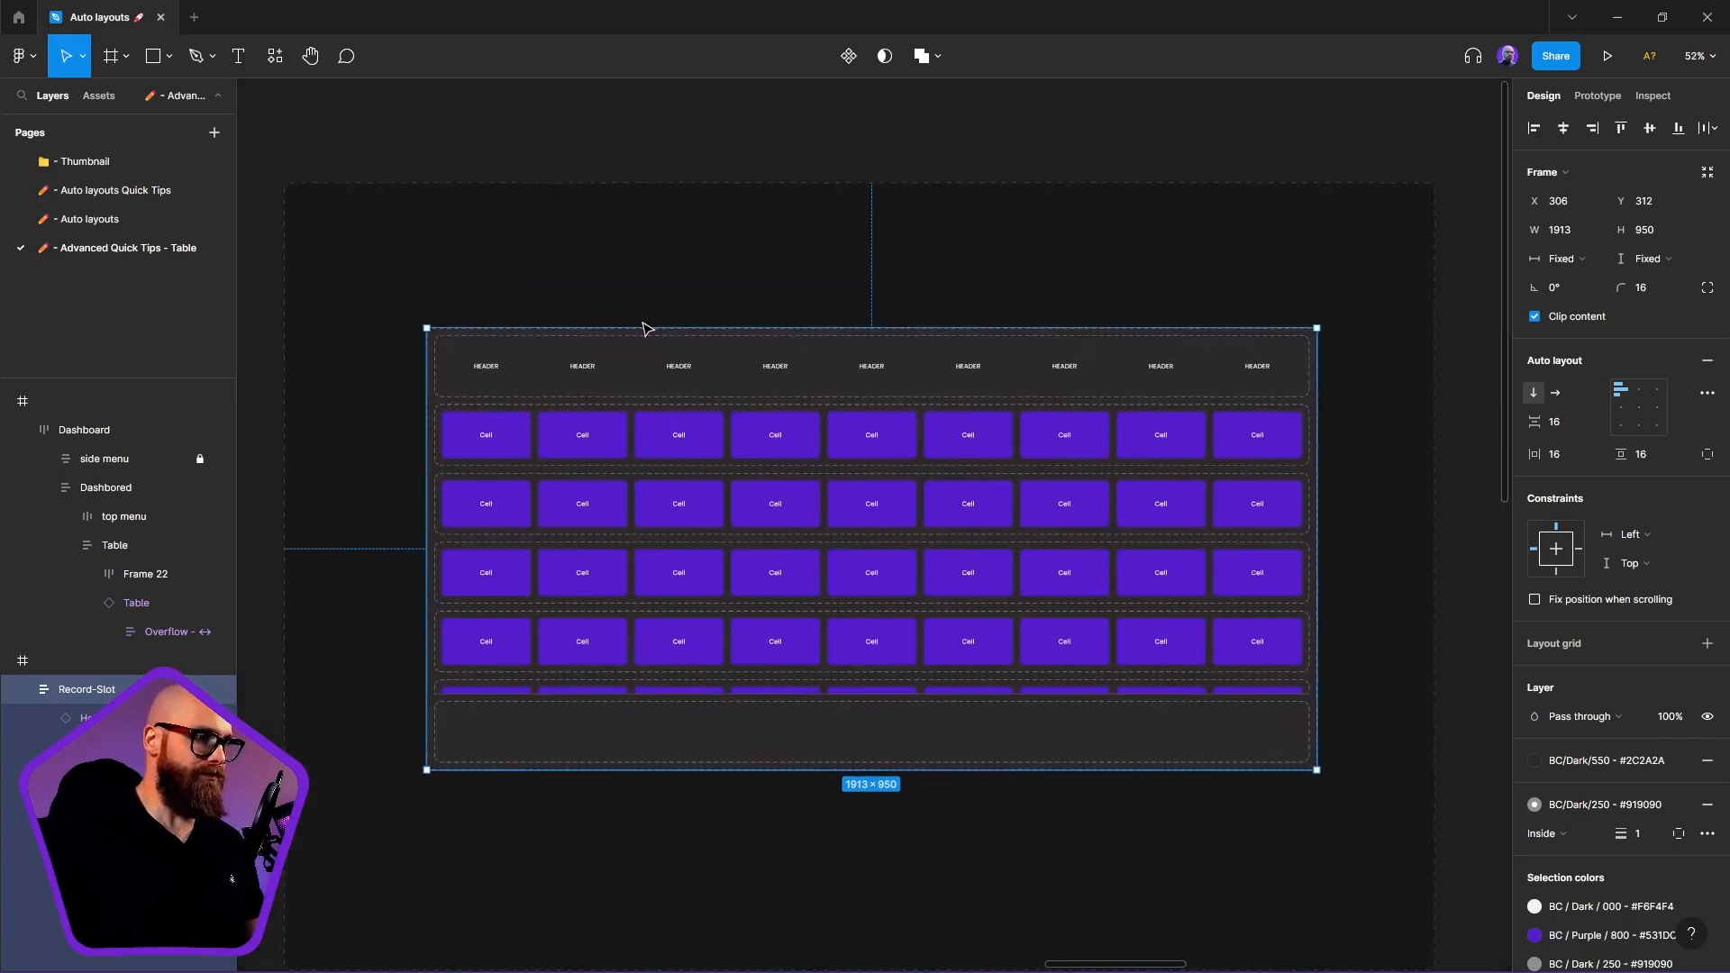
left_click_drag(642, 231, 653, 309)
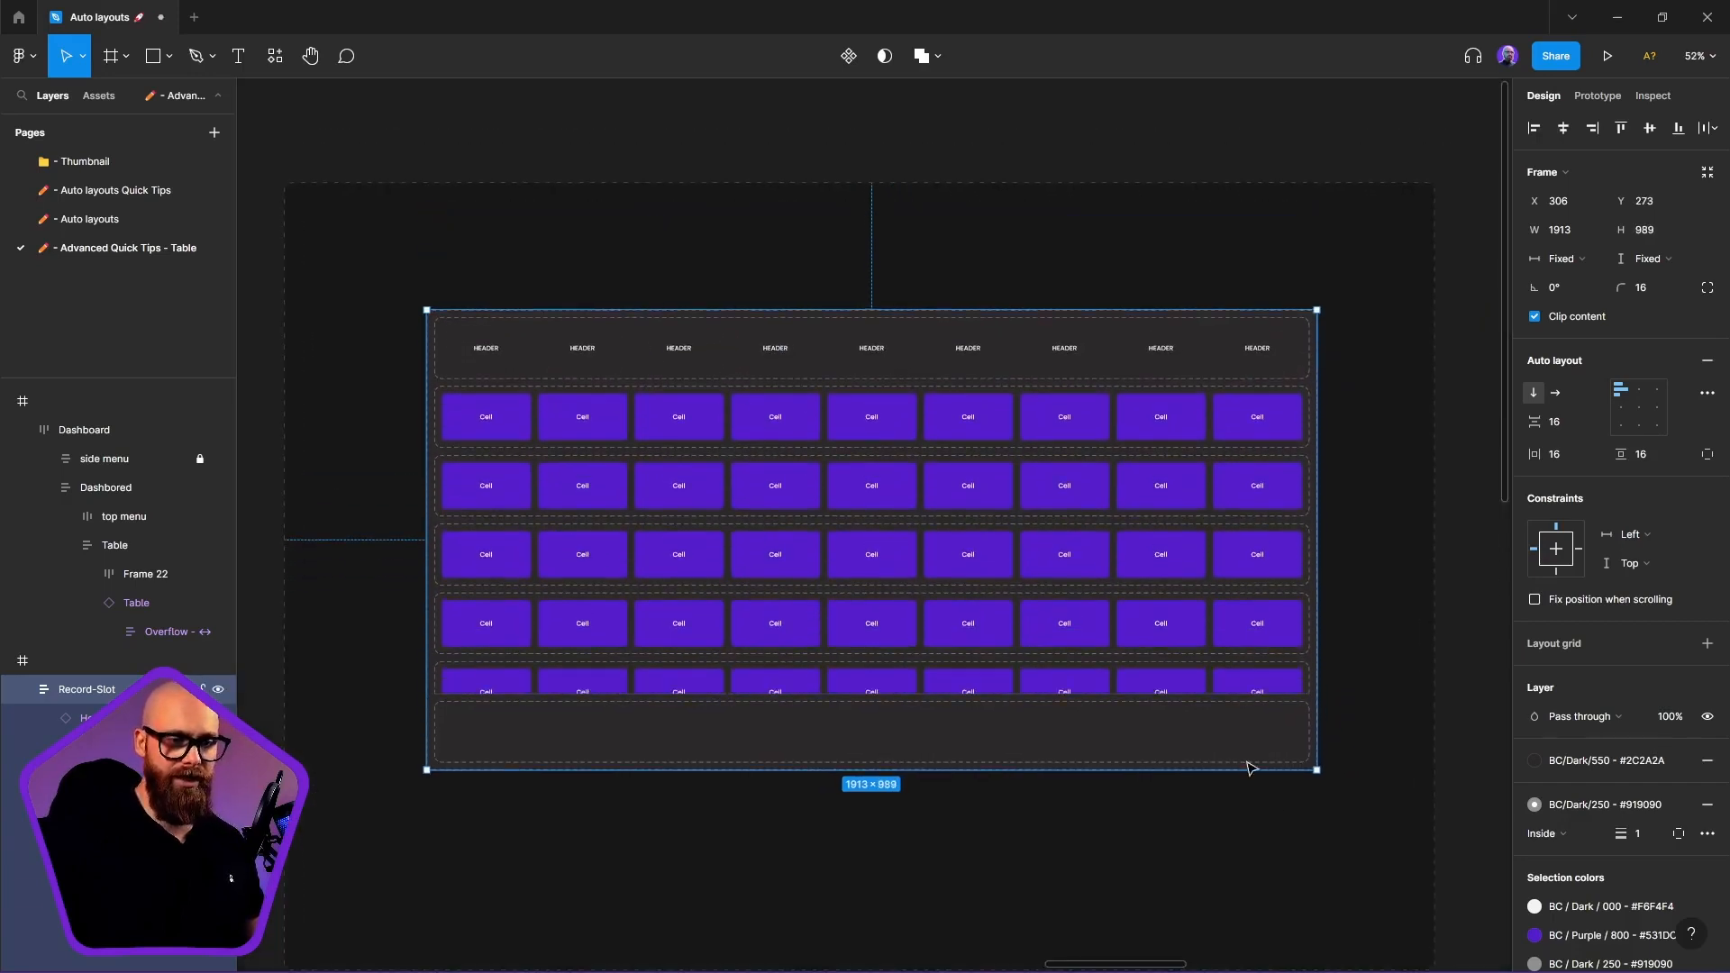
left_click_drag(1318, 767, 1209, 803)
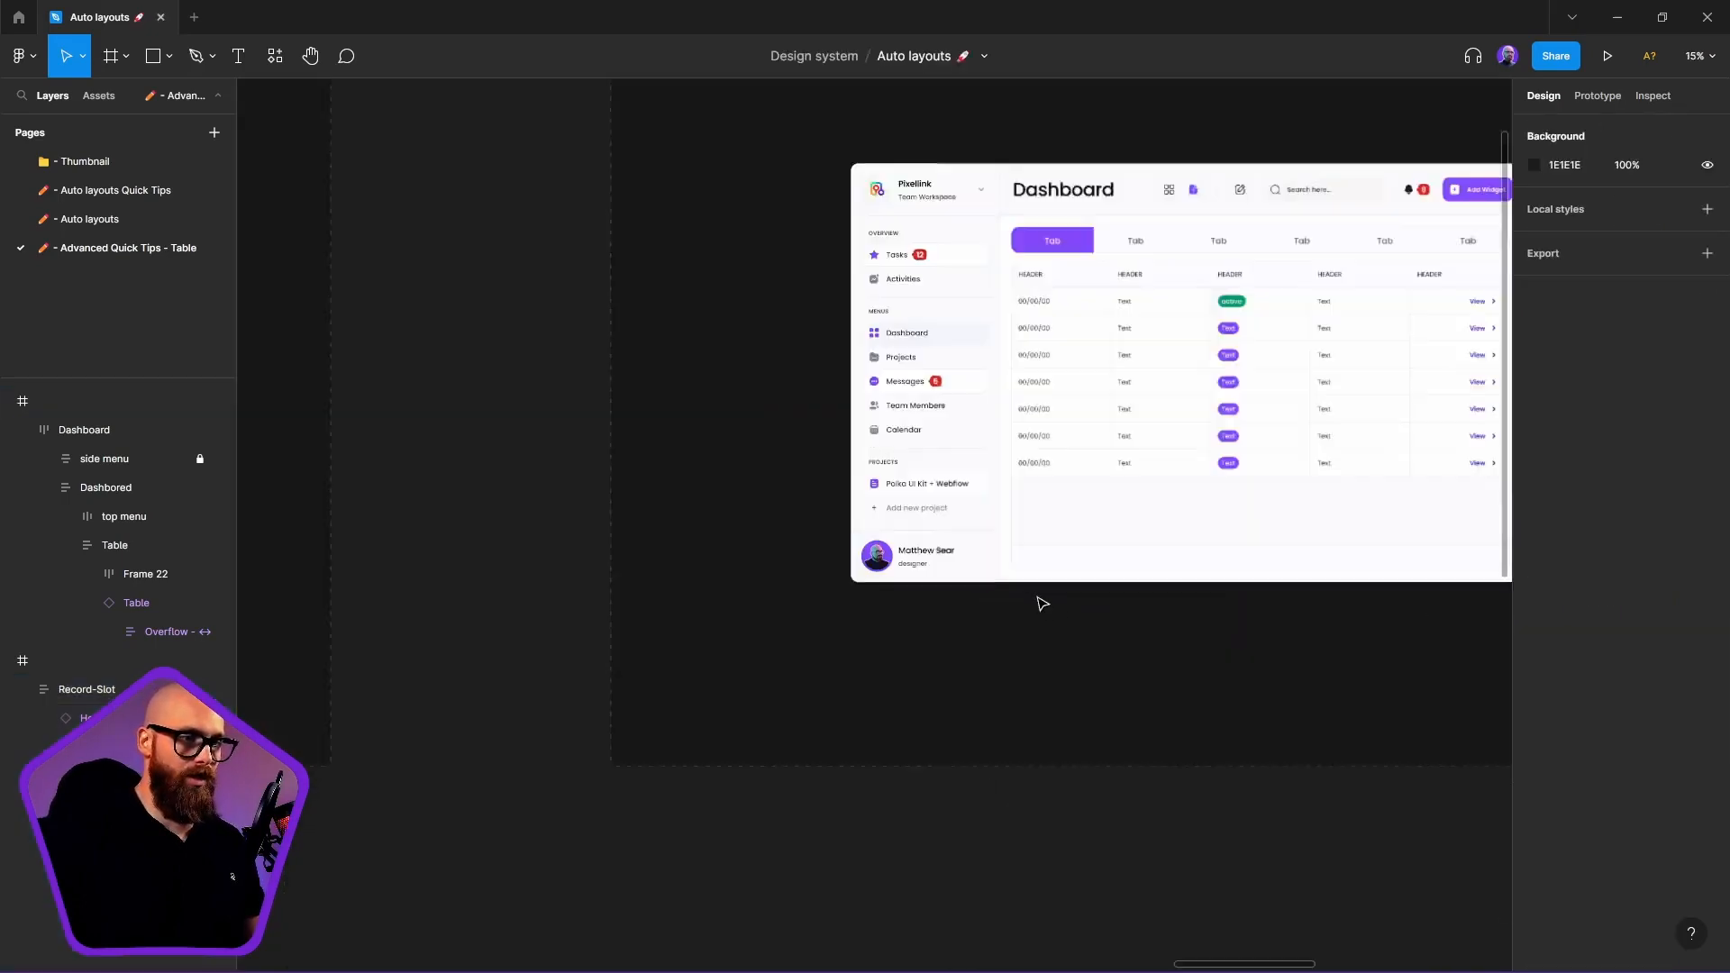
Examine the Dashboard frame and the table placed inside it
scroll(1039, 603, "up", 5)
scroll(982, 475, "up", 3)
left_click_drag(916, 658, 963, 663)
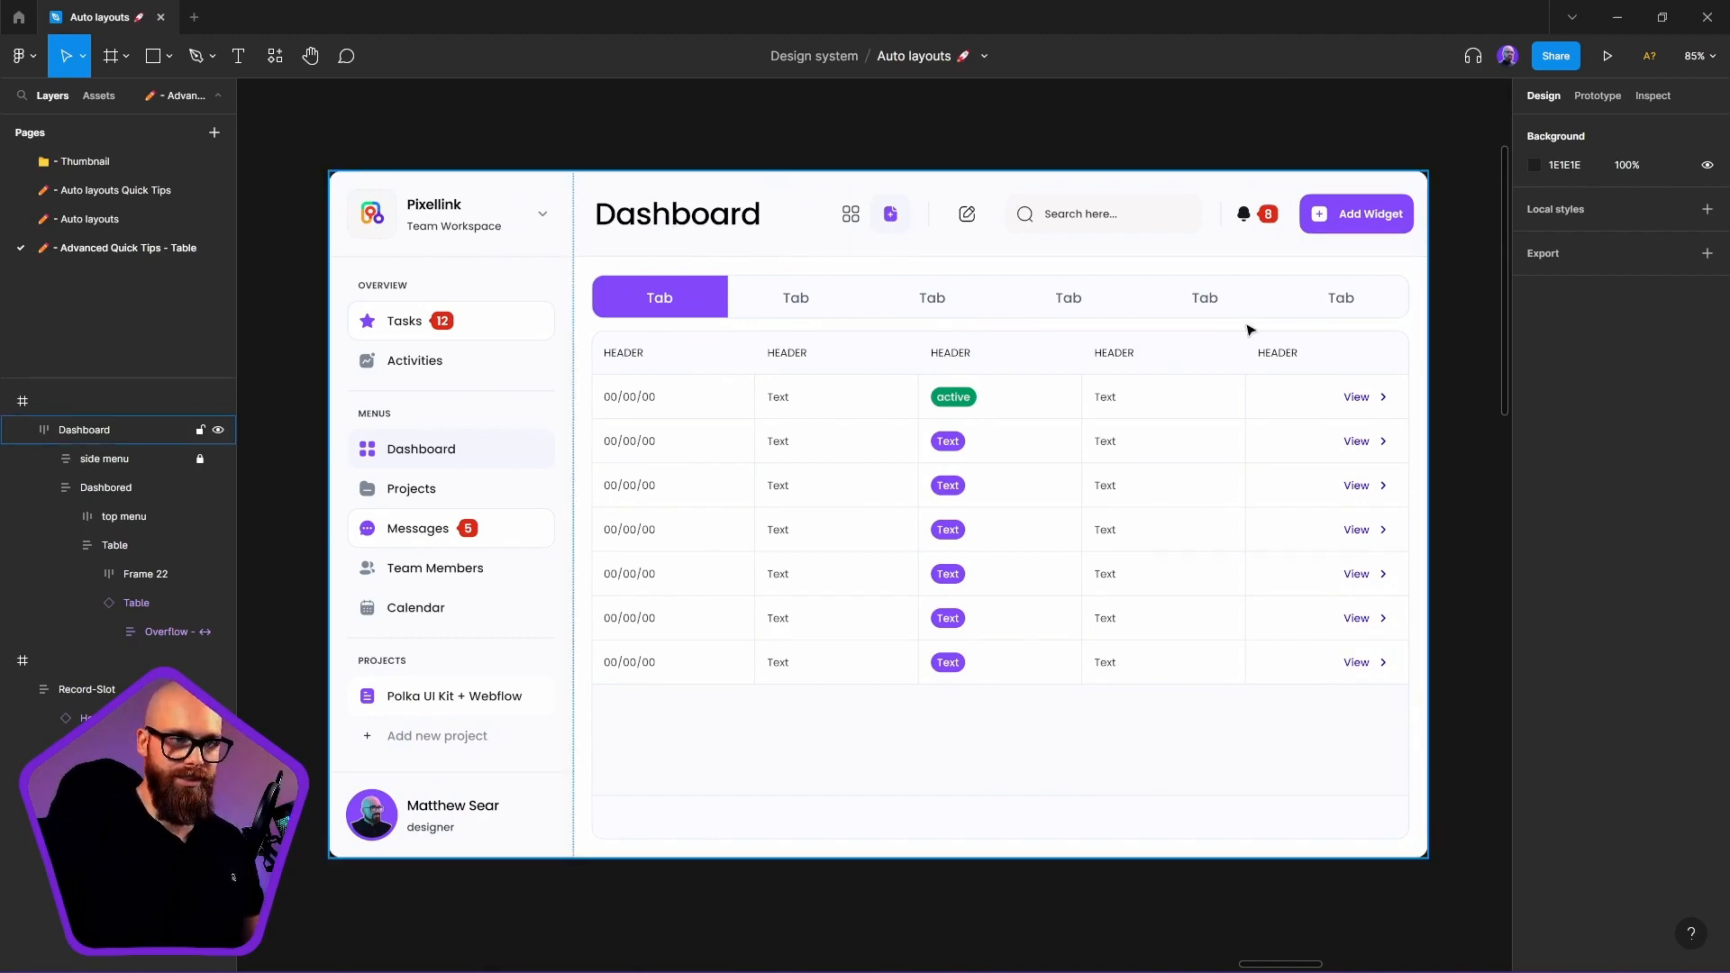
scroll(1225, 654, "down", 4)
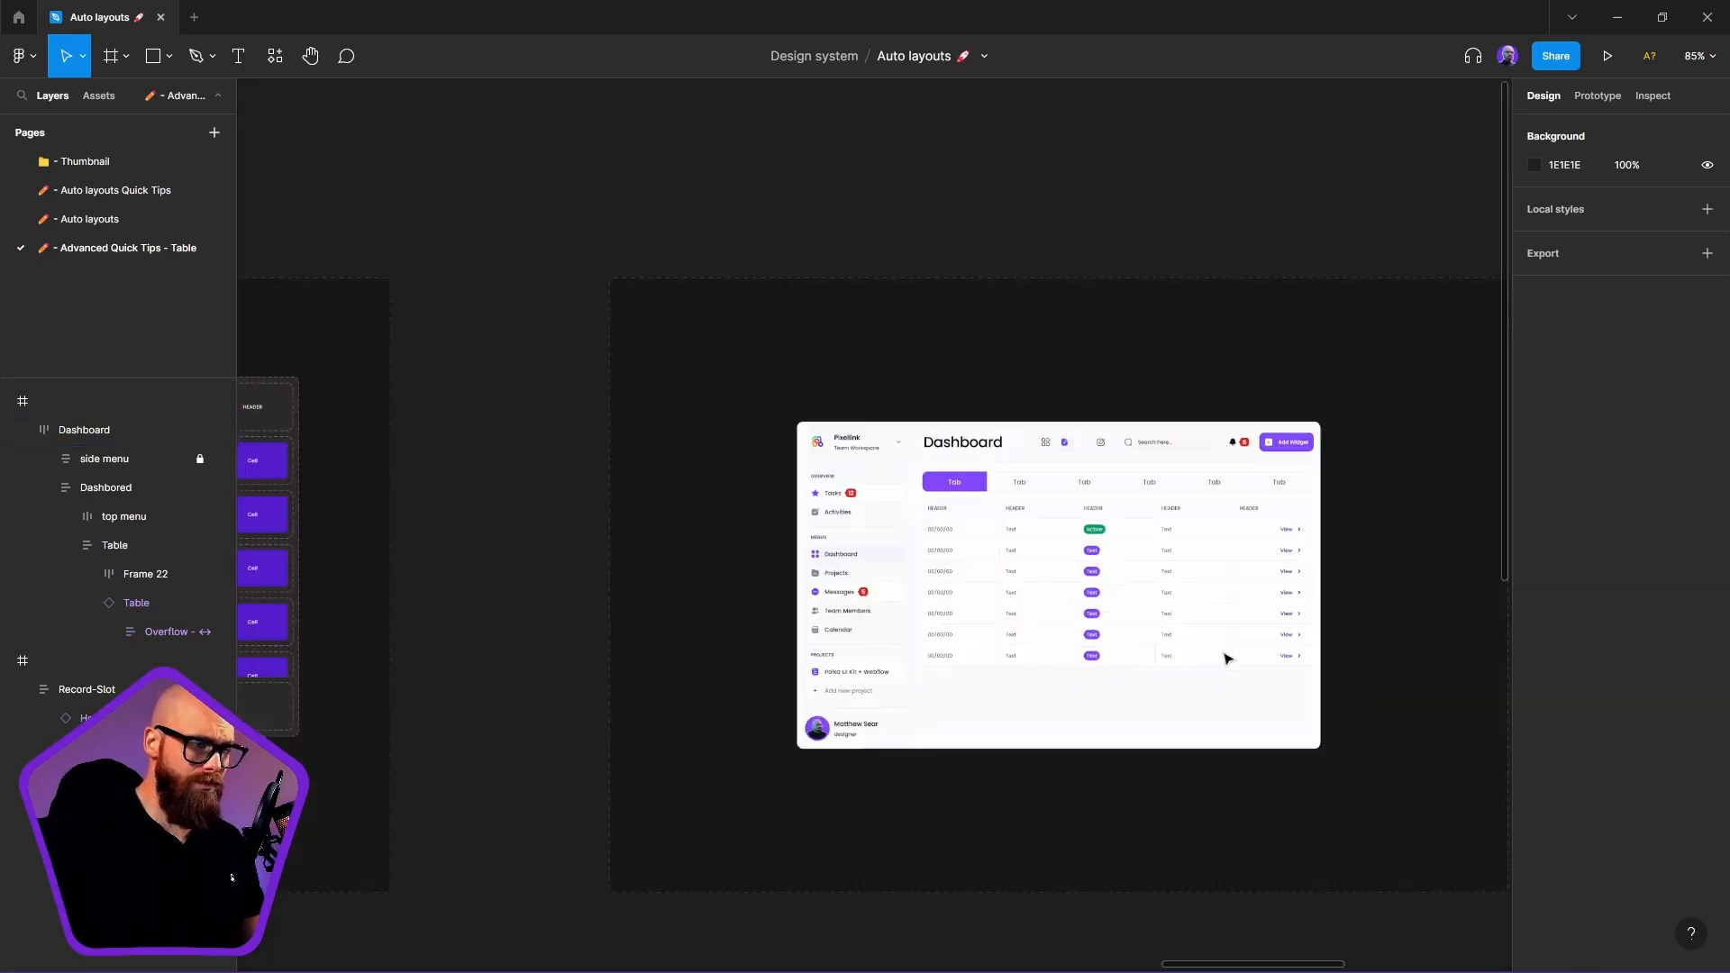
left_click(1078, 537)
left_click_drag(1345, 737, 1207, 672)
scroll(983, 465, "up", 4)
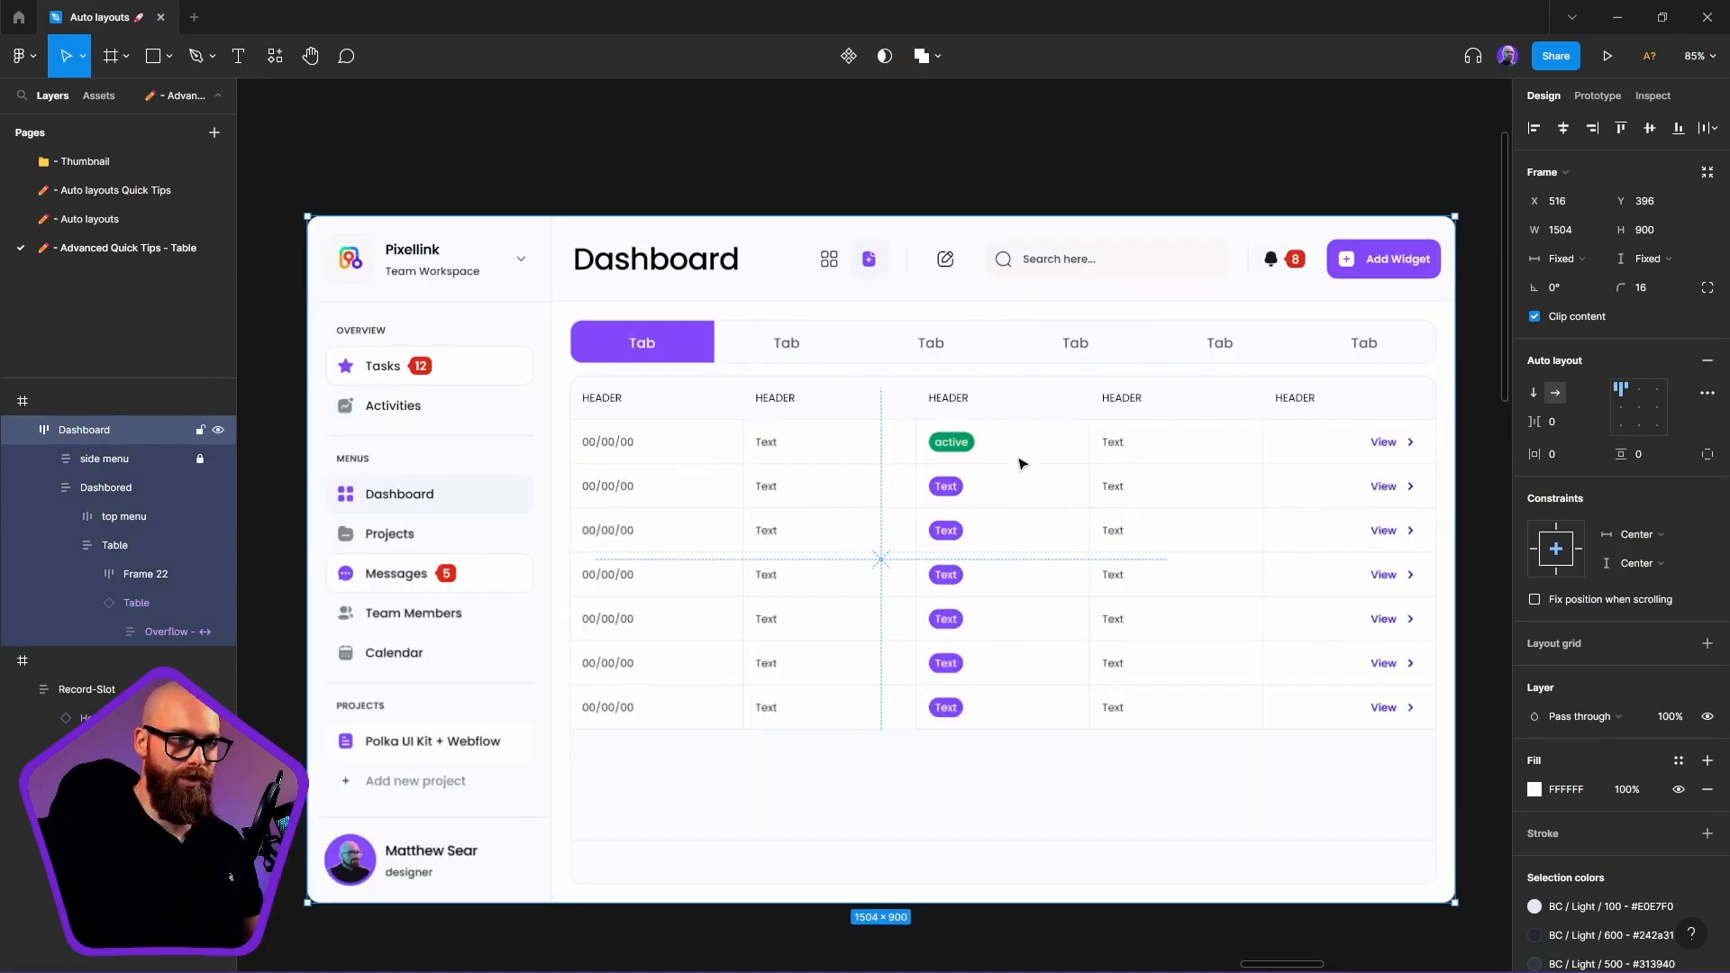
Inspect the properties of the dashboard table's first-row cells, its Row instance and the nested settings of the Table instance
left_click(1028, 452, "ctrl")
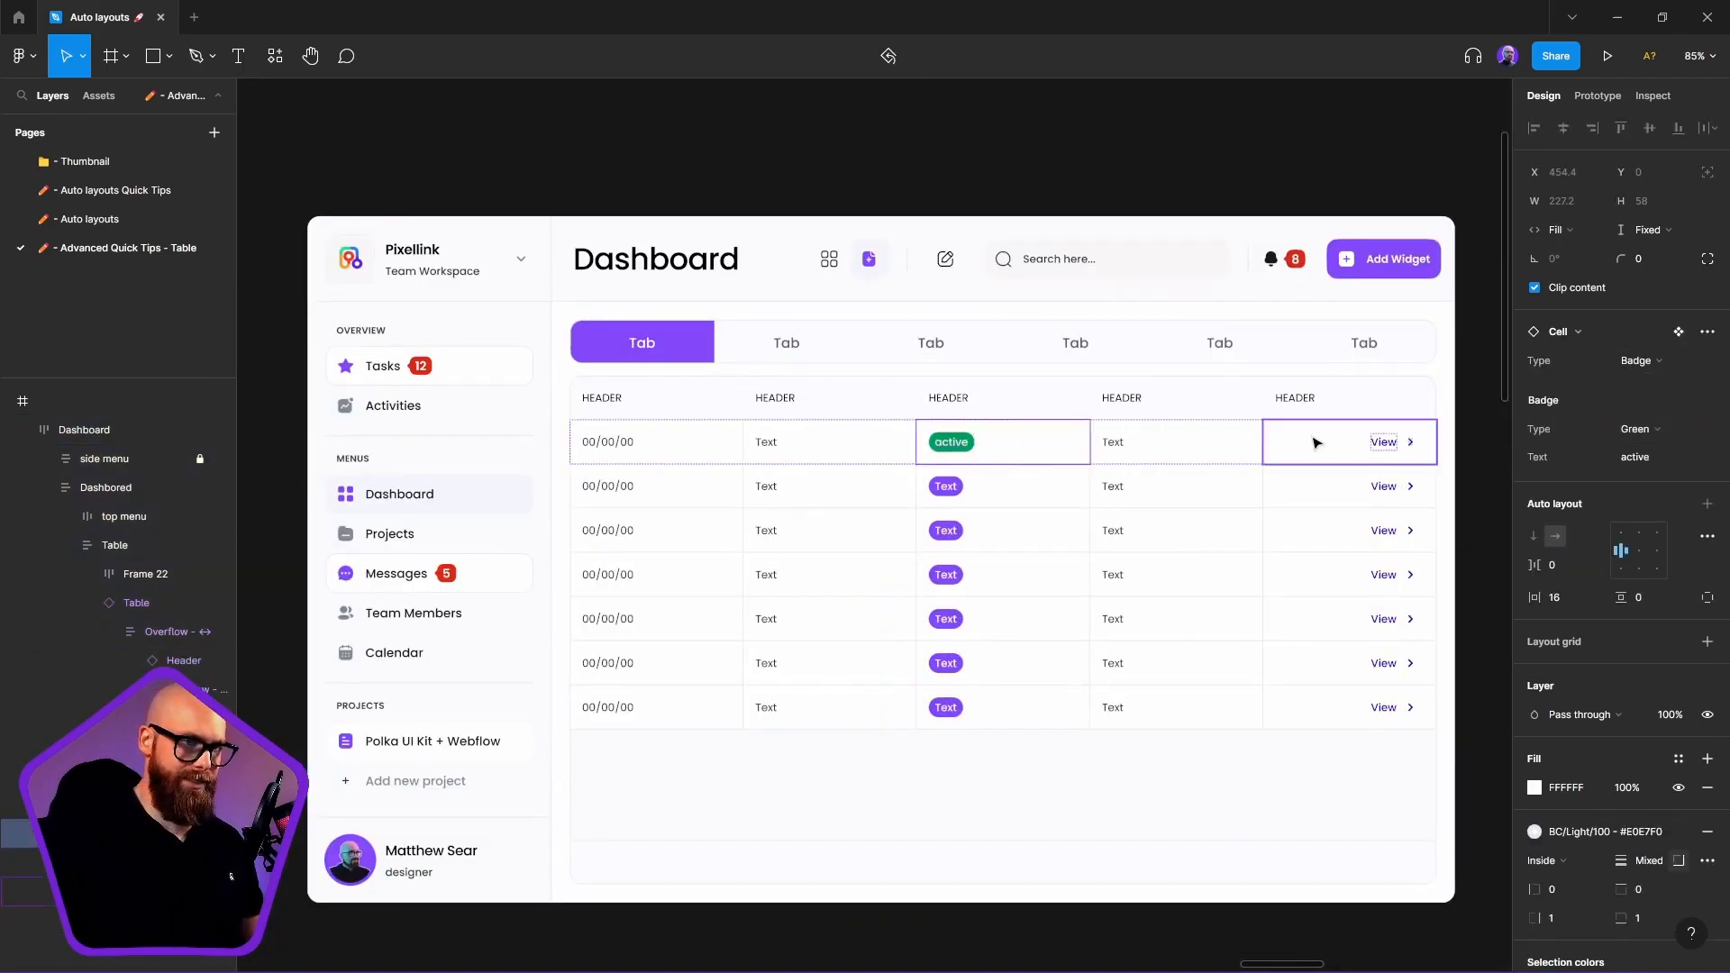
left_click(1138, 446)
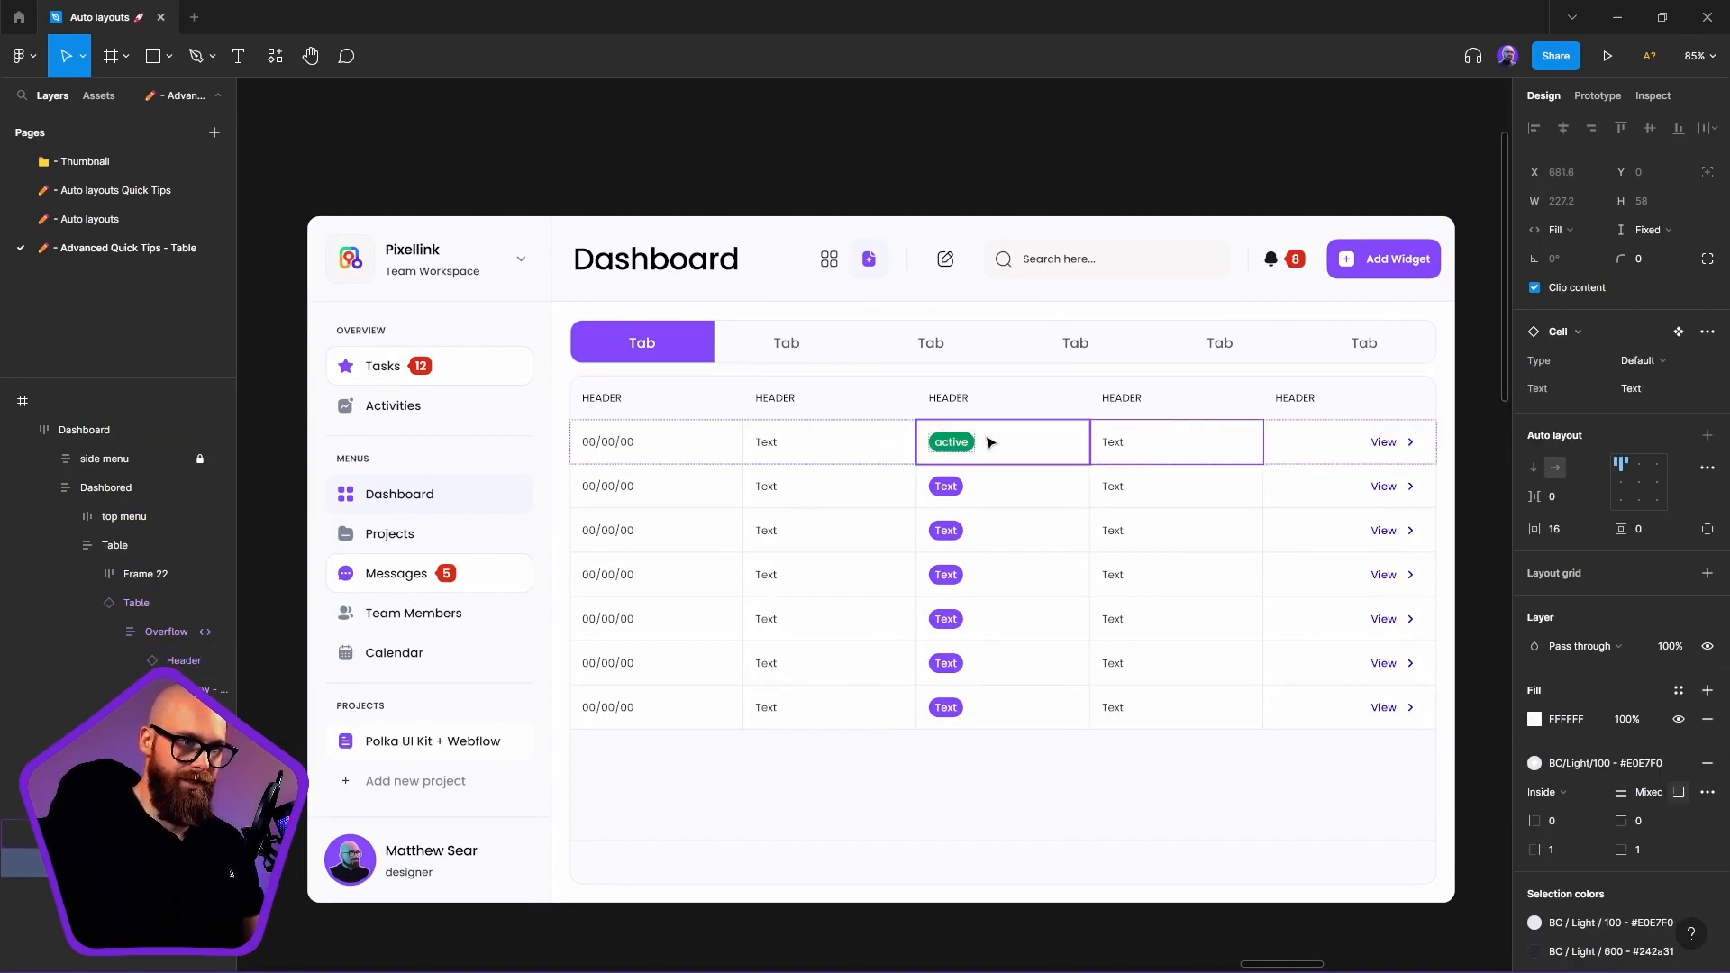
left_click(721, 446)
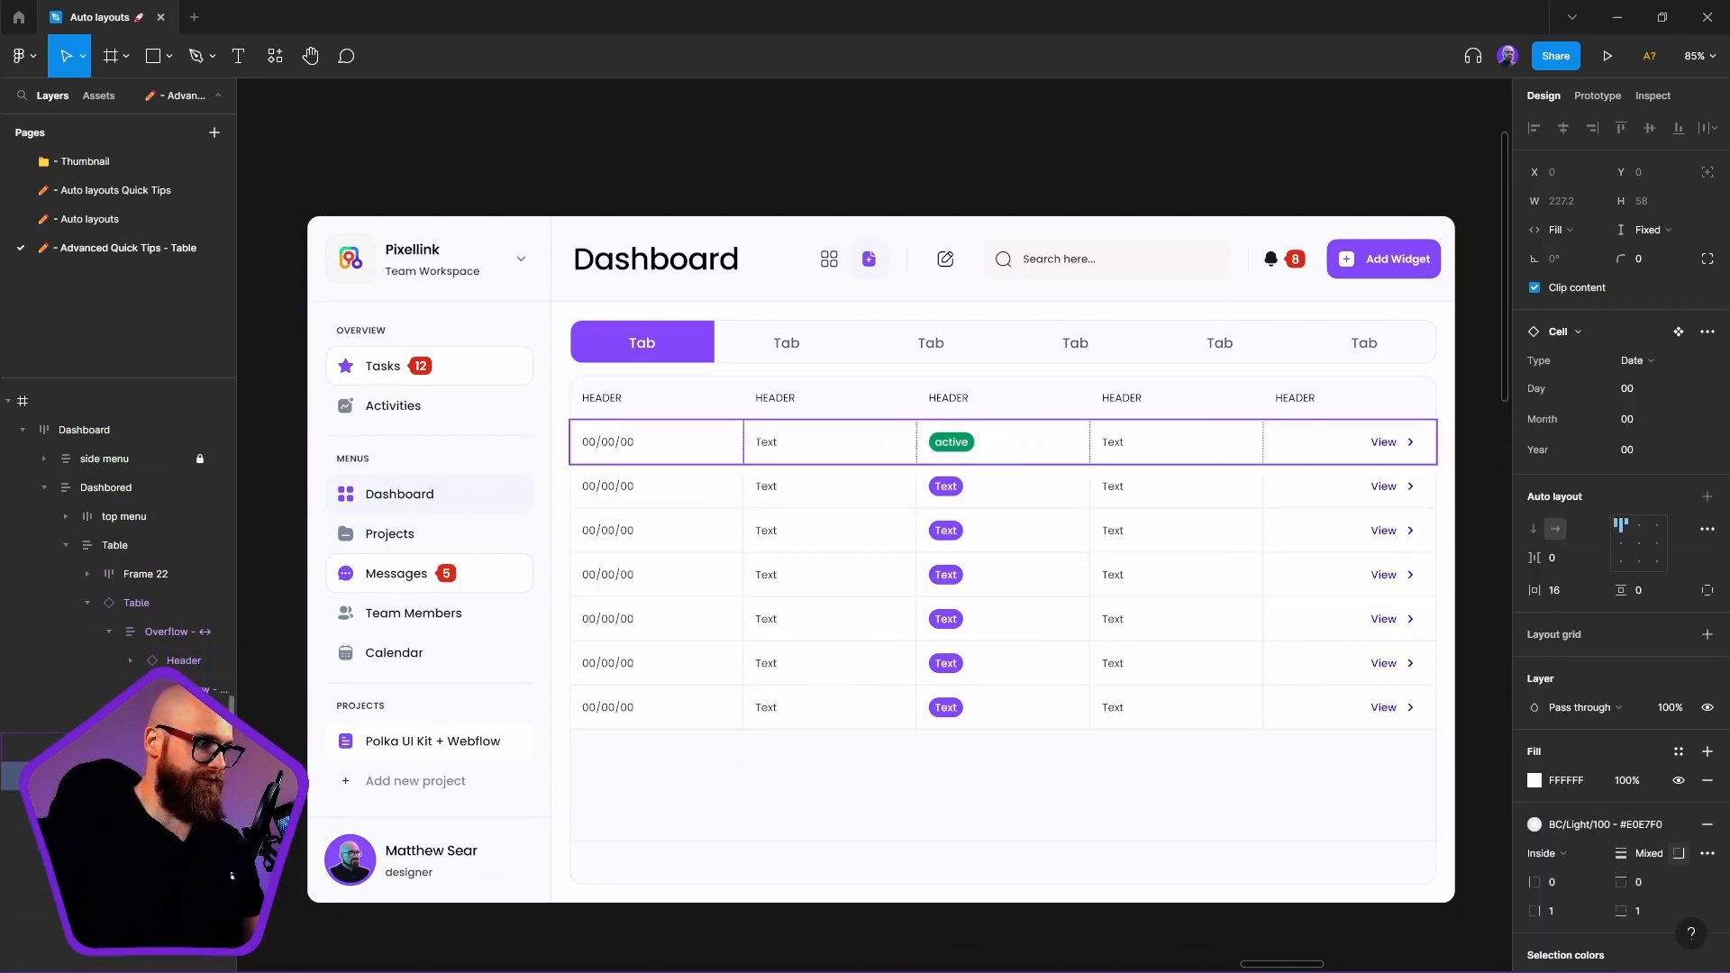
left_click(172, 747)
left_click(172, 718)
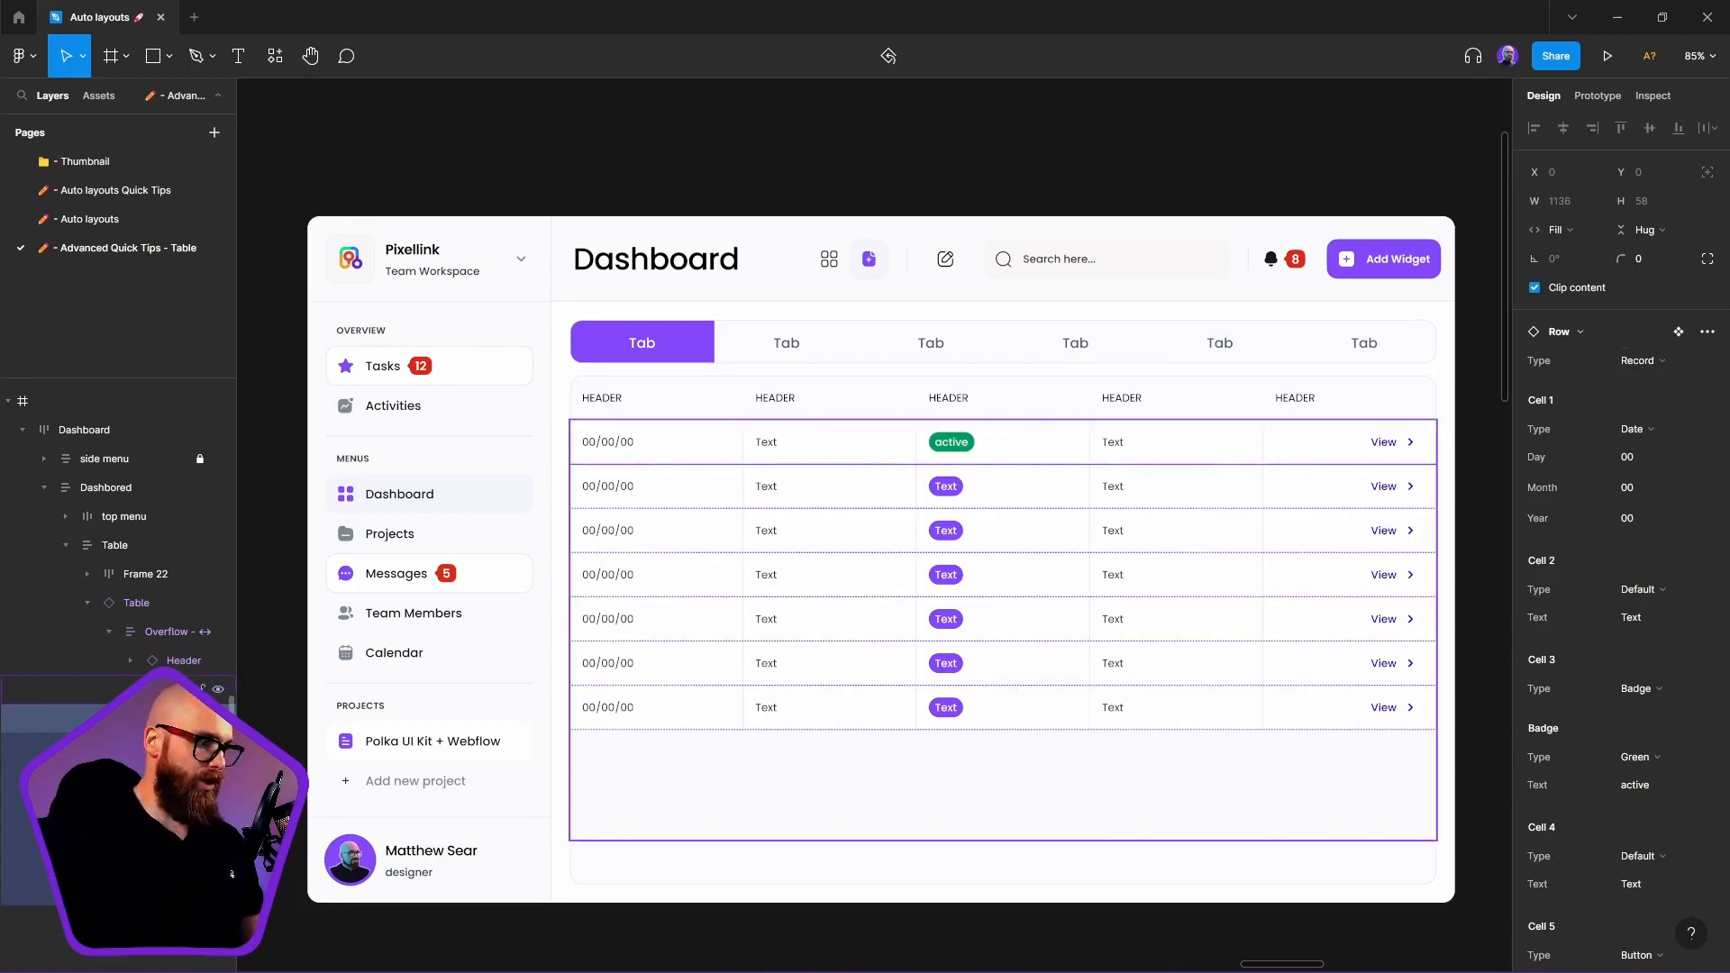
left_click(128, 600)
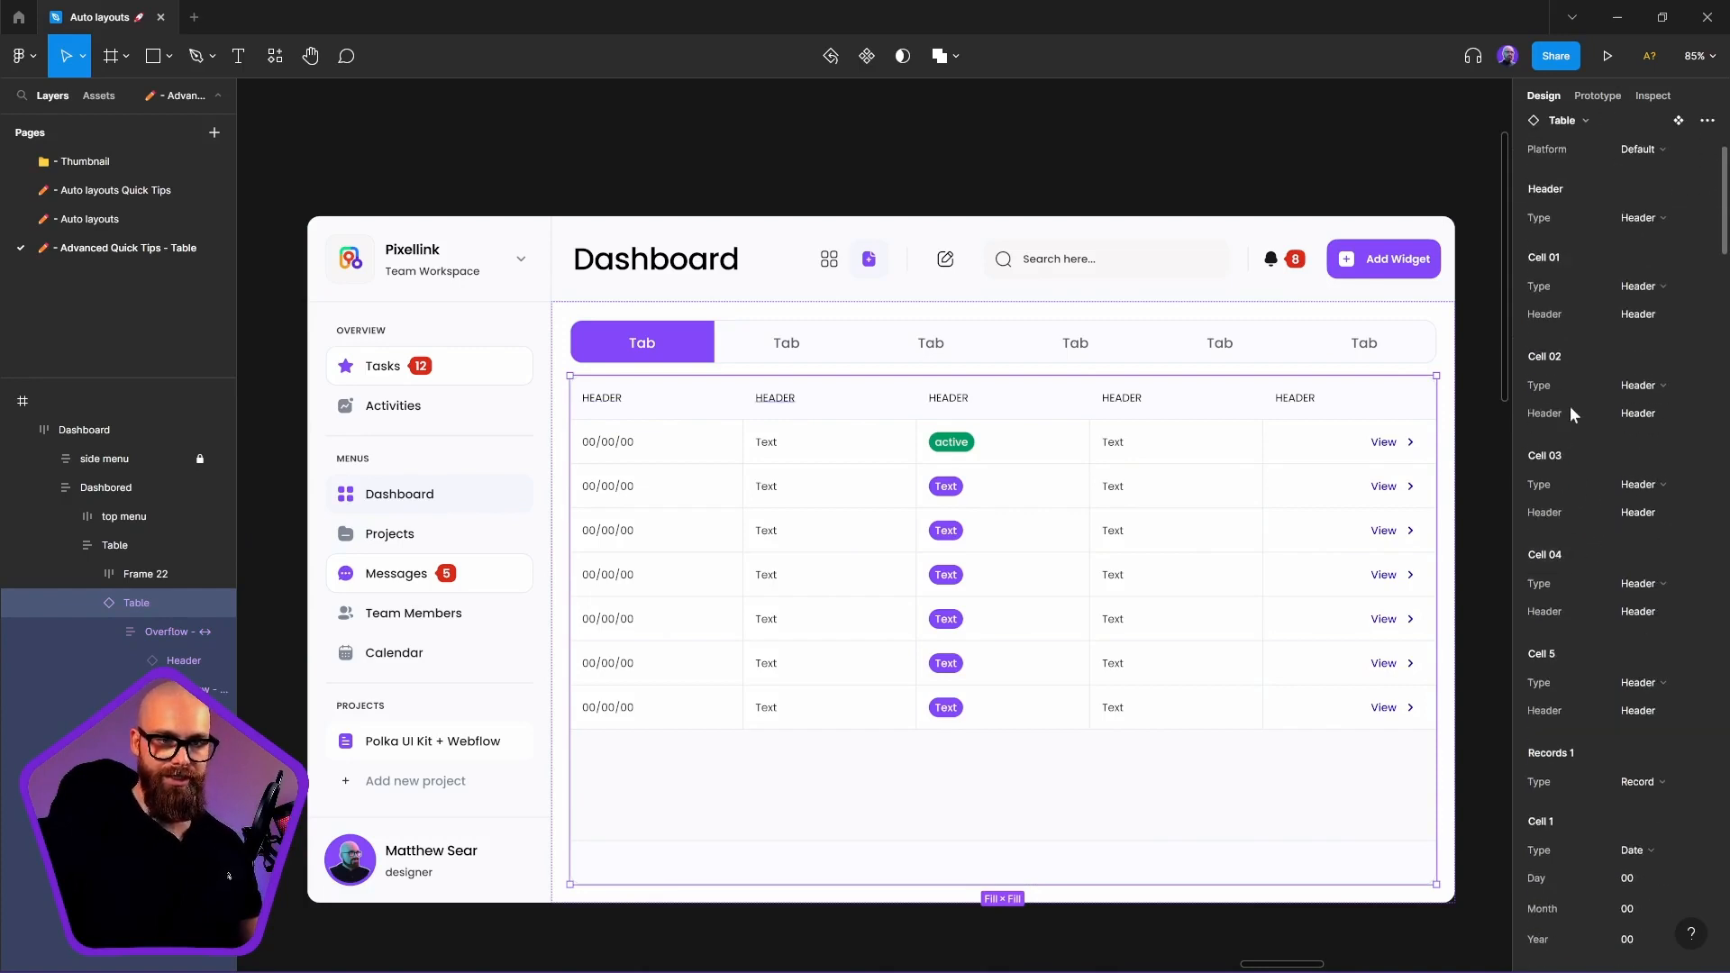
scroll(1570, 406, "down", 5)
scroll(1573, 748, "down", 5)
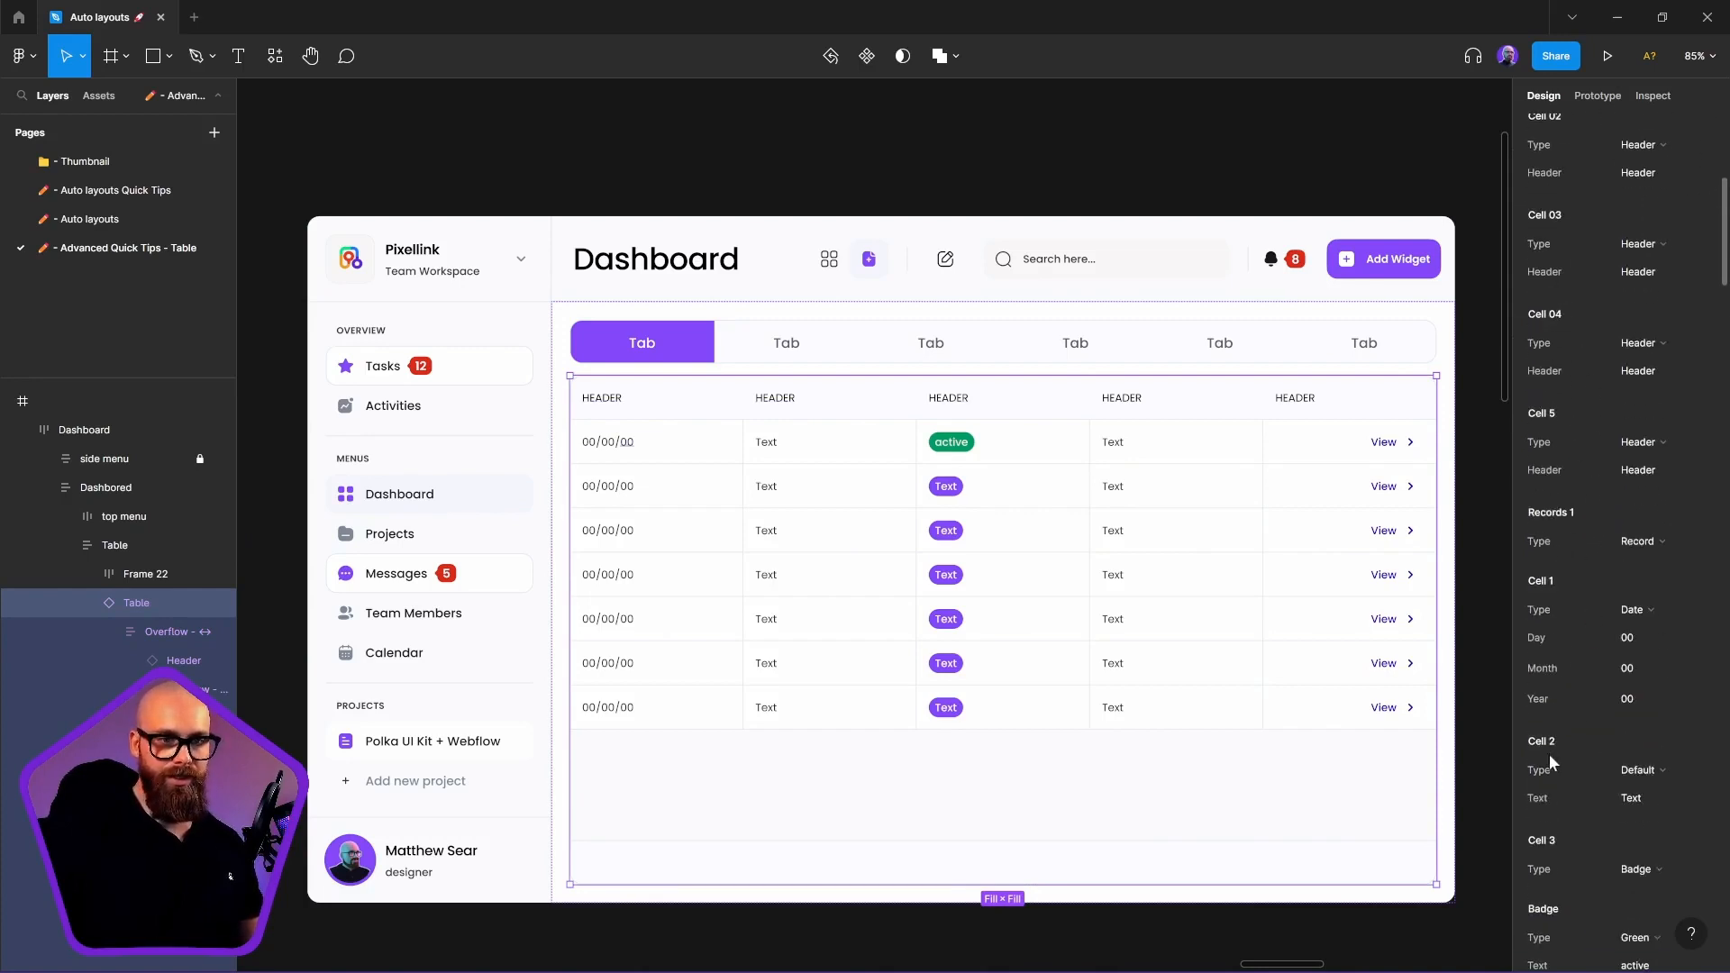
scroll(1581, 765, "down", 3)
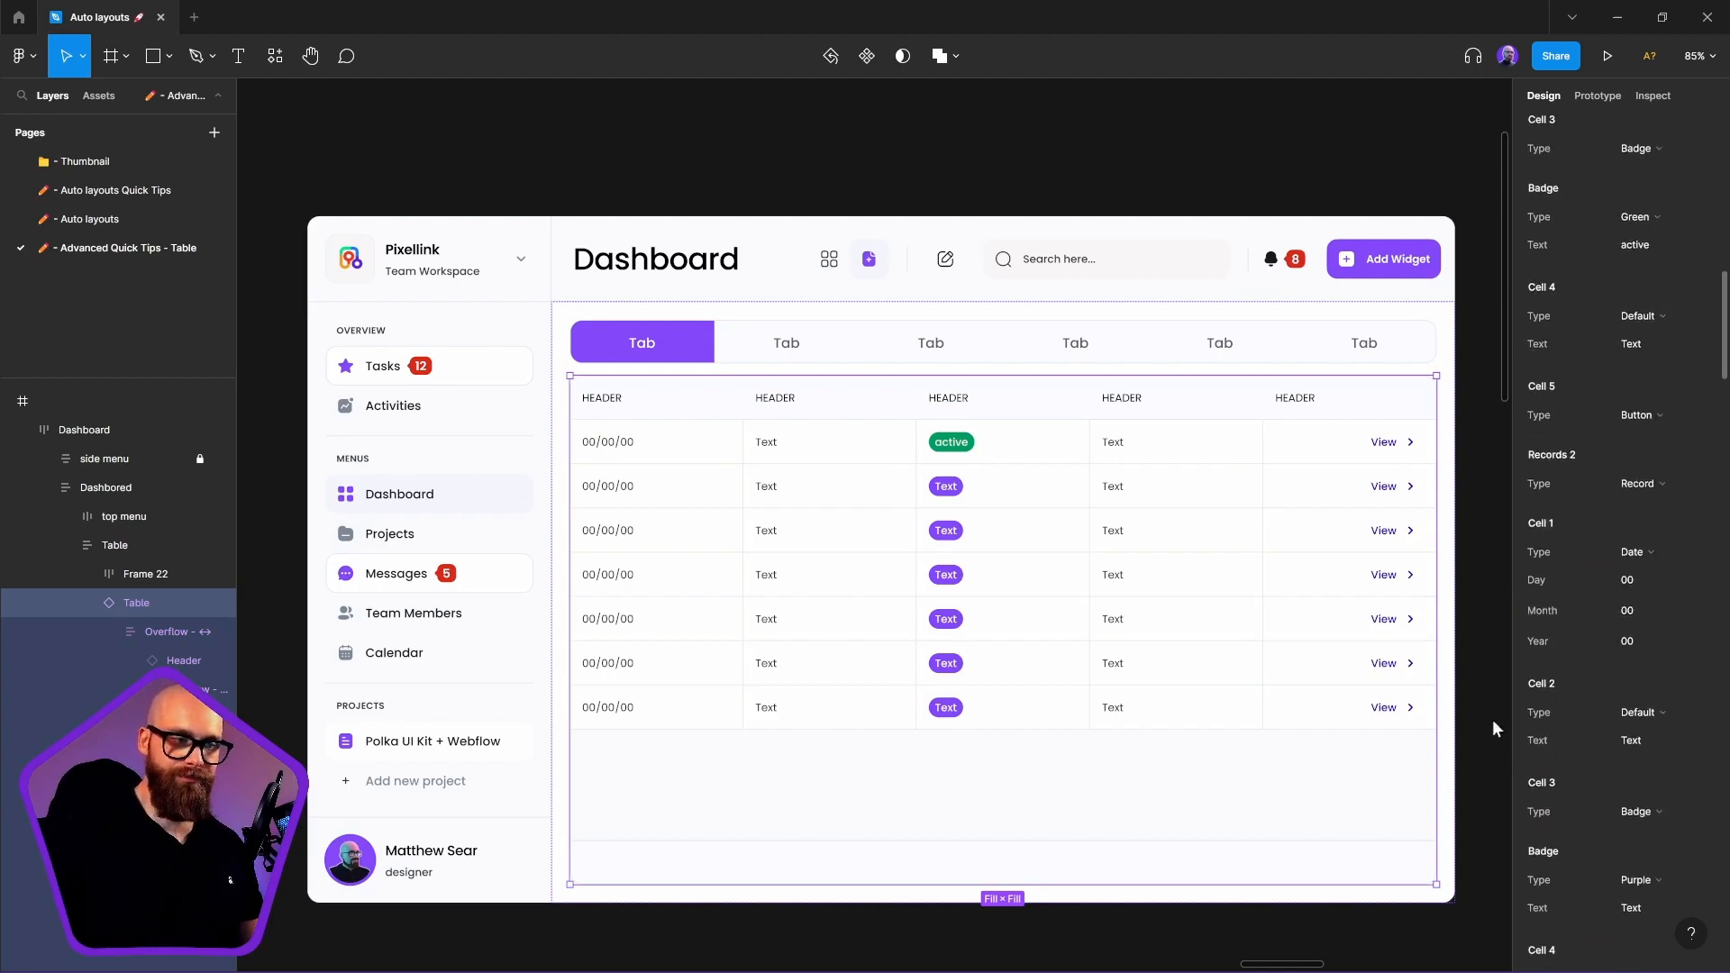
left_click(1058, 210)
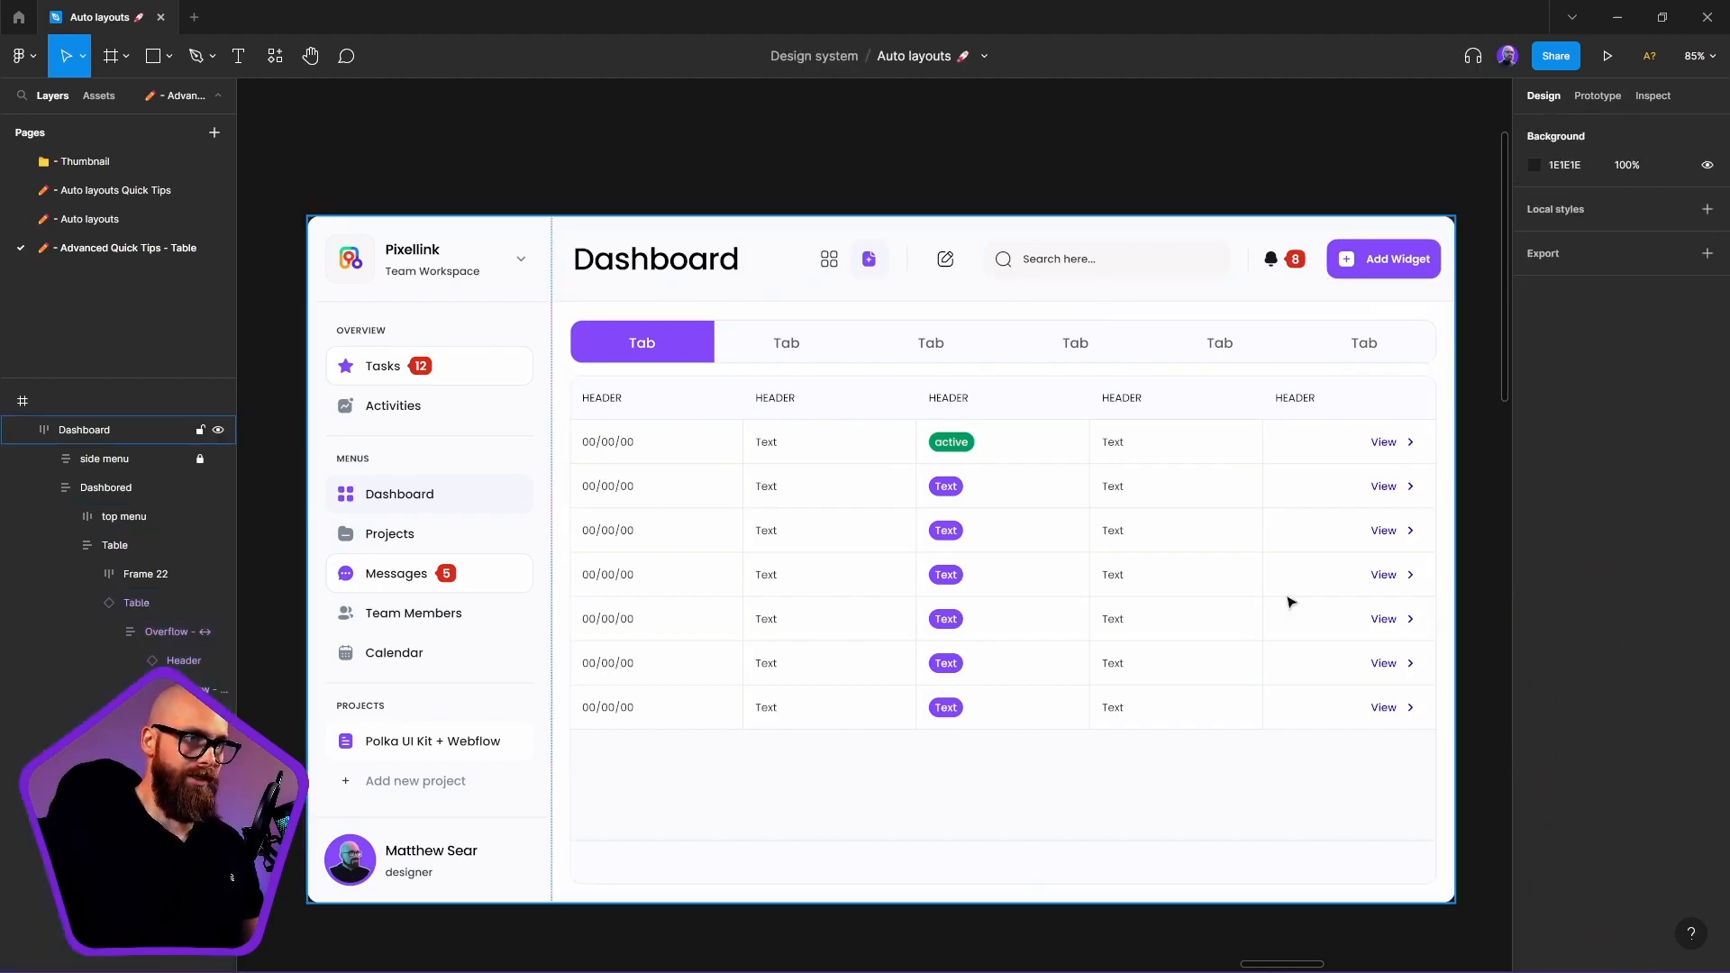
Examine the table's building blocks: cell types, row types, the layer structure and the two Table component variants
scroll(1262, 694, "down", 5)
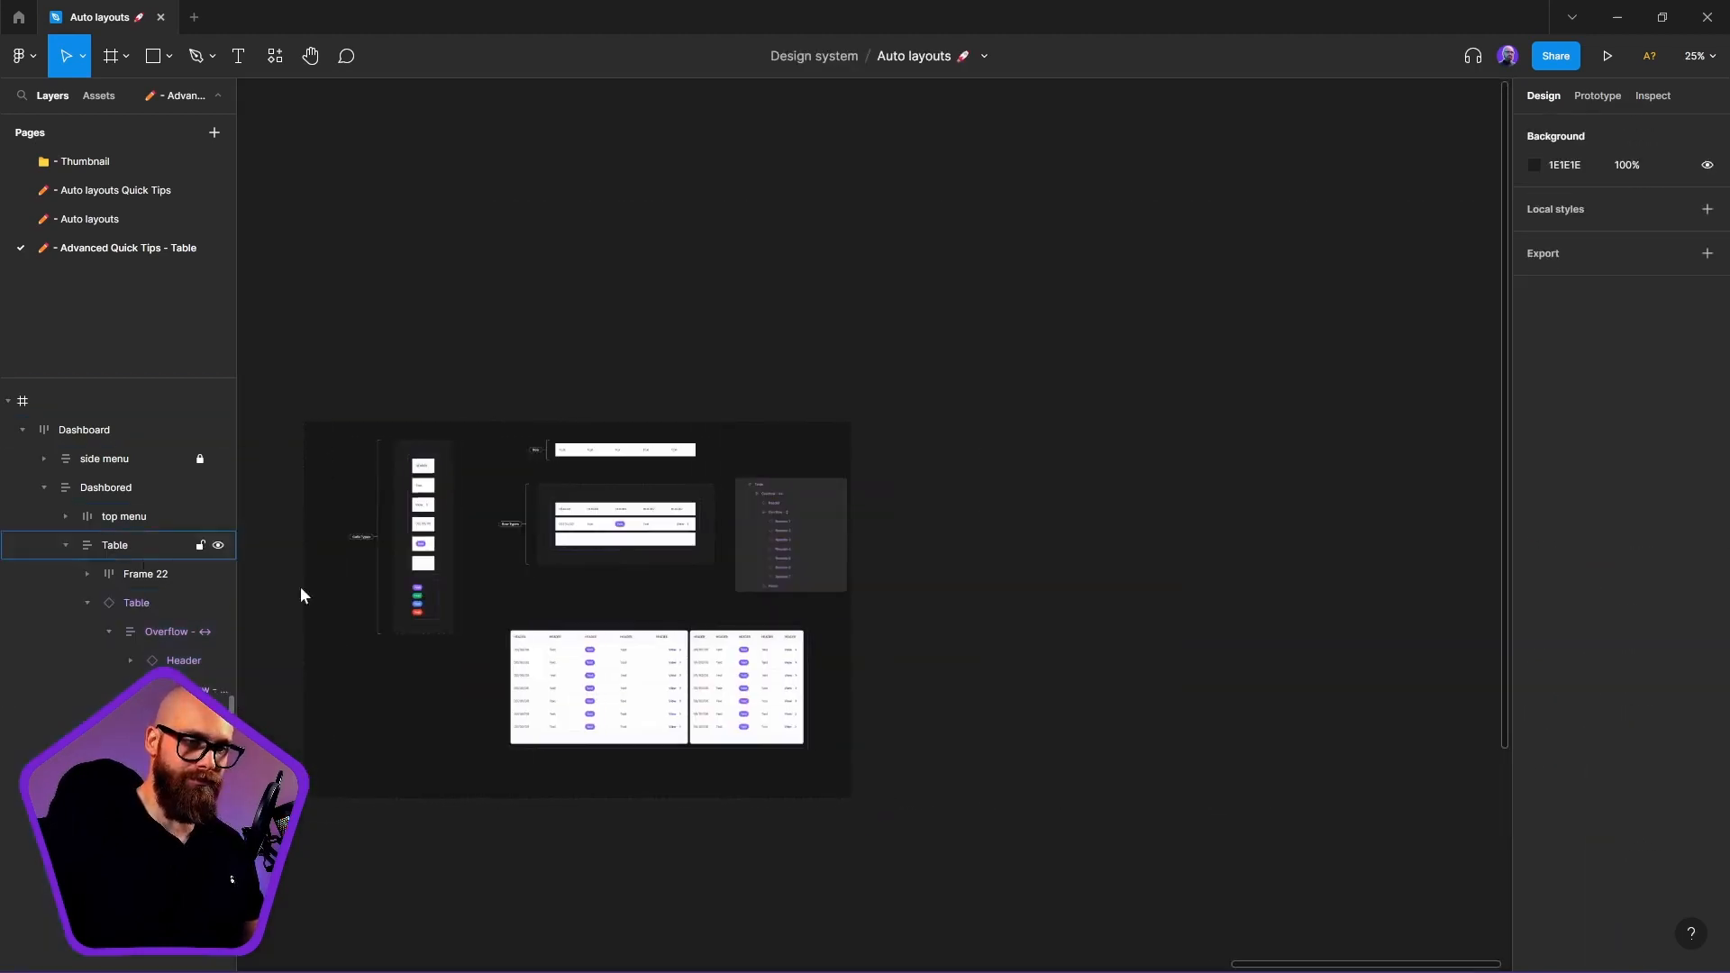
scroll(797, 545, "up", 5)
scroll(676, 483, "up", 5)
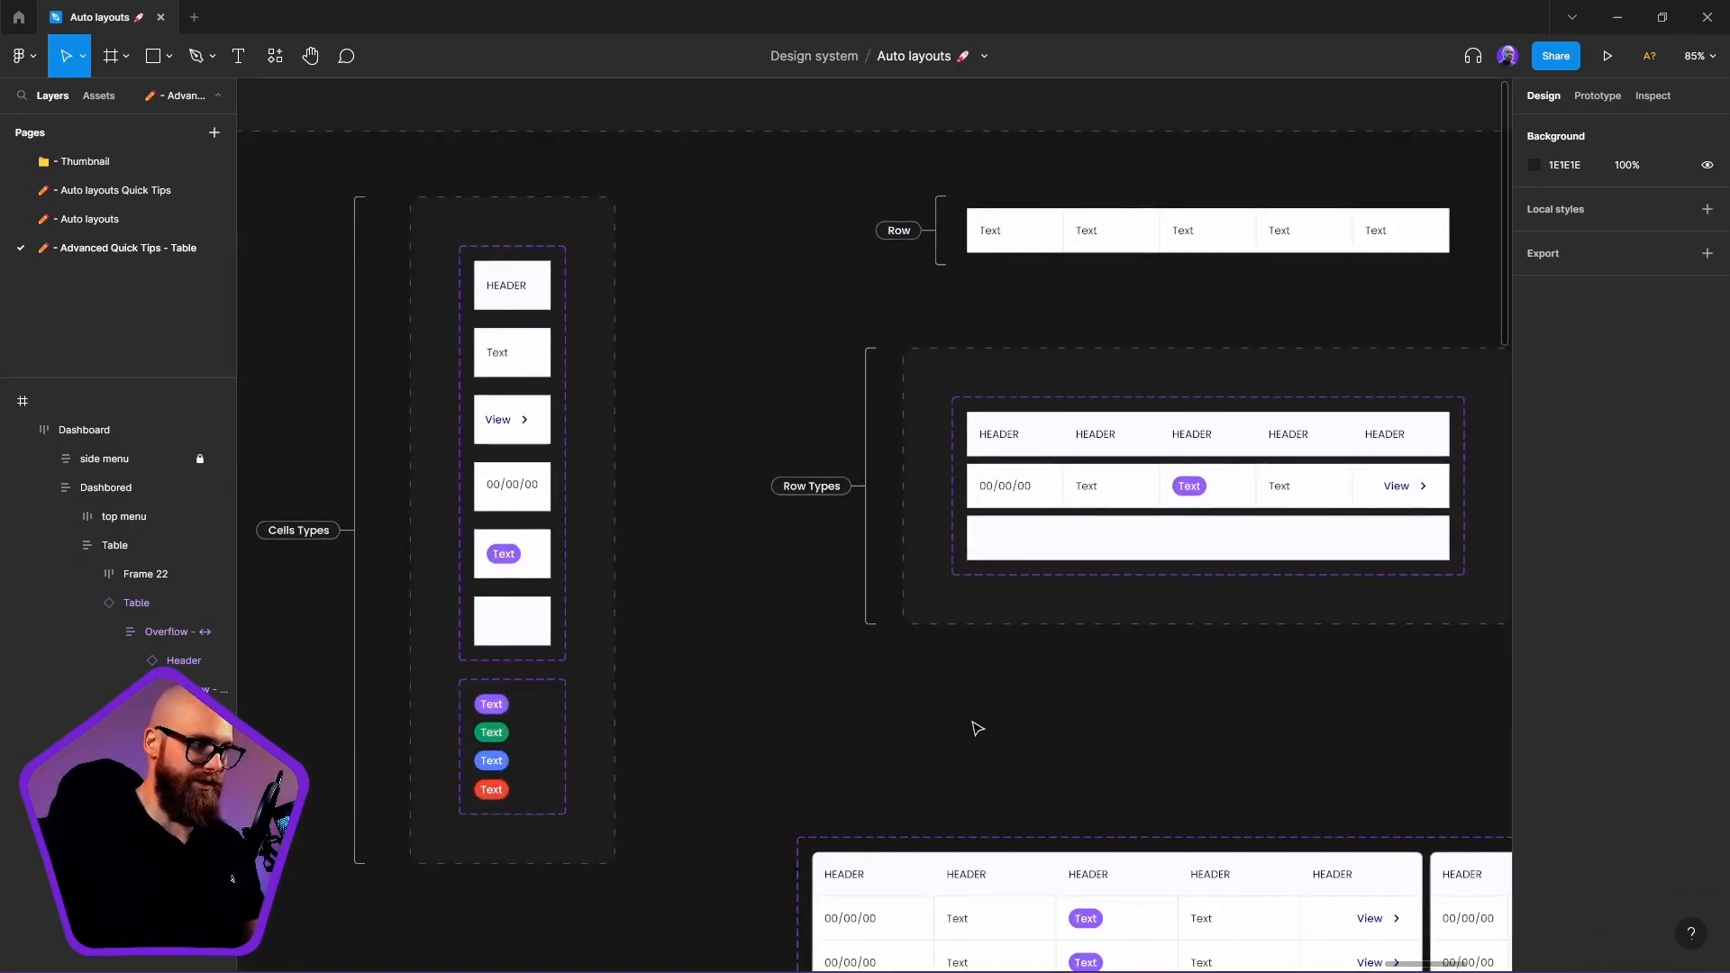
left_click_drag(1193, 607, 892, 598)
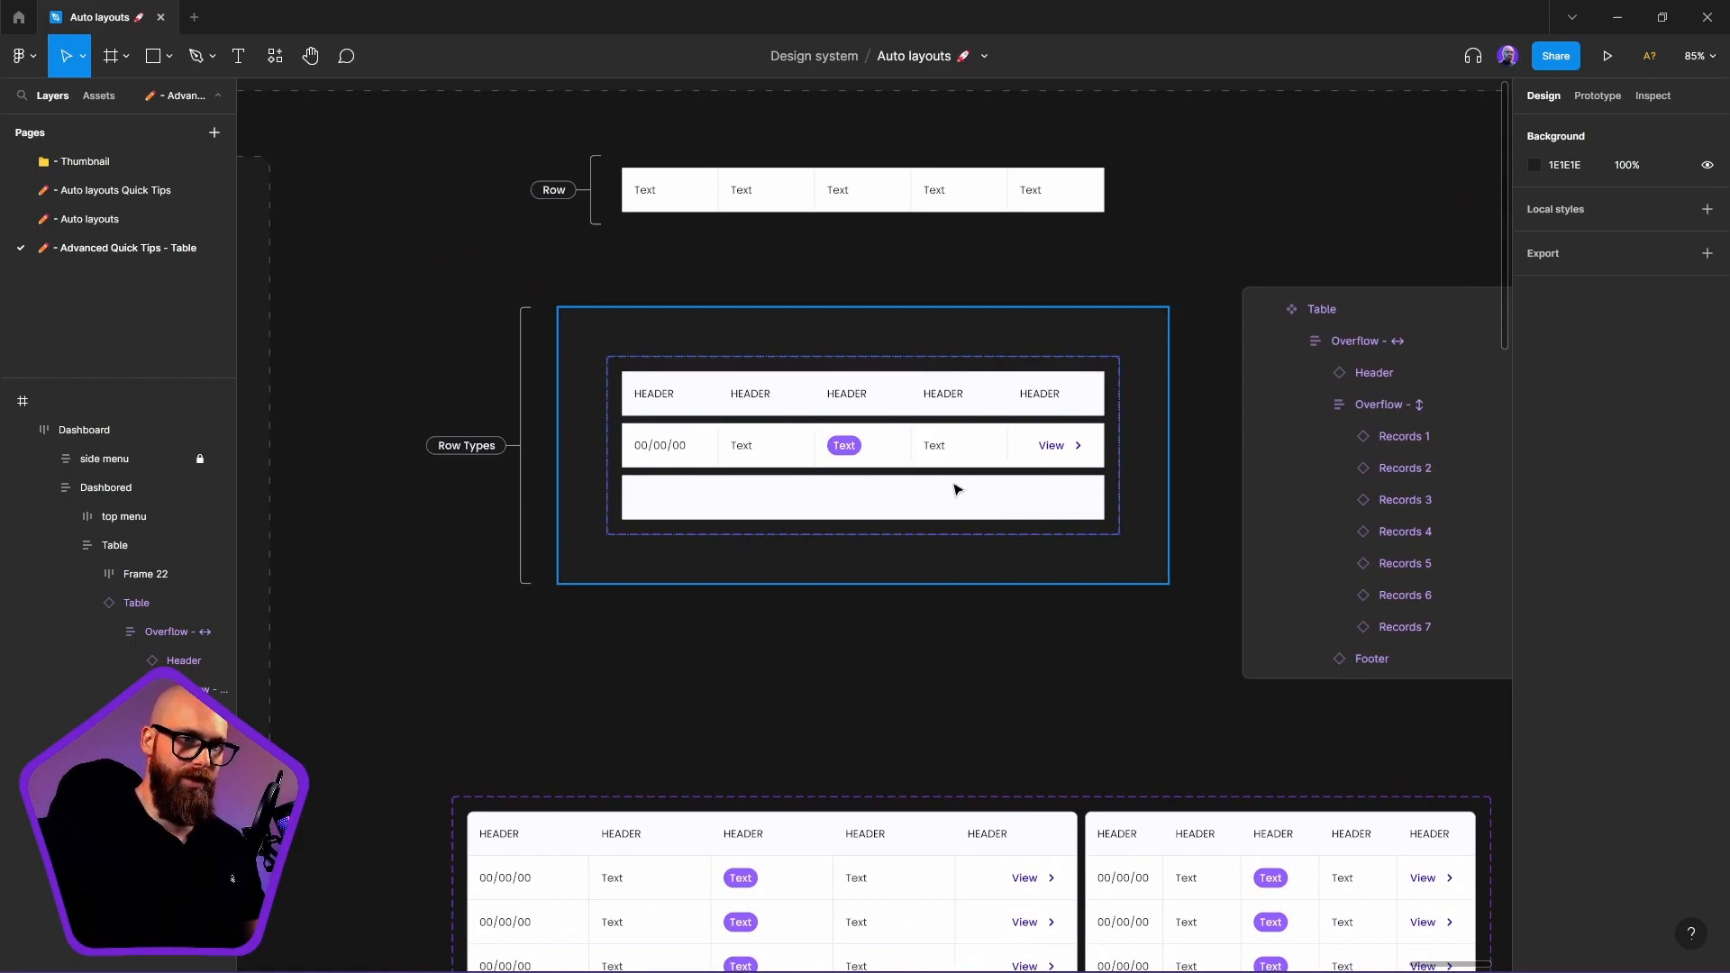
left_click_drag(1046, 664, 1051, 252)
left_click(1118, 391)
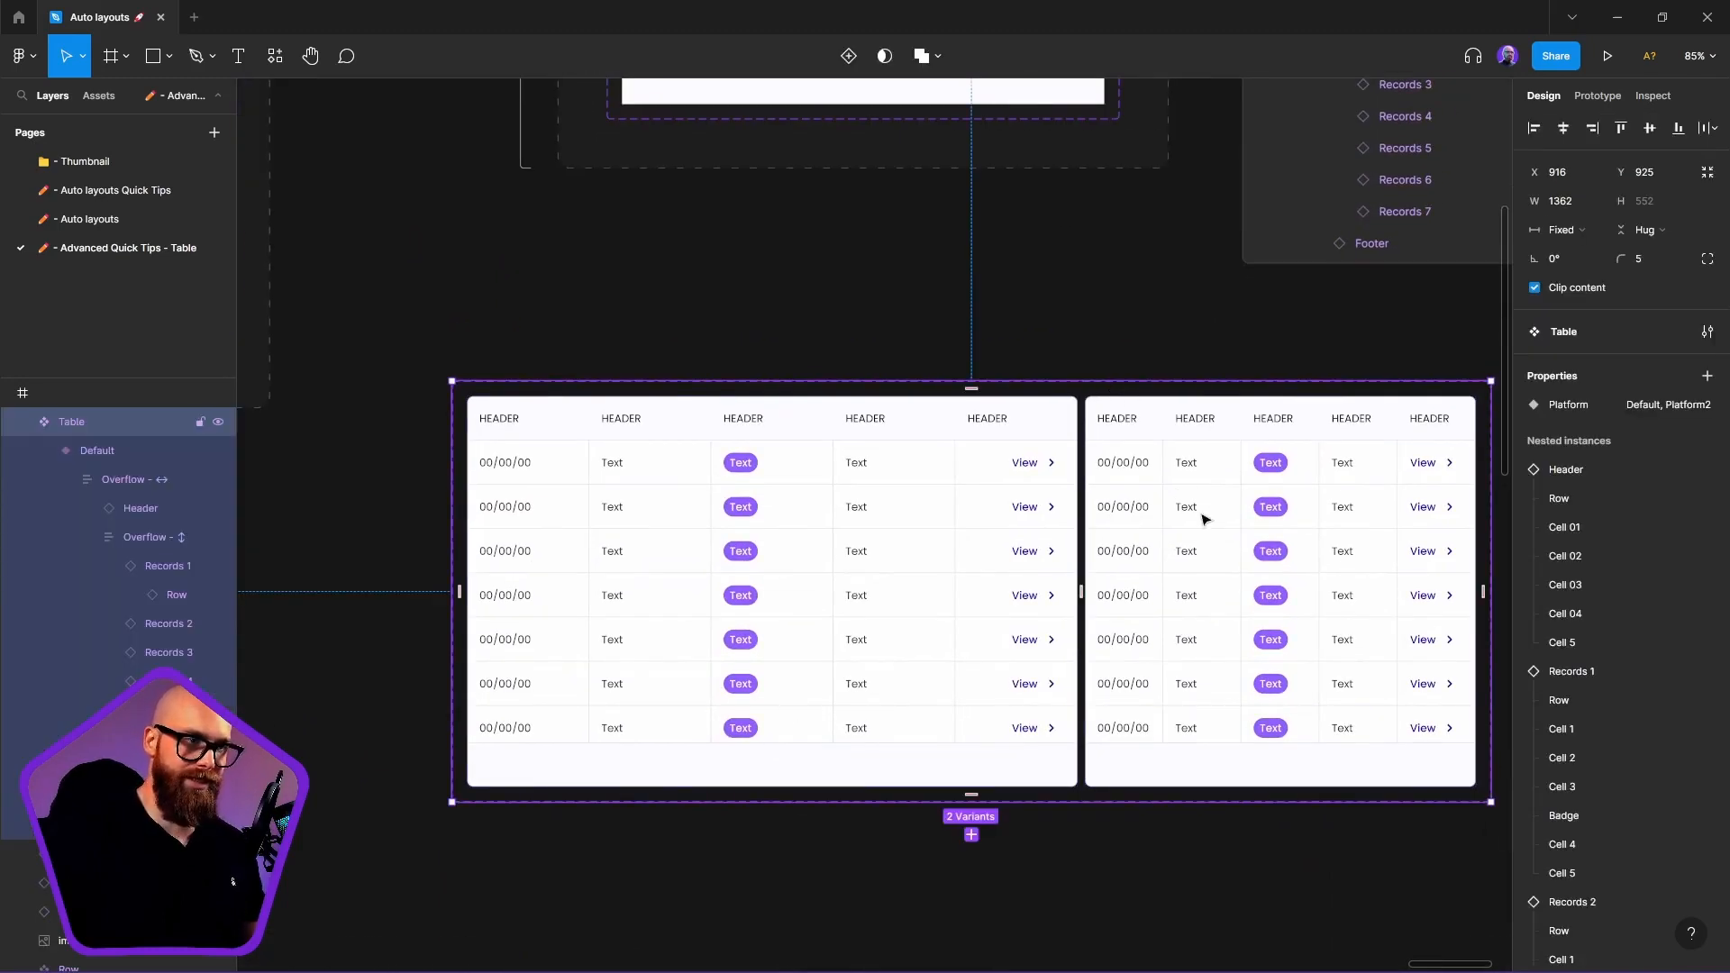
left_click_drag(1236, 435, 839, 787)
scroll(1039, 325, "up", 1)
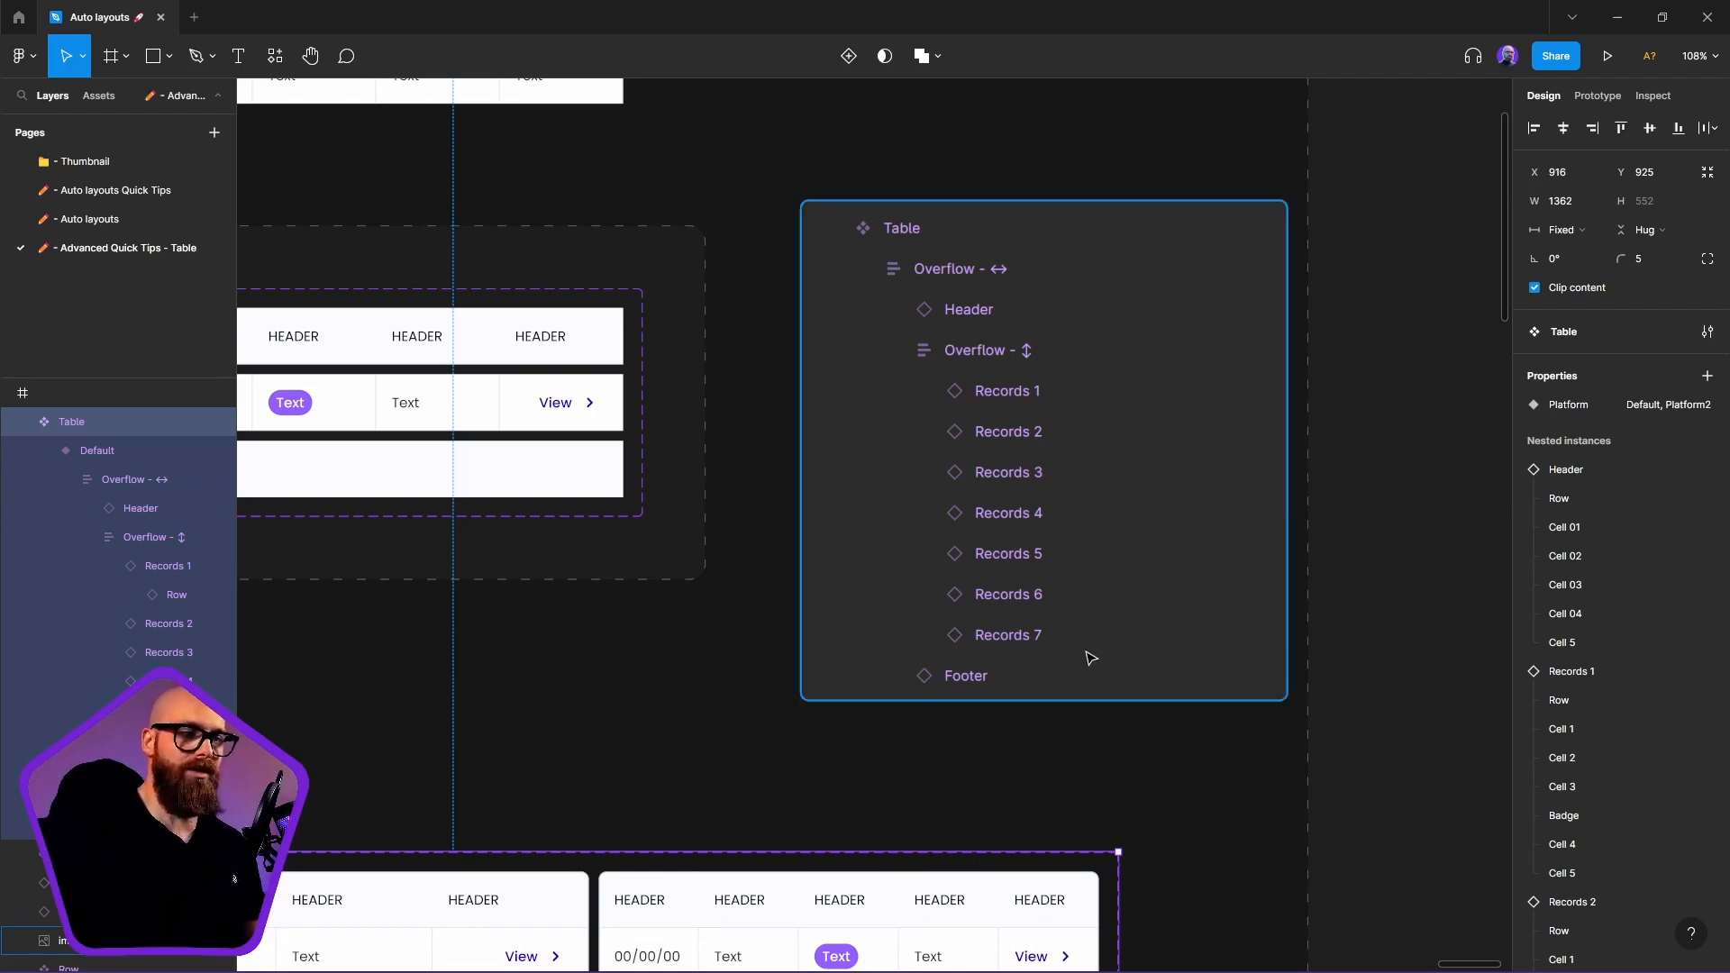
scroll(811, 811, "down", 5)
scroll(811, 811, "left", 3)
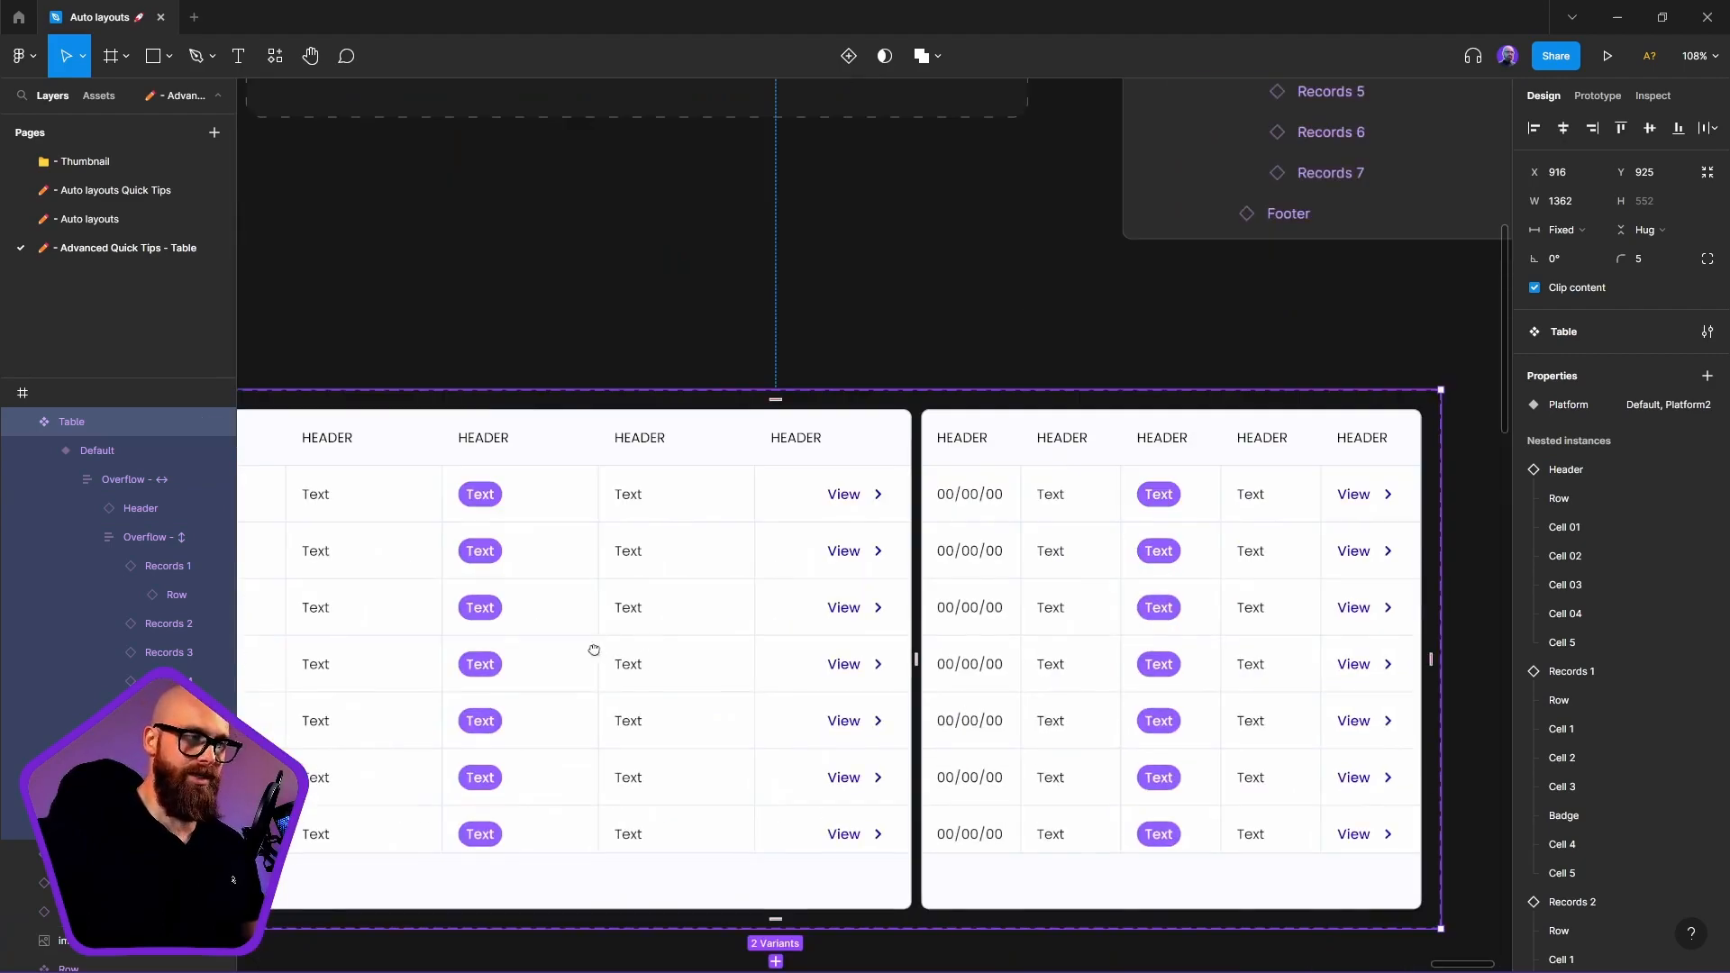
left_click_drag(594, 650, 629, 581)
double_click(1013, 591)
Place an instance of the Default text cell on the empty canvas above the components frame
scroll(1015, 591, "down", 5)
left_click_drag(564, 564, 962, 586)
left_click(904, 547)
left_click(768, 535)
left_click_drag(961, 645, 1146, 735)
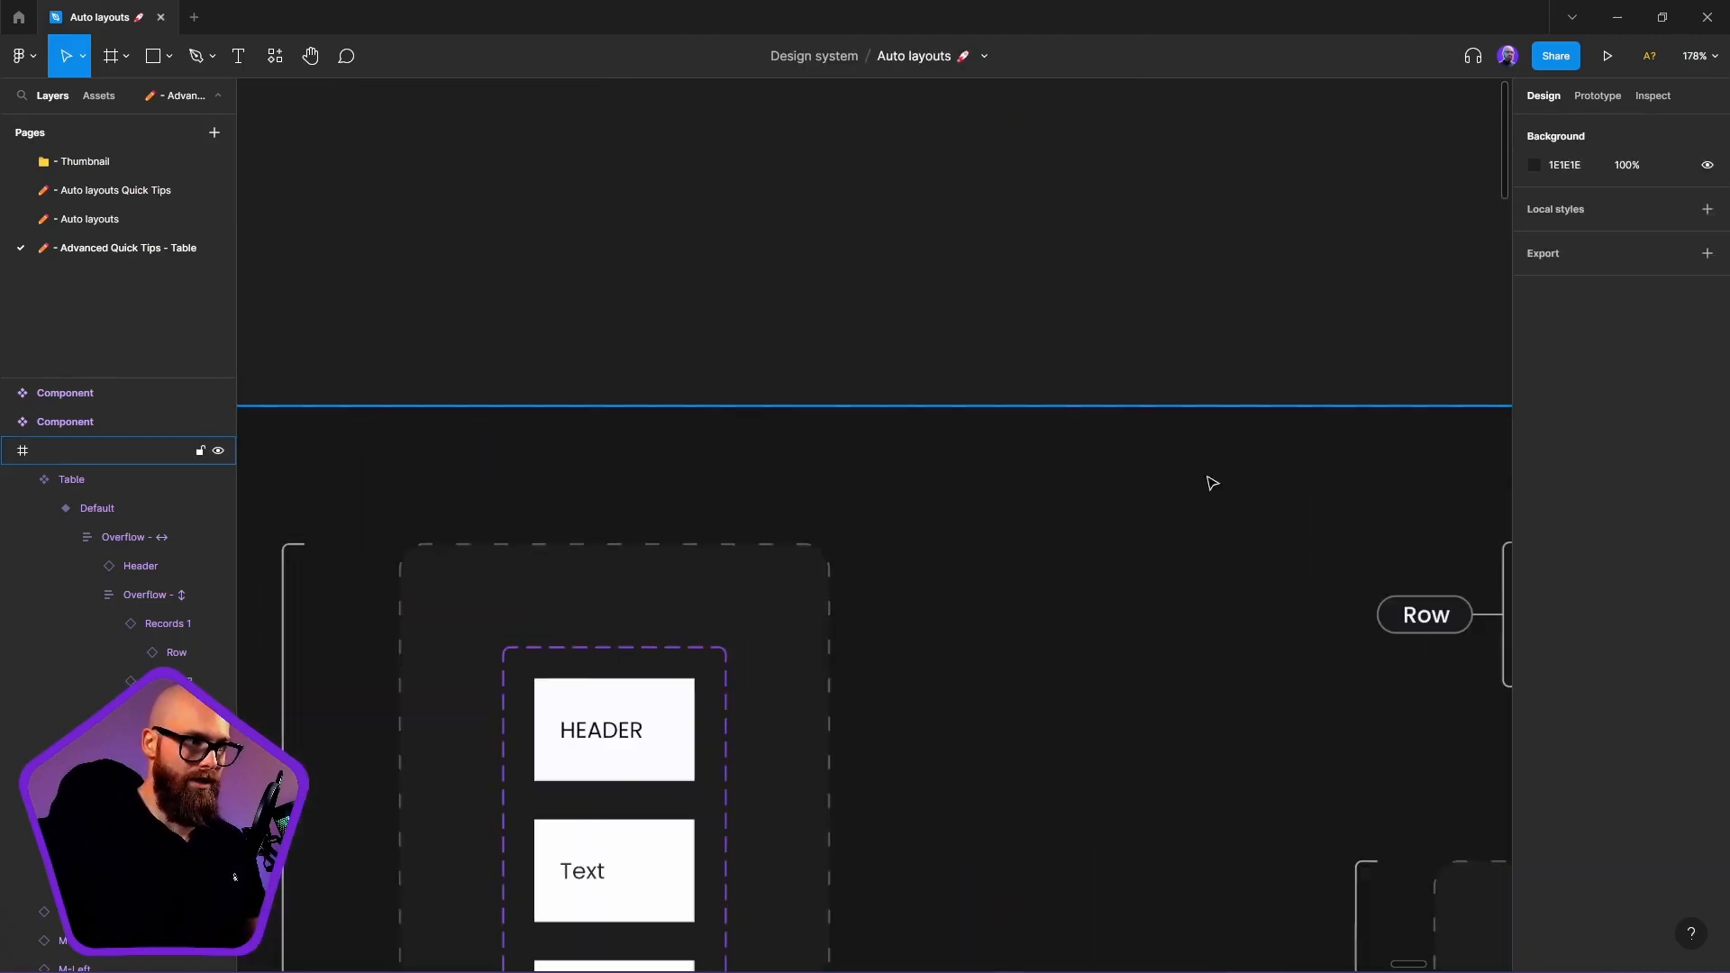
scroll(1209, 483, "down", 4)
left_click(735, 505)
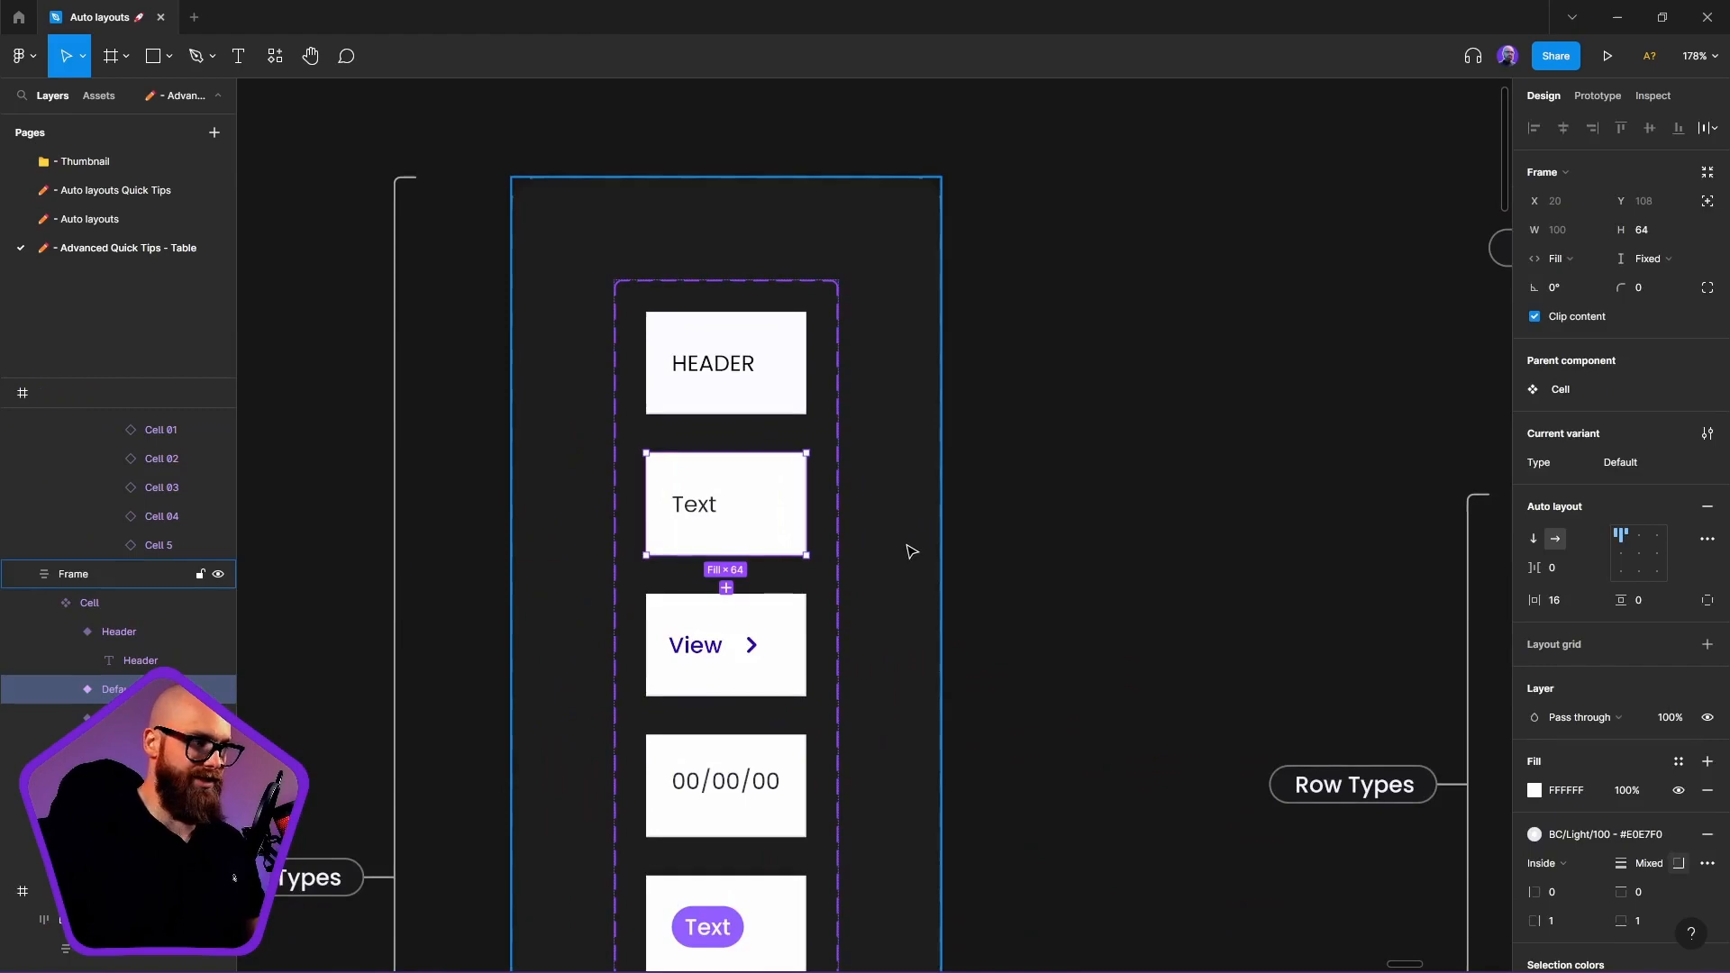
scroll(765, 491, "down", 3)
left_click_drag(765, 491, 836, 163)
left_click_drag(1035, 232, 982, 450)
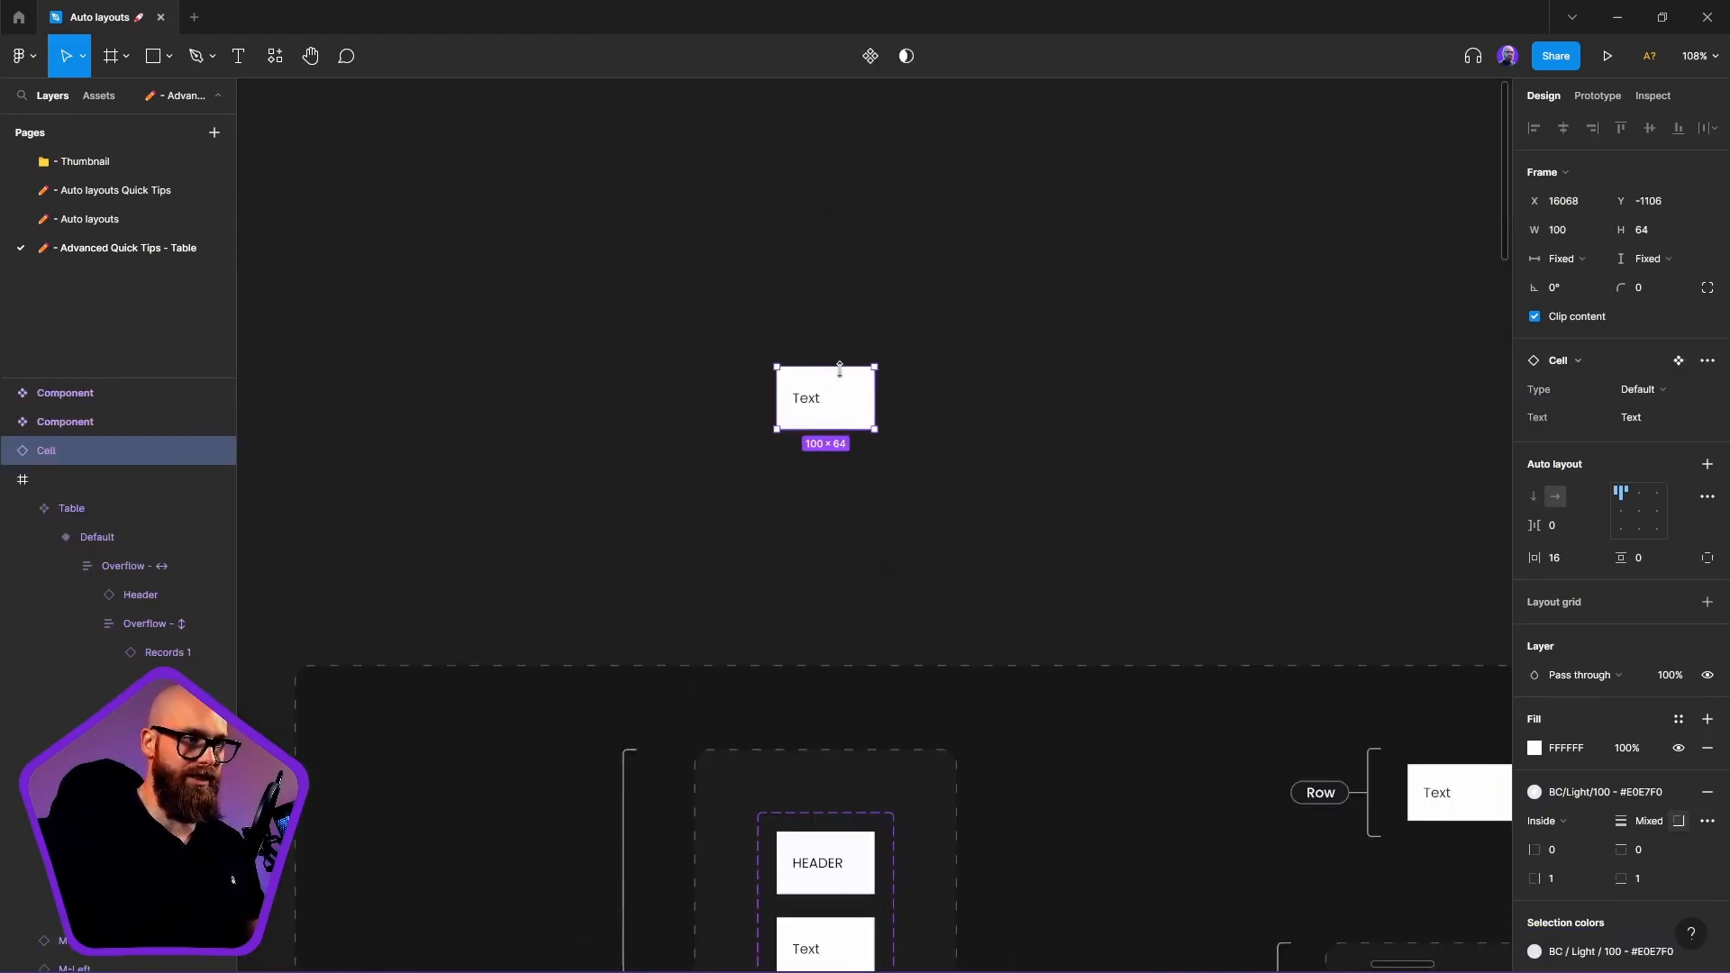
Detach the copied Cell instance and set its text layer's vertical resizing to Hug
scroll(830, 395, "up", 5)
left_click_drag(830, 397, 788, 525)
right_click(773, 479)
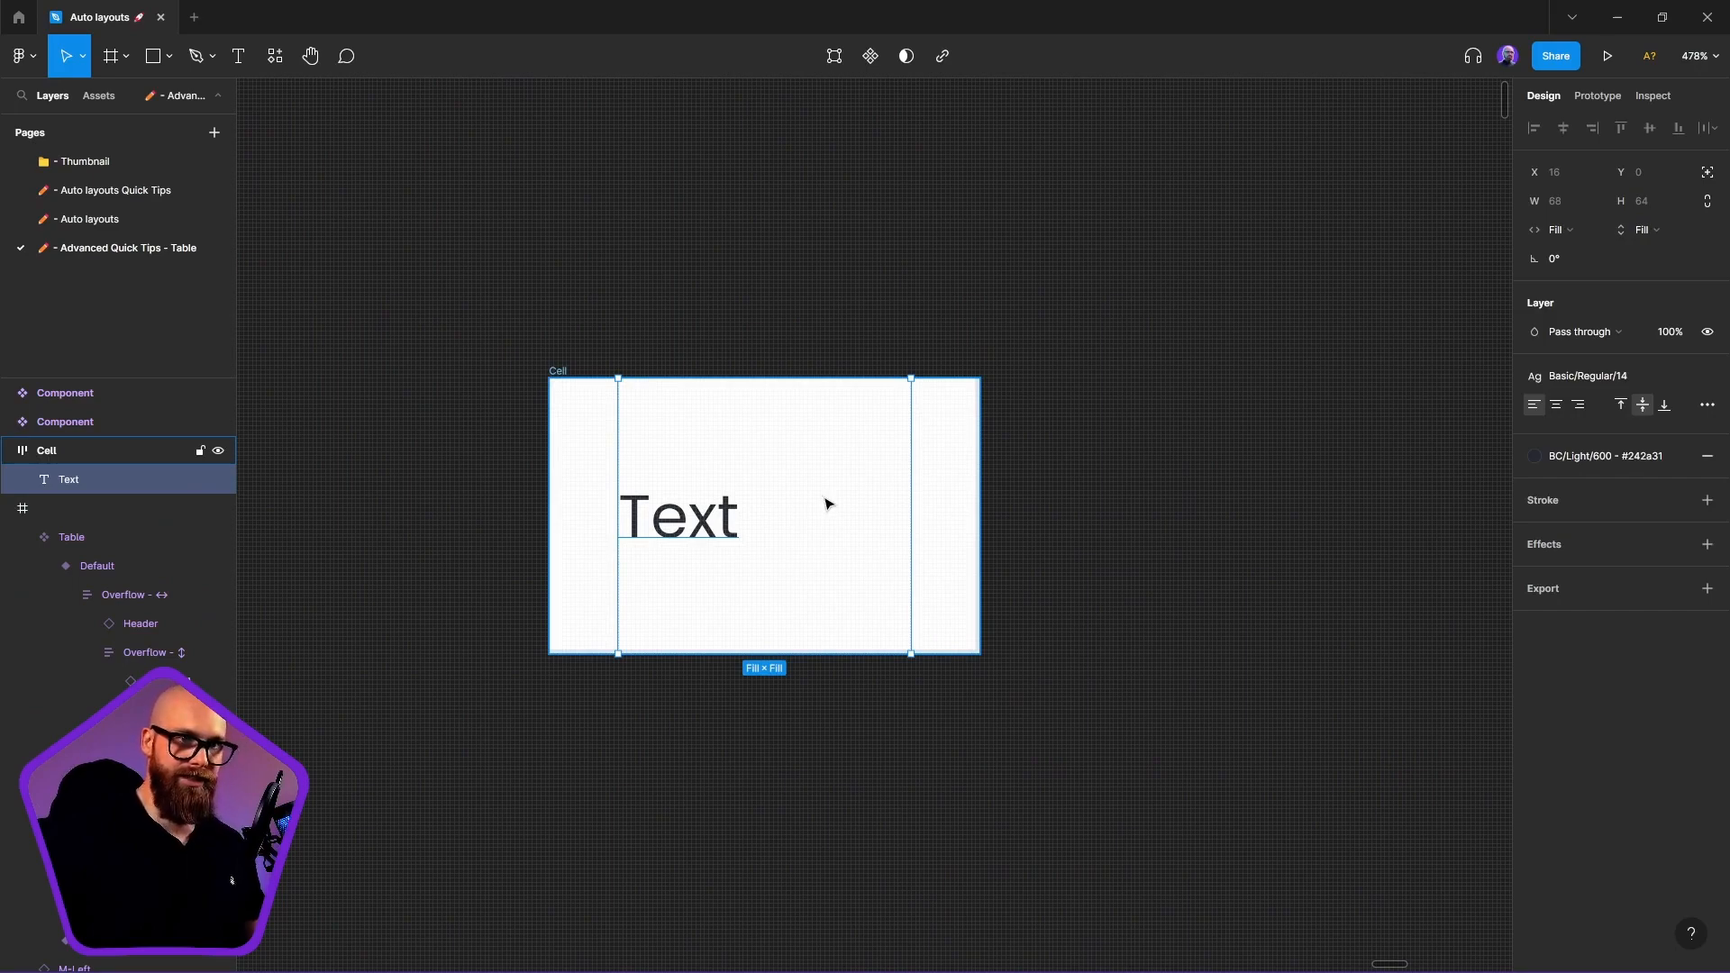
left_click(1645, 229)
left_click(1643, 207)
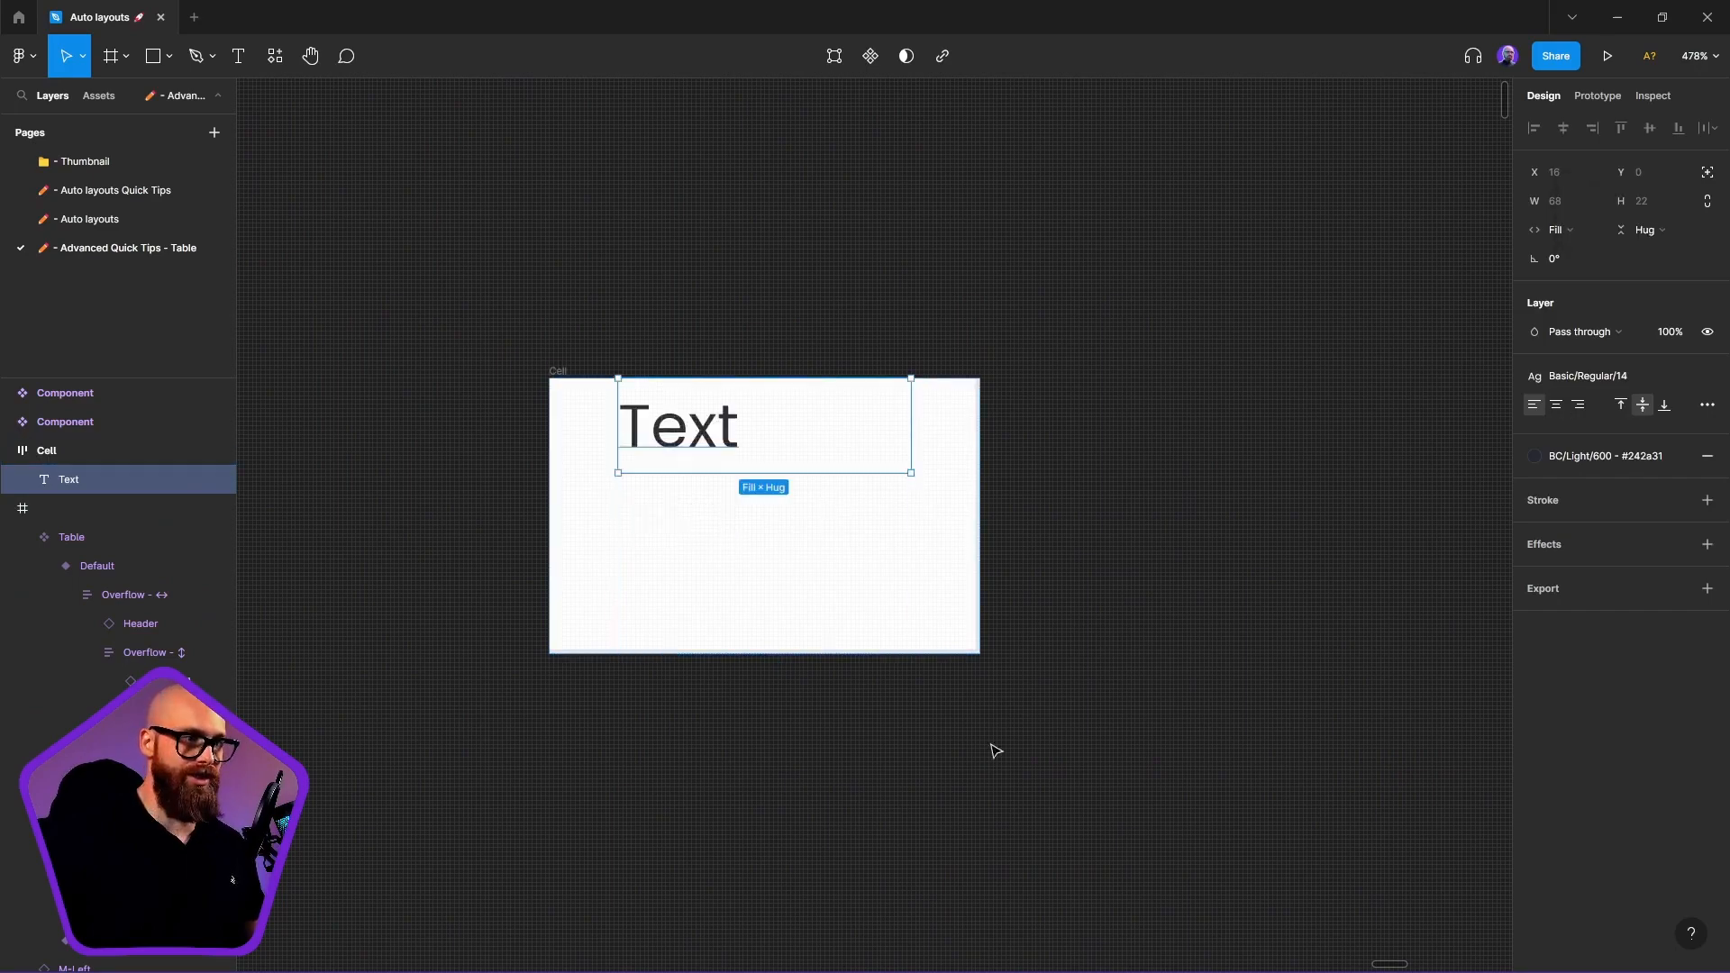
Wrap the text layer in an auto layout frame named "Text Wrapper"
key("shift+a")
double_click(90, 477)
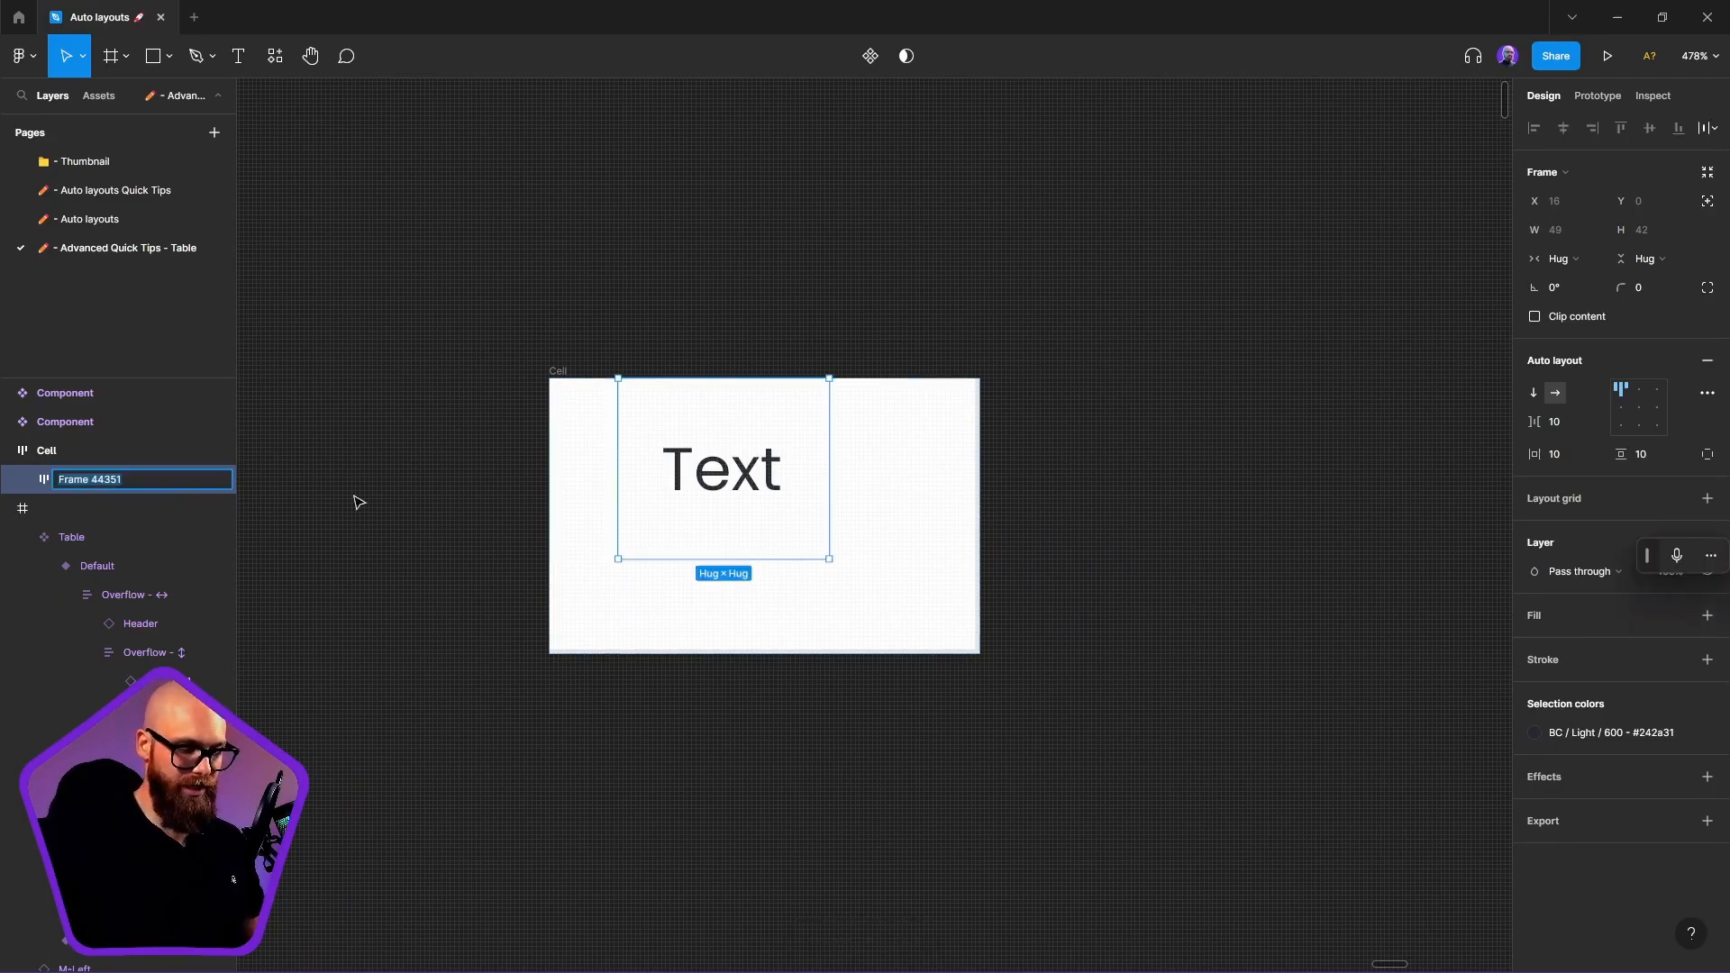
type("Text")
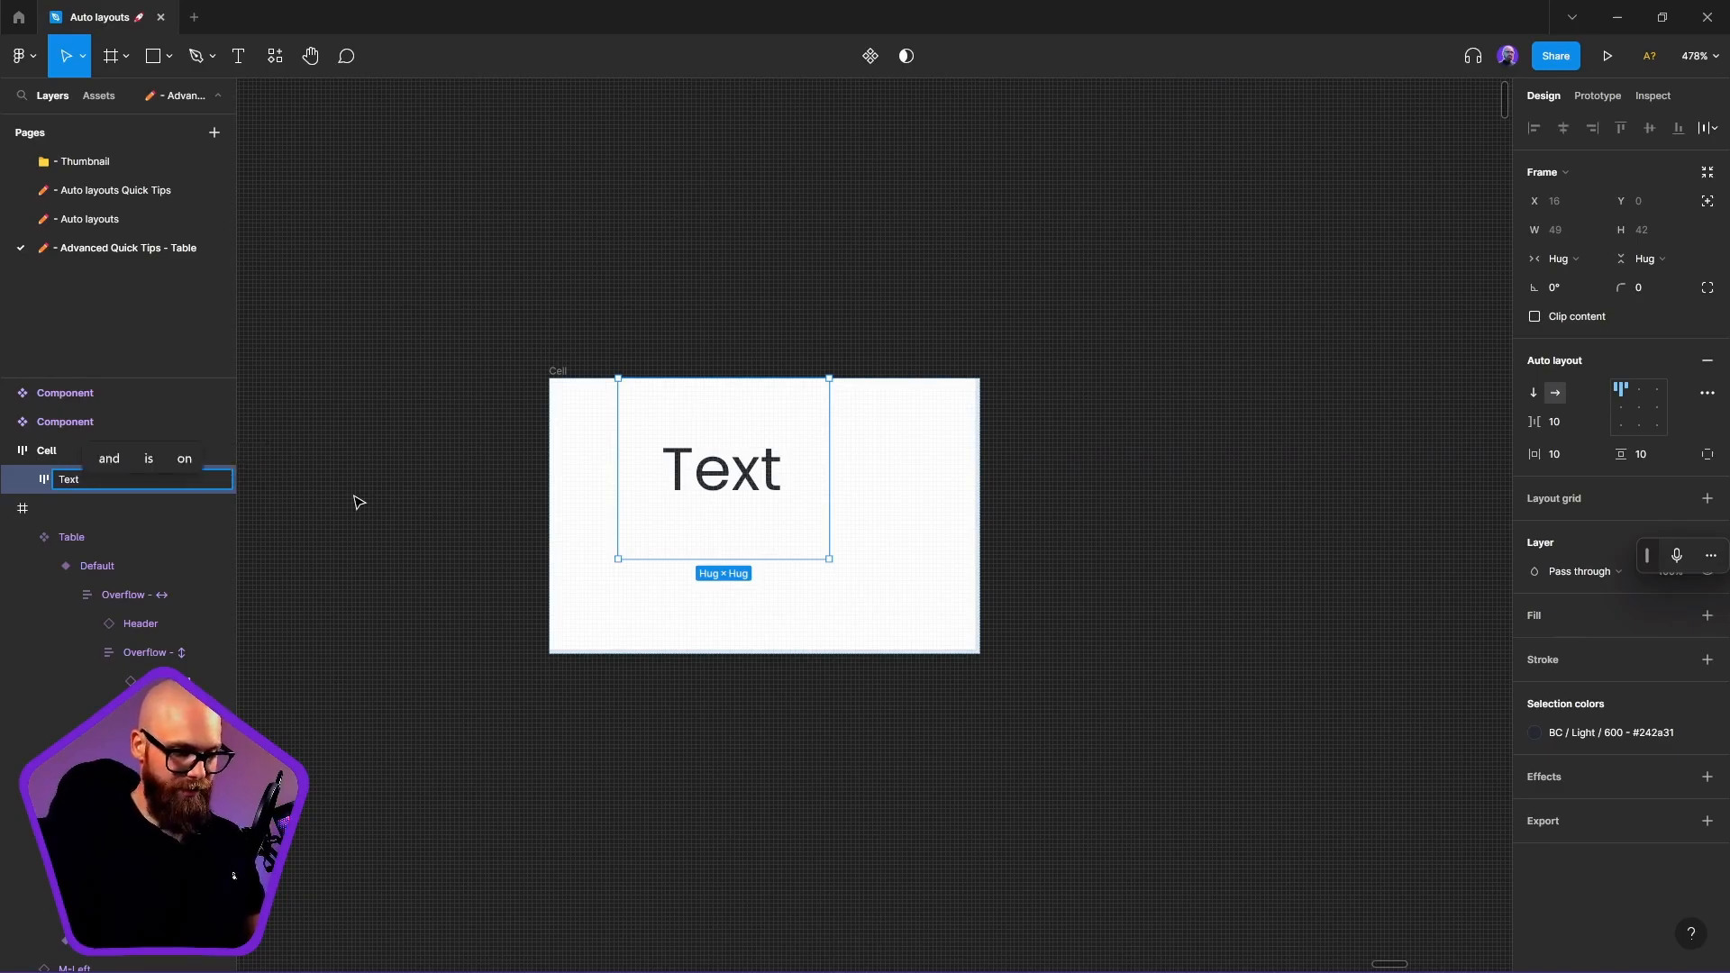
type(" Wrapper")
key("Return")
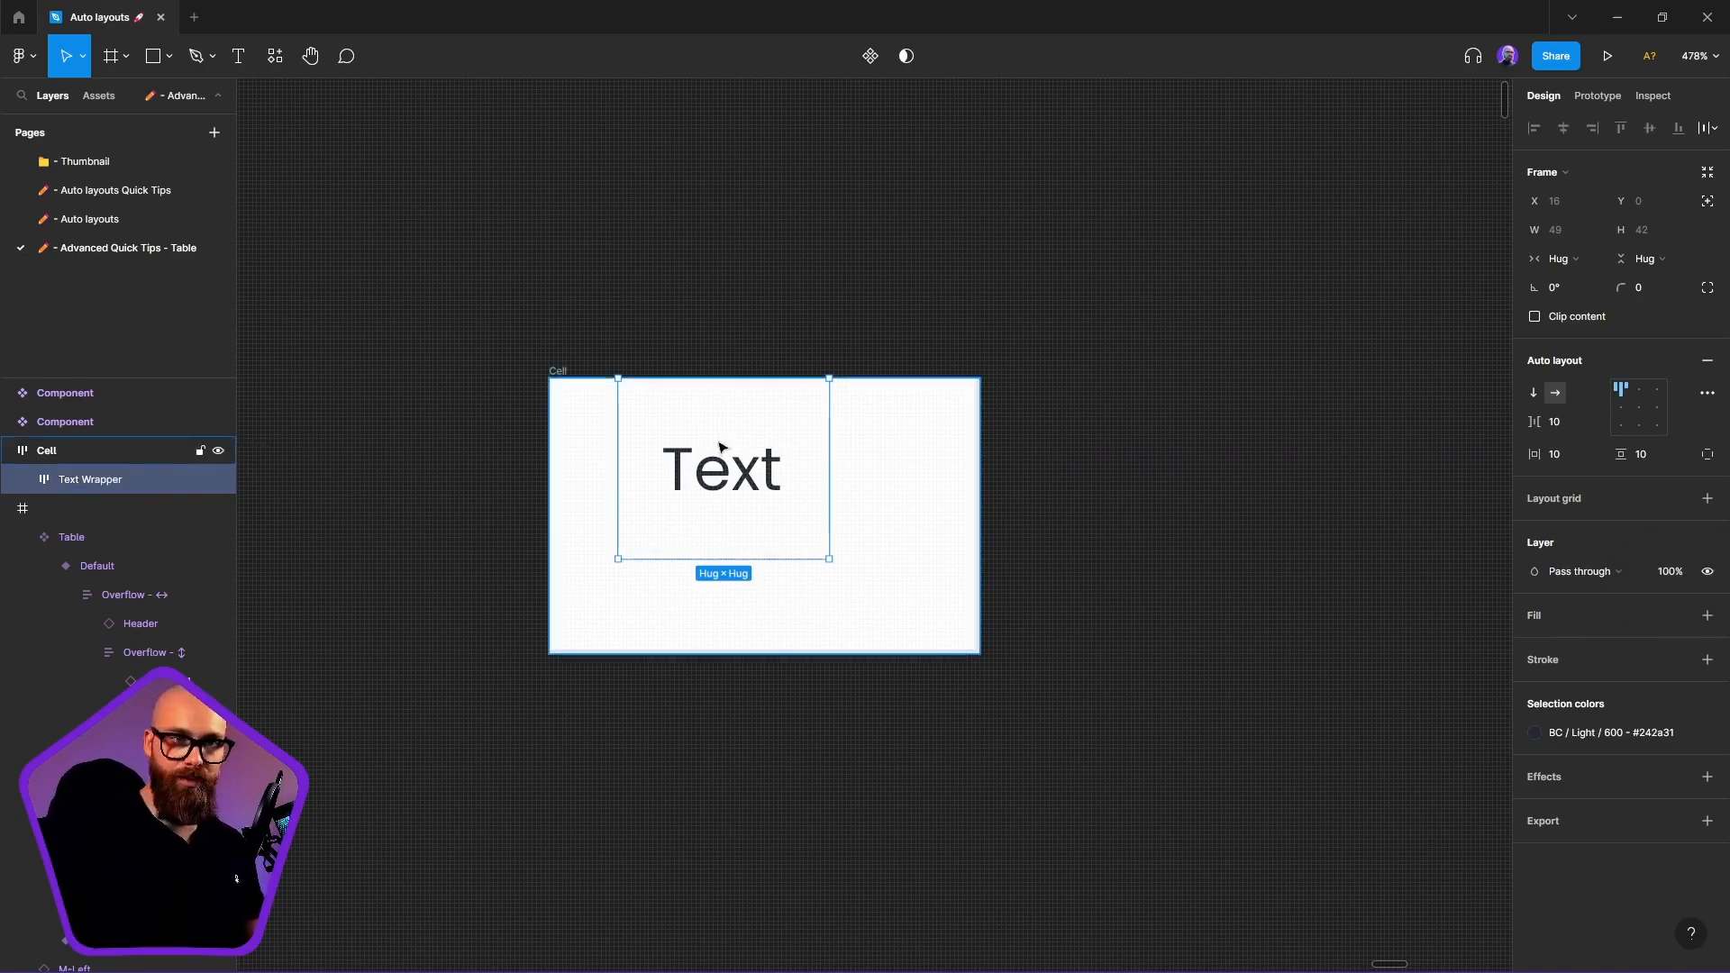
Set the Text Wrapper's horizontal resizing to Fill, and its horizontal padding, vertical padding and item spacing to 0
left_click(1563, 259)
left_click(1602, 285)
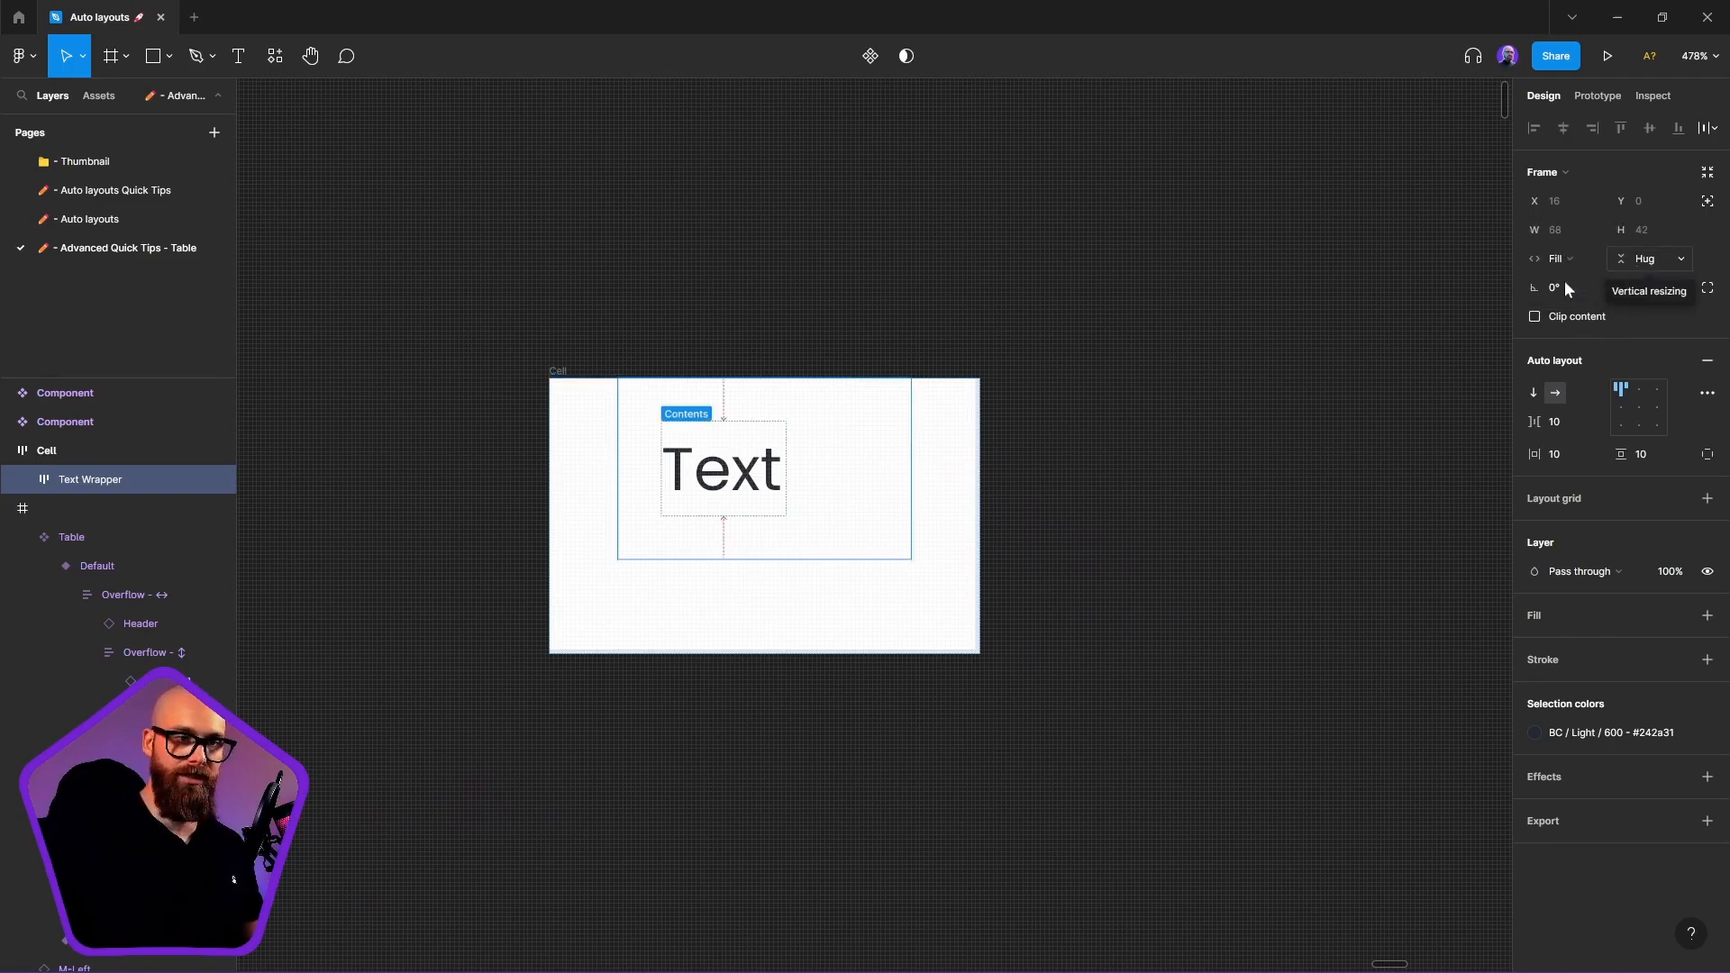
left_click(1657, 457)
type("0")
left_click(1583, 448)
type("0")
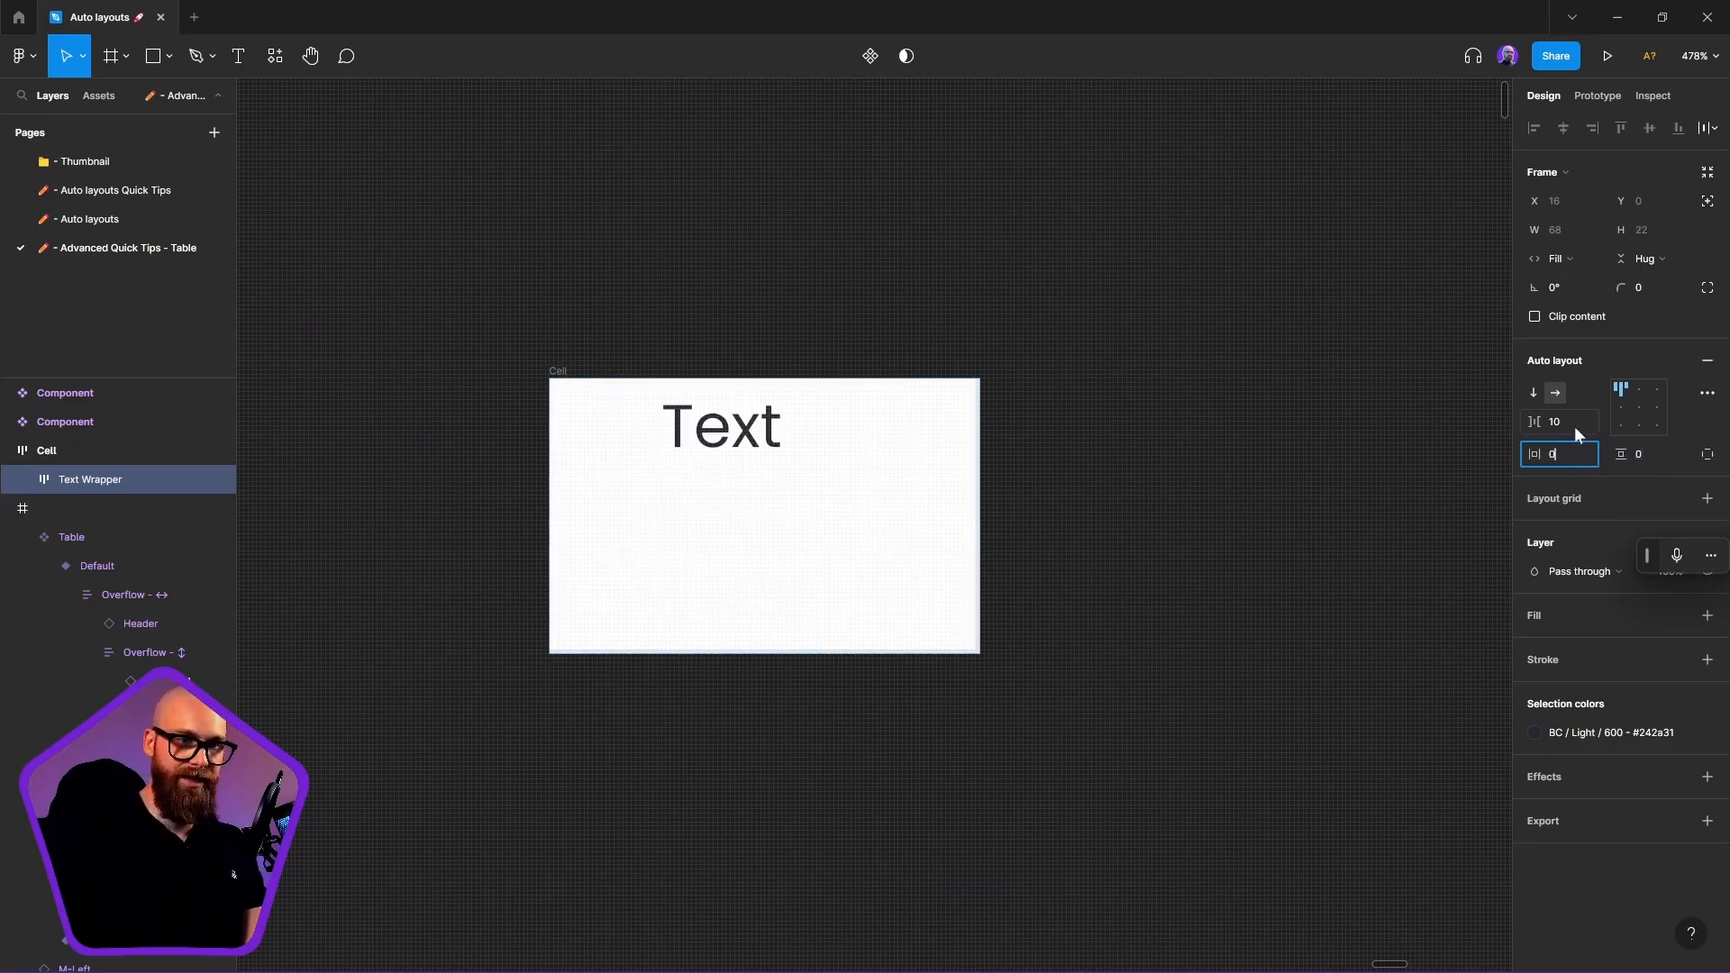
left_click(1575, 424)
type("0")
key("Return")
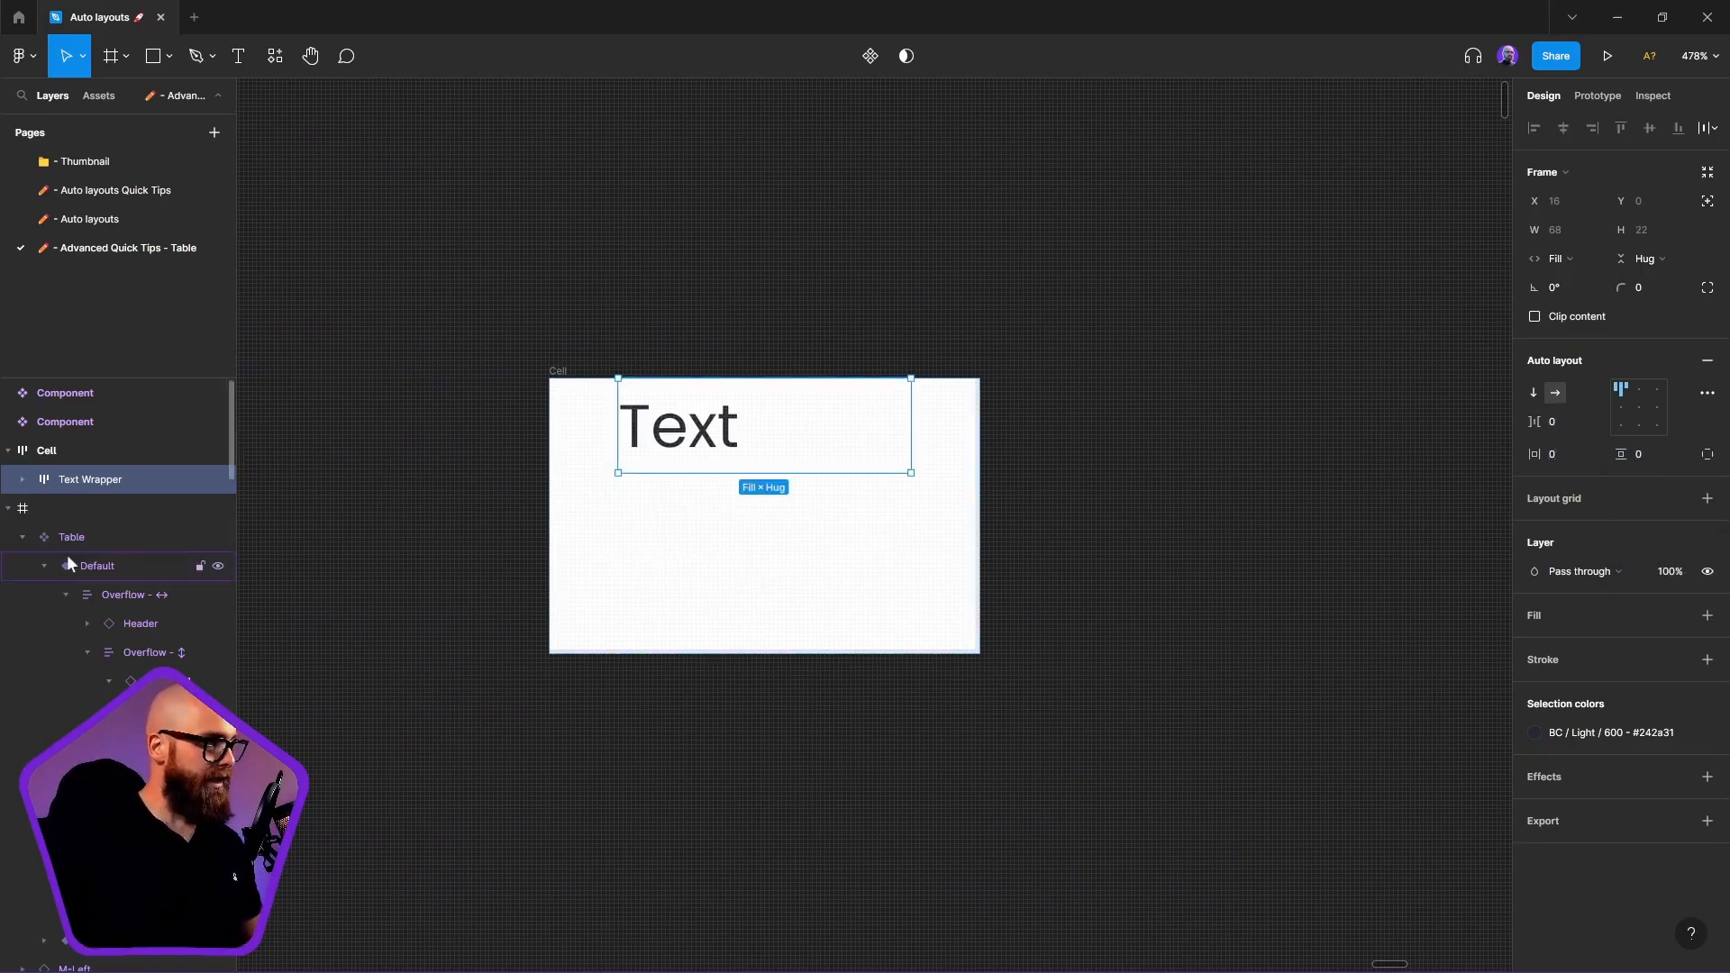
Align the Cell frame's content to the left centre and turn on Clip content for the Text Wrapper
left_click(45, 454)
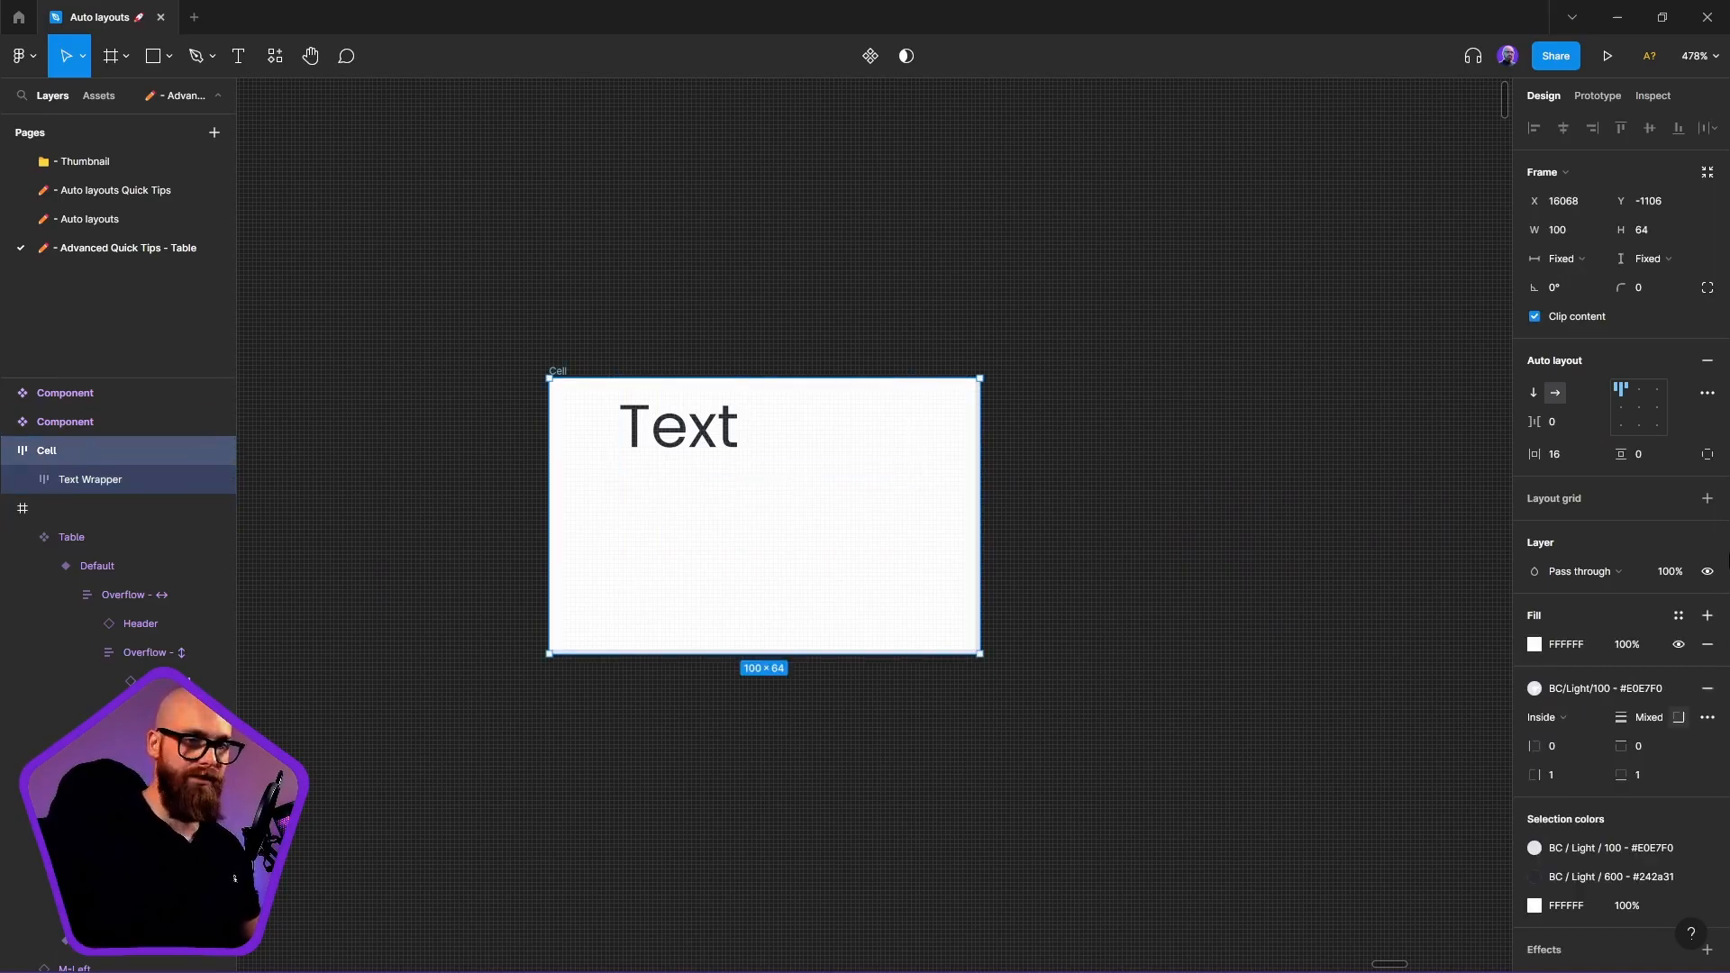
left_click(1621, 407)
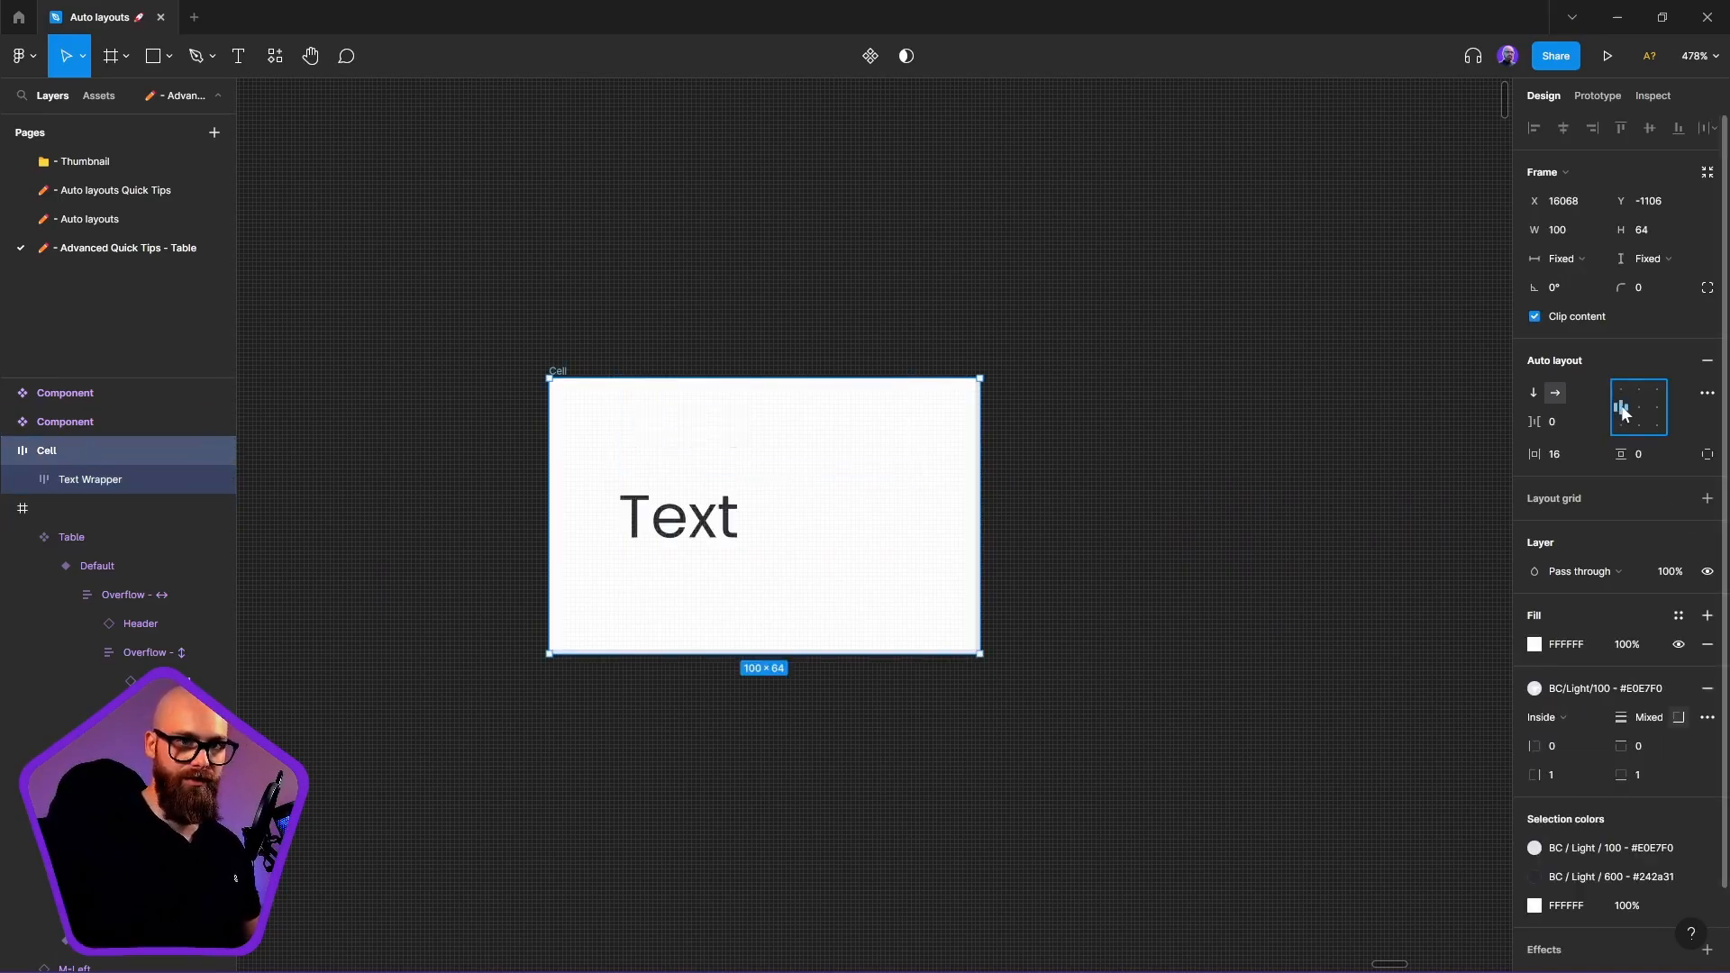
left_click(100, 474)
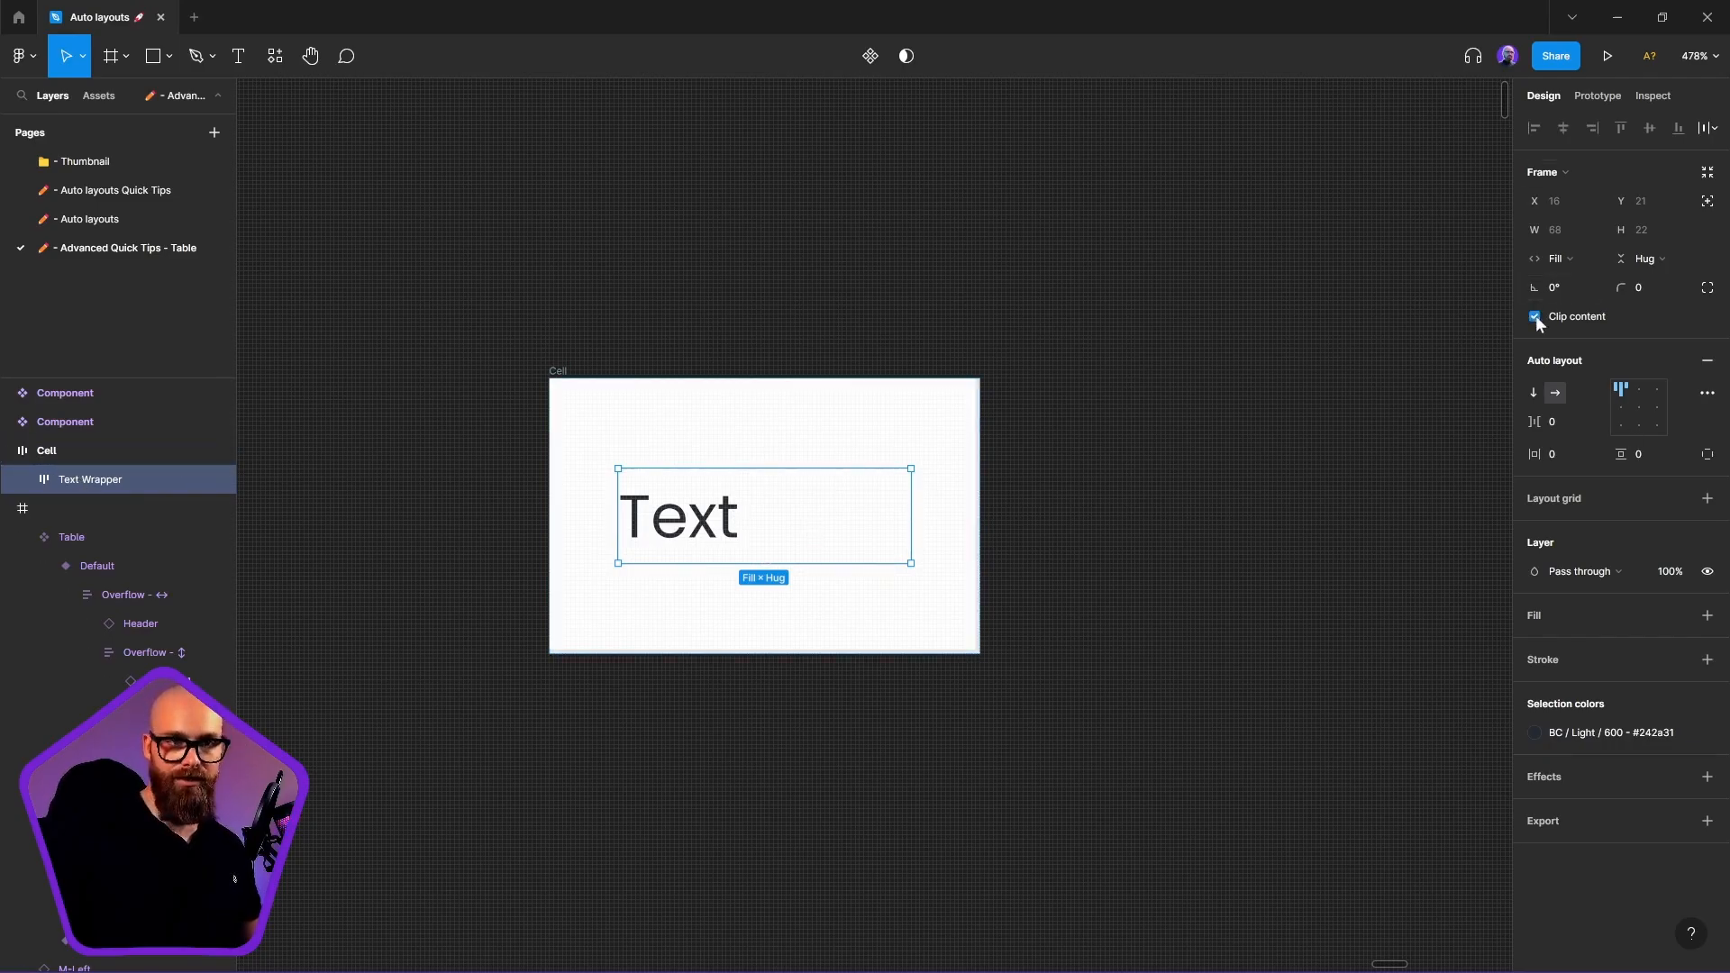
Append a run of thirteen zeros to the cell's text to test how the Text Wrapper clips long content
left_click(703, 520)
left_click(776, 514)
left_click(712, 520)
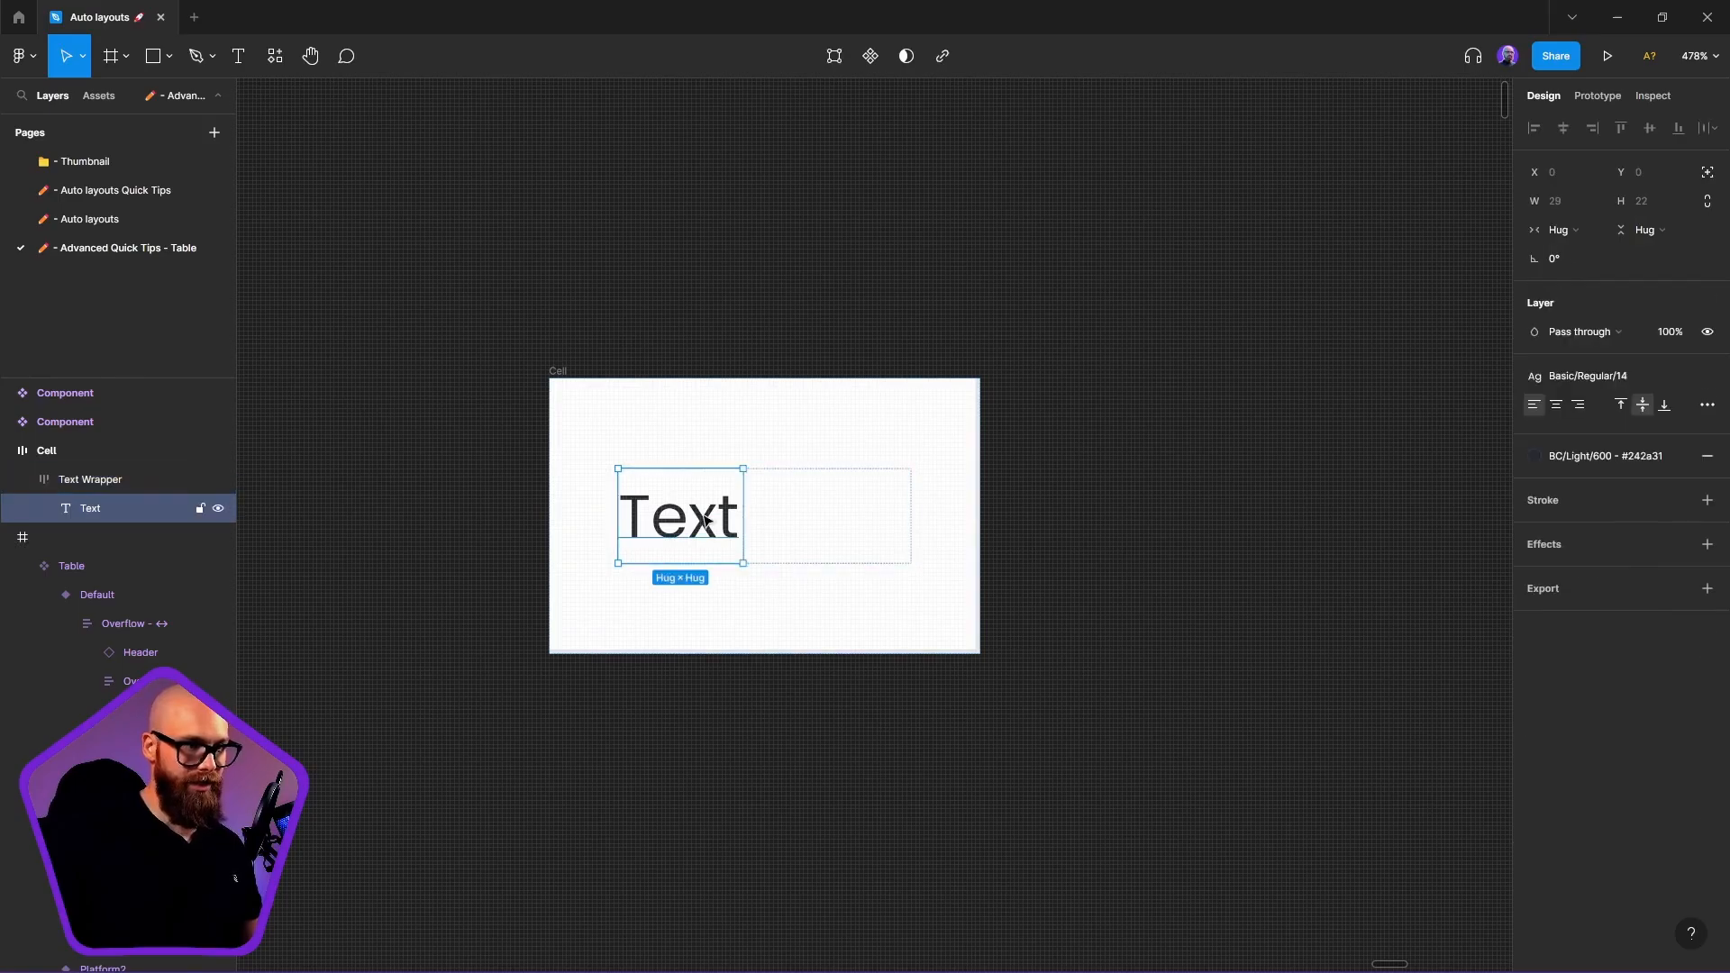
double_click(707, 522)
left_click(739, 518)
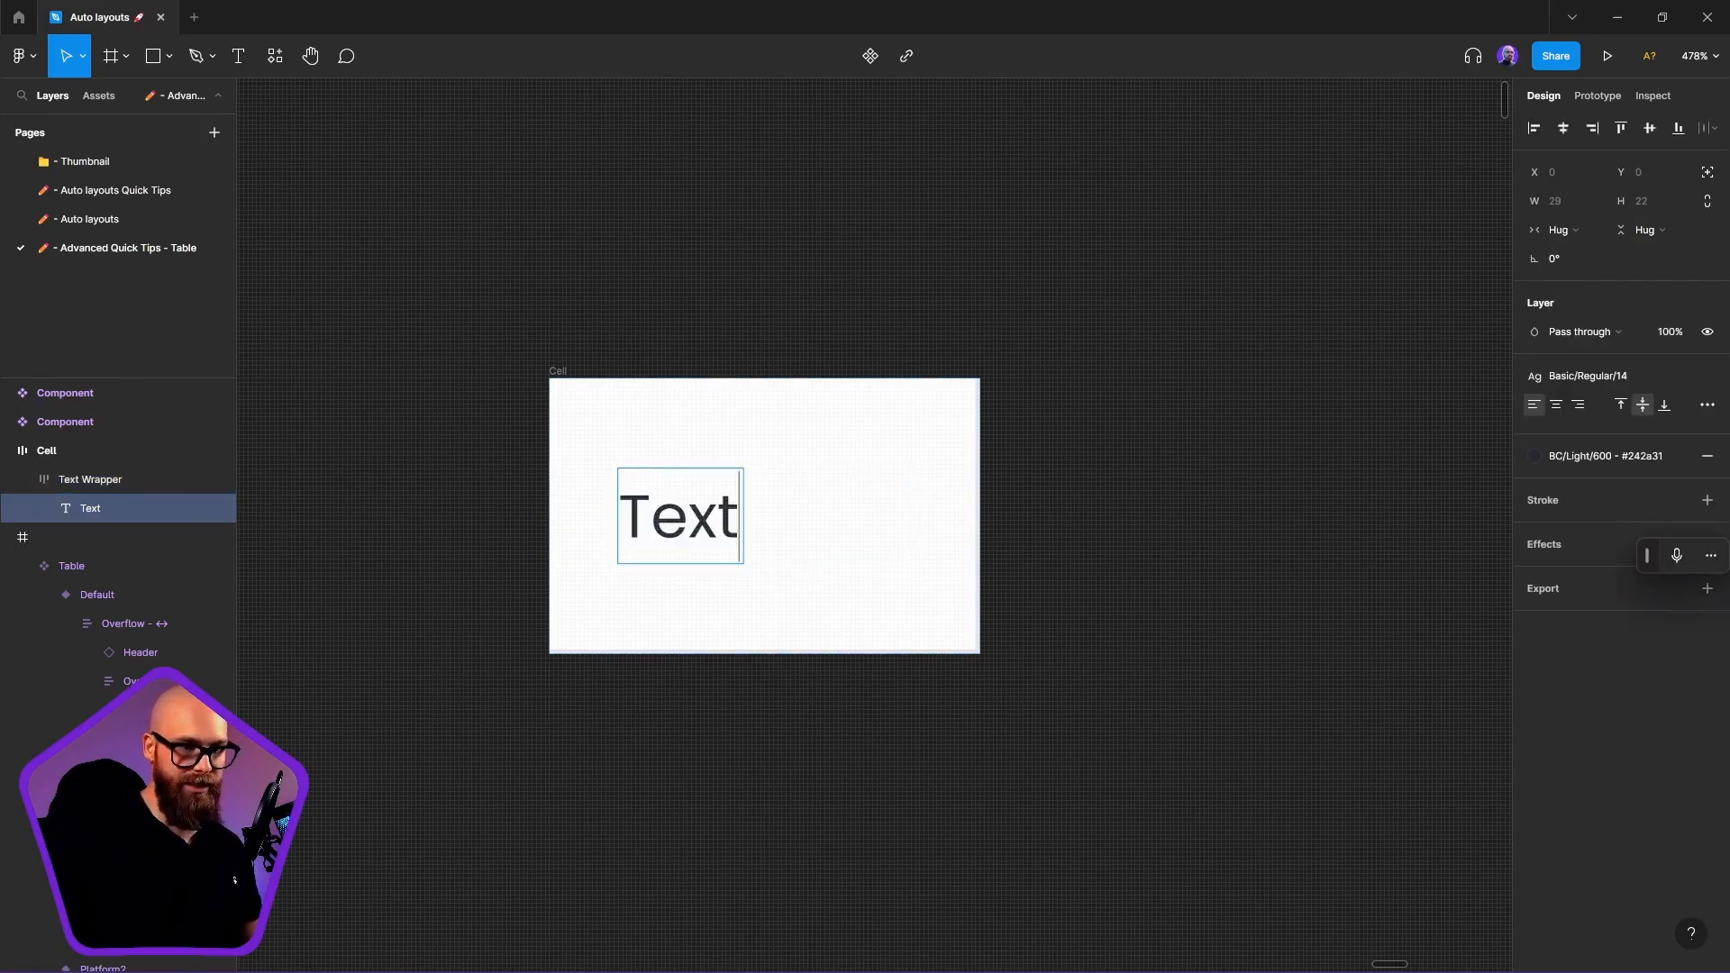
type("0000000000000")
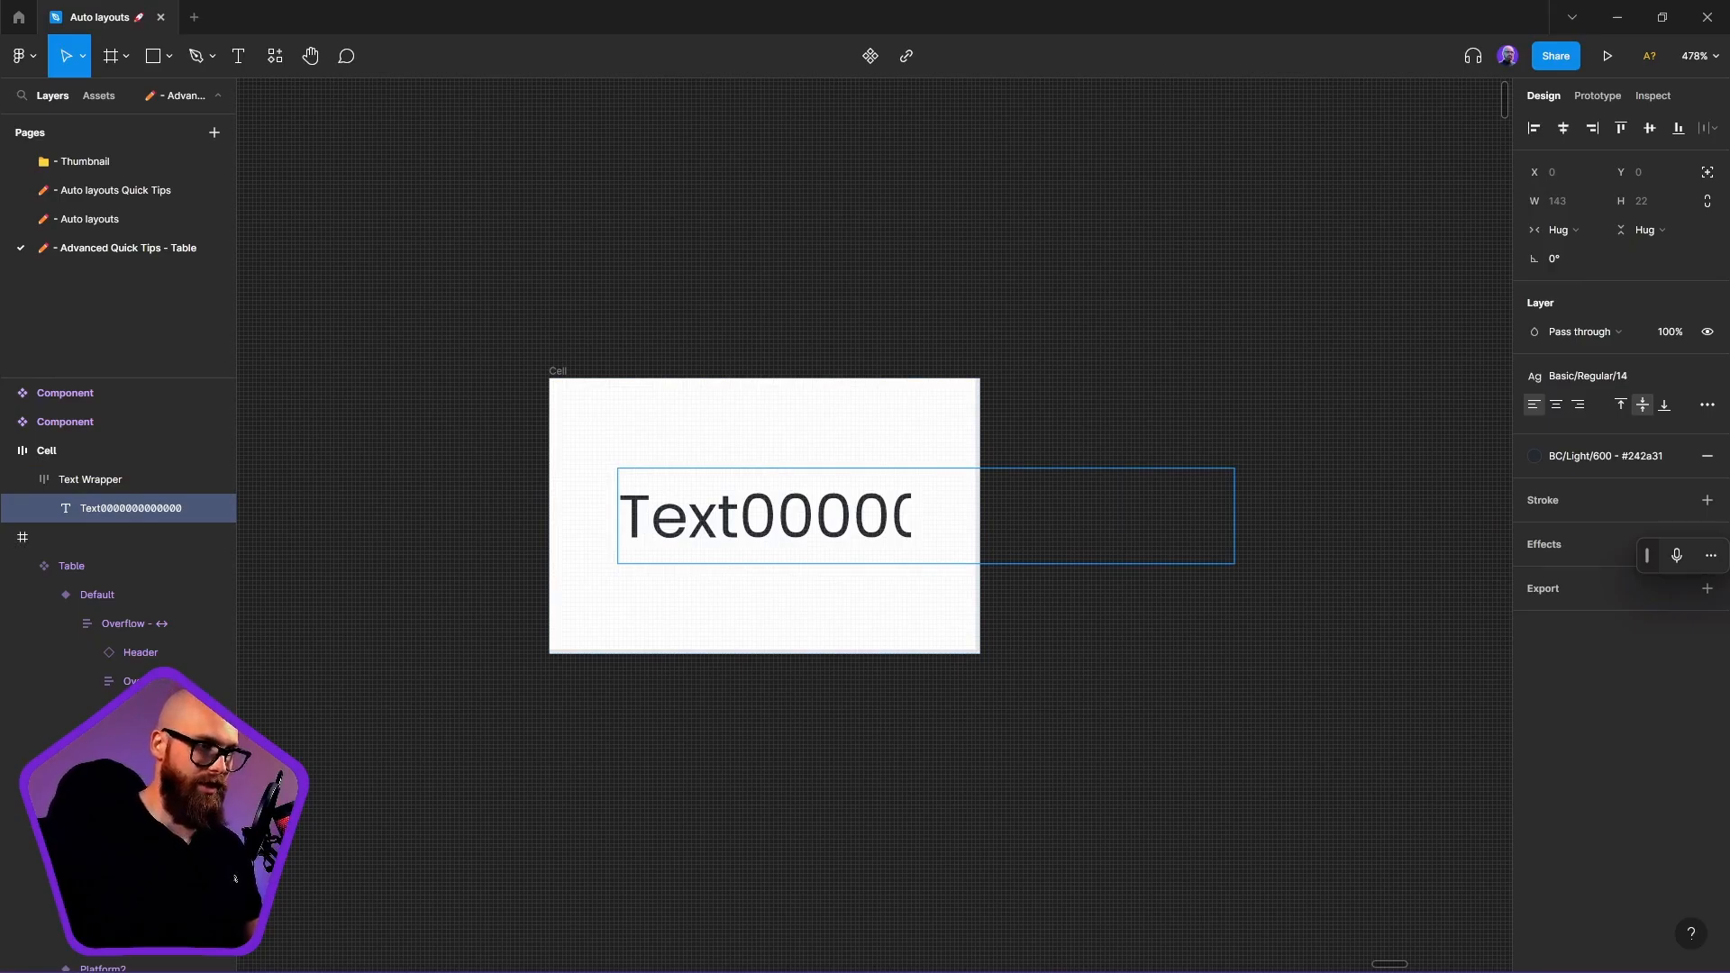
Remove the appended zeros so that the cell's text reads "Text", and finish editing
key("BackSpace")
key("BackSpace")
key("BackSpace")
key("BackSpace")
key("BackSpace")
key("BackSpace")
key("BackSpace")
key("BackSpace")
key("BackSpace")
key("BackSpace")
key("BackSpace")
key("BackSpace")
key("BackSpace")
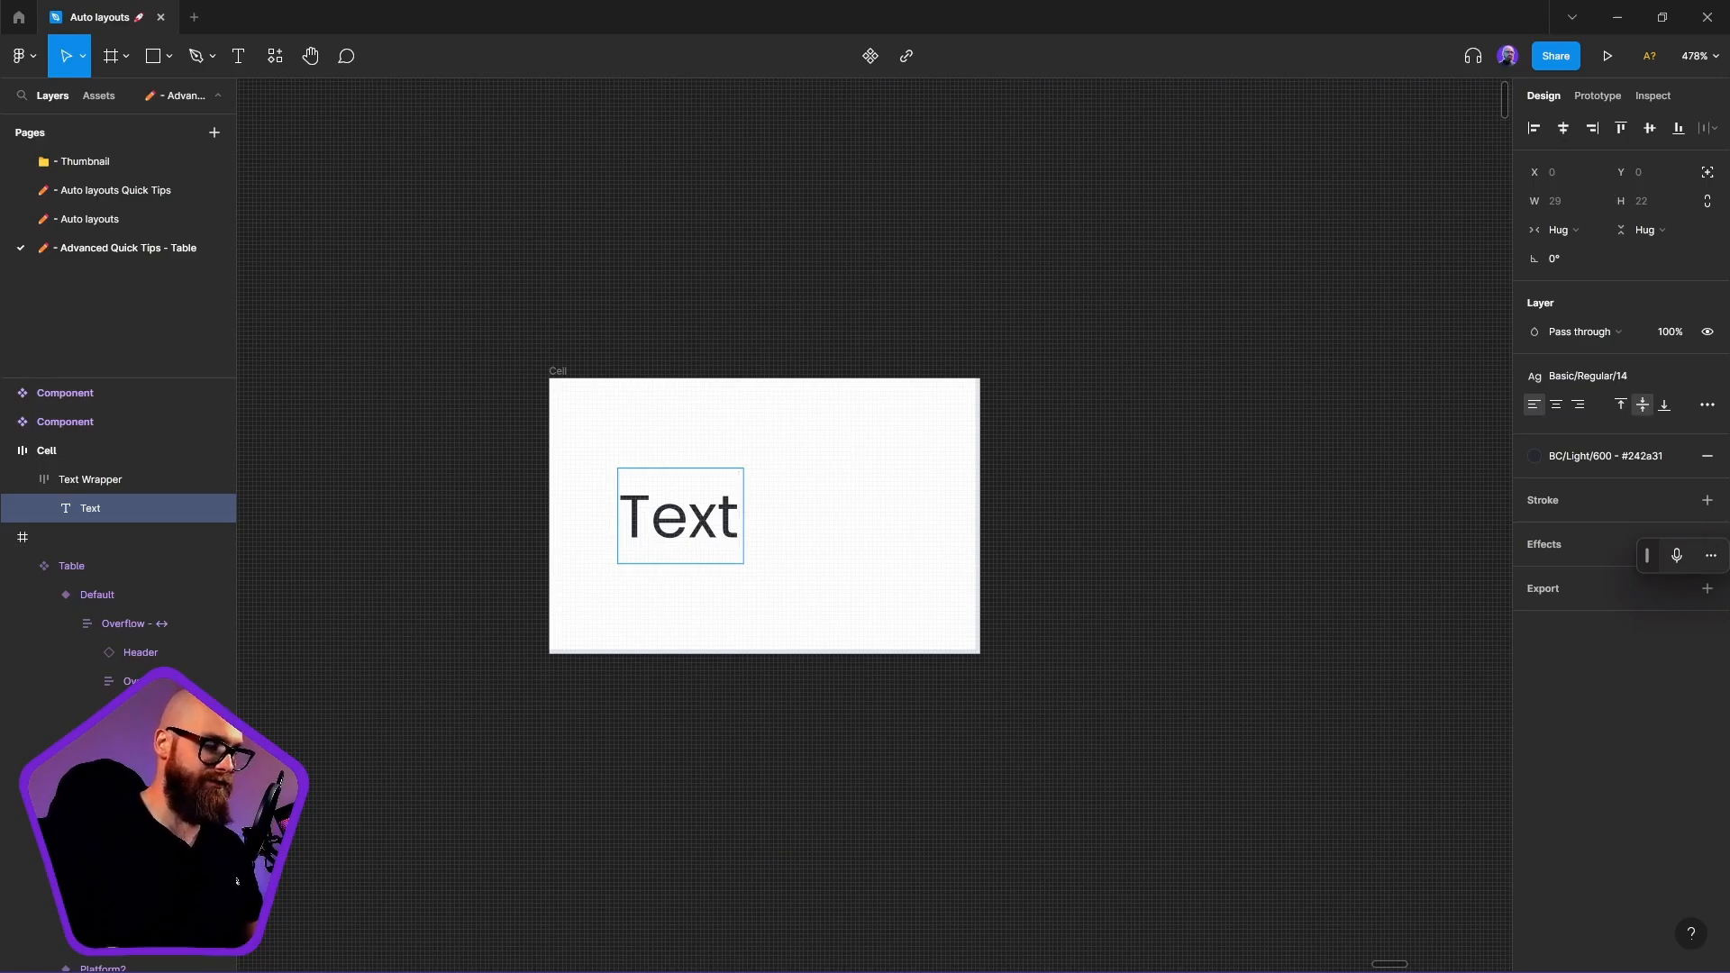
key("Escape")
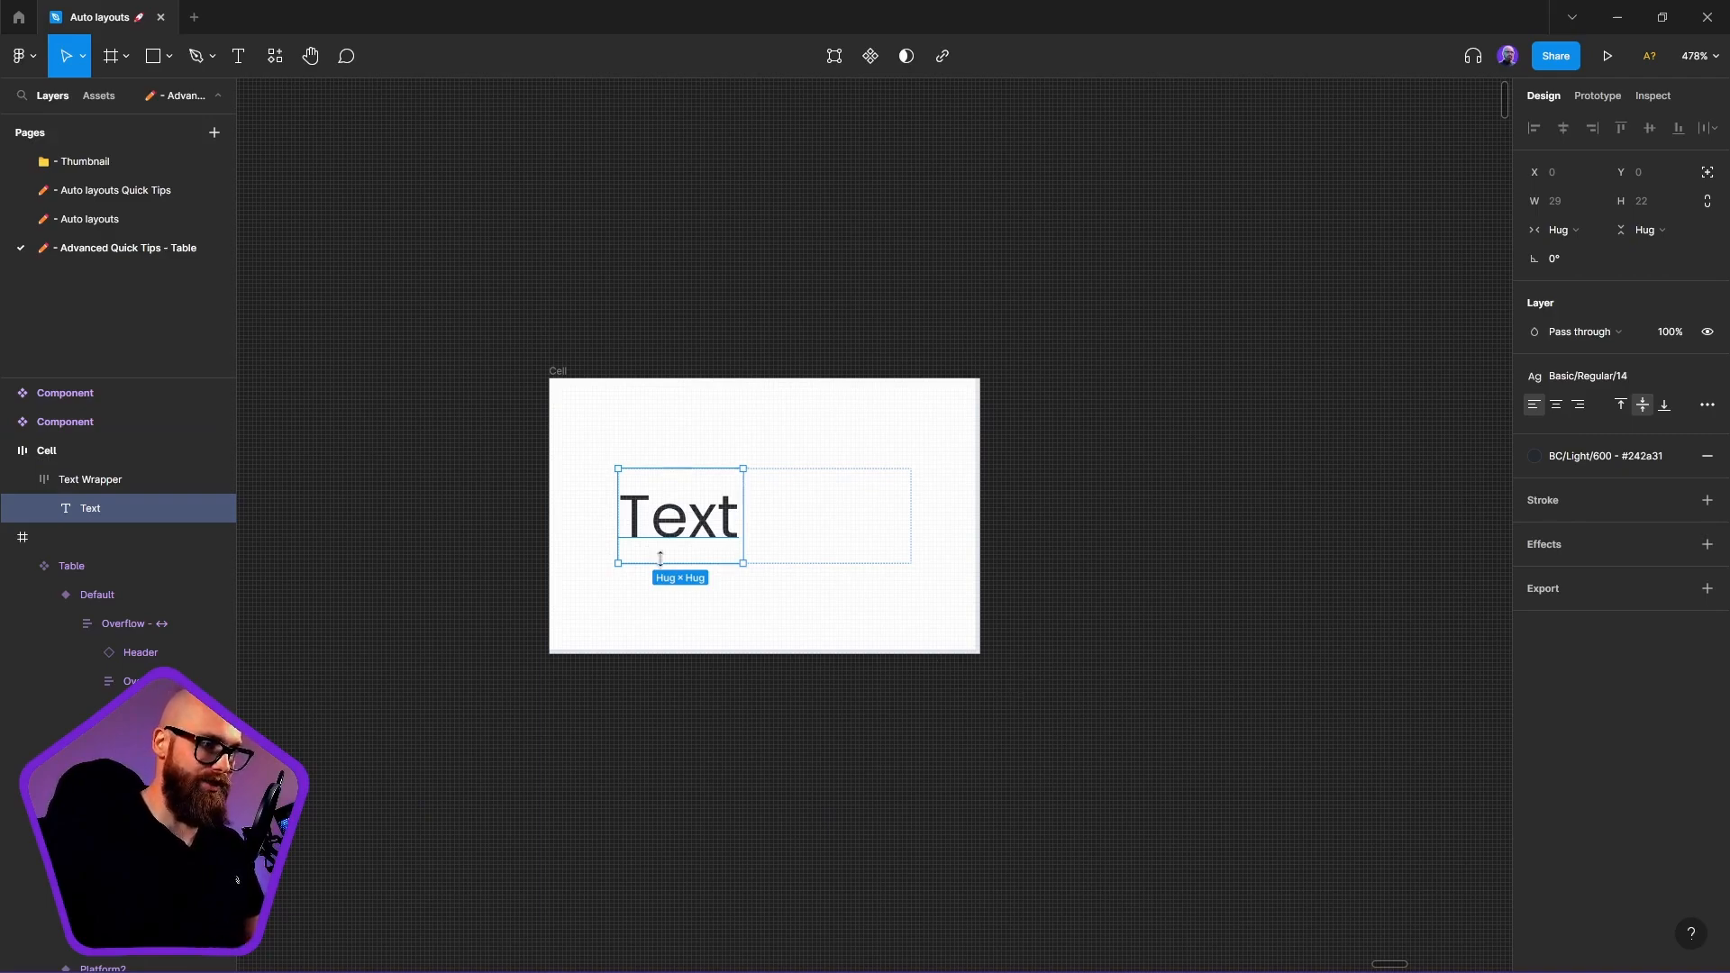
Rename the text layer inside the Text Wrapper to "Cell-Text"
left_click(135, 478)
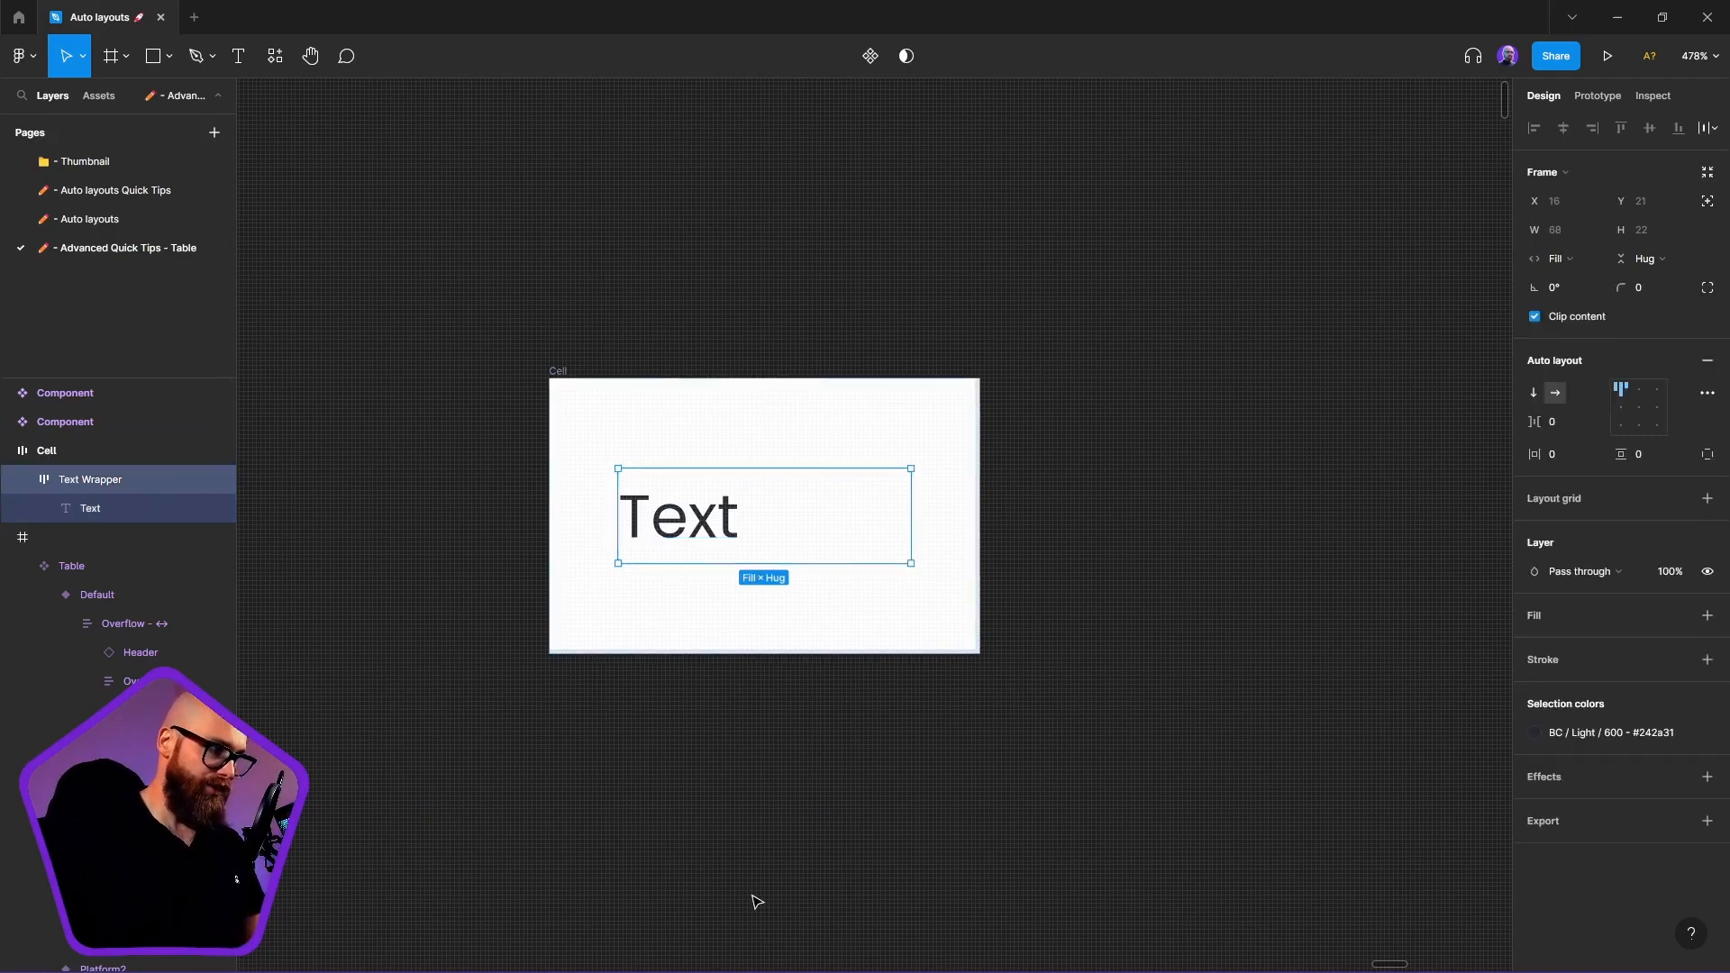
left_click(726, 529)
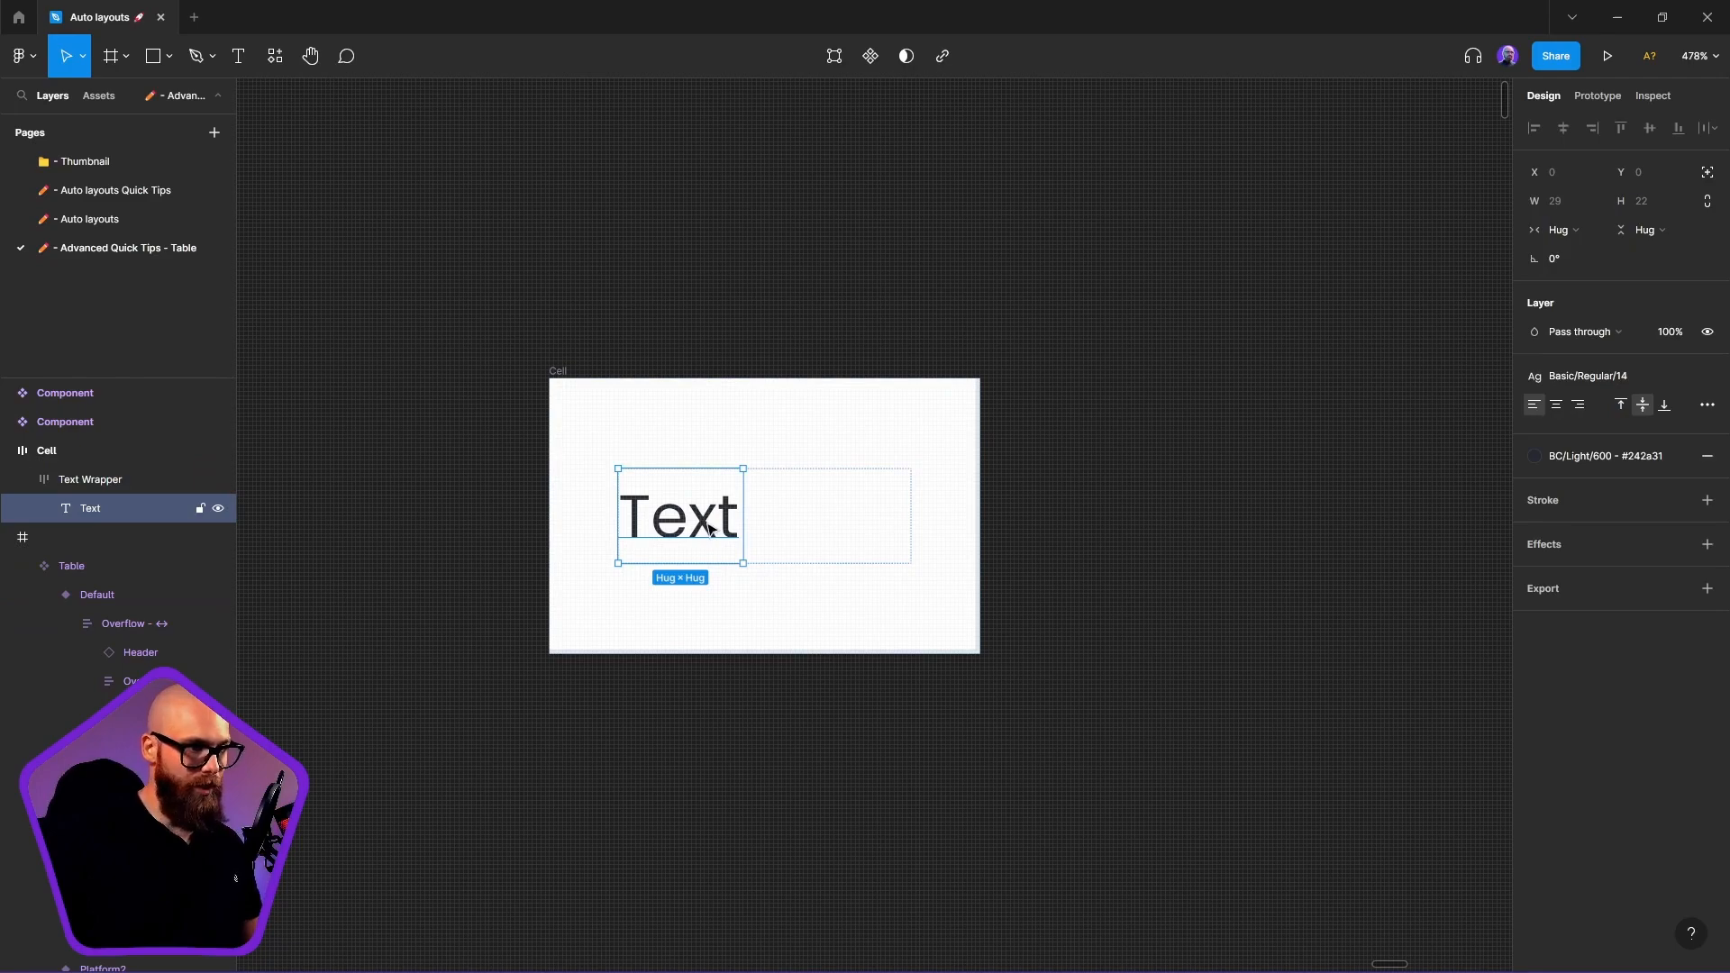
left_click_drag(708, 529, 761, 568)
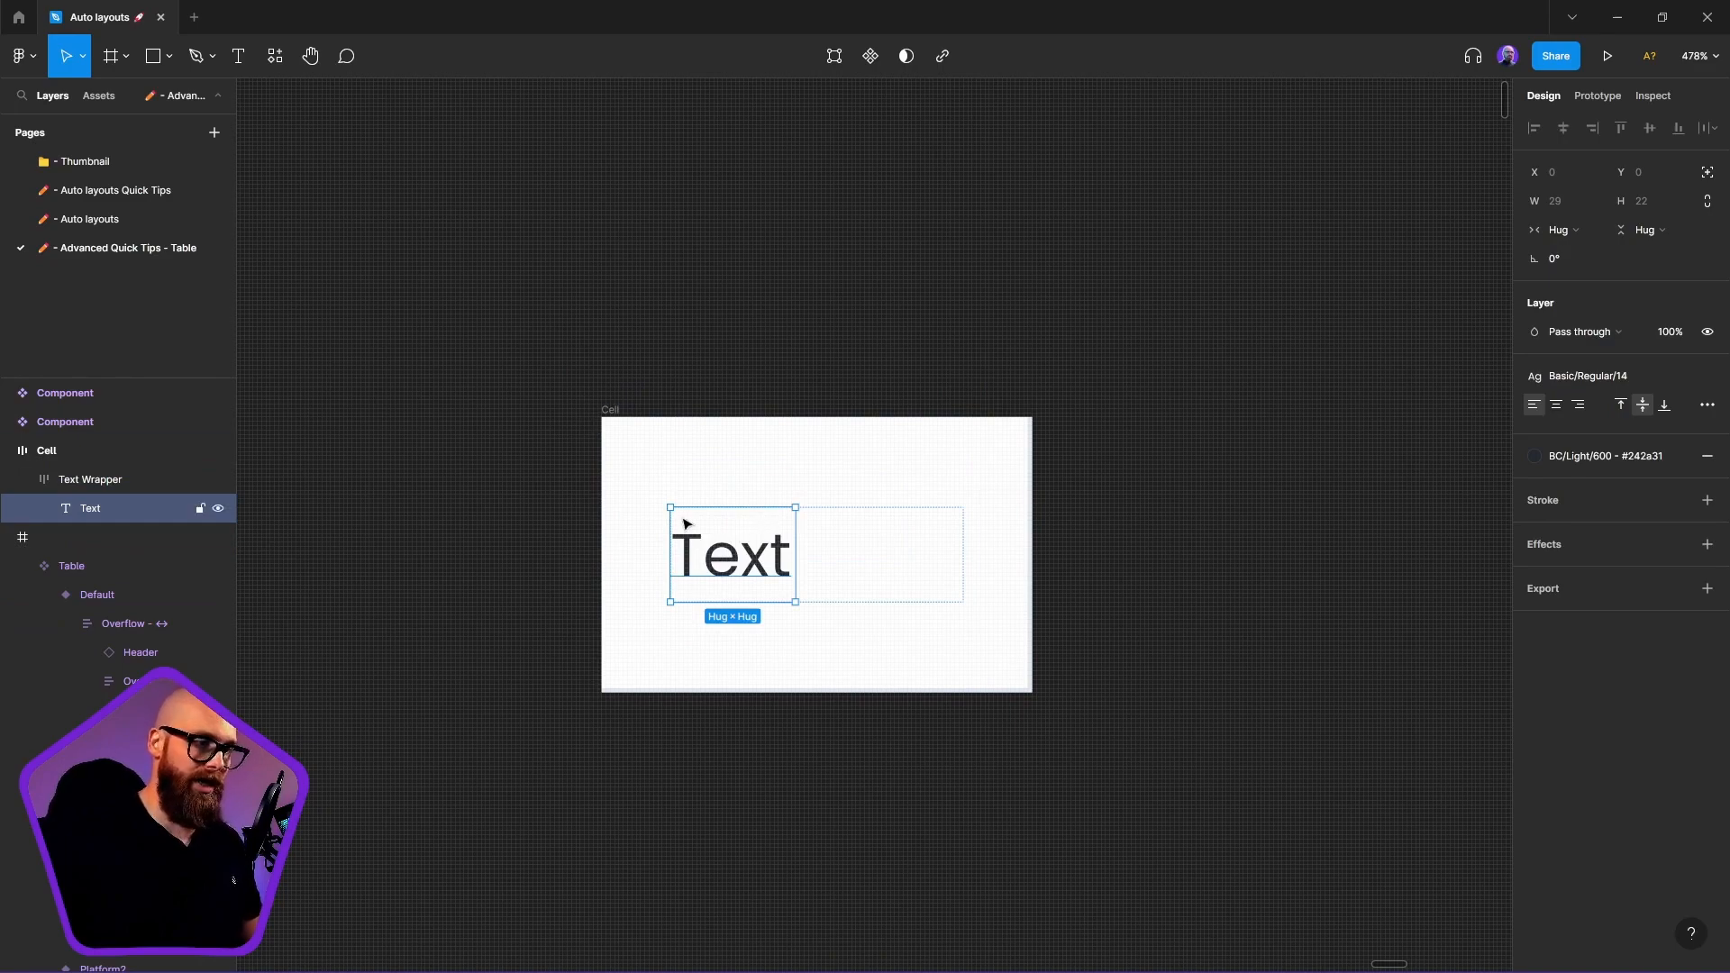
double_click(94, 507)
key("Left")
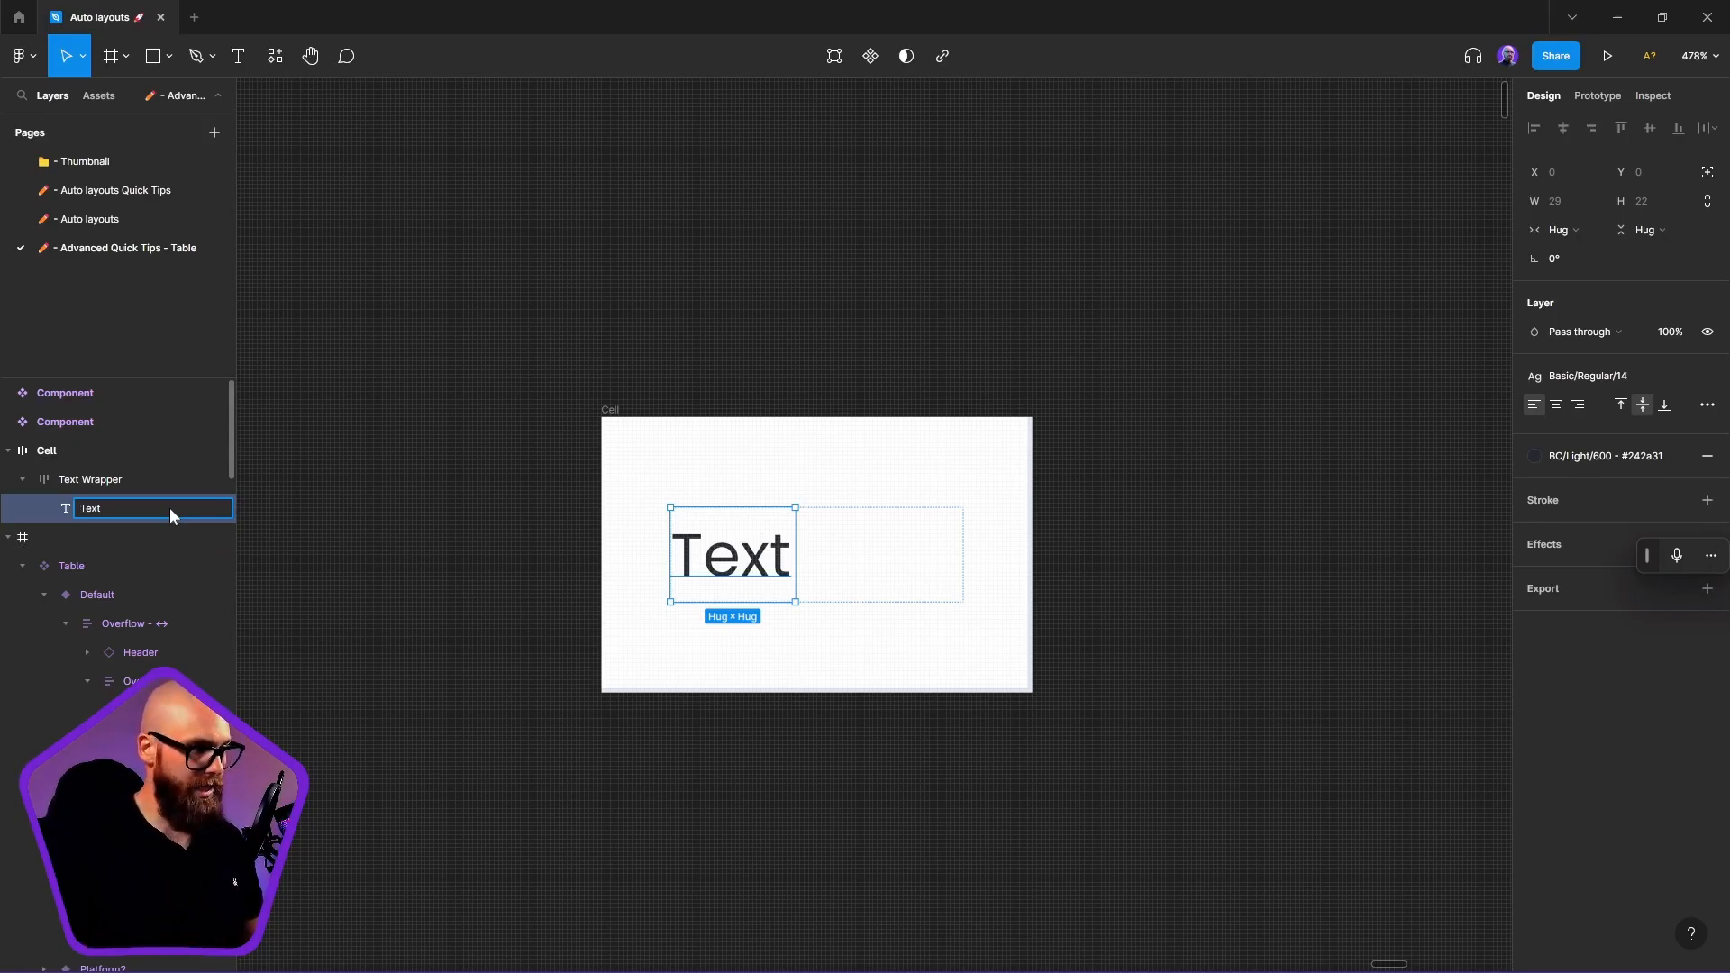
type("Cell-")
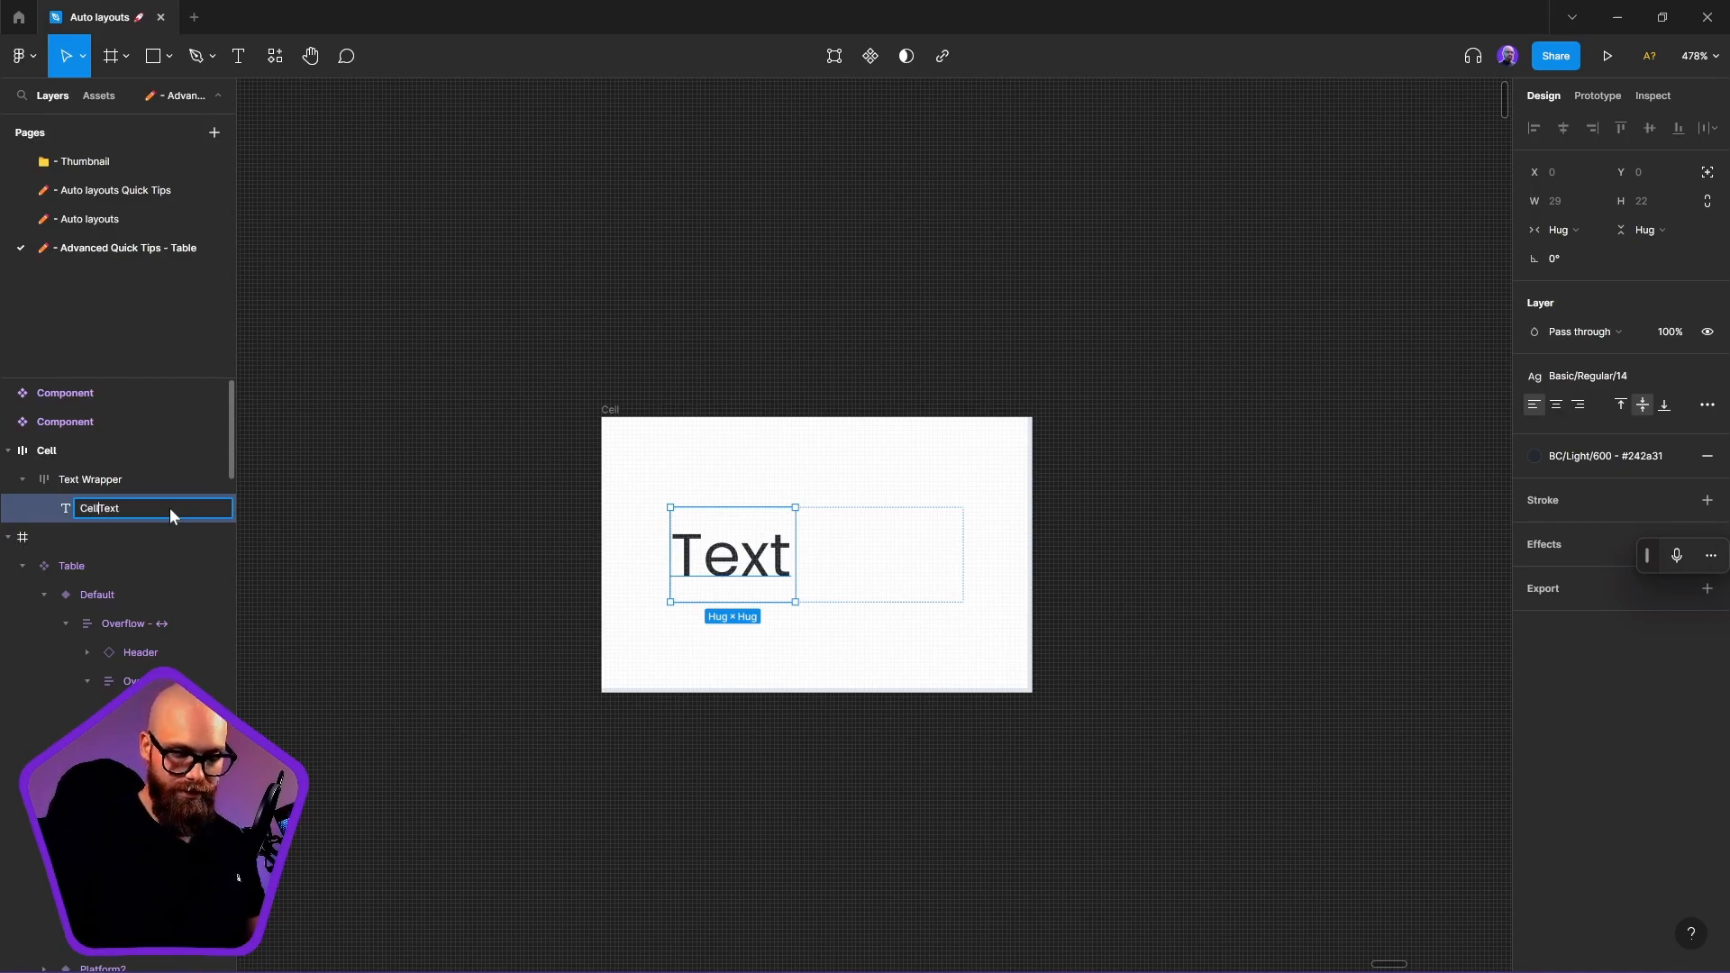
left_click(615, 545)
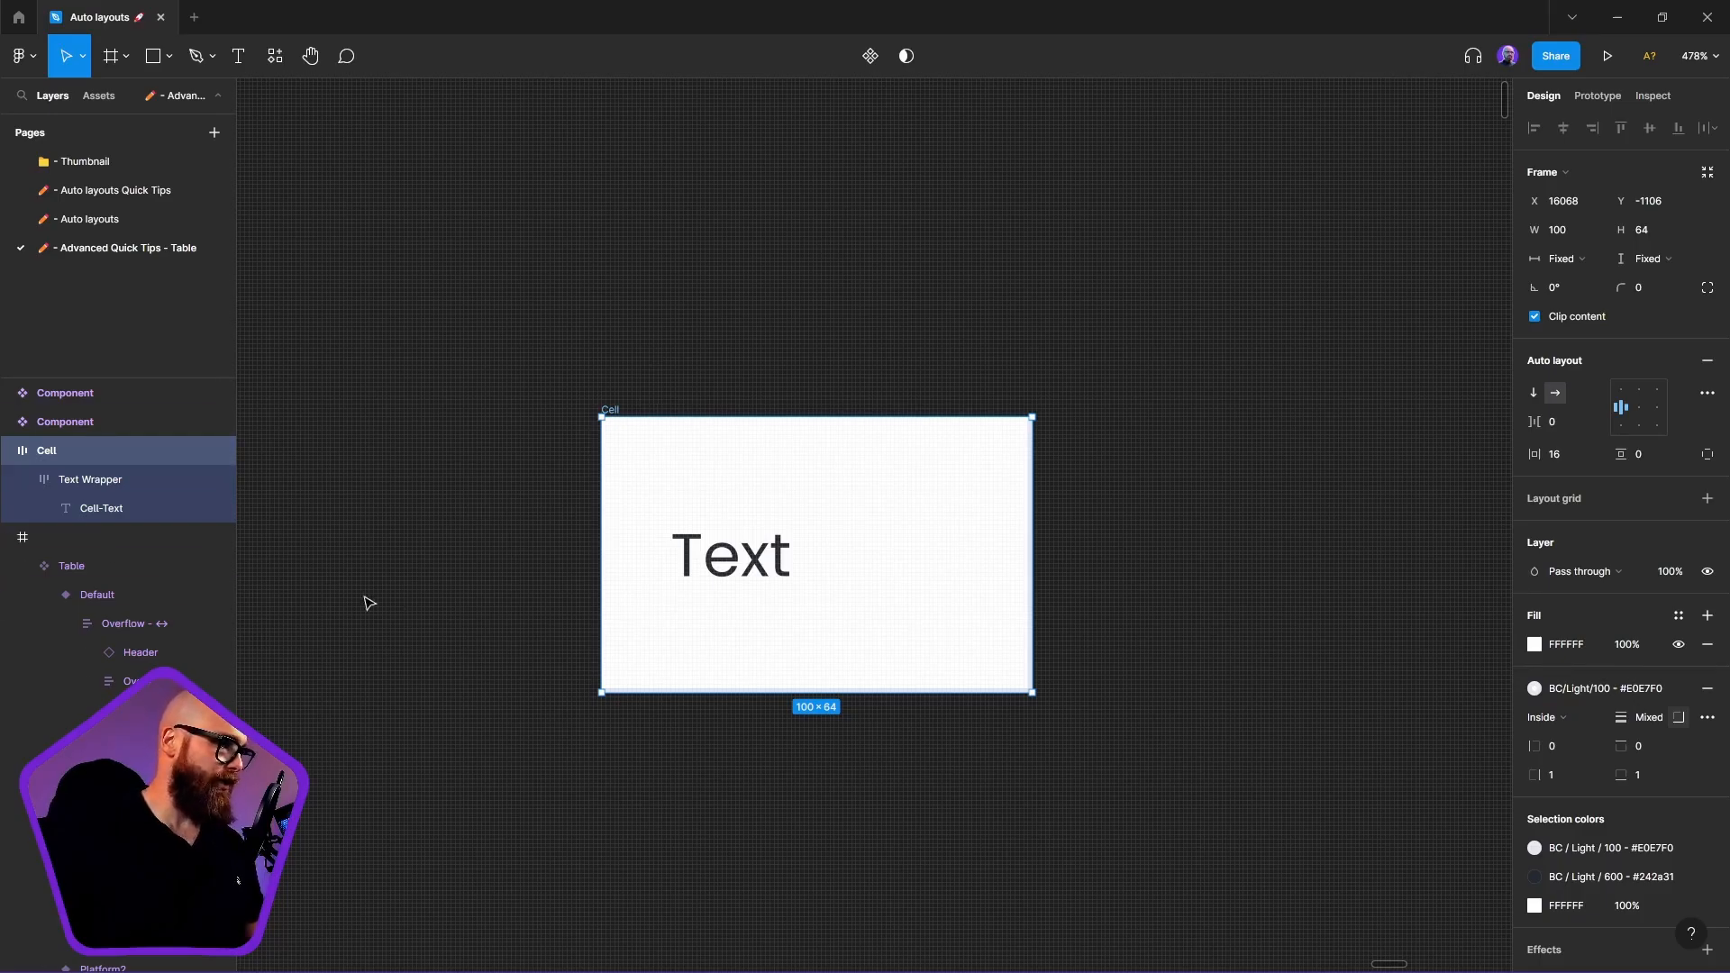
Examine the Cell frame's per-side stroke options and its individual stroke widths
left_click(629, 406)
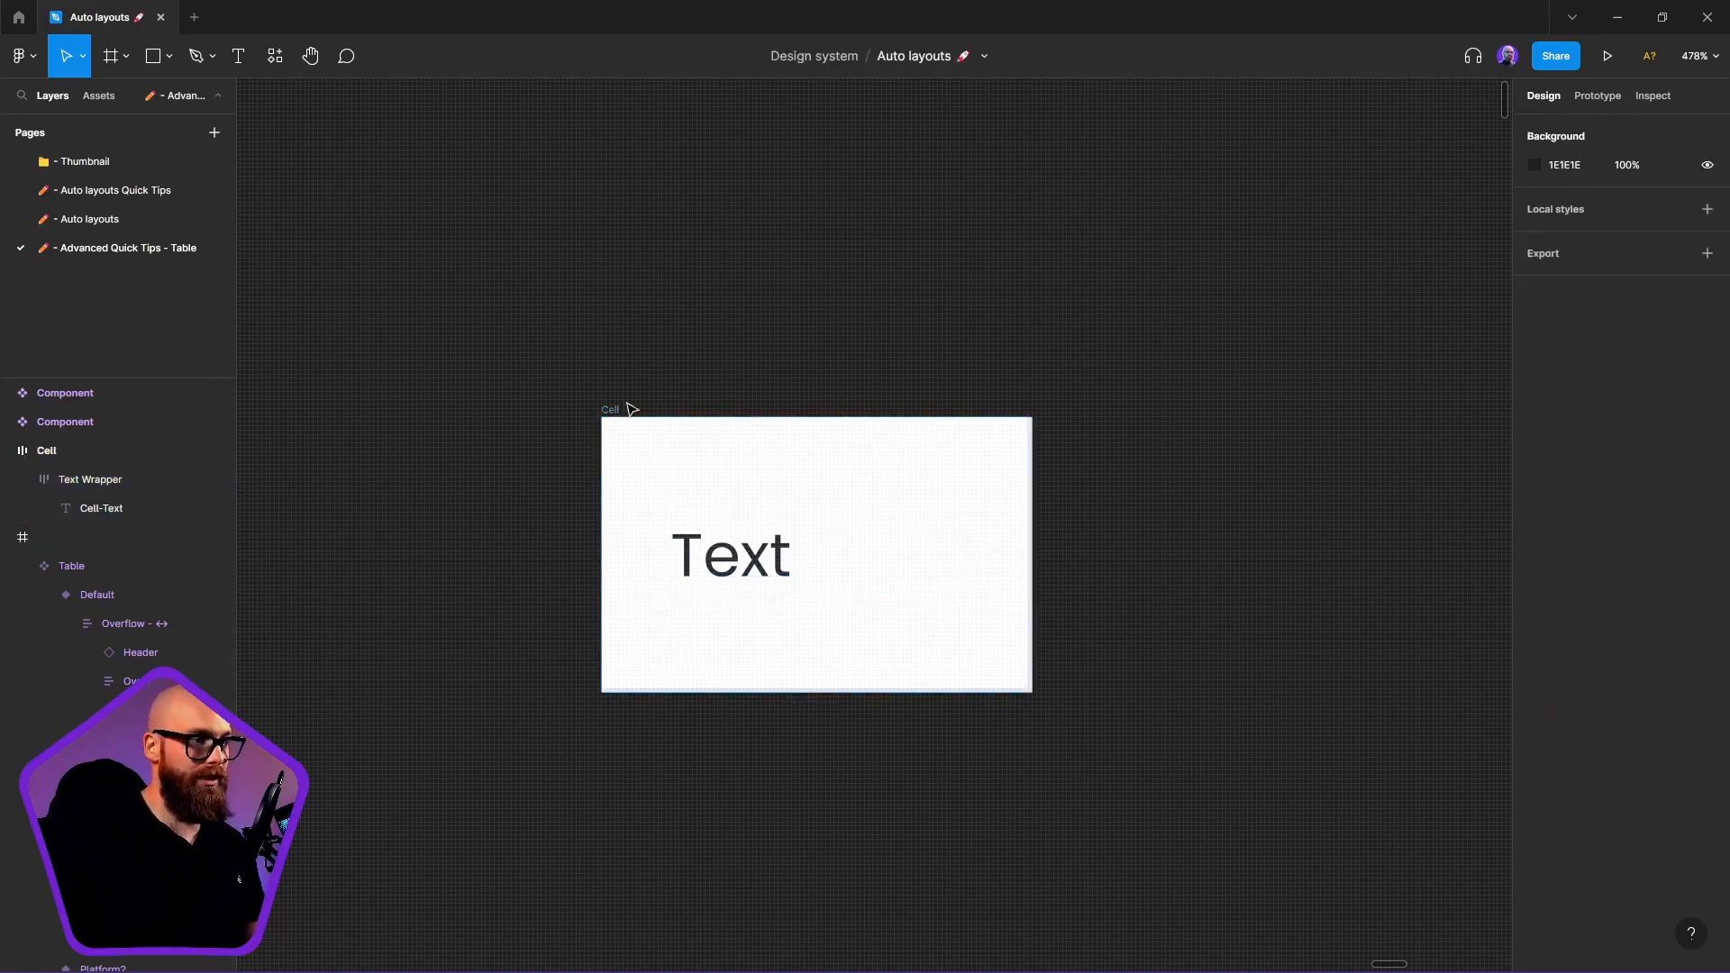
left_click(82, 456)
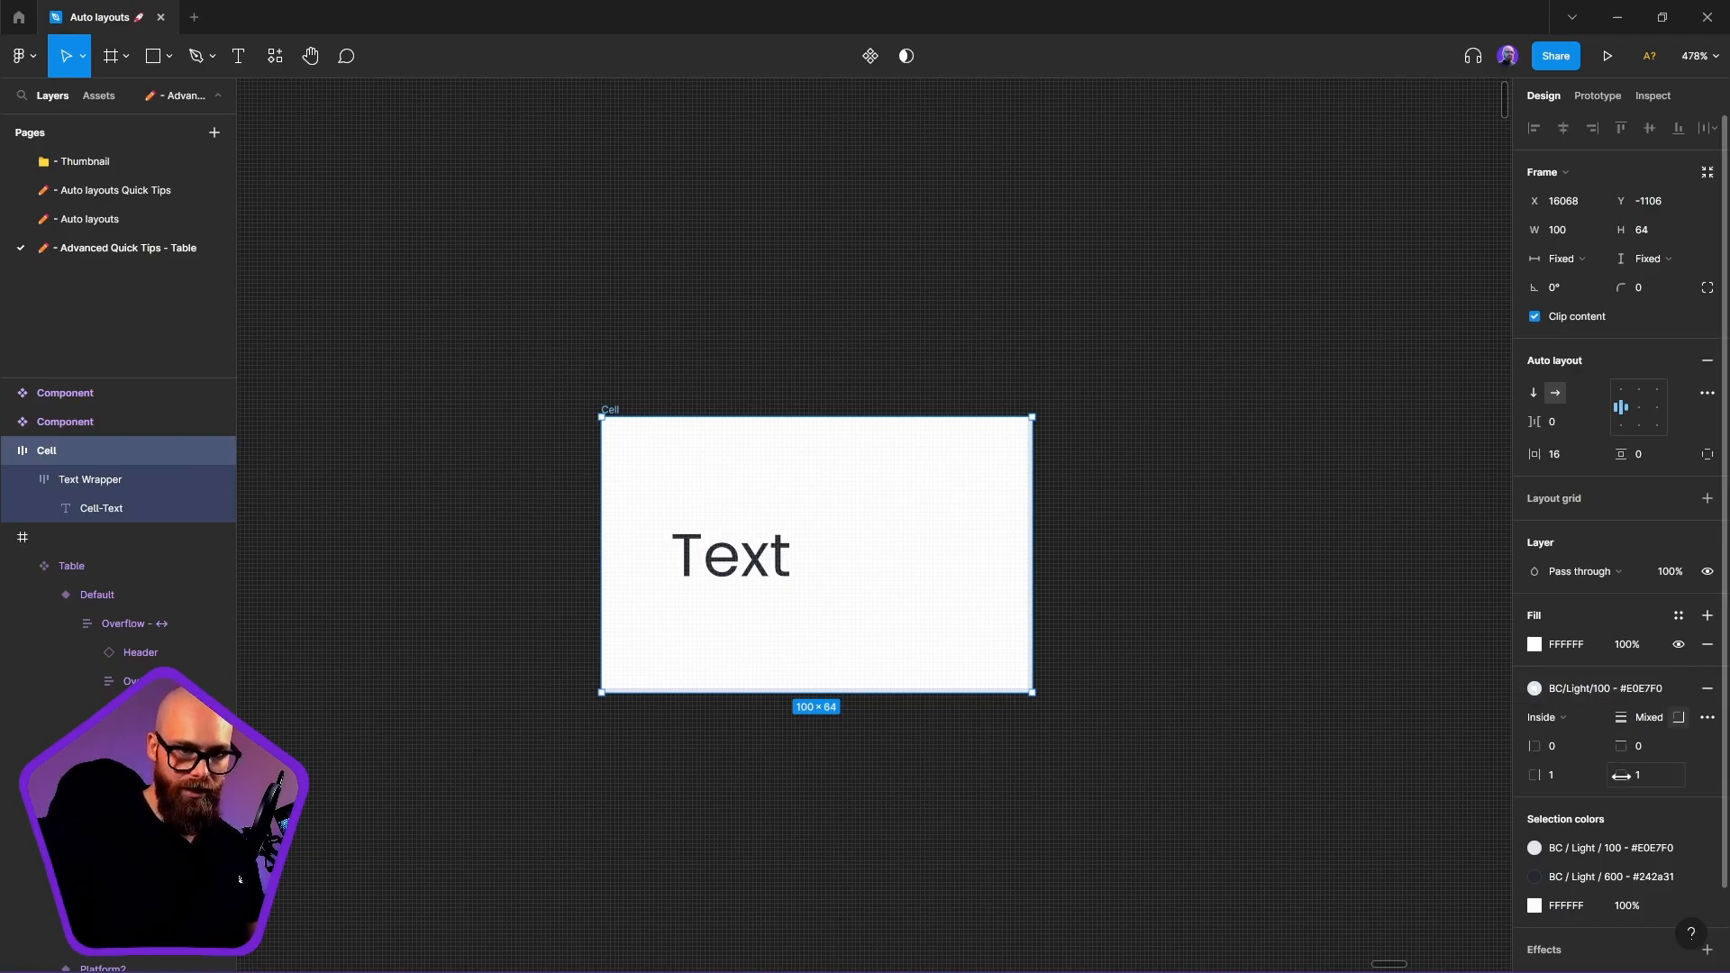
left_click(1677, 717)
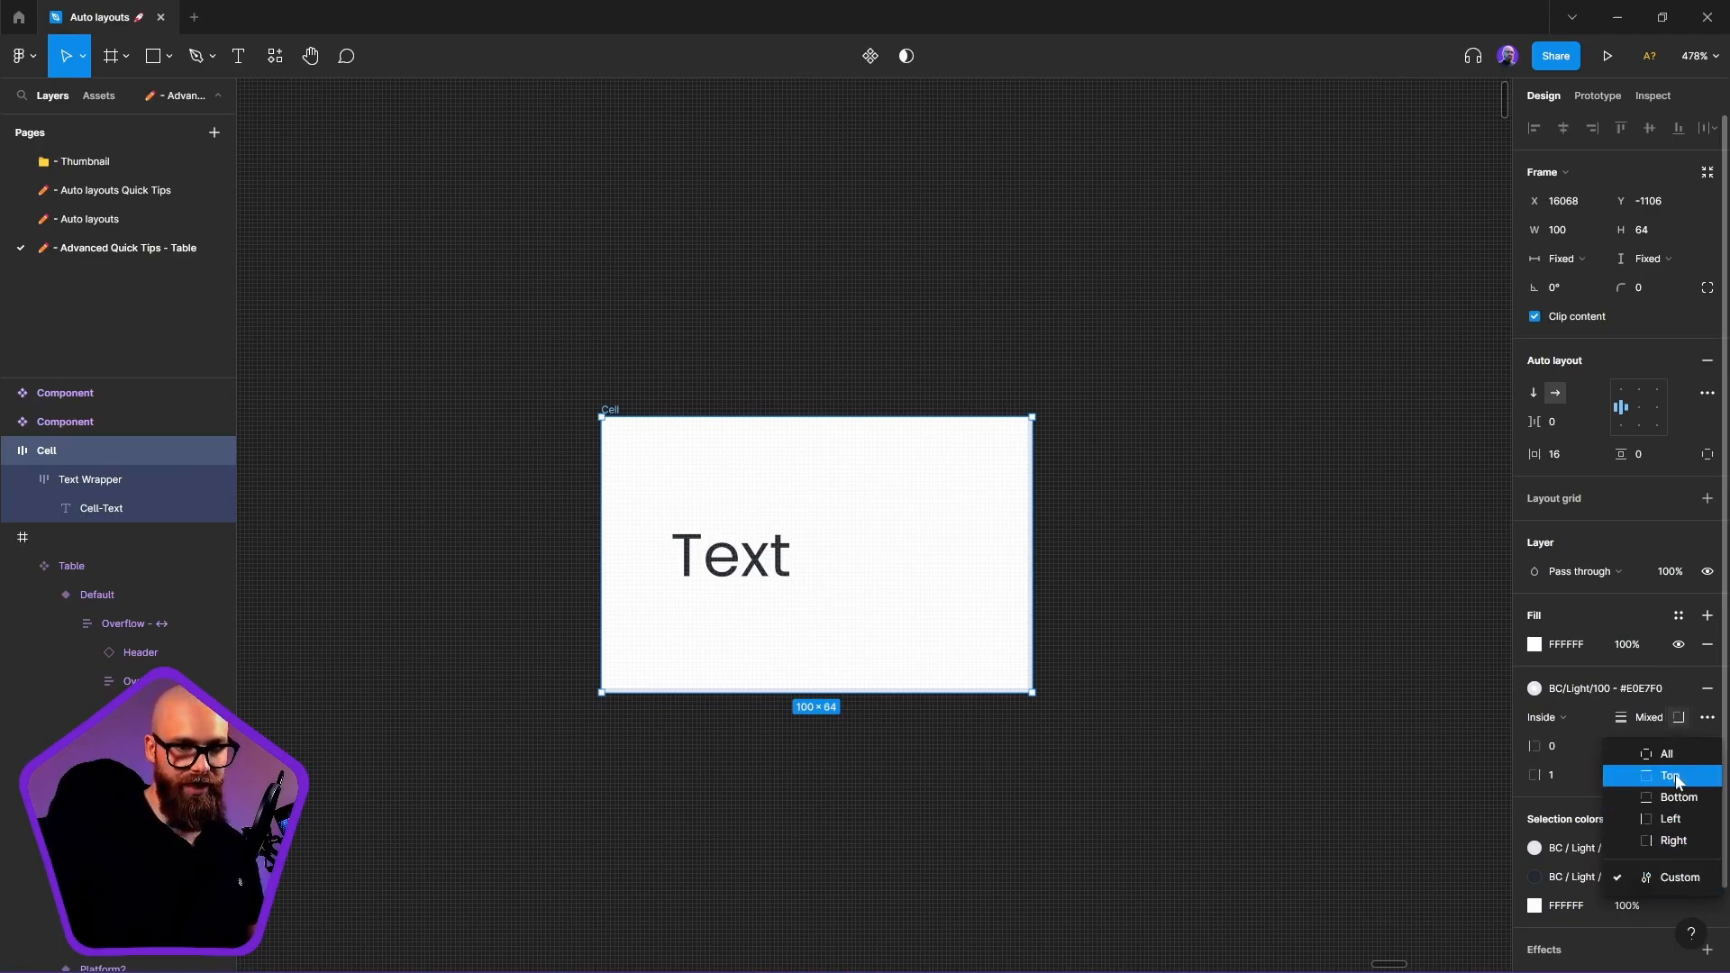
left_click(1563, 752)
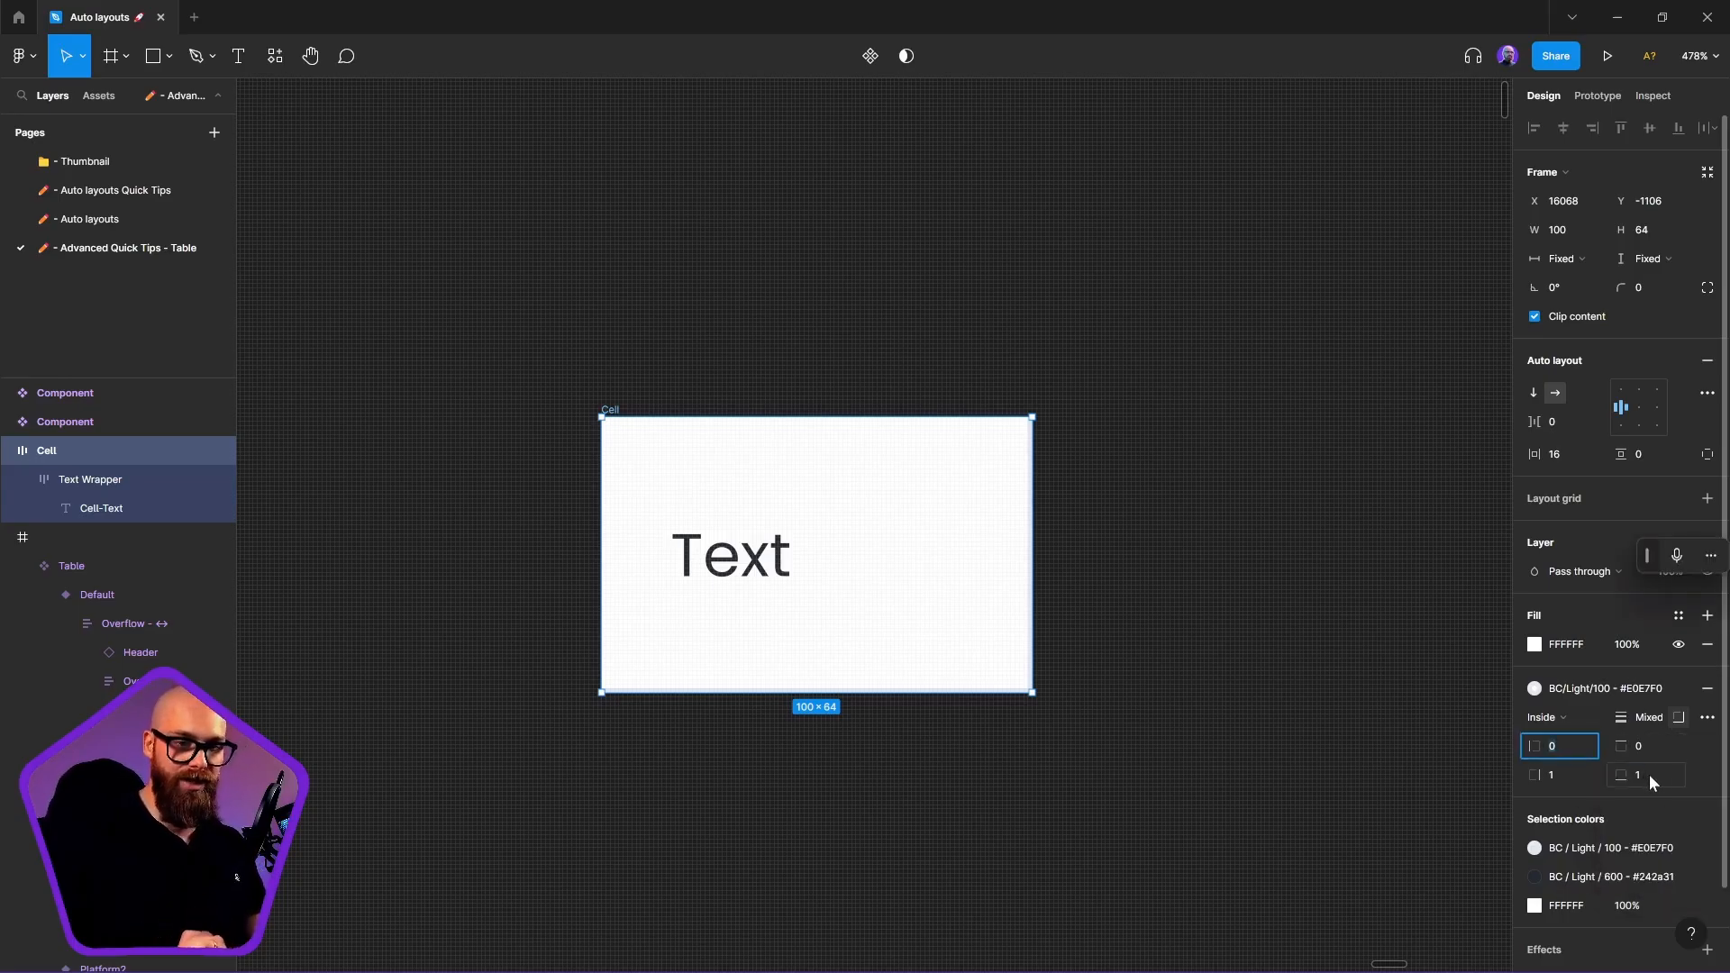
left_click(1175, 483)
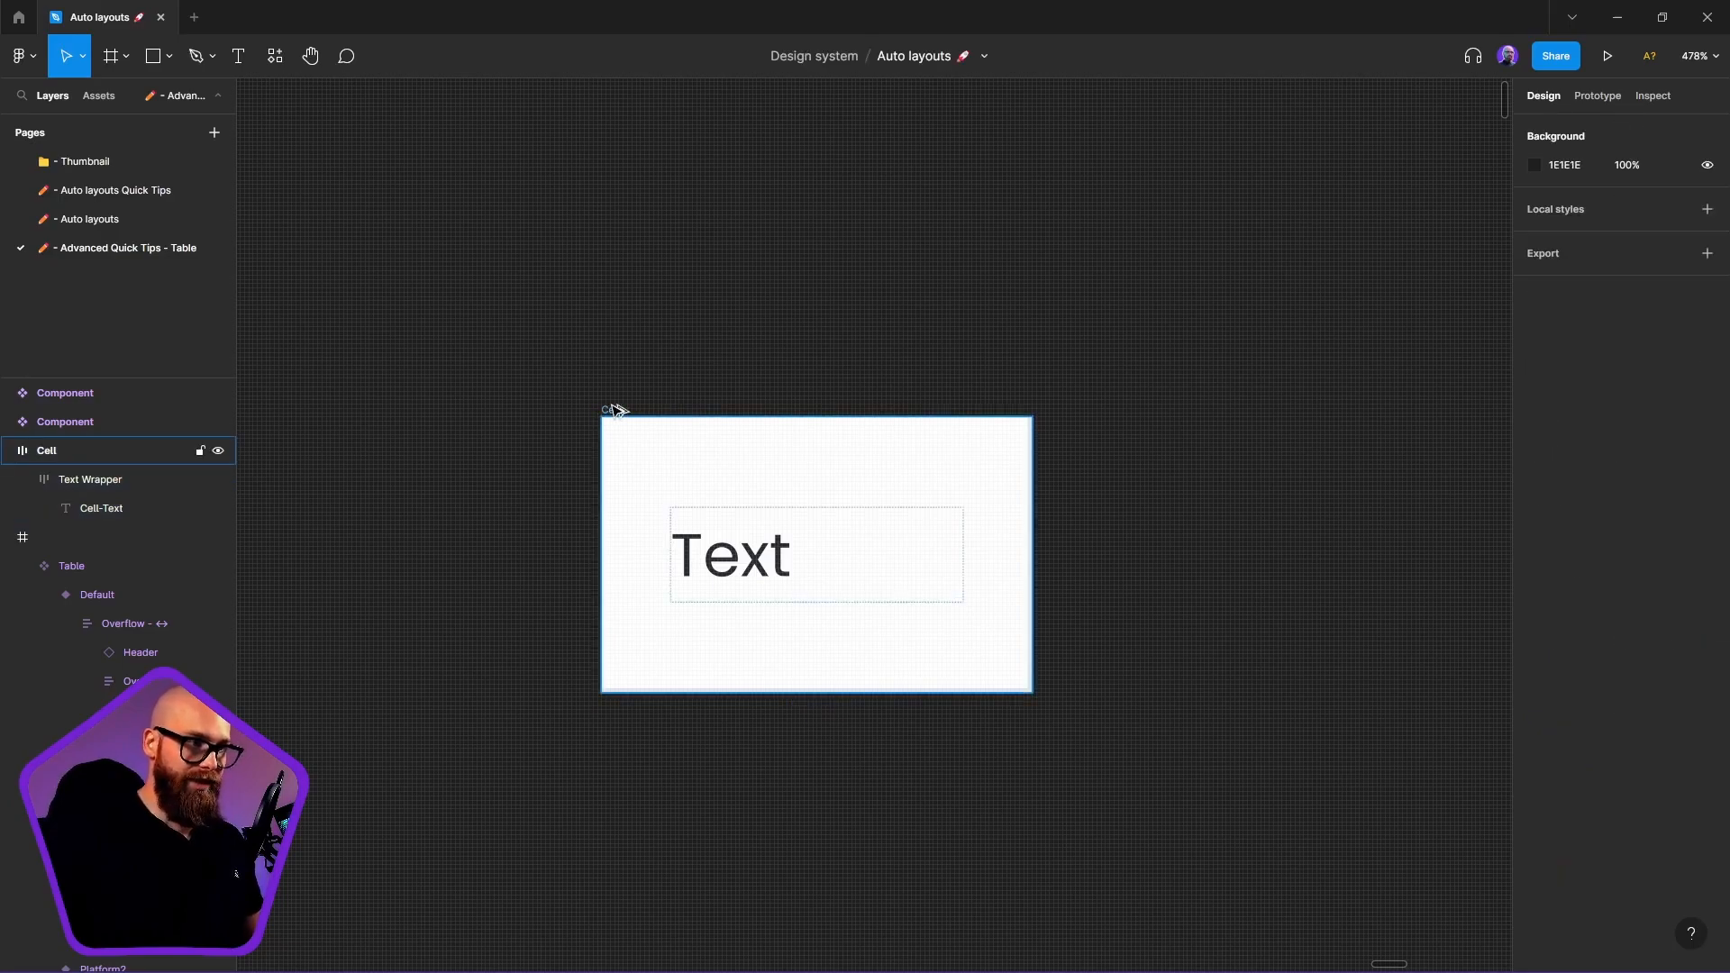
Duplicate the Cell directly beside itself and copy the pair directly below to form a two-by-two grid without gaps
left_click_drag(616, 410, 1046, 437)
scroll(554, 263, "right", 2)
scroll(554, 263, "down", 1)
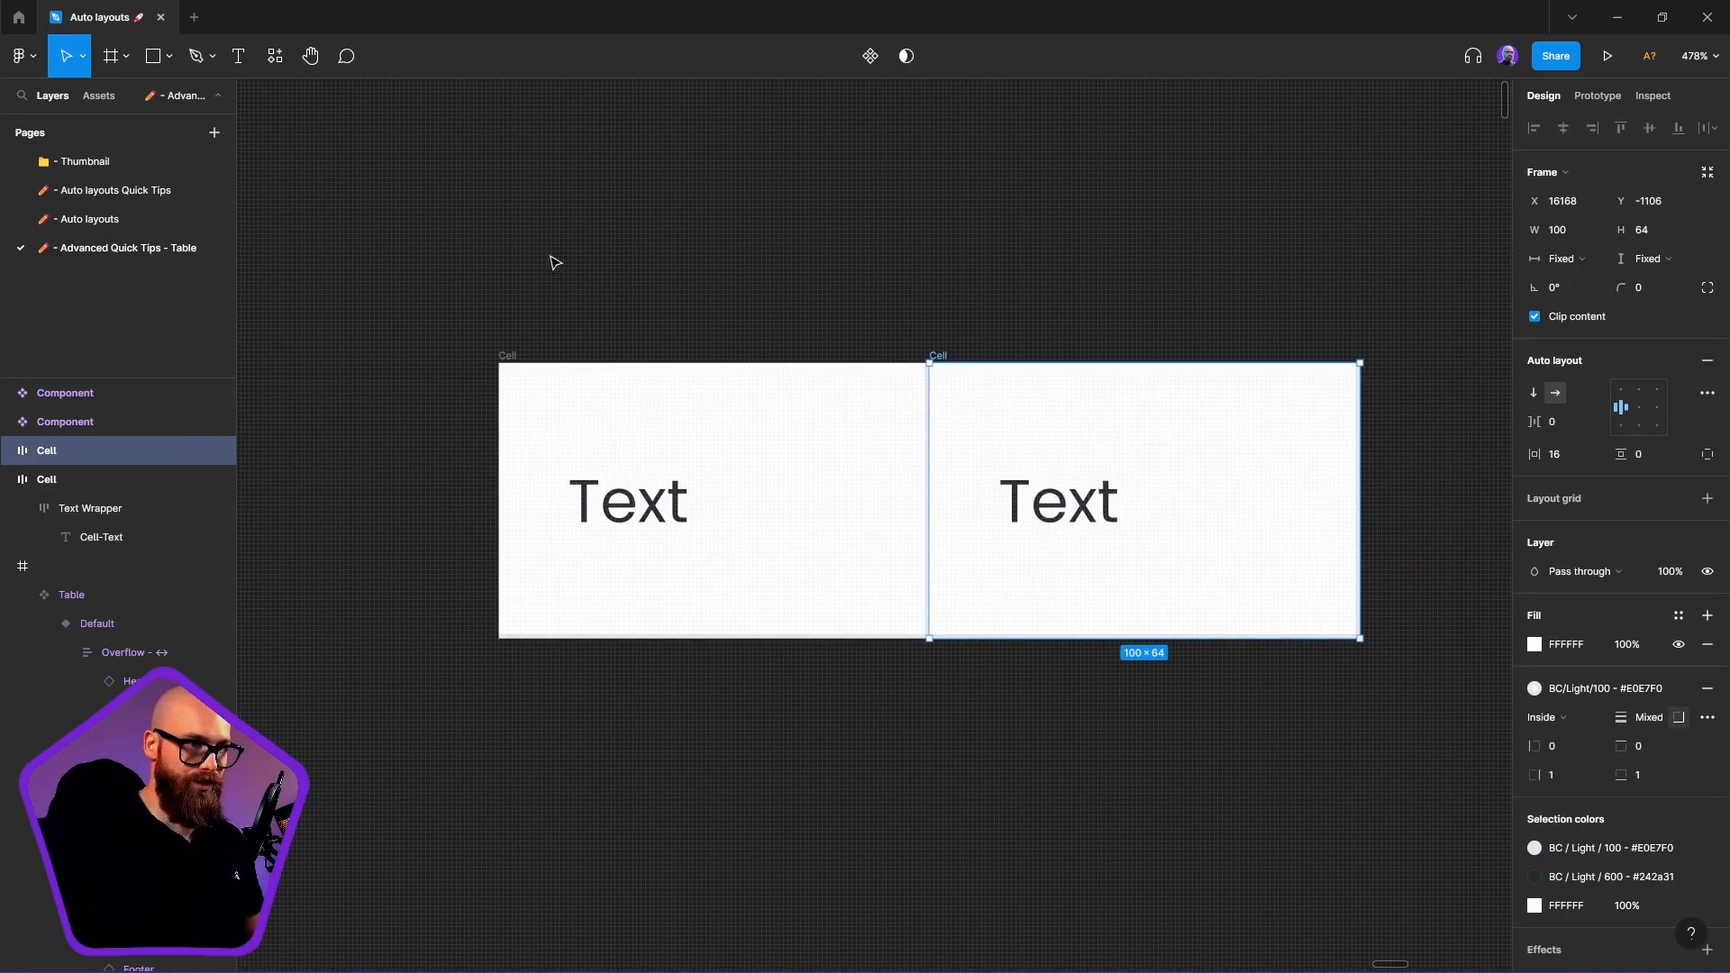
left_click(554, 262)
scroll(505, 261, "down", 5)
left_click_drag(370, 263, 1096, 618)
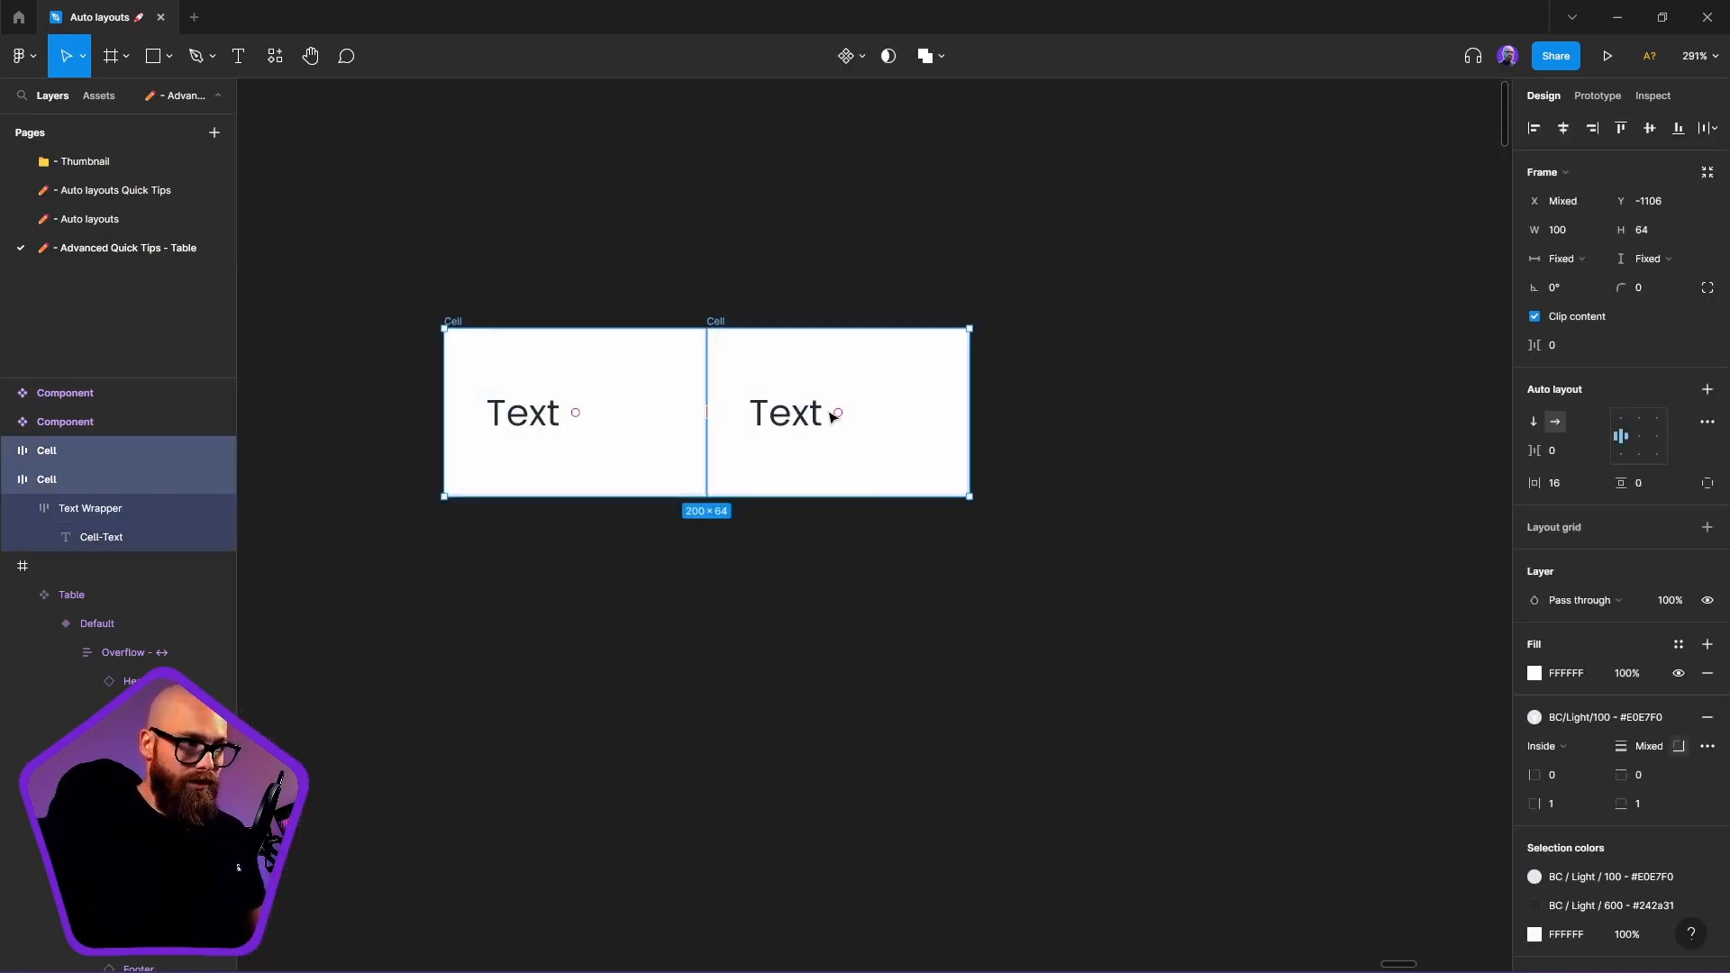
left_click_drag(839, 371, 866, 540)
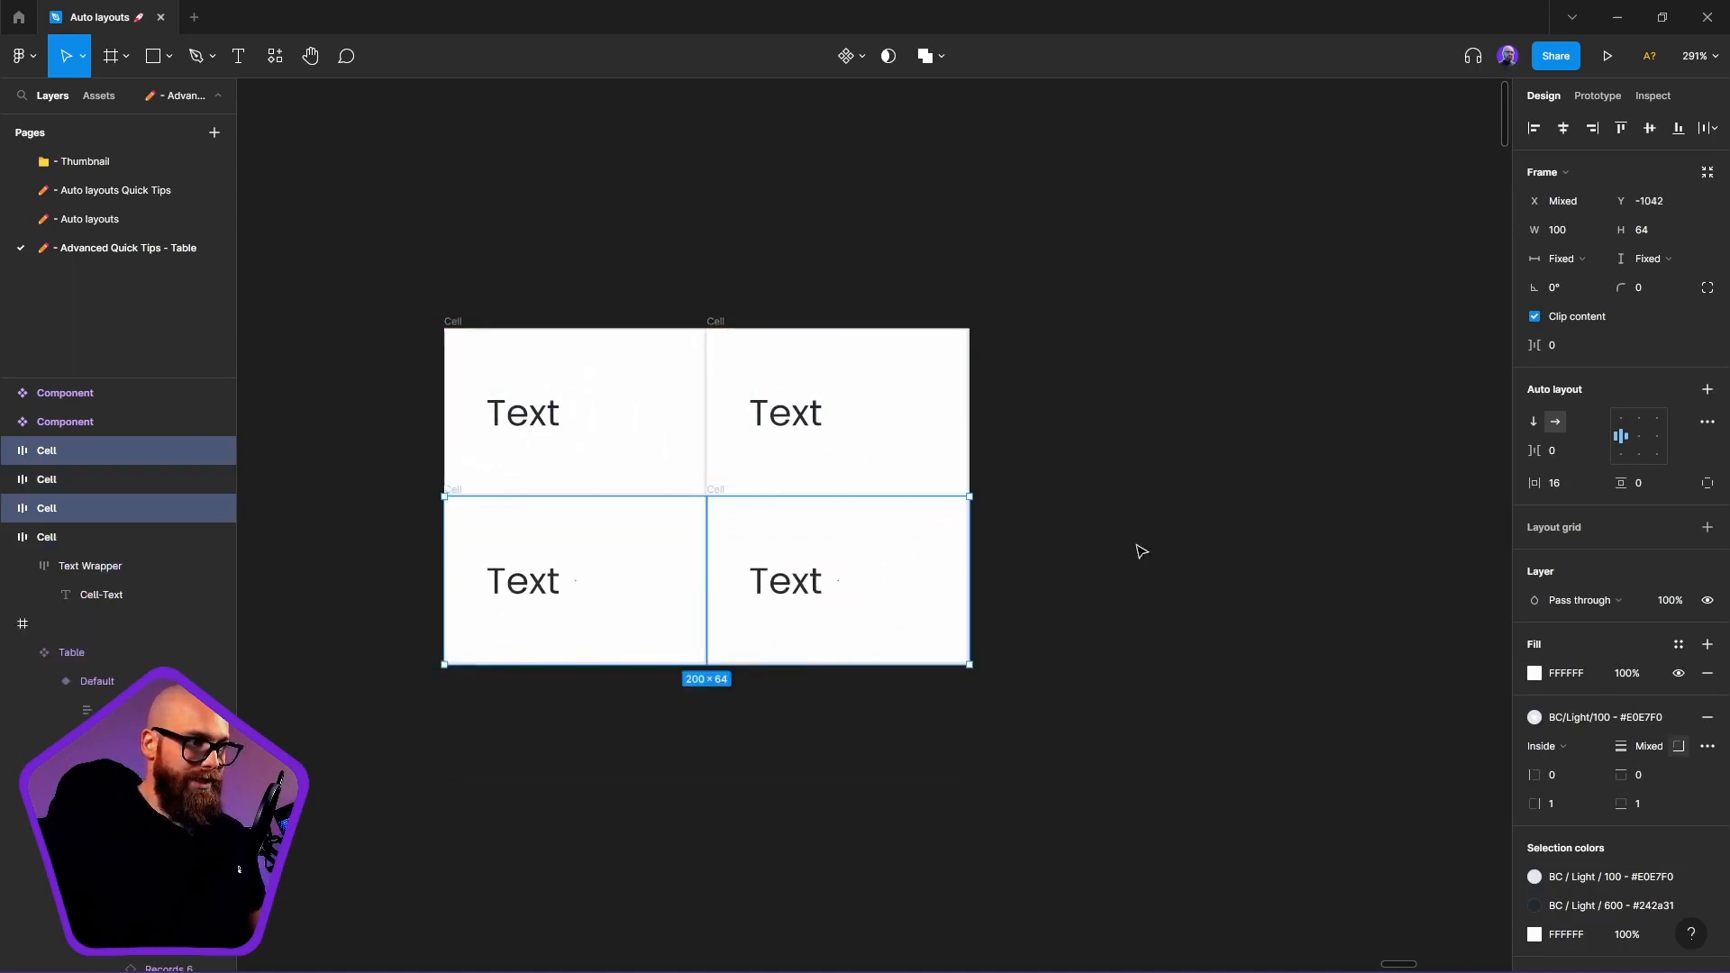
left_click(1141, 551)
scroll(1163, 570, "left", 3)
scroll(1163, 569, "down", 1)
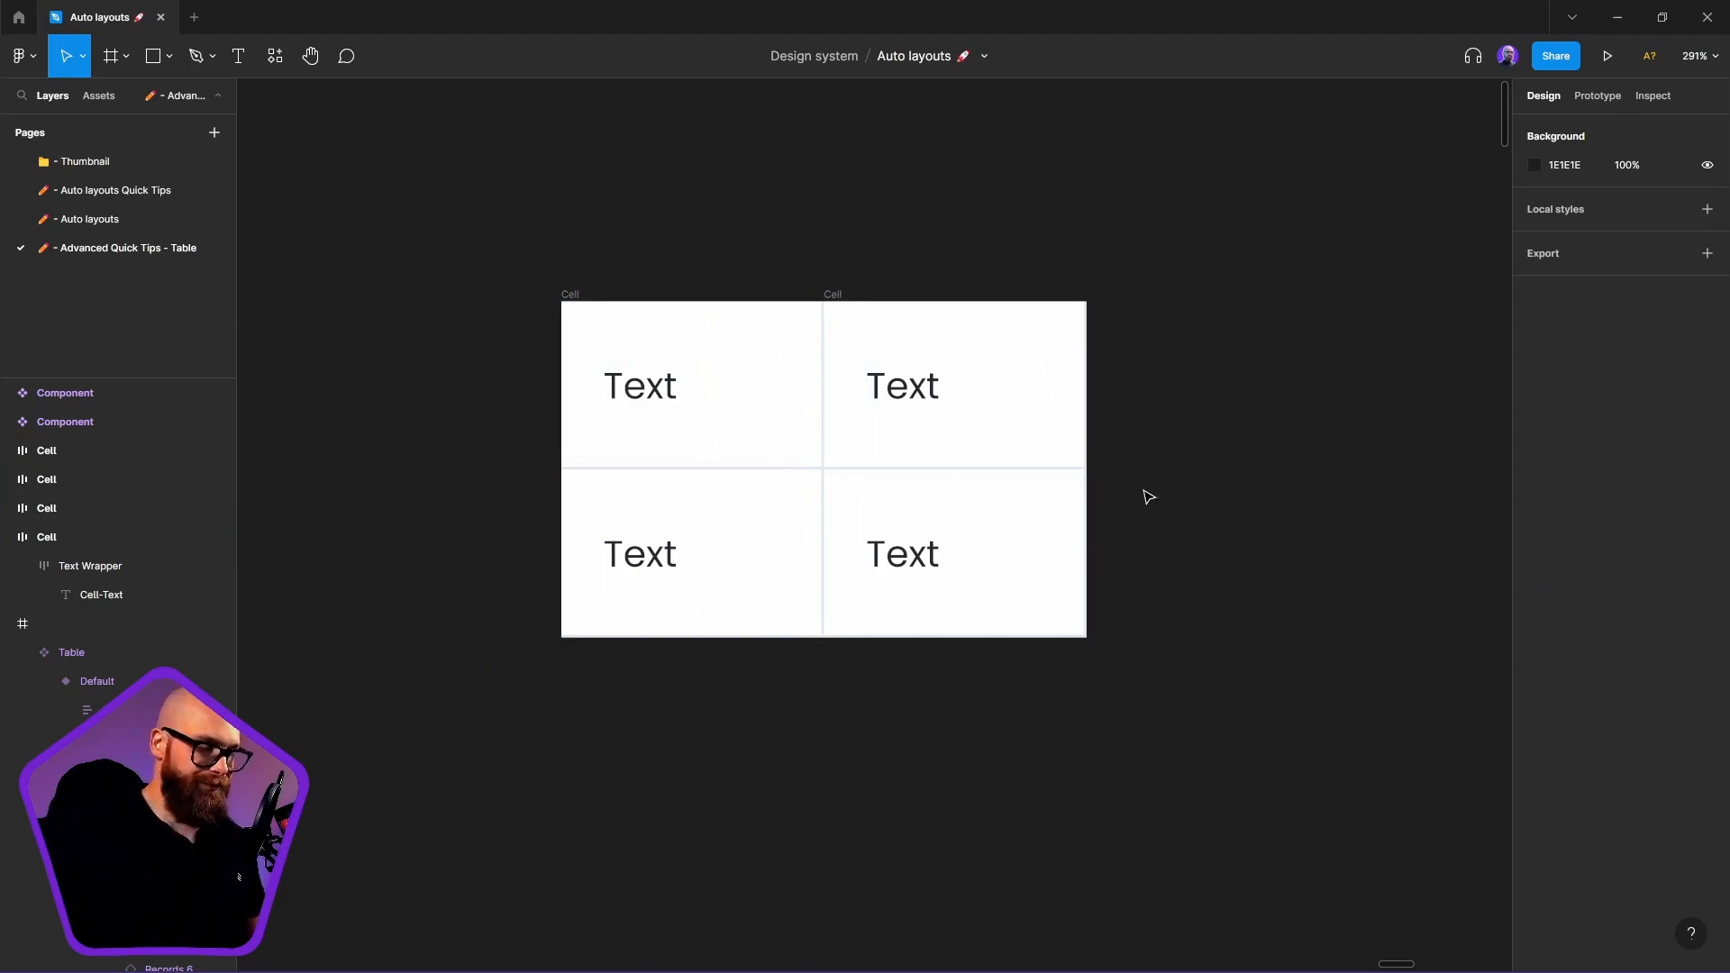
Draw a vertical rectangle of about 2 × 186 beside the cell grid and a horizontal one of about 265 × 2 above it
left_click_drag(360, 207, 1260, 793)
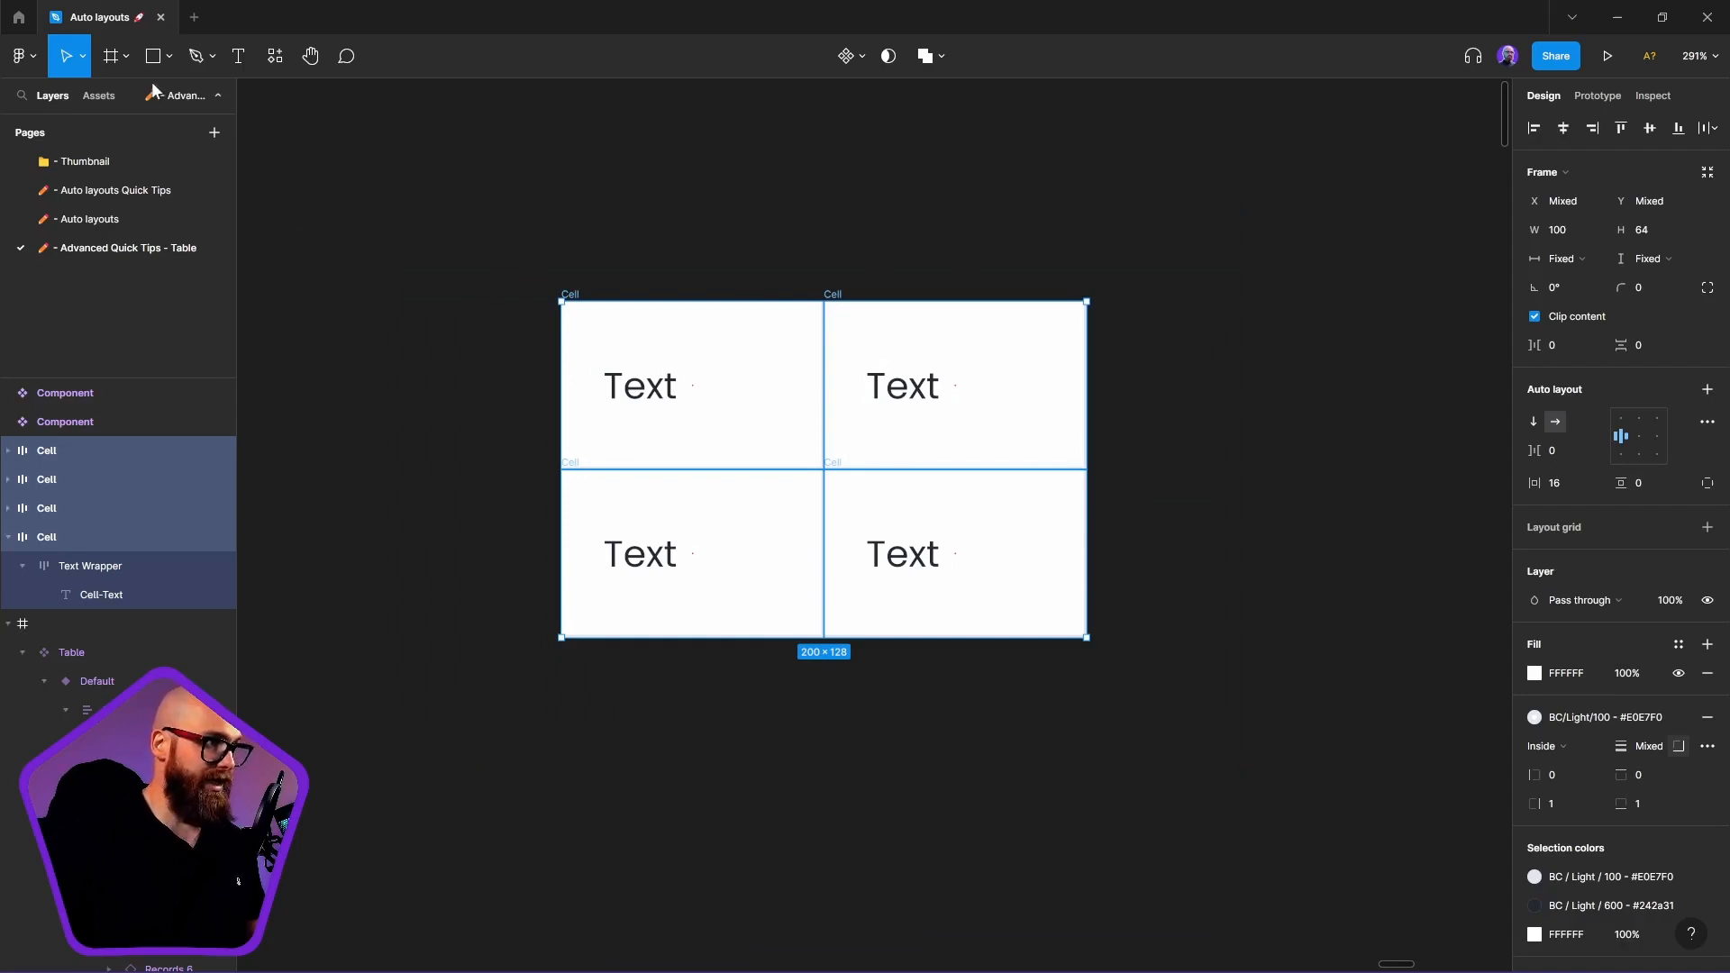
left_click(175, 69)
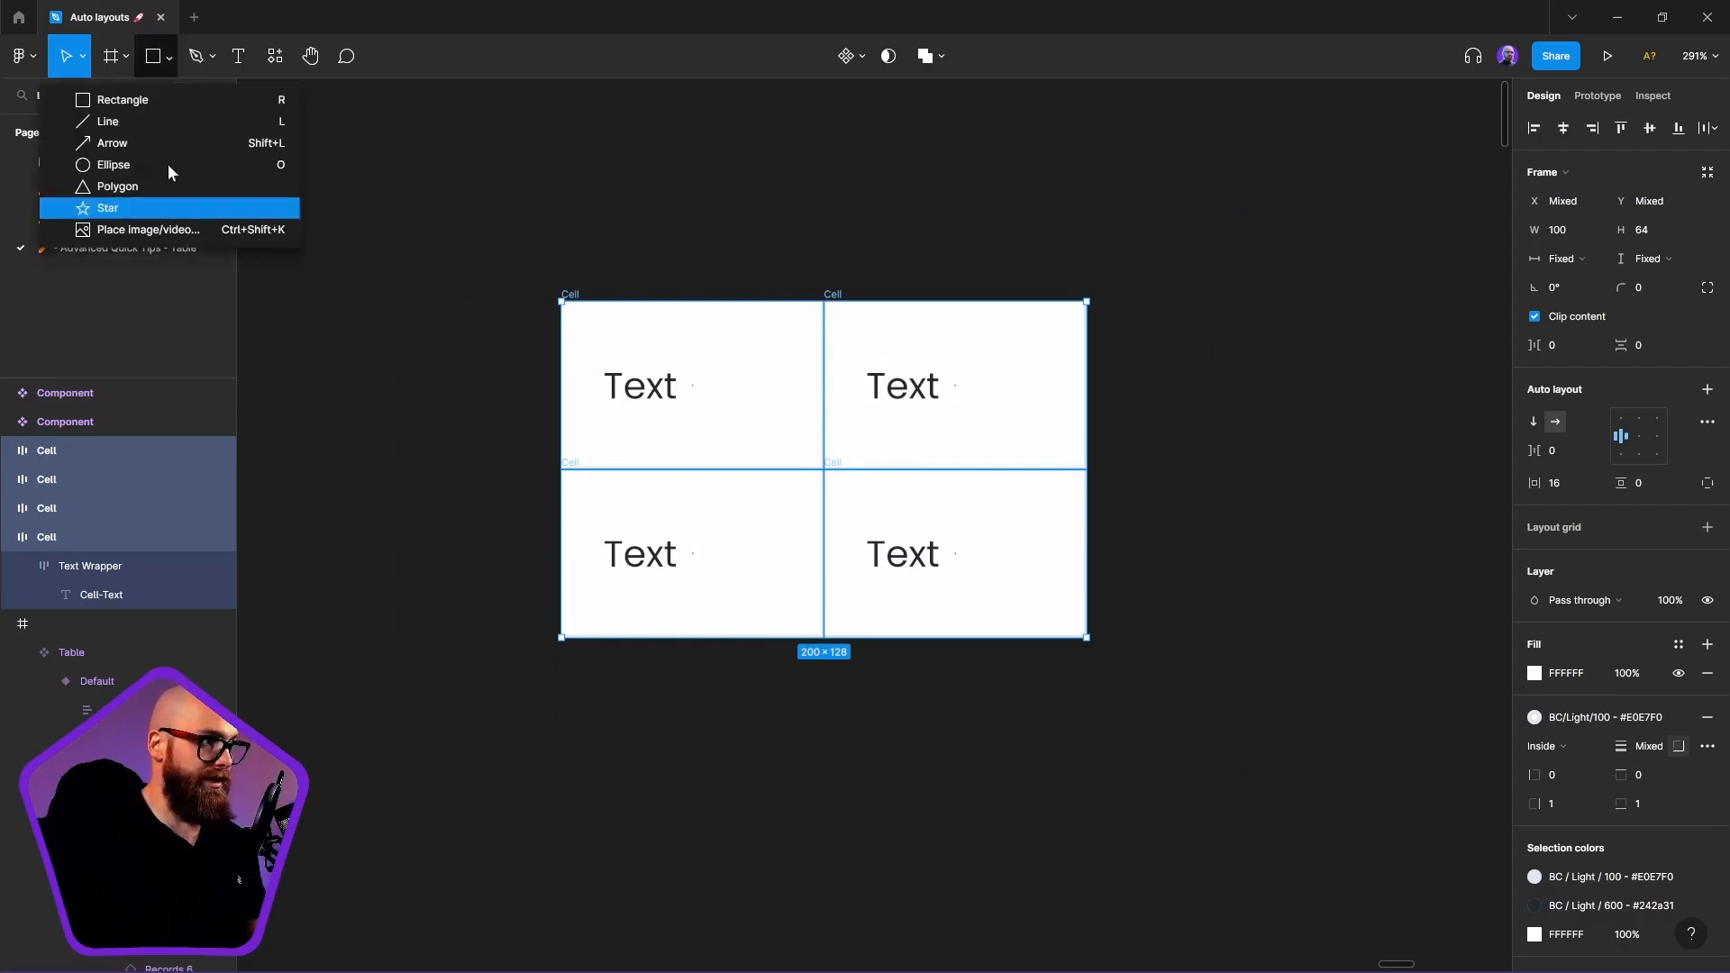
left_click(149, 103)
mouse_move(517, 201)
left_mouse_down()
mouse_move(517, 708)
mouse_move(519, 690)
left_mouse_up()
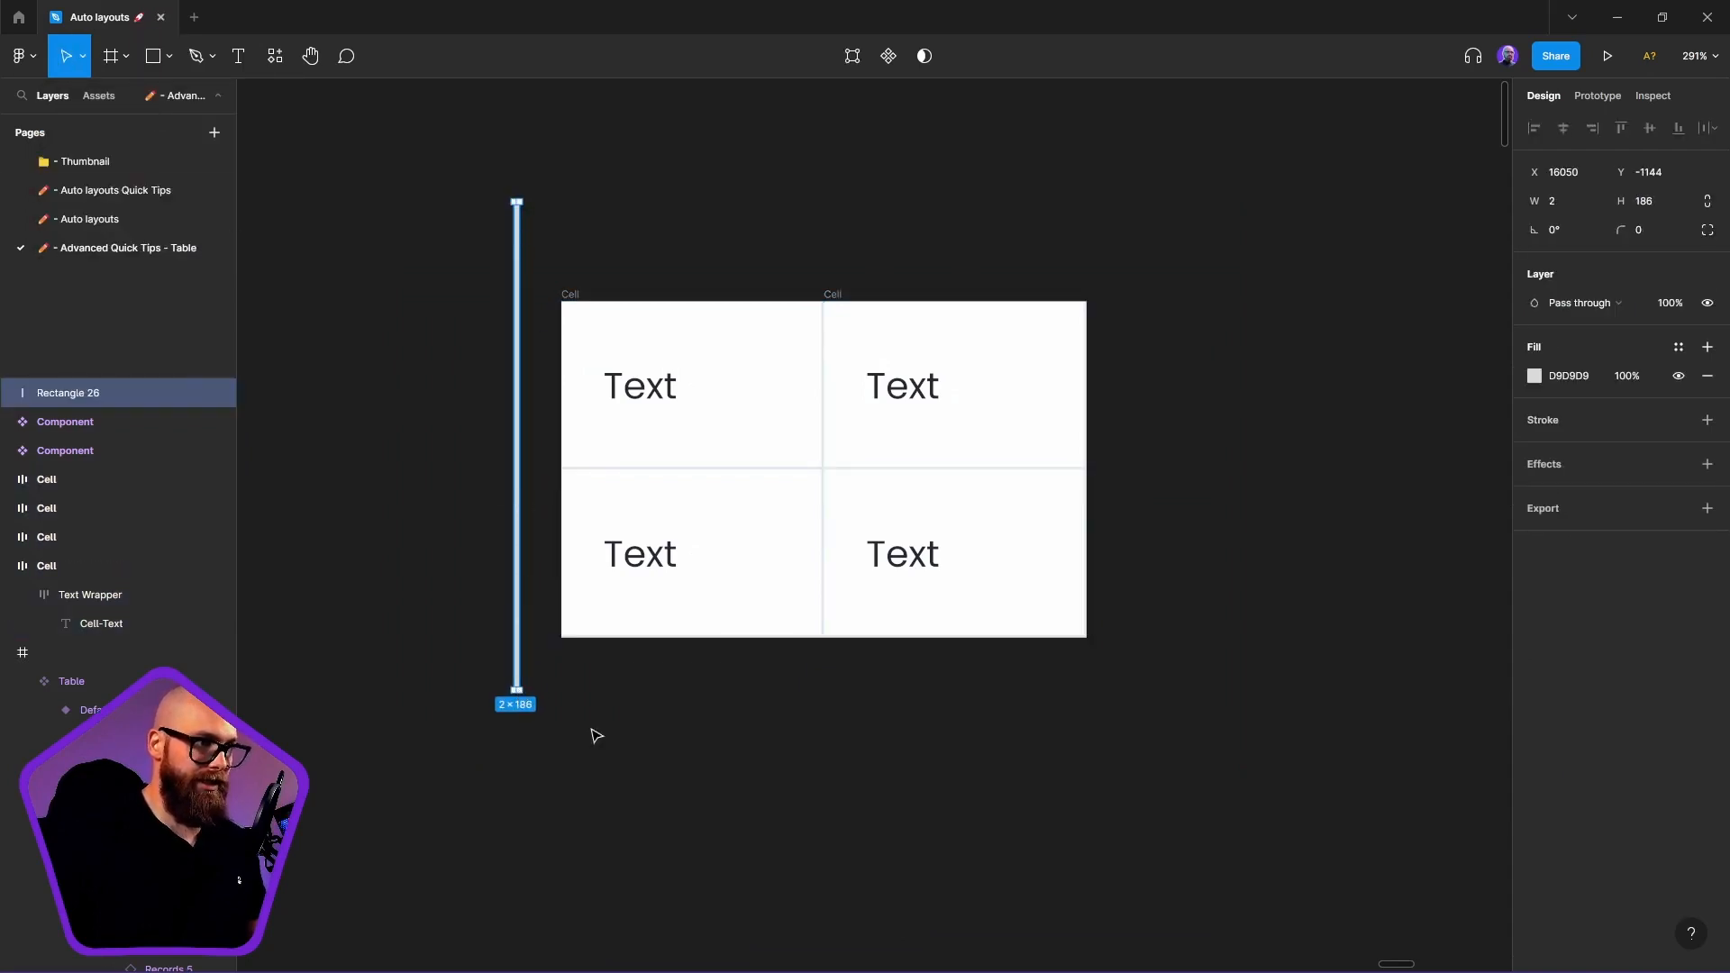
left_click(153, 56)
left_click(170, 59)
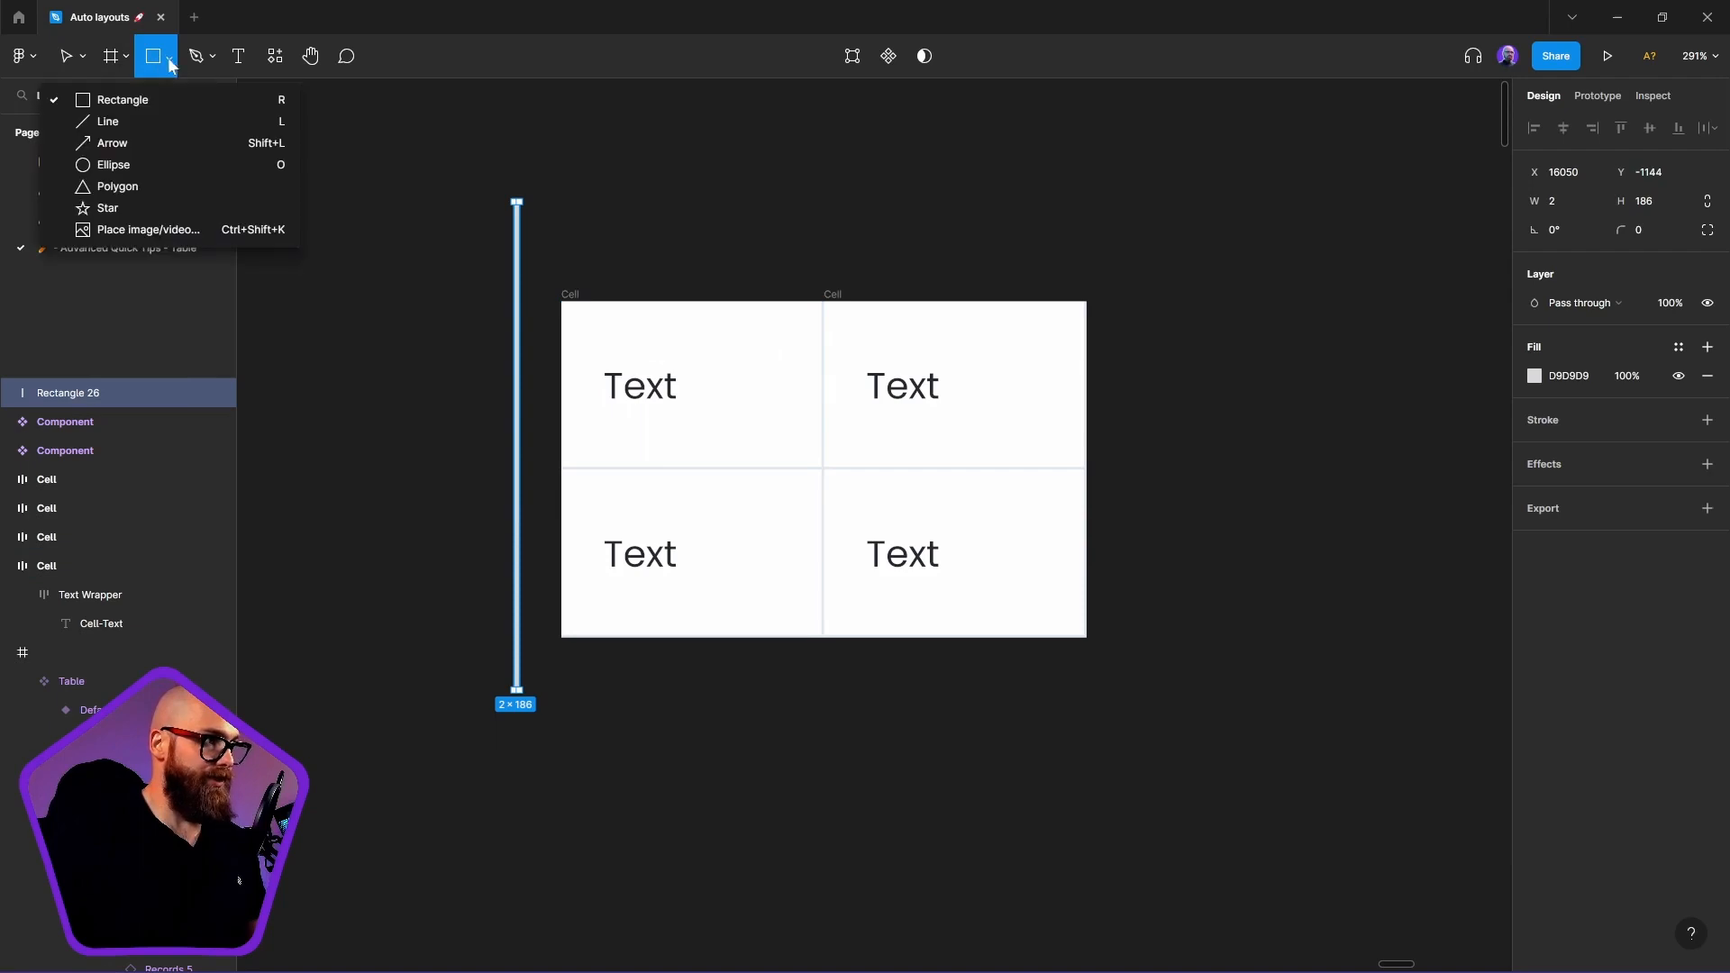
left_click_drag(464, 235, 1161, 236)
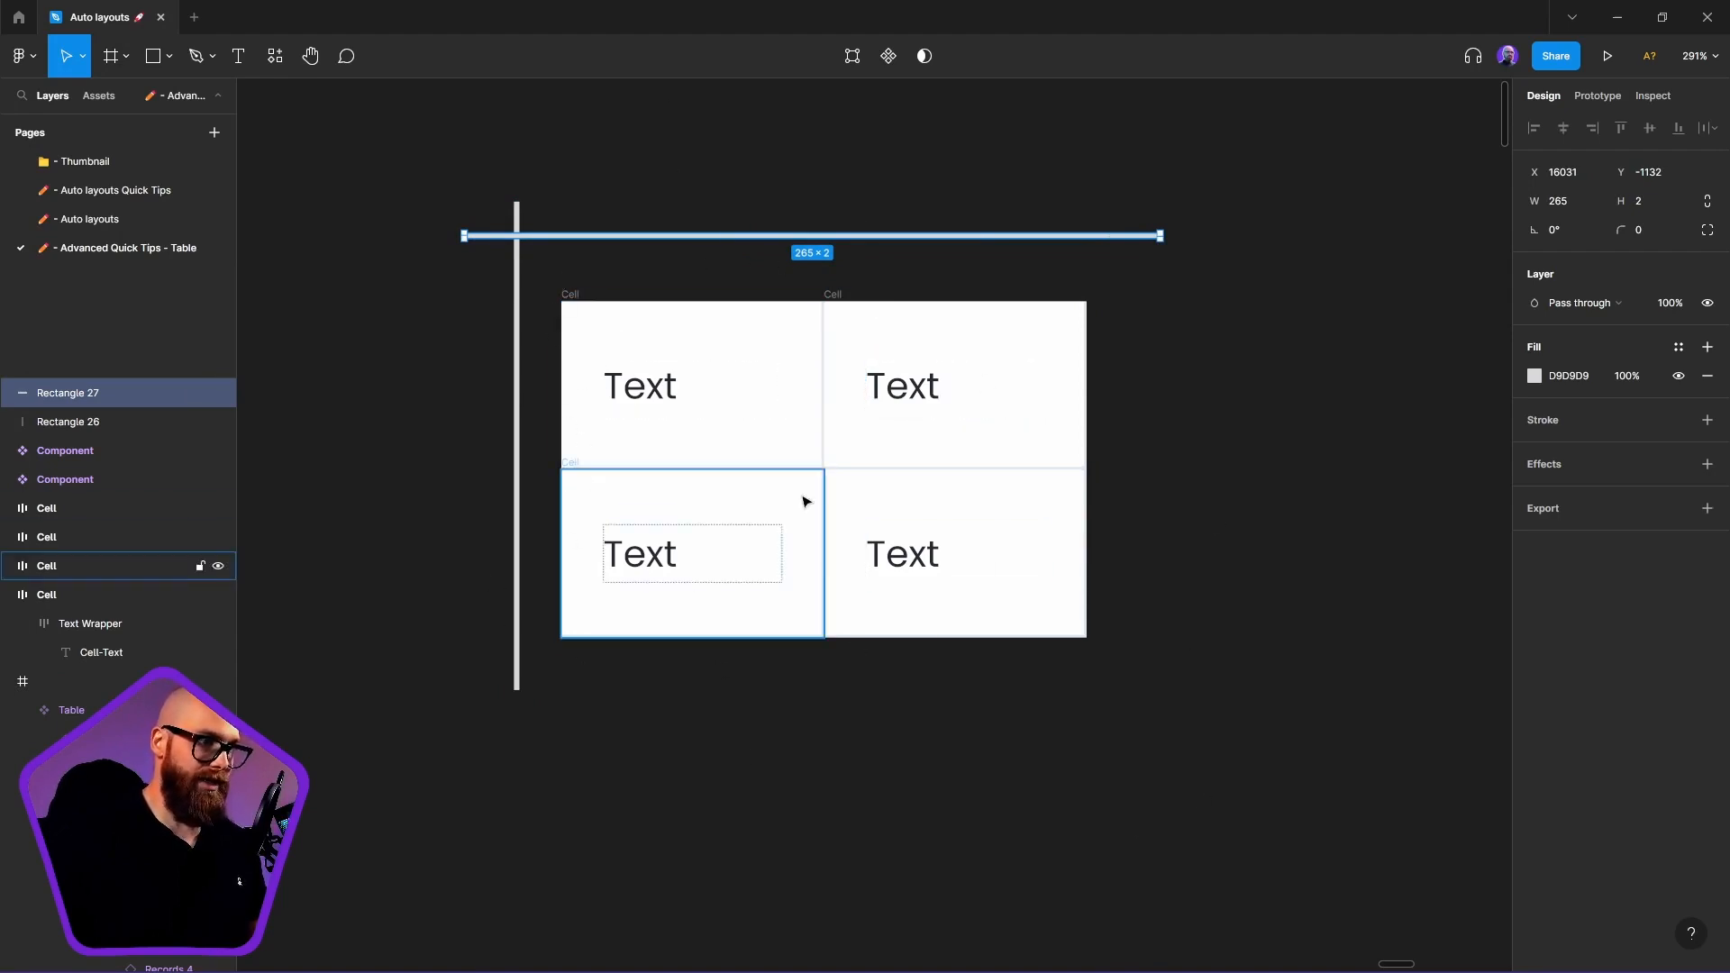
Inspect the shared borders between the cells up close and delete the two thin rectangles
scroll(838, 435, "up", 10)
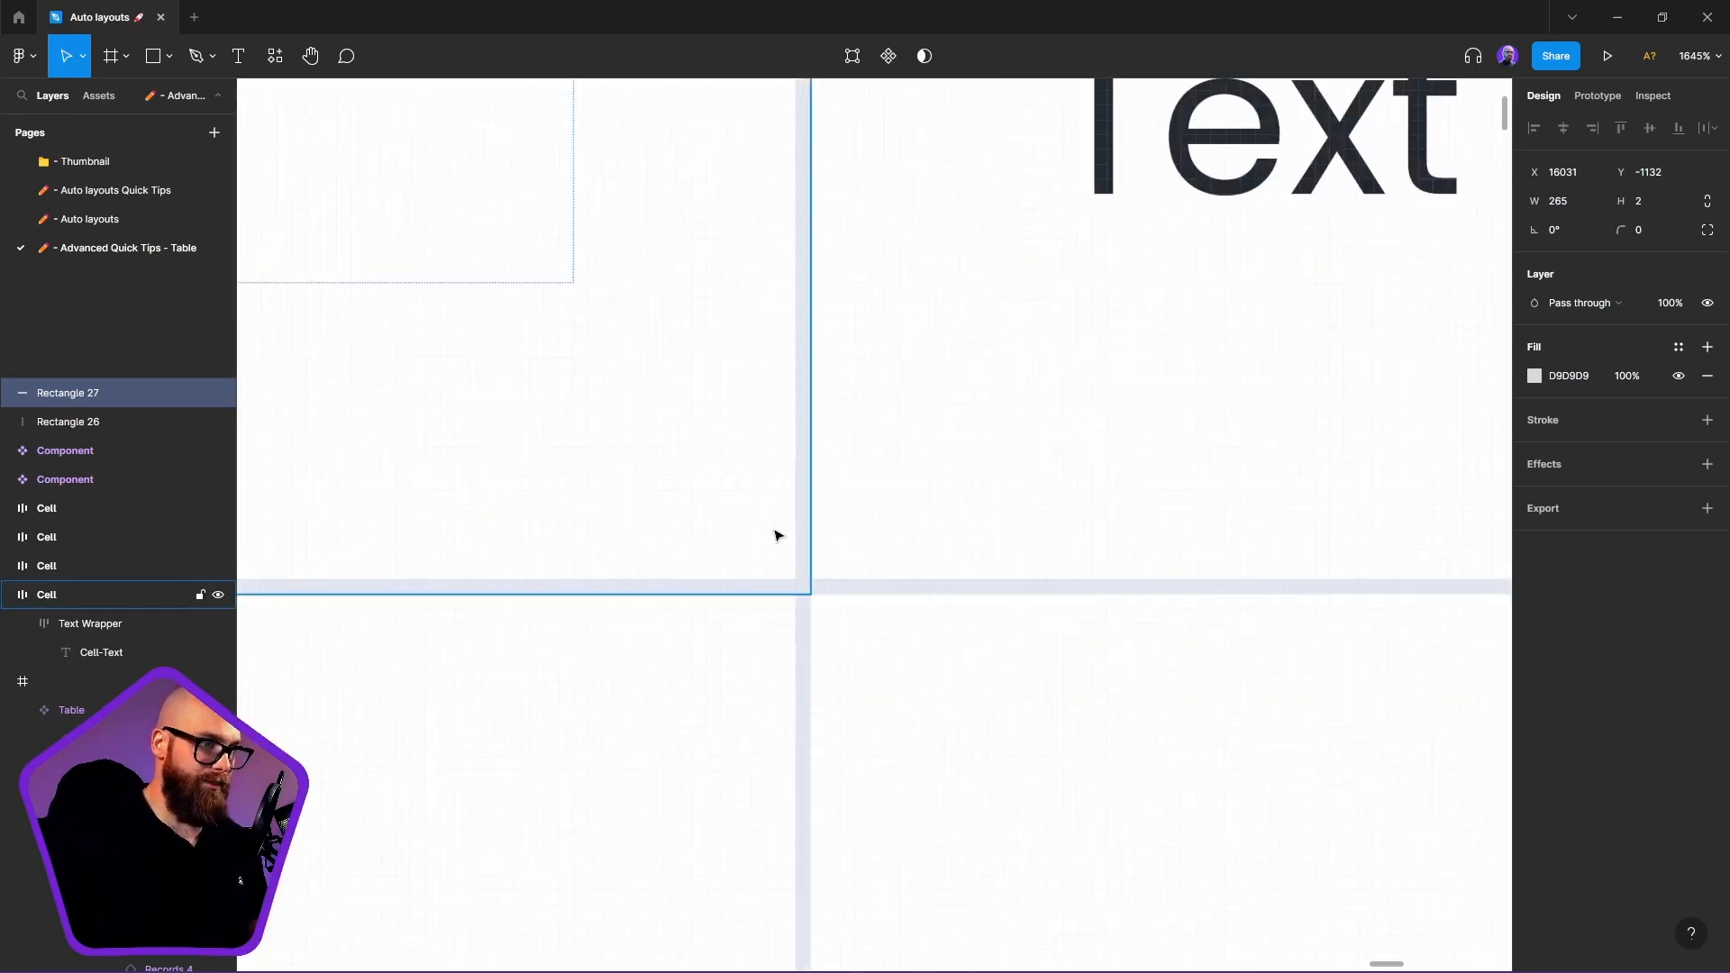
scroll(861, 541, "up", 3)
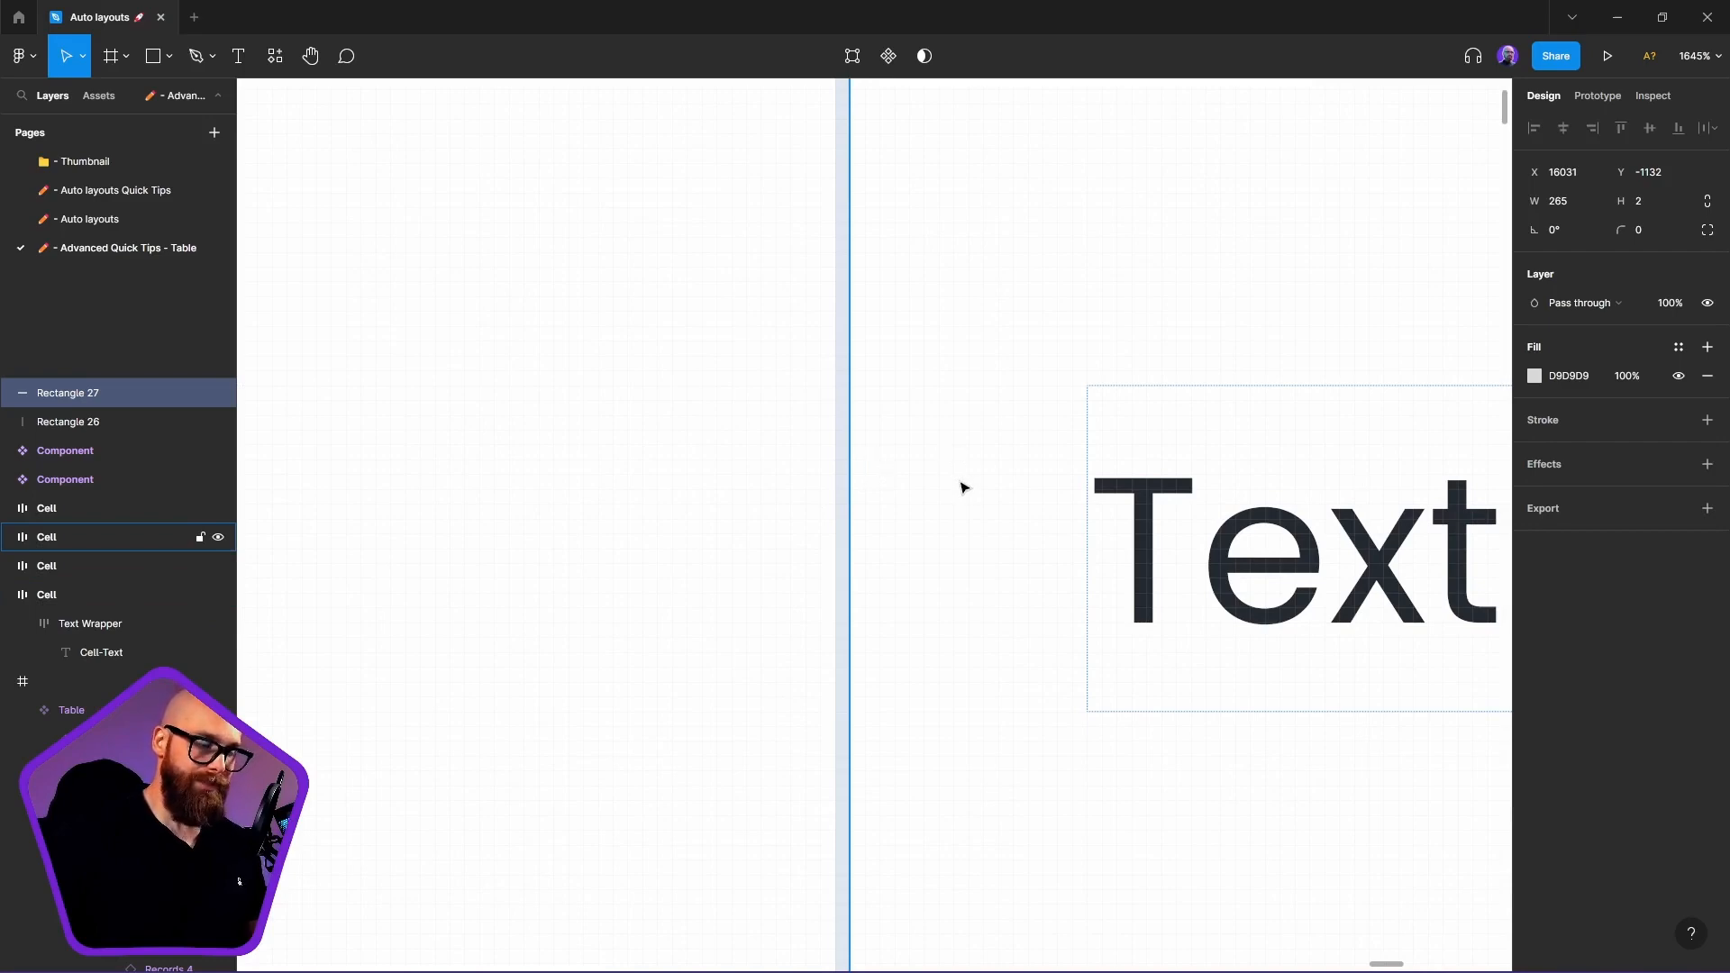
scroll(963, 487, "down", 10)
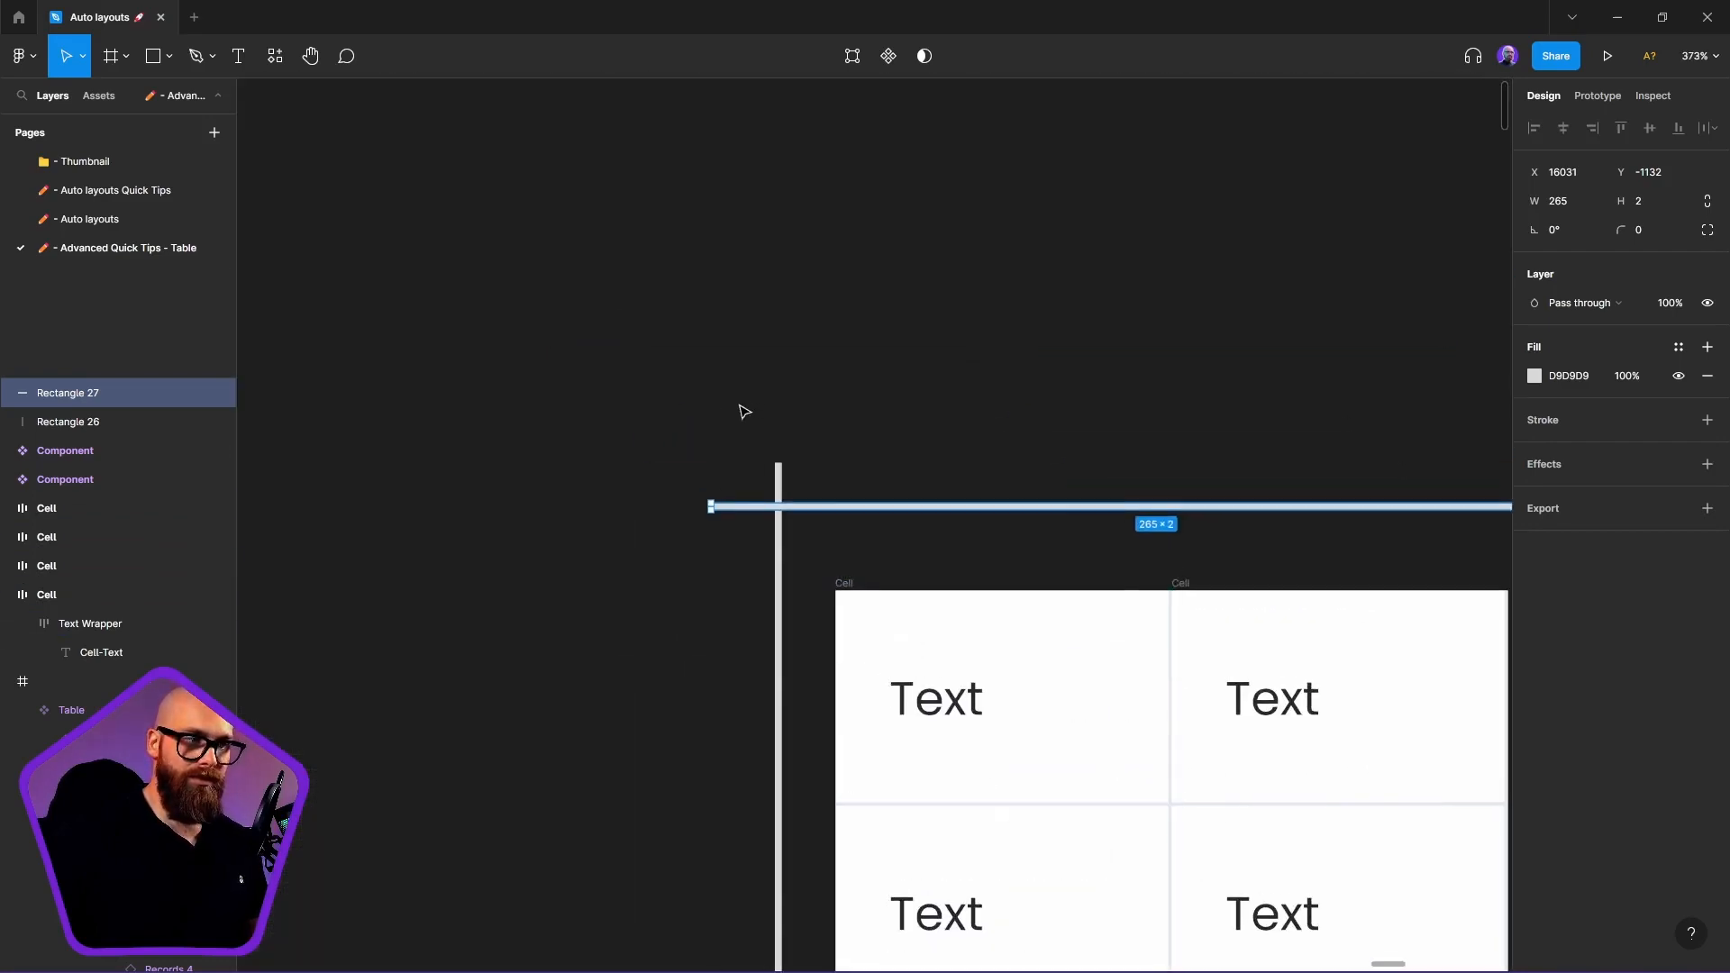
left_click_drag(695, 436, 908, 573)
key("Delete")
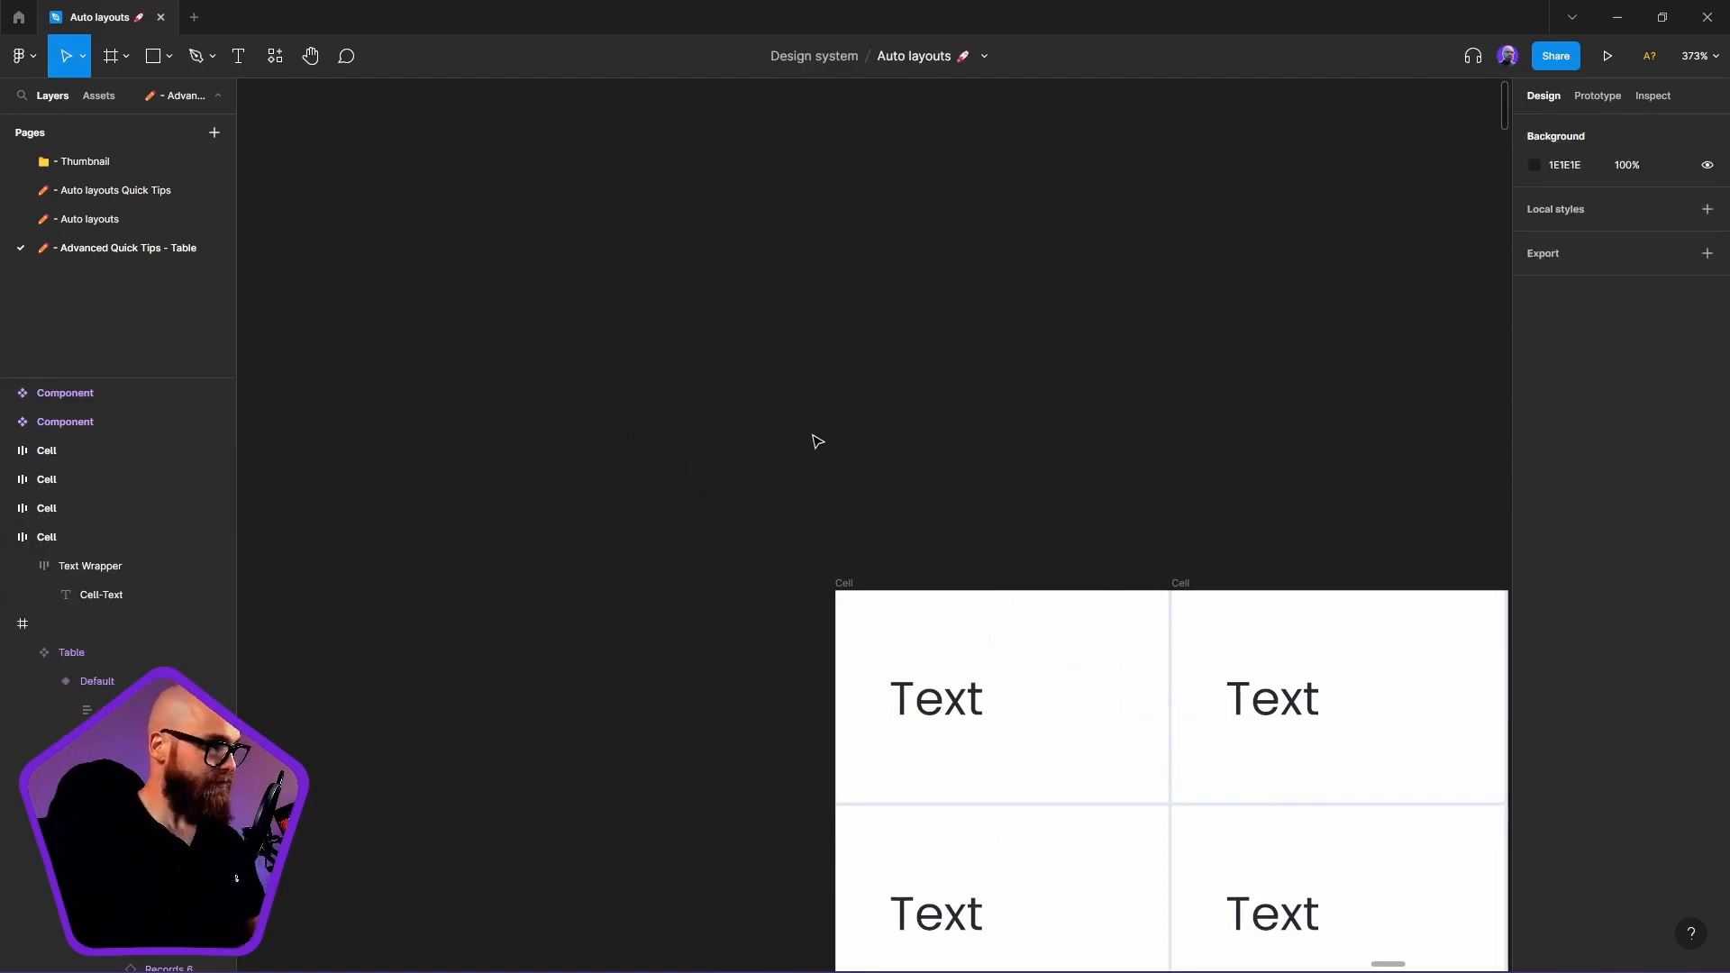
Move the original Cell away from the grid and delete the three duplicate cells
scroll(817, 442, "down", 3)
scroll(818, 441, "right", 3)
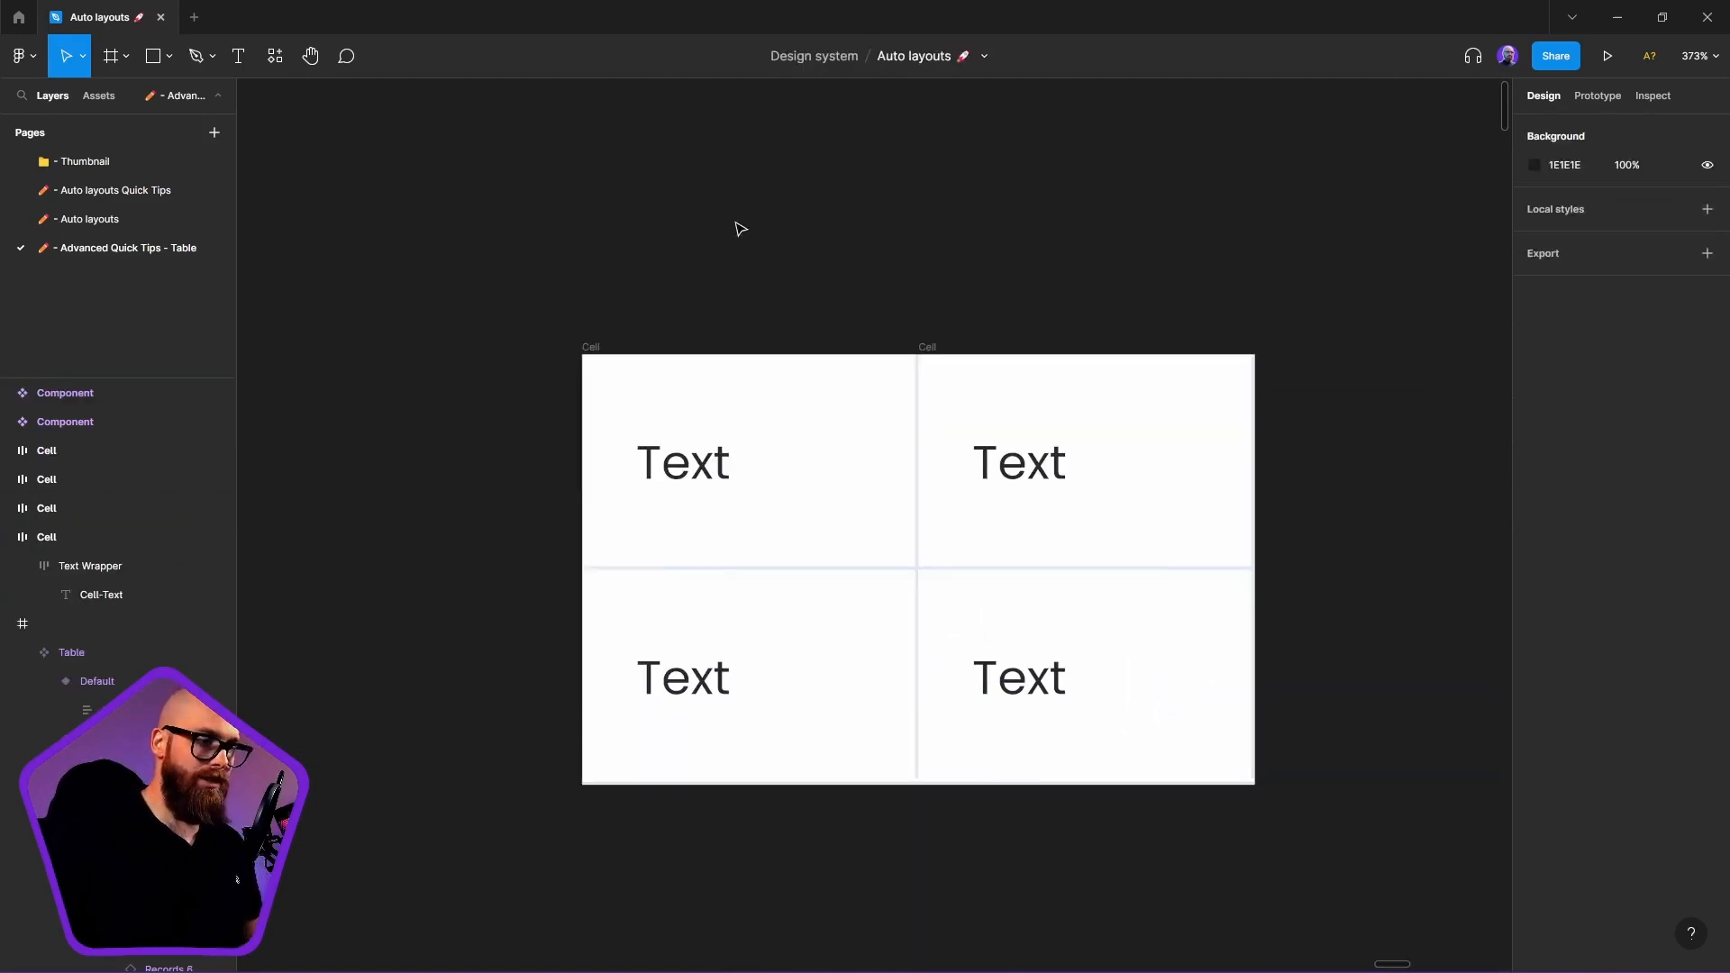
left_click(933, 342)
left_click_drag(601, 348, 302, 143)
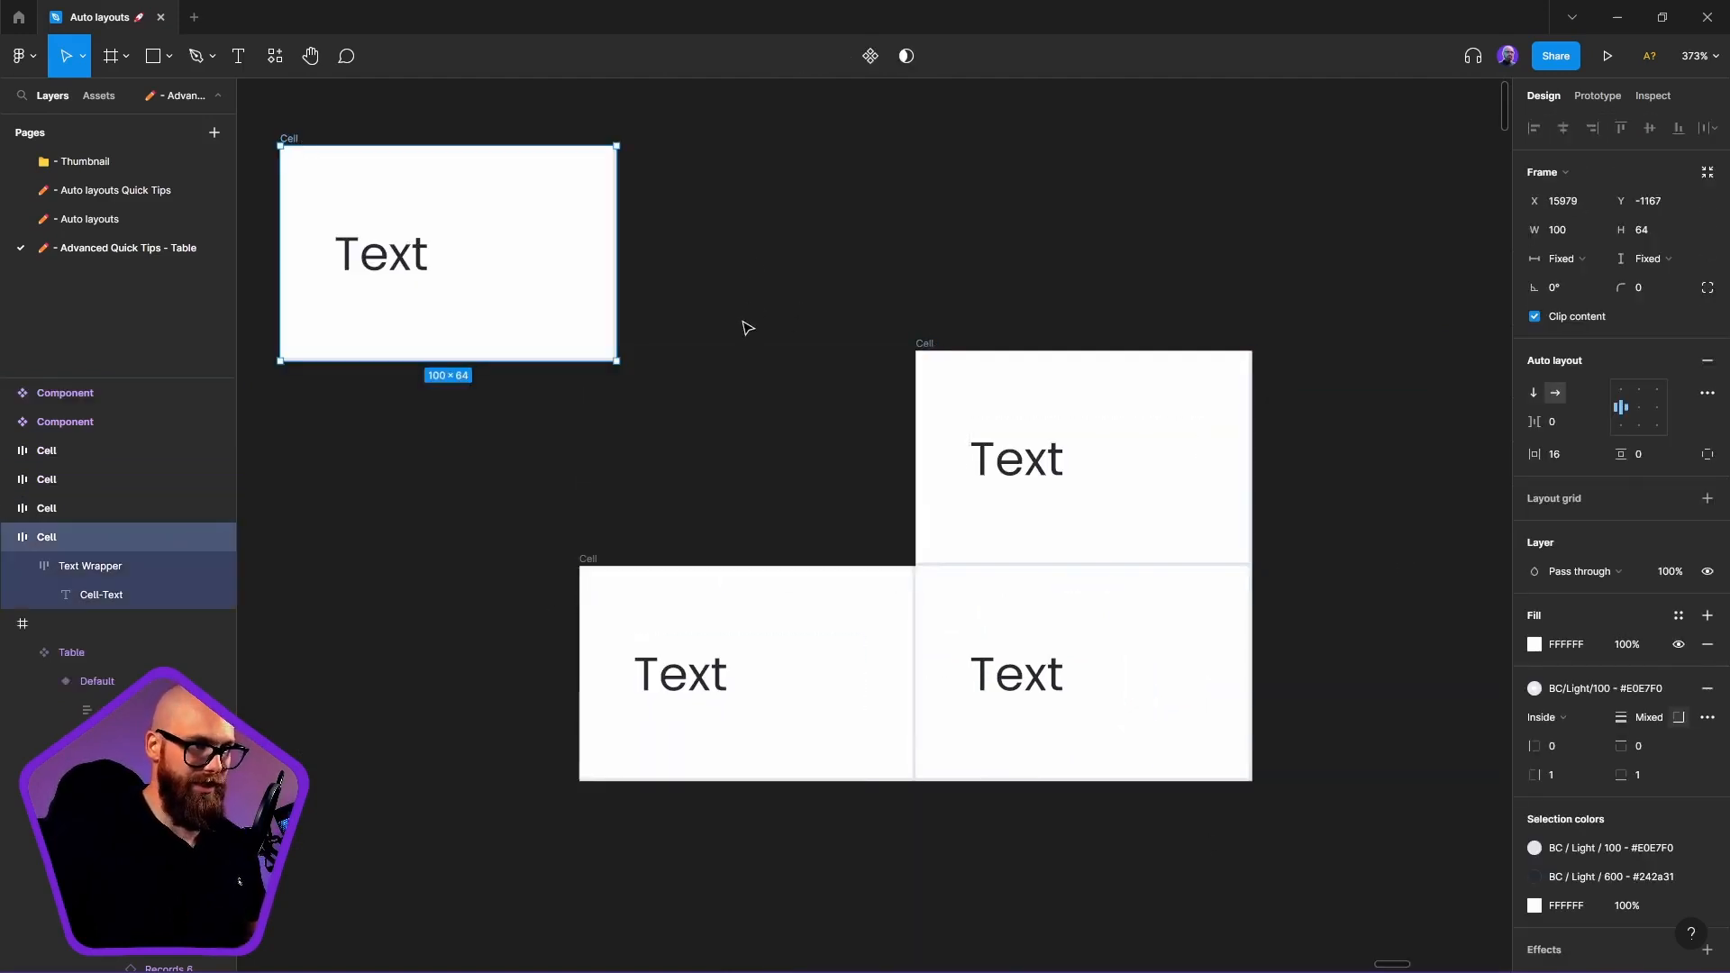
scroll(588, 464, "up", 2)
scroll(631, 470, "right", 1)
left_click_drag(693, 405, 1391, 920)
key("Delete")
scroll(1019, 740, "up", 1)
scroll(1018, 740, "left", 4)
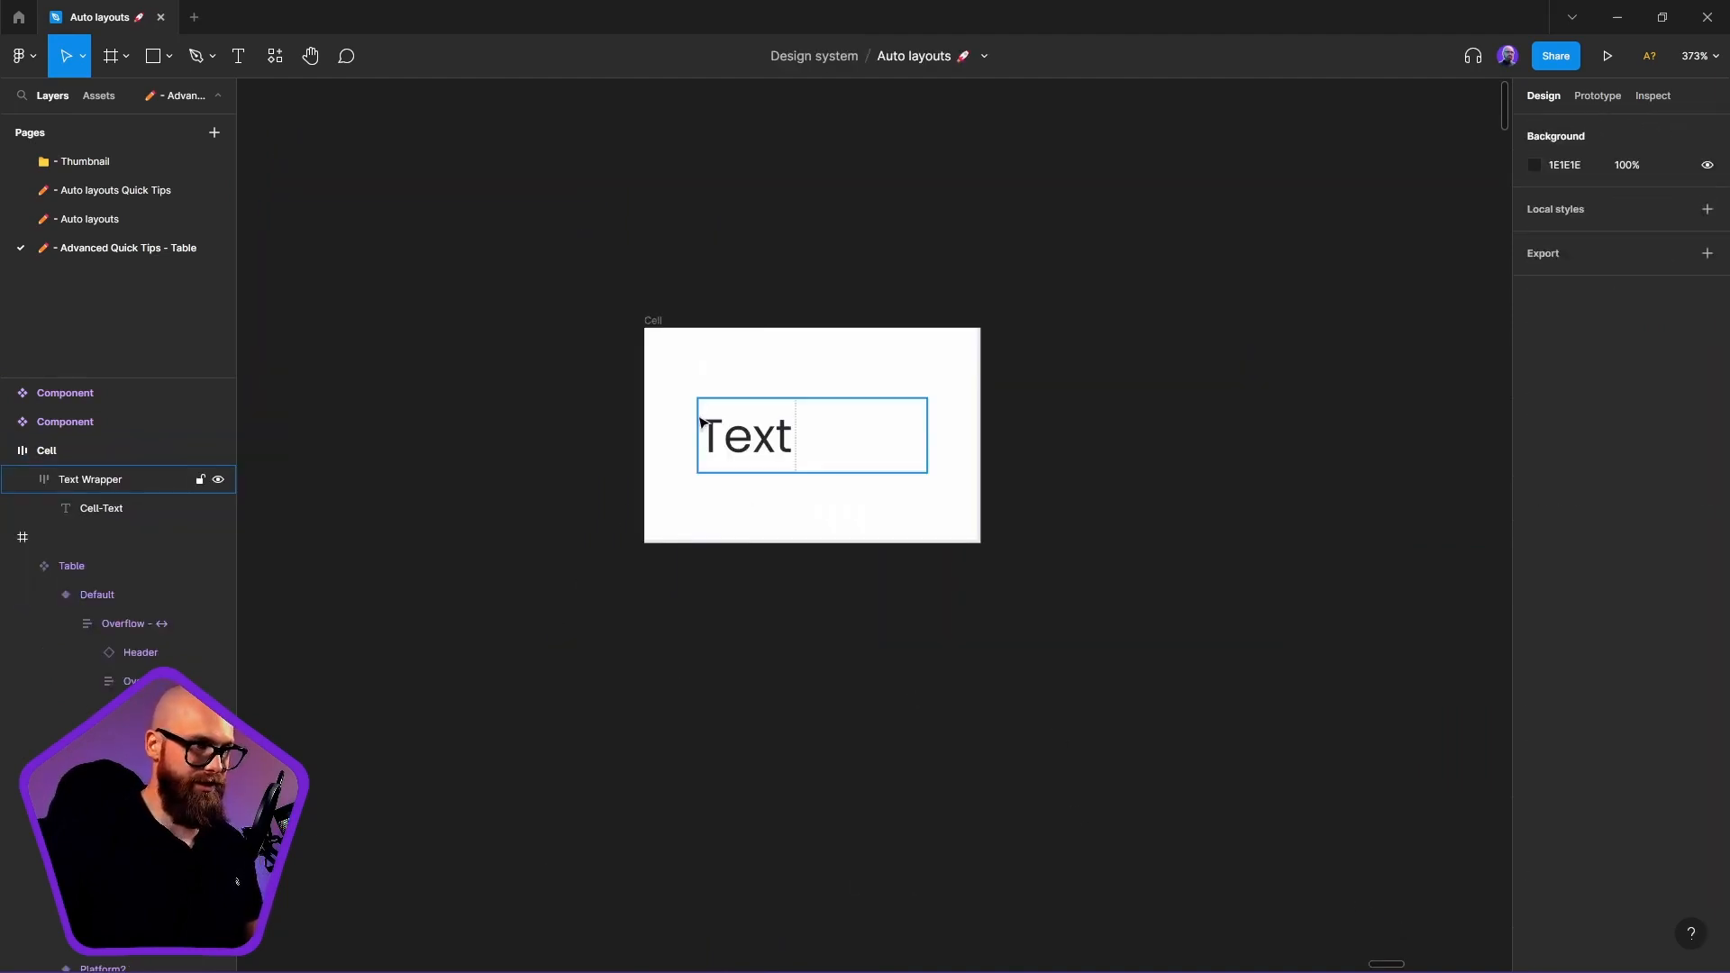
Reposition the remaining Cell frame slightly, convert it into a component, and select its Cell-Text layer
left_click(655, 327)
left_click_drag(655, 326, 718, 390)
right_click(718, 391)
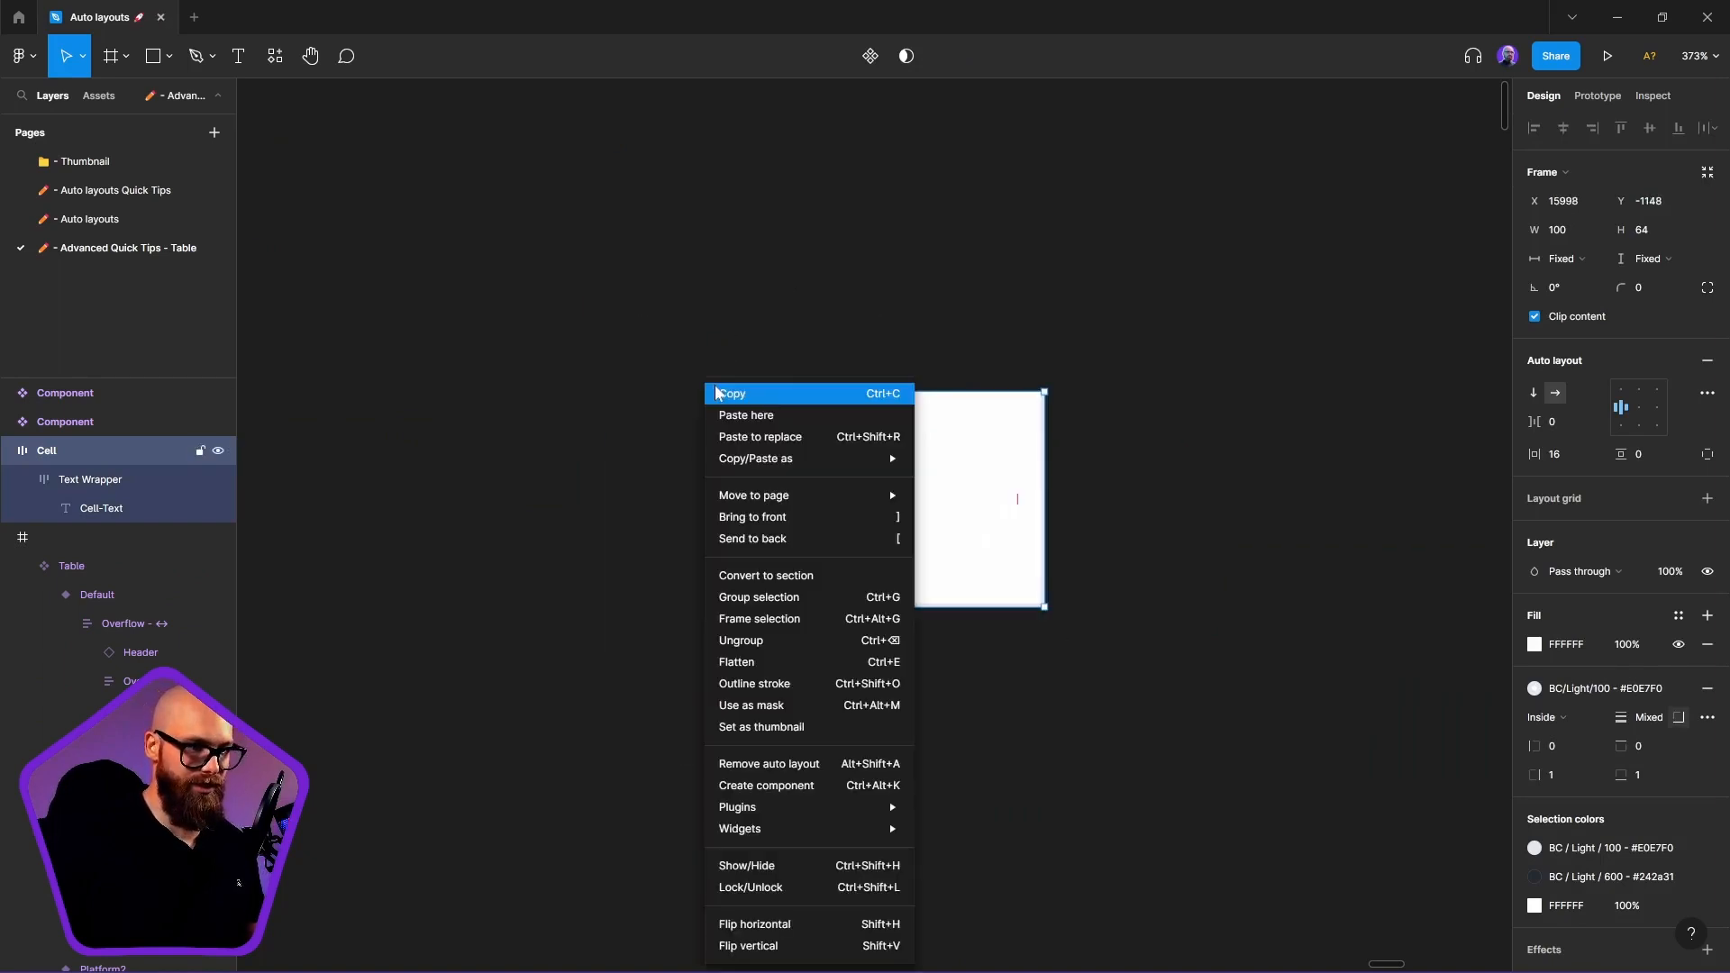
left_click(762, 790)
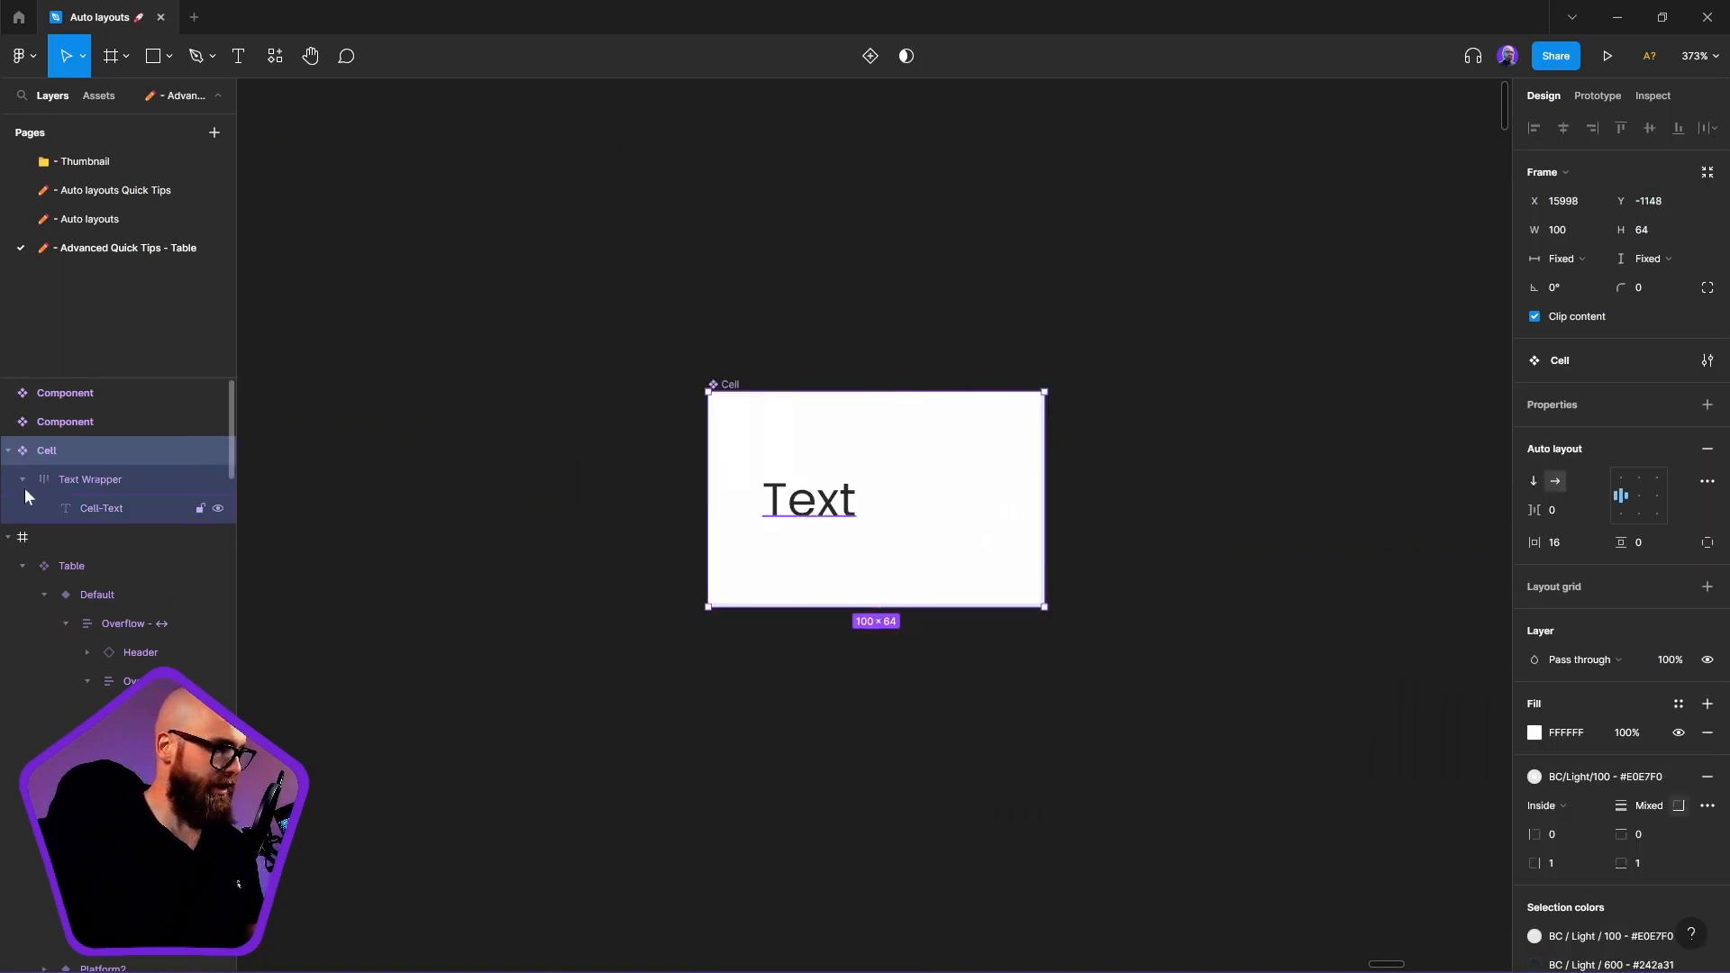
left_click(112, 510)
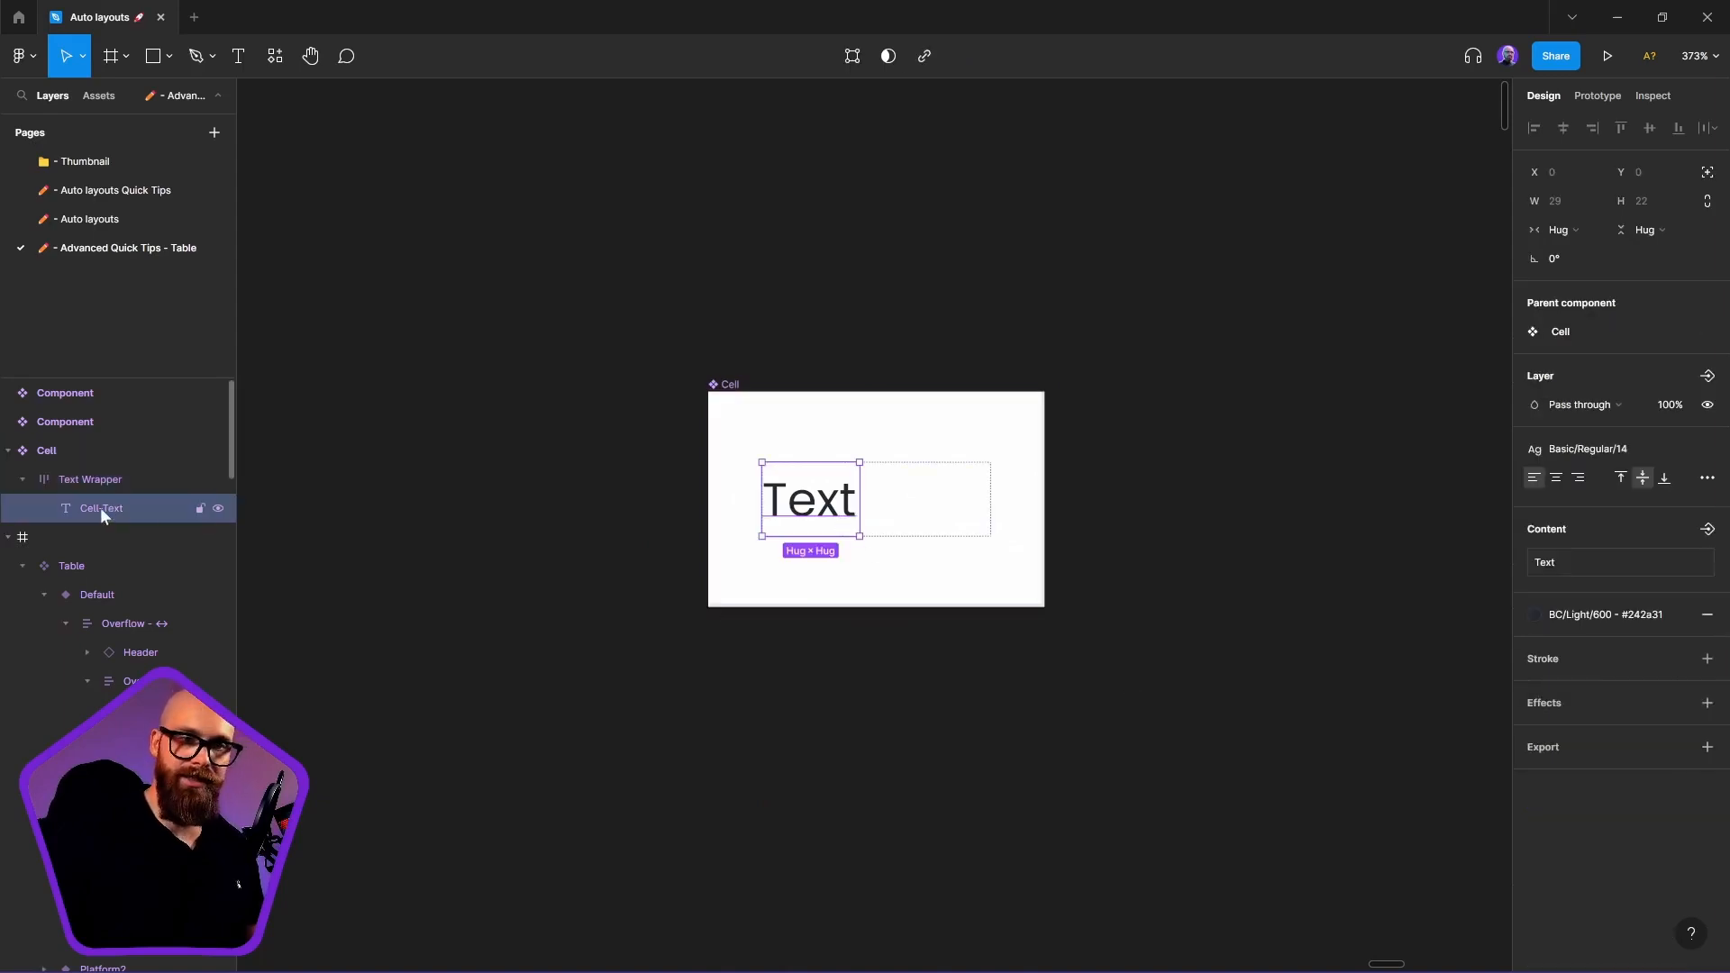
Create a text component property named Cell Text with the value Text for the Cell-Text layer's content
left_click(1706, 529)
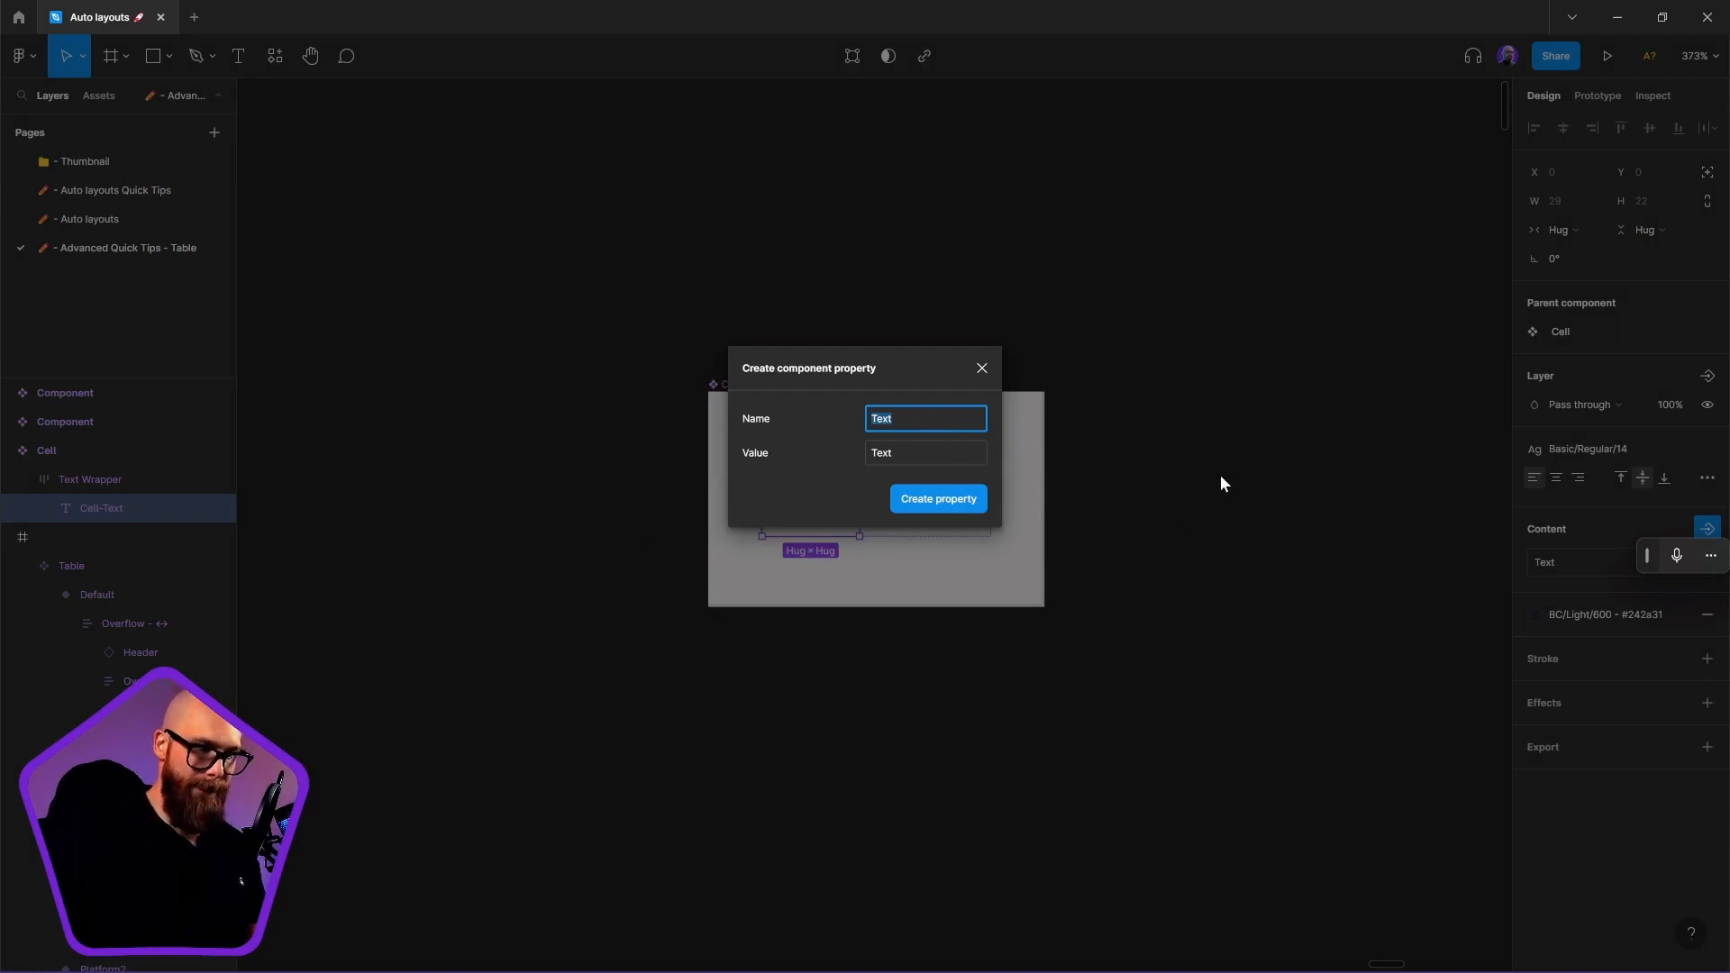
key("BackSpace")
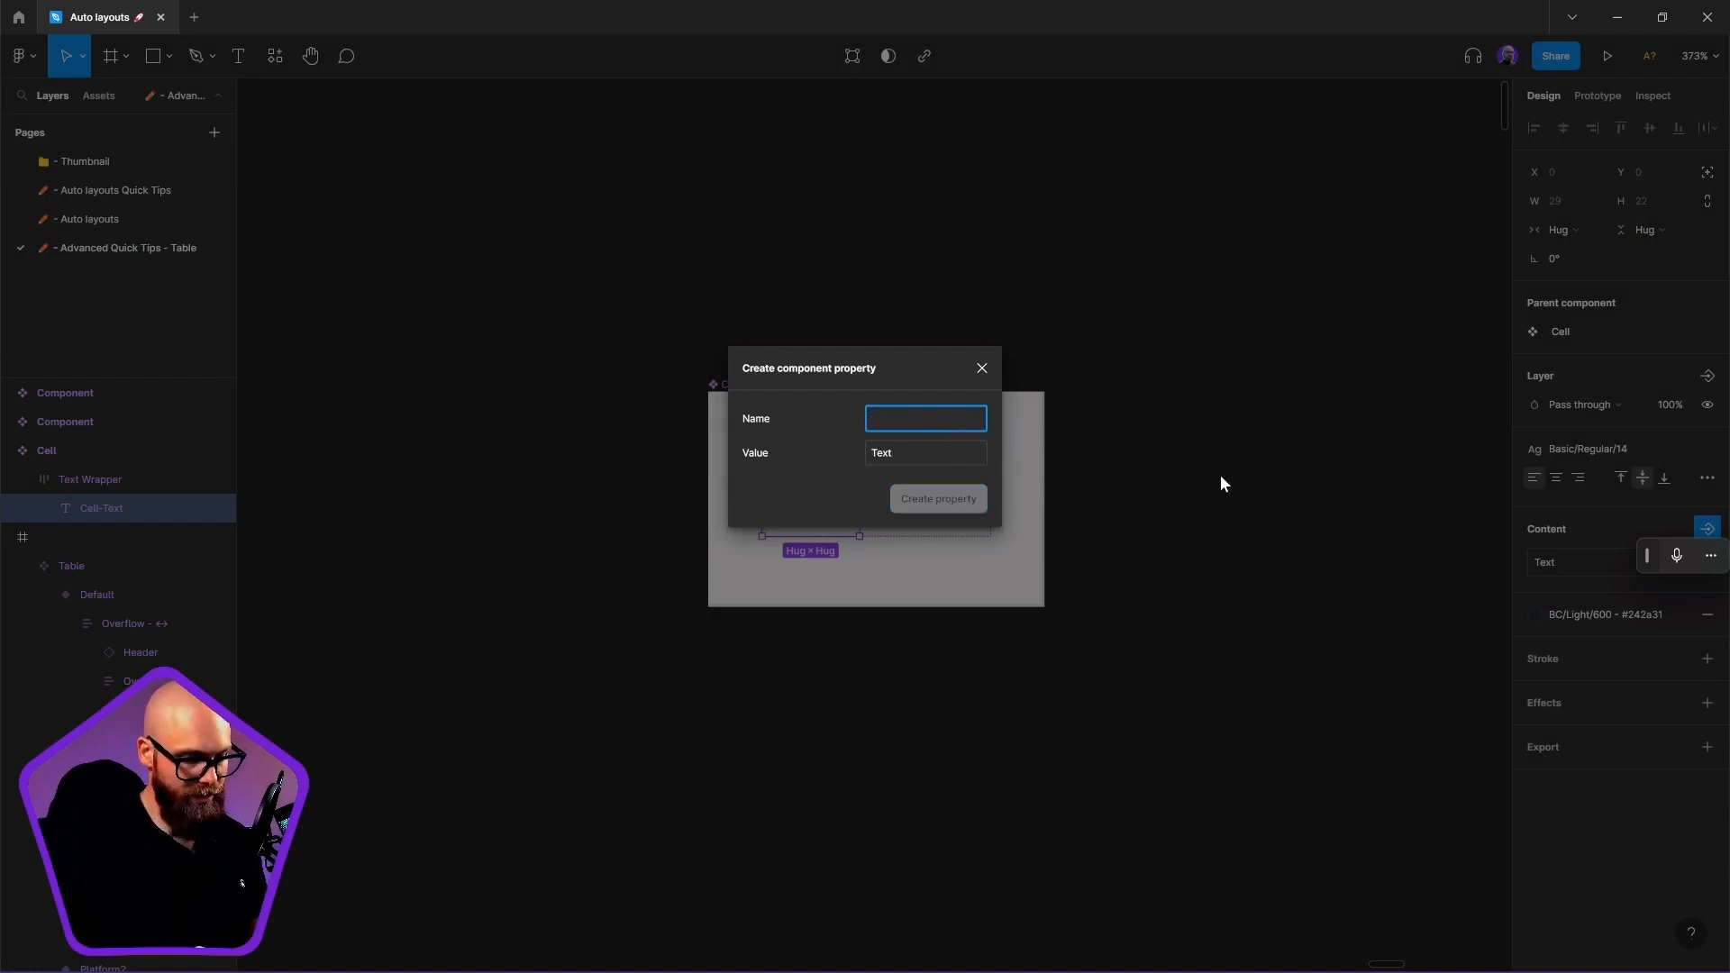
type("Cell")
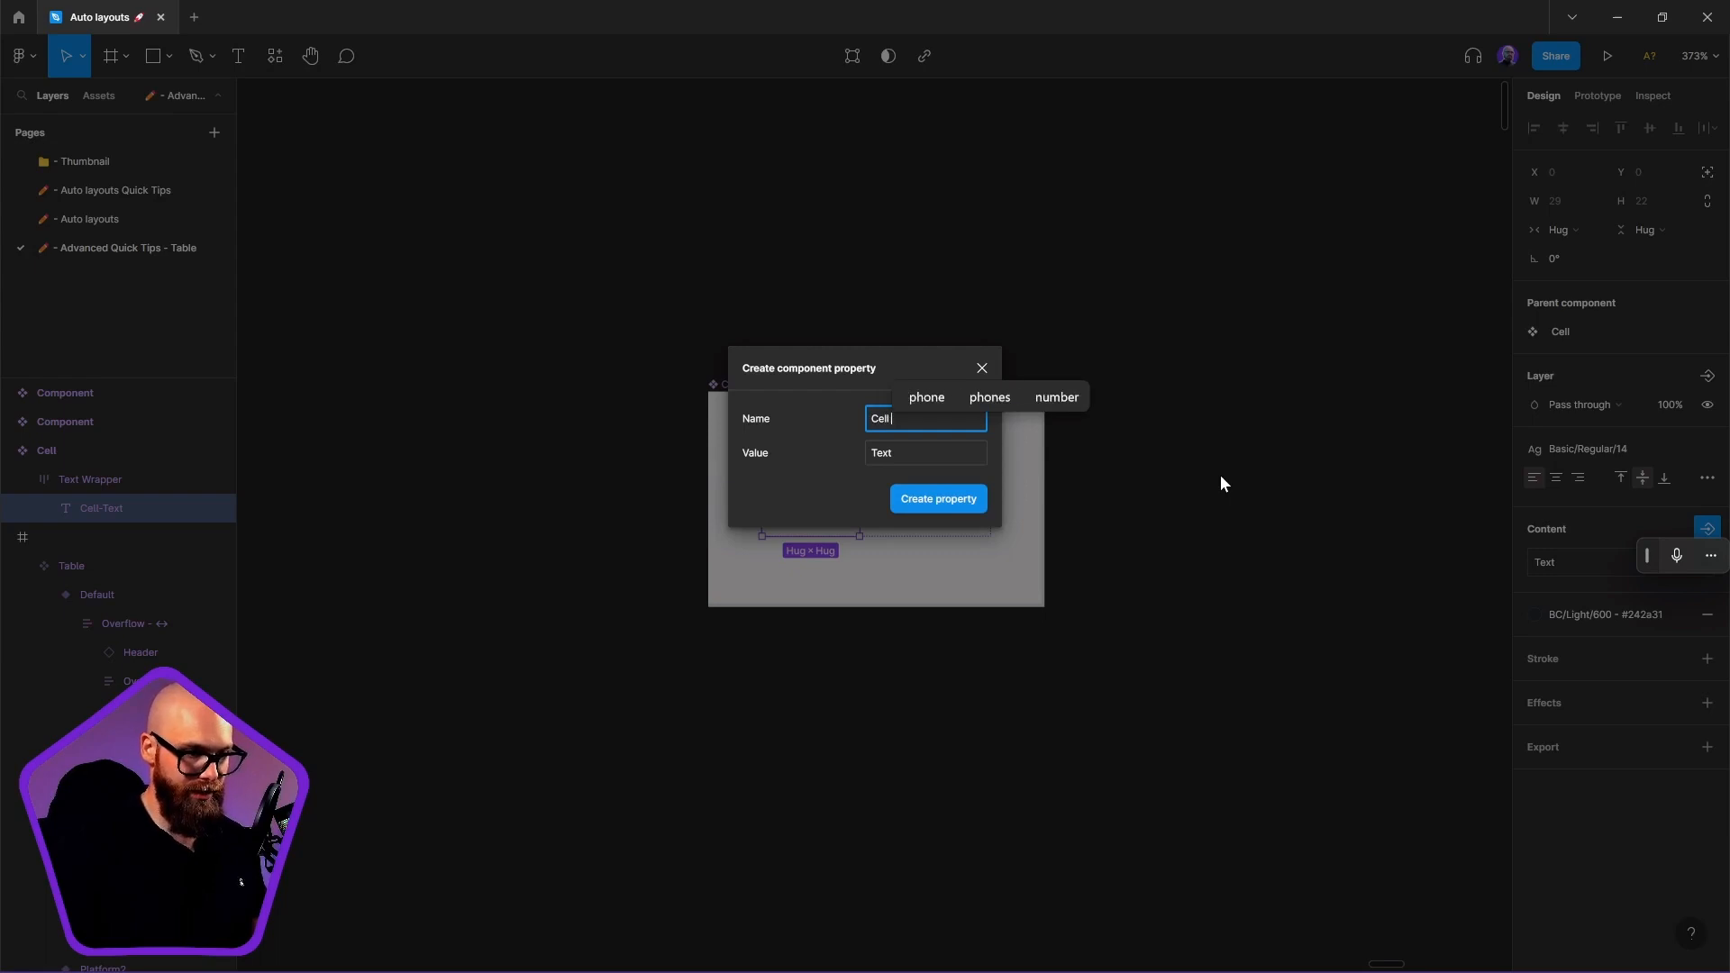
type(" Text")
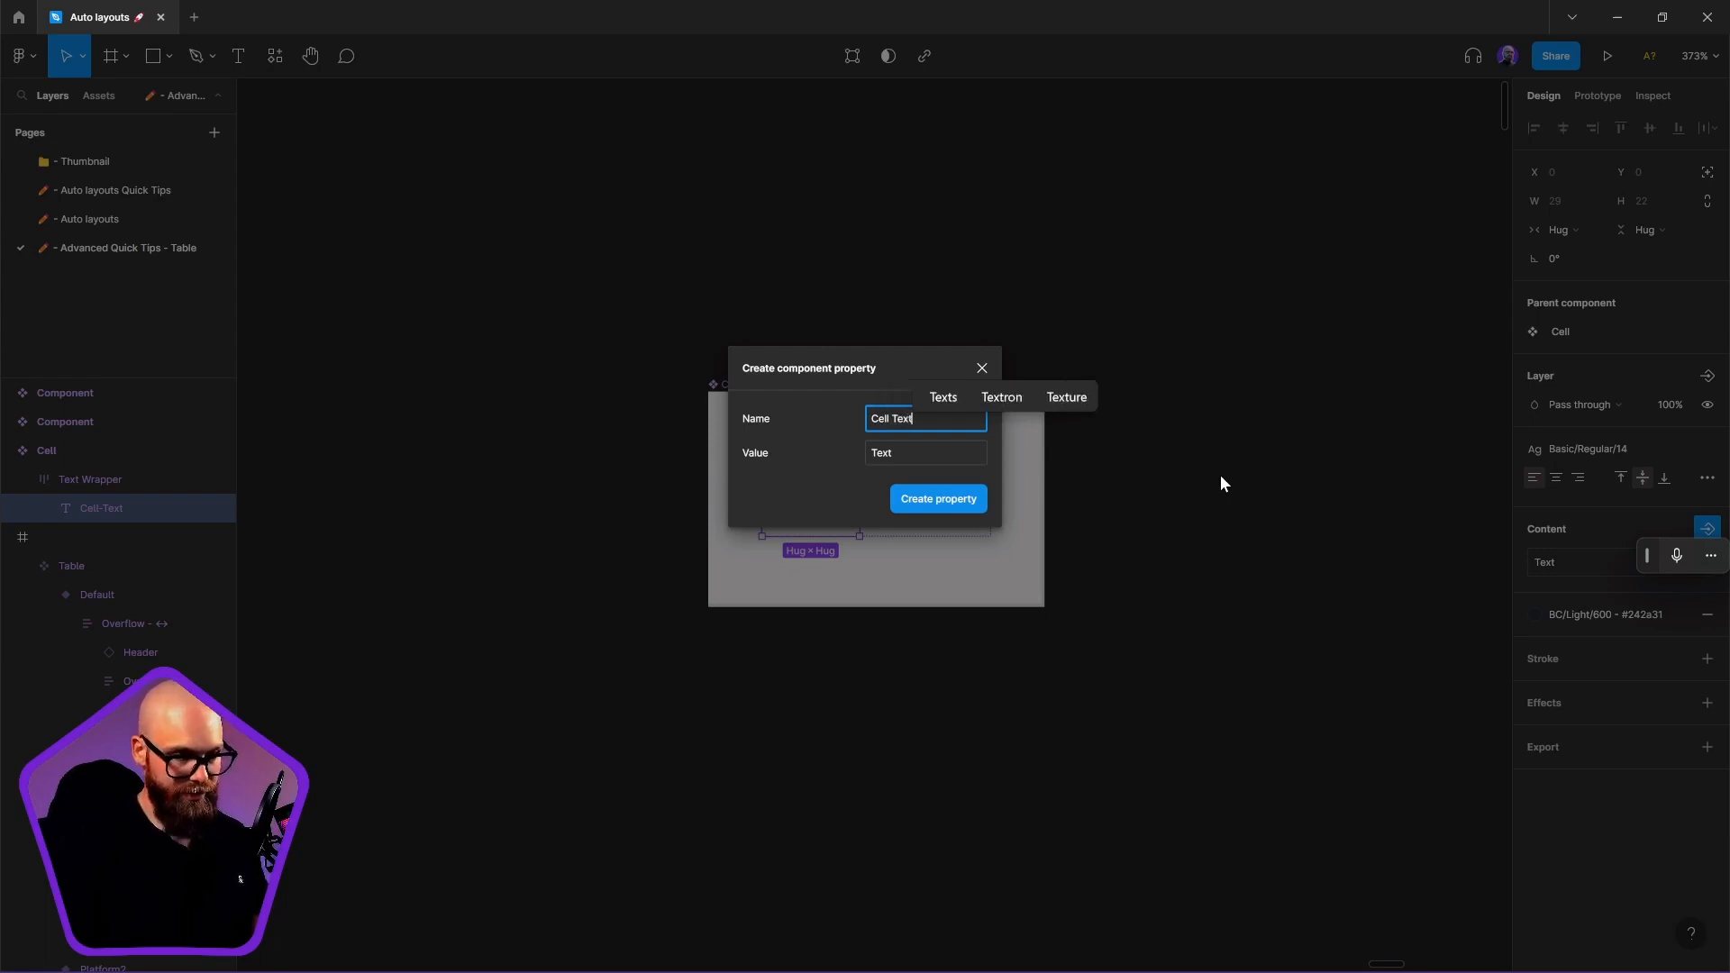
key("Return")
left_click(718, 384)
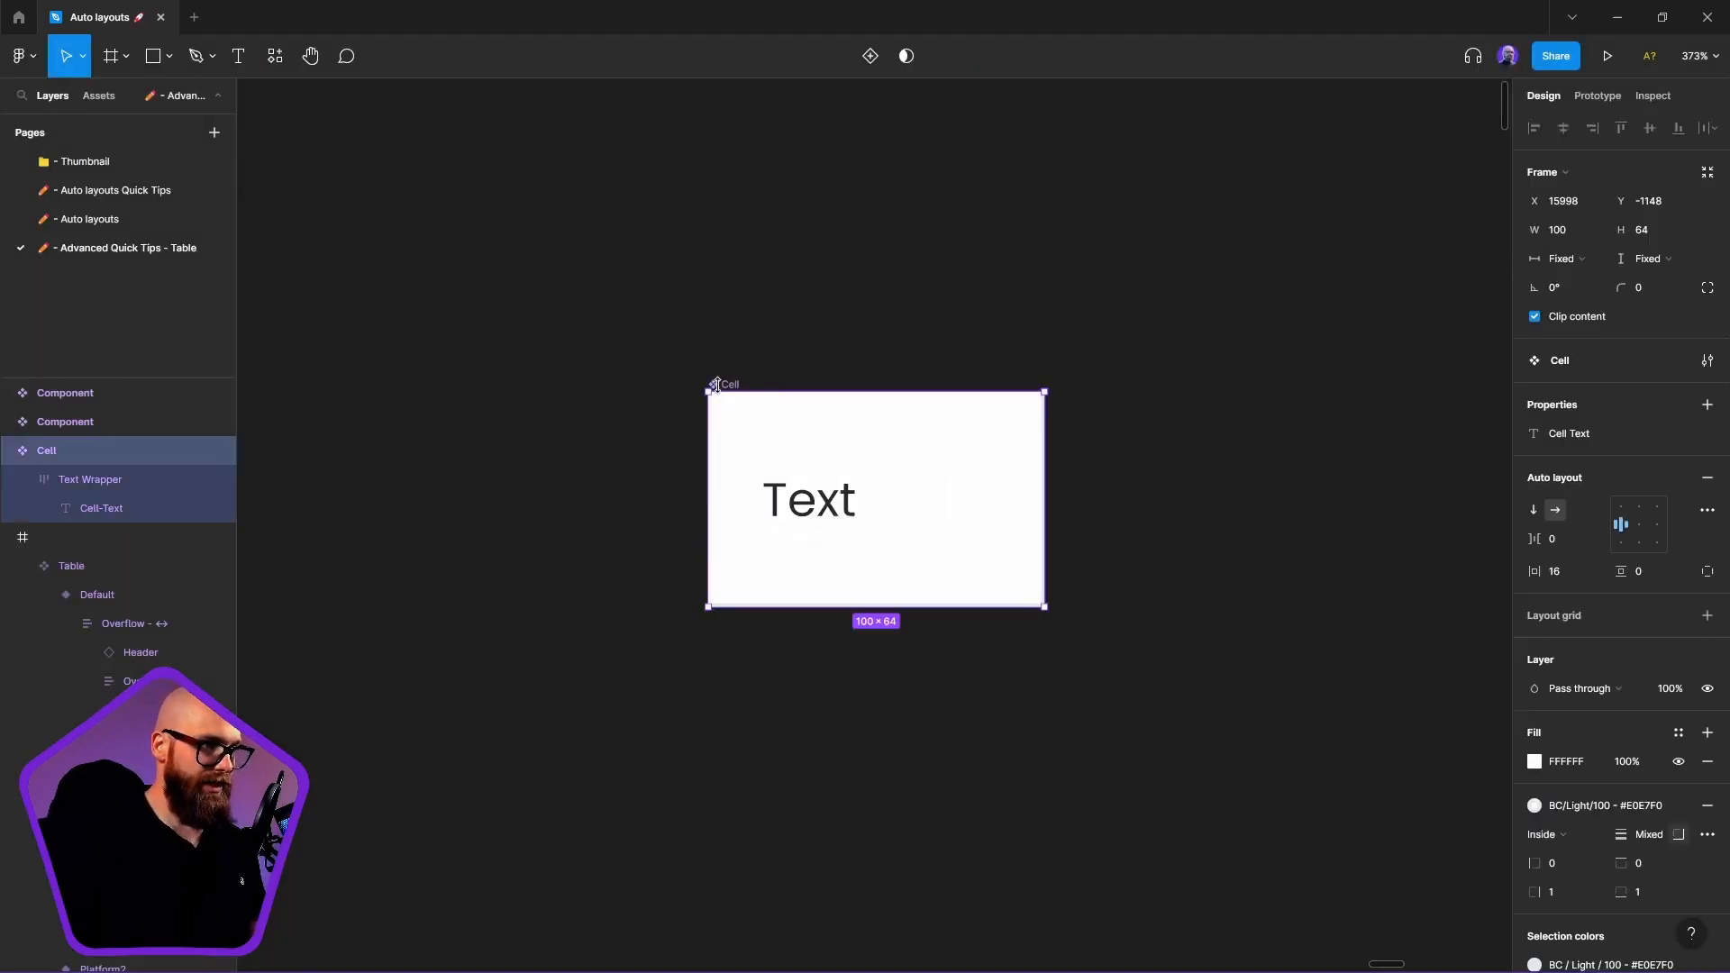
Create a boolean component property named Show Text Wrapper, with the value True, for the Text Wrapper layer's visibility
left_click(121, 483)
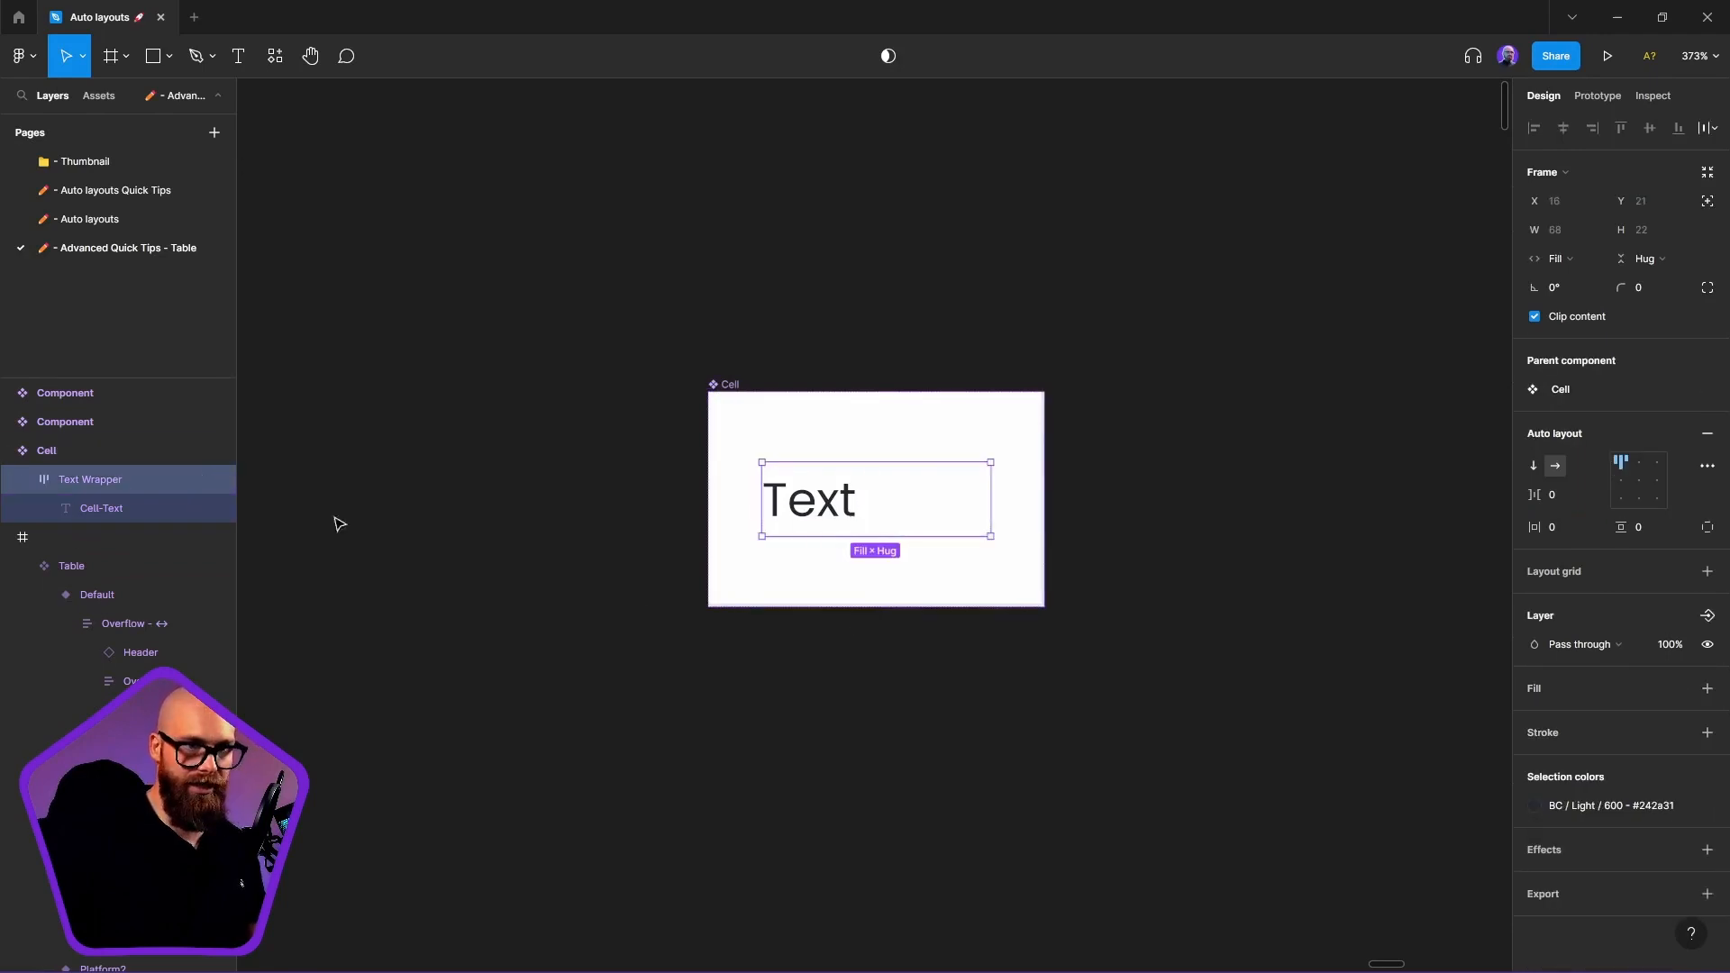
left_click(22, 480)
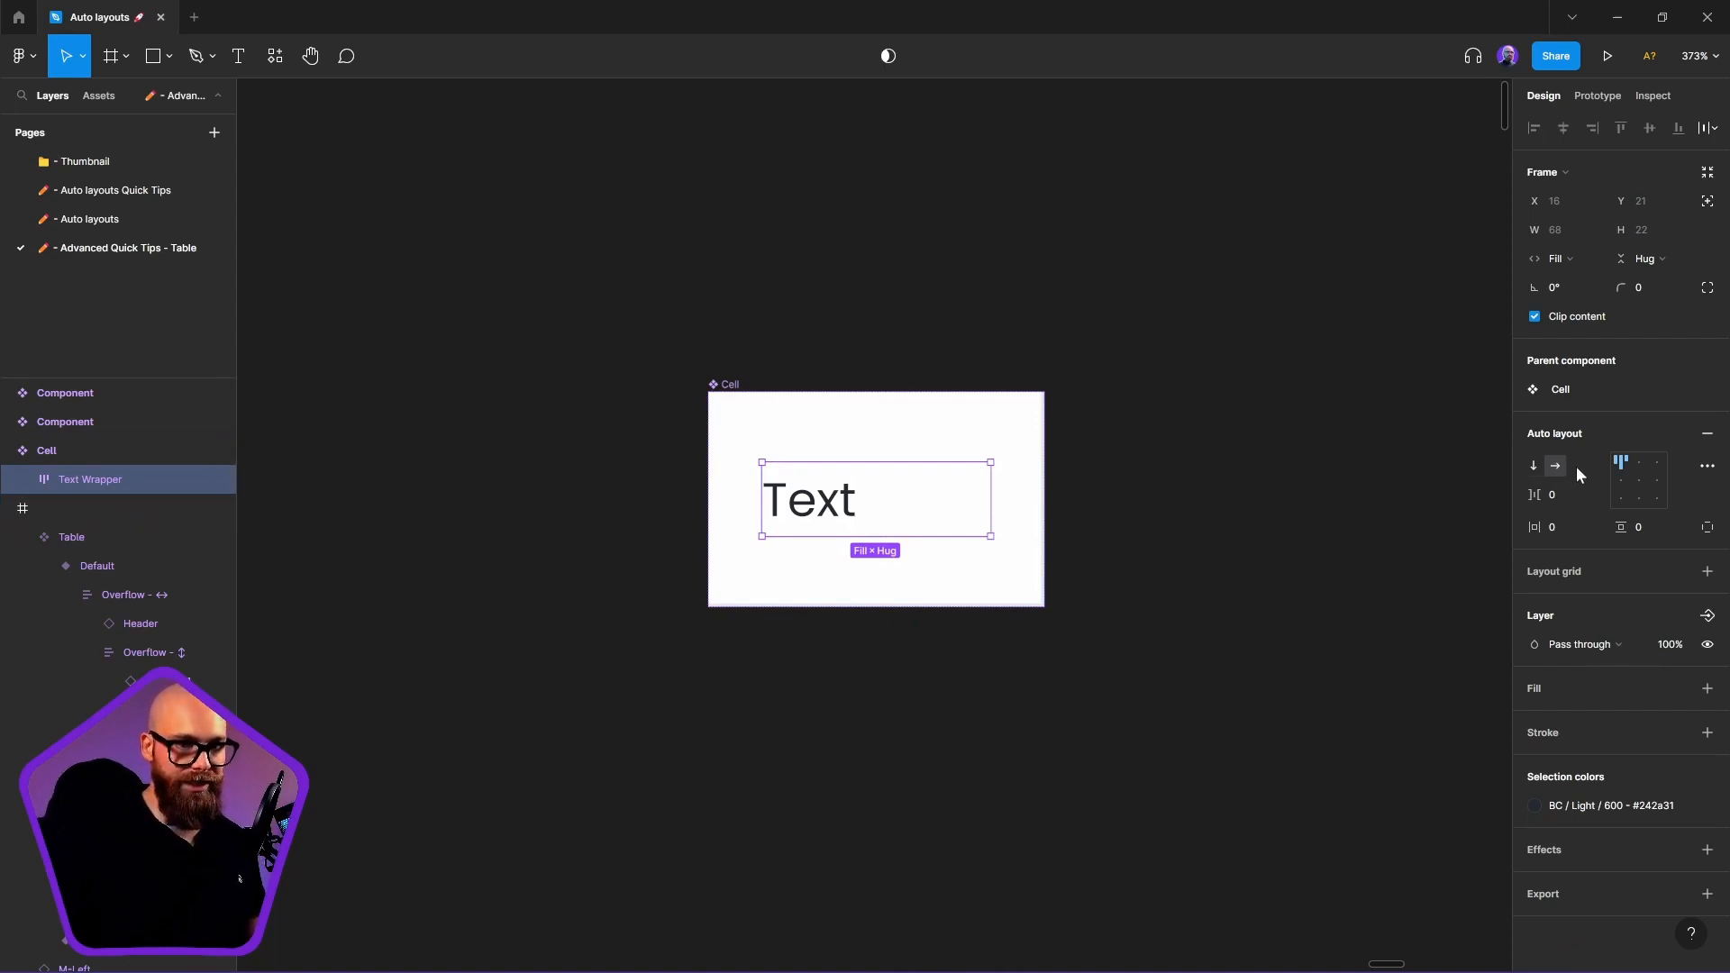
left_click(1708, 616)
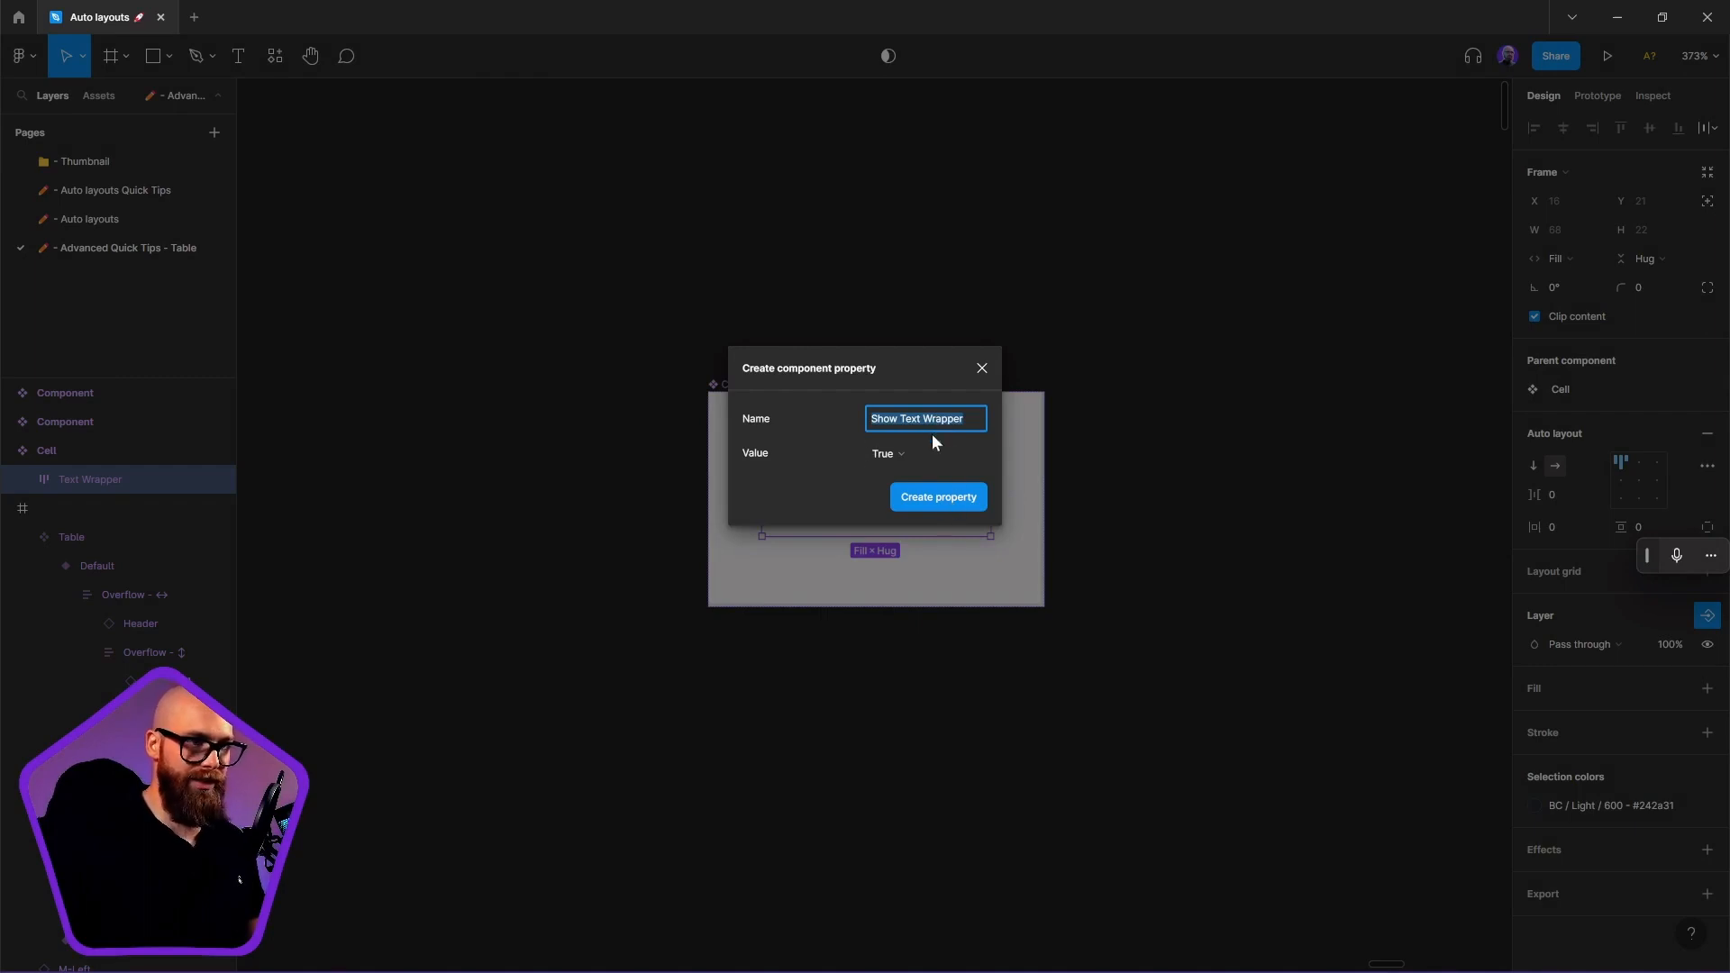
left_click(938, 497)
left_click(1255, 757)
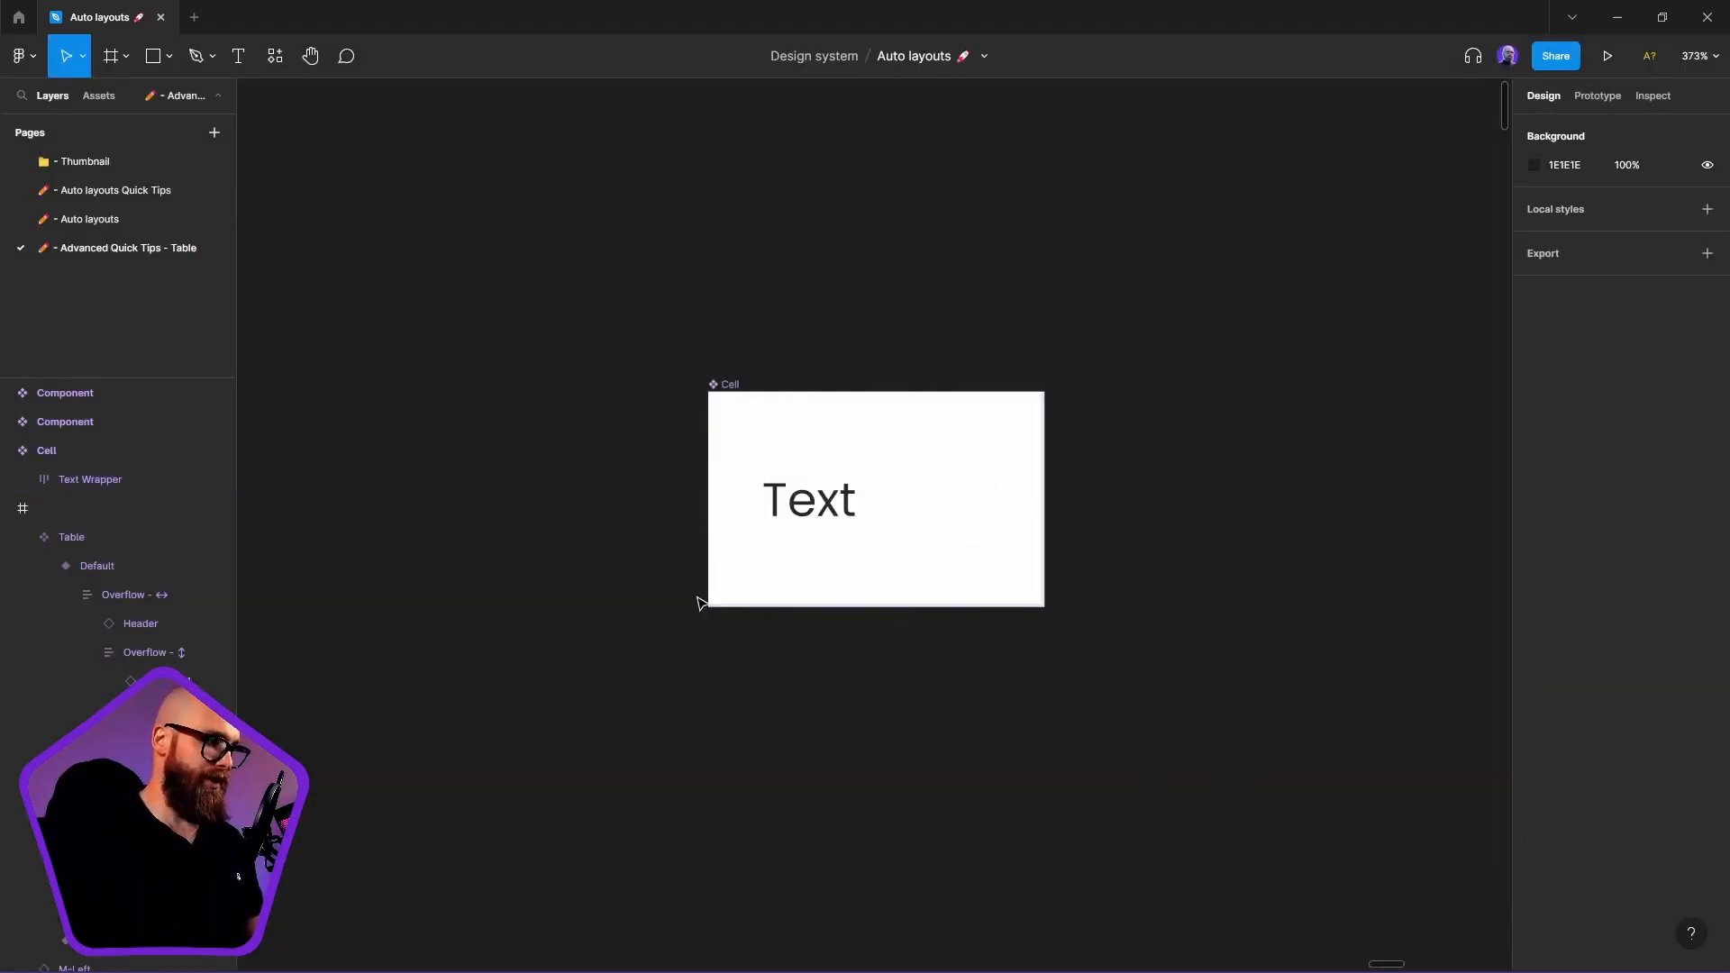
Add a variant property to the Cell component and apply auto layout to its component set
left_click(725, 385)
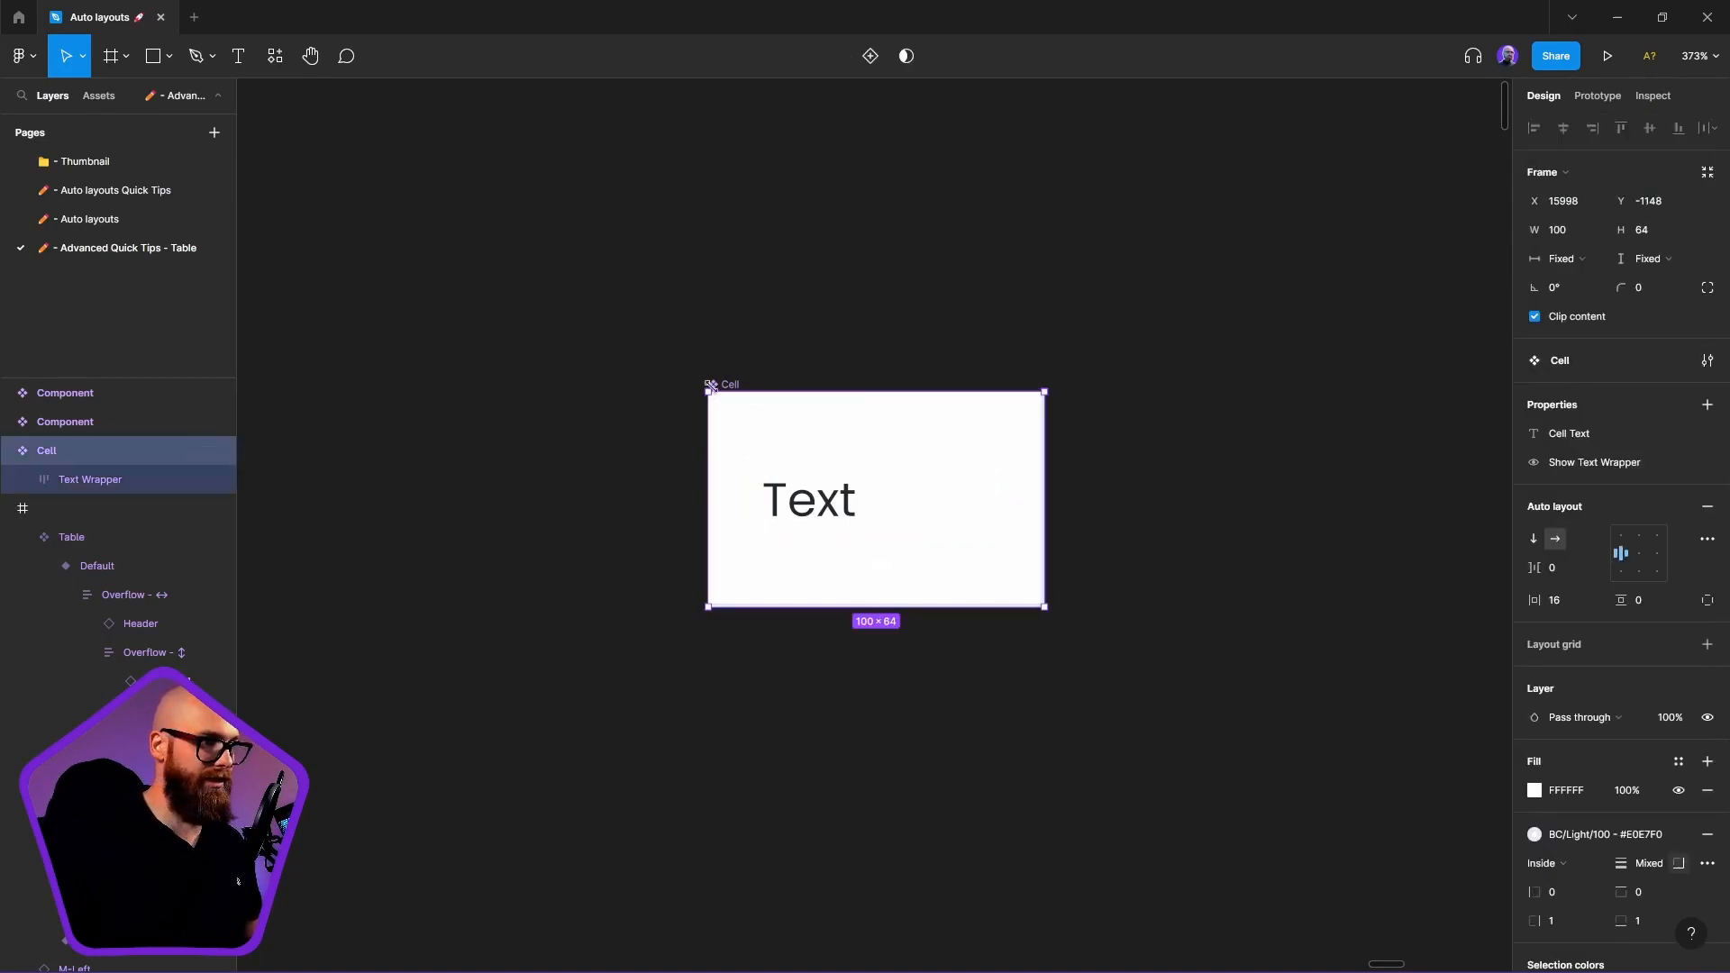
left_click(1706, 406)
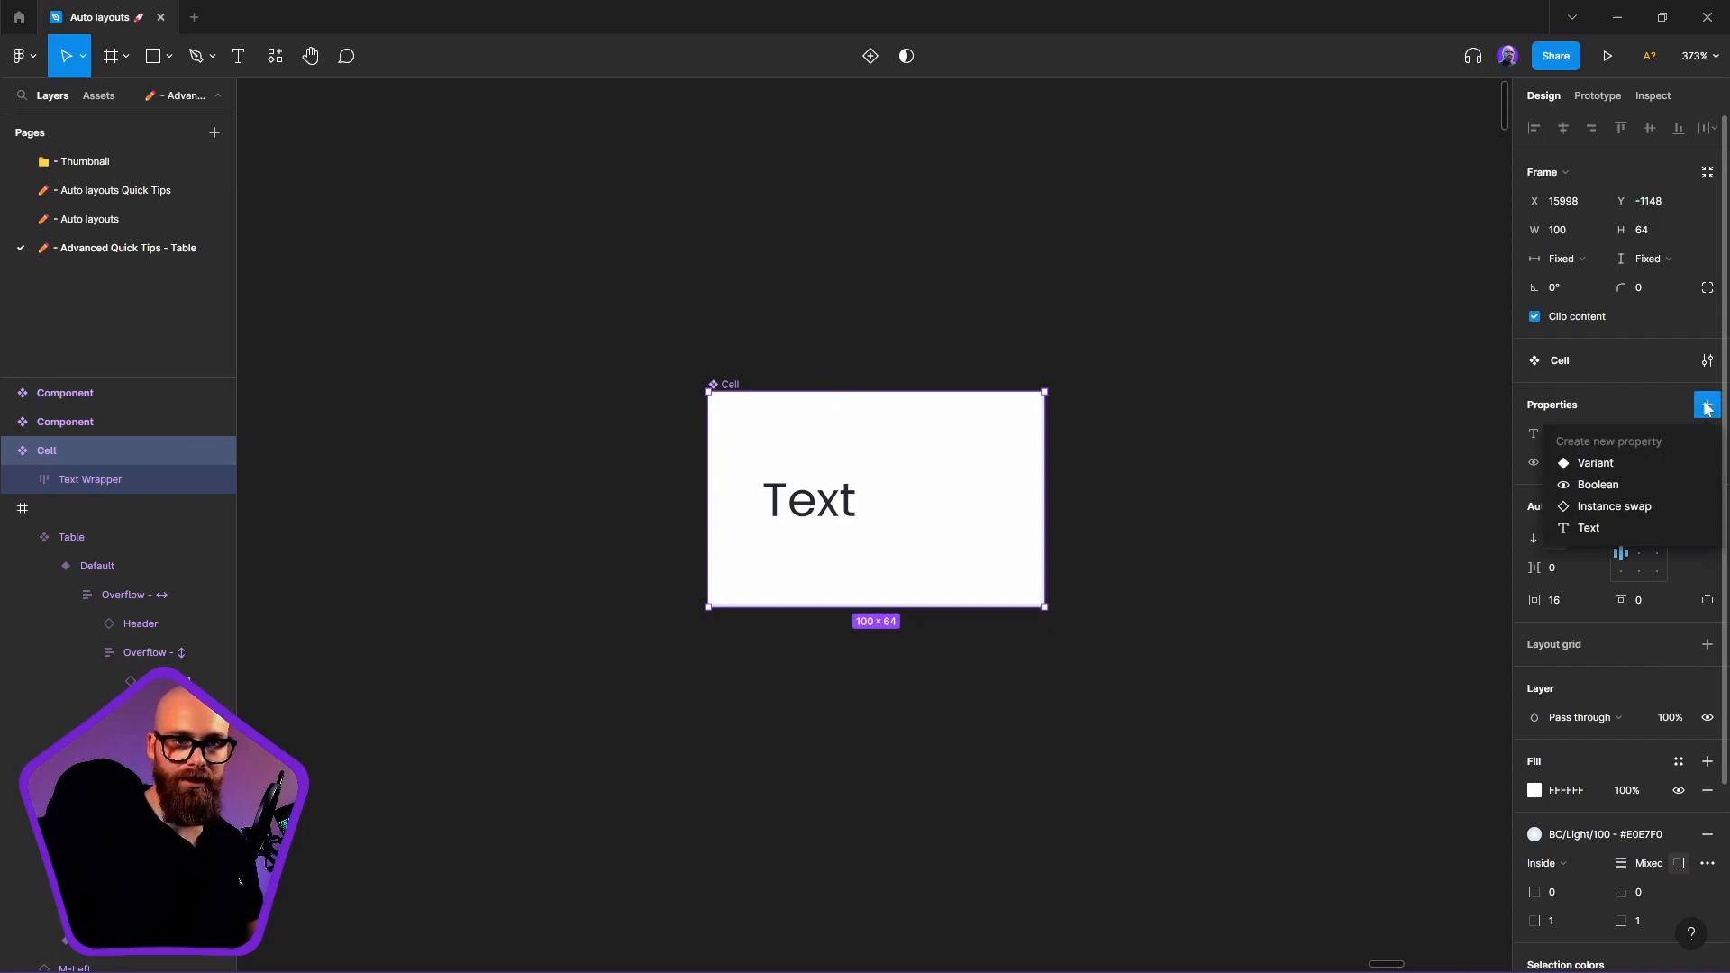
left_click(1603, 459)
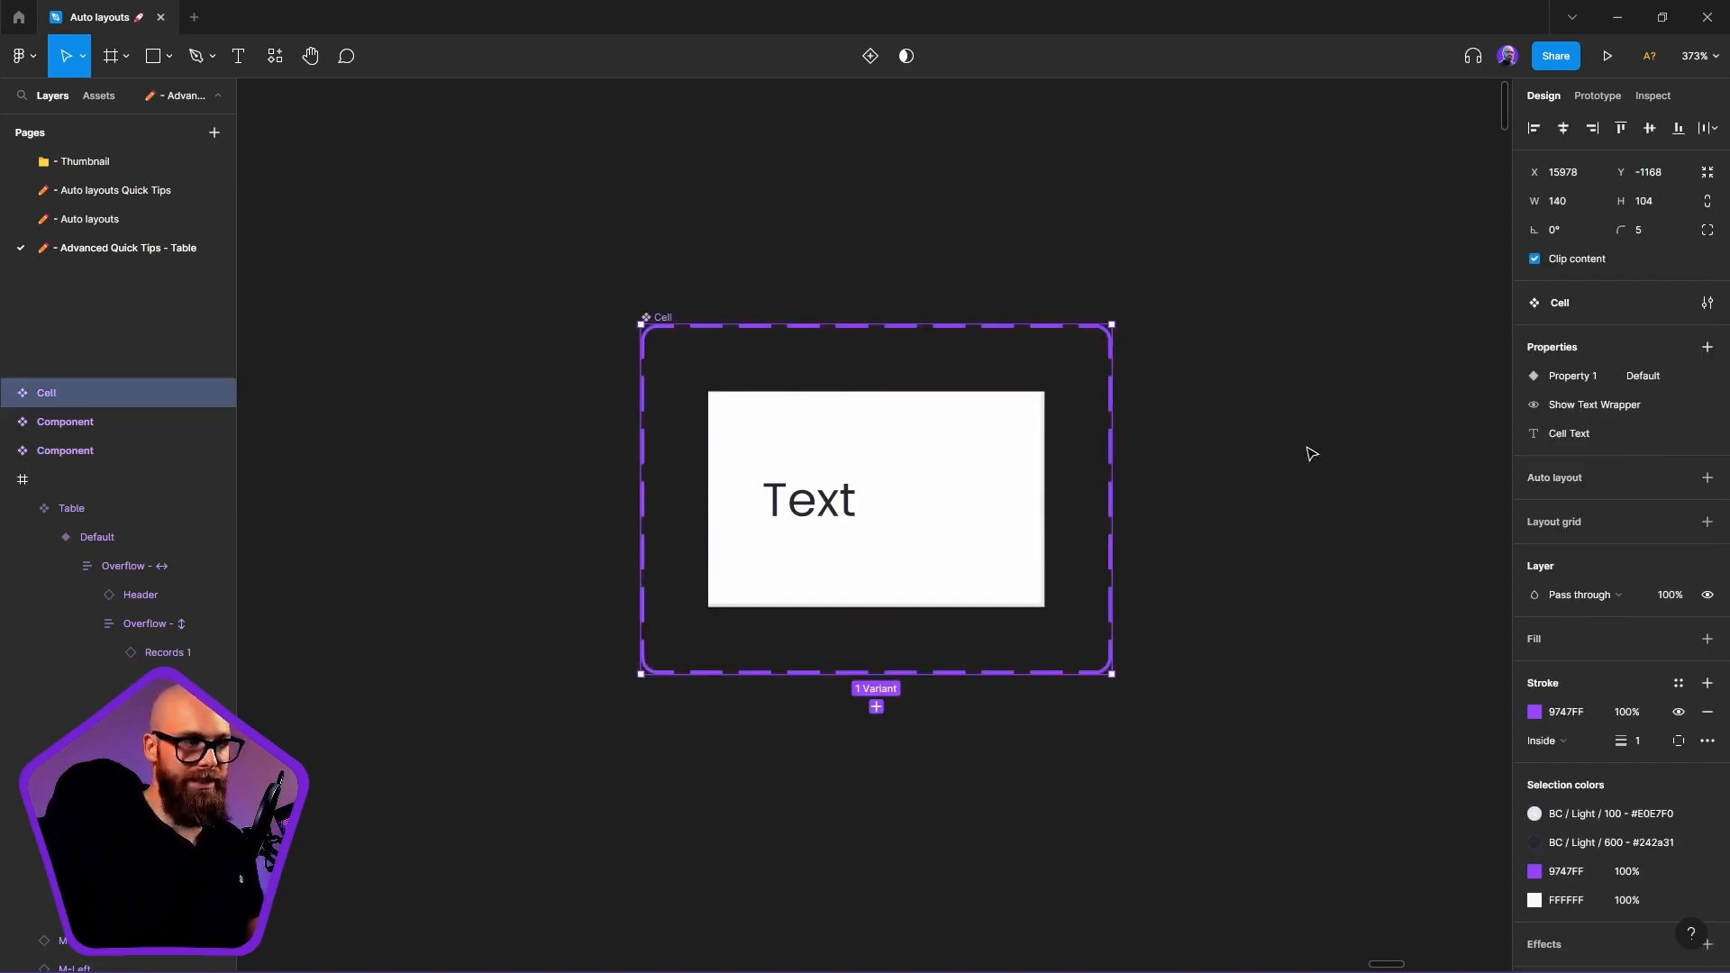
key("shift+a")
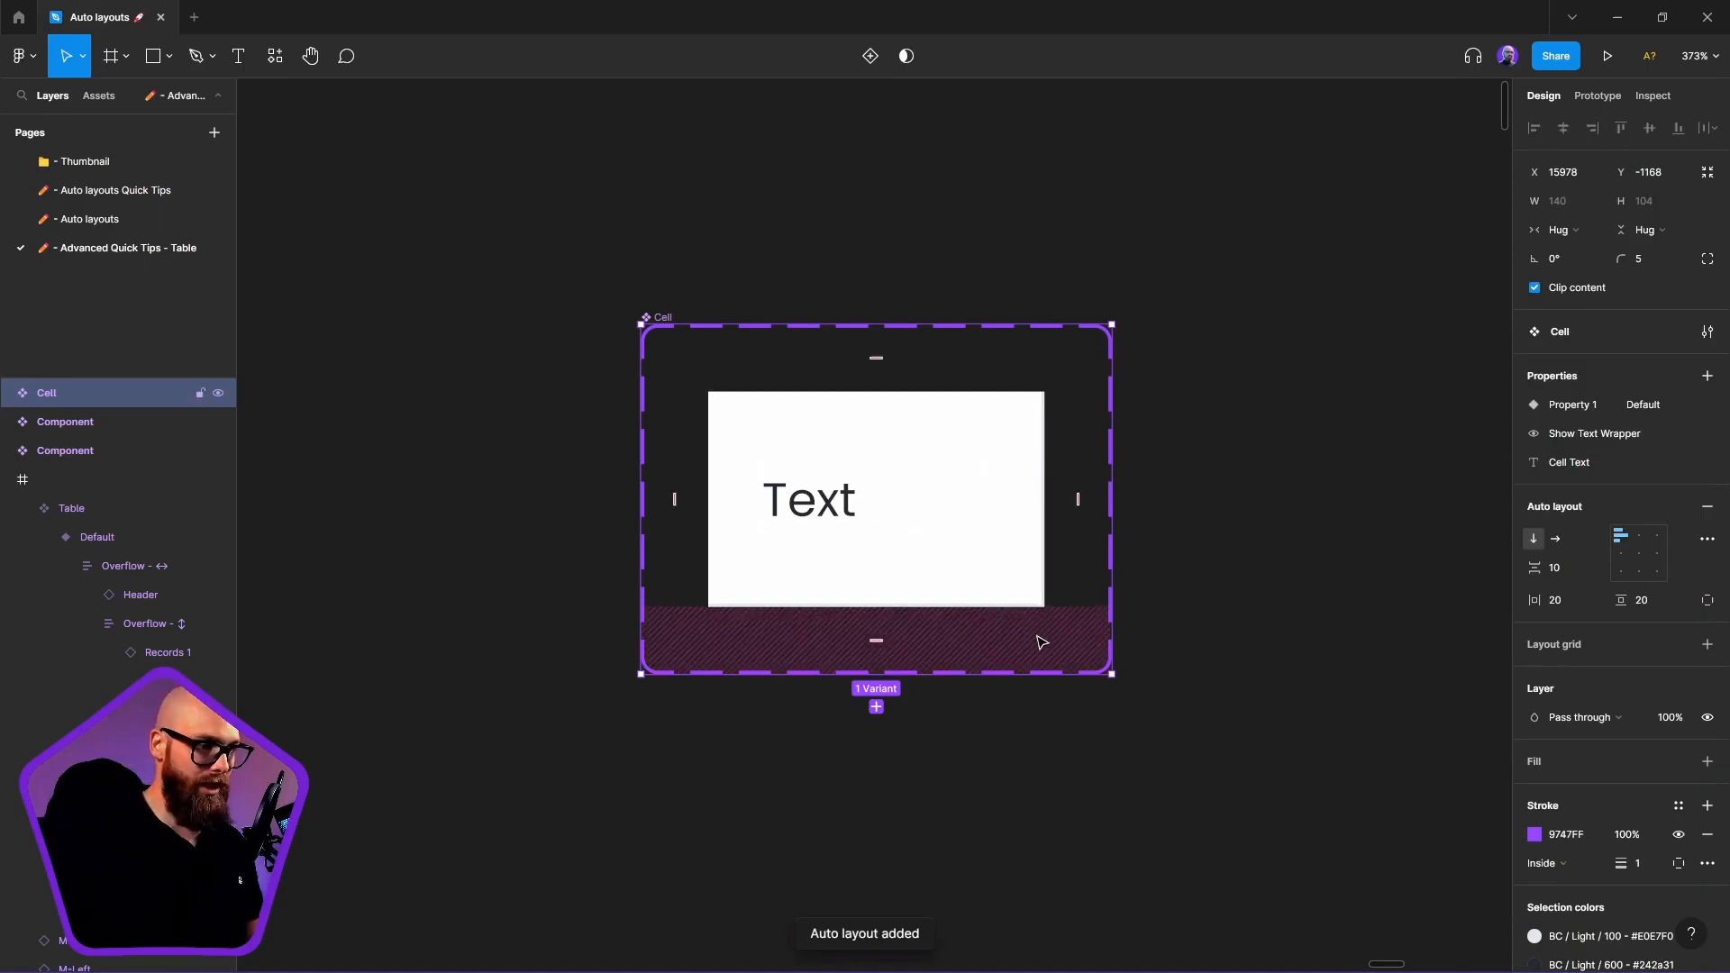
Set the horizontal resizing of the Default variant inside the Cell component set to Fill container
left_click(935, 525)
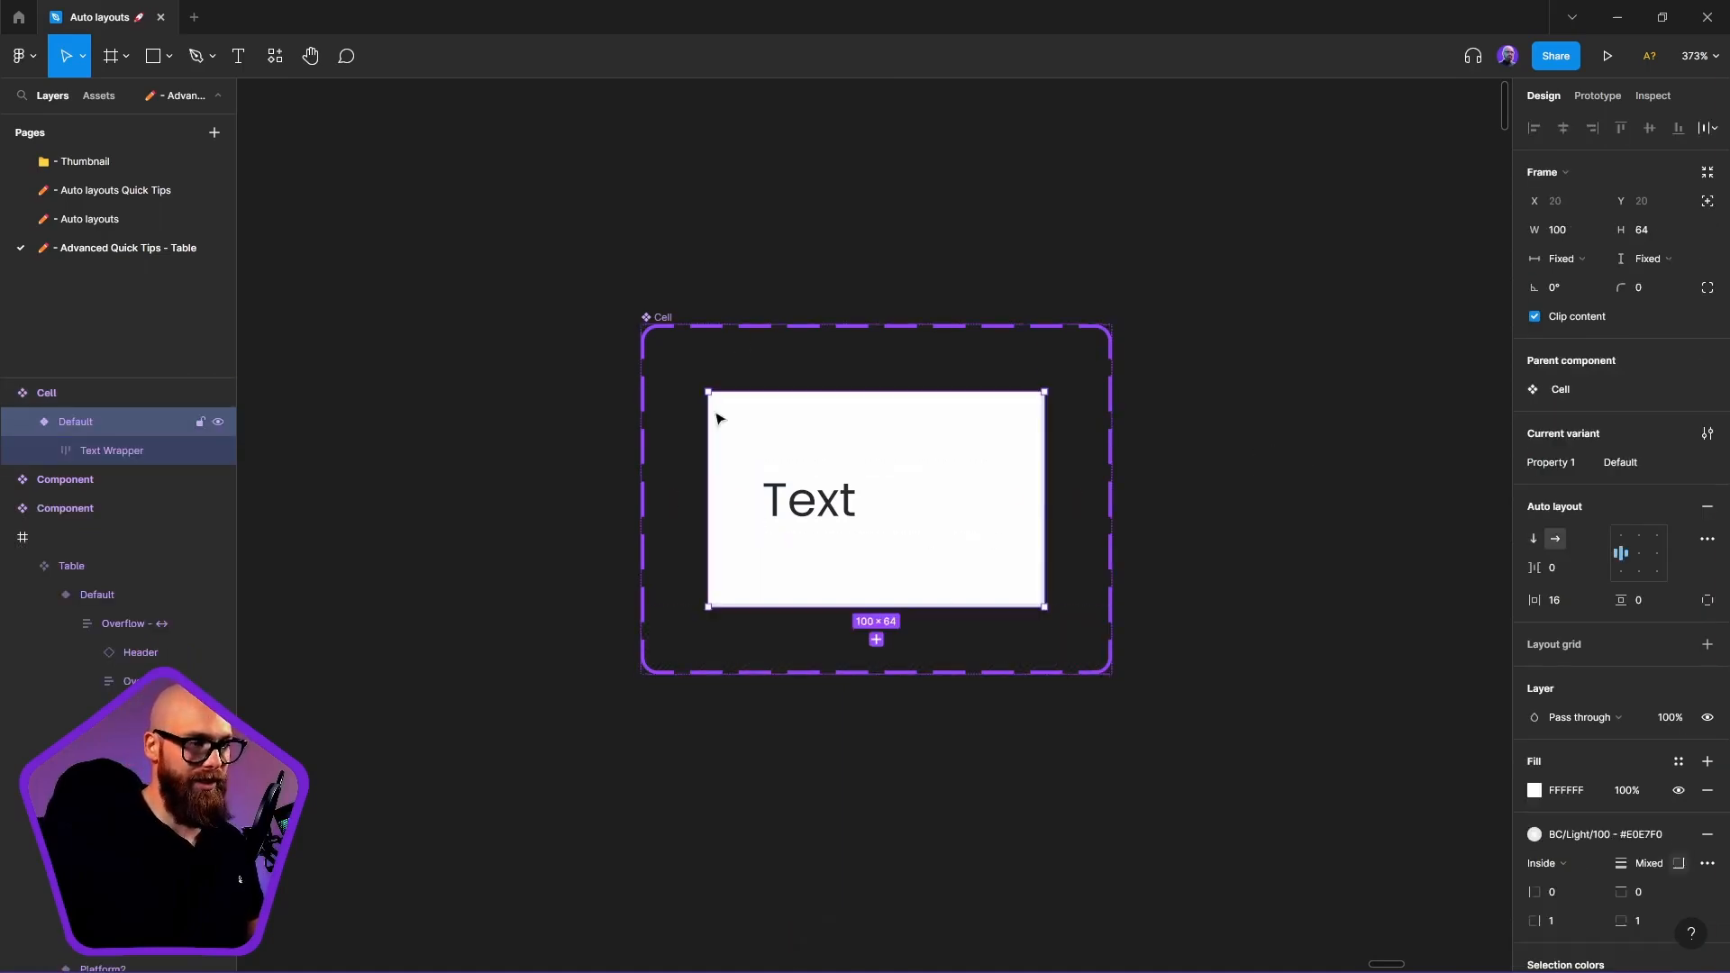
left_click(654, 314)
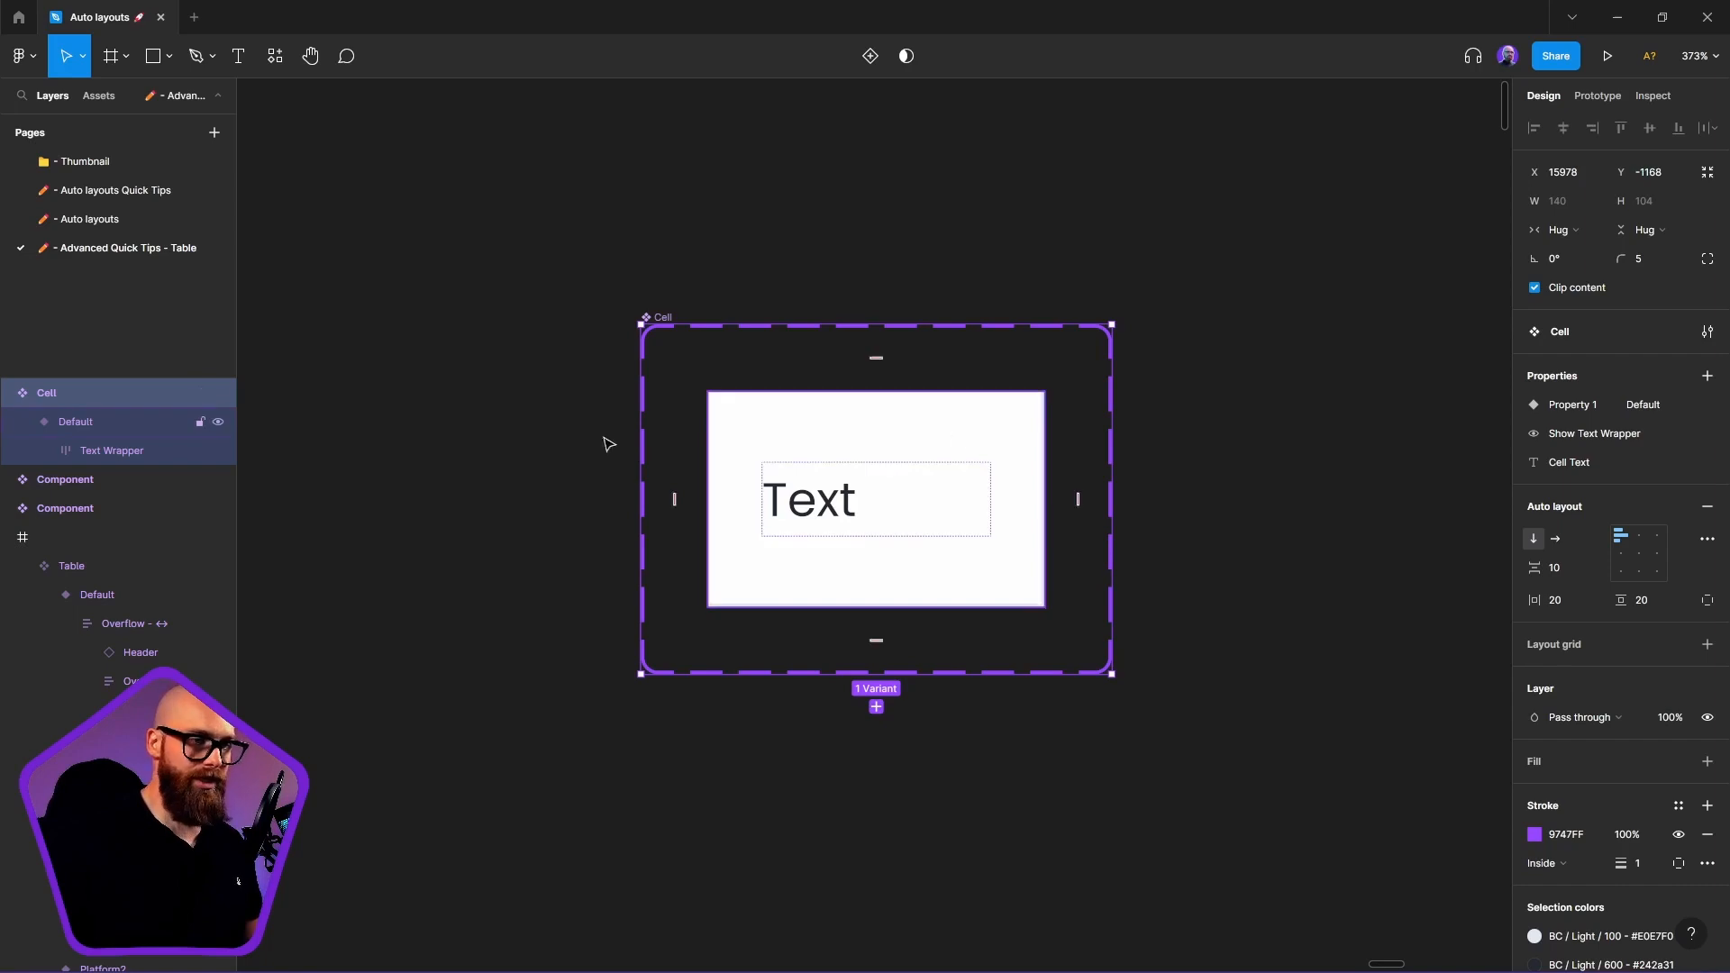
left_click(74, 420)
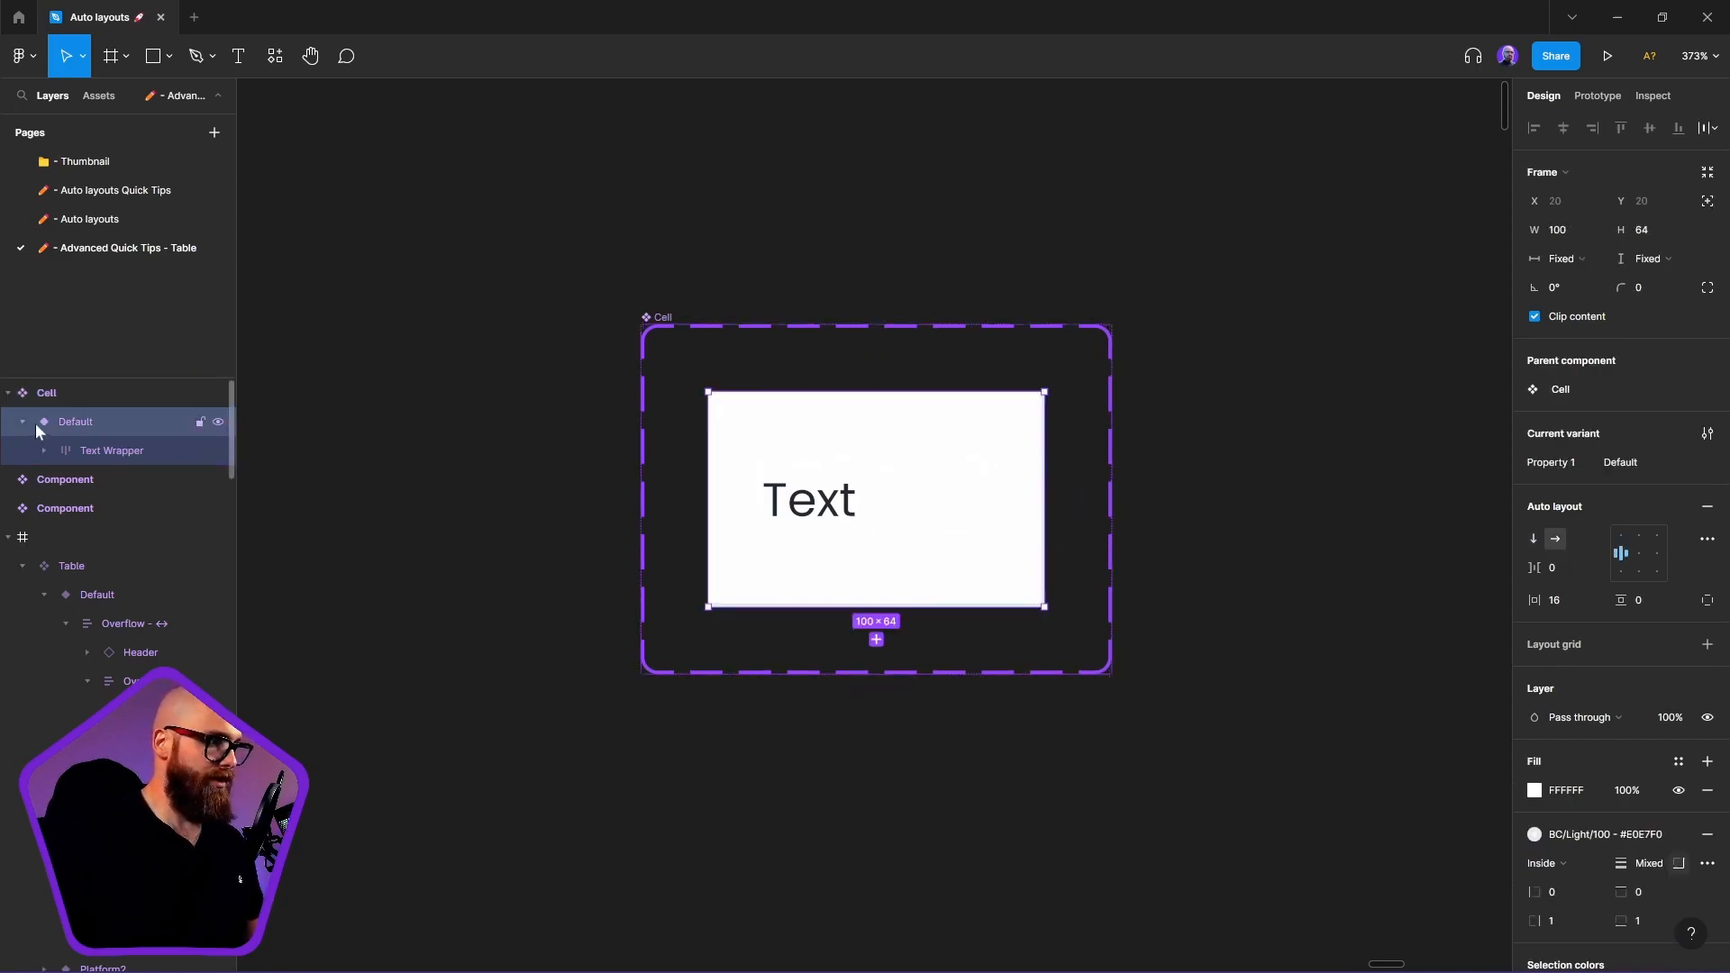
left_click(23, 422)
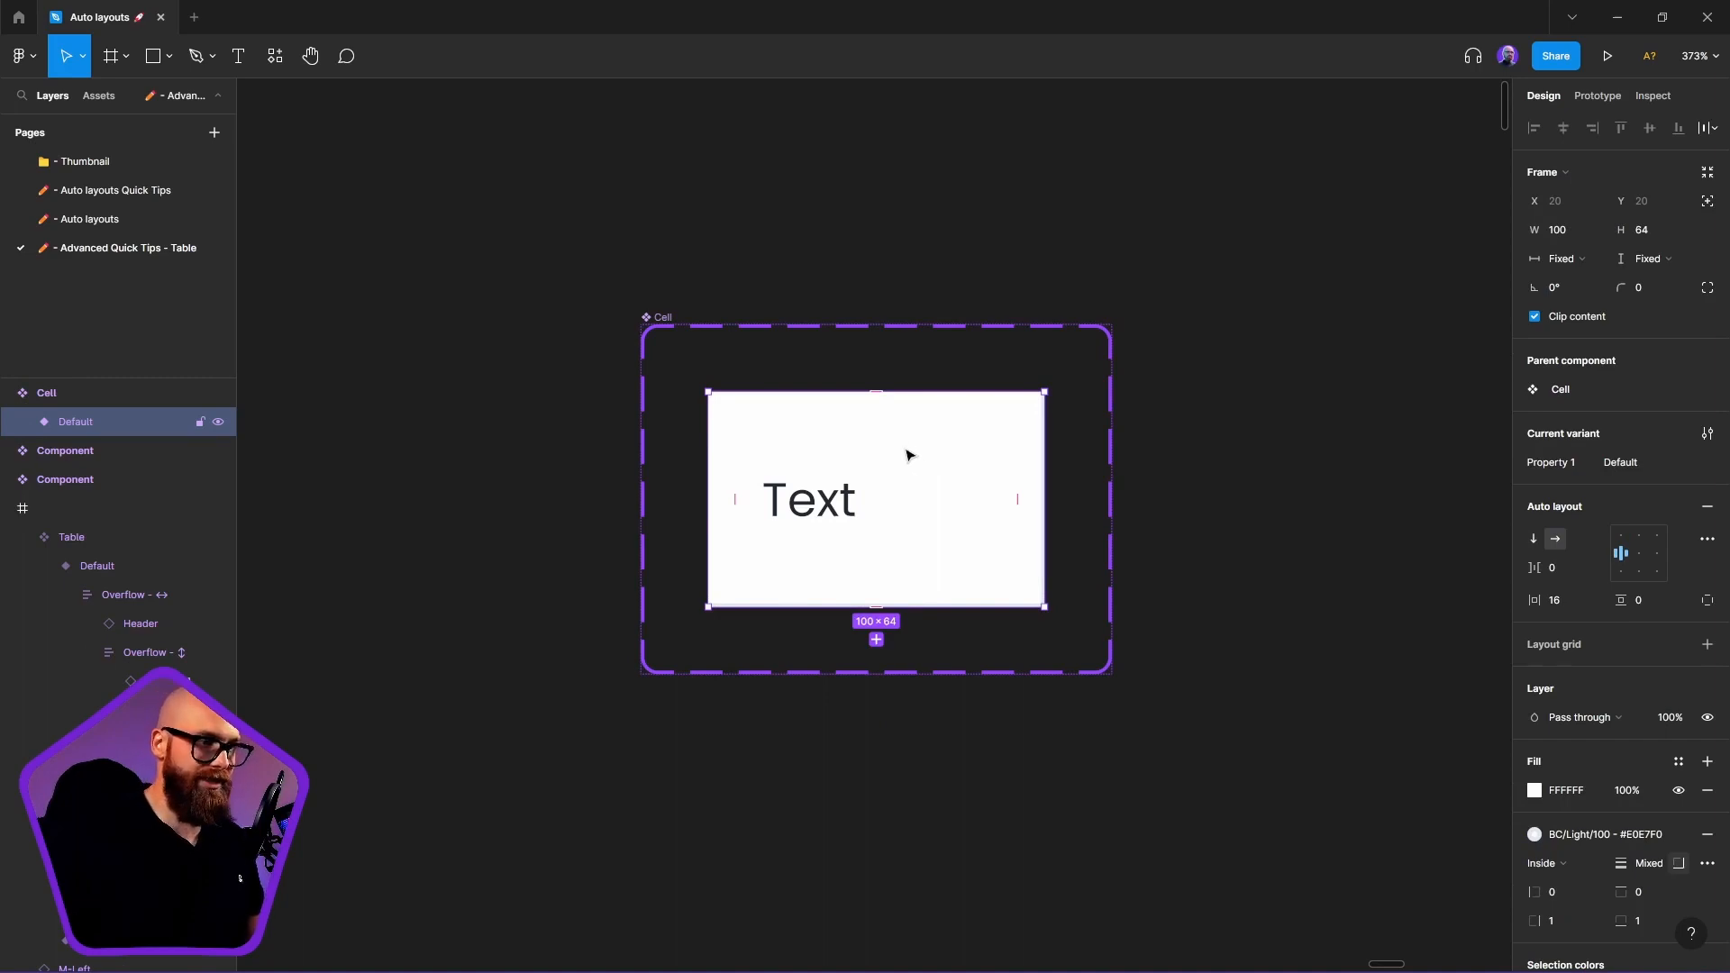
left_click(1561, 258)
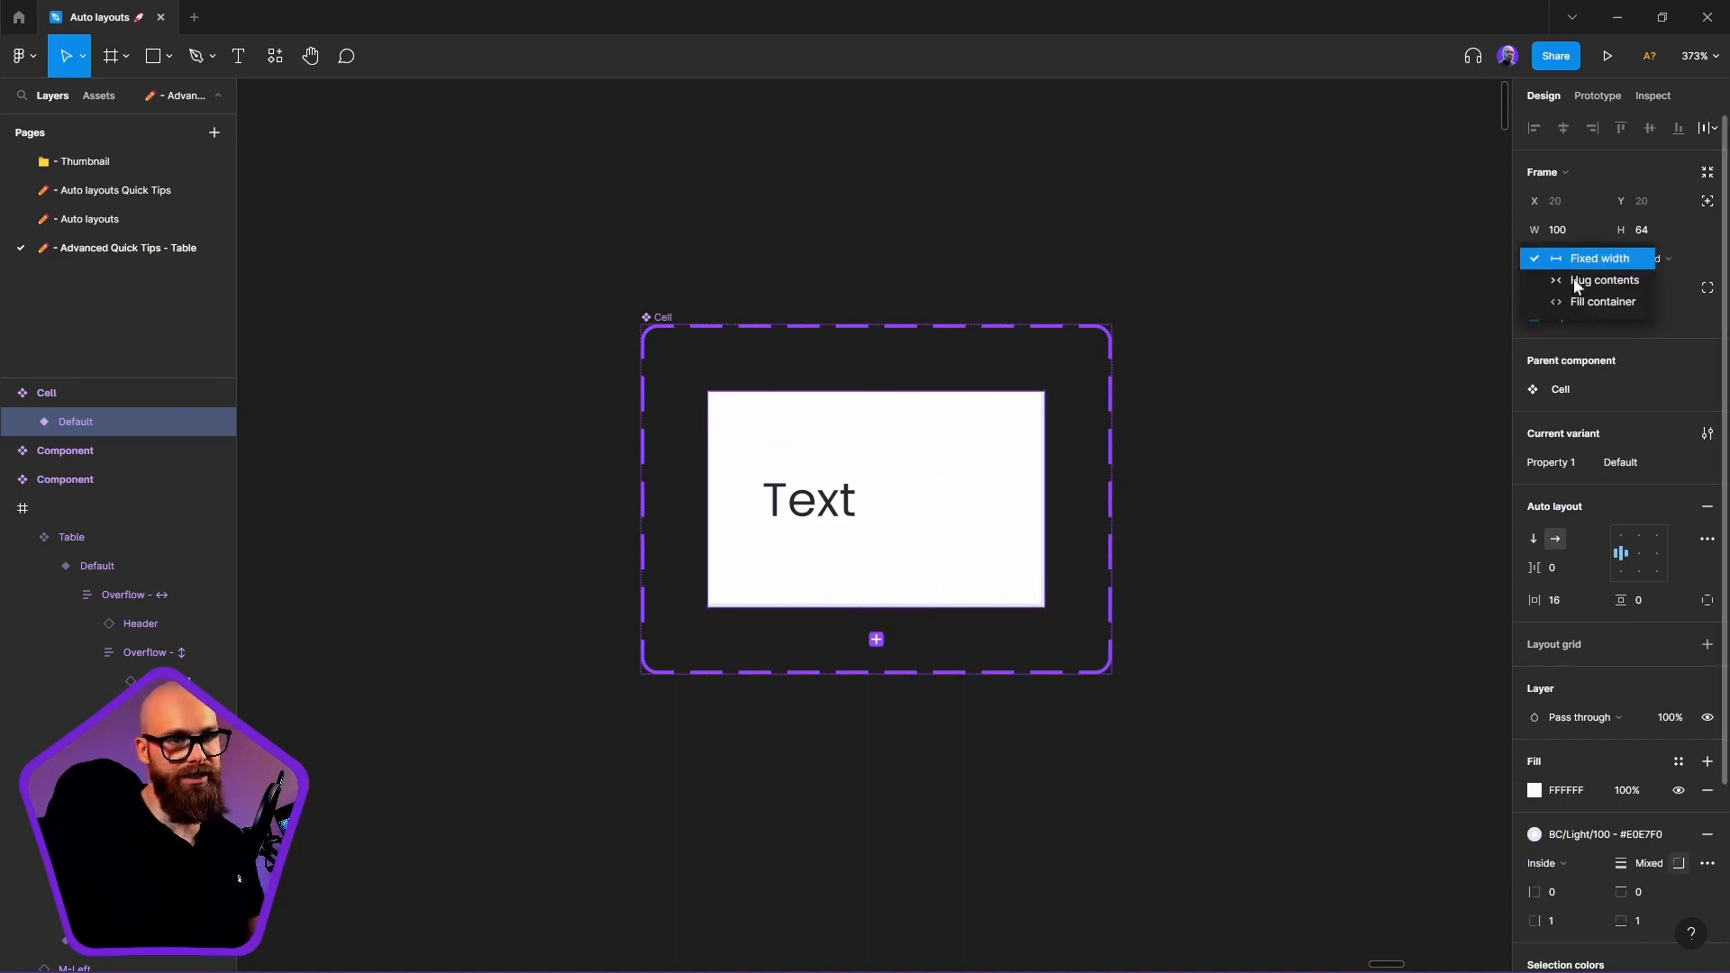
left_click(1582, 302)
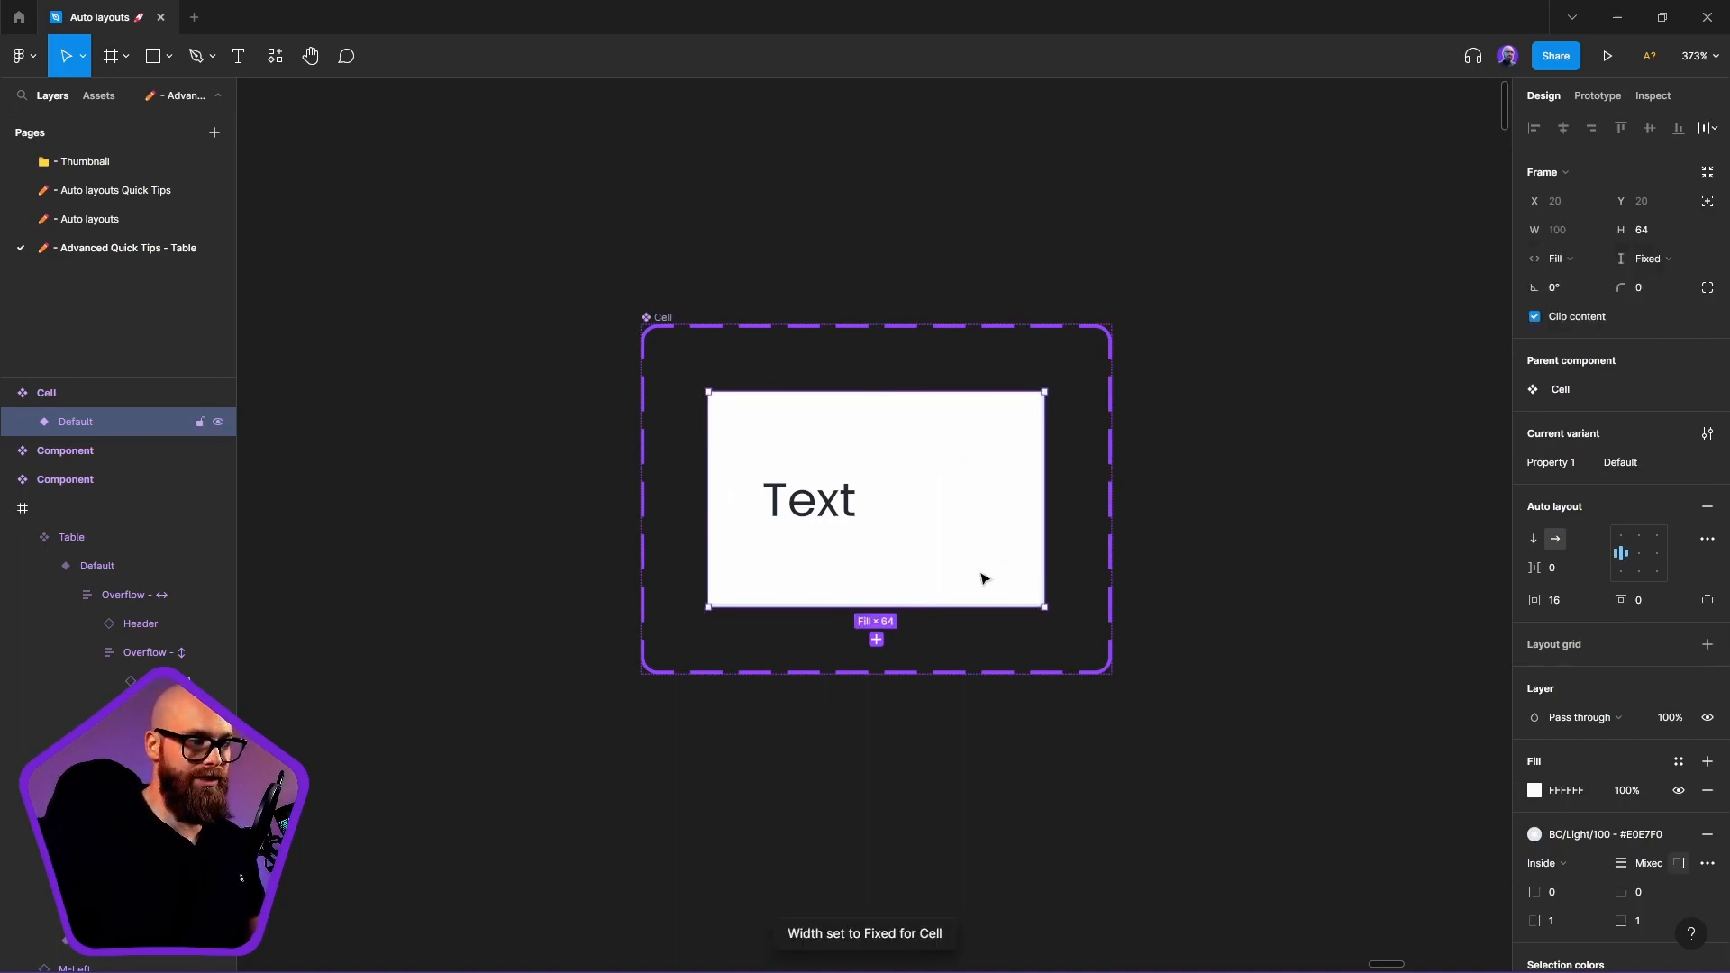
Add a second variant to the Cell set and rename the first variant Header
left_click(876, 640)
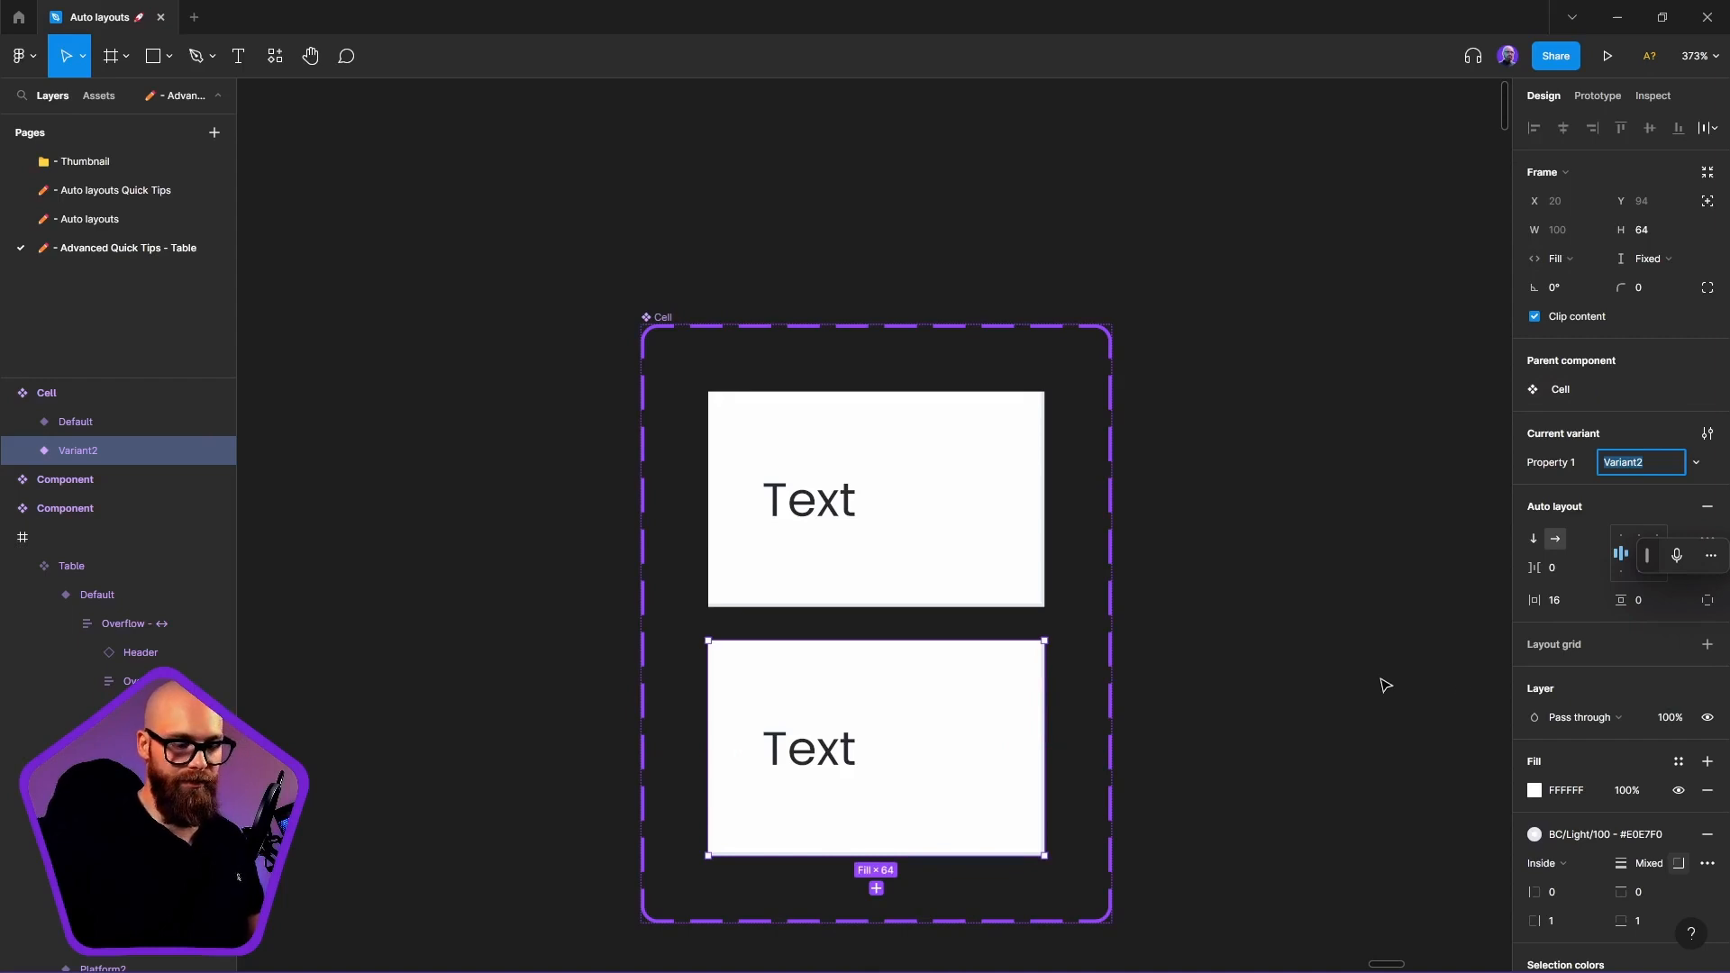
left_click(982, 550)
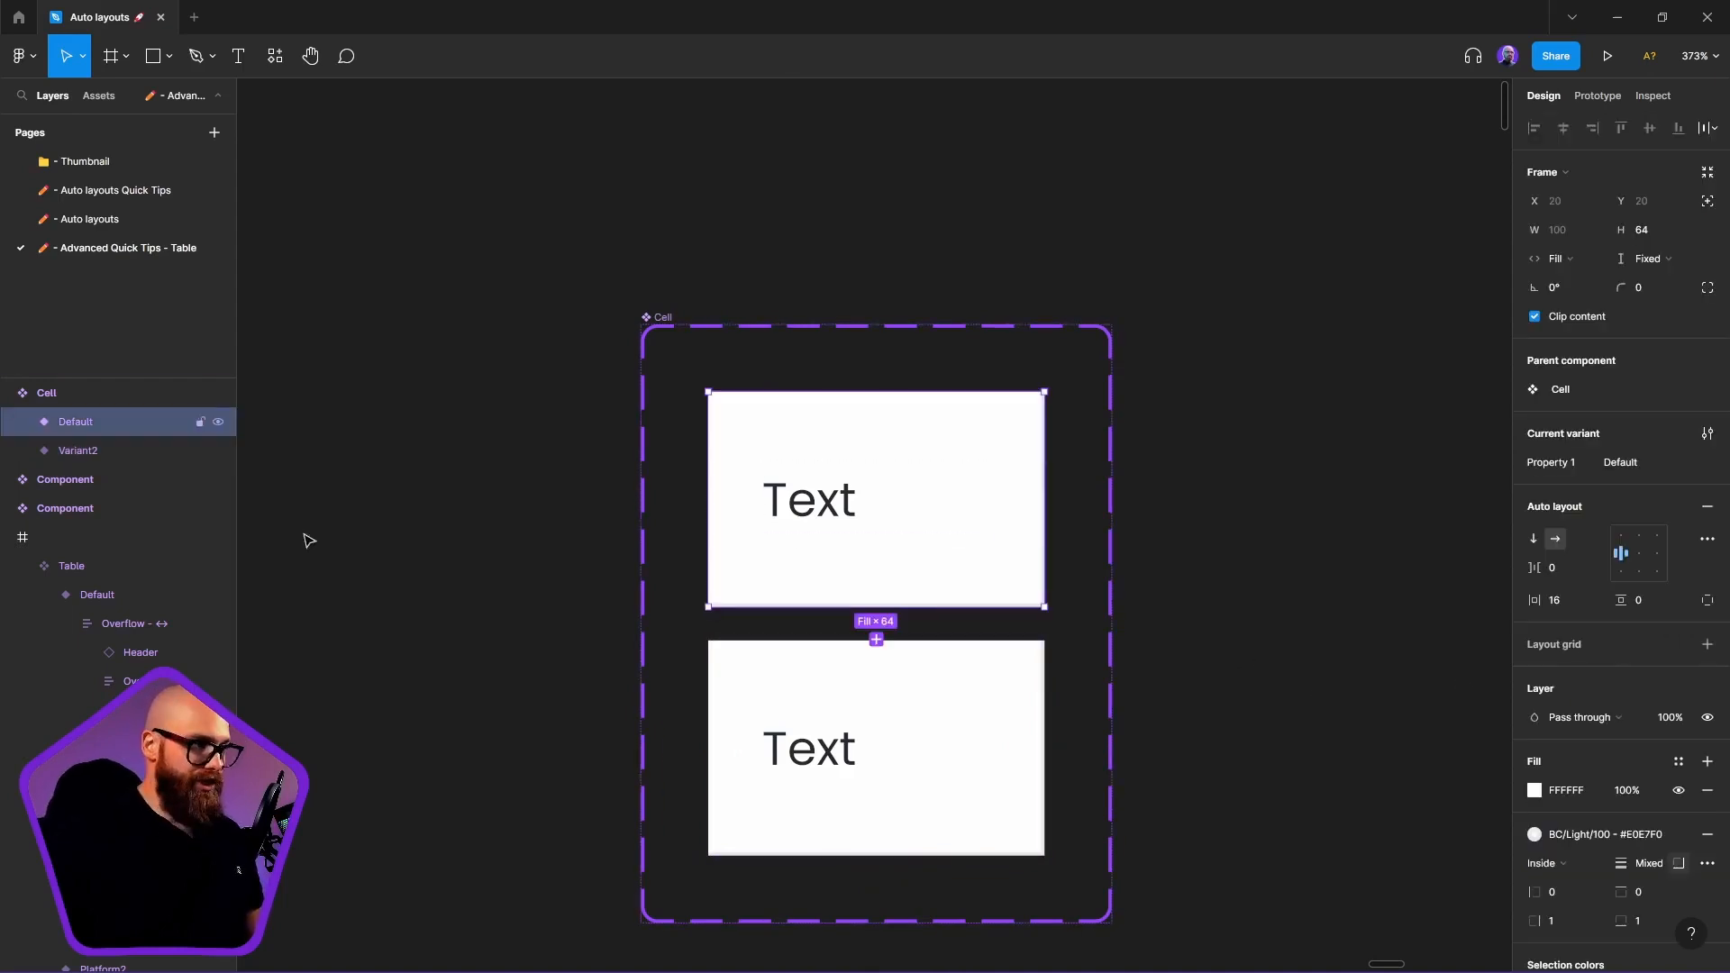
left_click(1623, 459)
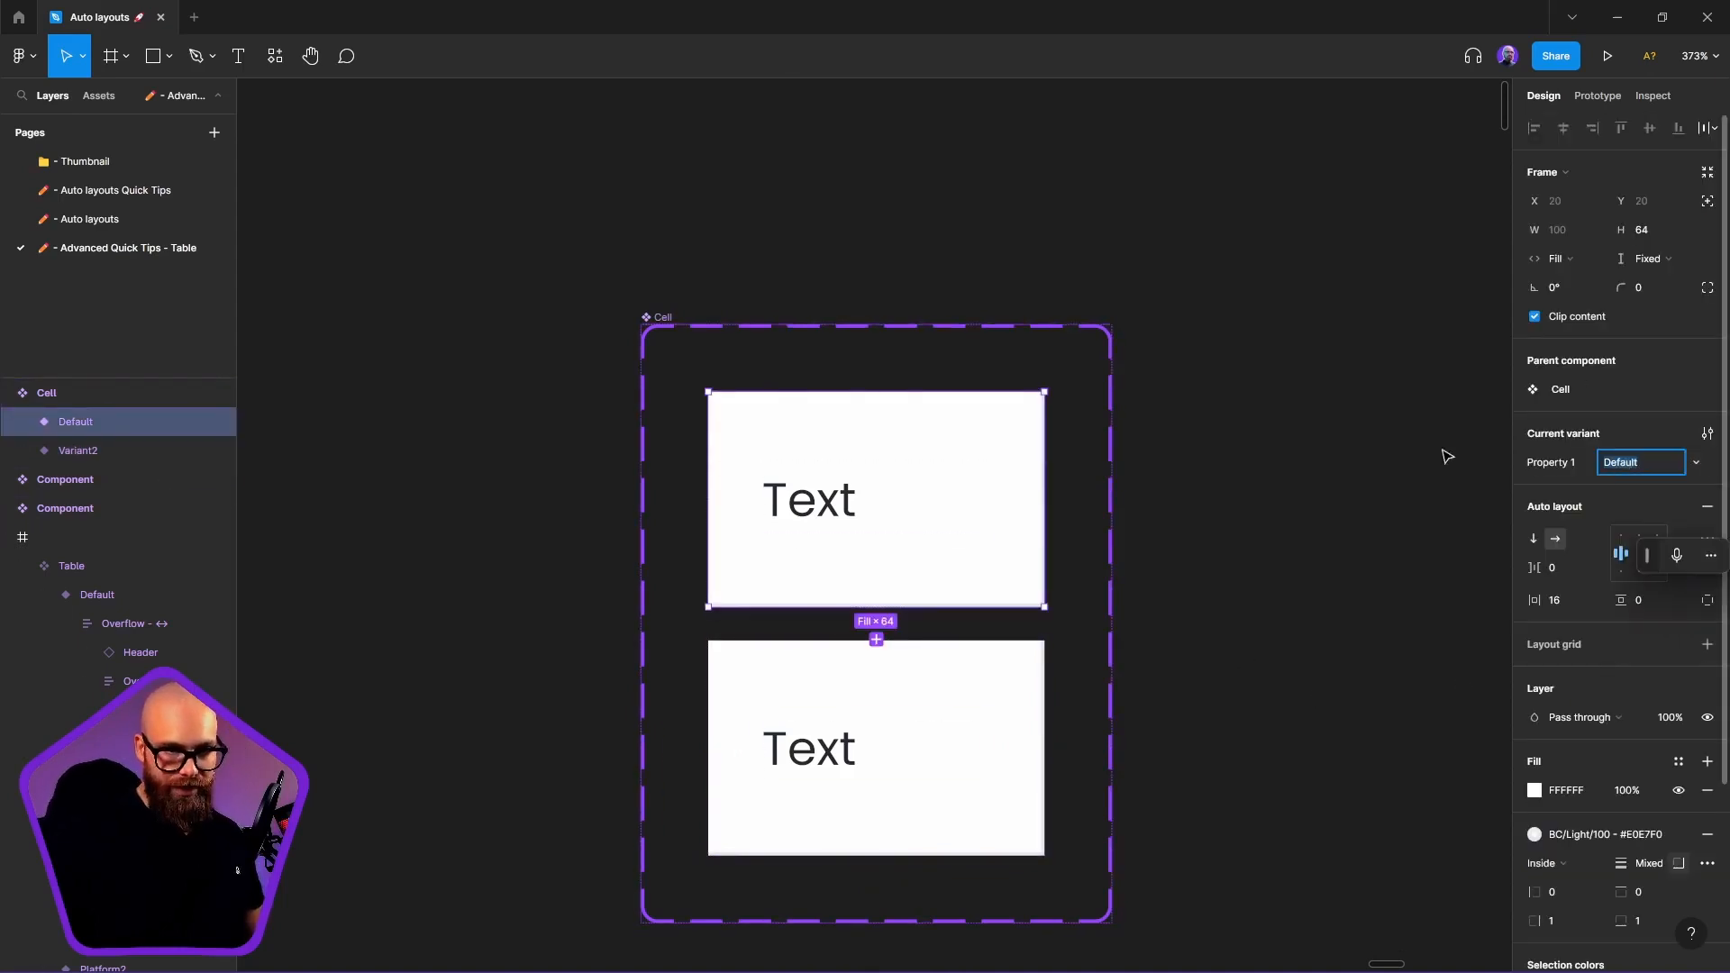
type("Hea")
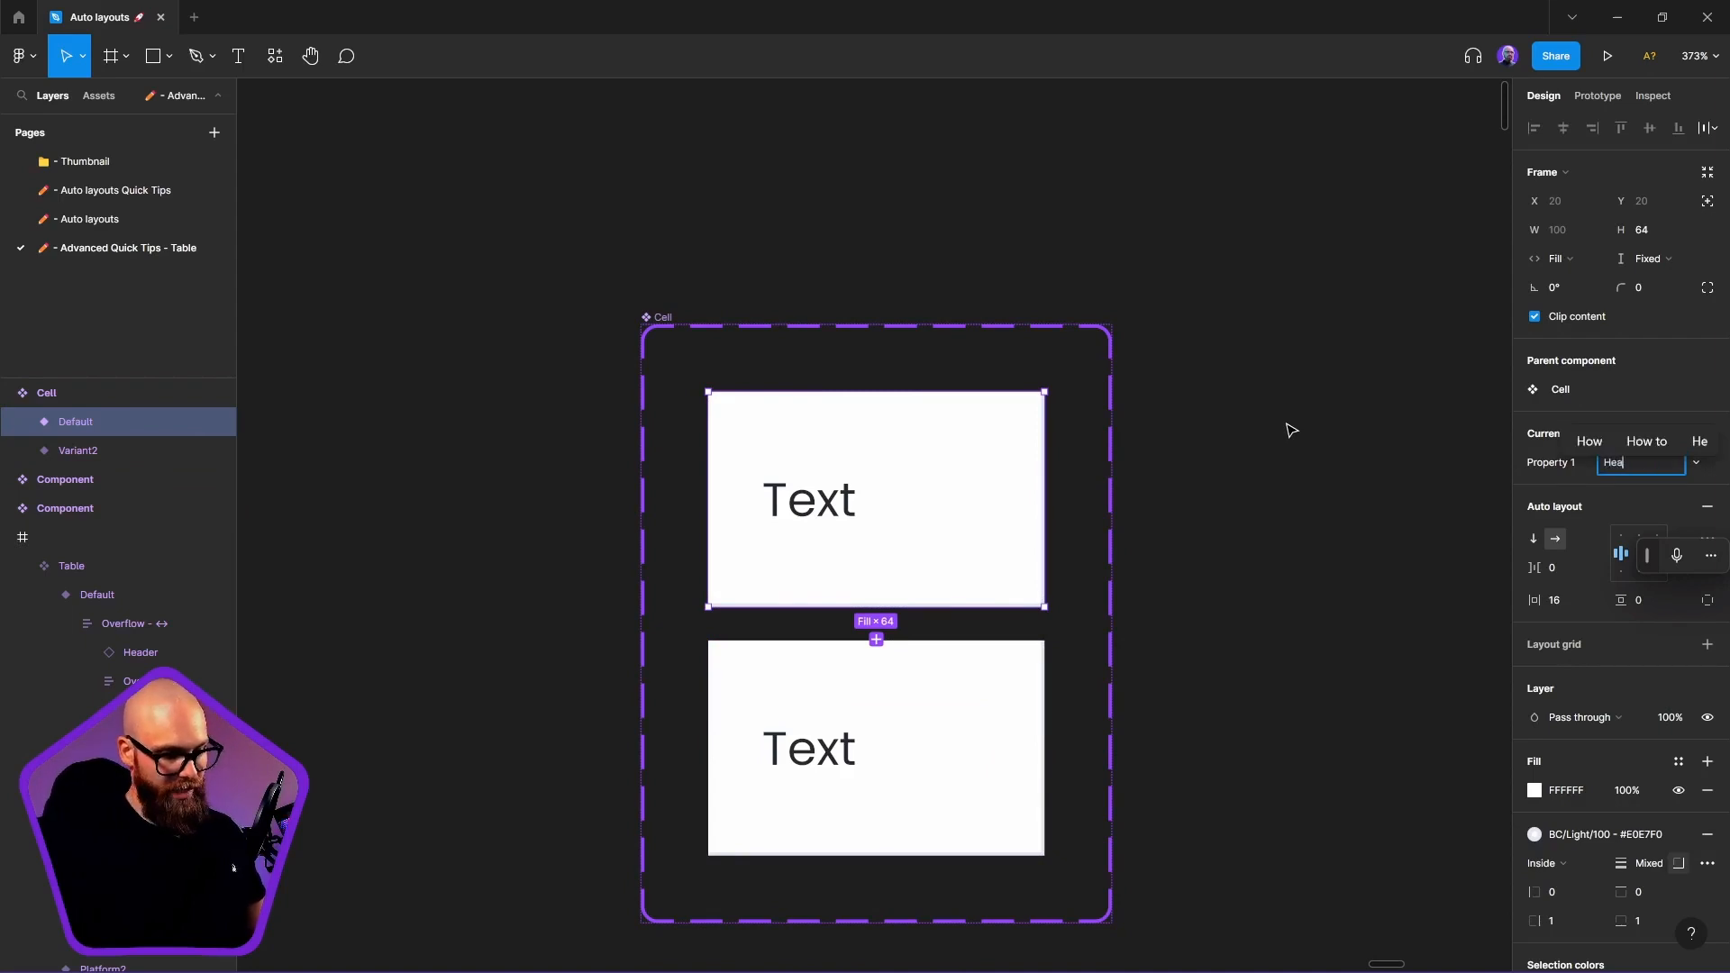
type("der")
key("Return")
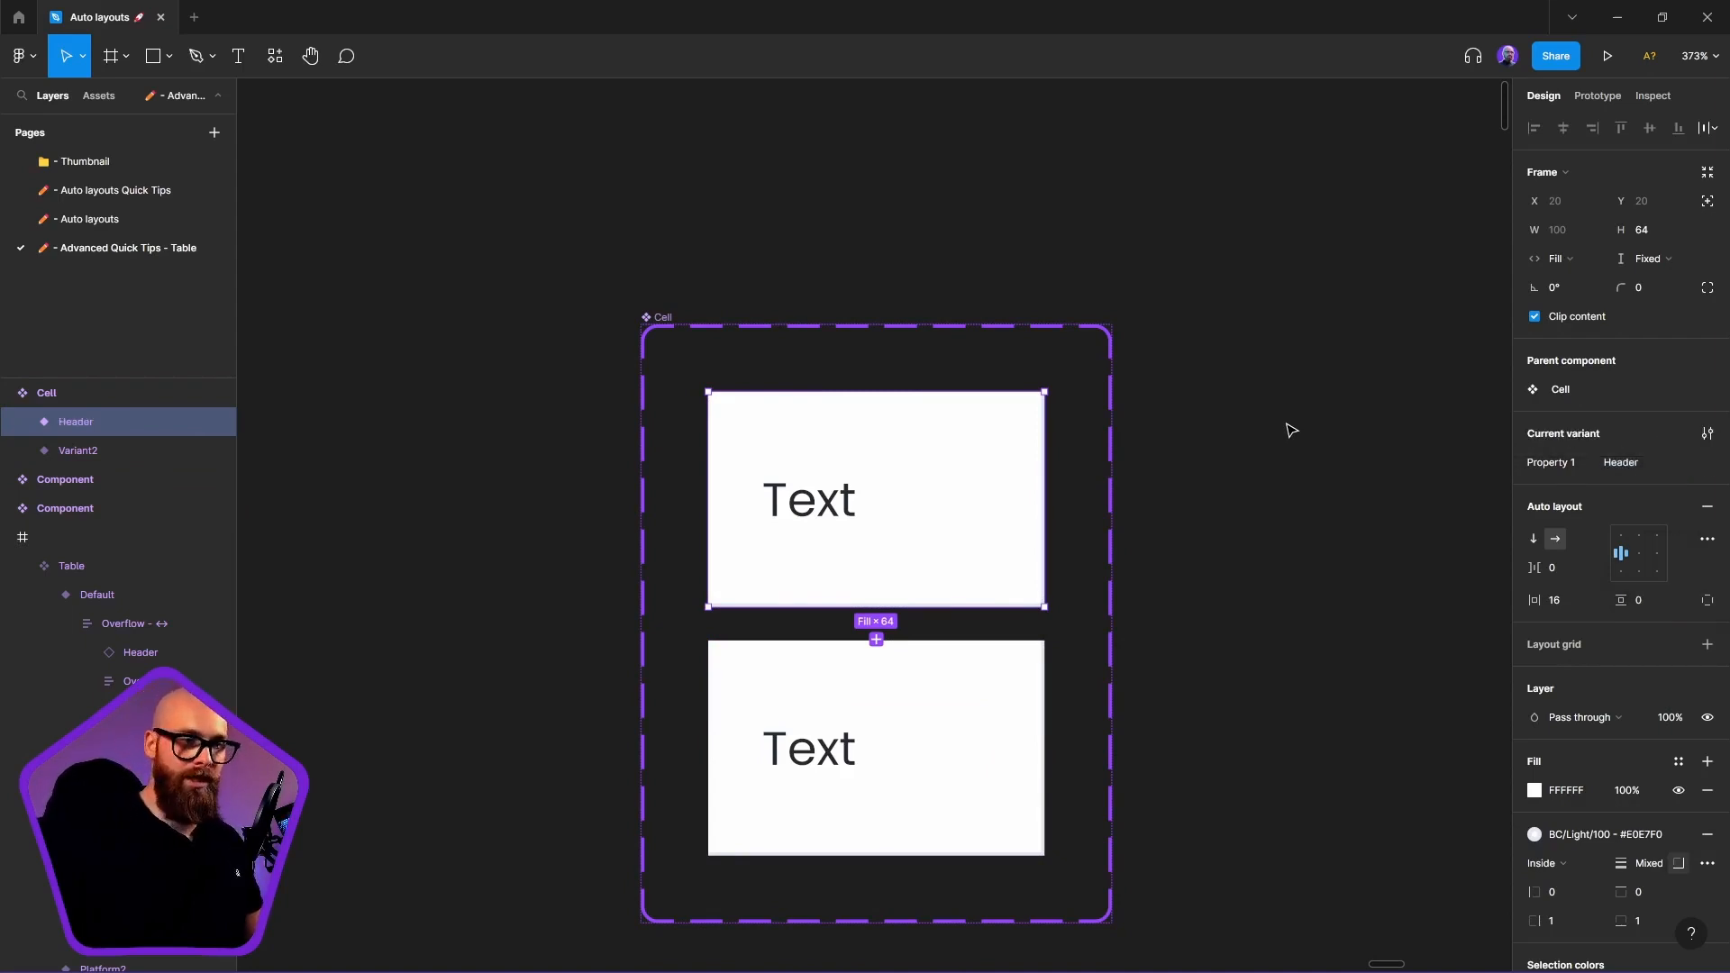
Rename the second Cell variant, directly below Header, as Default
left_click(933, 699)
scroll(945, 737, "down", 3)
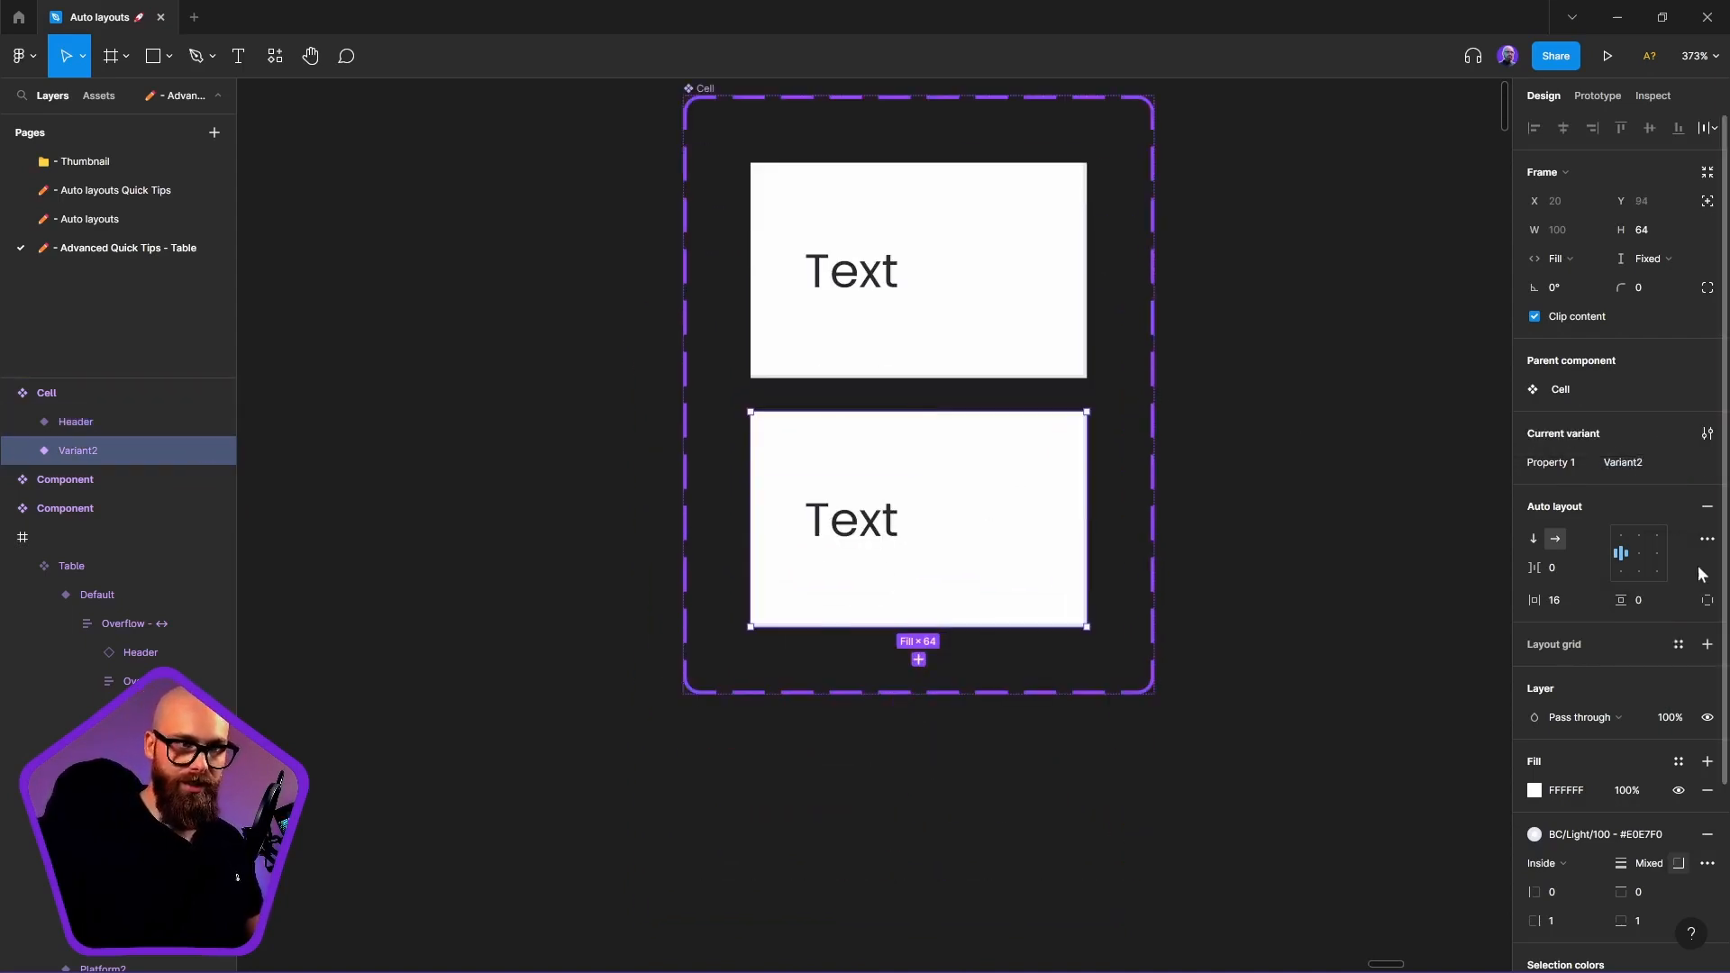
left_click(1651, 463)
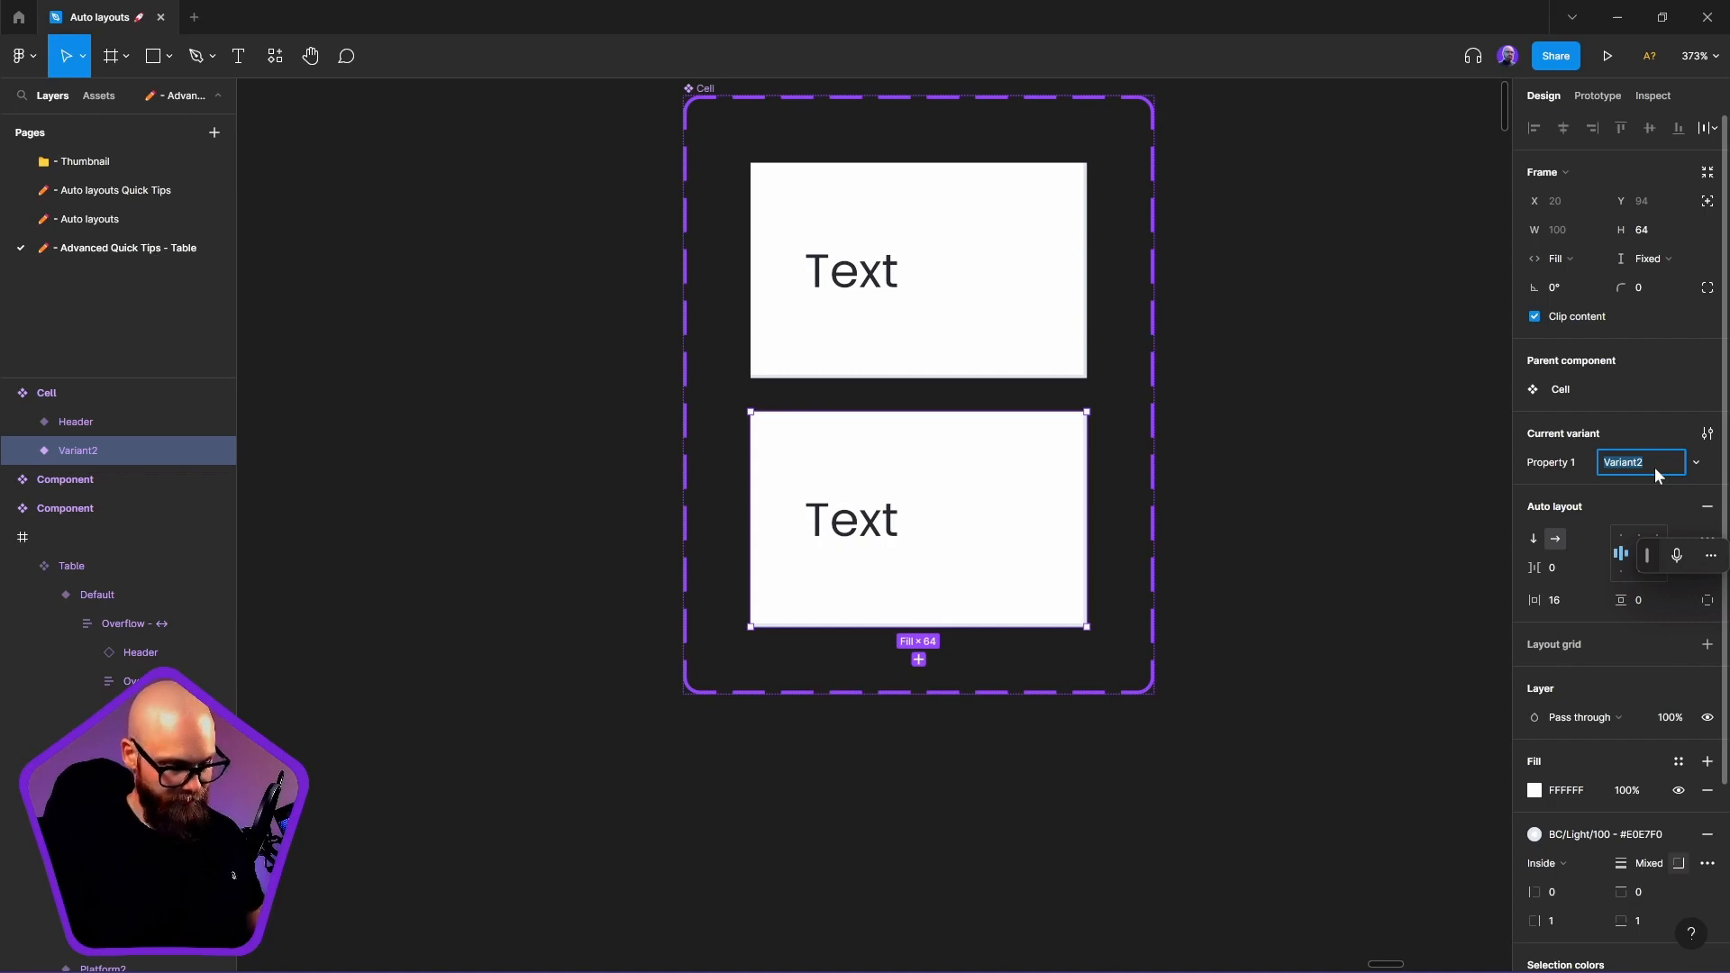
key("super+h")
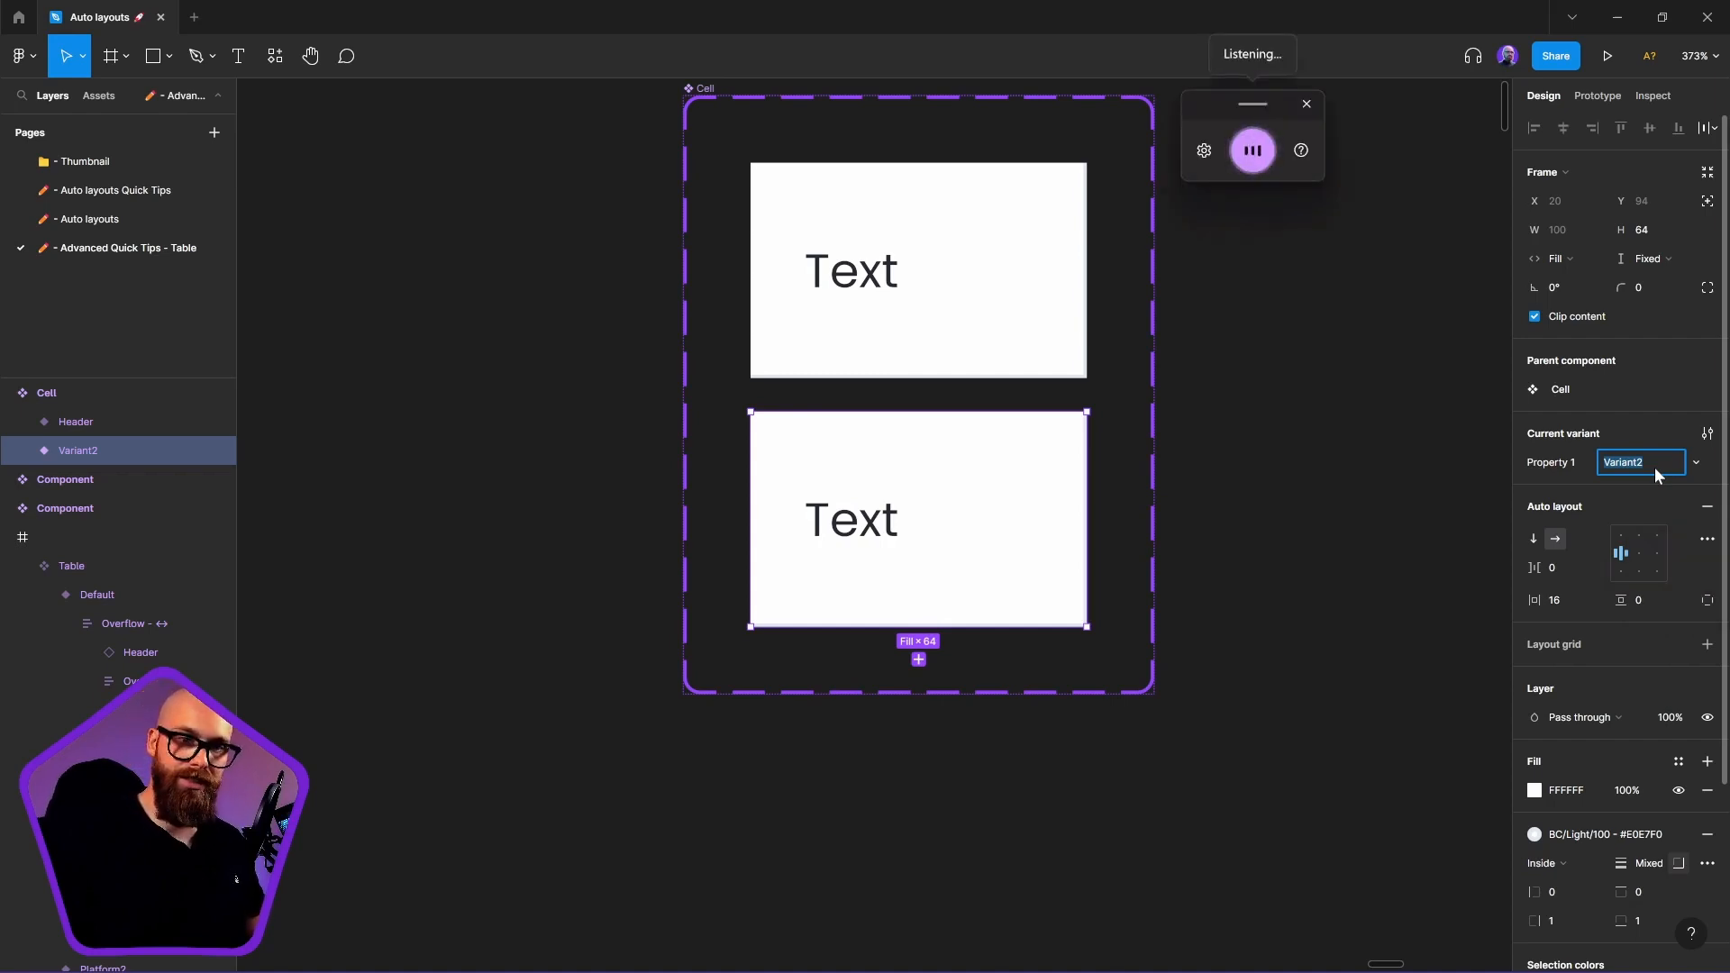
type("Default")
key("Return")
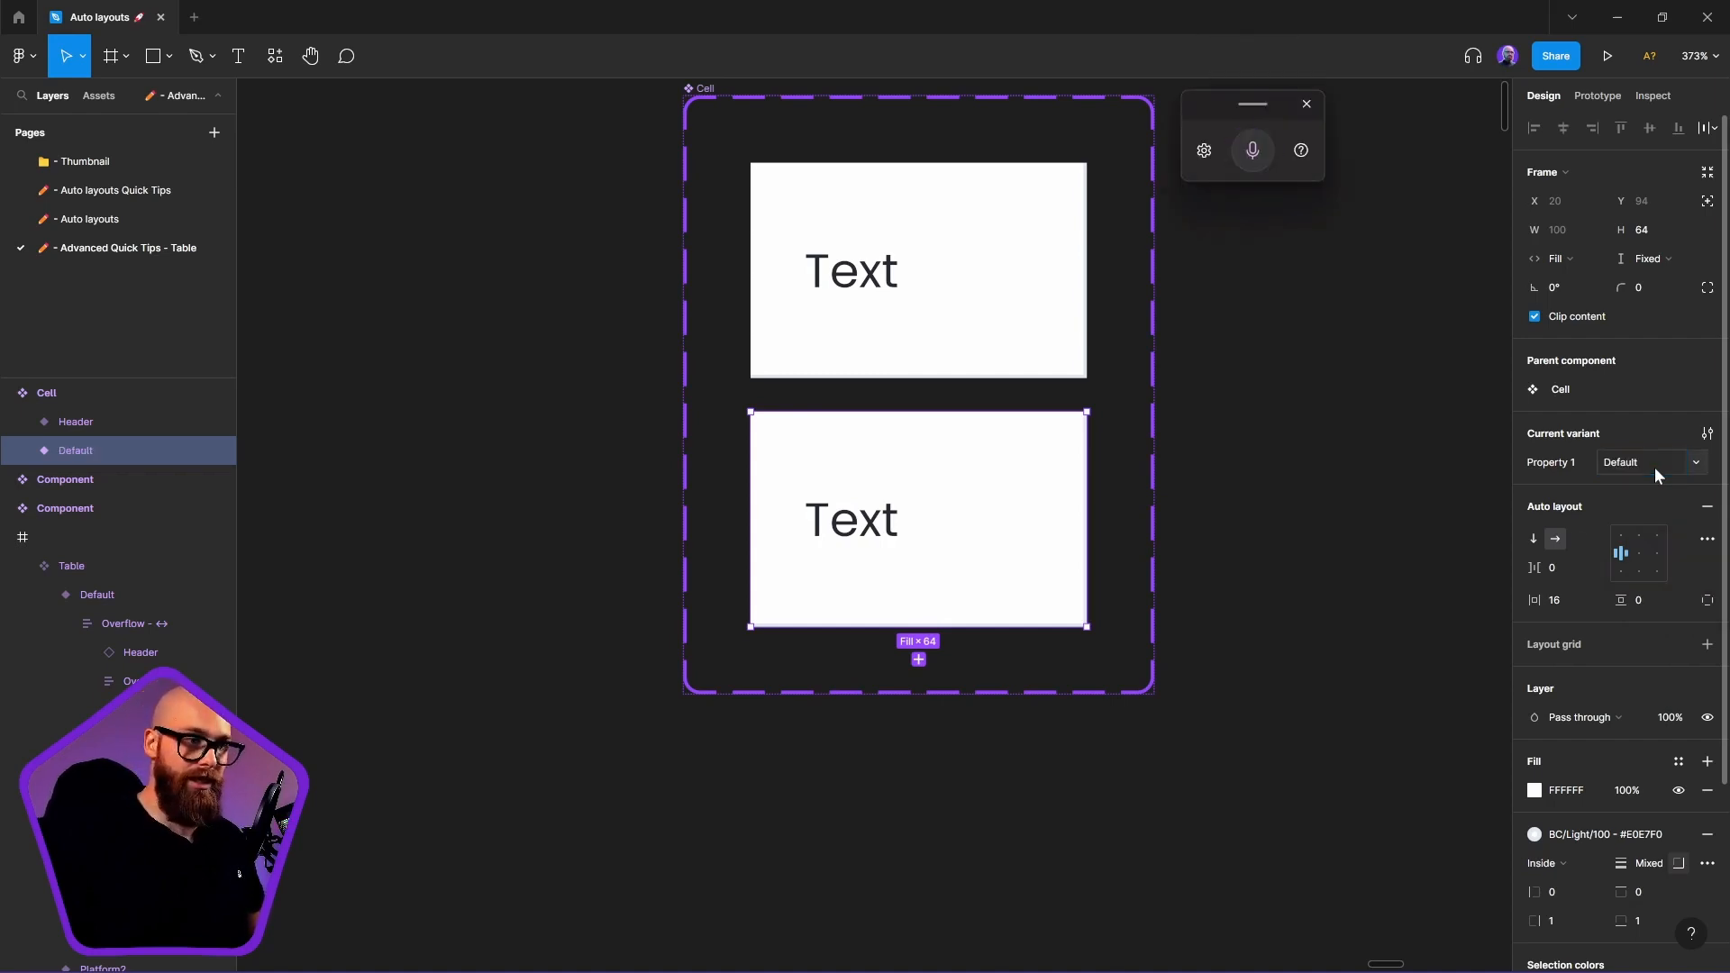
Add a variant named Footer at the end of the Cell set and one named Slot directly after Default
left_click(918, 658)
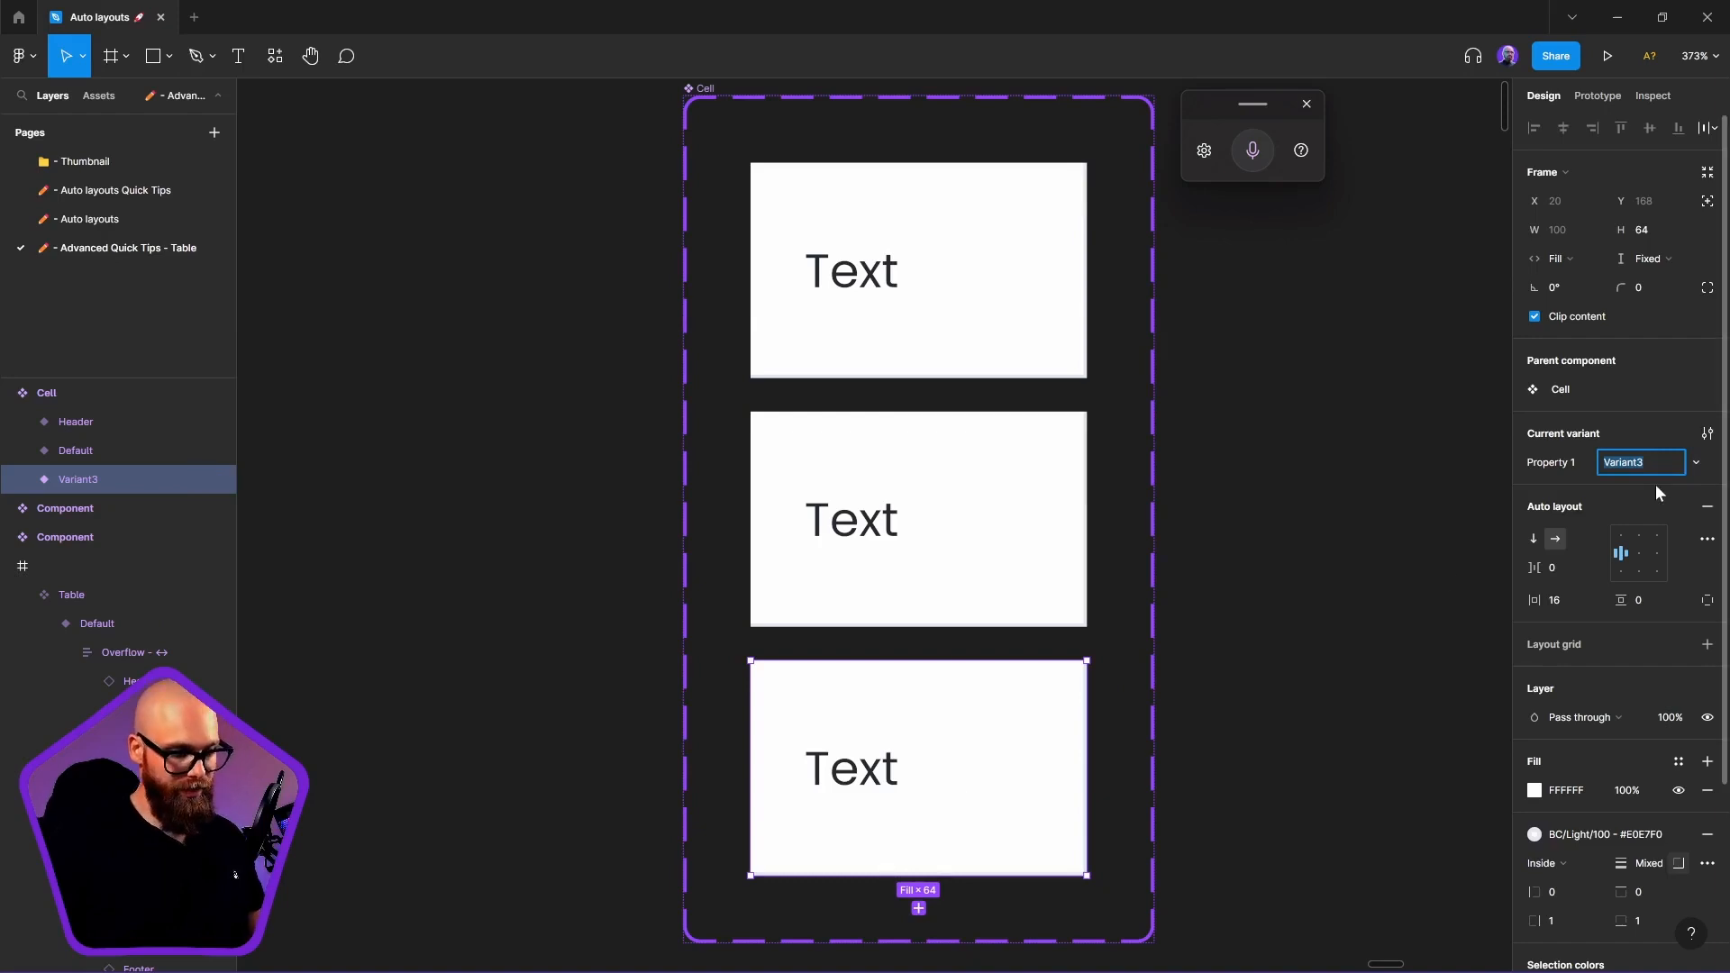
type("Footer")
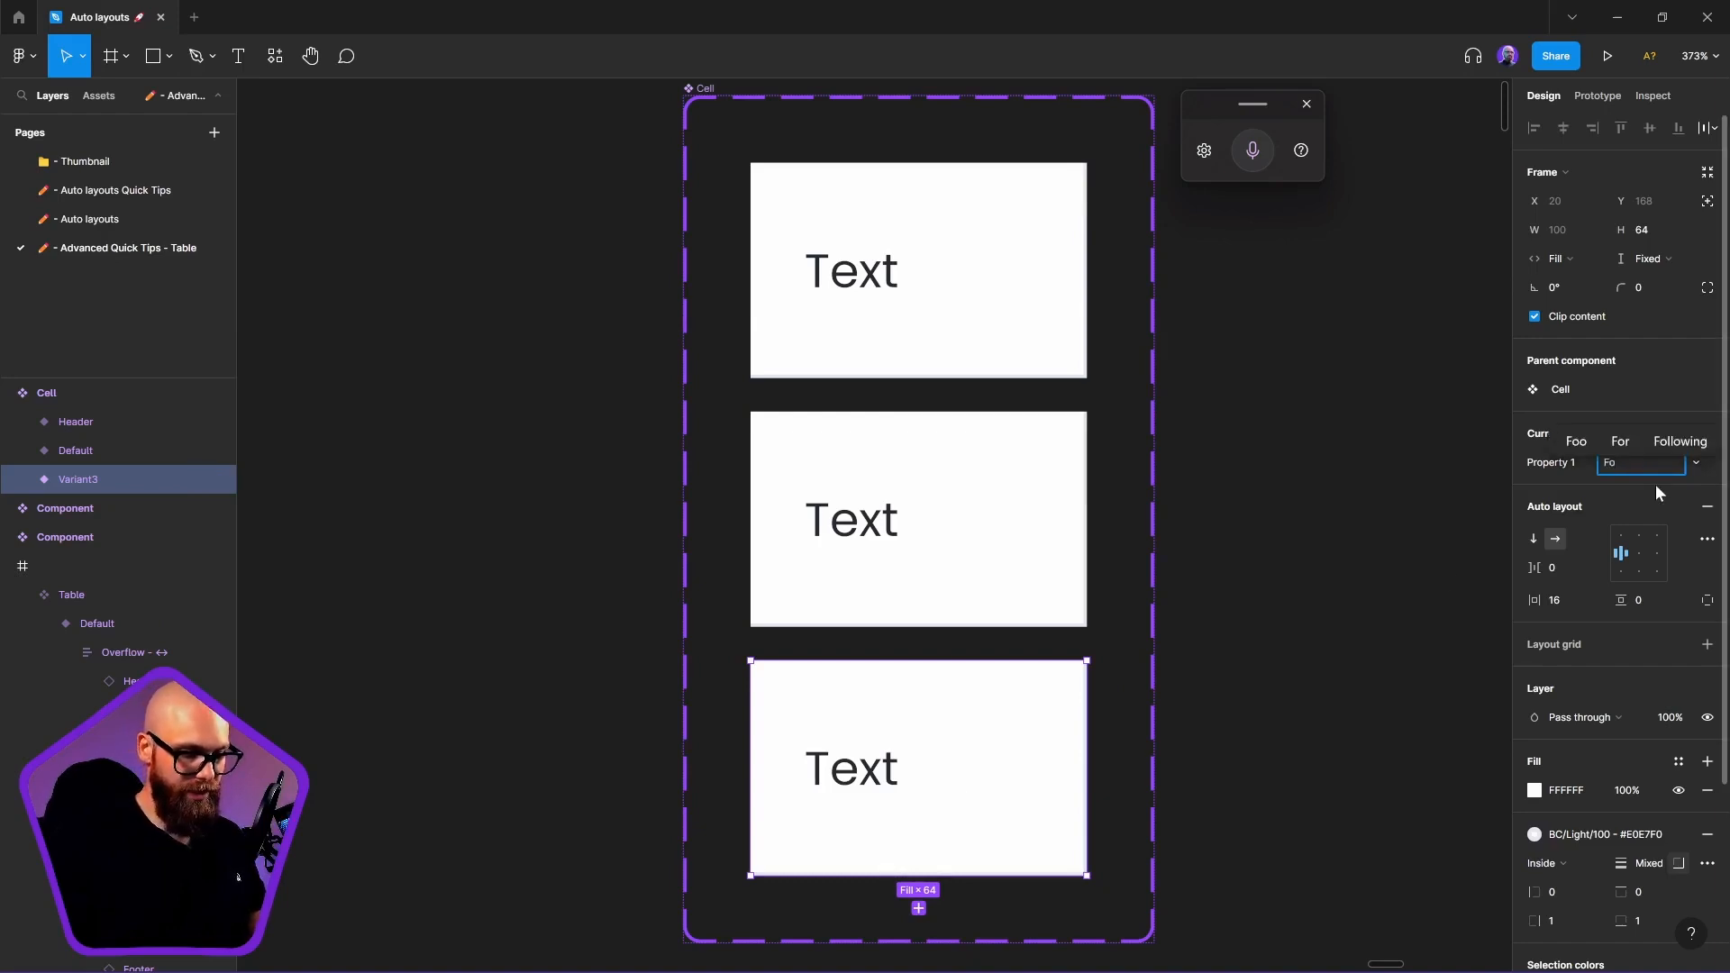
left_click(110, 451)
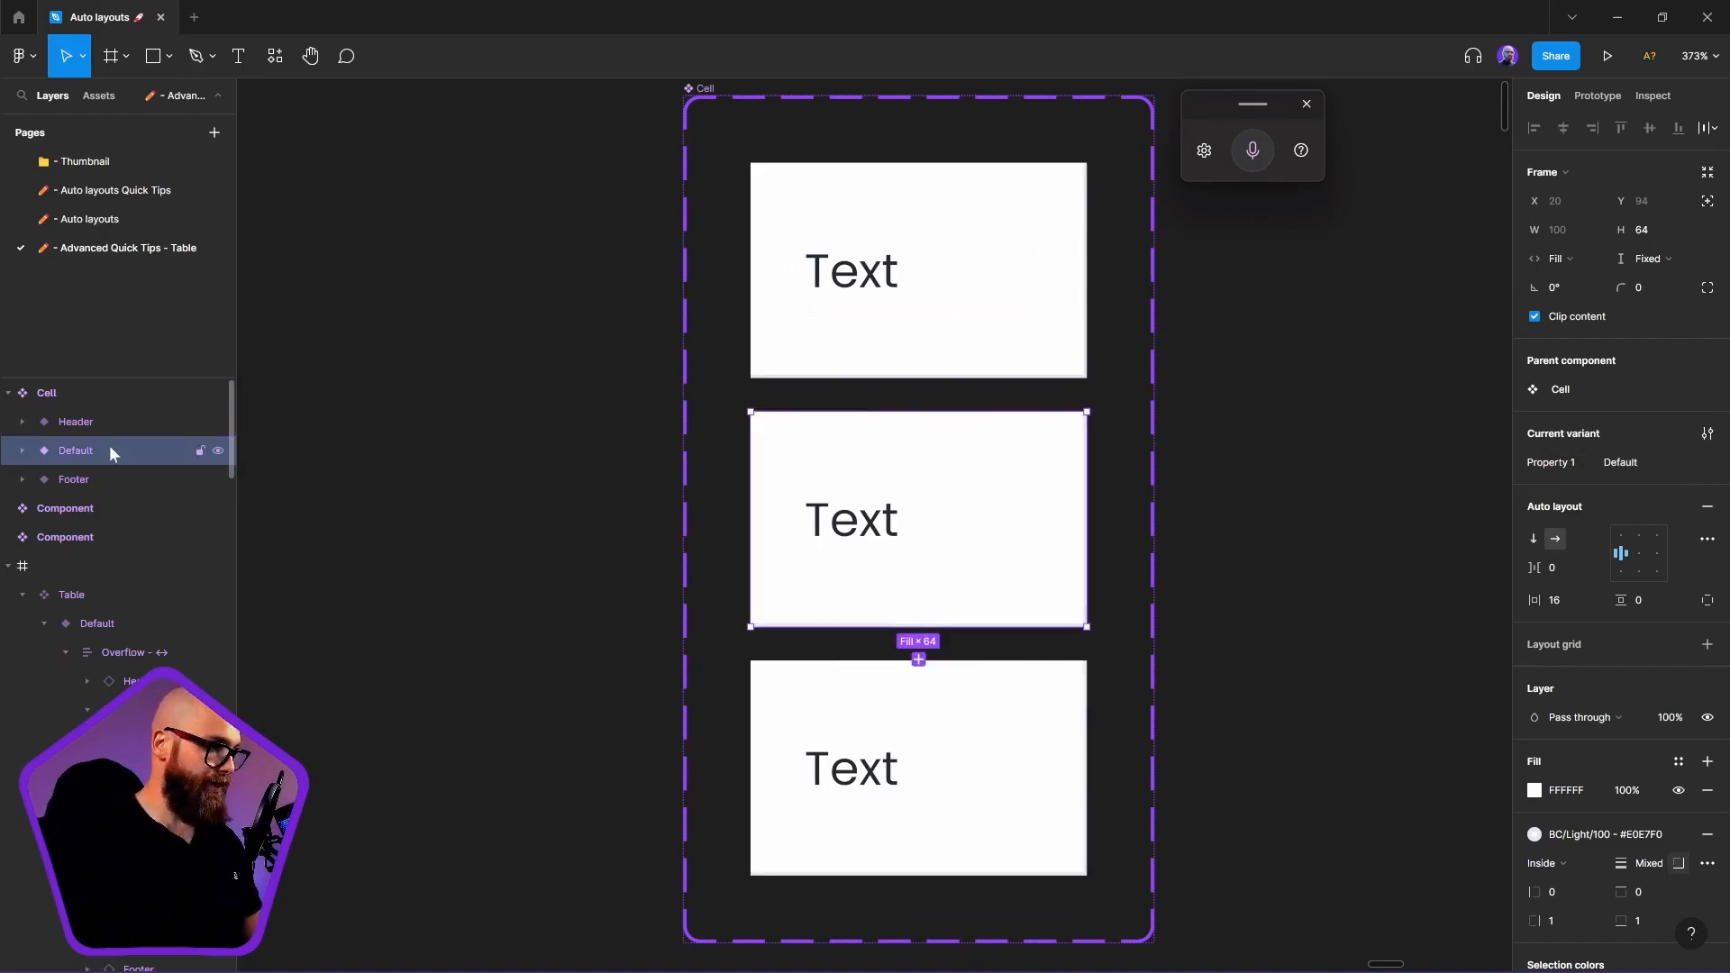
left_click(919, 659)
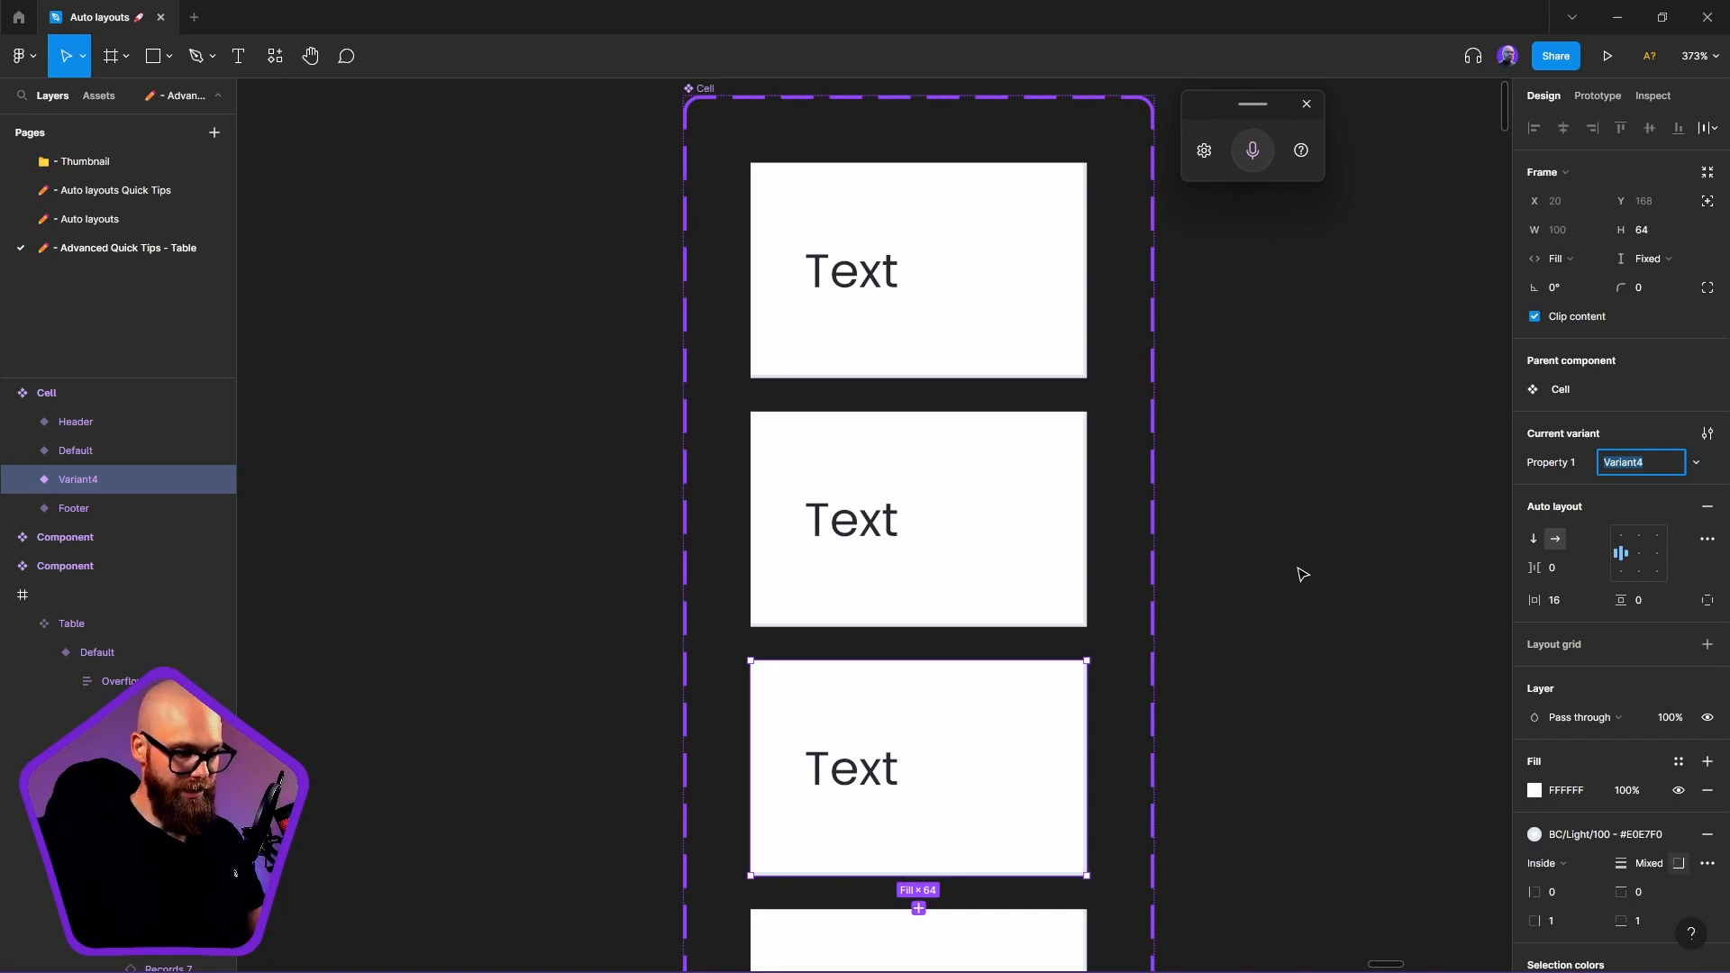
type("Slot")
key("Return")
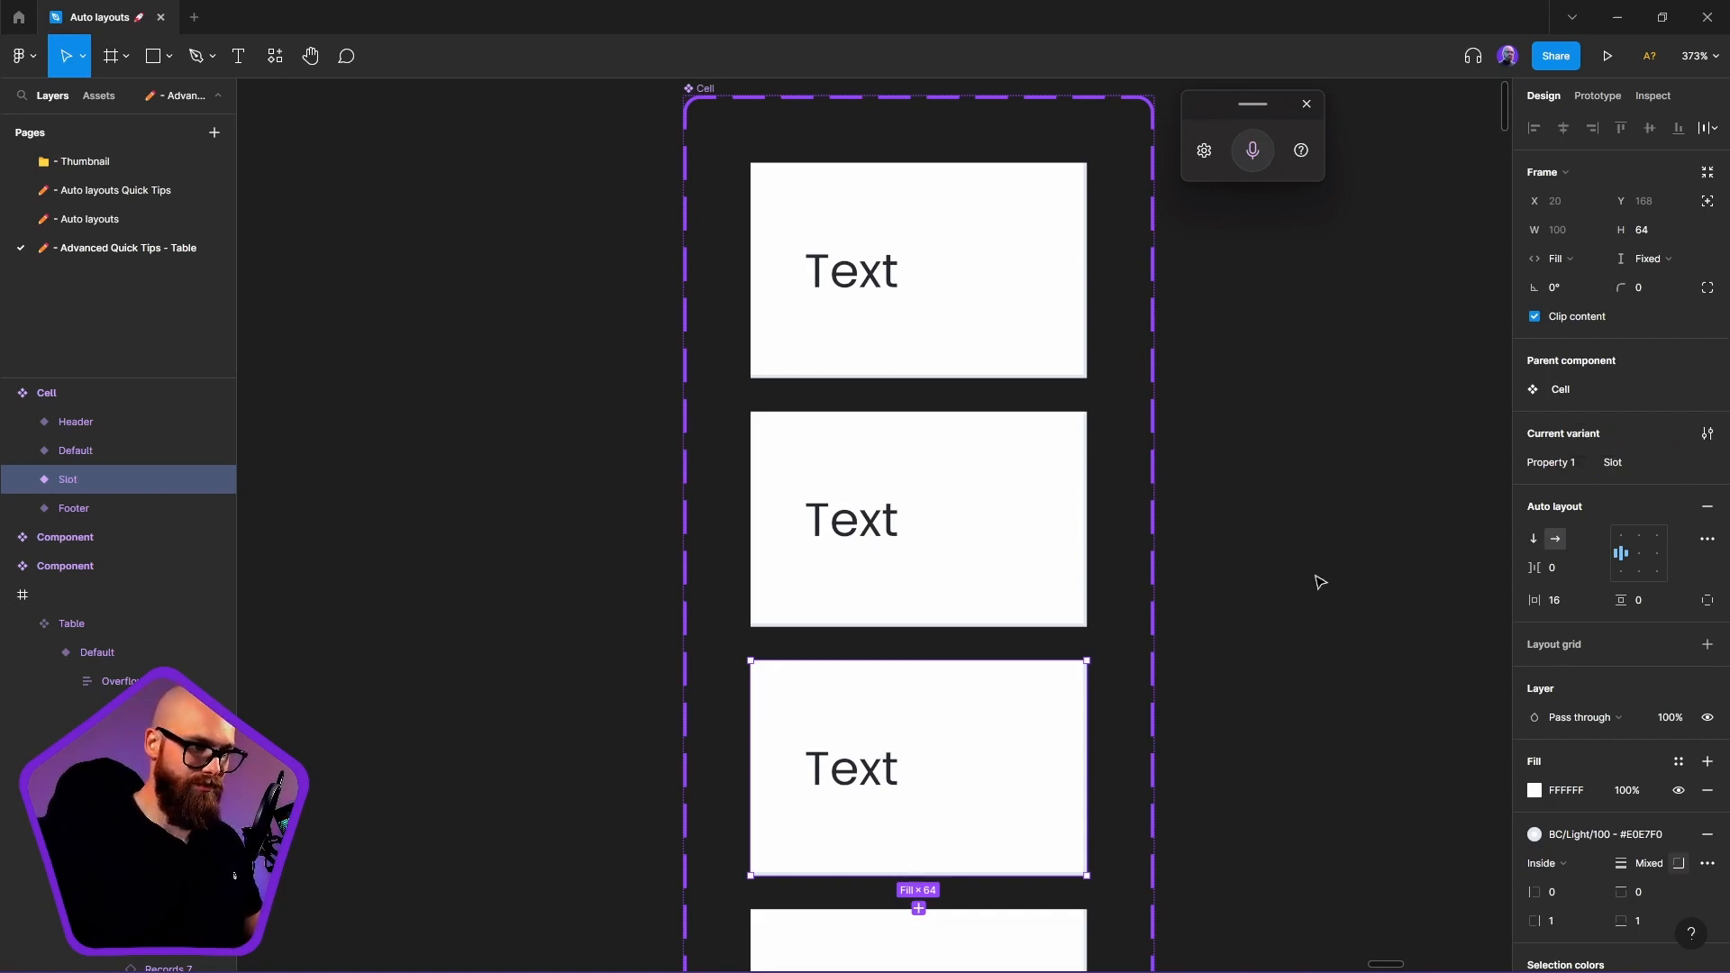
Move the Cell component set up on the canvas to about X 15939, Y -1470, well clear of the frame below
left_click(1309, 529)
scroll(1054, 626, "down", 5)
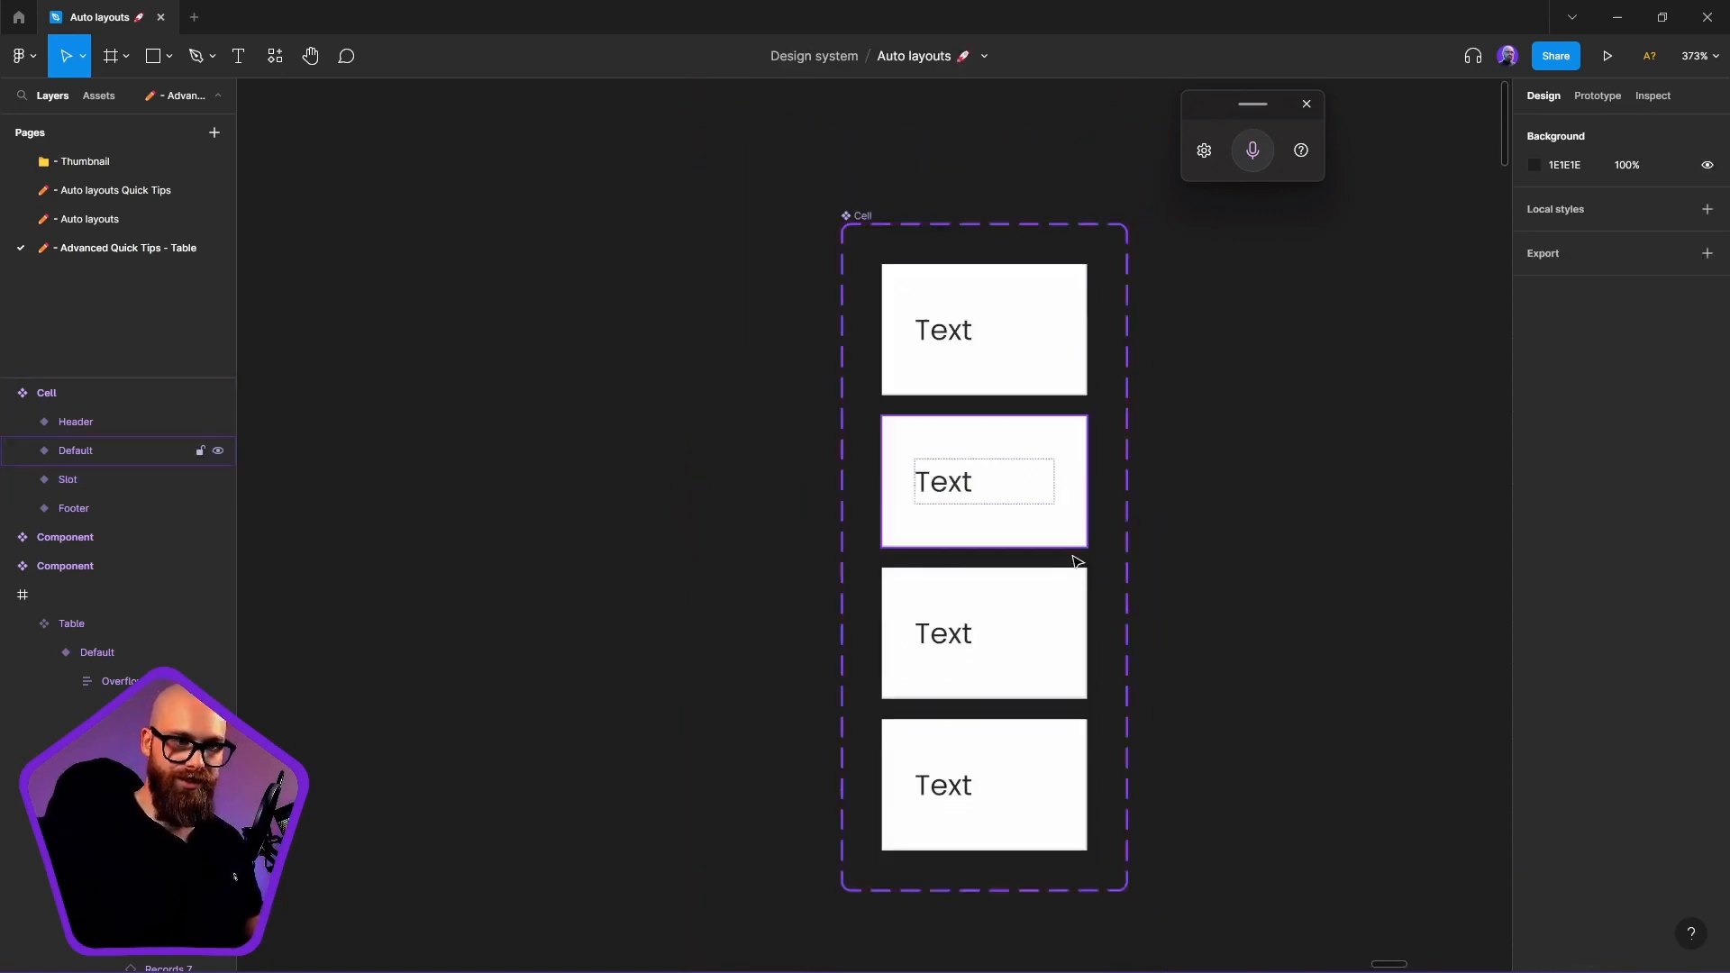
left_click(877, 236)
scroll(1085, 675, "down", 5)
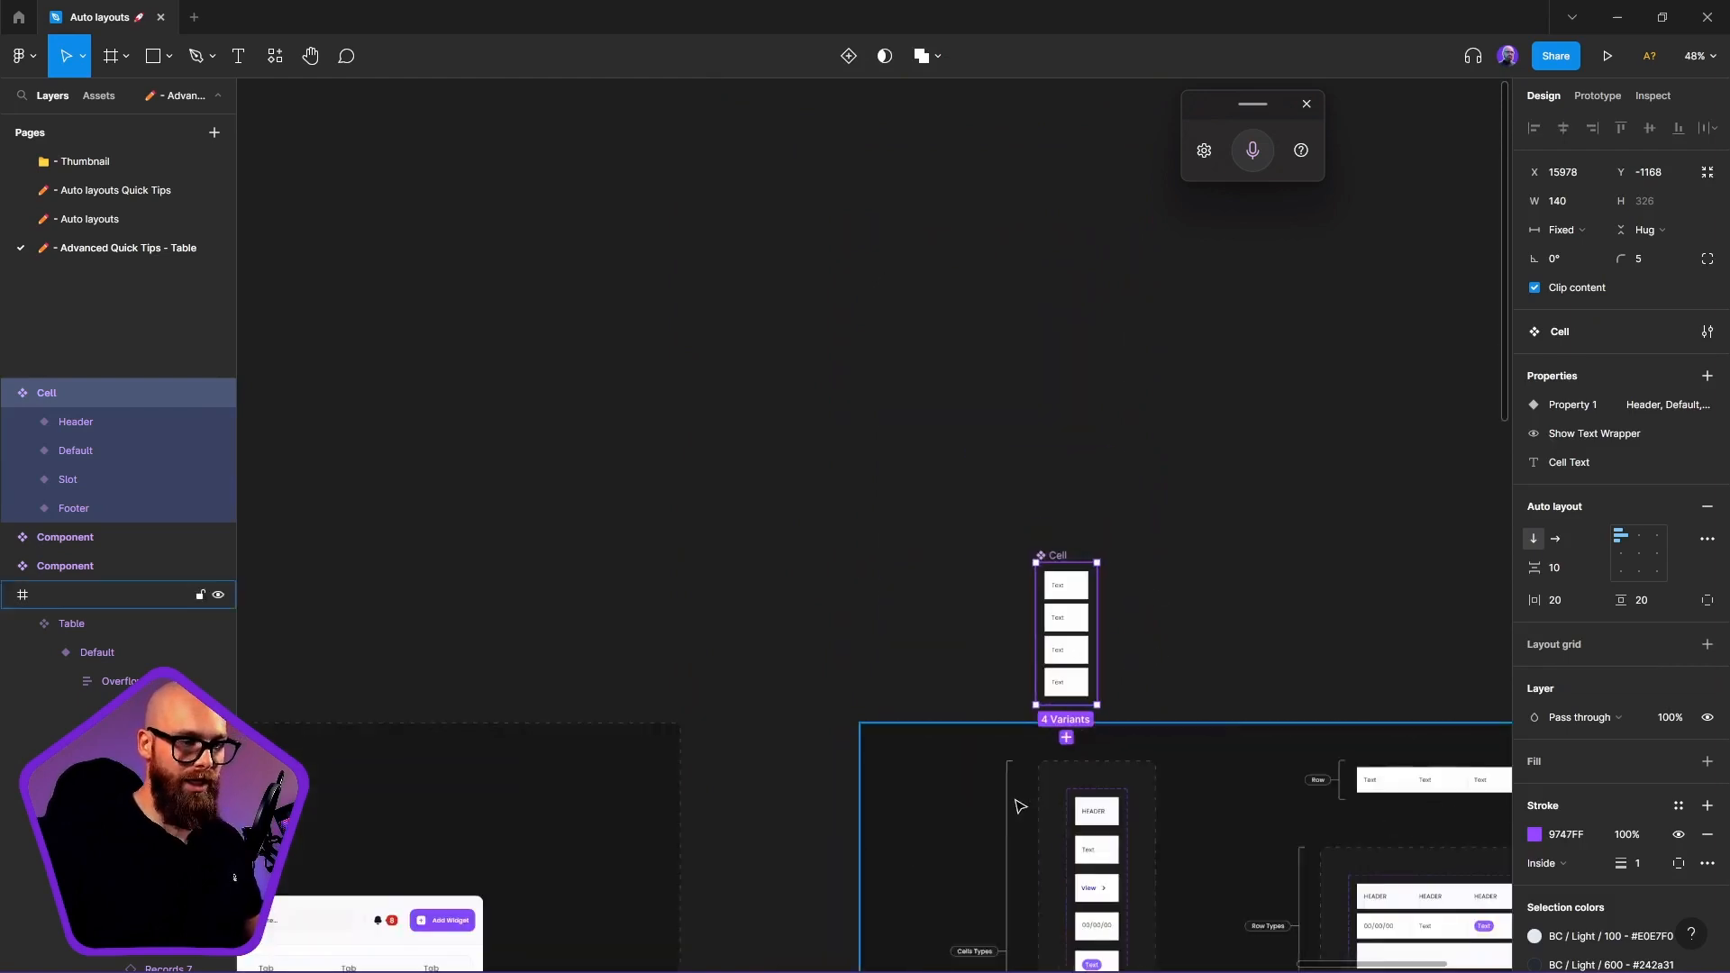
scroll(1083, 489, "down", 3)
scroll(1027, 365, "up", 5)
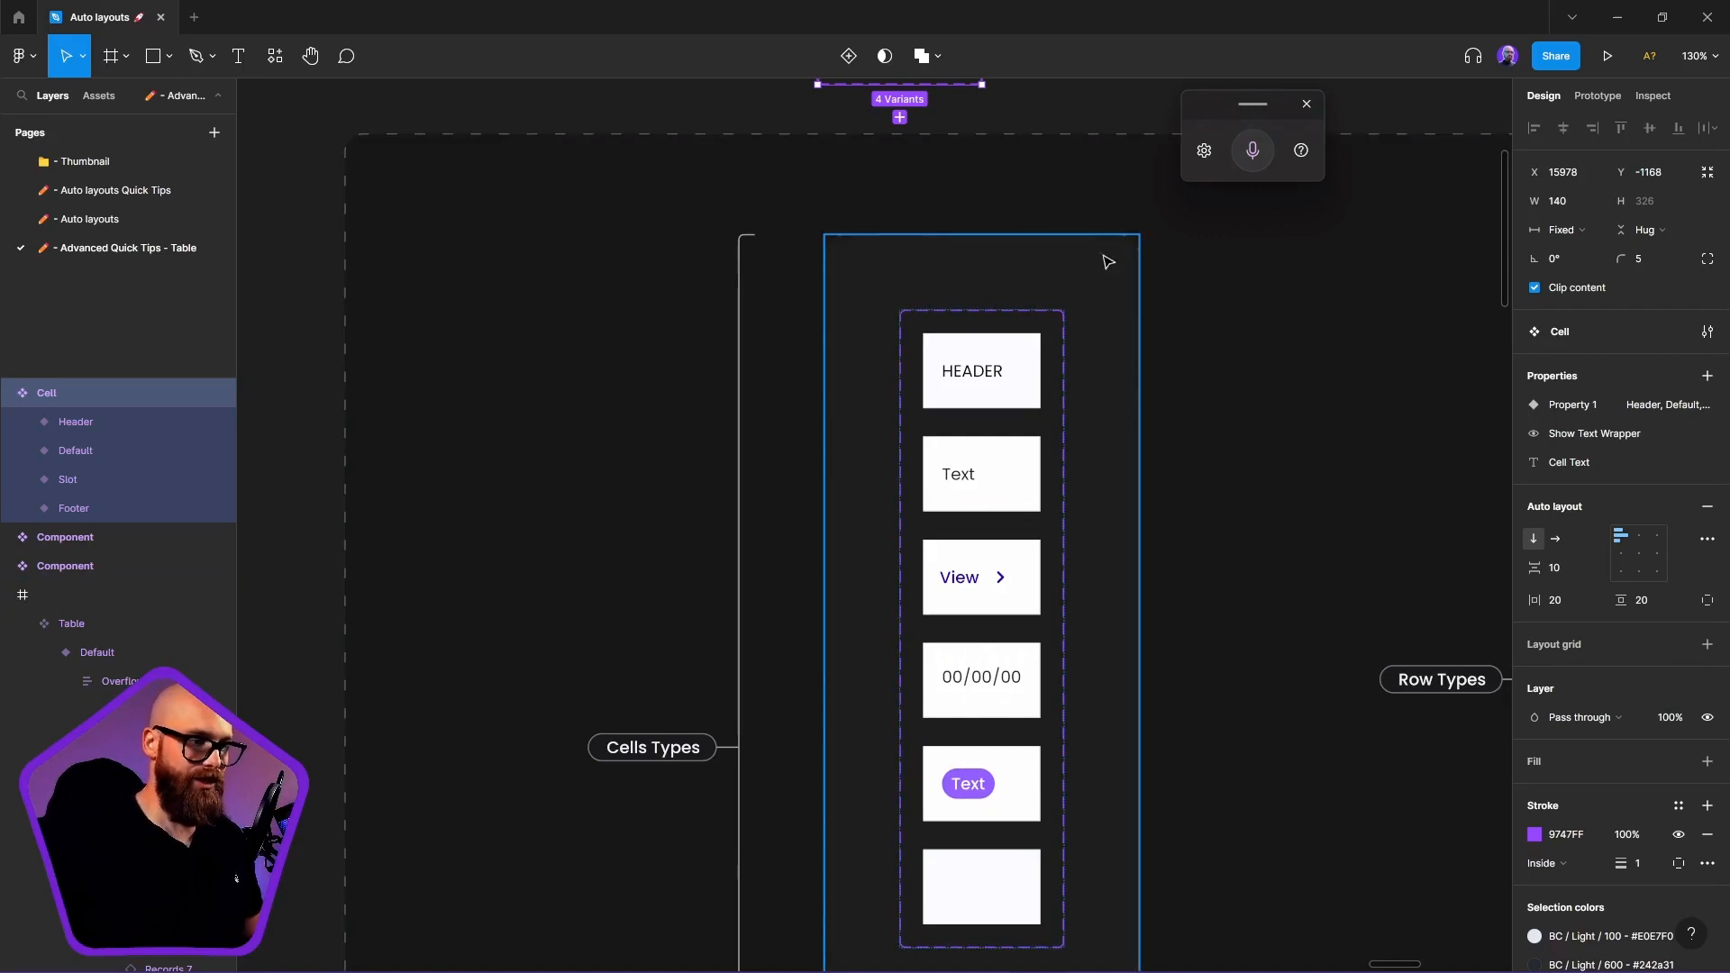
key("shift+2")
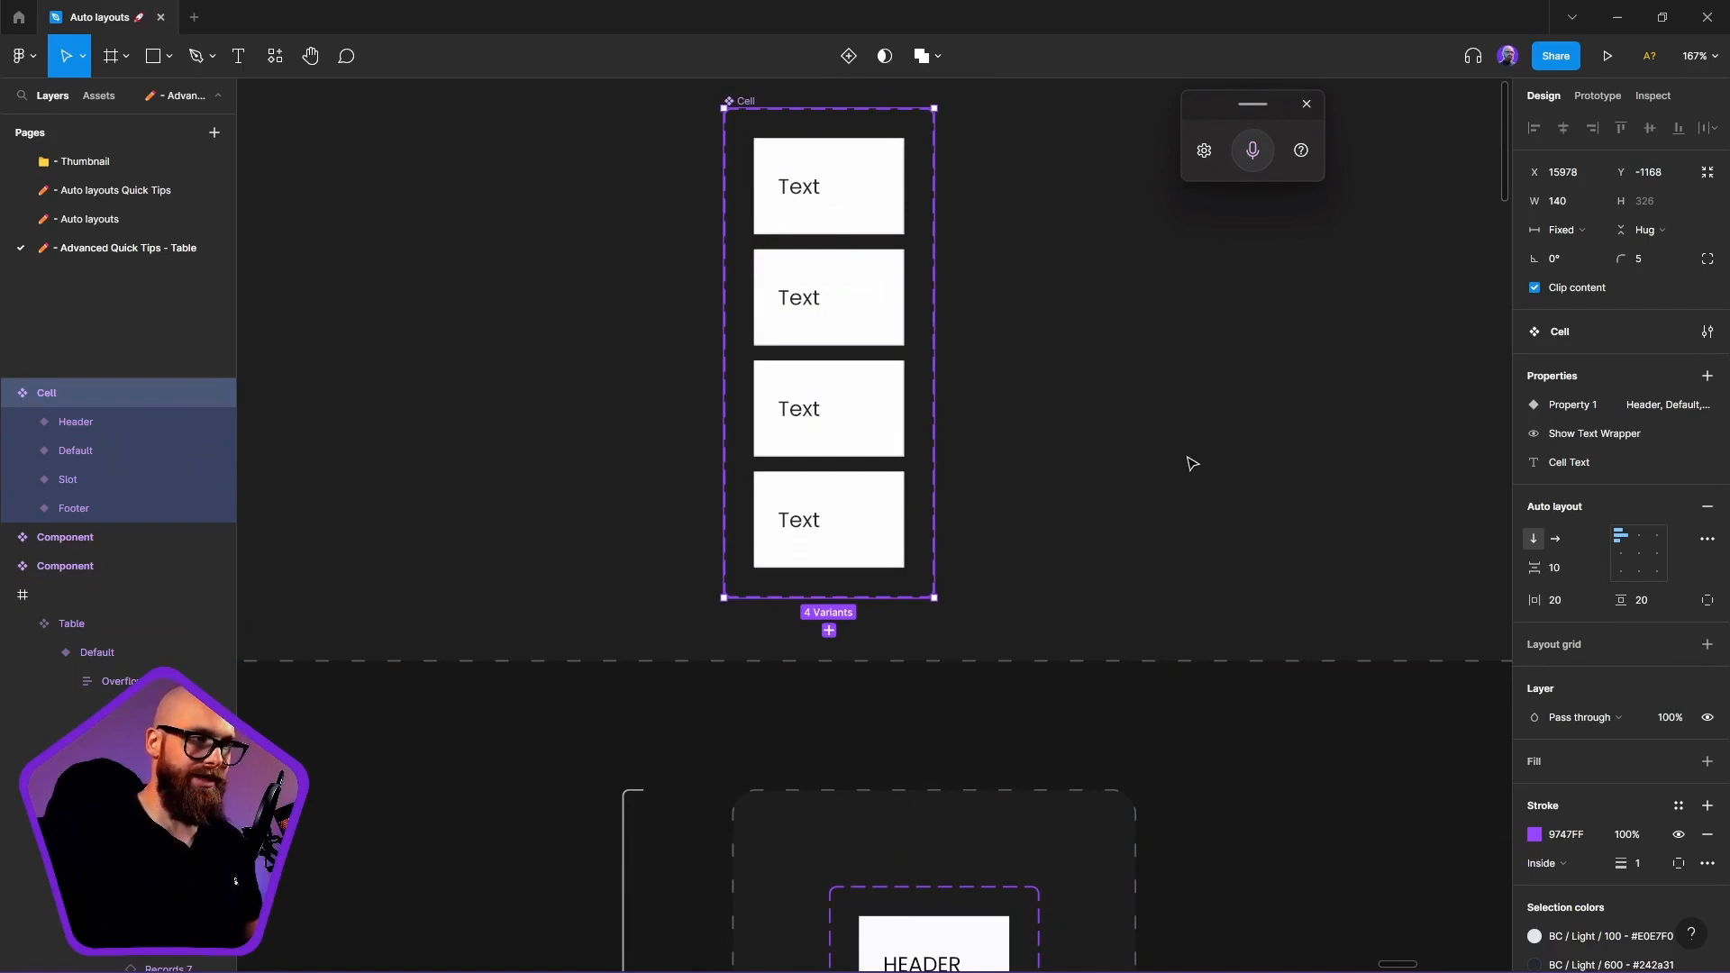
left_click_drag(1186, 459, 1197, 742)
scroll(1196, 743, "down", 5)
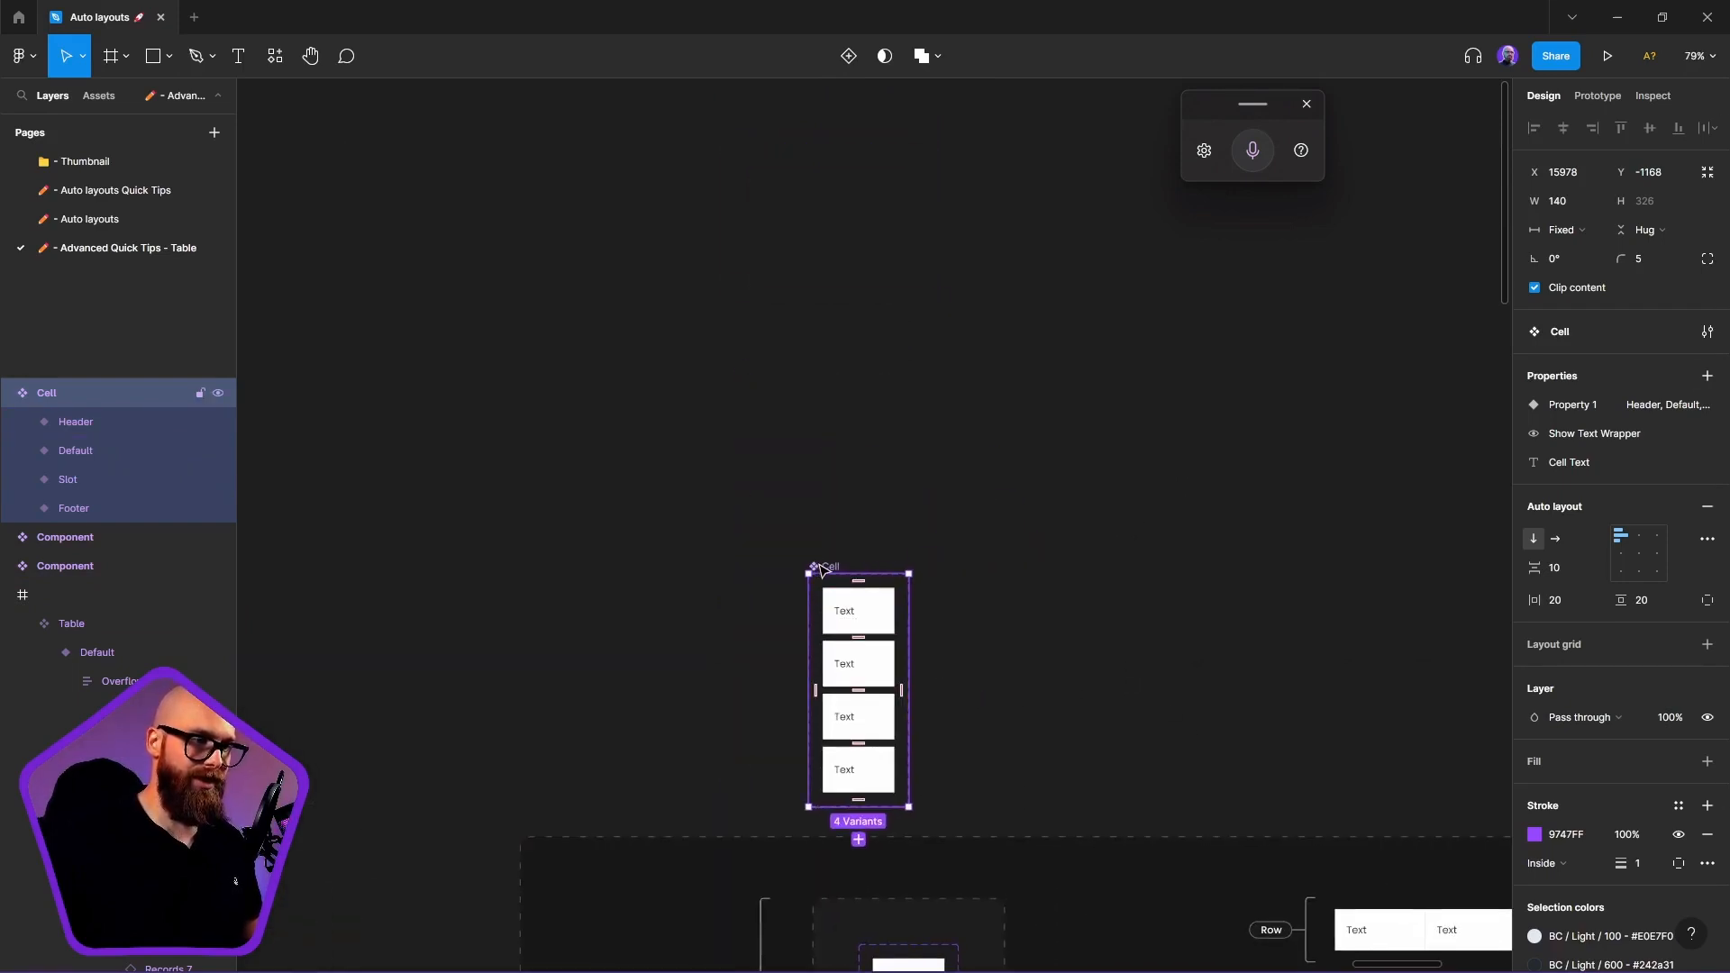
scroll(796, 361, "down", 3)
left_click_drag(796, 361, 780, 371)
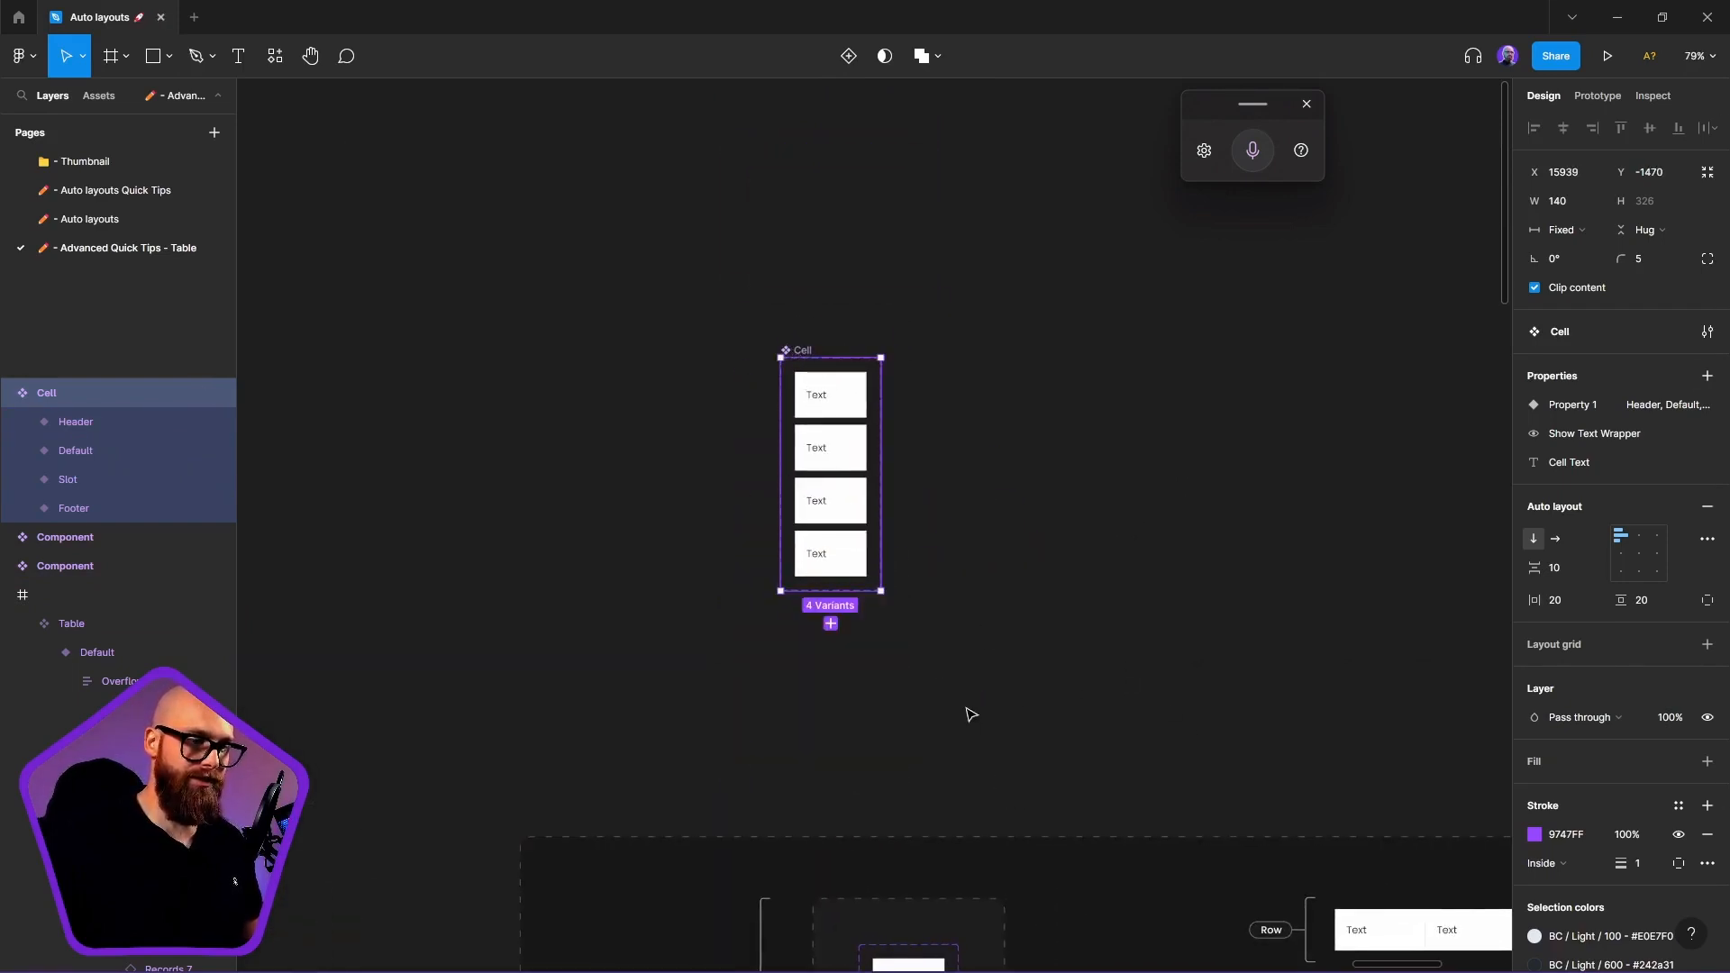
Detach the Cell Text property from the text layer in the Header variant
scroll(931, 587, "up", 6)
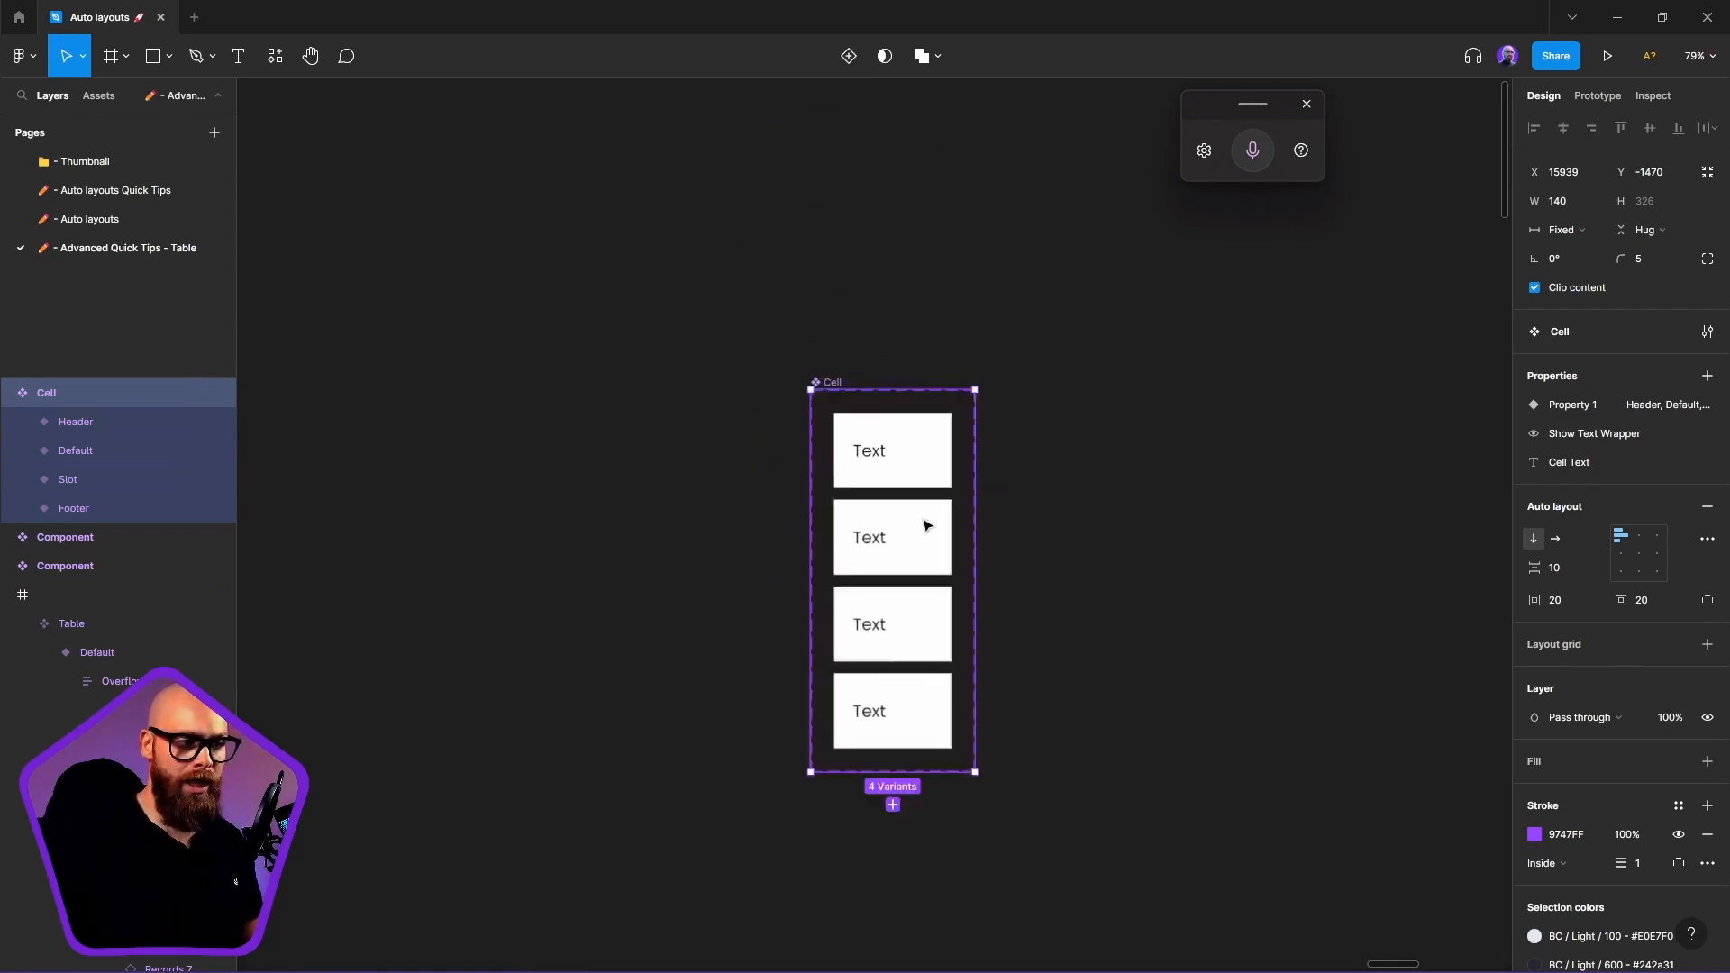
left_click(784, 375, "ctrl")
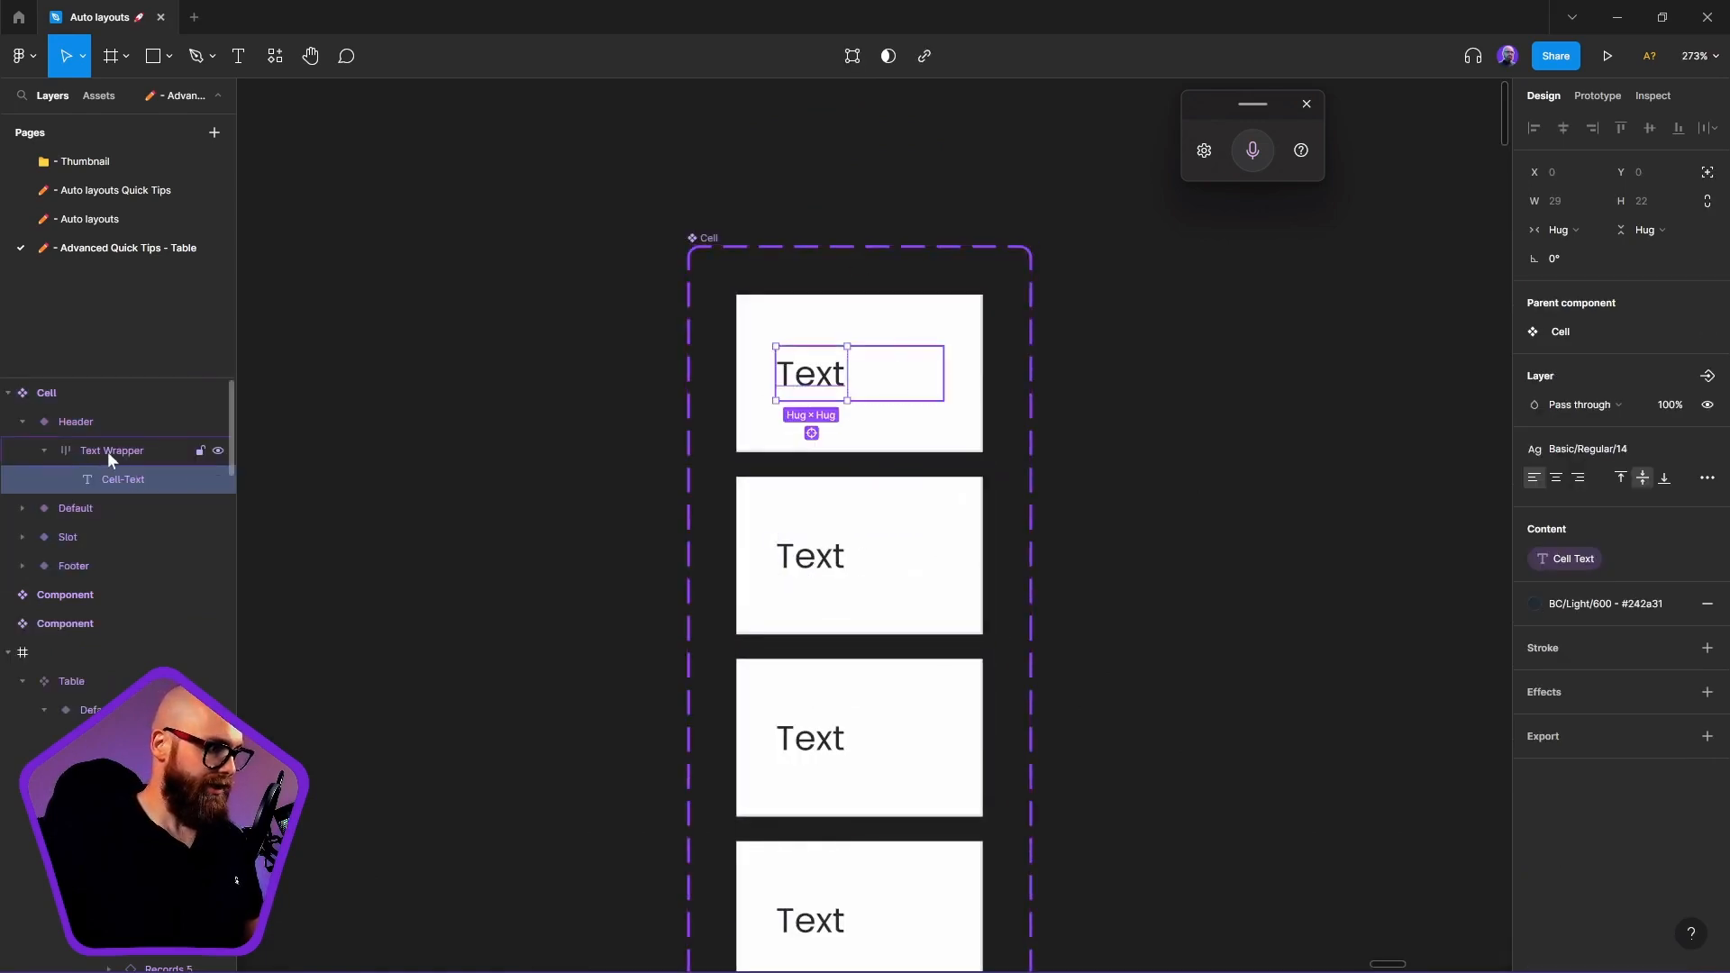
left_click(74, 421)
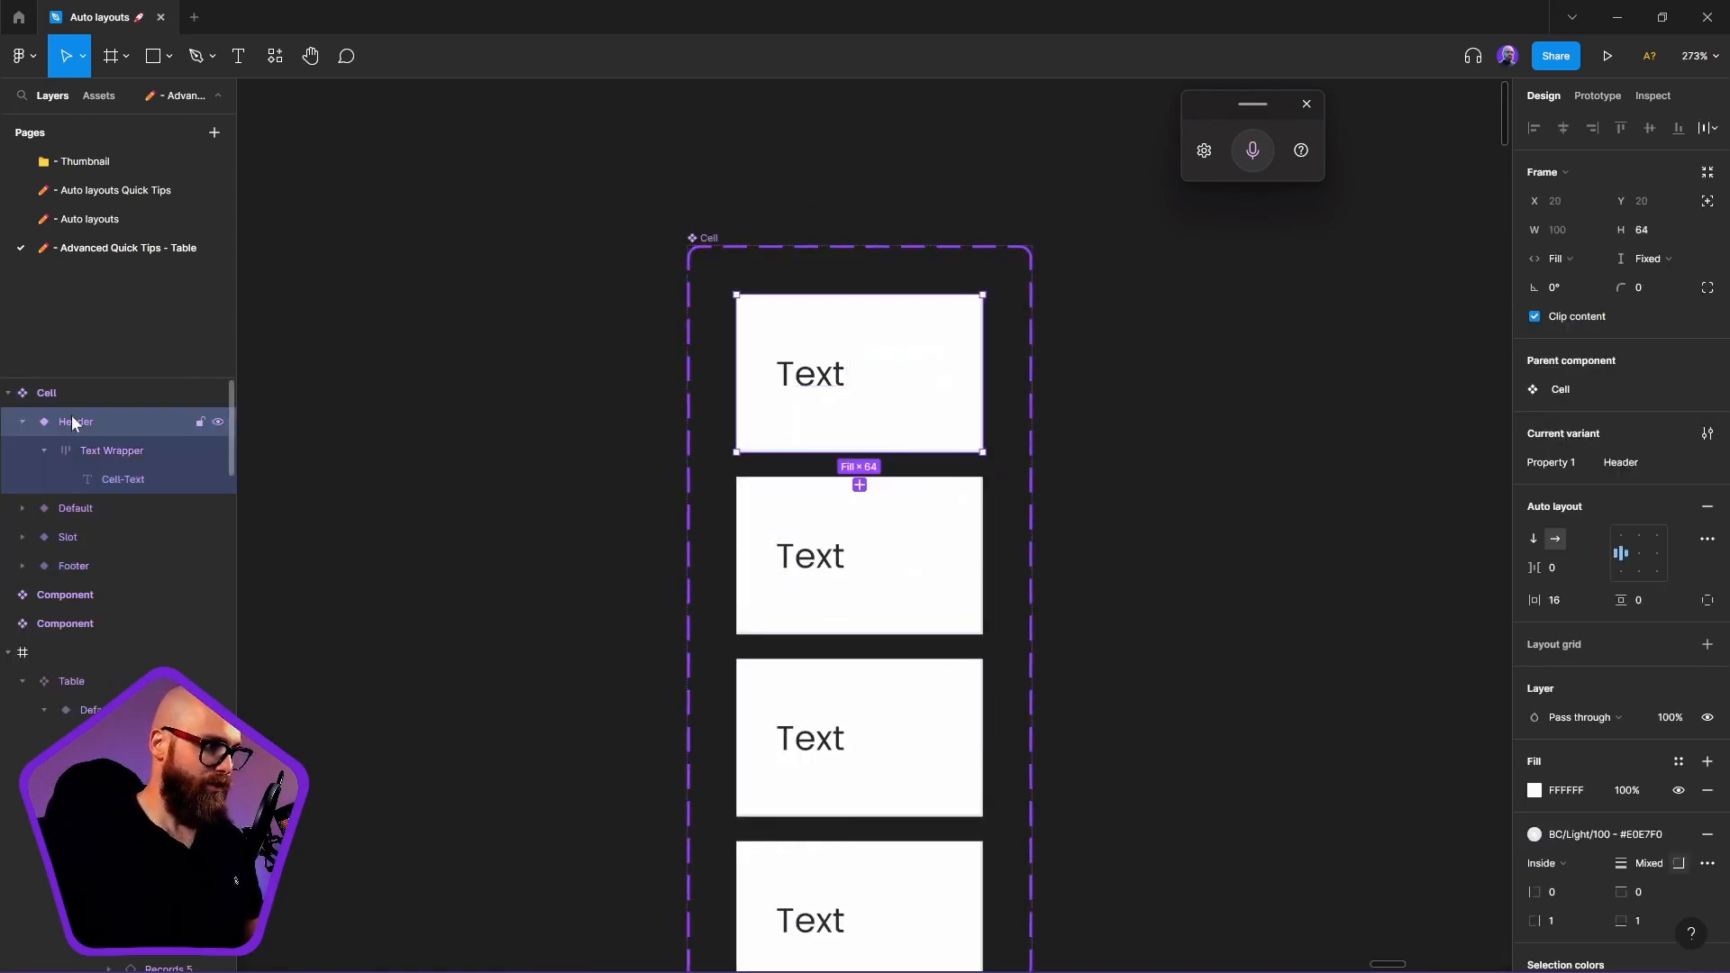
left_click(122, 483)
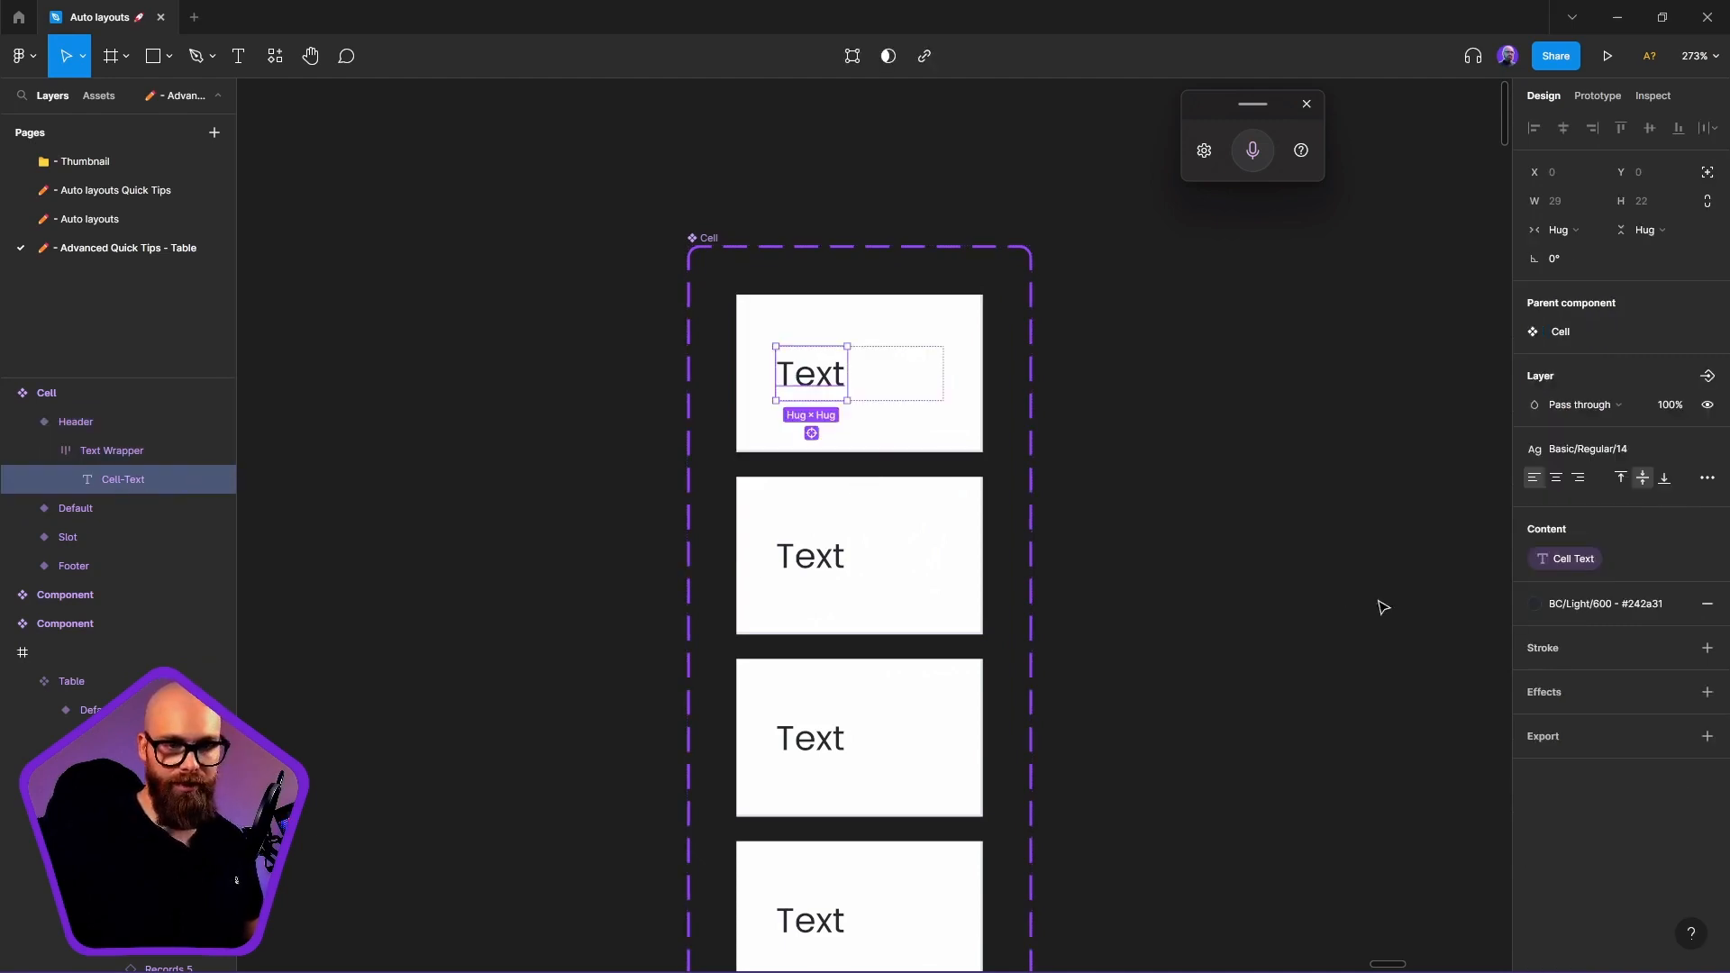
left_click(1704, 562)
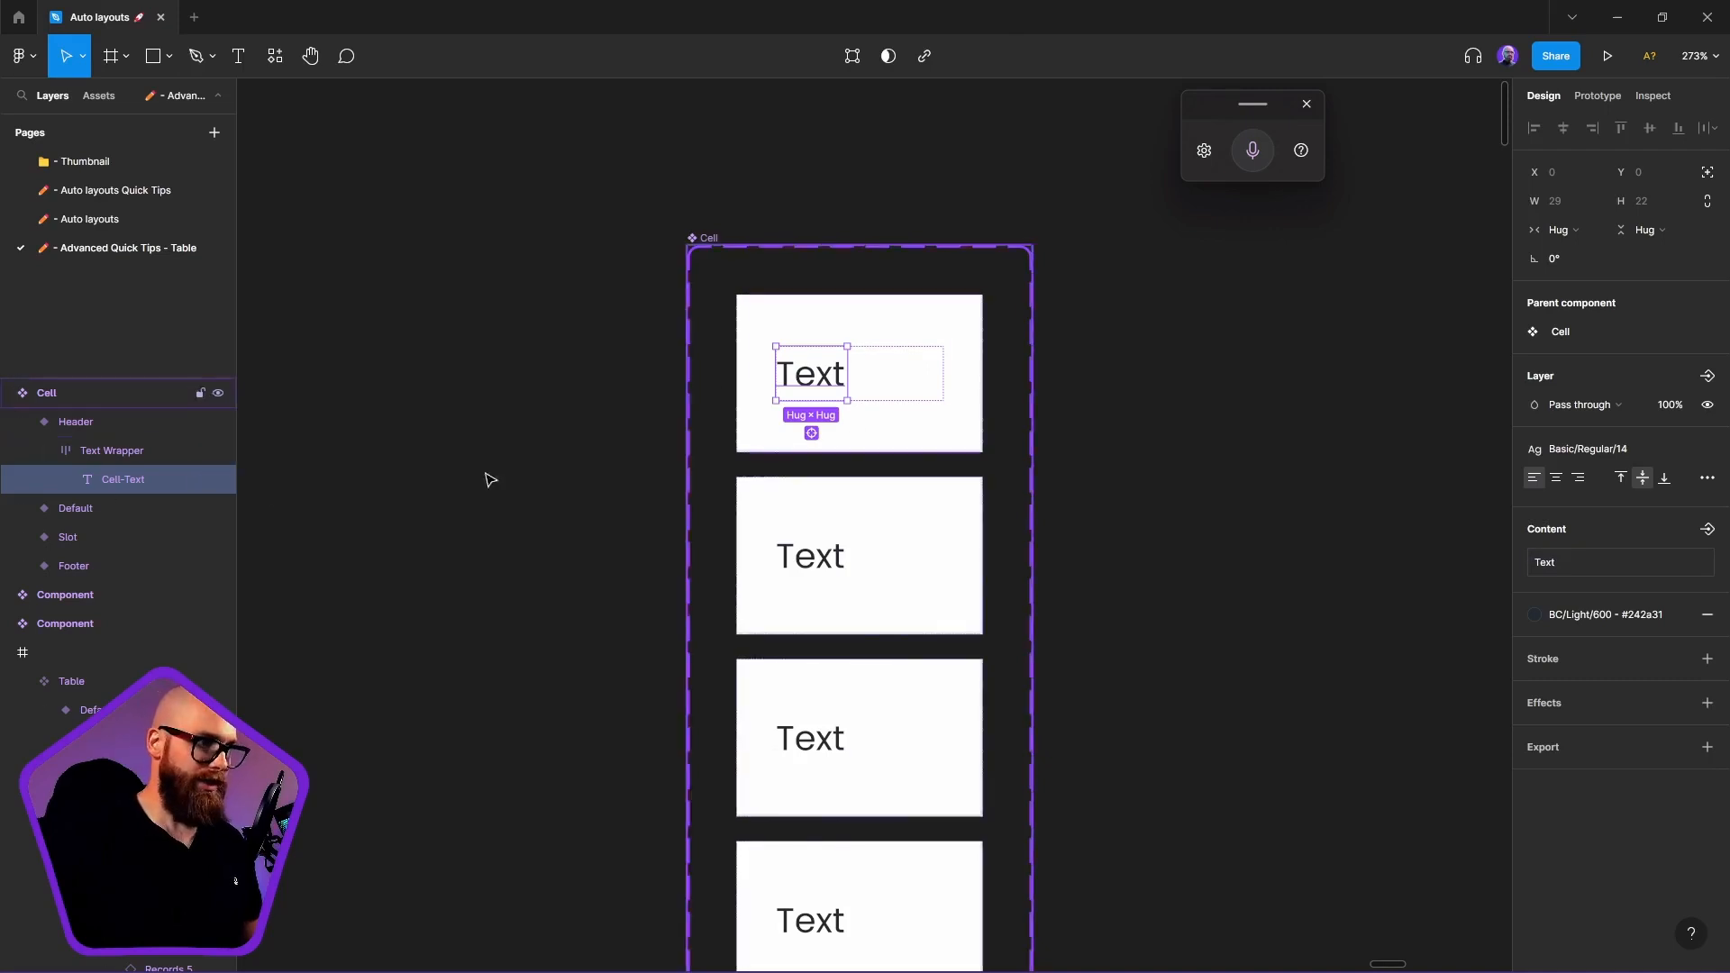
Rename the Header variant's text layer as Cell-Header
double_click(115, 482)
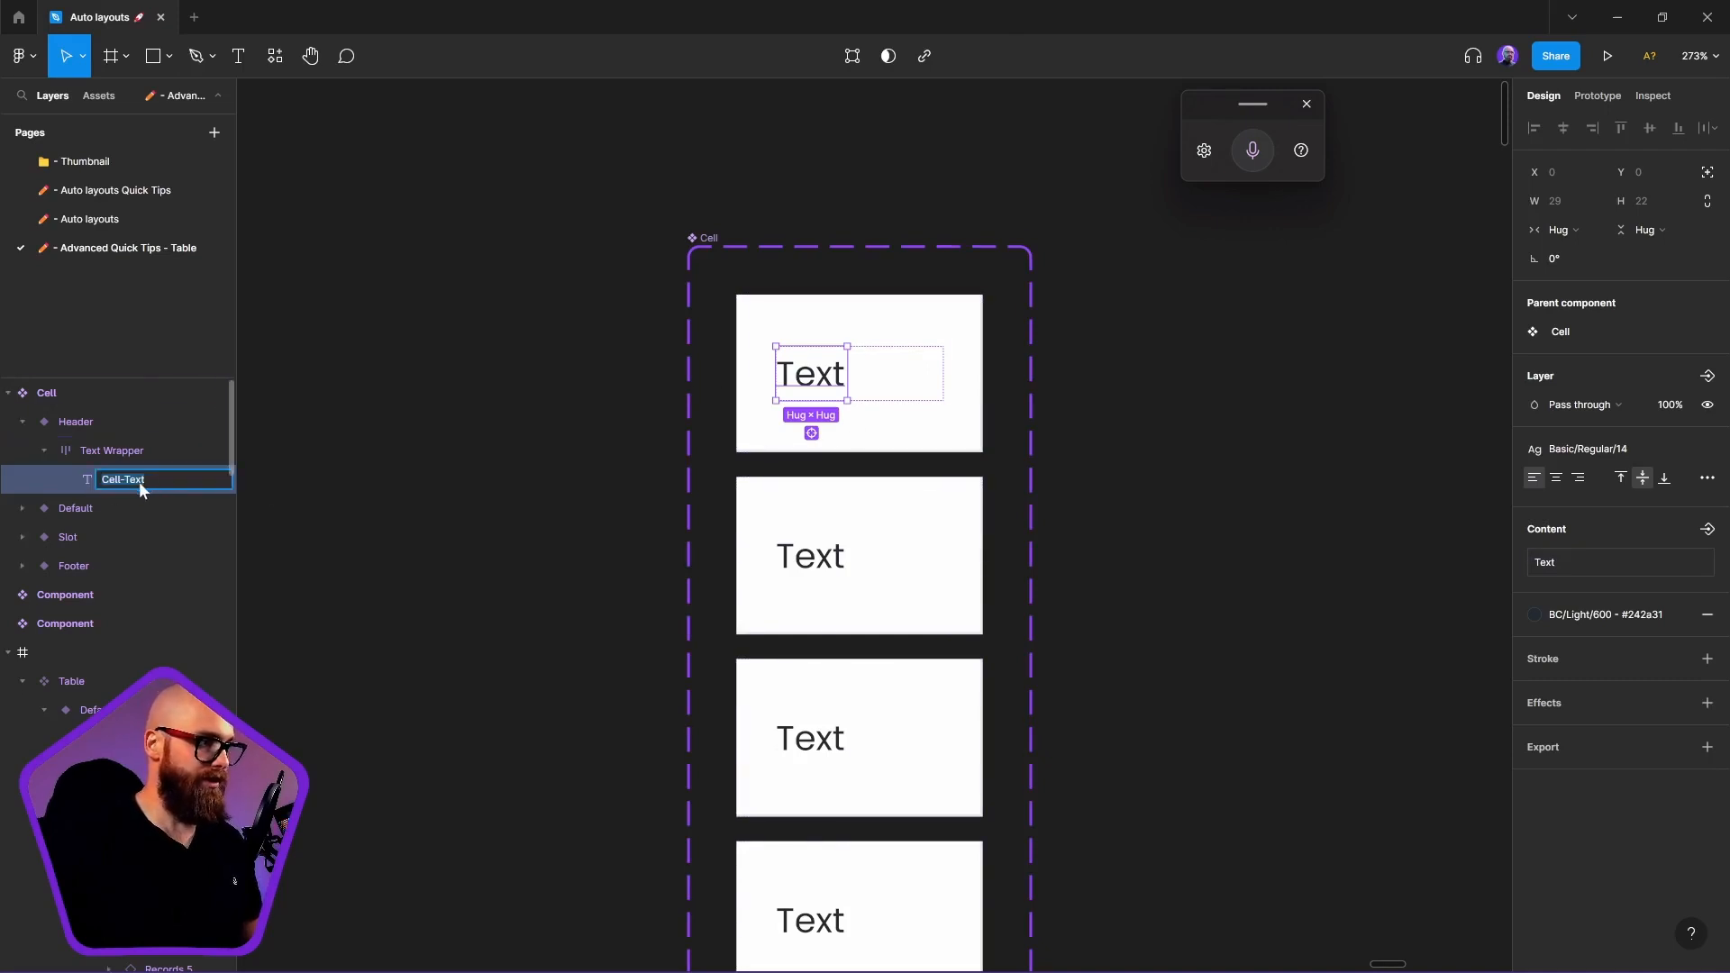
left_click(127, 480)
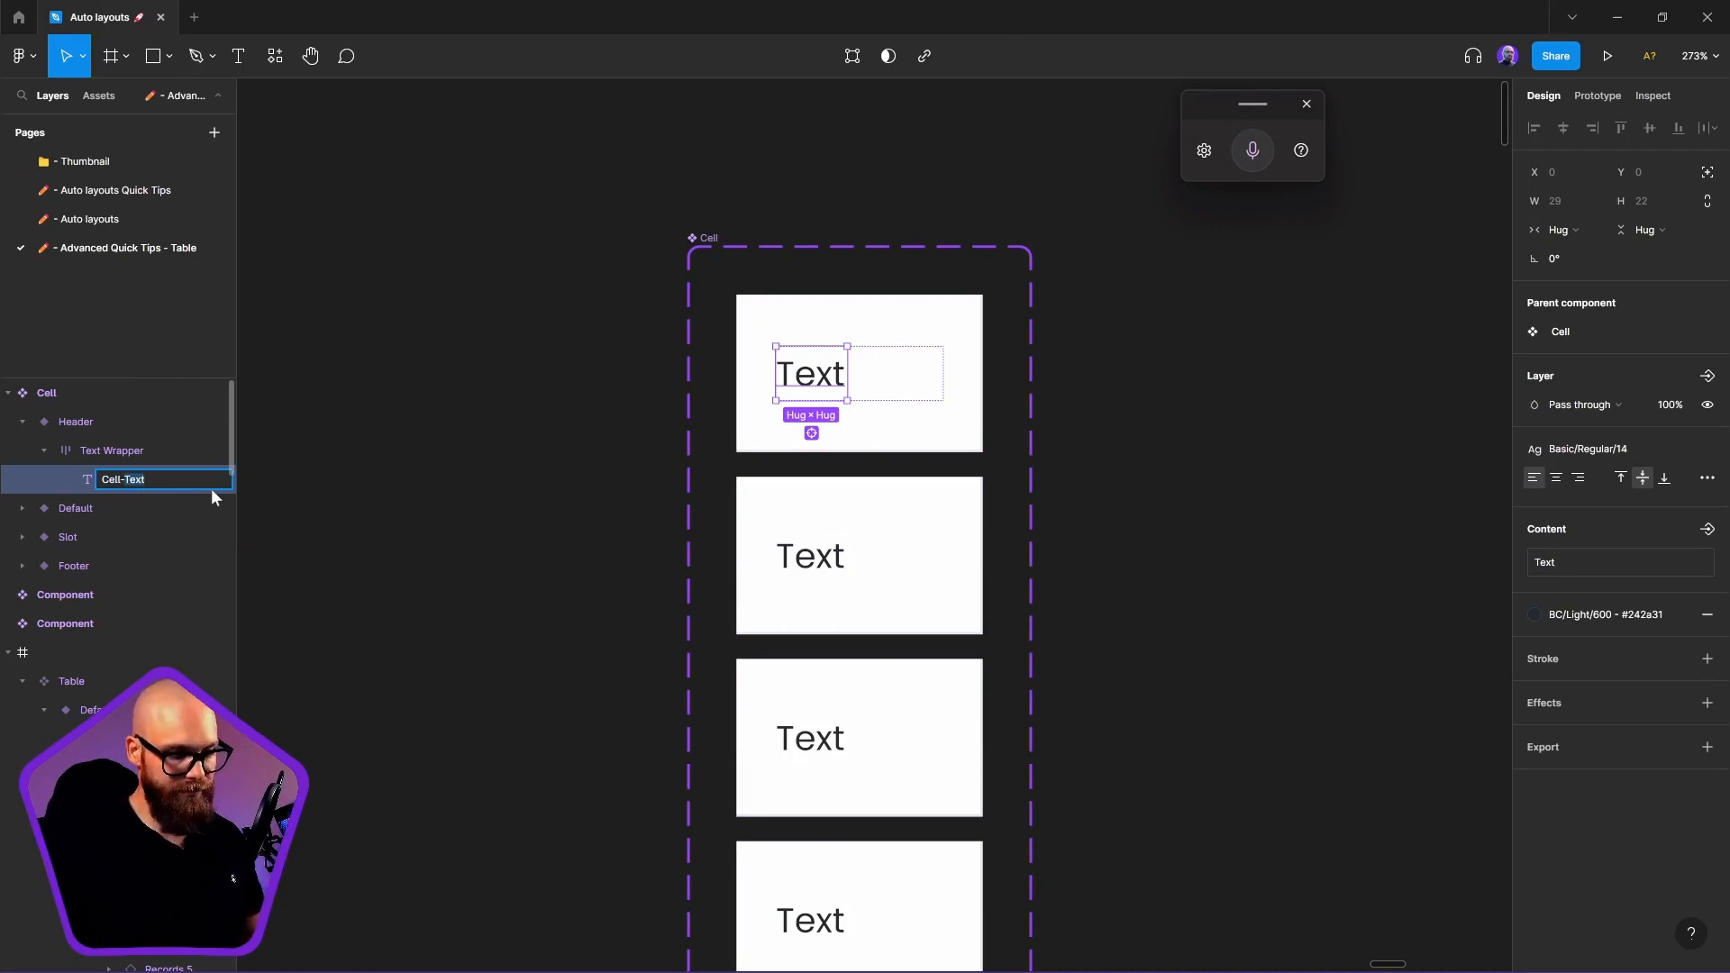
type("Header")
key("Return")
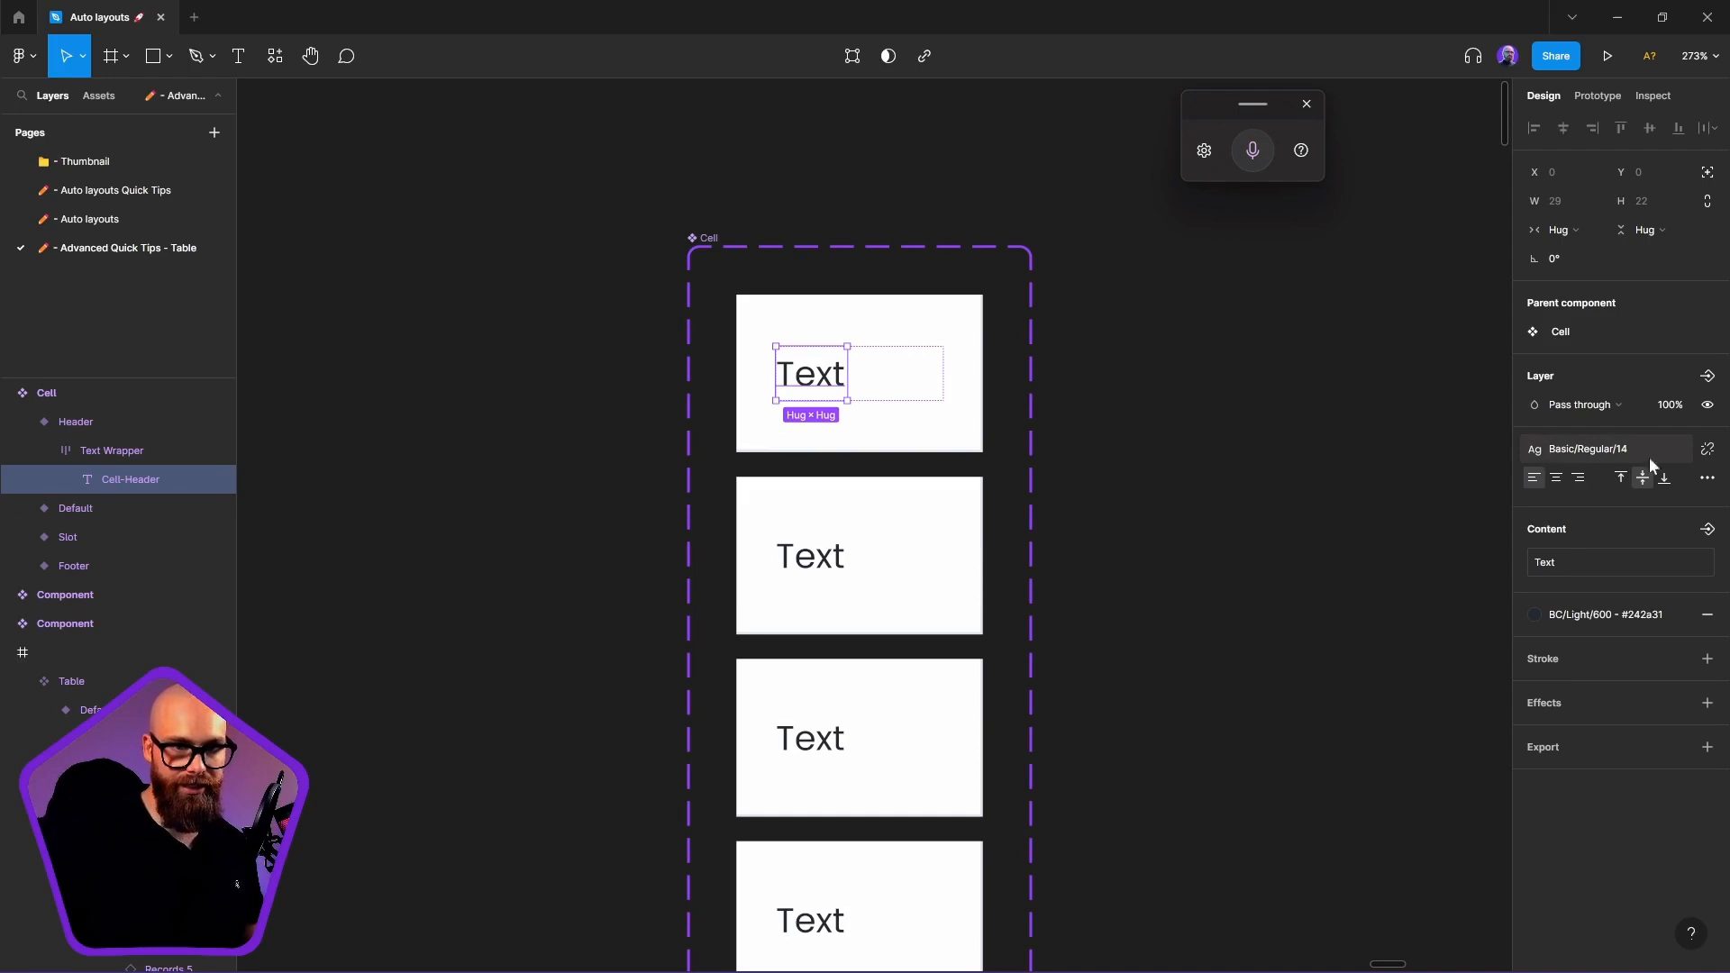
Set the letter case of the Header variant's text to uppercase
left_click(1706, 477)
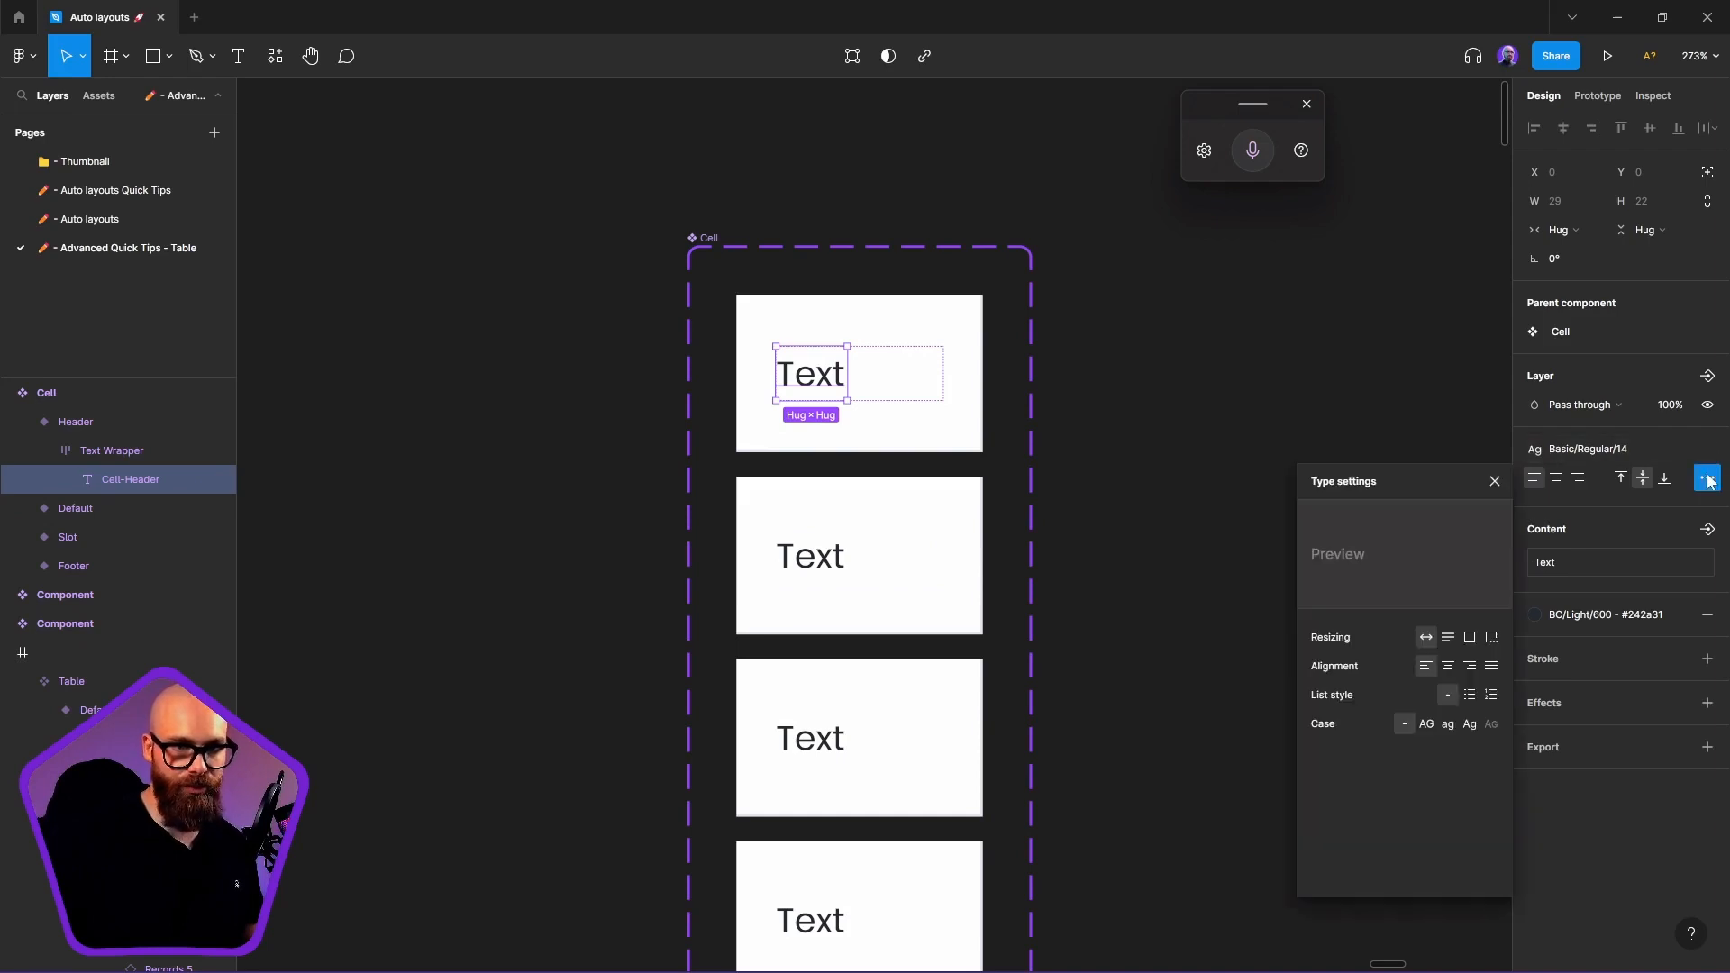
left_click(1422, 724)
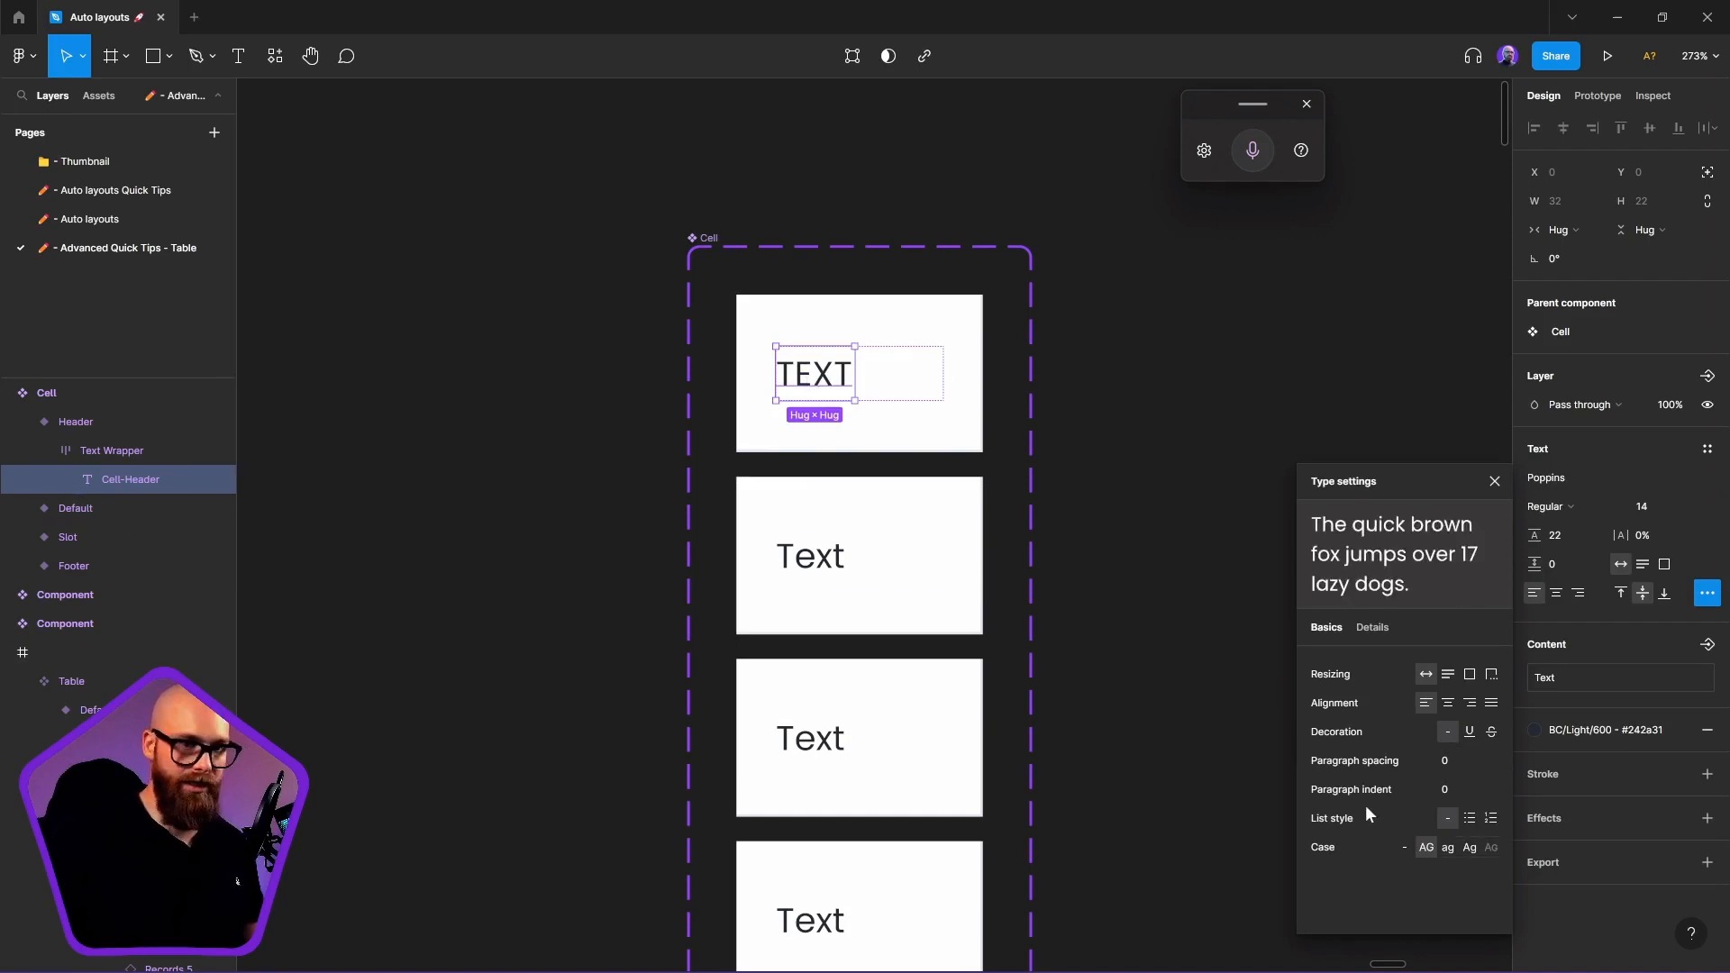
left_click(1261, 458)
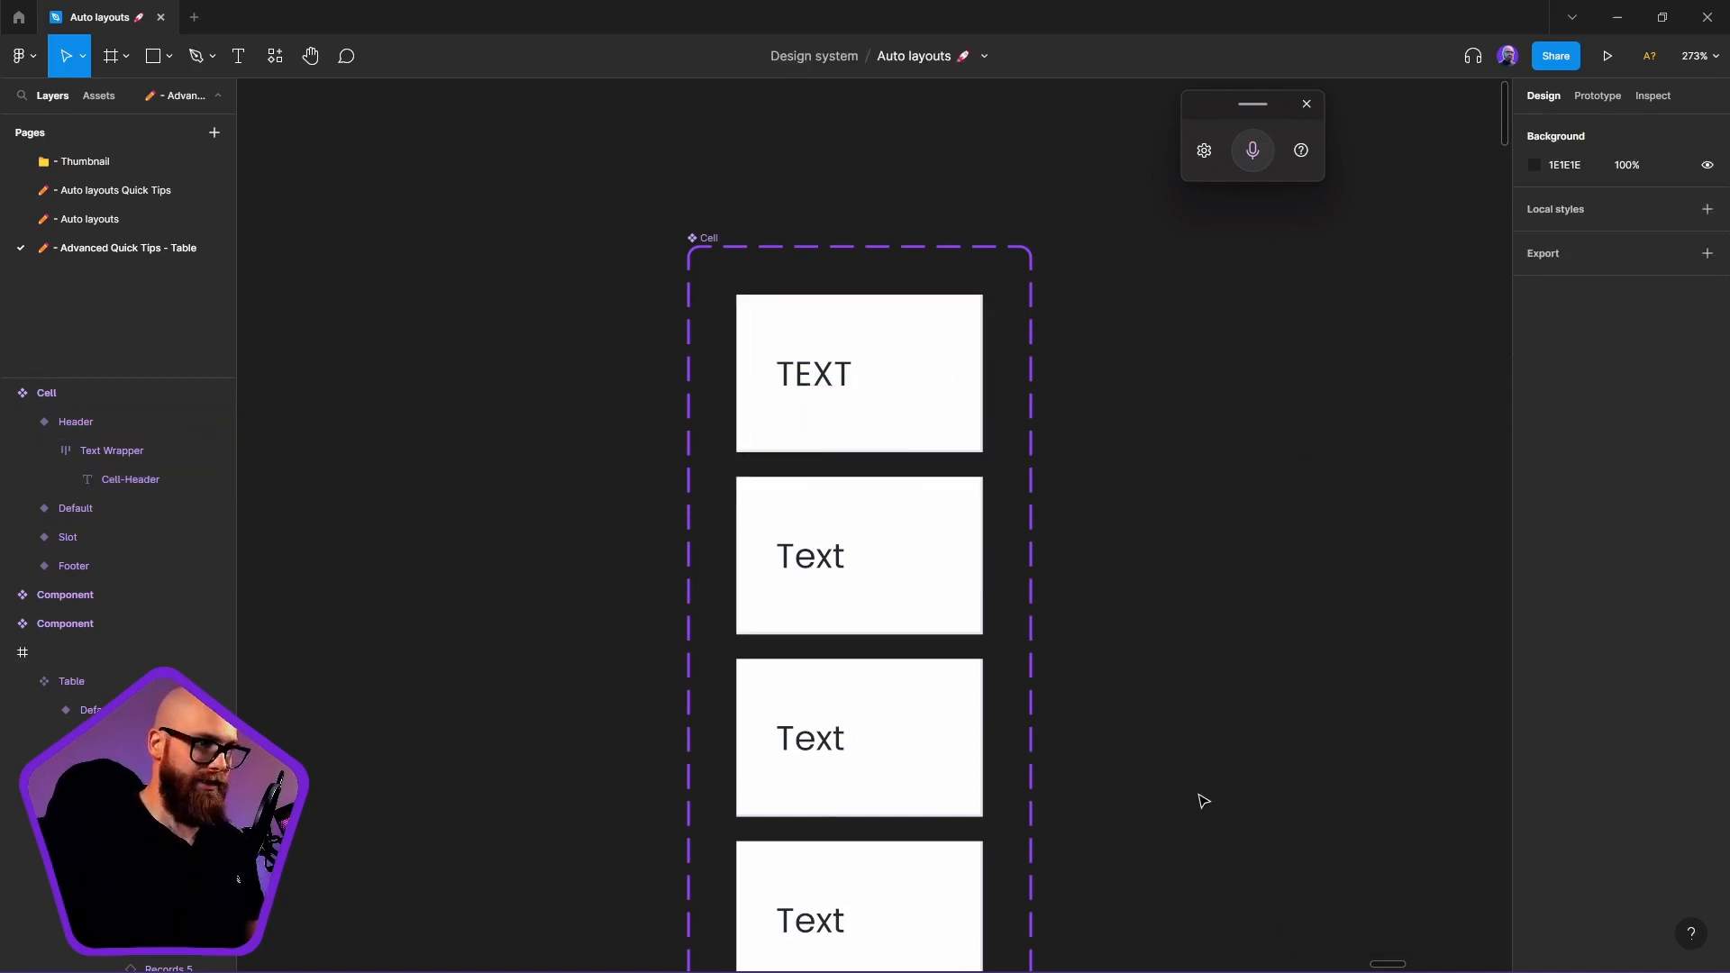
Delete the Cell-Text layer from the Text Wrapper in the Footer variant
left_click(862, 575)
scroll(896, 653, "down", 3)
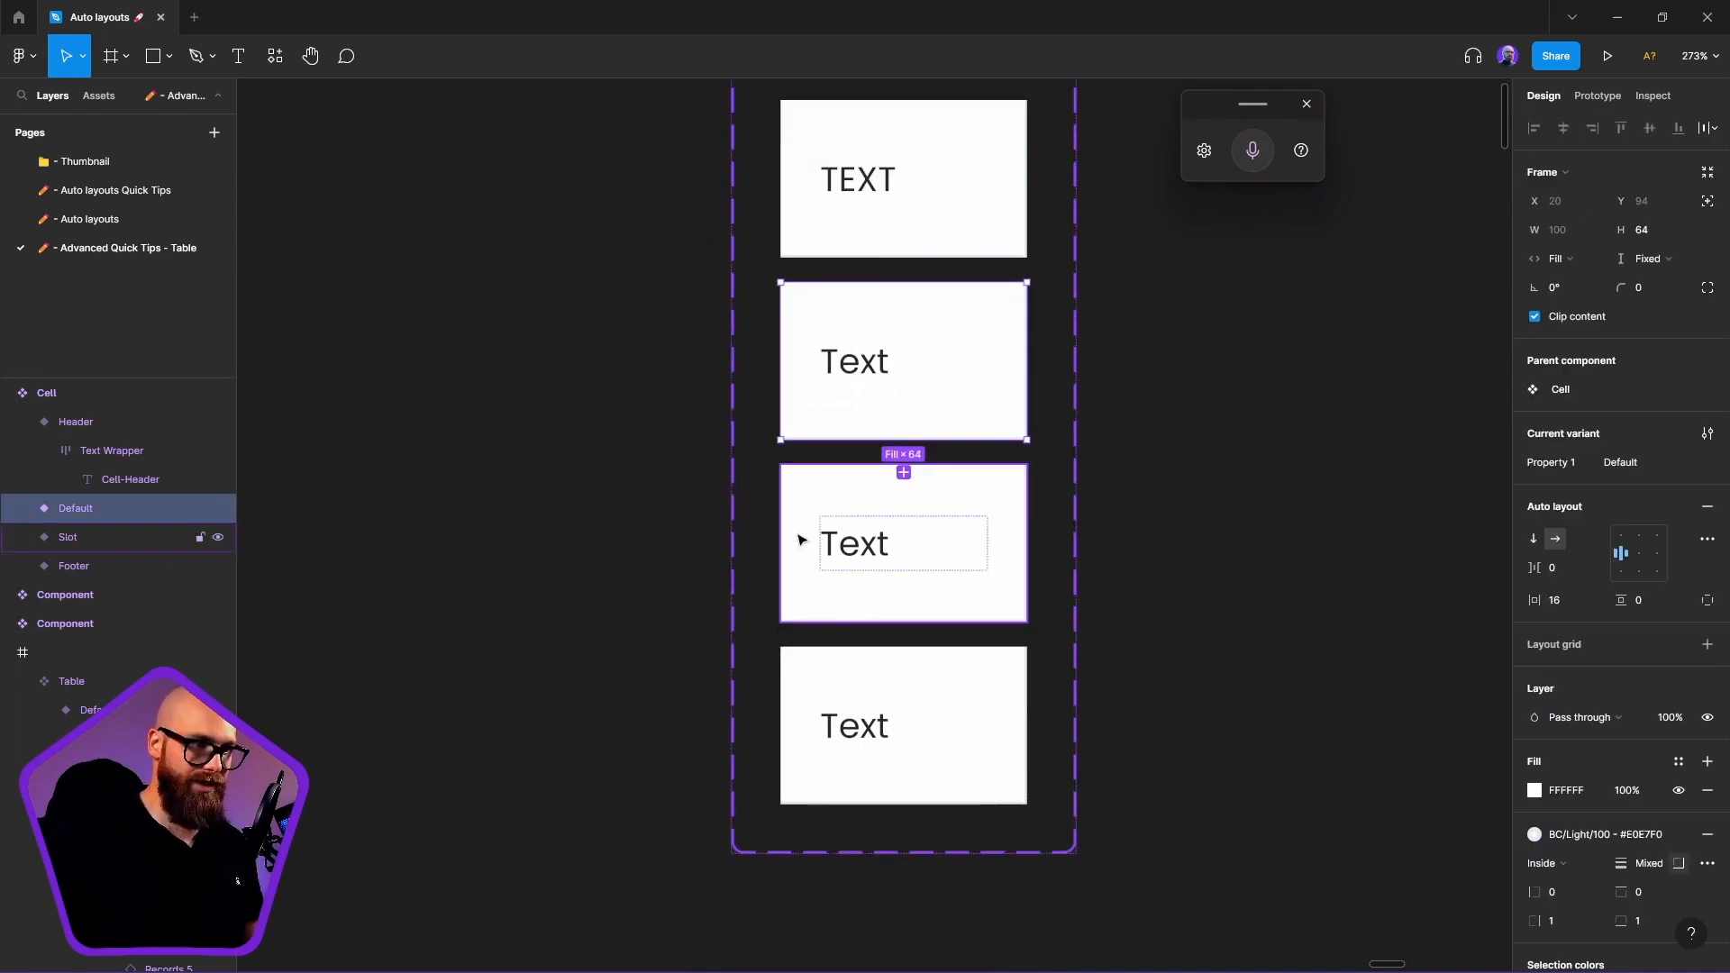
left_click(923, 598)
left_click(114, 565)
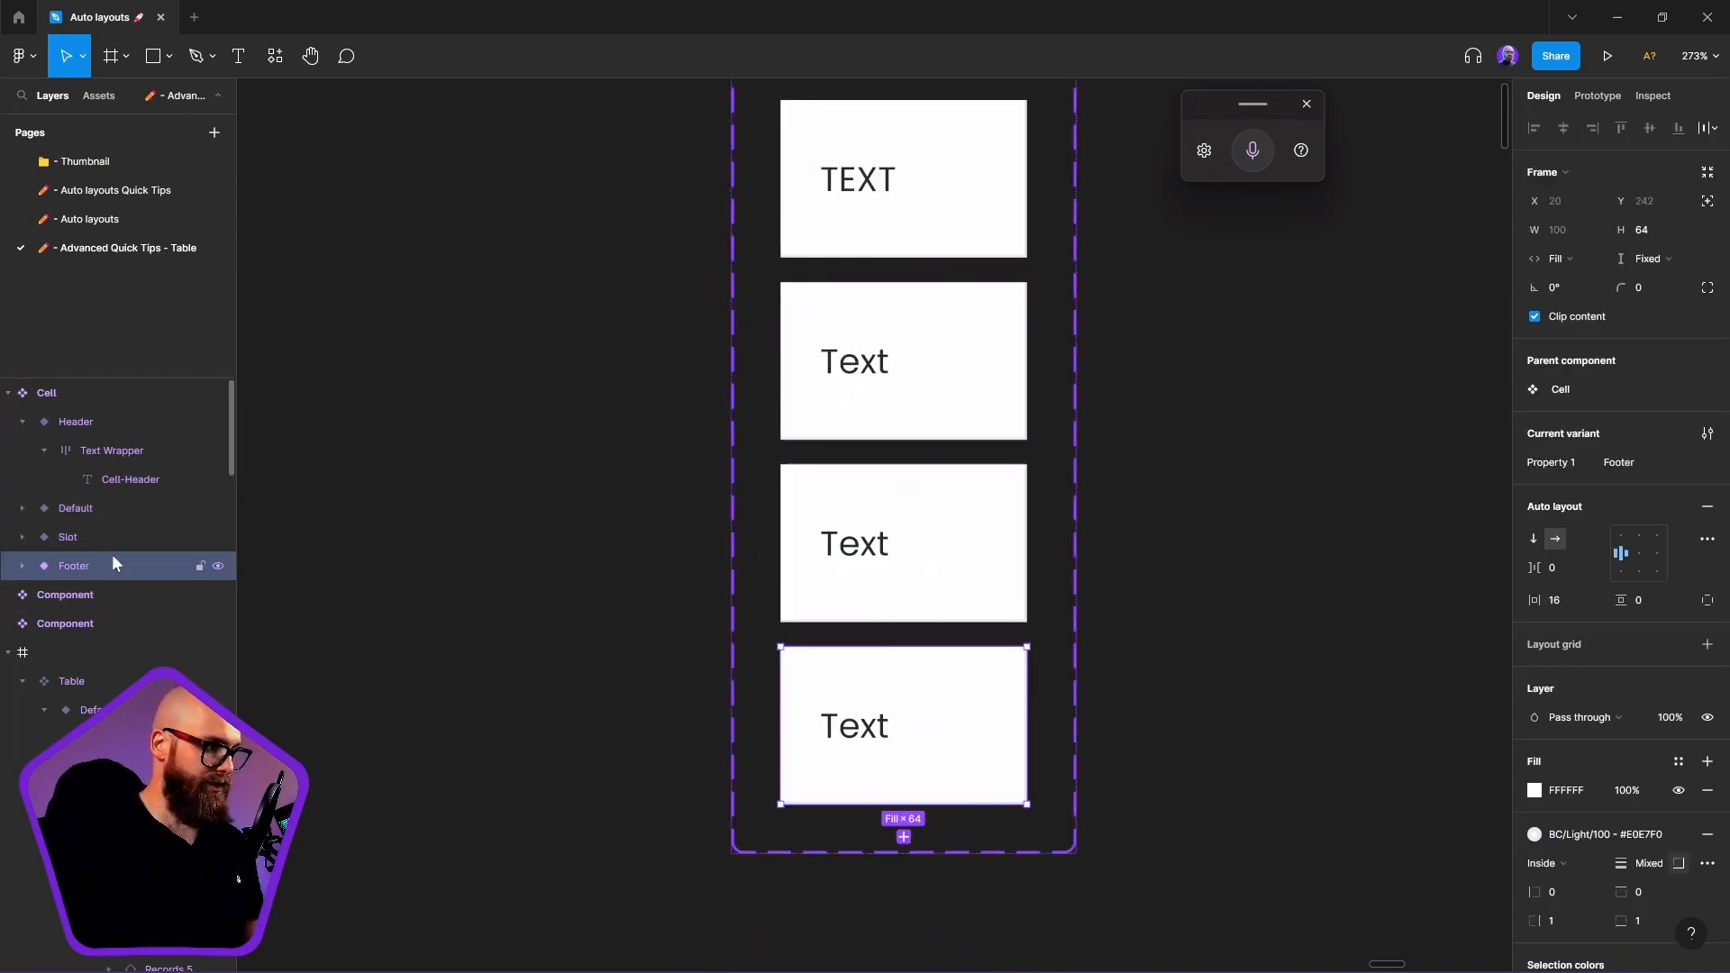
left_click(865, 737)
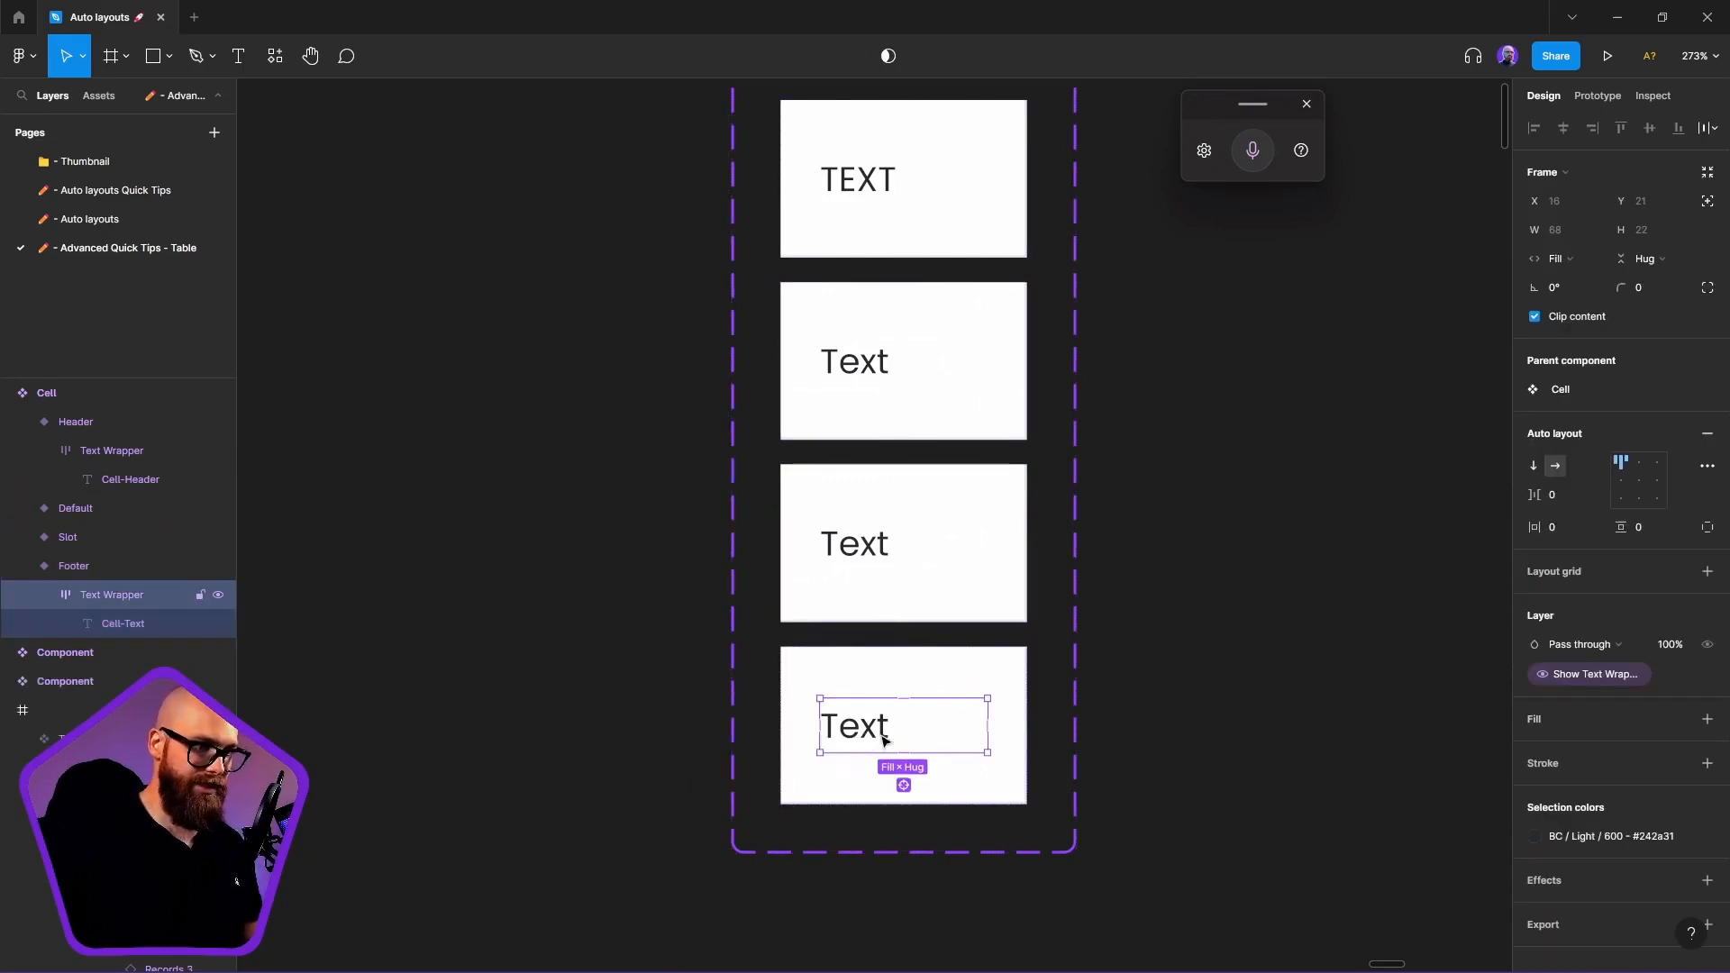
left_click(123, 623)
key("Delete")
Rename the Footer variant's empty Text Wrapper frame as Wrapper
left_click(112, 598)
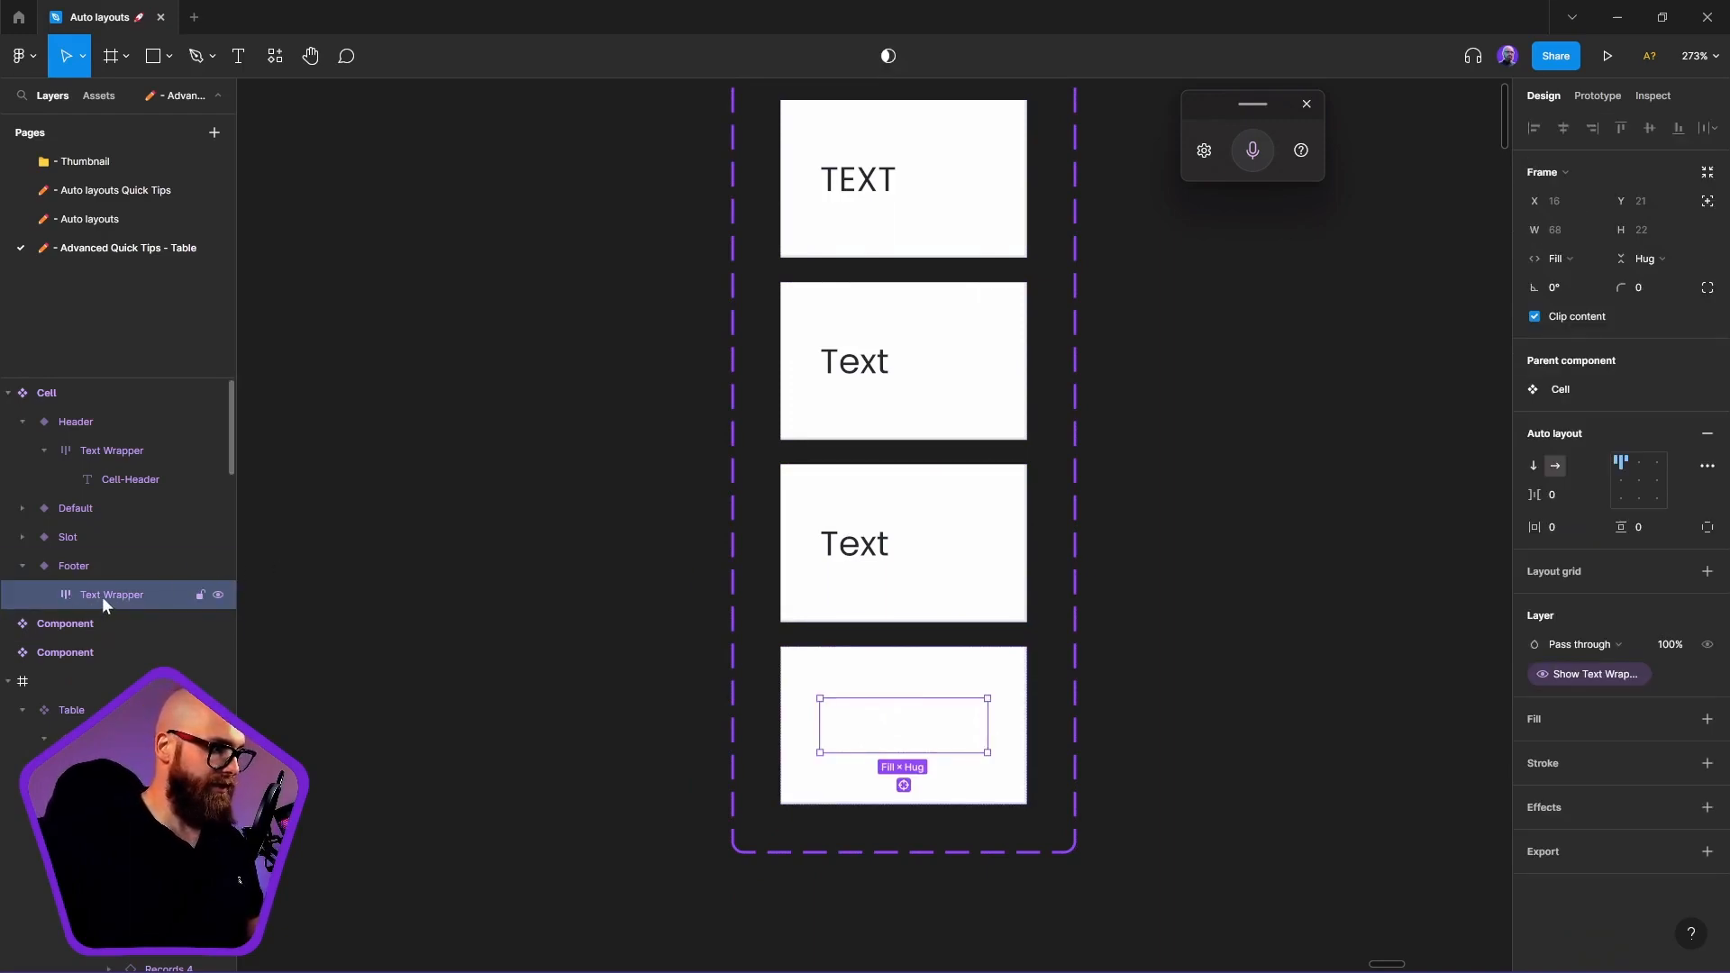
double_click(101, 597)
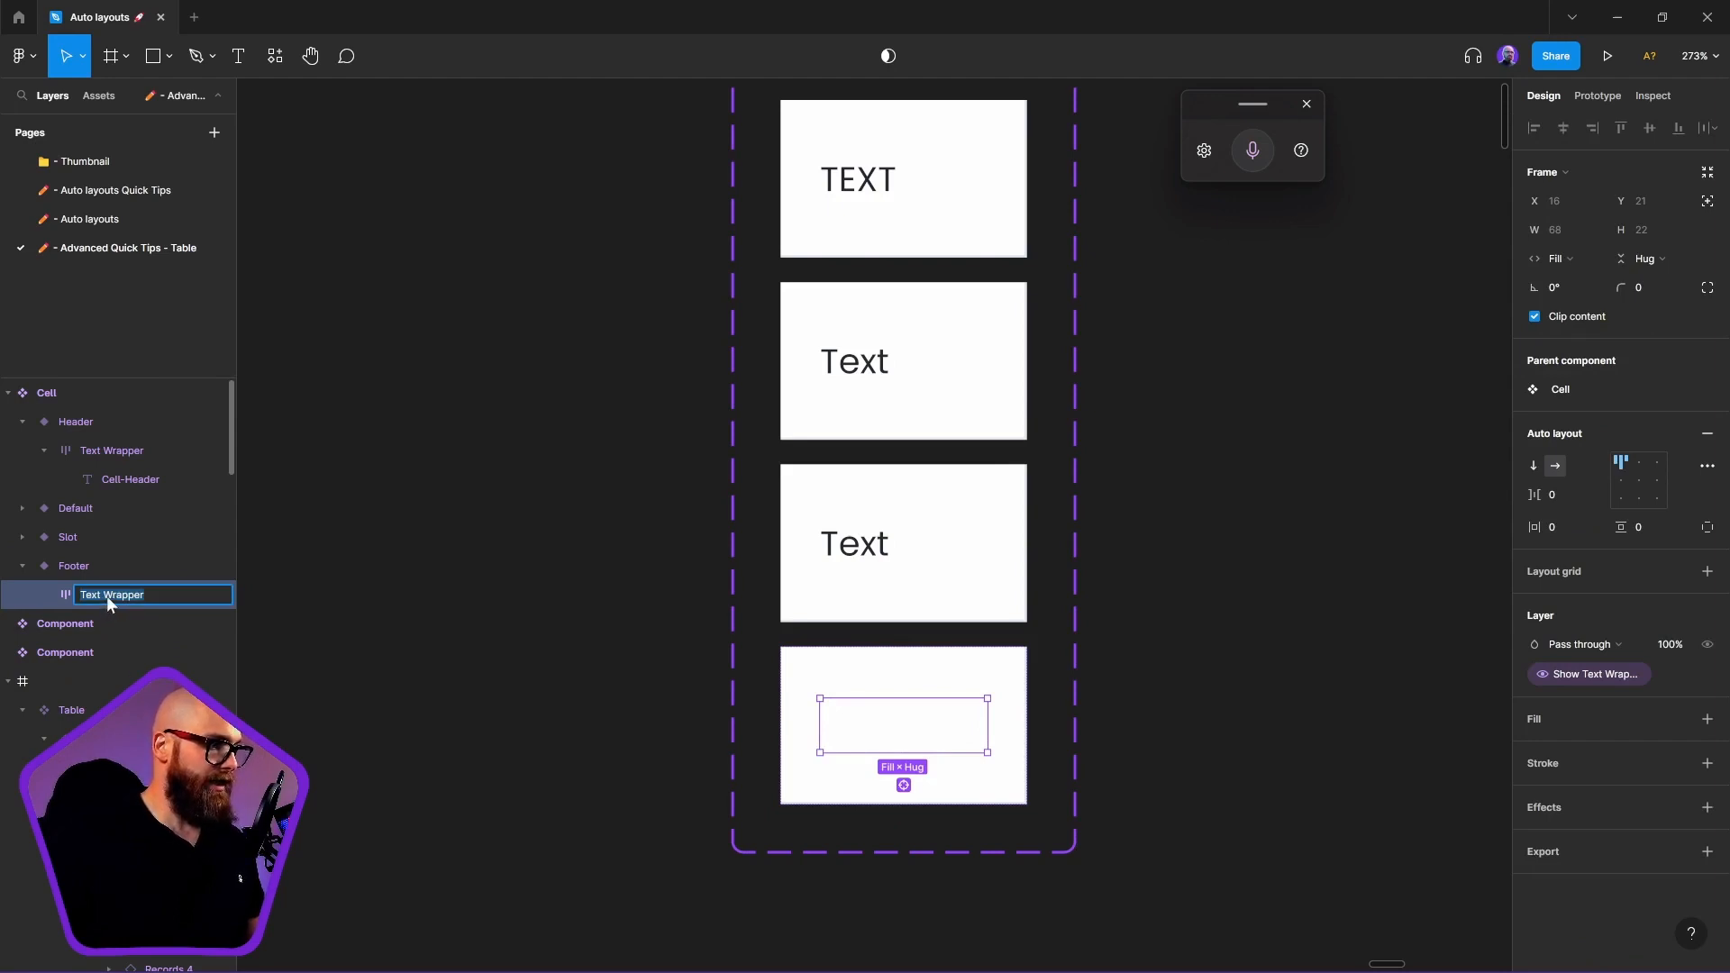
left_click(156, 593)
key("ctrl+Left")
key("BackSpace")
key("BackSpace")
key("BackSpace")
key("BackSpace")
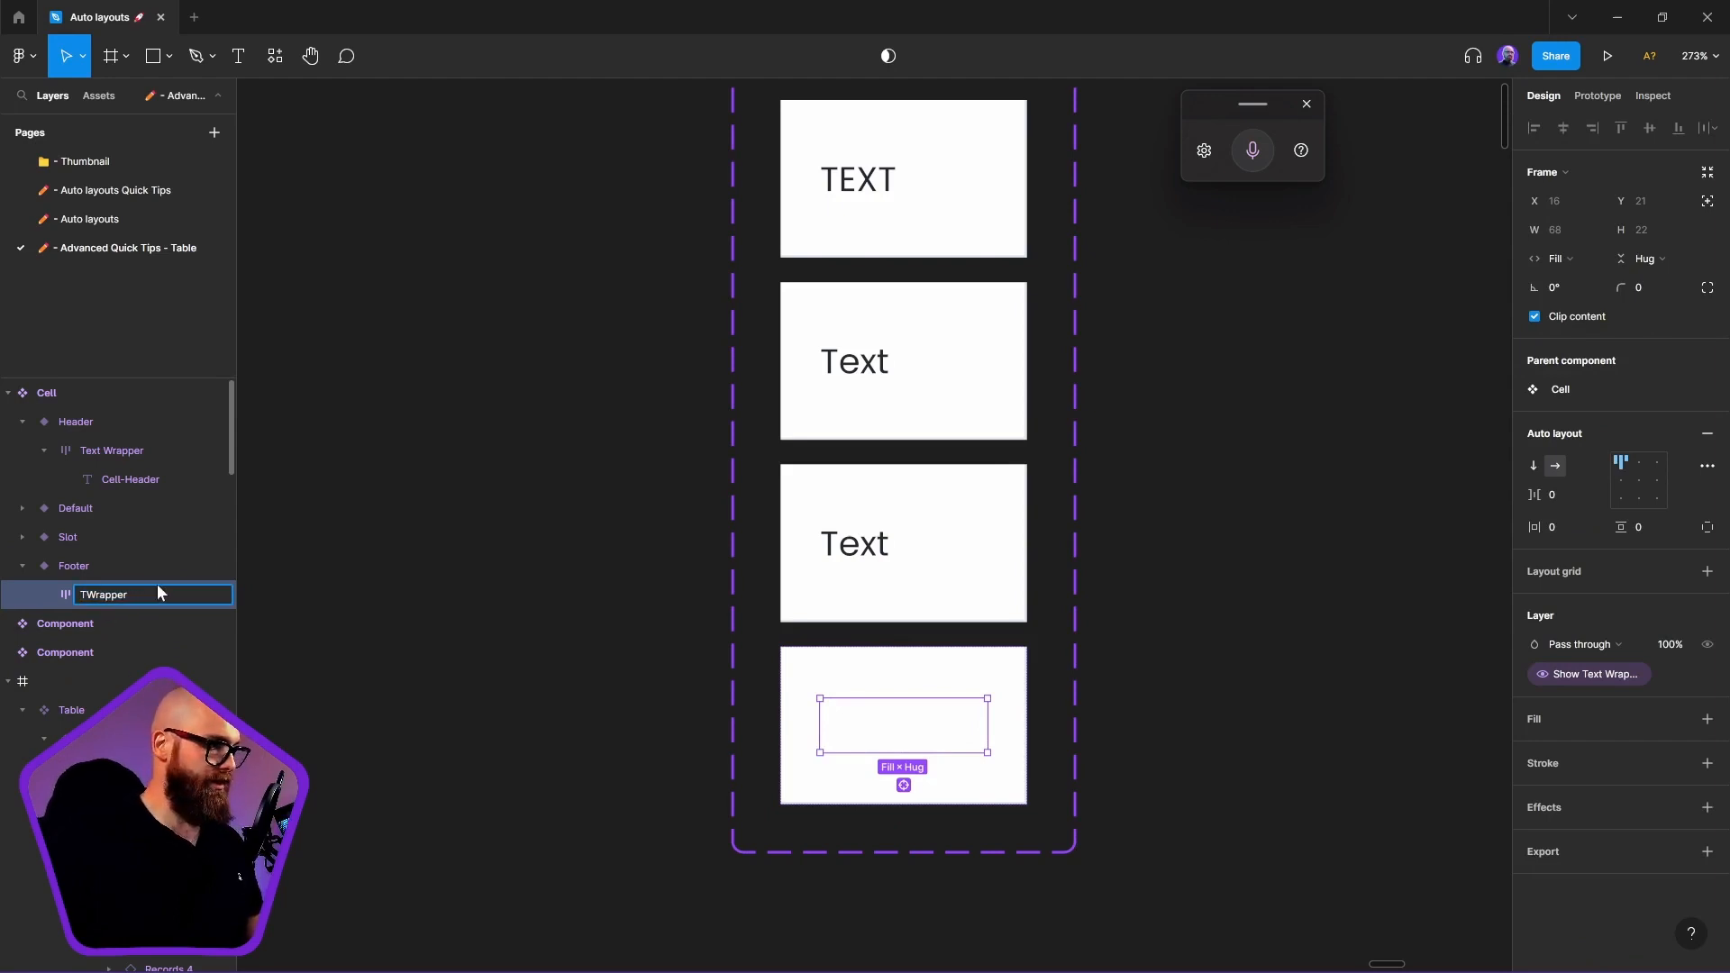
key("BackSpace")
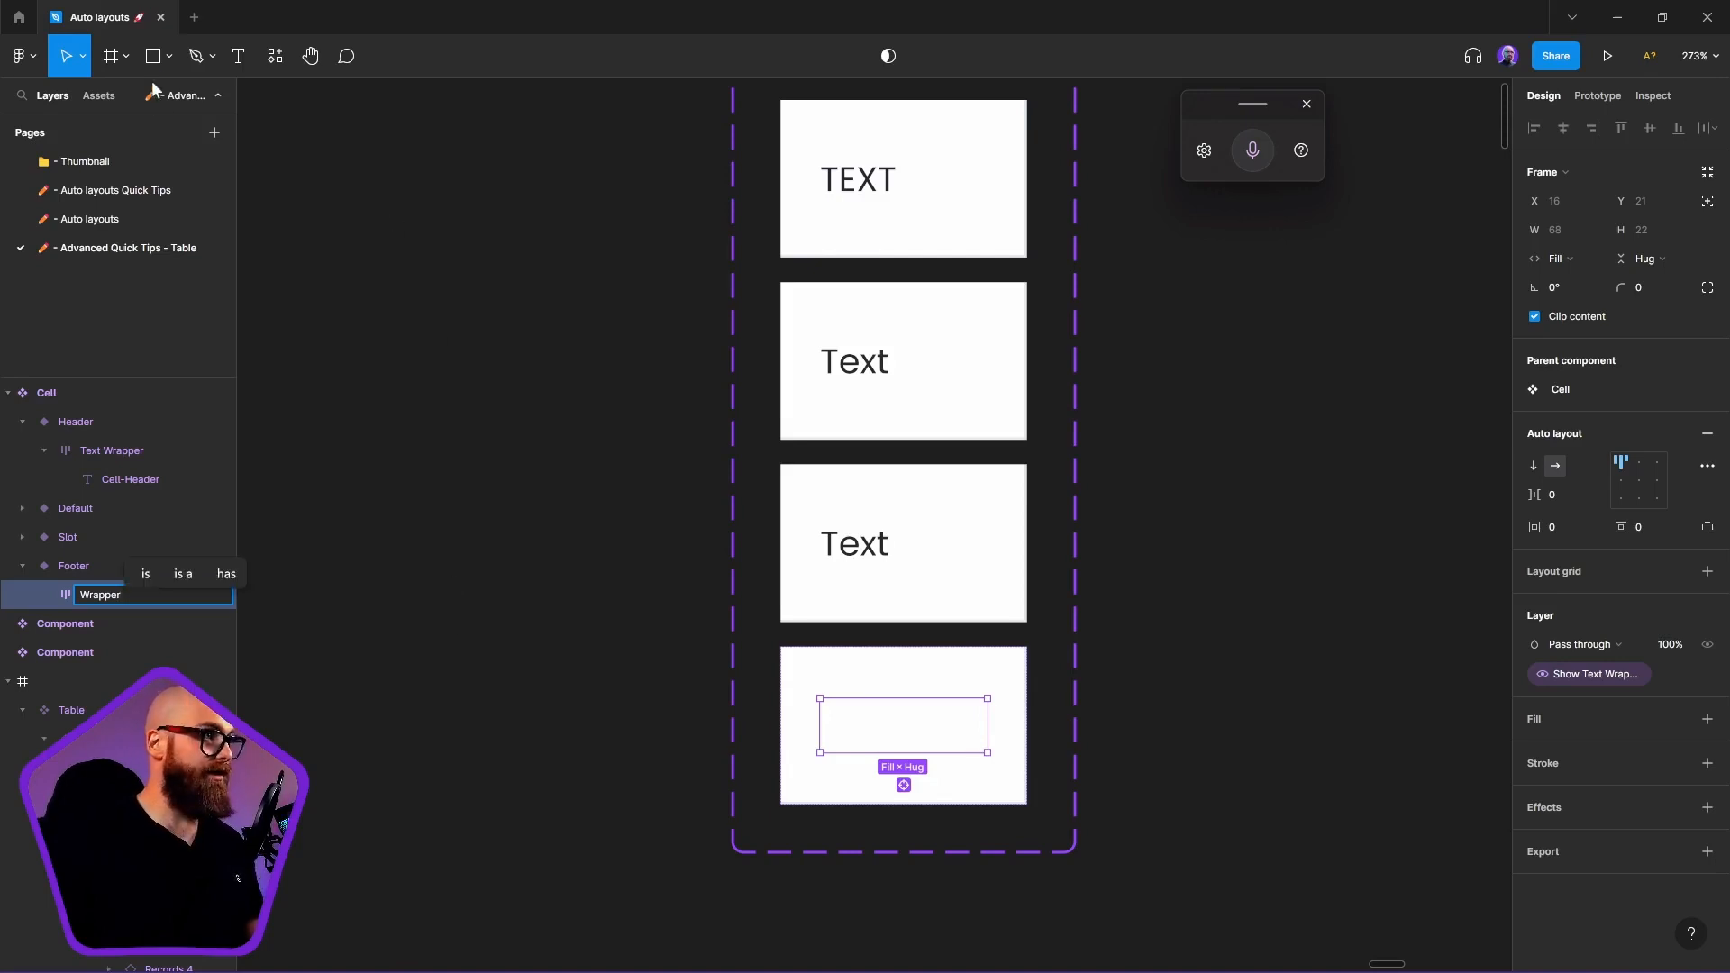
Draw a frame about 209 × 57 on the empty canvas left of the Cell set and name it Slot
left_click(153, 56)
scroll(721, 471, "left", 6)
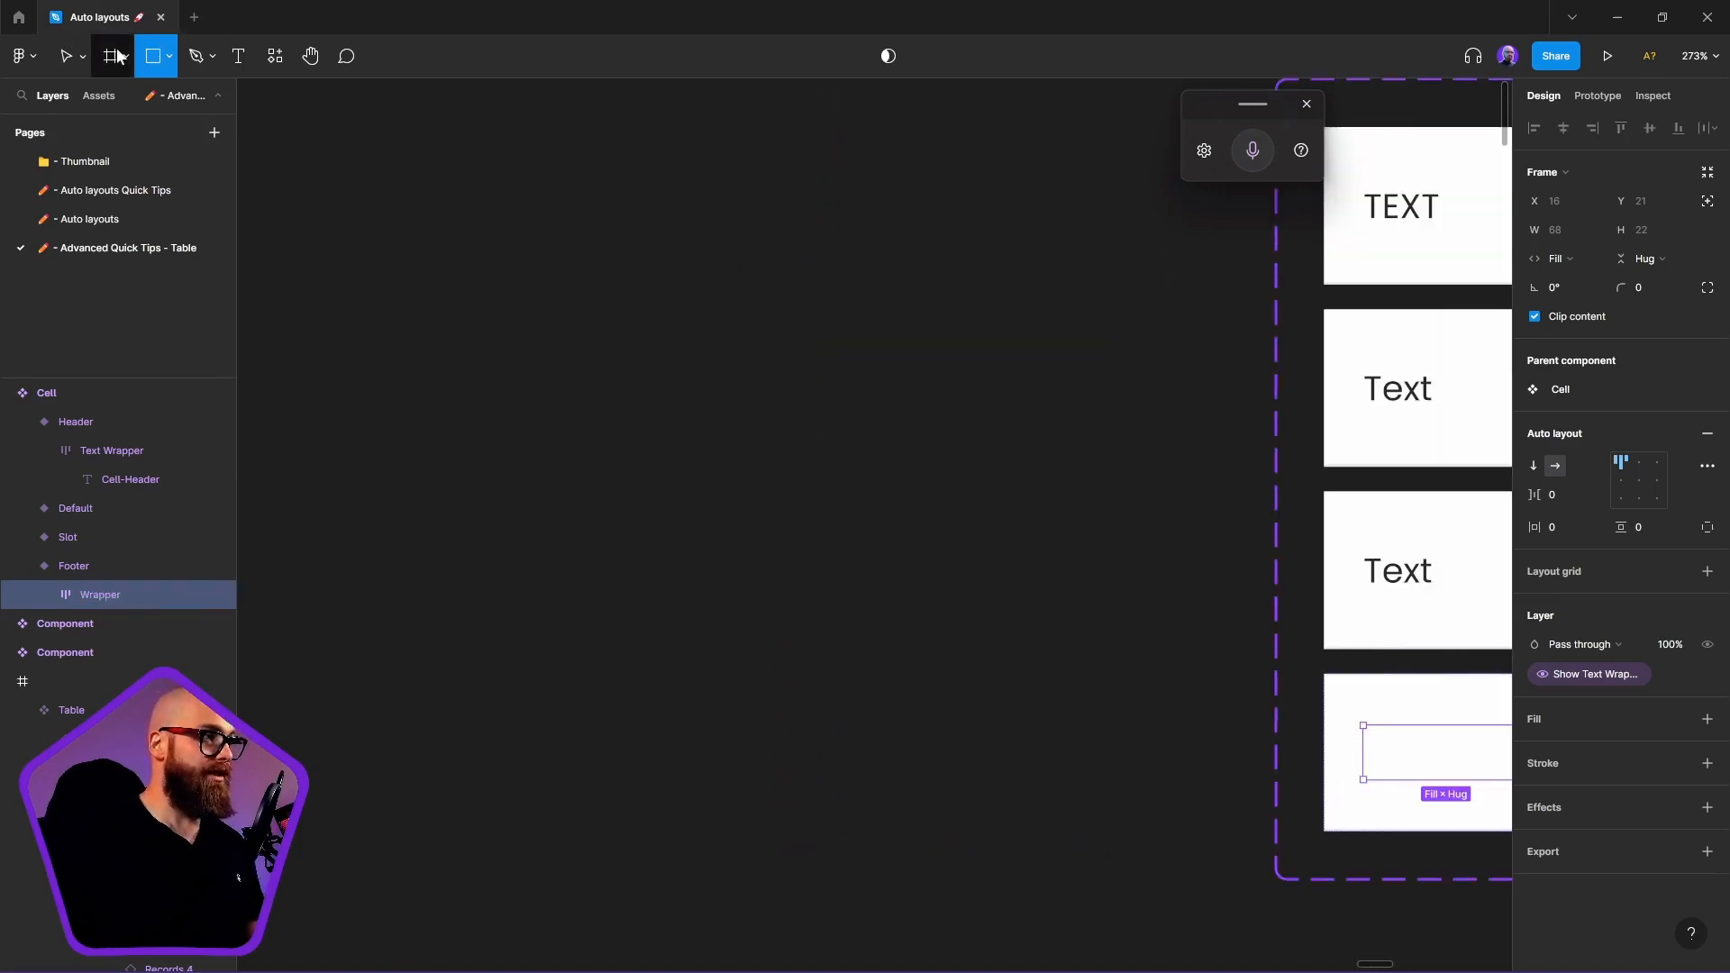
left_click(118, 56)
left_click(103, 93)
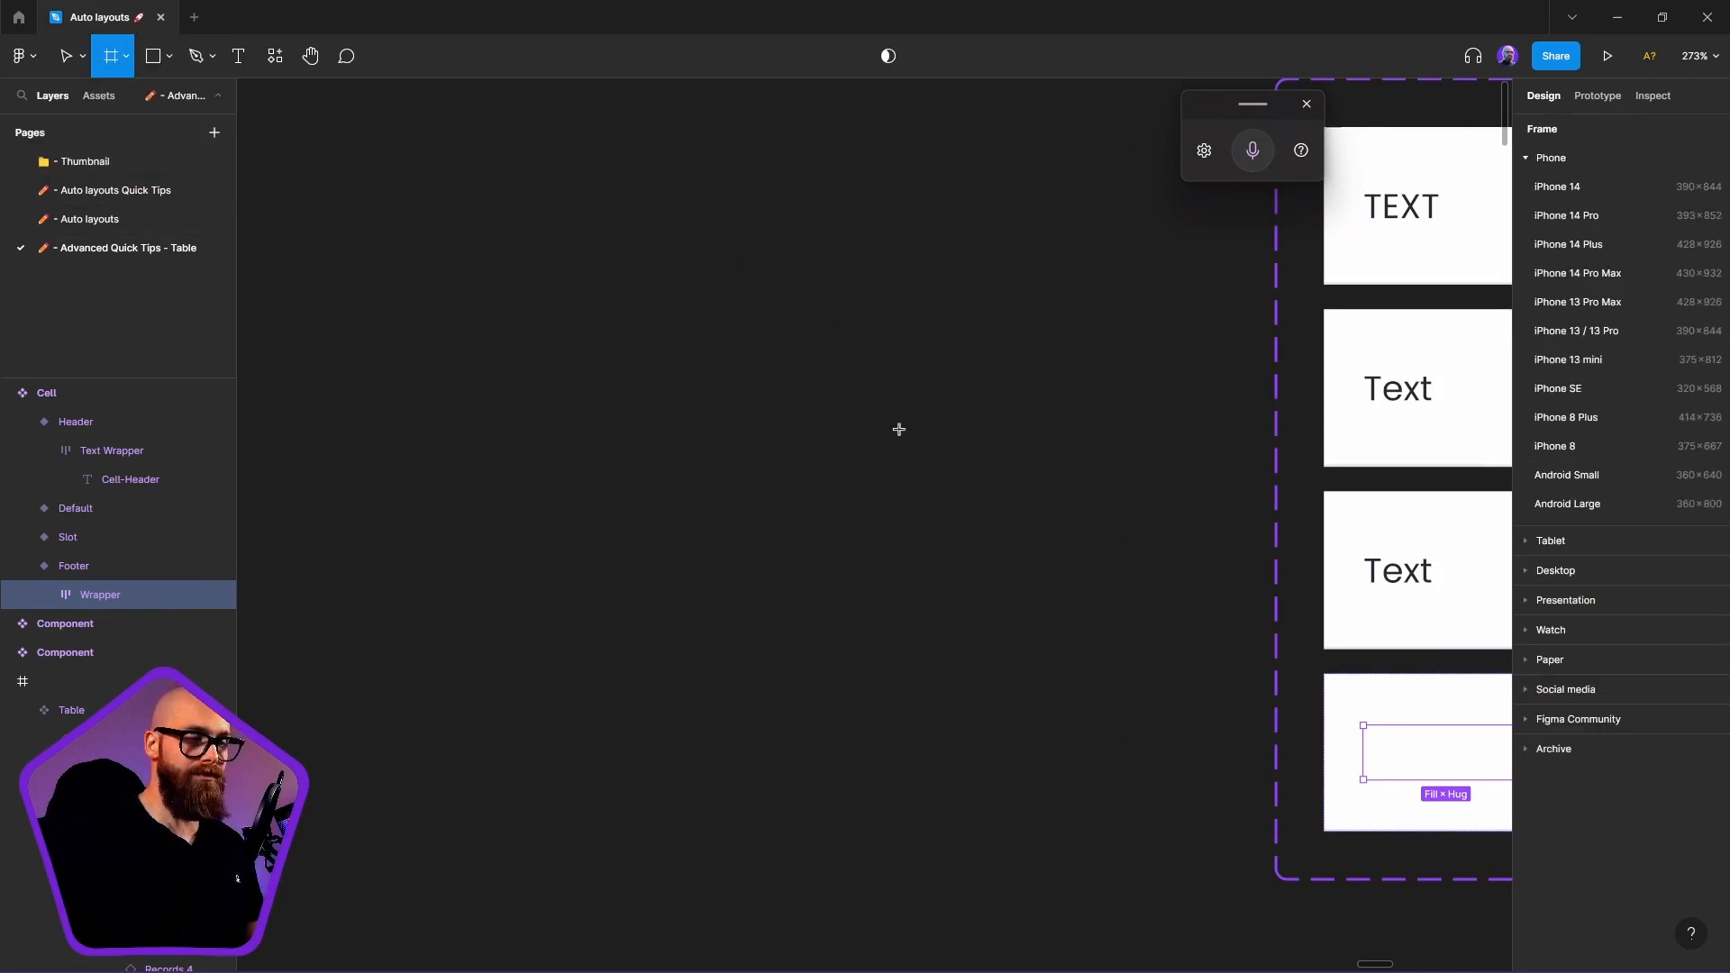
left_click_drag(525, 368, 1042, 509)
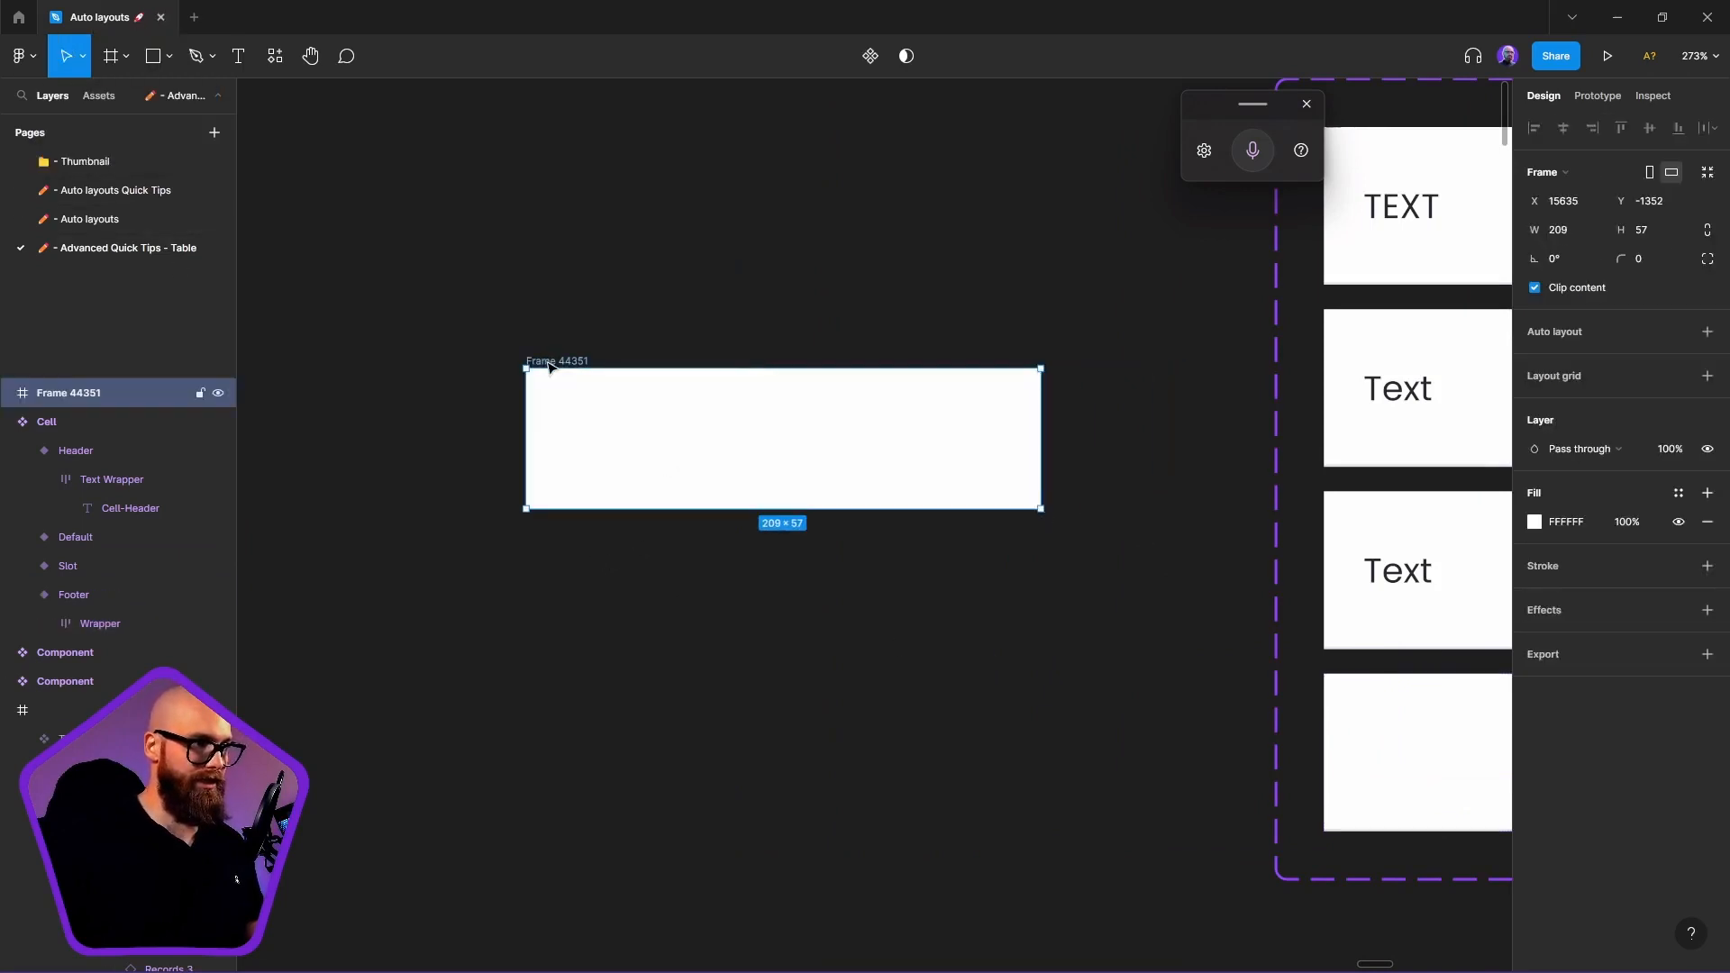
double_click(550, 365)
type("Slo")
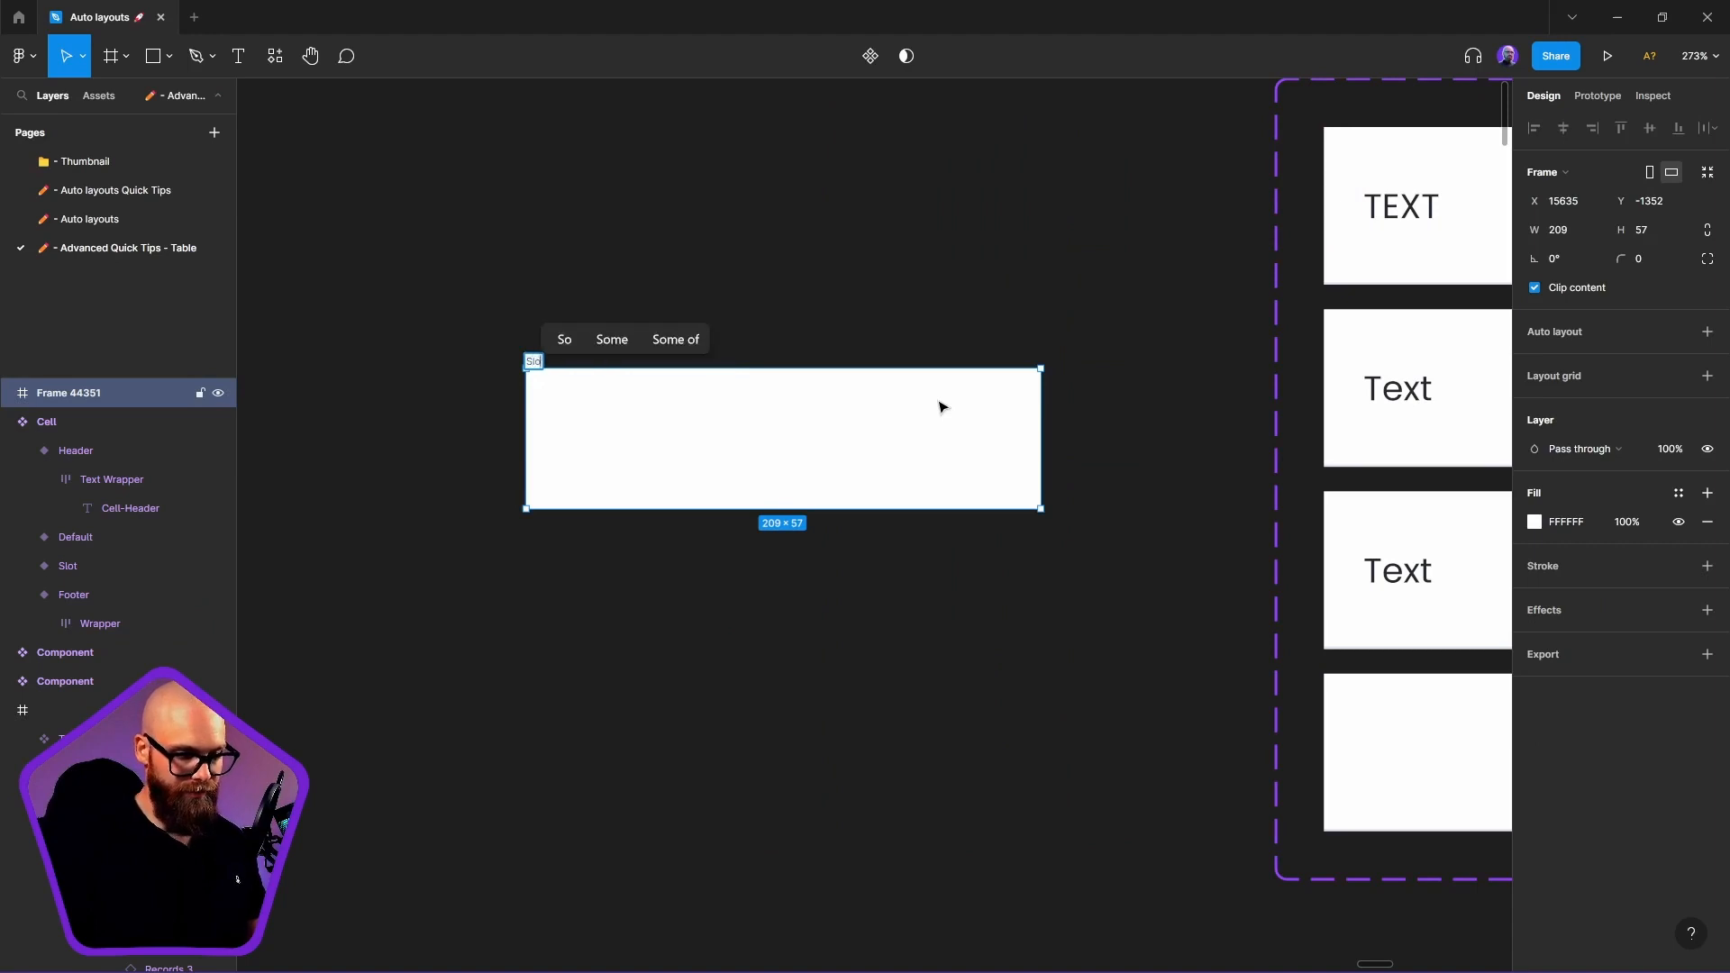
type("t")
key("Return")
Convert the Slot frame to a component and resize it to about 74 × 47
right_click(895, 416)
left_click(1024, 781)
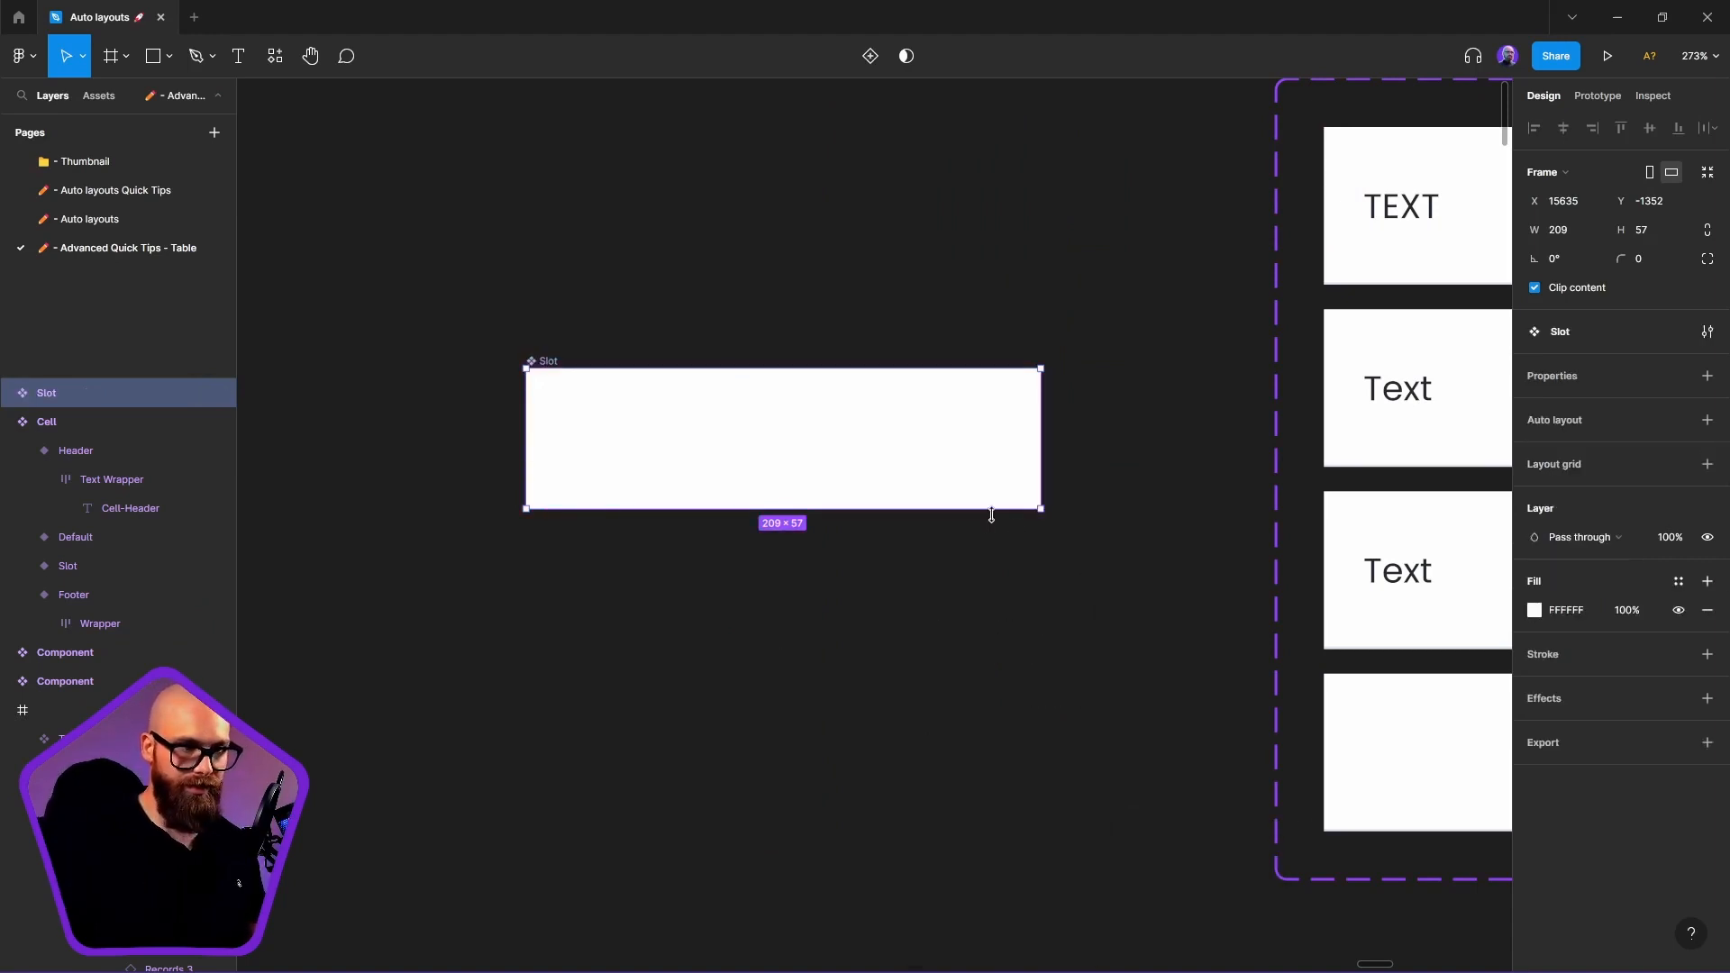
left_click_drag(1035, 510, 710, 486)
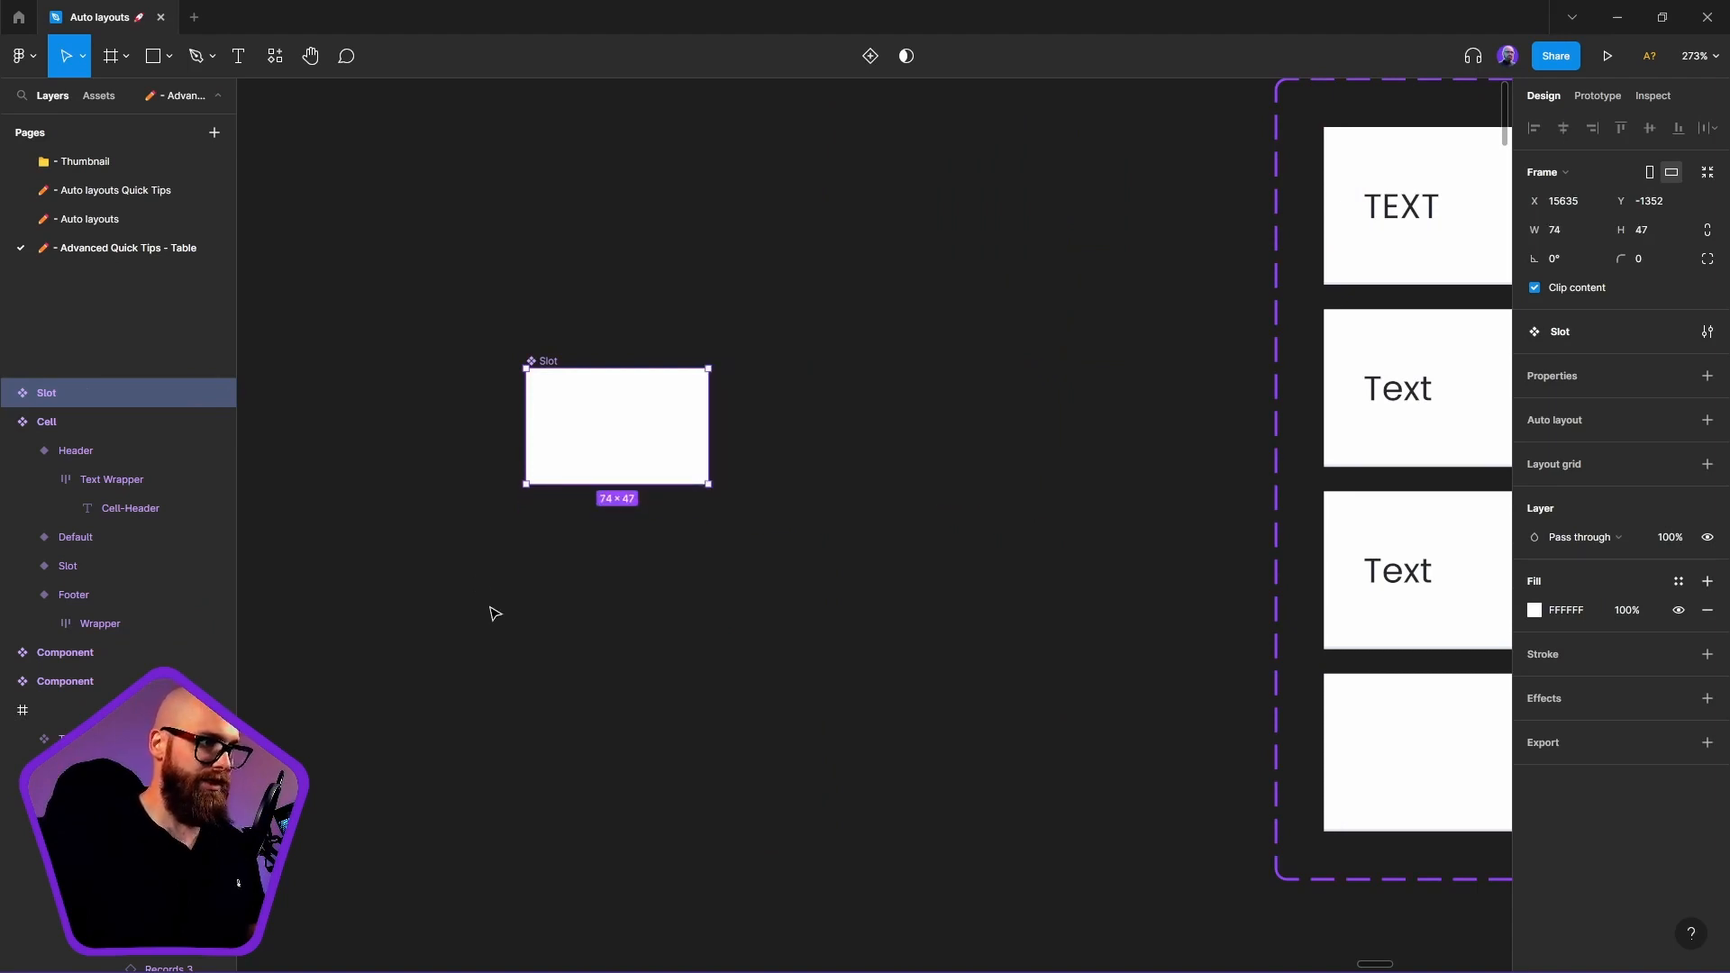
Add a 000000 inside stroke to the Slot component and set its stroke style to Dash
left_click(1708, 656)
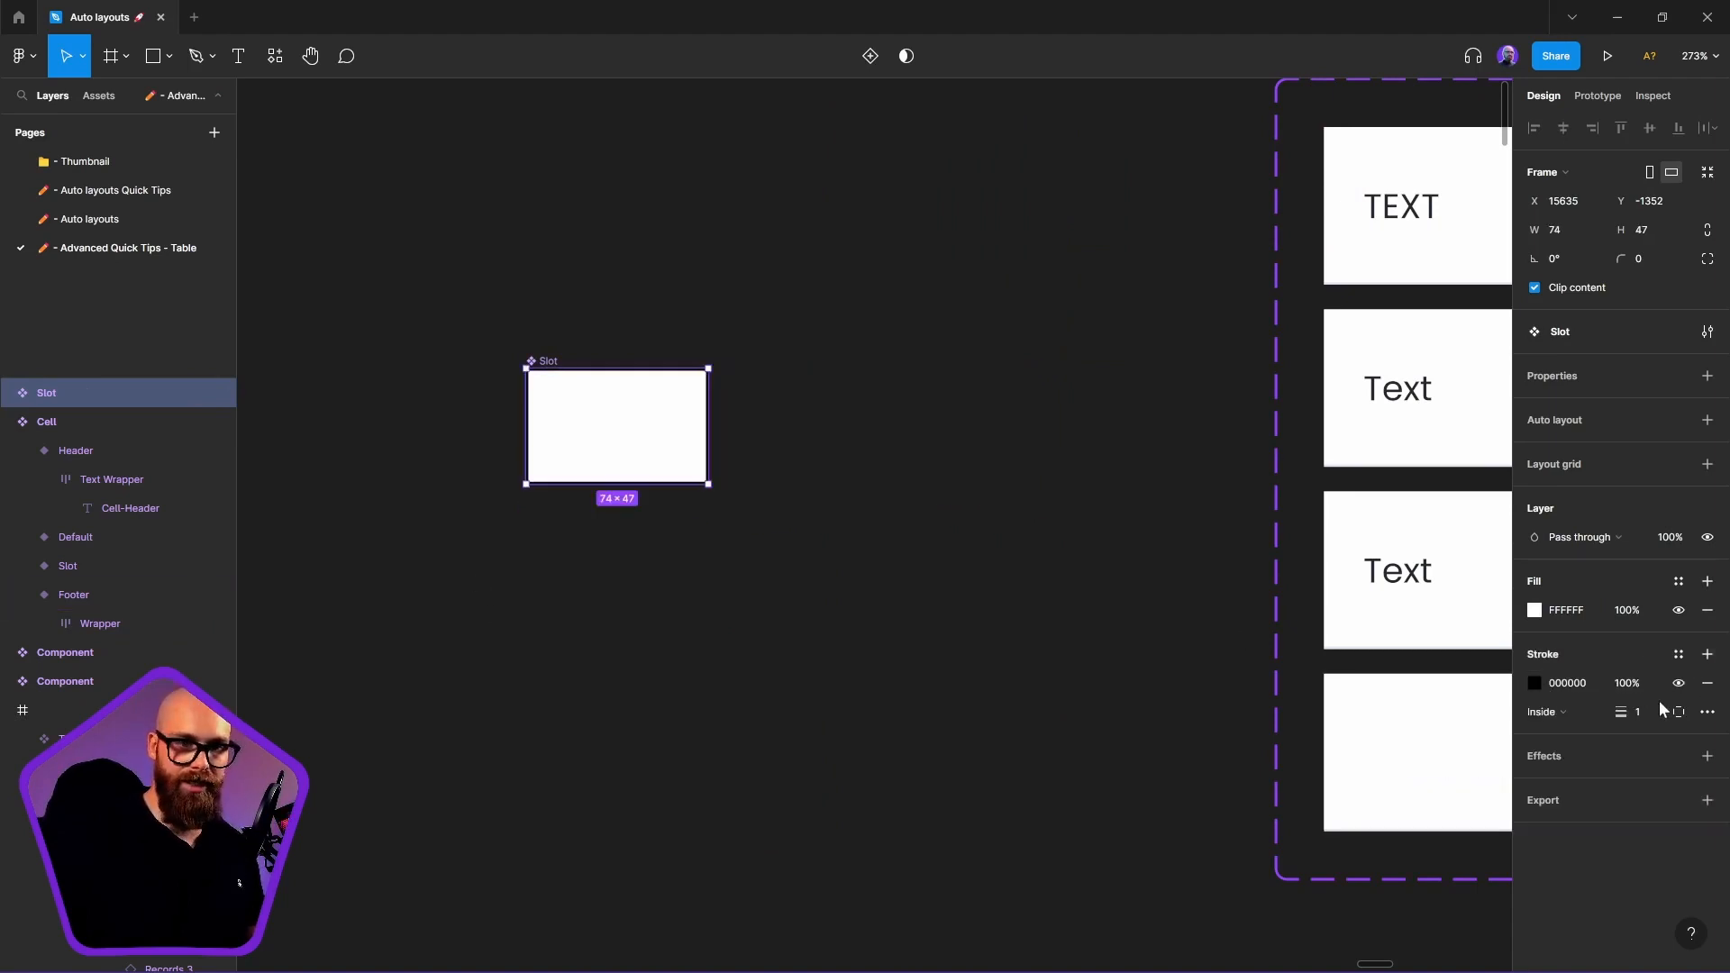
left_click(1708, 712)
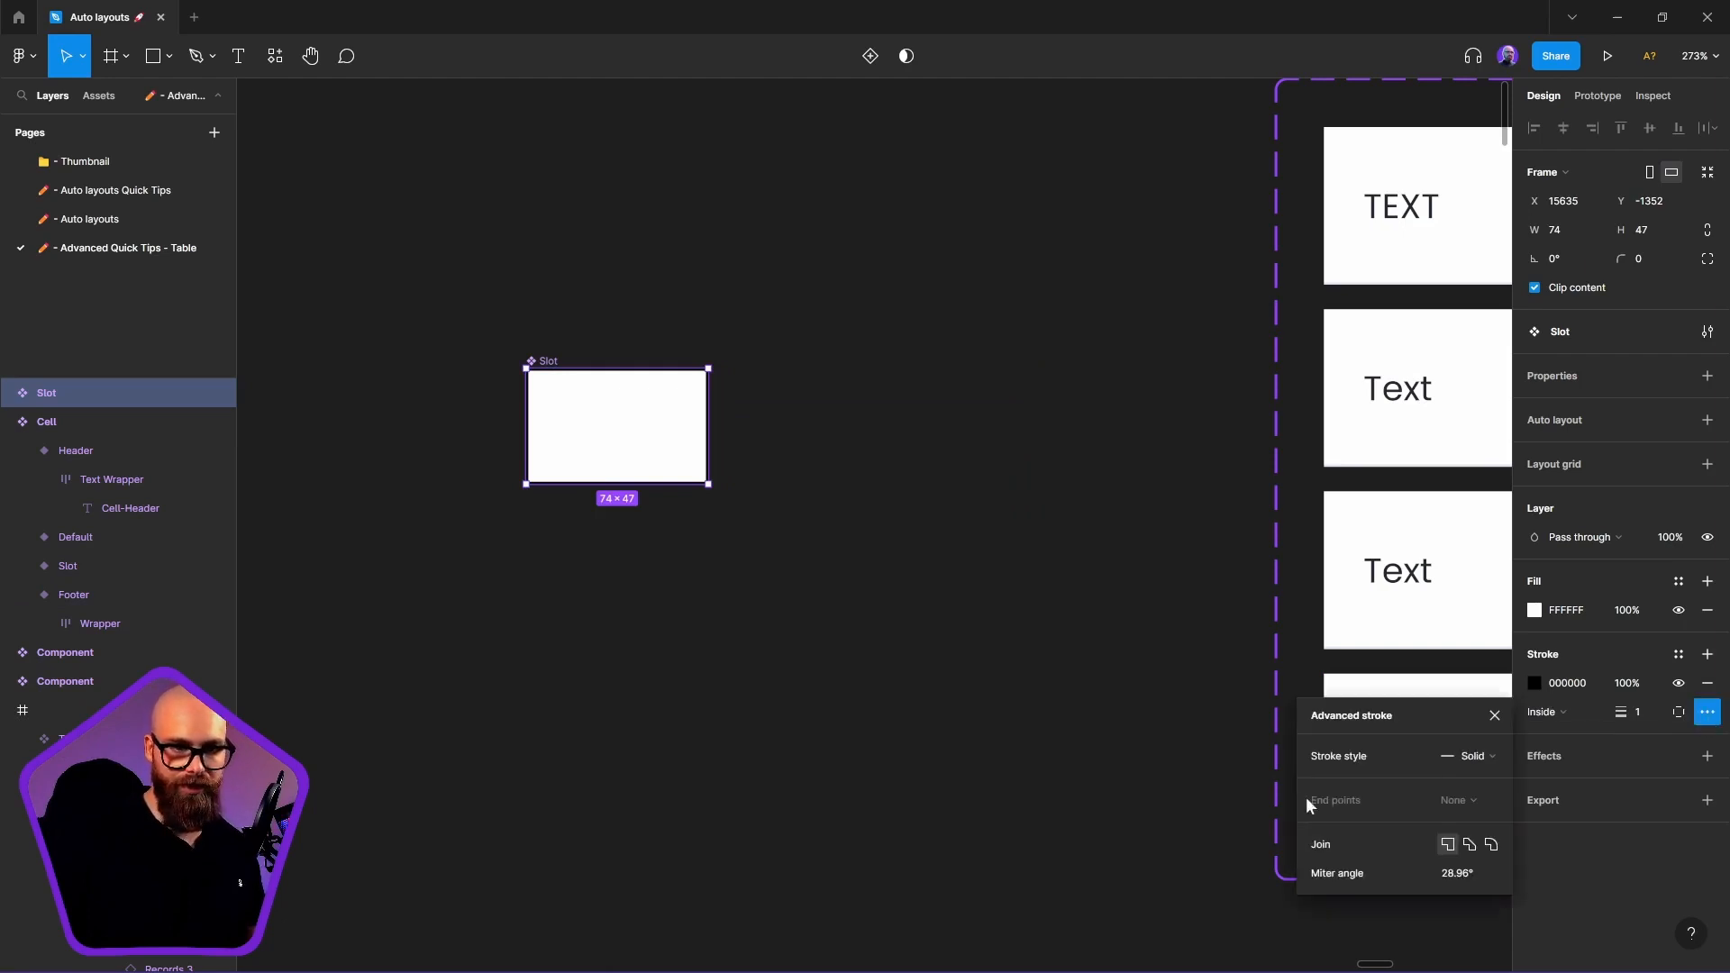
left_click(1469, 756)
left_click(1478, 775)
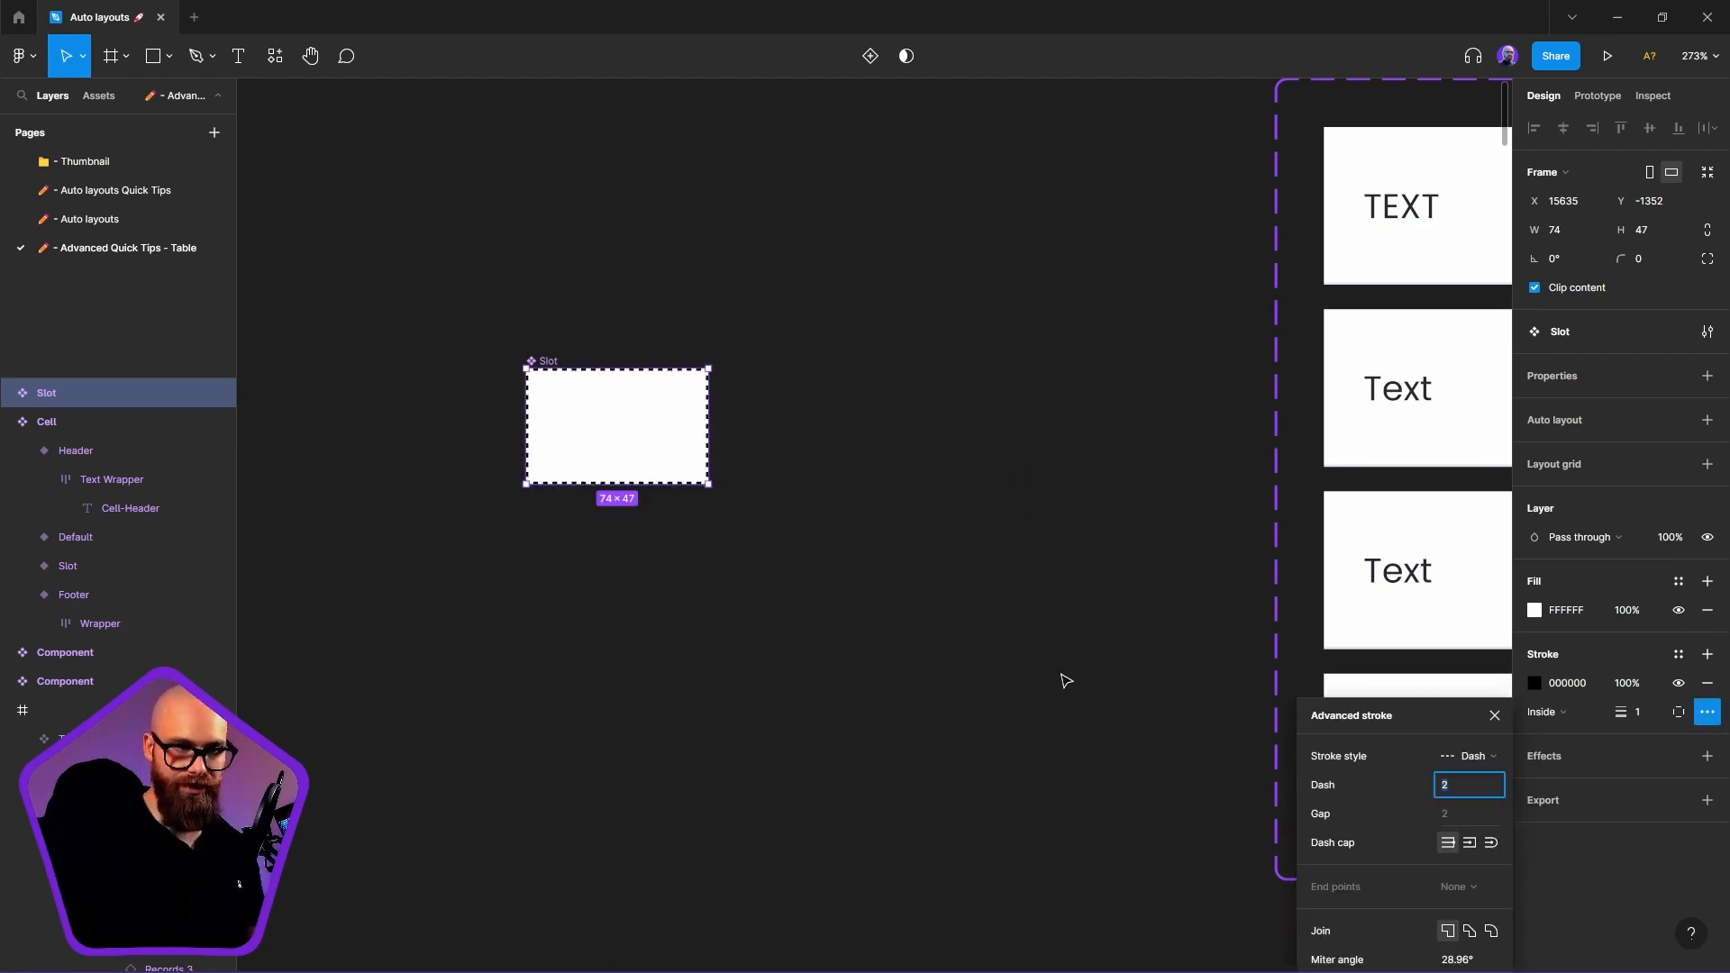
Set the Slot component's stroke weight to 8
left_click(1658, 706)
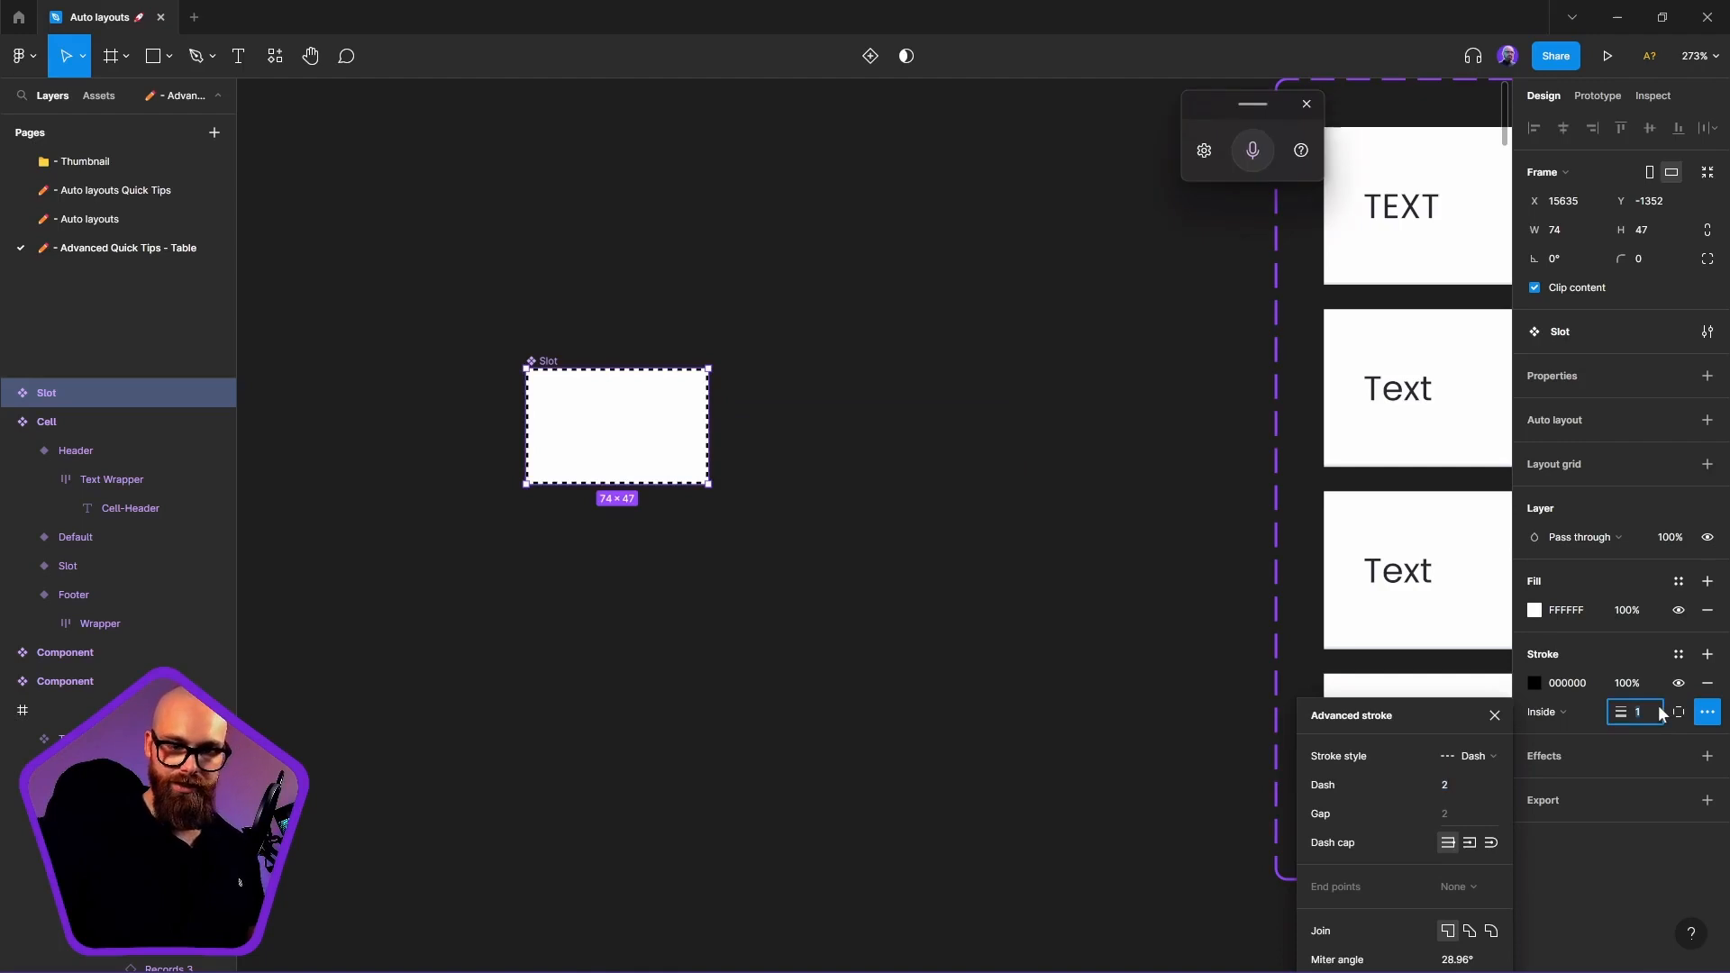
type("8")
key("Return")
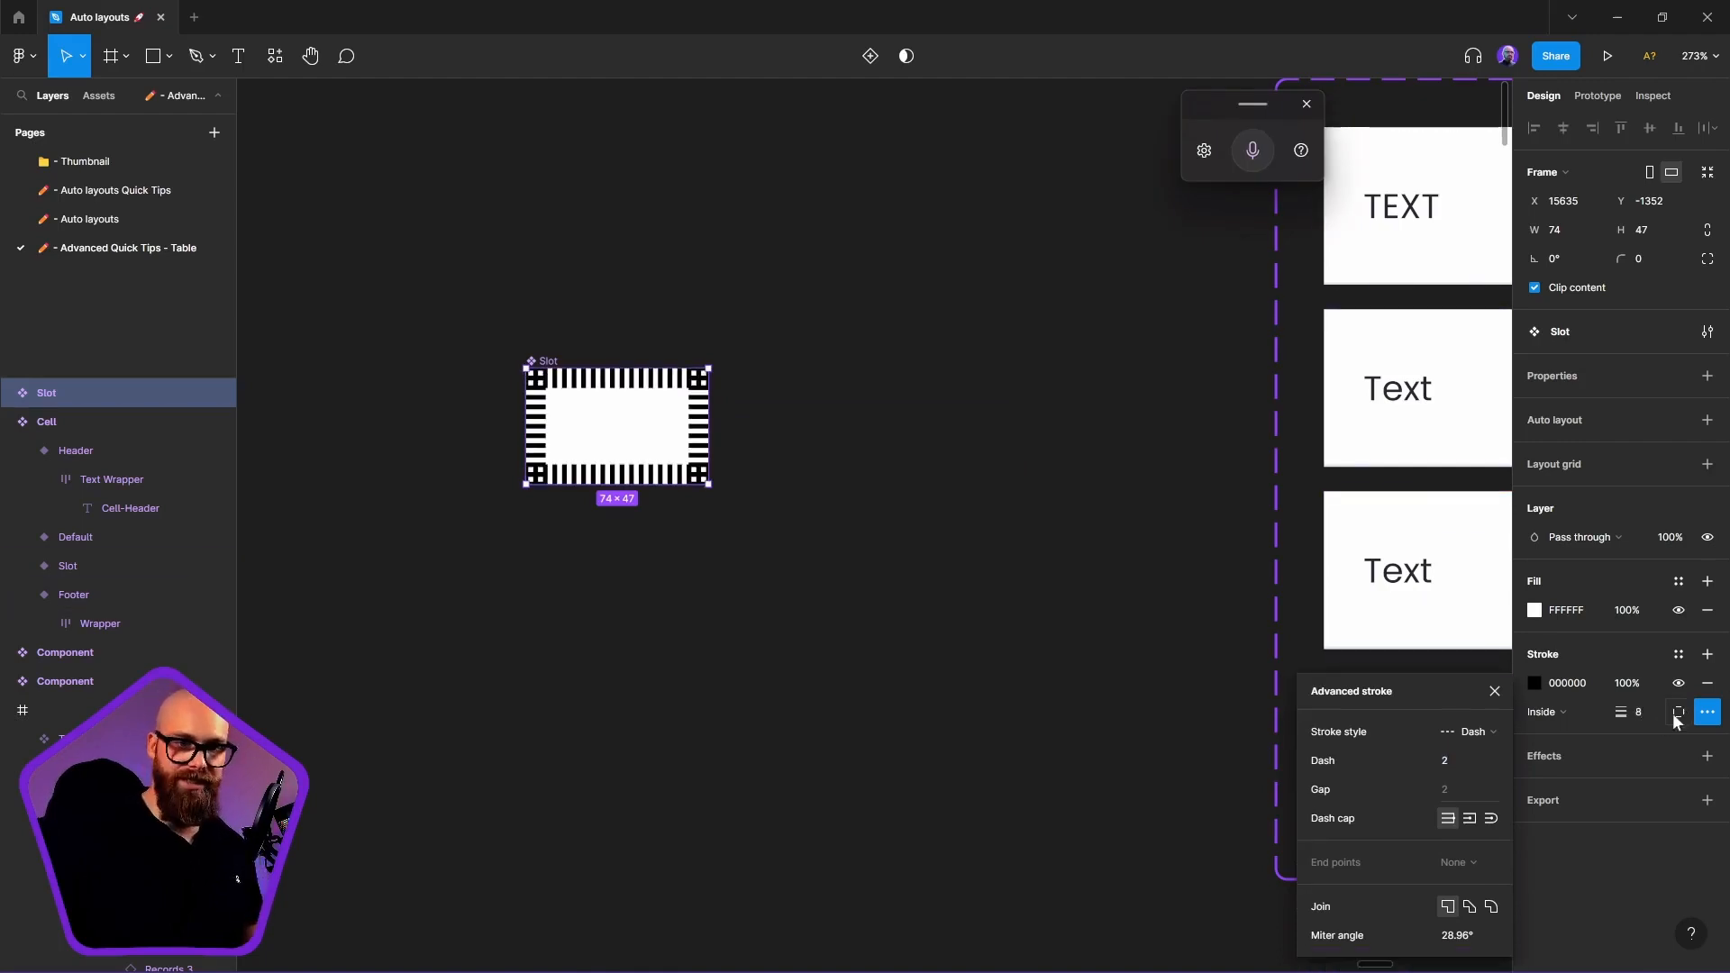
Set the Slot component's stroke weight to 1 and its dash length to 8
double_click(1656, 712)
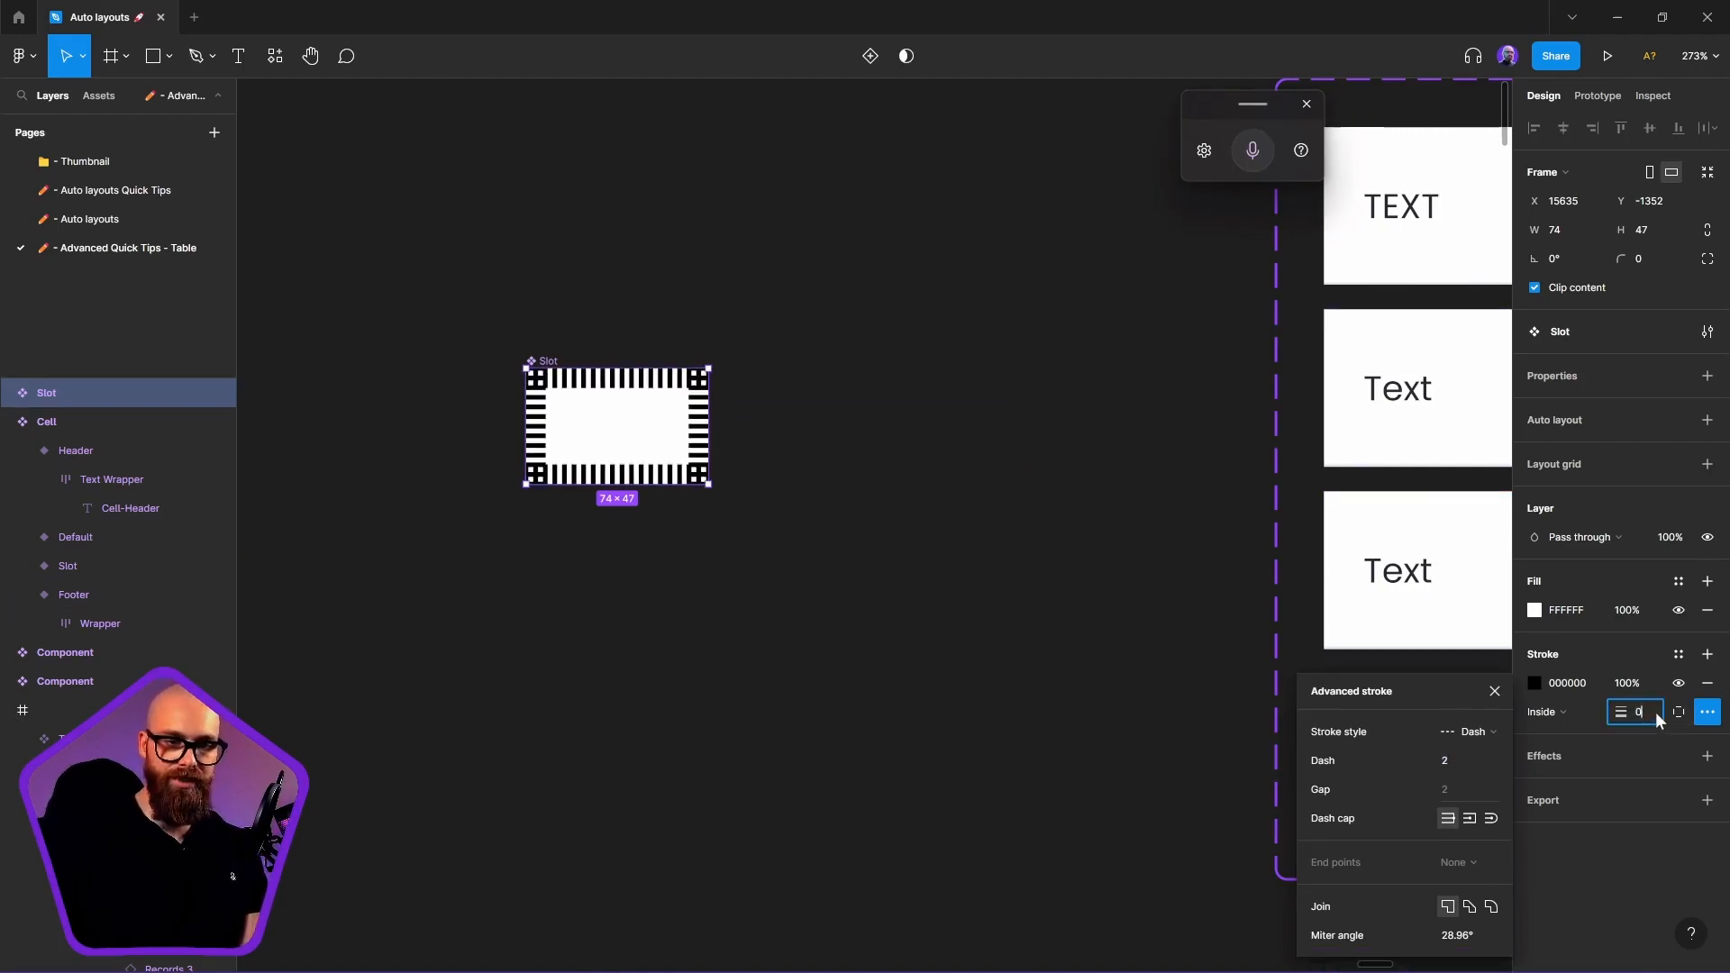
type("1")
key("Return")
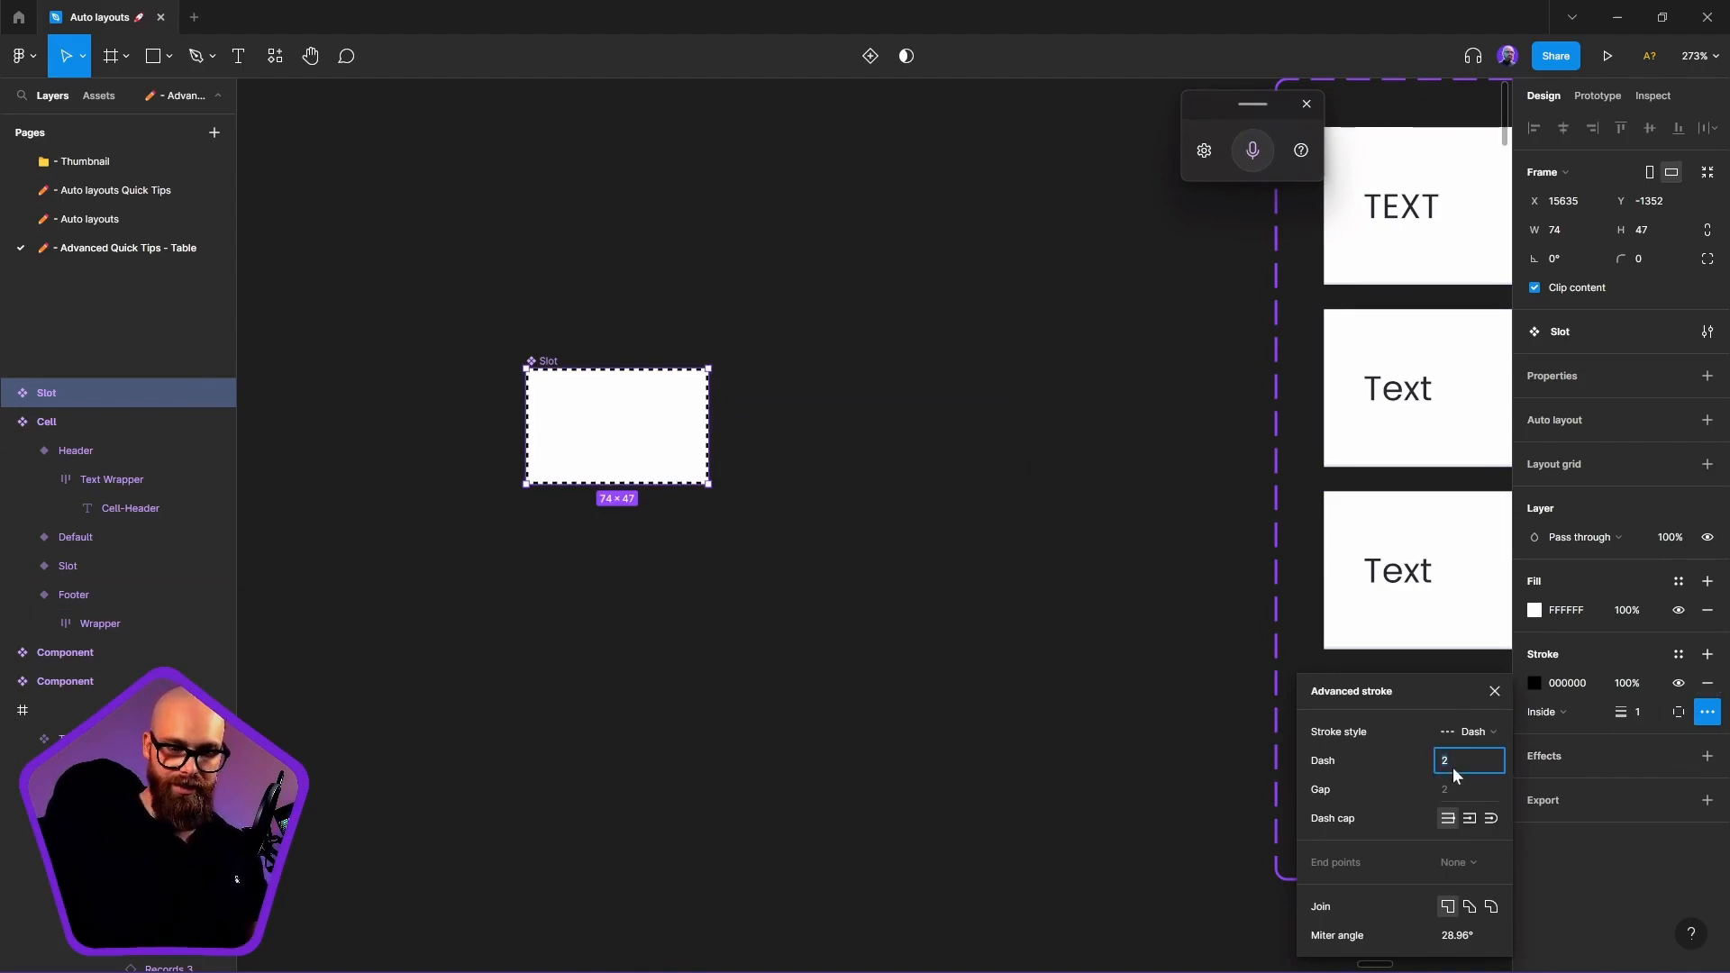
type("8")
key("Return")
Change the Slot component's stroke colour to the purple document colour 6D34E3 and set its corner radius to 8
left_click(1537, 685)
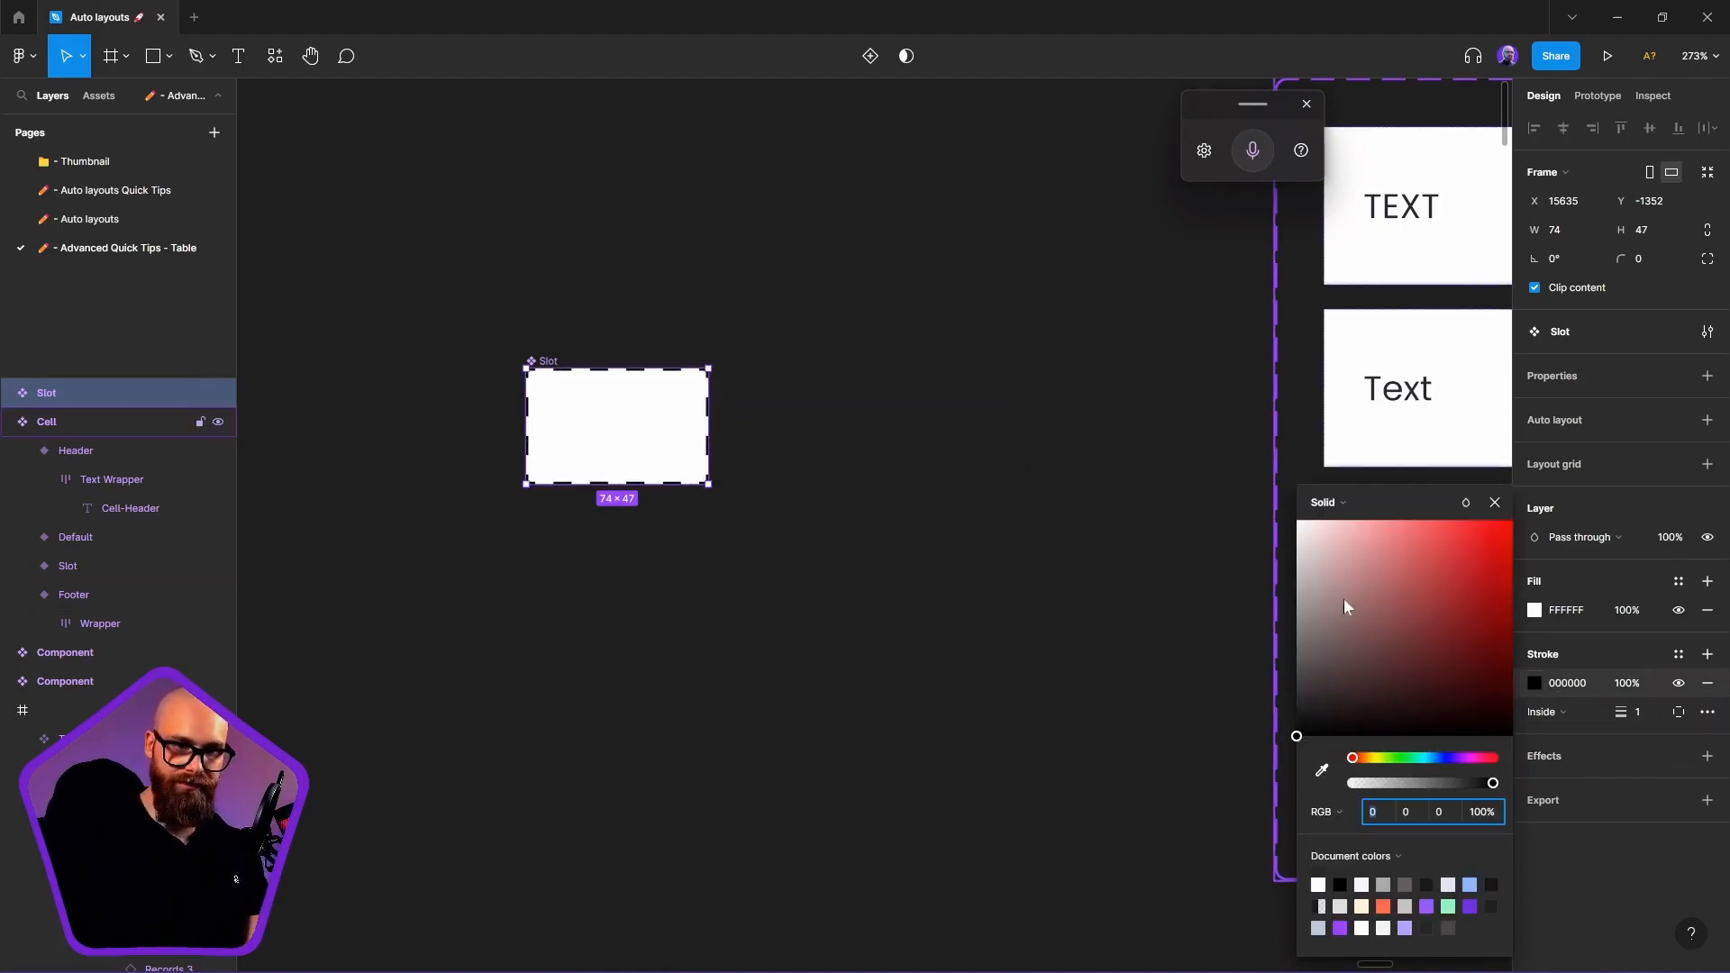
left_click(1470, 906)
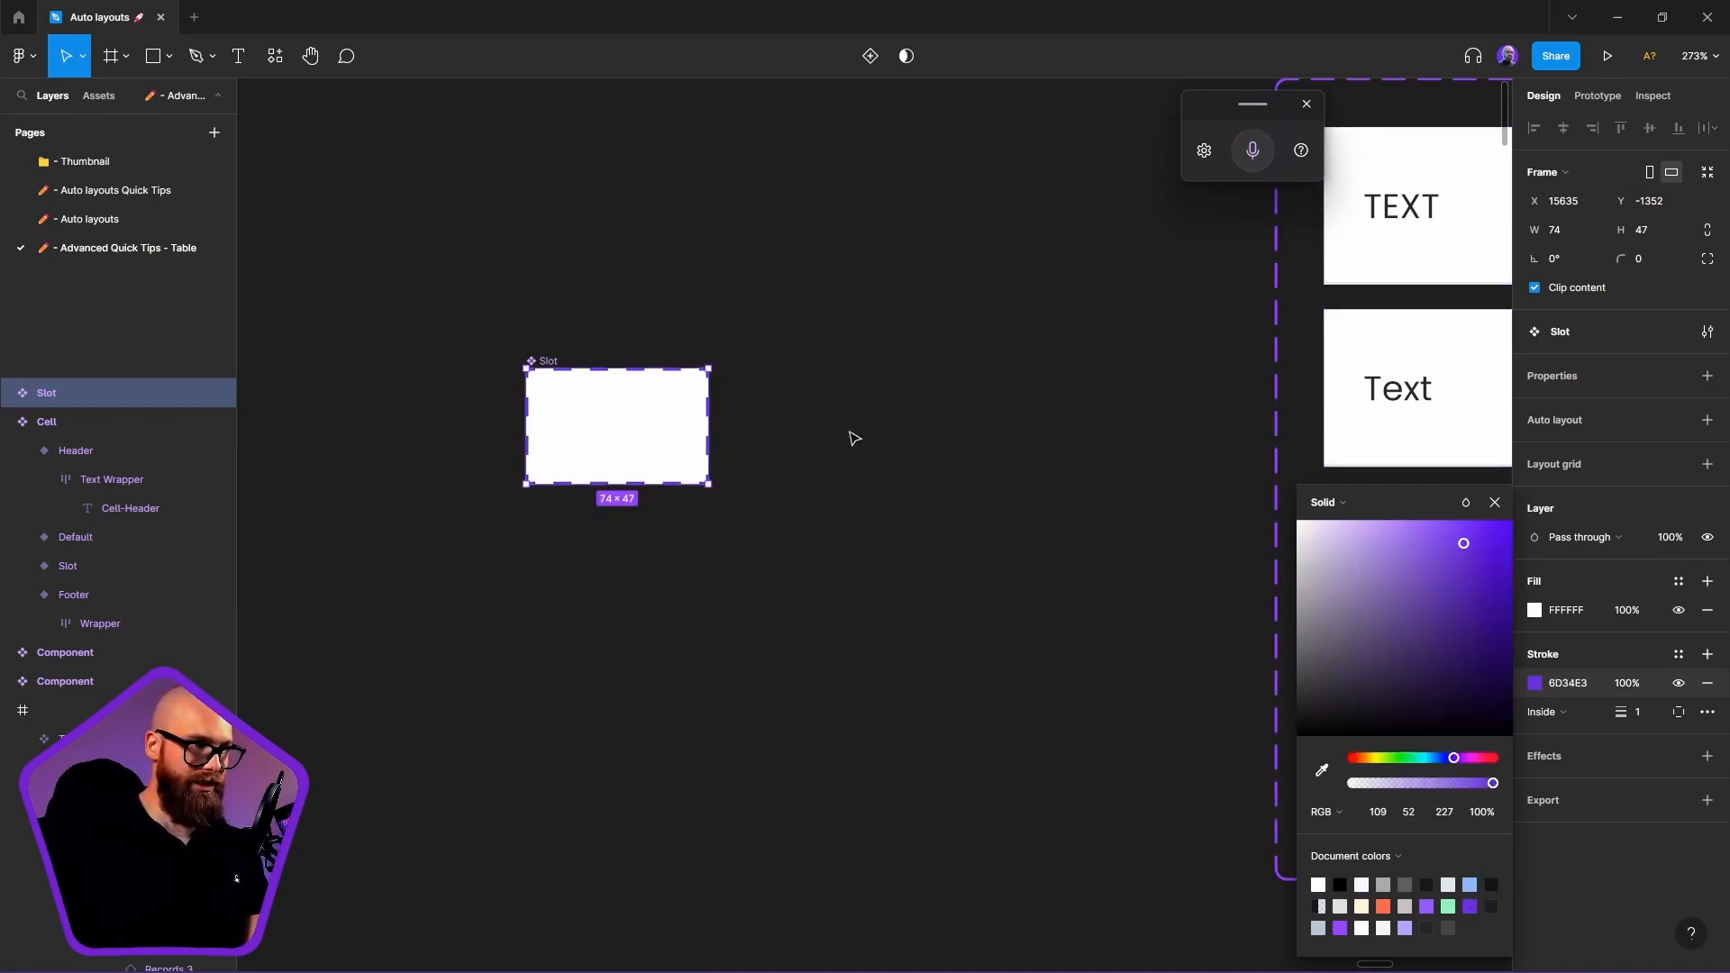
left_click(1682, 264)
type("16")
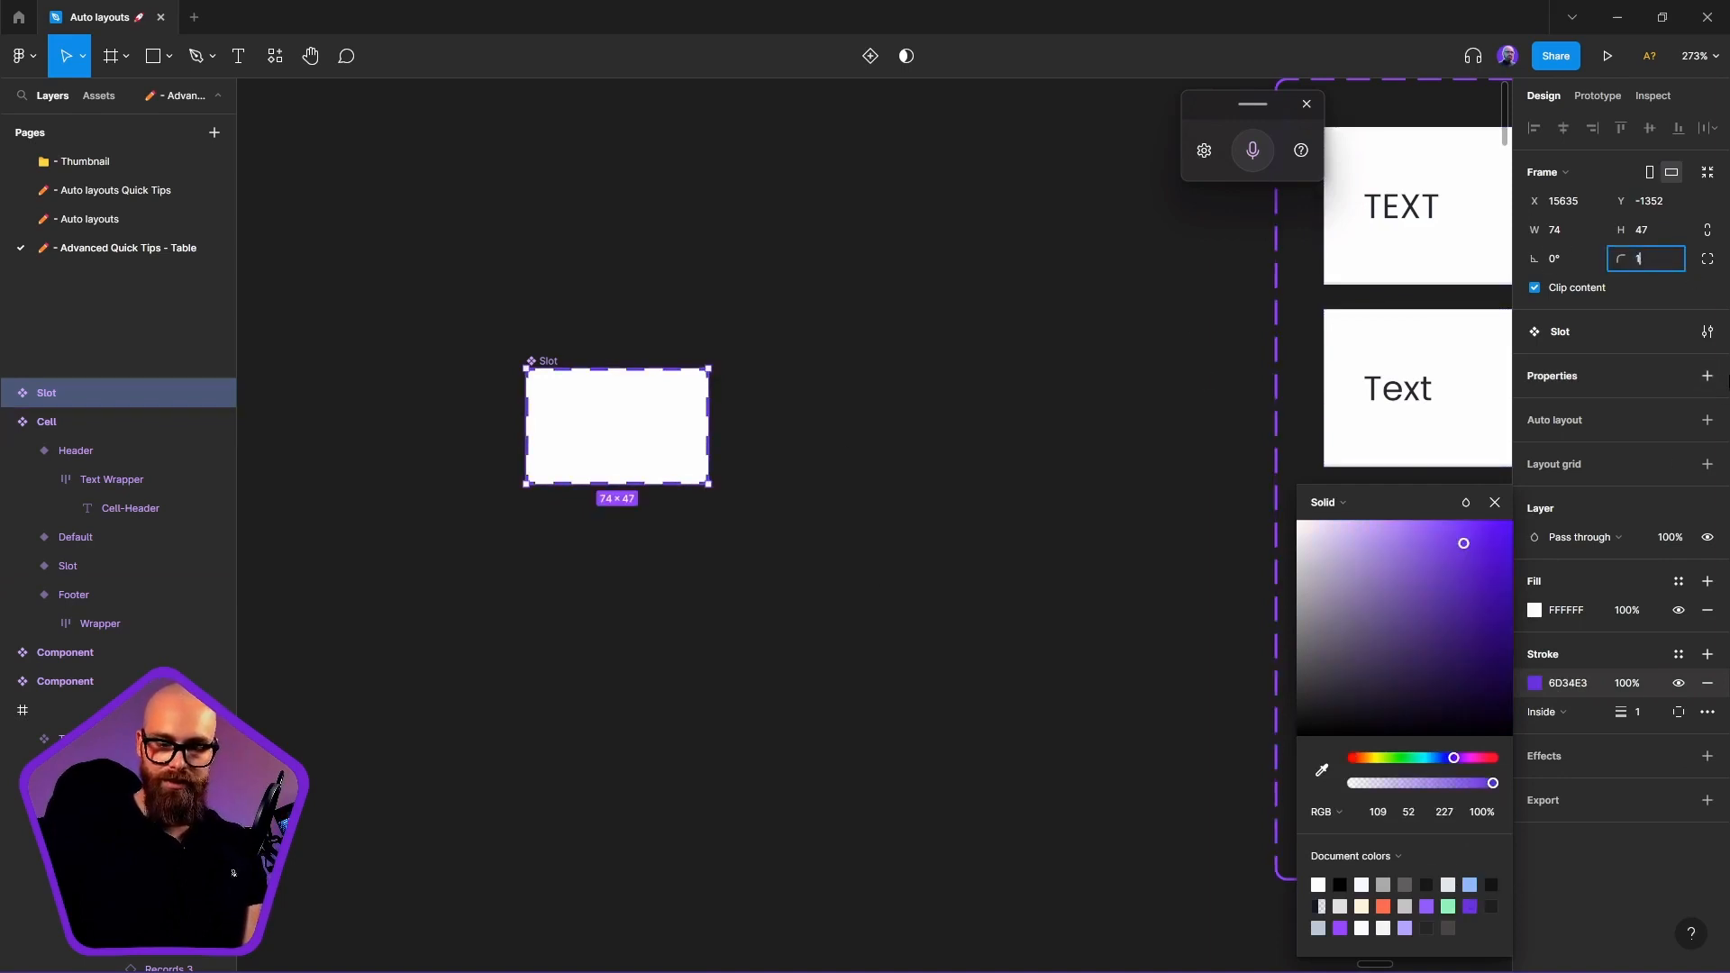
key("Return")
left_click(1027, 274)
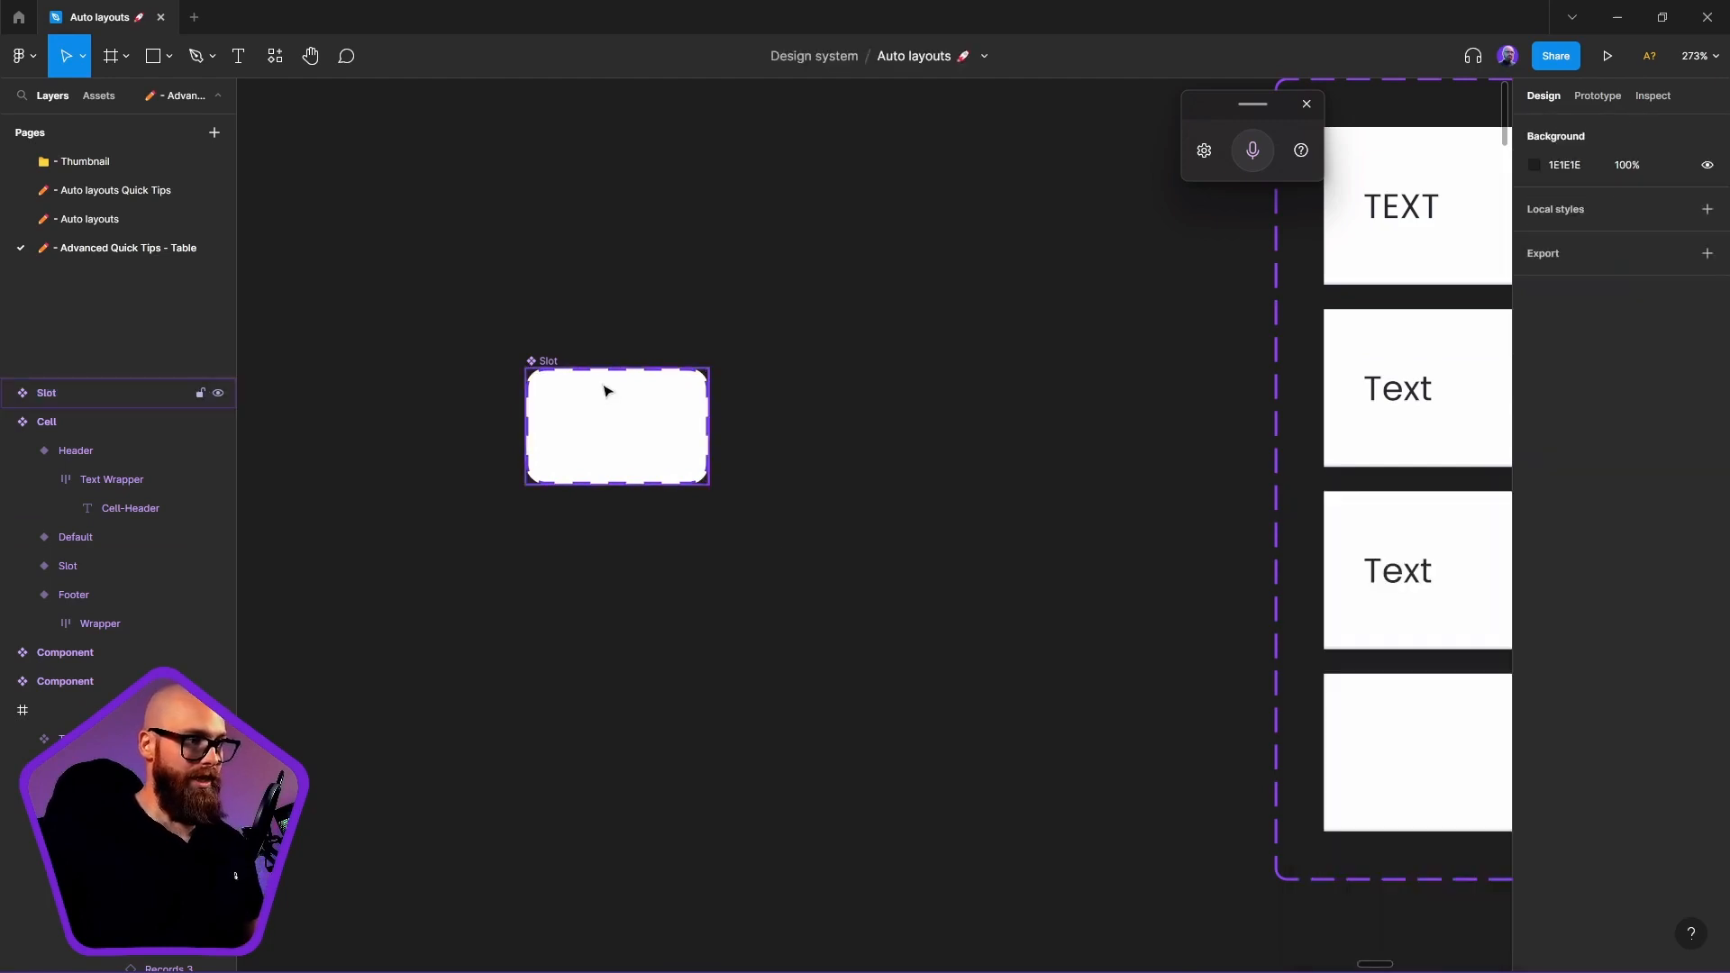
Duplicate the Slot component as an instance and move that instance into the Wrapper of the Cell set's Footer variant
left_click_drag(591, 392, 550, 726)
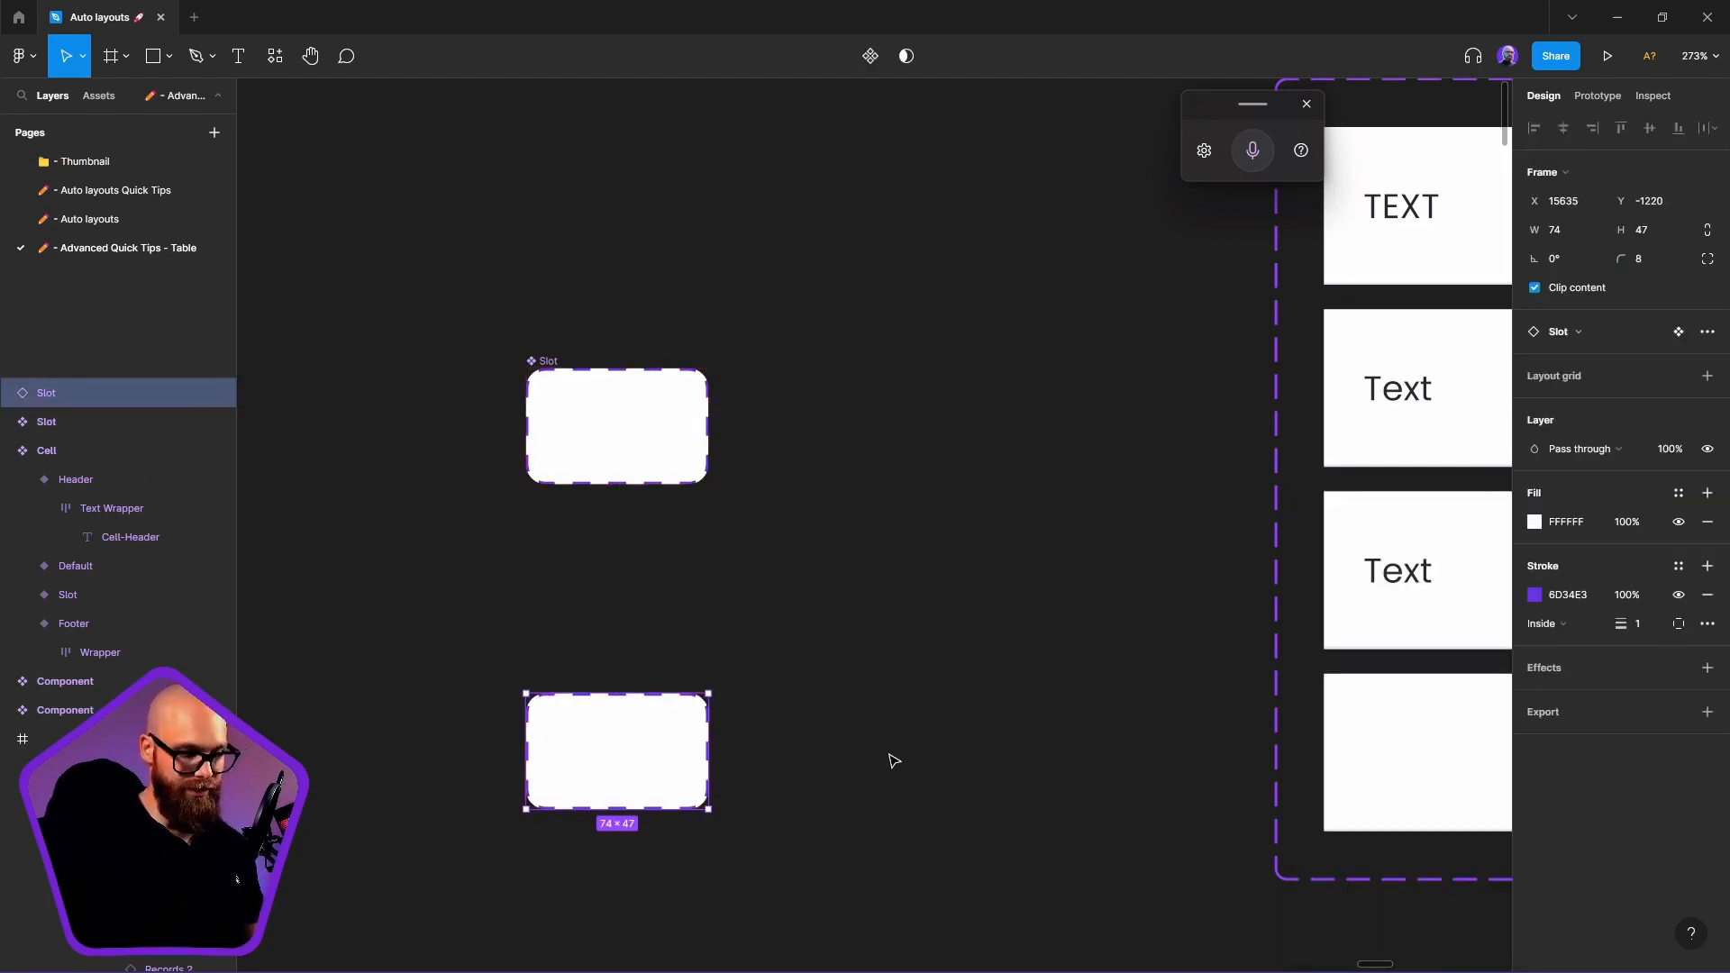
key("Delete")
scroll(901, 739, "right", 5)
left_click(1078, 780)
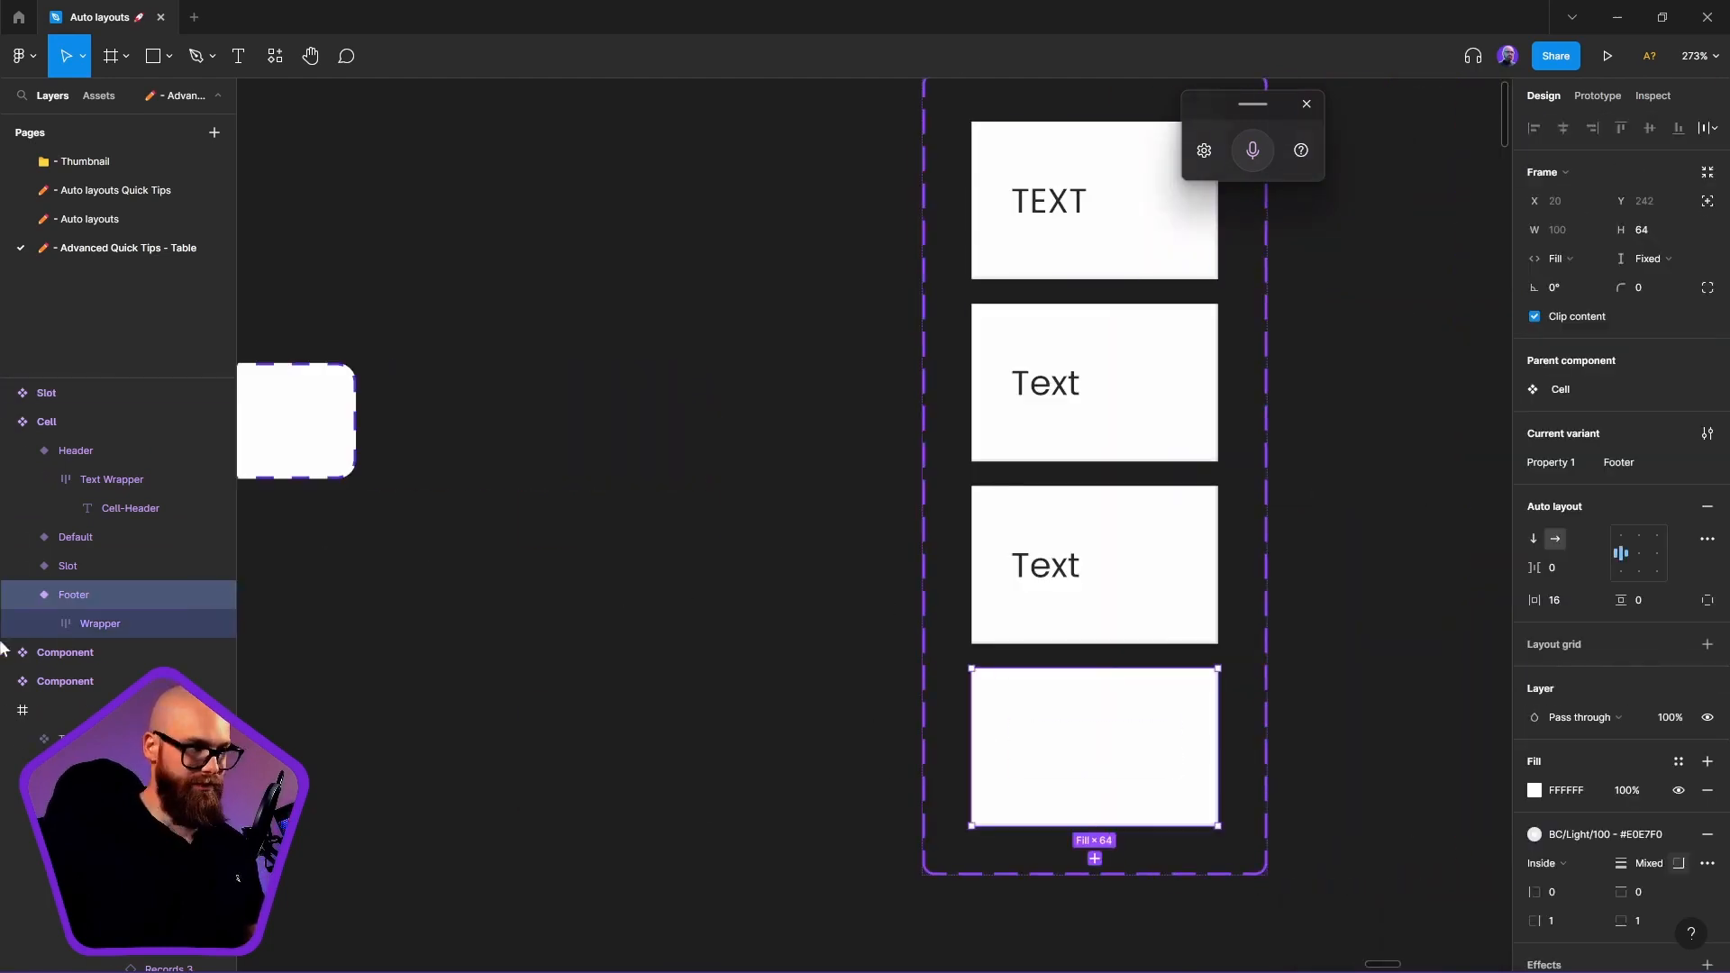
left_click(82, 628)
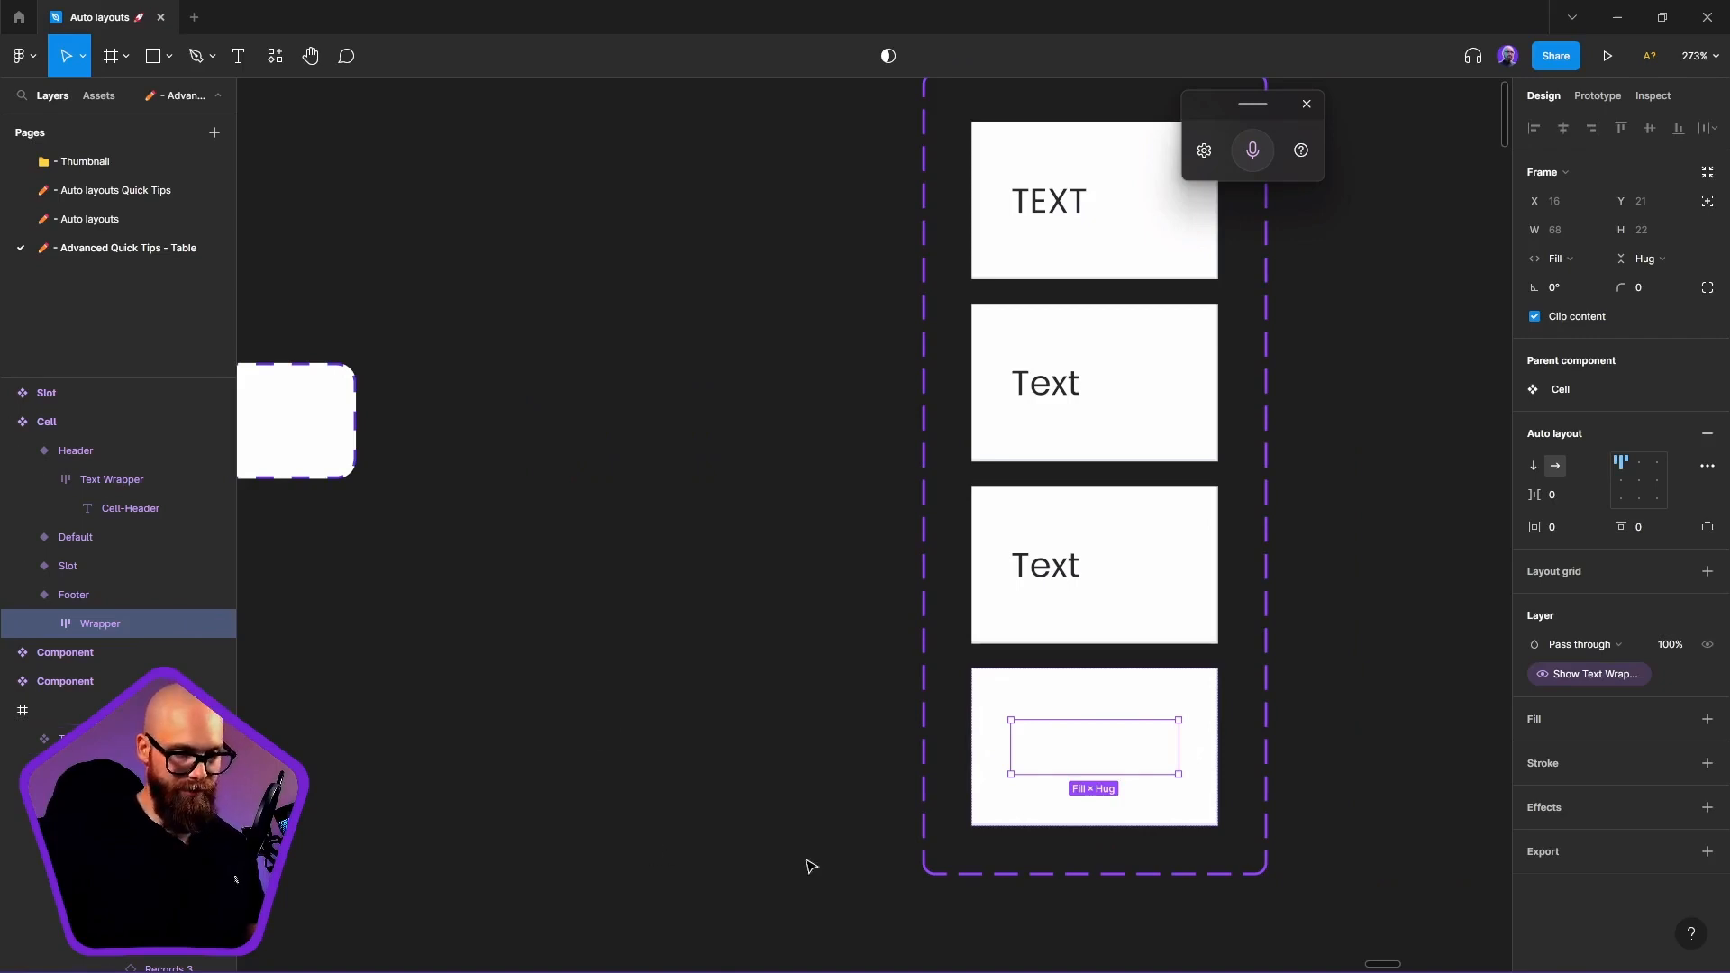
key("ctrl+v")
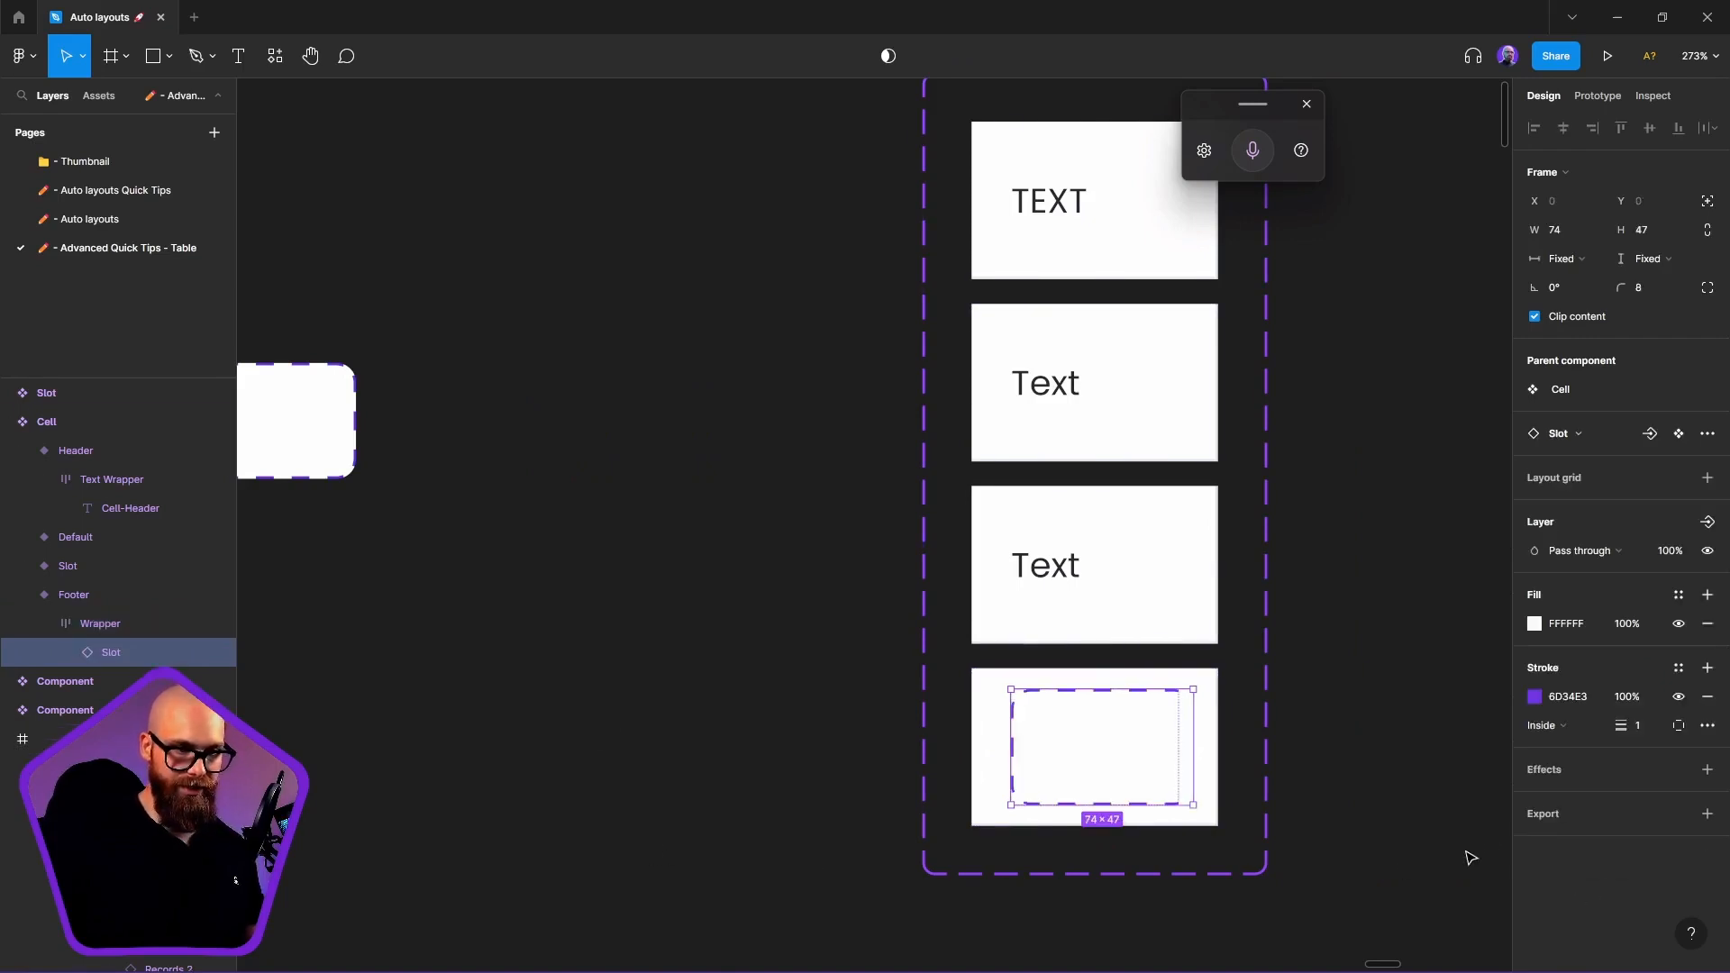
Set the nested Slot instance to Fill in width and height, and set the Footer Wrapper's height to Fill
left_click(1566, 258)
left_click(1599, 280)
left_click(1642, 258)
left_click(1649, 281)
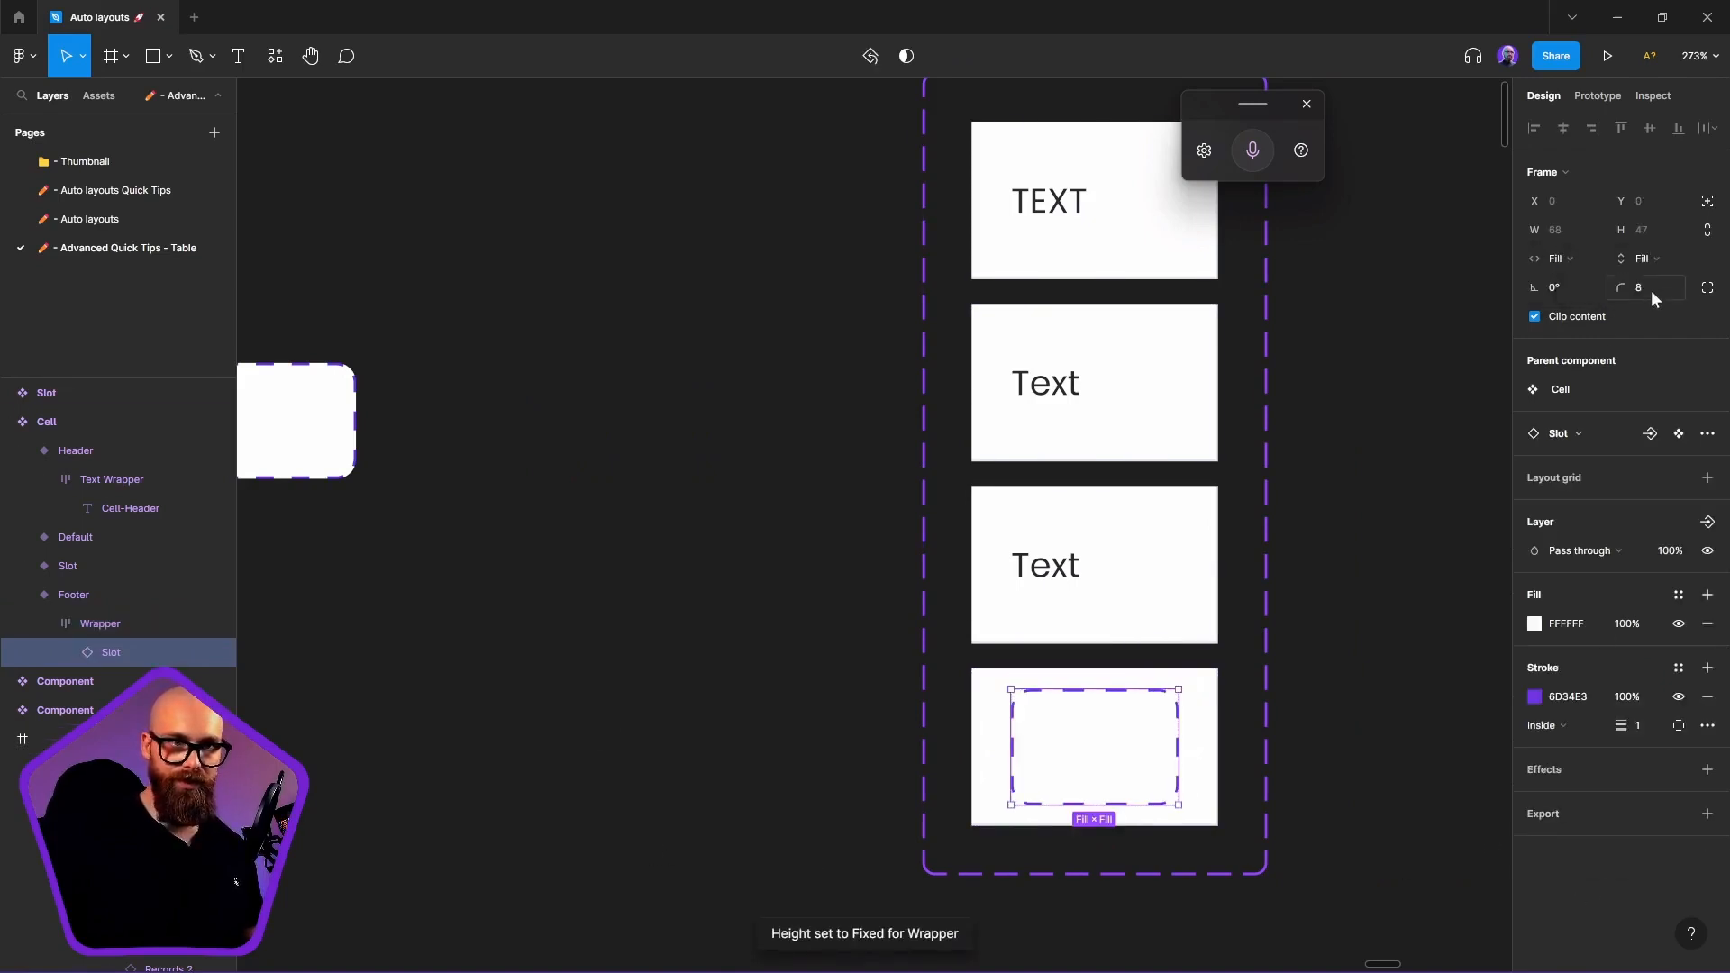
left_click(105, 621)
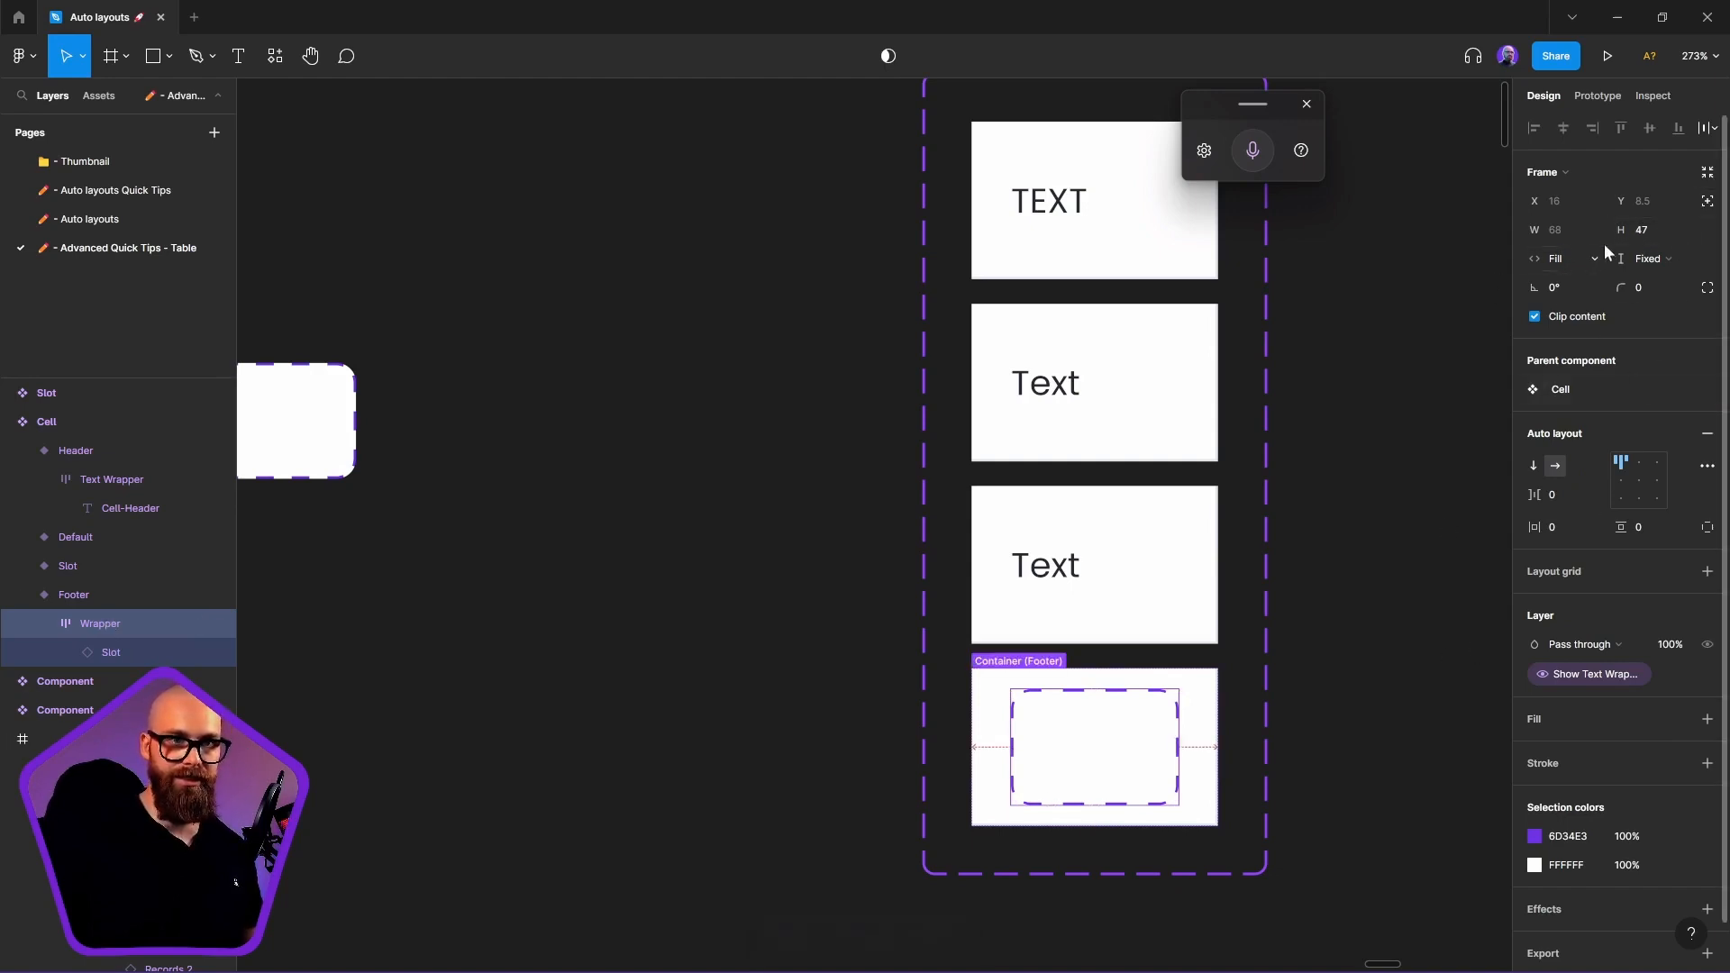
left_click(1654, 261)
left_click(1641, 301)
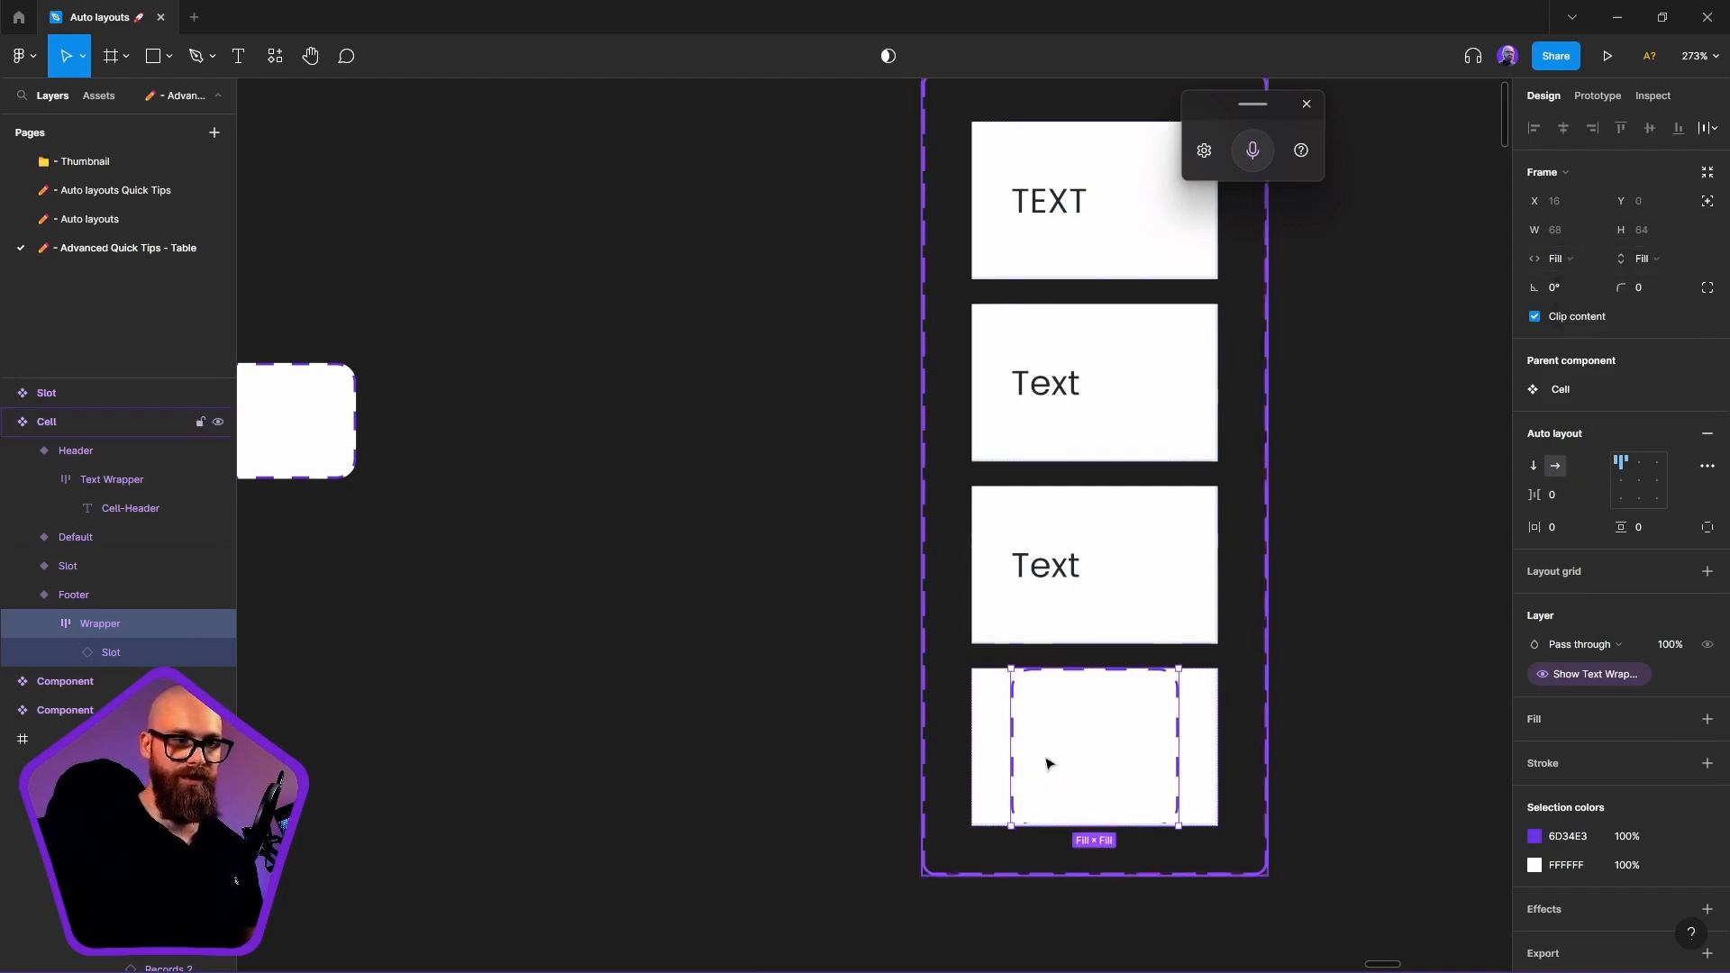
Replace the Slot variant's Text Wrapper with a copy of the Footer variant's Wrapper
left_click(996, 770)
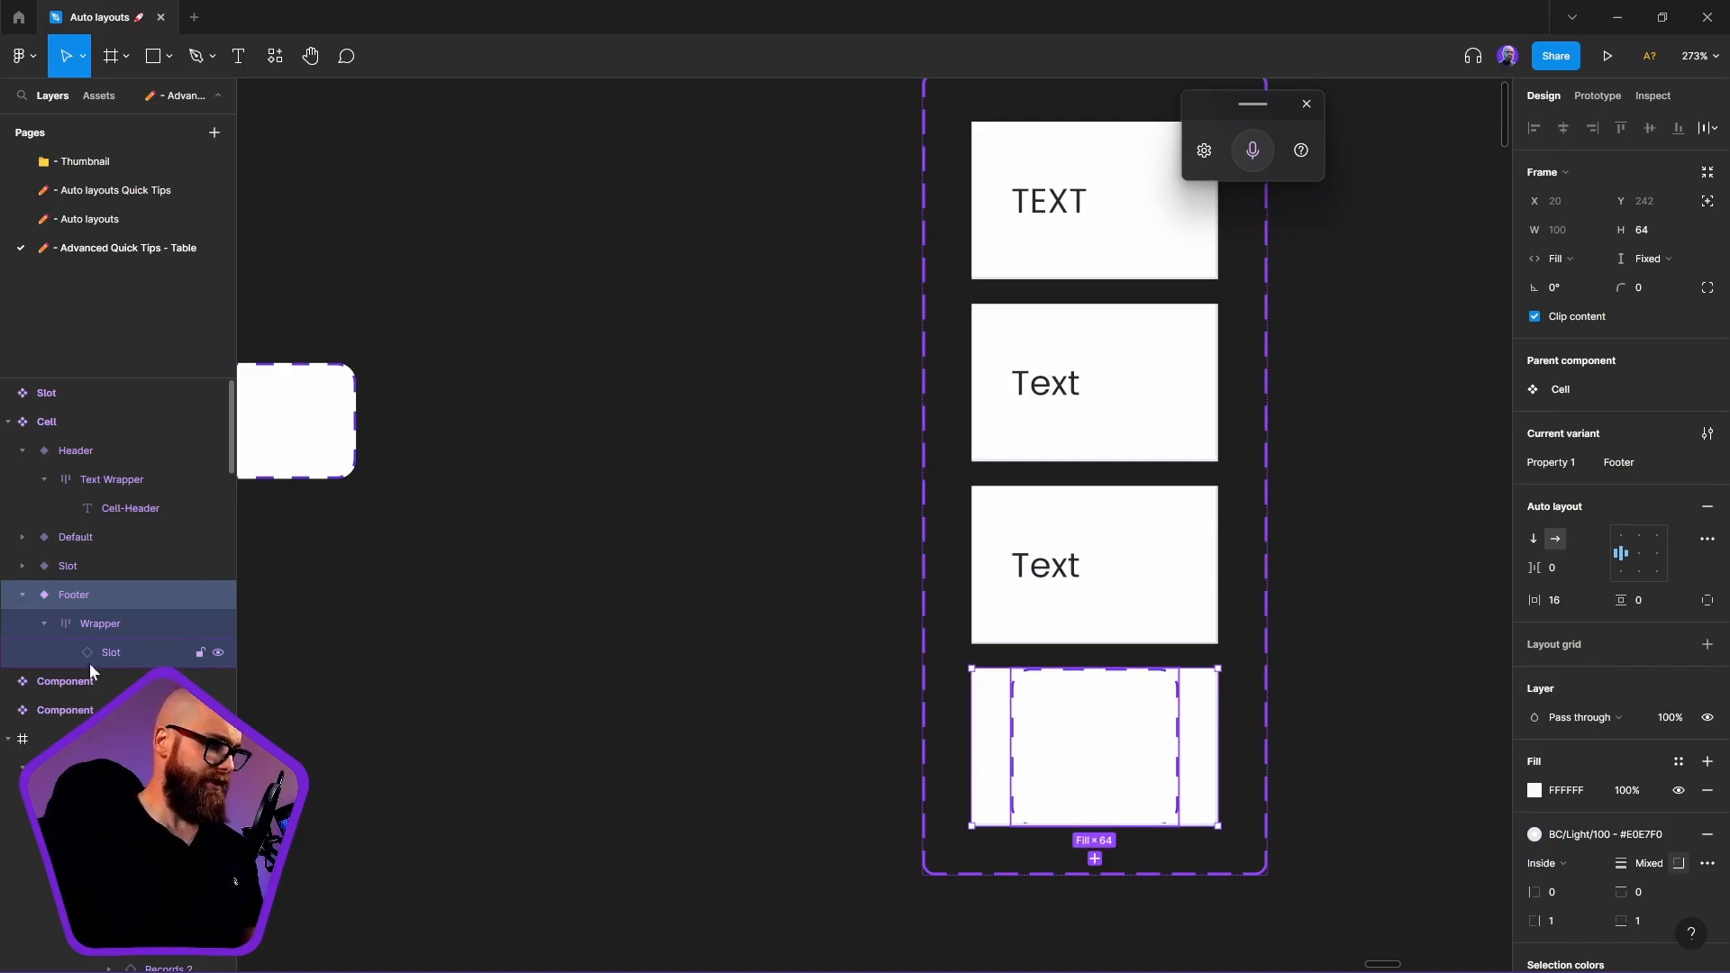
left_click(112, 652)
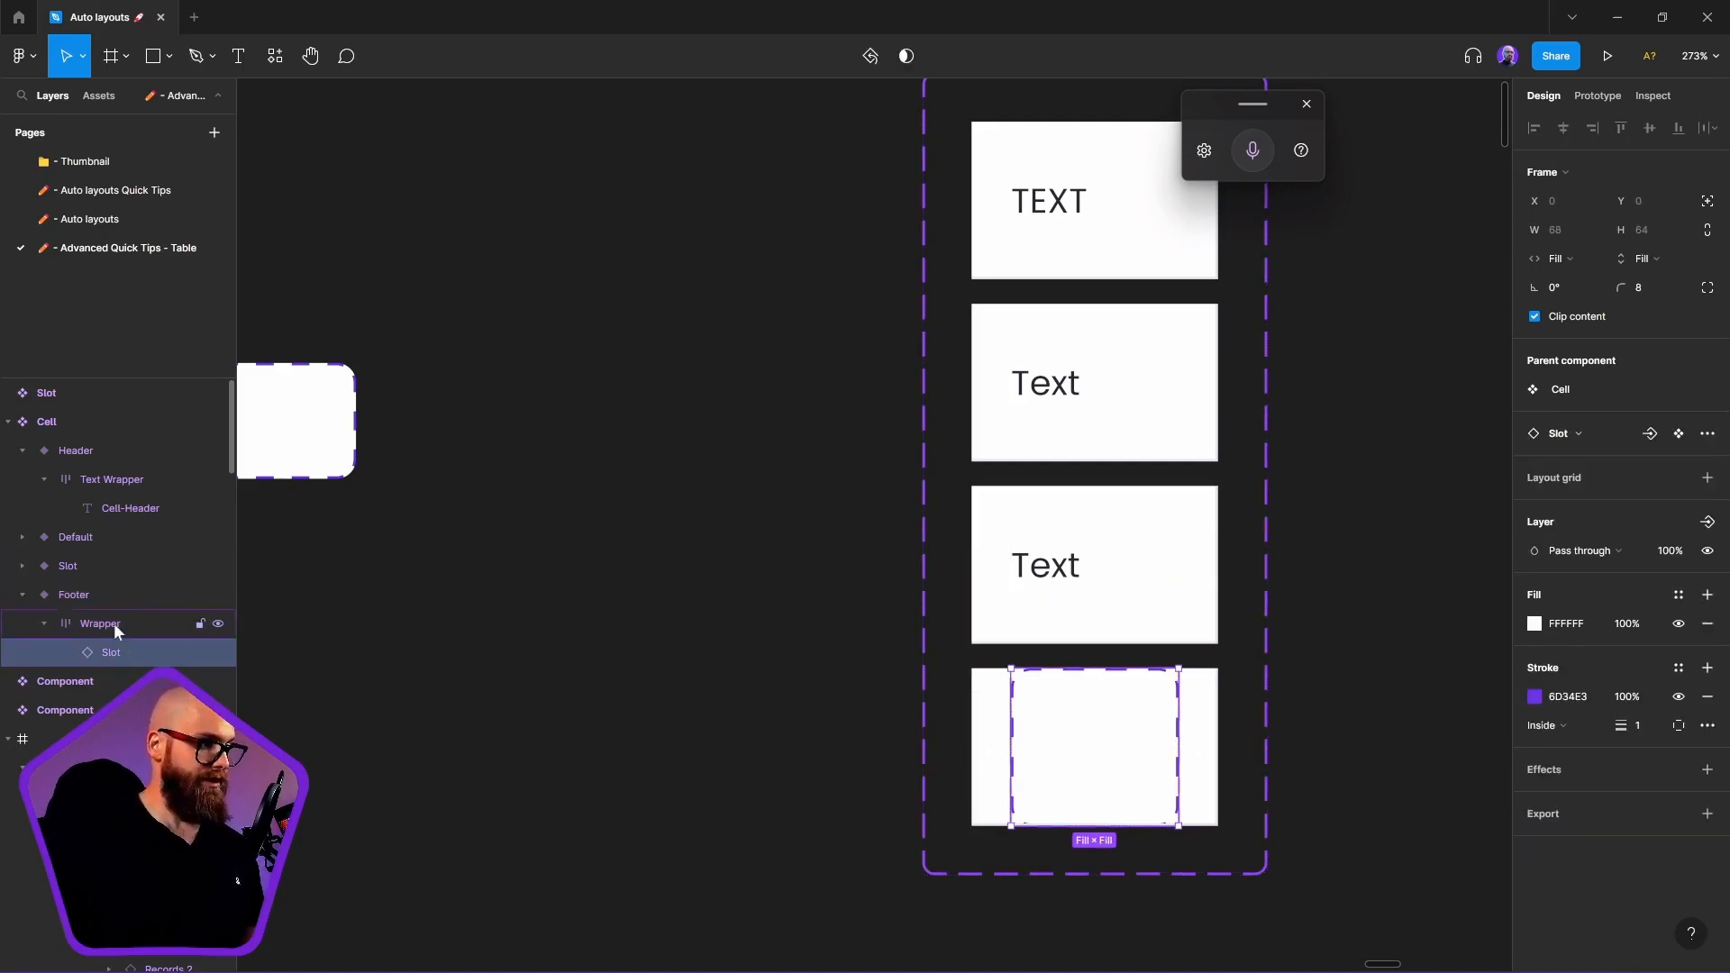
left_click(143, 621)
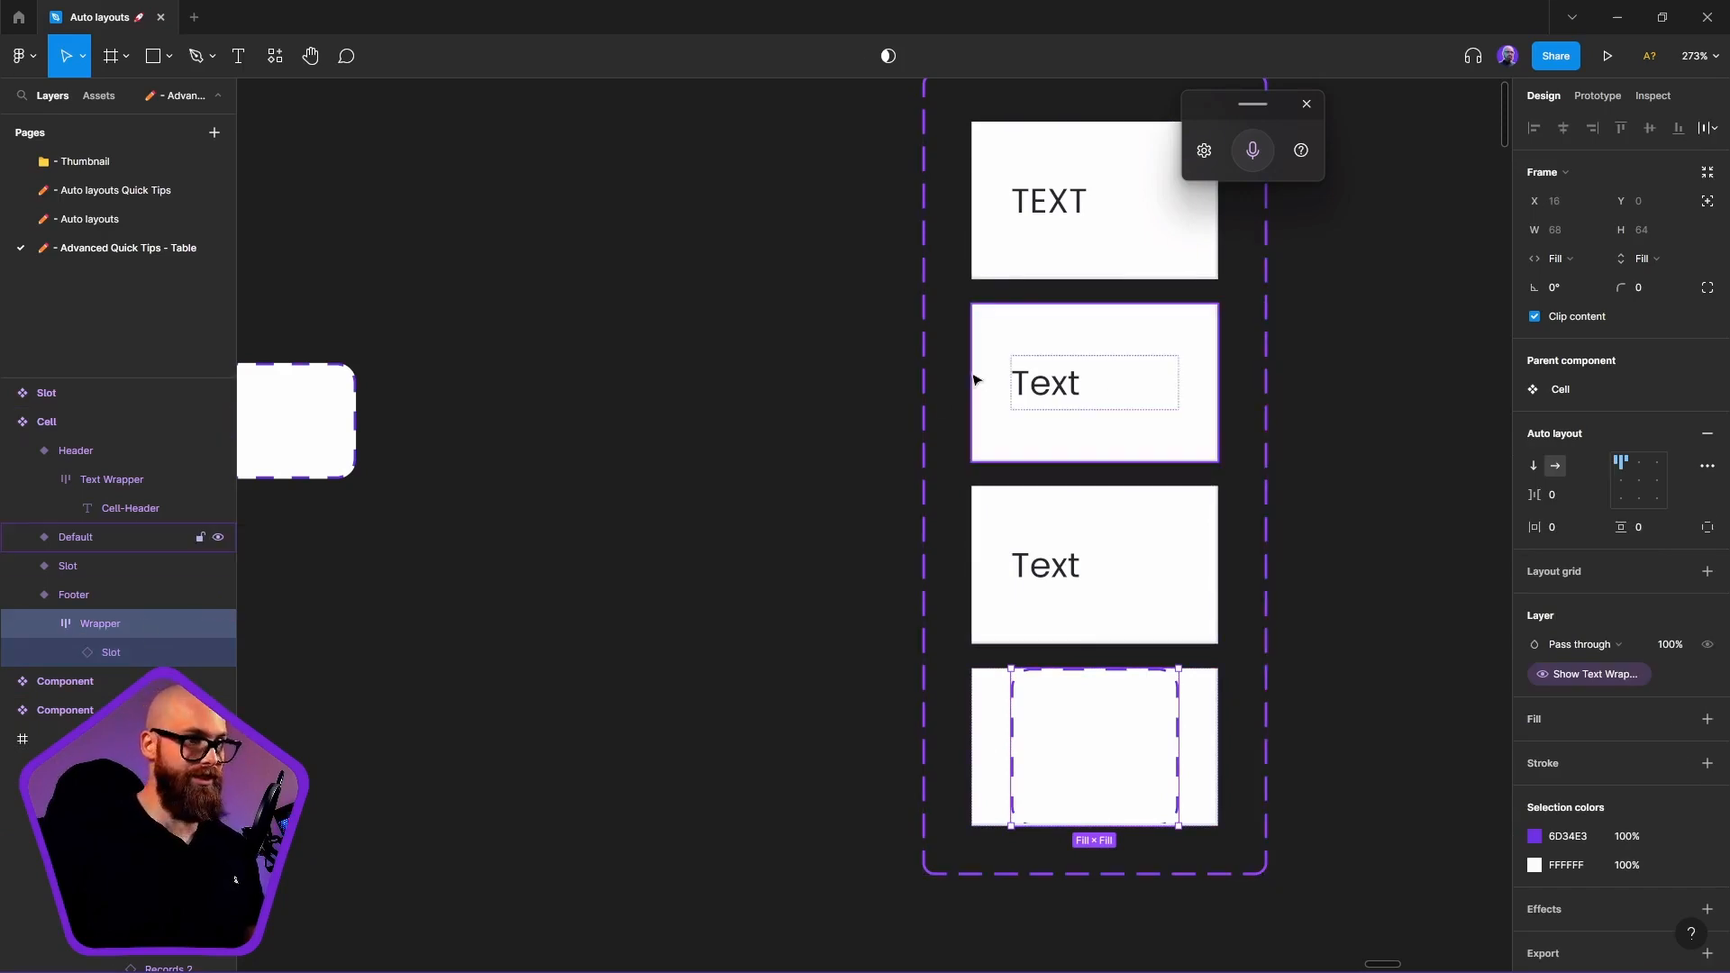
left_click(20, 566)
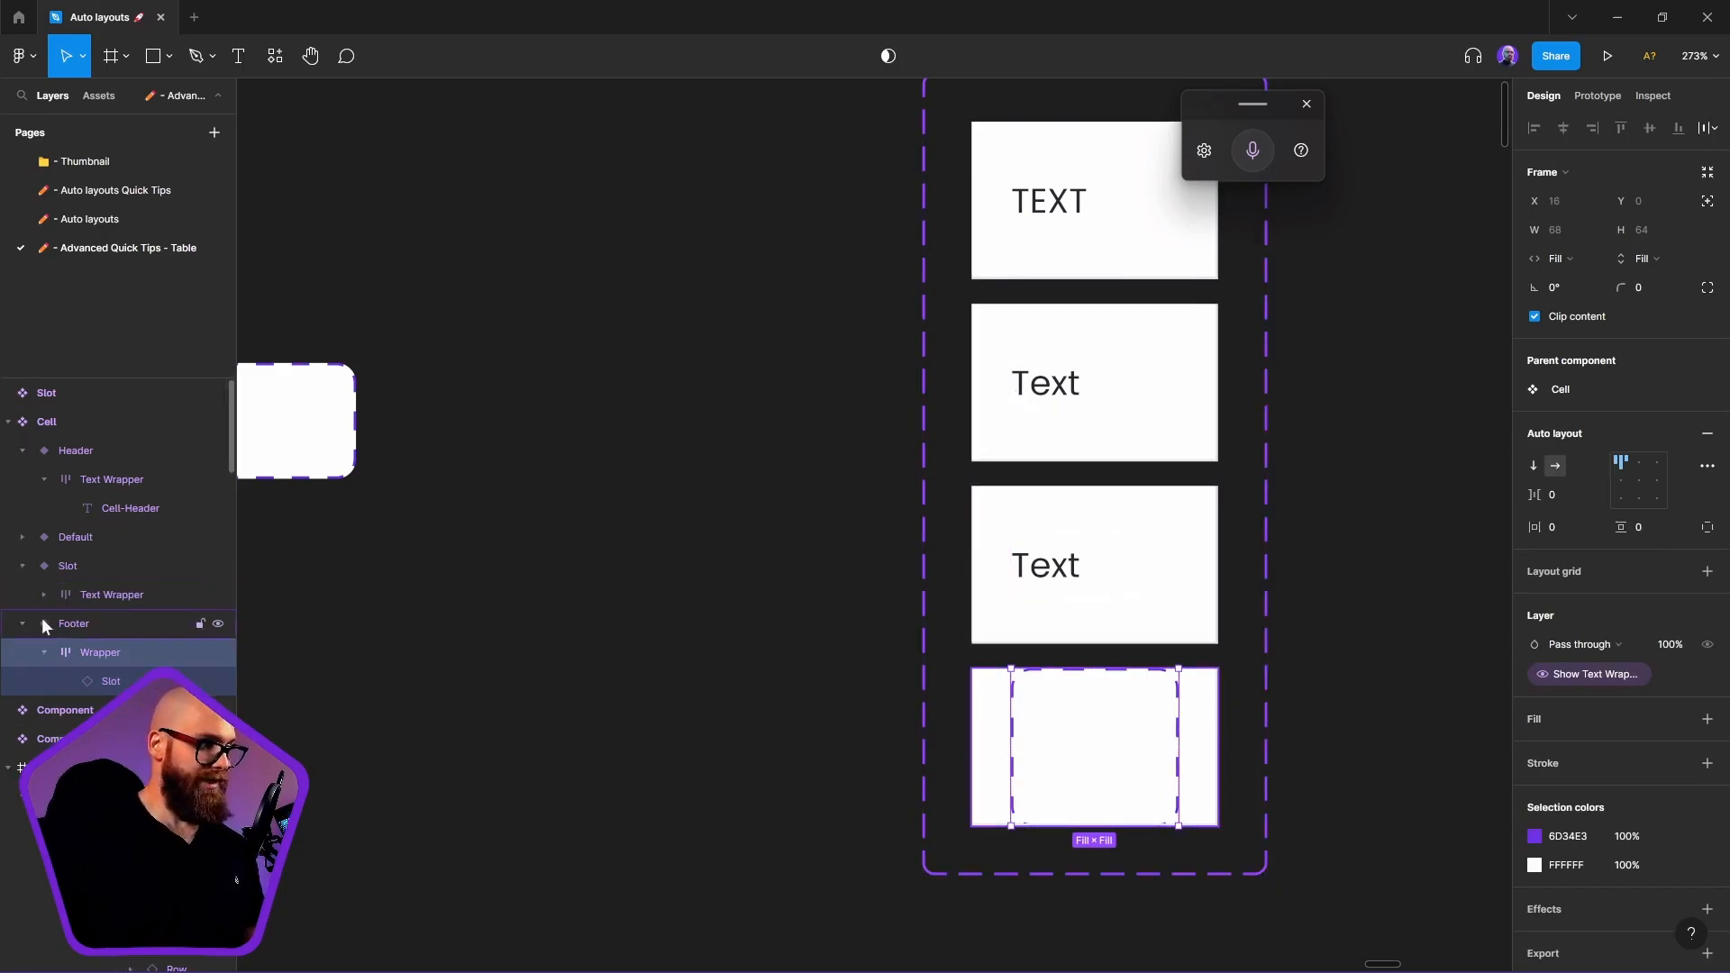
left_click(45, 595)
left_click(155, 600)
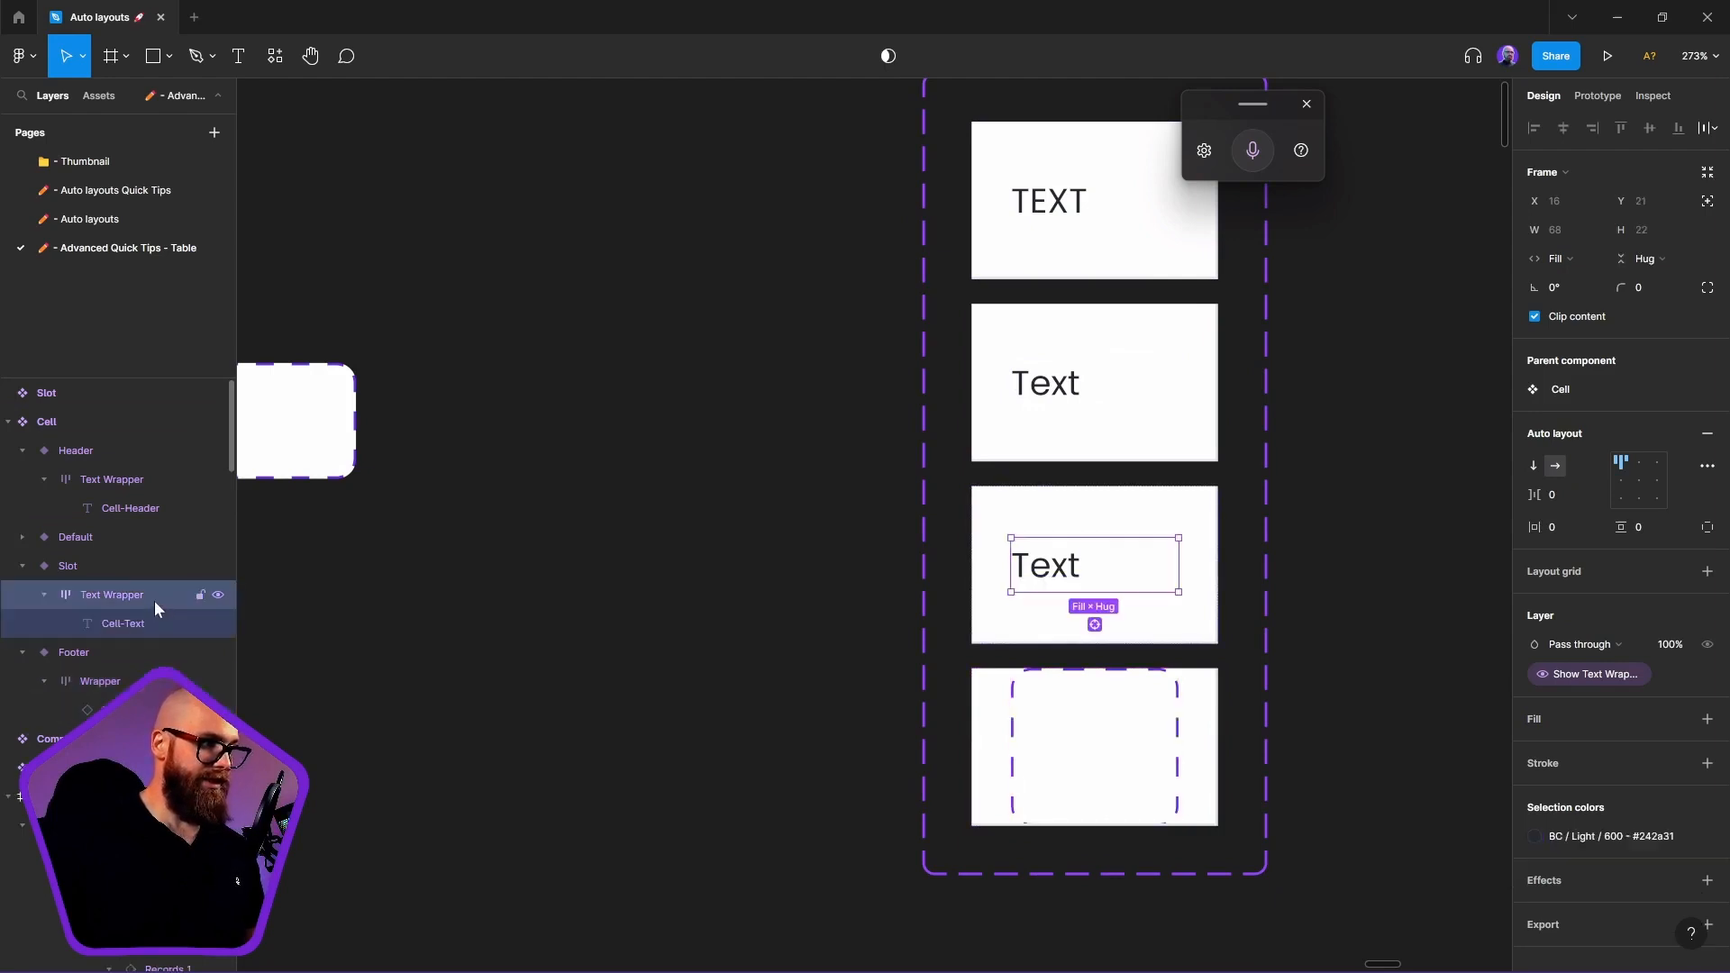
right_click(146, 599)
left_click(217, 464)
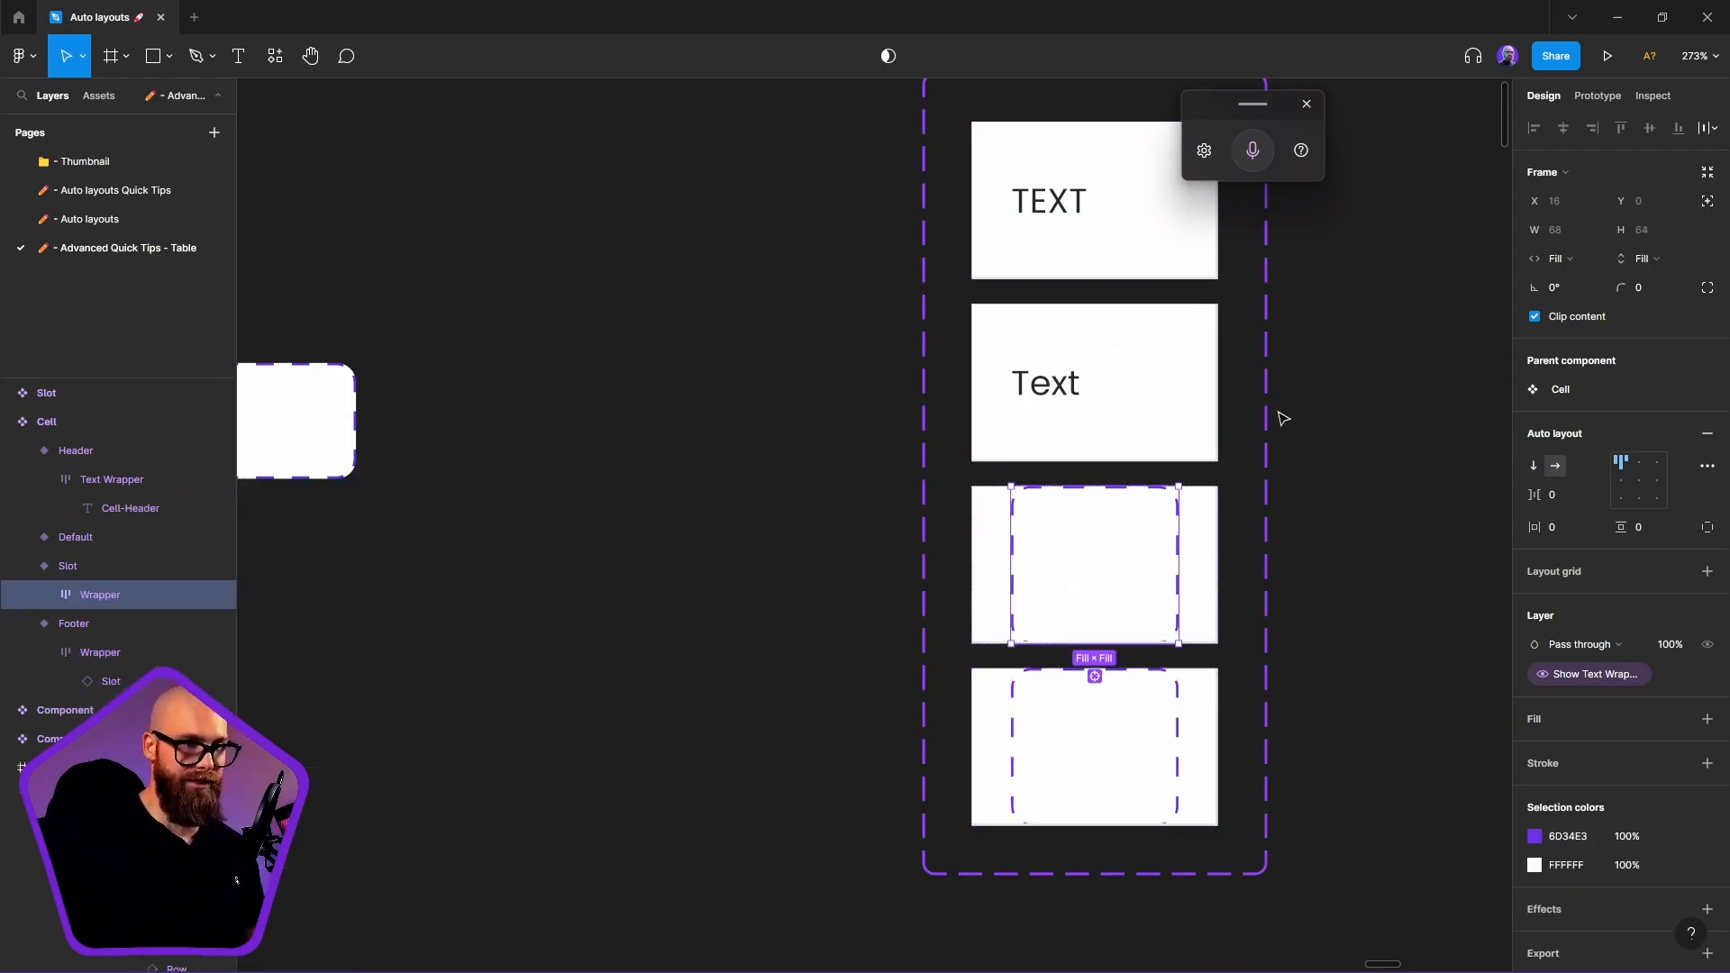
Create an instance swap property named Instance with the value Slot for the nested Slot instances of the Slot and Footer variants
left_click(58, 566)
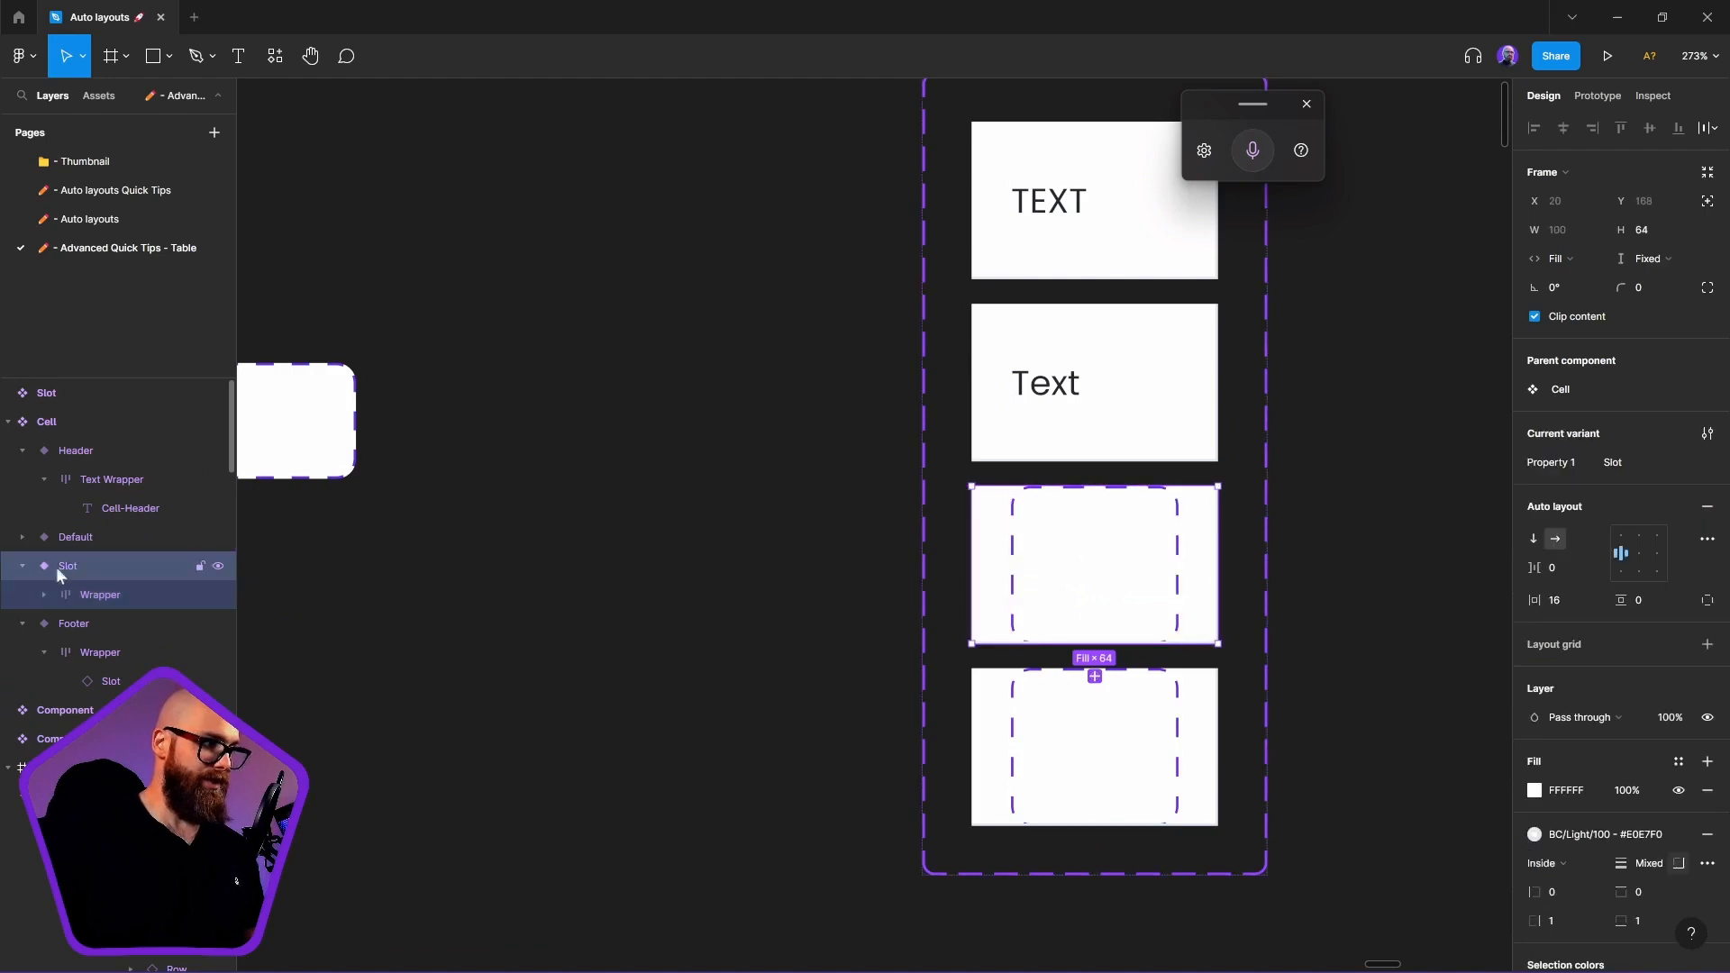
left_click(44, 595)
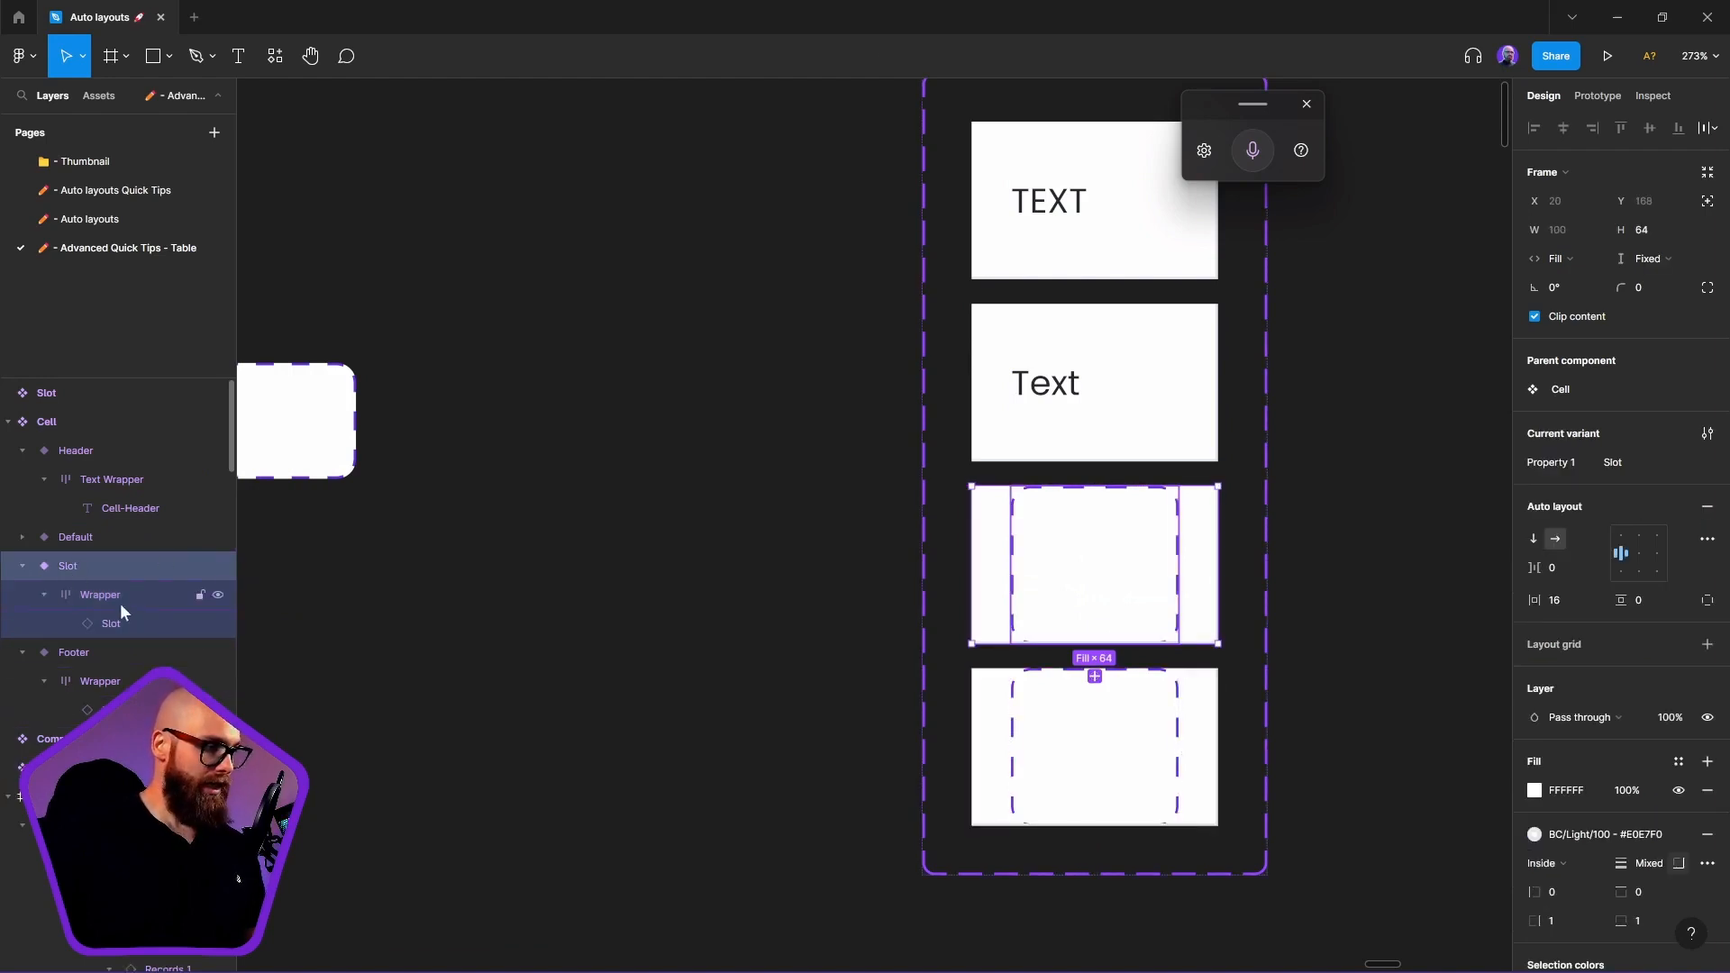
left_click(100, 710)
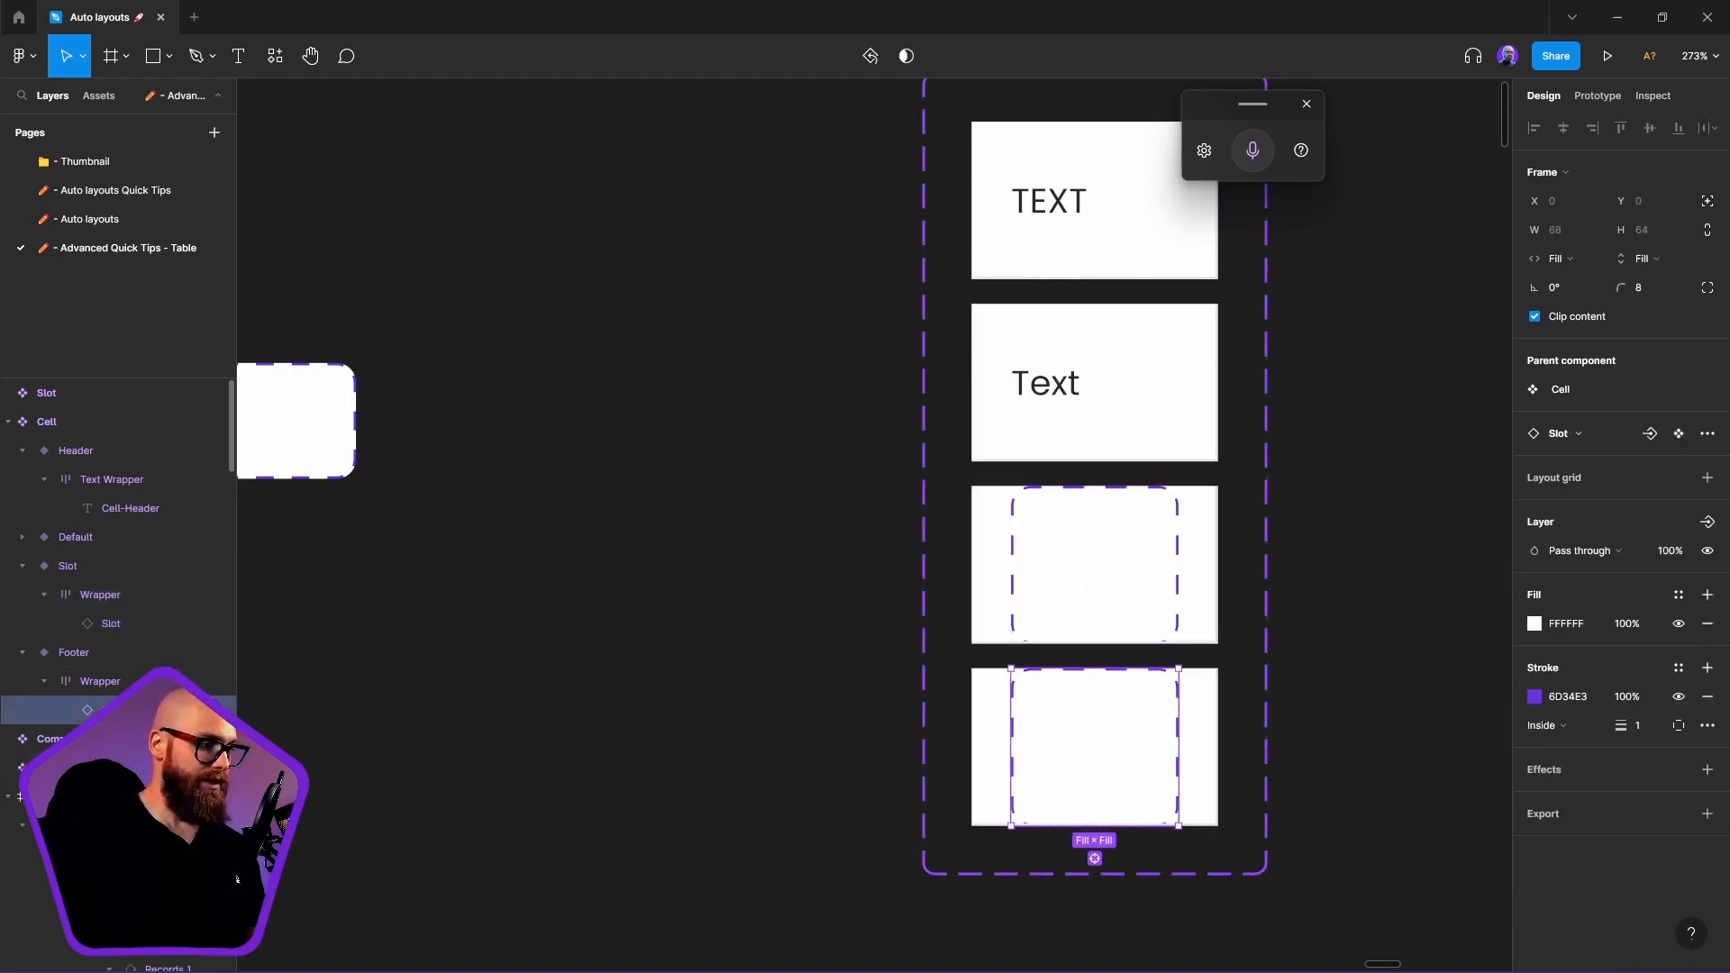
left_click(120, 624, "shift")
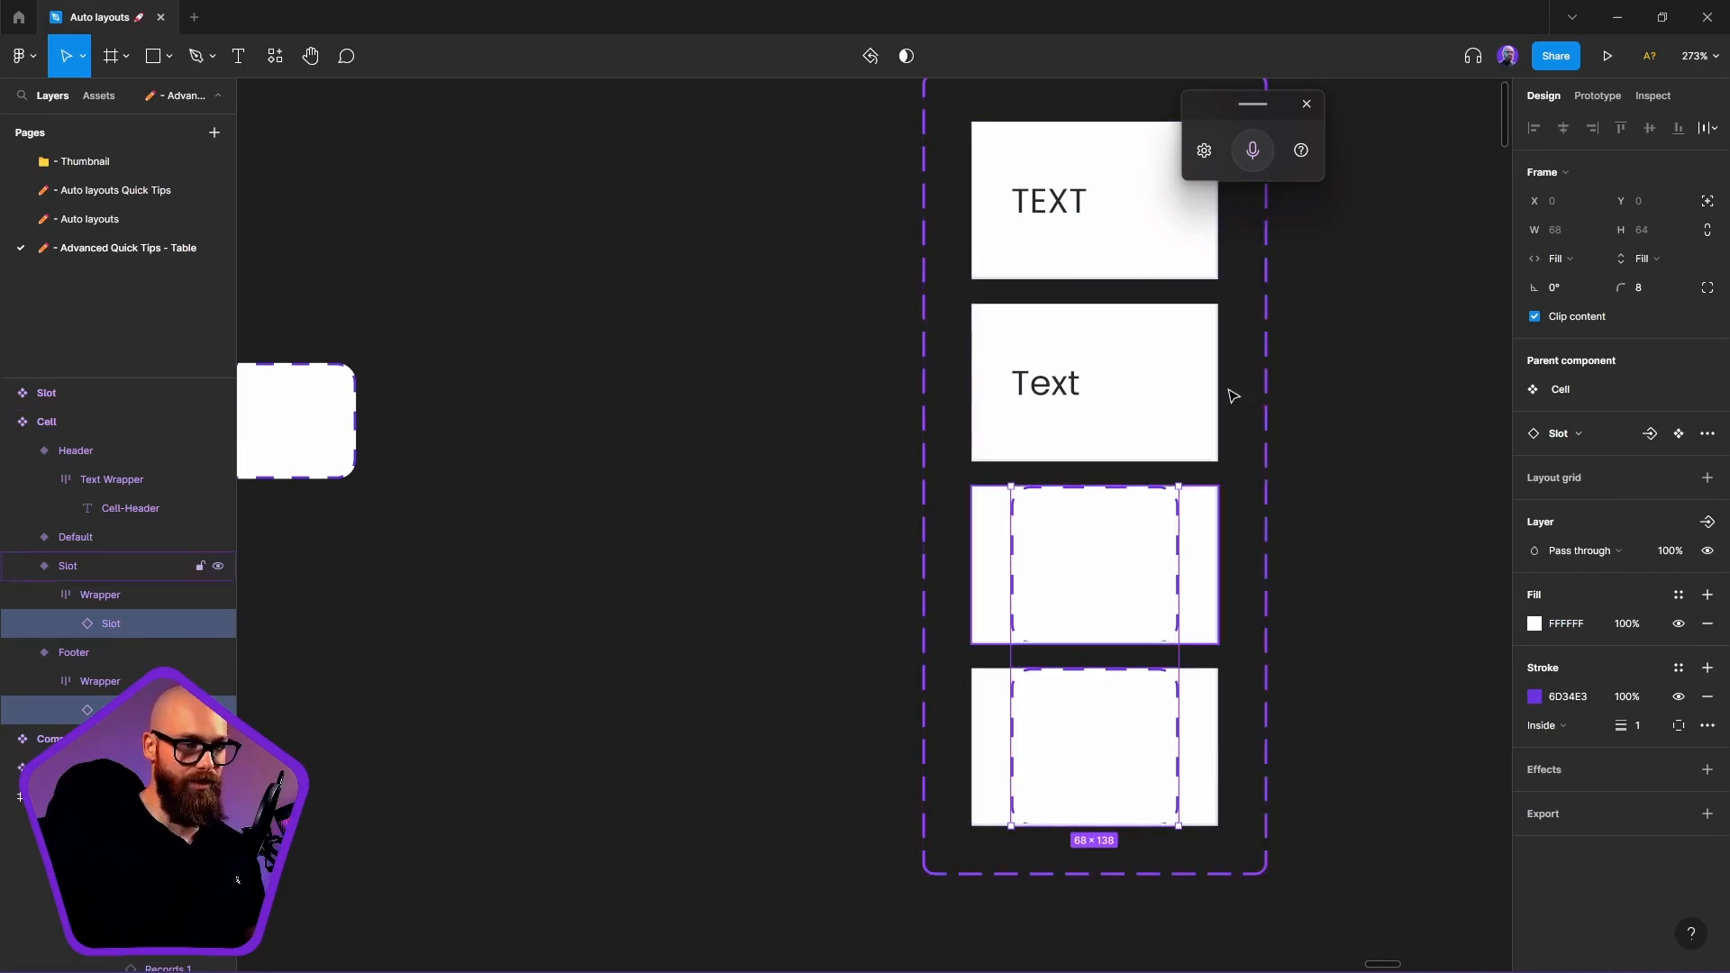
left_click(1651, 434)
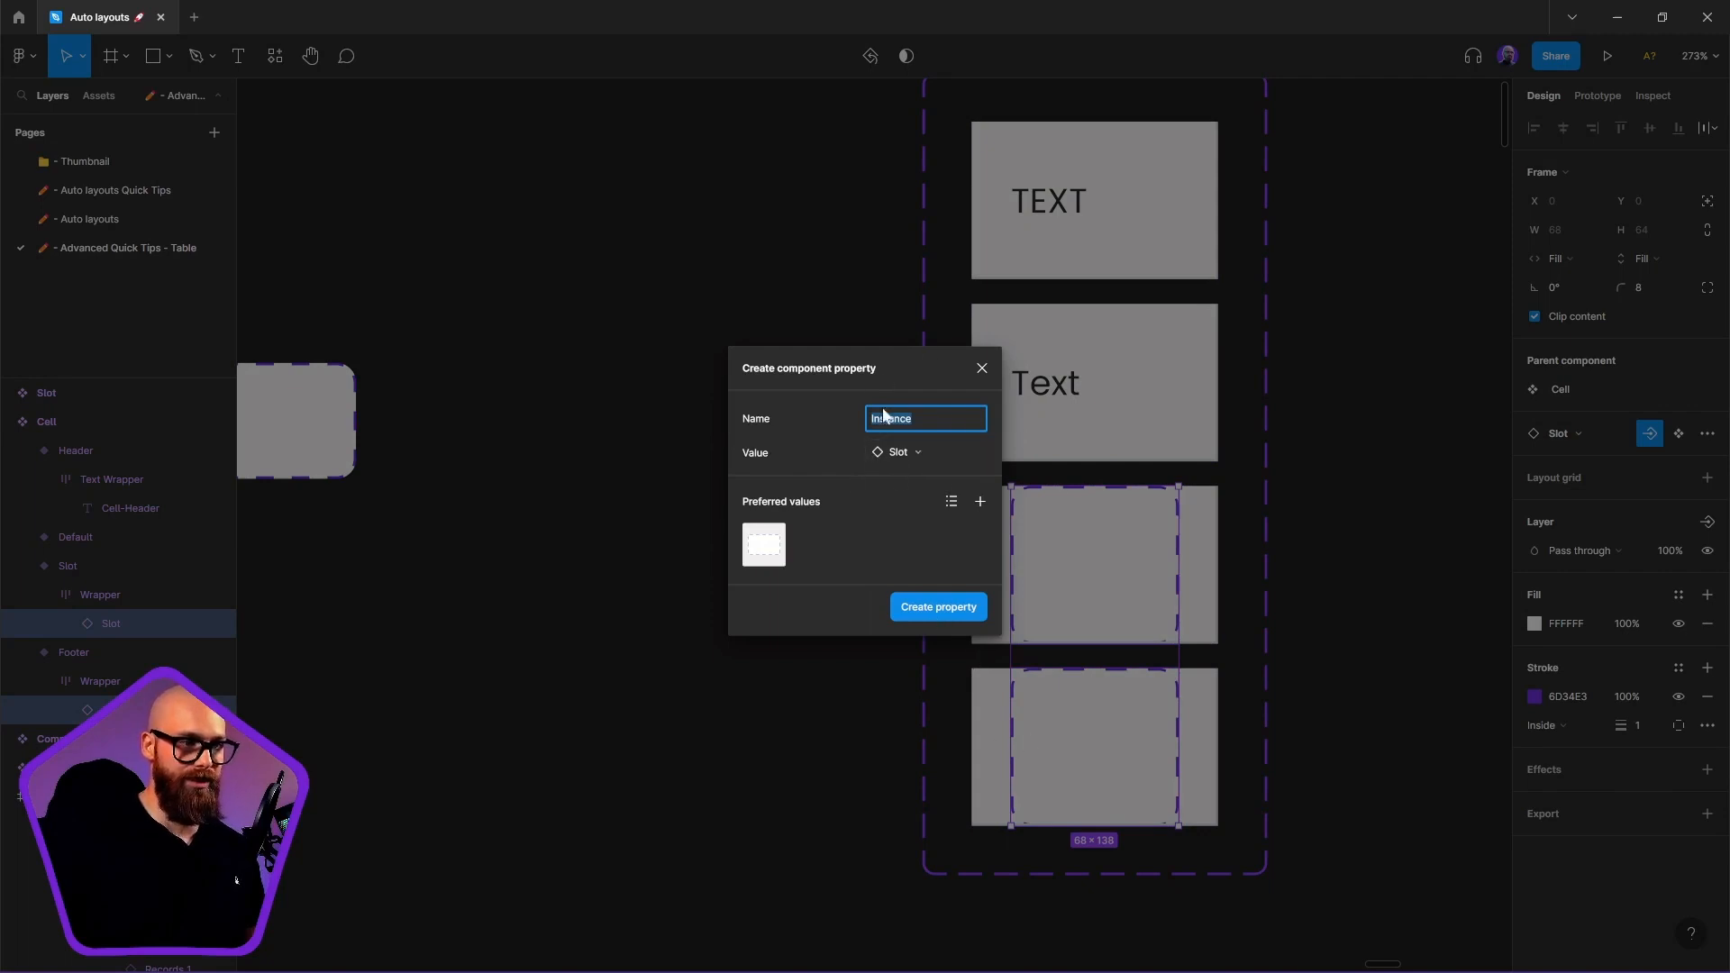
left_click(982, 501)
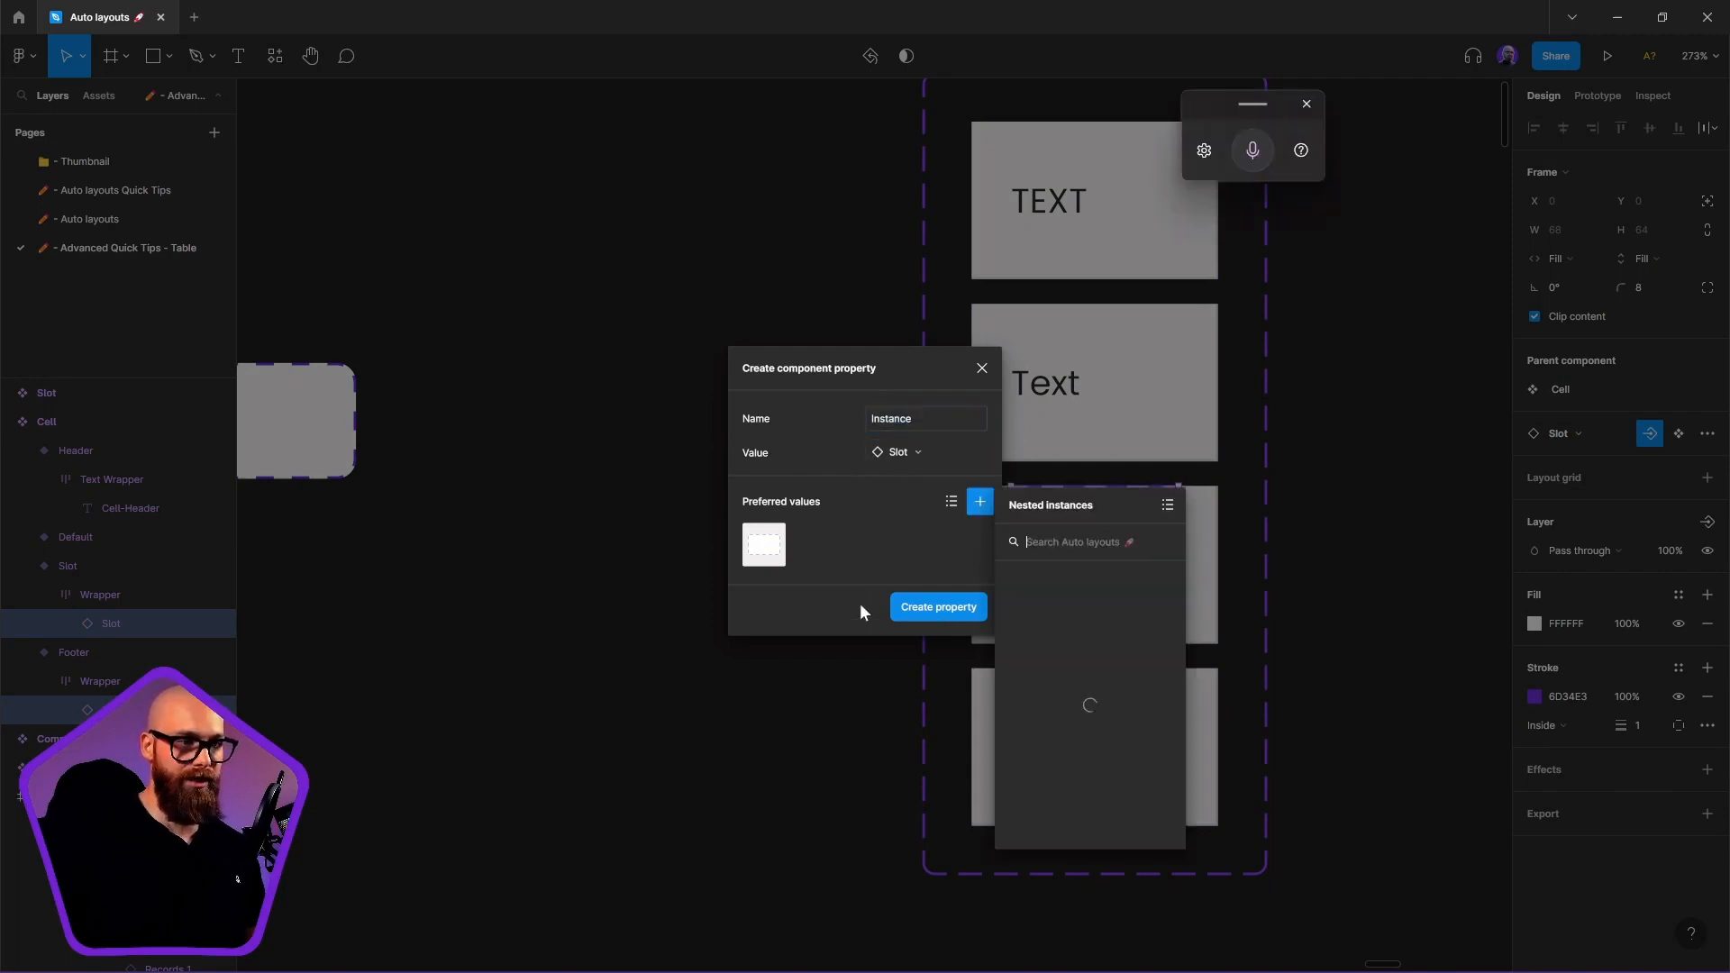
left_click(926, 505)
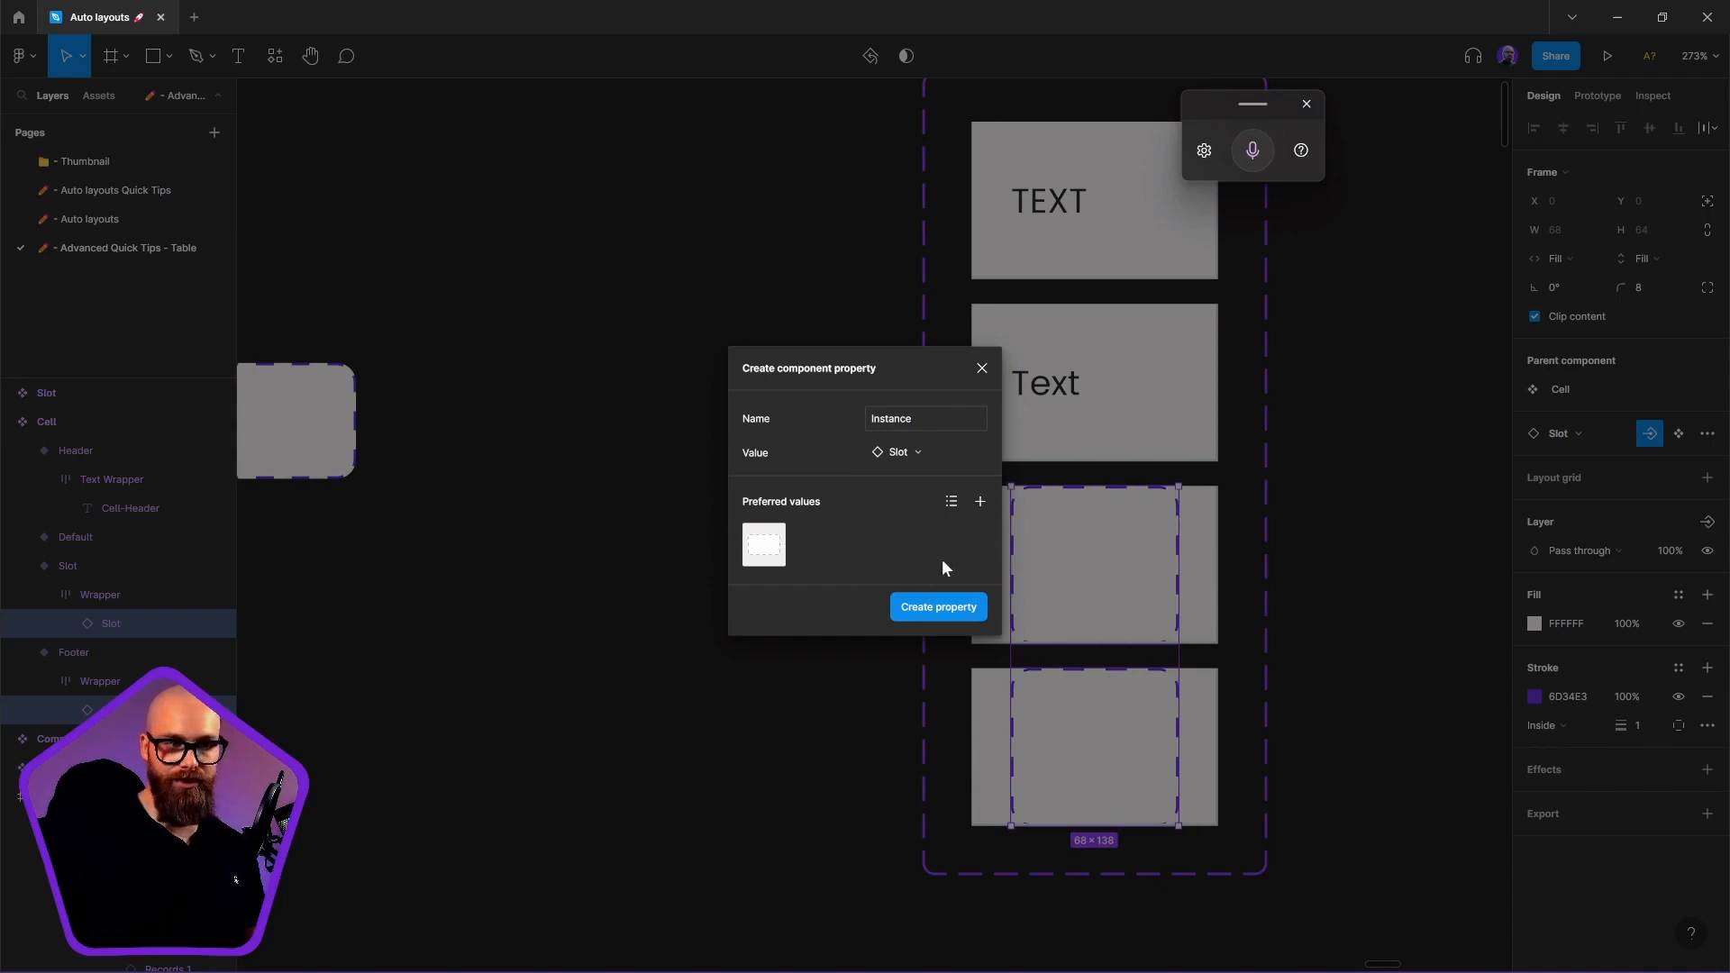
left_click(943, 609)
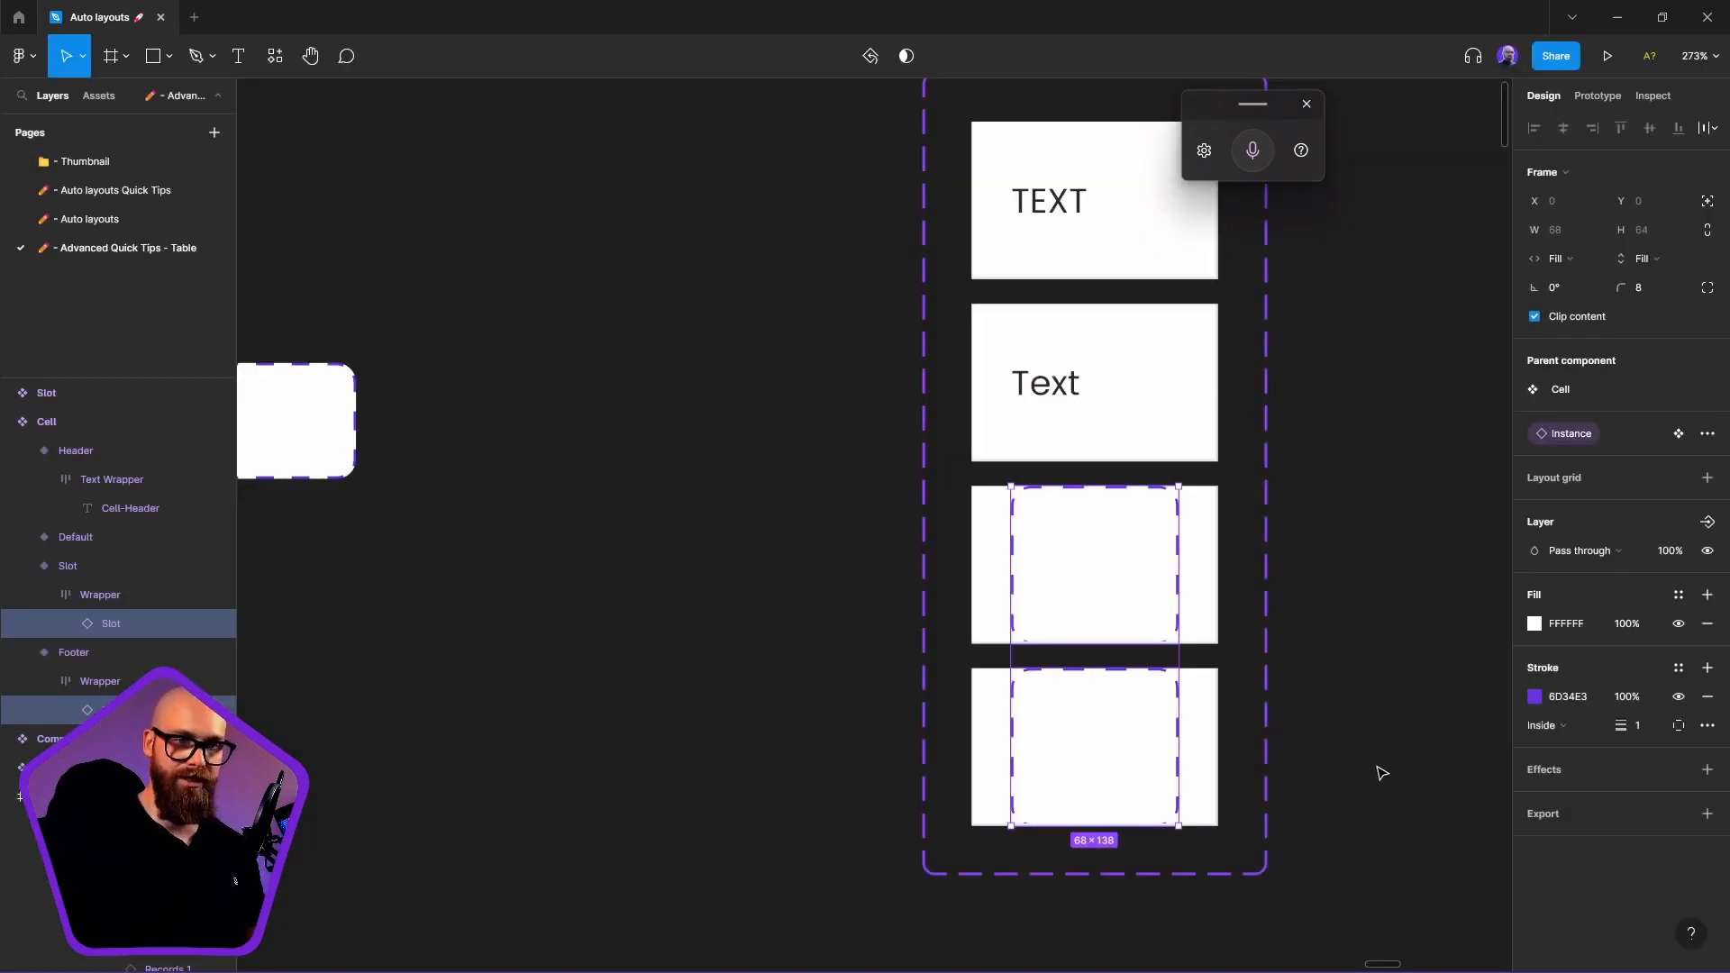
Try linking the visibility of both nested Slot instances to the Show Text Wrapper property
left_click(1706, 524)
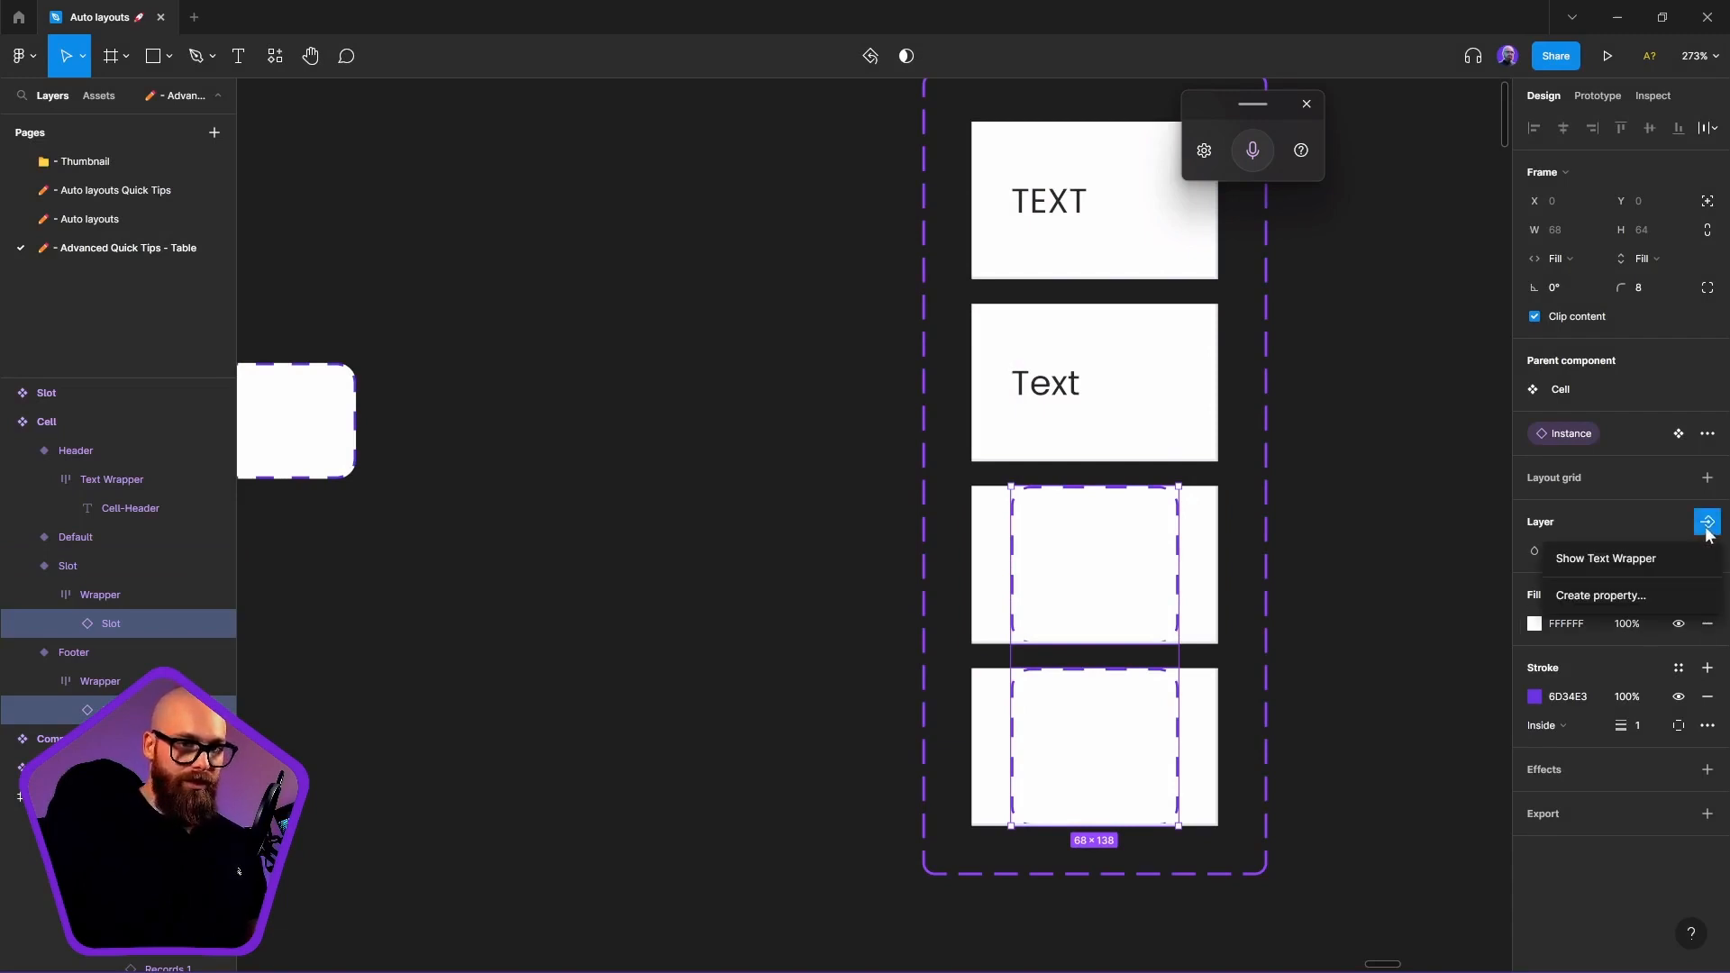
left_click(1627, 559)
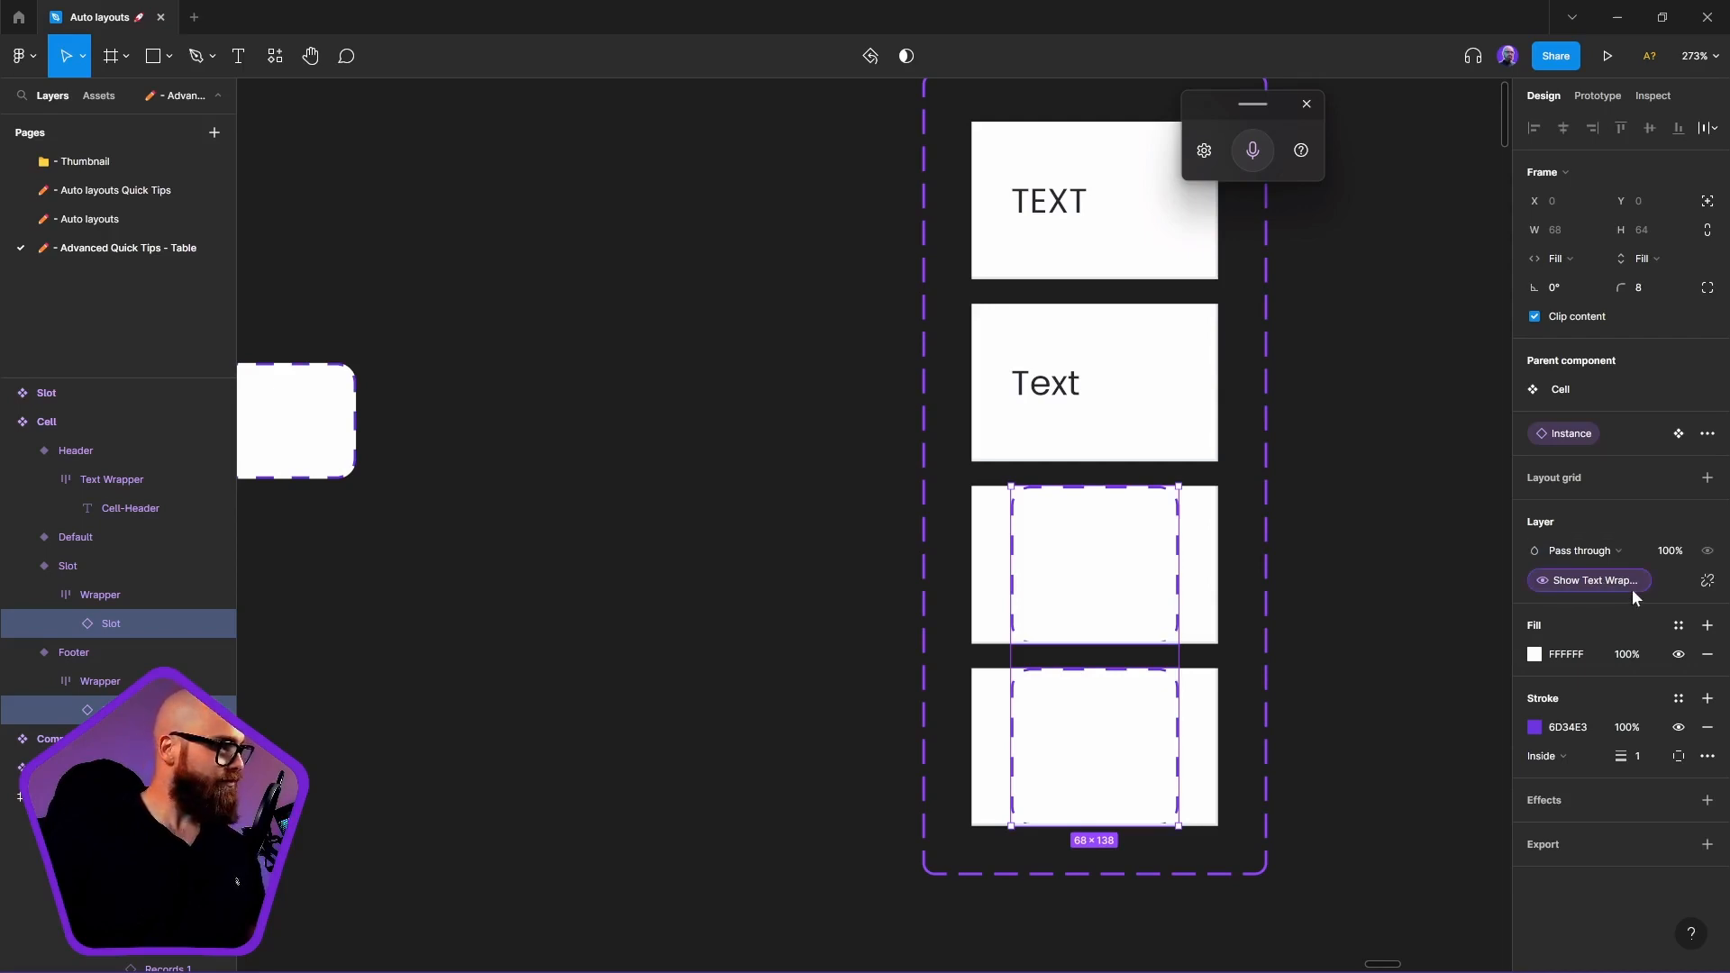
left_click(1707, 581)
Create a visibility property named Slot with the value False for both nested Slot instances
left_click(1706, 525)
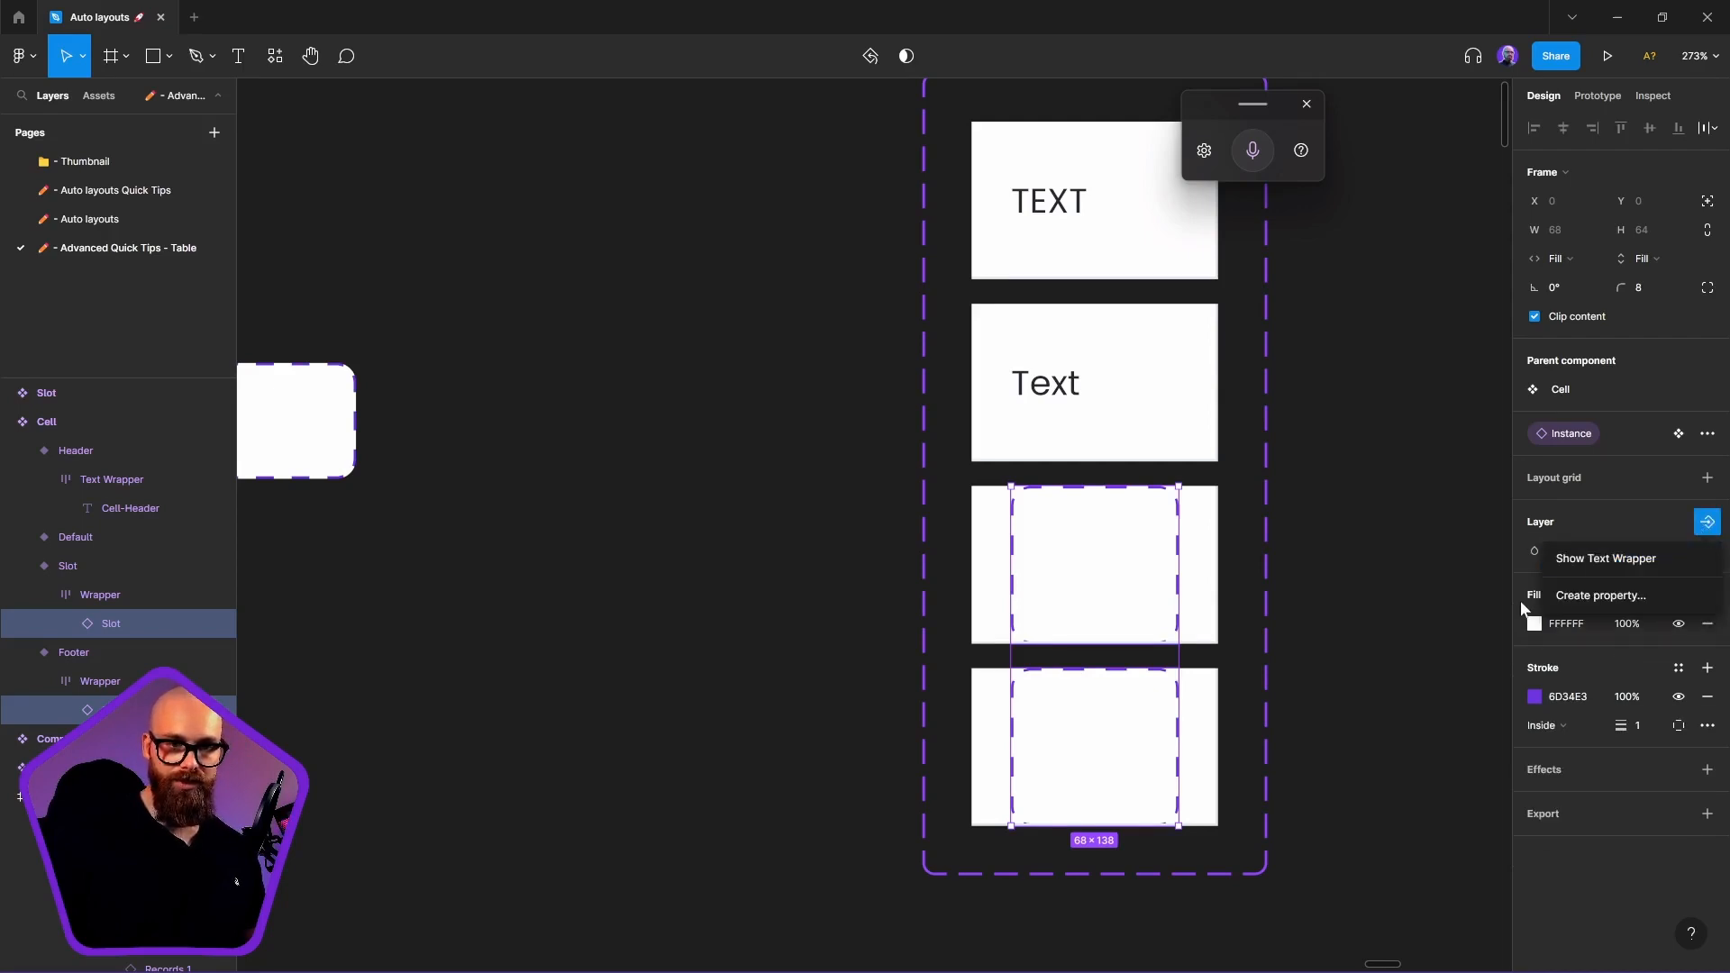
left_click(1586, 595)
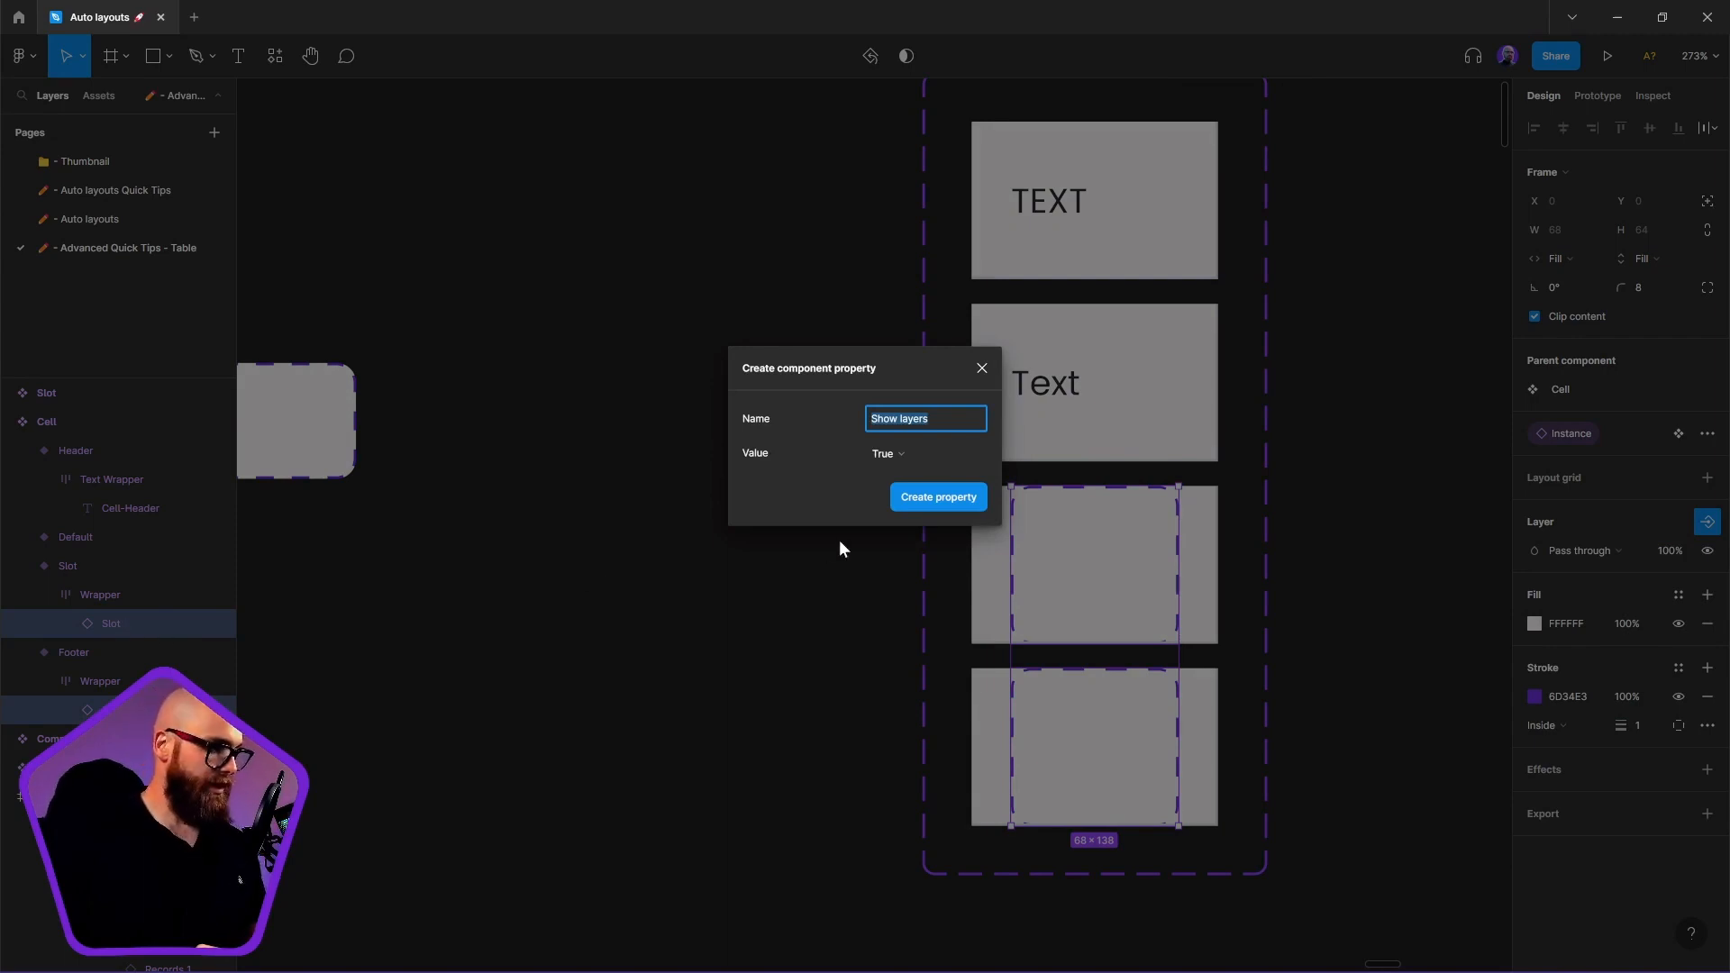
type("Slot")
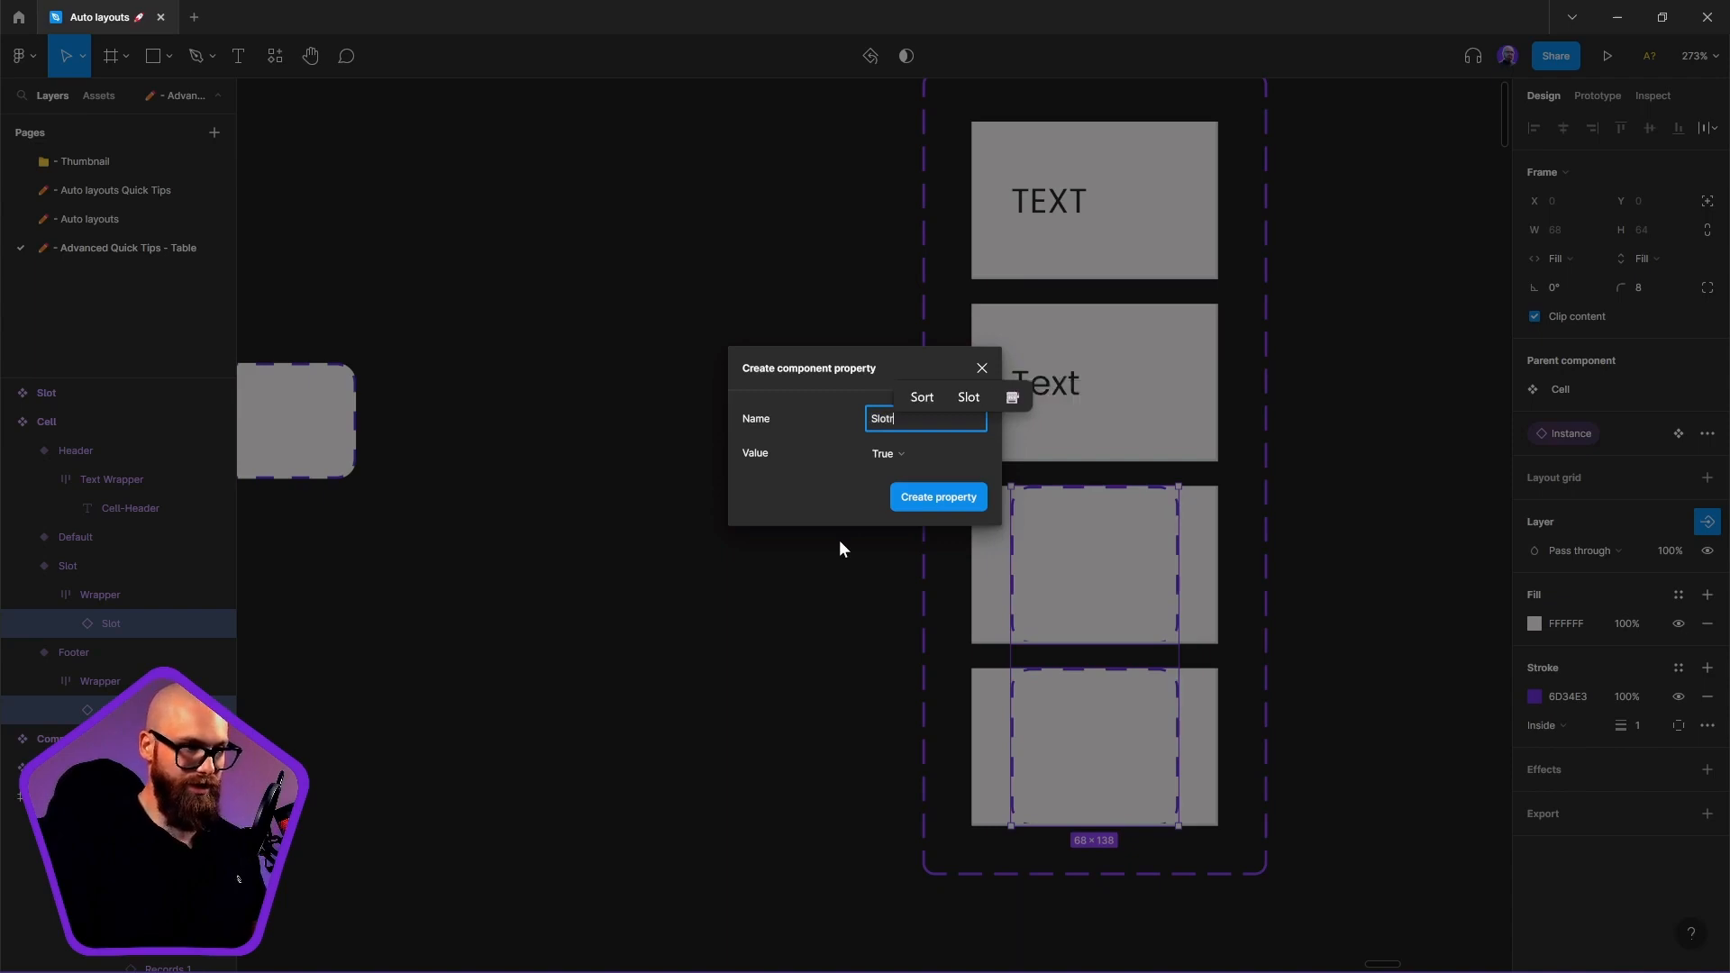
left_click(919, 454)
left_click(925, 475)
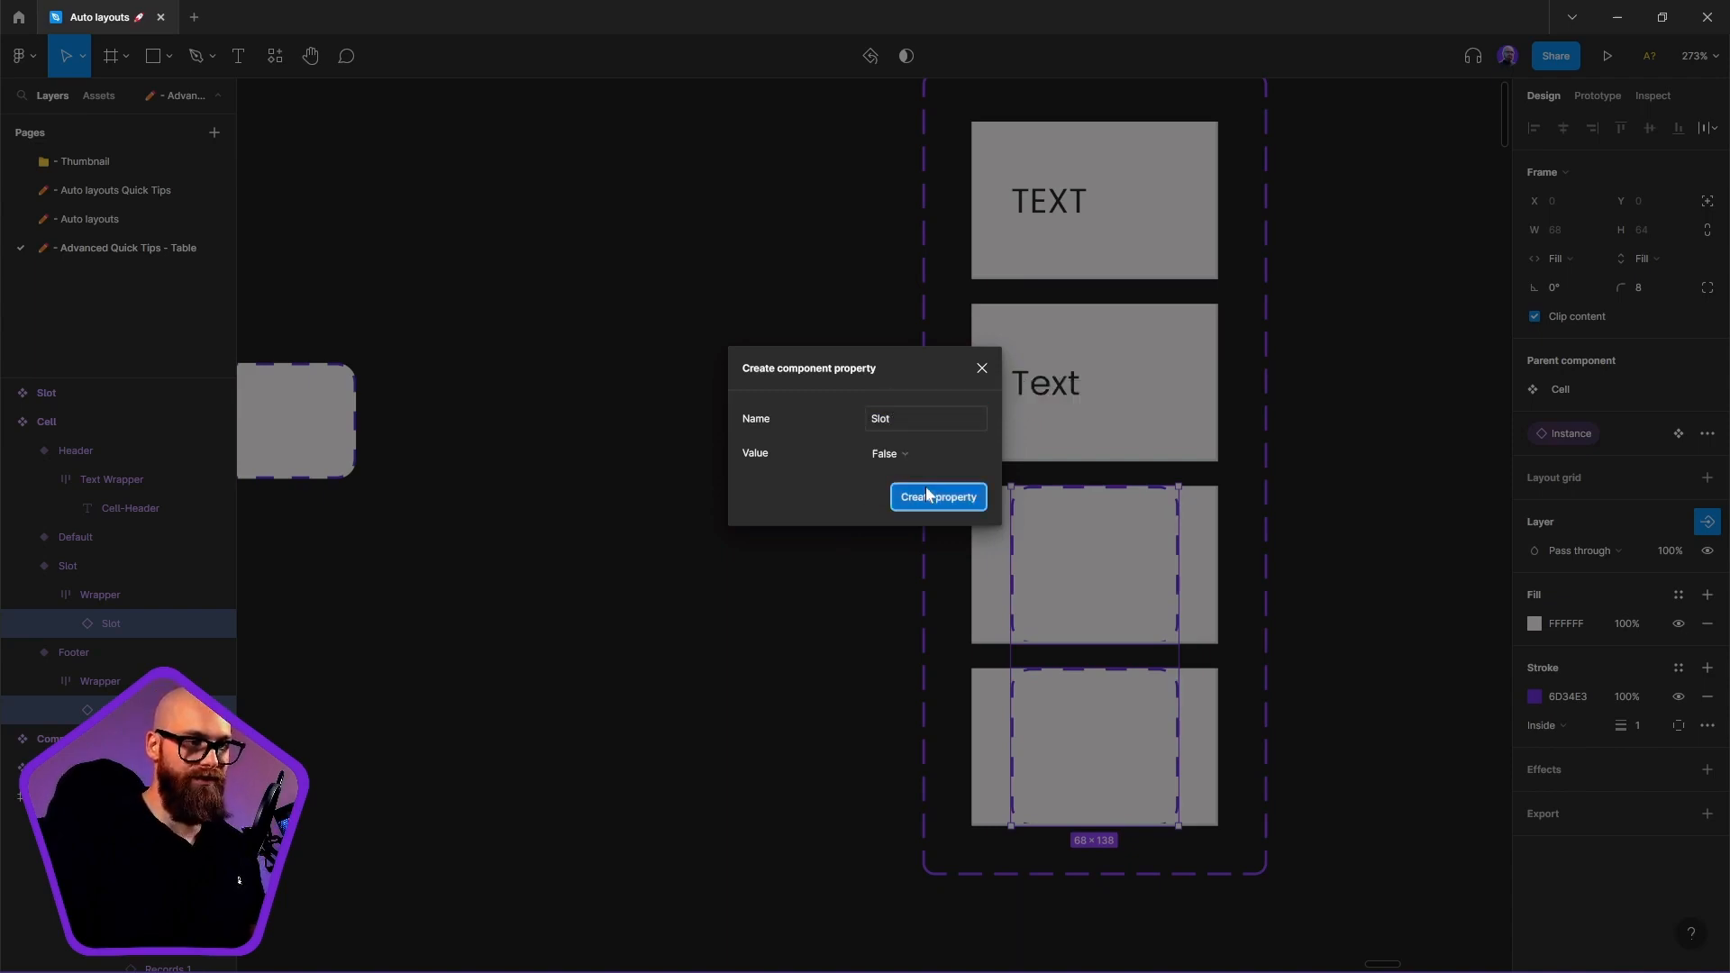
left_click(919, 497)
left_click(1374, 473)
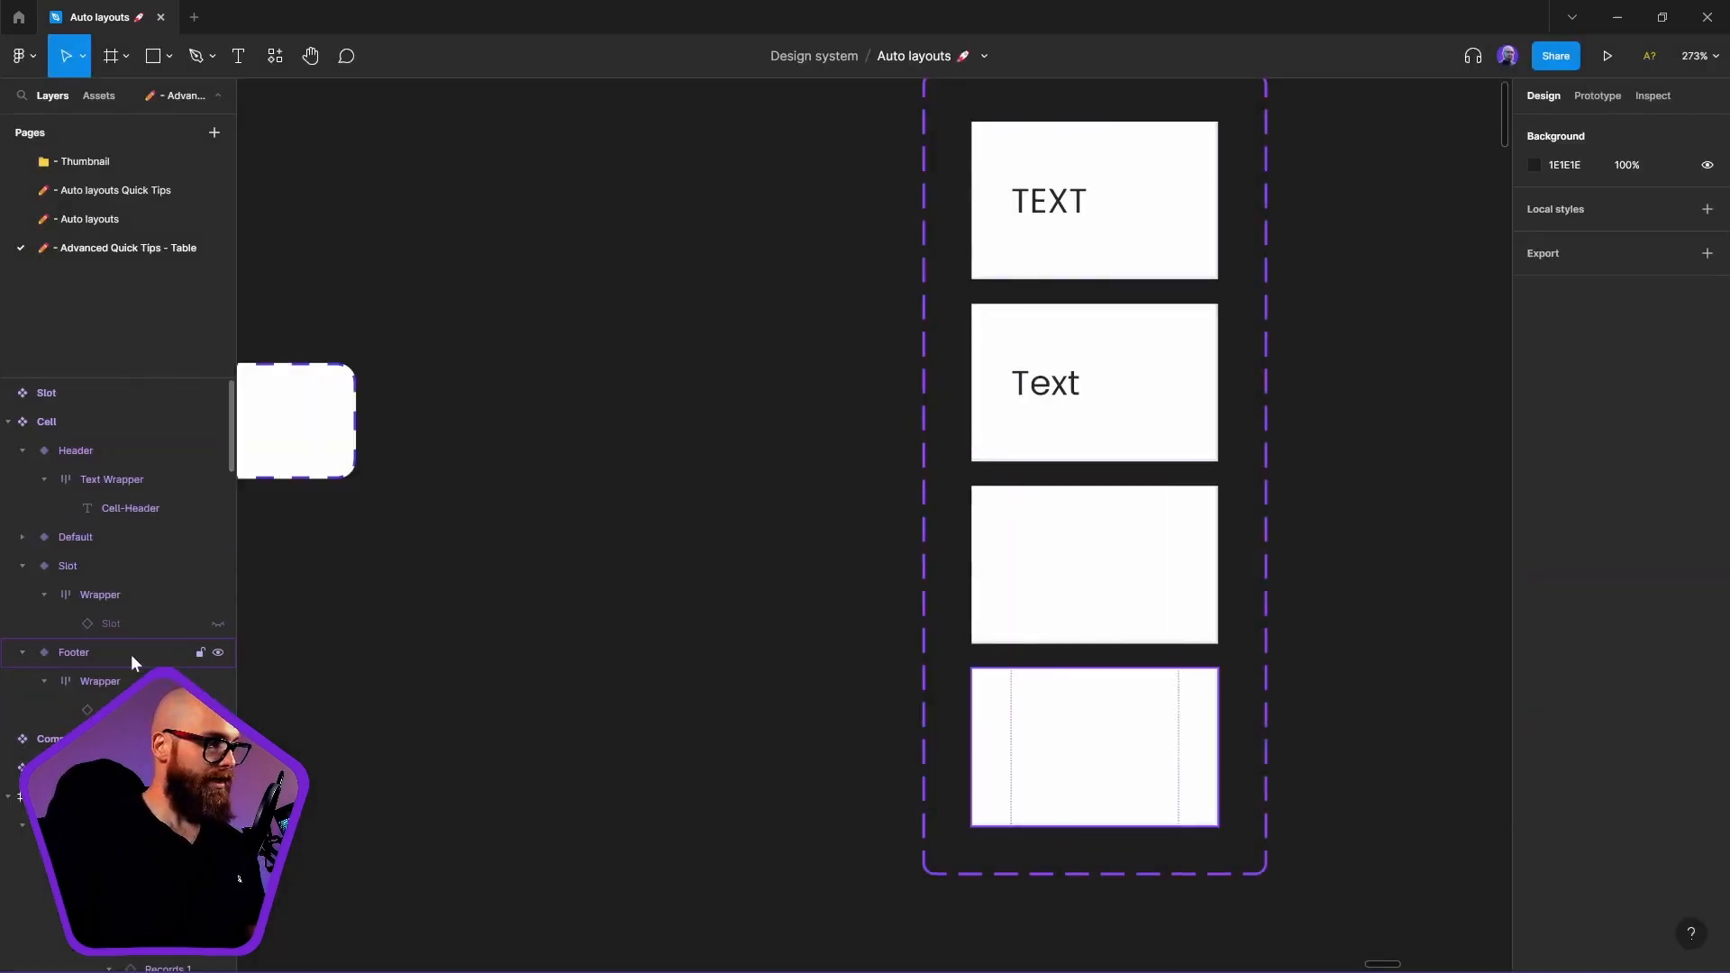
left_click(78, 621)
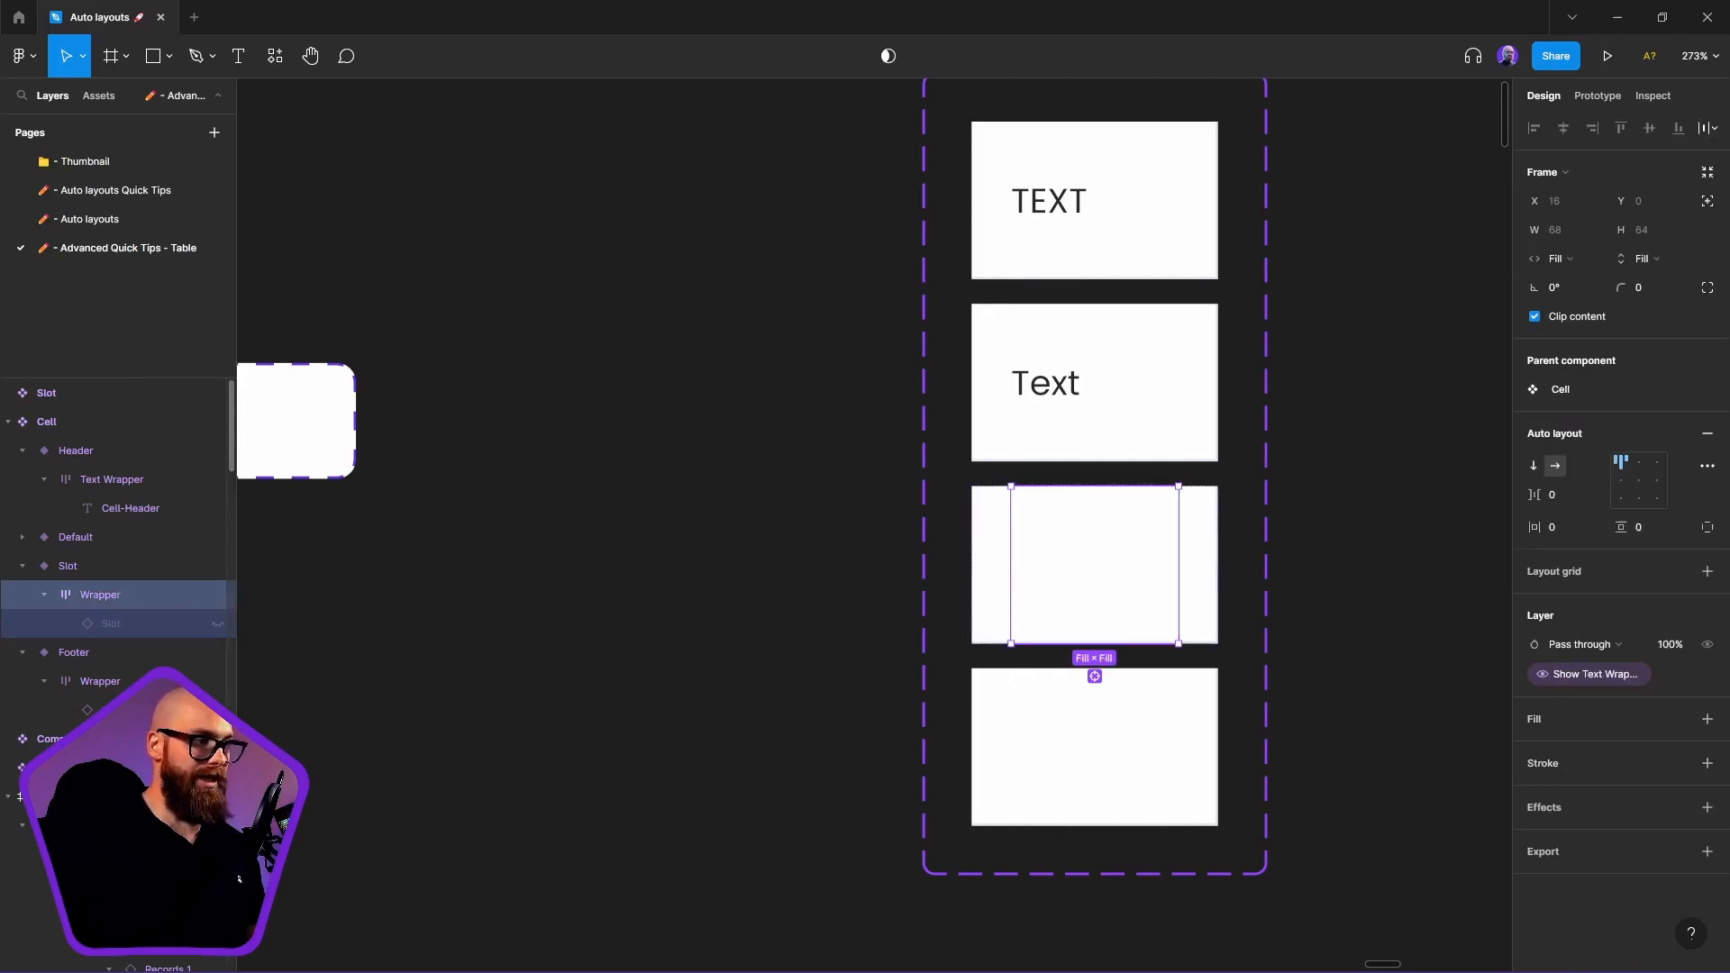
left_click(144, 710)
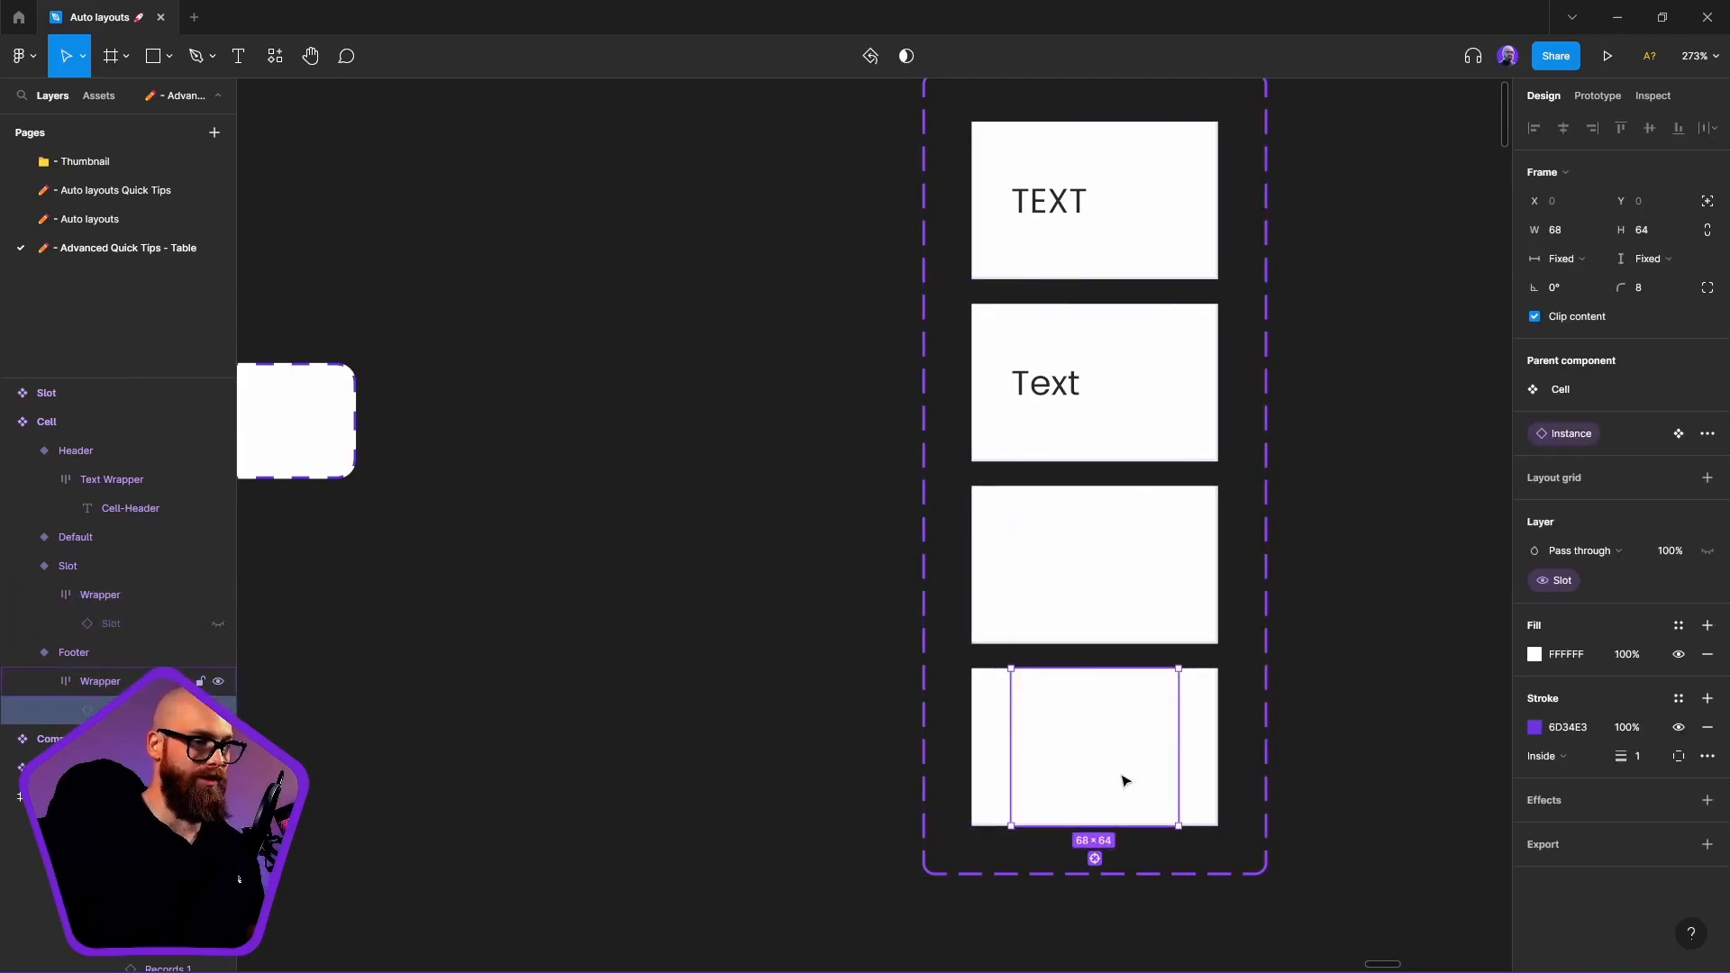
left_click(547, 597)
Give the Footer variant a top-only stroke by setting its top side to 1 and its bottom and right sides to 0
left_click(191, 661)
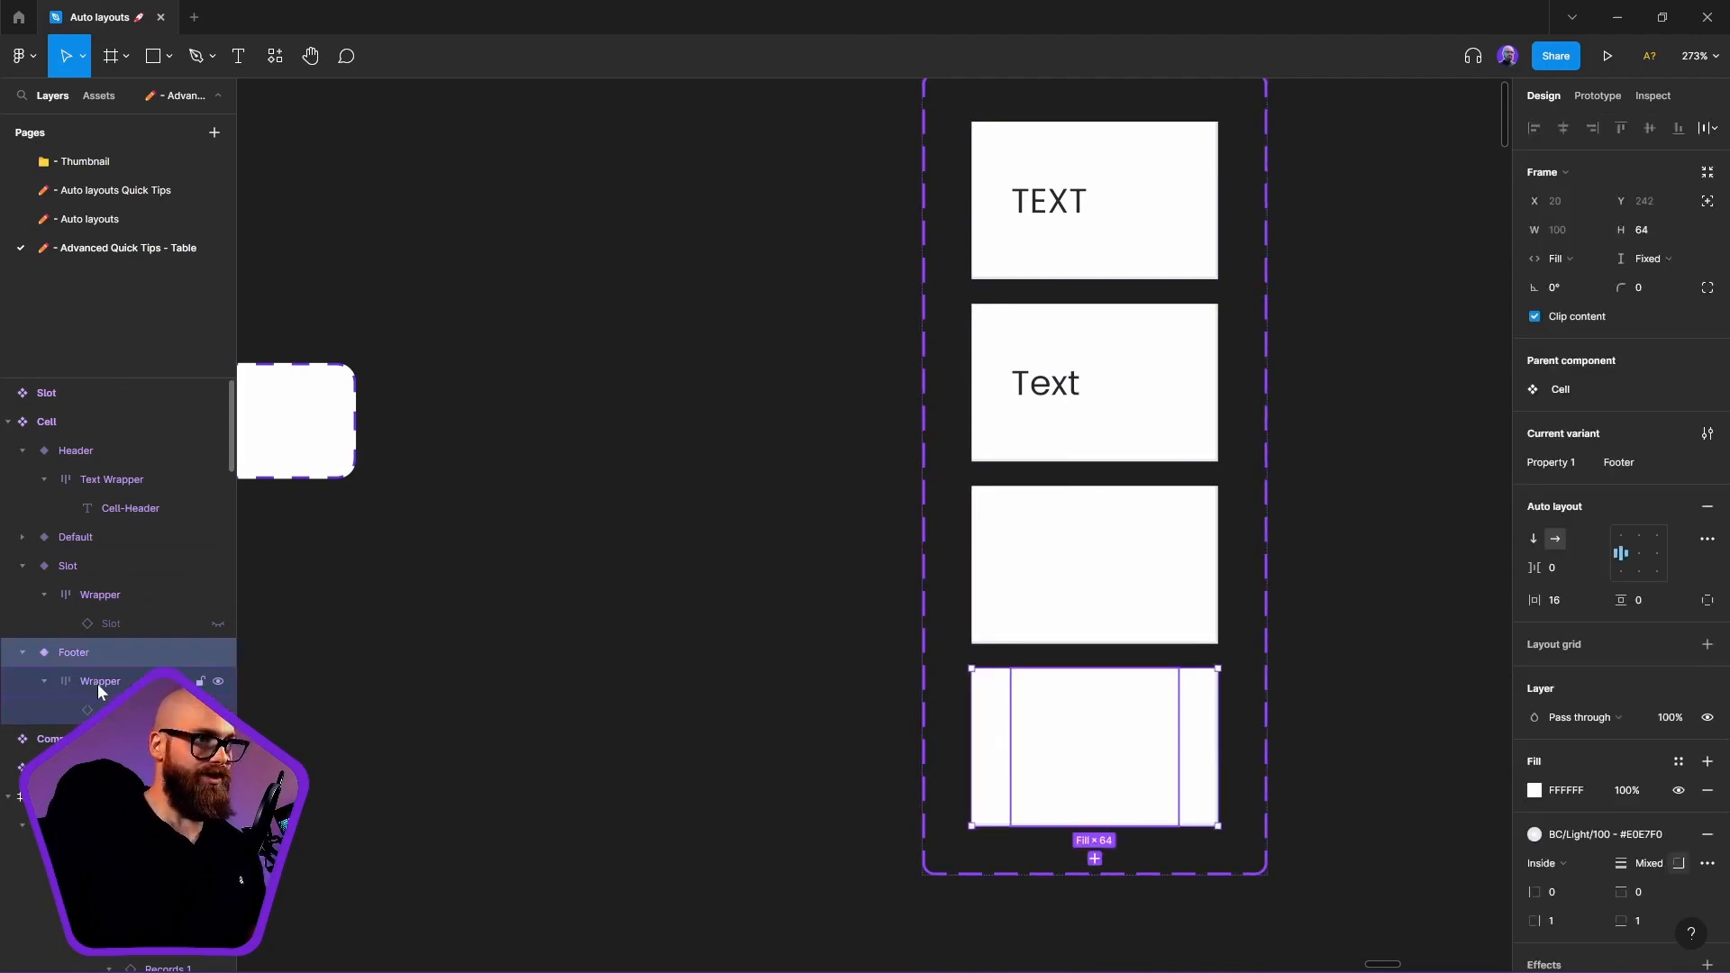
scroll(1634, 673, "down", 2)
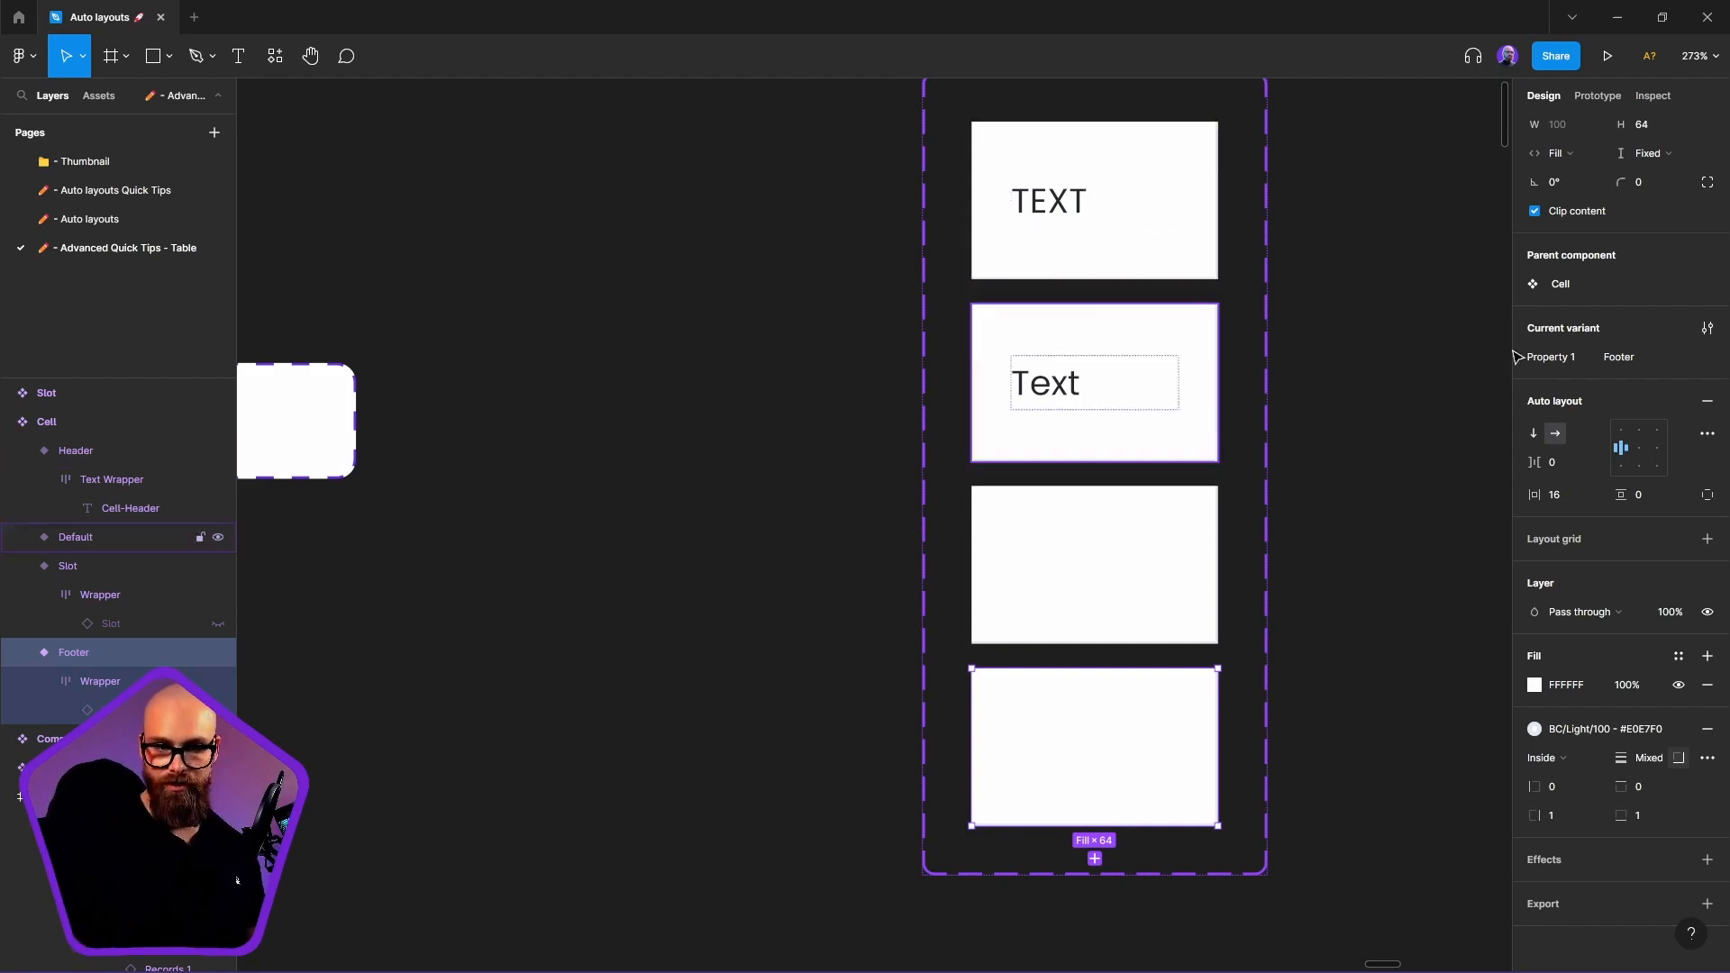
left_click(1641, 816)
key("super+h")
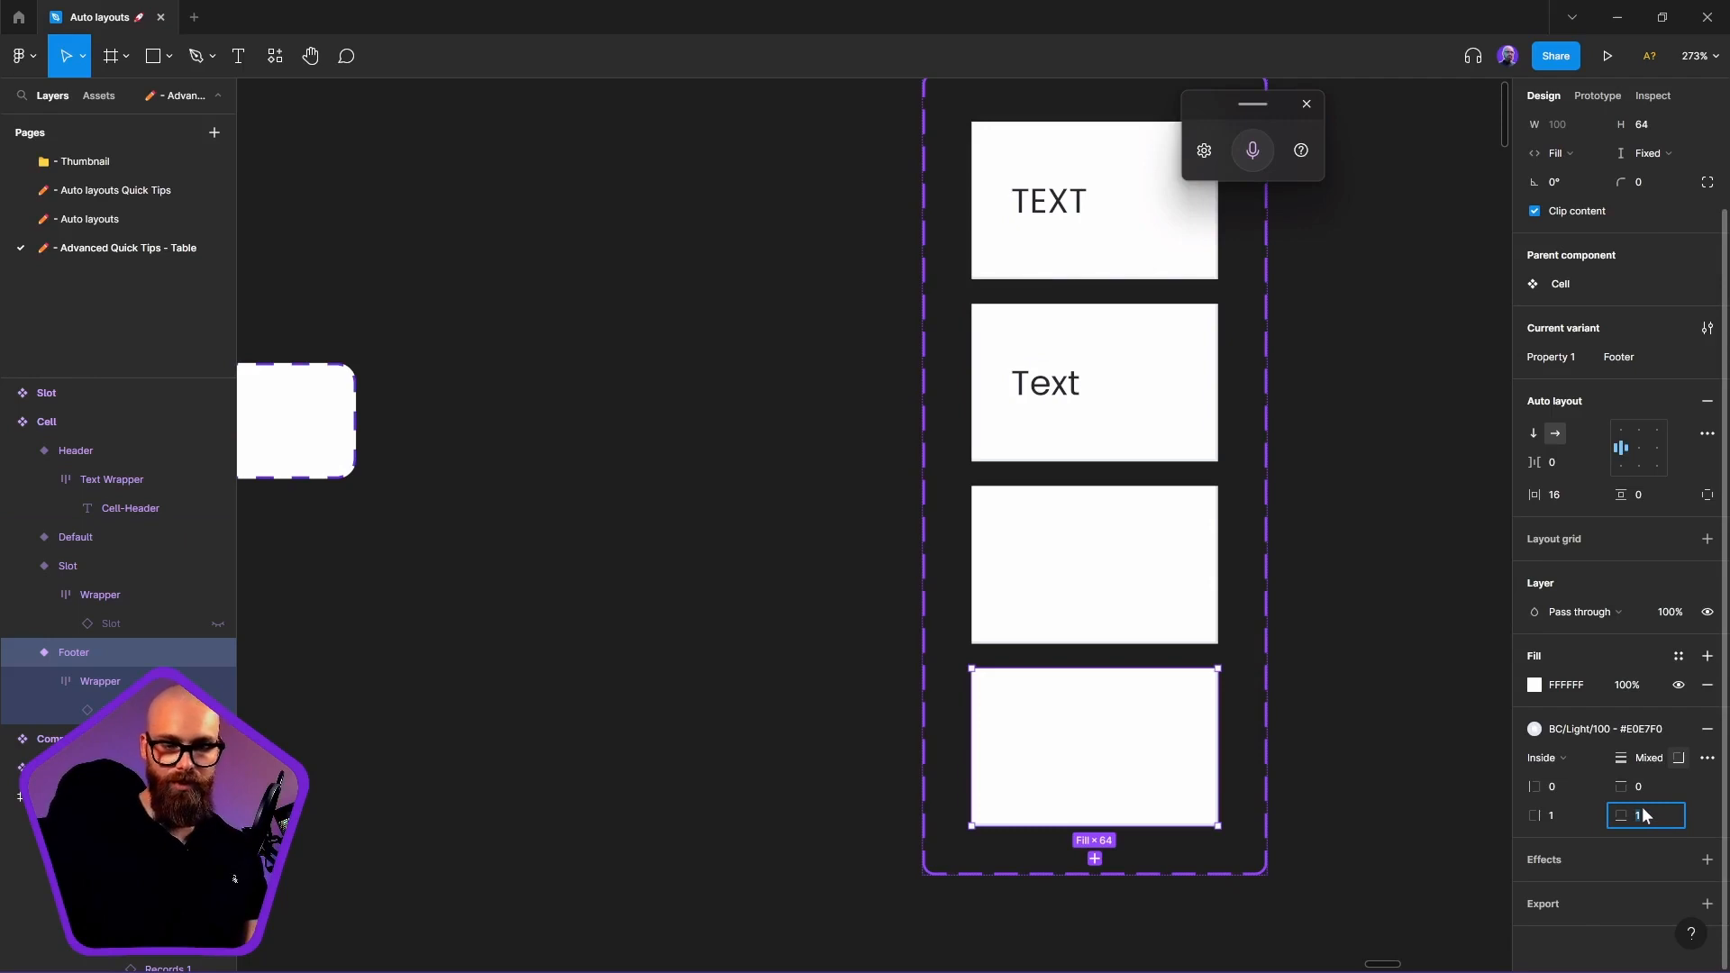
key("Return")
left_click(1576, 808)
type("0")
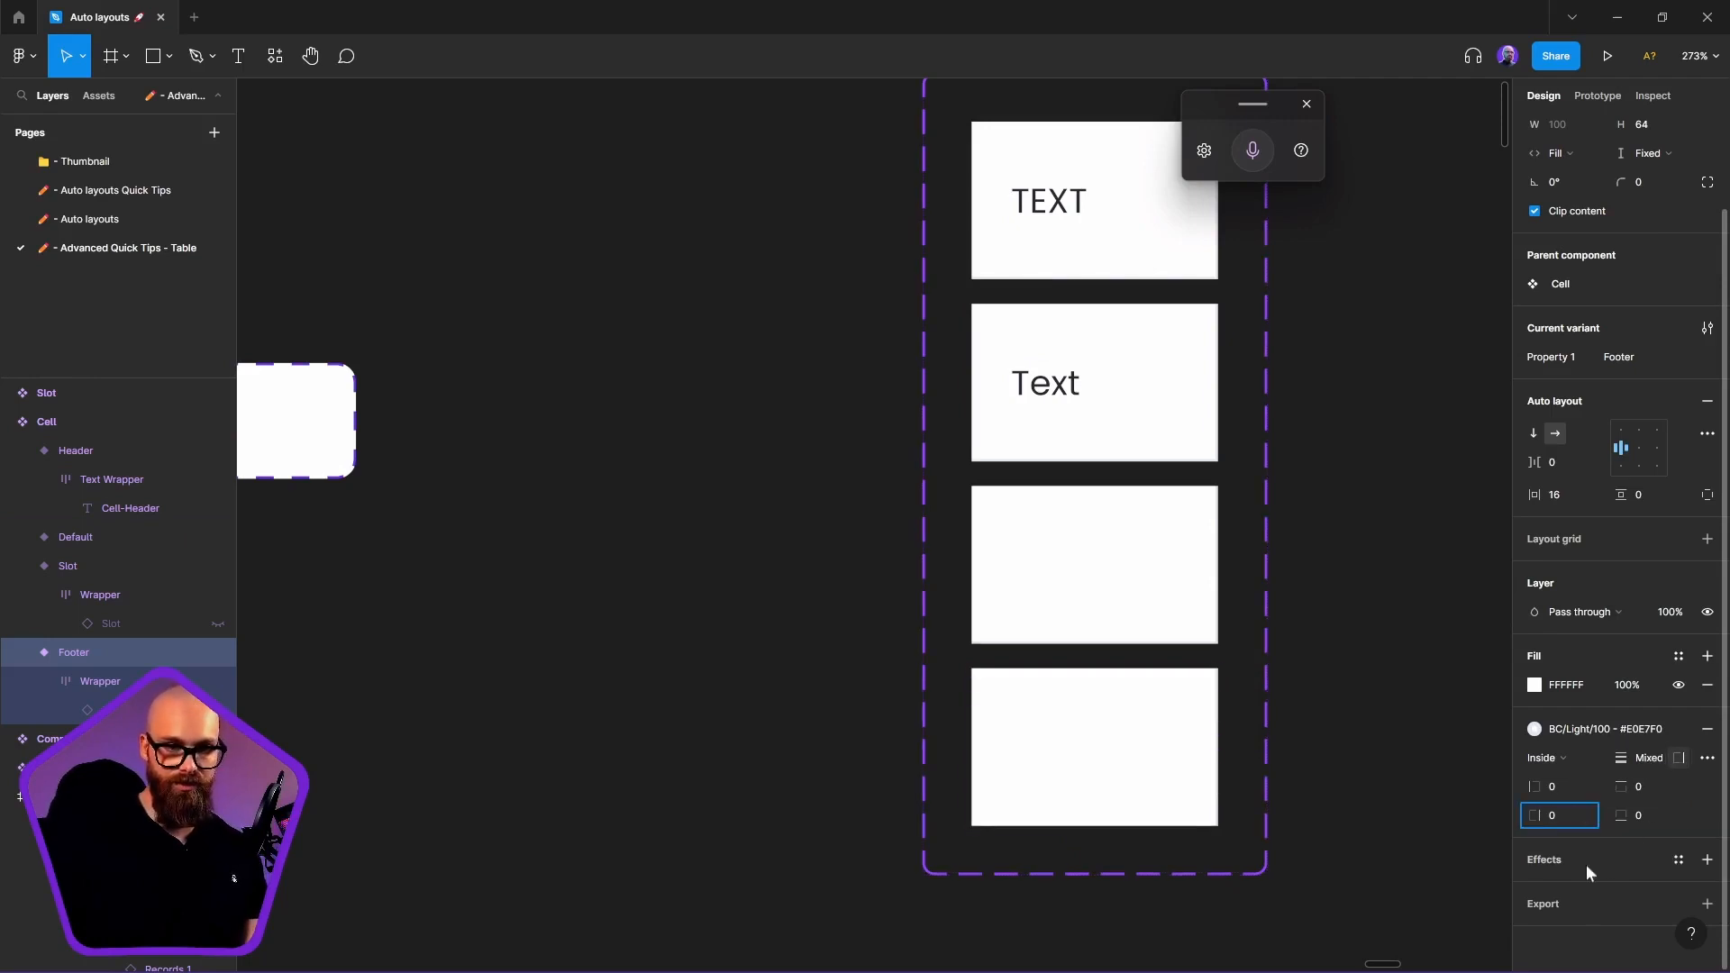
left_click(1629, 787)
type("1")
key("Return")
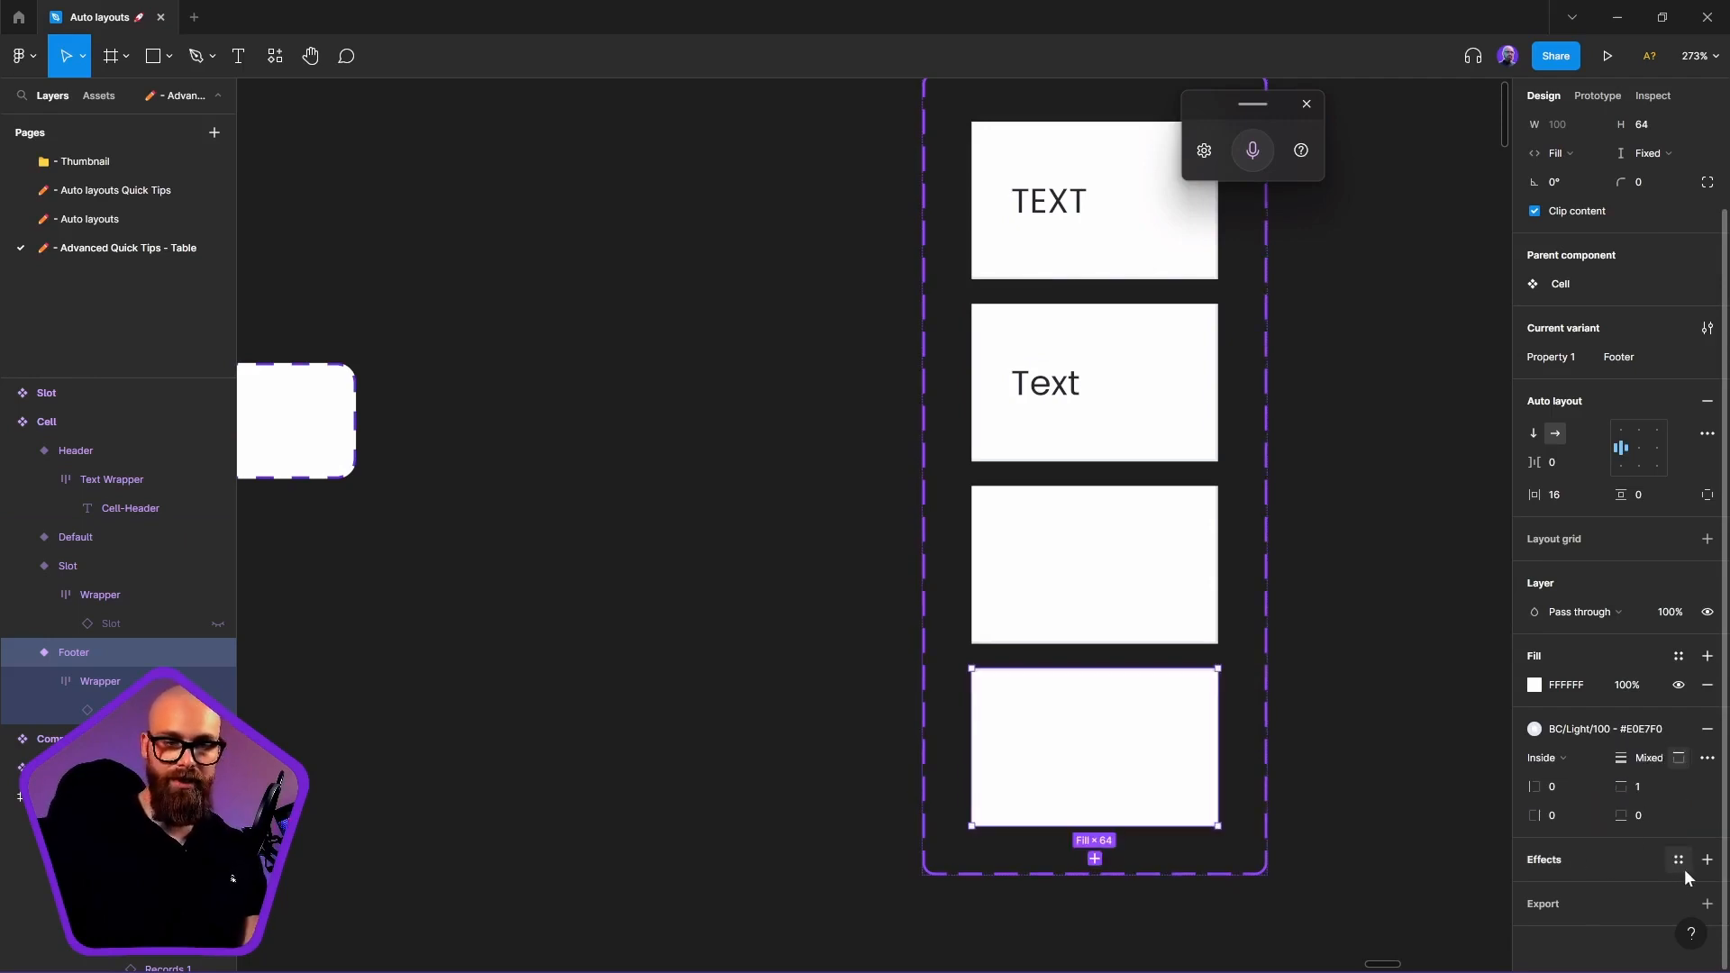
Set the right-side stroke of the Header variant to 0
left_click(1100, 228)
left_click_drag(1399, 664, 1292, 722)
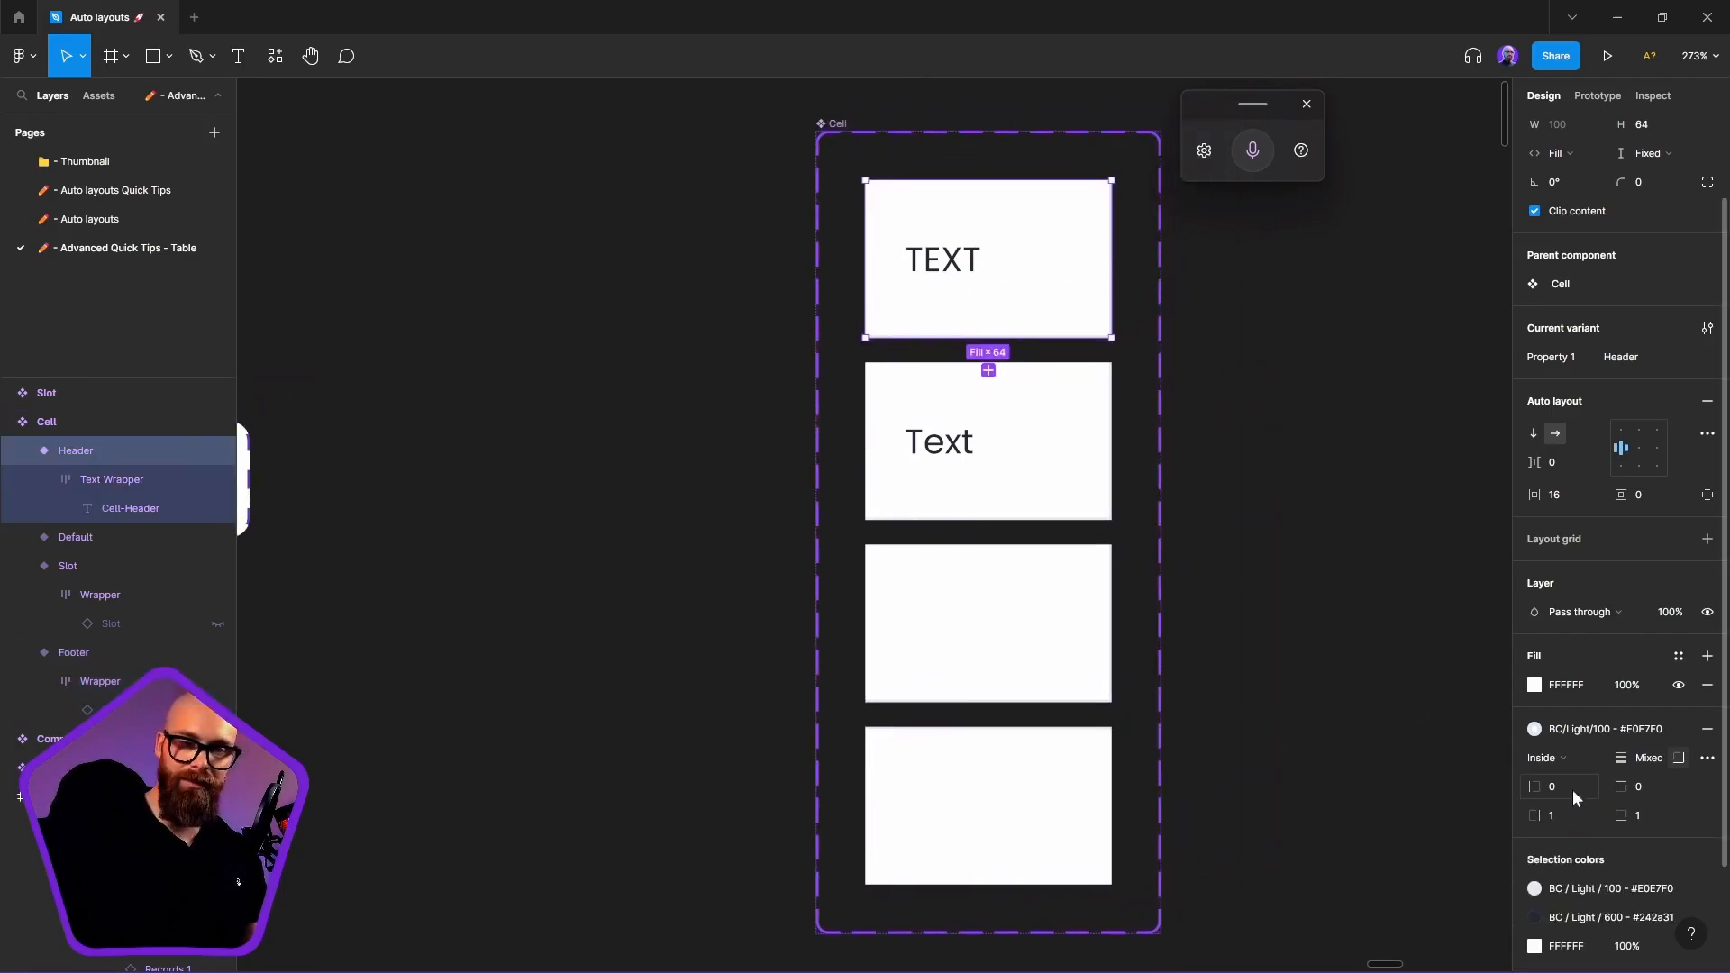
left_click(1563, 816)
type("0")
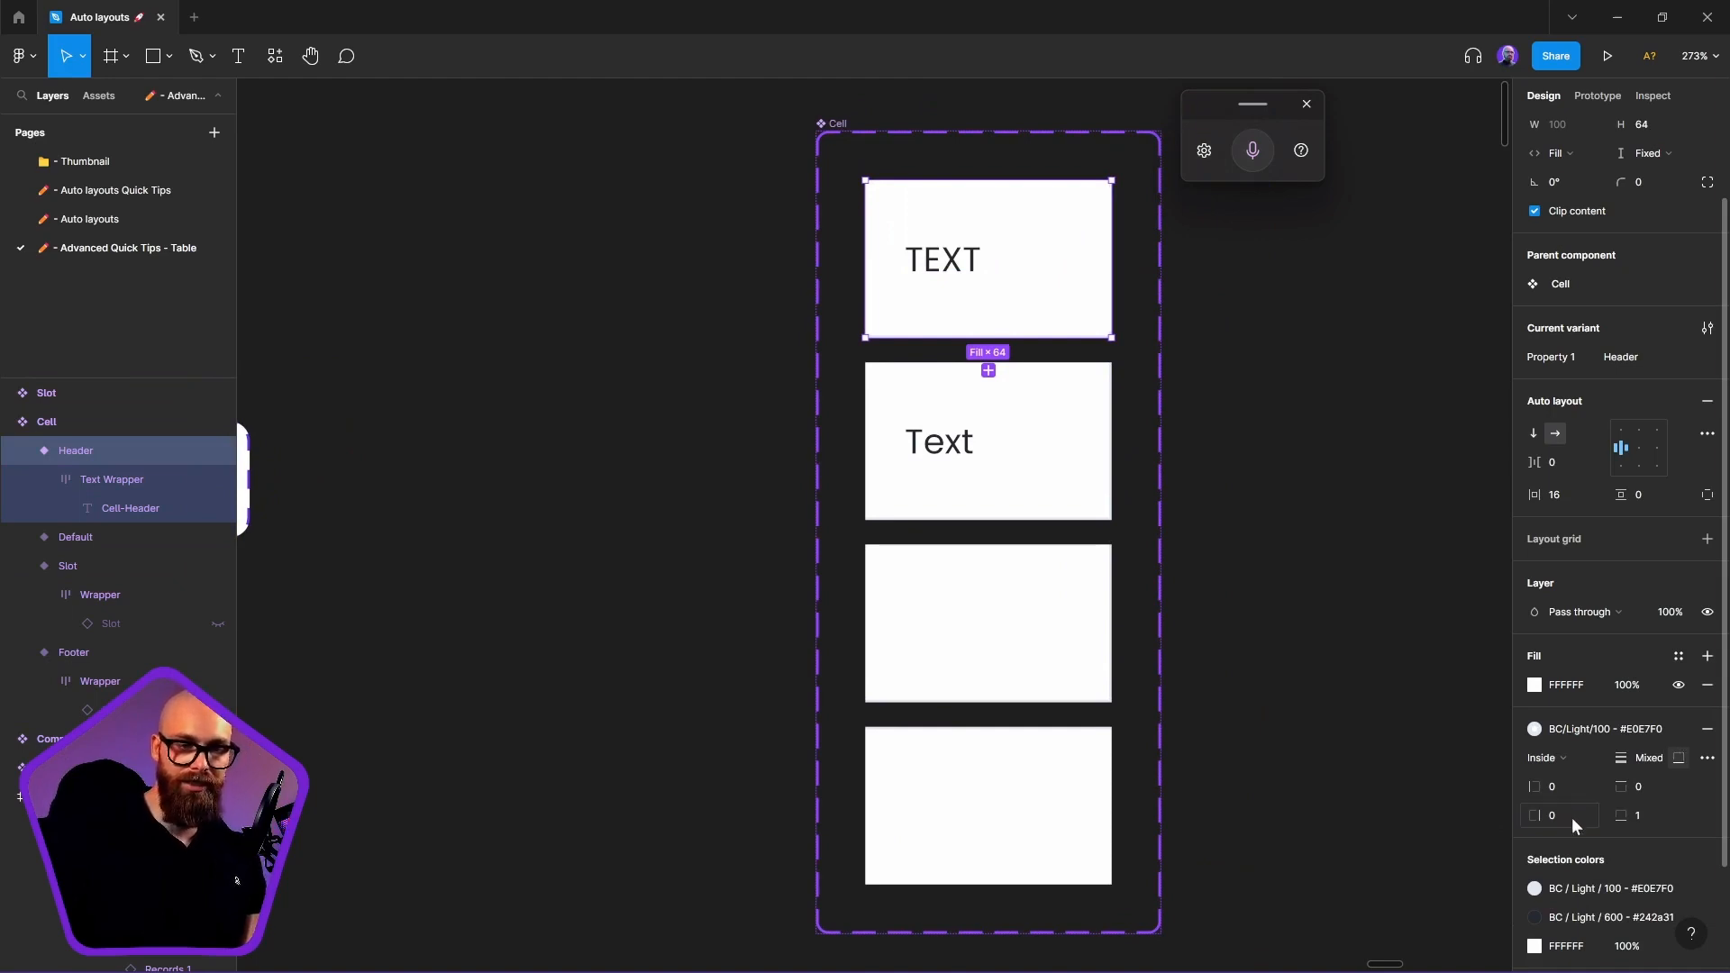
key("Return")
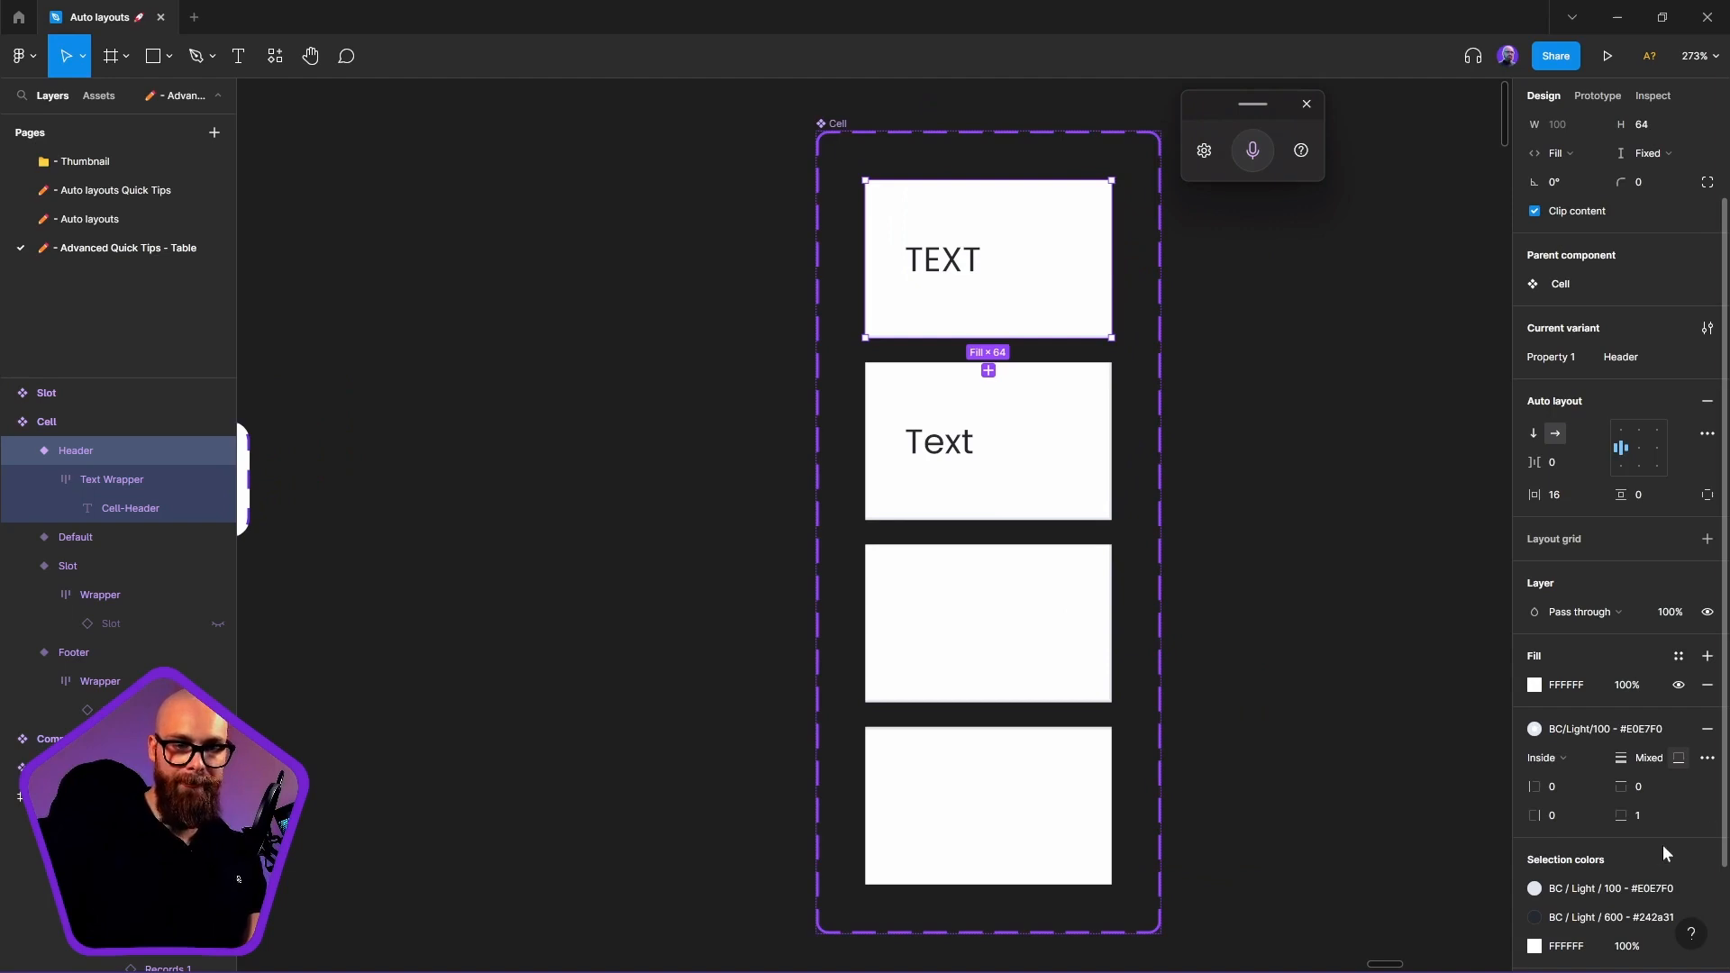
Apply the colour style BC/Light/100 - #E0E7F0 as the Footer variant's fill
left_click(1037, 667)
left_click(1004, 768)
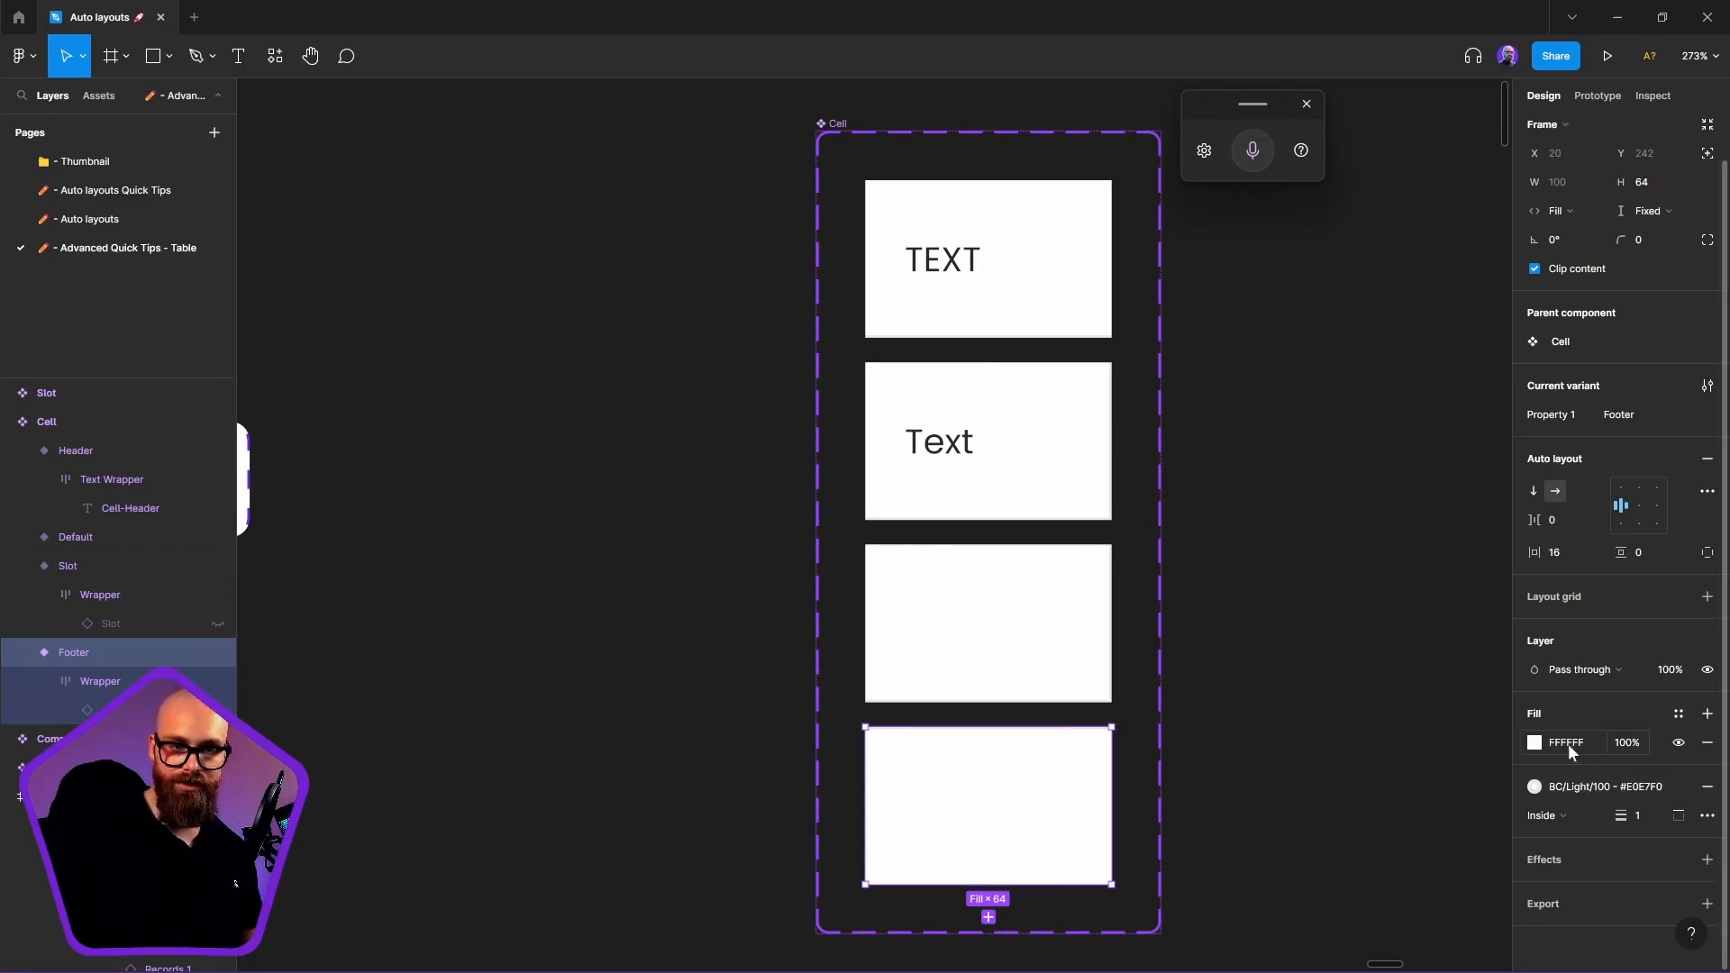
left_click(1679, 715)
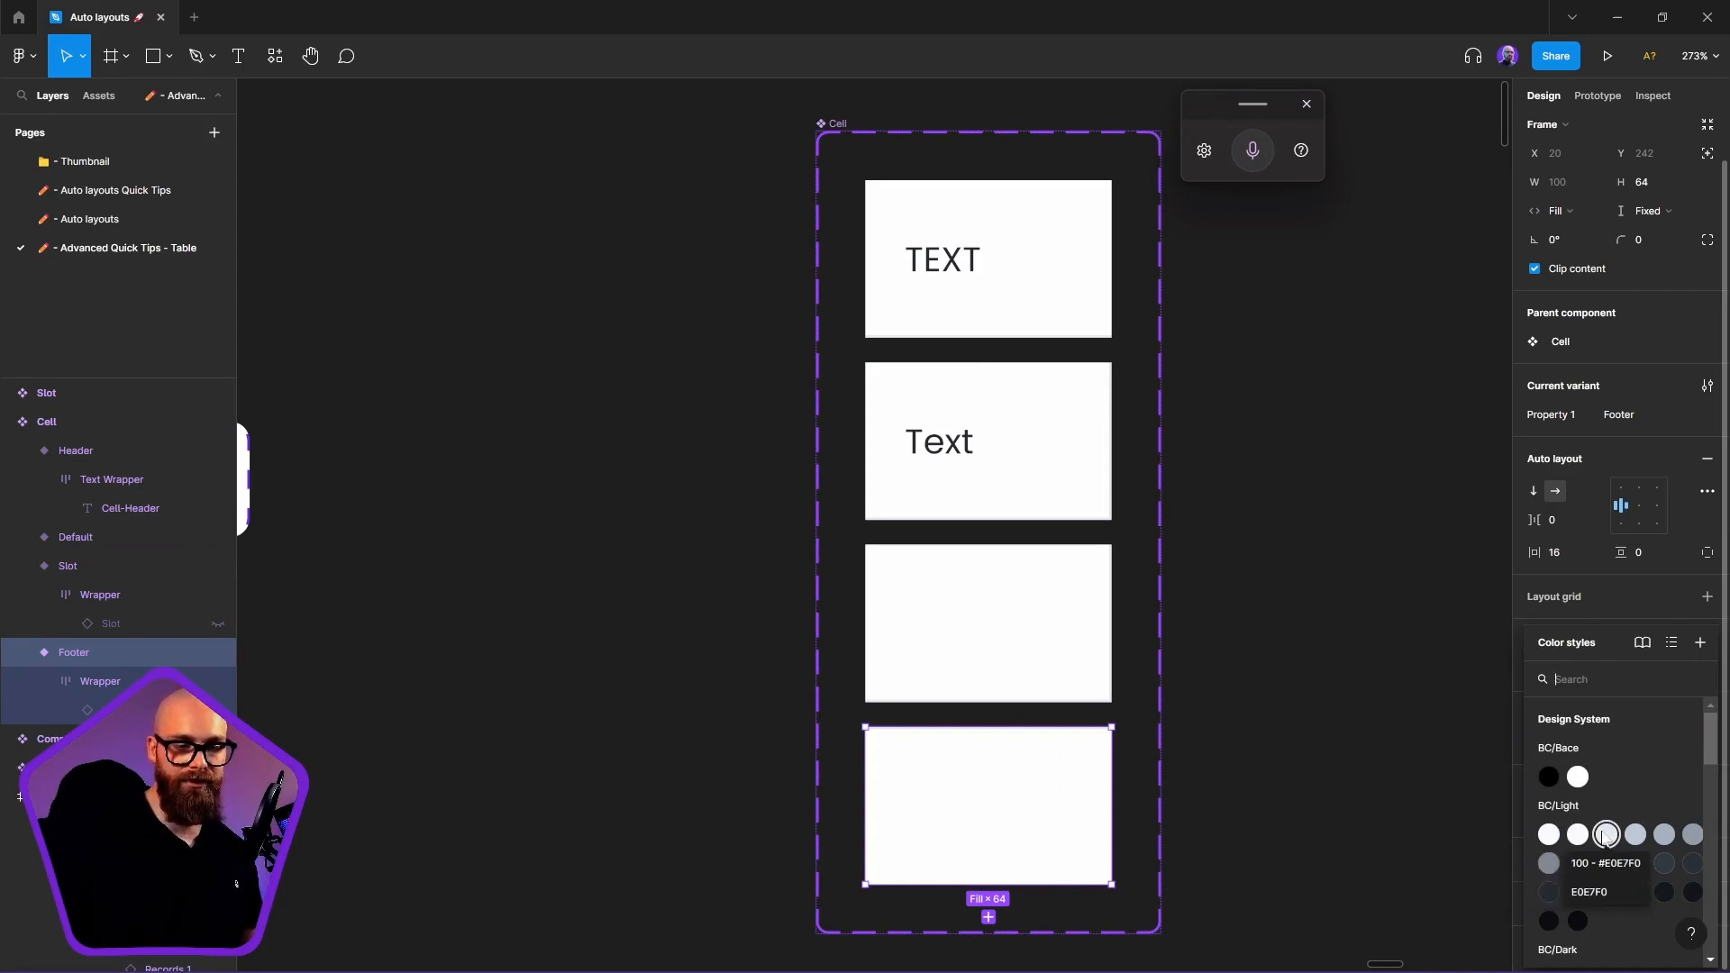
left_click(1581, 835)
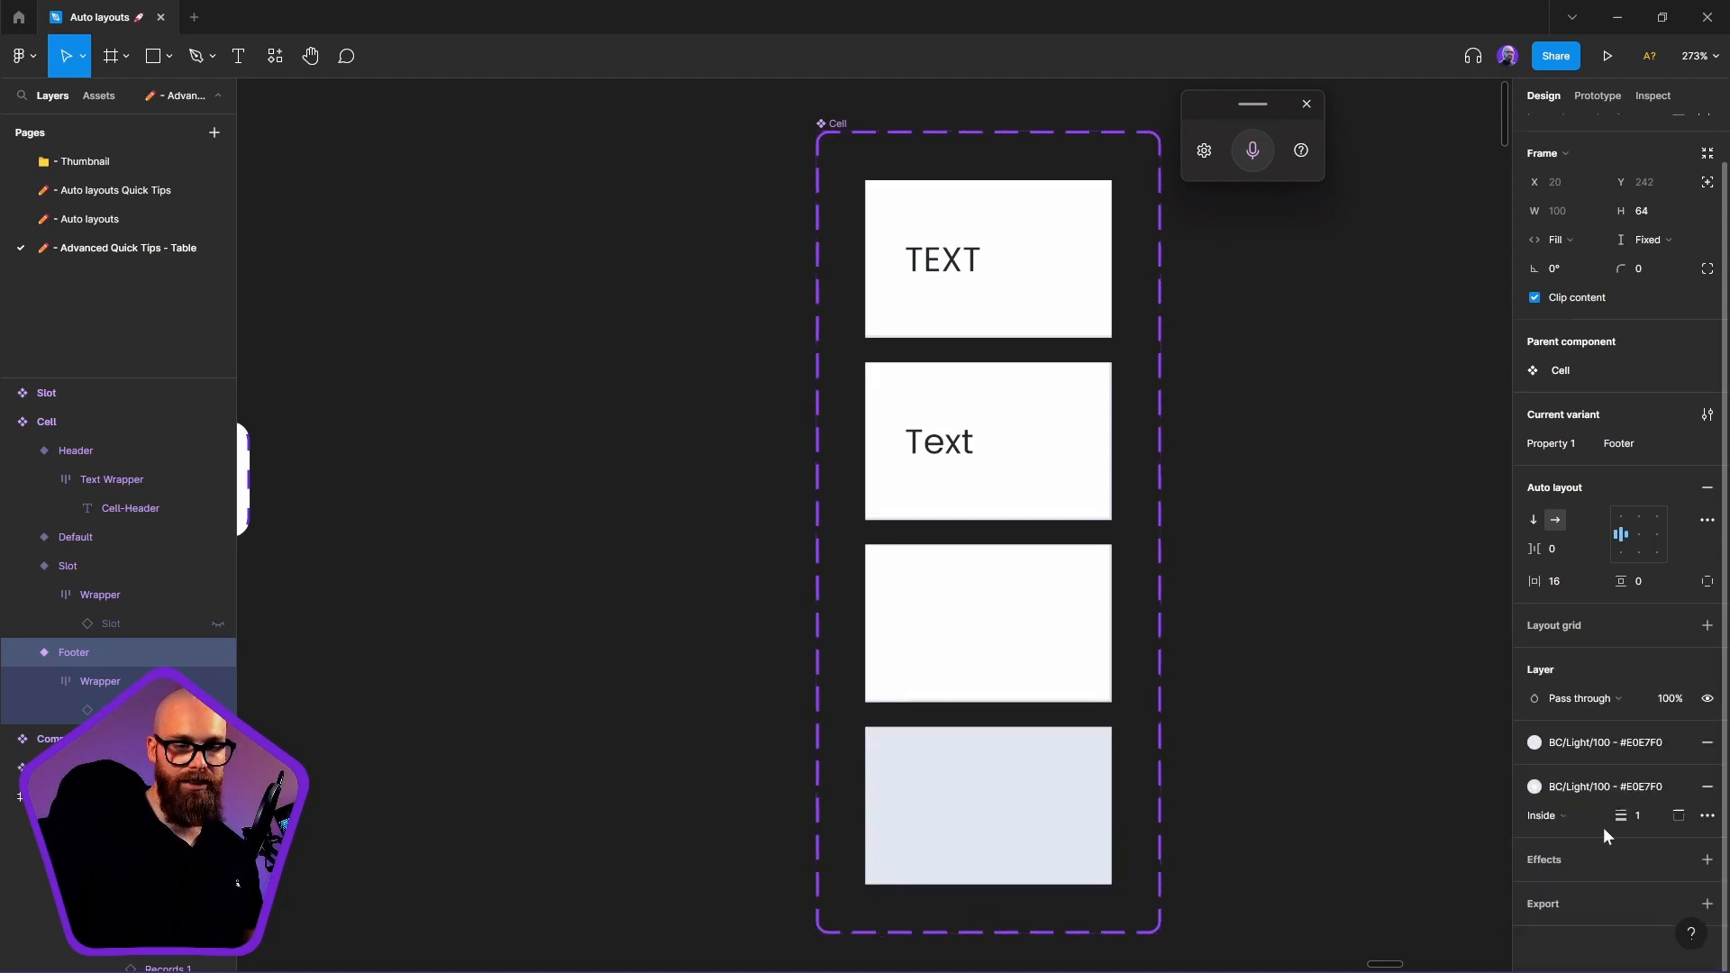
Apply the colour style BC/Light/100 - #E0E7F0 as the Header variant's fill, removing the accidentally added layout grid
left_click(1008, 221)
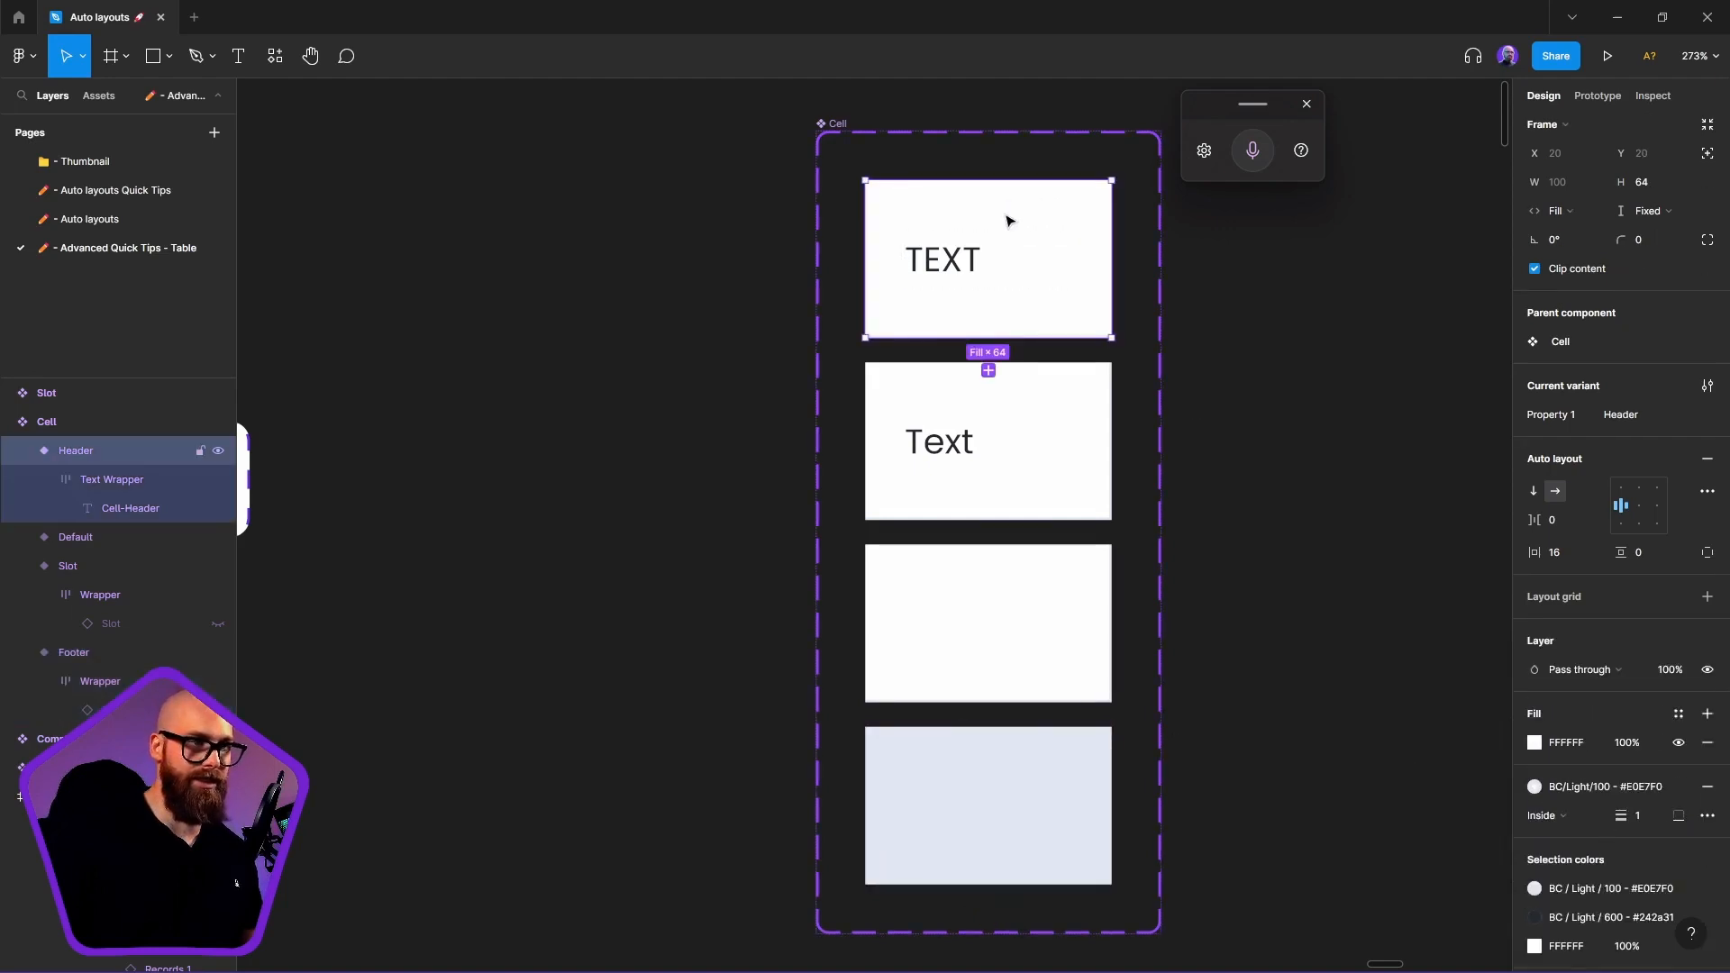
left_click(1598, 781)
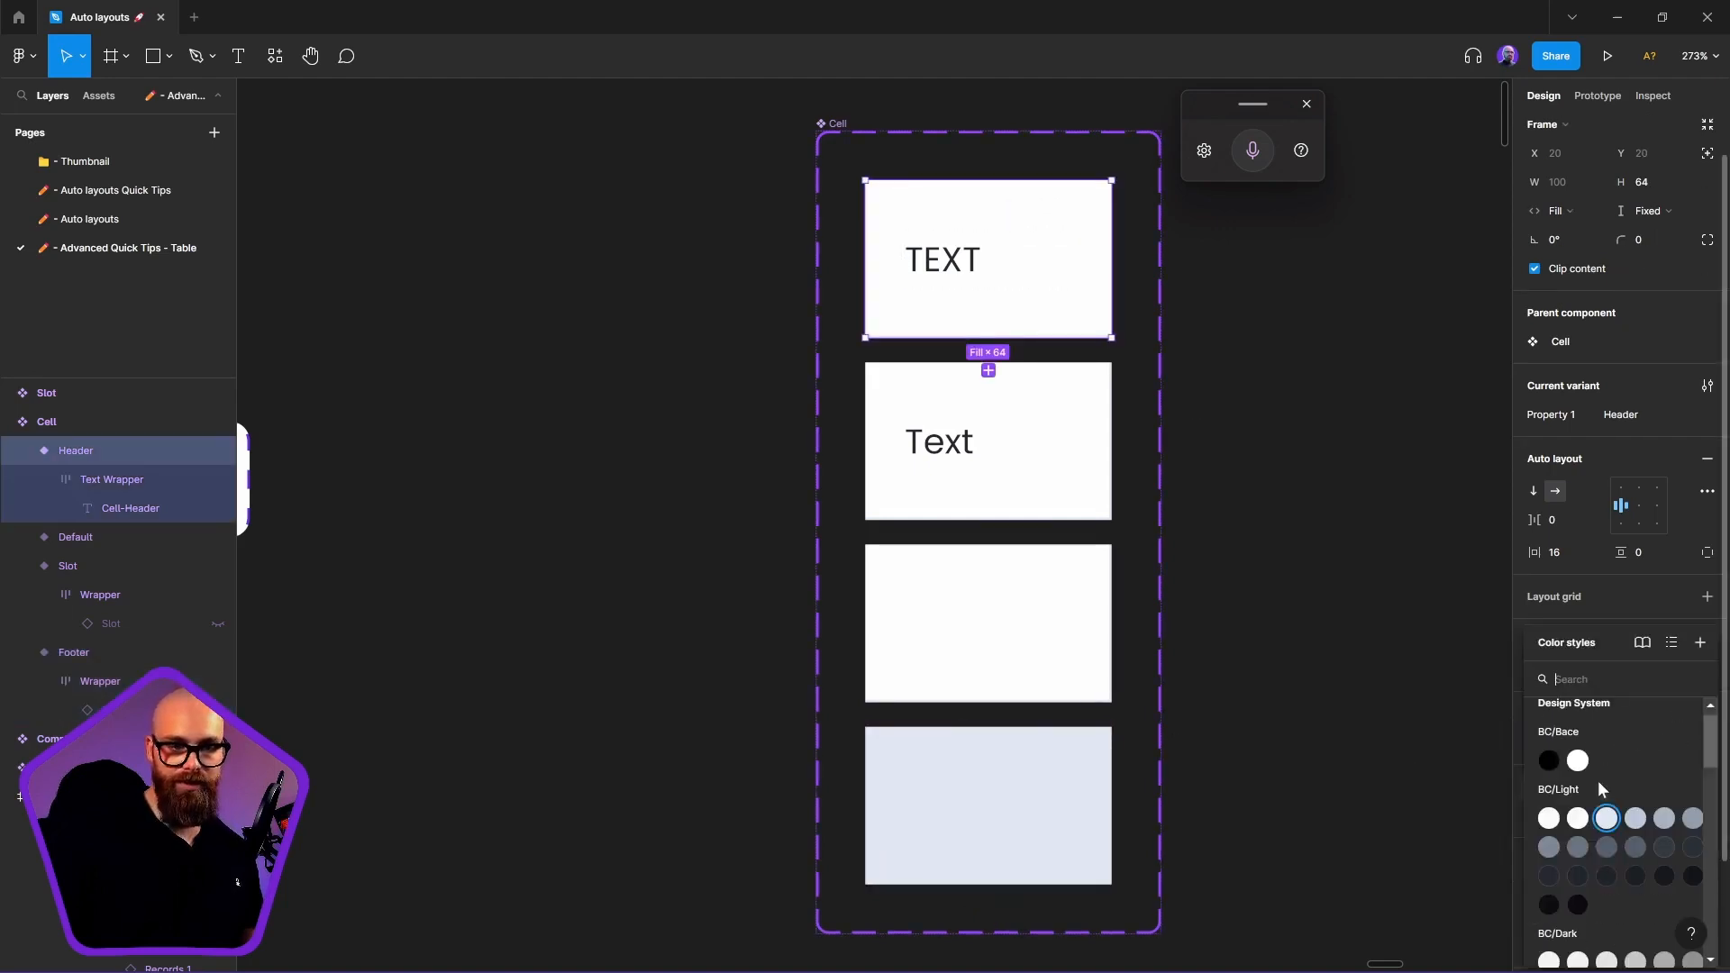
left_click(1593, 598)
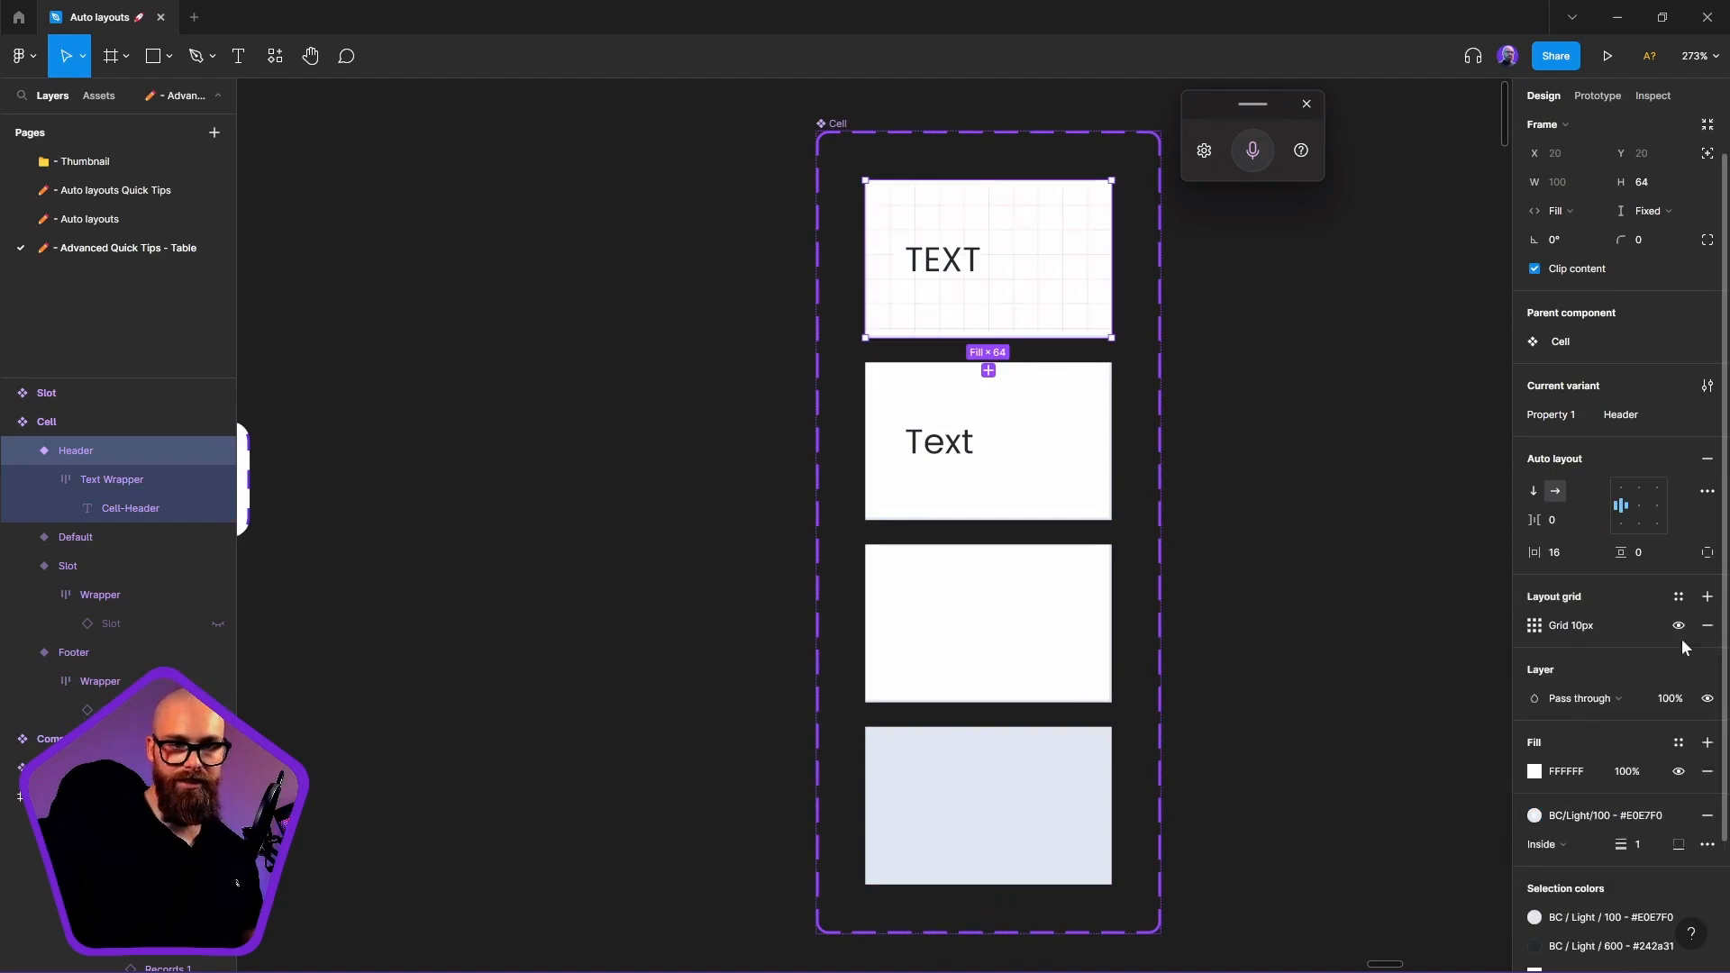
left_click(1707, 626)
left_click(1679, 714)
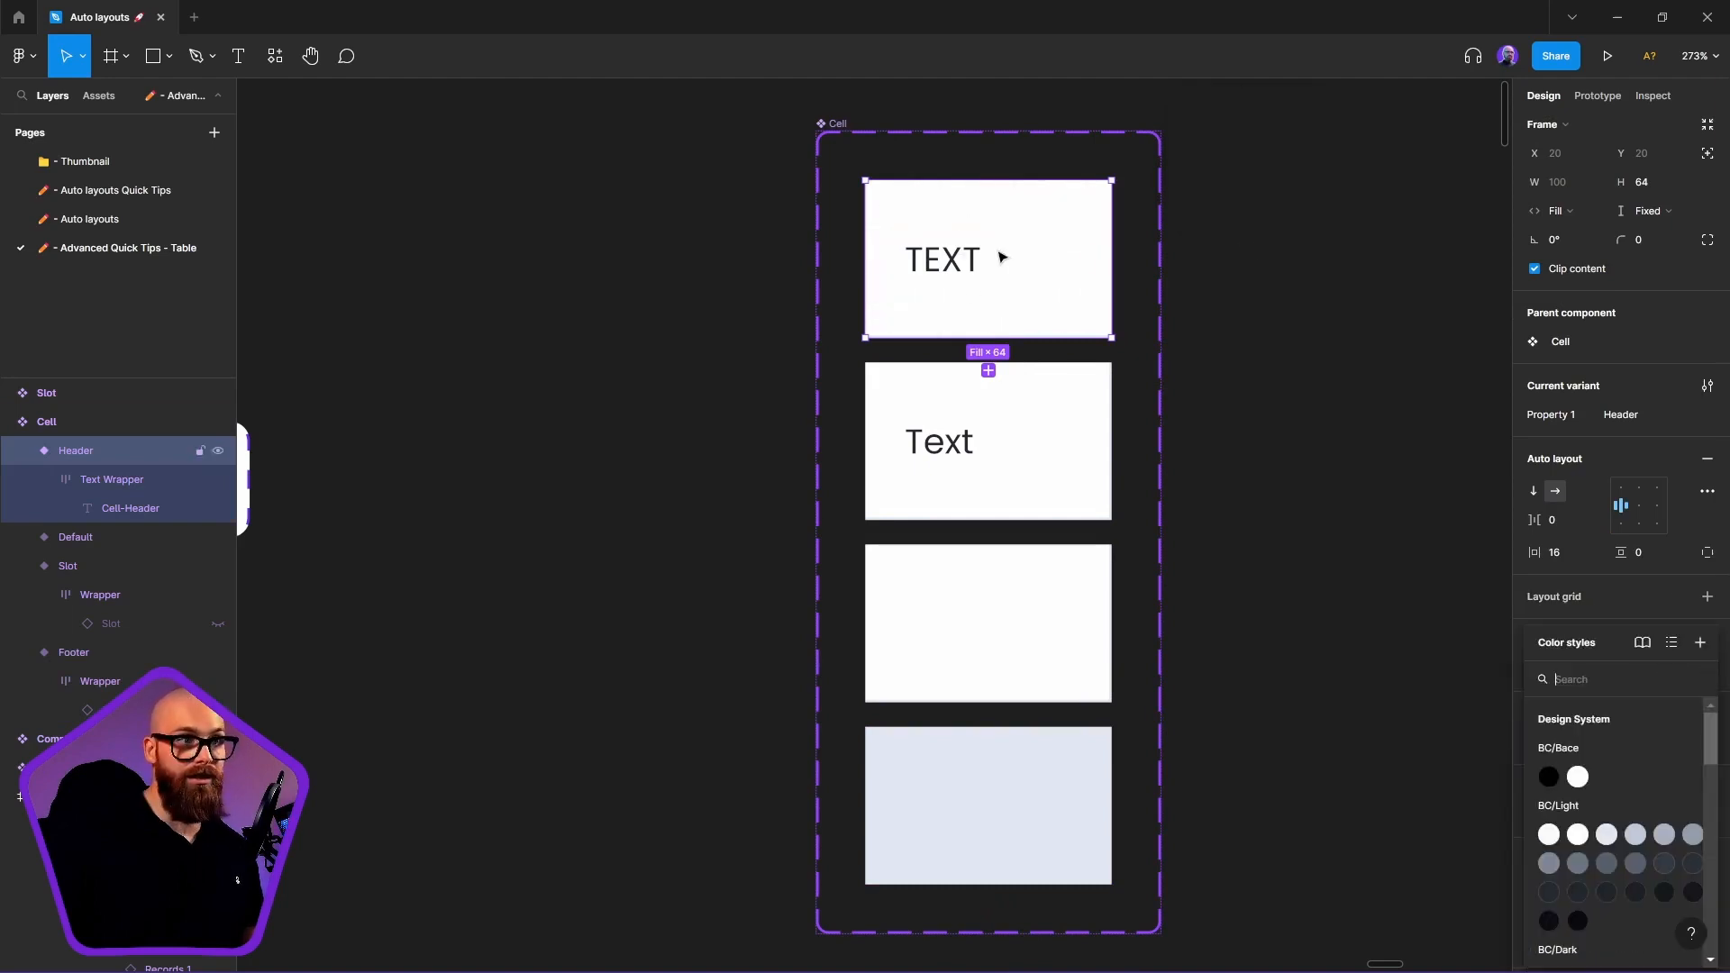
left_click(1607, 835)
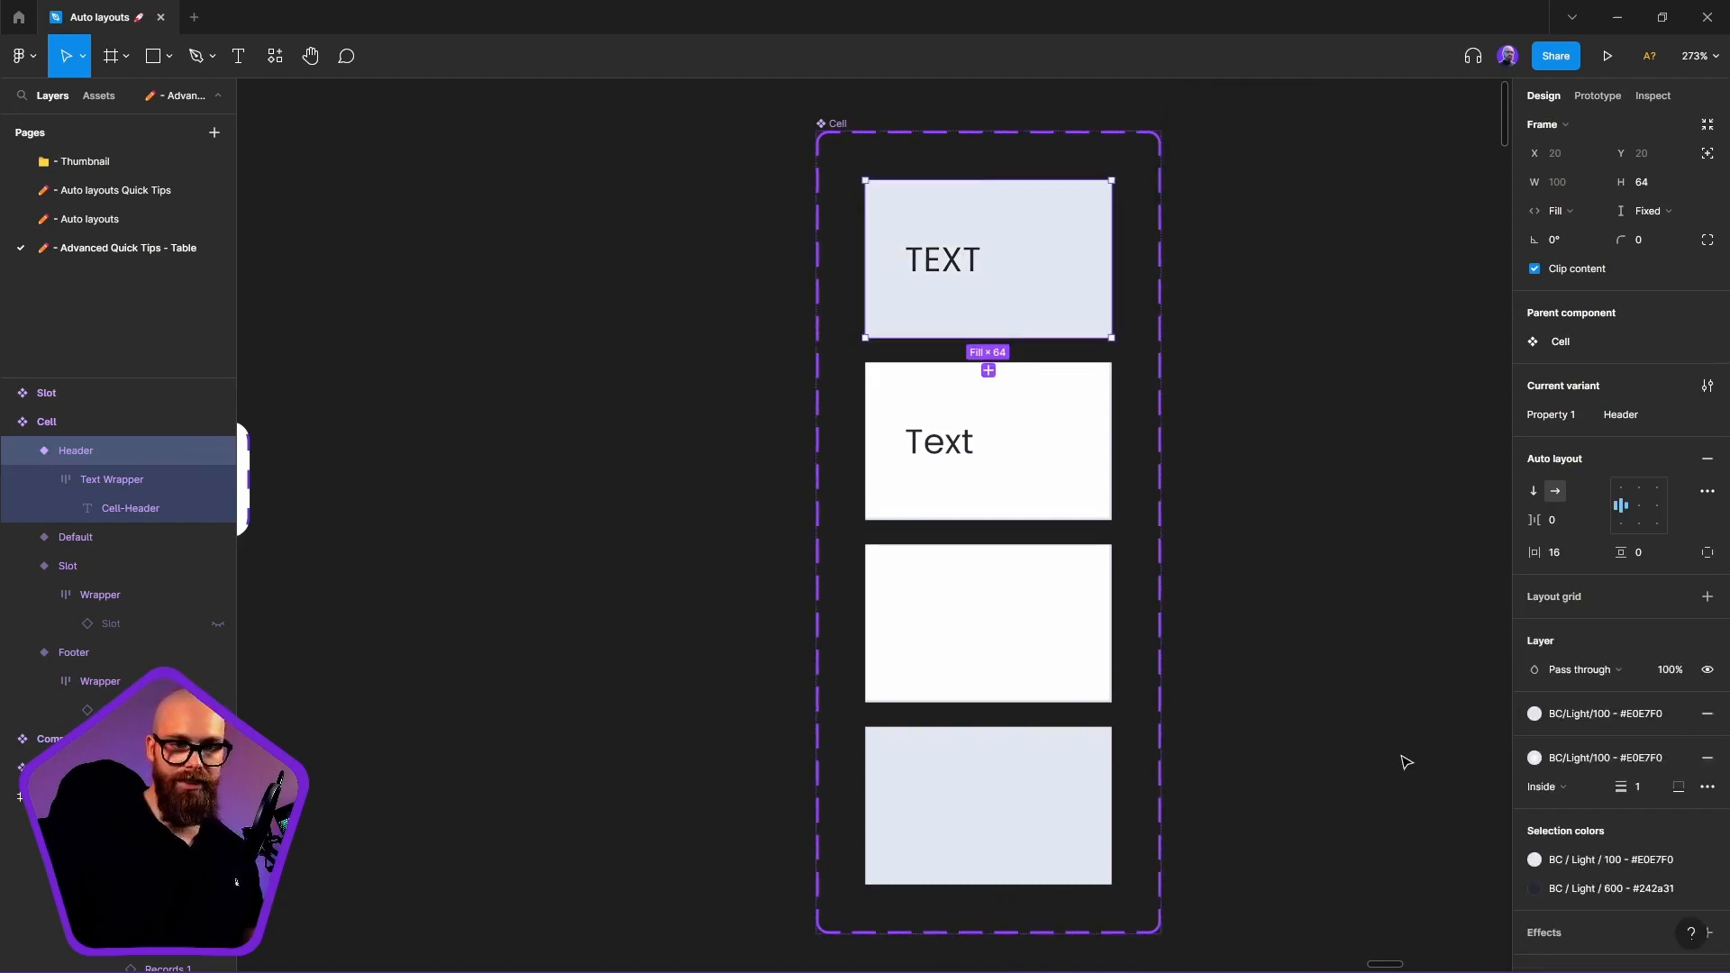
Change the text colour of the Default variant's Cell-Text layer to the style BC/Light/550 - #2e343b
left_click(961, 445, "ctrl")
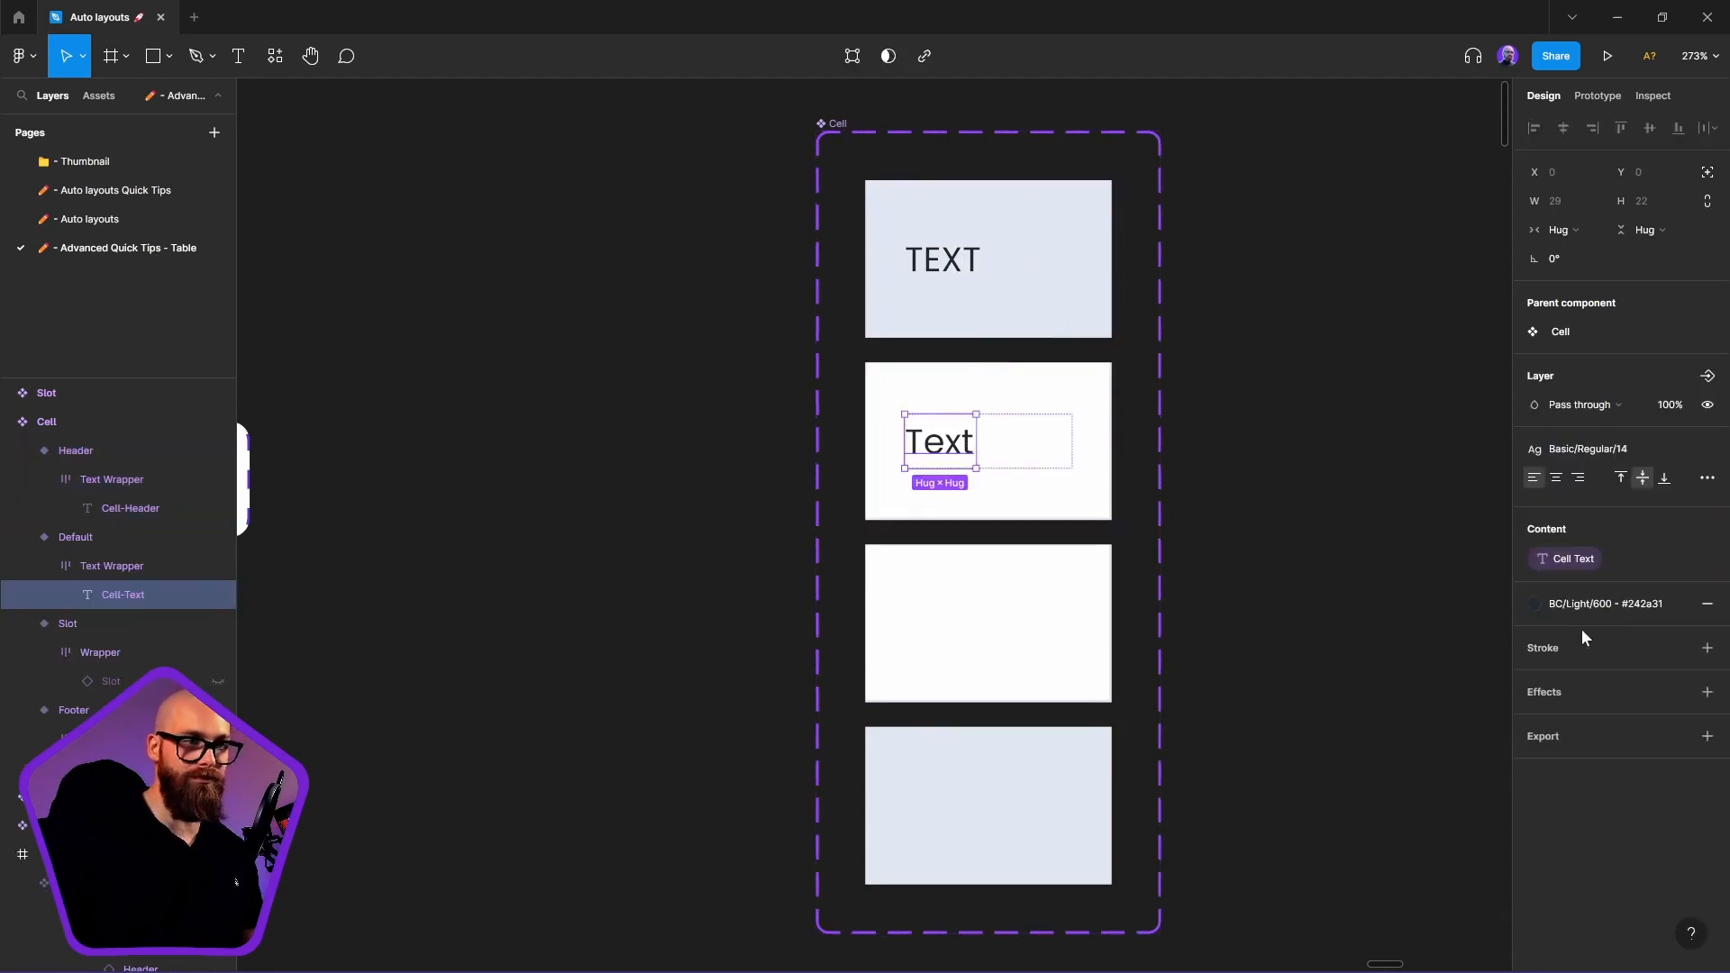
left_click(1618, 604)
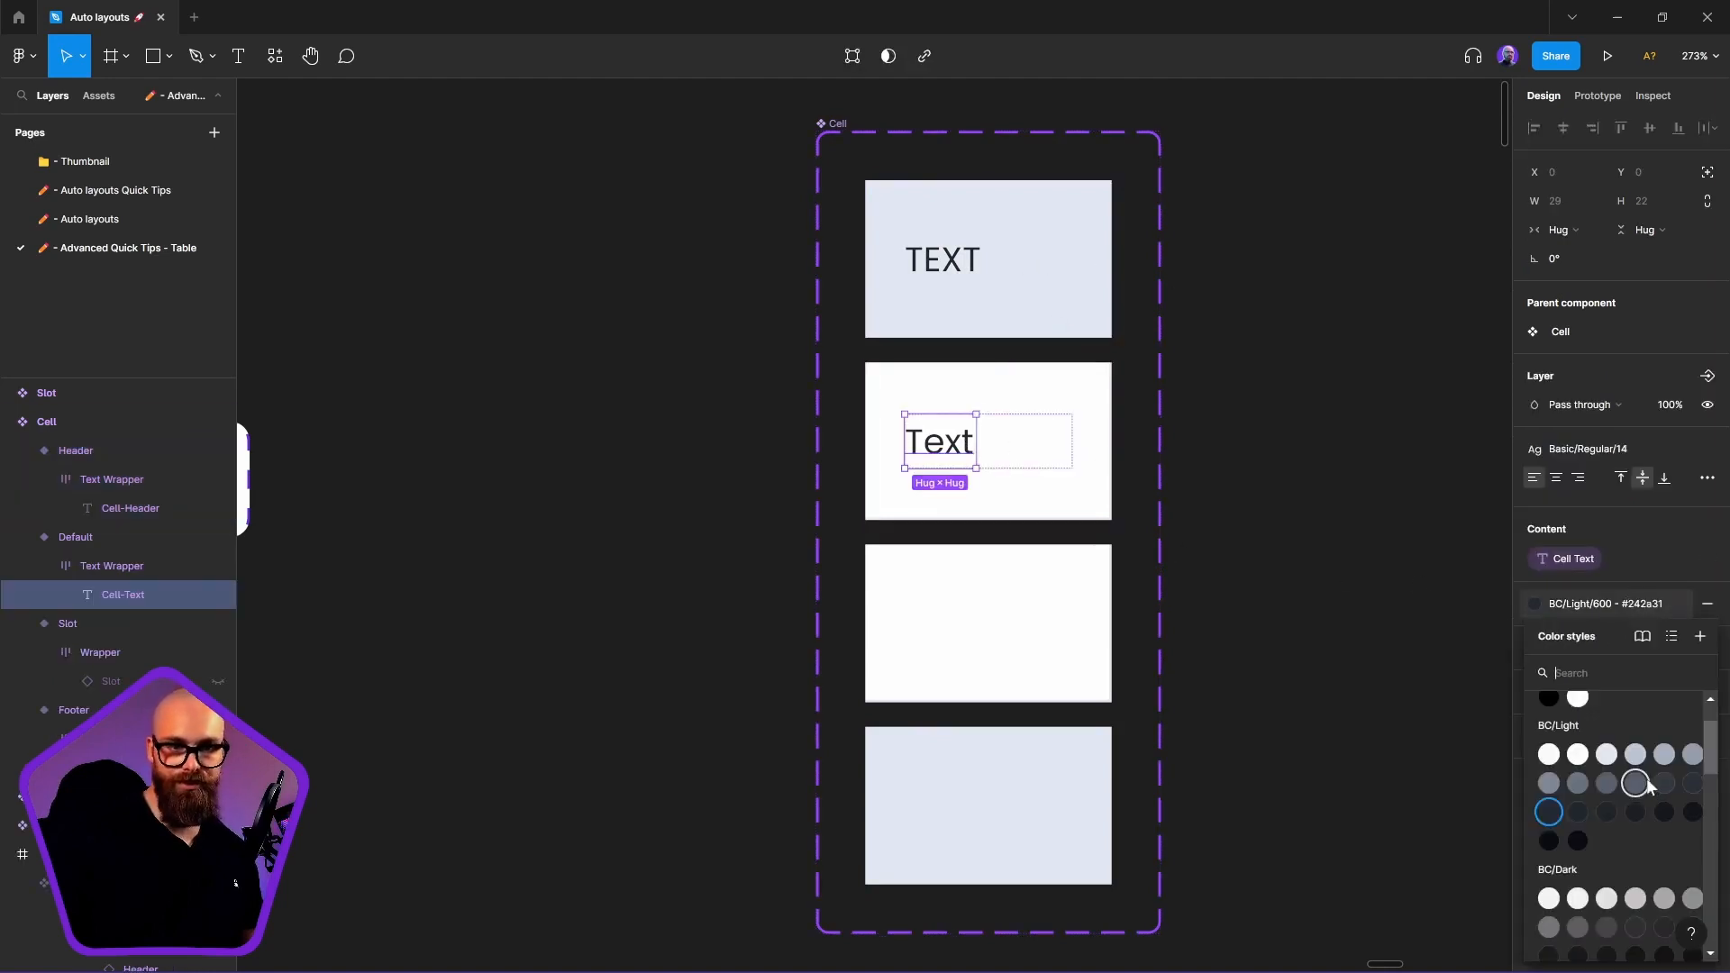
left_click(1688, 784)
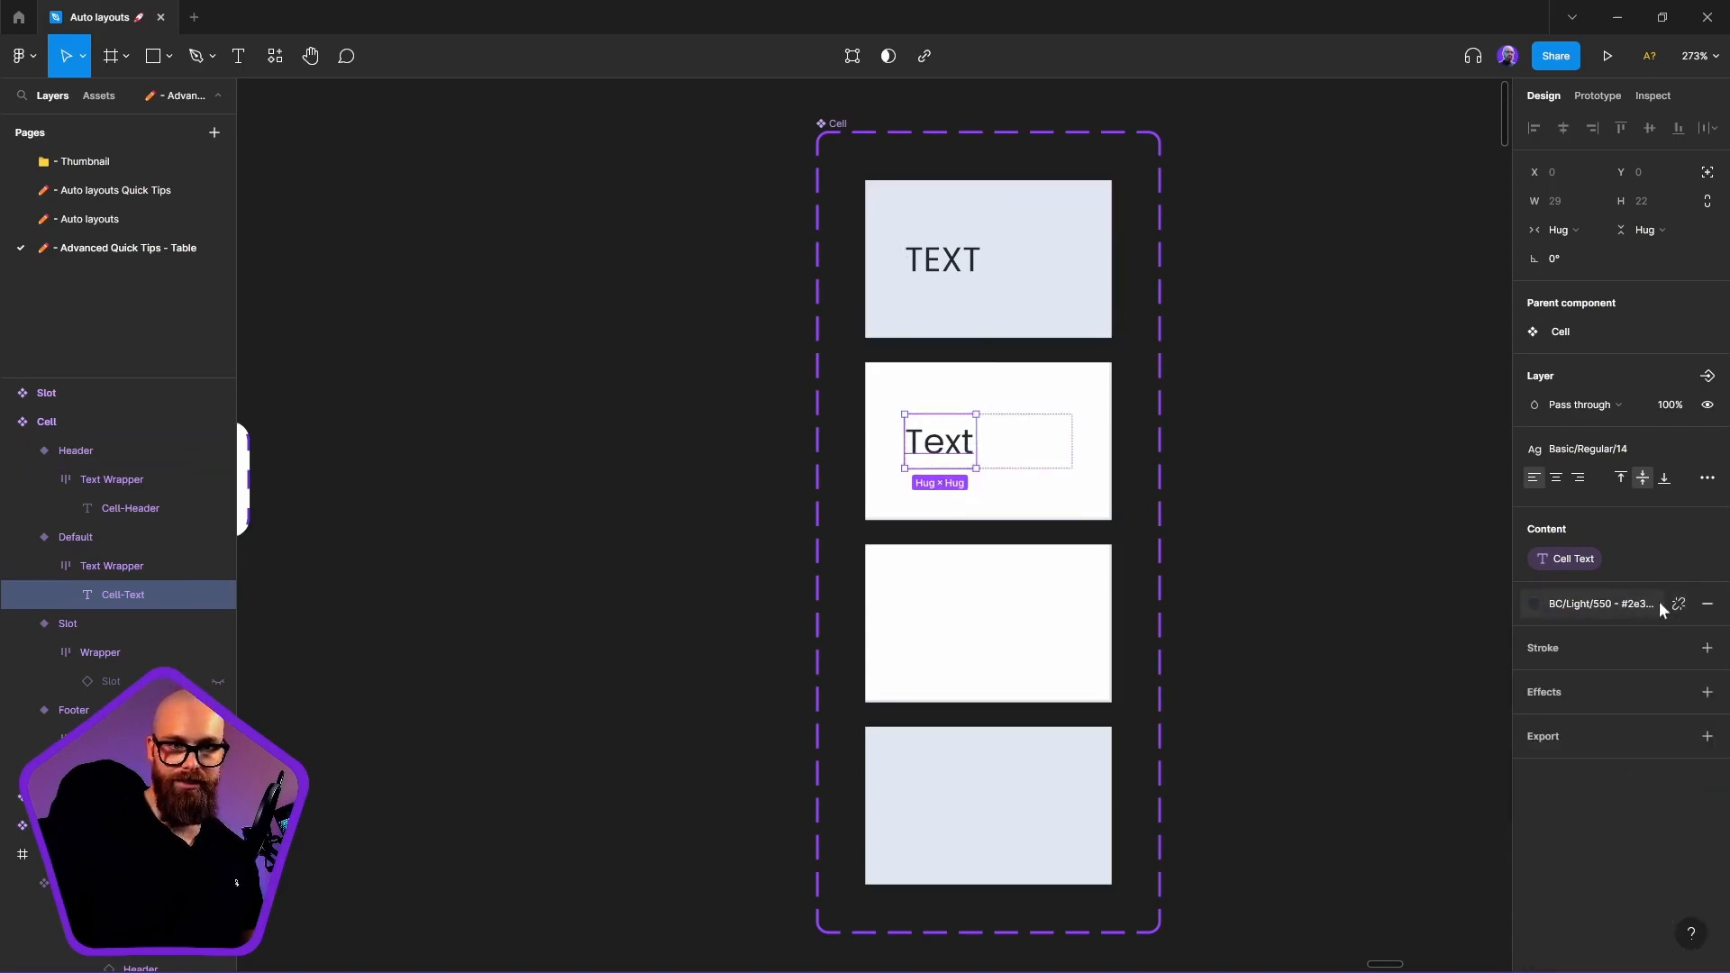
left_click(1615, 602)
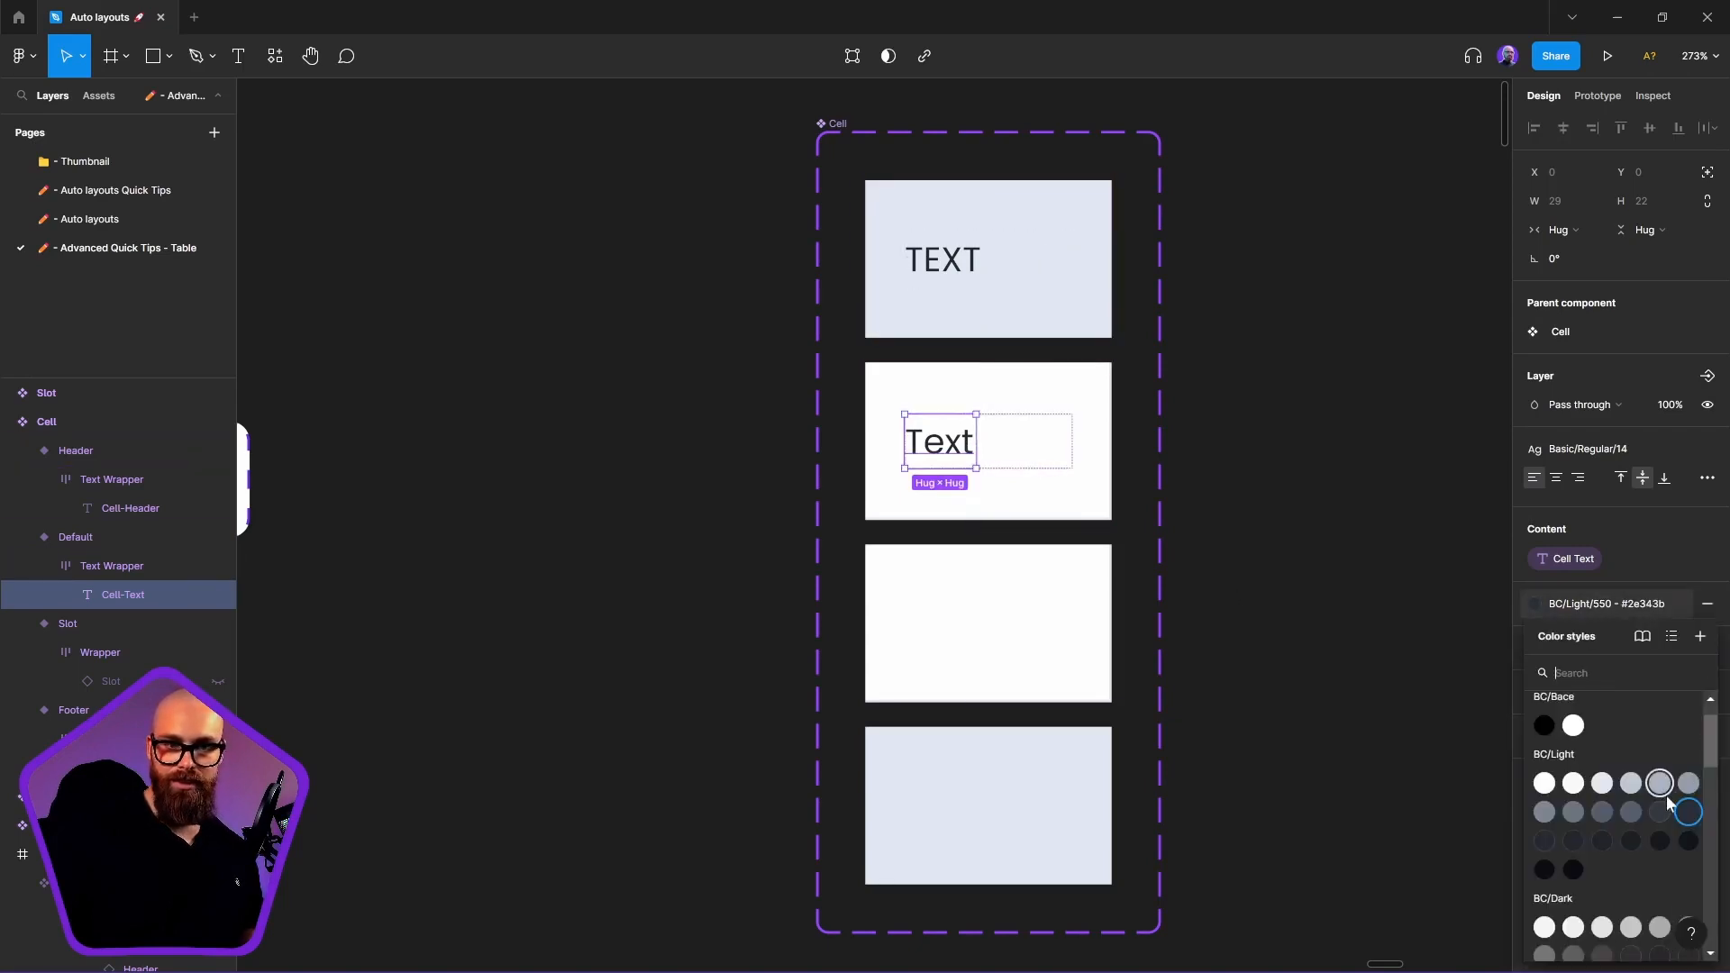
left_click(1105, 467)
left_click(1199, 618)
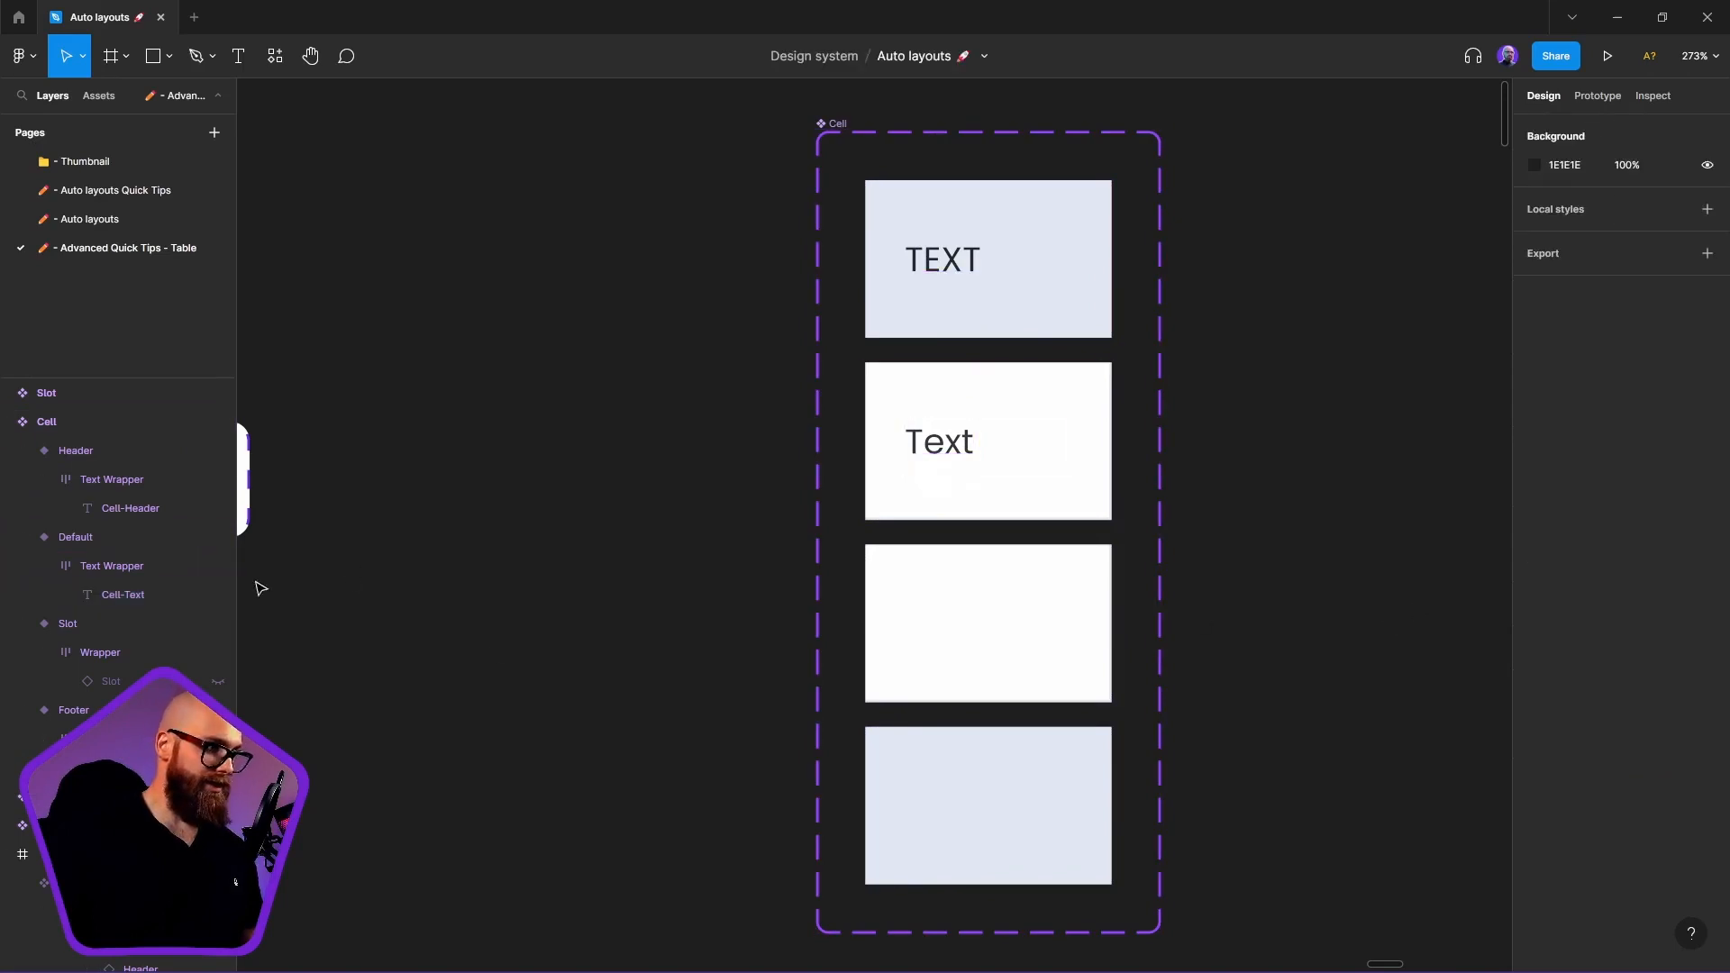
Change the text colour of the Header variant's Cell-Header layer to the style BC/Light/800 - #14181B
left_click(955, 262)
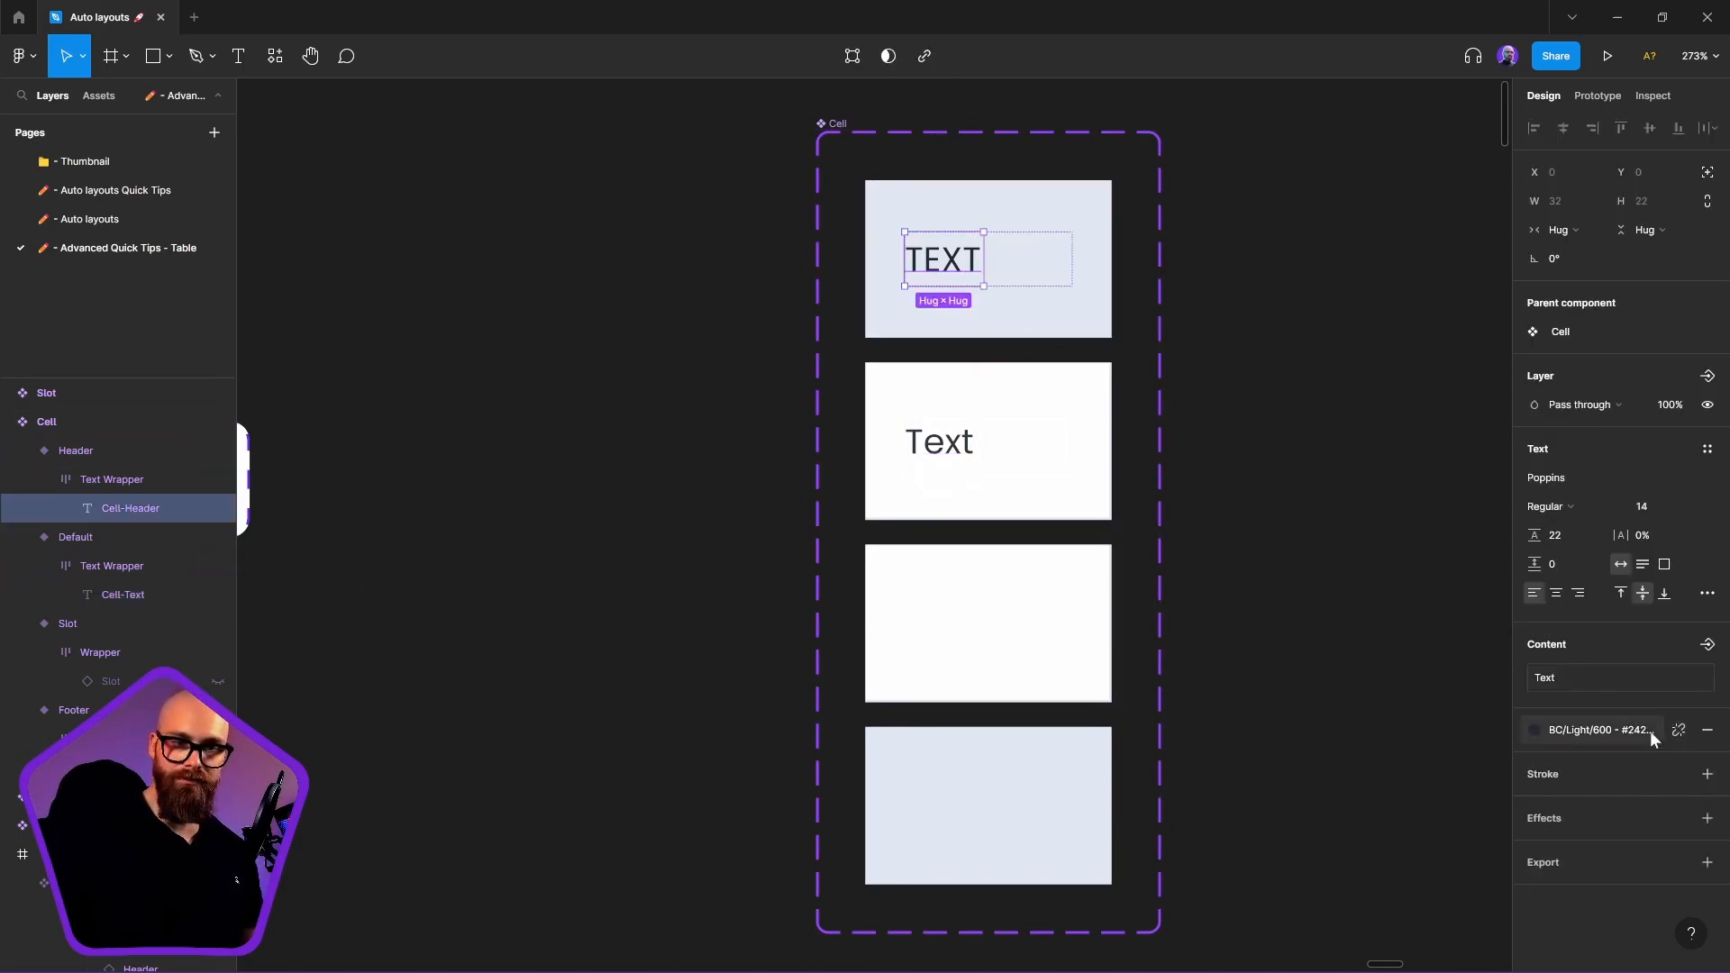
left_click(1652, 734)
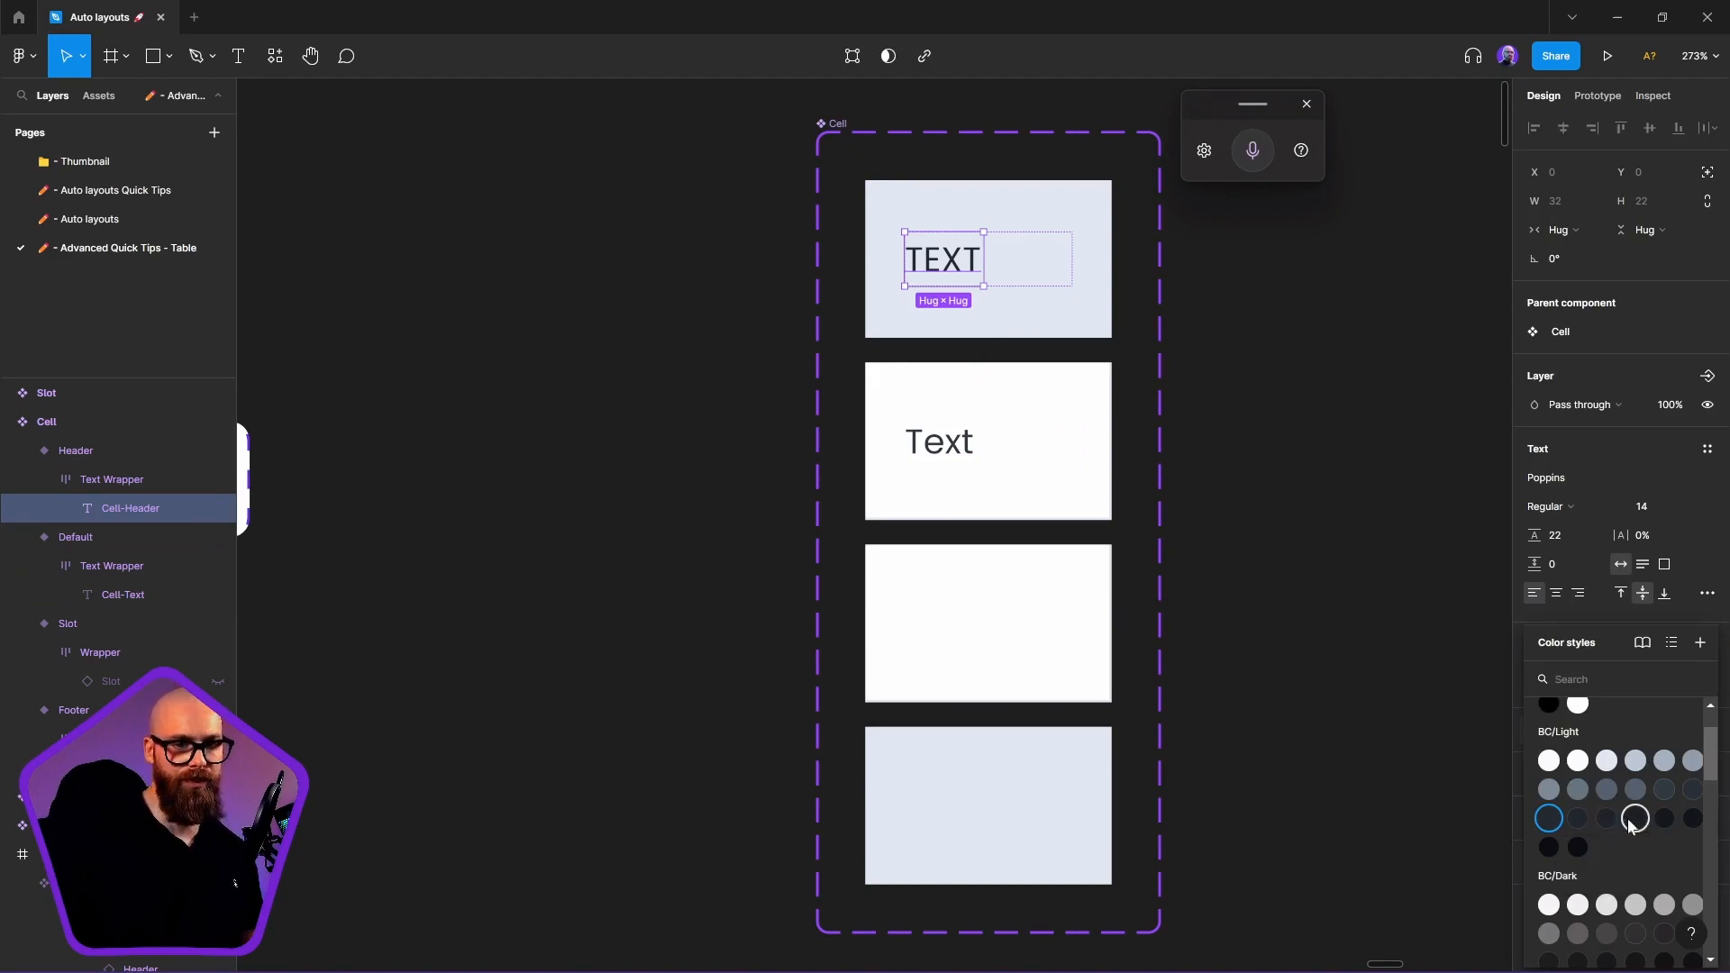
left_click(1632, 820)
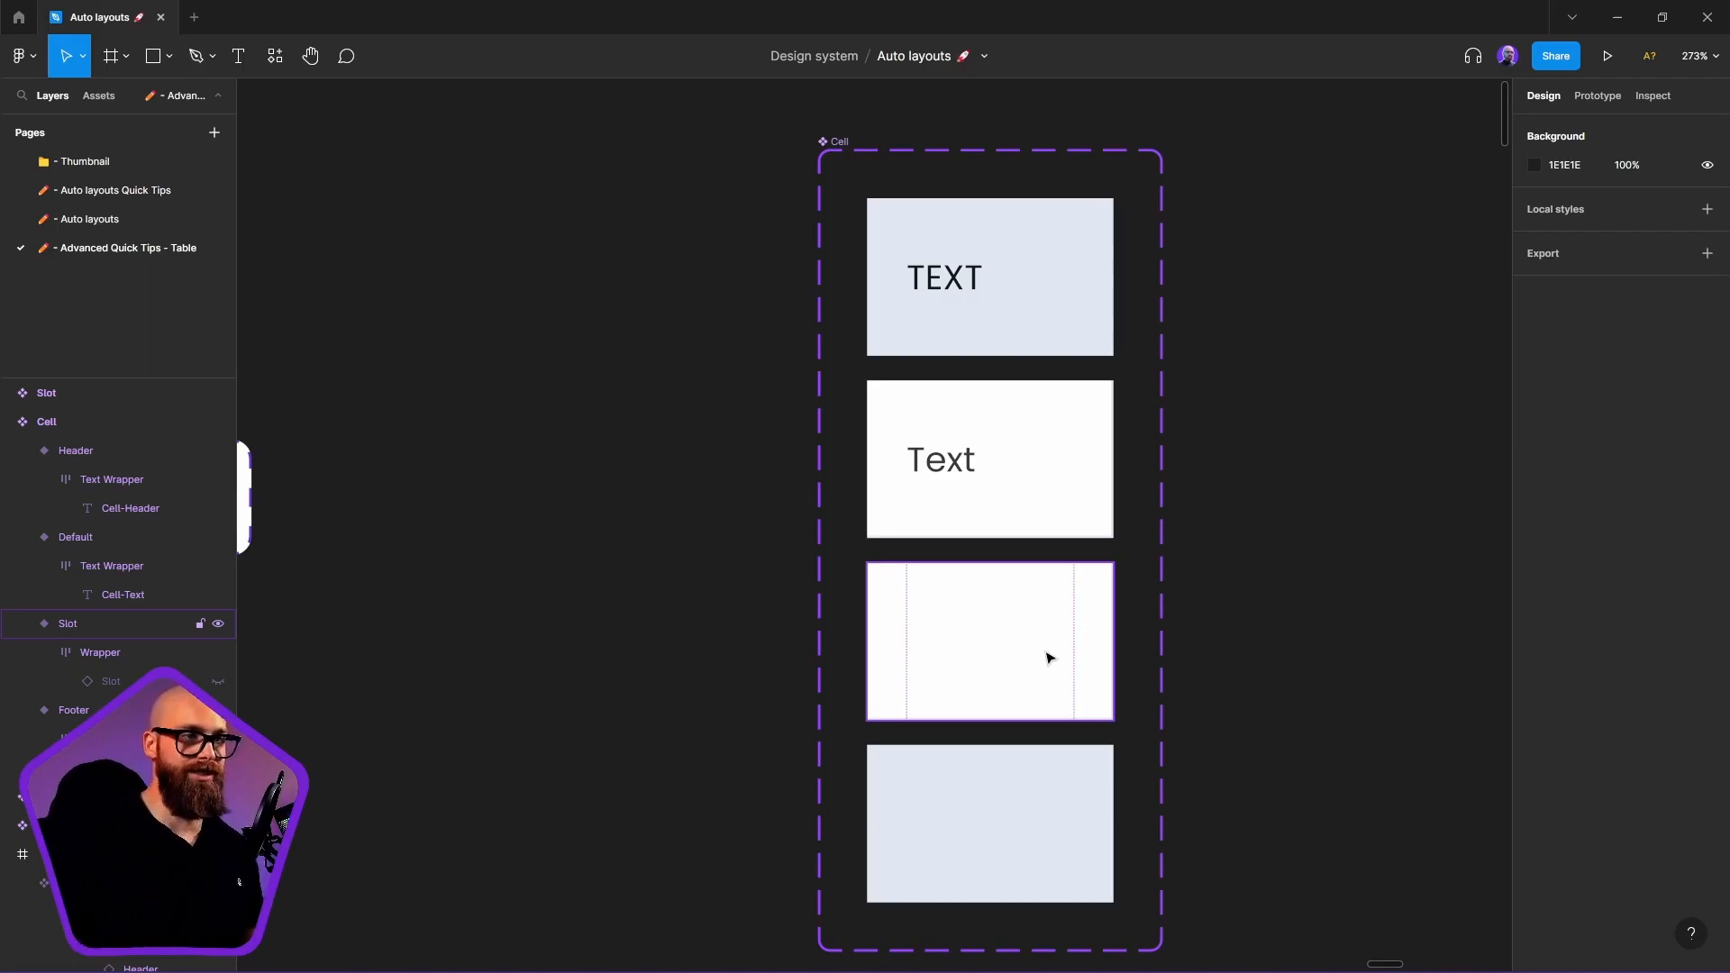
Change the fill of both the Header and Footer variants to the colour style BC/Light/050 - #FAFCFF
left_click(1104, 334)
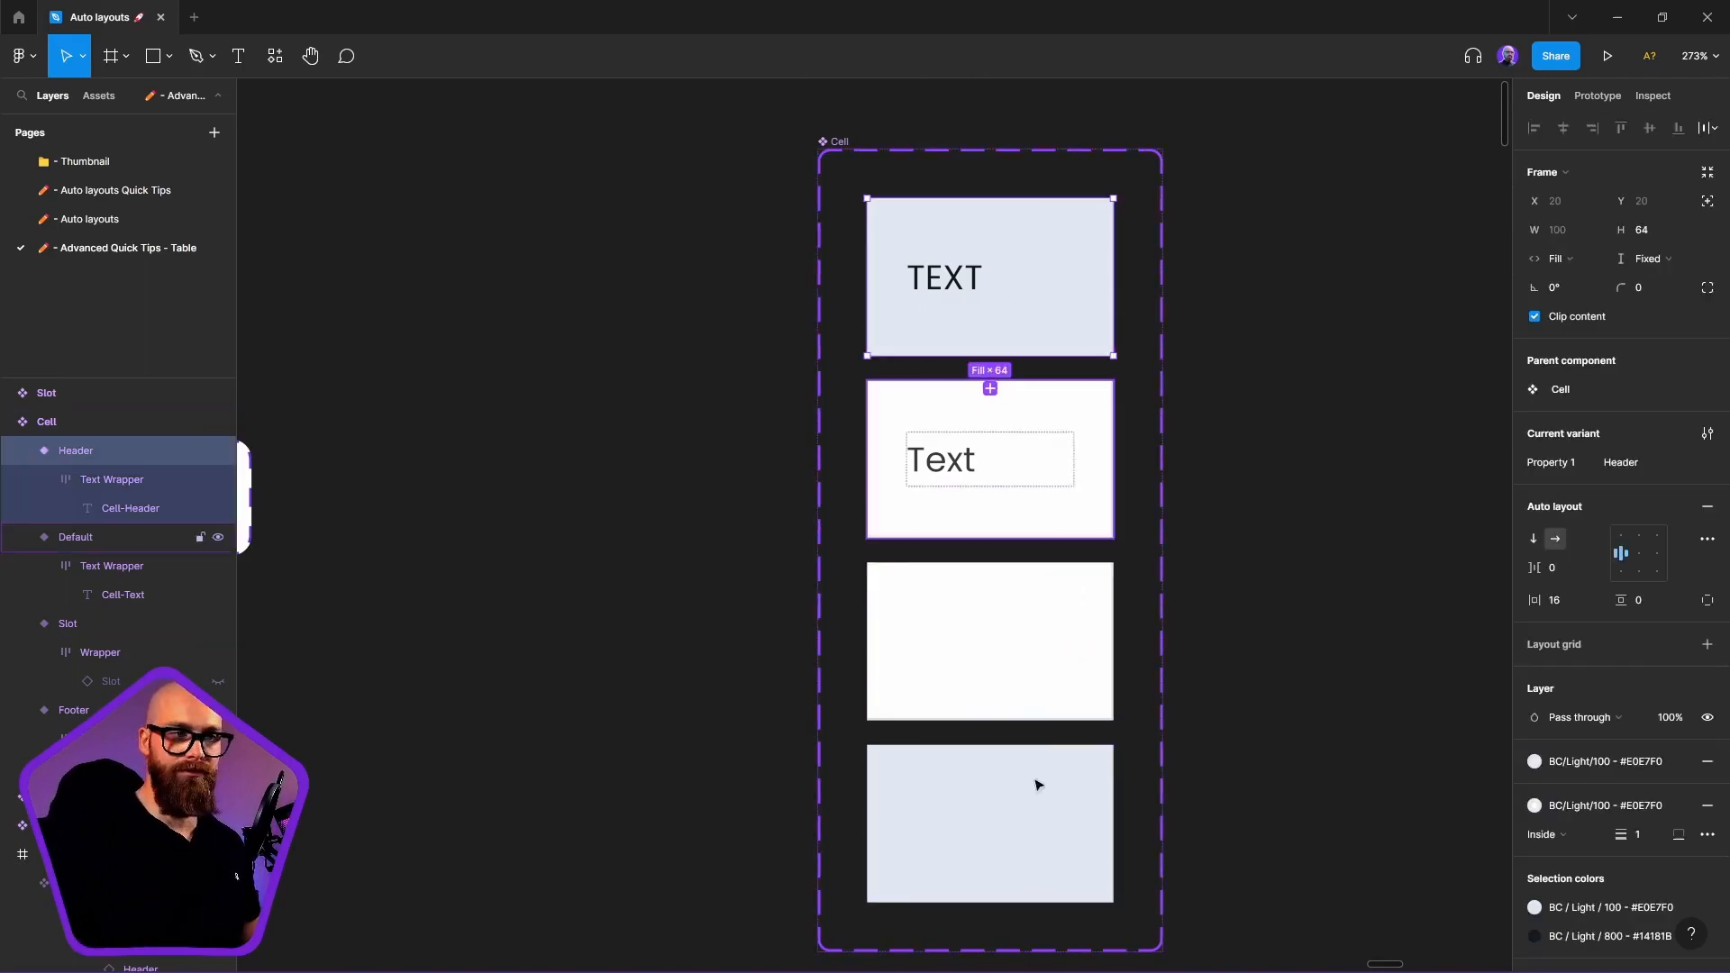
left_click(1066, 857, "shift")
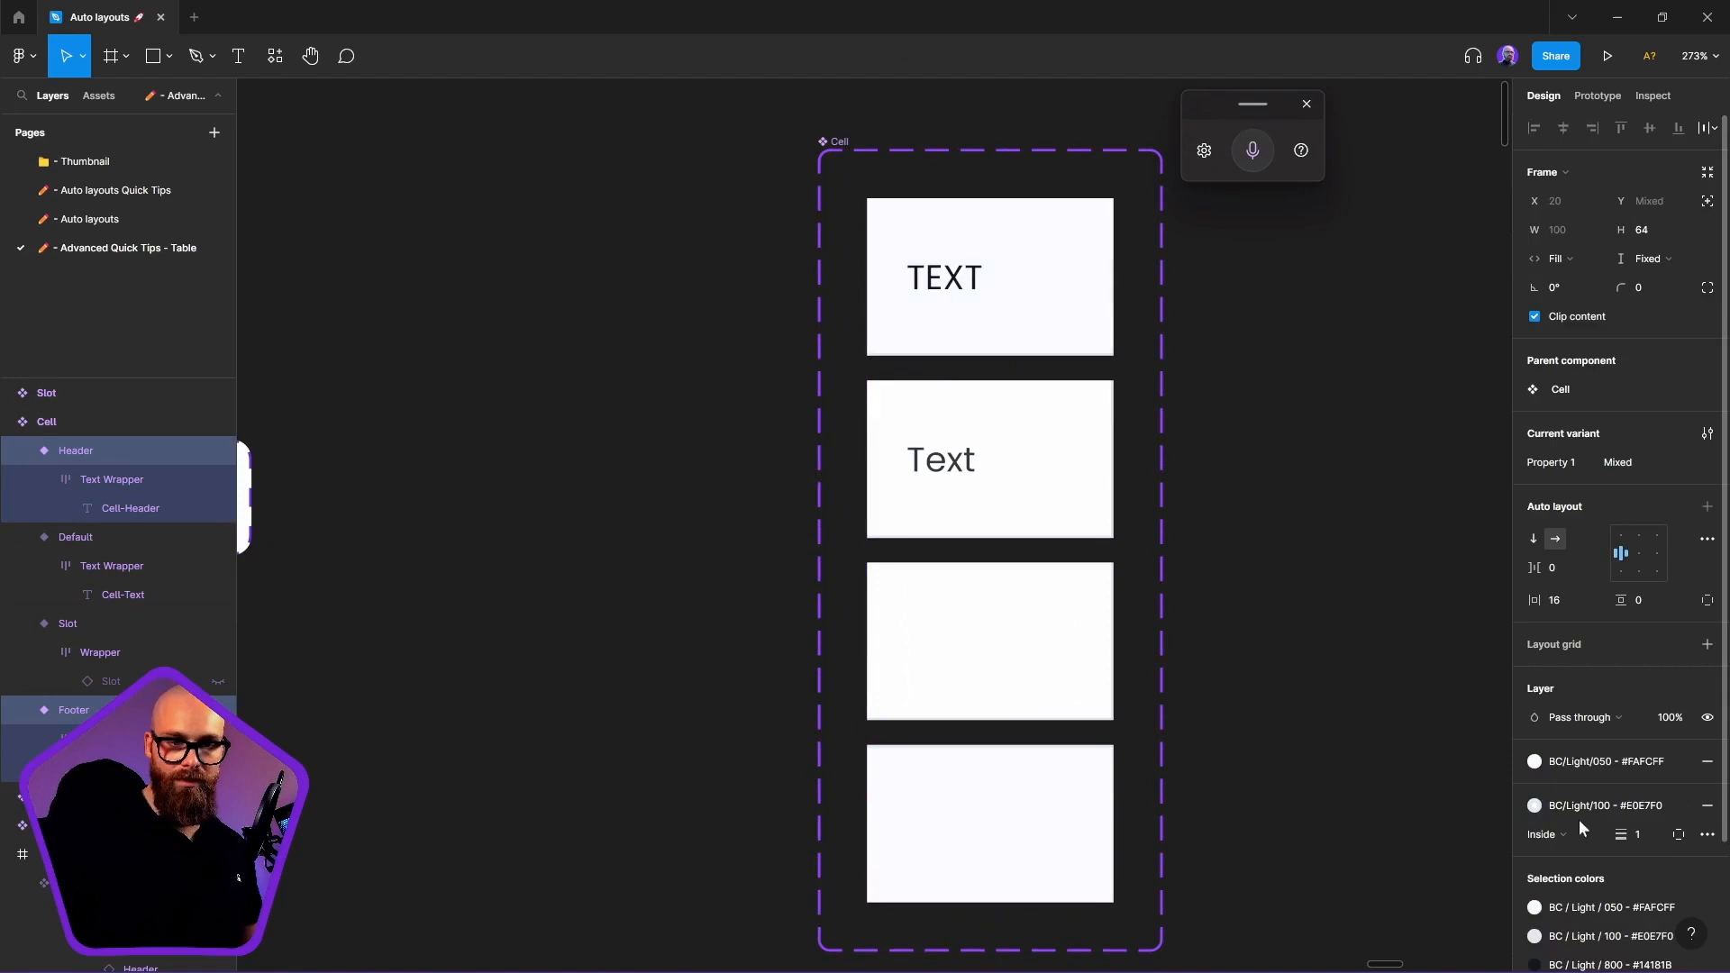
left_click(1402, 700)
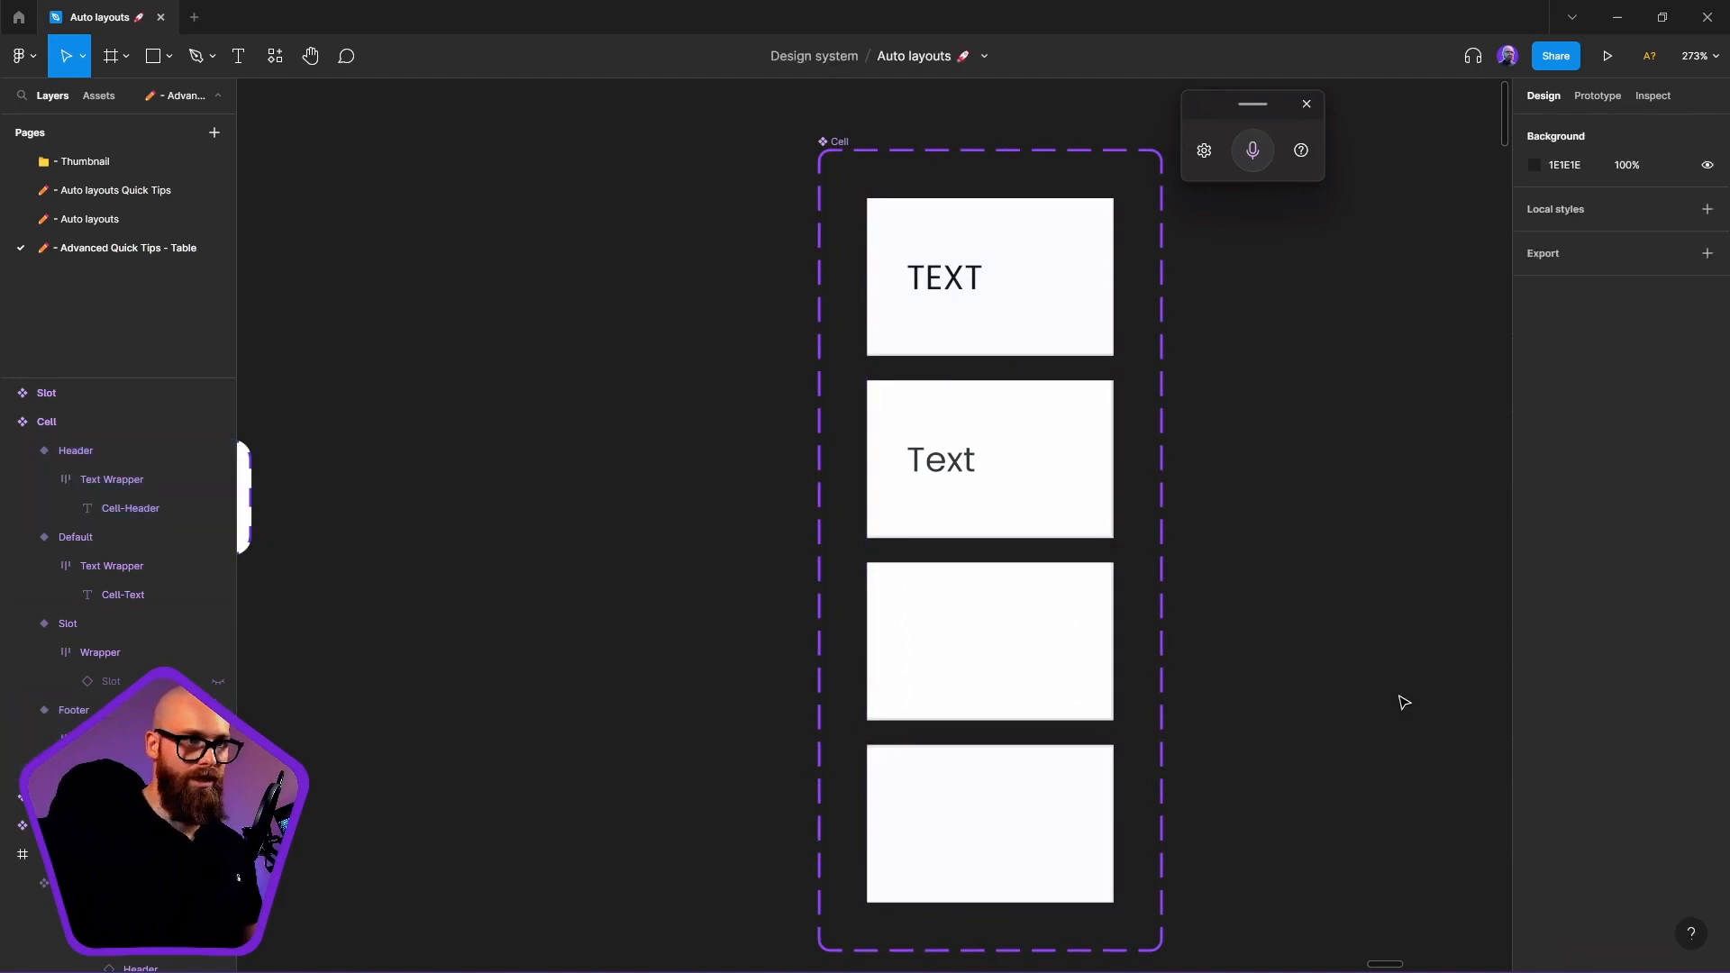
Place an instance of the Header variant beside the Cell component set and select its Cell-Header text
left_click_drag(1357, 671, 1122, 628)
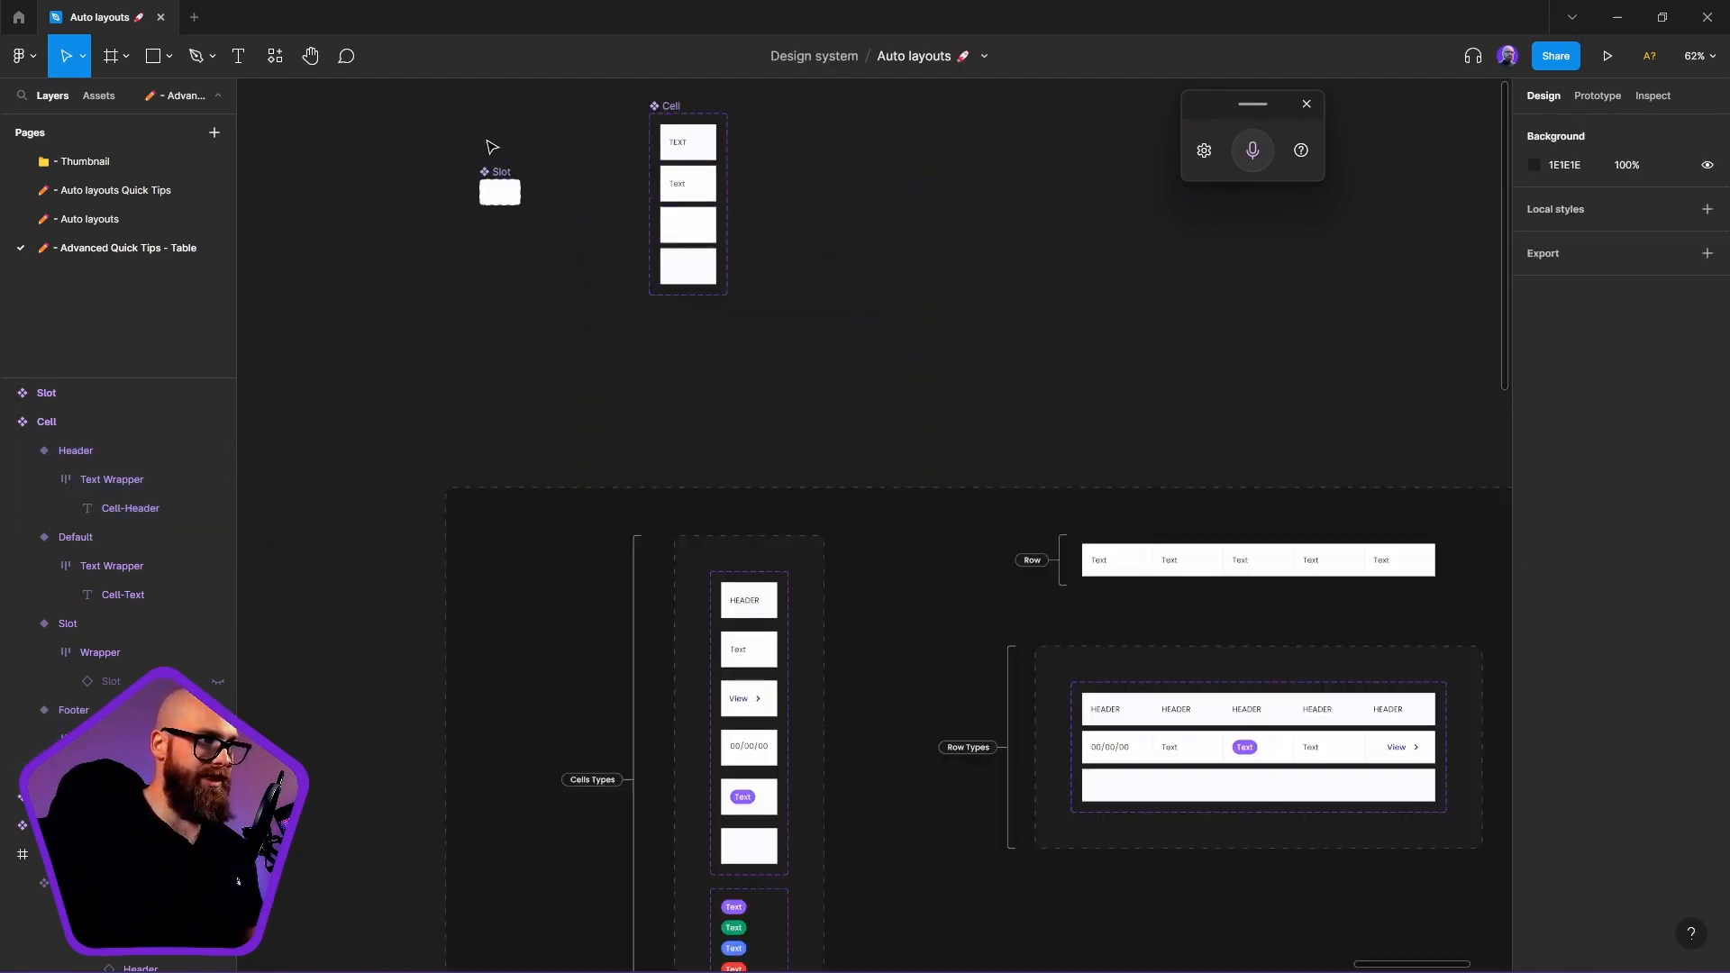
scroll(927, 243, "up", 3)
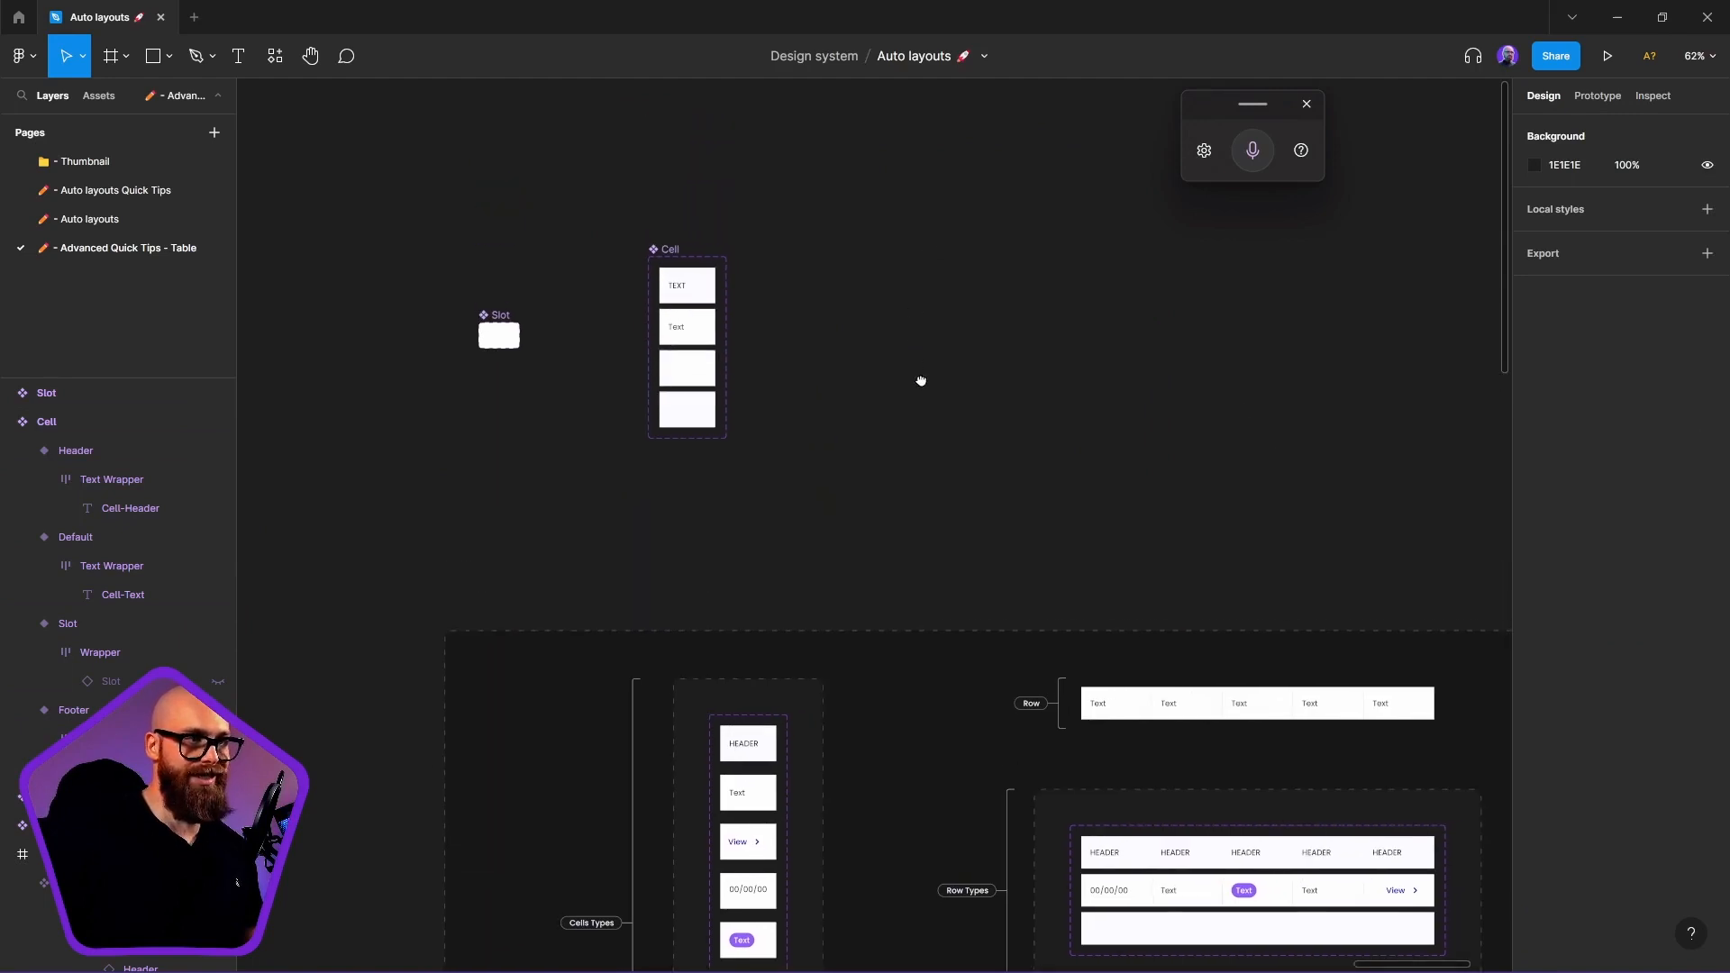
left_click(667, 275)
left_click(684, 286)
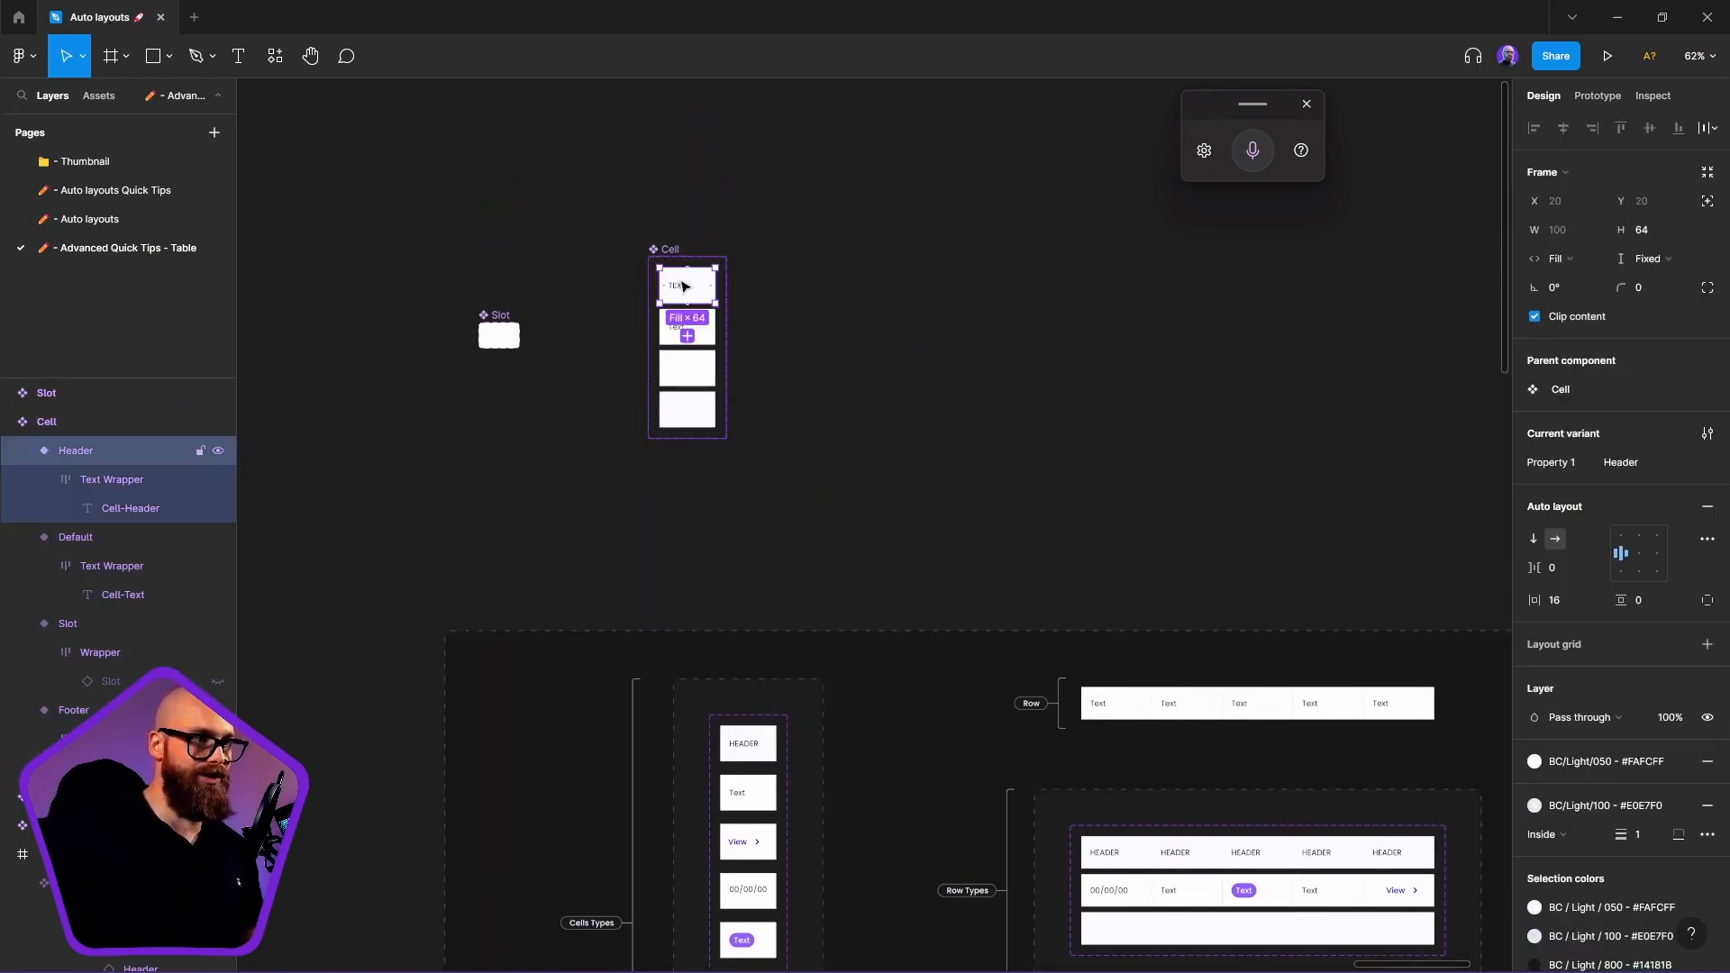
left_click_drag(685, 285, 886, 296)
left_click_drag(955, 481, 1044, 653)
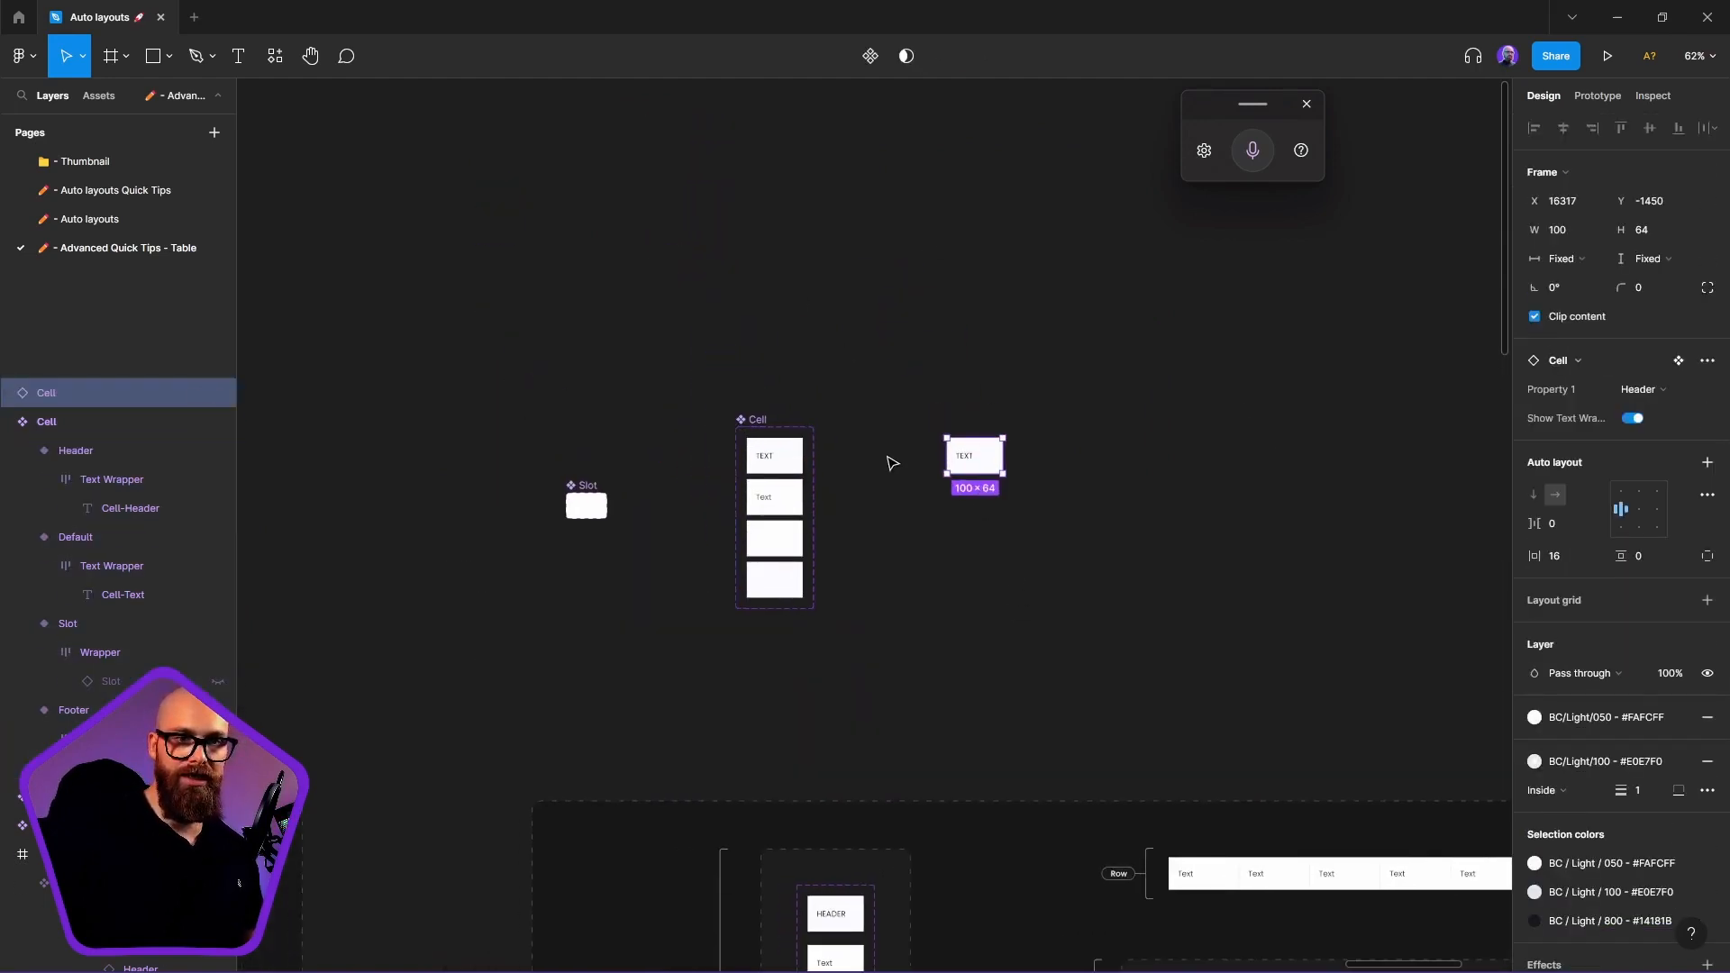
scroll(890, 461, "up", 3)
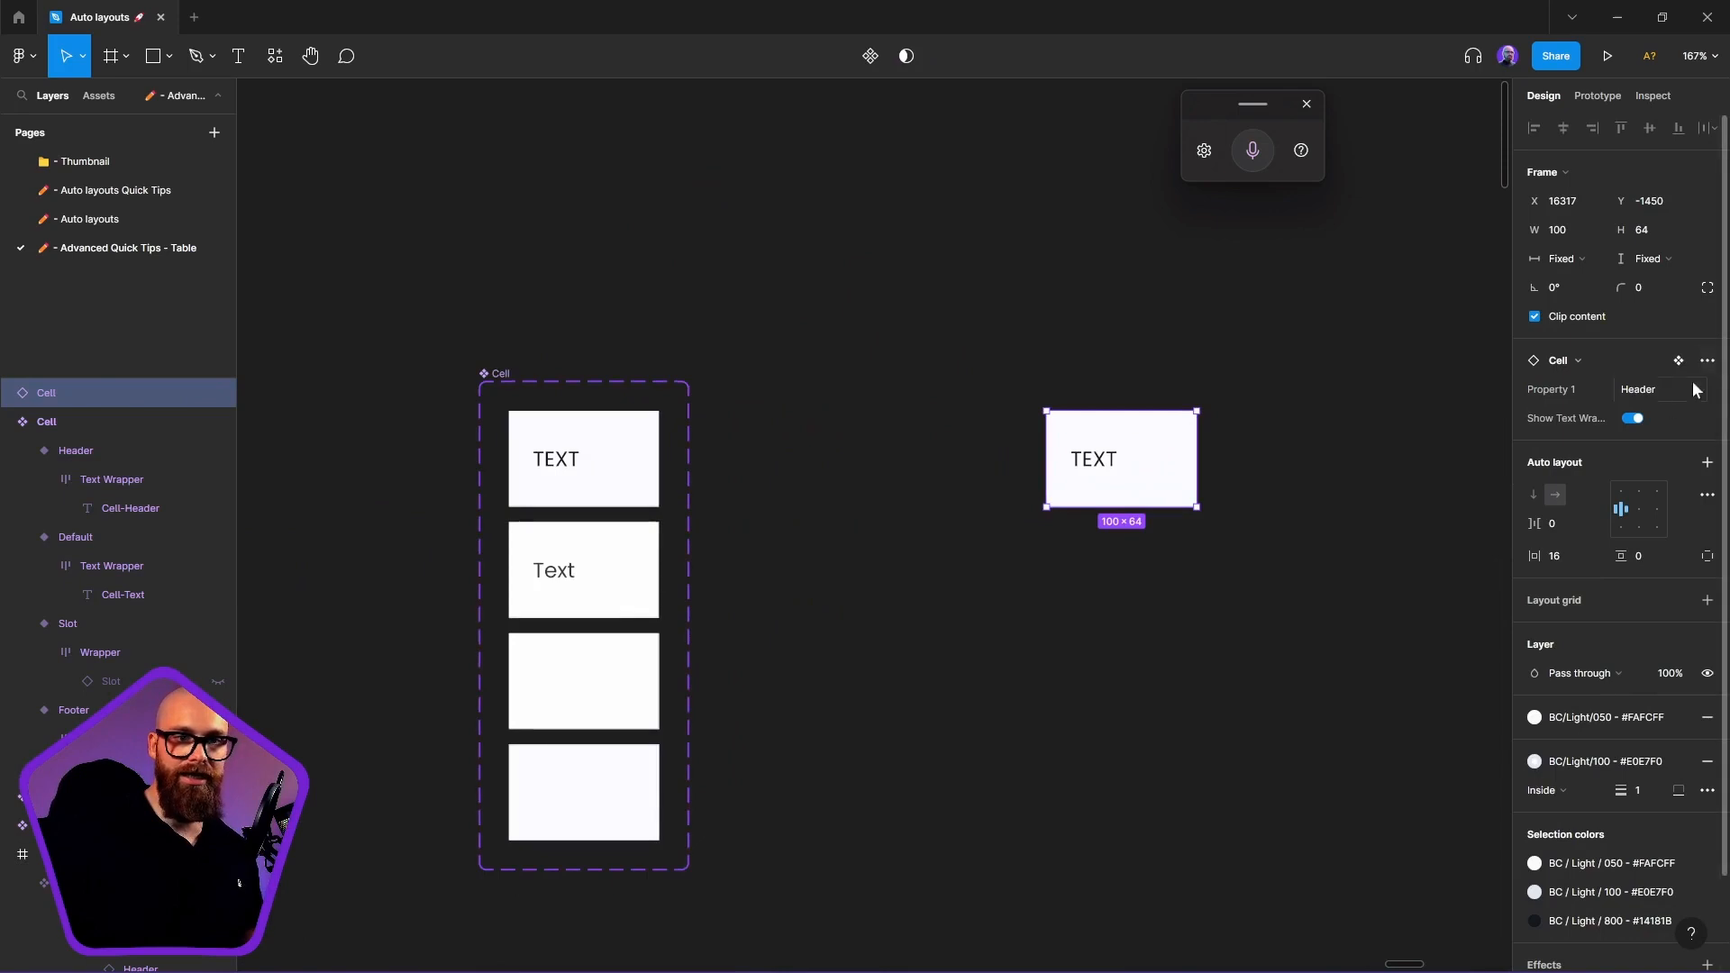
left_click(1566, 415)
left_click(1102, 461, "ctrl")
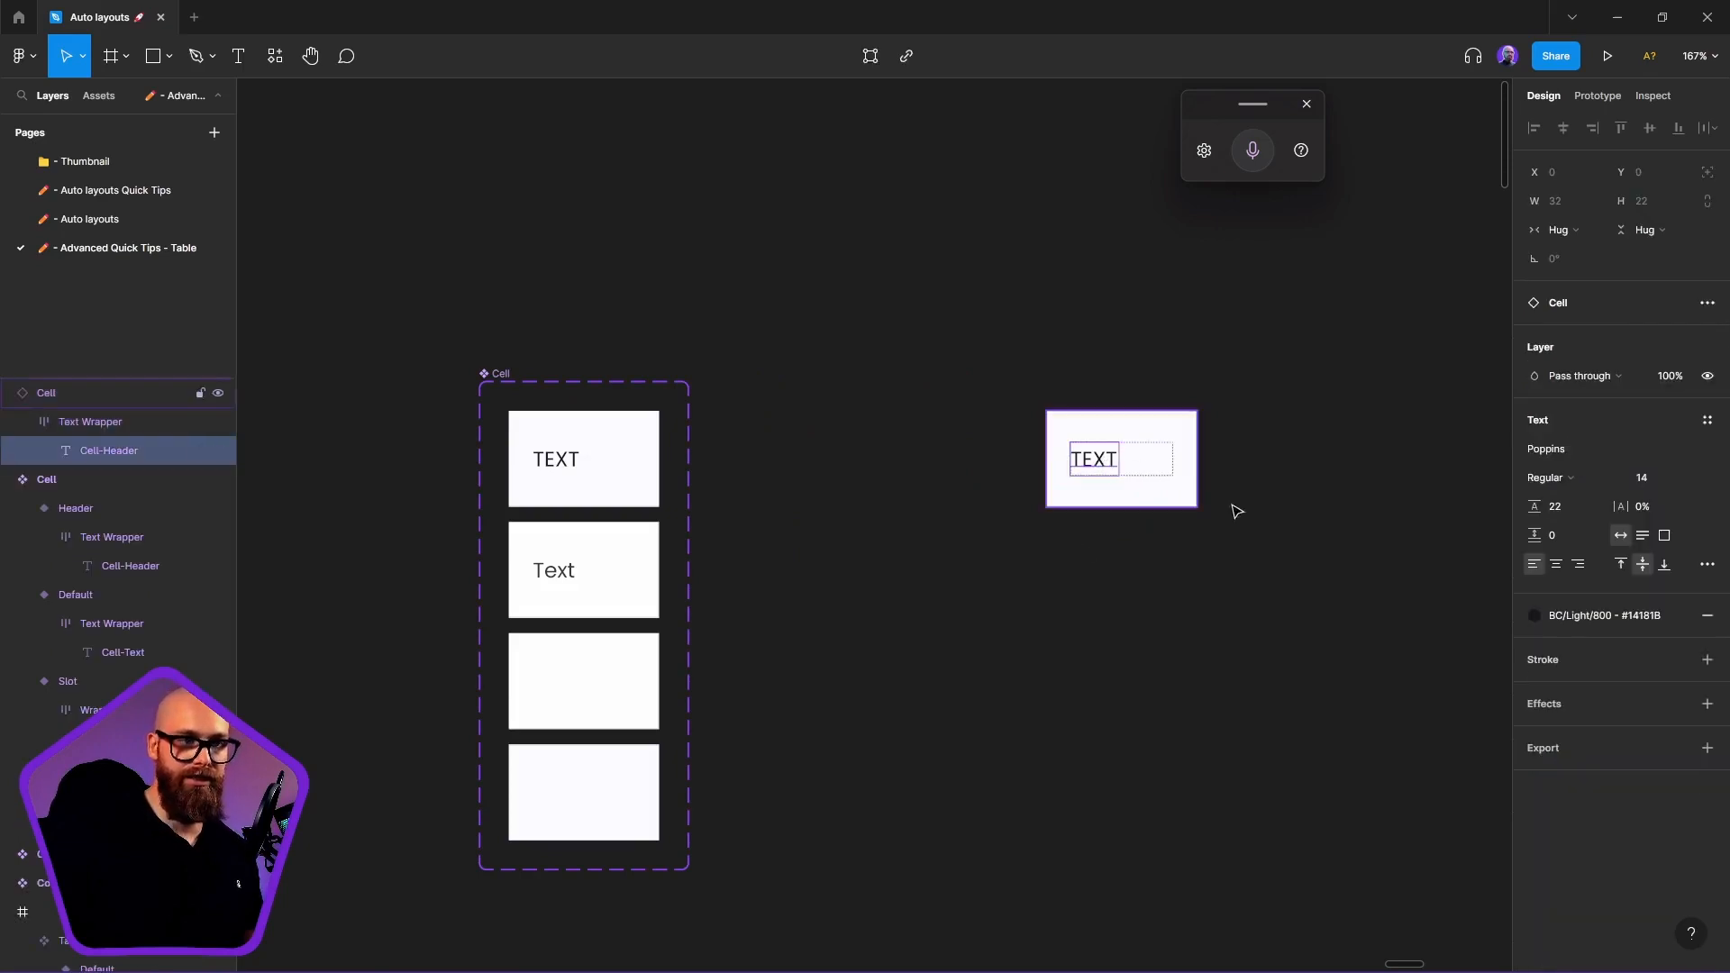
Delete the Cell instance beside the component set and select the Cell-Header text inside the Header variant
left_click_drag(965, 326, 1425, 653)
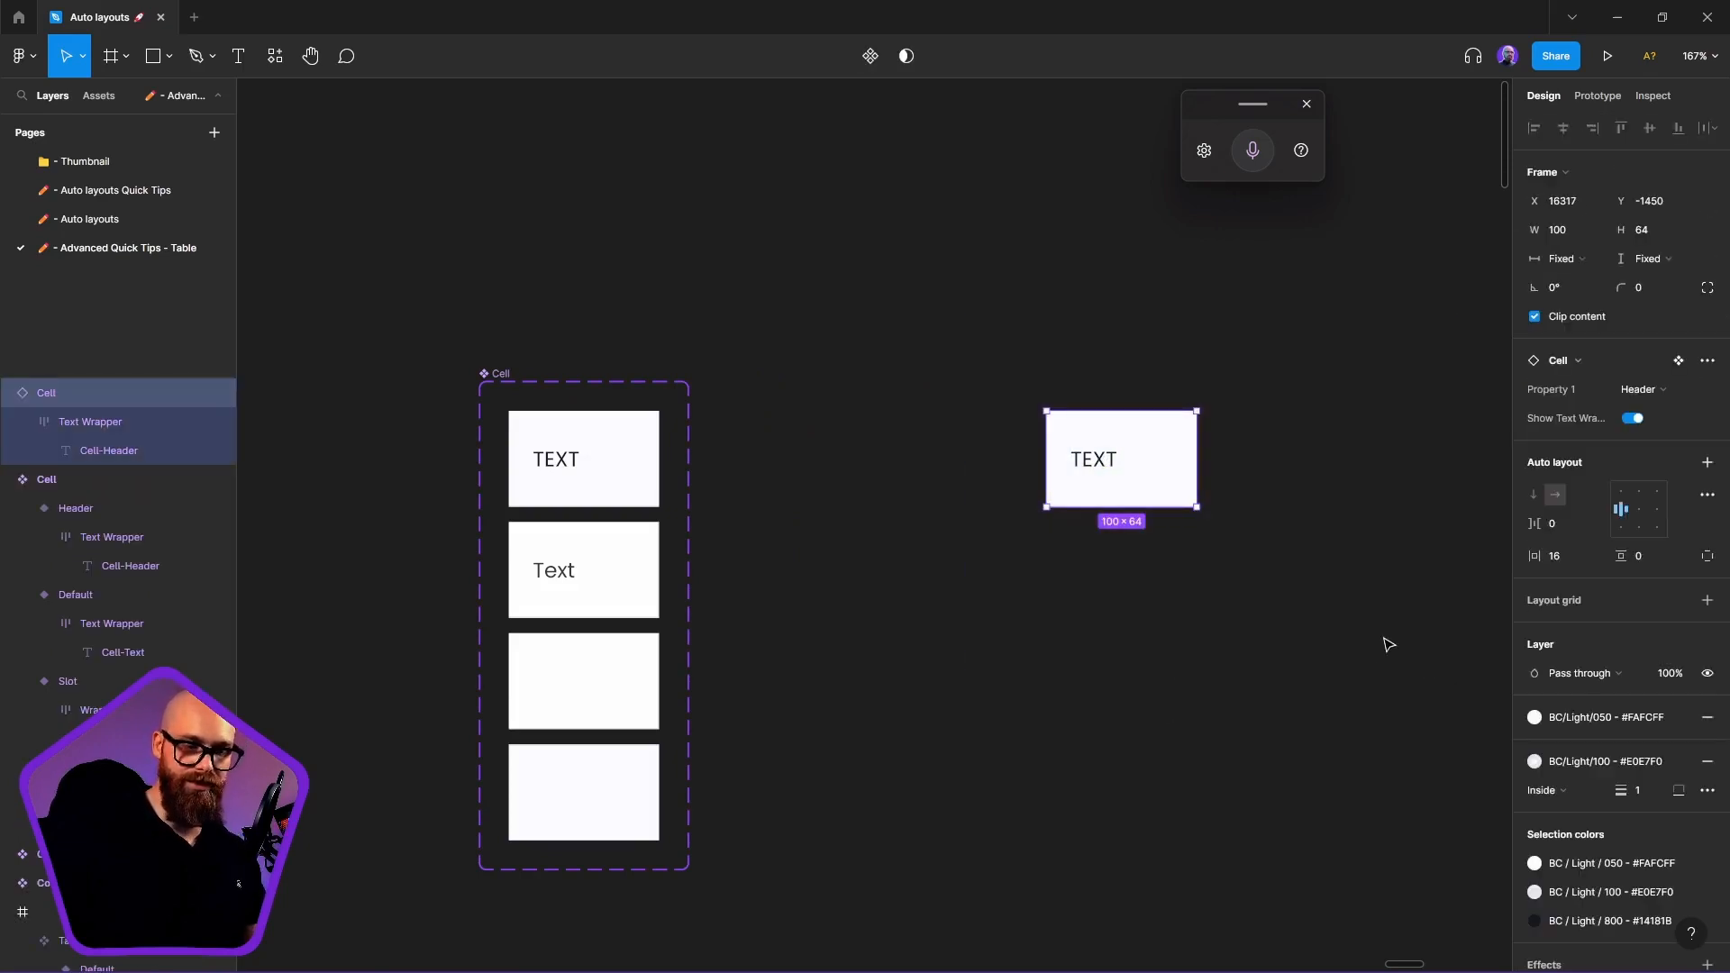
key("Delete")
scroll(1352, 595, "left", 3)
left_click(798, 446, "ctrl")
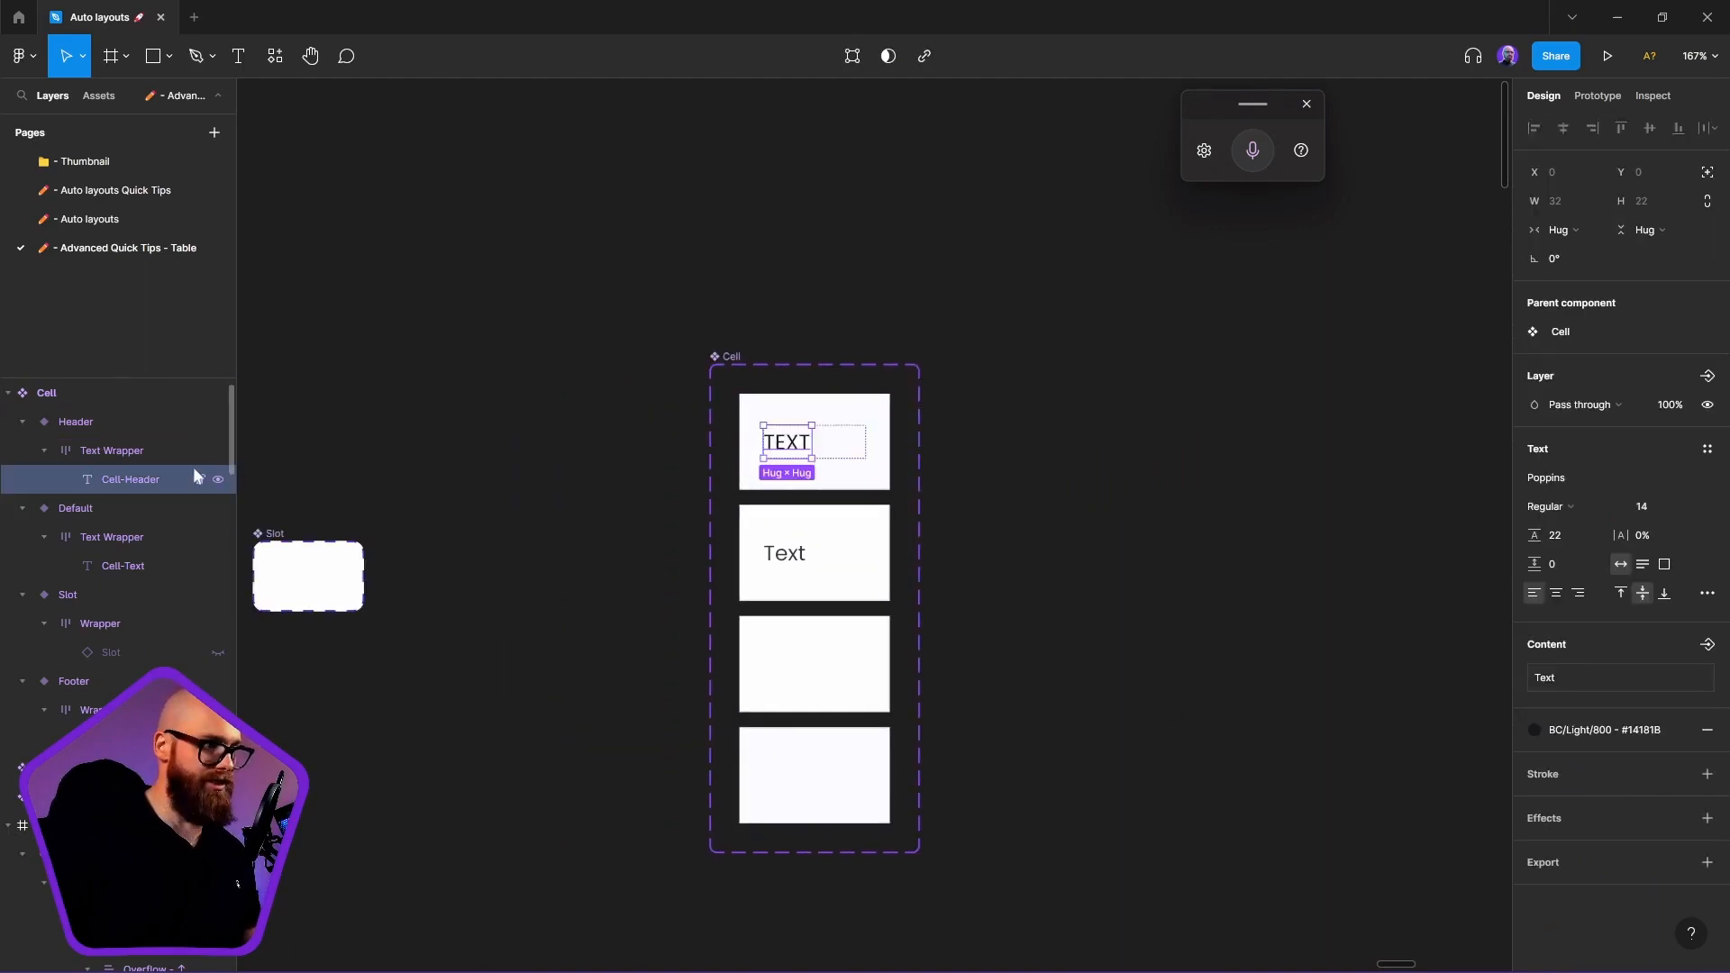
left_click(1707, 376)
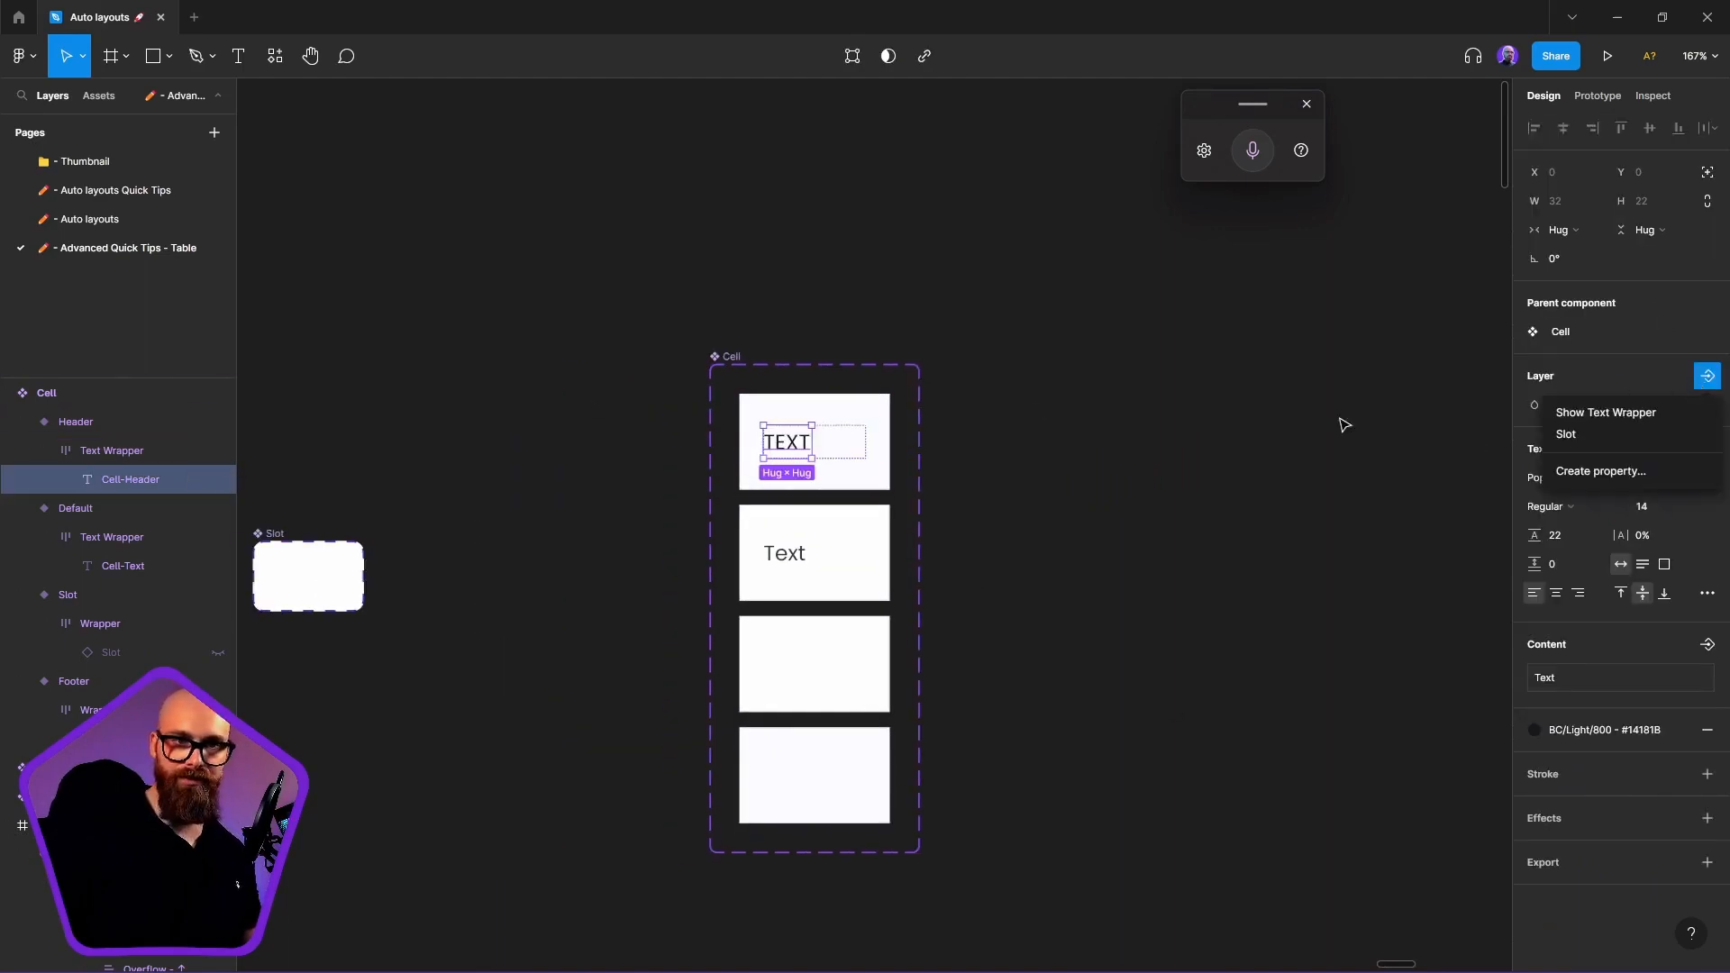
left_click(1622, 471)
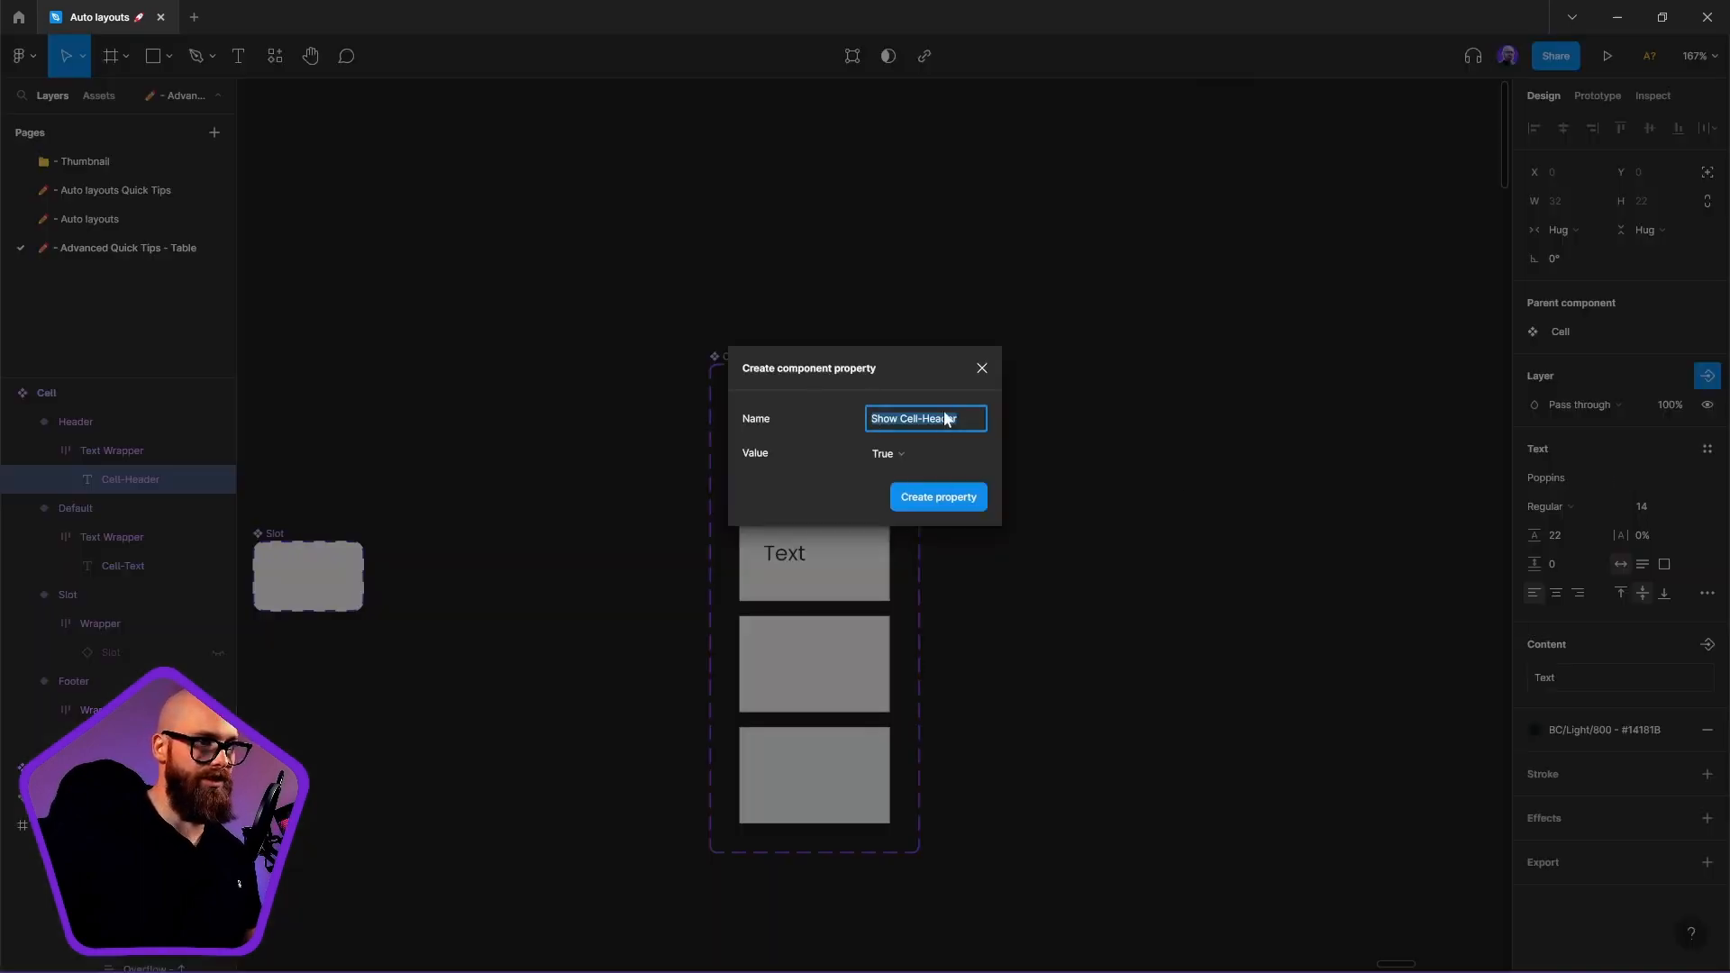
left_click(981, 367)
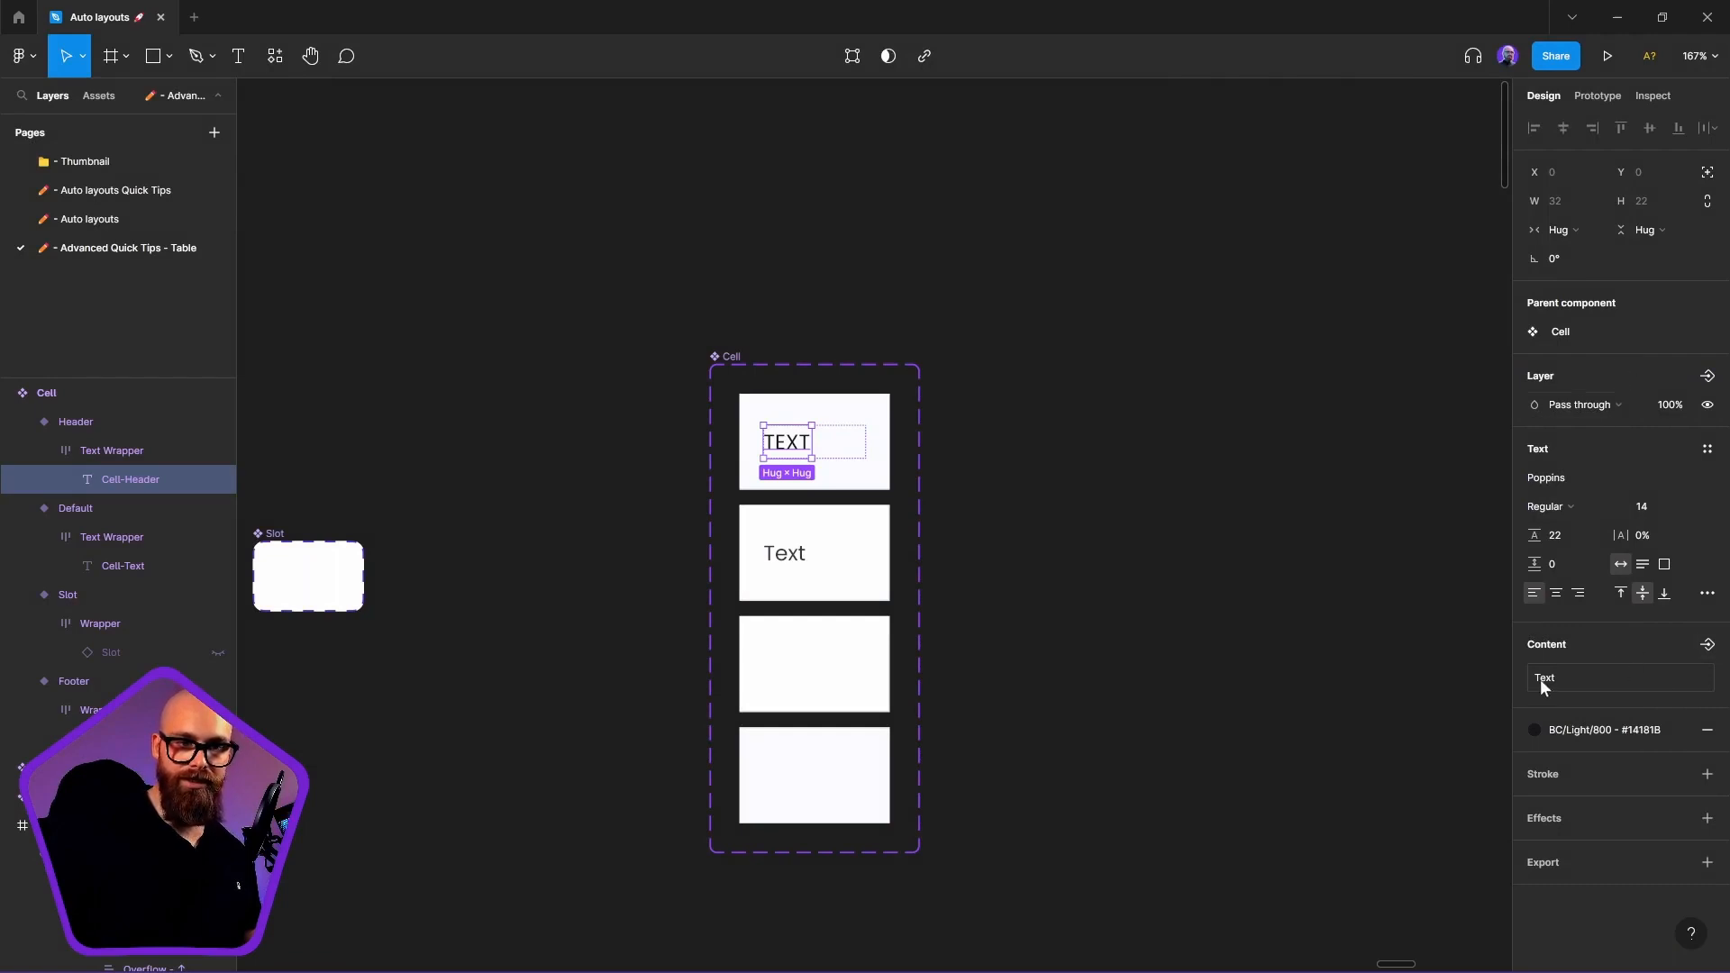
Create a text content property named Header with the value Header for the Cell-Header text
left_click(1706, 644)
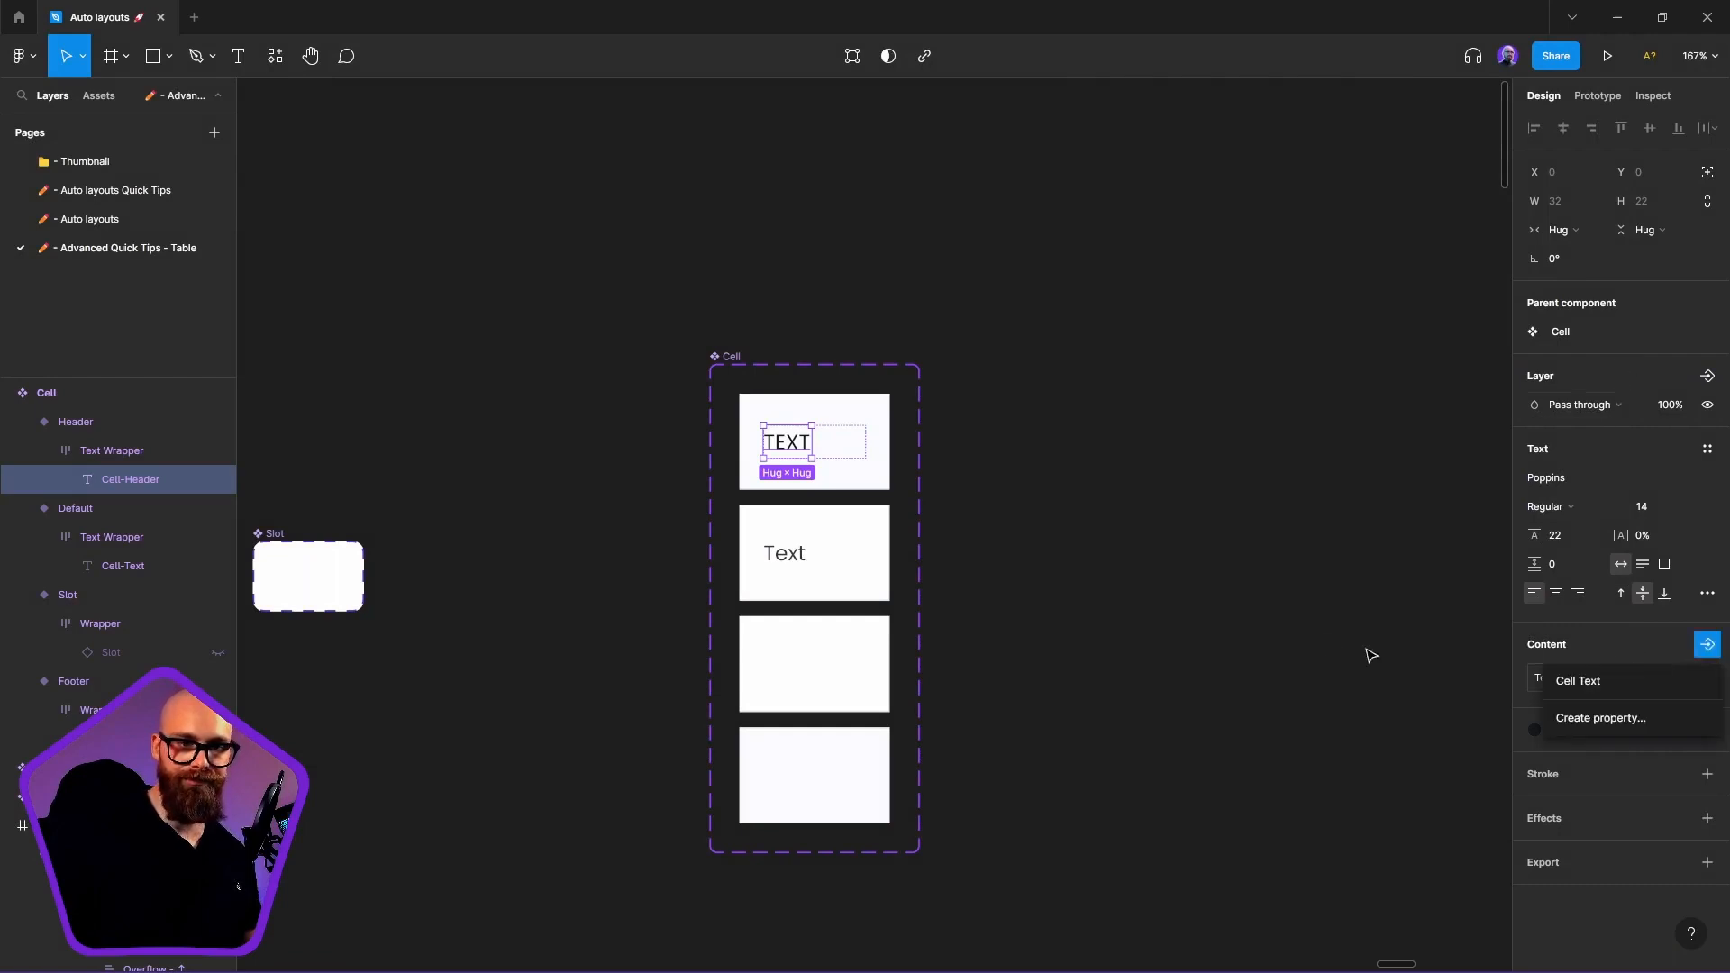
left_click(1595, 717)
key("BackSpace")
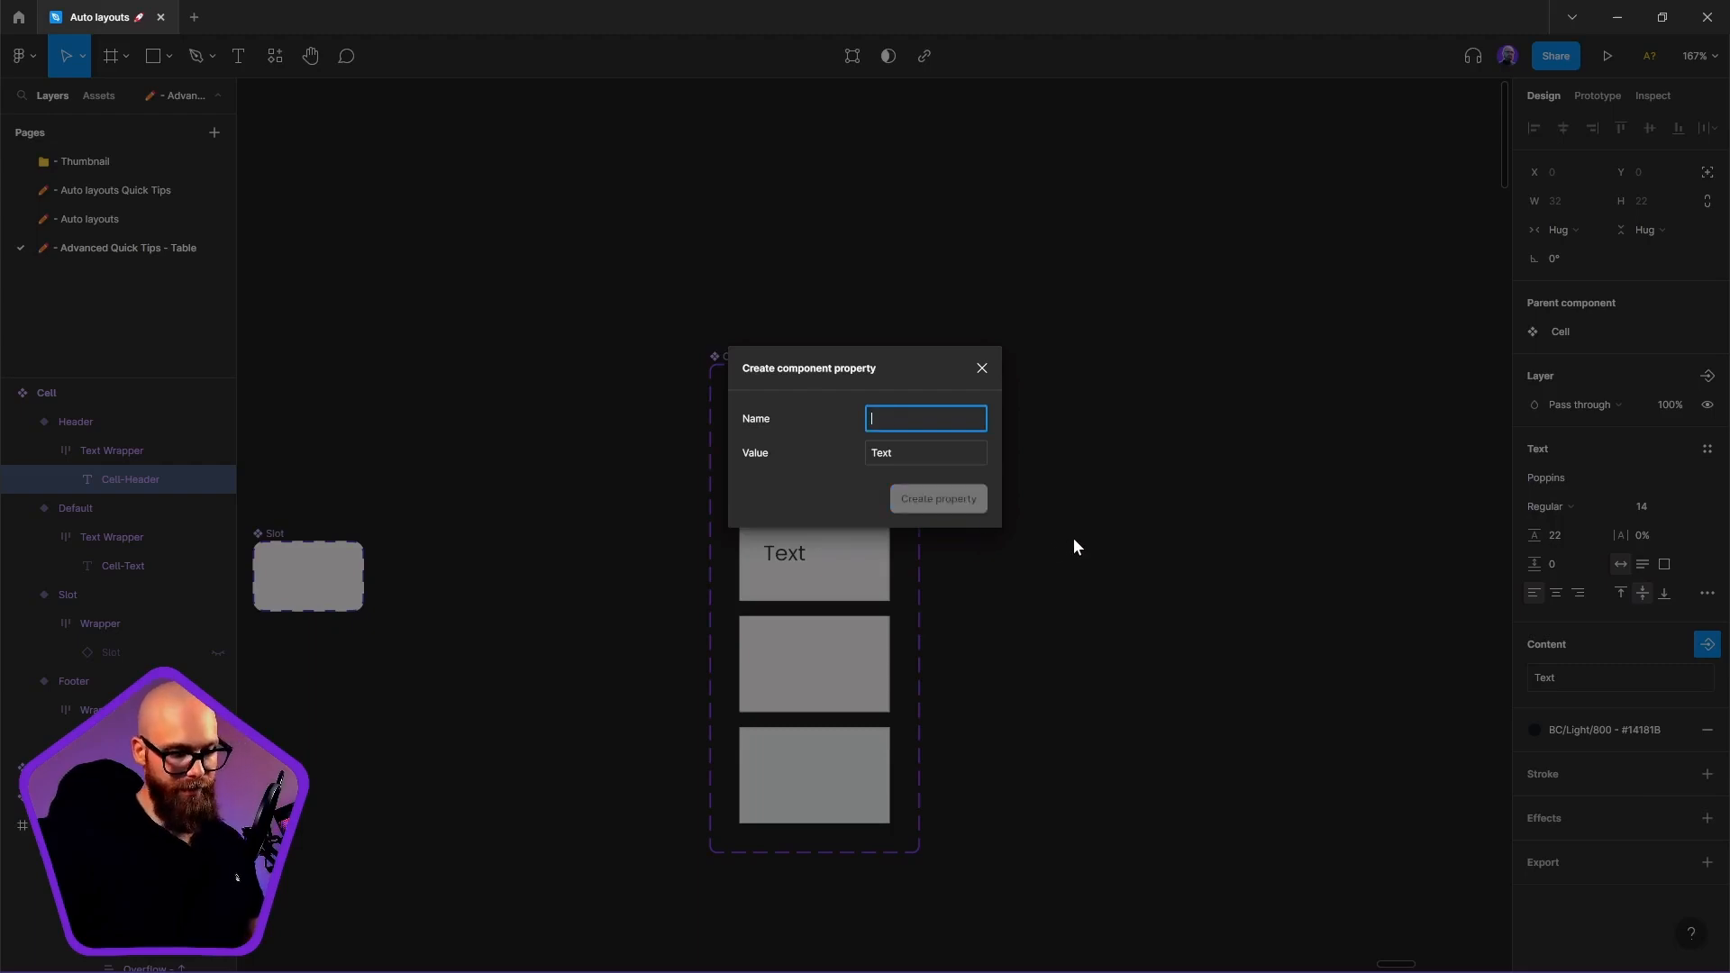
type("Header")
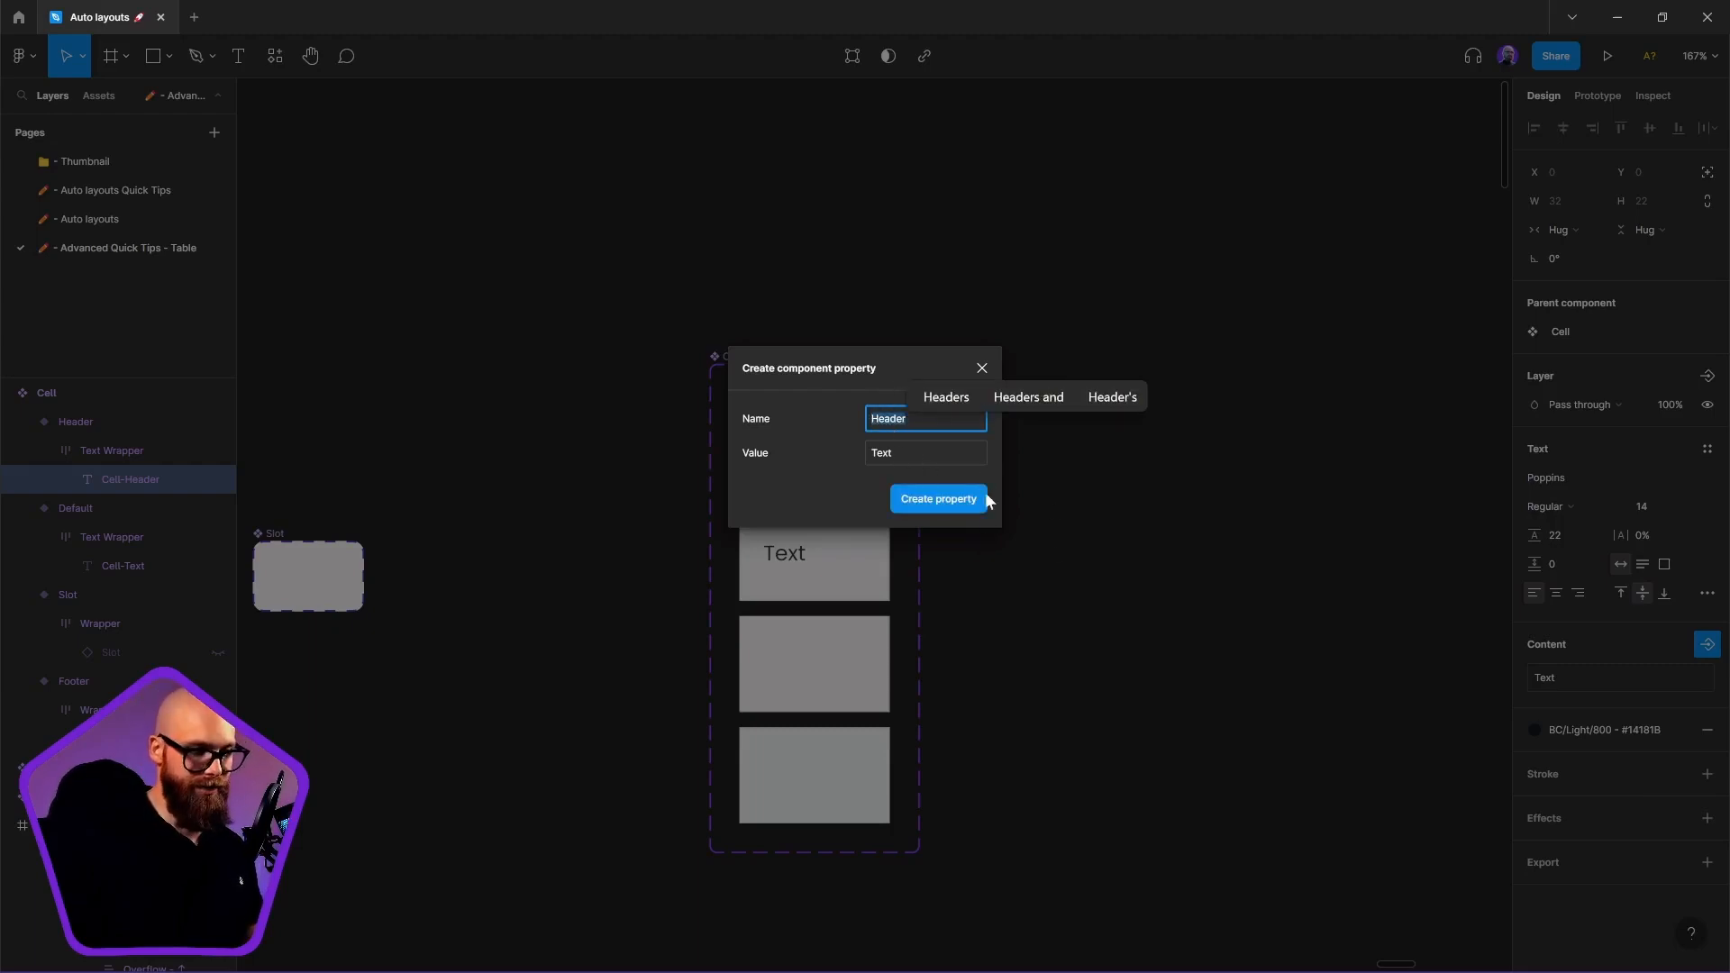
key("Tab")
key("super+h")
type("Header")
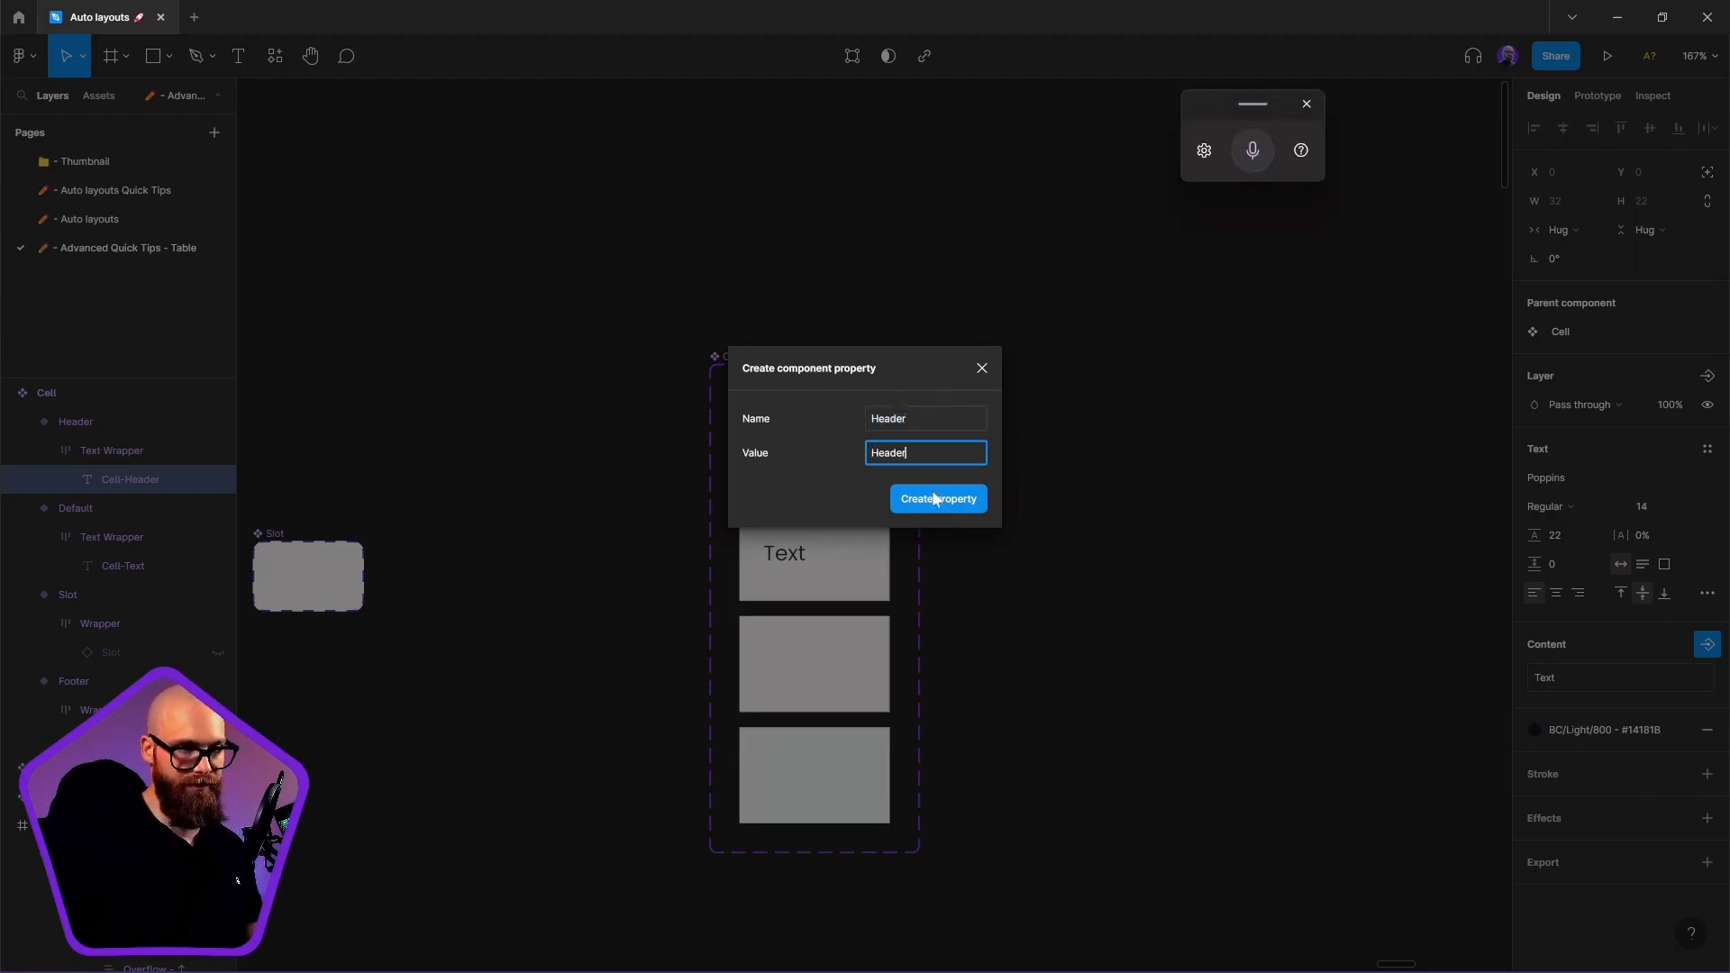
left_click(937, 498)
left_click(1269, 538)
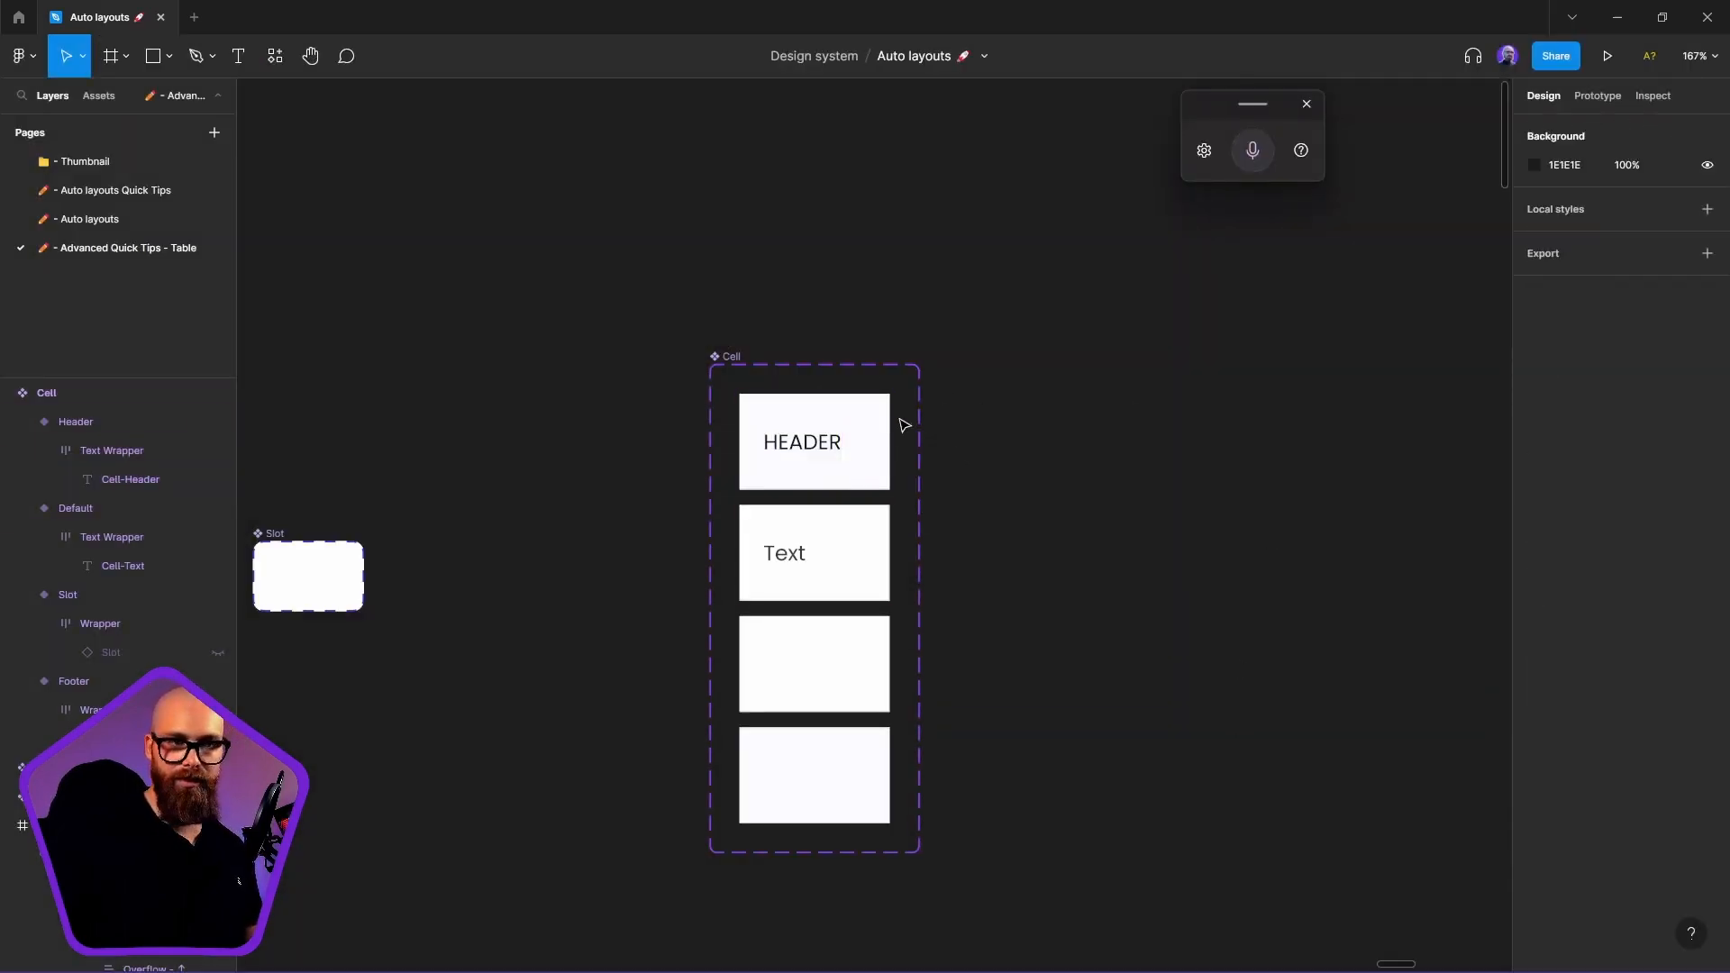
Place a new Header variant instance beside the Cell component set and toggle its text wrapper off and on
scroll(1168, 495, "right", 4)
left_click_drag(635, 469, 1313, 469)
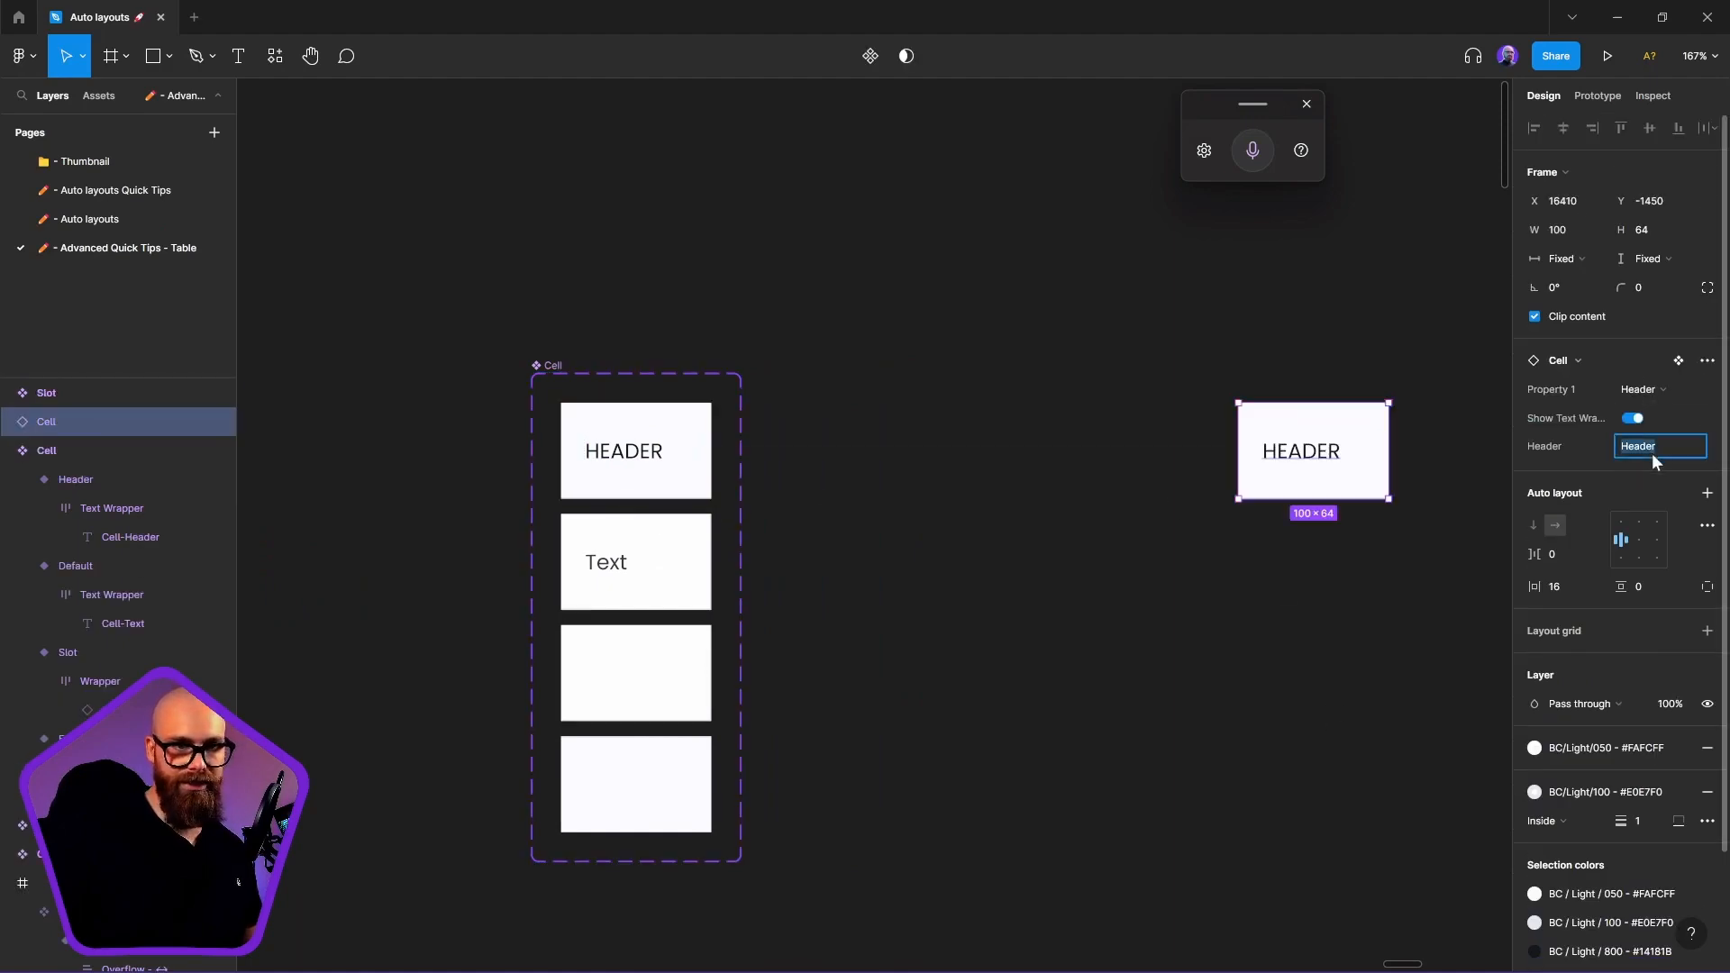
left_click(1632, 419)
left_click(1633, 419)
Switch the Cell instance to the Default variant and check its Cell Text property
left_click(1644, 391)
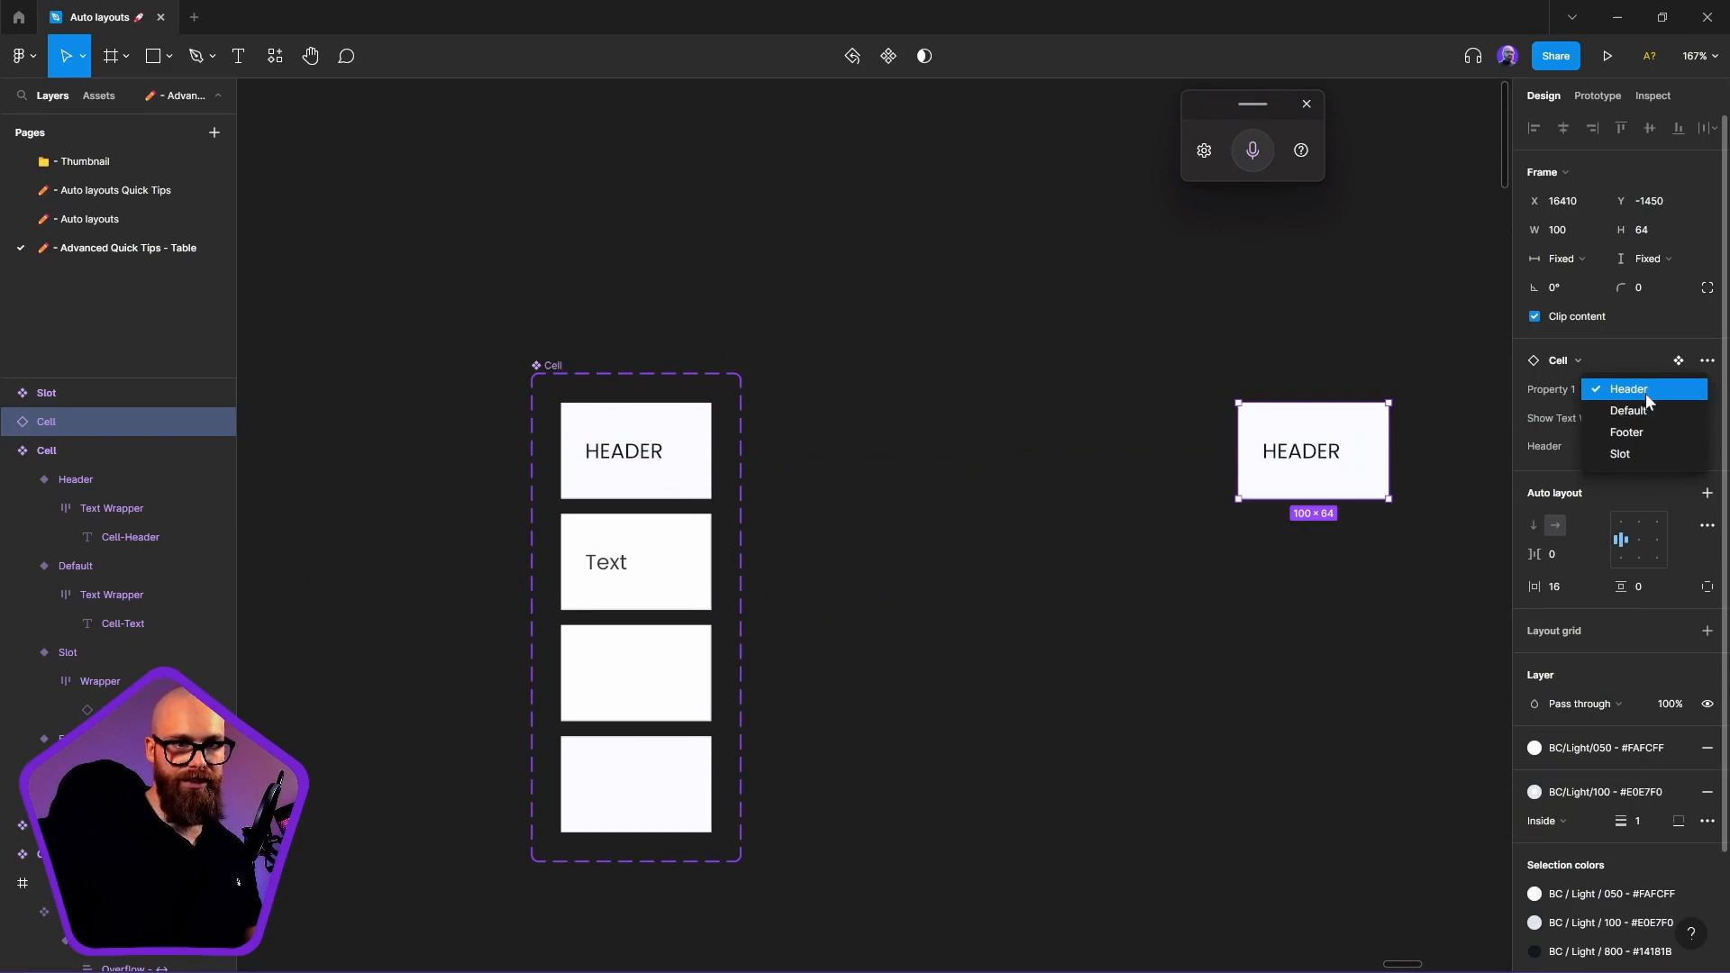
left_click(1645, 411)
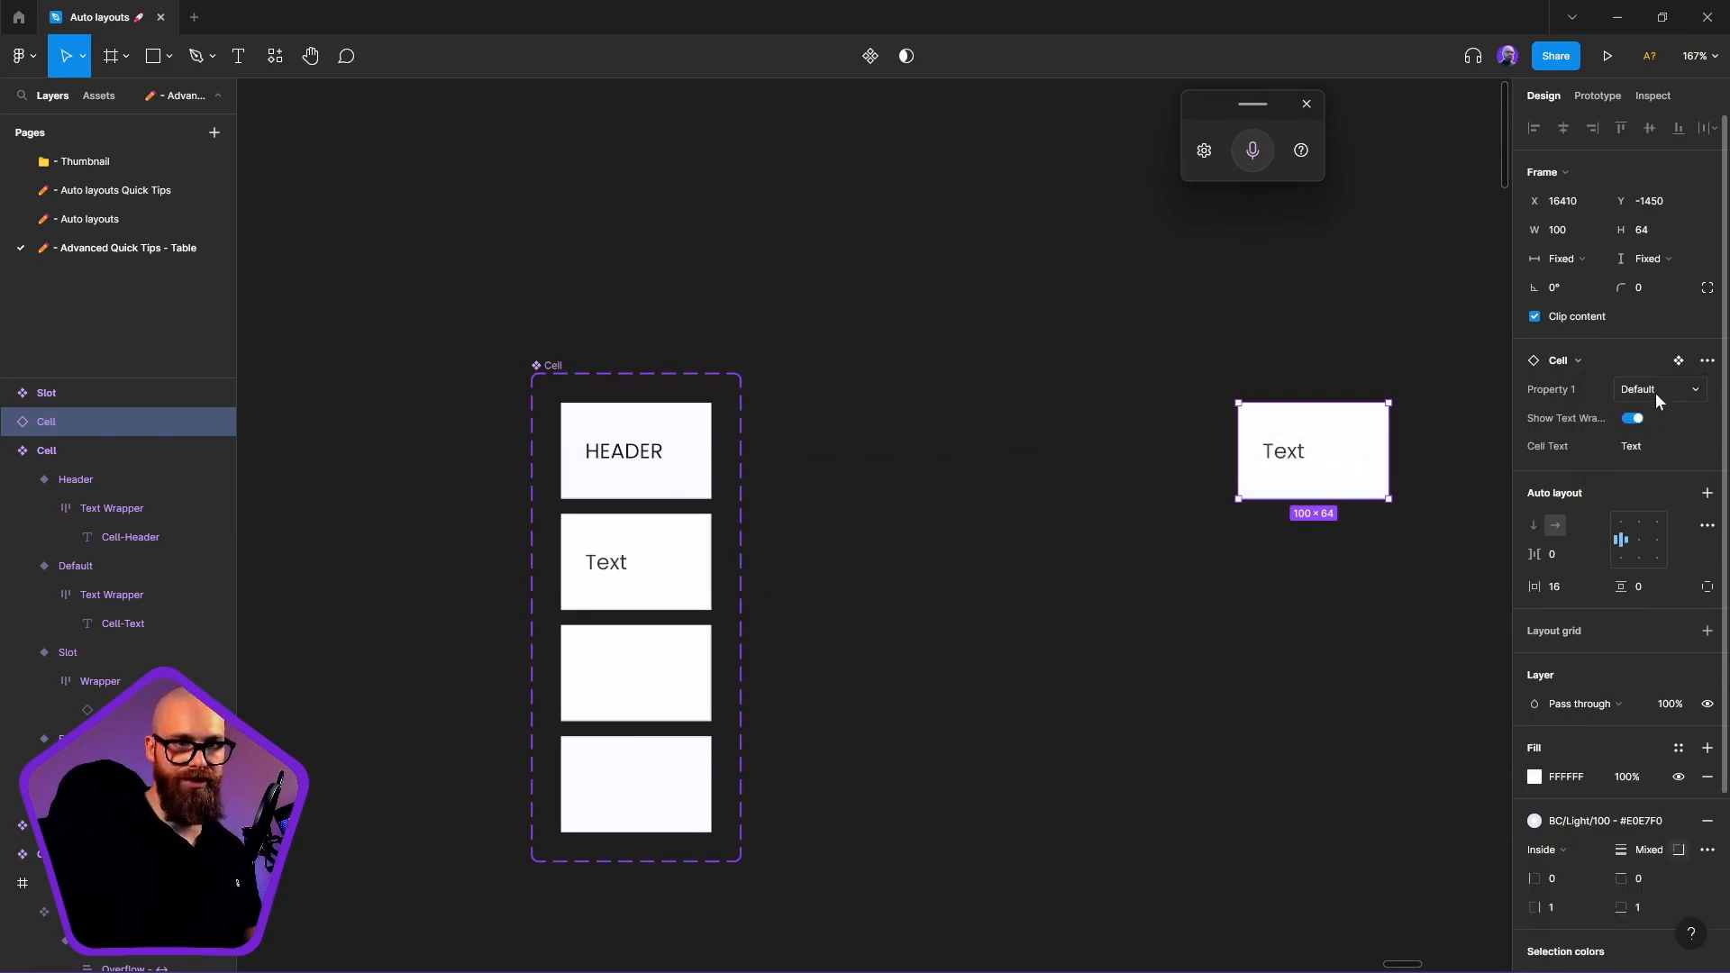
left_click(1630, 449)
Switch the Cell instance to the Footer variant, then test its Slot visibility toggle and inspect its instance swap choices
left_click(1638, 389)
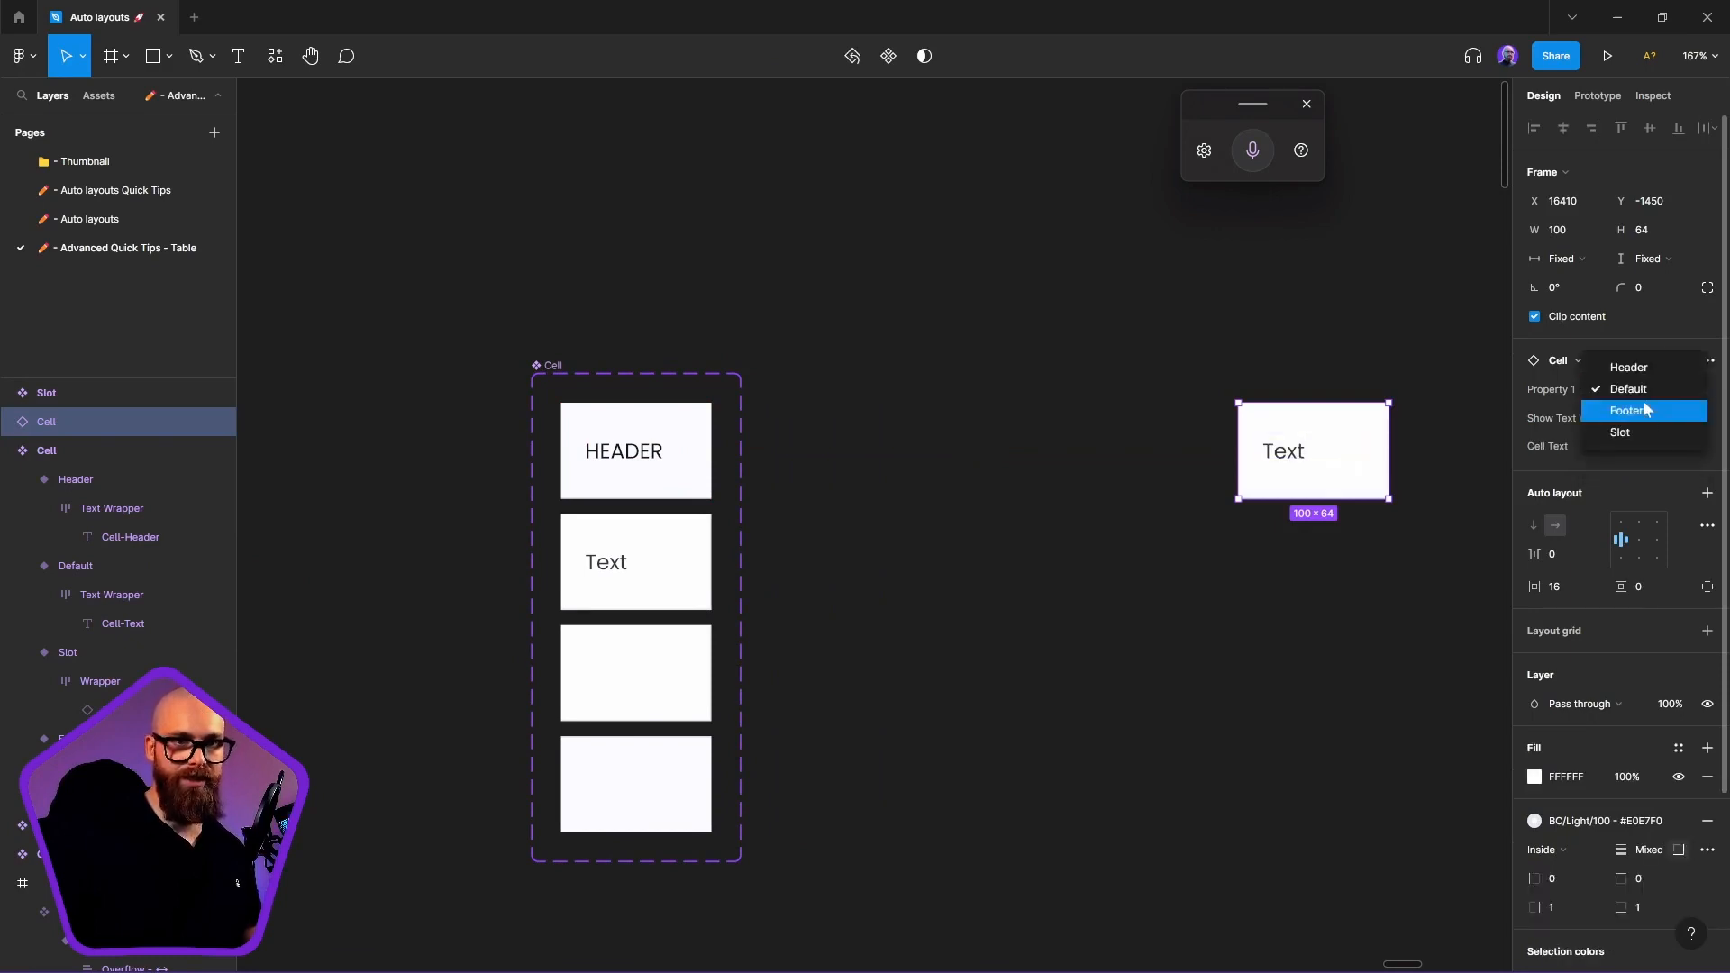
left_click(1642, 409)
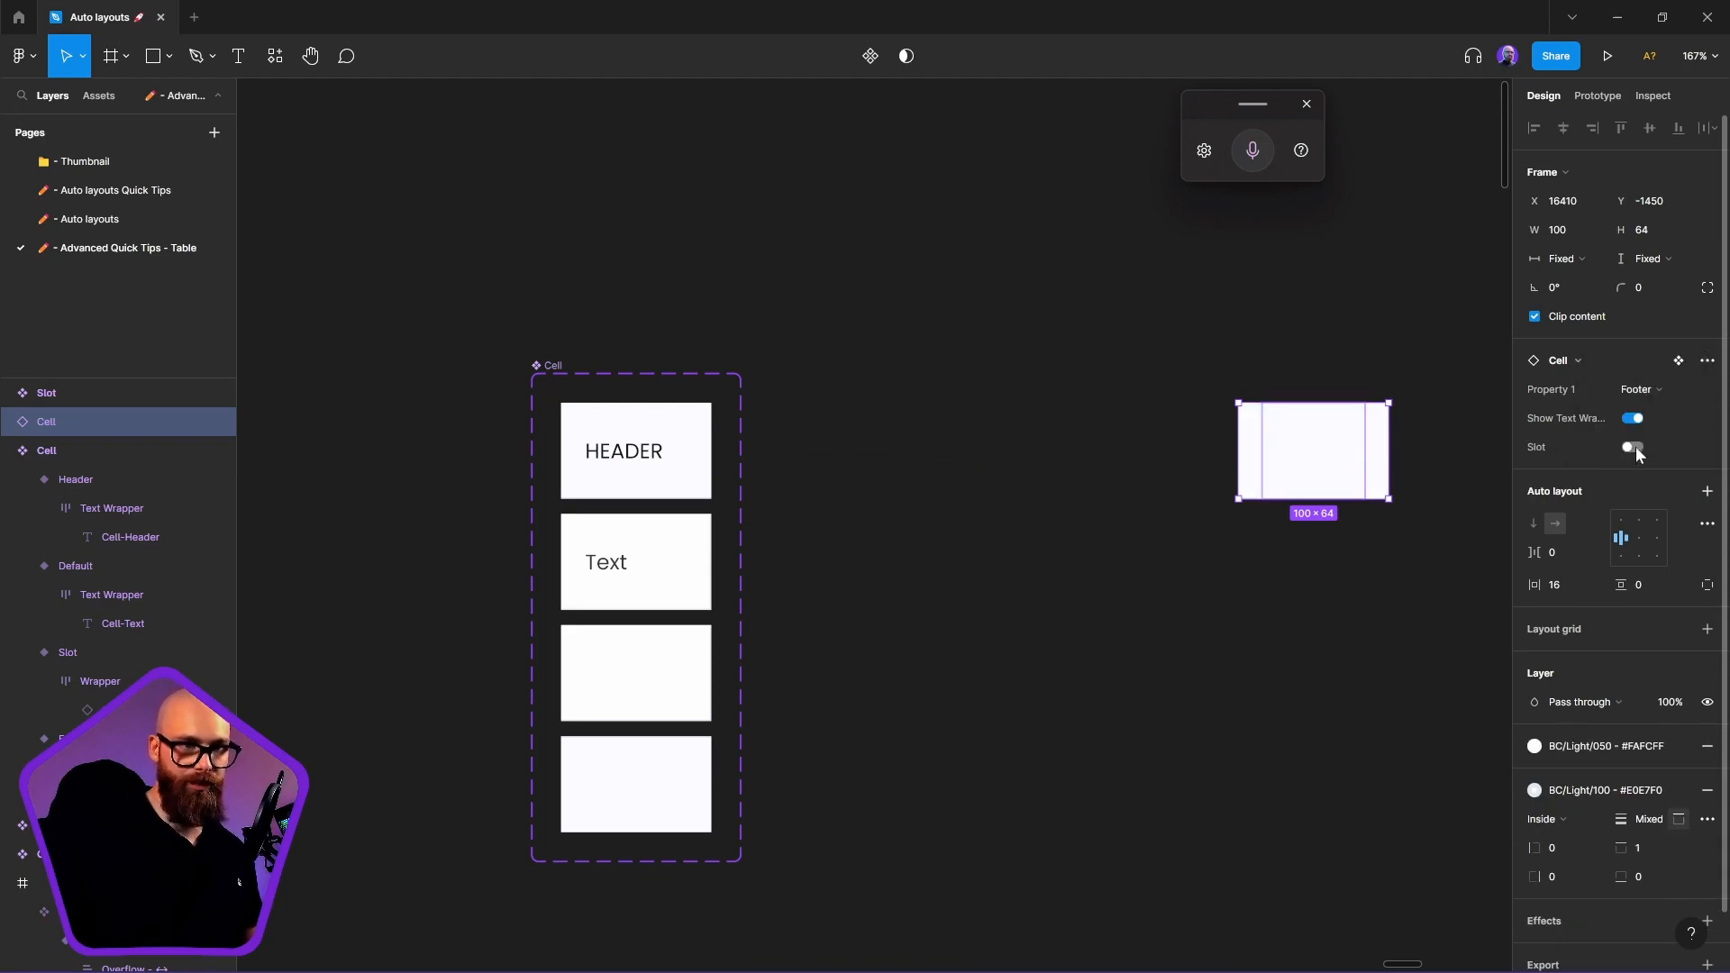
left_click(1637, 448)
left_click(1637, 476)
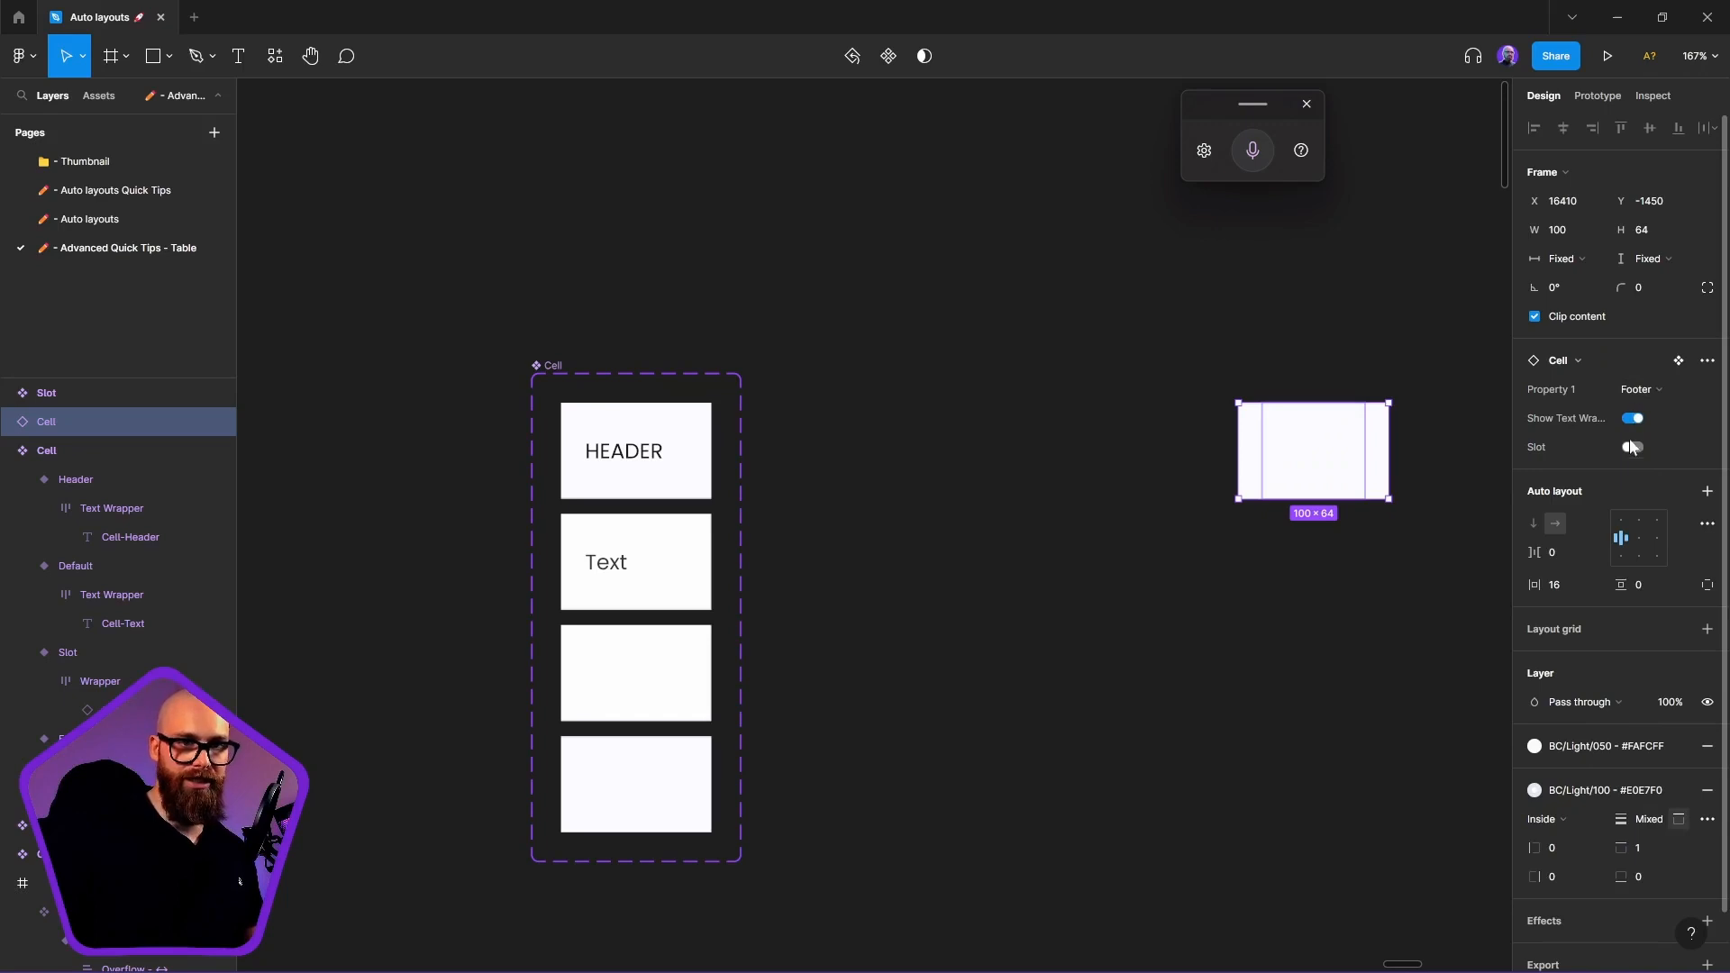
left_click(1633, 447)
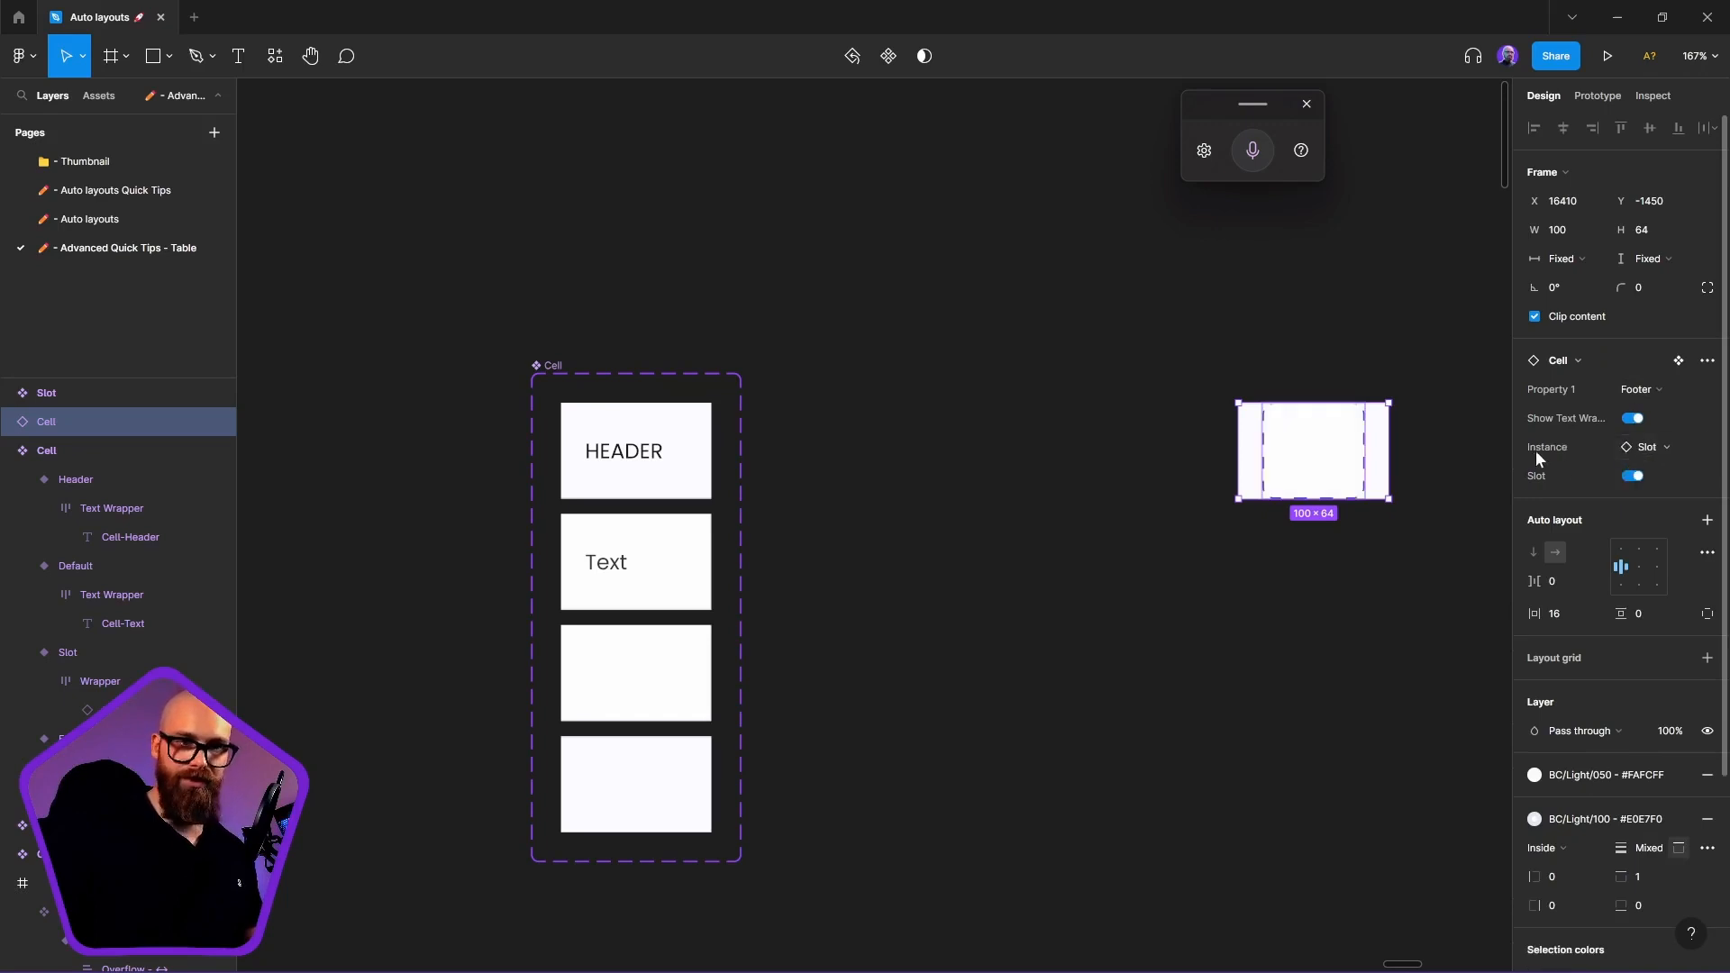
left_click(1652, 452)
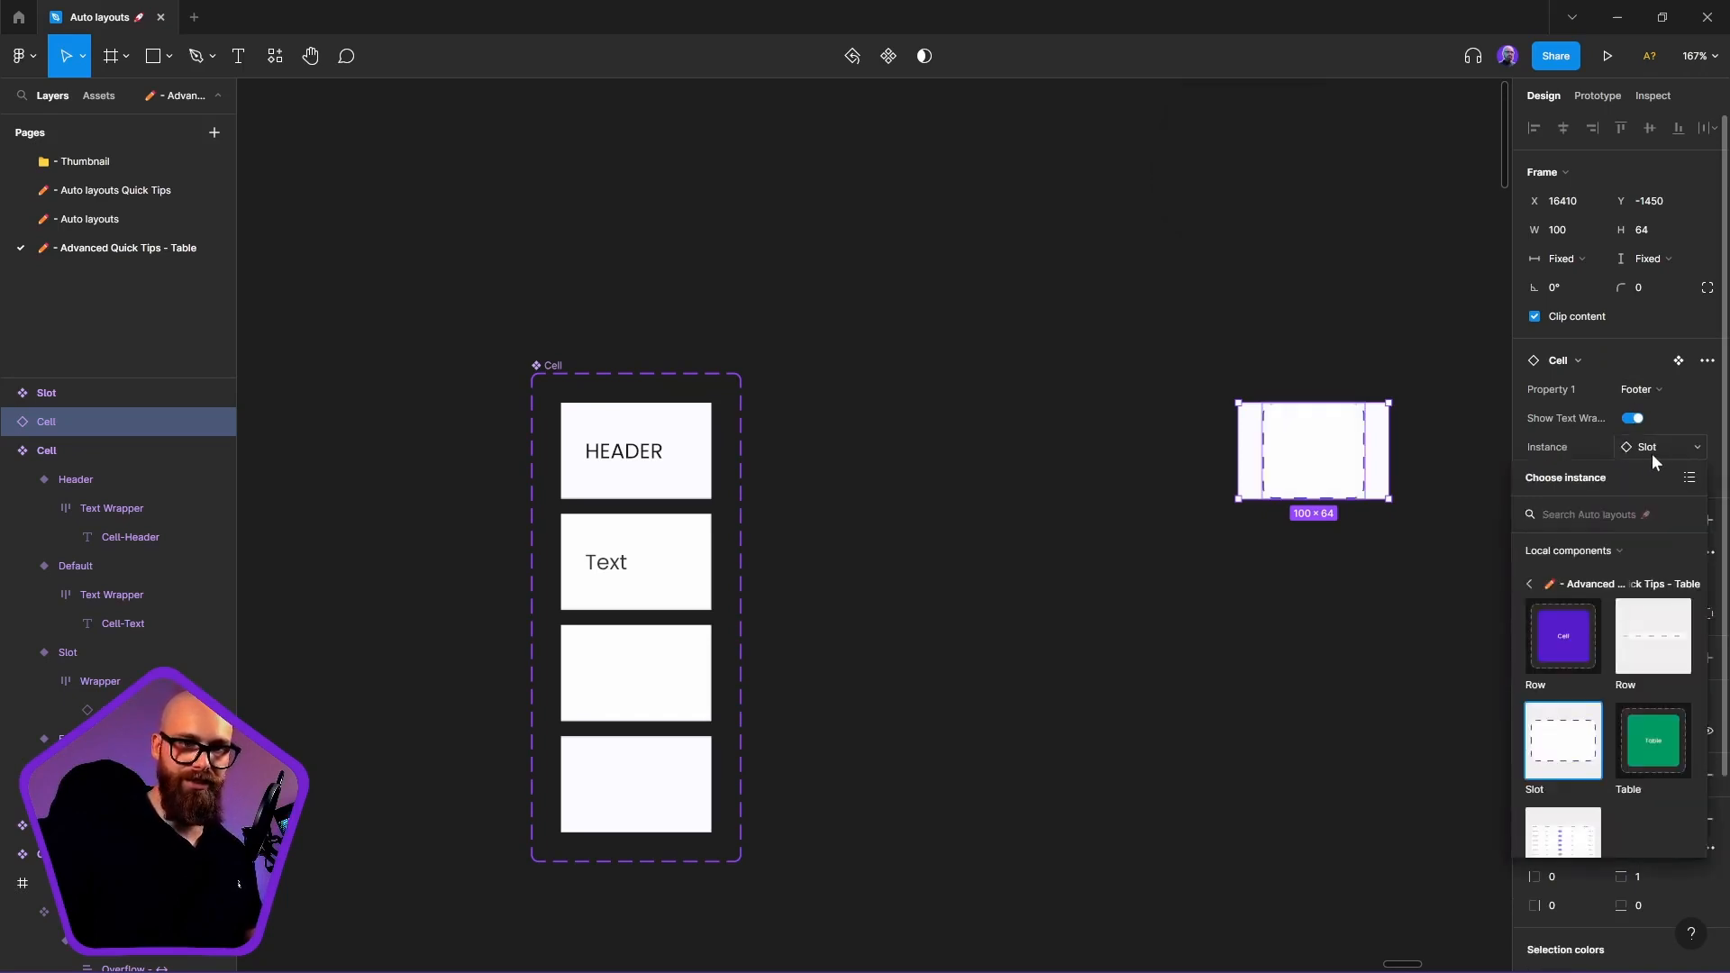
left_click(1614, 456)
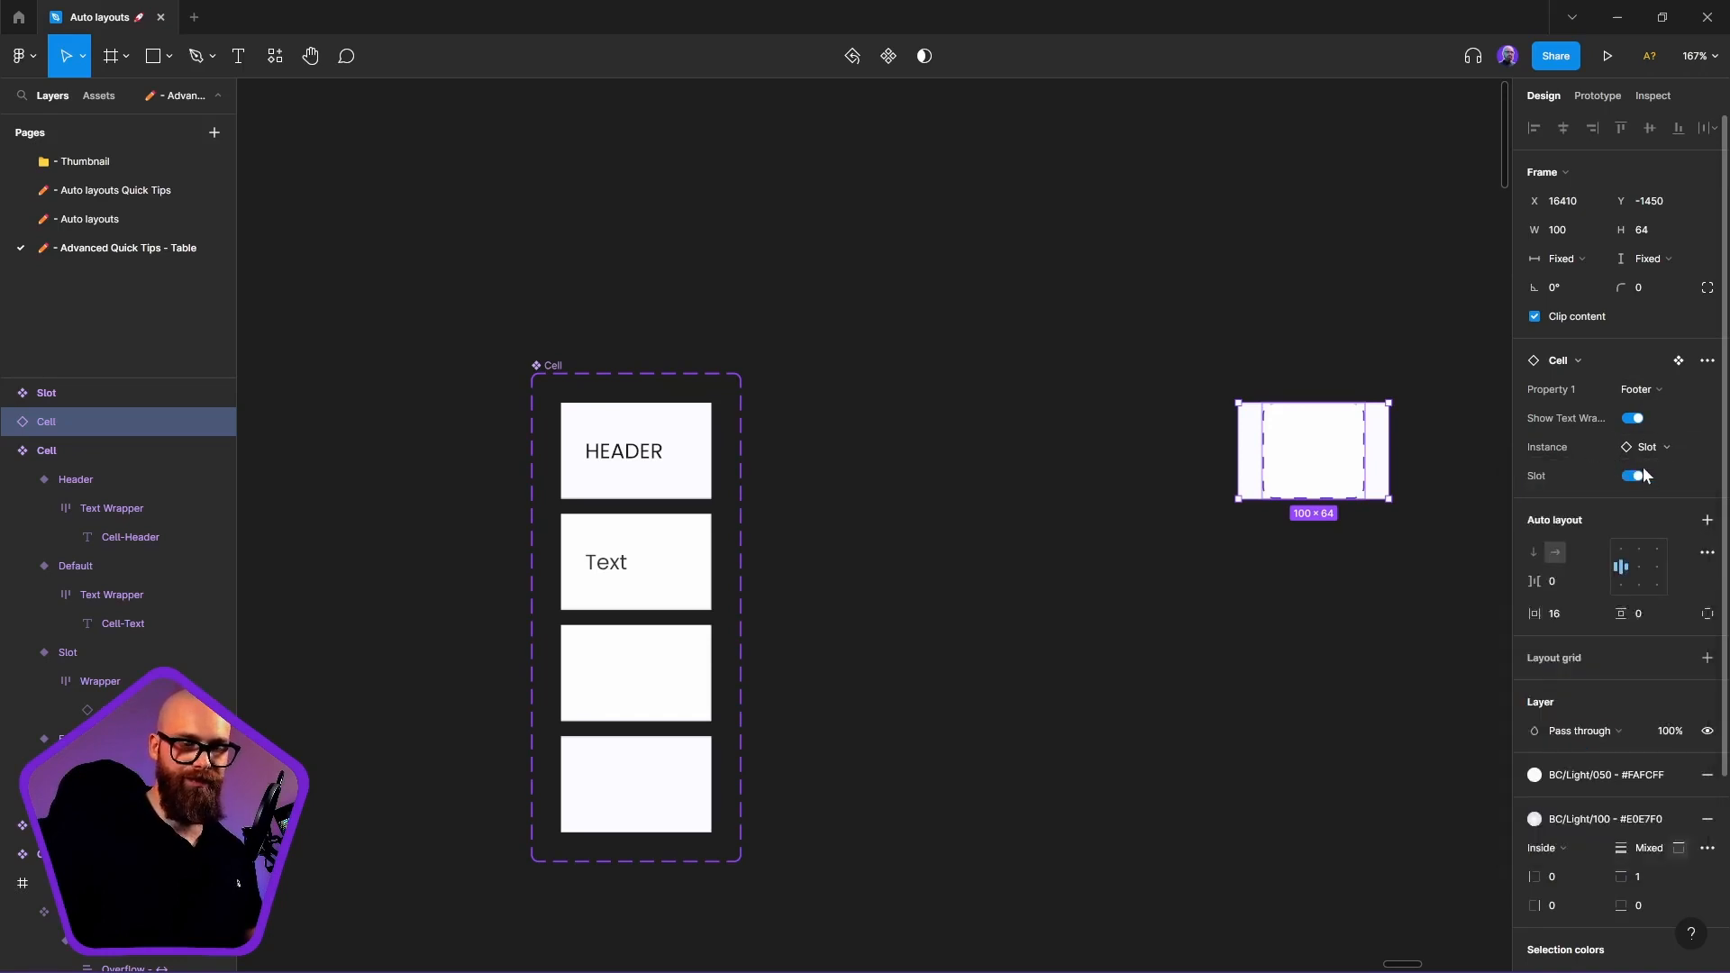
left_click(1637, 478)
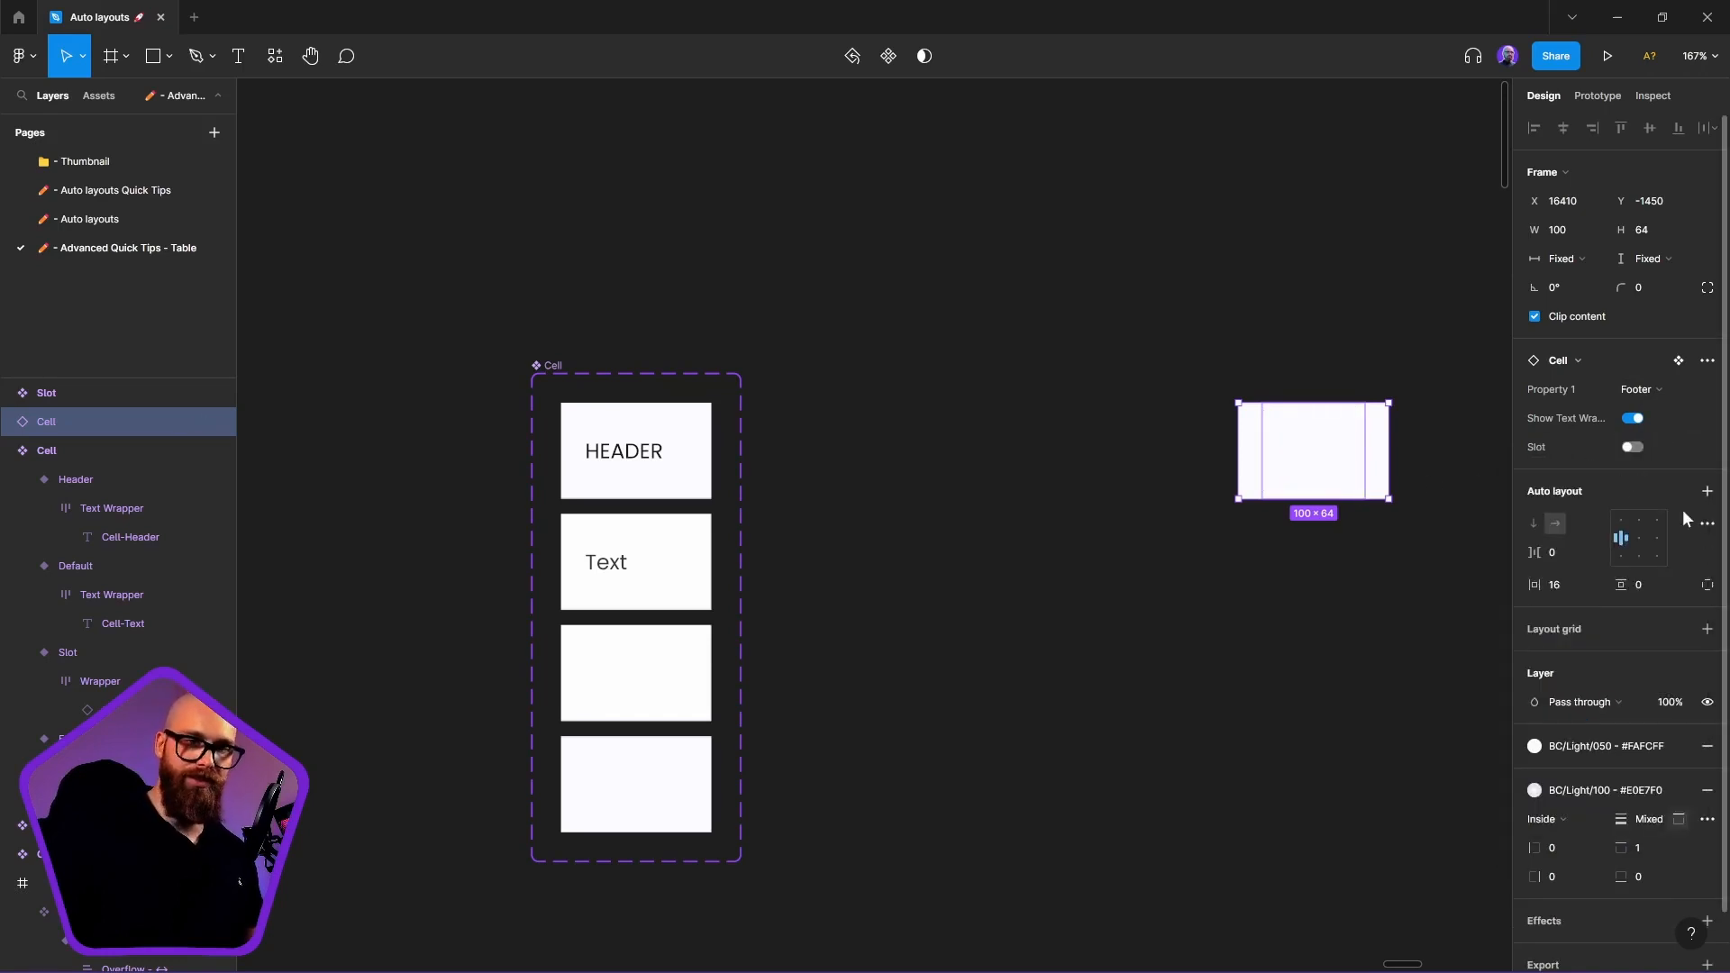
Switch the Cell instance to the Slot variant and toggle its slot visibility on and off
left_click(1638, 389)
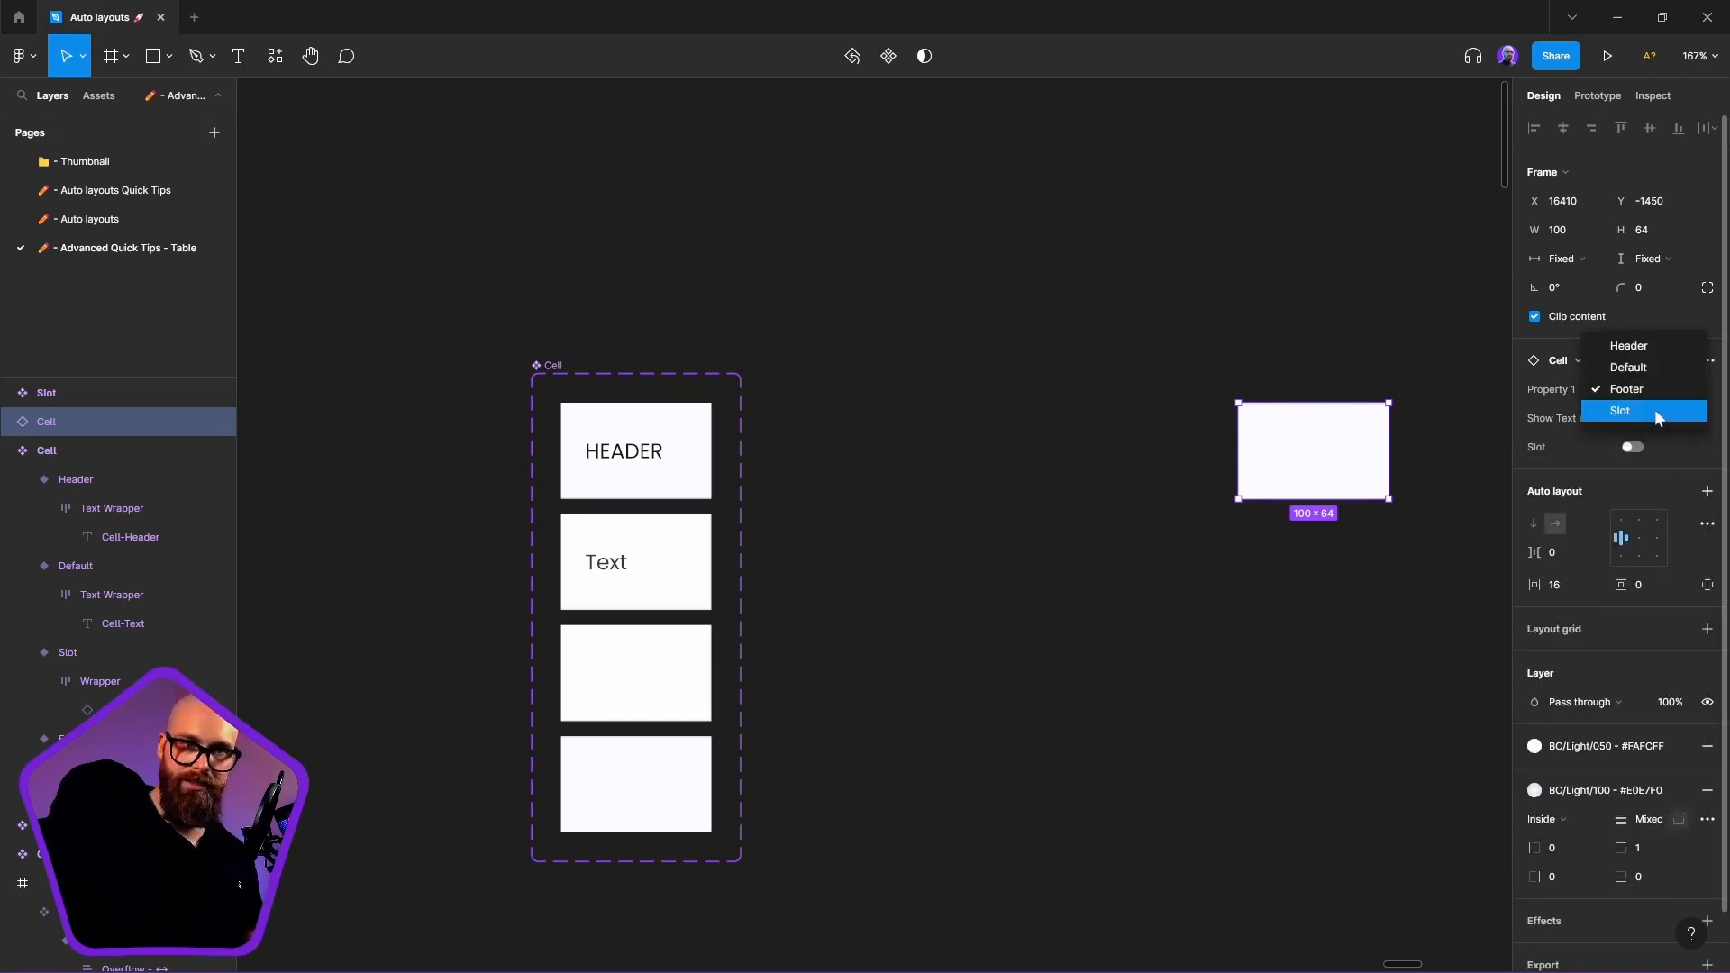
left_click(1655, 410)
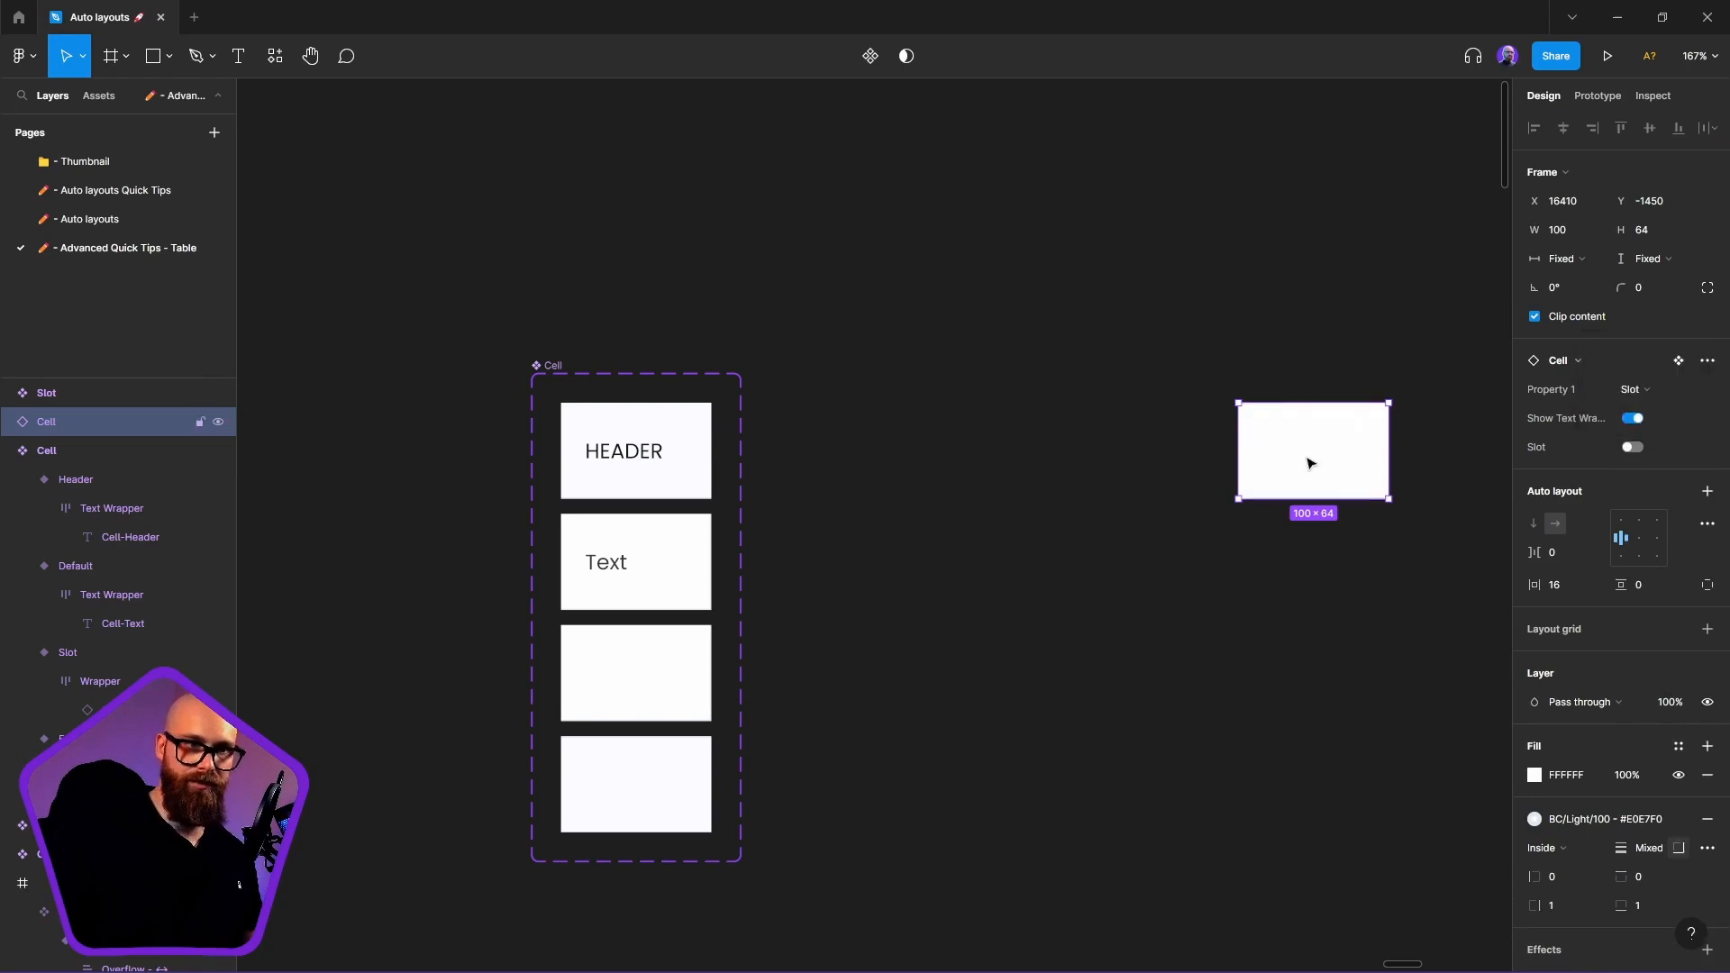
left_click(1634, 448)
left_click(1636, 477)
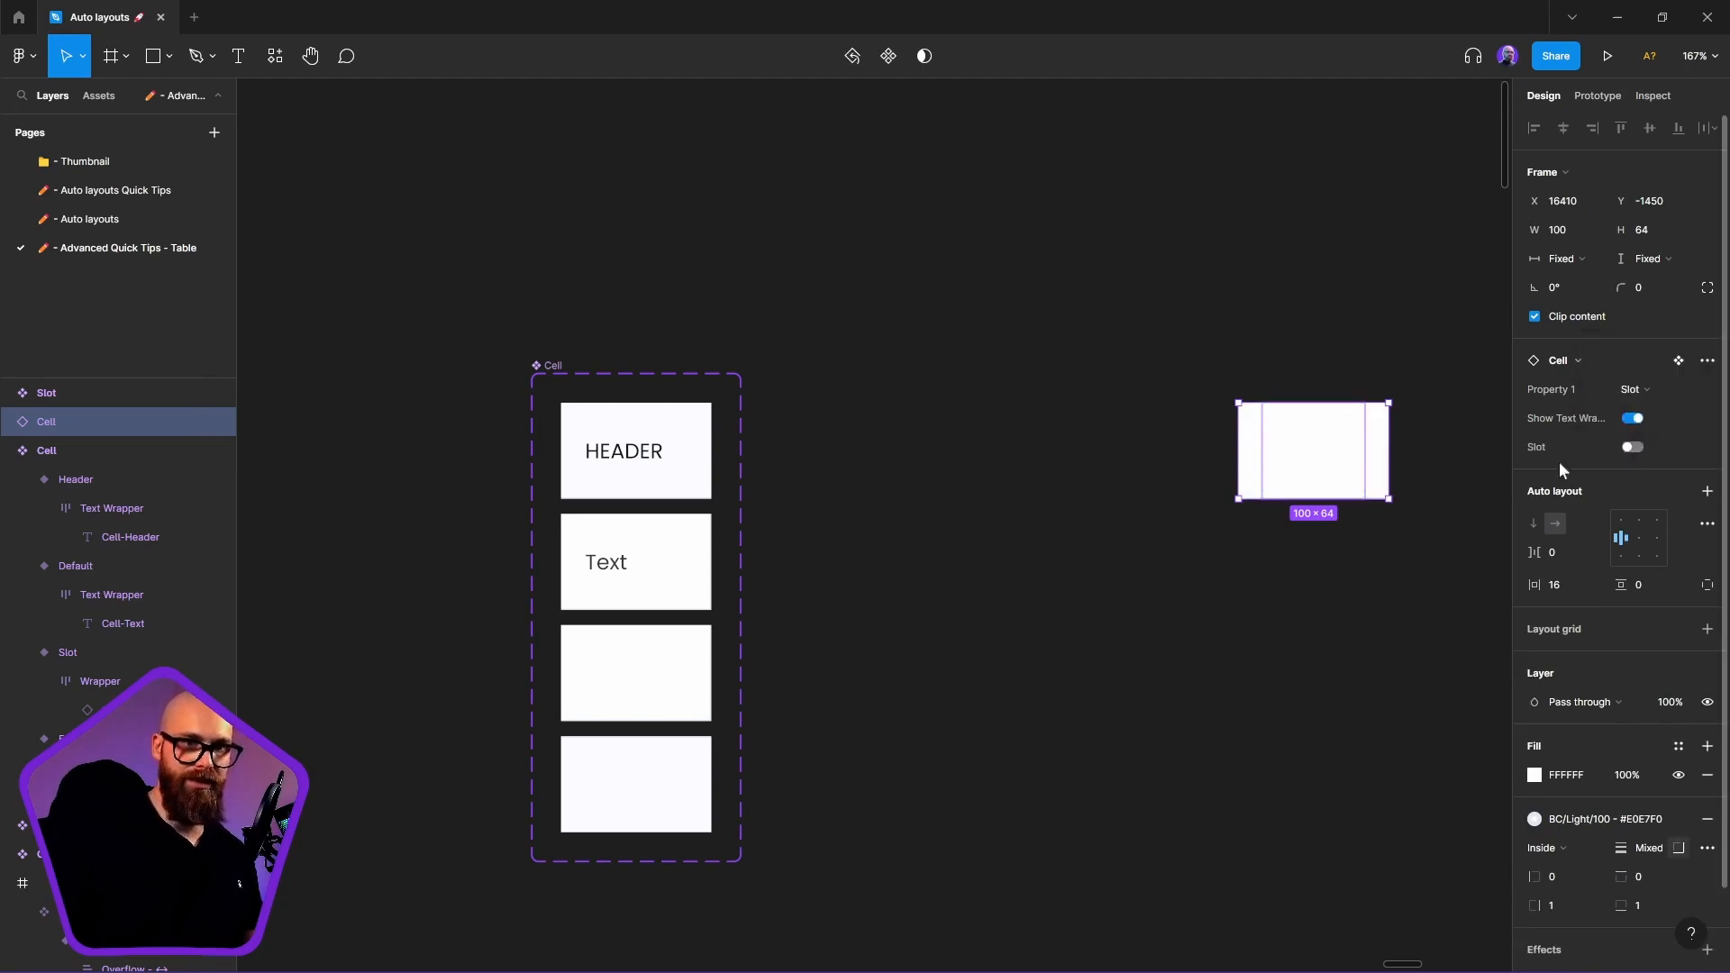
Examine the Slot and Footer variants, including the hidden Slot layer, and compare them with the finished Cells Types and coloured badges
left_click(588, 747)
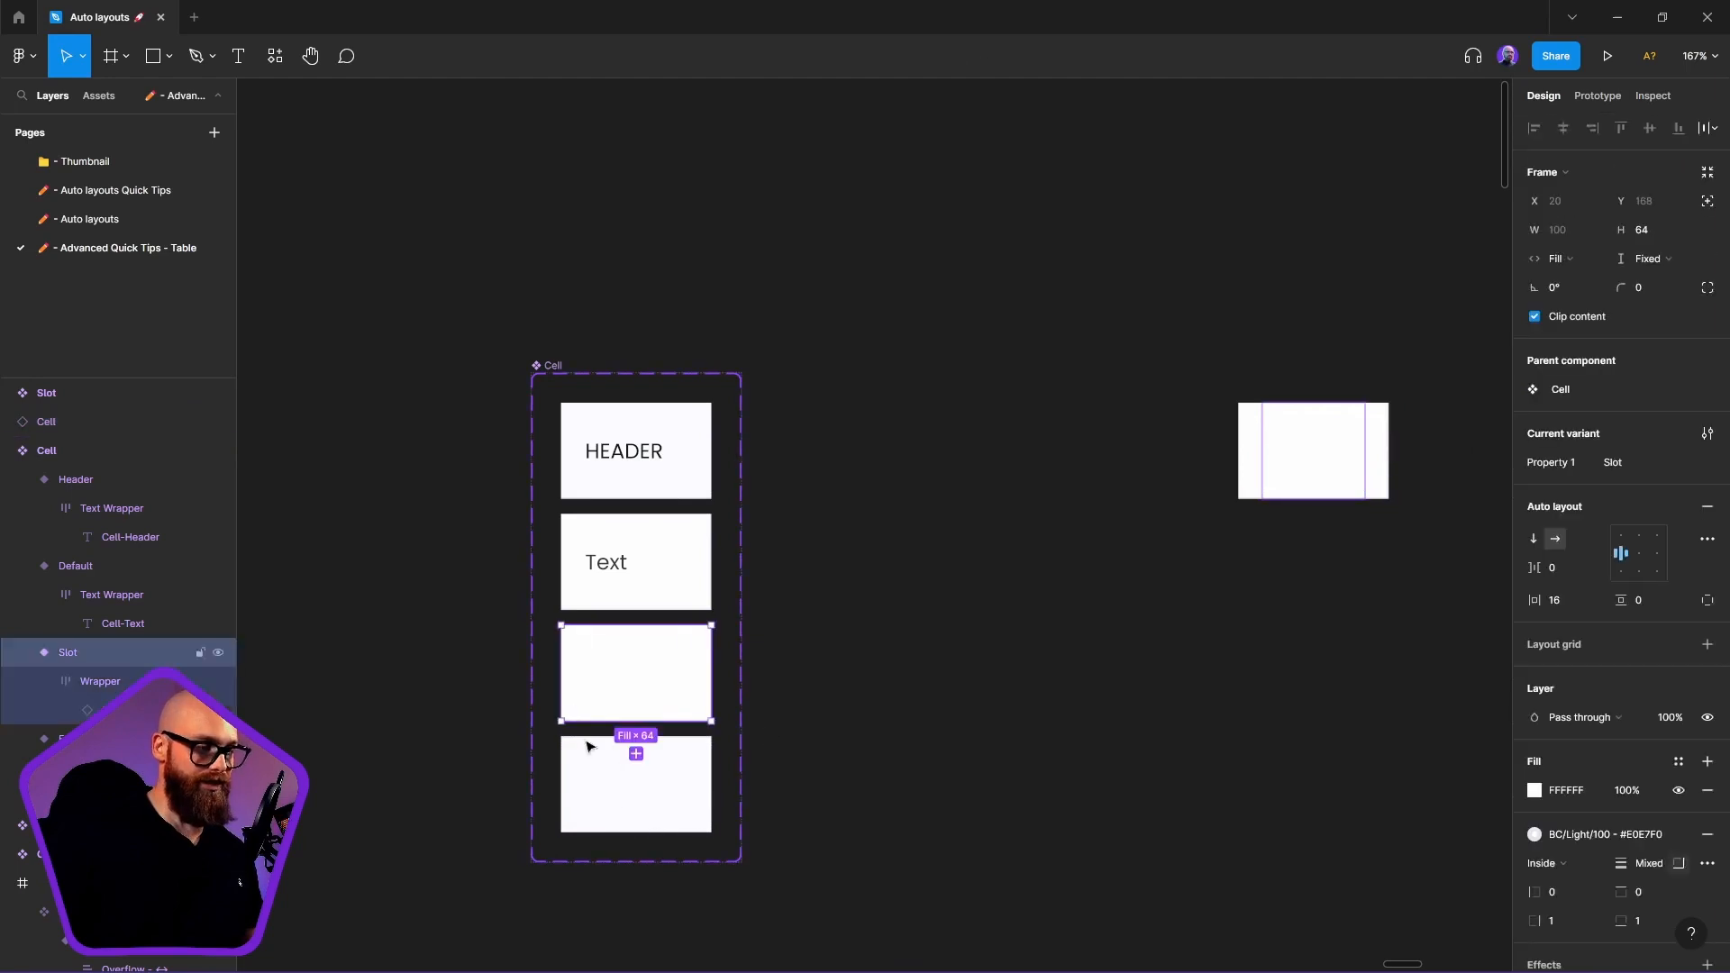
left_click_drag(705, 759, 808, 666)
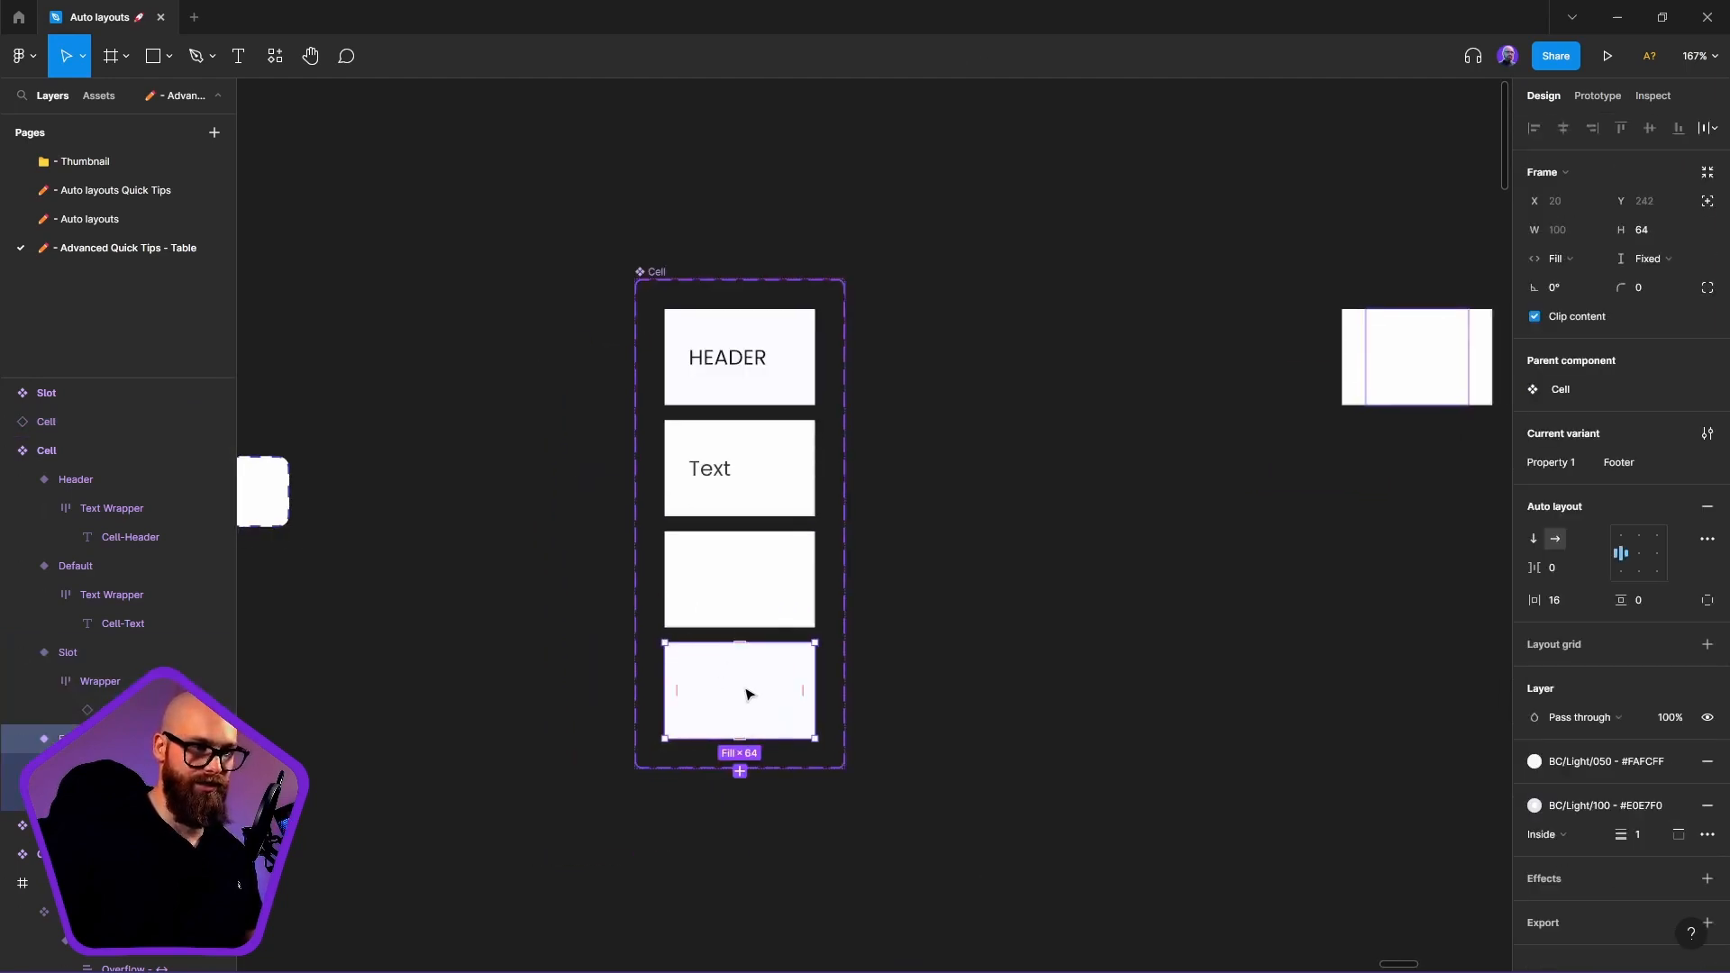
left_click(742, 573)
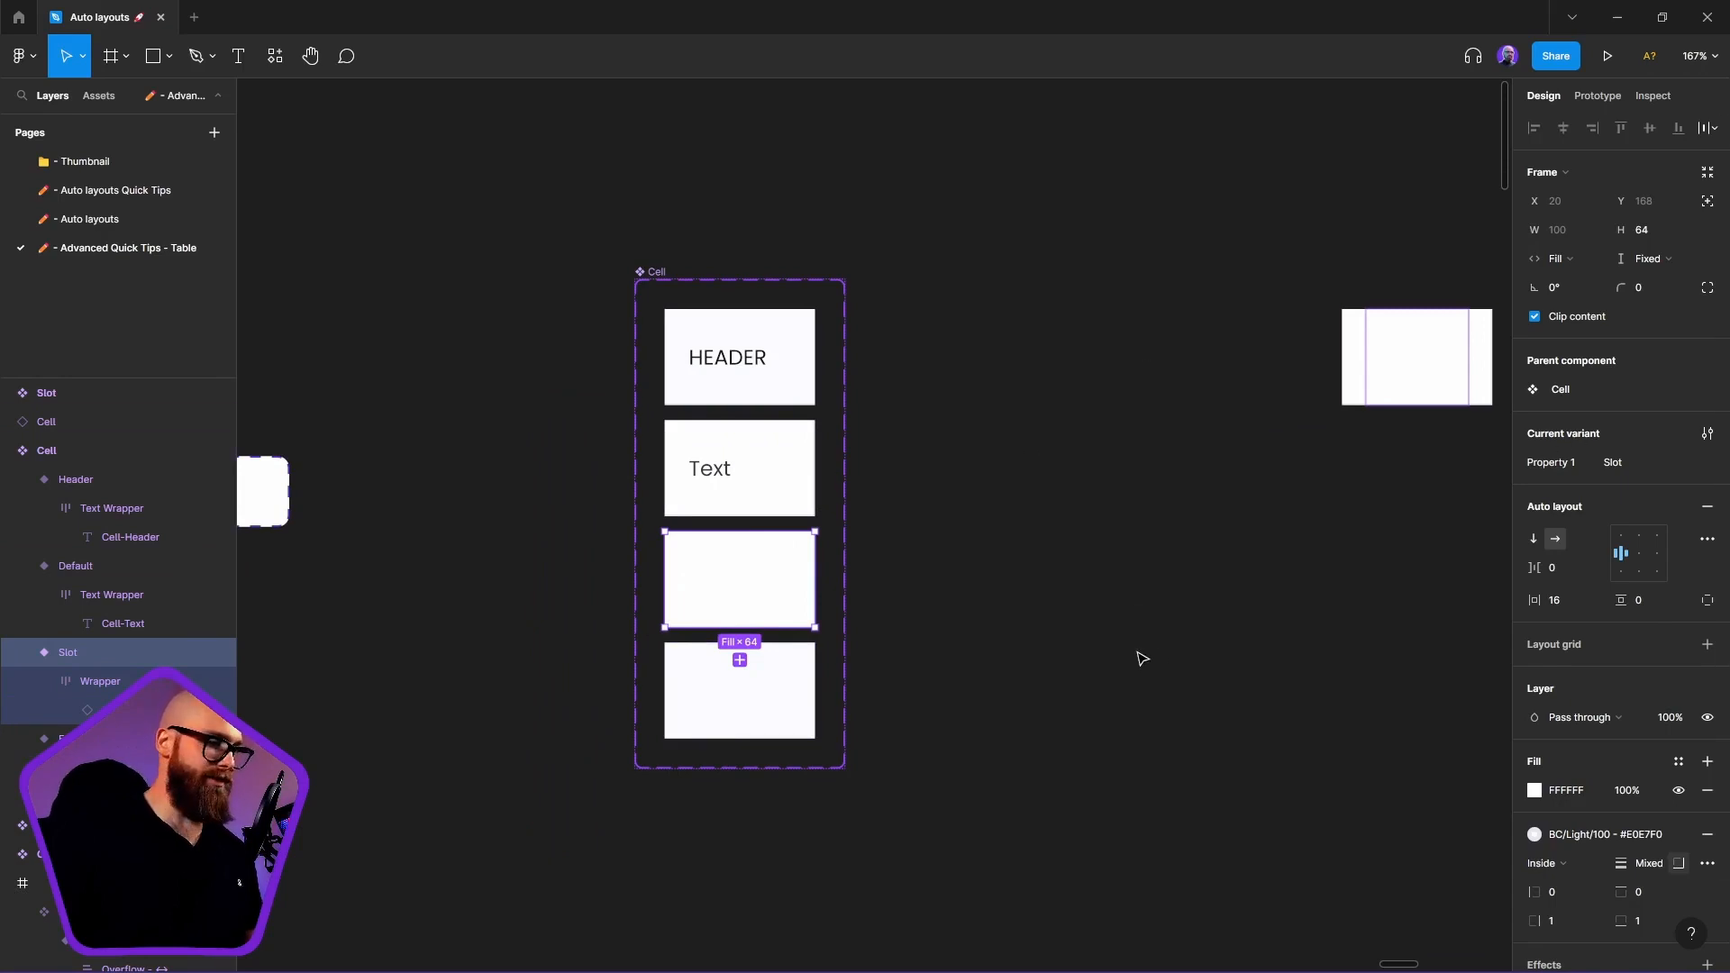
left_click_drag(664, 587, 623, 600)
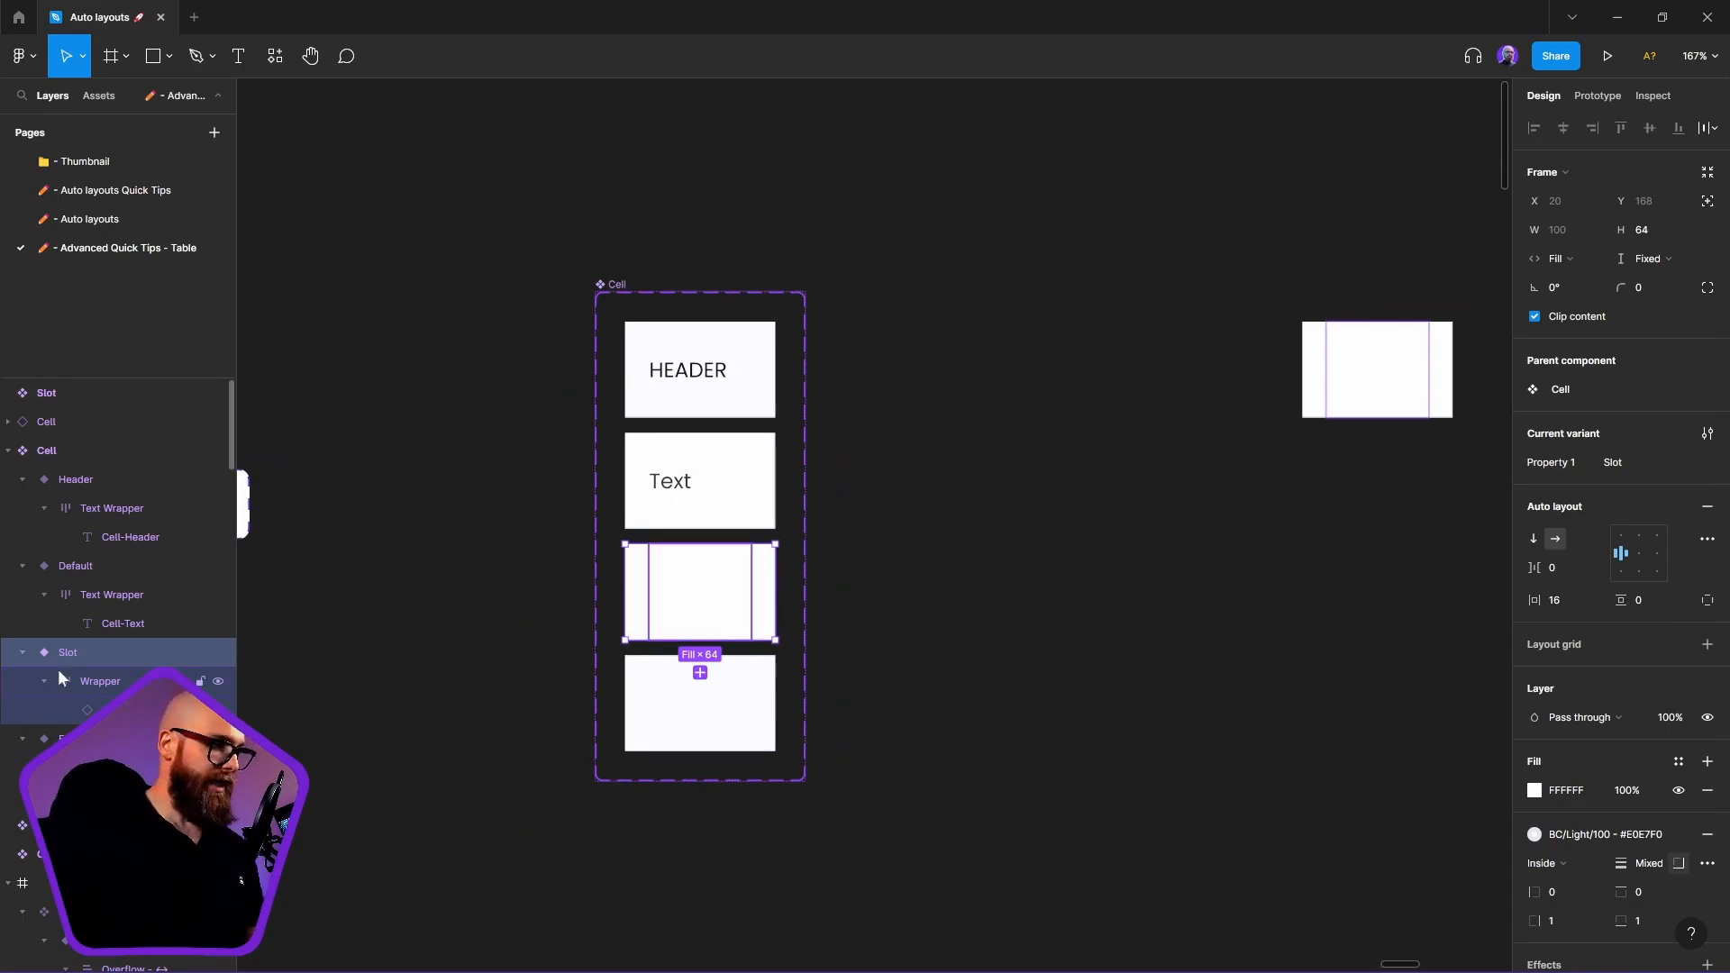
left_click(90, 711)
left_click_drag(649, 730, 957, 251)
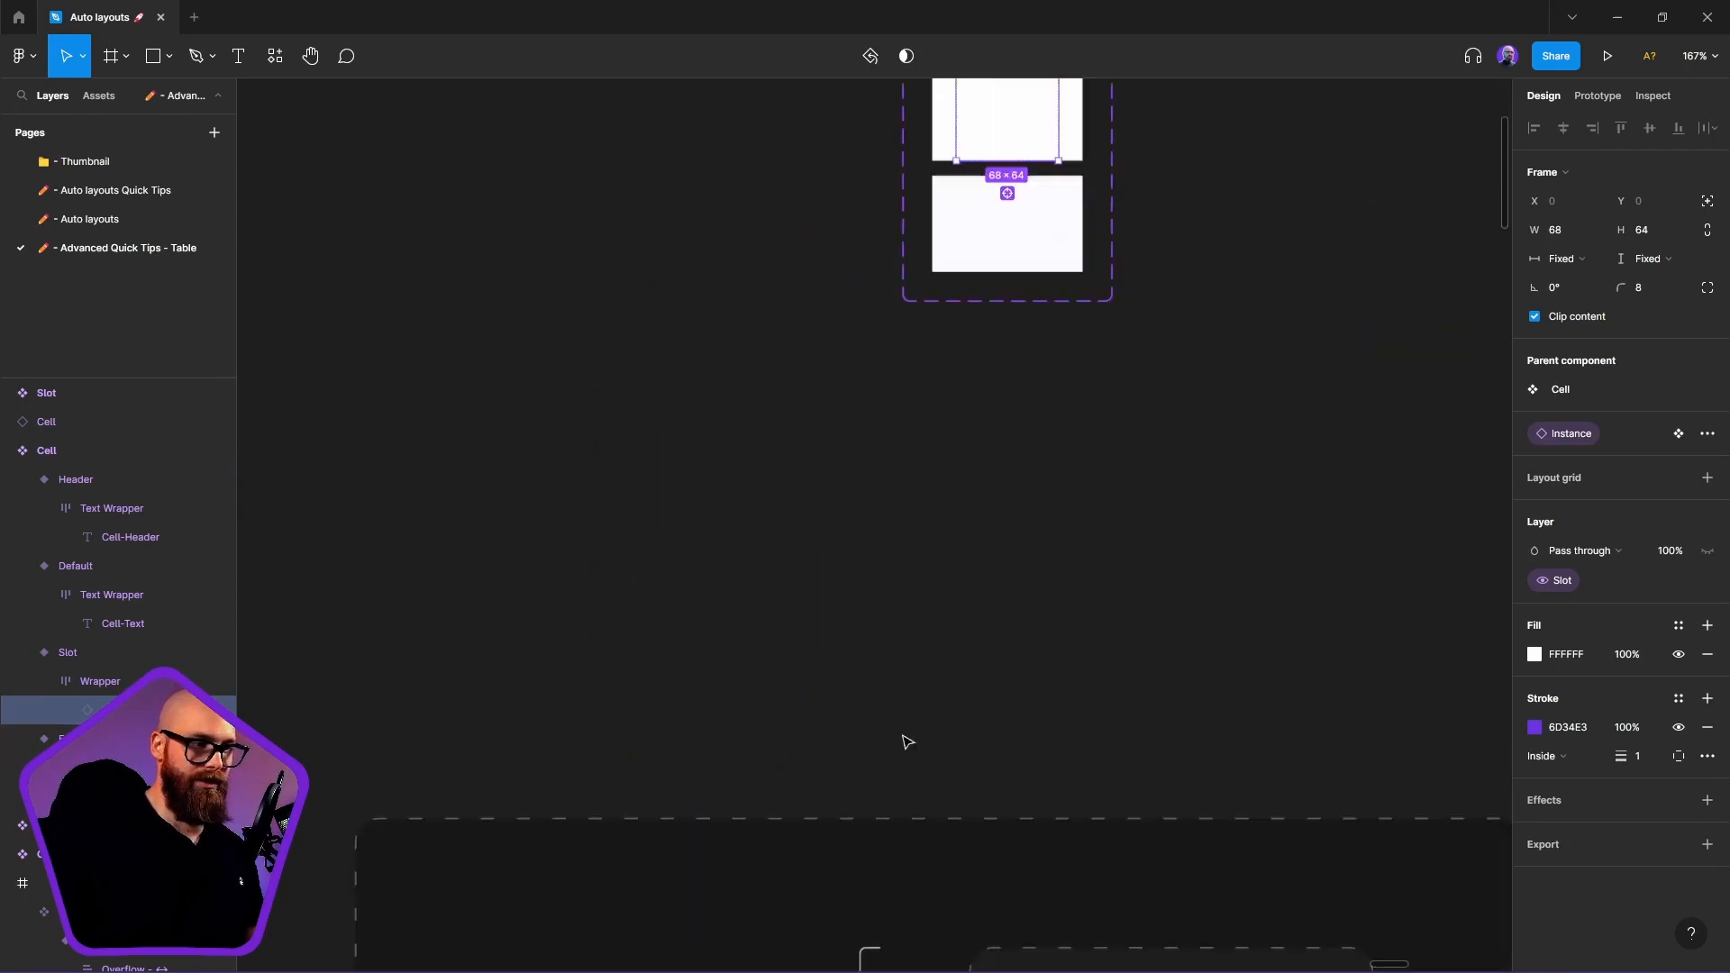
scroll(907, 730, "down", 4)
left_click_drag(956, 847, 860, 225)
scroll(901, 627, "up", 7)
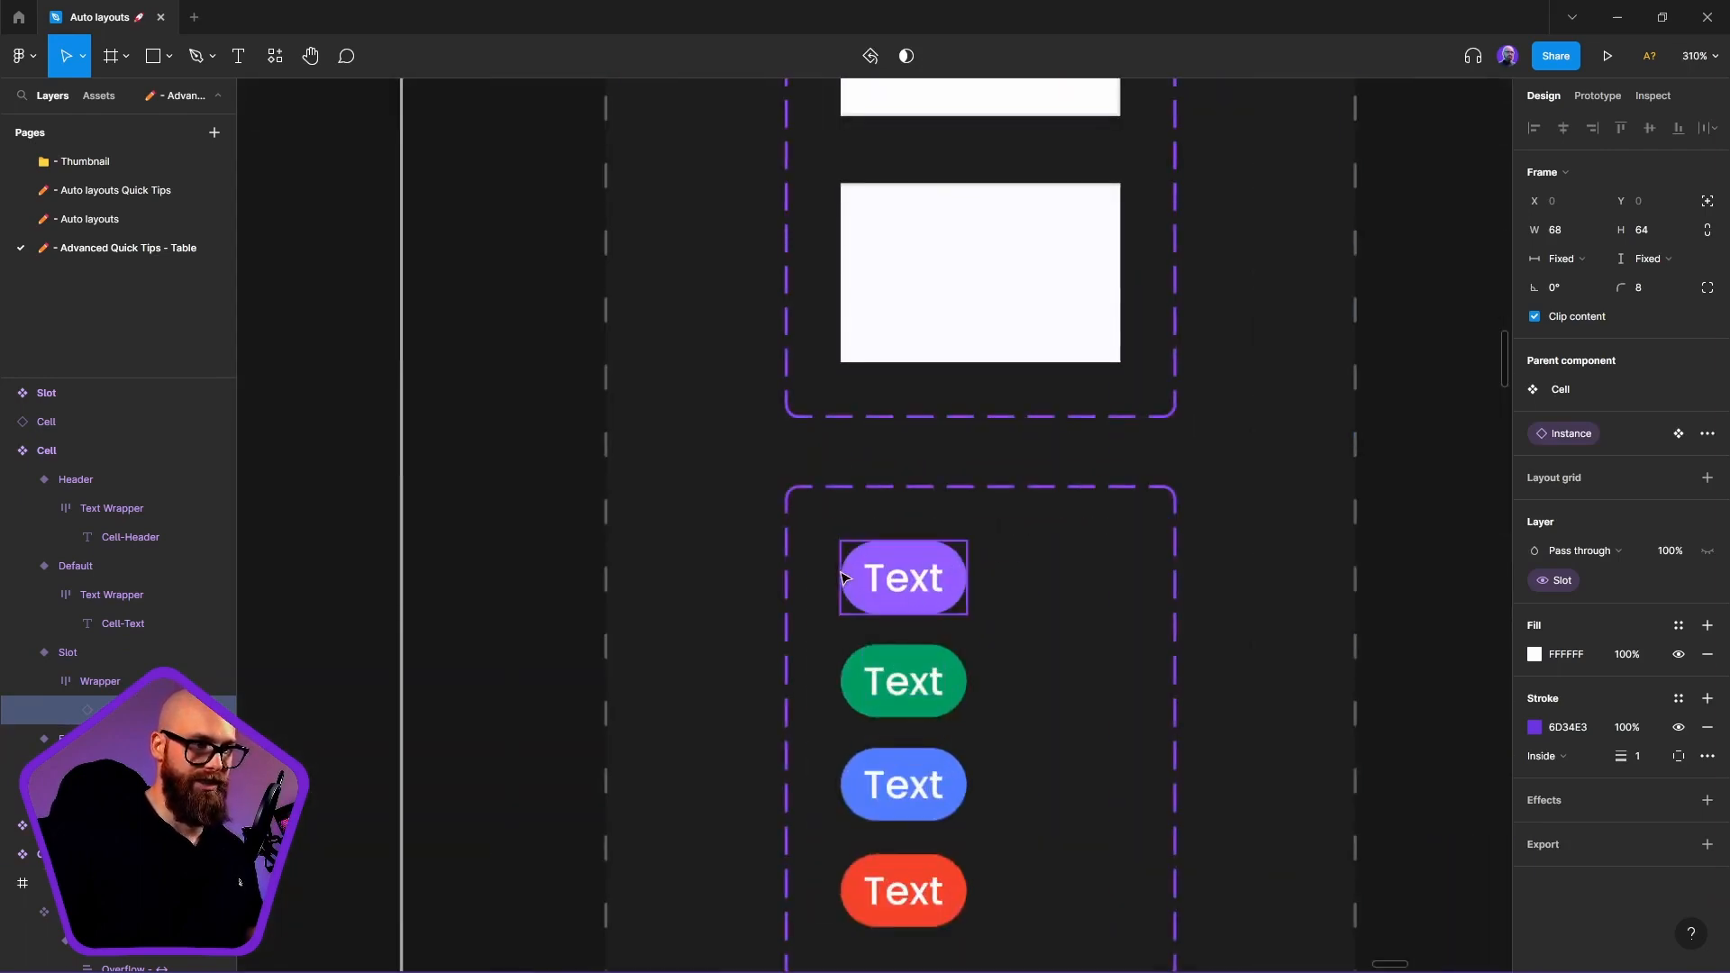
scroll(901, 585, "down", 10)
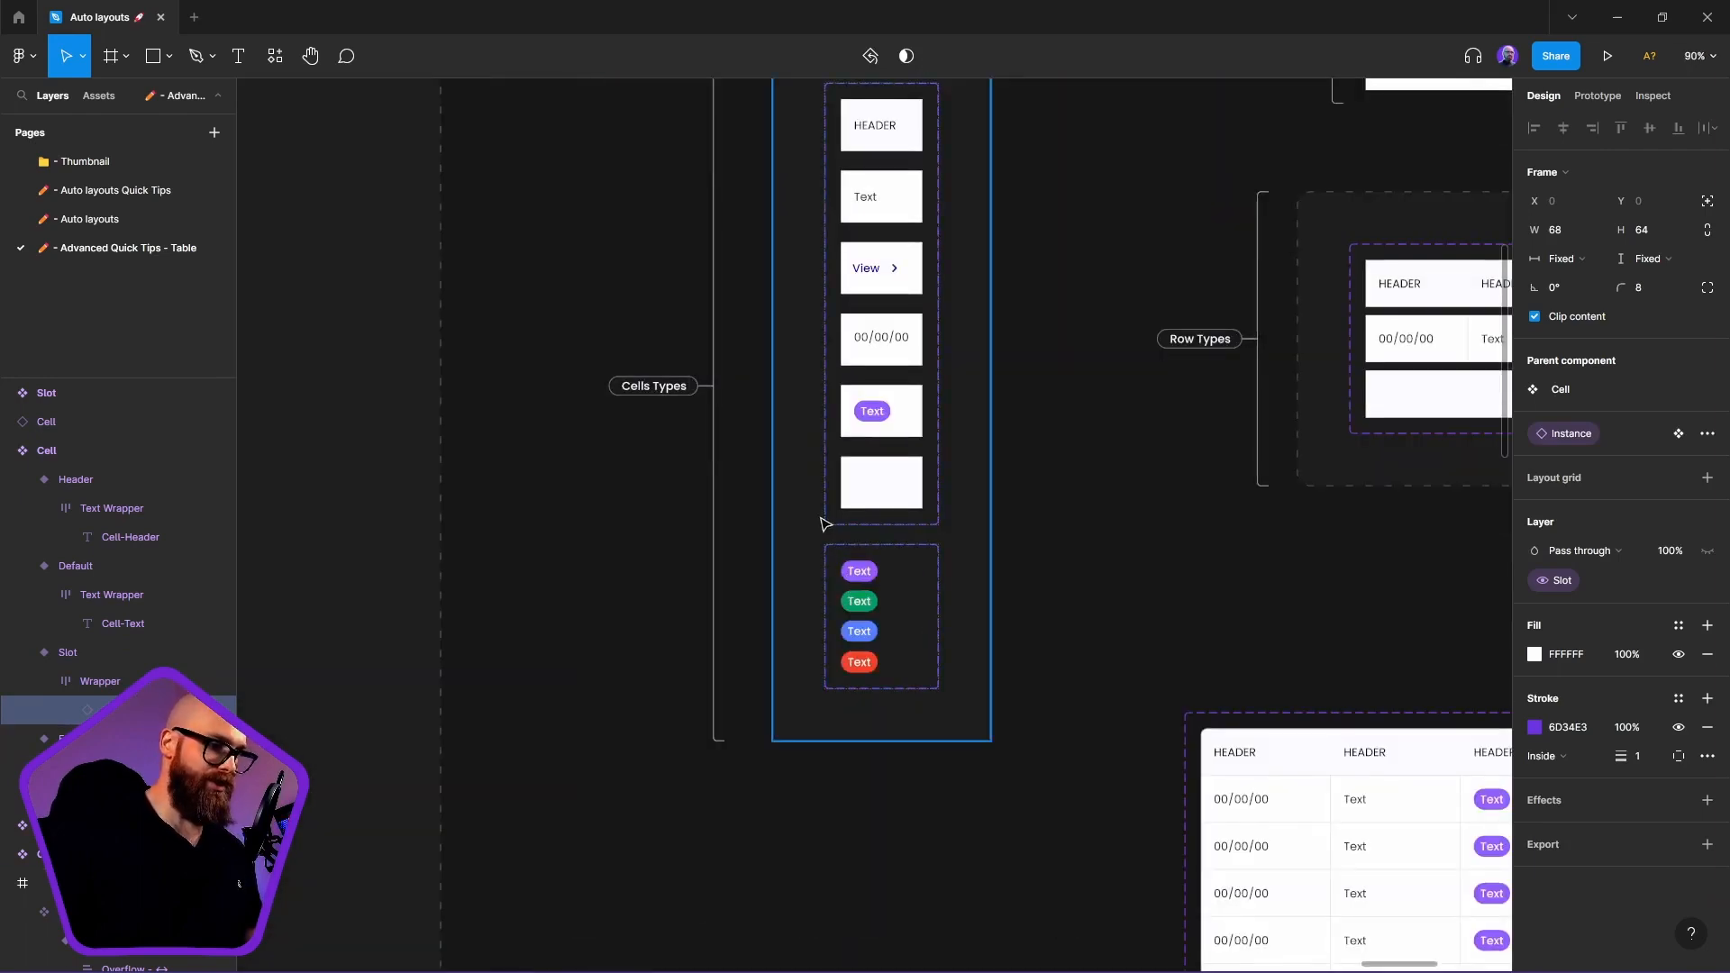
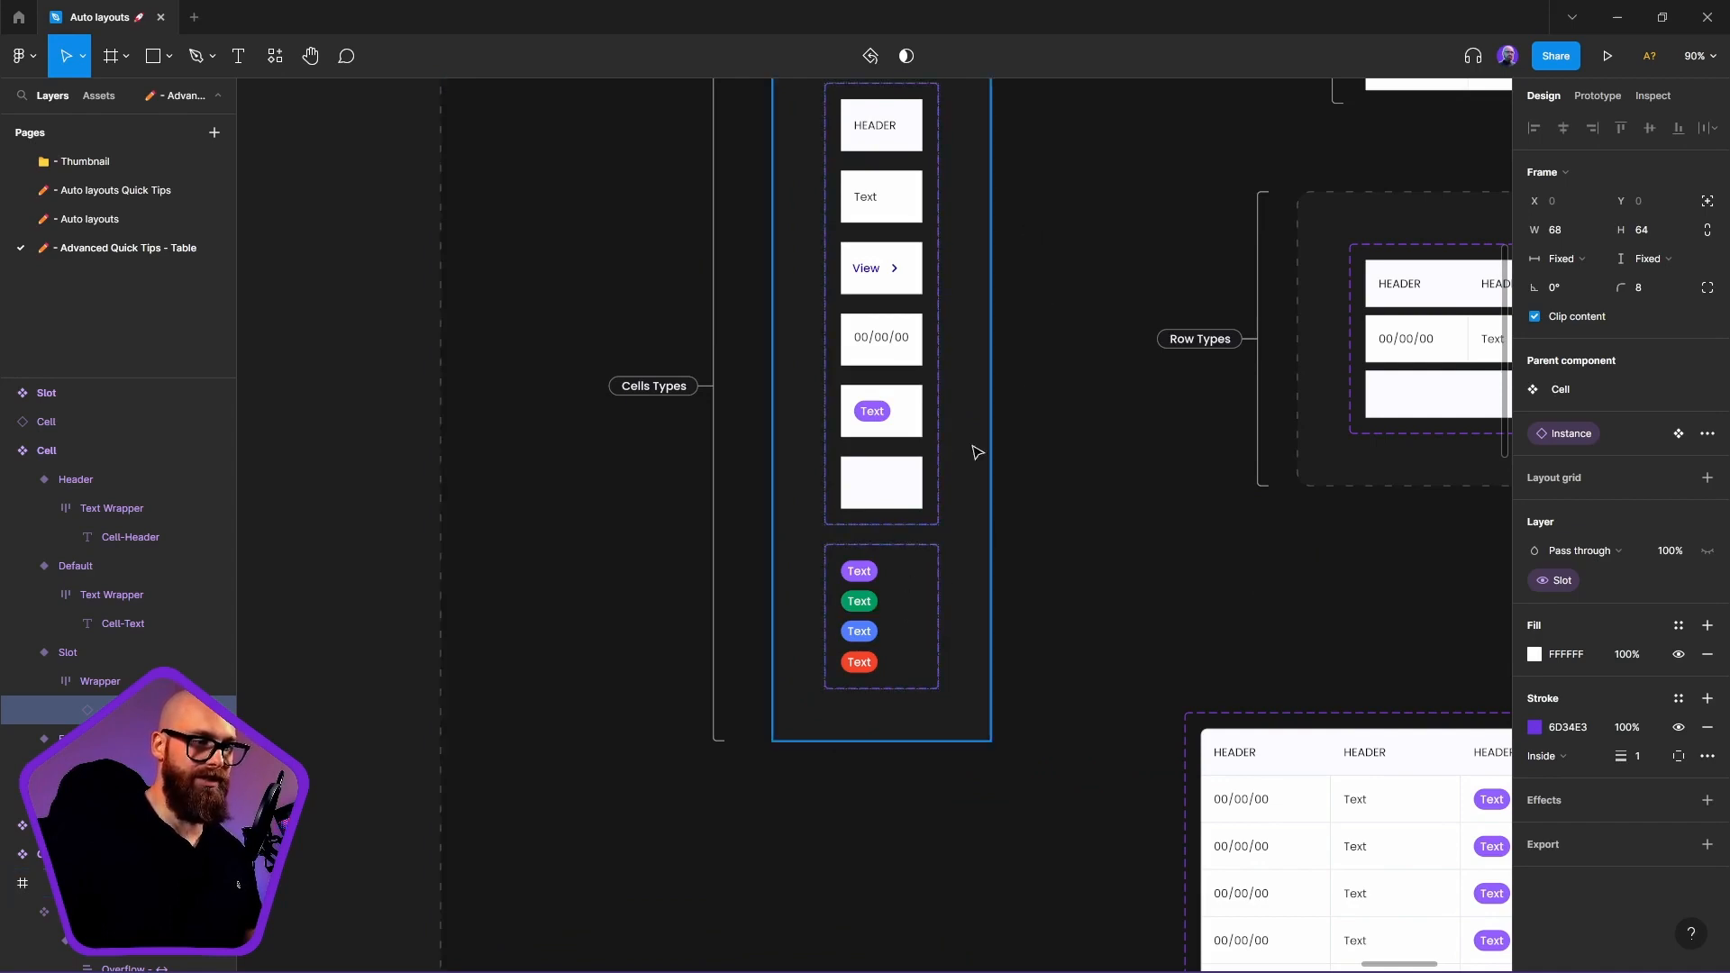
key("shift+2")
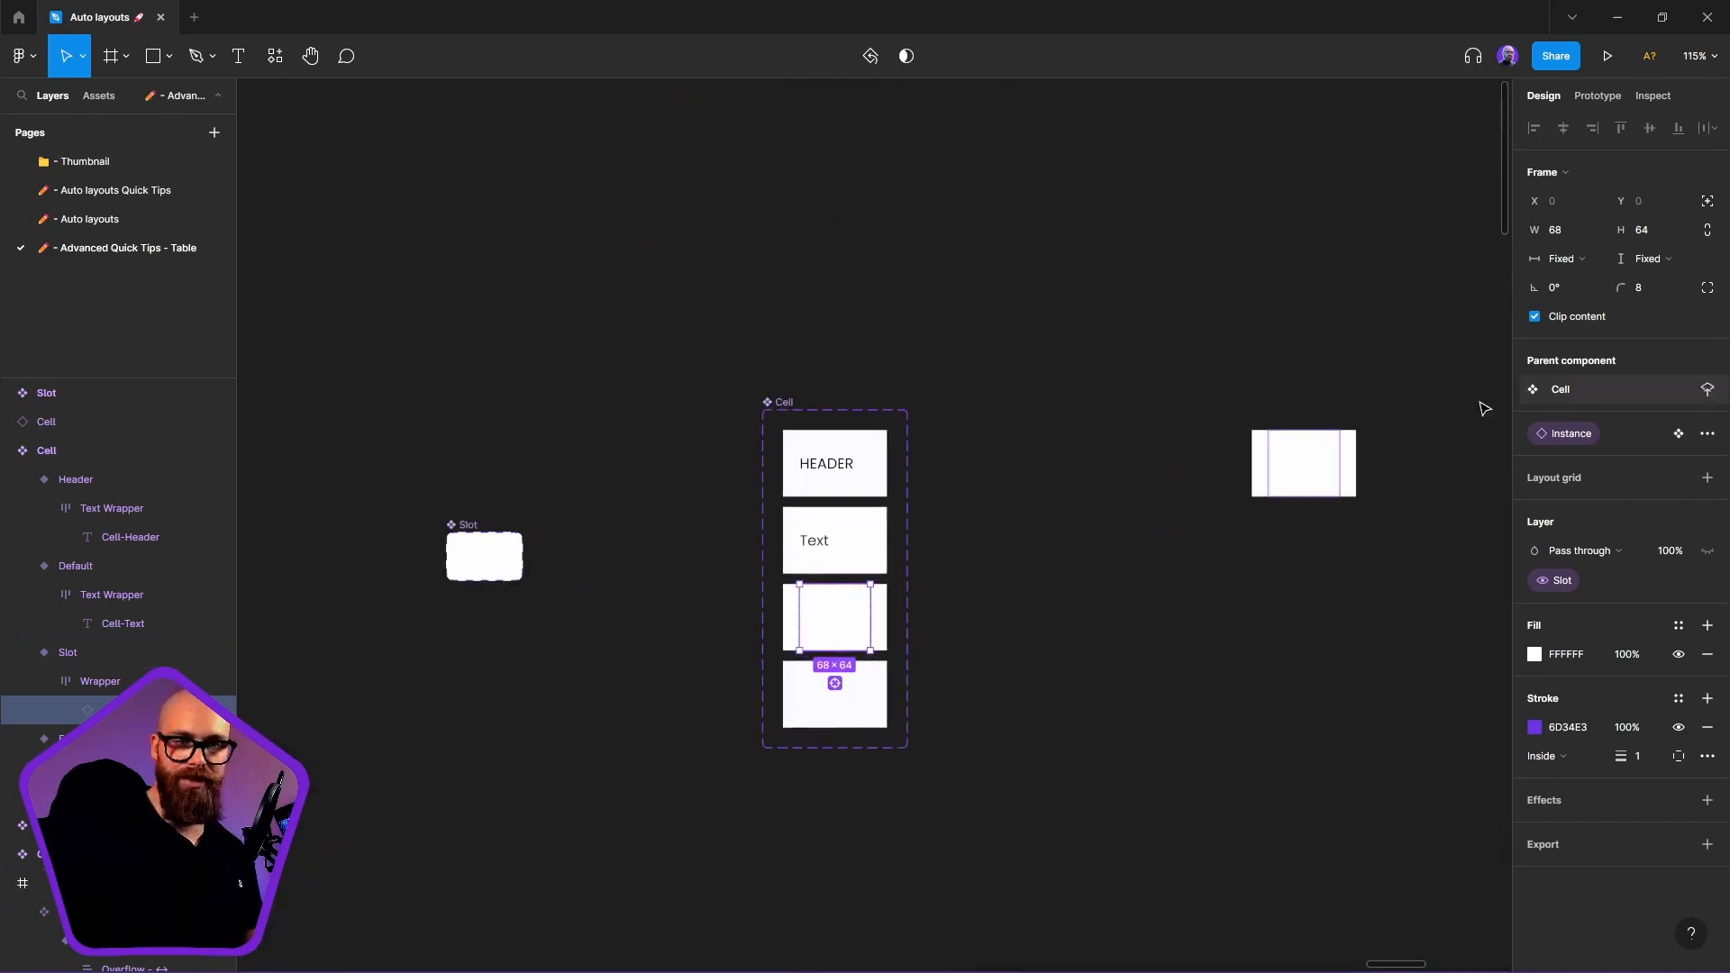
Rename the Cell set's instance swap property to Slot and add Badge to its preferred values
left_click(827, 427)
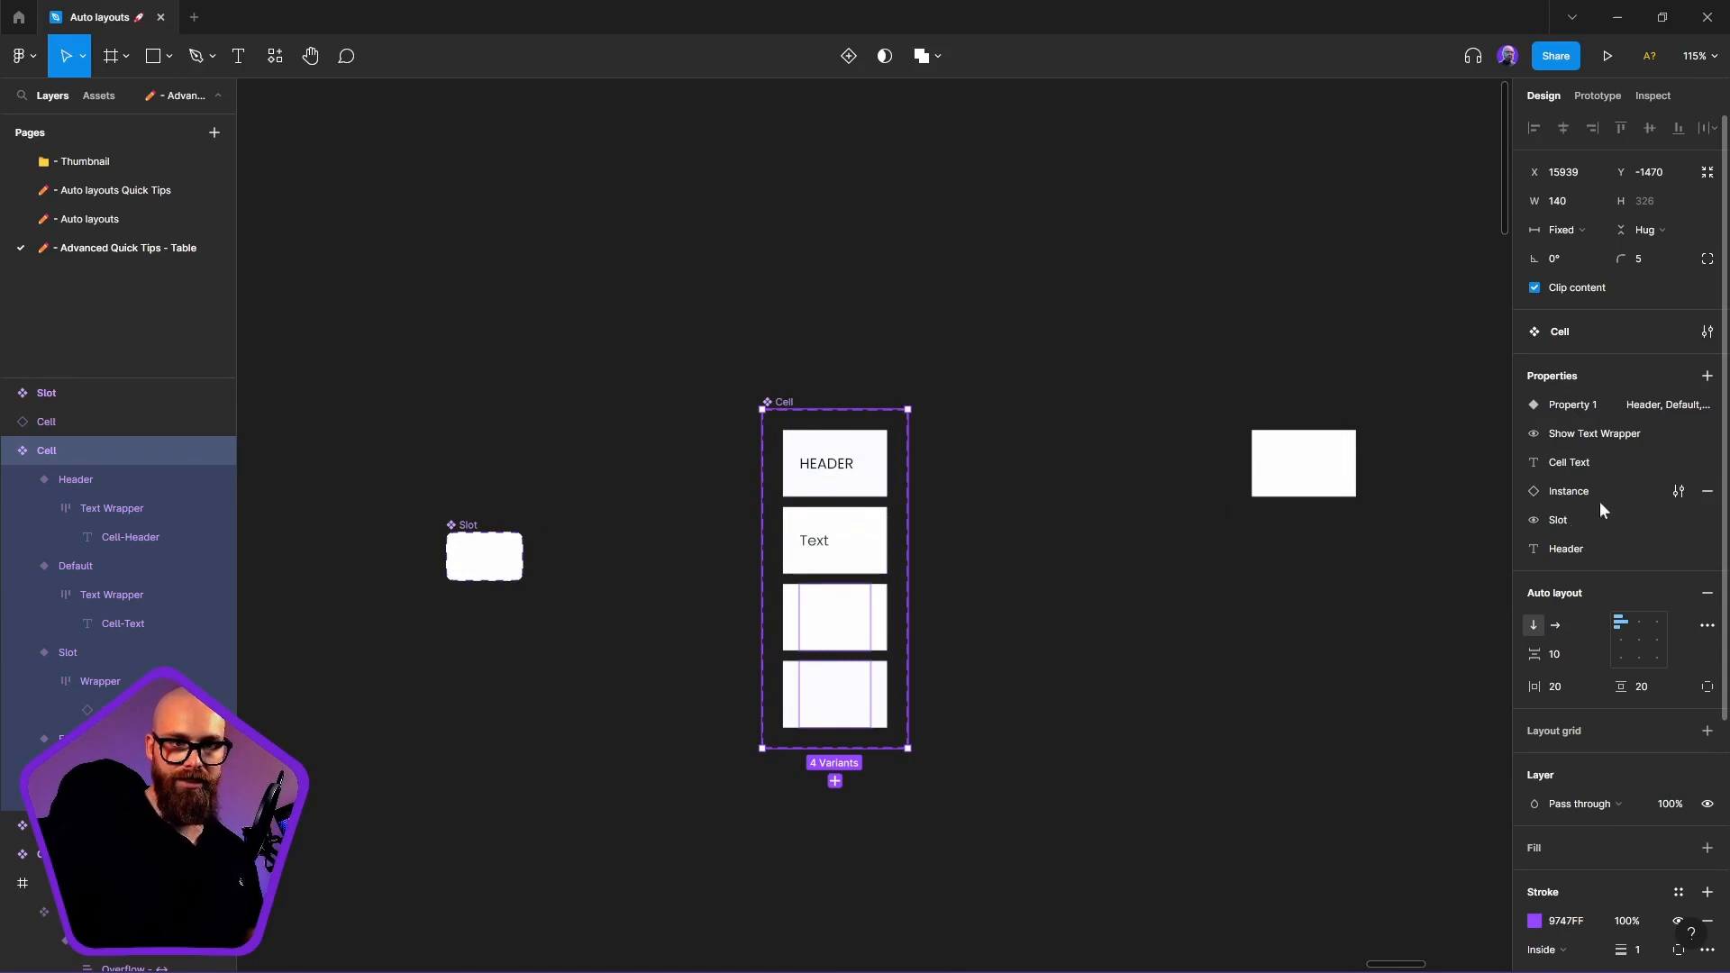
left_click(1675, 495)
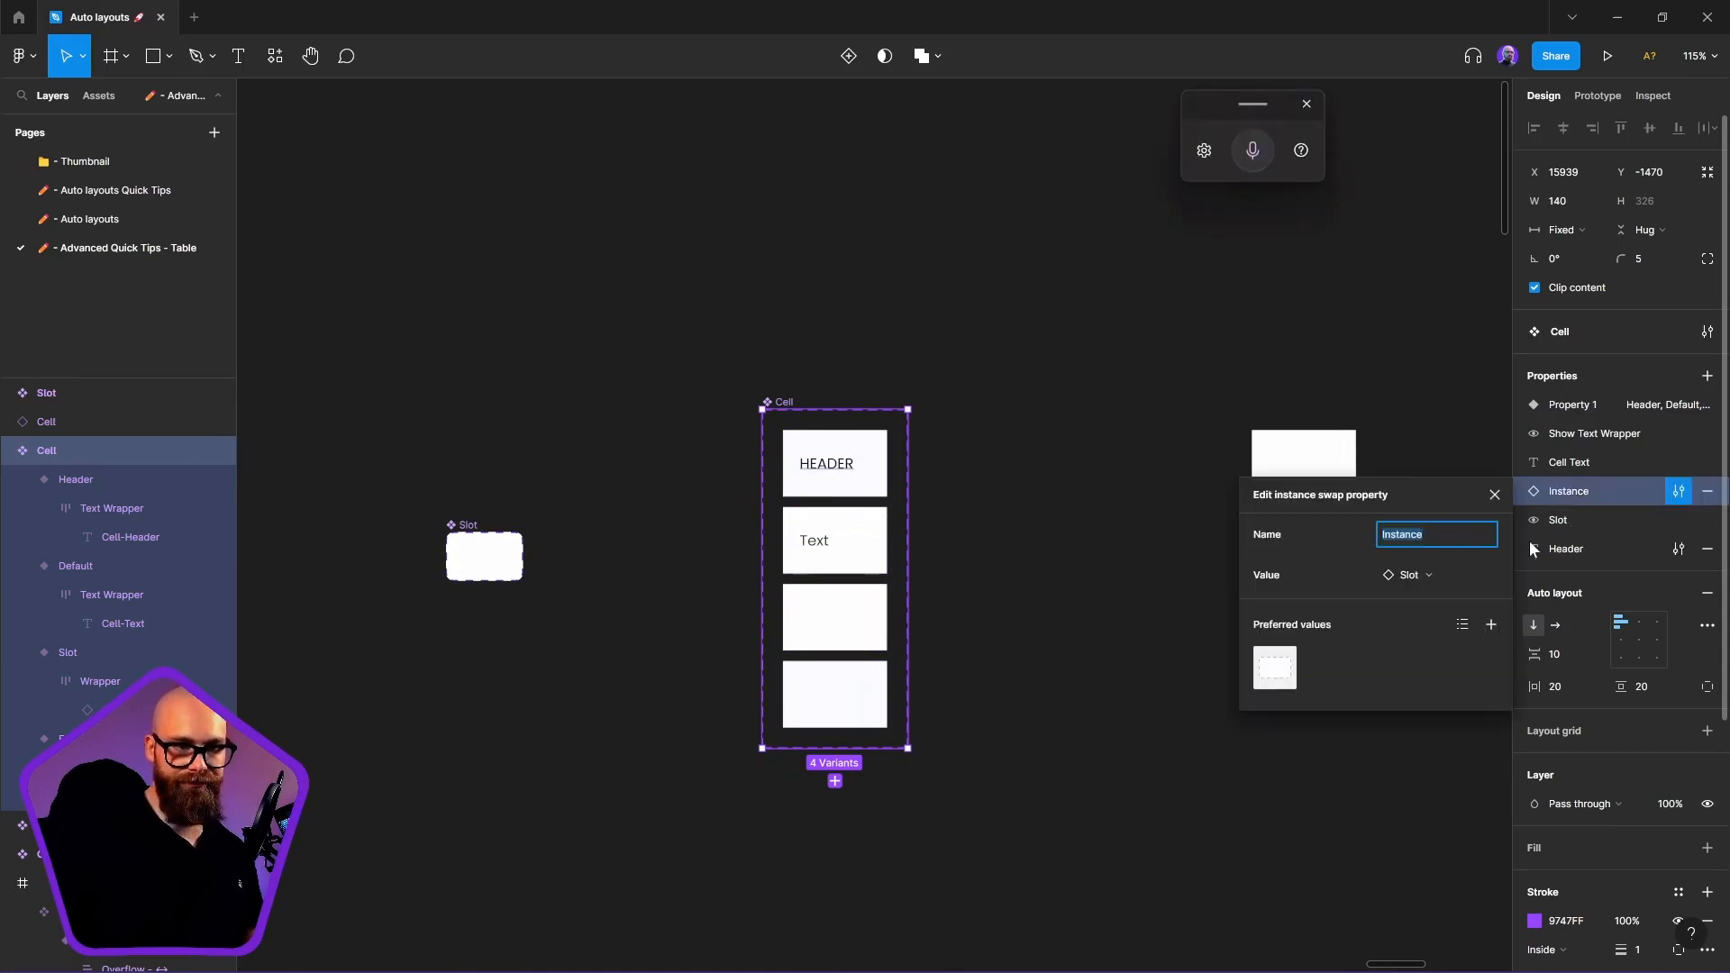
type("Slot")
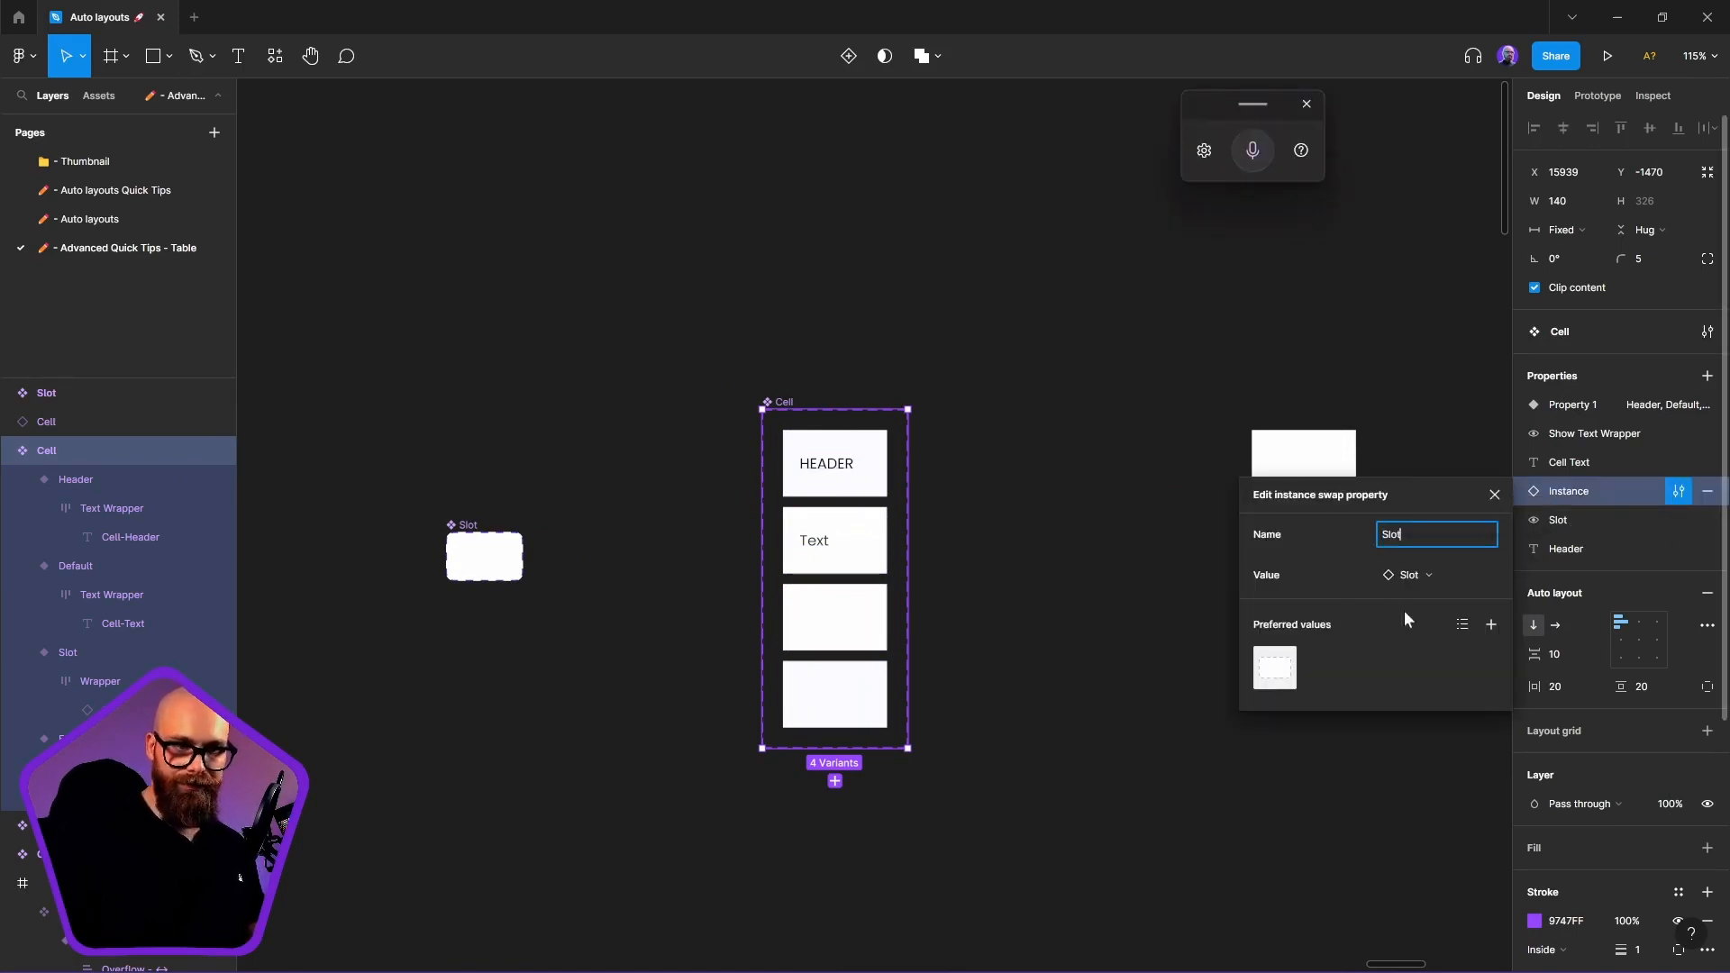
key("Return")
left_click(1491, 625)
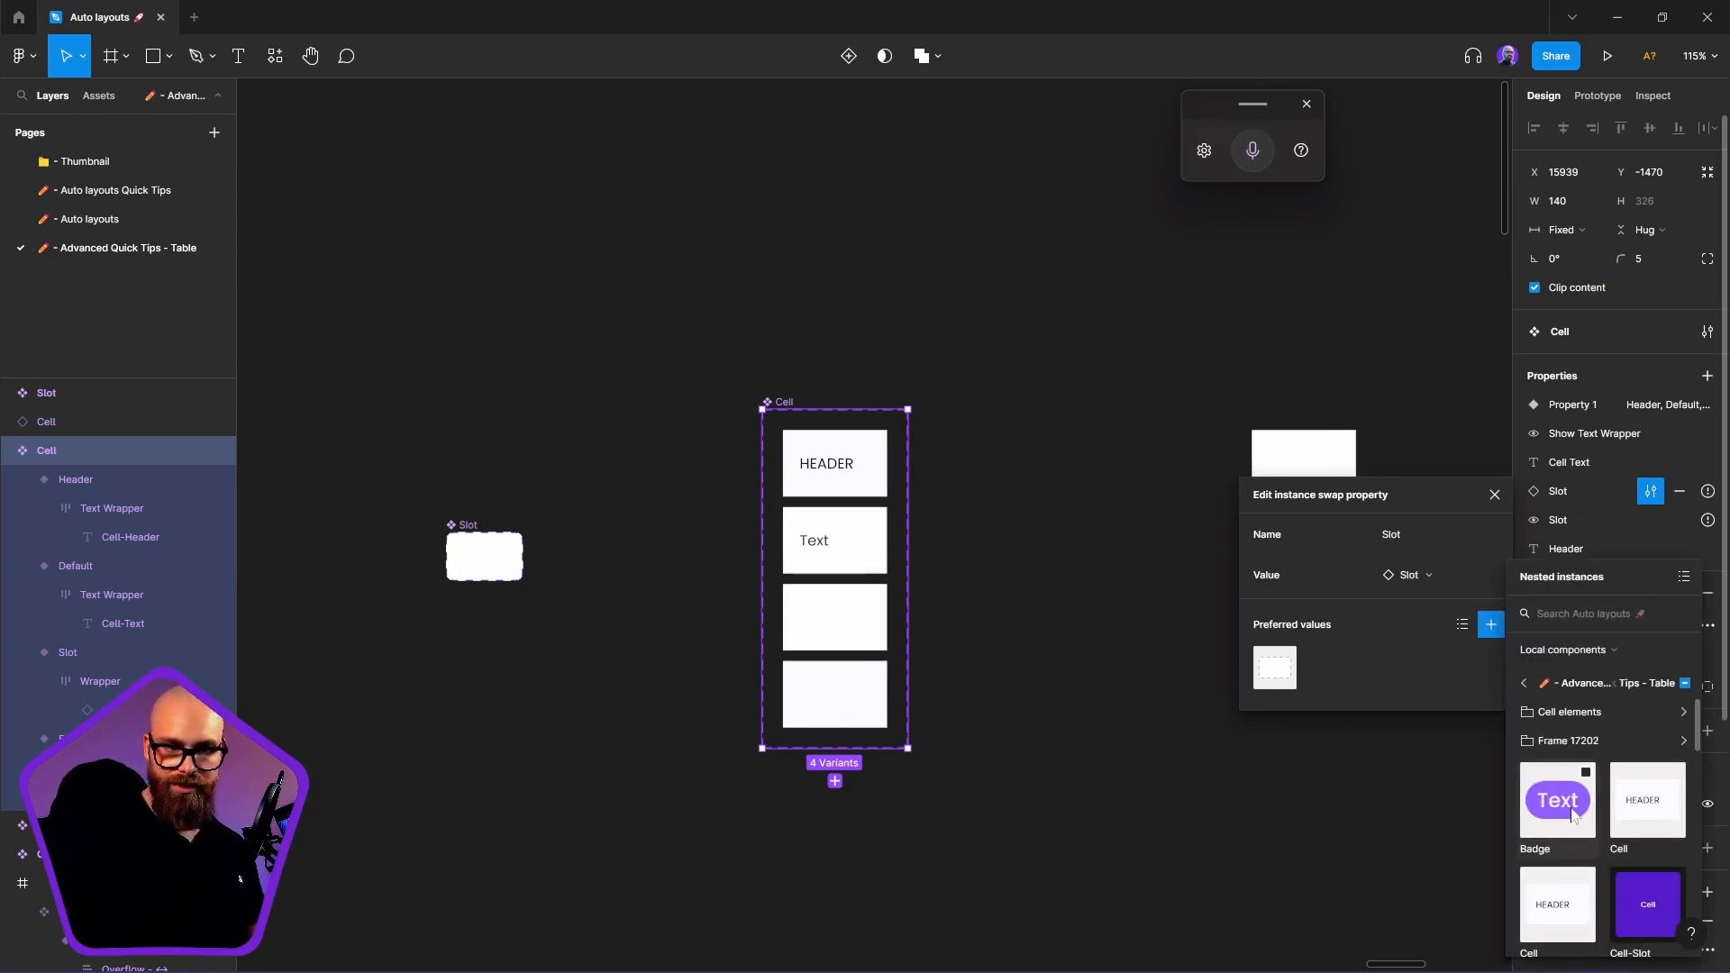
left_click(1573, 814)
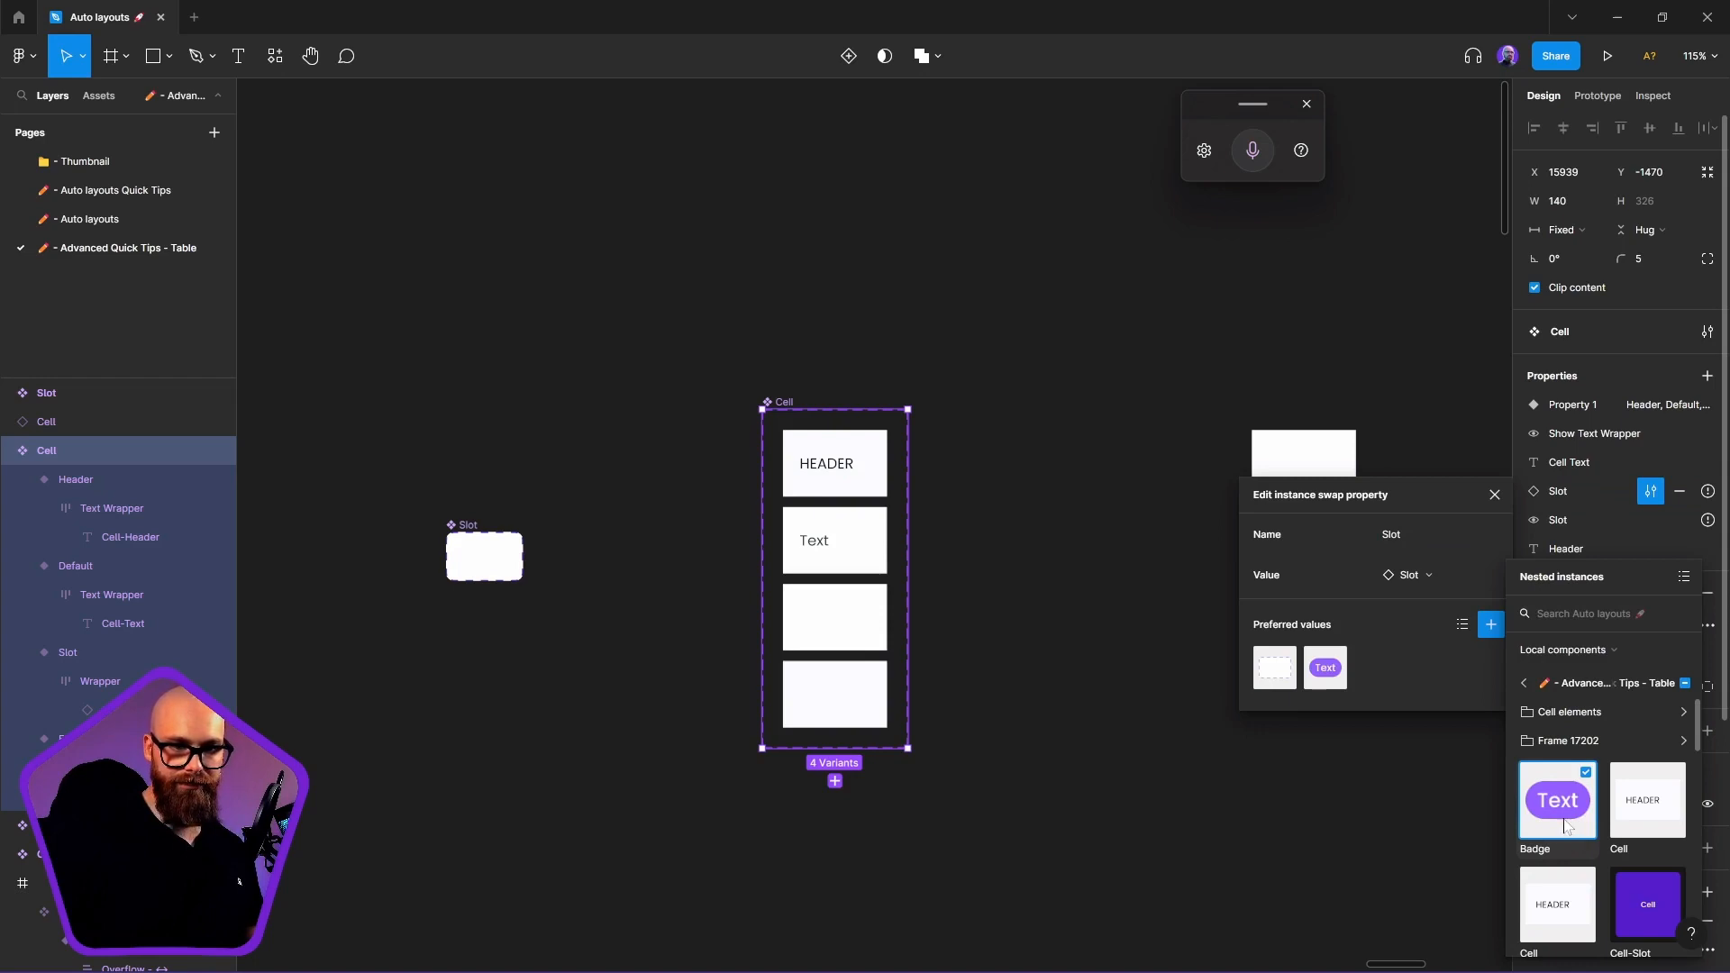
left_click(1494, 495)
left_click(1030, 671)
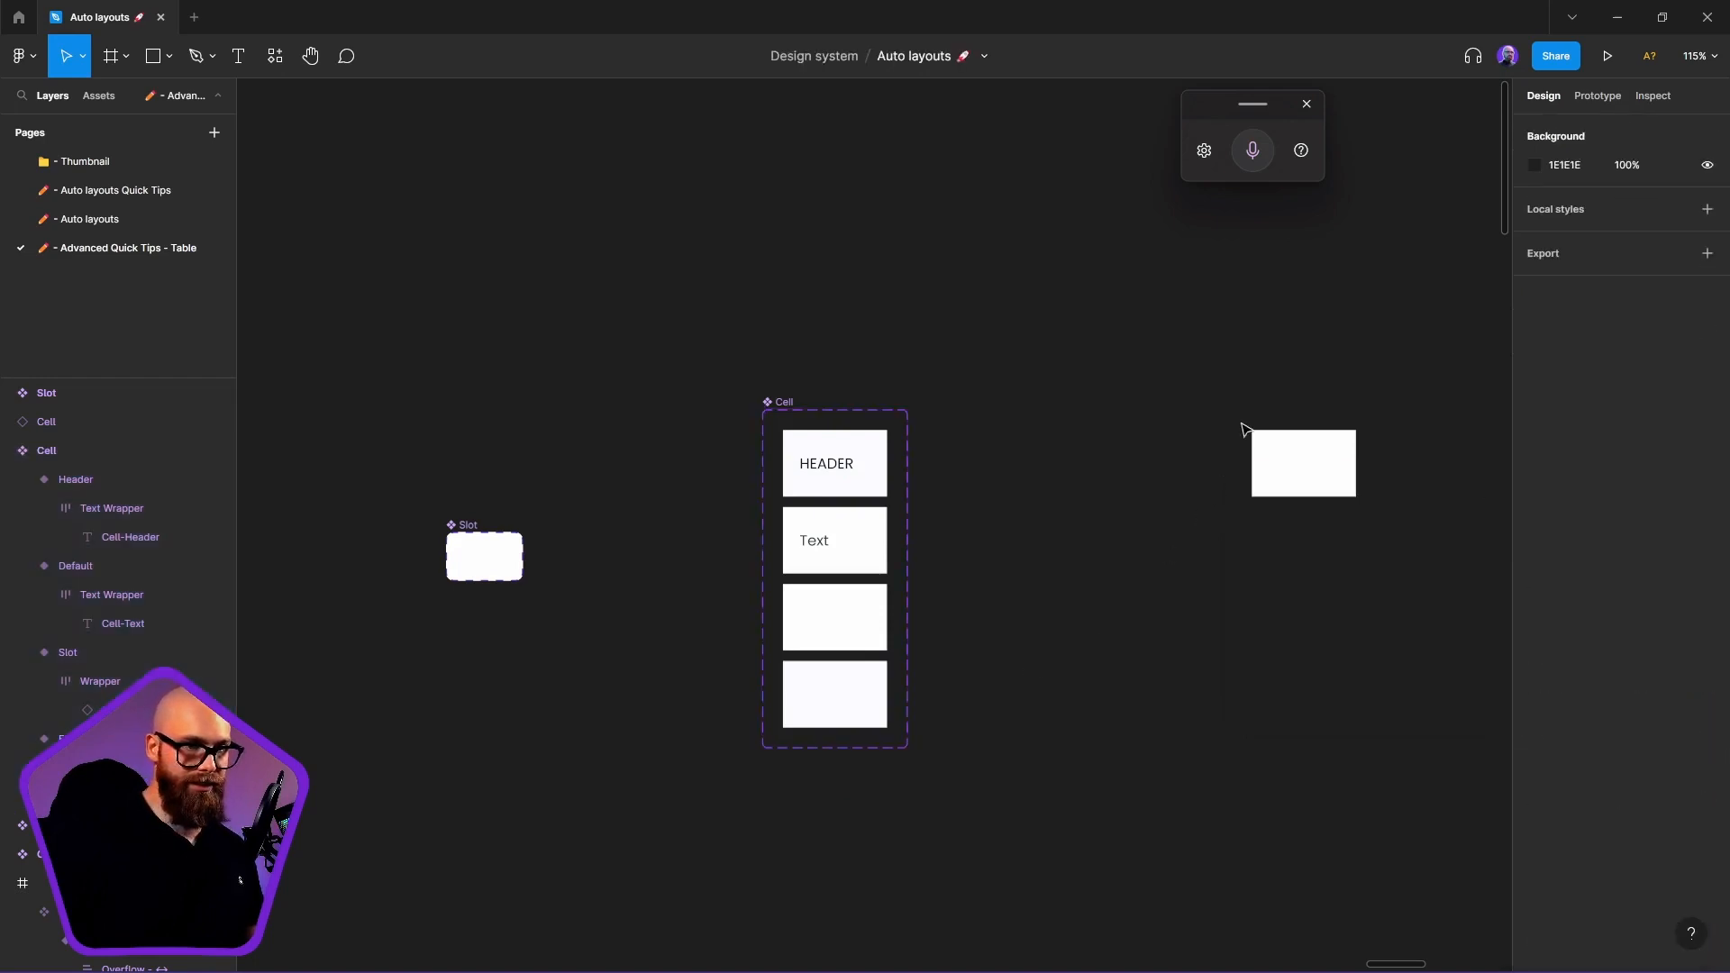
Turn on slot visibility for the Cell instance and swap its slot content to Badge
left_click_drag(1109, 655, 1071, 667)
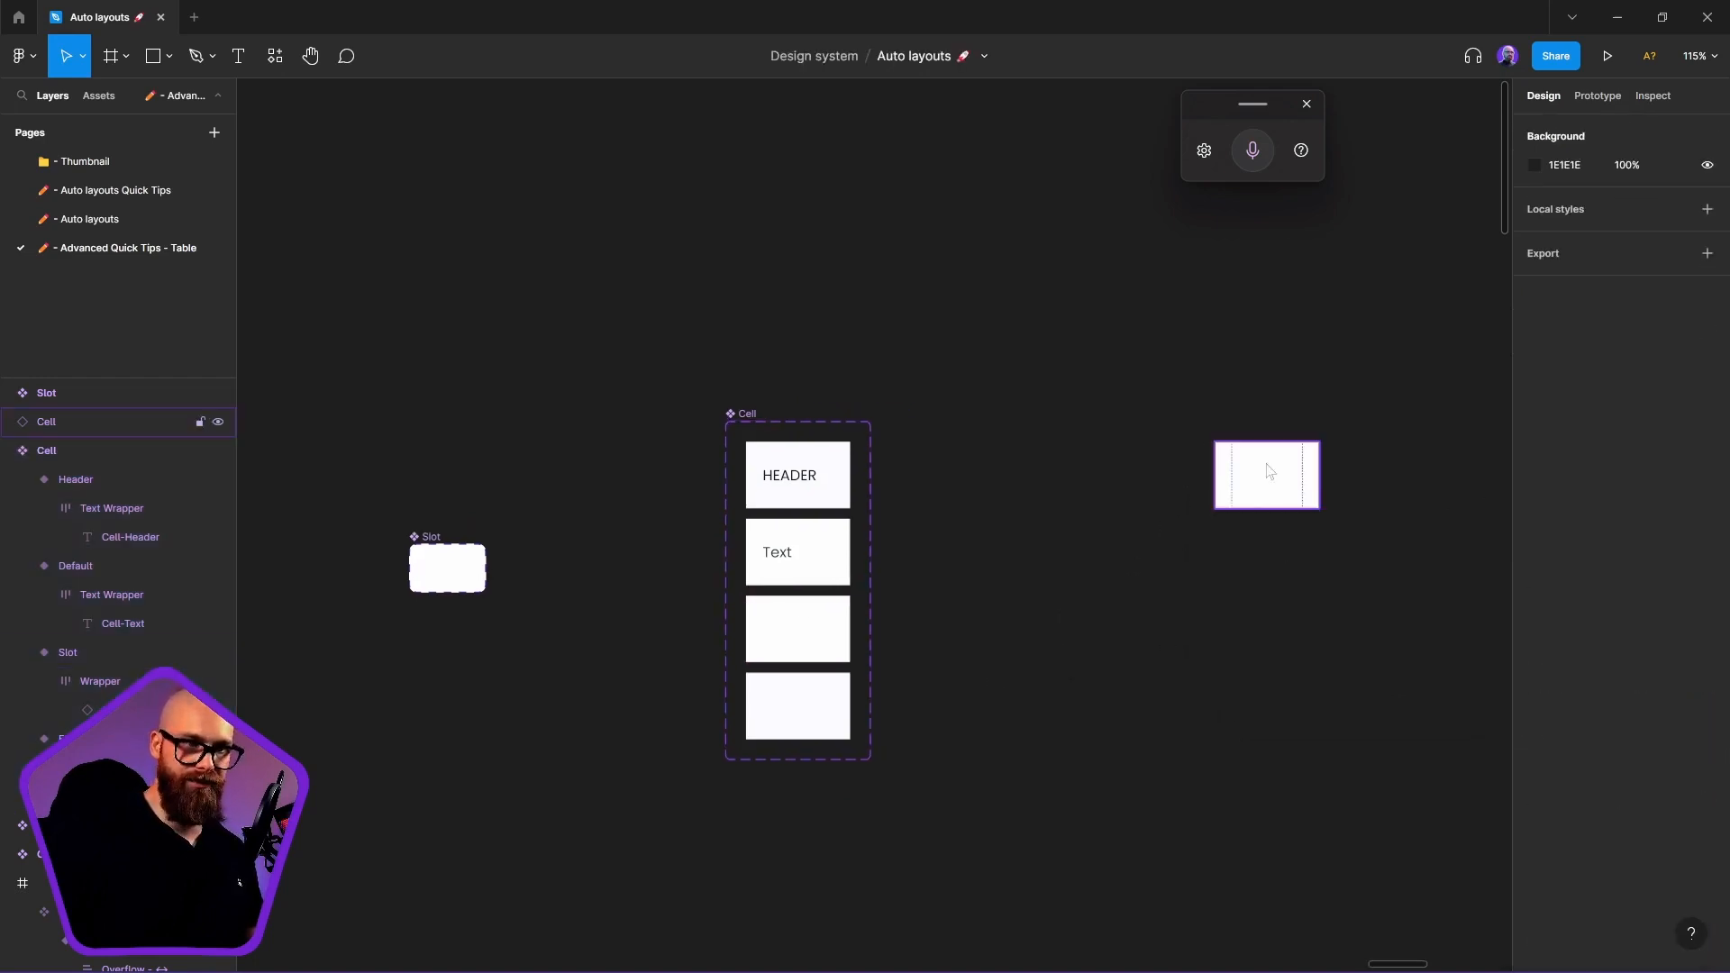
left_click(1269, 471)
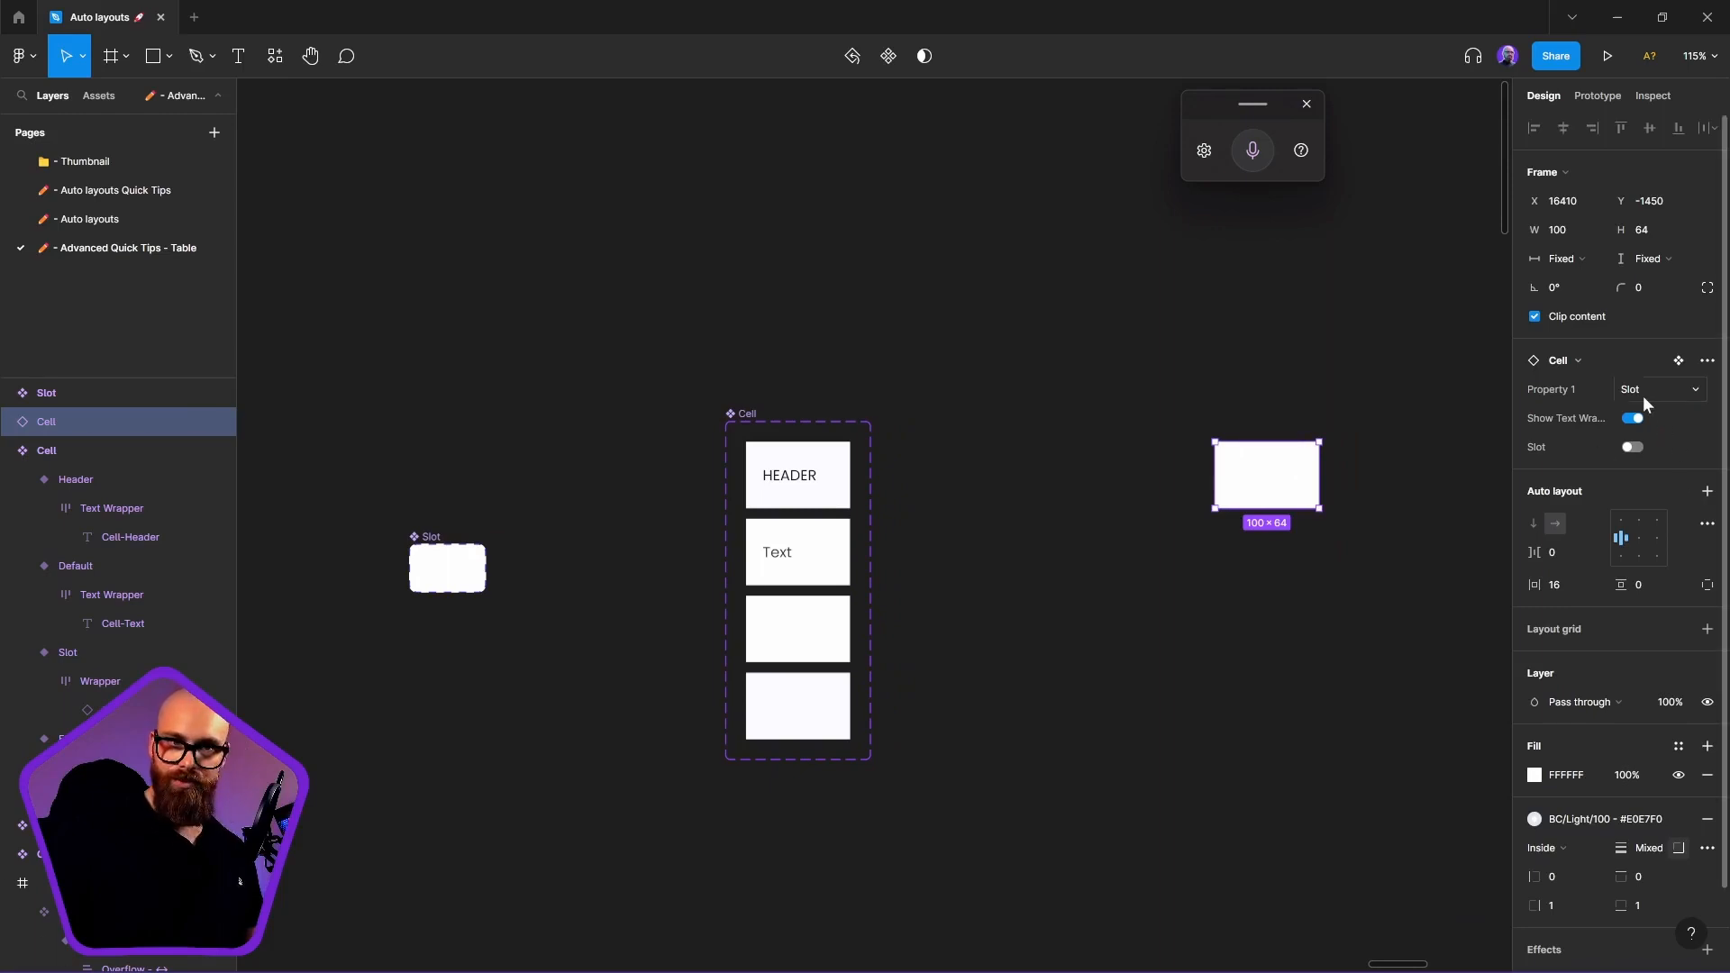
left_click(1633, 446)
left_click(1648, 446)
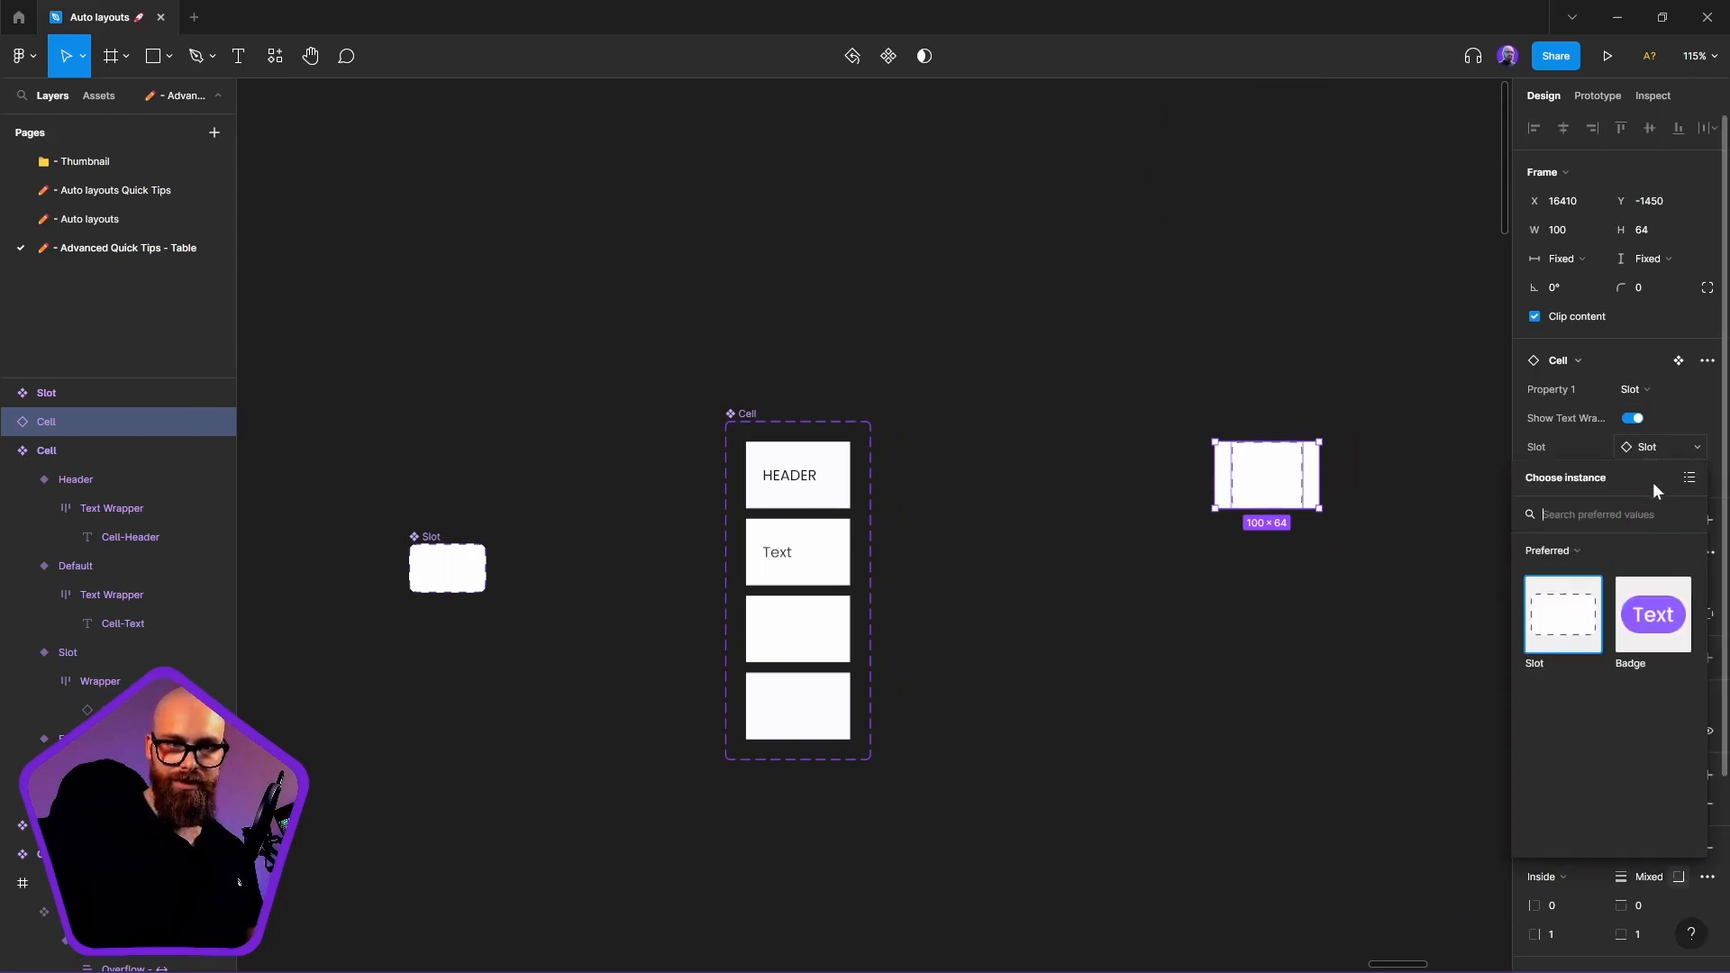
left_click(1656, 630)
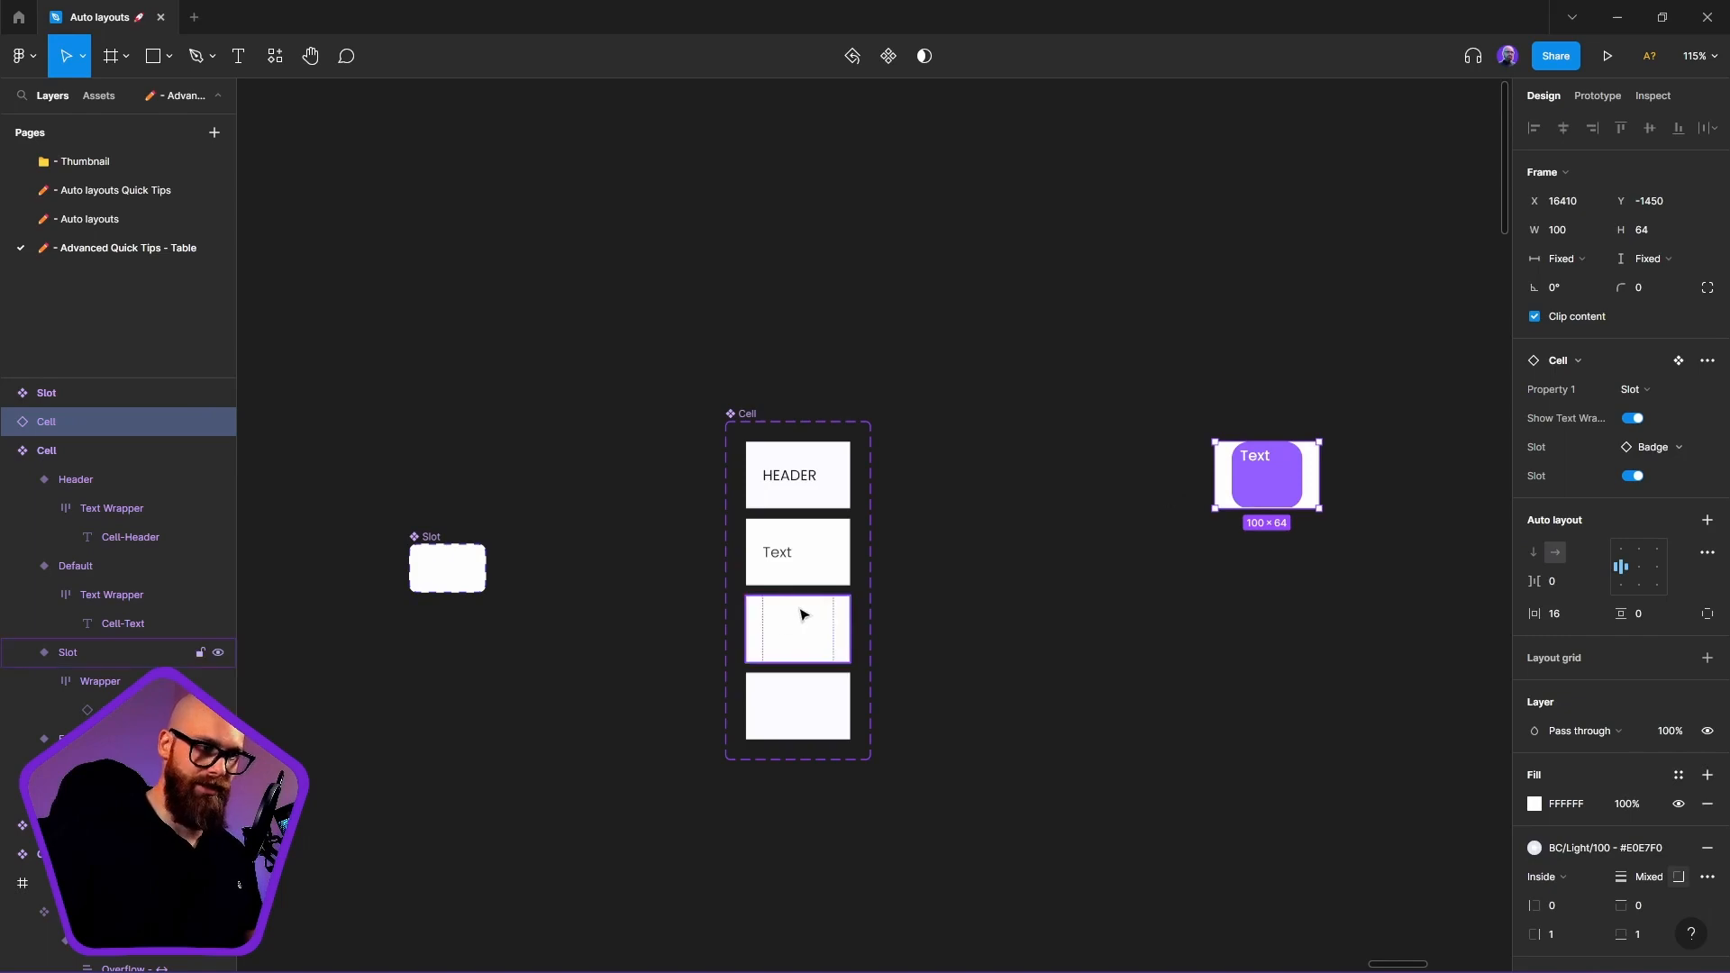
Make the nested Slot layer in the Slot variant visible and set it to fill its container in width and height
left_click(830, 645)
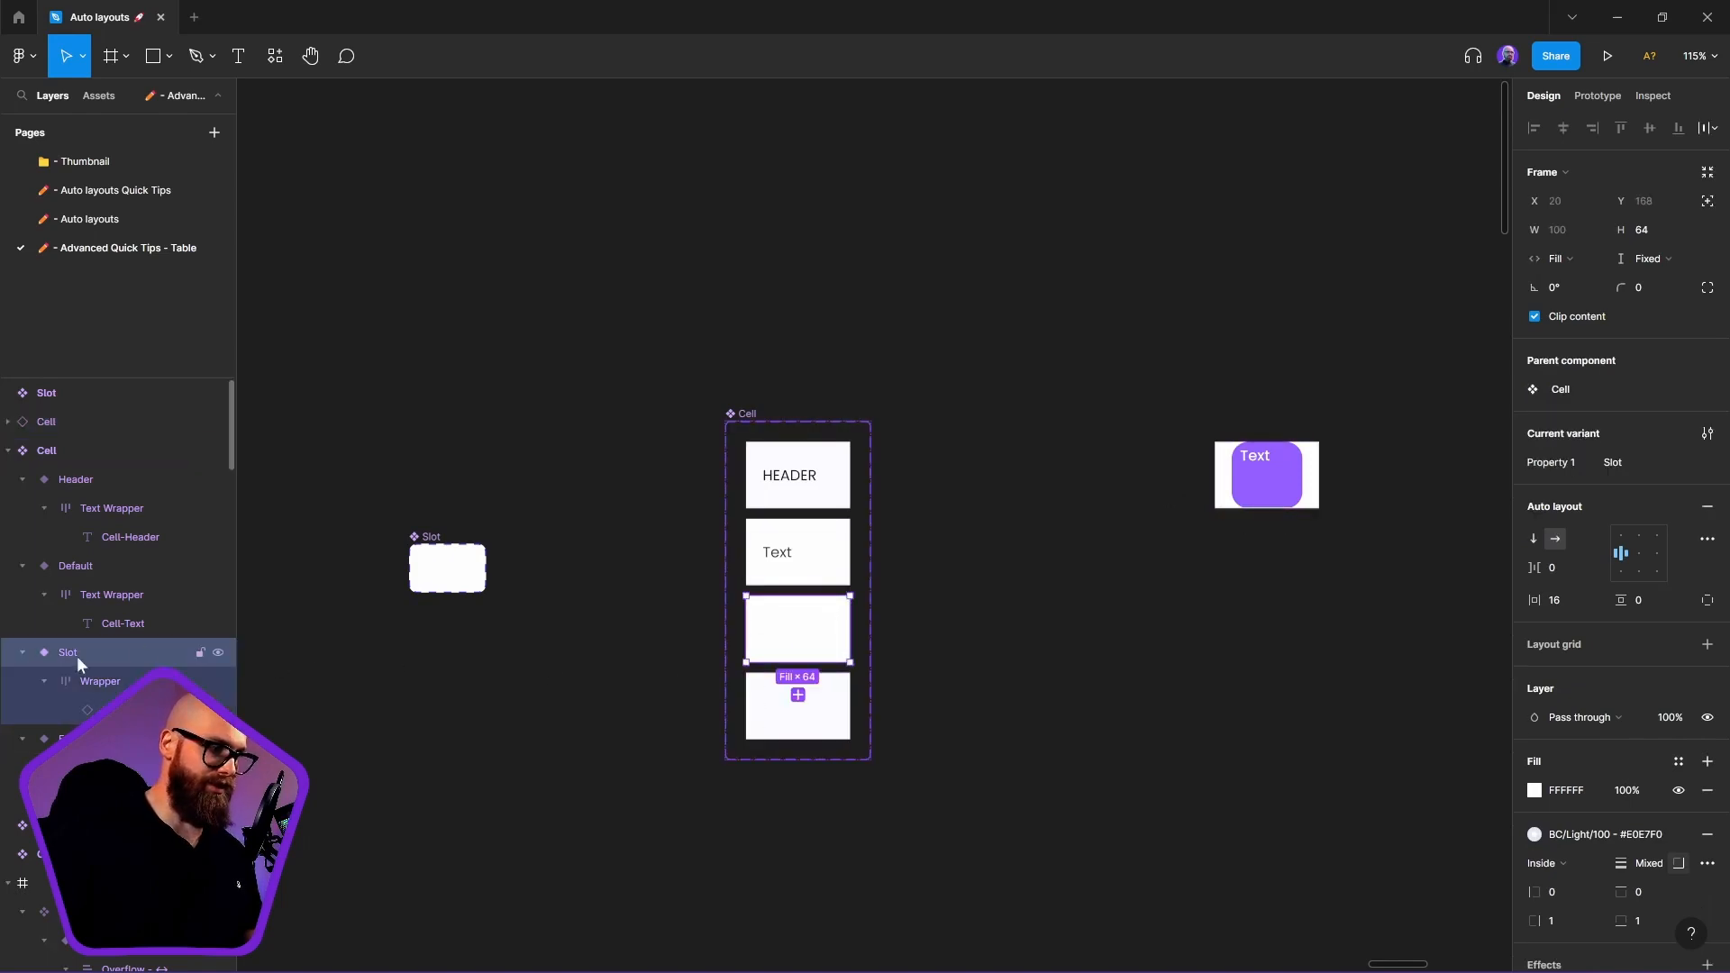
left_click(94, 674)
left_click(90, 710)
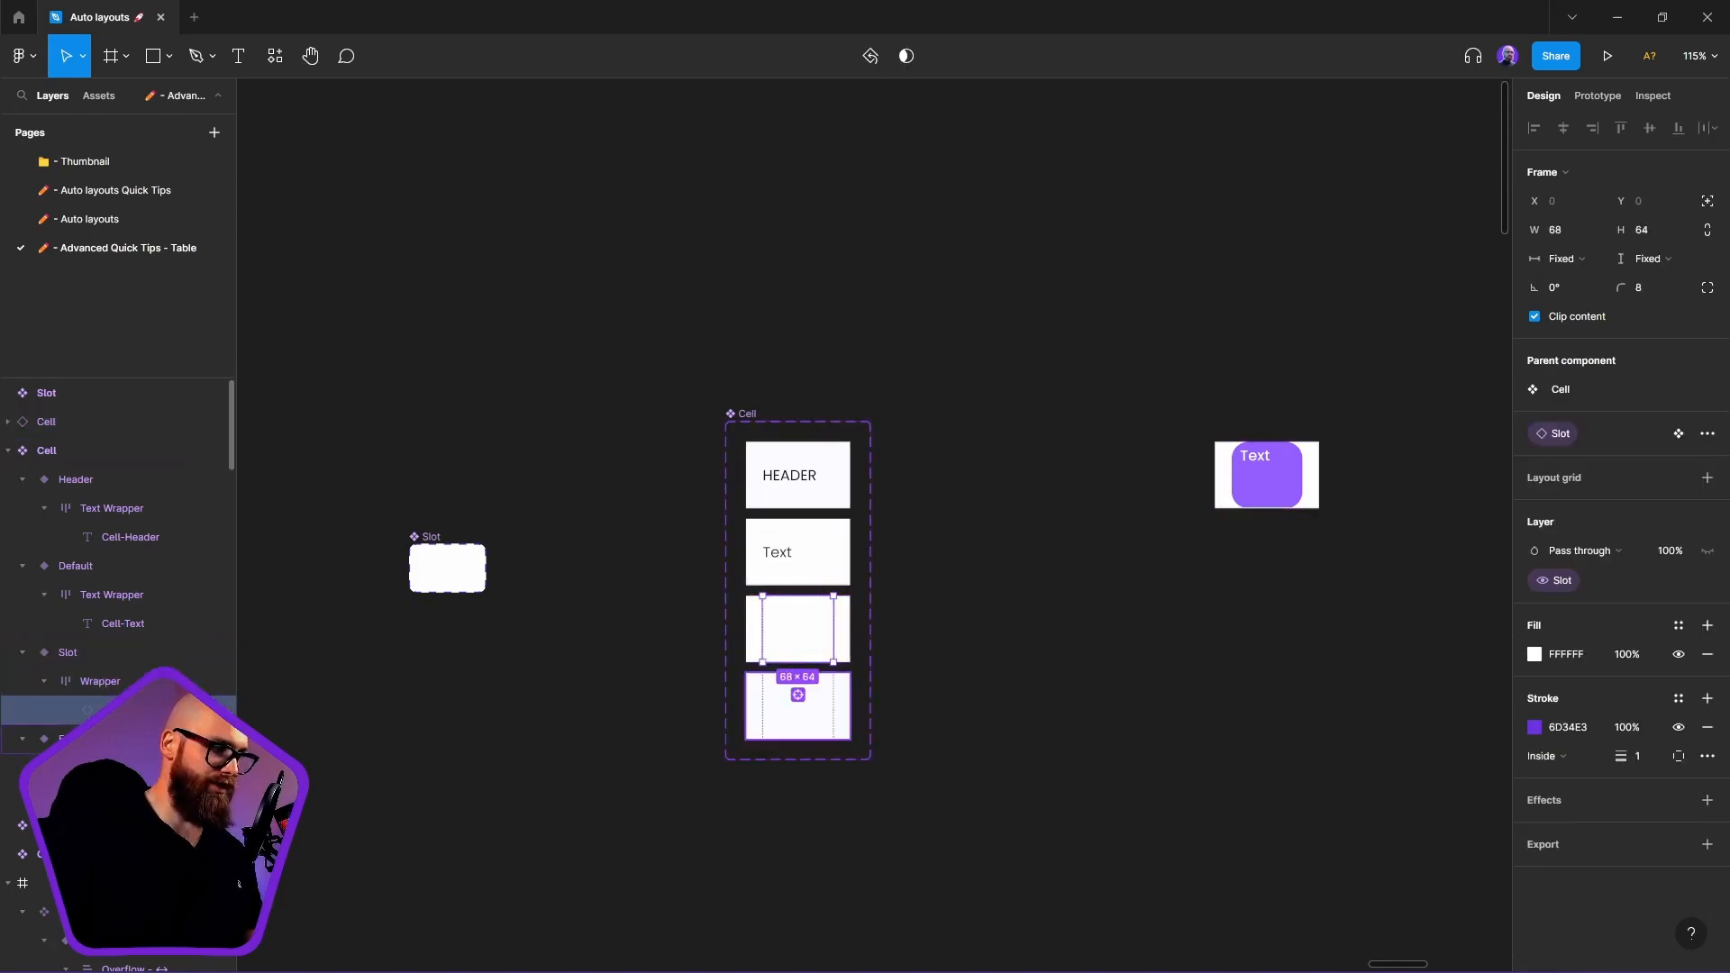
left_click(1573, 259)
left_click(1568, 258)
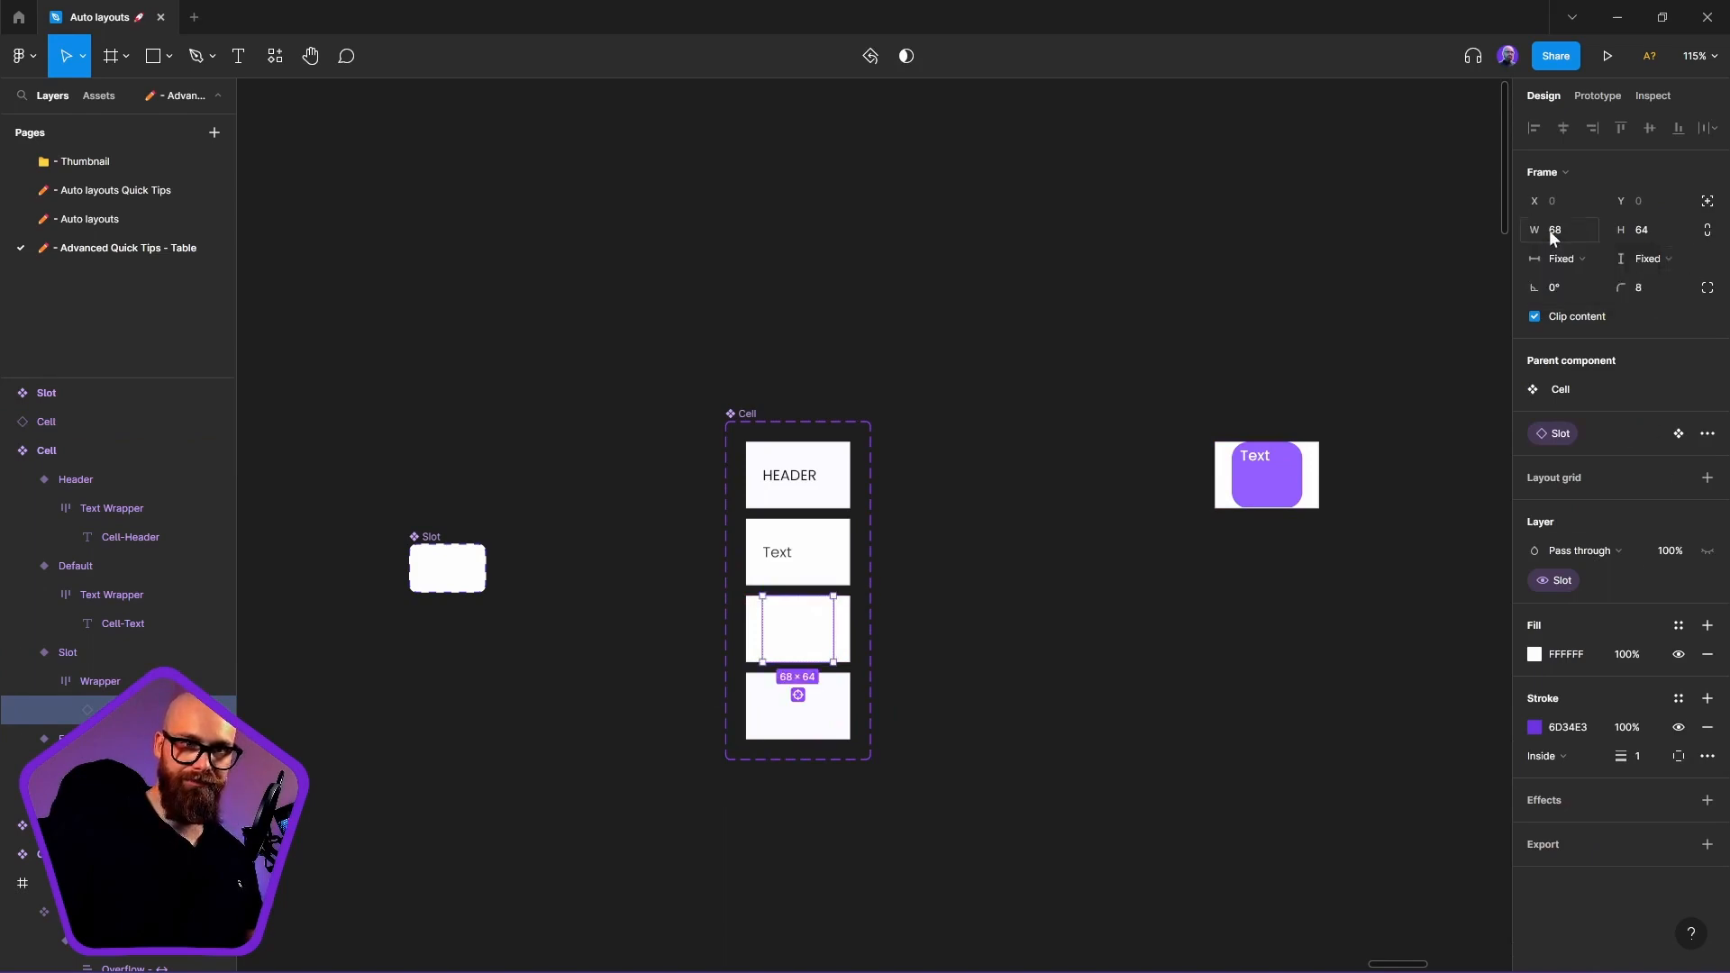
left_click(1640, 259)
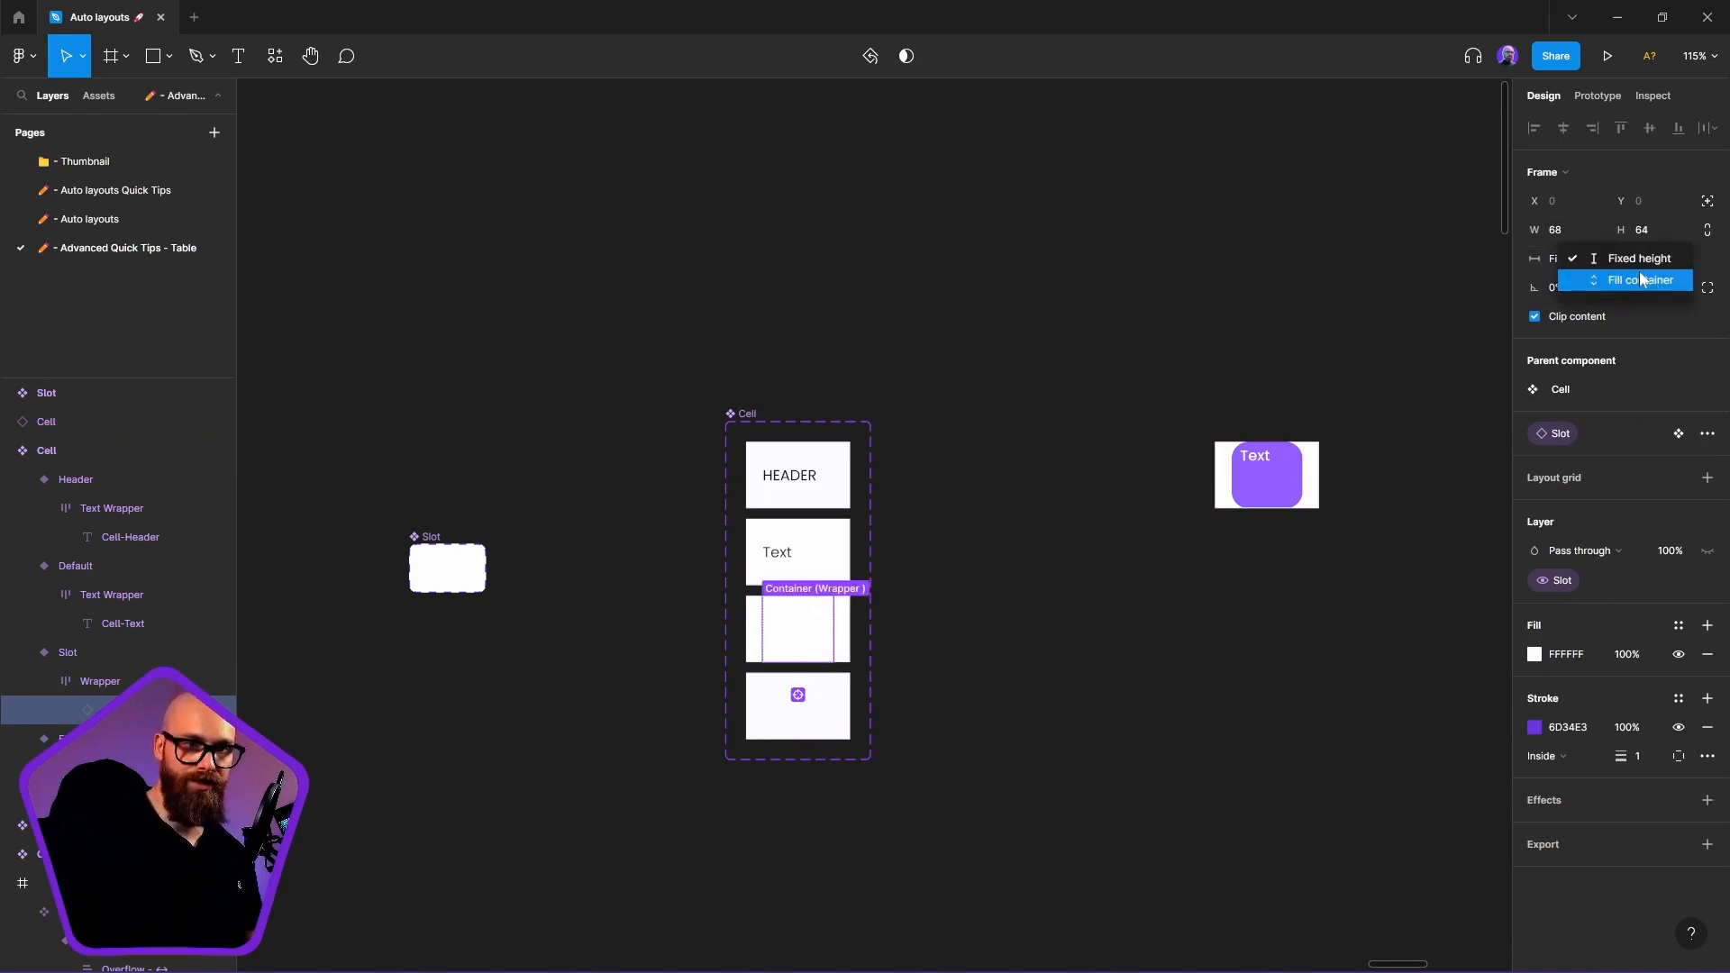
left_click(99, 689)
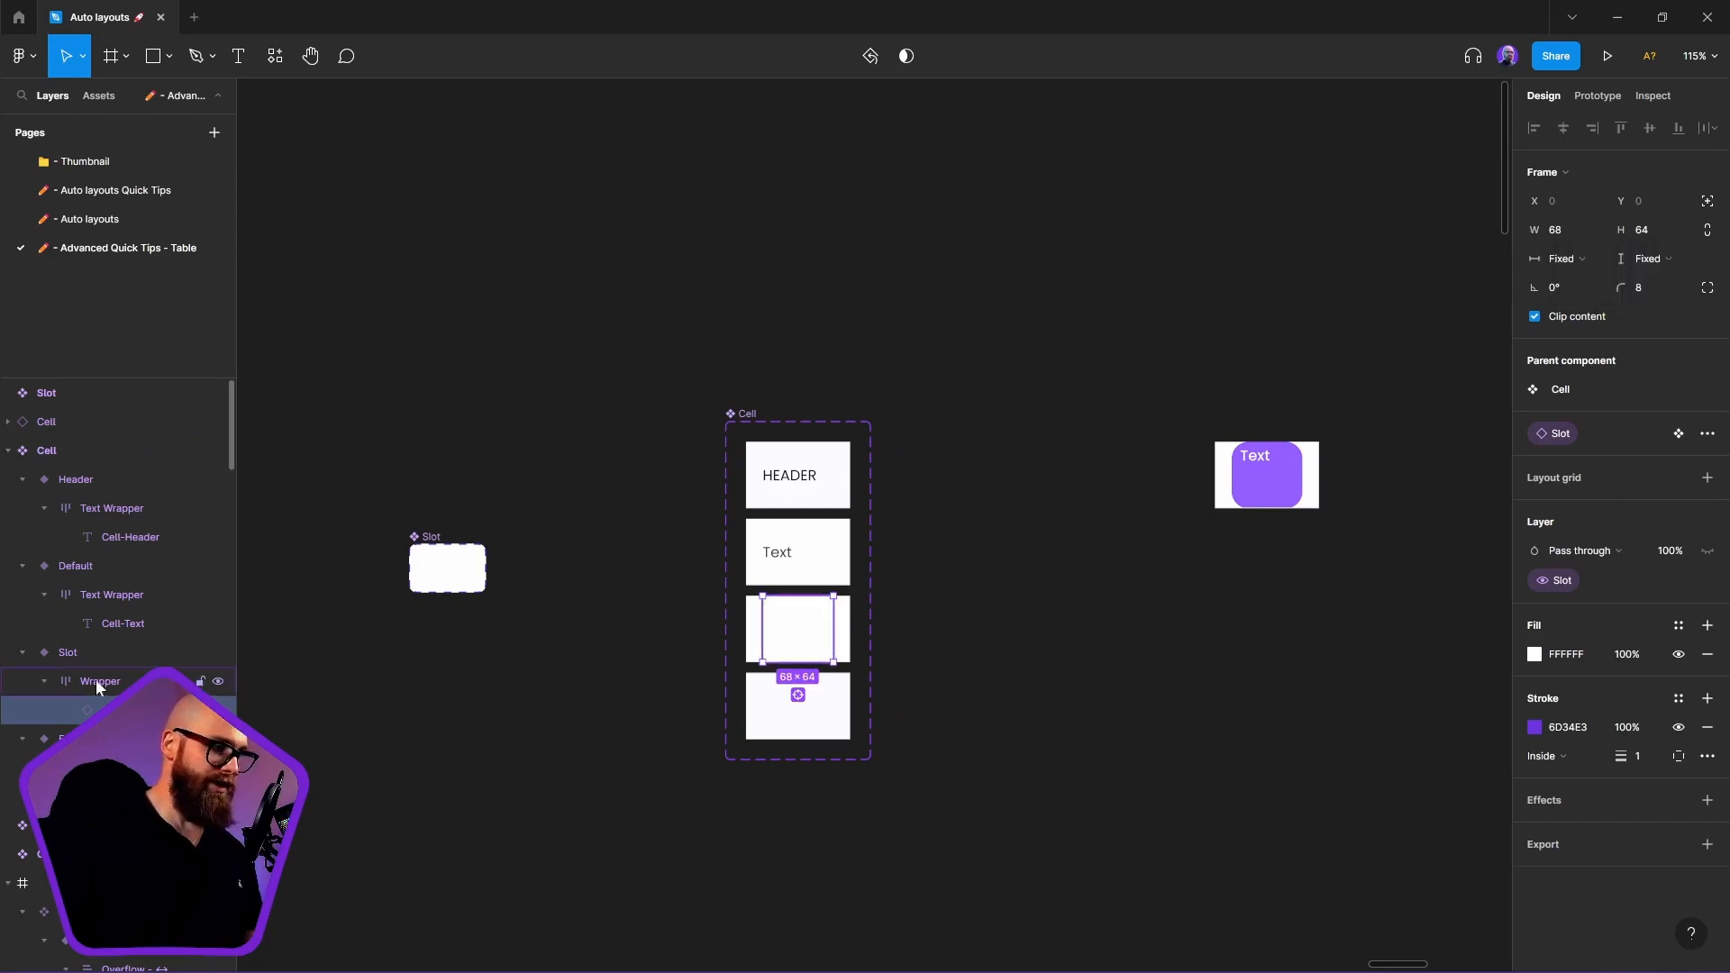
left_click(1647, 259)
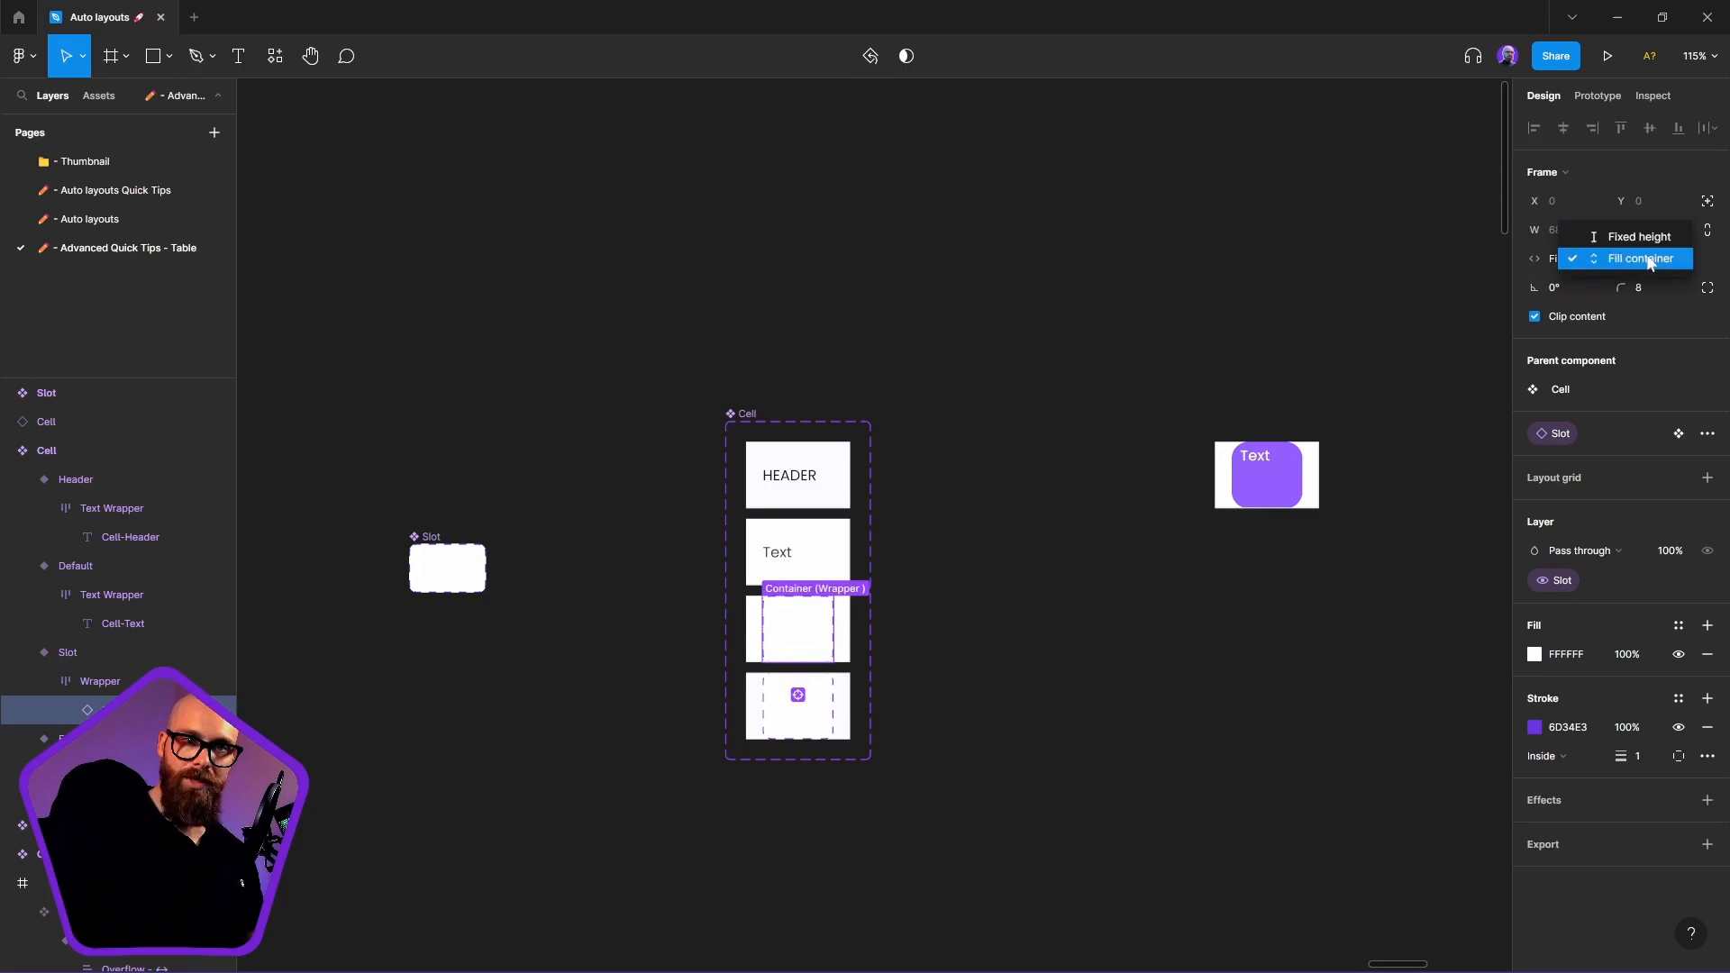
left_click(105, 682)
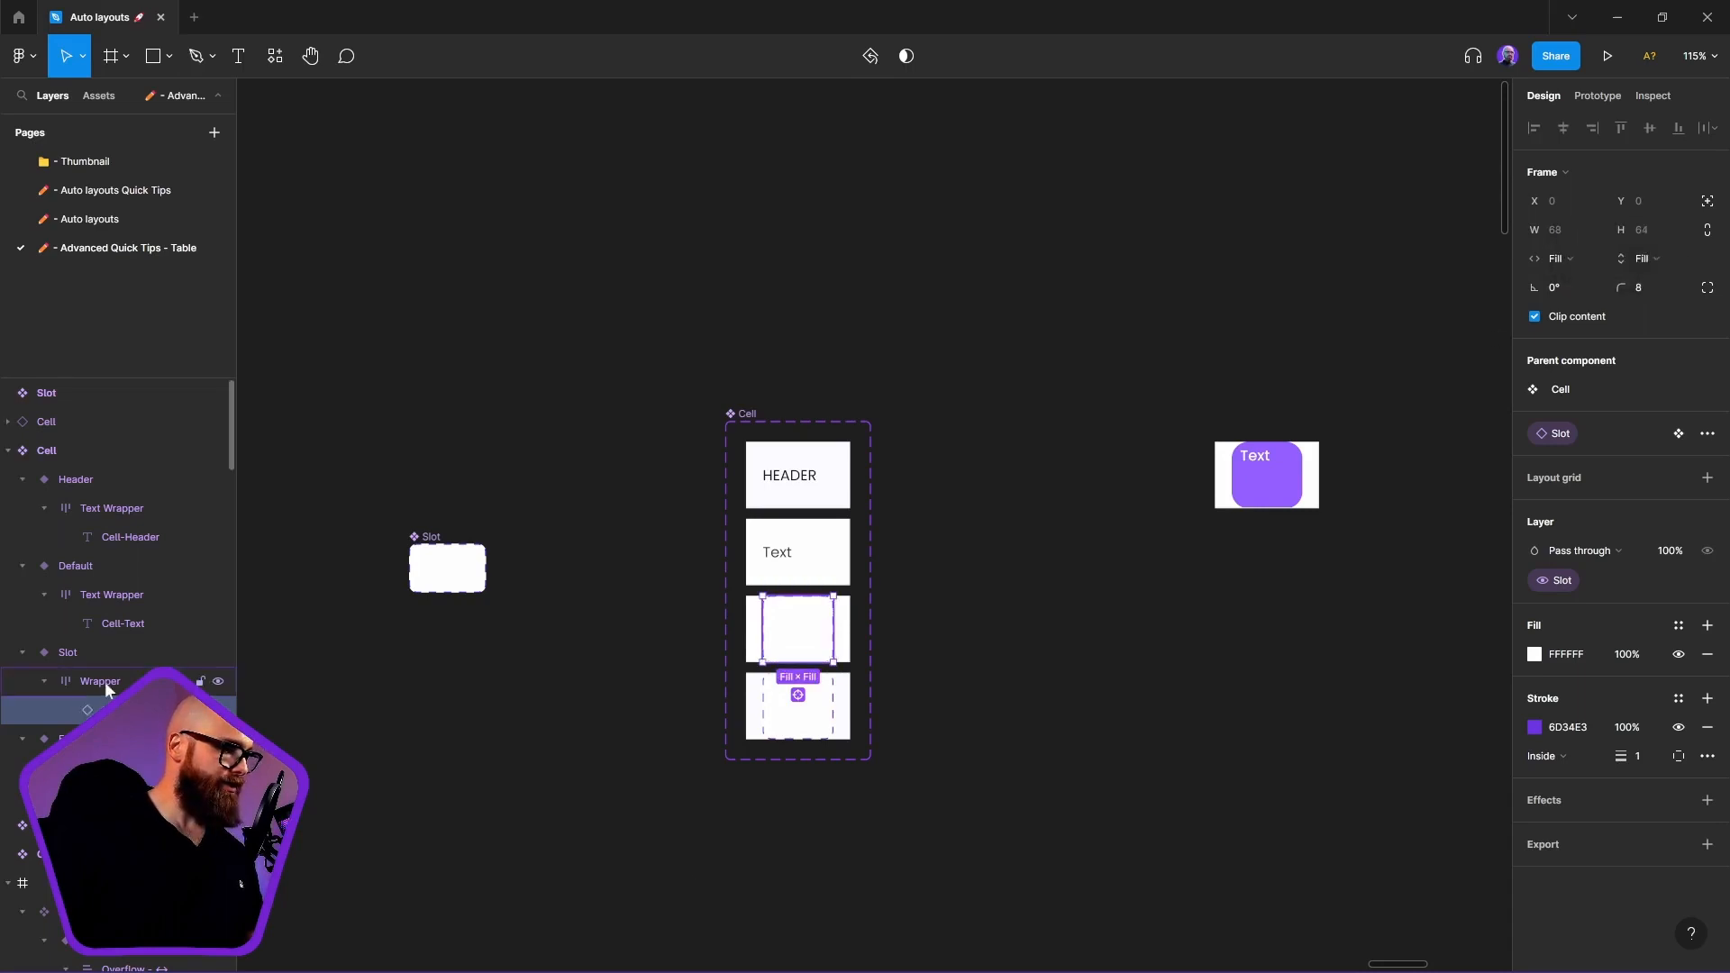
left_click(105, 683)
left_click(109, 709)
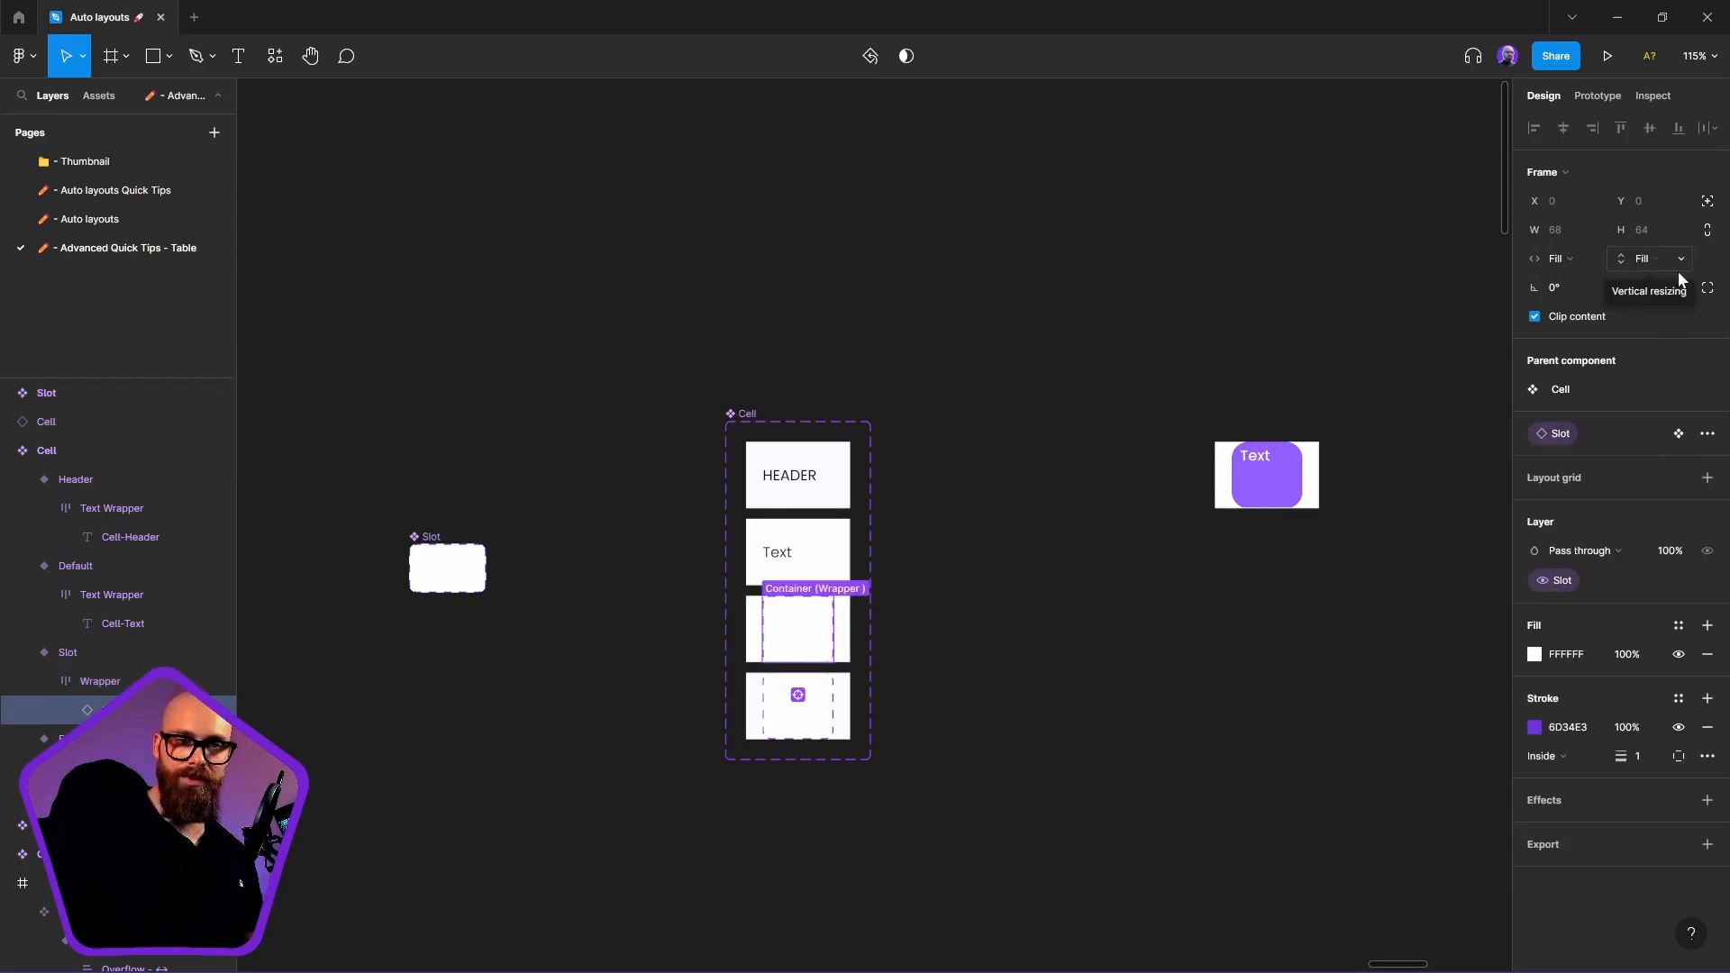
Add auto layout to the main Slot component
left_click(428, 570)
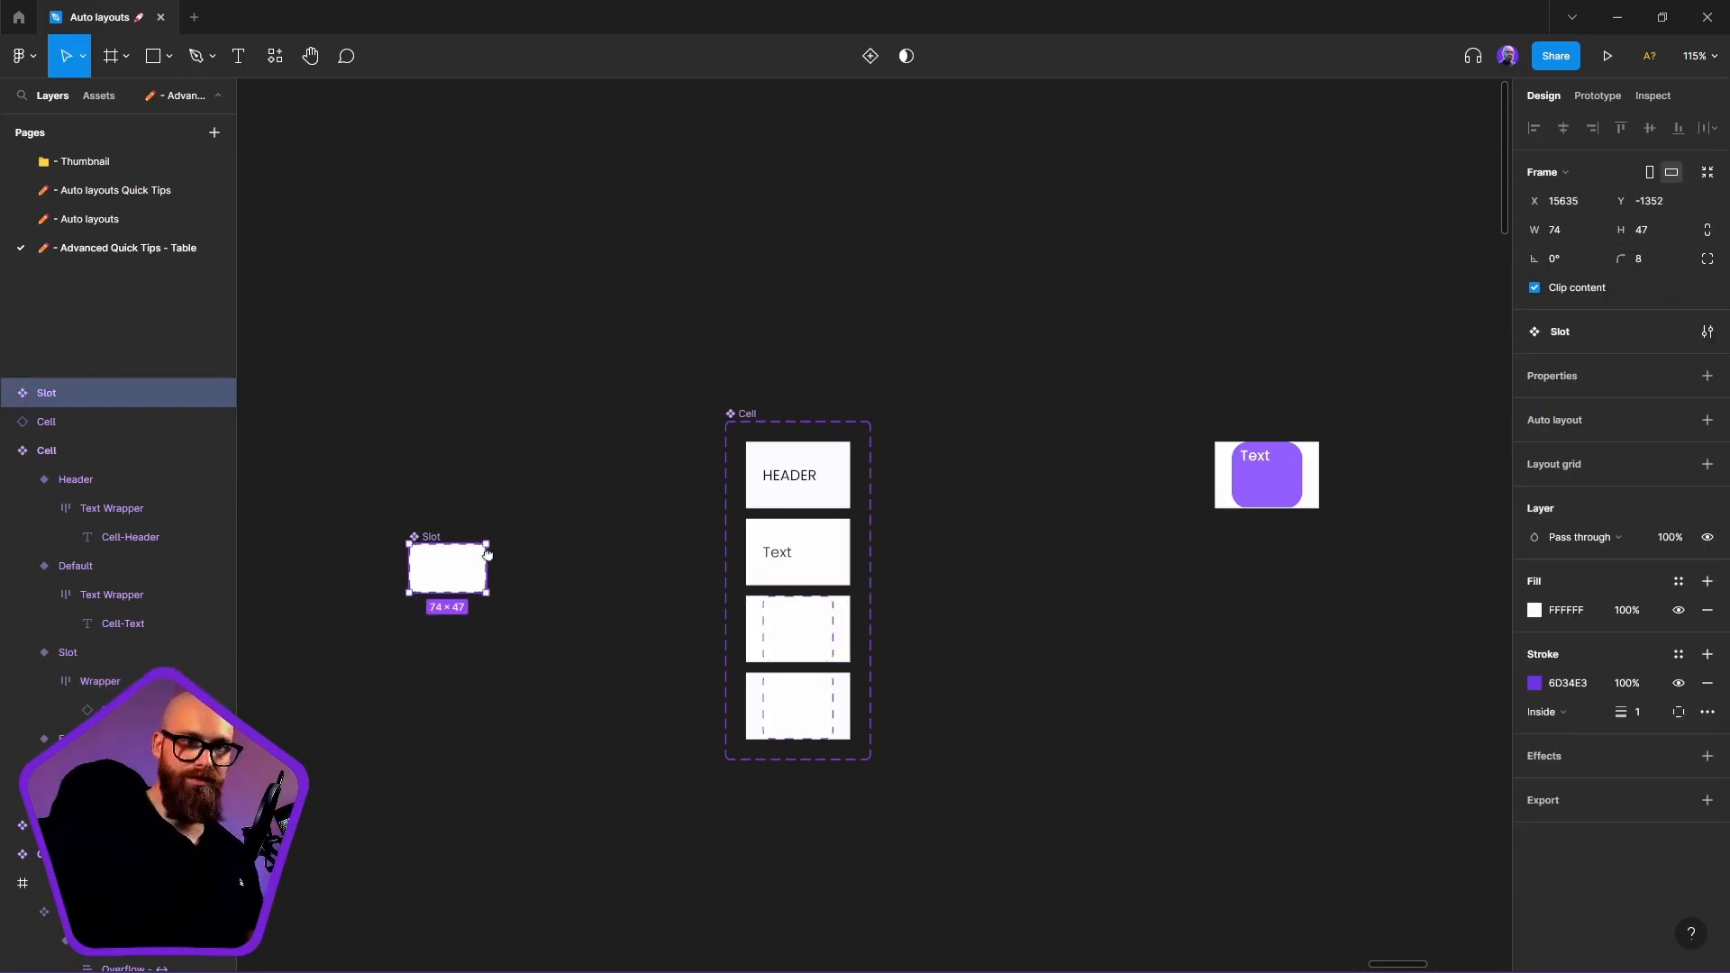
left_click_drag(448, 577, 691, 584)
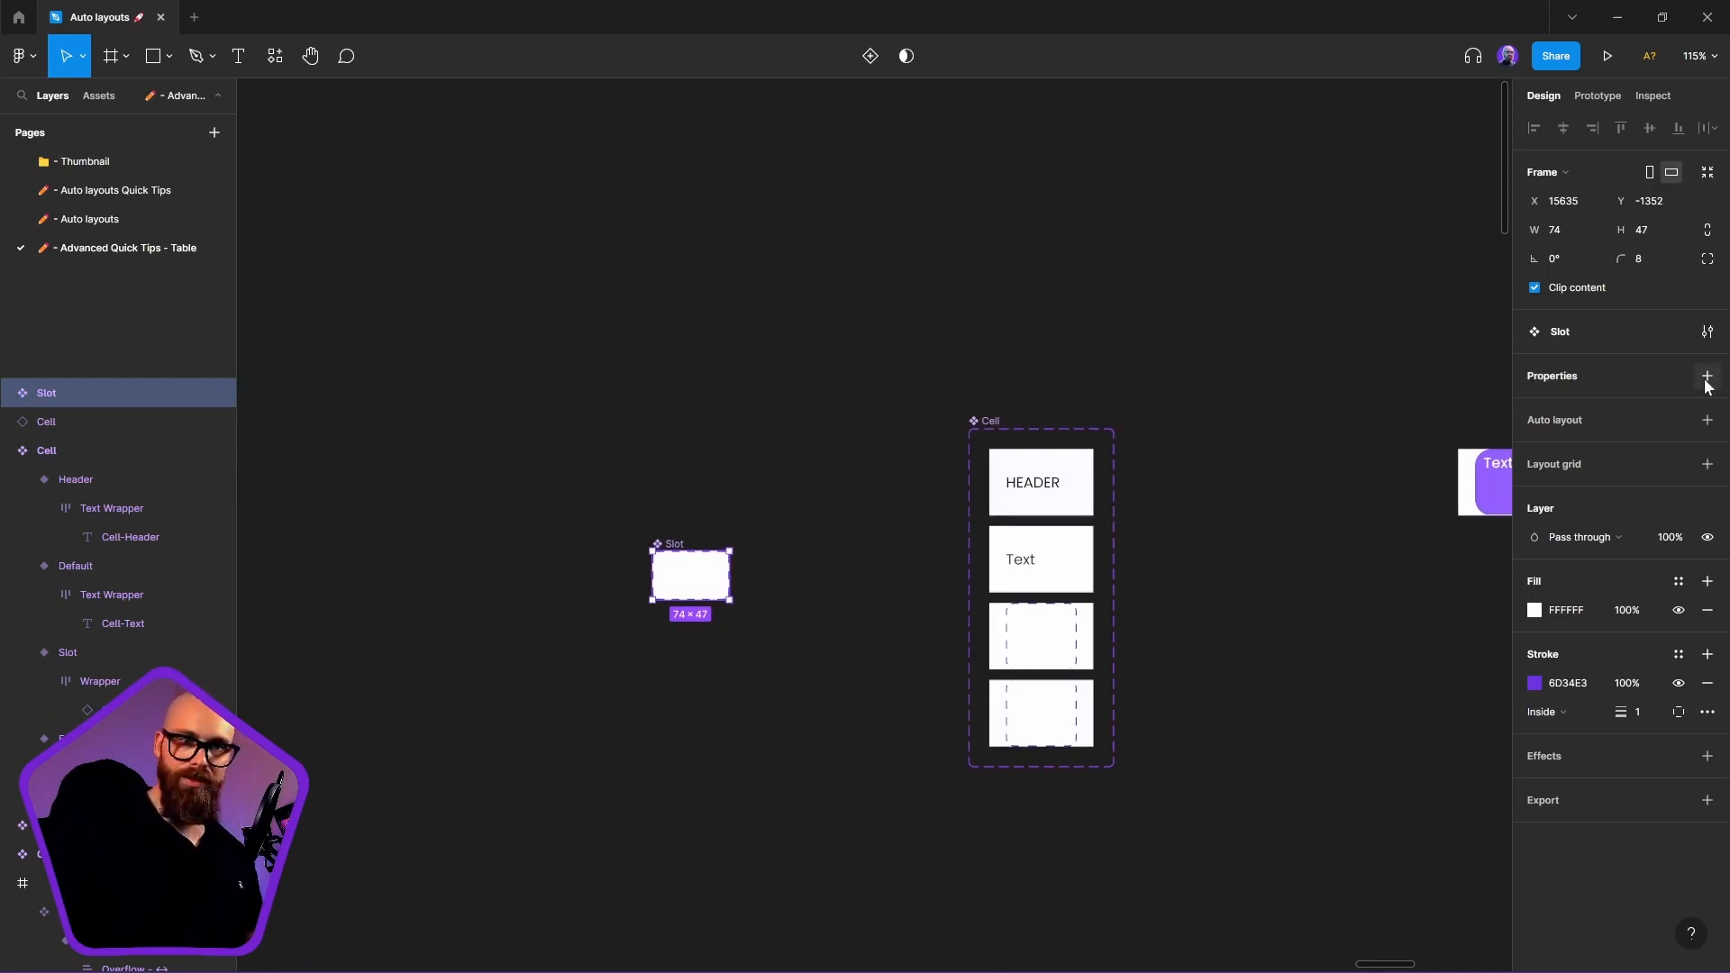
left_click(1707, 419)
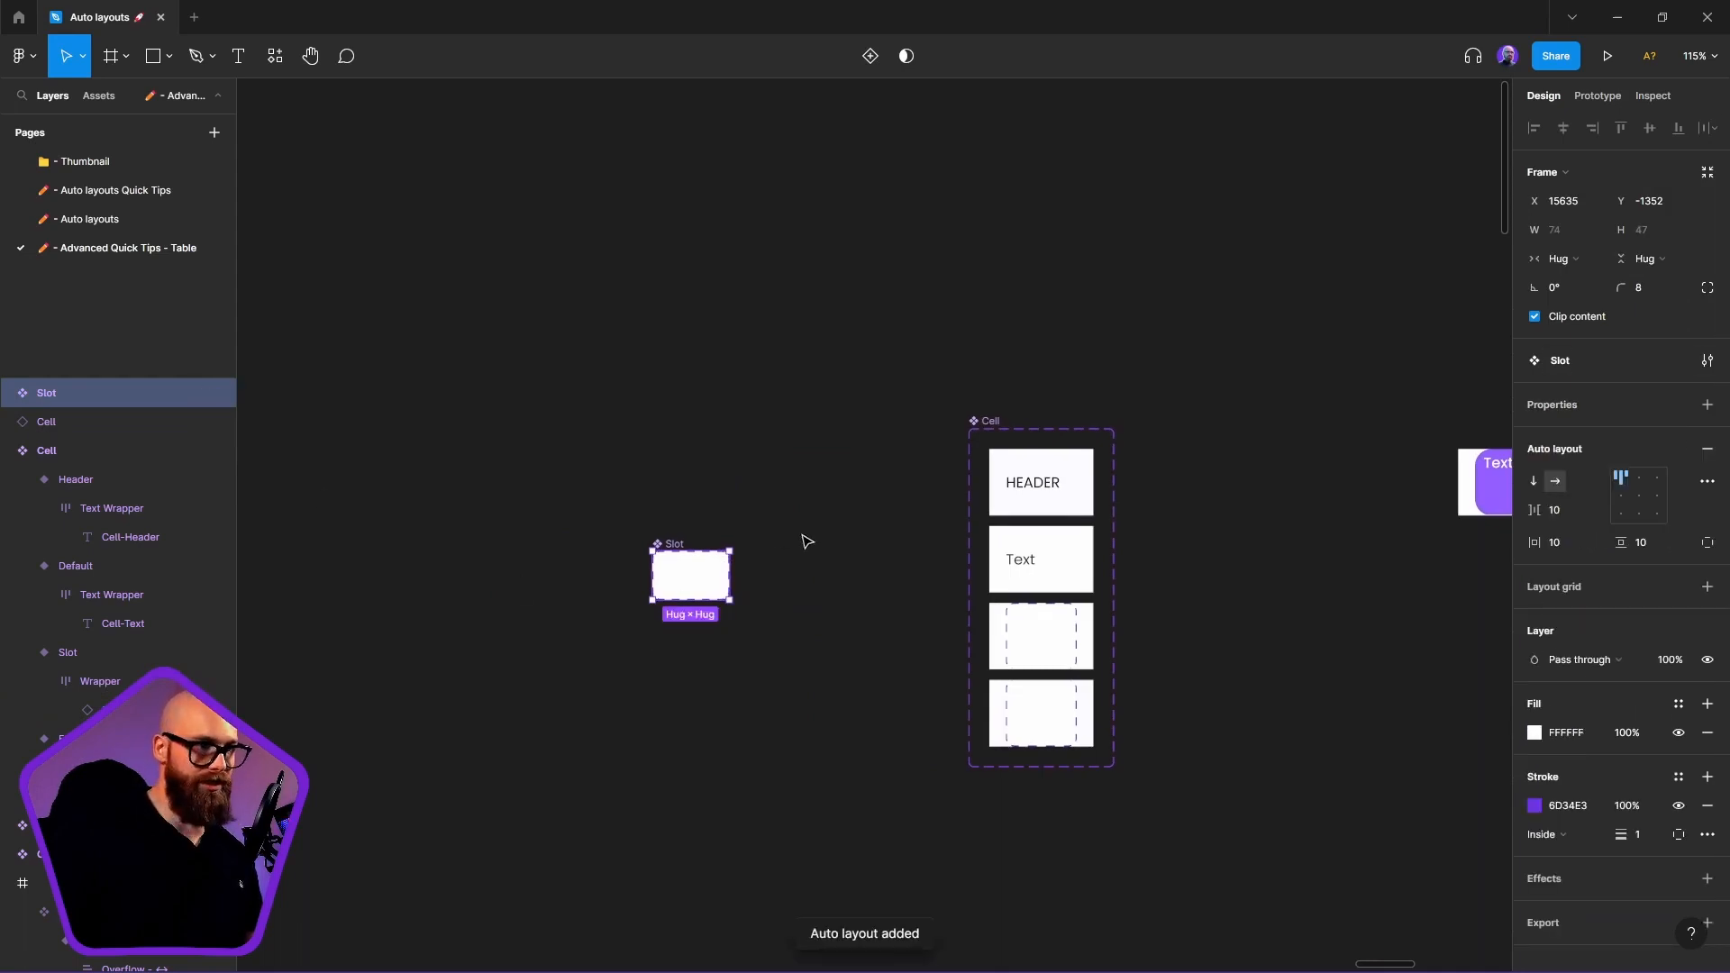
Center the content of the Slot variant's Wrapper and set its height and width to Hug contents
left_click(1037, 636)
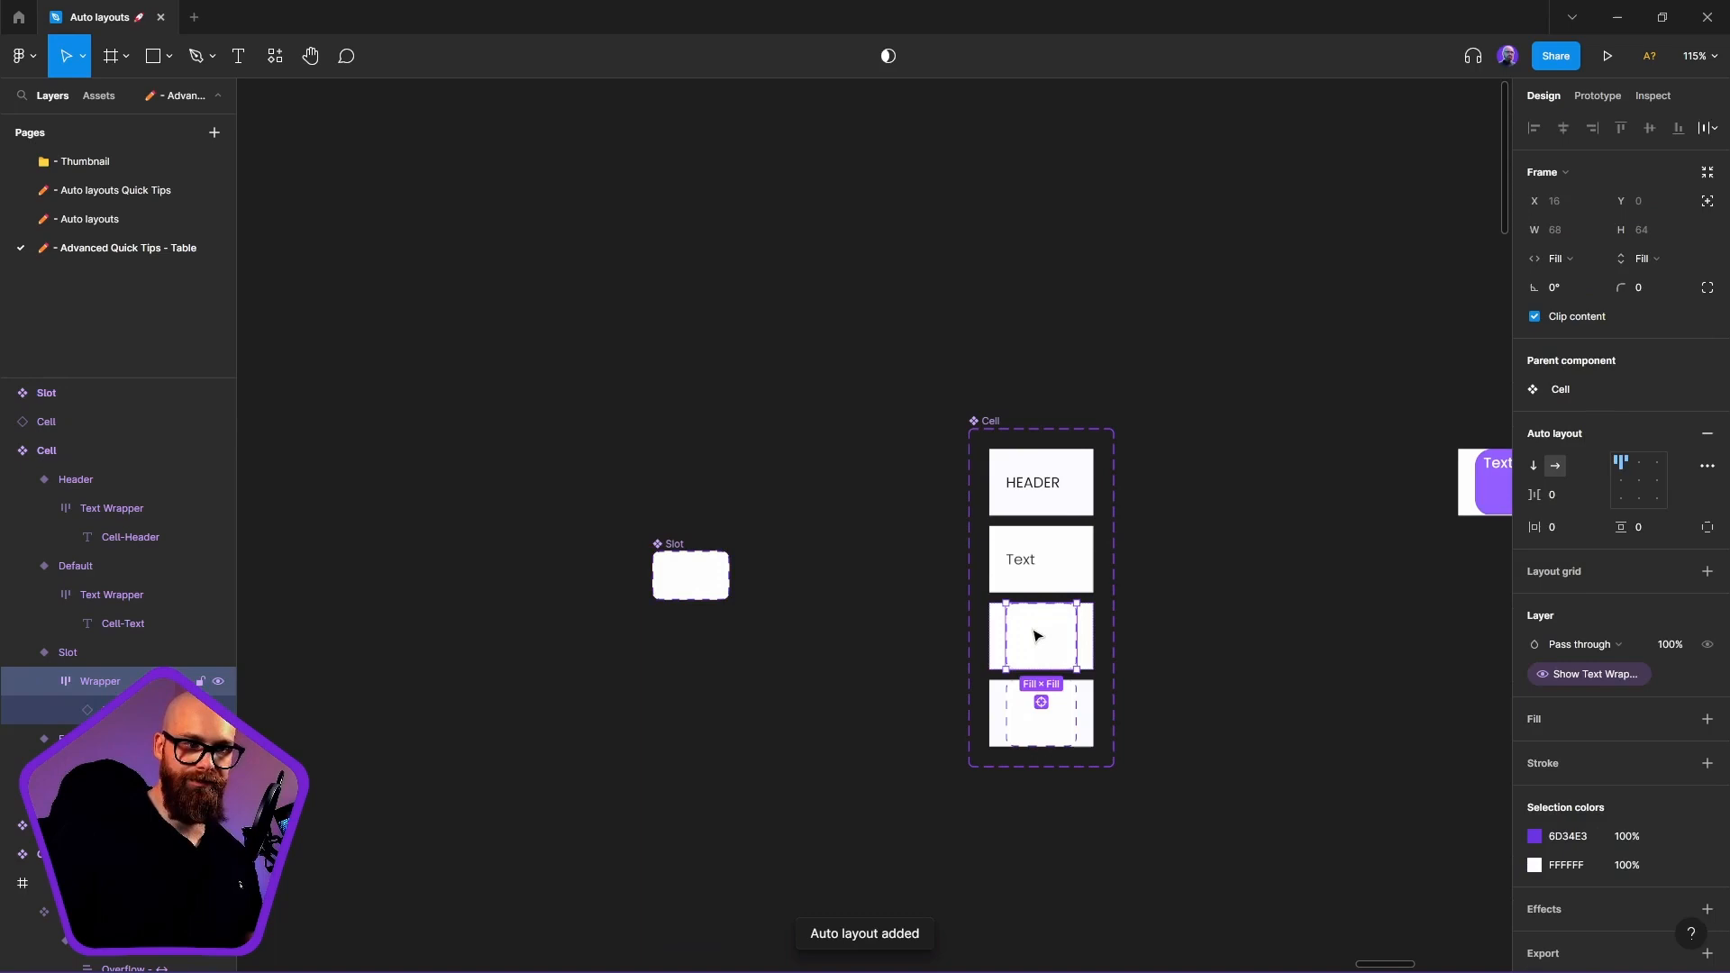
left_click(1640, 481)
left_click(1656, 256)
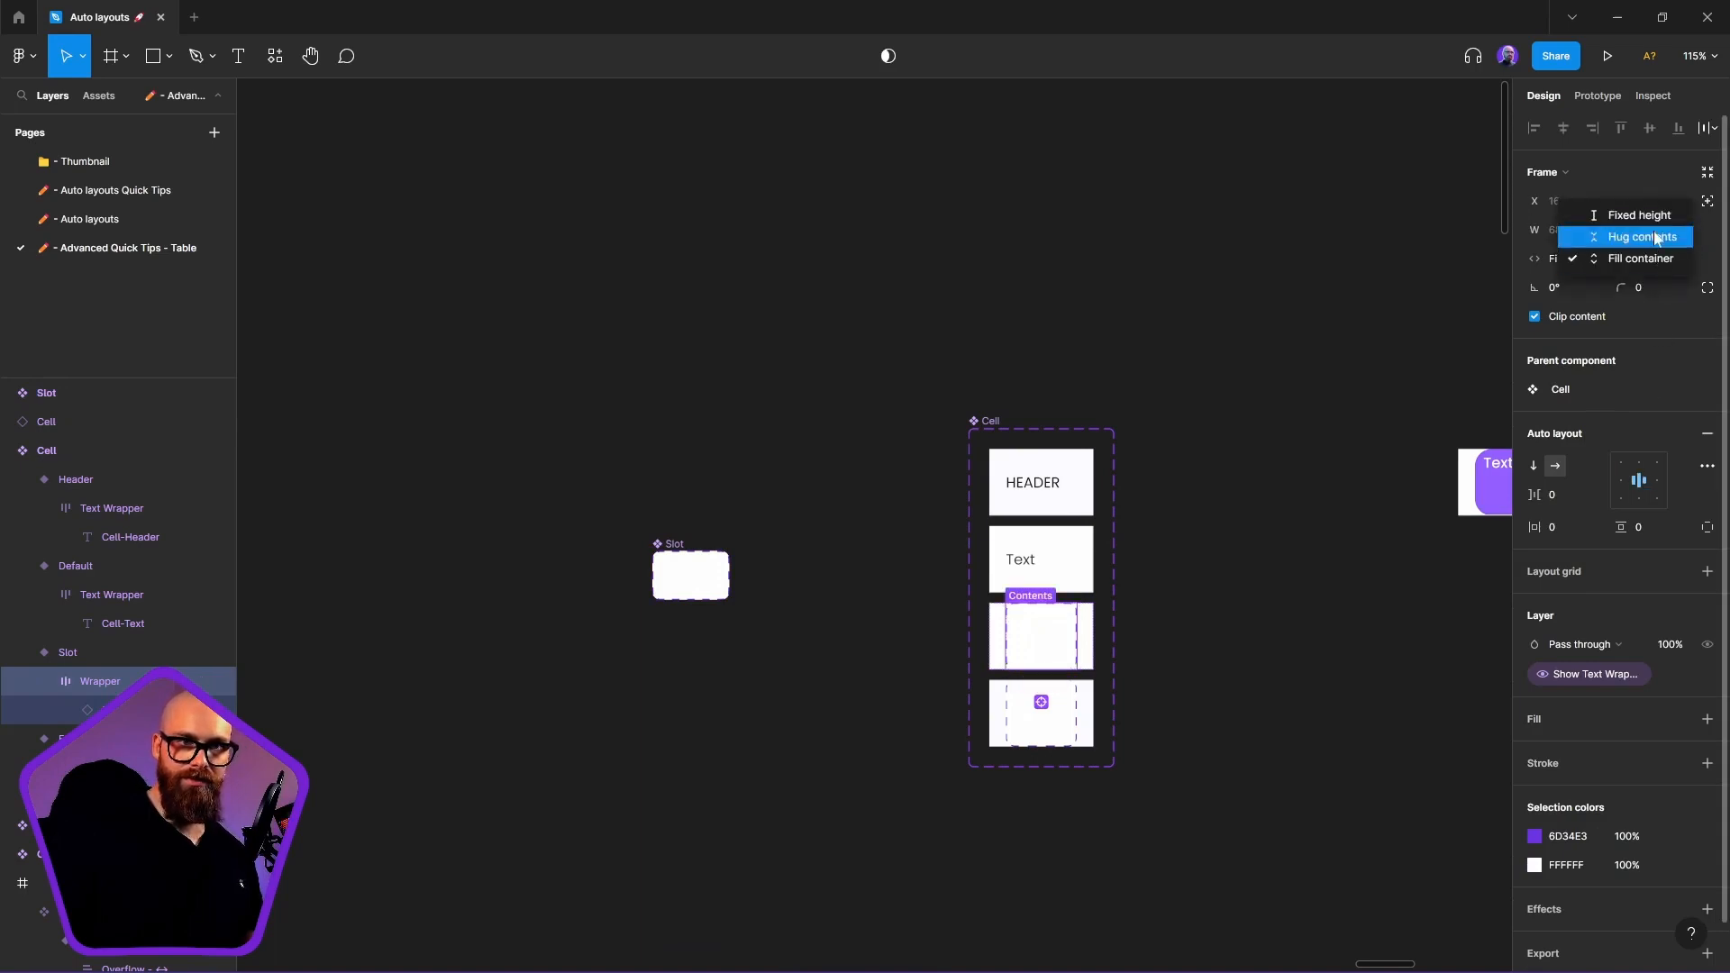
left_click(1642, 237)
left_click(1577, 259)
left_click(1593, 237)
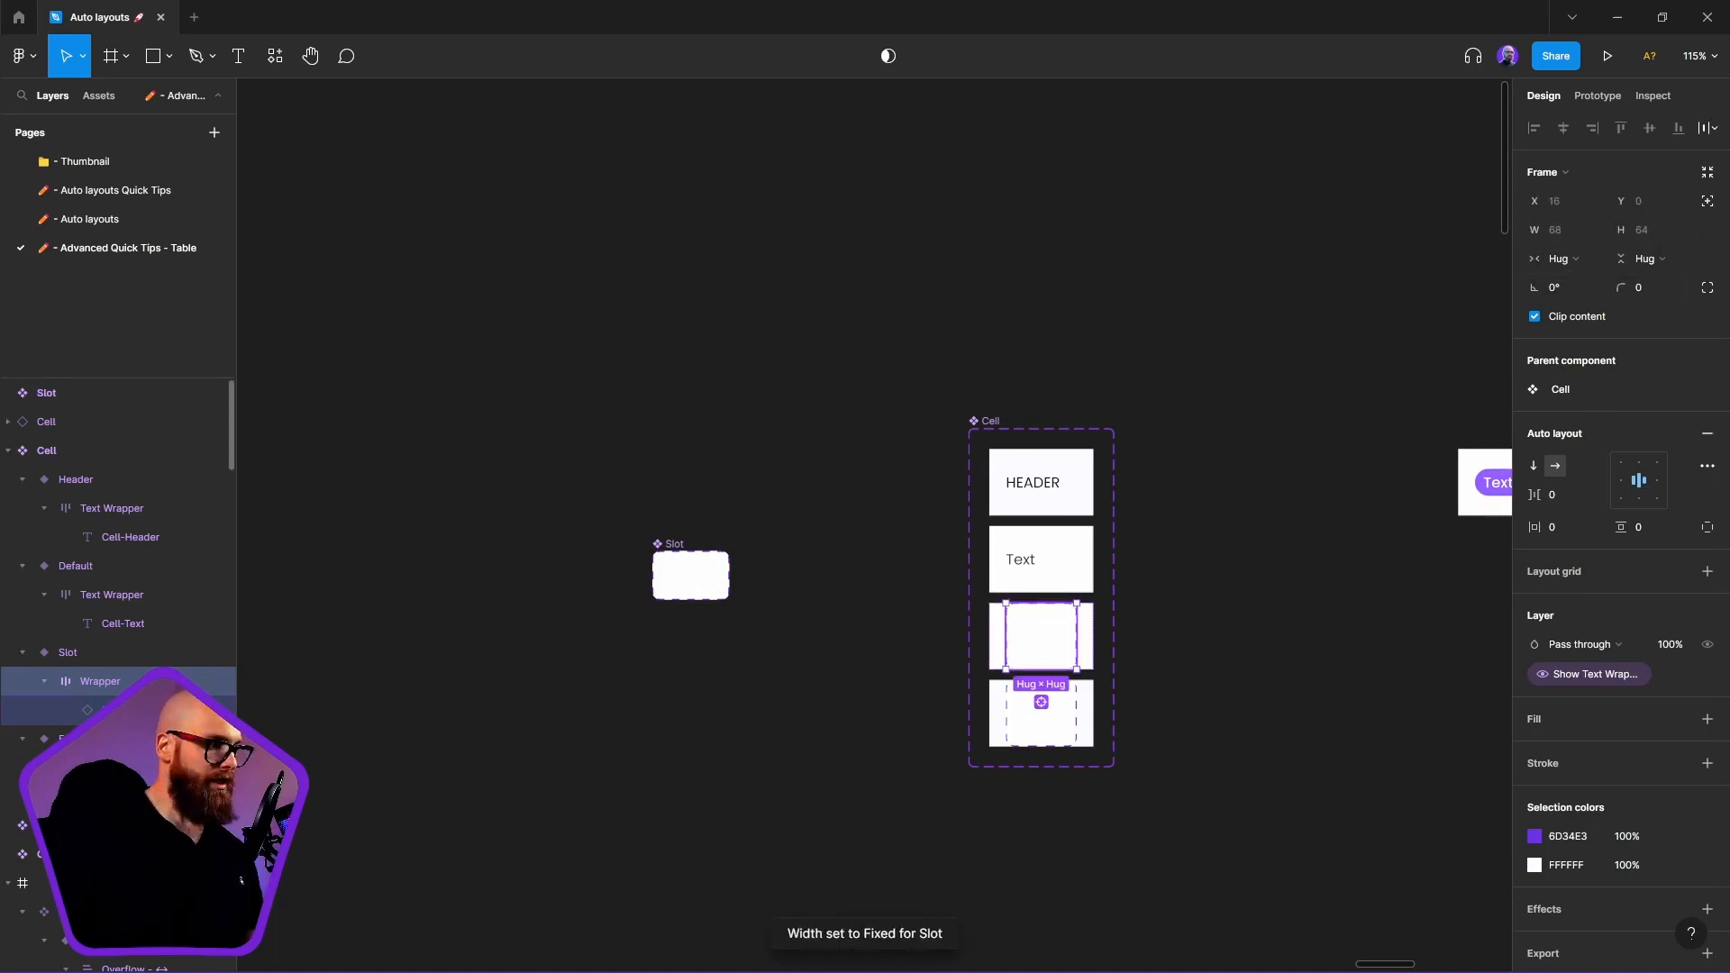
Set the main Slot component's vertical padding, horizontal padding and item spacing to 0
left_click(687, 581)
left_click(1647, 544)
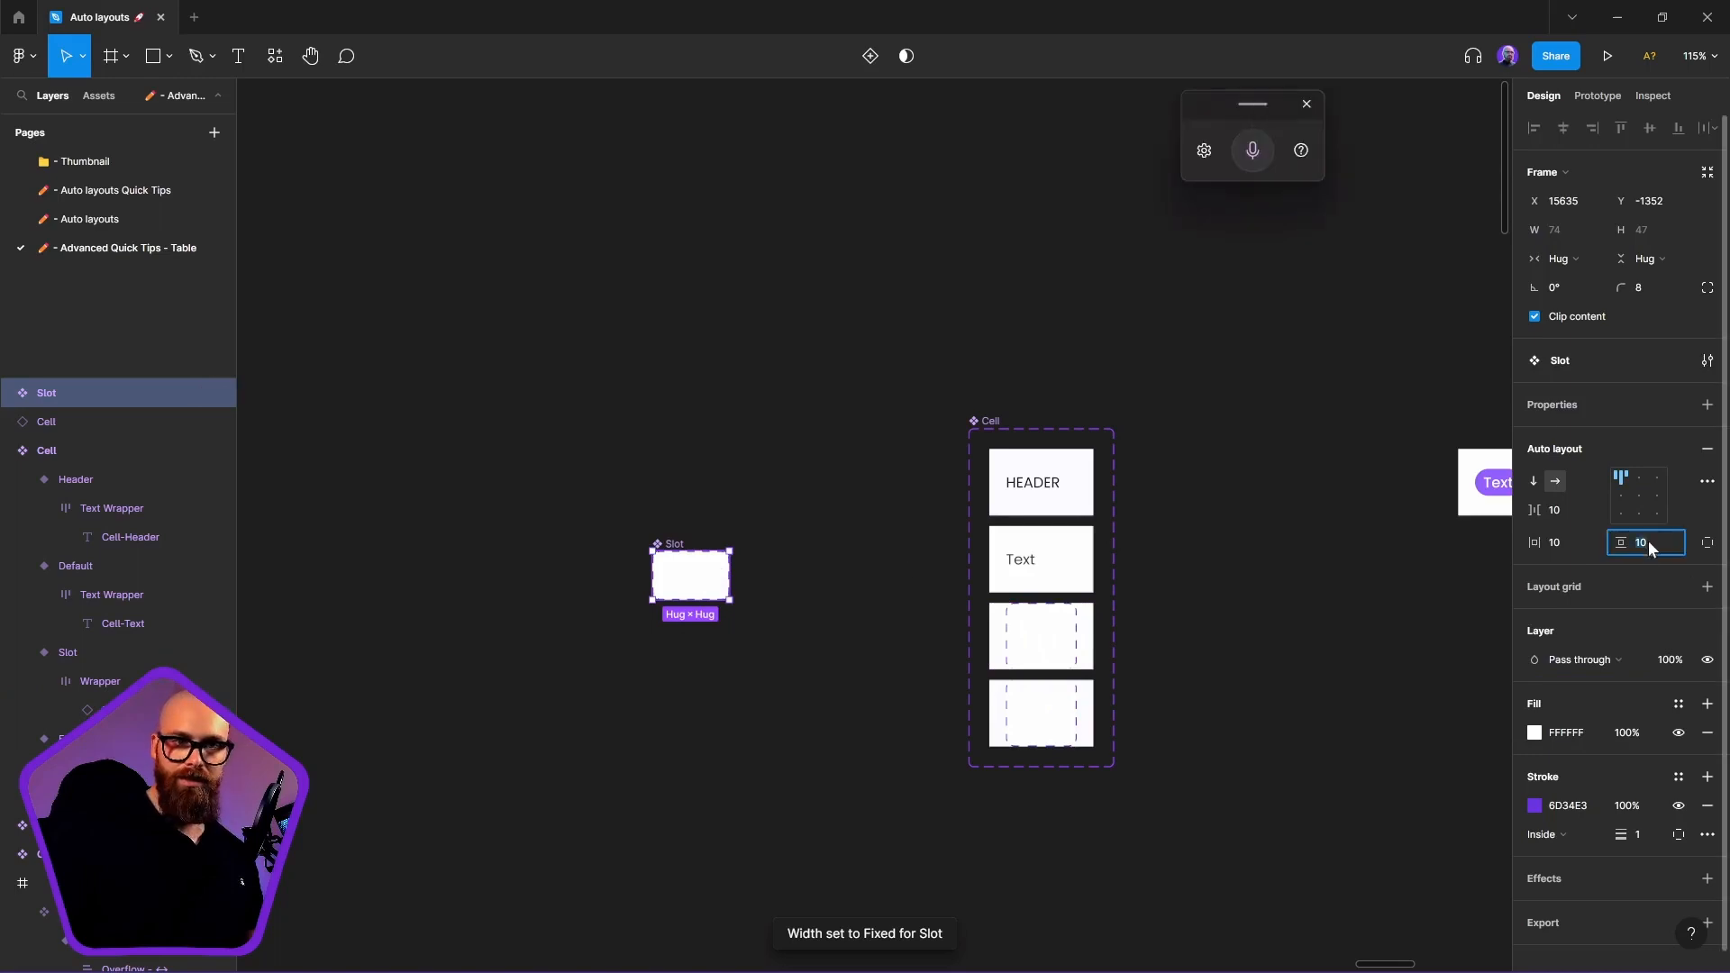
type("0")
left_click(1574, 552)
type("0")
left_click(1580, 510)
type("0")
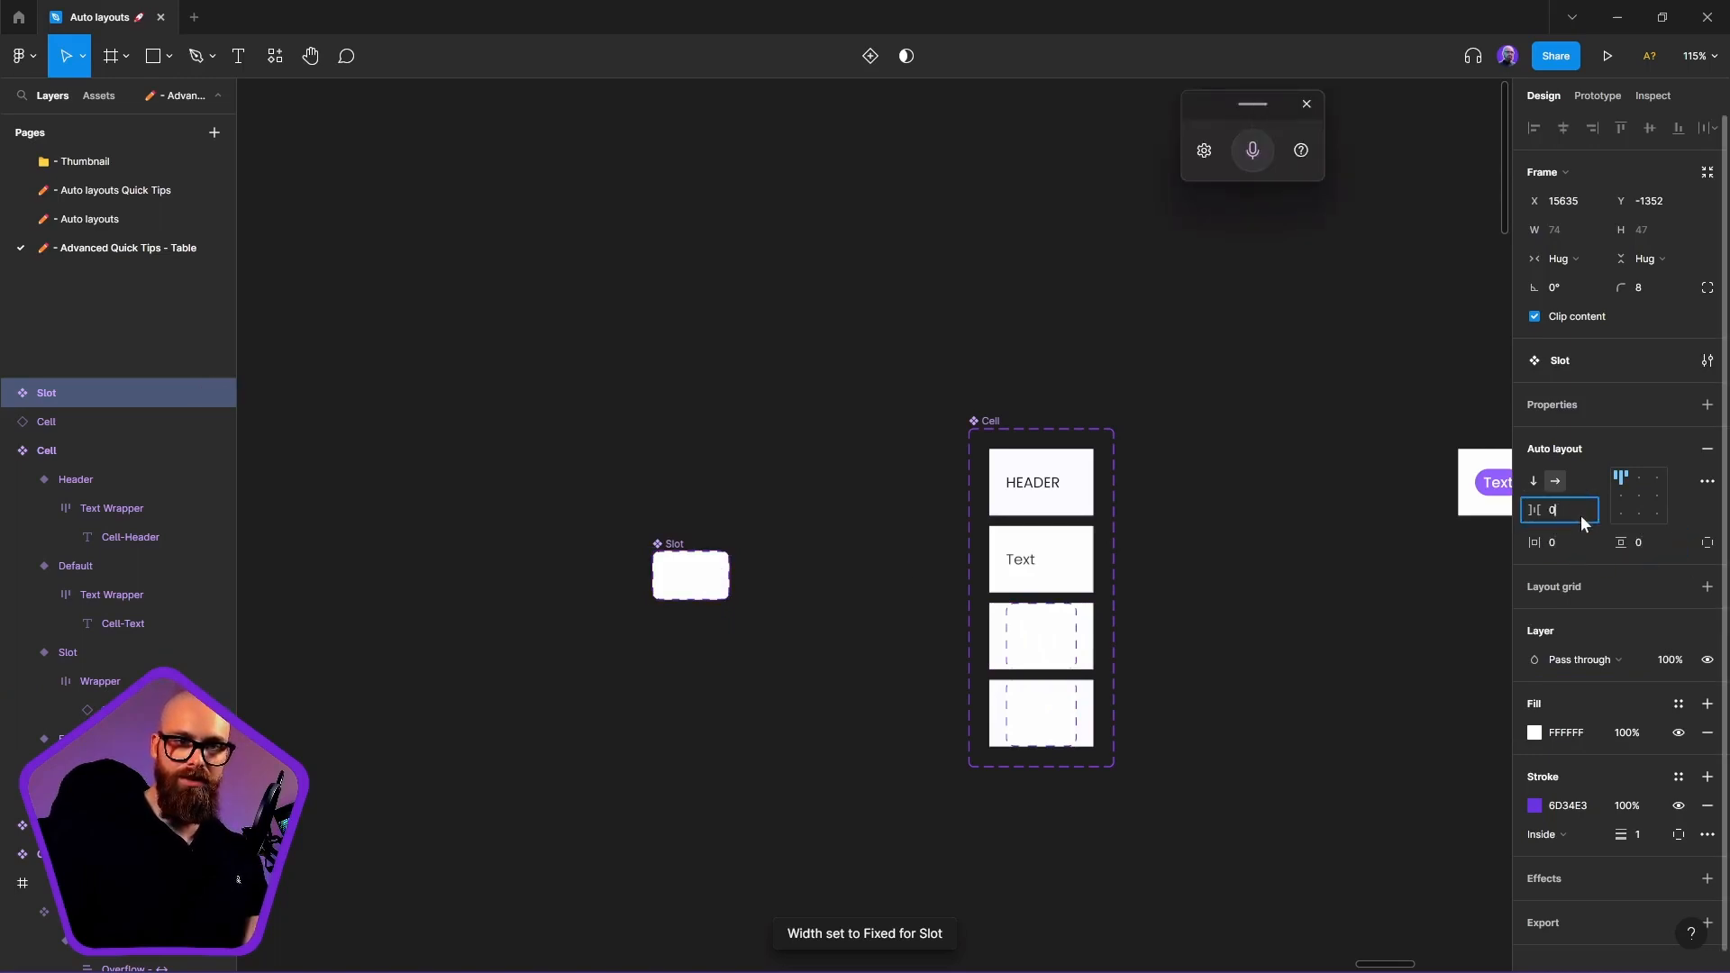
key("Return")
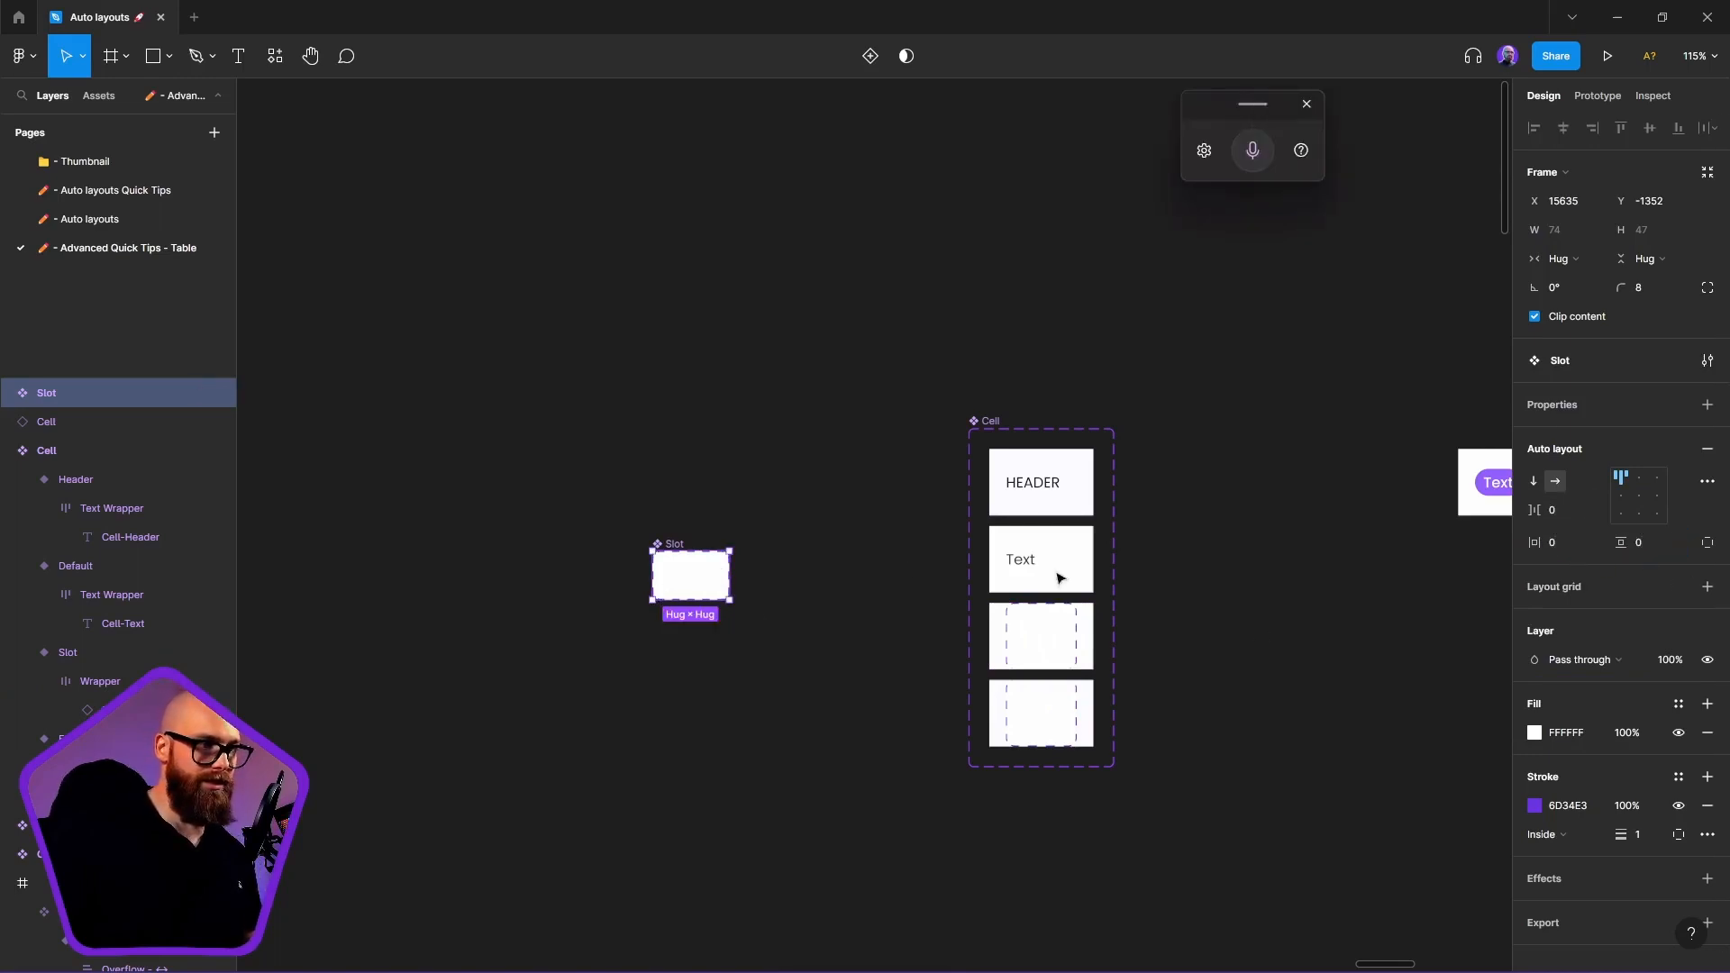
Examine the sizing of the Slot variant's nested Slot and compare it with the Cell instance containing the badge
left_click_drag(956, 651, 862, 667)
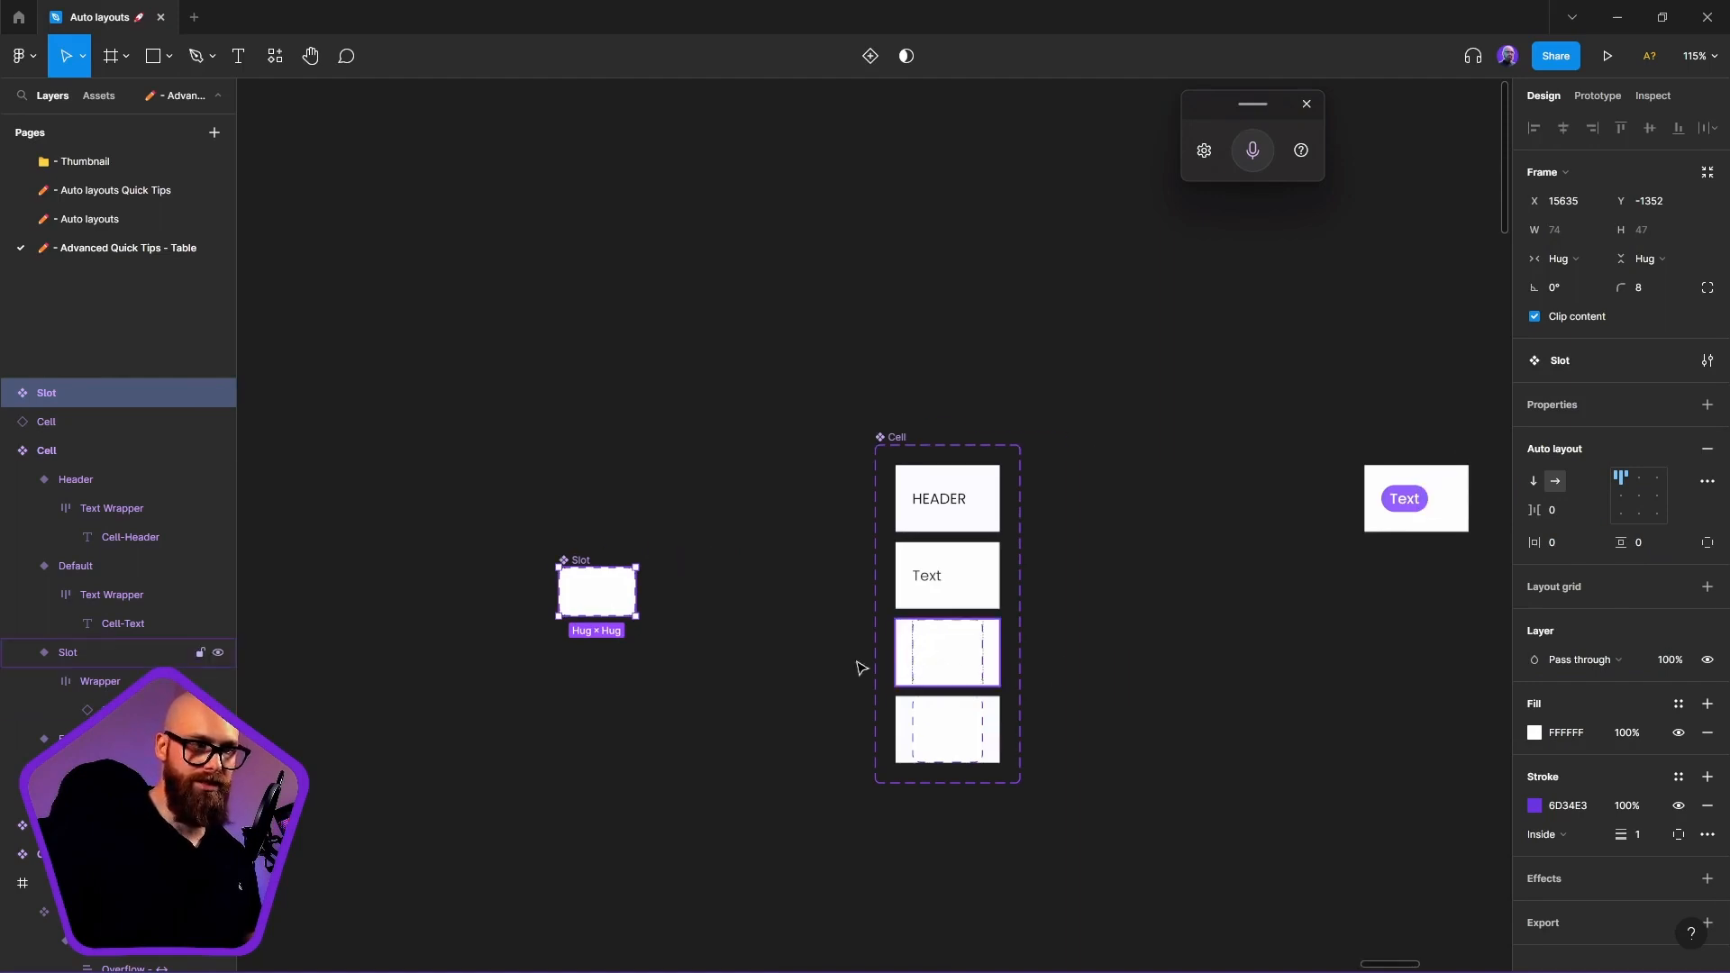
left_click(937, 658, "ctrl")
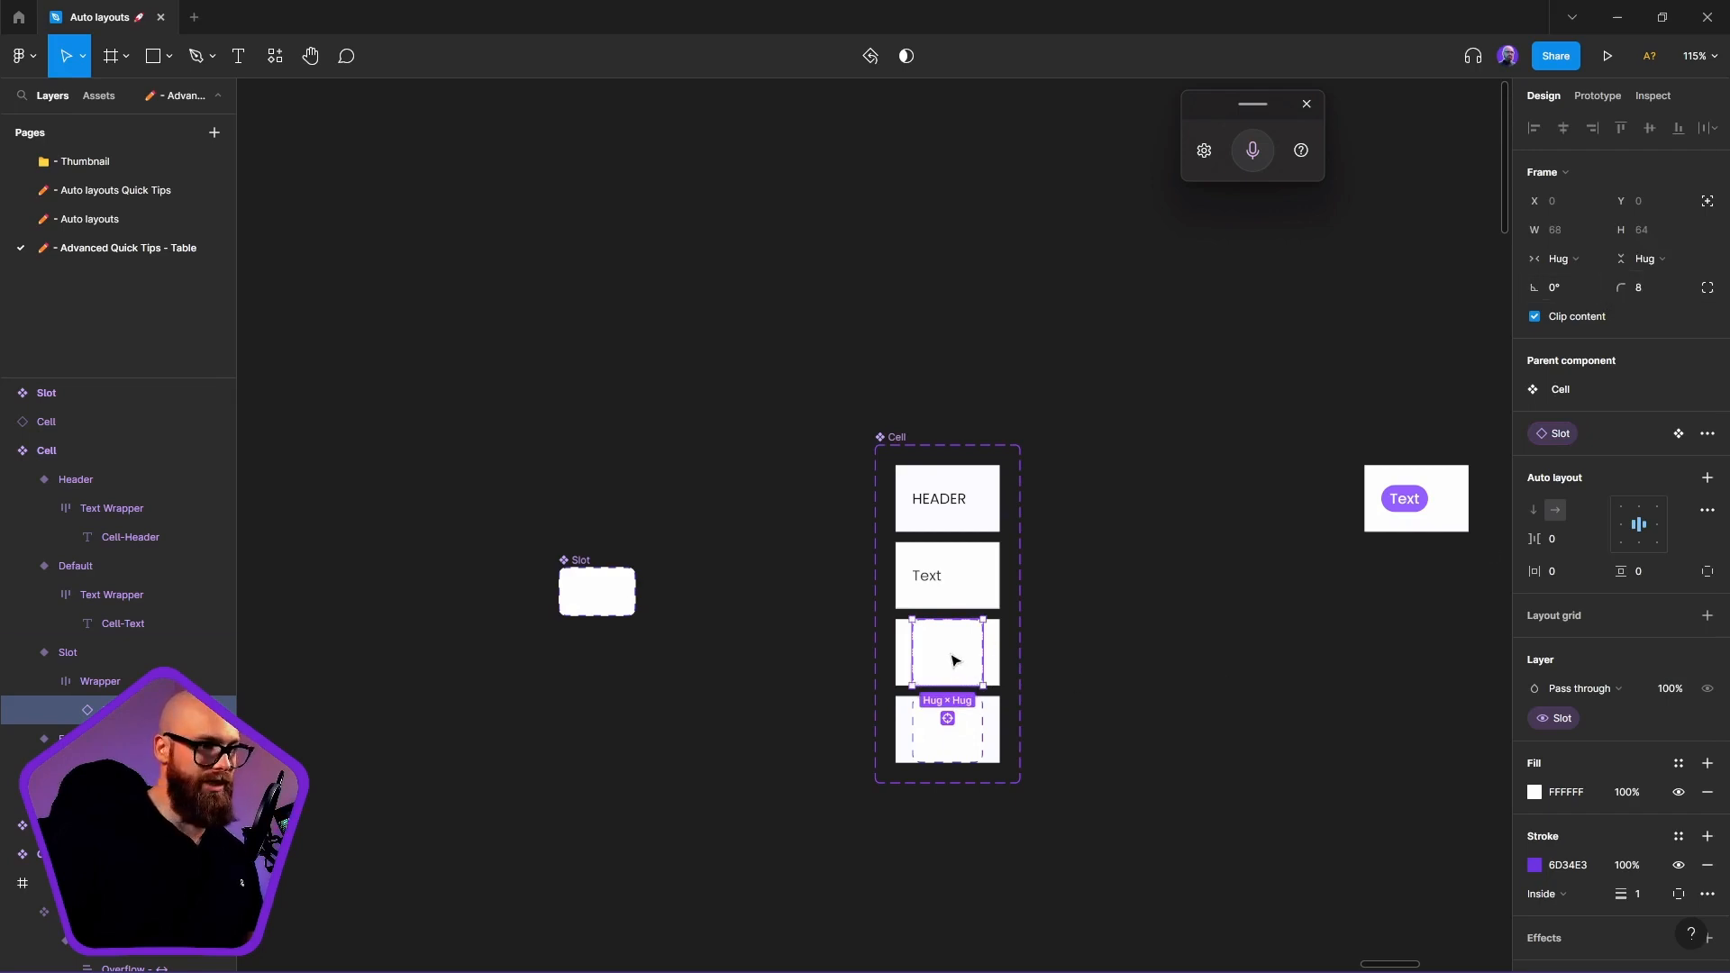
left_click_drag(1426, 495, 1078, 509)
key("Escape")
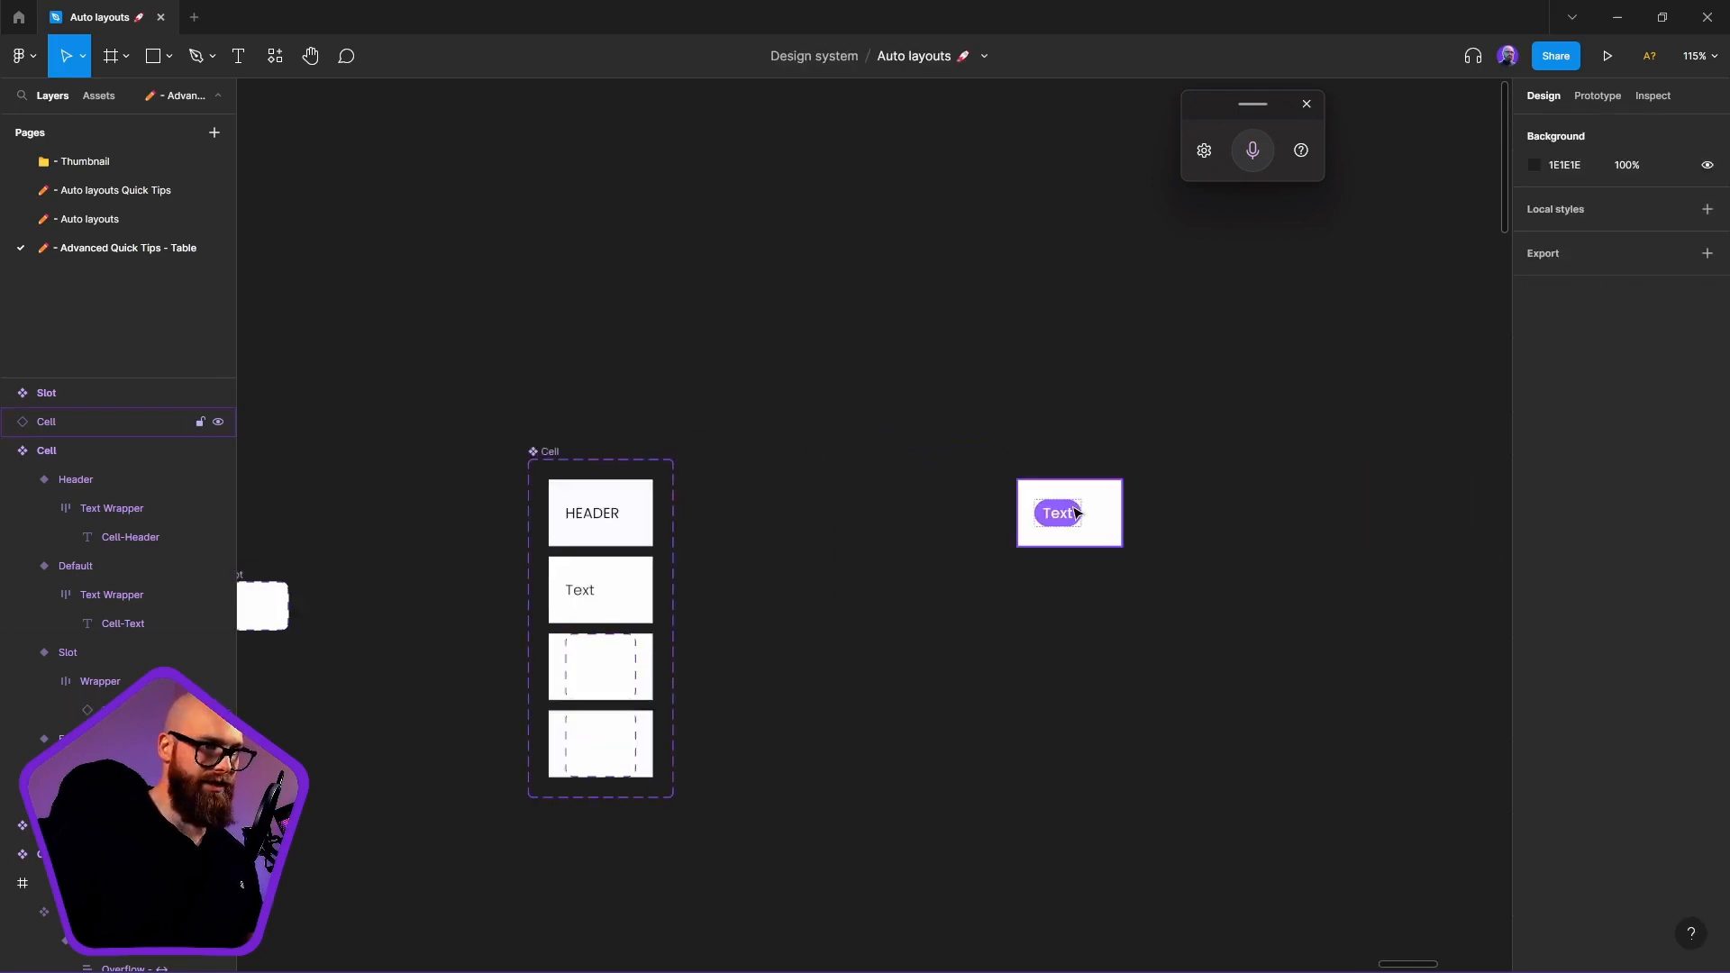
left_click(1075, 513)
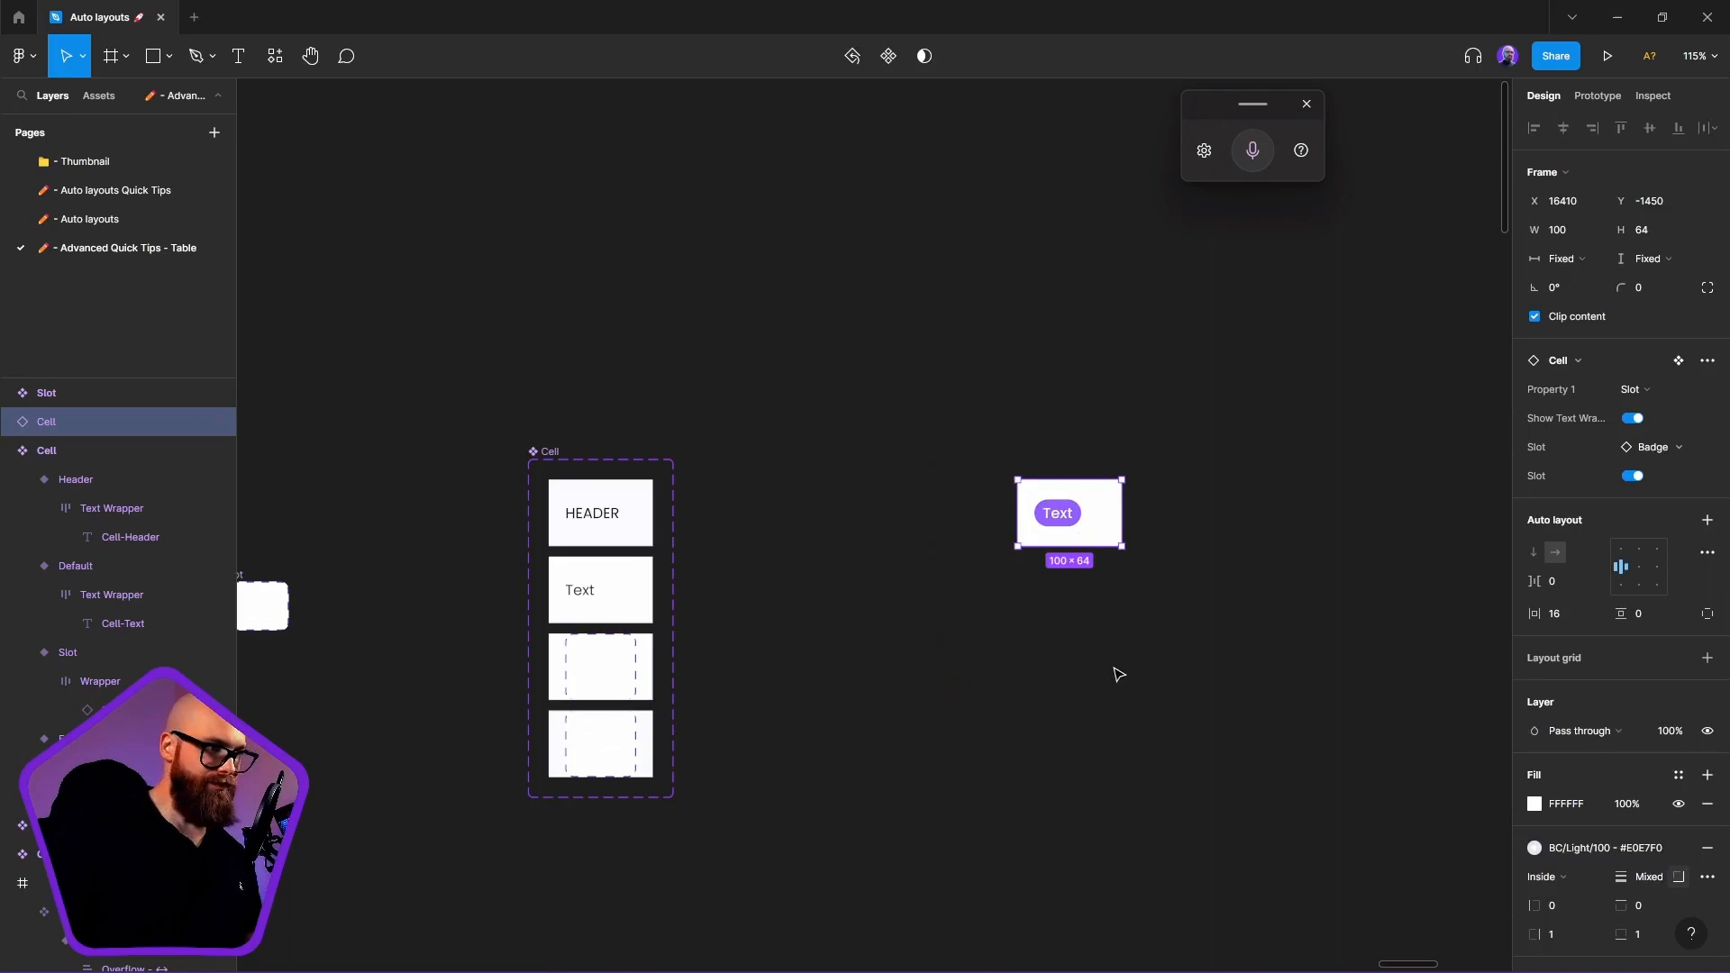
left_click(608, 672, "ctrl")
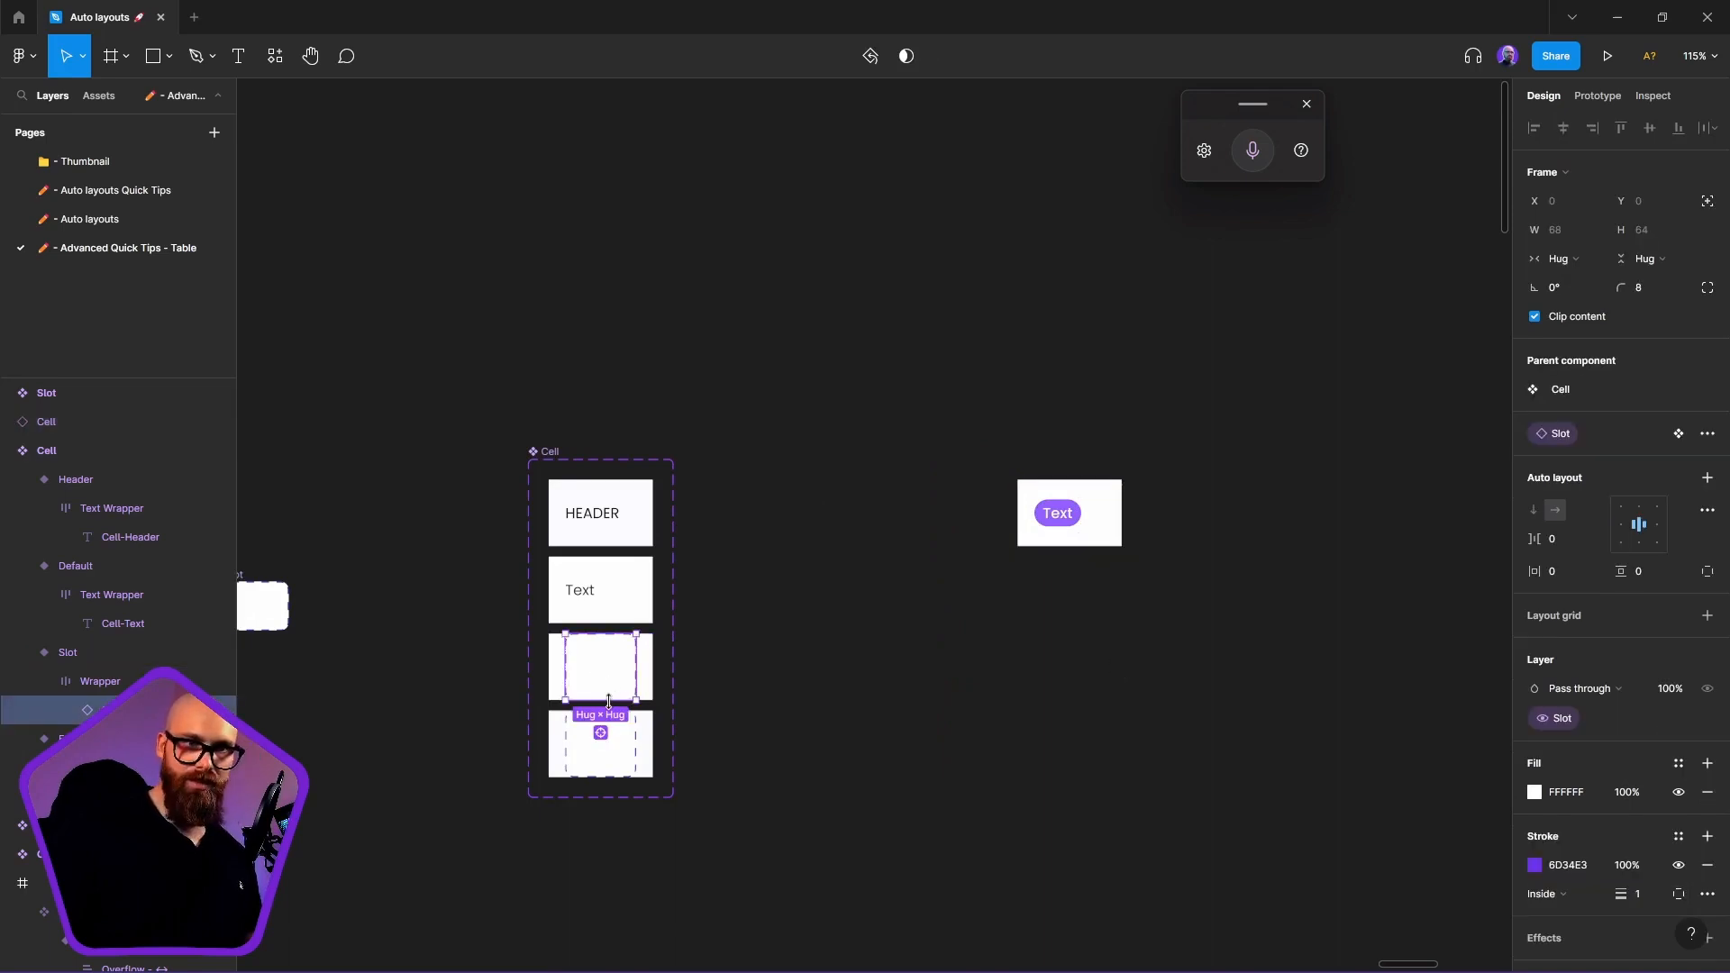
left_click(962, 681)
left_click(1020, 538)
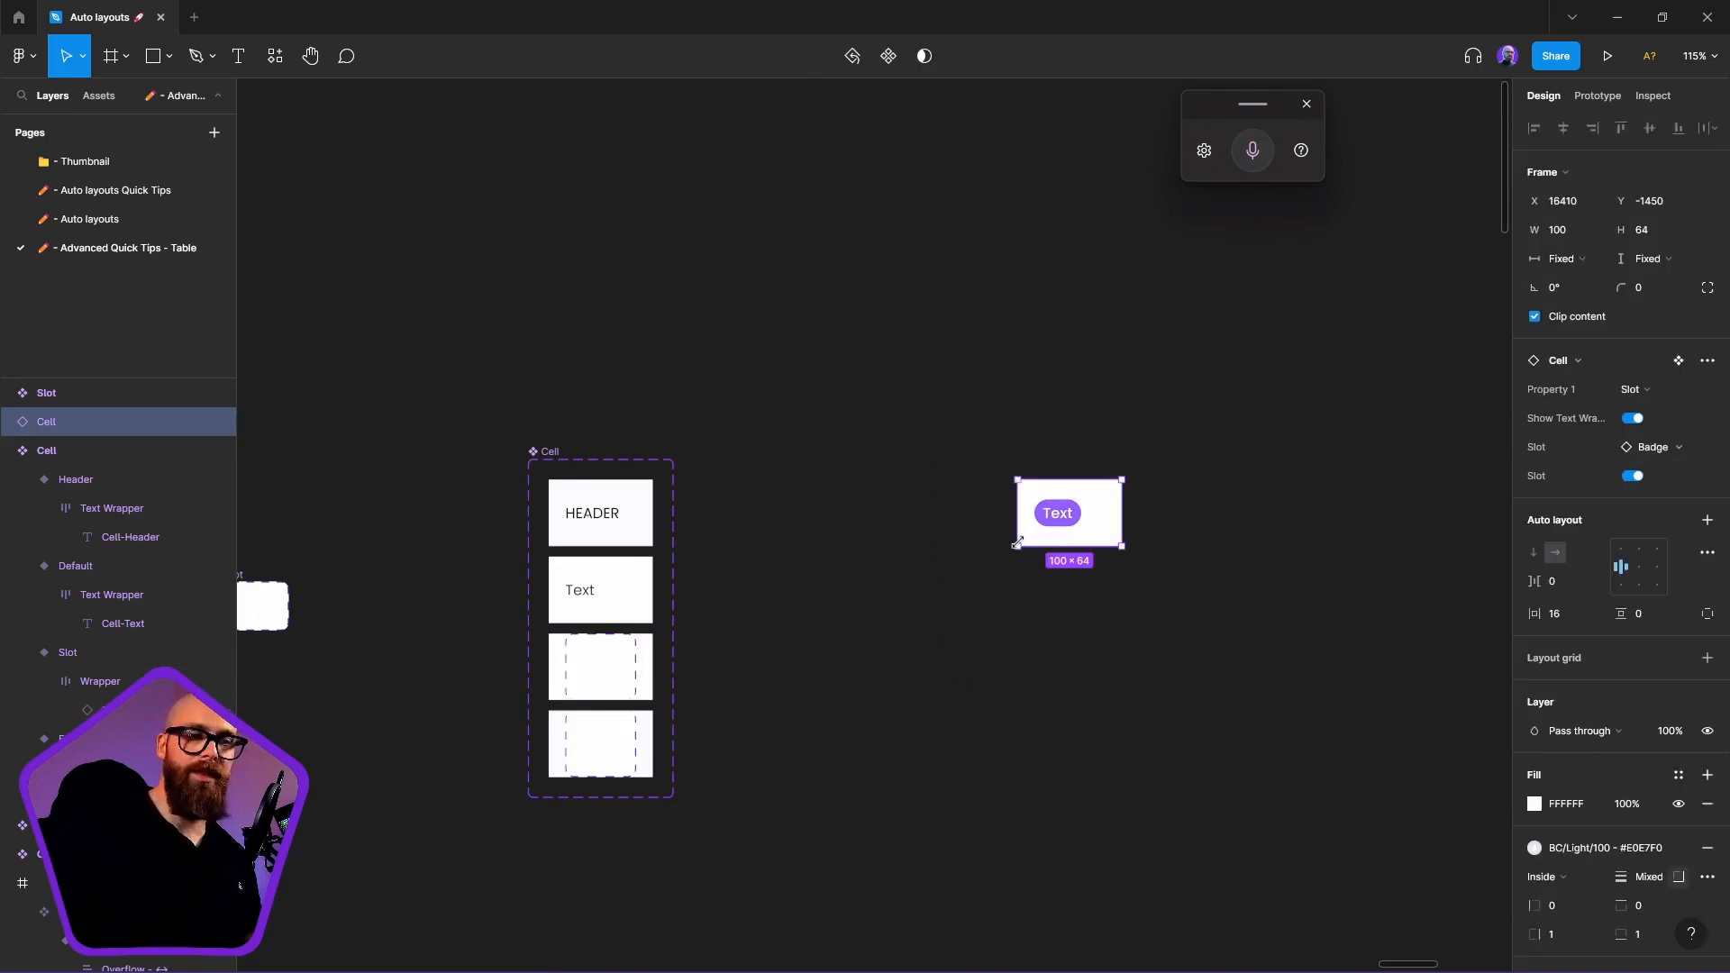
Move the Cell instance closer to the Cell component set and recheck the nested Slot in the Slot variant
left_click(982, 849)
mouse_move(1097, 517)
left_mouse_down()
mouse_move(887, 570)
mouse_move(1119, 520)
left_mouse_up()
left_click(1113, 489)
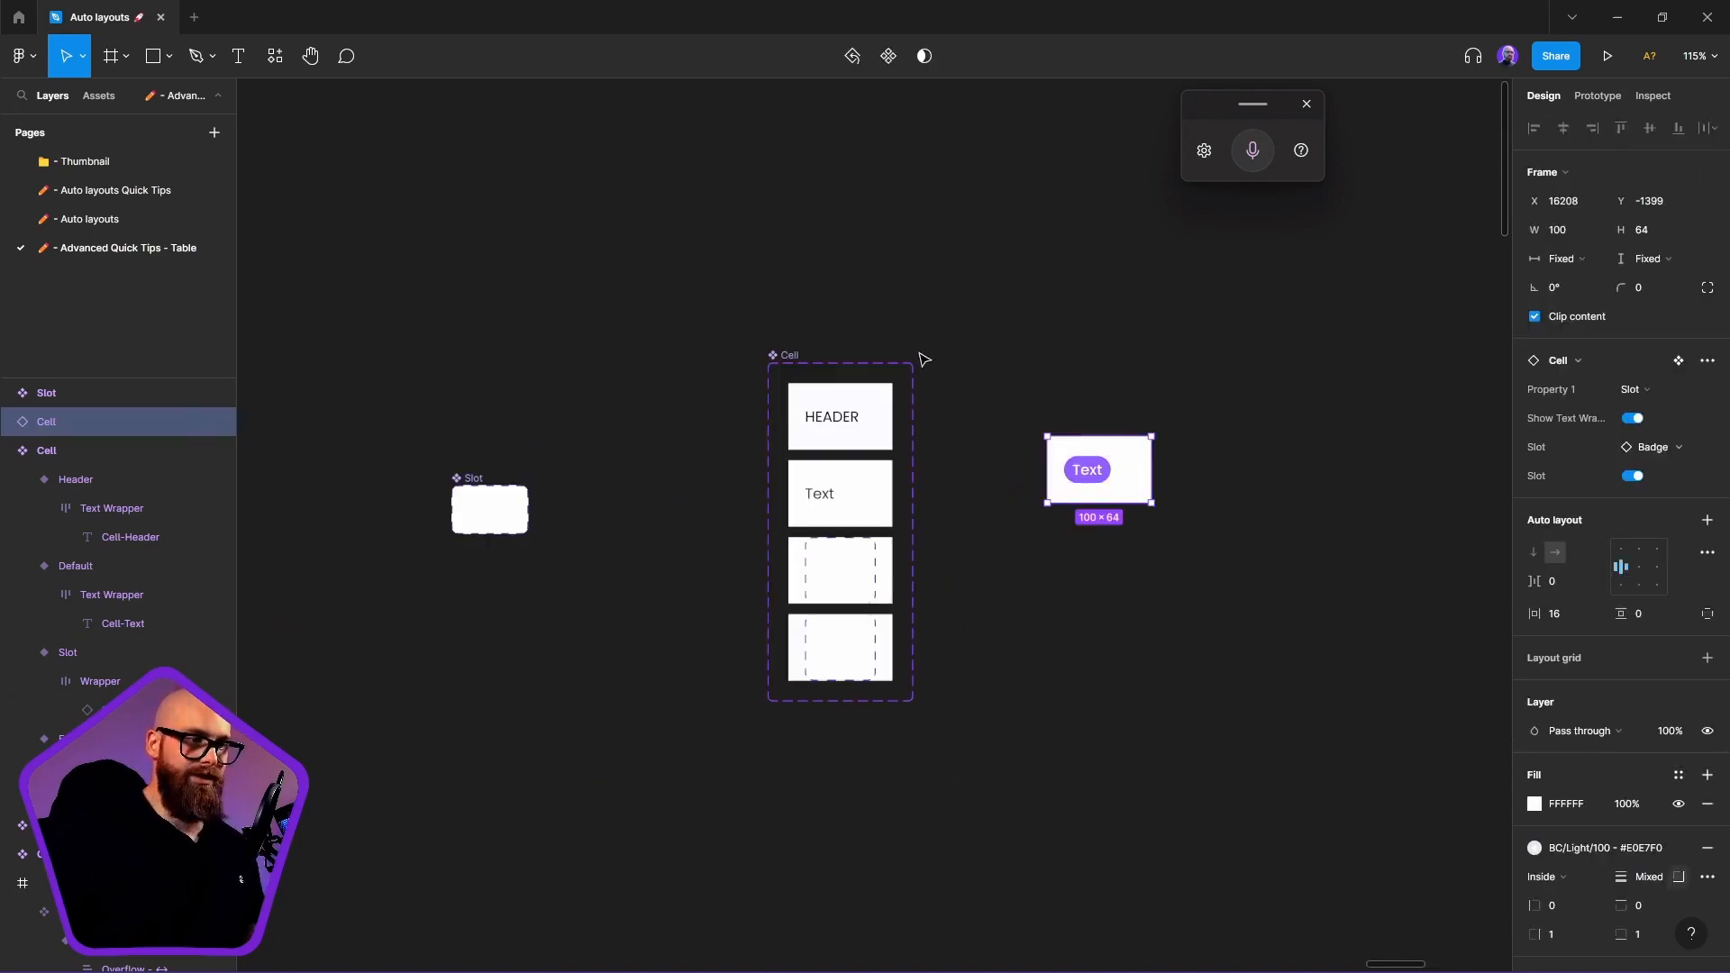
left_click(871, 586, "ctrl")
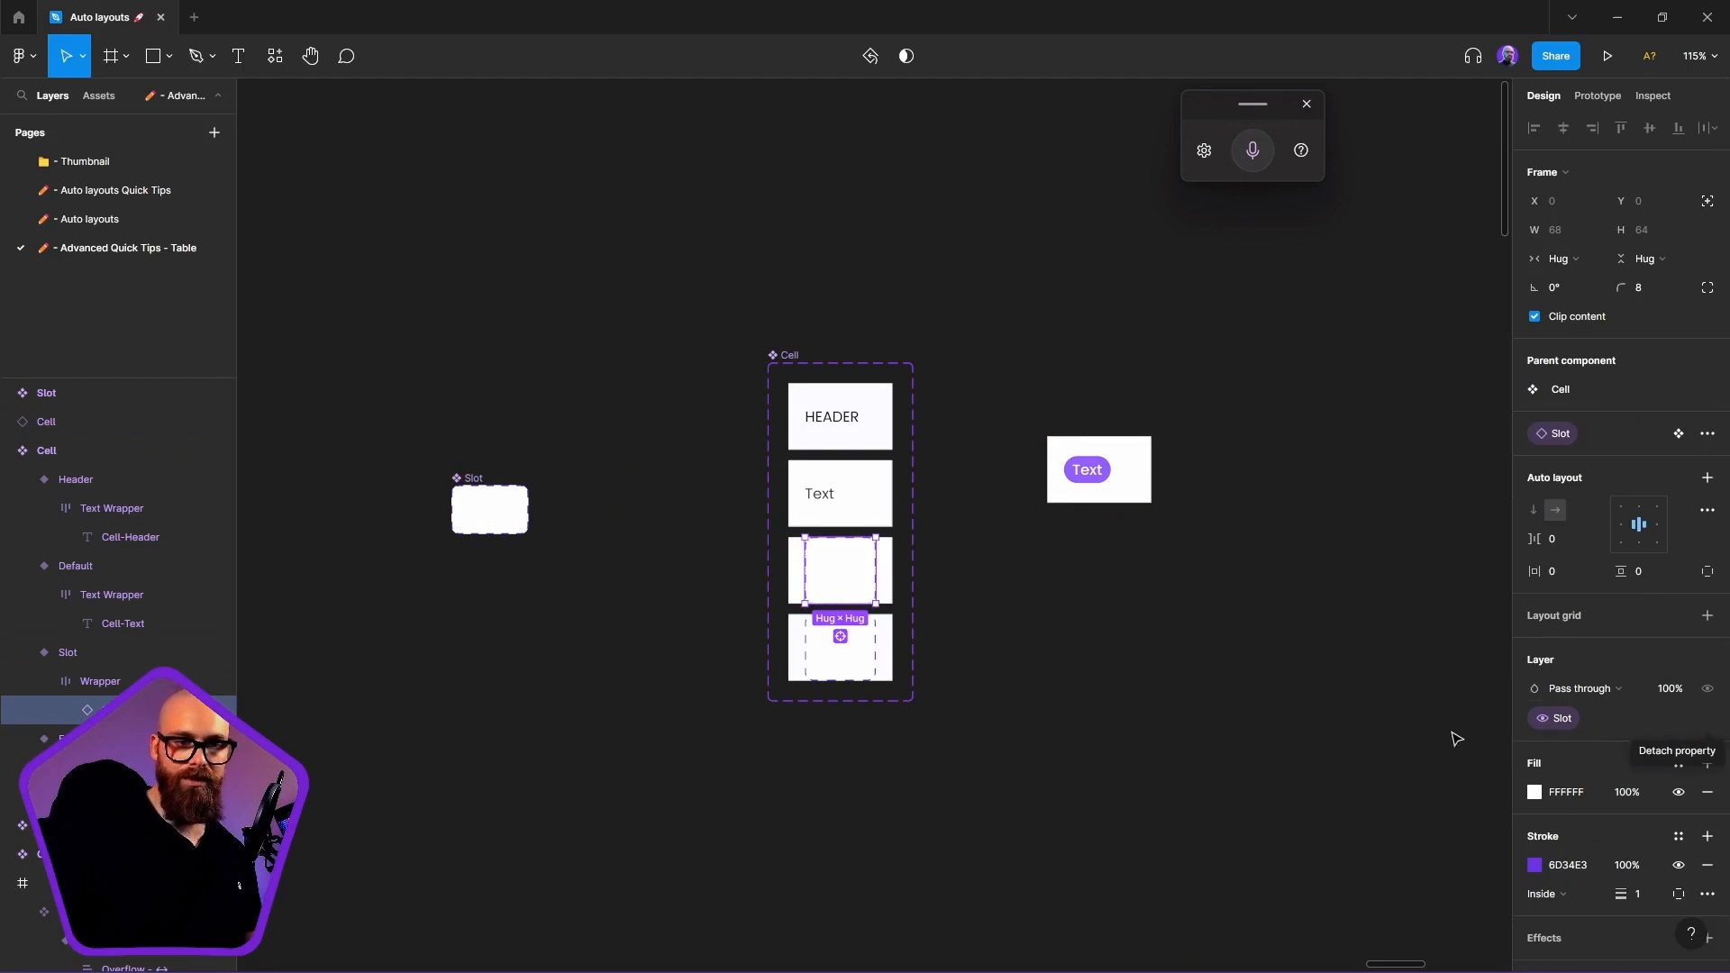
left_click(1438, 934)
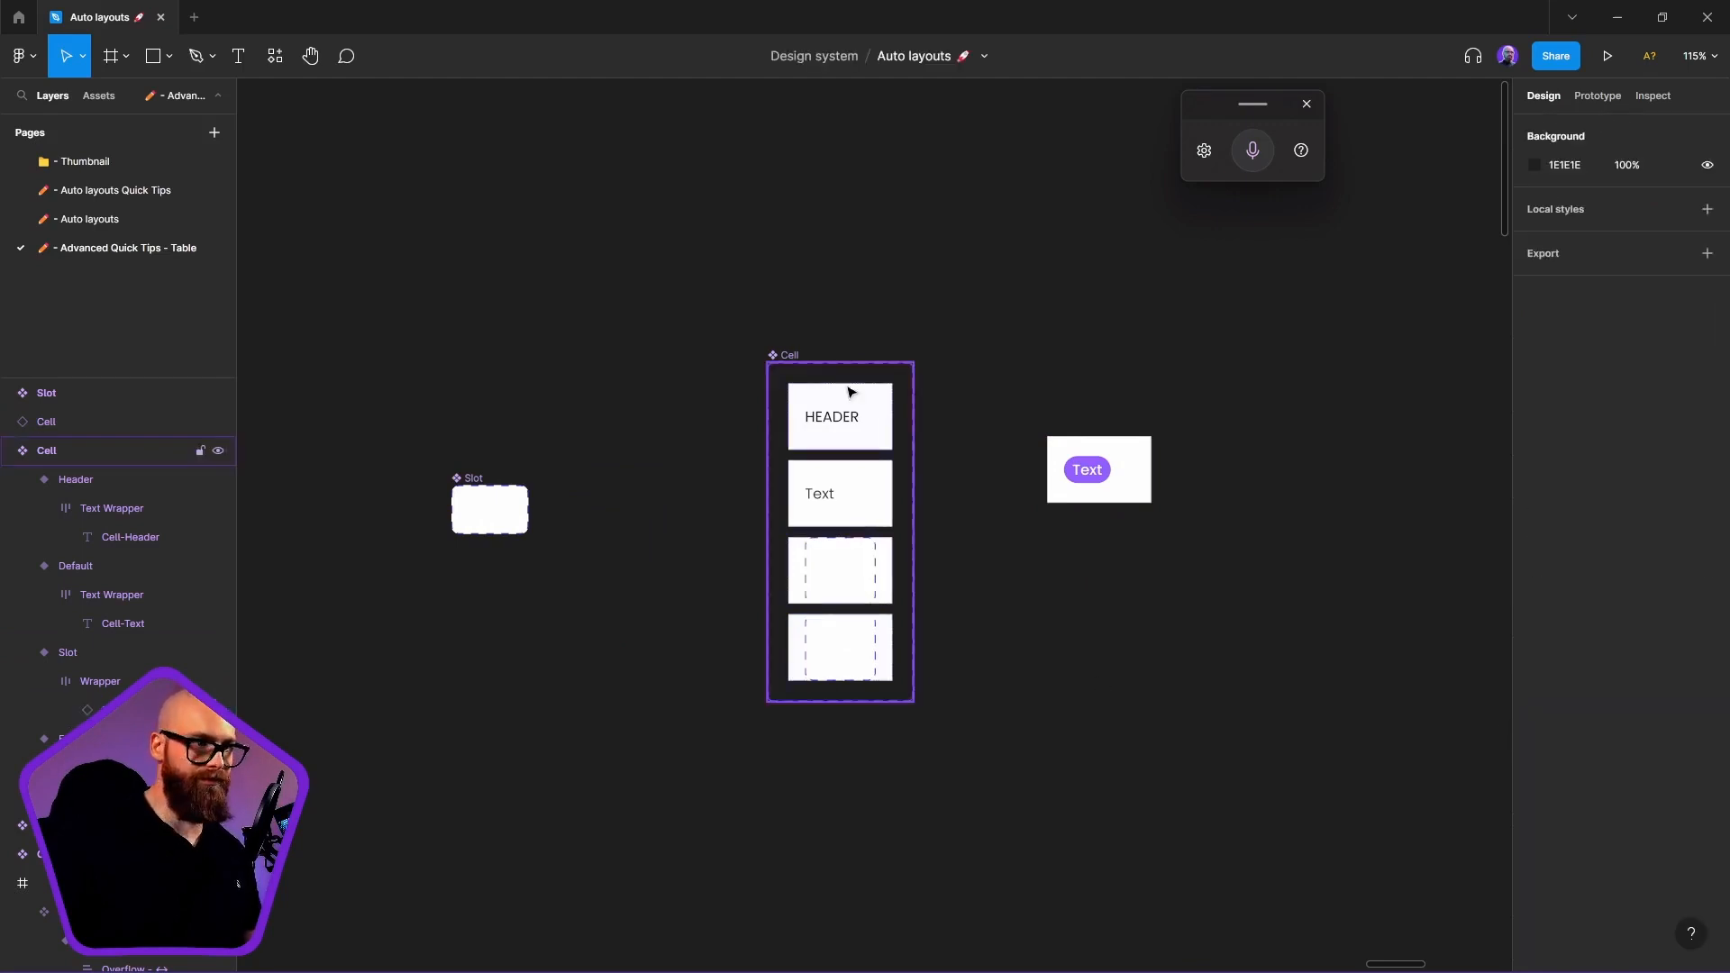
Set the default value of the Cell component set's Slot boolean property to False
left_click(852, 393)
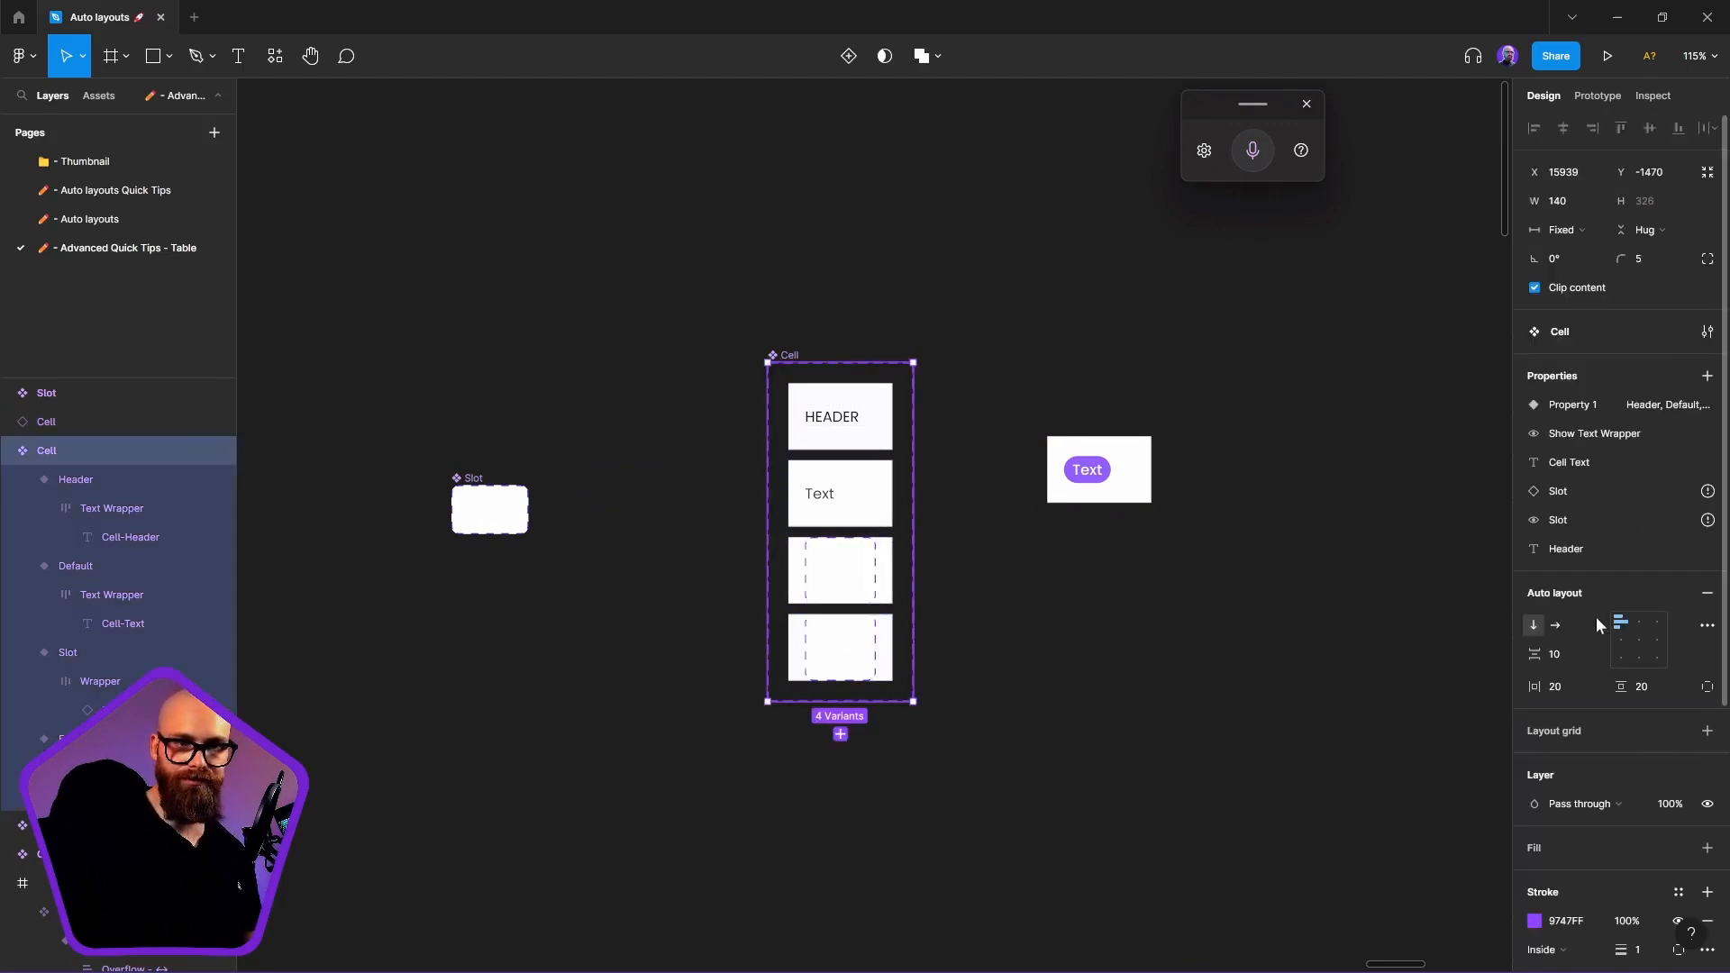
left_click(1650, 520)
left_click(1465, 598)
left_click(1455, 626)
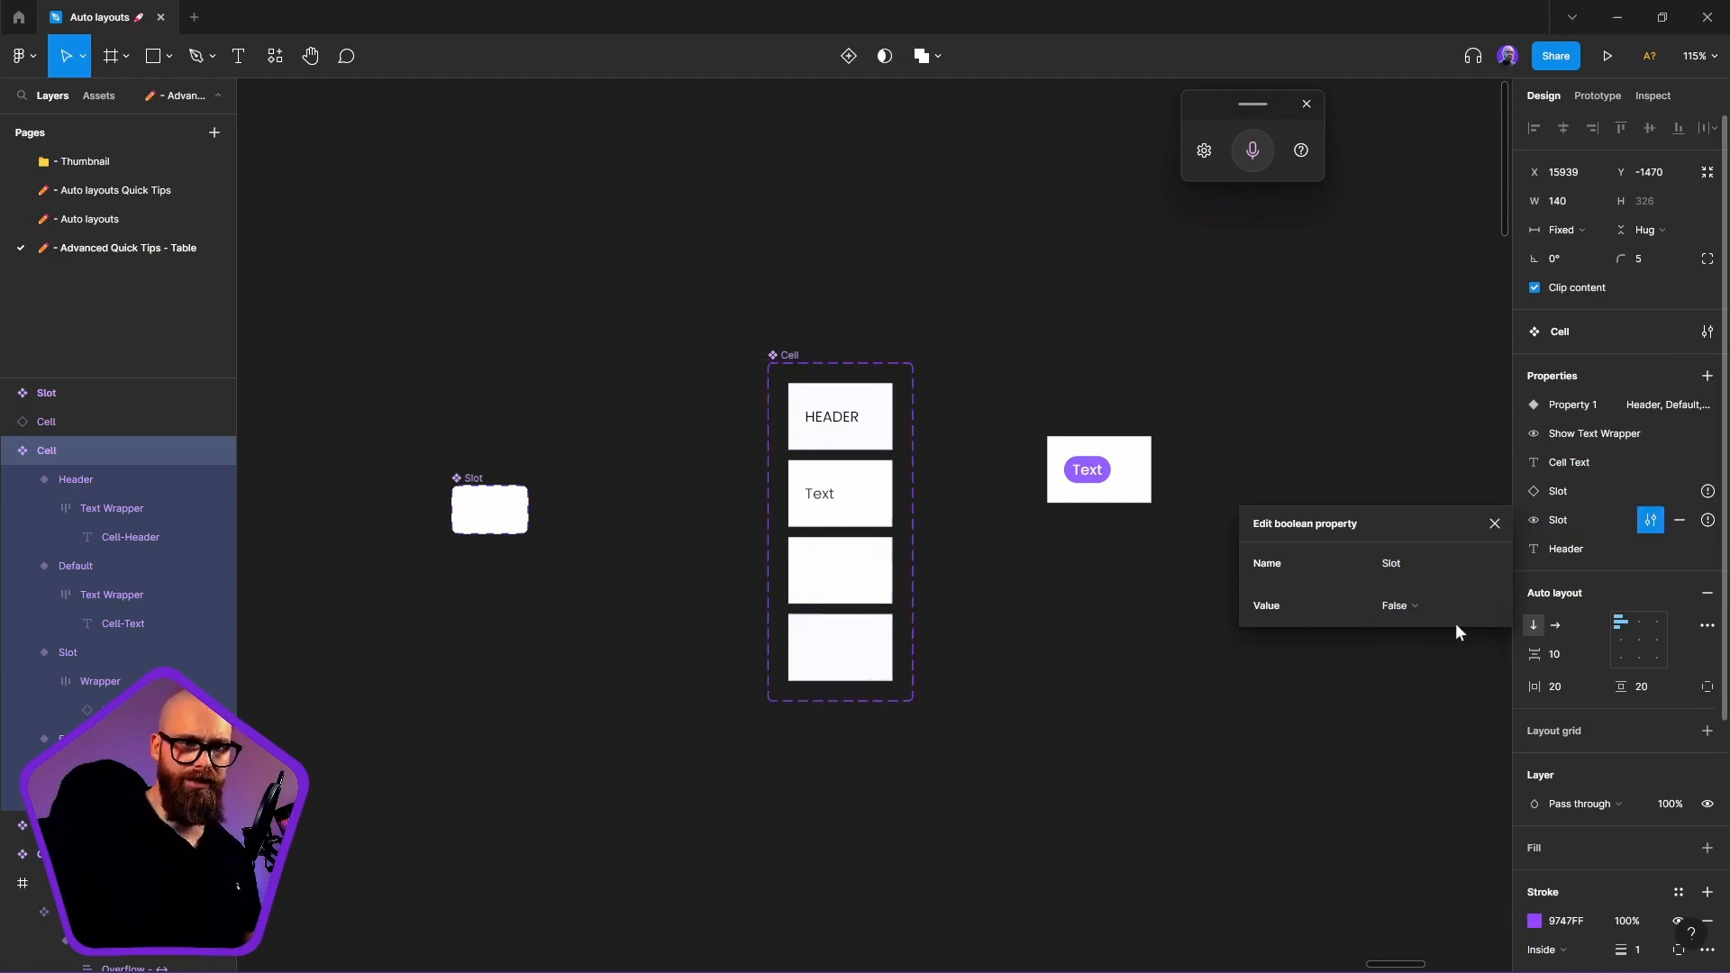
left_click(1168, 723)
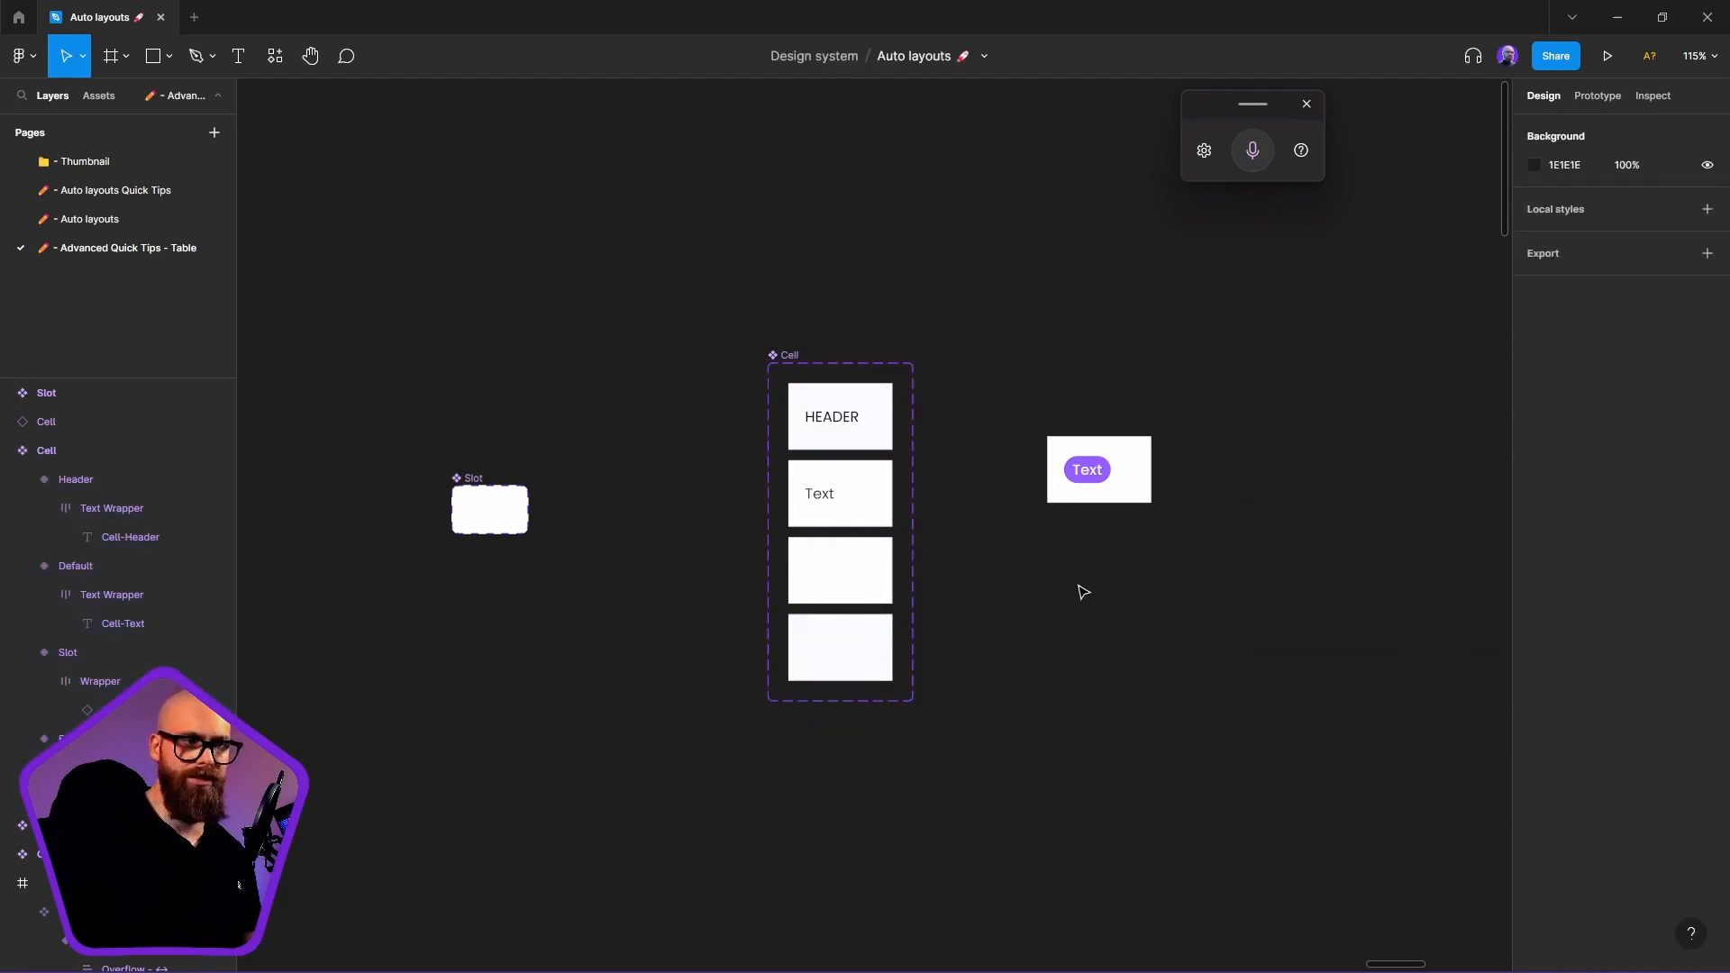
Move the badge Cell instance farther away from the Cell component set, on empty canvas
left_click_drag(1108, 625, 940, 652)
left_click(962, 509)
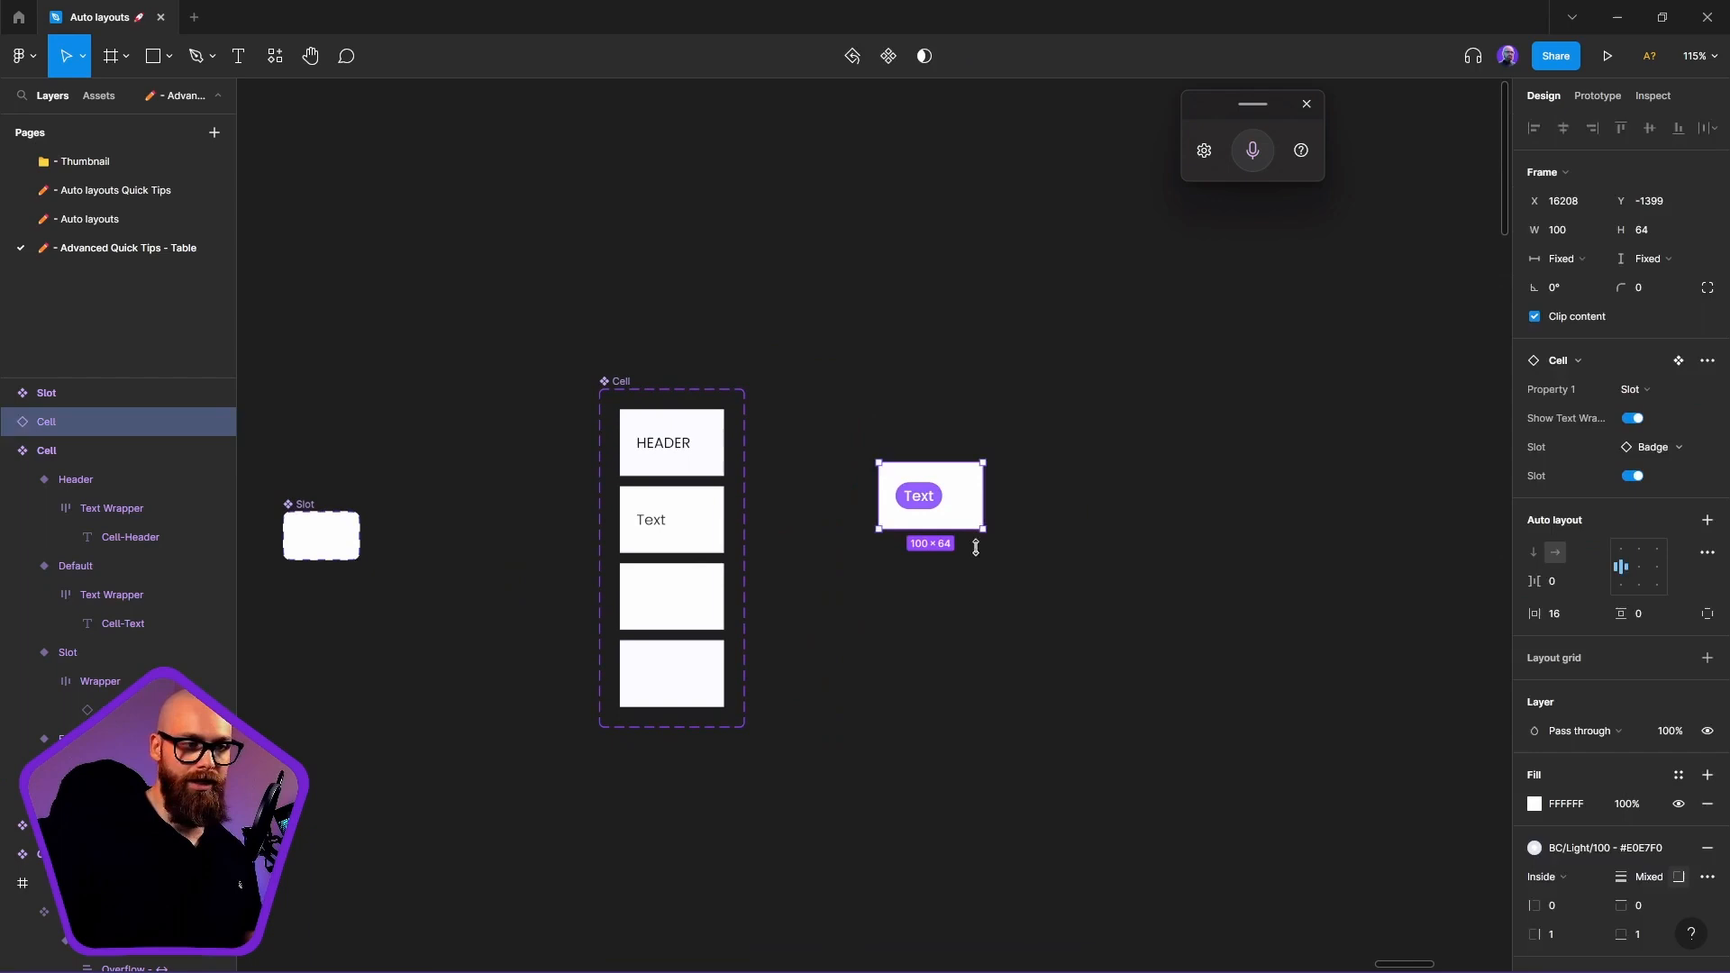
left_click(984, 685)
left_click_drag(957, 497, 1129, 467)
left_click(968, 773)
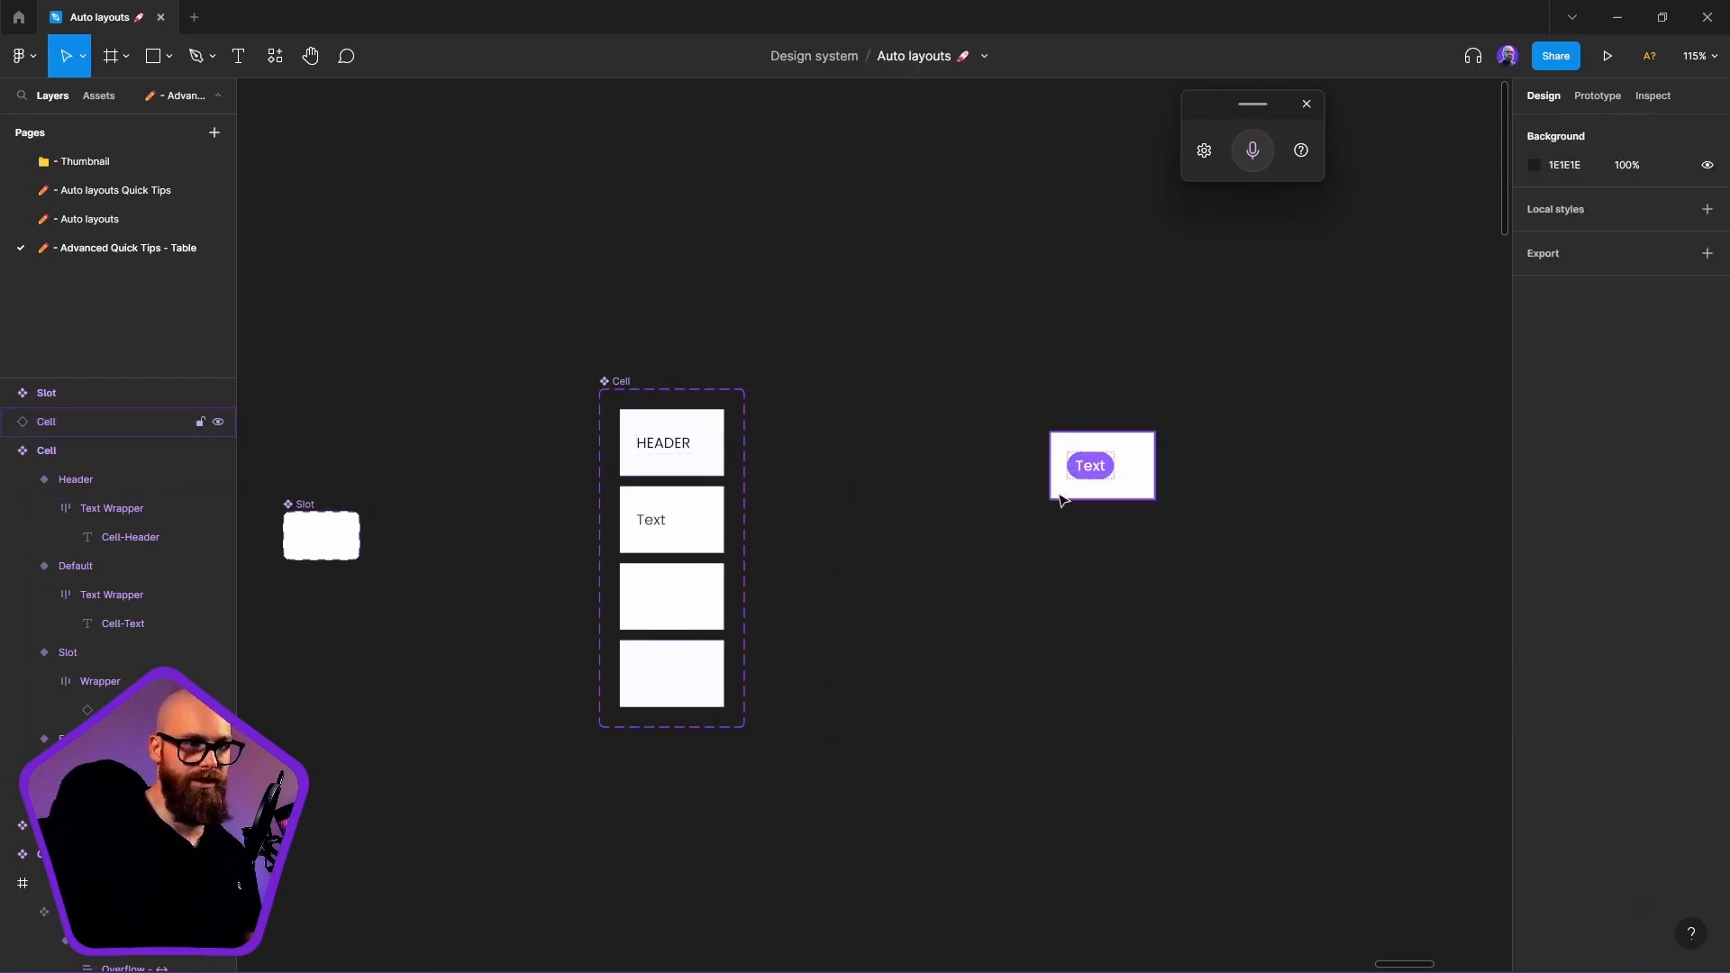
Examine the finished reference examples for Cells Types, Row and Row Types
left_click_drag(918, 714, 1037, 297)
left_click_drag(961, 734, 854, 262)
scroll(853, 263, "down", 1)
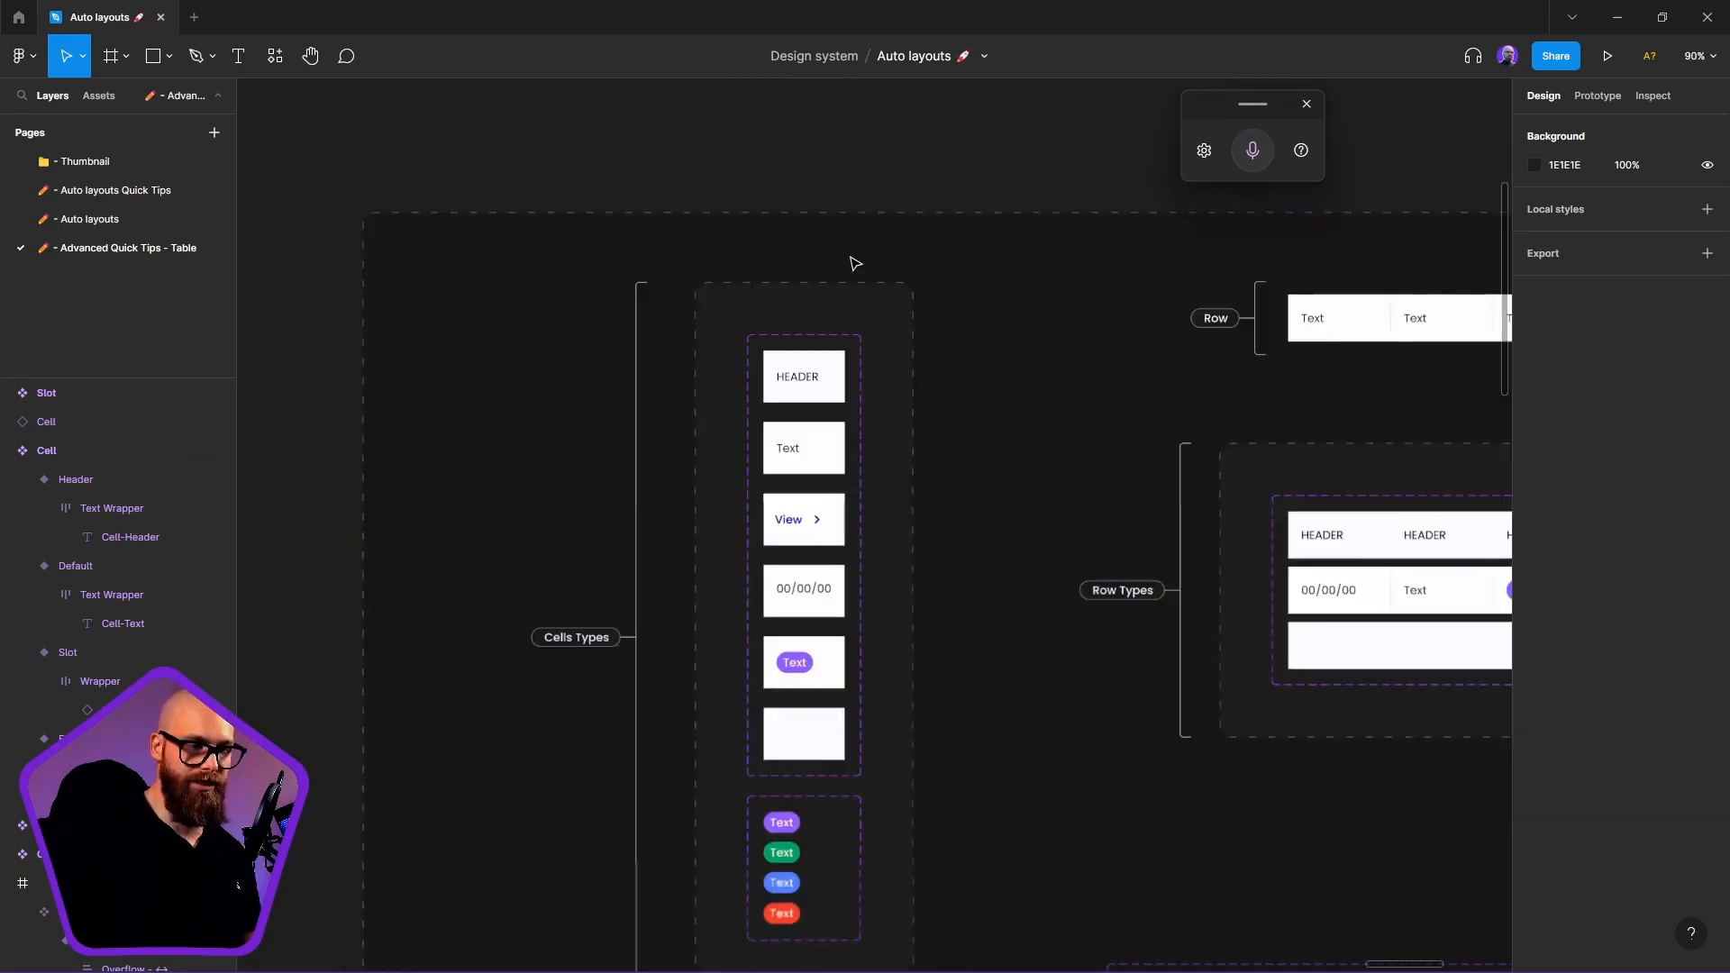
left_click_drag(1020, 572, 365, 659)
left_click_drag(988, 772, 969, 965)
left_click_drag(932, 171, 1059, 888)
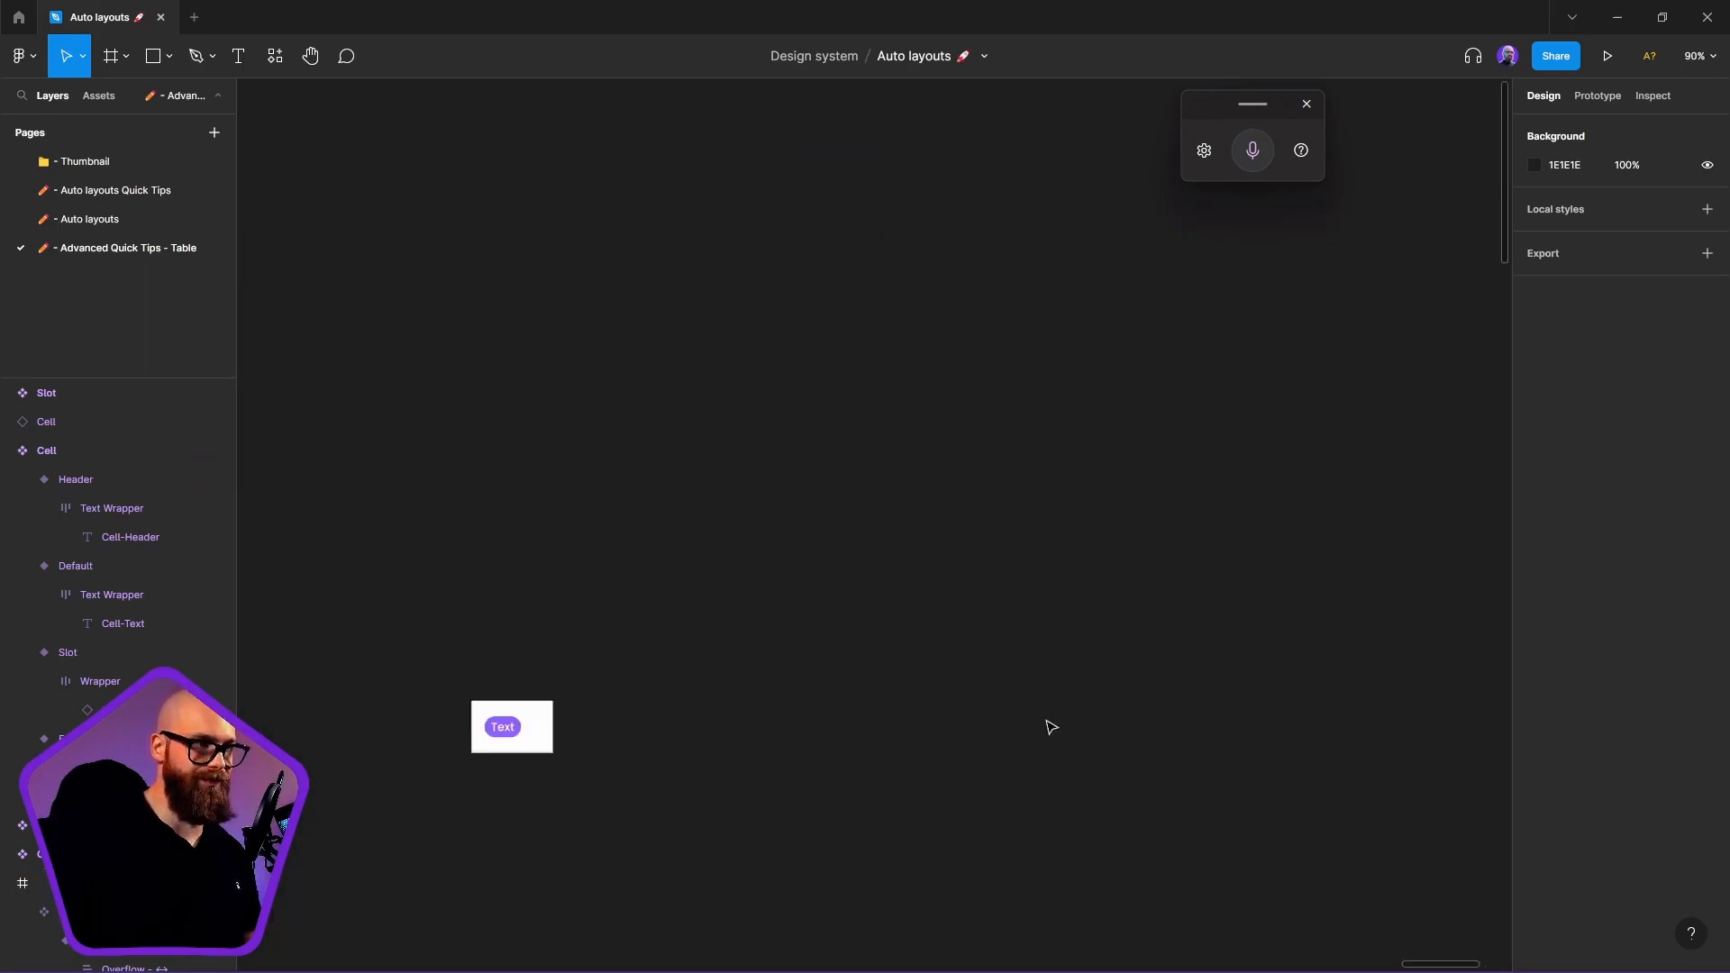
scroll(1053, 728, "down", 1)
Duplicate the badge Cell instance to form a horizontal row of four adjoining cells
left_click_drag(779, 706, 1007, 505)
scroll(890, 523, "up", 4)
left_click(868, 600)
left_click_drag(868, 602, 786, 572)
left_click_drag(546, 354, 977, 577)
left_click_drag(705, 566, 830, 610)
Reset all changes on the four Cell instances in the row
right_click(900, 595)
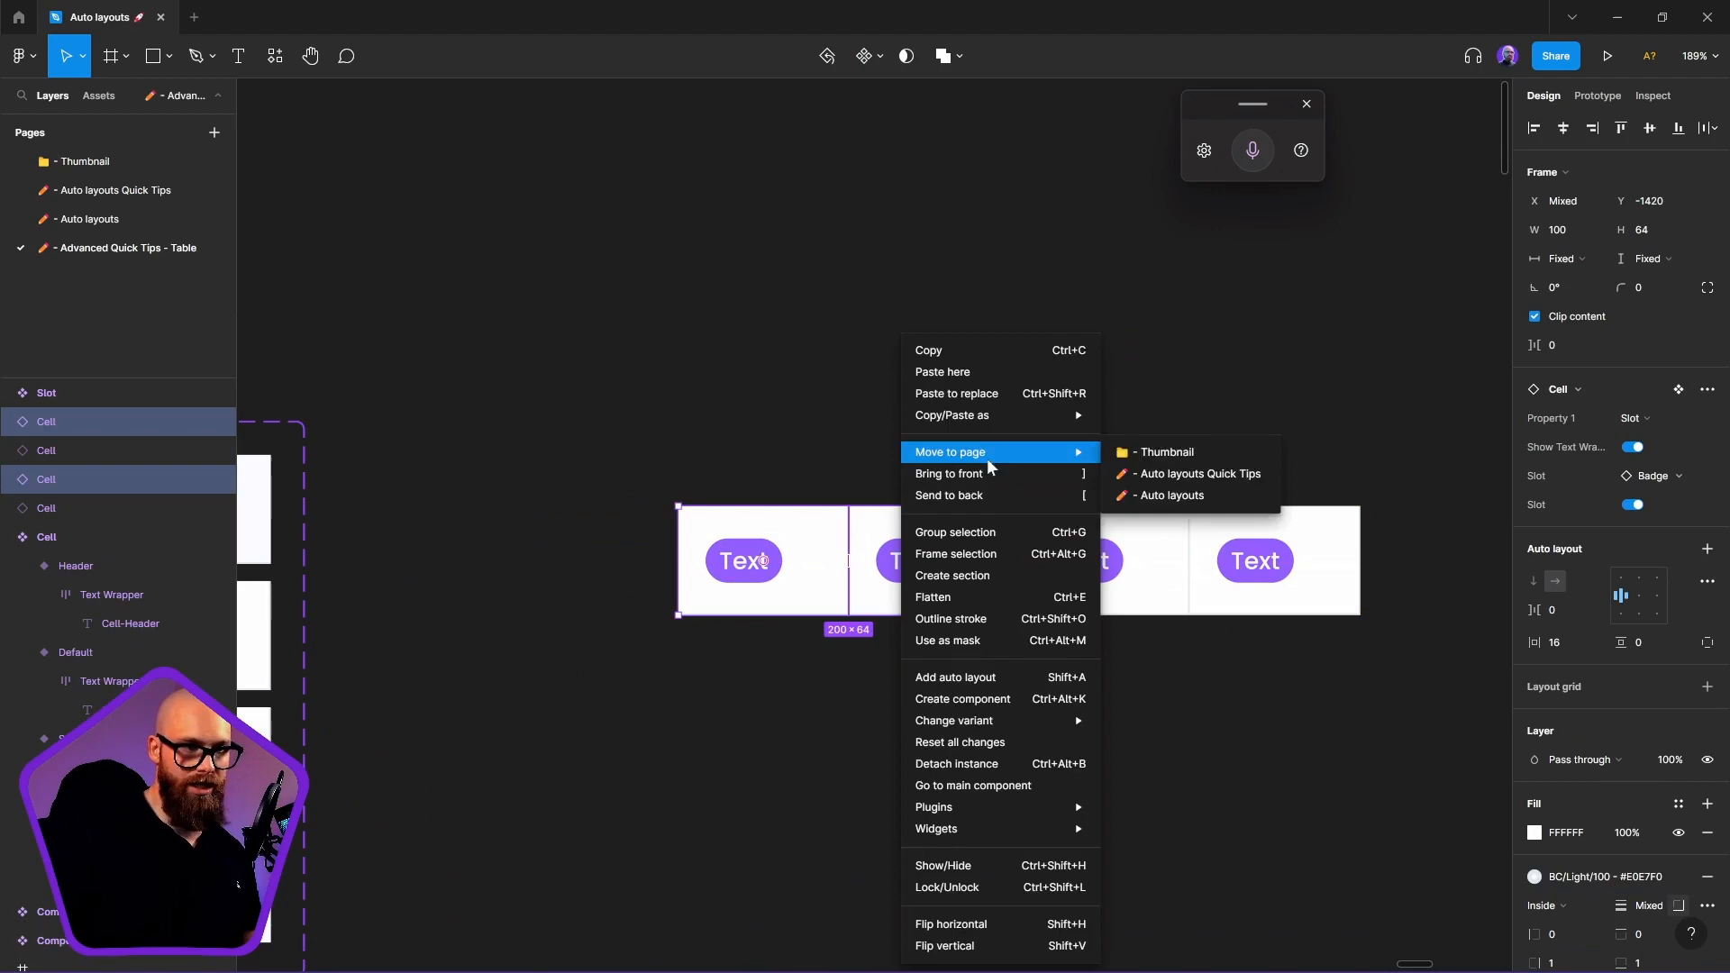
left_click(999, 744)
left_click(1124, 714)
left_click(1274, 586)
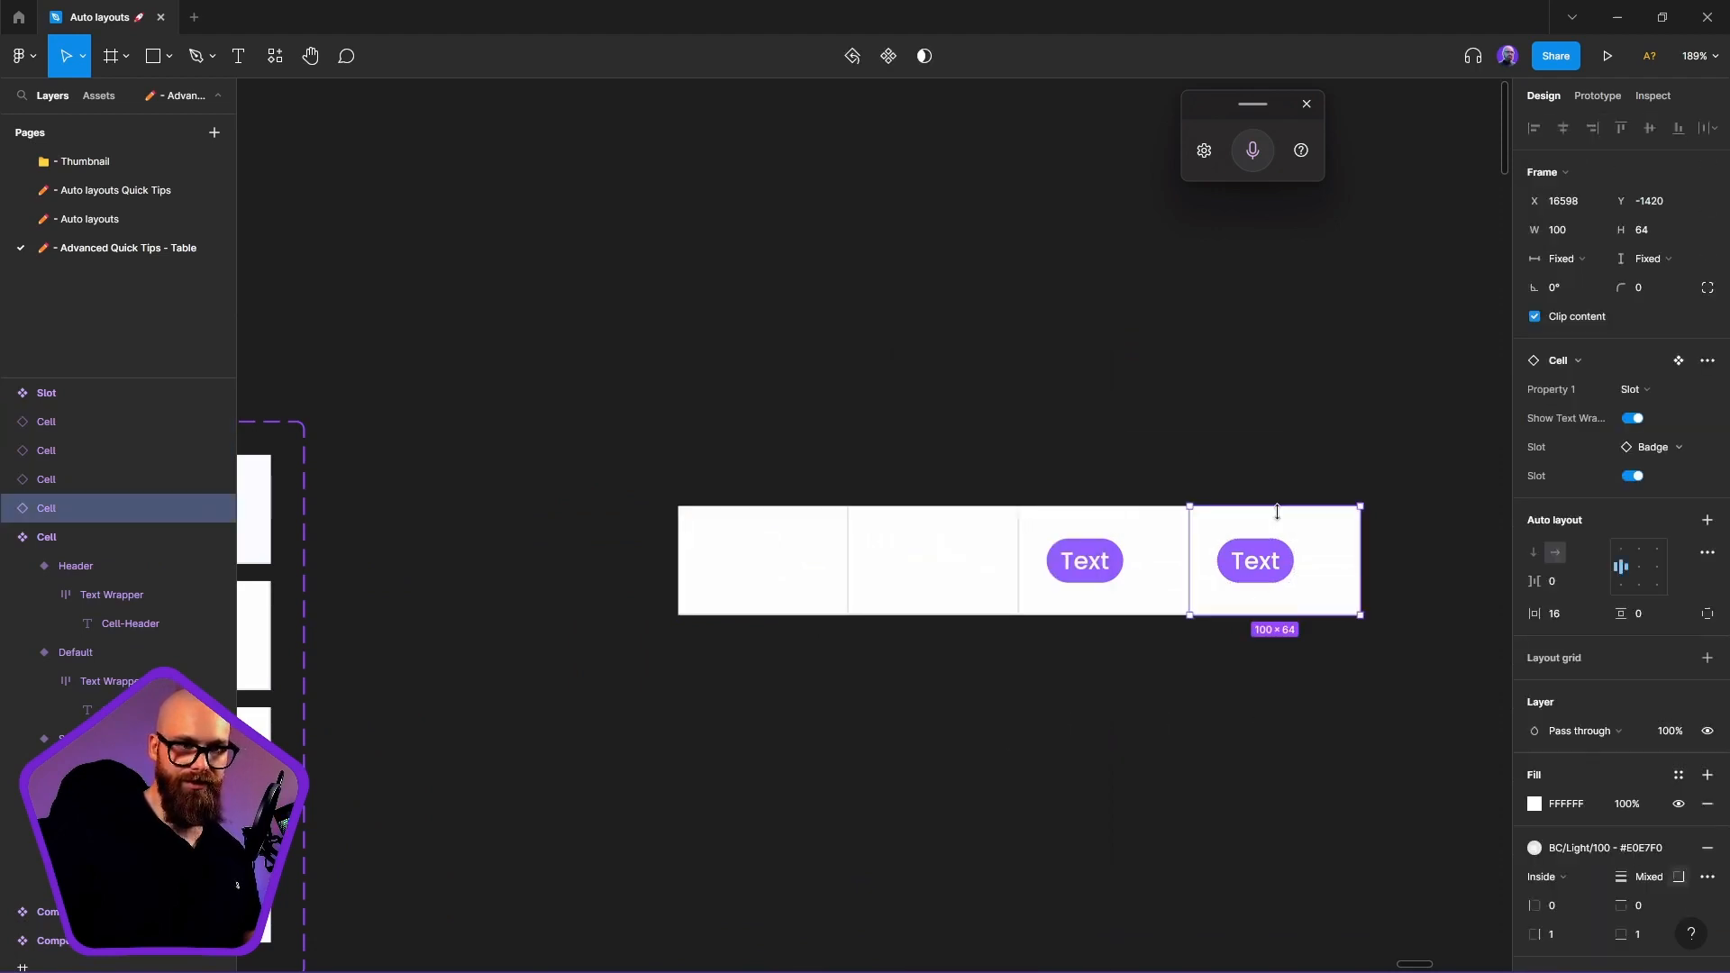
right_click(1272, 581)
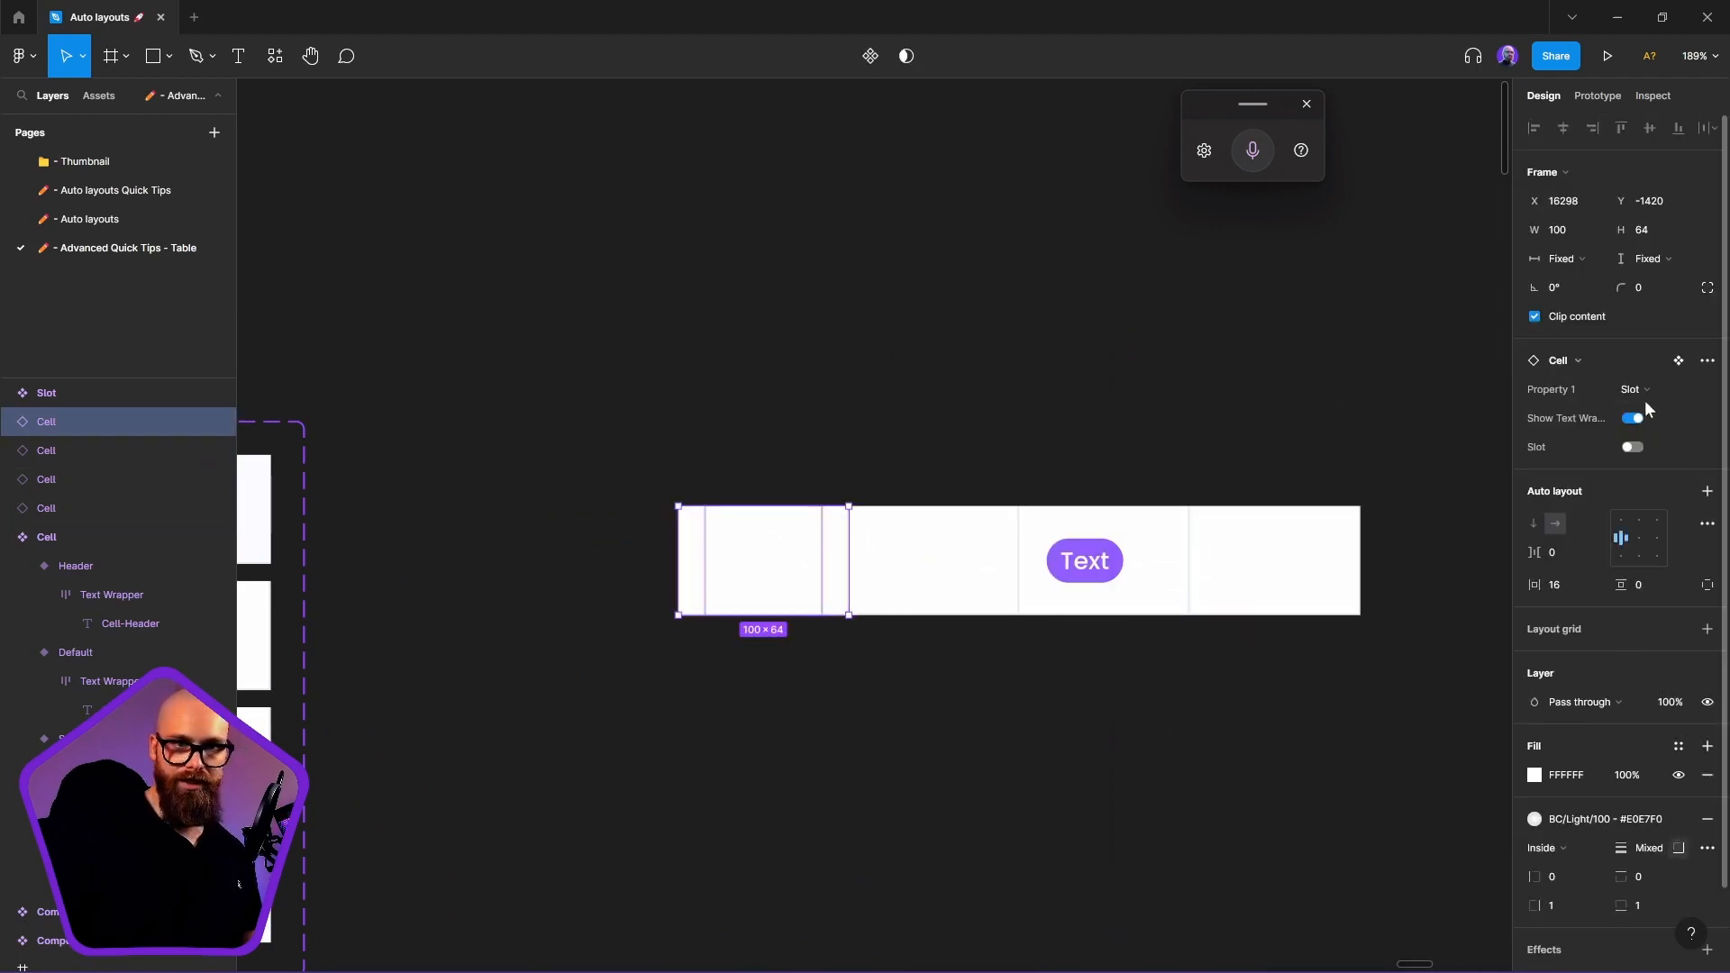
left_click(1645, 392)
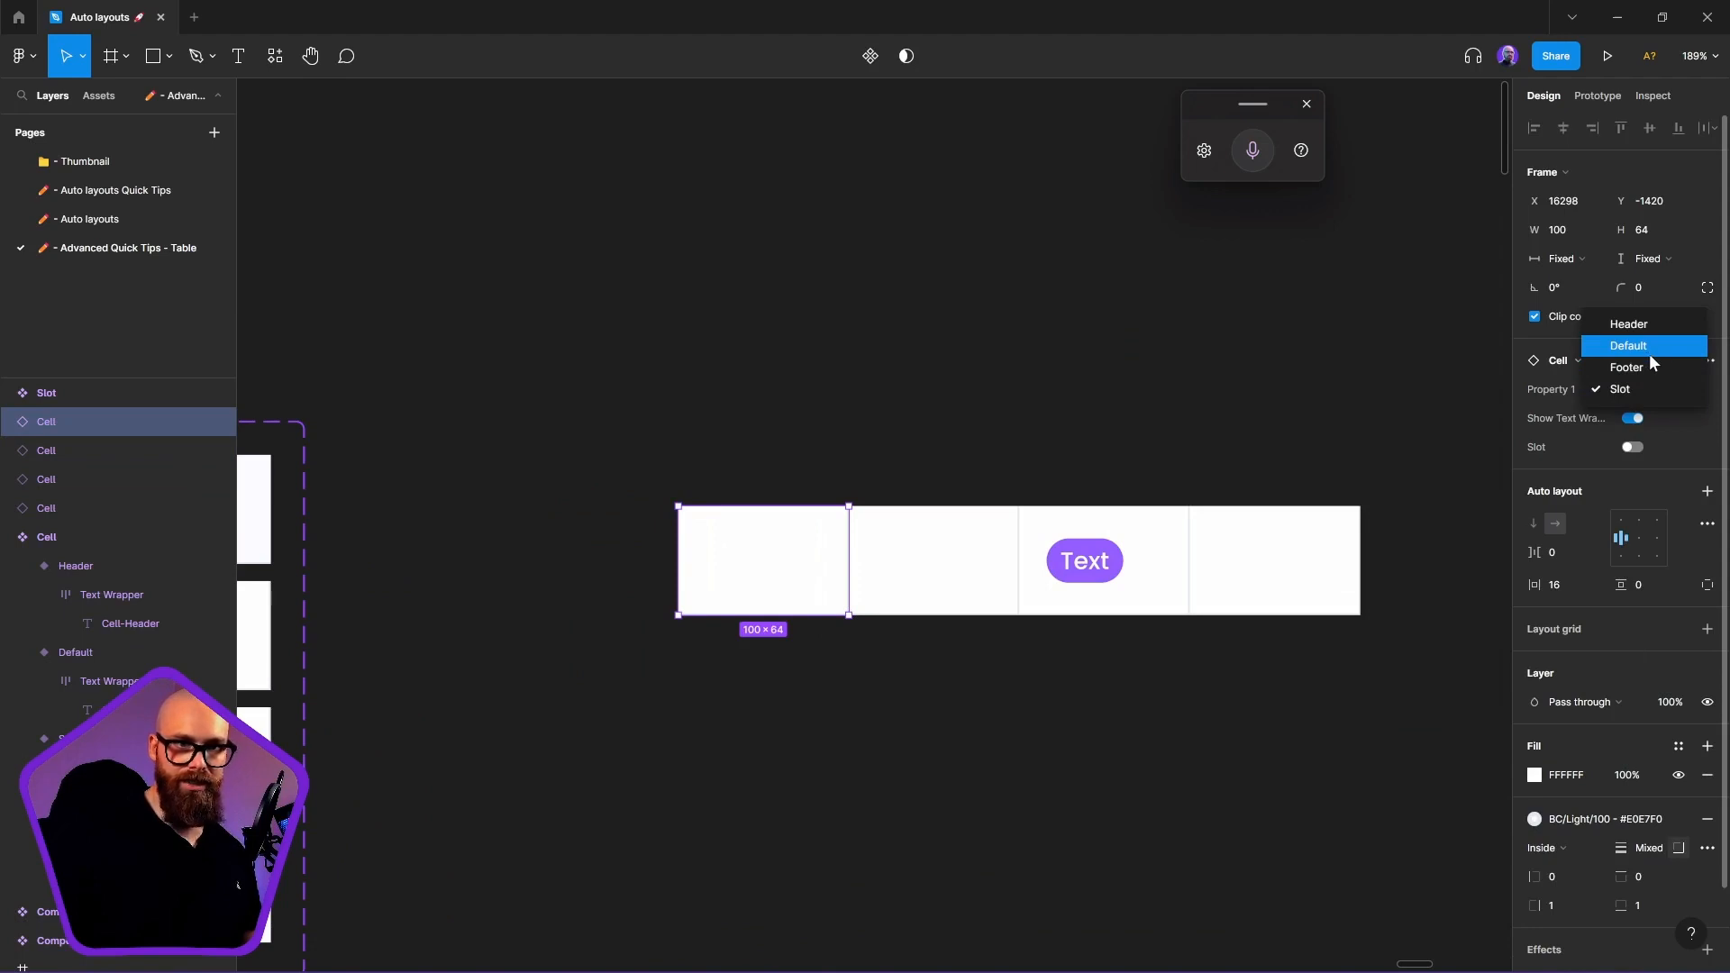
left_click(1126, 762)
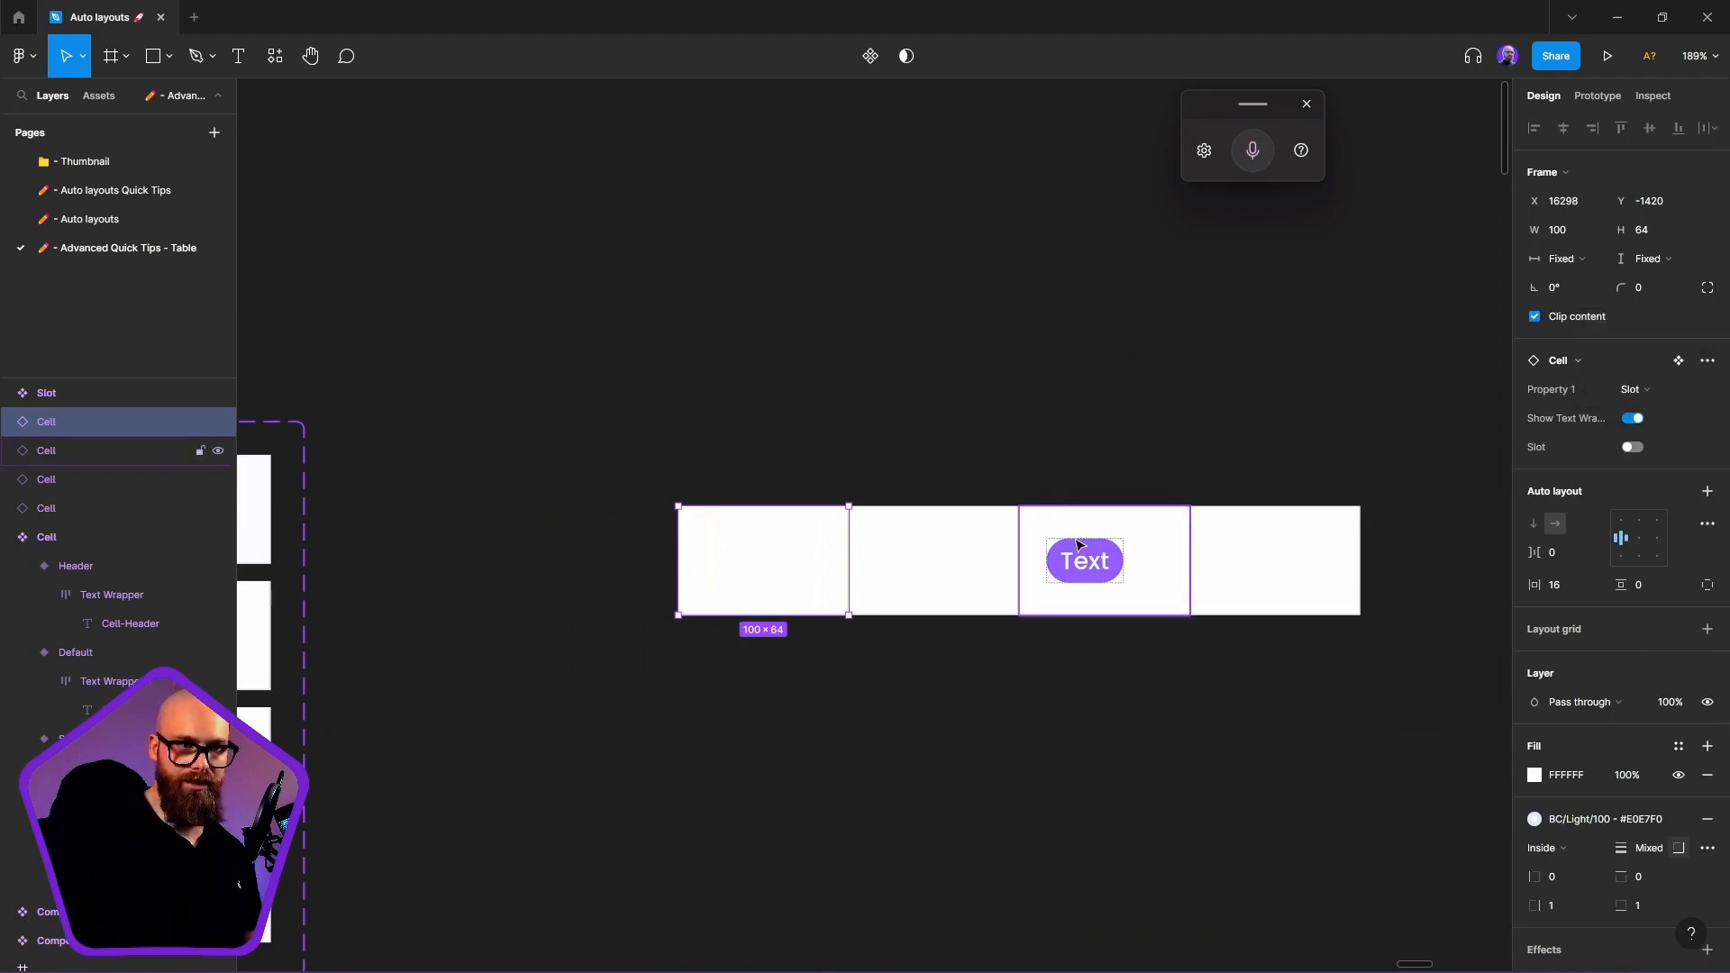
left_click(1140, 581)
right_click(1133, 577)
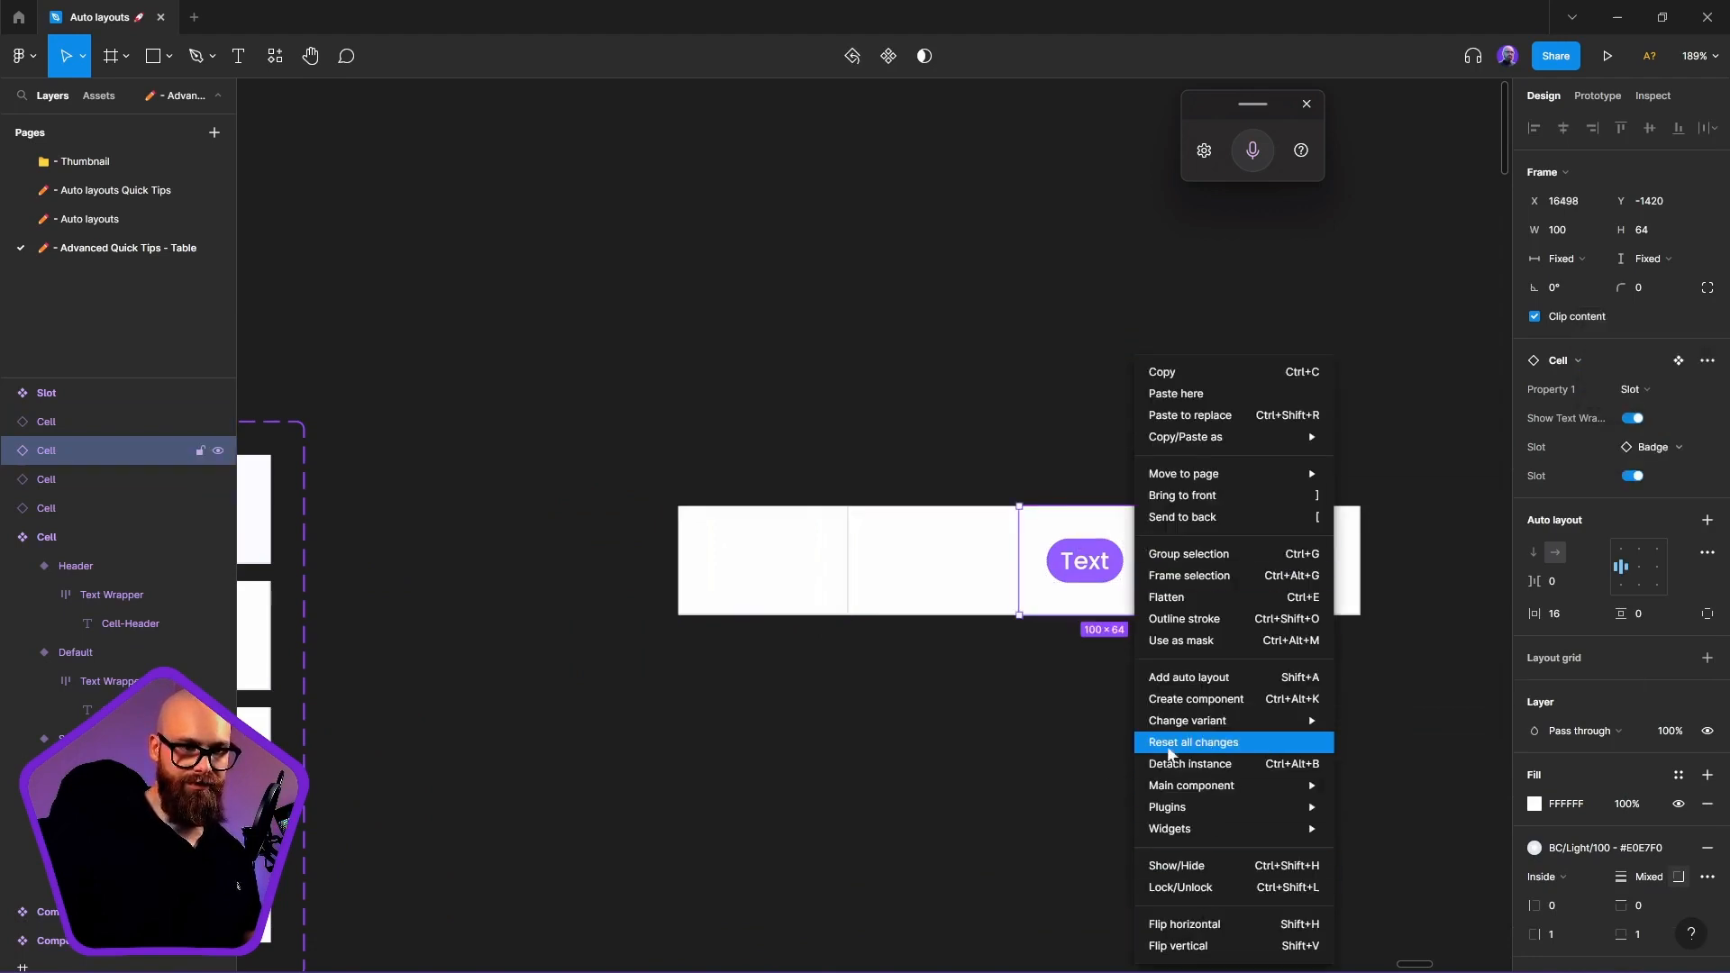
left_click(1199, 741)
Switch all four Cell instances to the Default variant
left_click_drag(586, 471, 1367, 673)
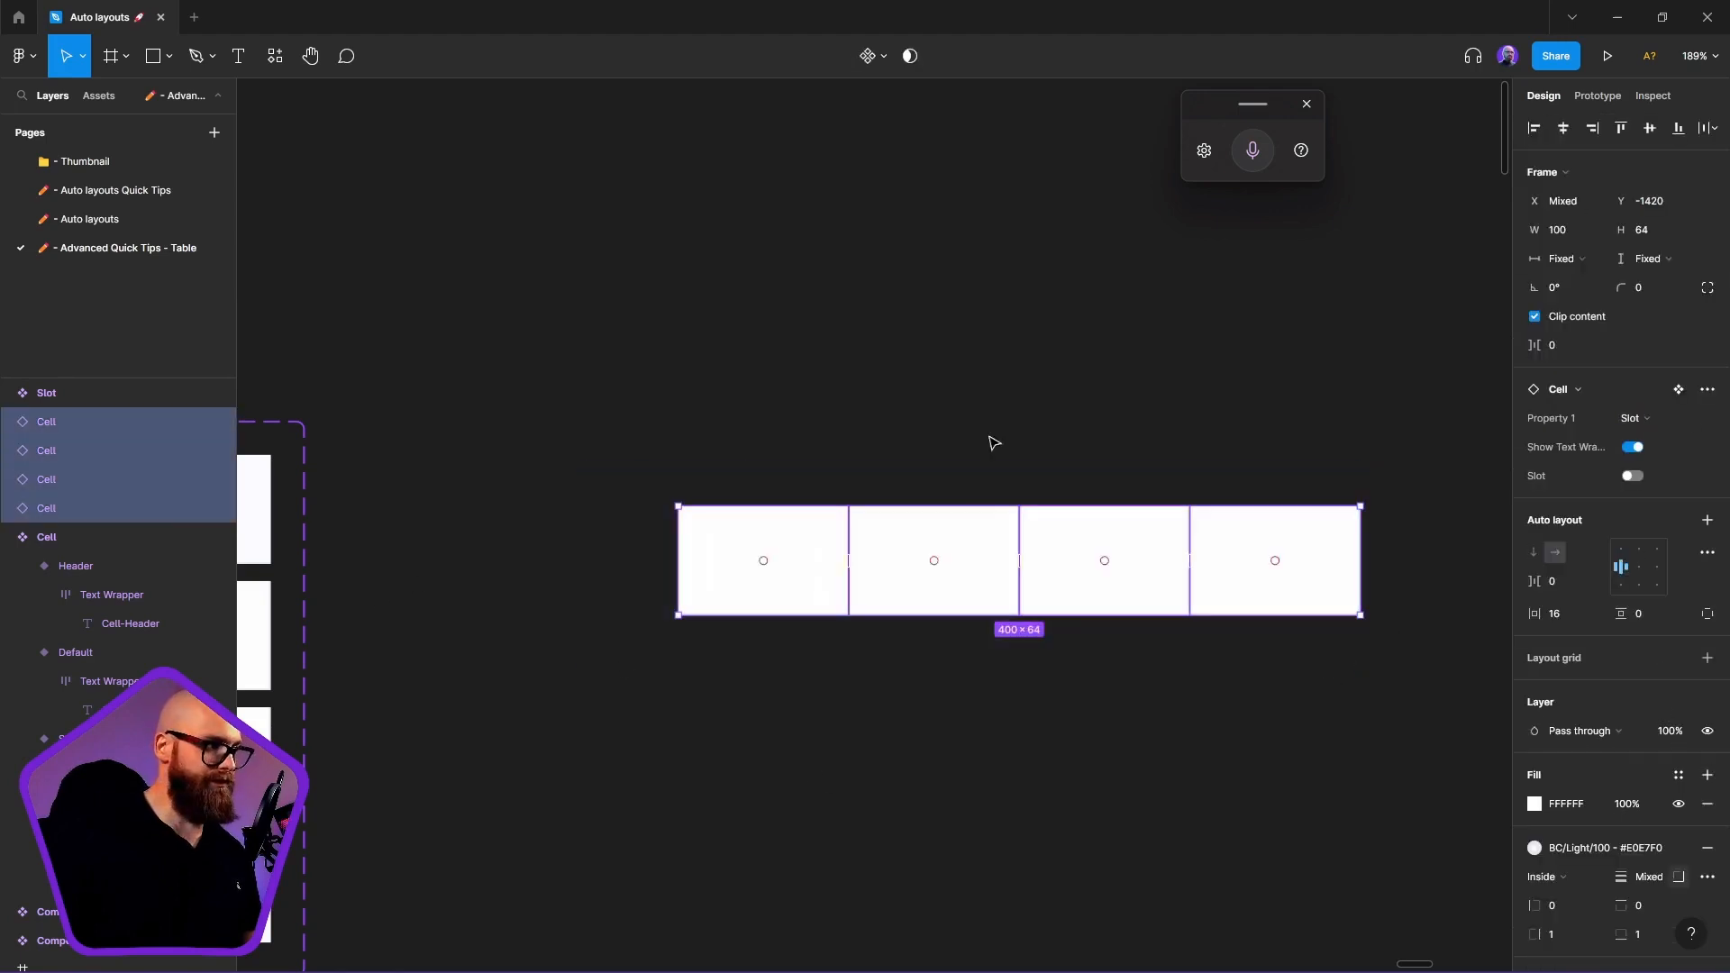
left_click(1633, 419)
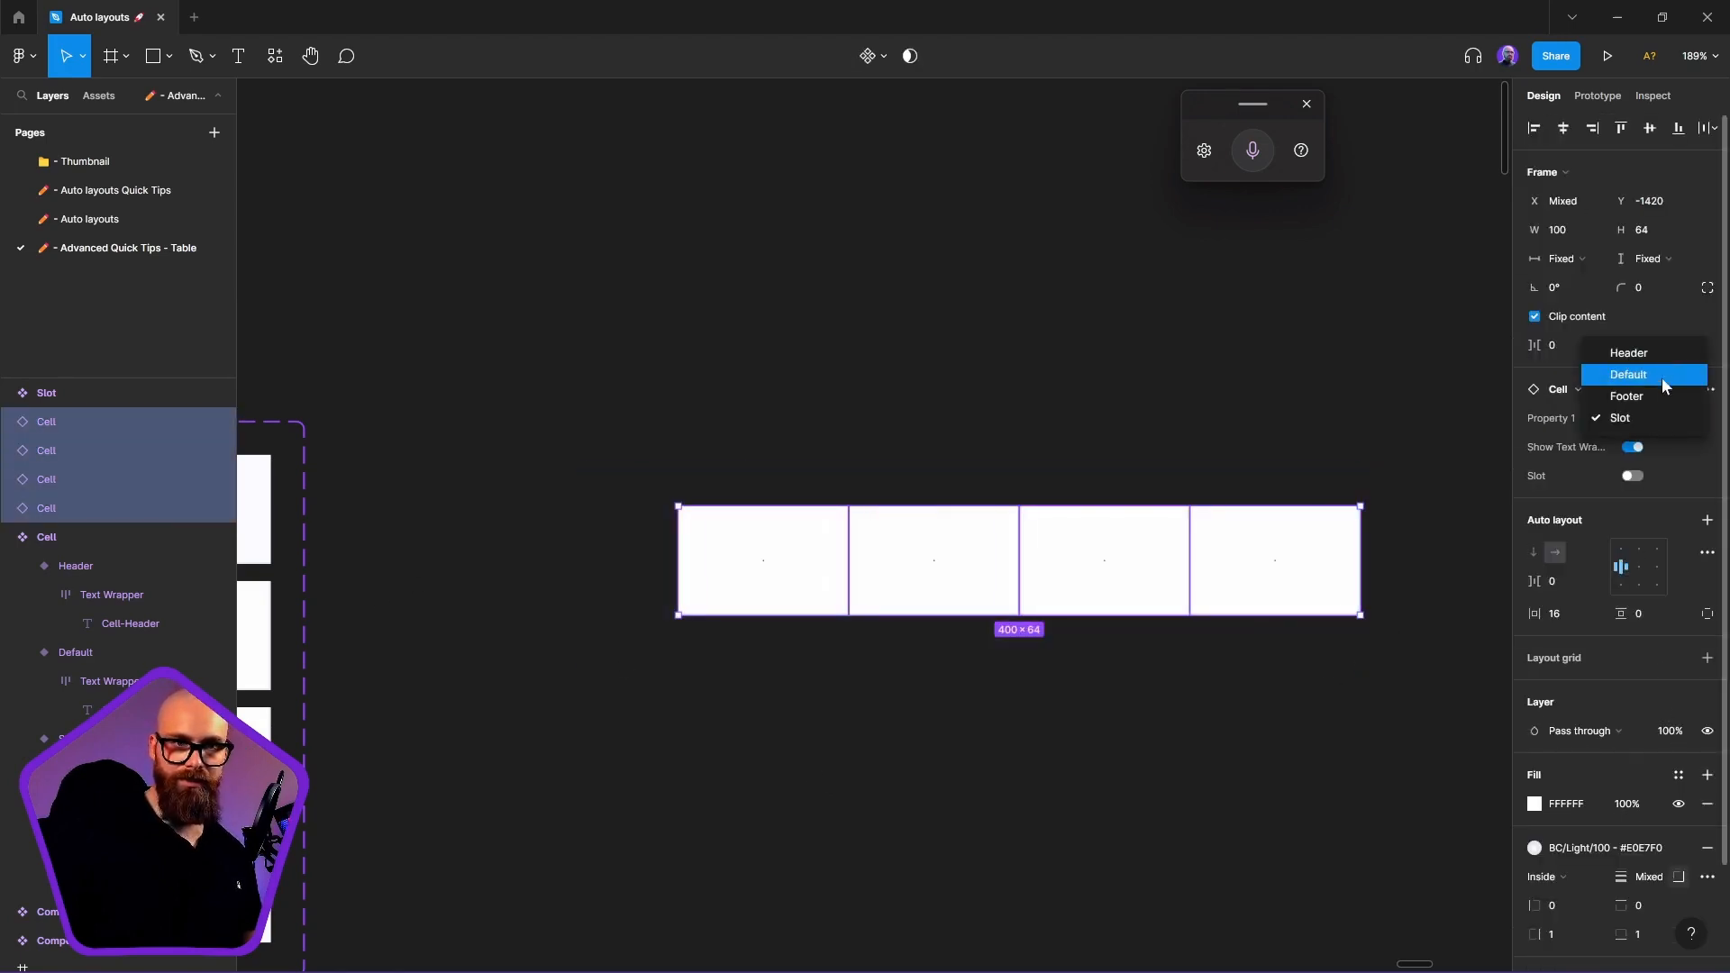
left_click(1664, 374)
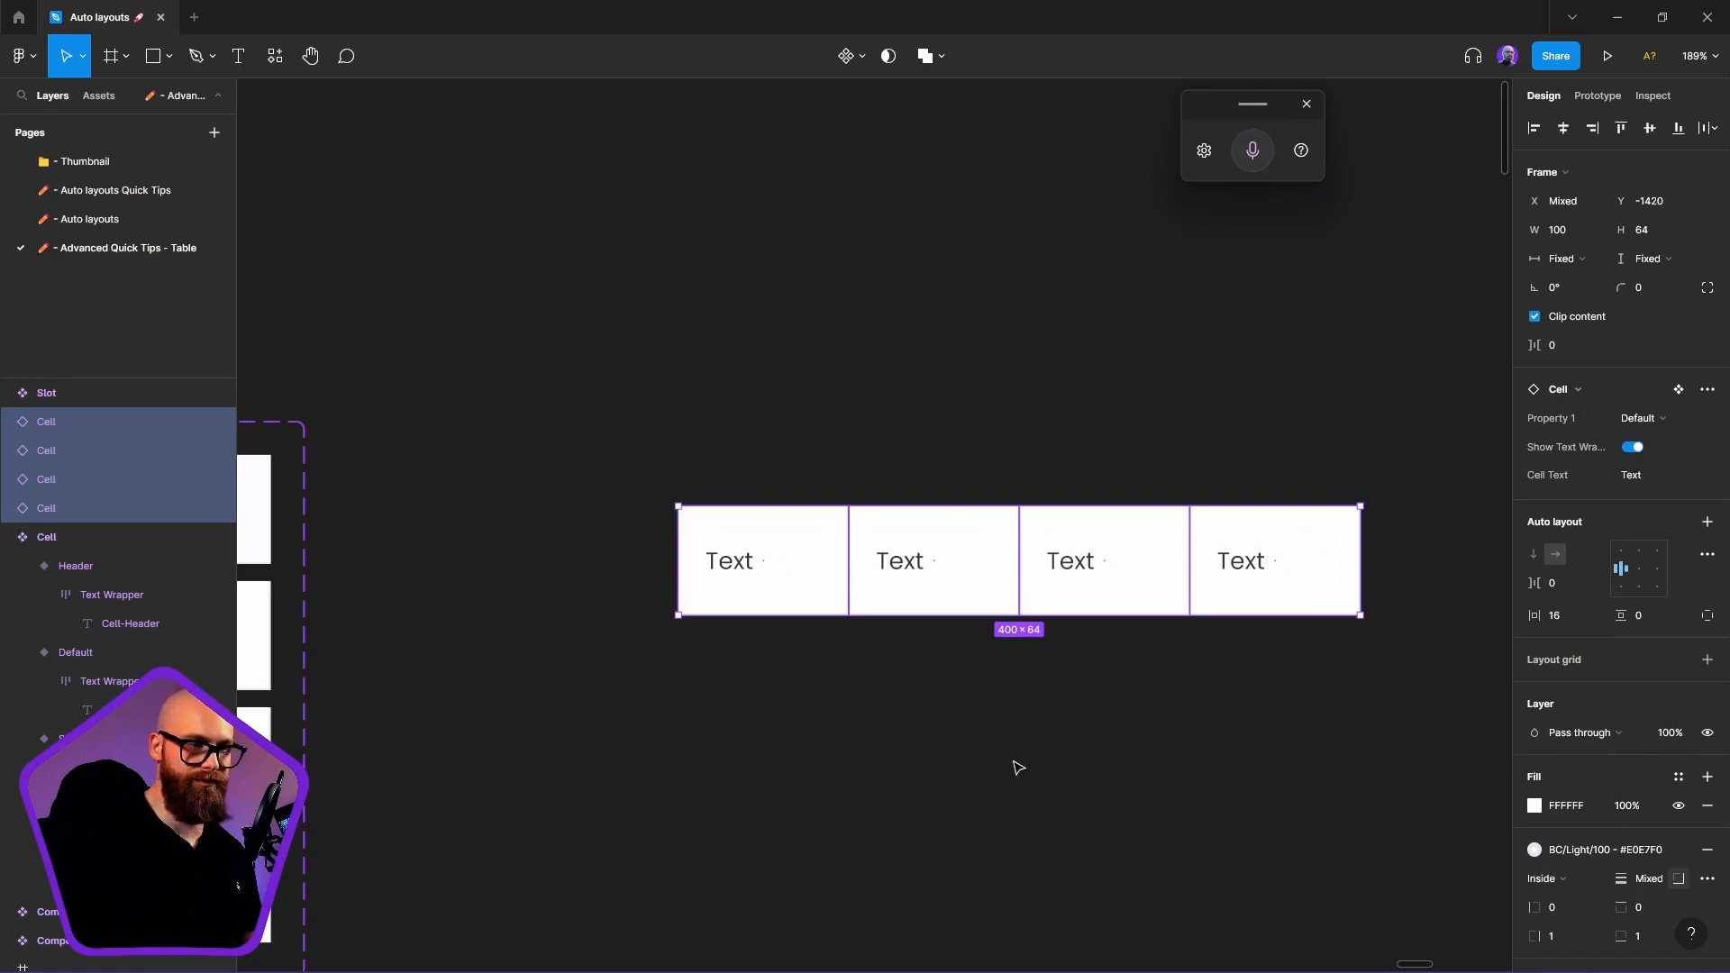
Wrap the four cells in a horizontal auto layout frame and rename the frame Row
key("shift+a")
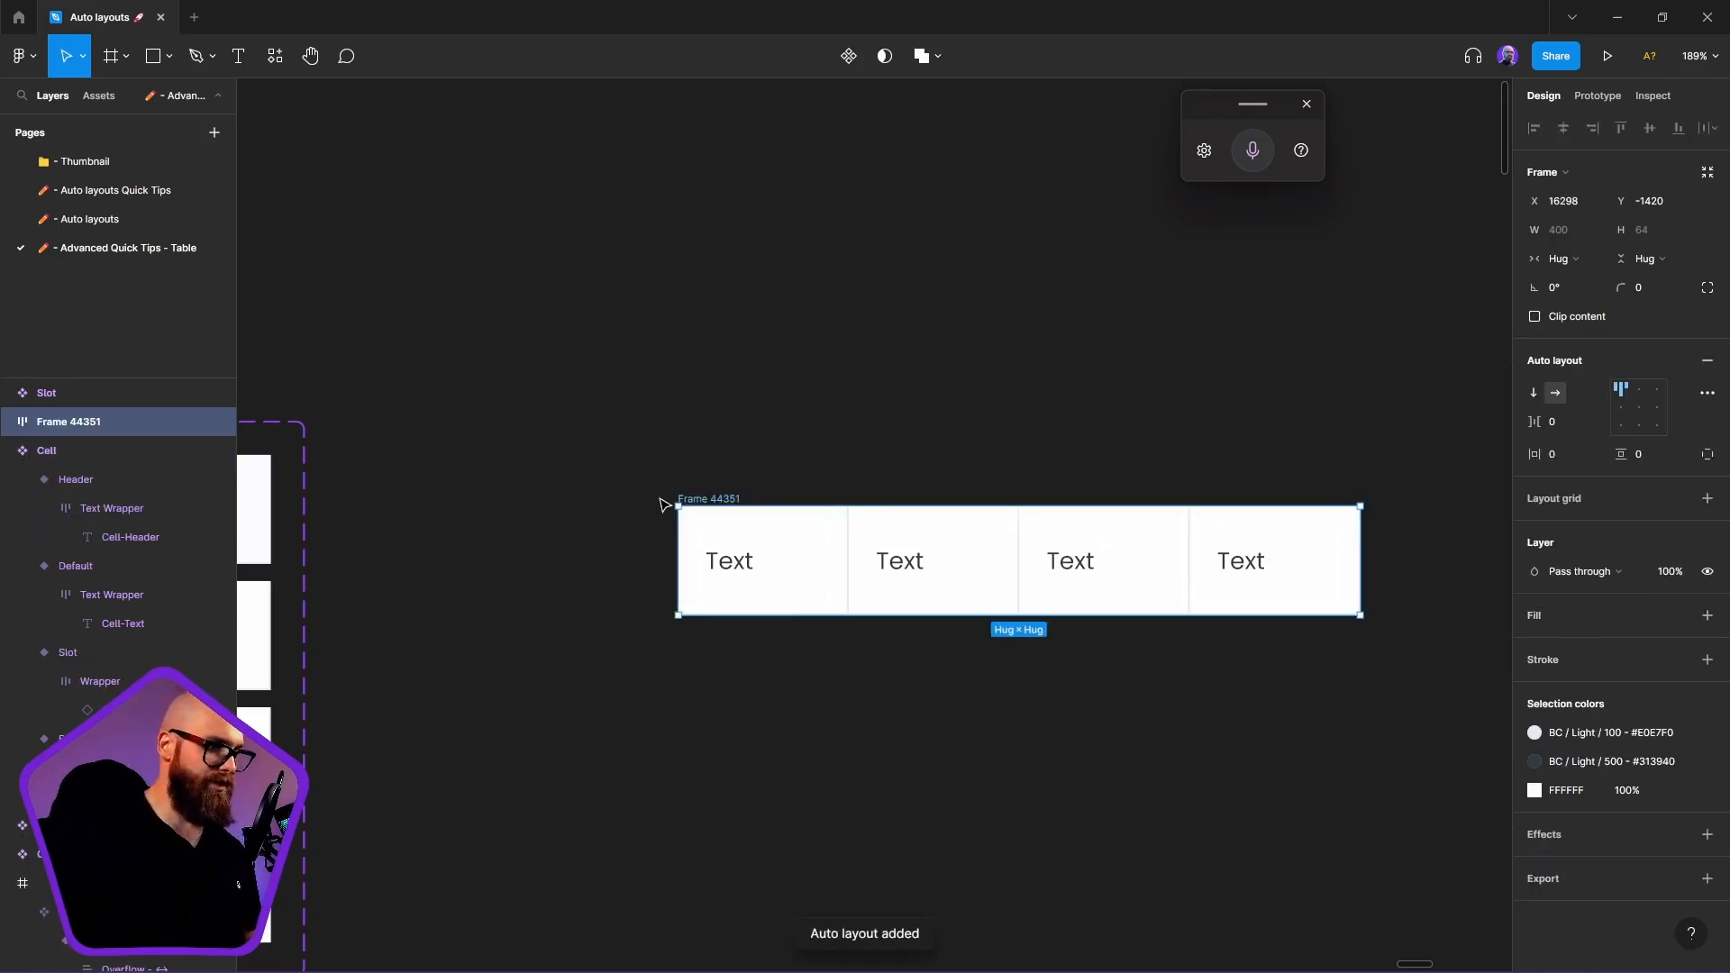
double_click(71, 423)
key("BackSpace")
type("R")
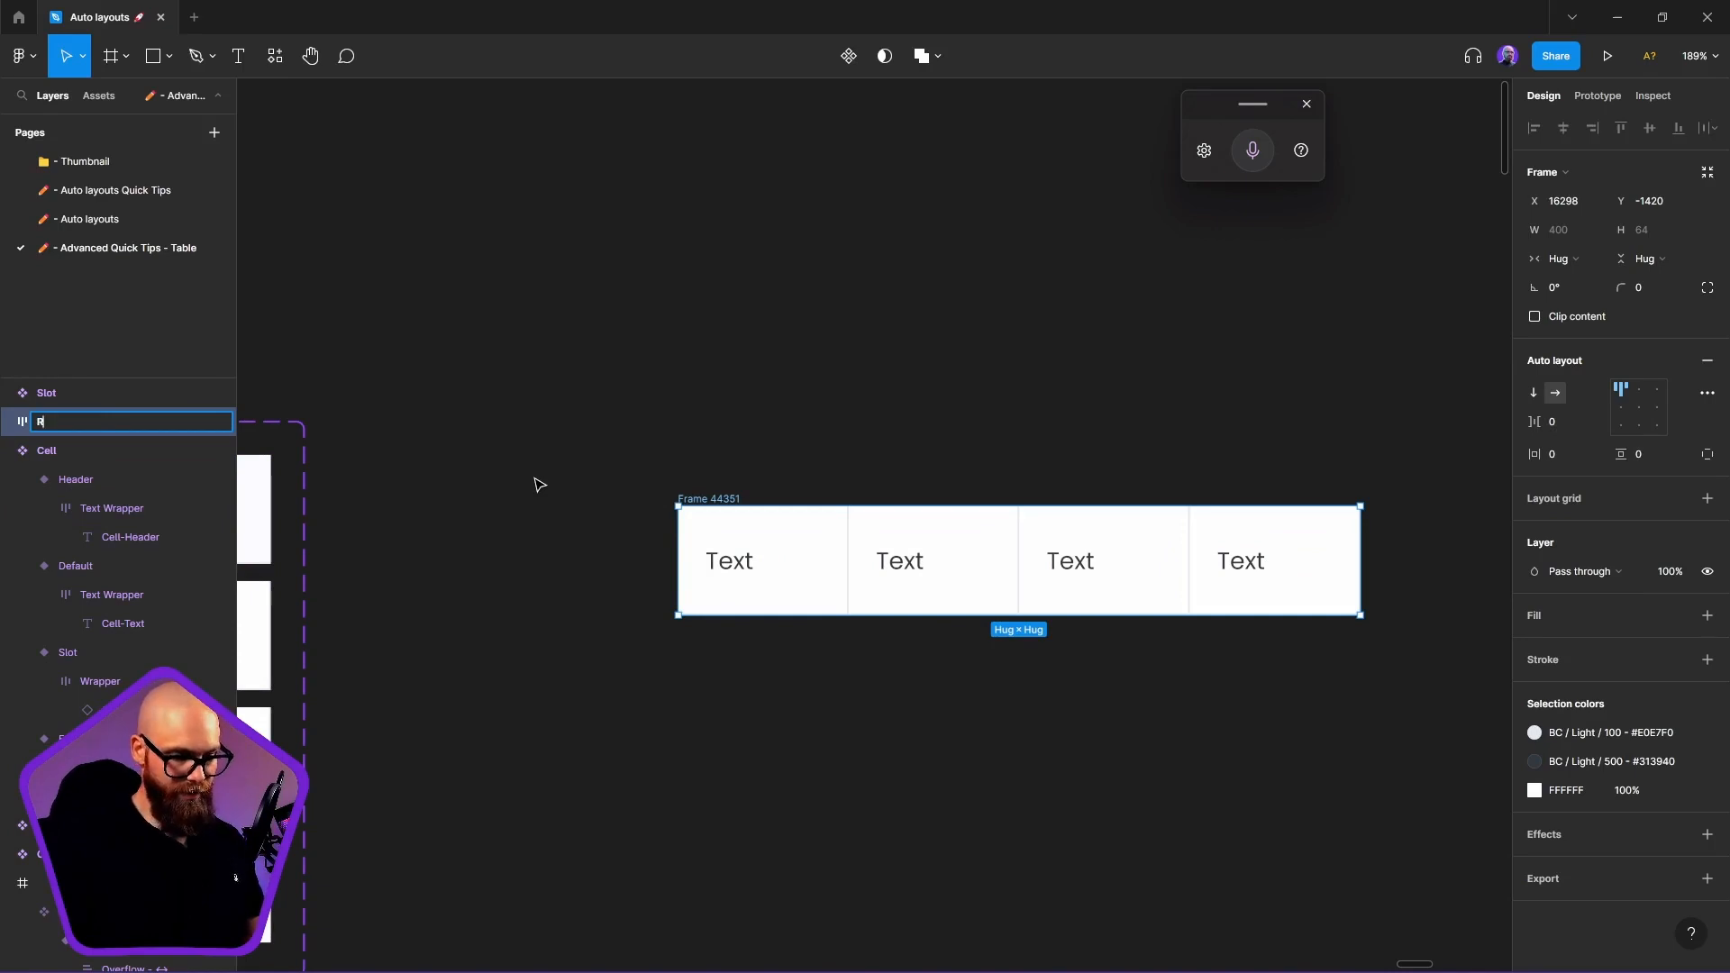
type("ow")
key("Return")
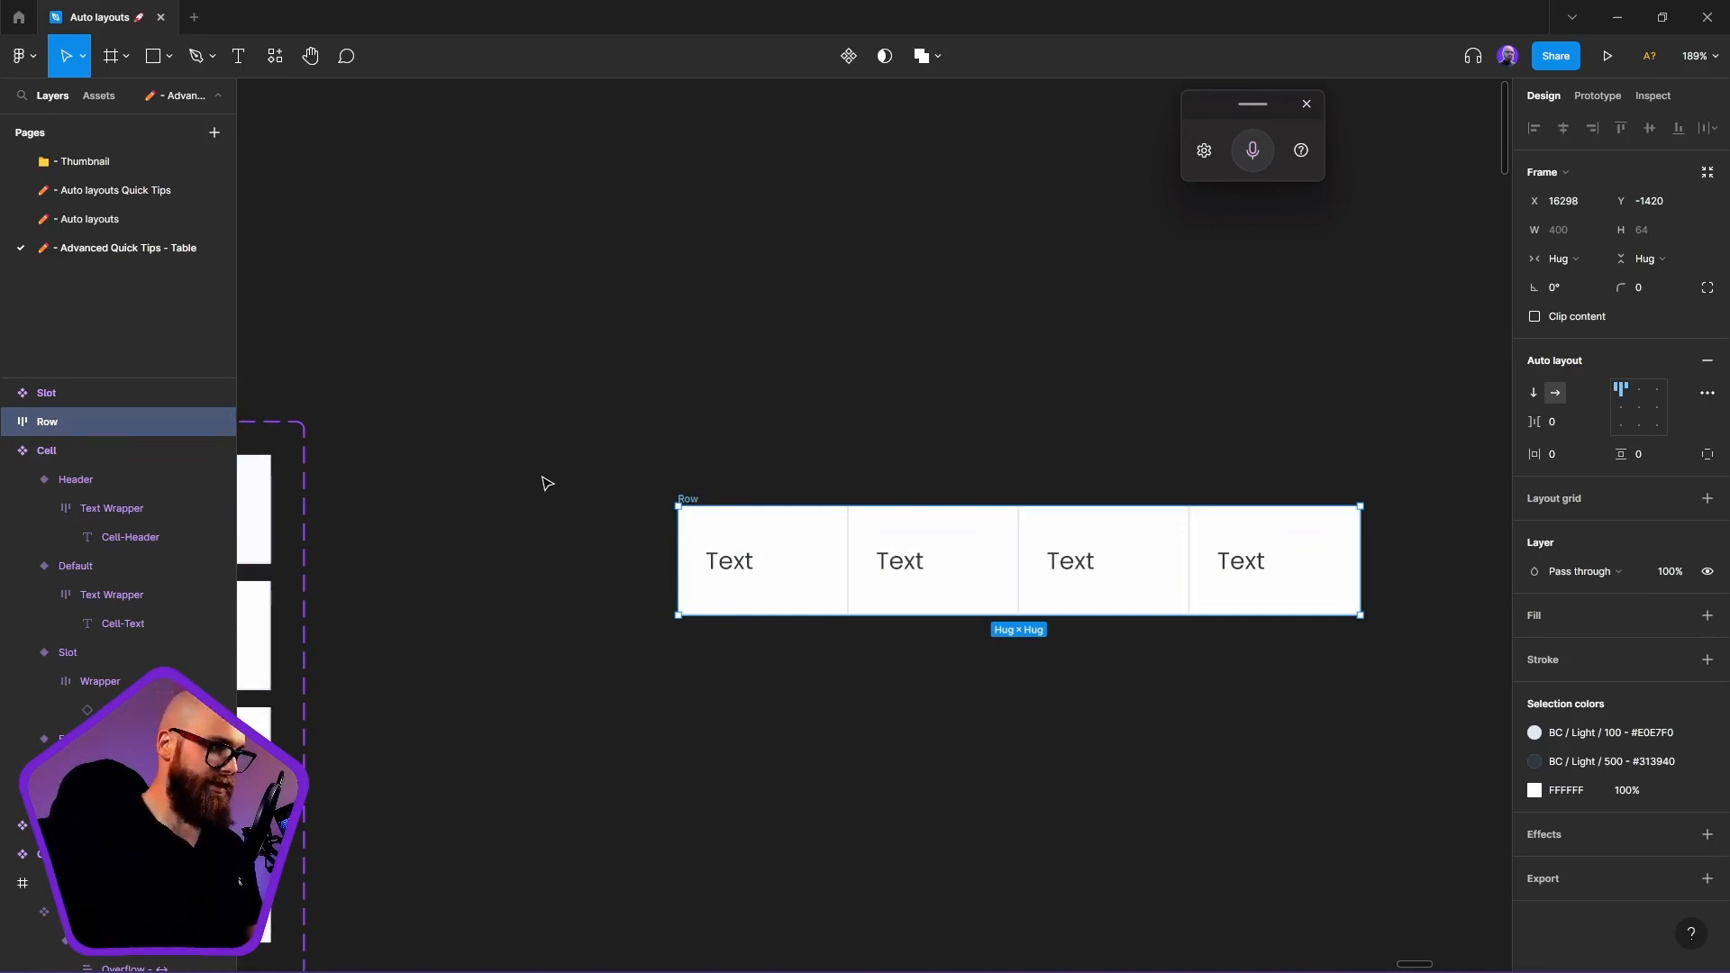
Batch-rename the four cells inside Row to Cell 1 through Cell 4, using the current name plus a single-digit ascending number
left_click(8, 422)
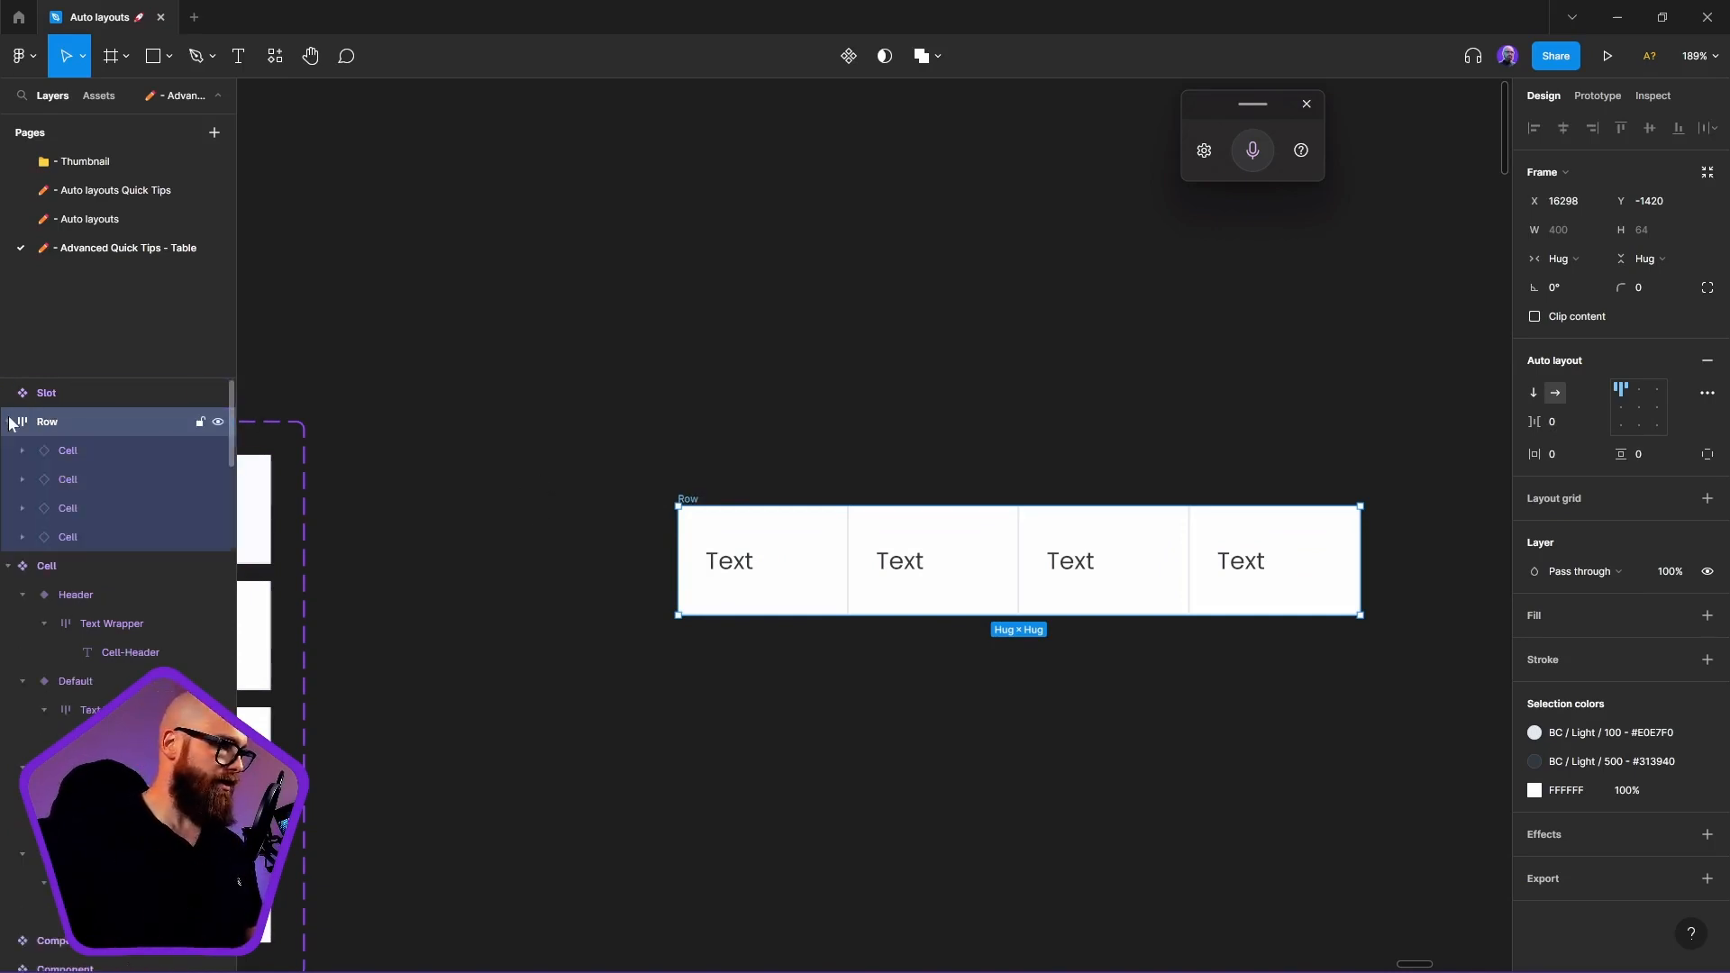
left_click(91, 451)
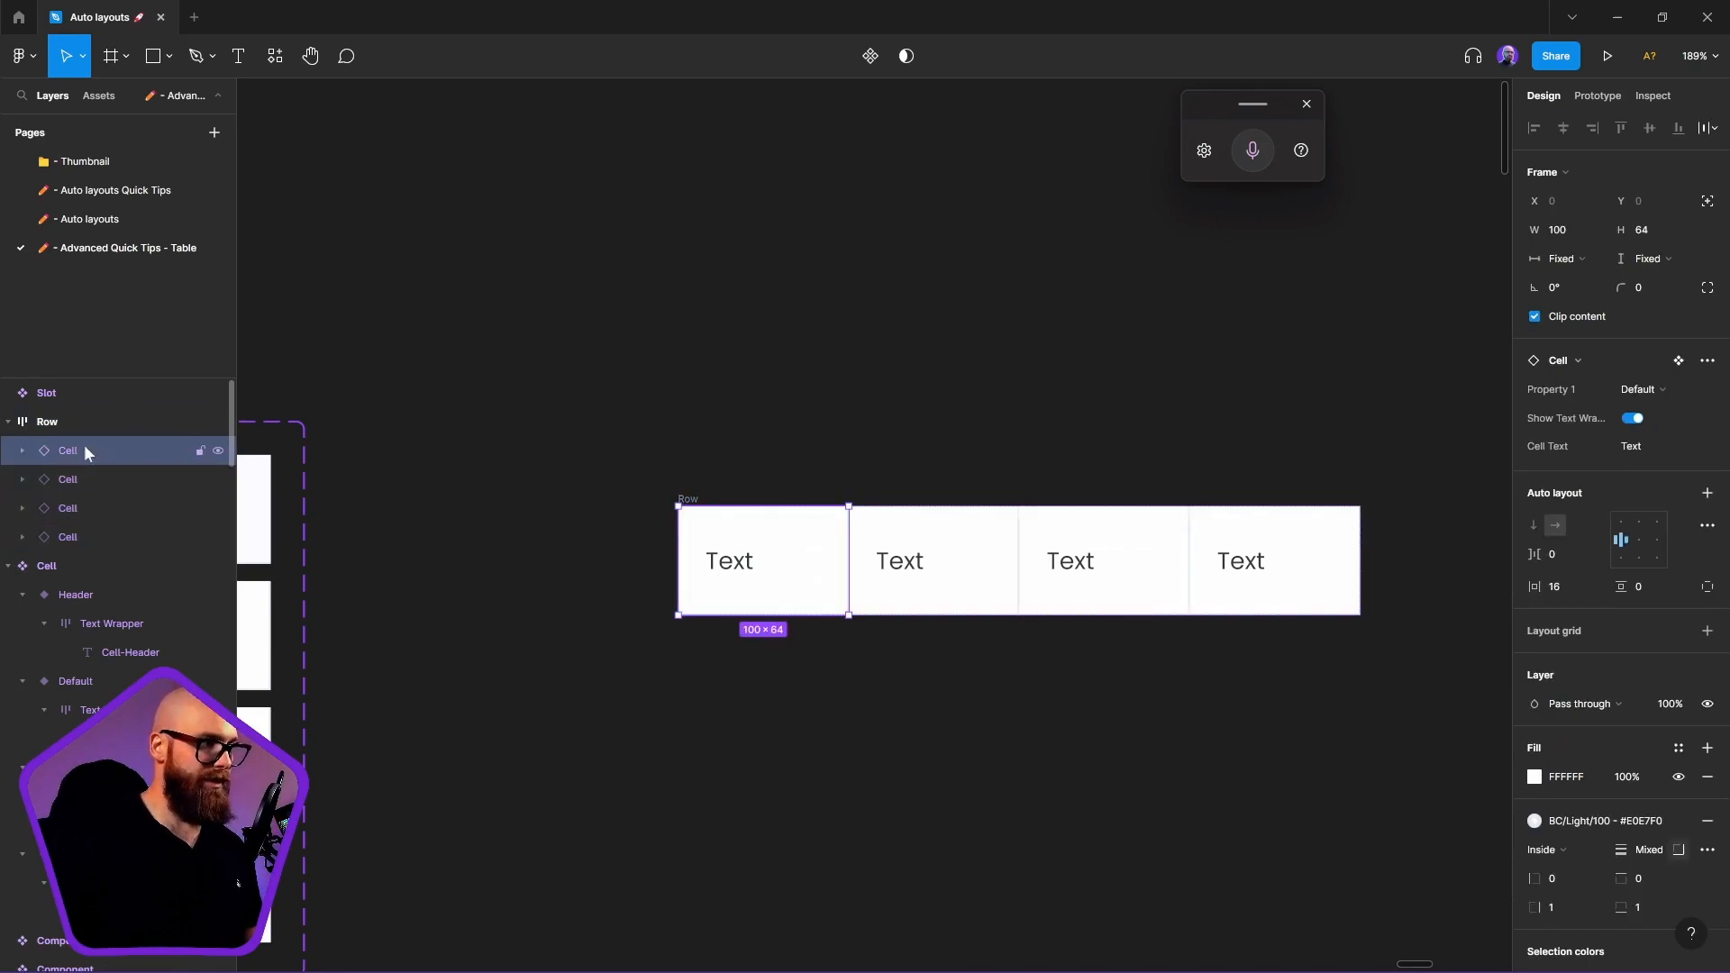
left_click(101, 537, "shift")
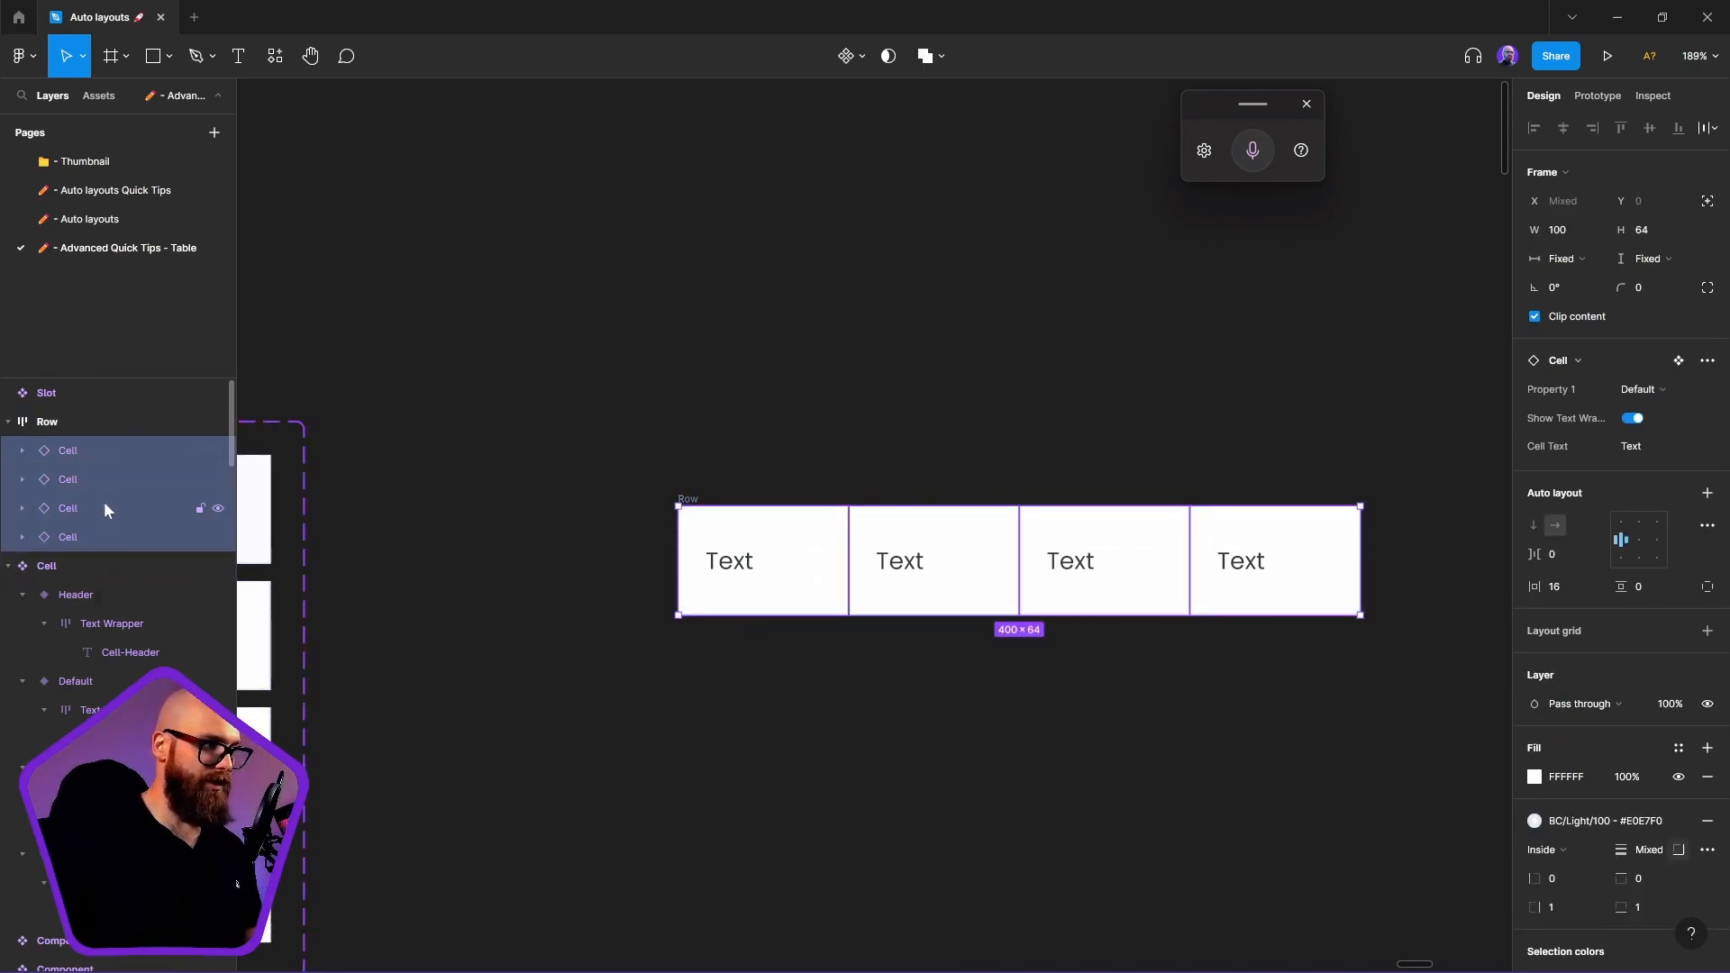
right_click(105, 501)
left_click(149, 595)
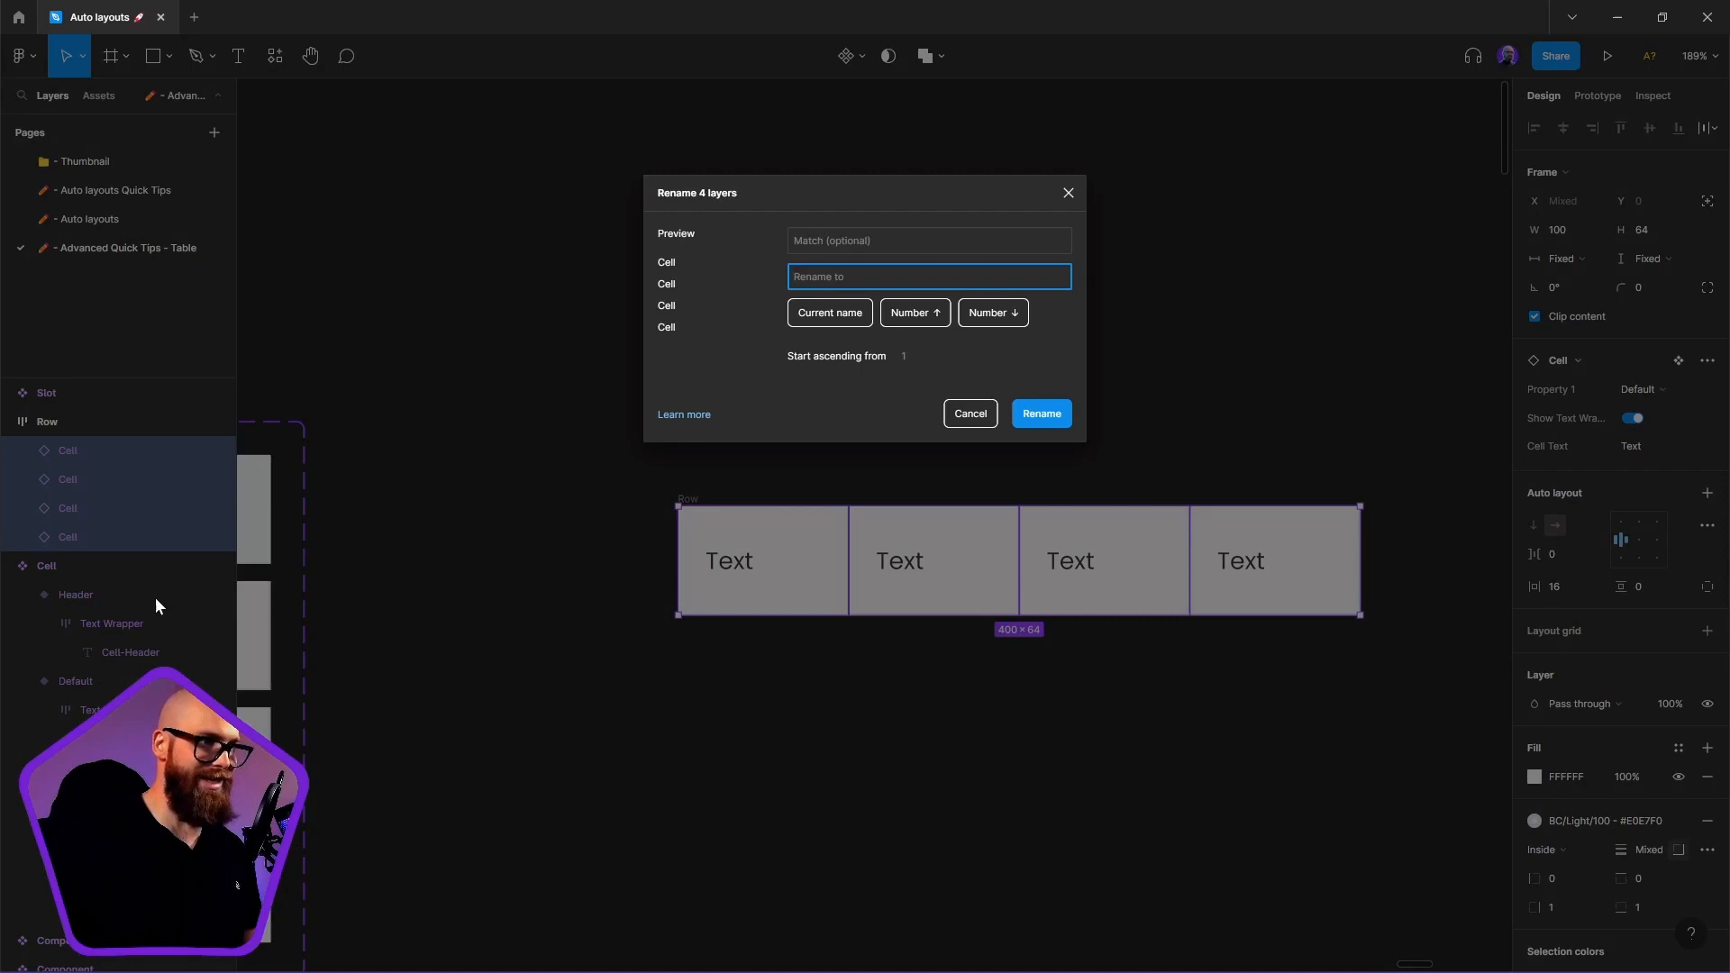
left_click(849, 318)
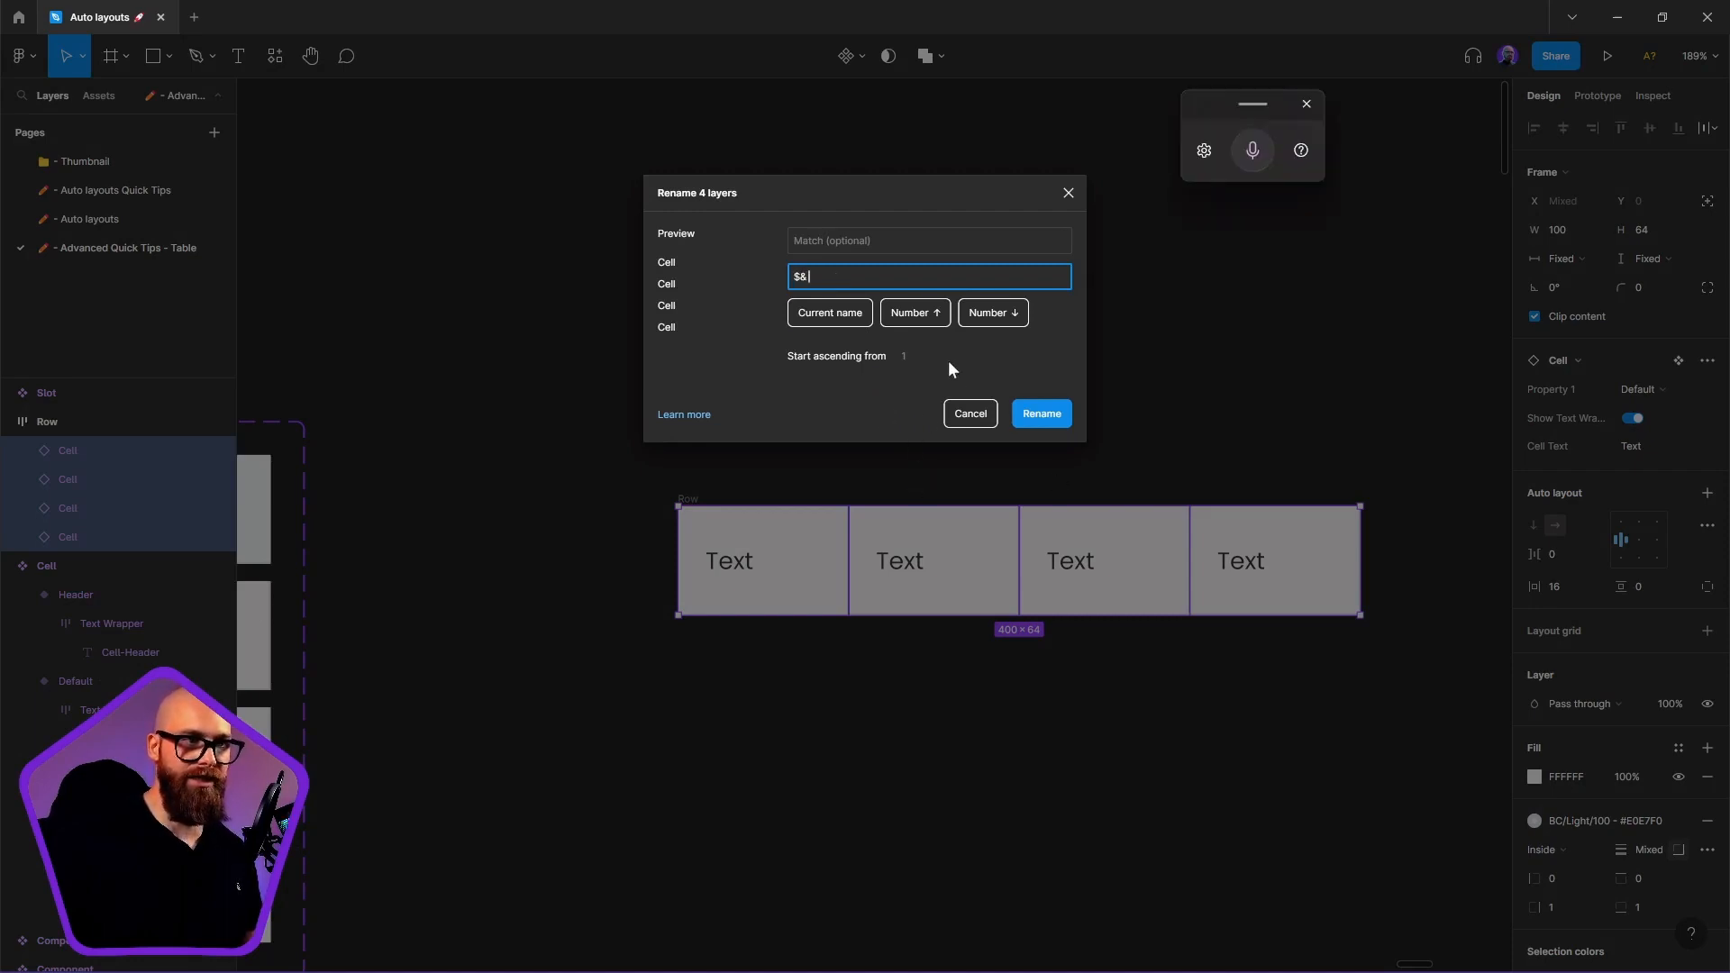
left_click(928, 312)
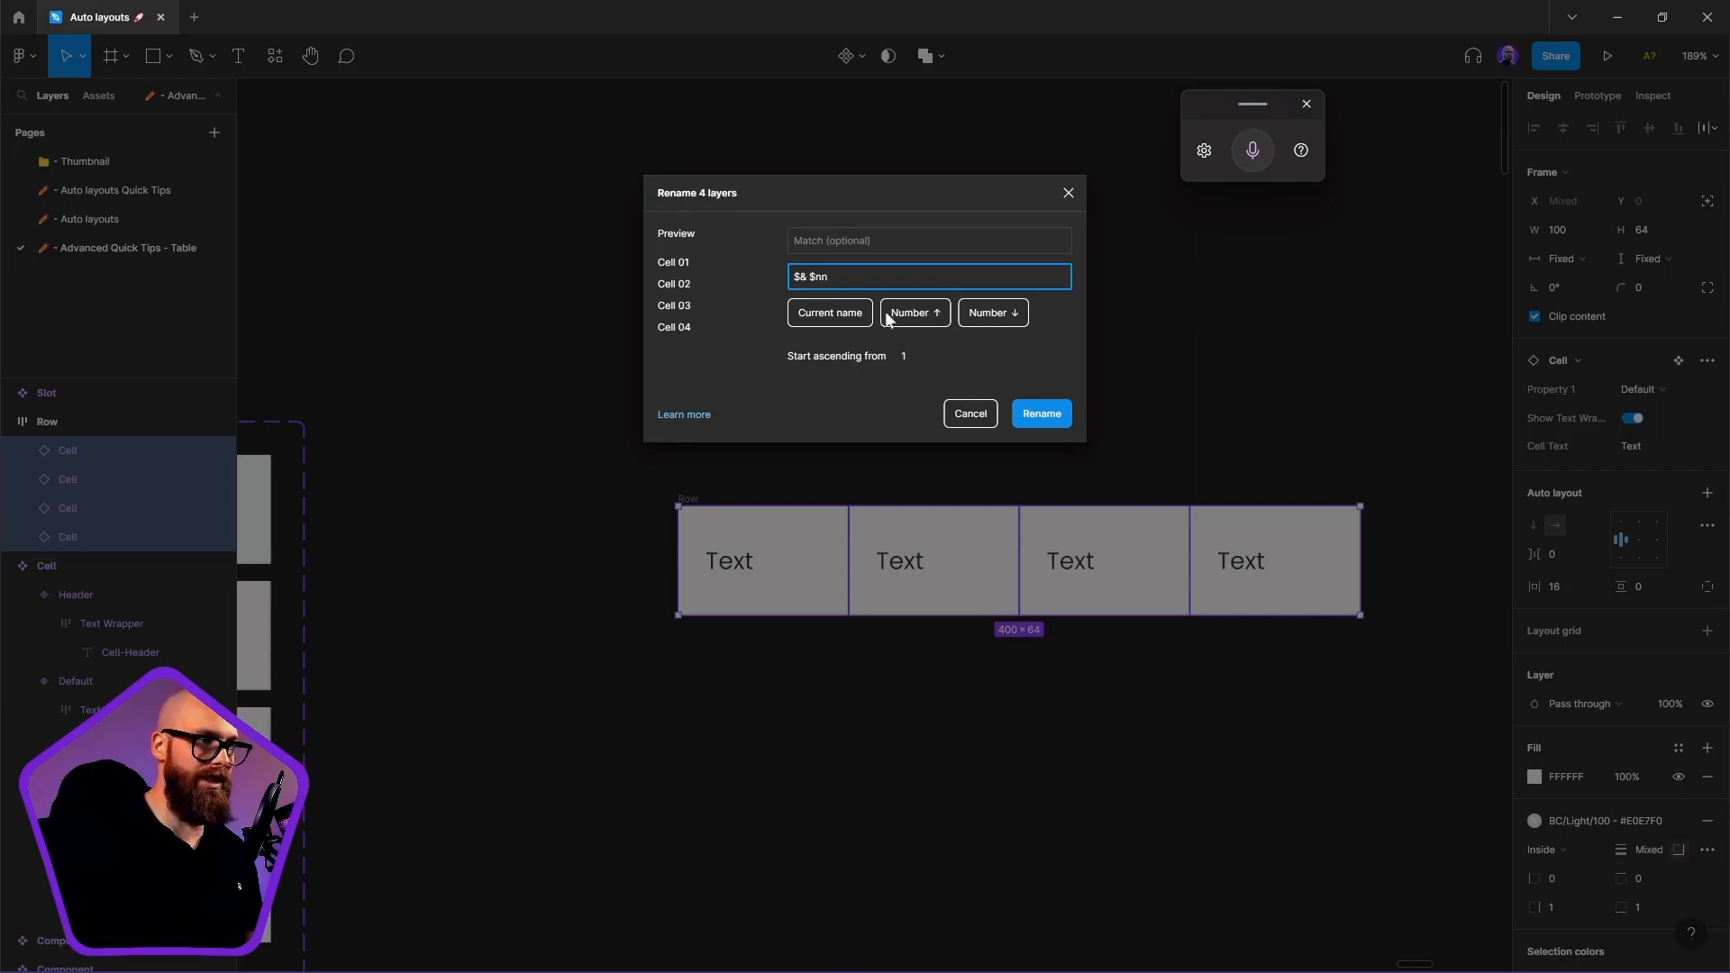
key("BackSpace")
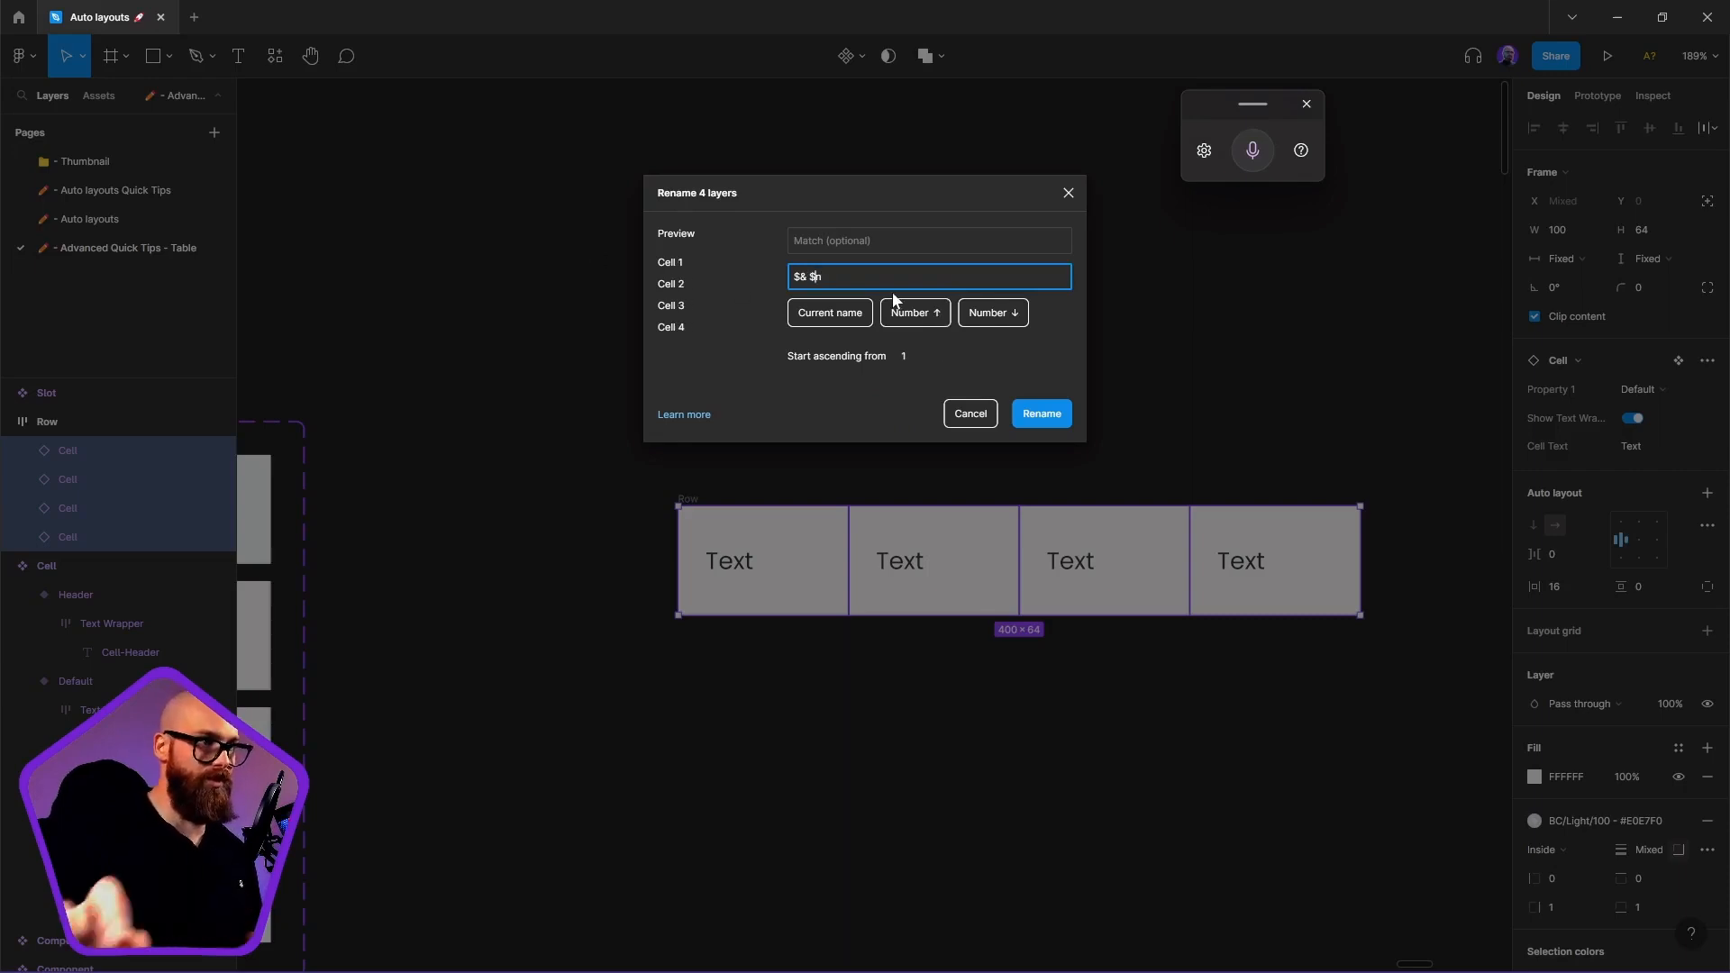
left_click(1041, 413)
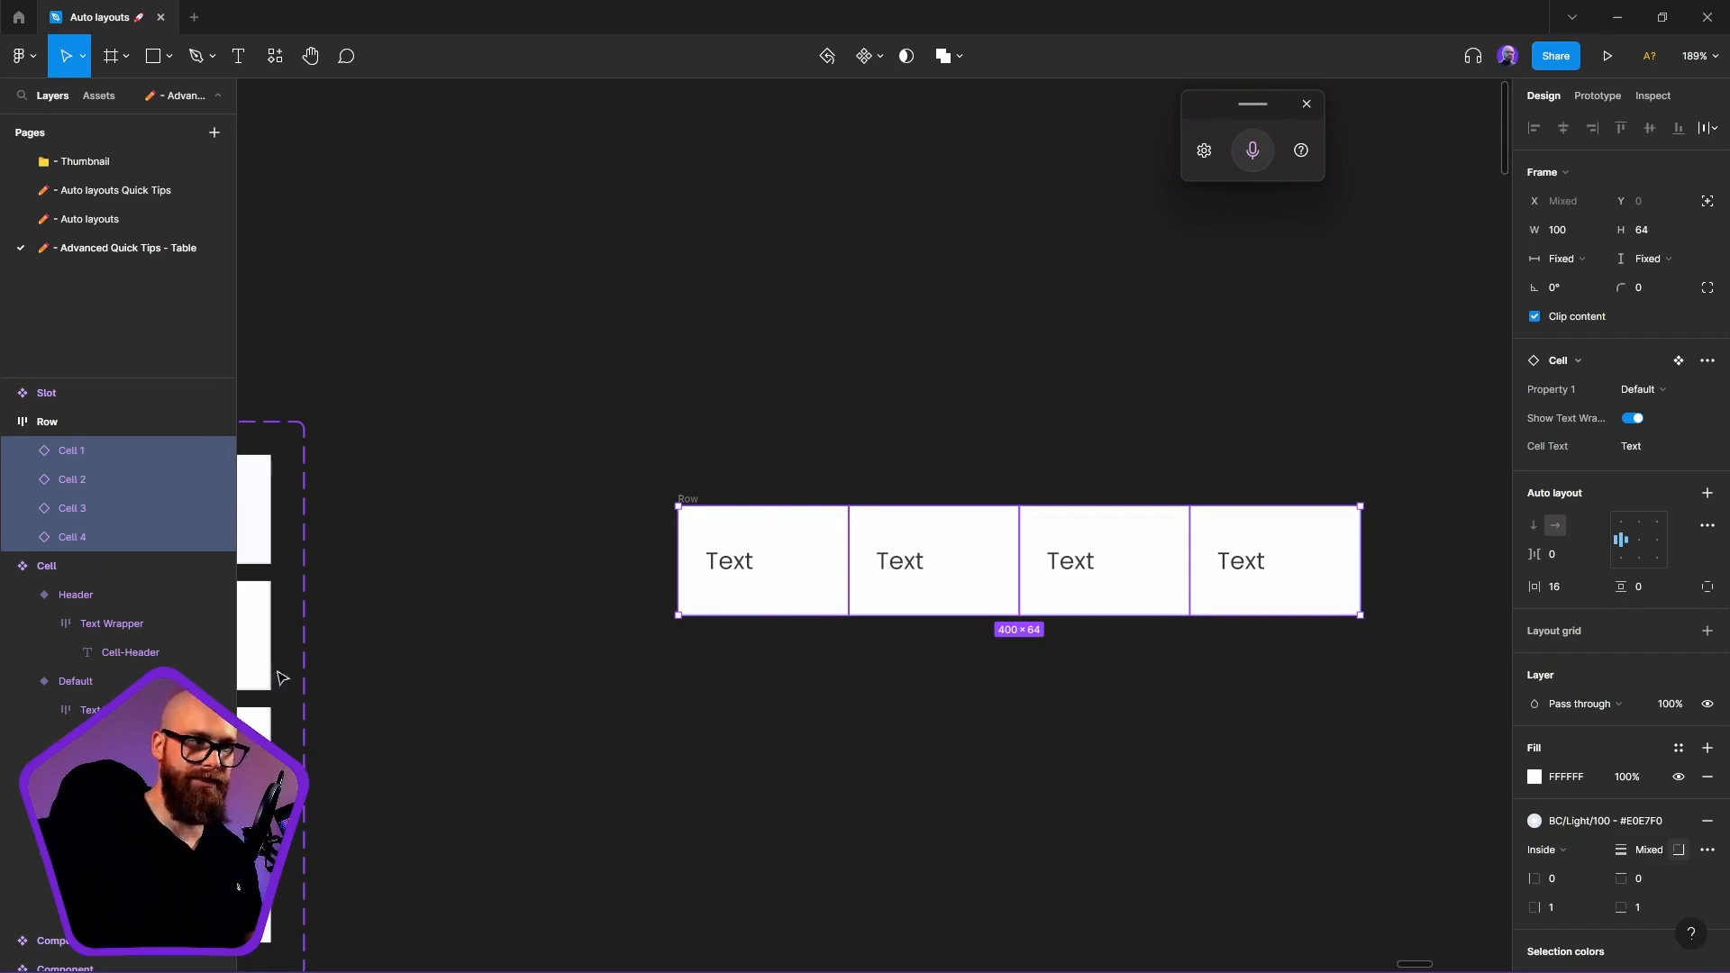
Duplicate the last cell in Row to test its automatic numbering, and undo the duplication
left_click(1292, 580)
key("ctrl+d")
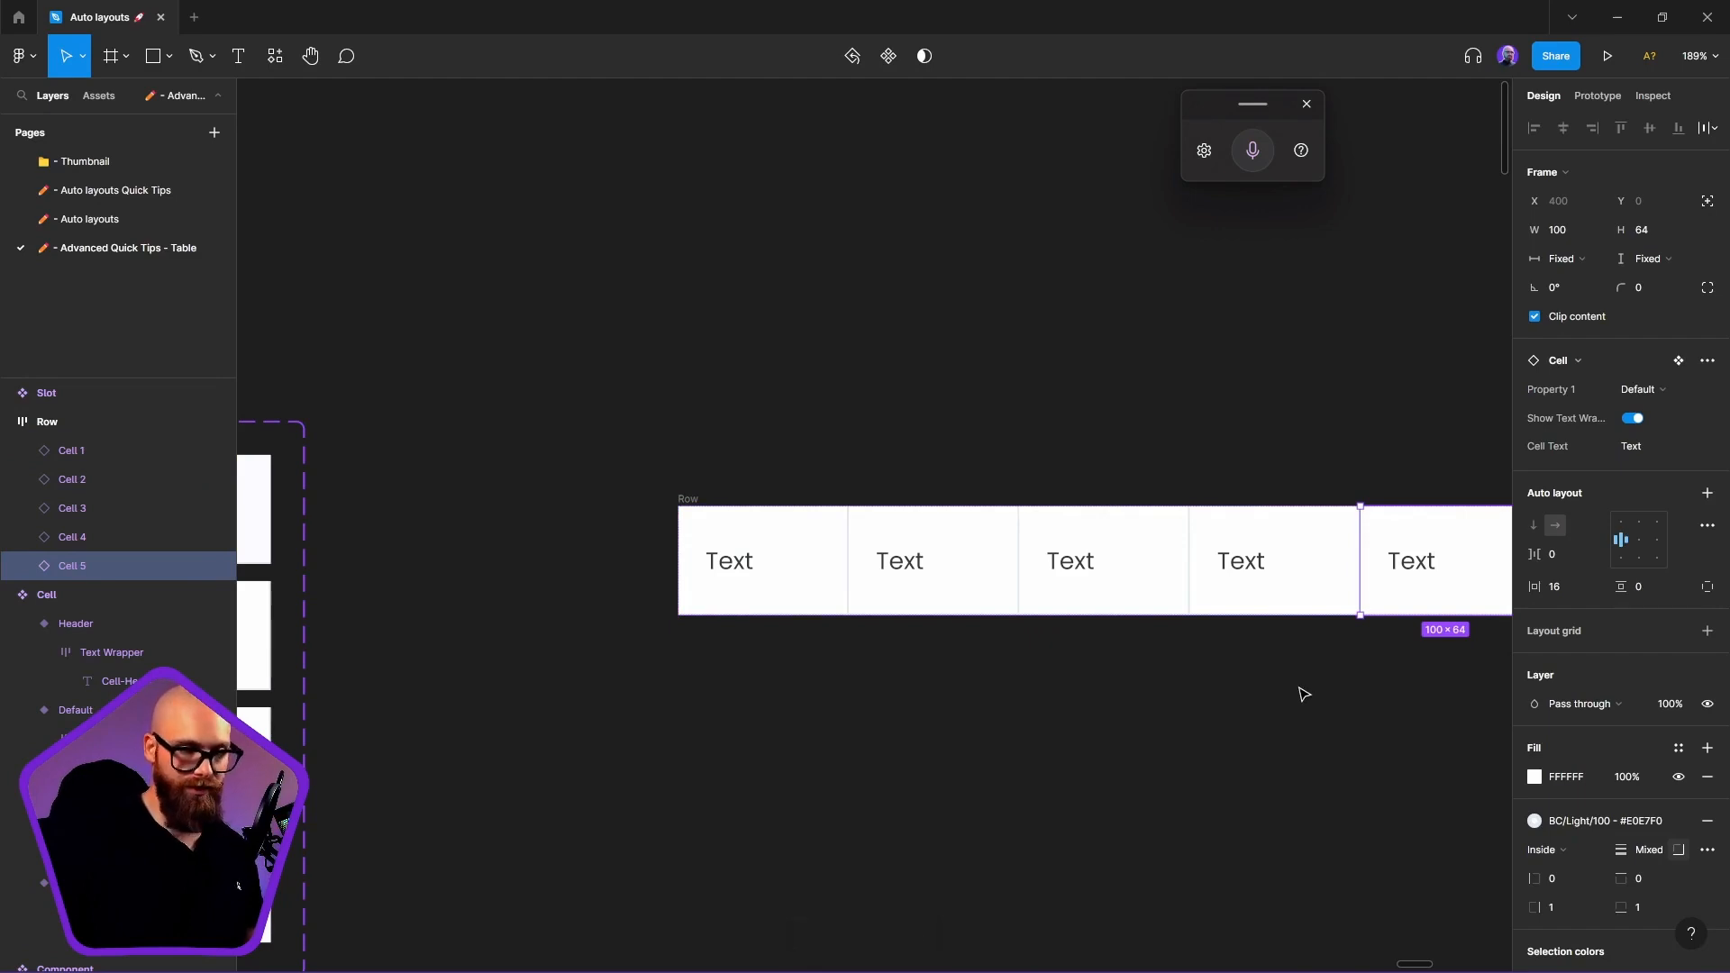
scroll(1158, 664, "right", 4)
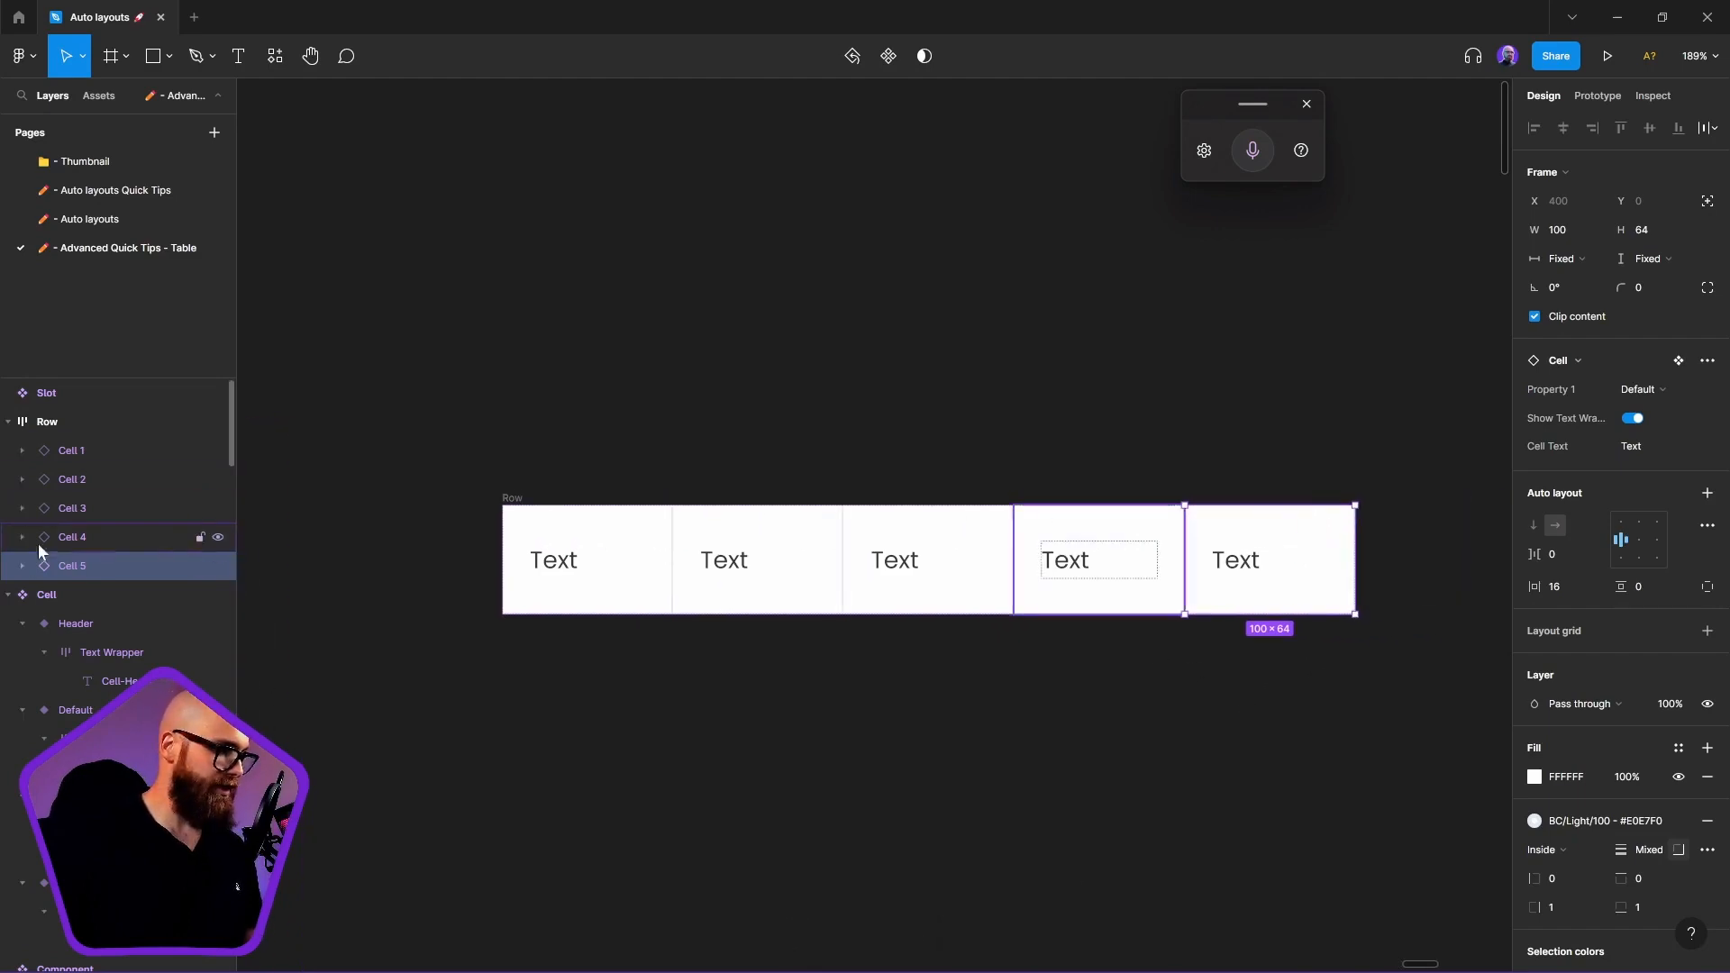
key("ctrl+z")
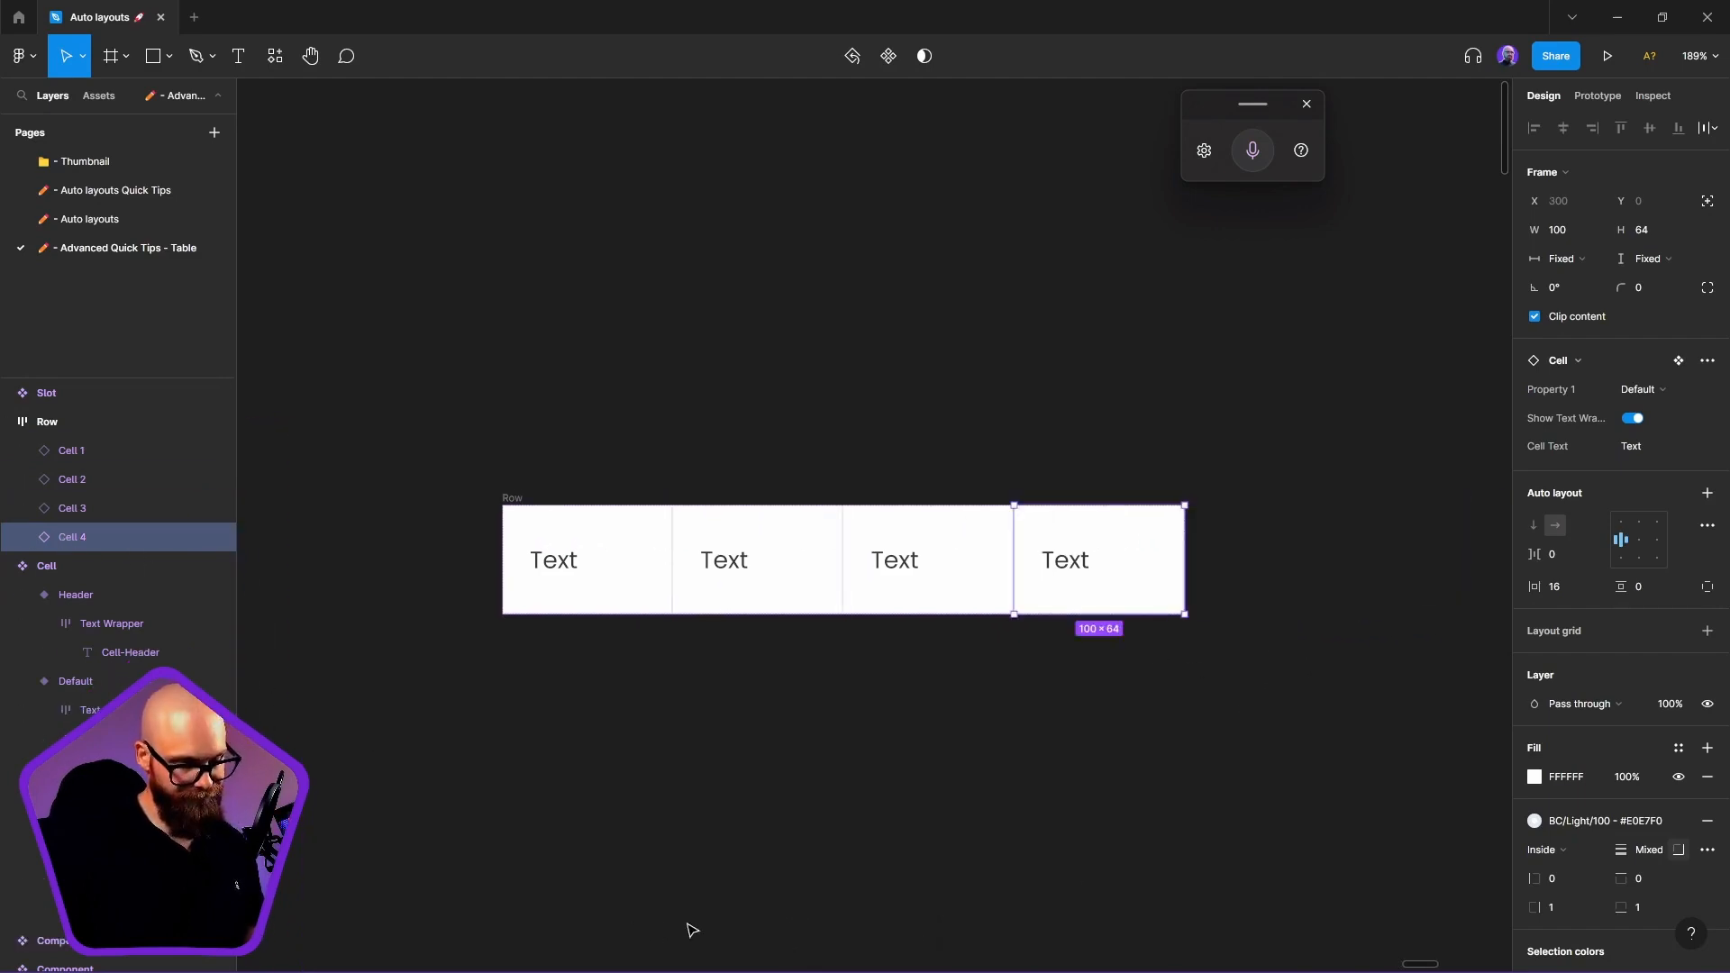
left_click(691, 760)
Set the width of all four cells in Row to Fill container and reselect the Row frame
left_click(510, 502)
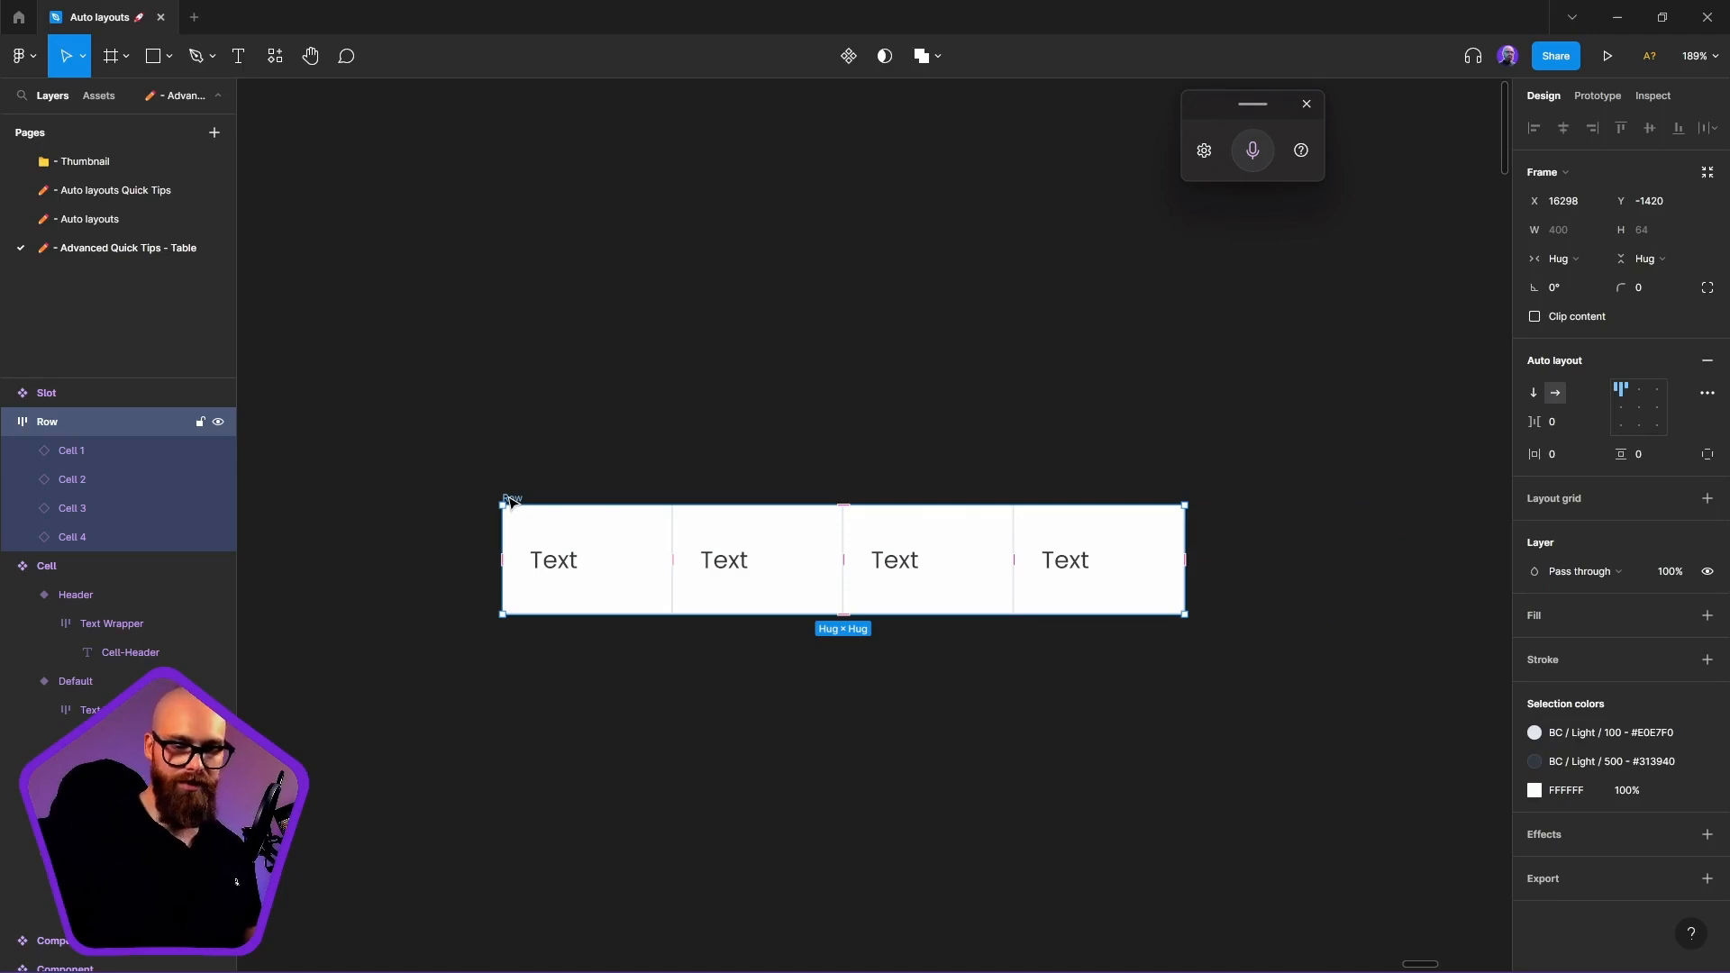
key("Return")
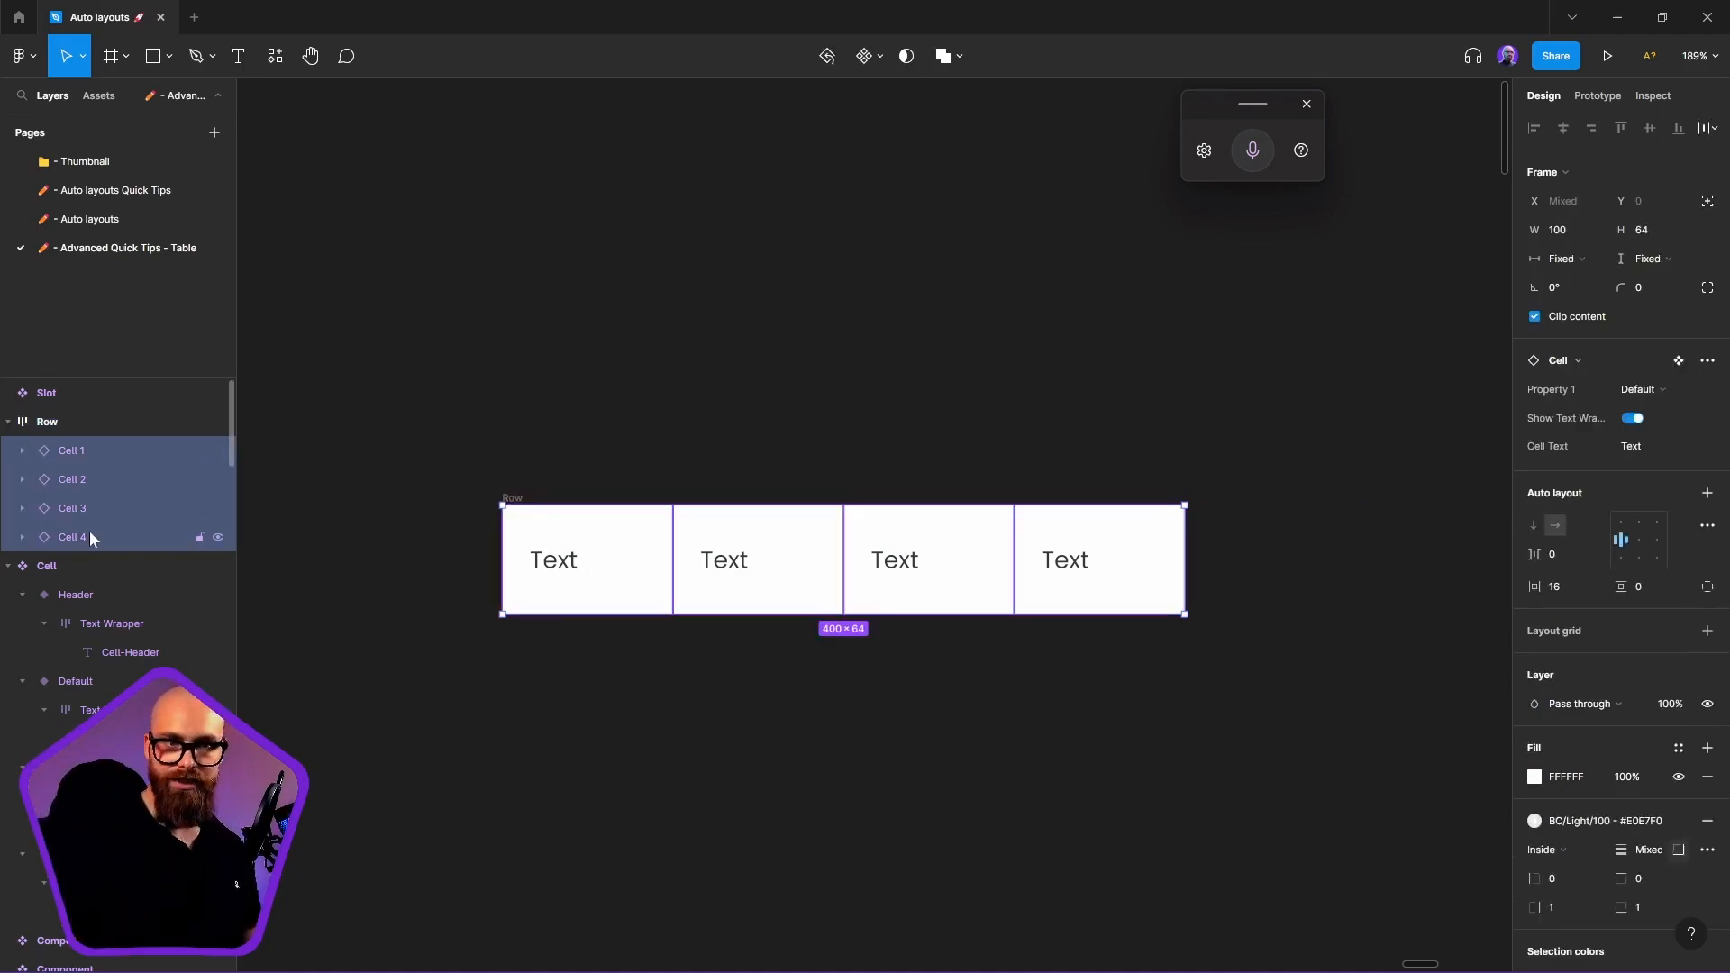
left_click(1596, 261)
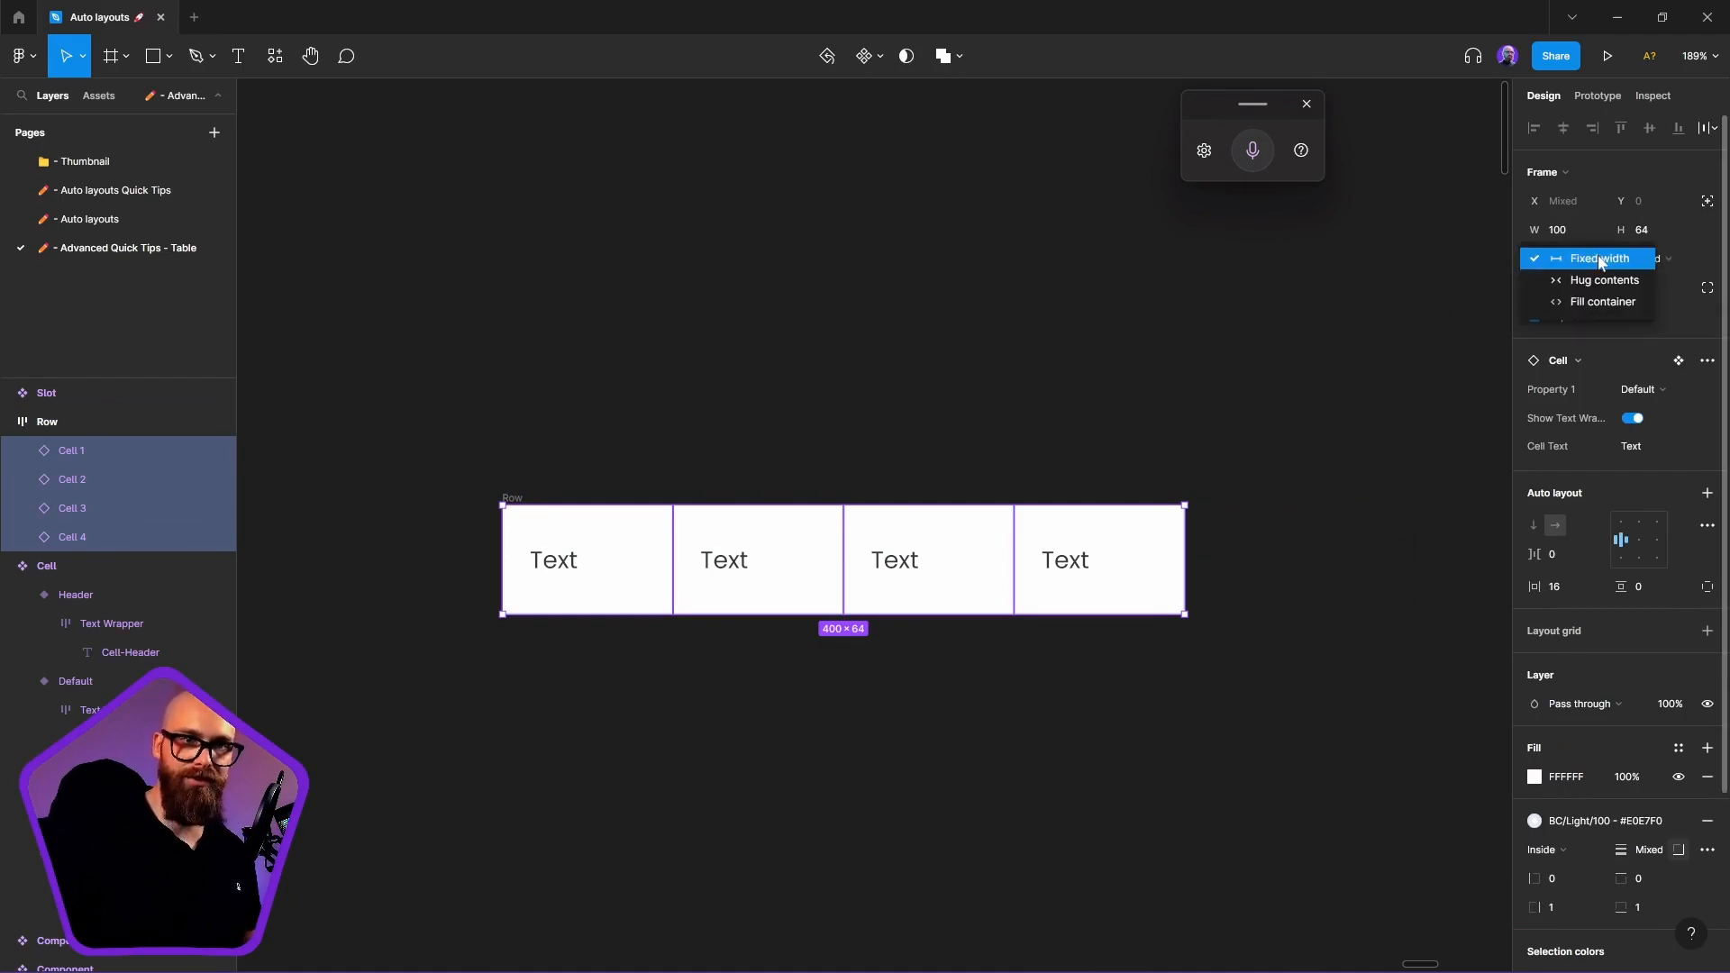
left_click(1615, 300)
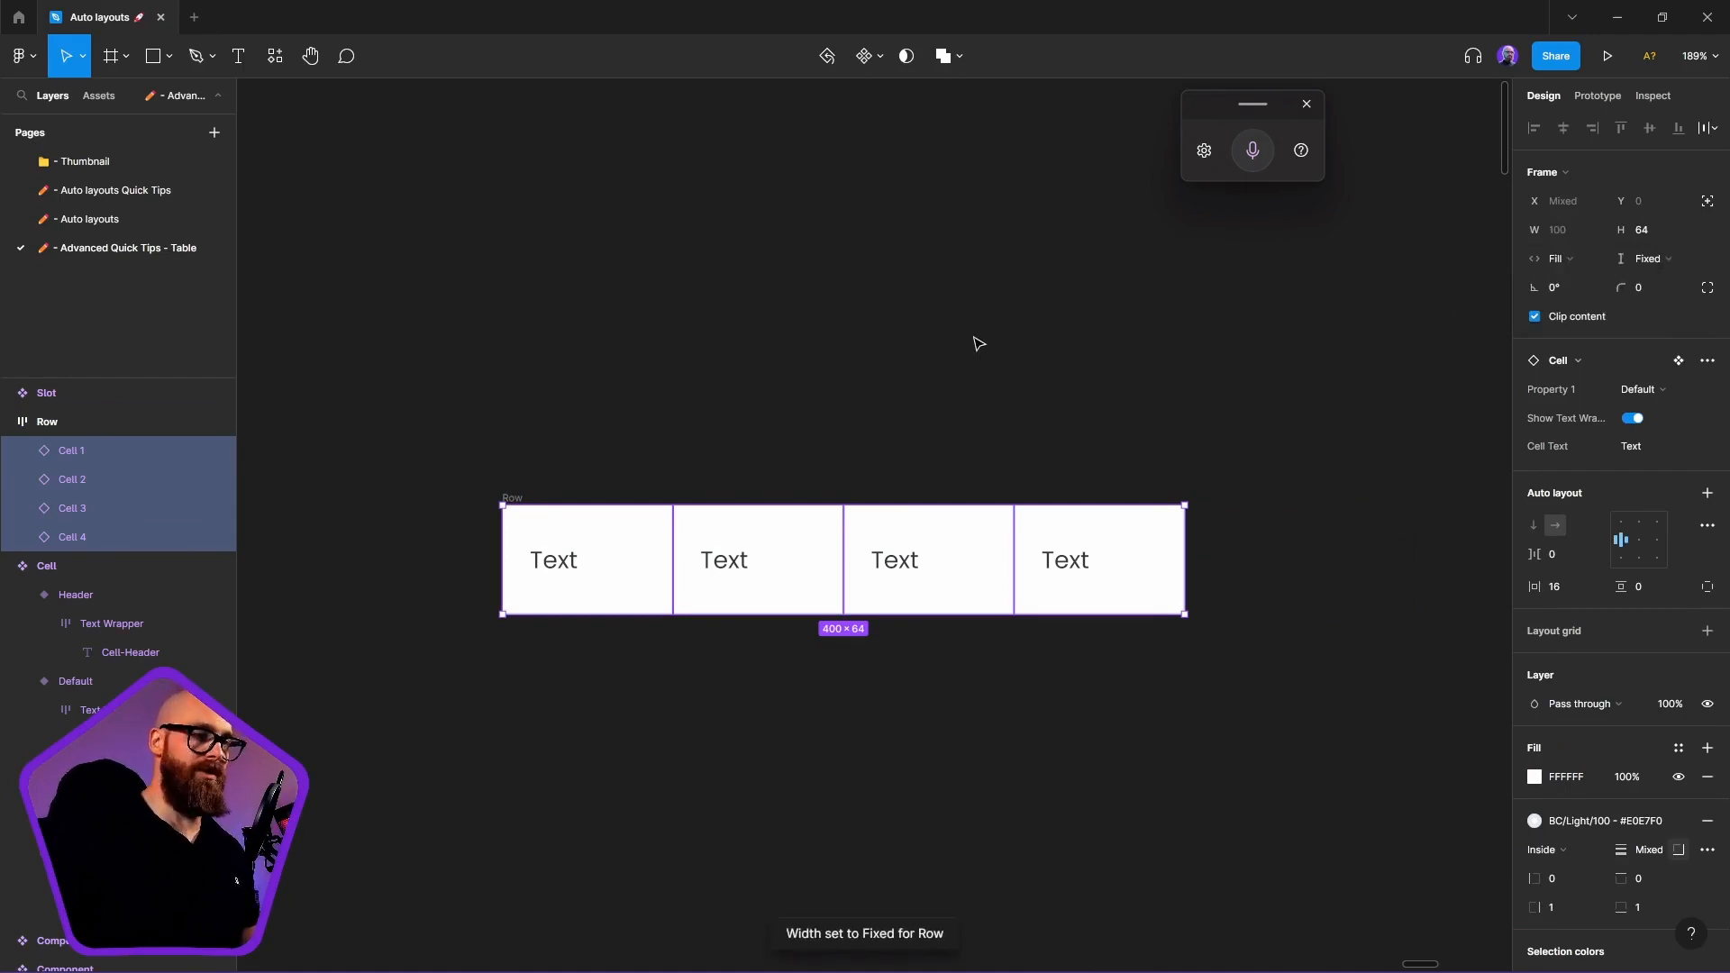
left_click(529, 456)
left_click(513, 499)
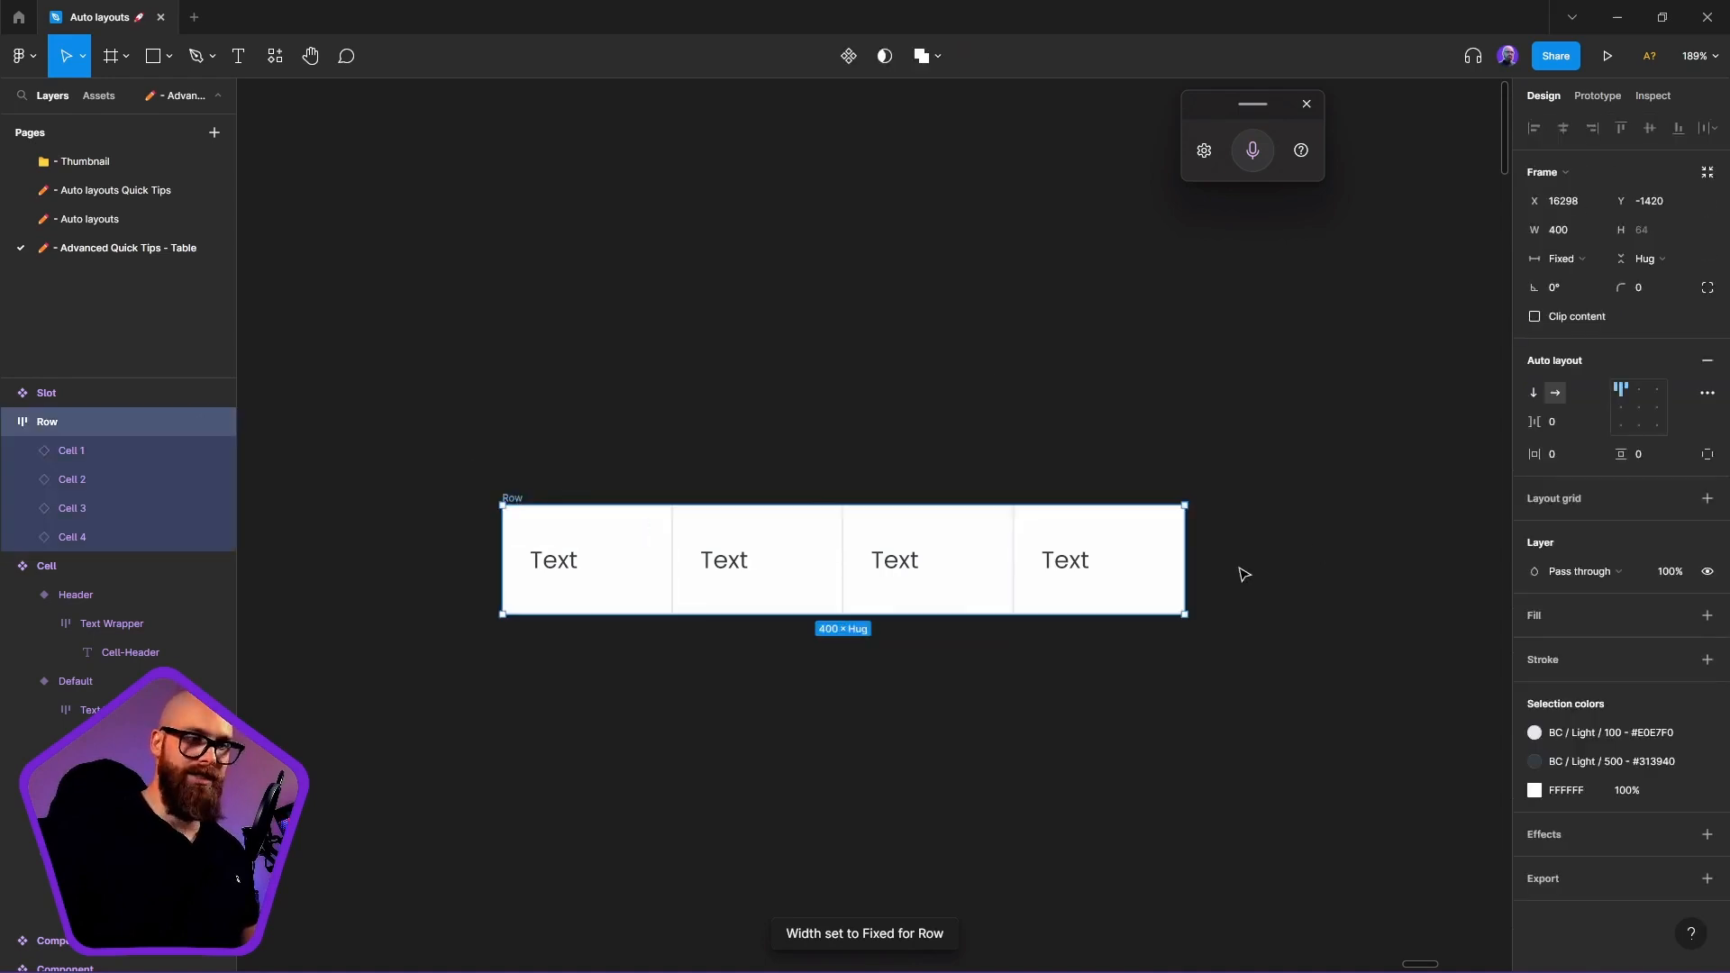
Narrow the Row frame to a width of 164 to test how its cells resize, and undo the resizing
left_click_drag(1189, 541, 1258, 554)
left_click_drag(1378, 579, 686, 560)
scroll(649, 583, "up", 5)
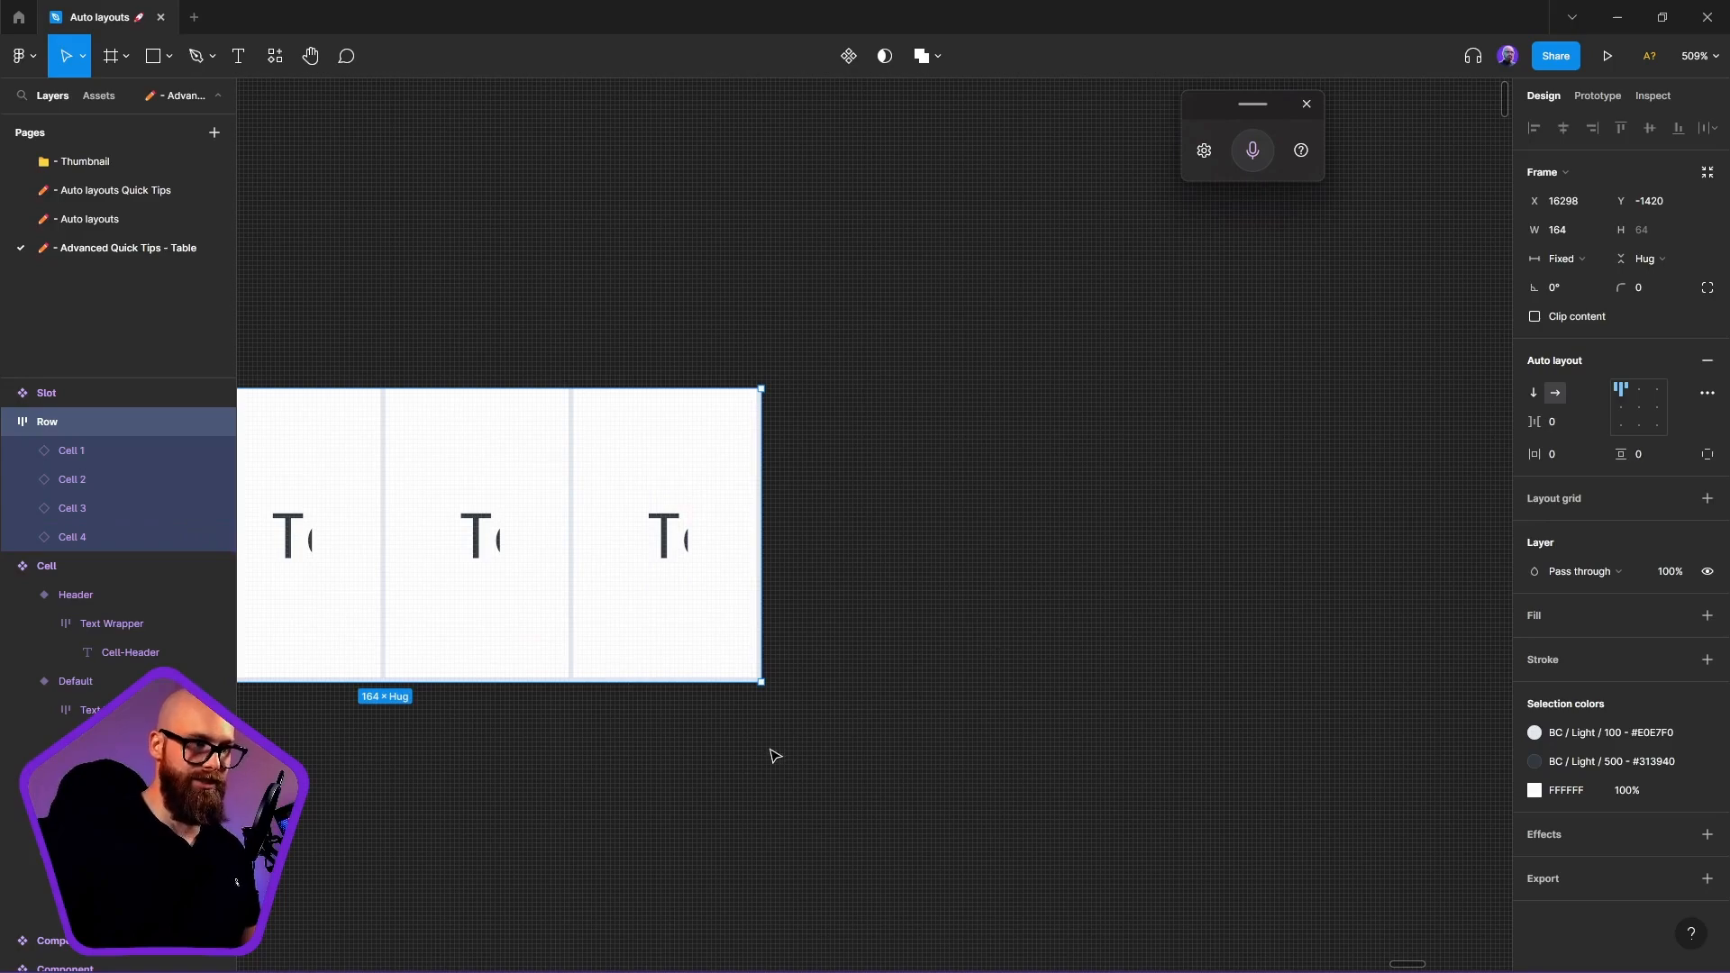
scroll(924, 825, "left", 3)
scroll(924, 824, "up", 1)
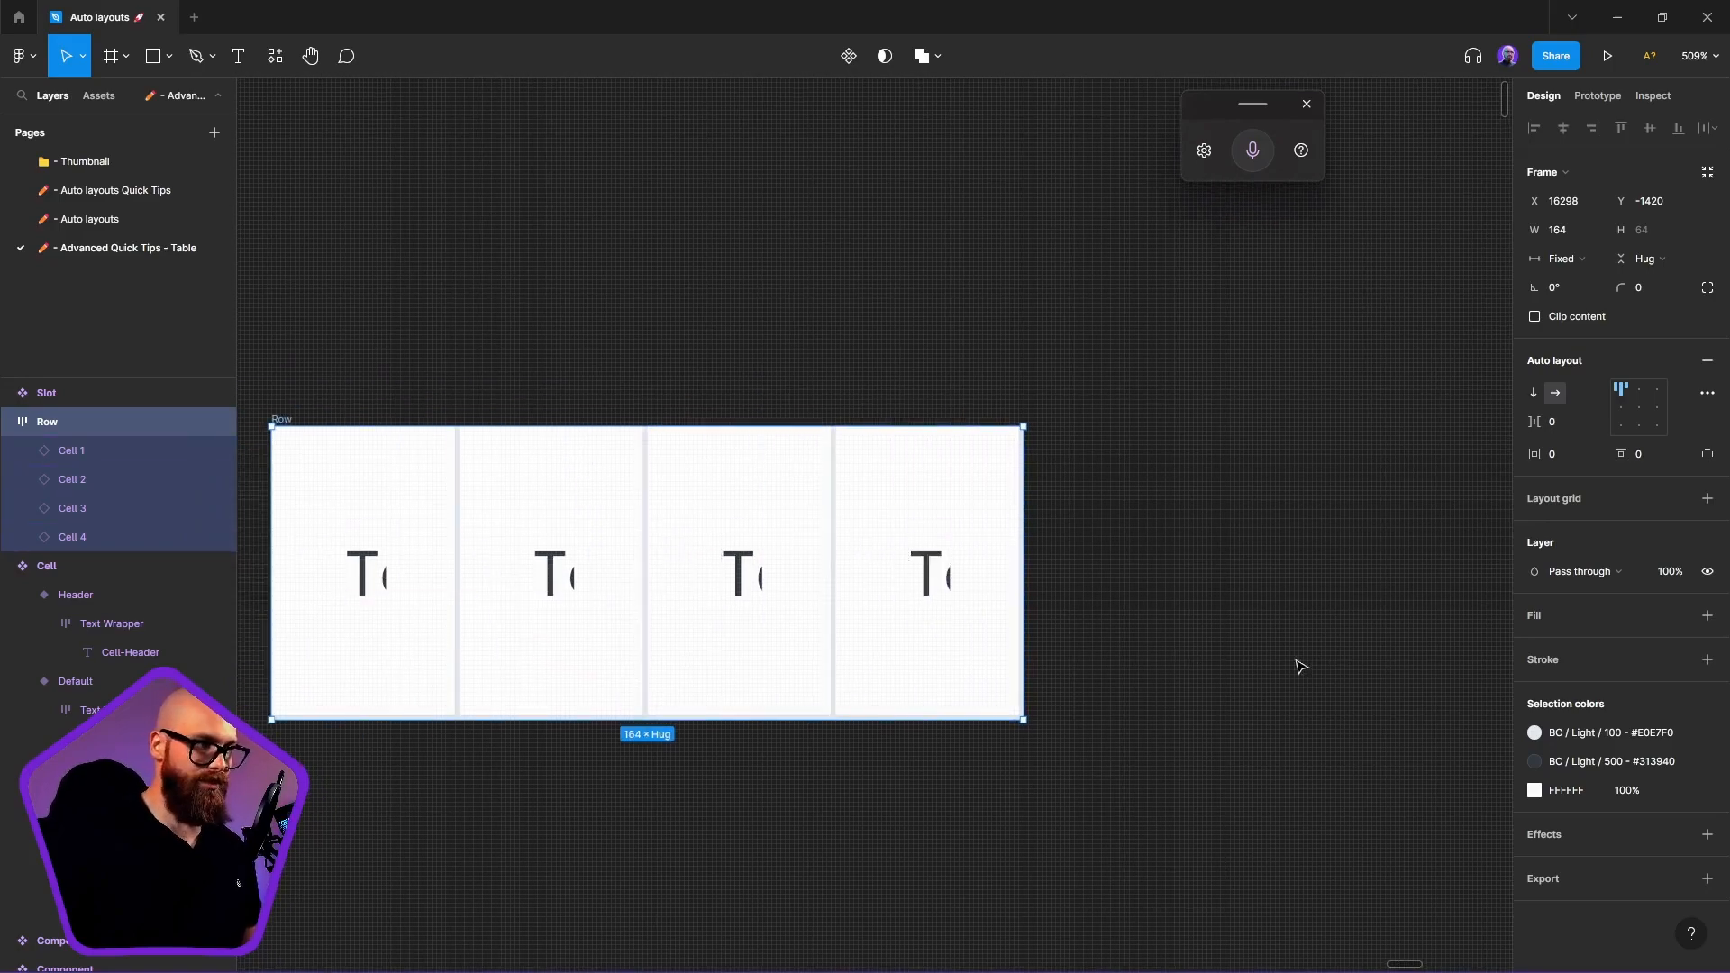
key("ctrl+z")
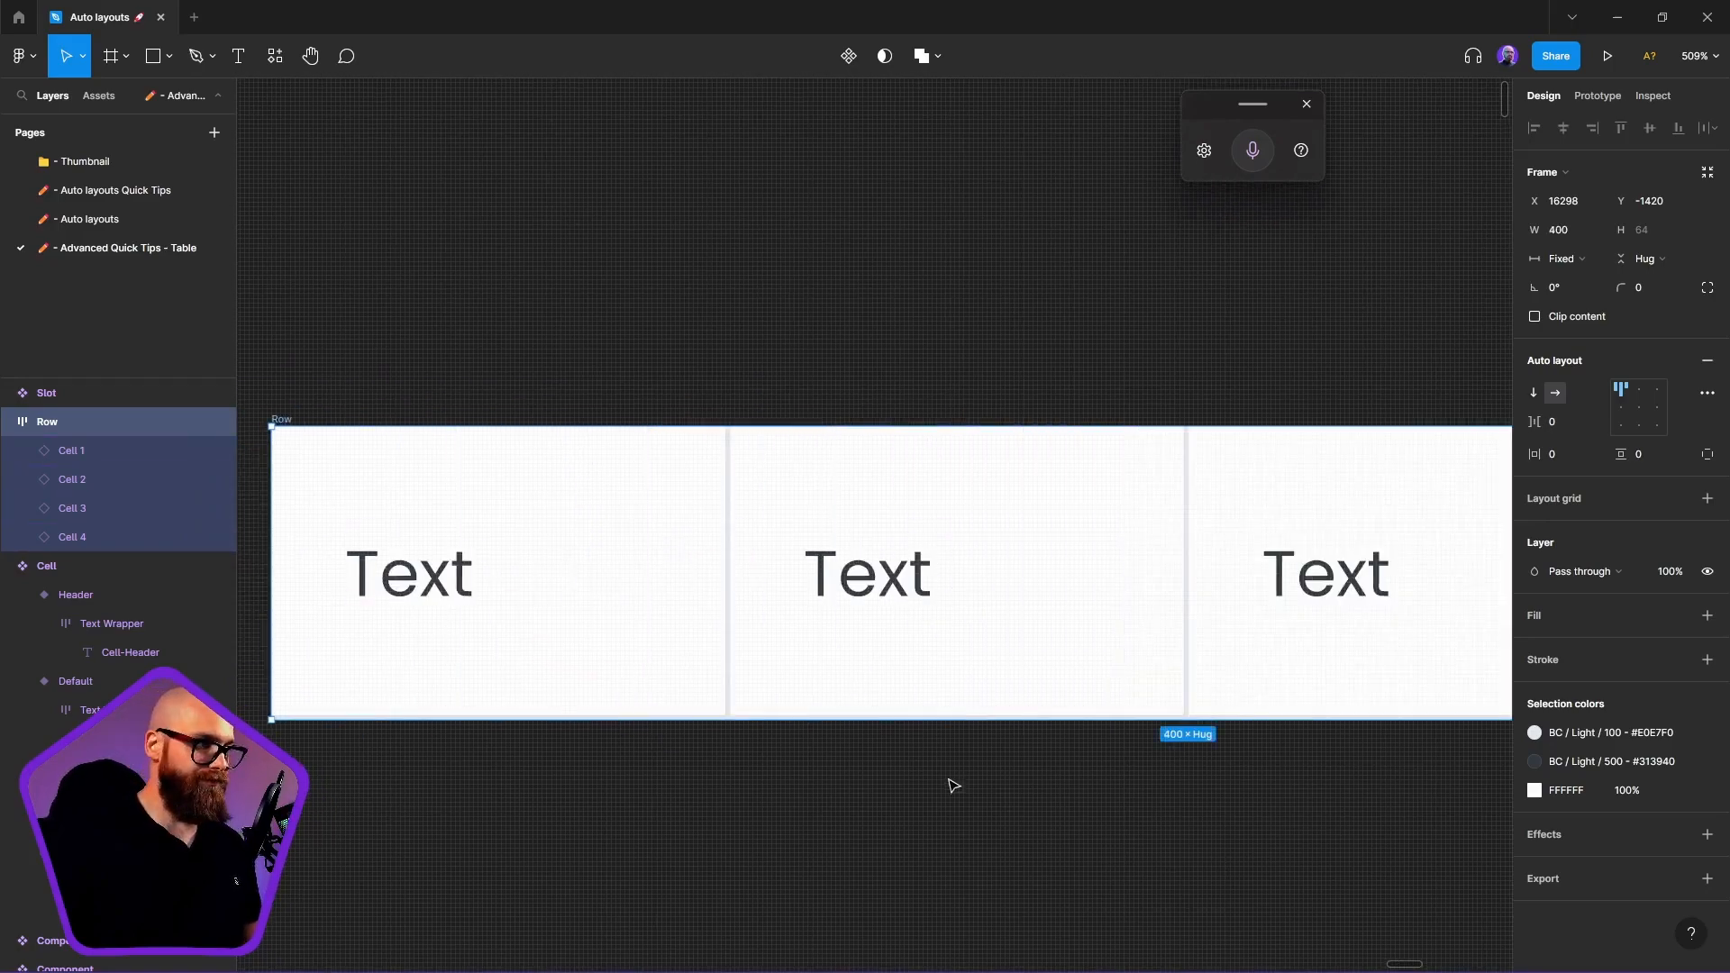
scroll(811, 741, "down", 5)
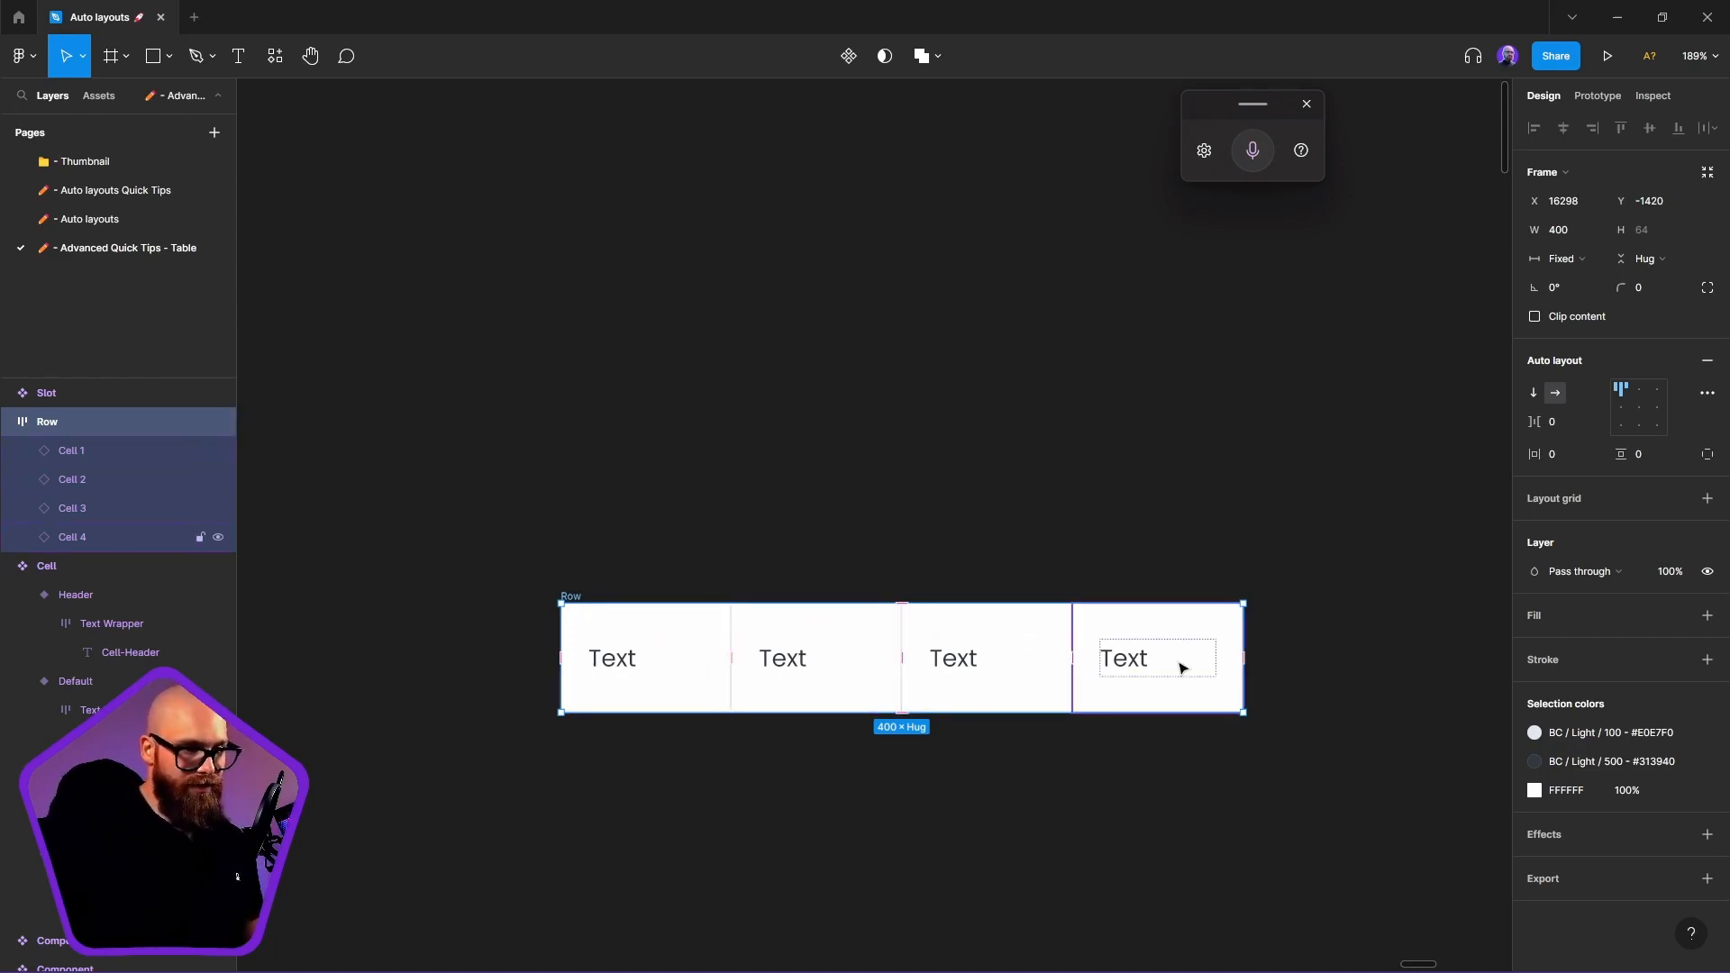
Convert the Row frame with its four cells into a component
left_click(596, 570)
right_click(581, 593)
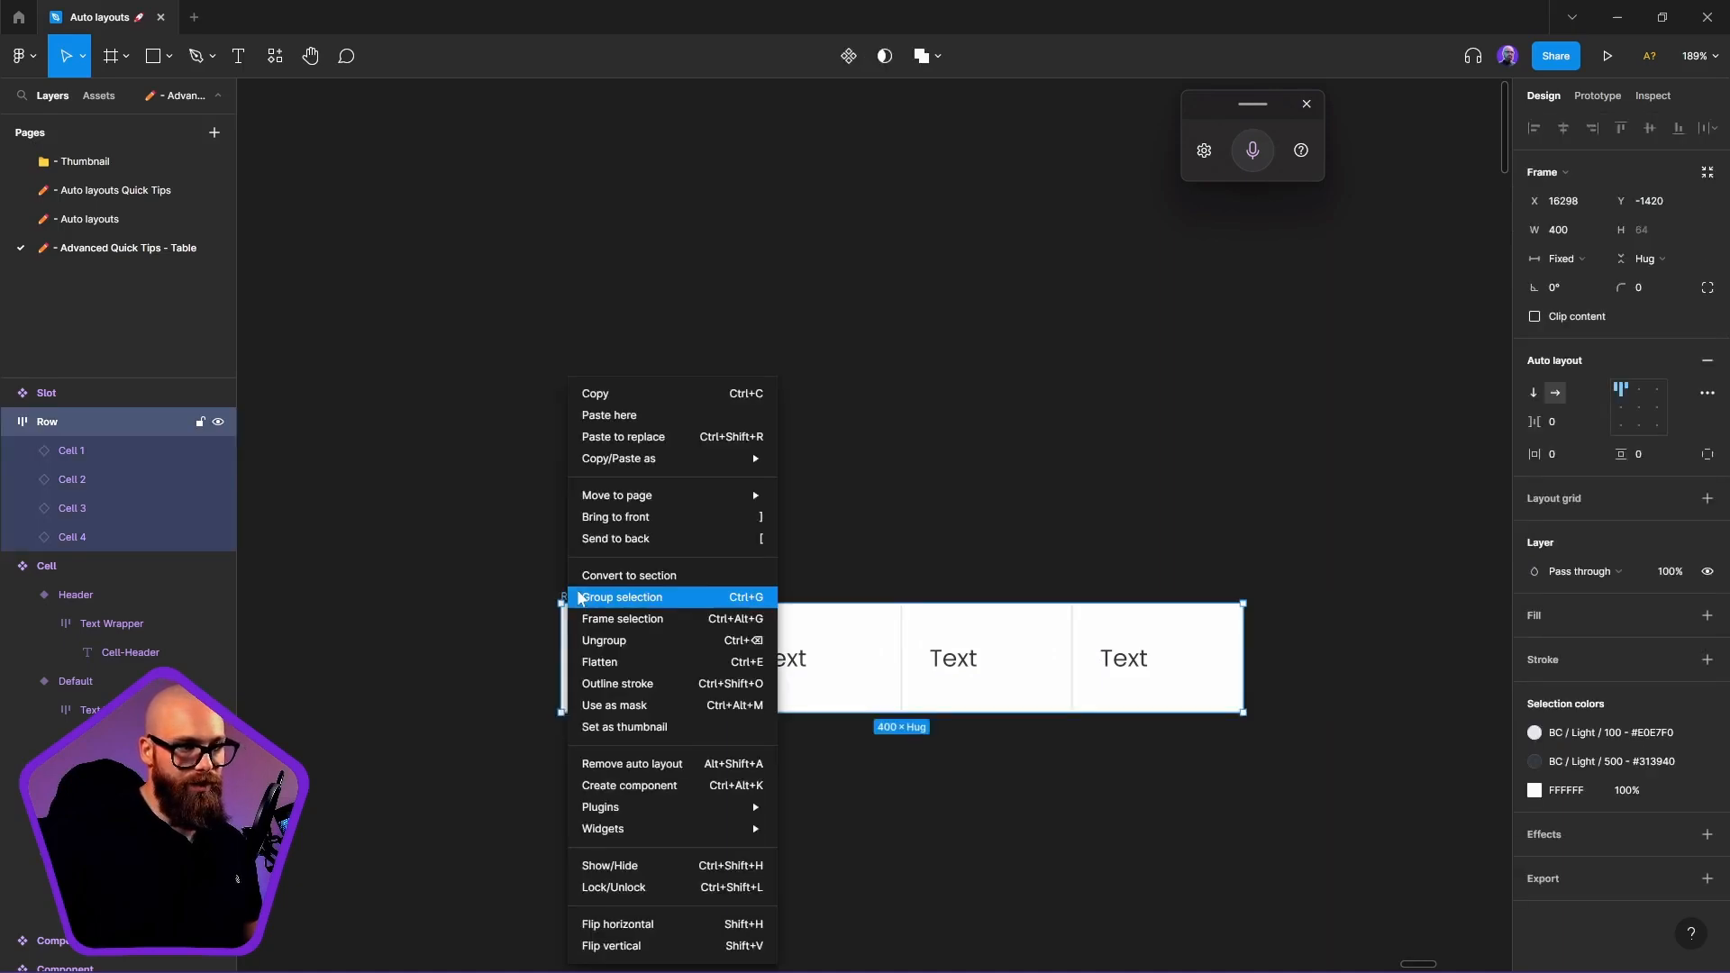
left_click(649, 785)
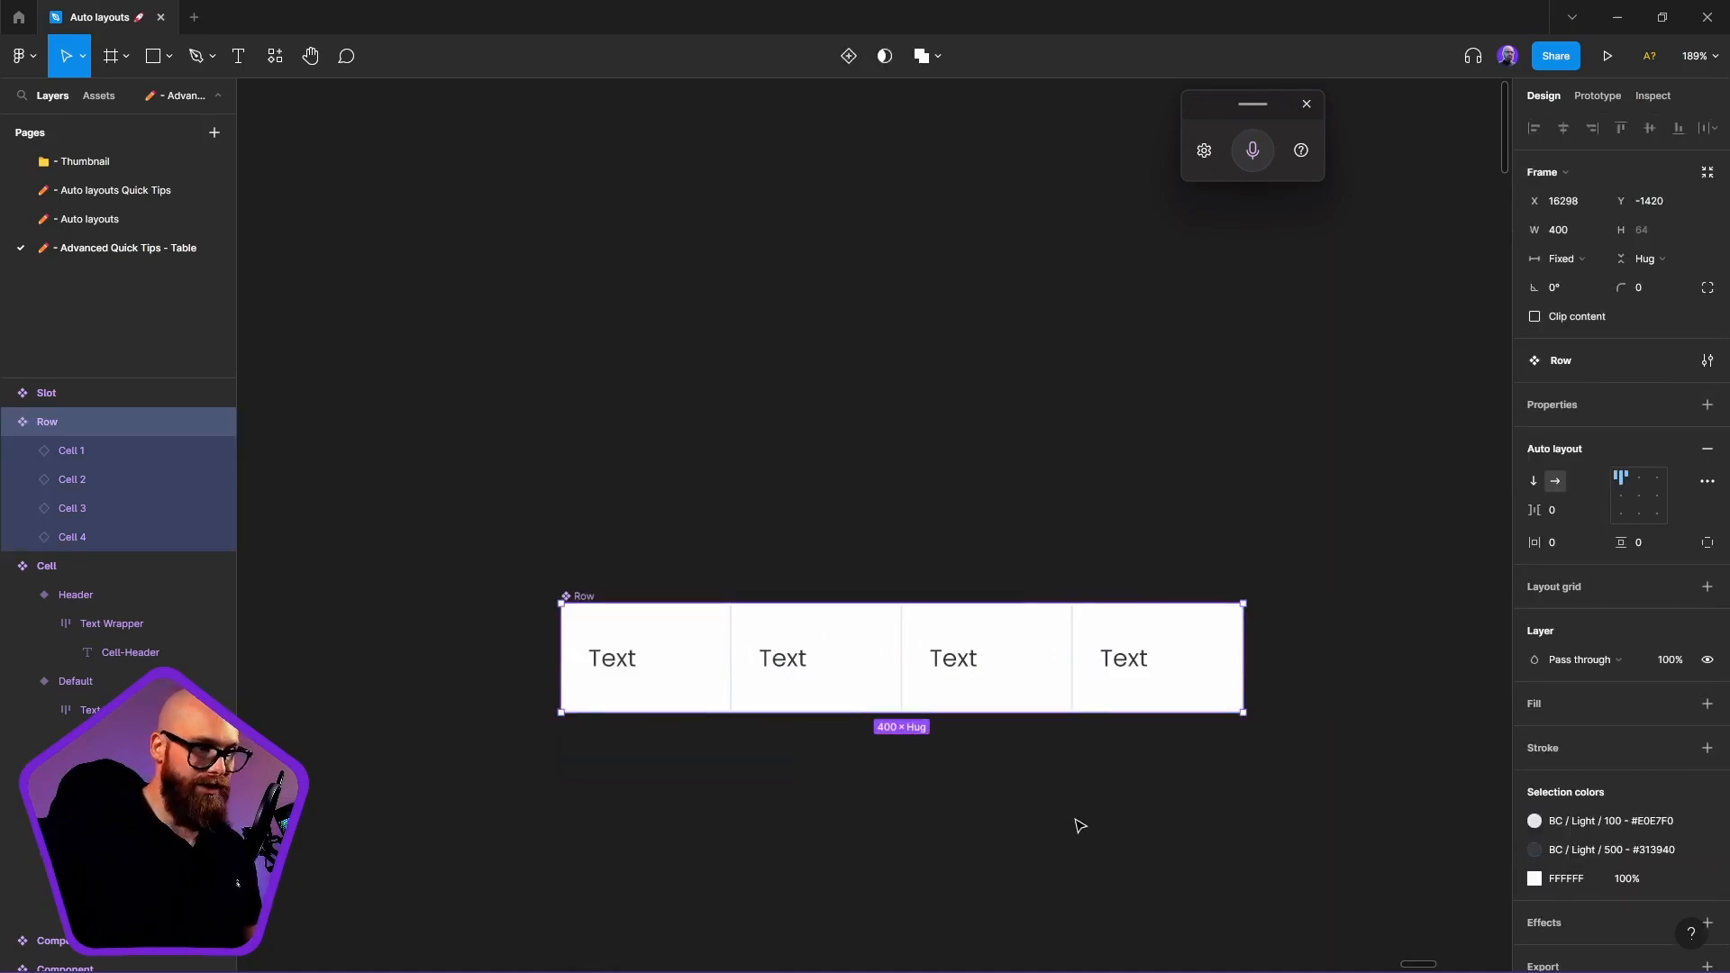
Expose the nested instance properties of Cell 1, Cell 2, Cell 3 and Cell 4 on the Row component, and deselect it
left_click(1706, 406)
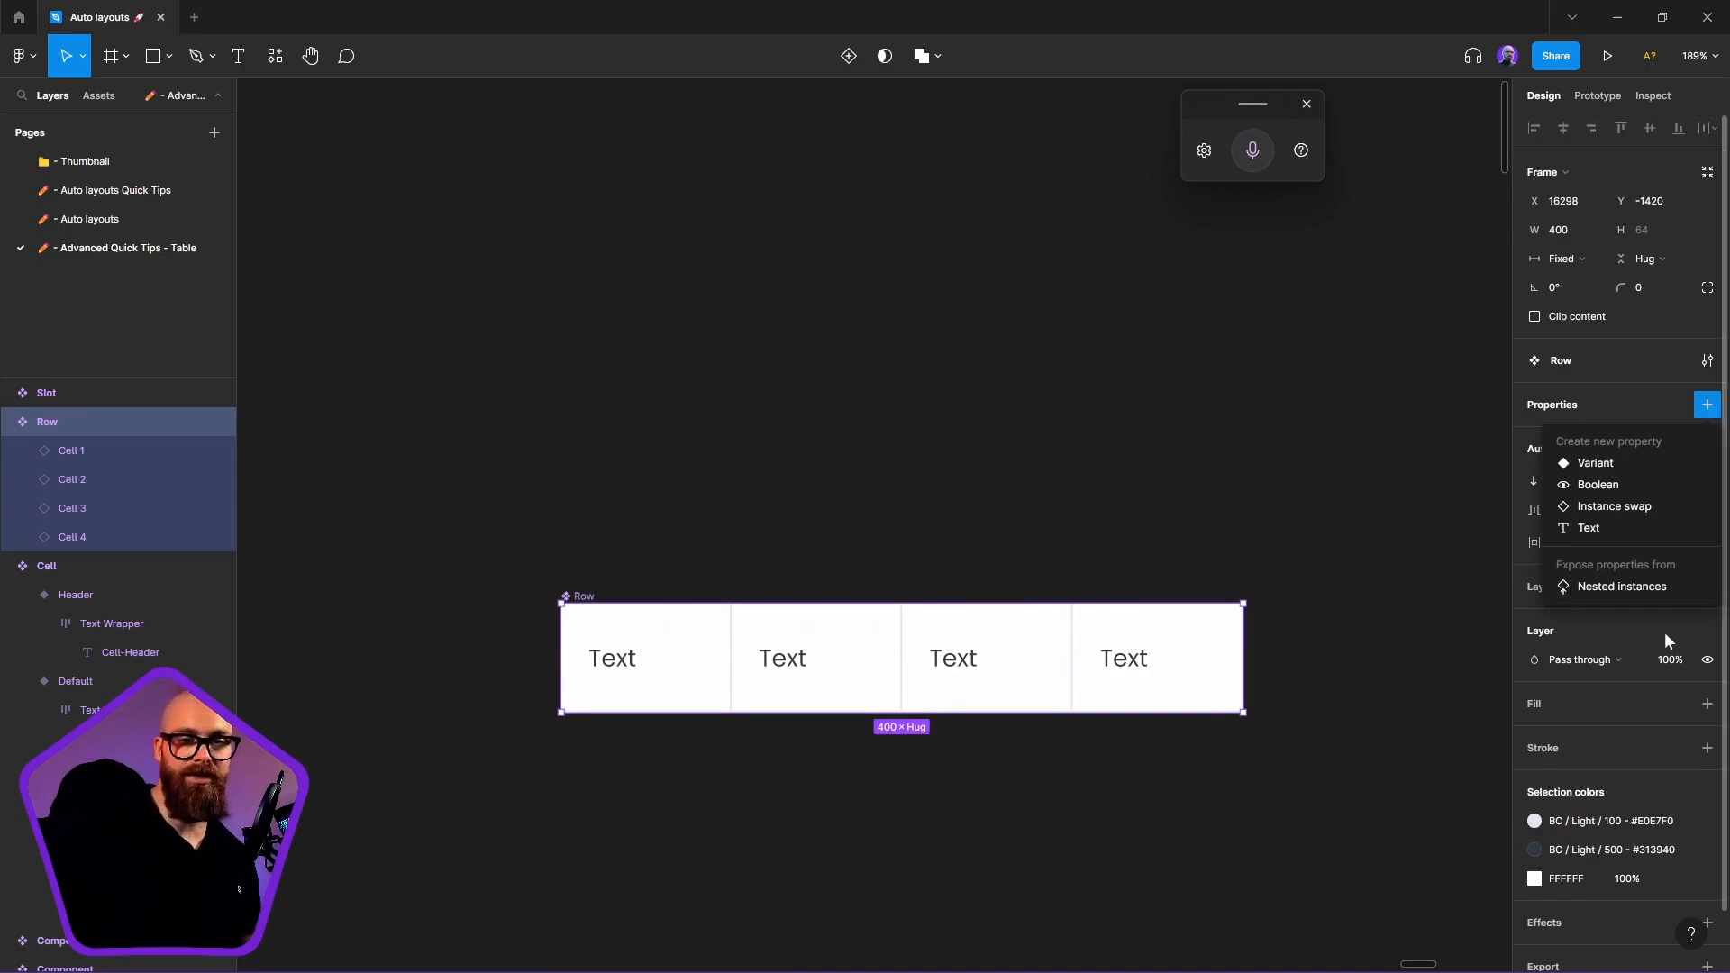
left_click(1604, 587)
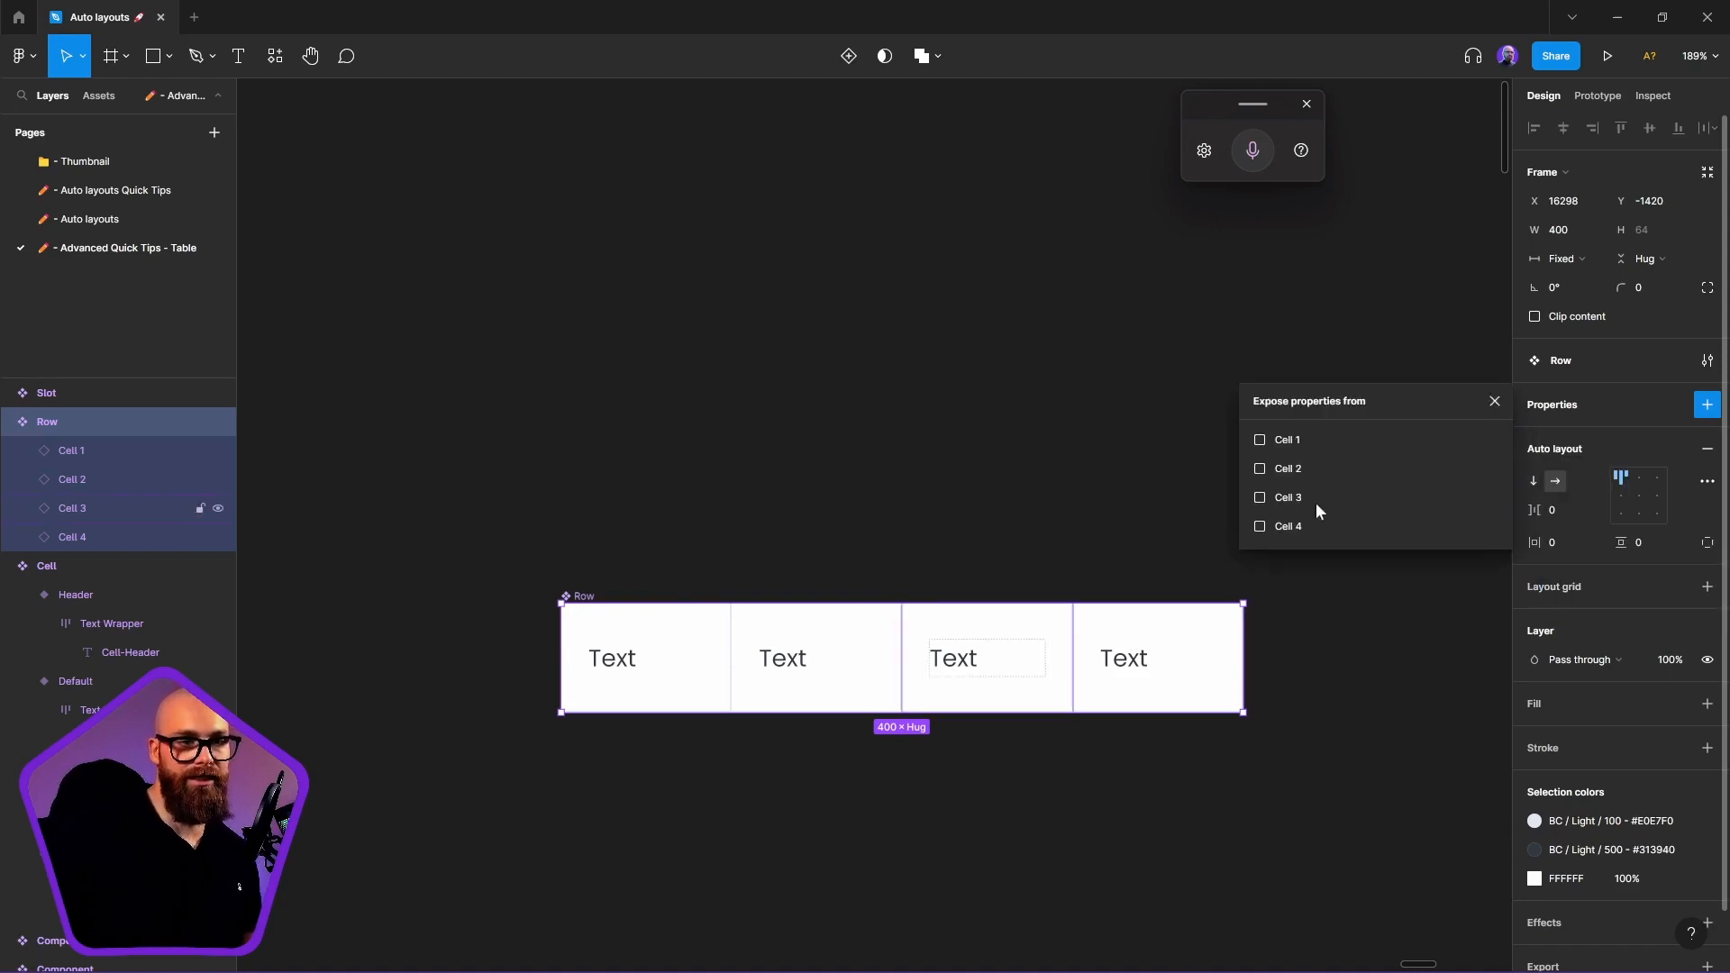
left_click(1261, 438)
left_click(1261, 468)
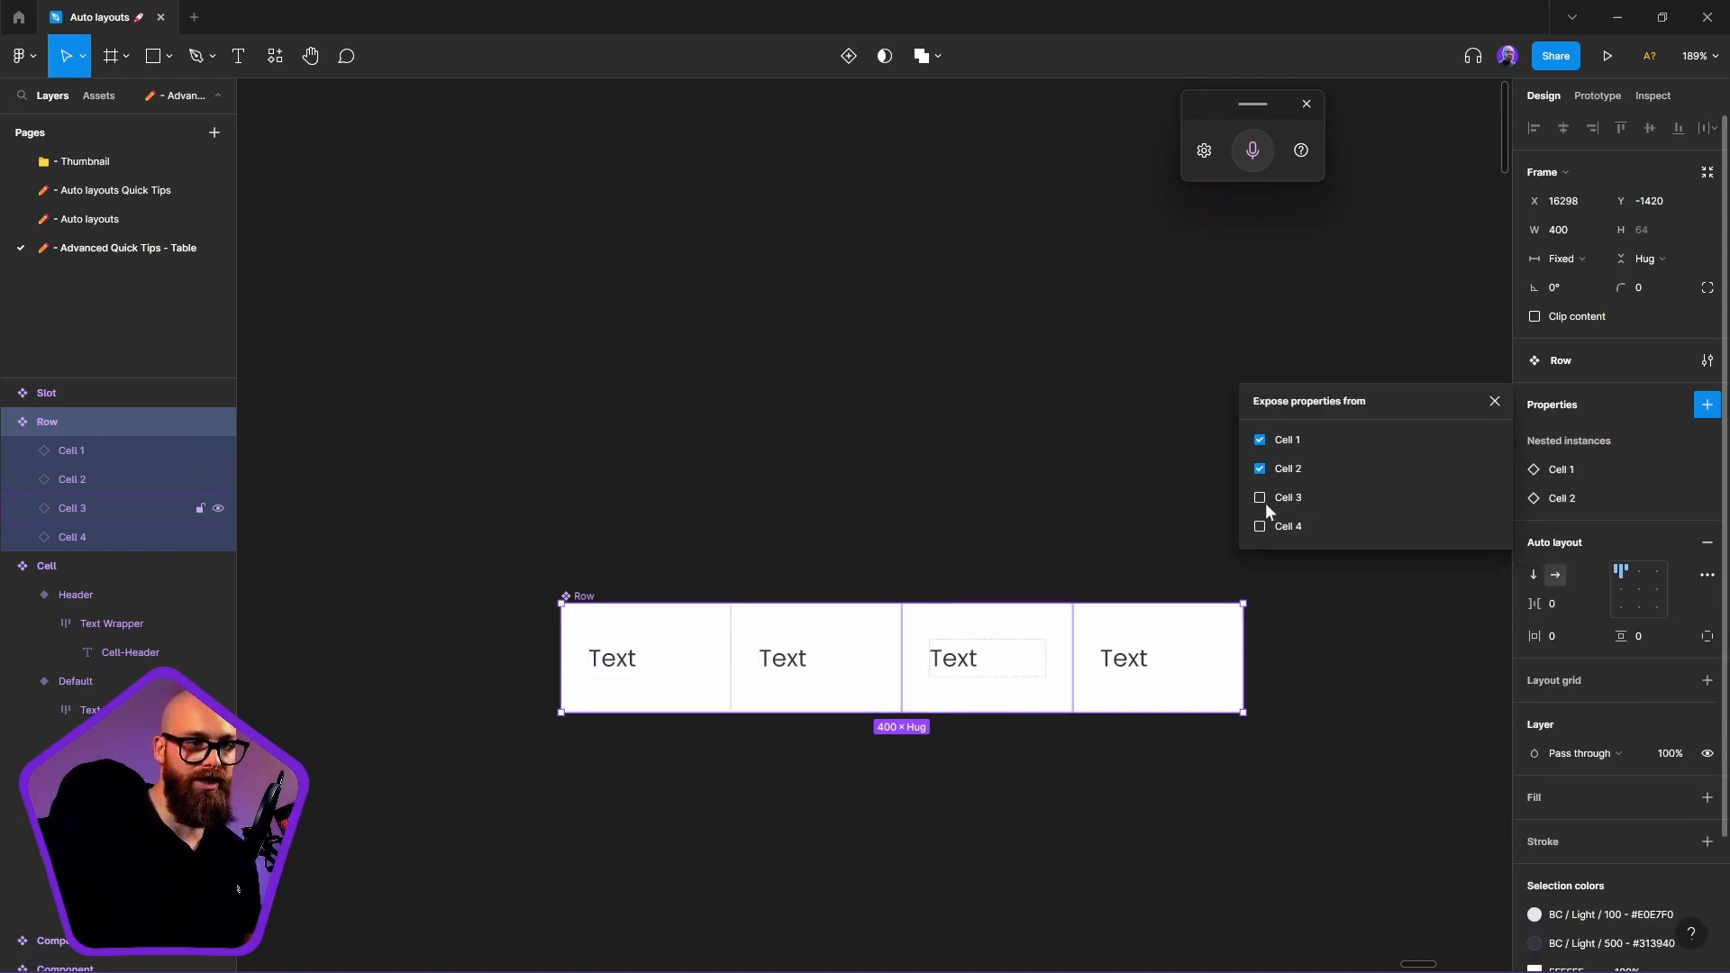
left_click(1261, 498)
left_click(1261, 526)
left_click(1308, 684)
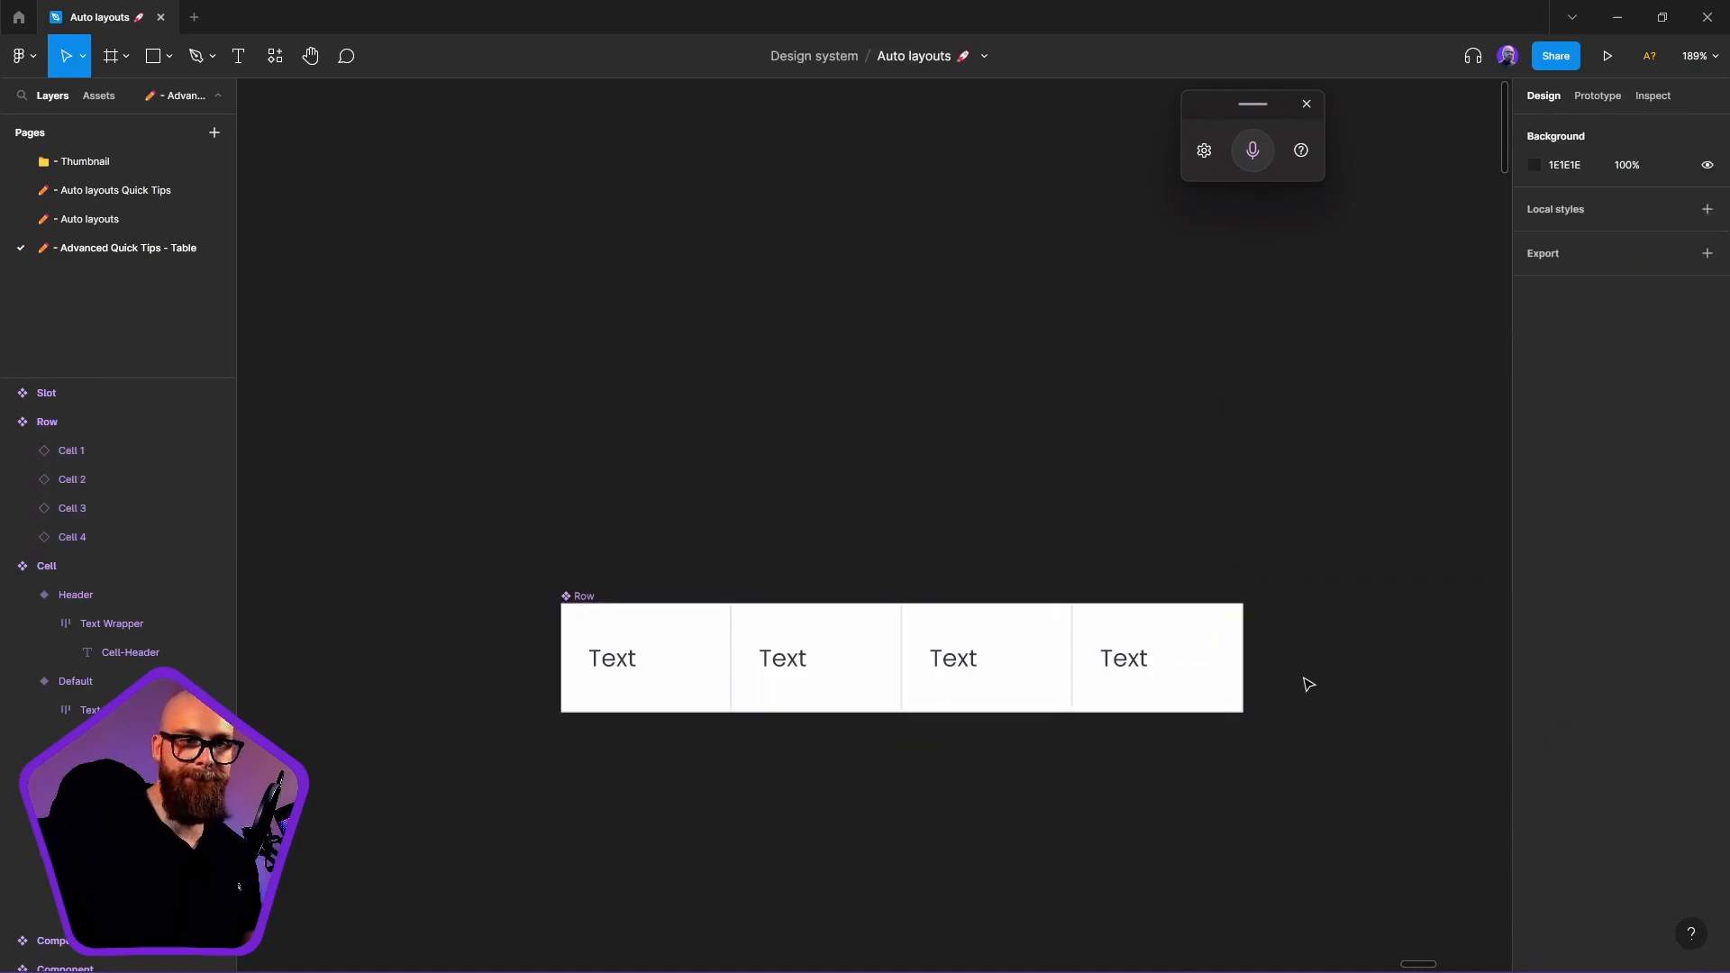
Place a test instance of Row above the main component to check its exposed cell properties, and delete the instance
left_click_drag(748, 701, 737, 328)
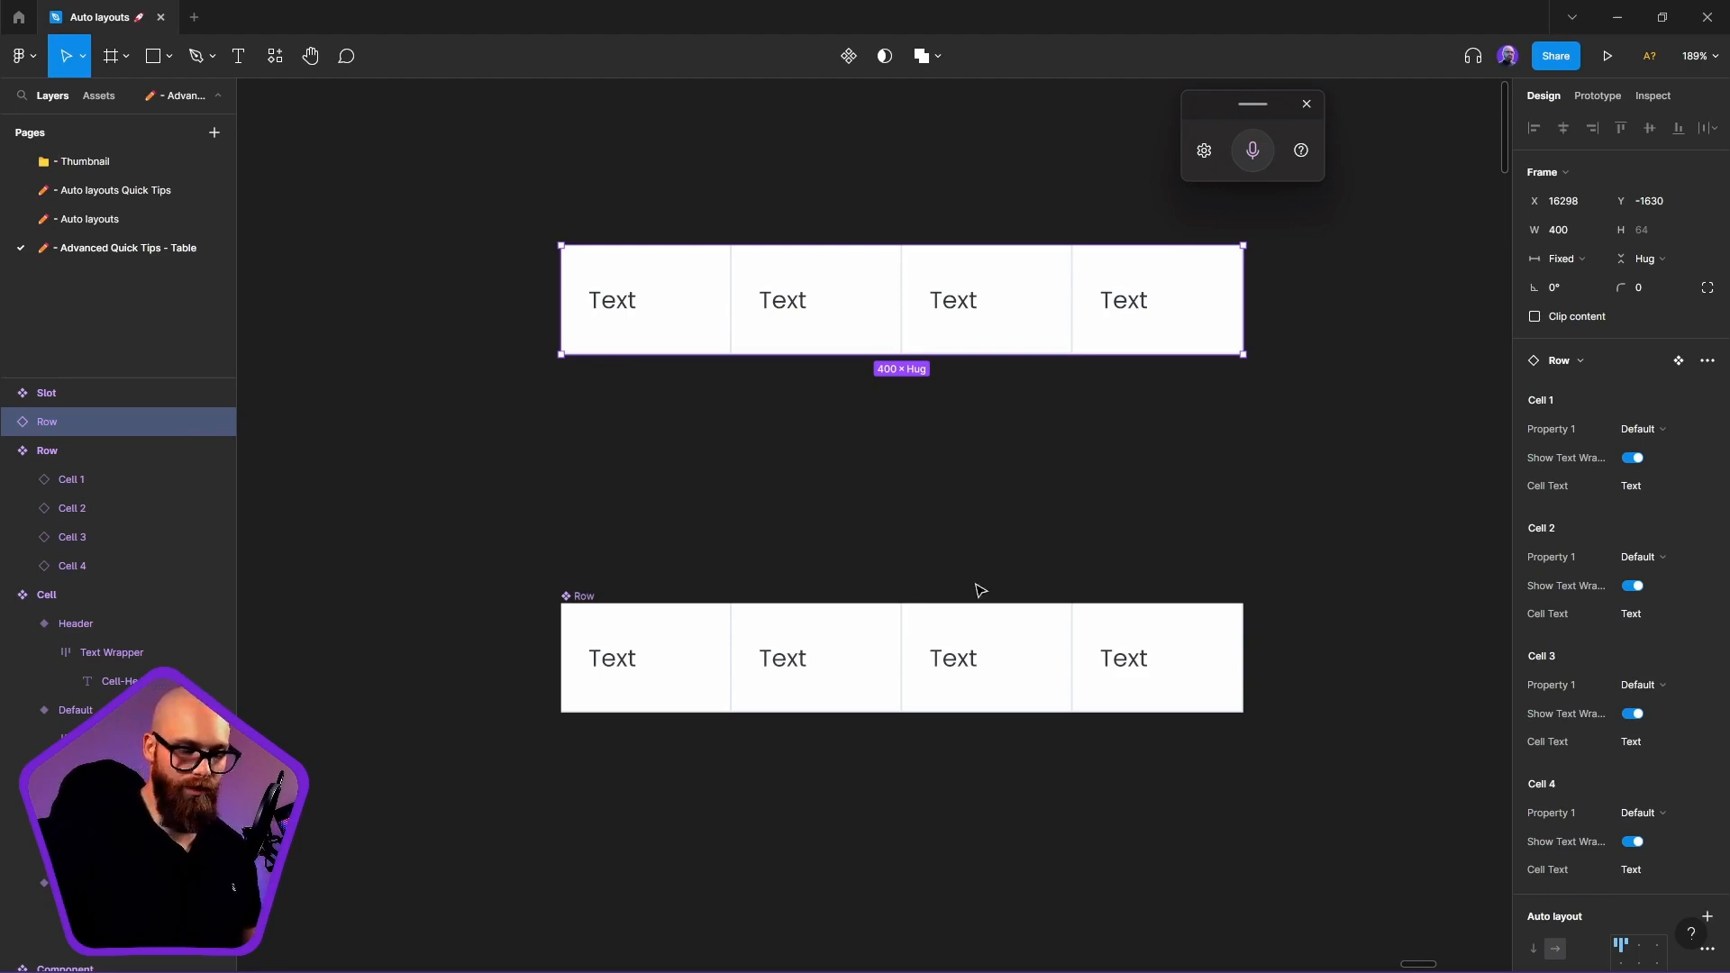
key("Delete")
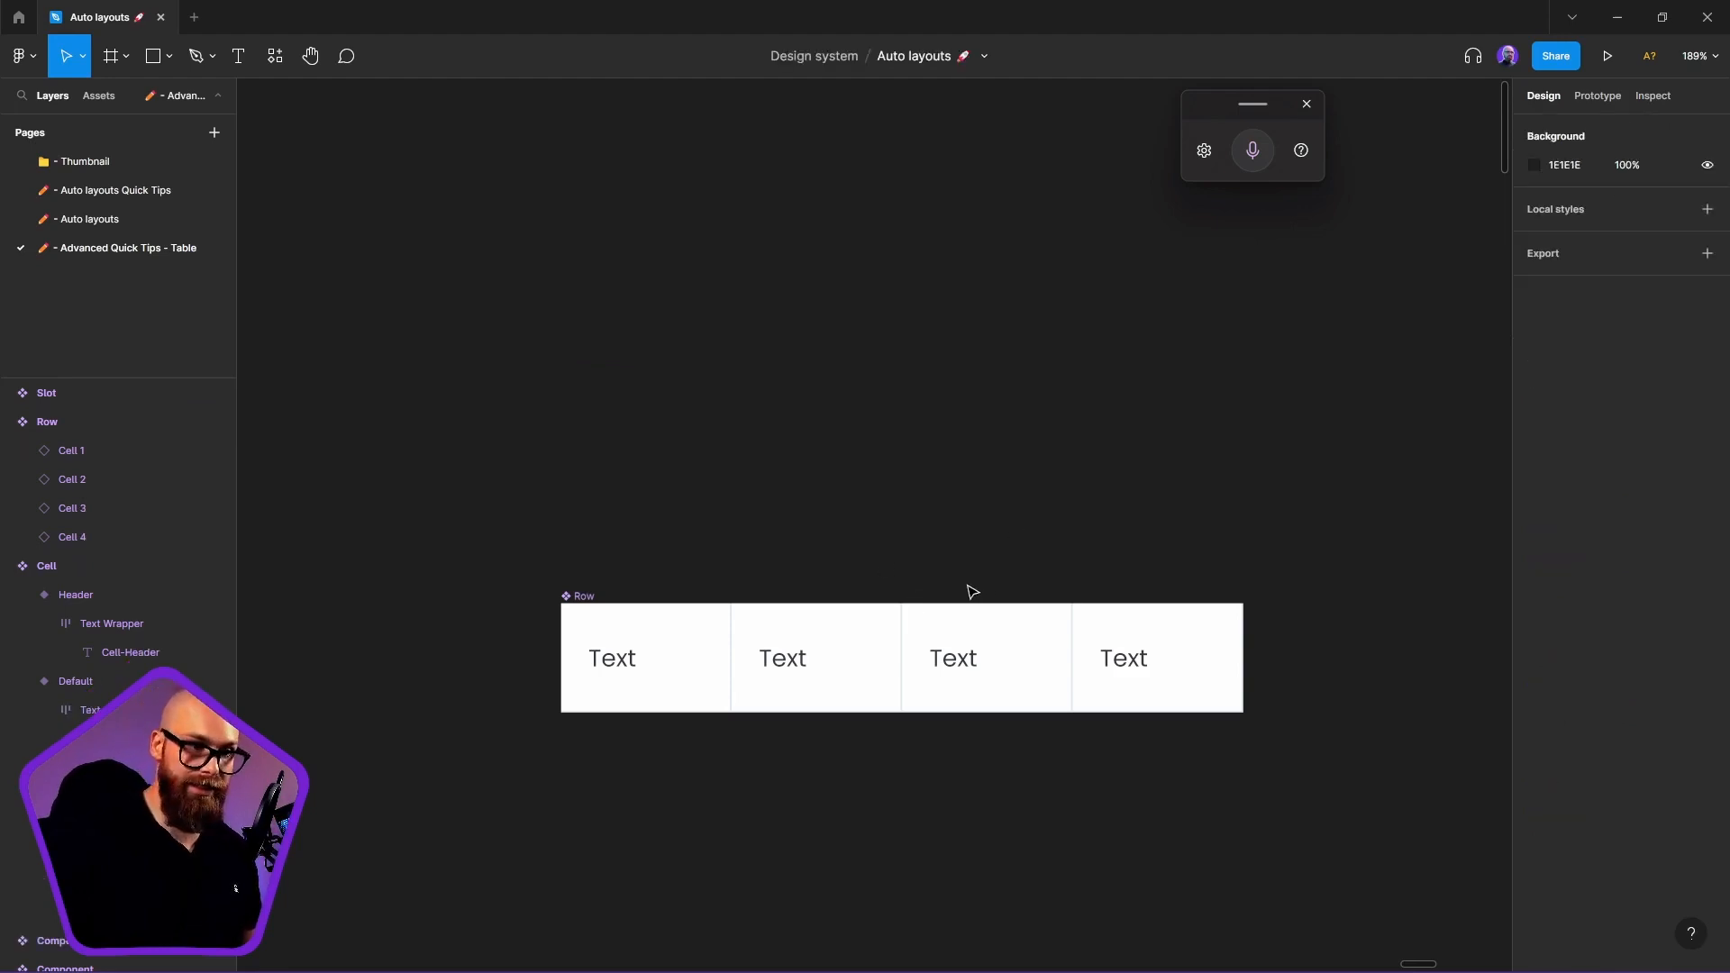
Duplicate Cell 4 inside the Row component to add a fifth cell
left_click(971, 608)
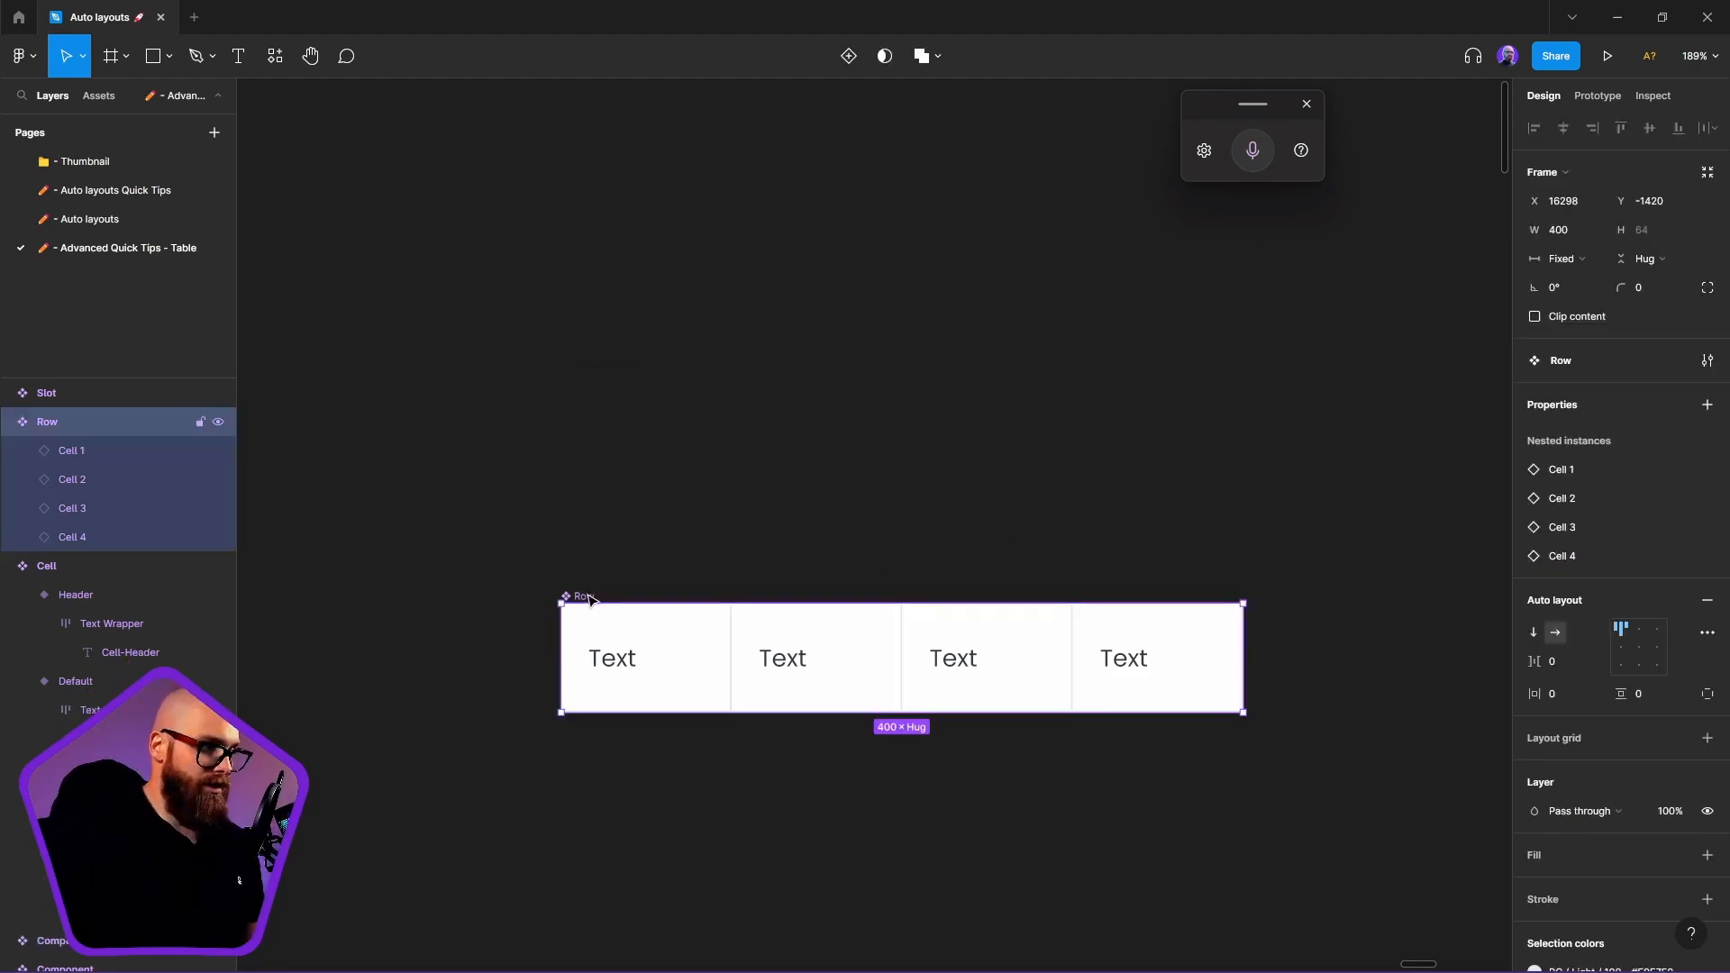
left_click(122, 539)
key("ctrl+d")
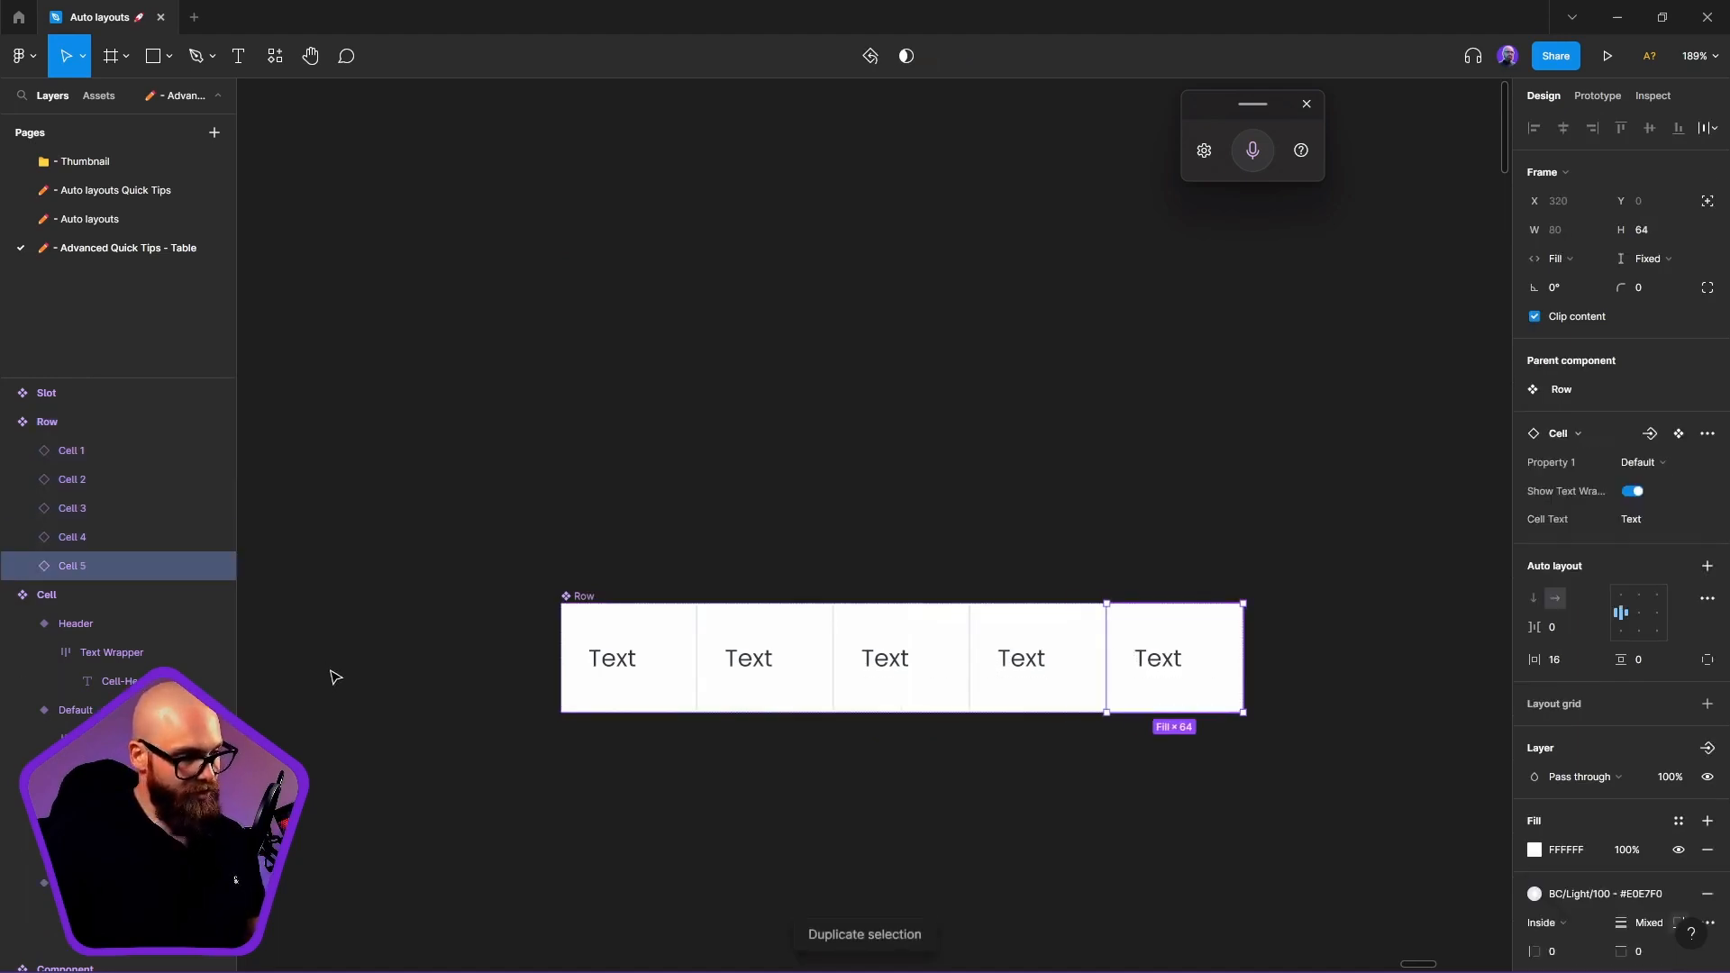
Place an instance of the five-cell Row above the main component, check the exposed Cell 5 properties, and delete the instance
left_click(736, 488)
key("ctrl+v")
scroll(1607, 625, "down", 5)
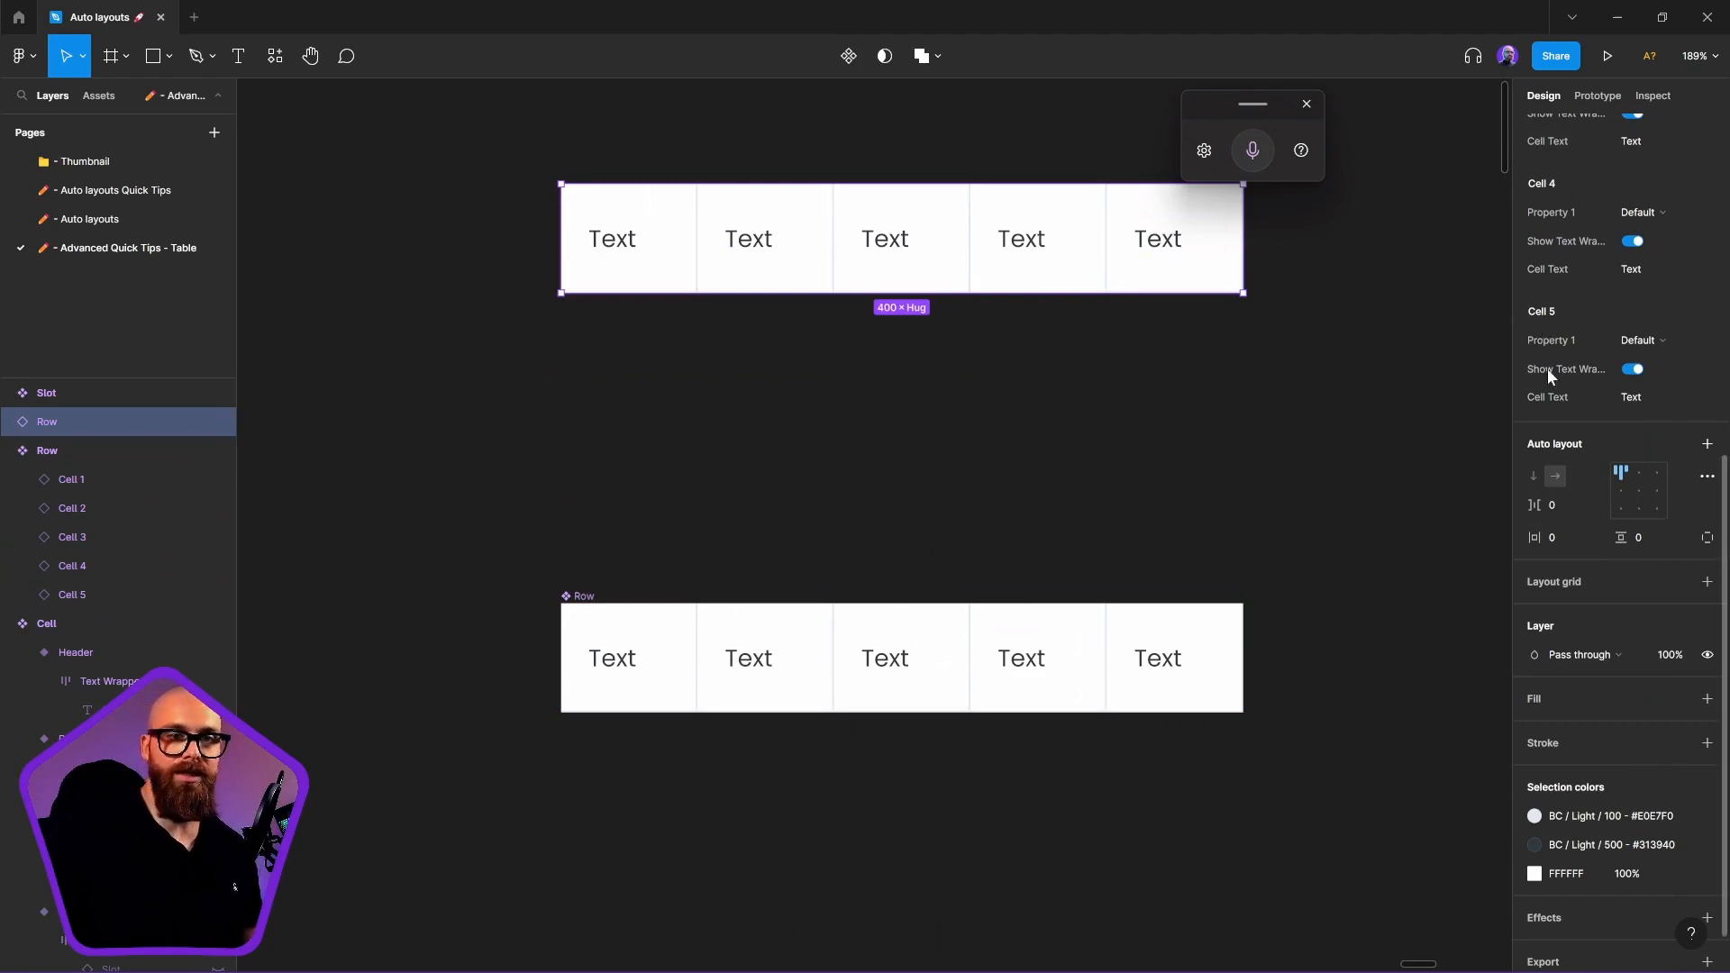
left_click(1122, 516)
left_click(765, 232)
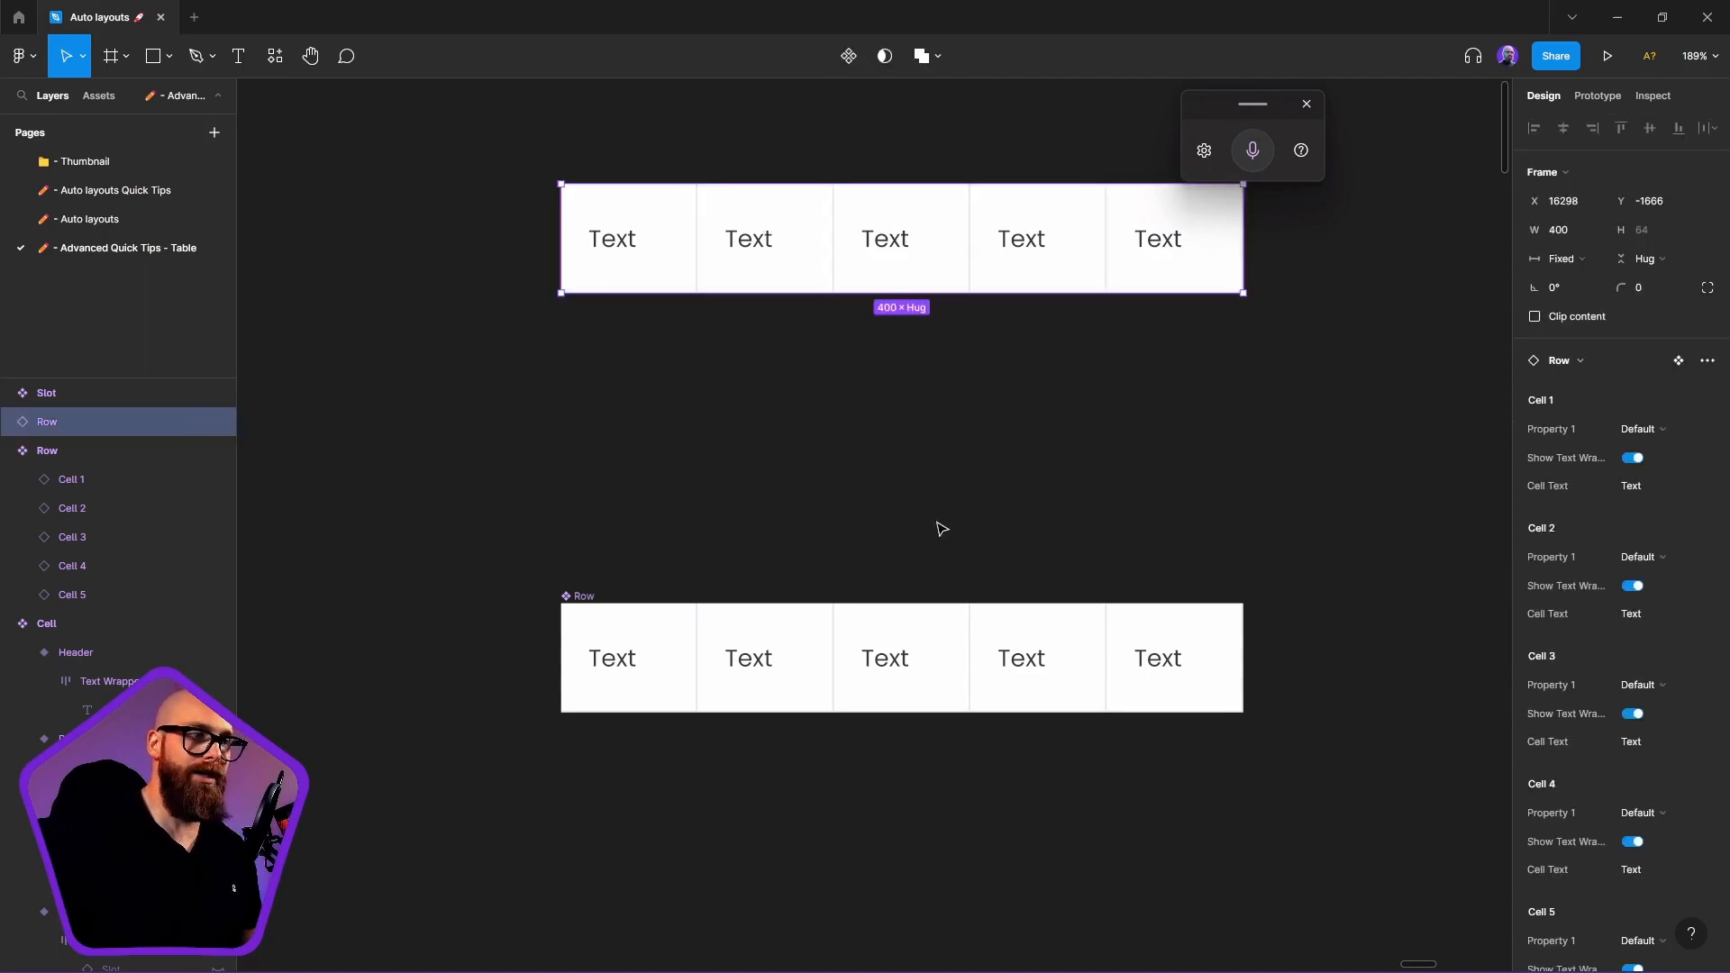
key("Delete")
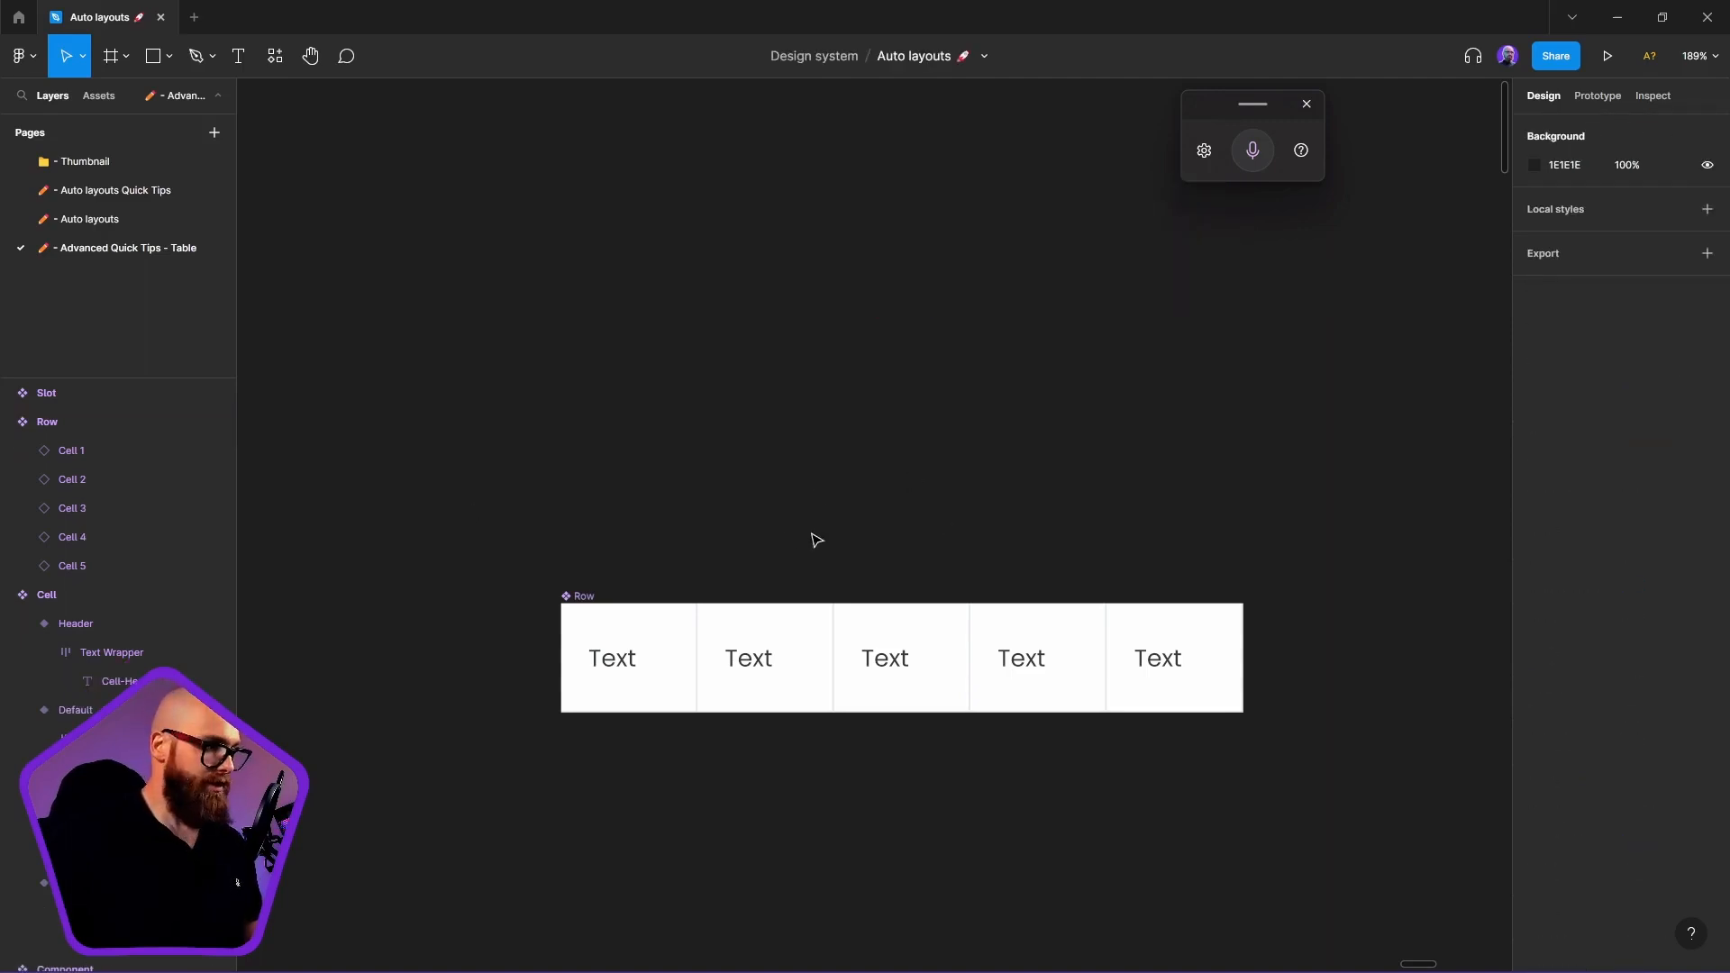
Select the Row component and examine the Cell variants, the finished table example and the purple cell layout diagram for reference
left_click(811, 648)
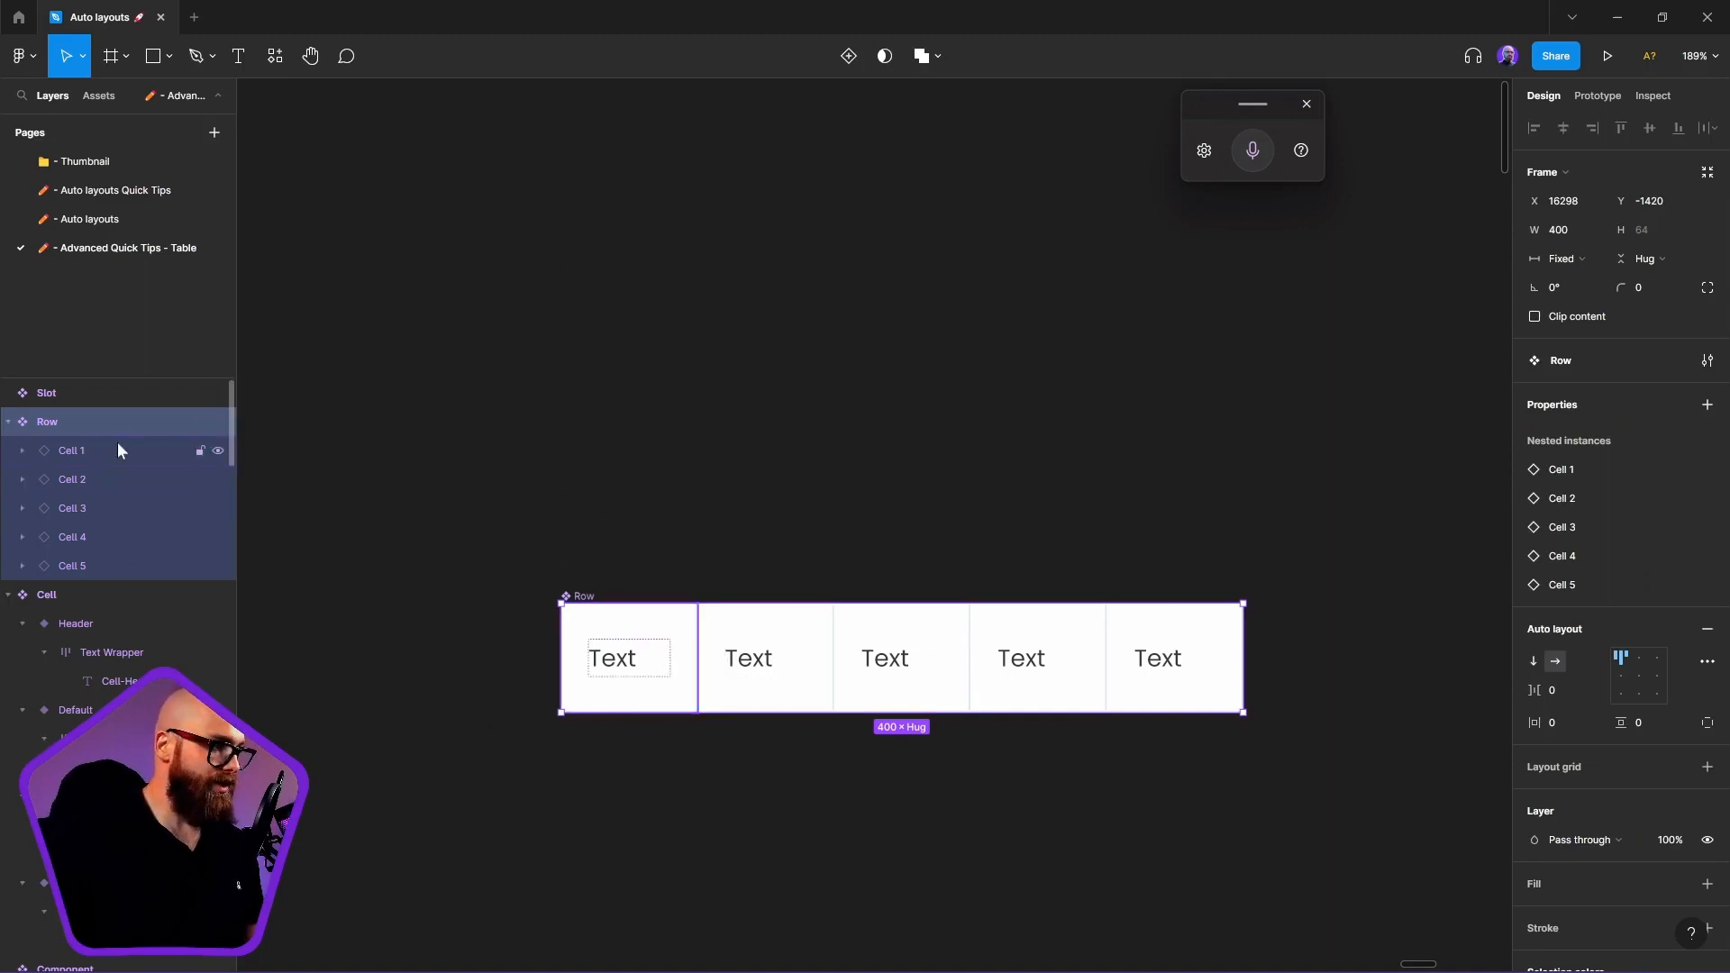
scroll(881, 525, "left", 5)
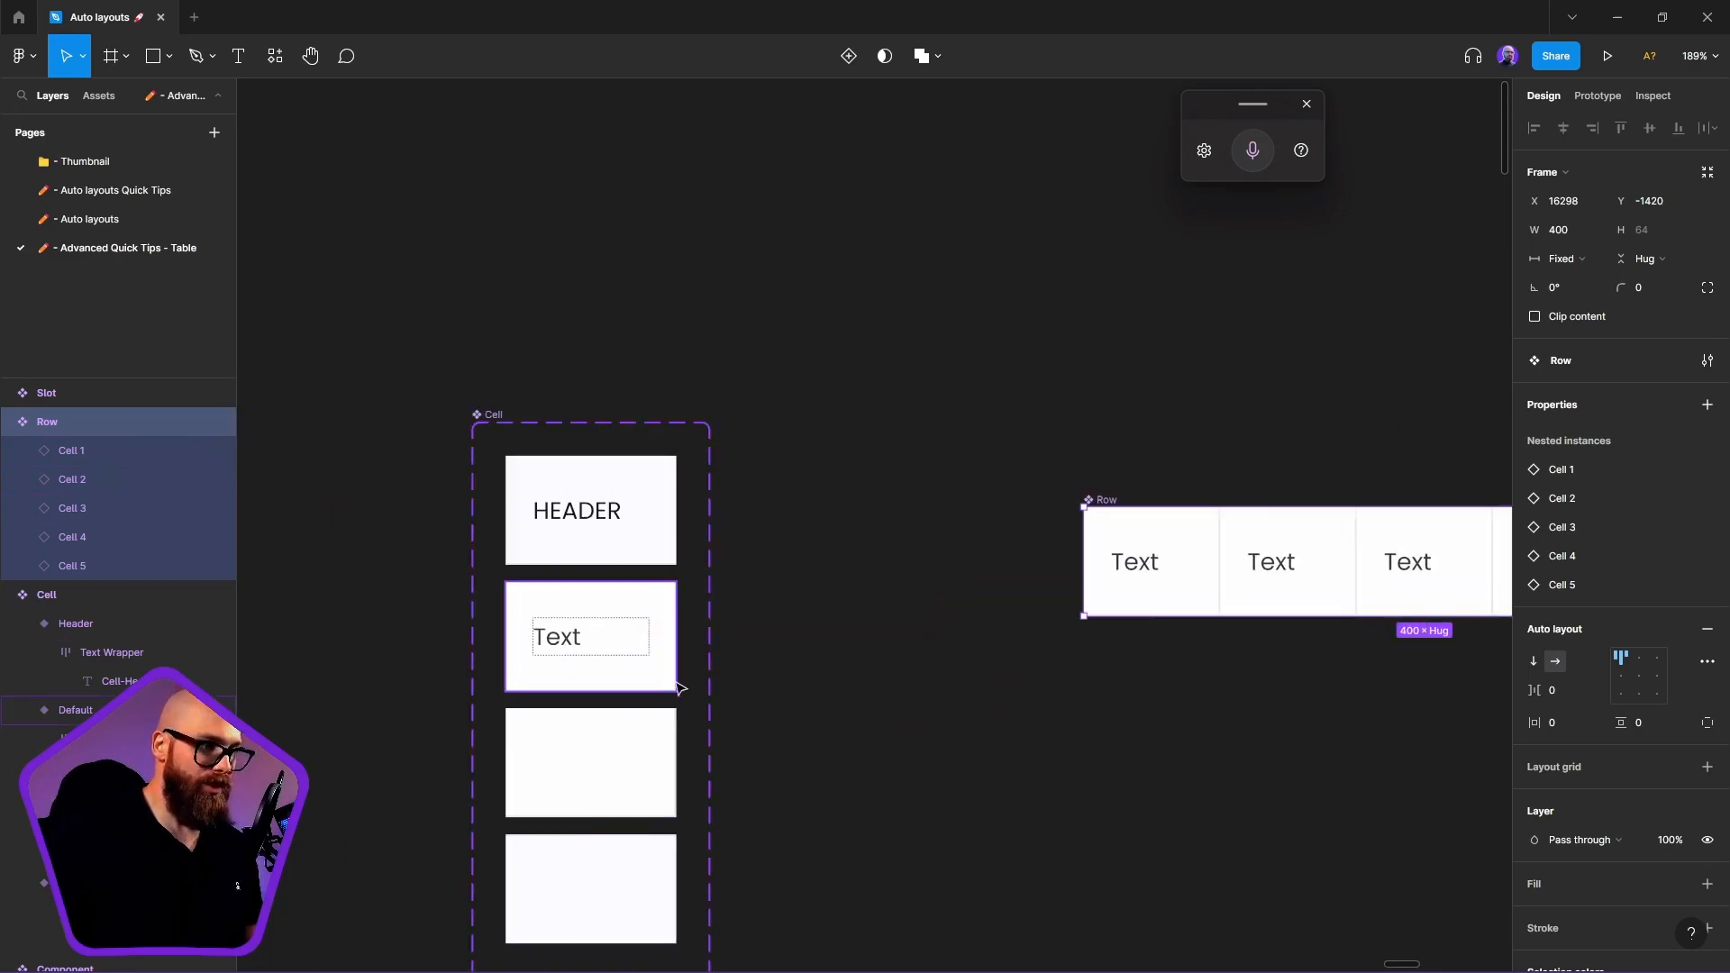
scroll(637, 635, "right", 5)
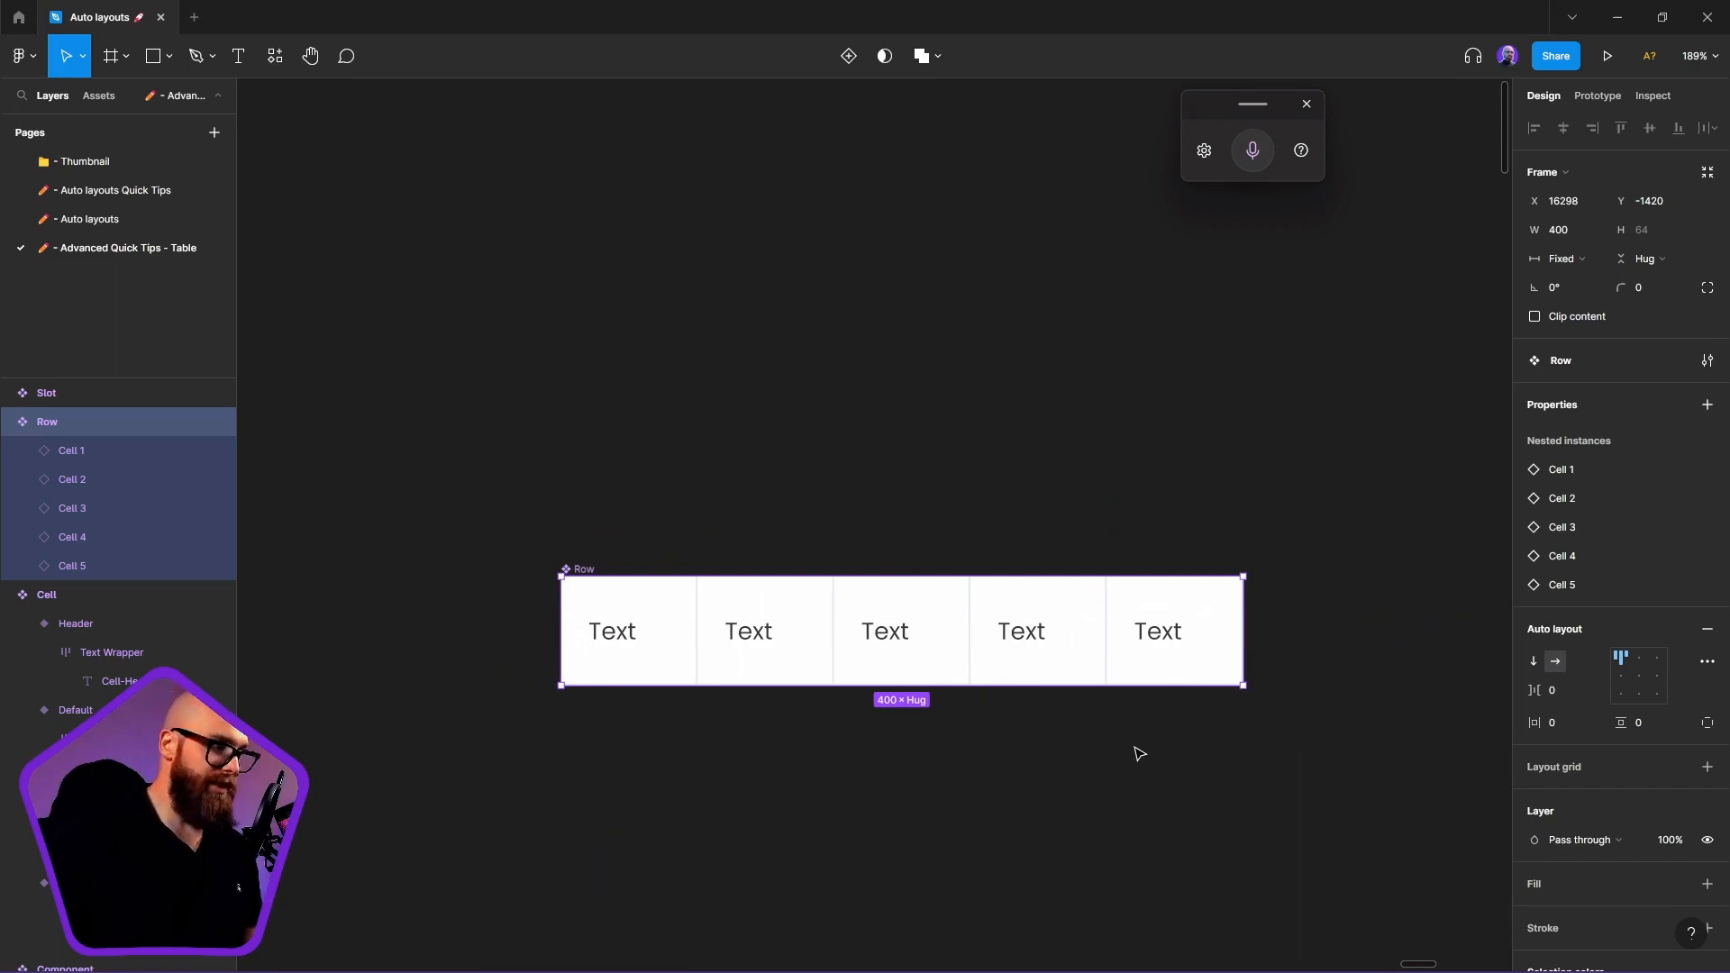
scroll(656, 544, "down", 3)
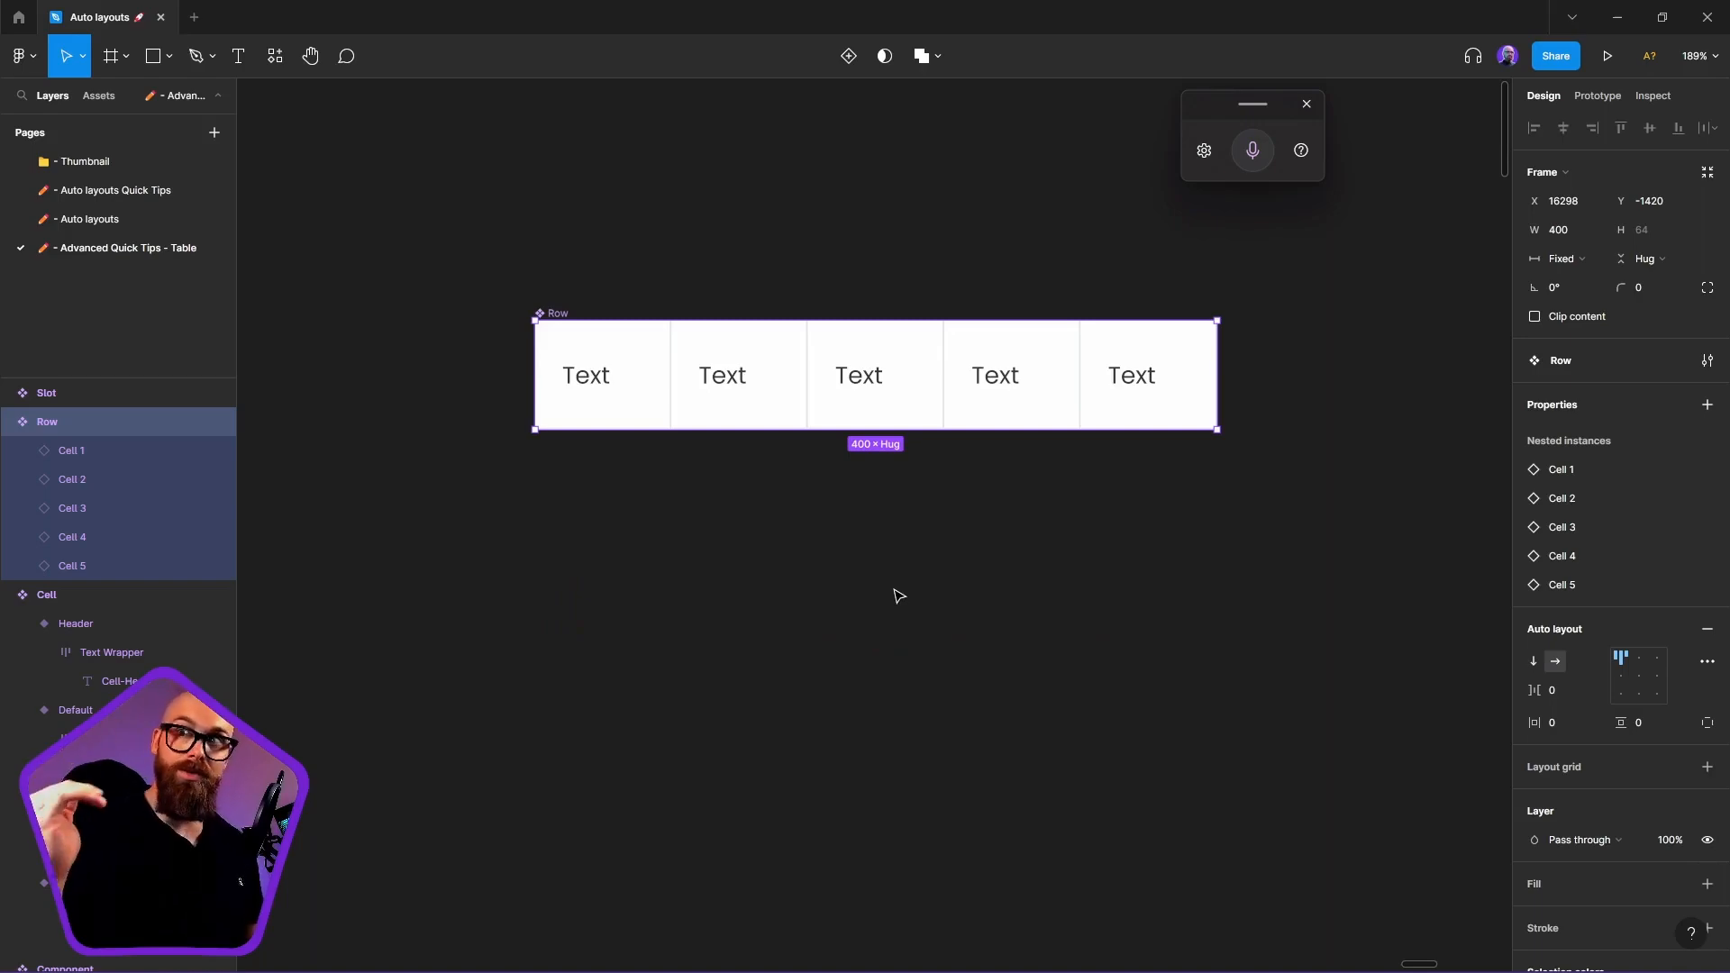
scroll(791, 563, "down", 5)
scroll(791, 563, "down", 3)
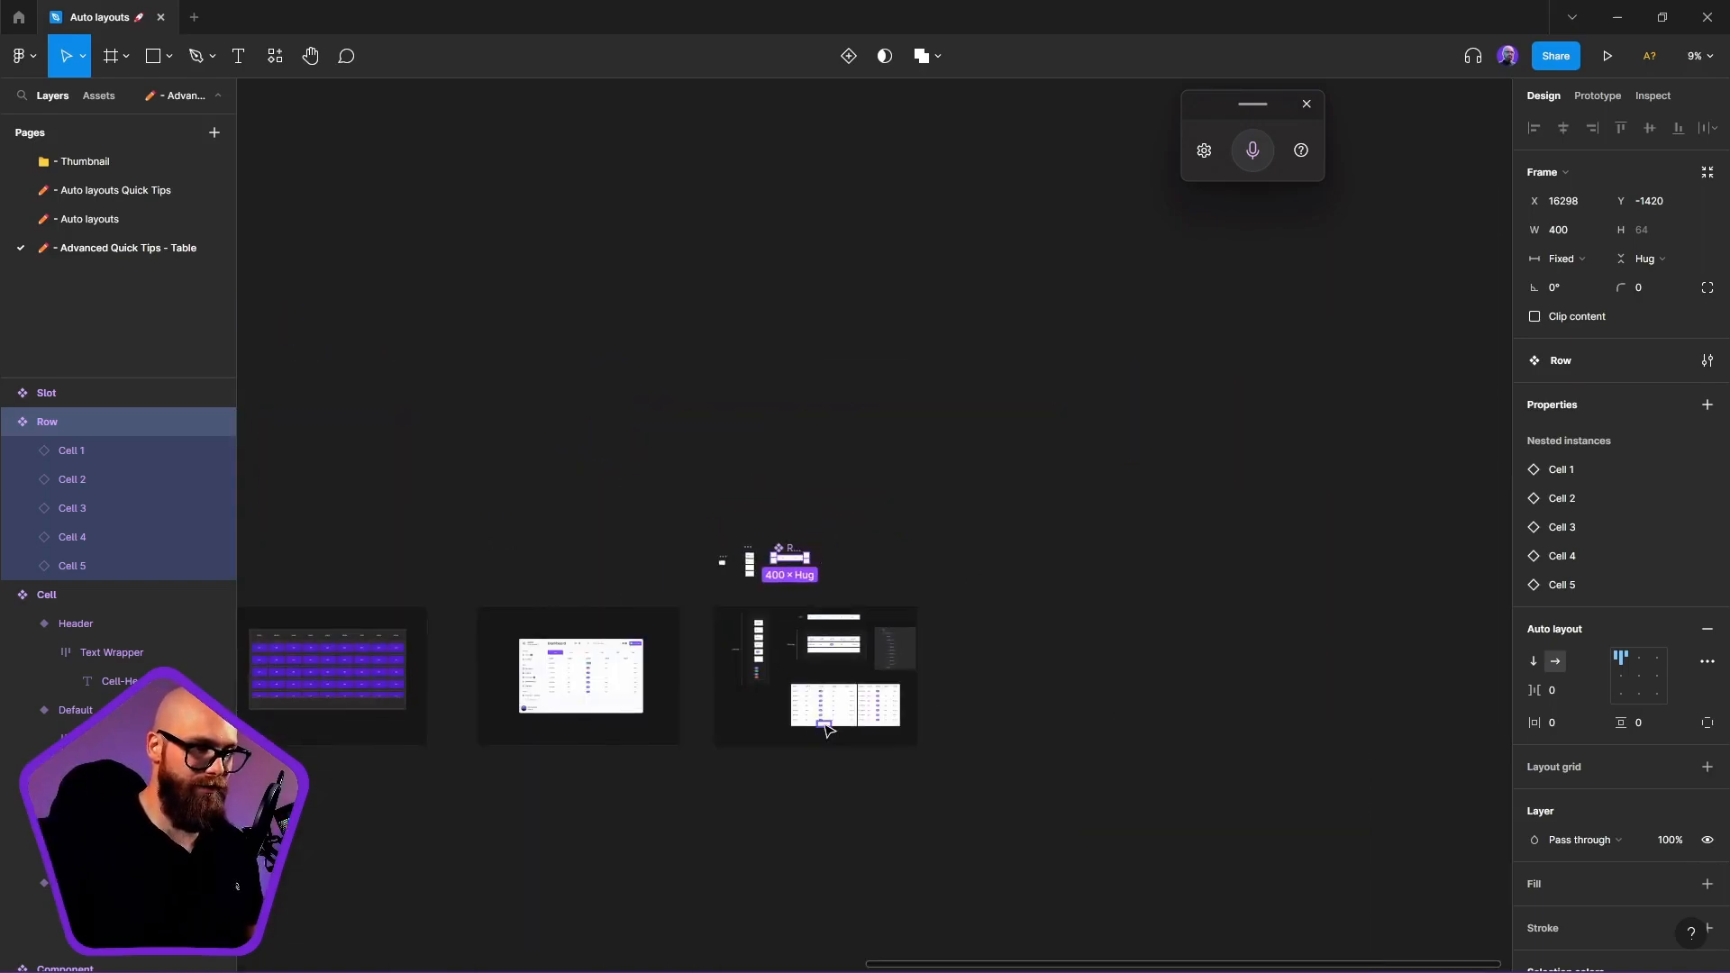
scroll(829, 718, "up", 7)
scroll(840, 802, "right", 10)
scroll(1003, 385, "down", 2)
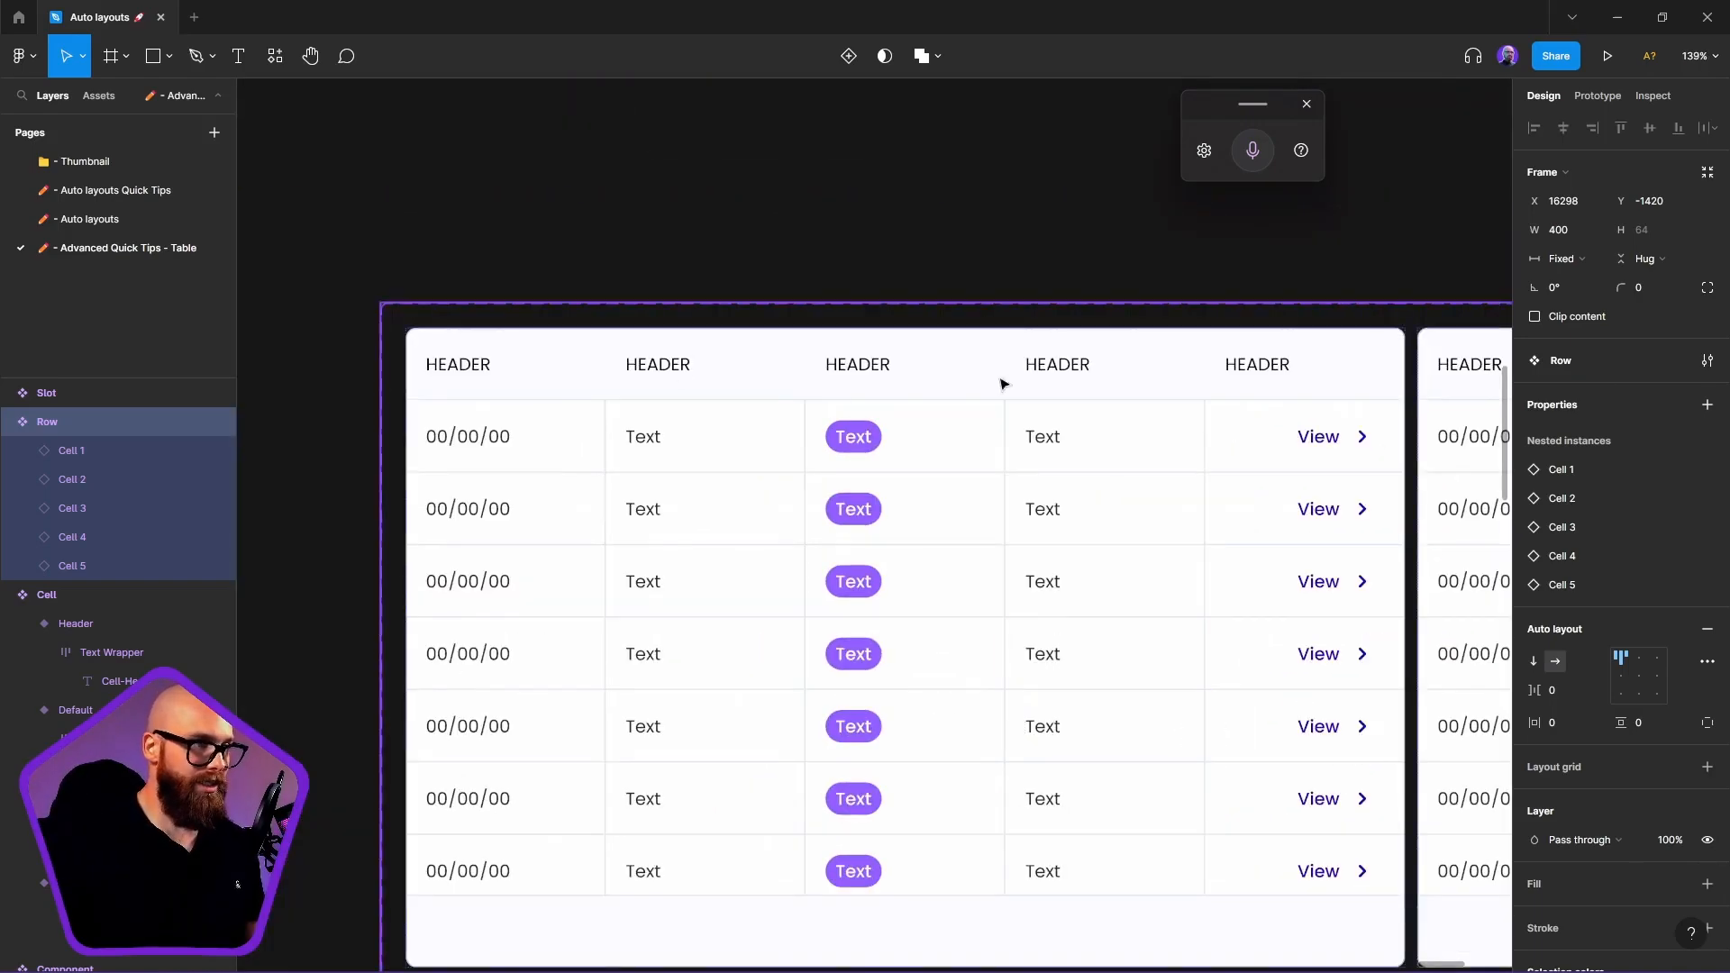
scroll(805, 248, "down", 2)
scroll(804, 249, "left", 1)
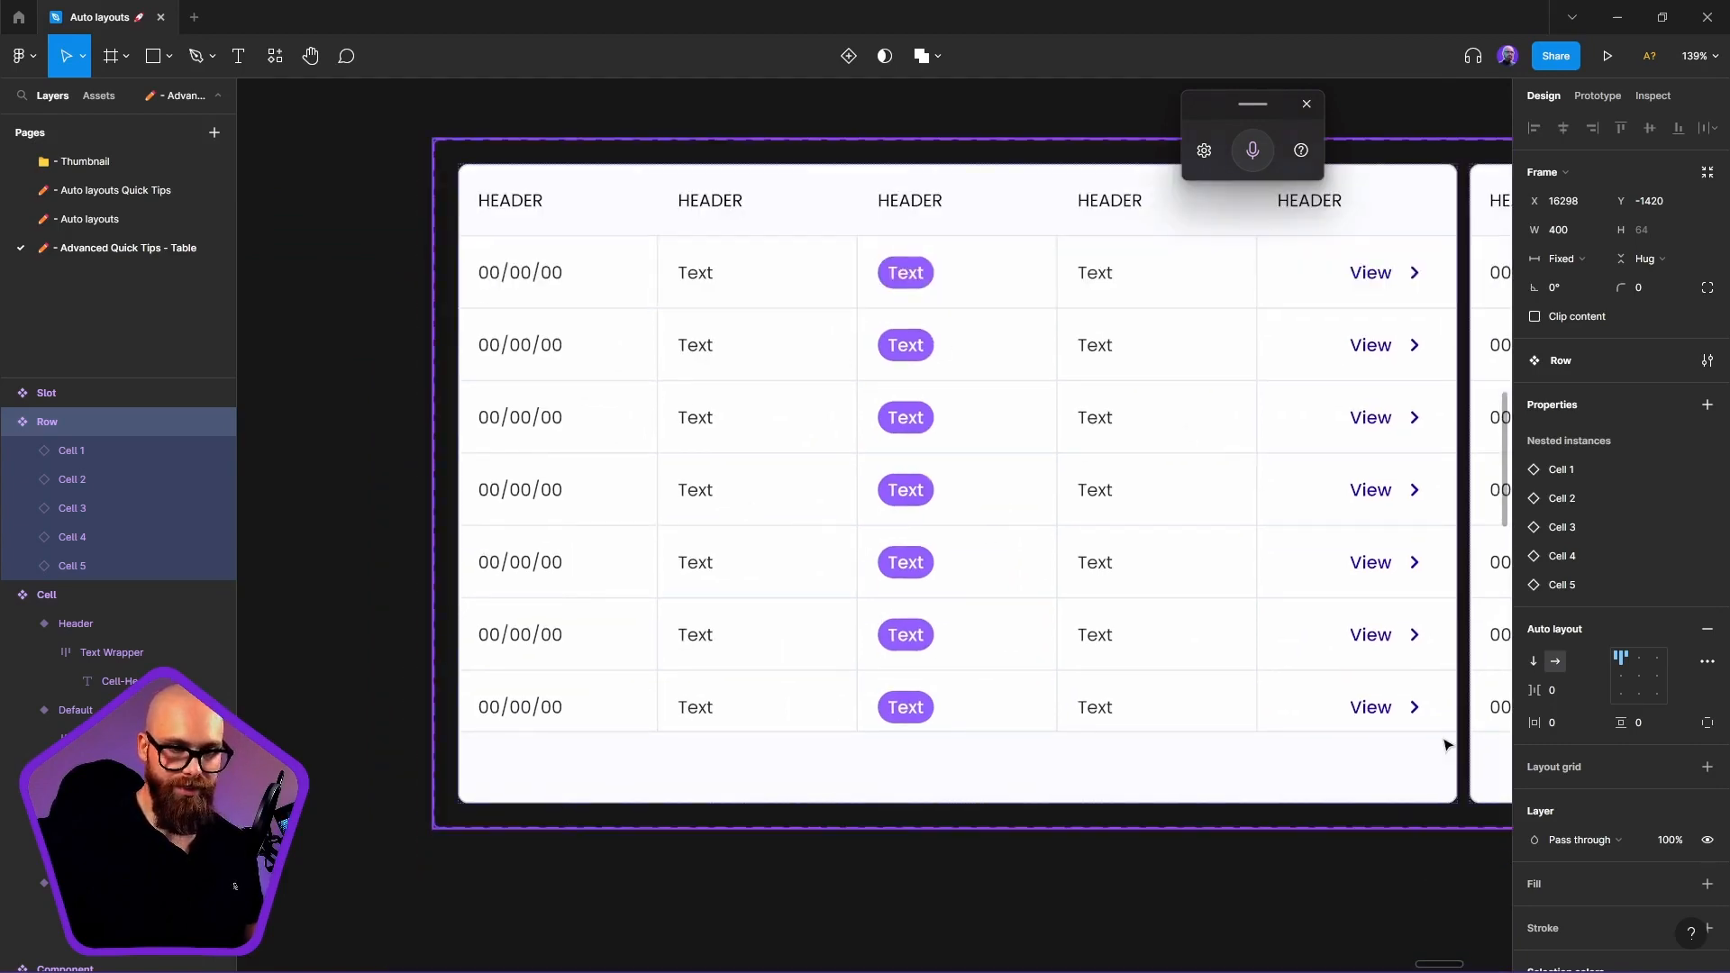
scroll(1248, 664, "down", 8)
left_click_drag(629, 567, 1645, 531)
scroll(705, 441, "up", 3)
scroll(879, 634, "right", 4)
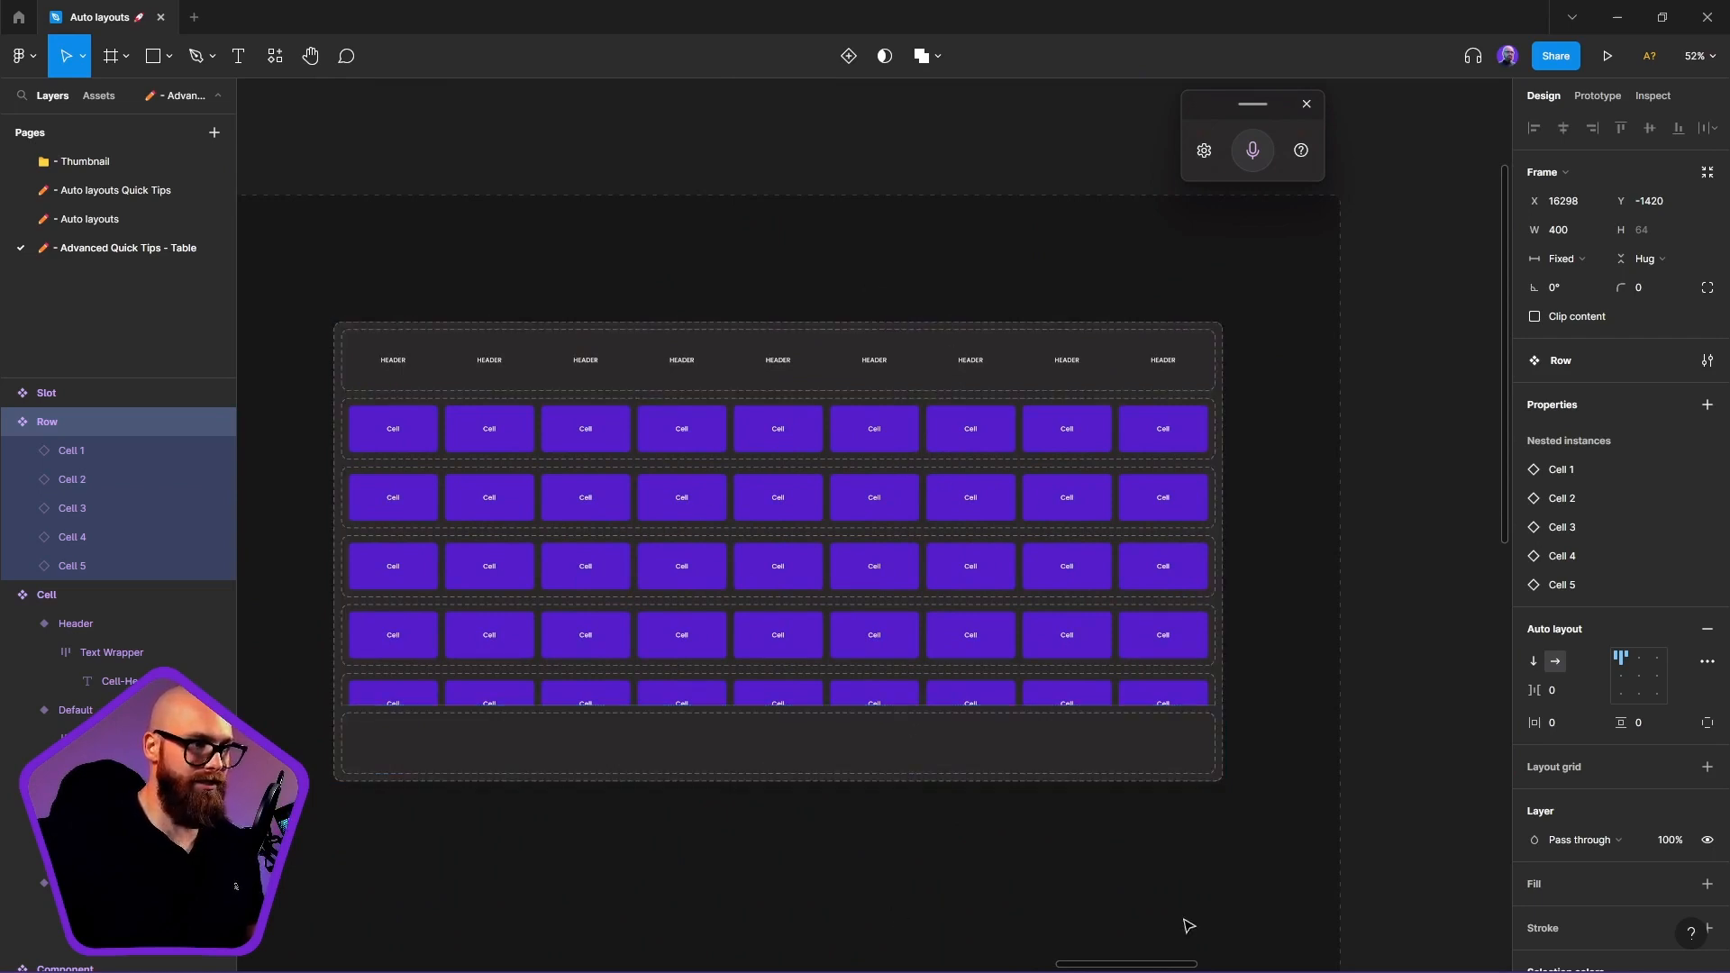
scroll(1036, 537, "up", 2)
scroll(1036, 537, "left", 1)
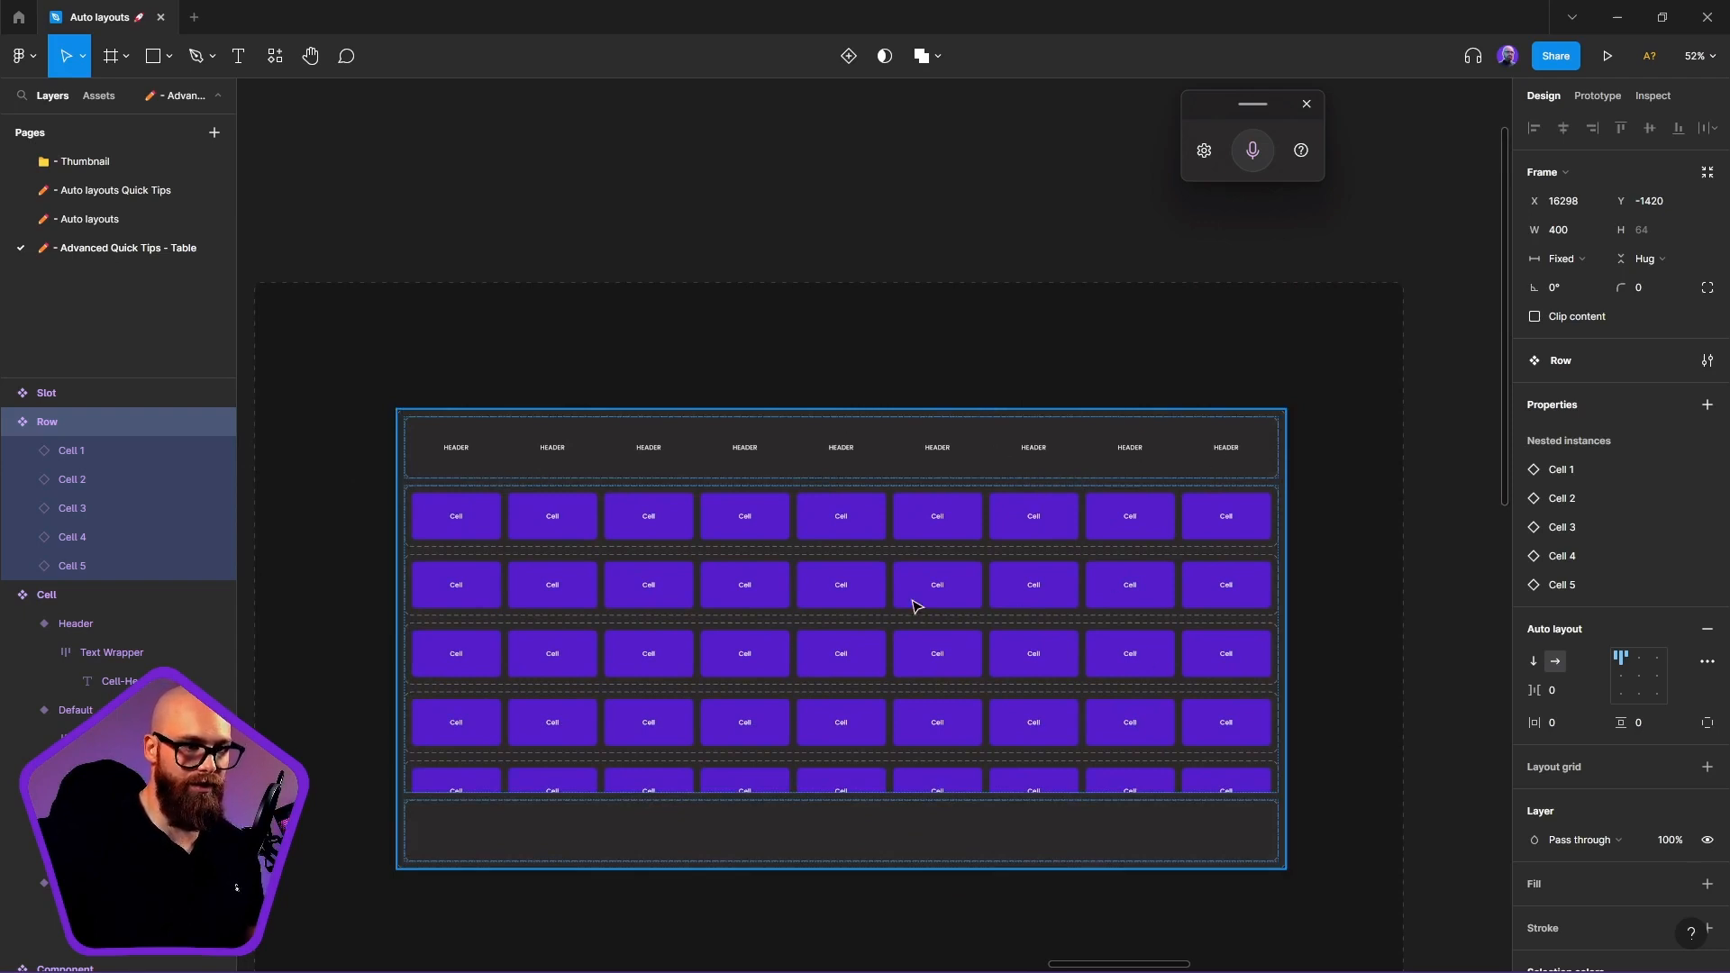
Place an instance of Row below the main Row component and create a new component from that instance
key("shift+2")
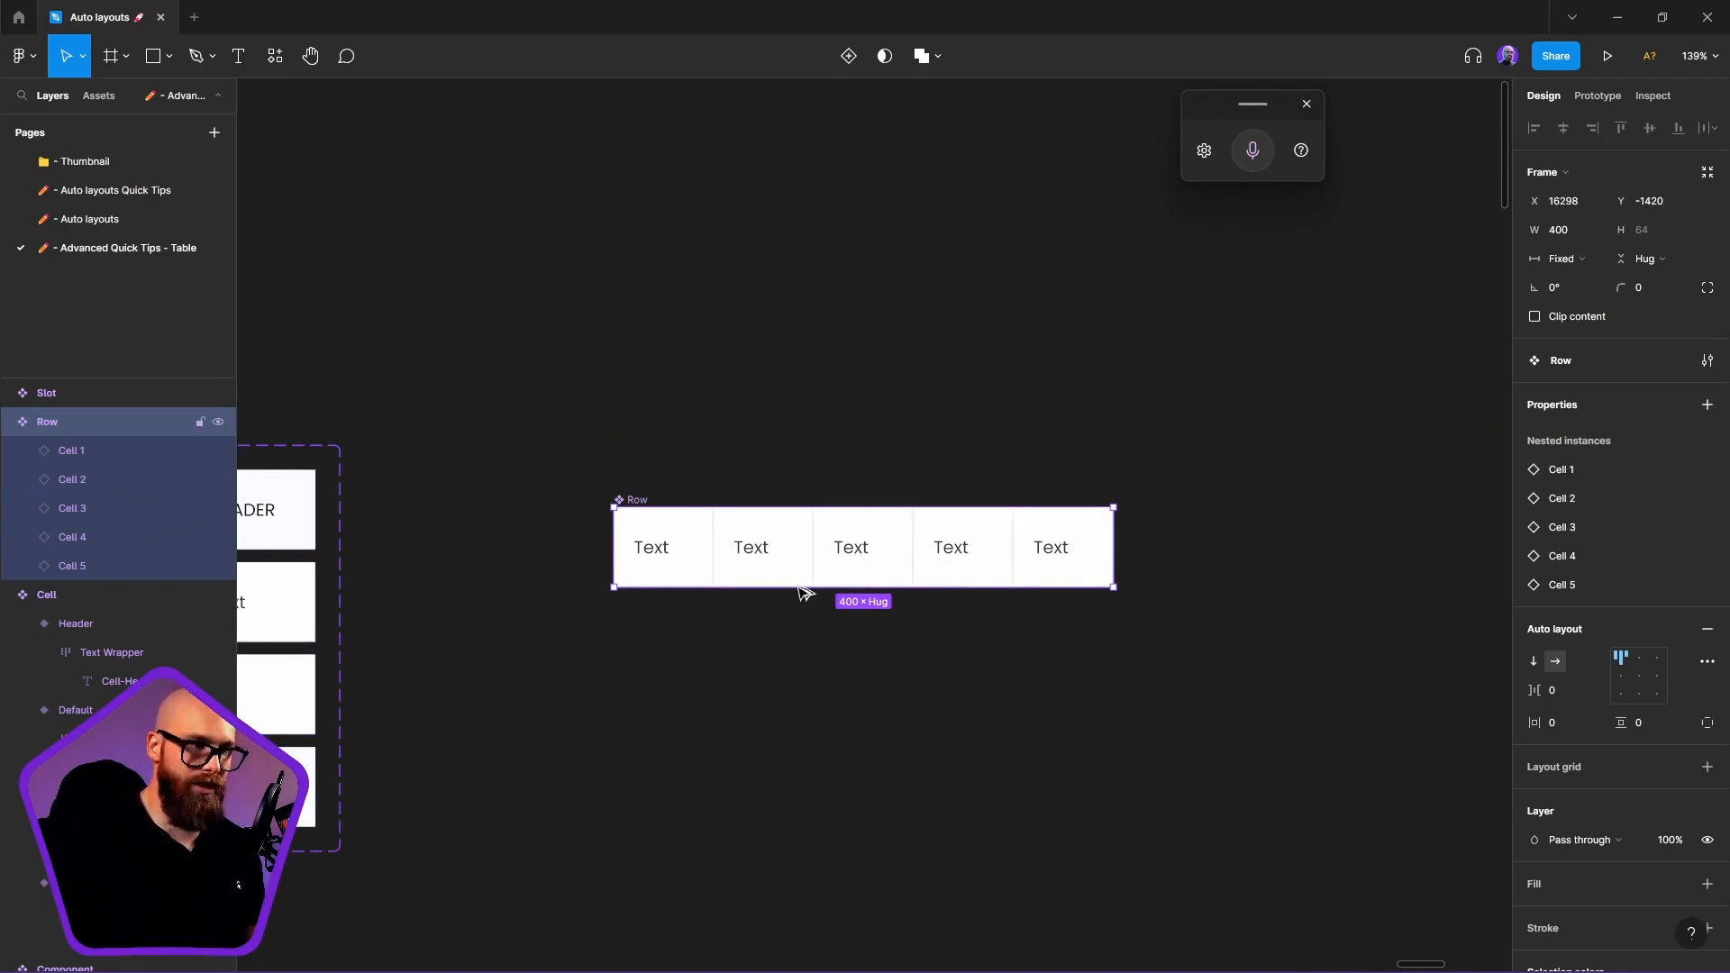
left_click_drag(801, 590, 850, 742)
right_click(870, 762)
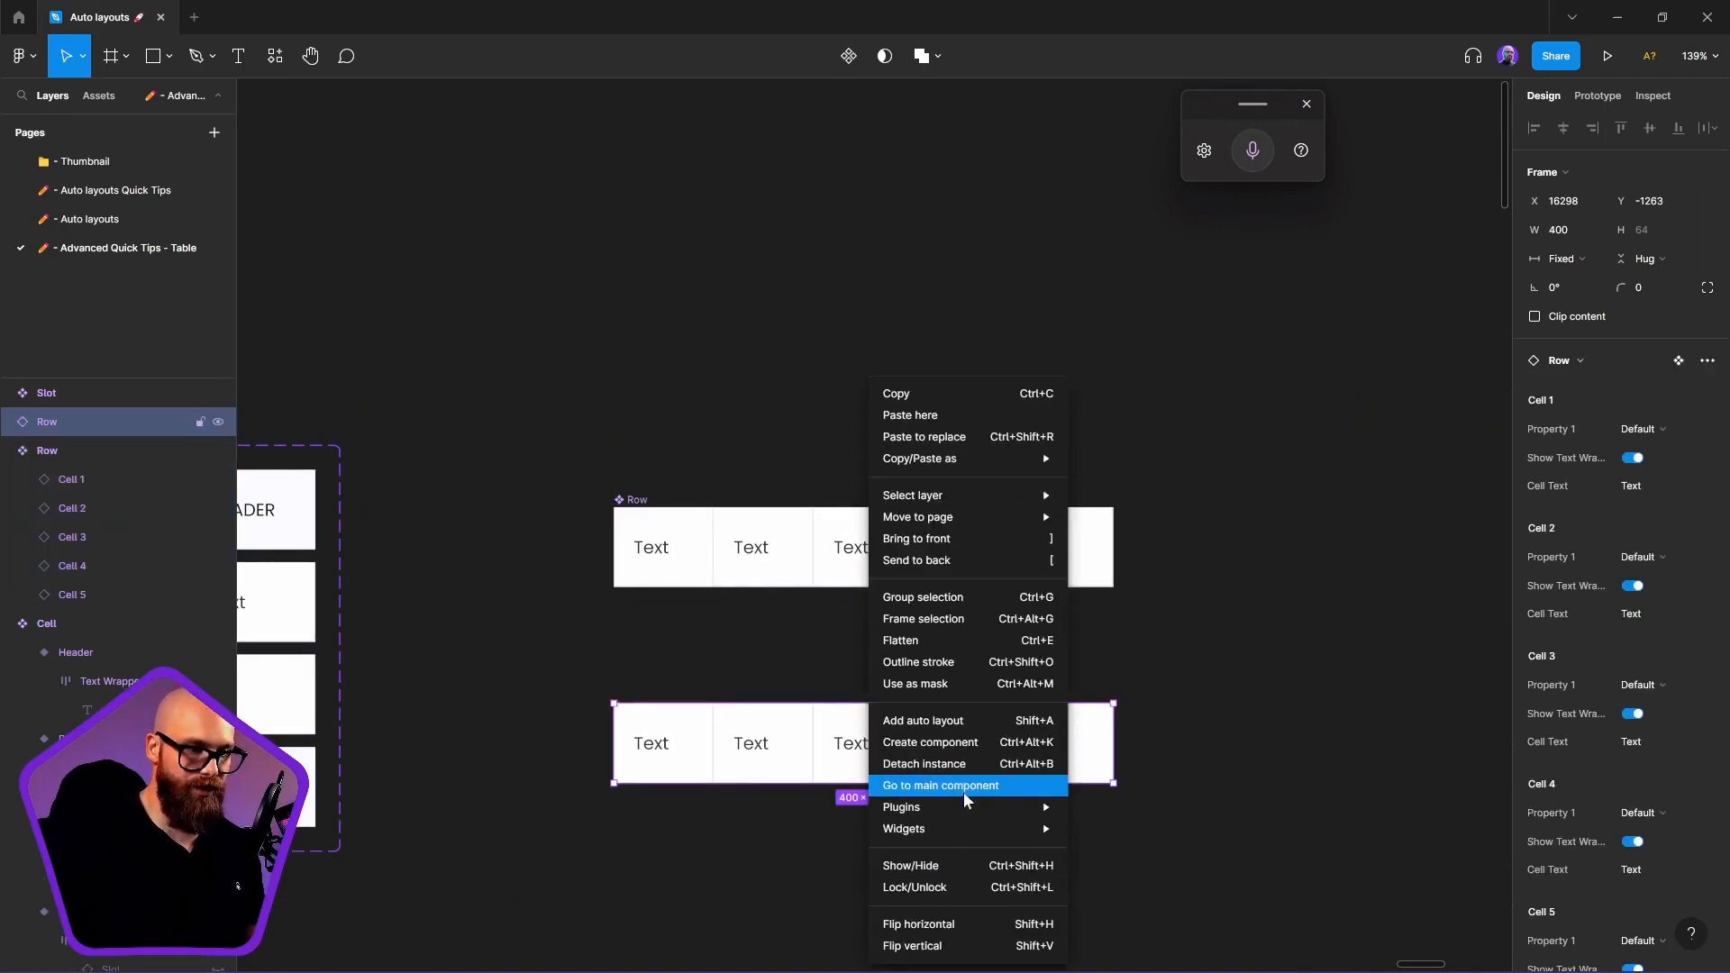
left_click(947, 748)
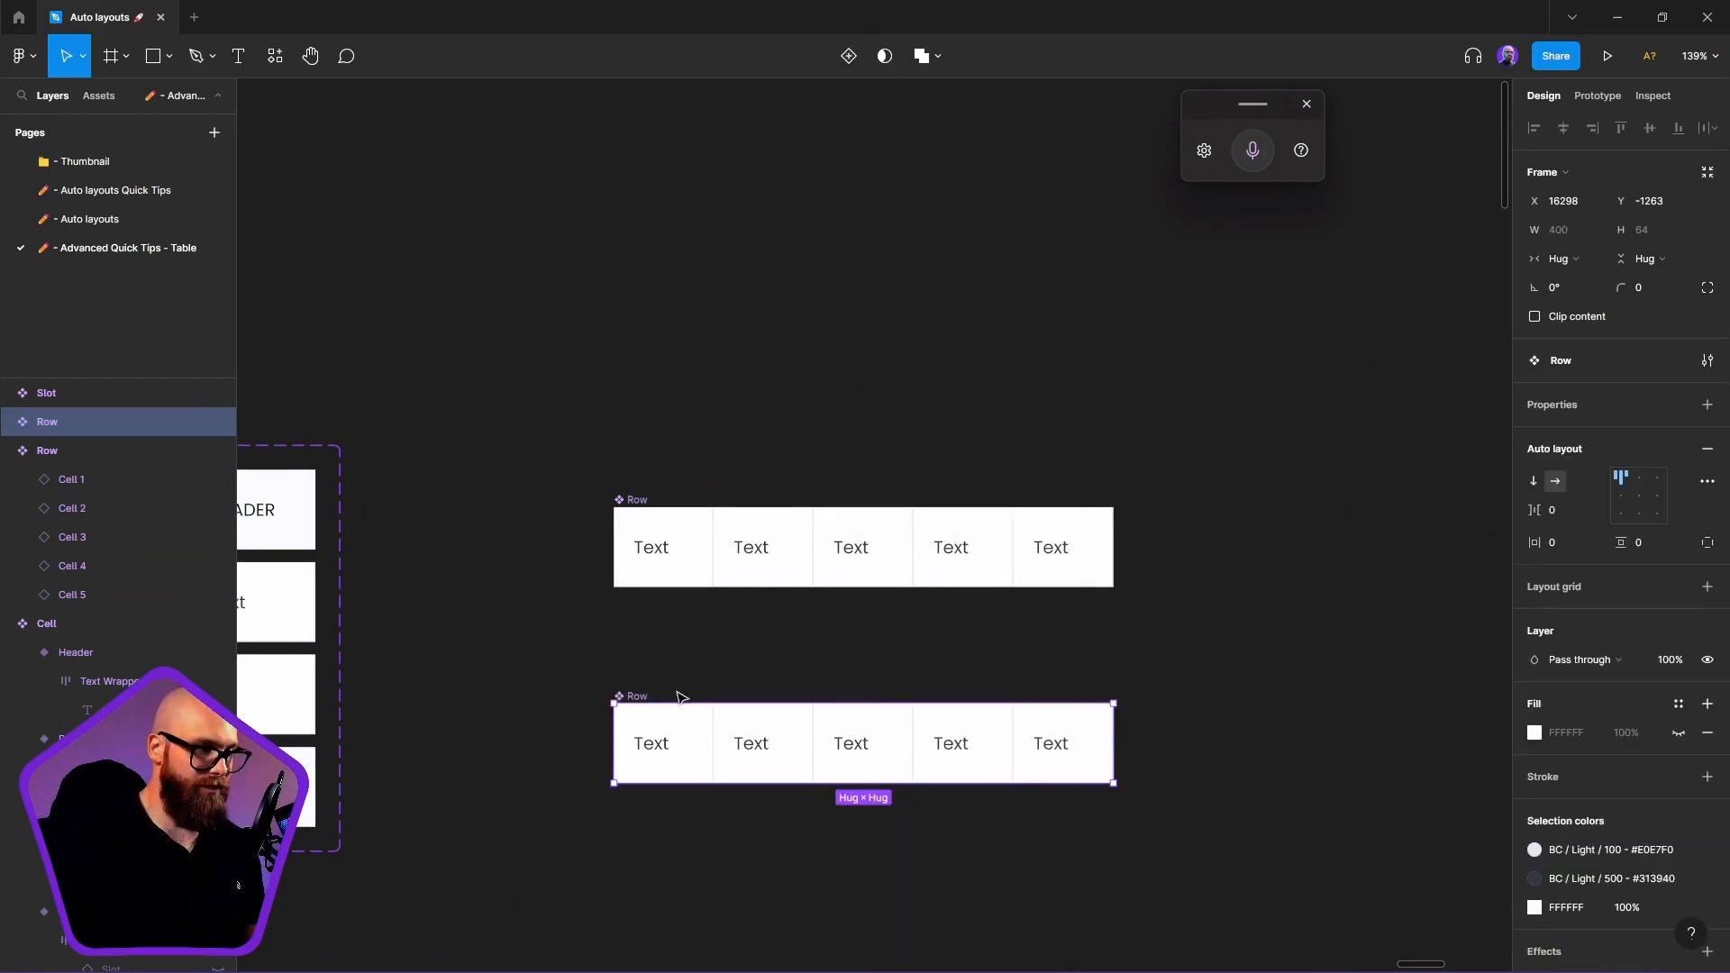
Rename the new component below Row as Row Types
double_click(634, 697)
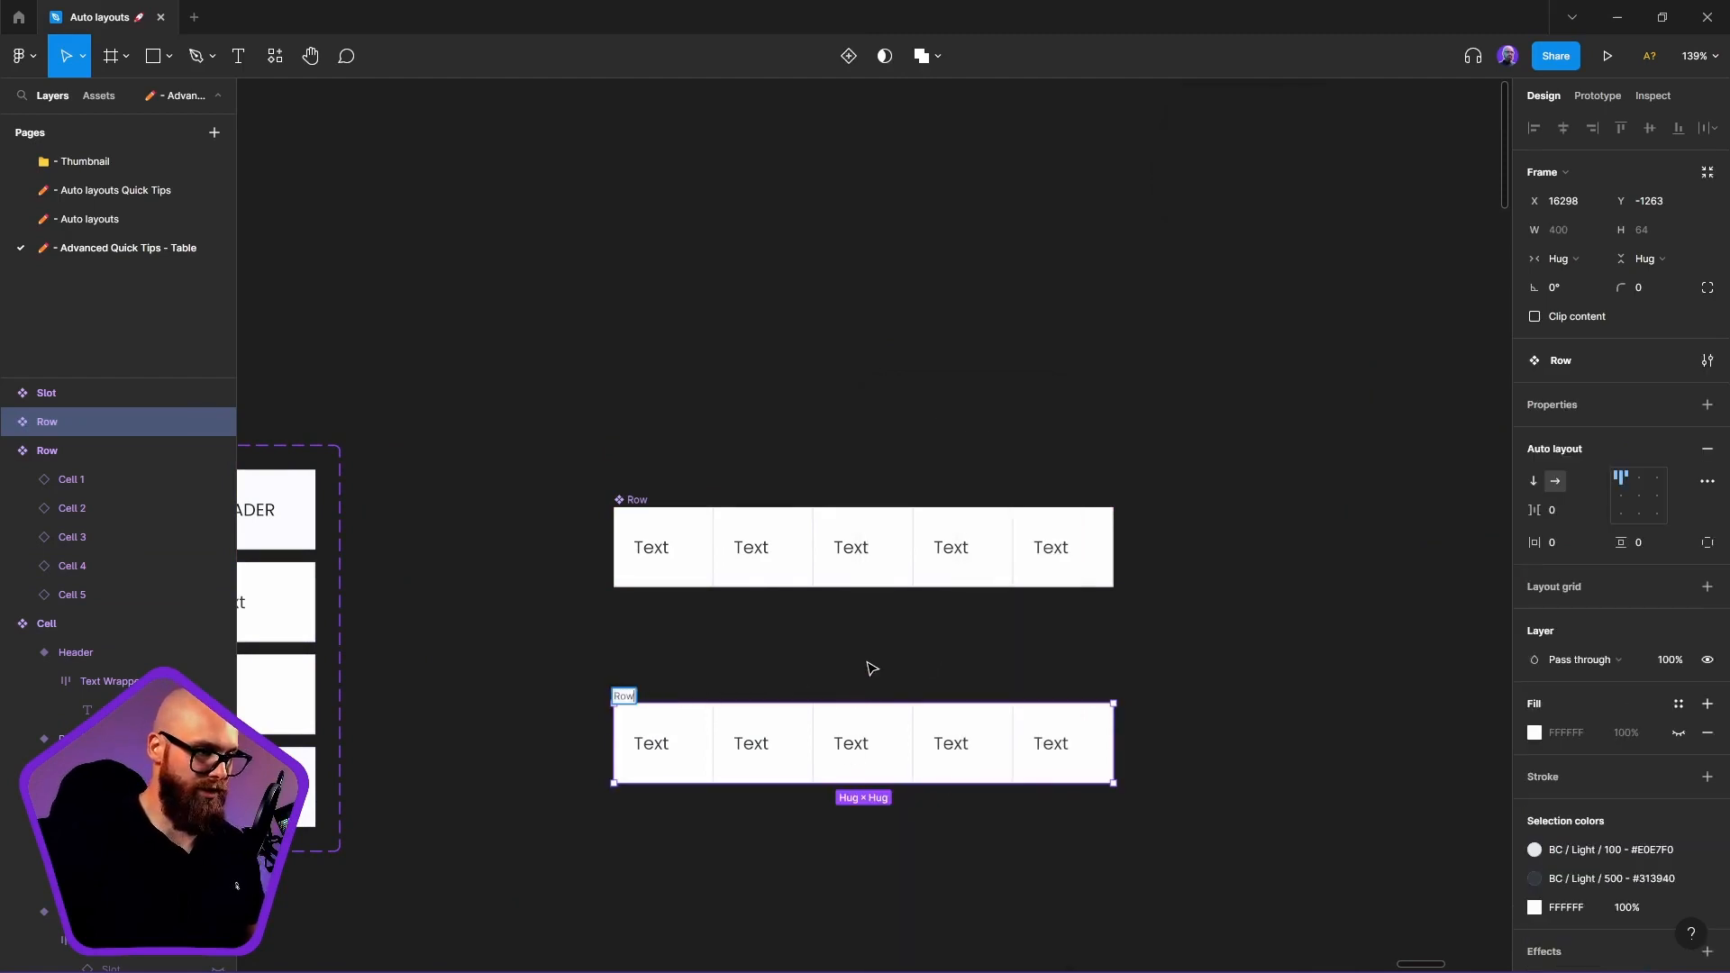
type("Types")
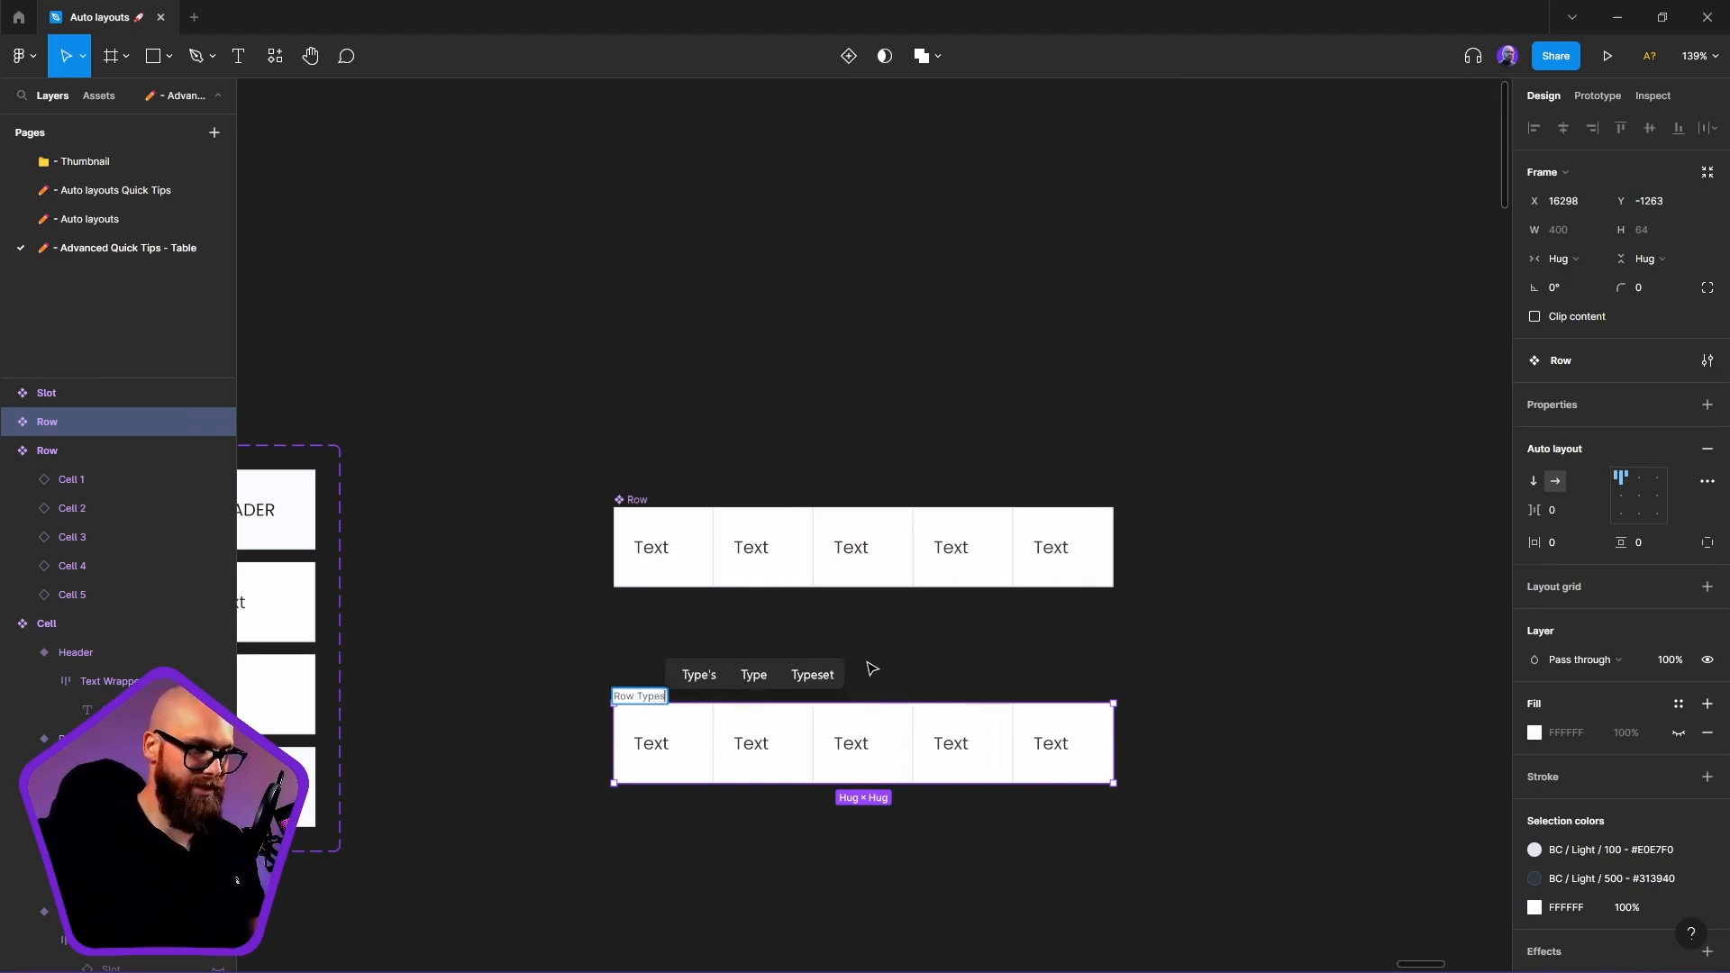
key("Return")
scroll(873, 668, "down", 2)
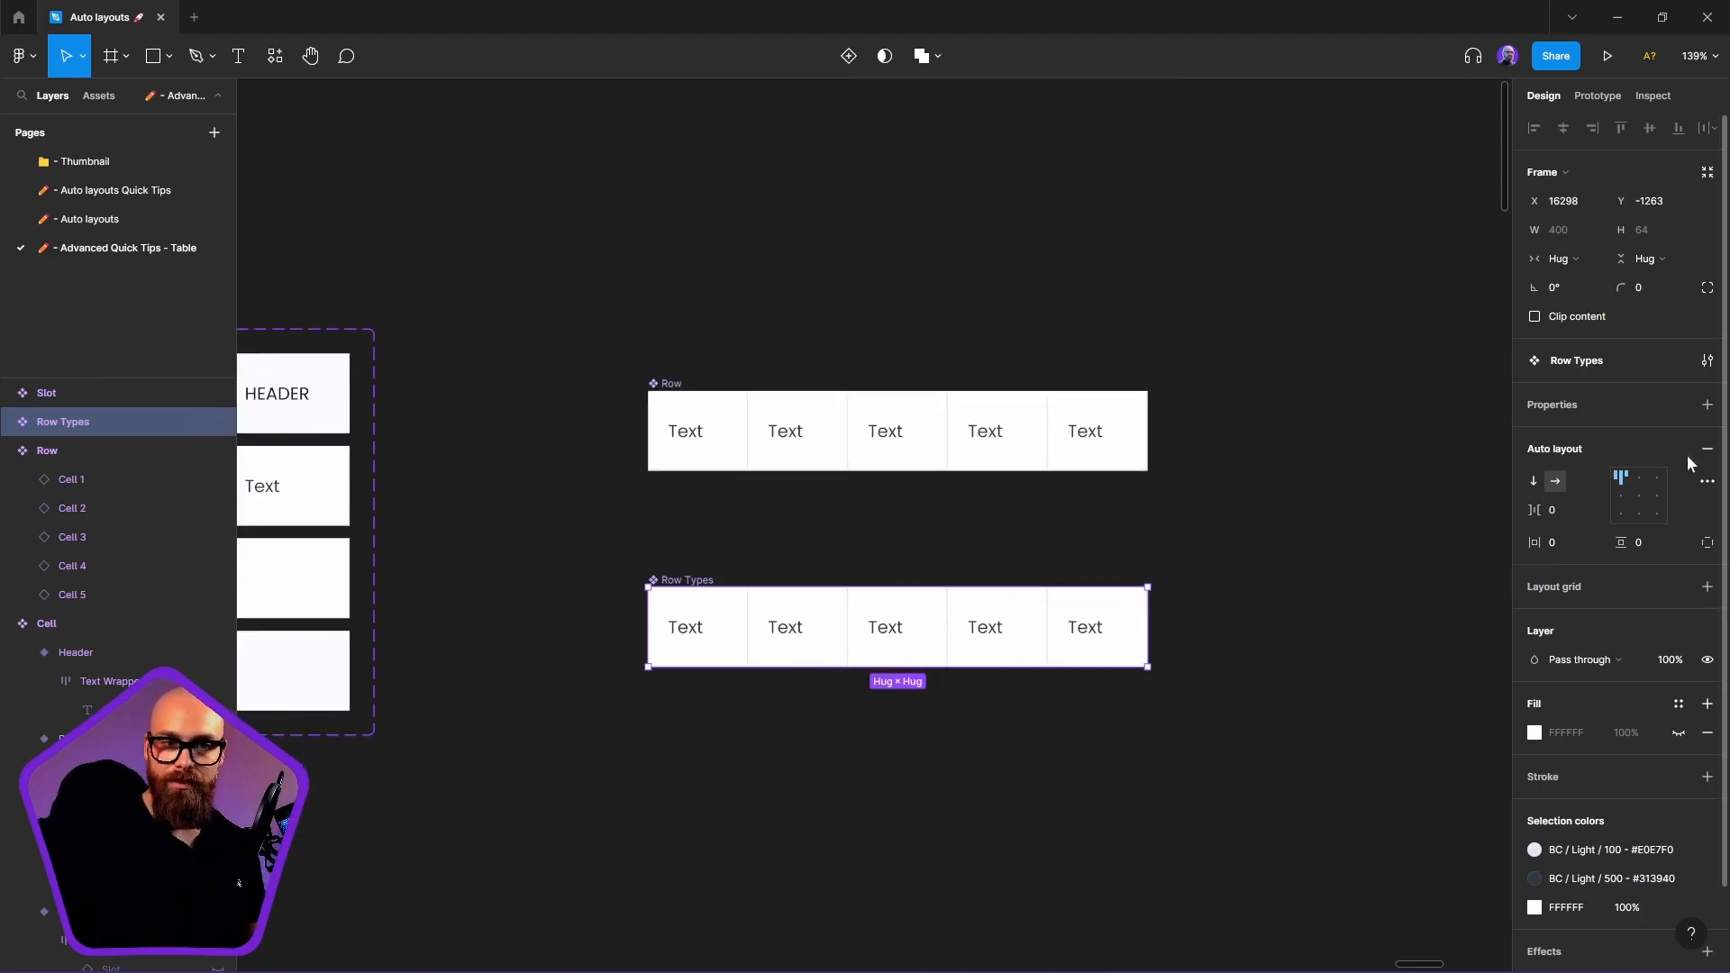
Set the width of the Row instance inside Row Types to Fill container and select the Row Types component
double_click(873, 612)
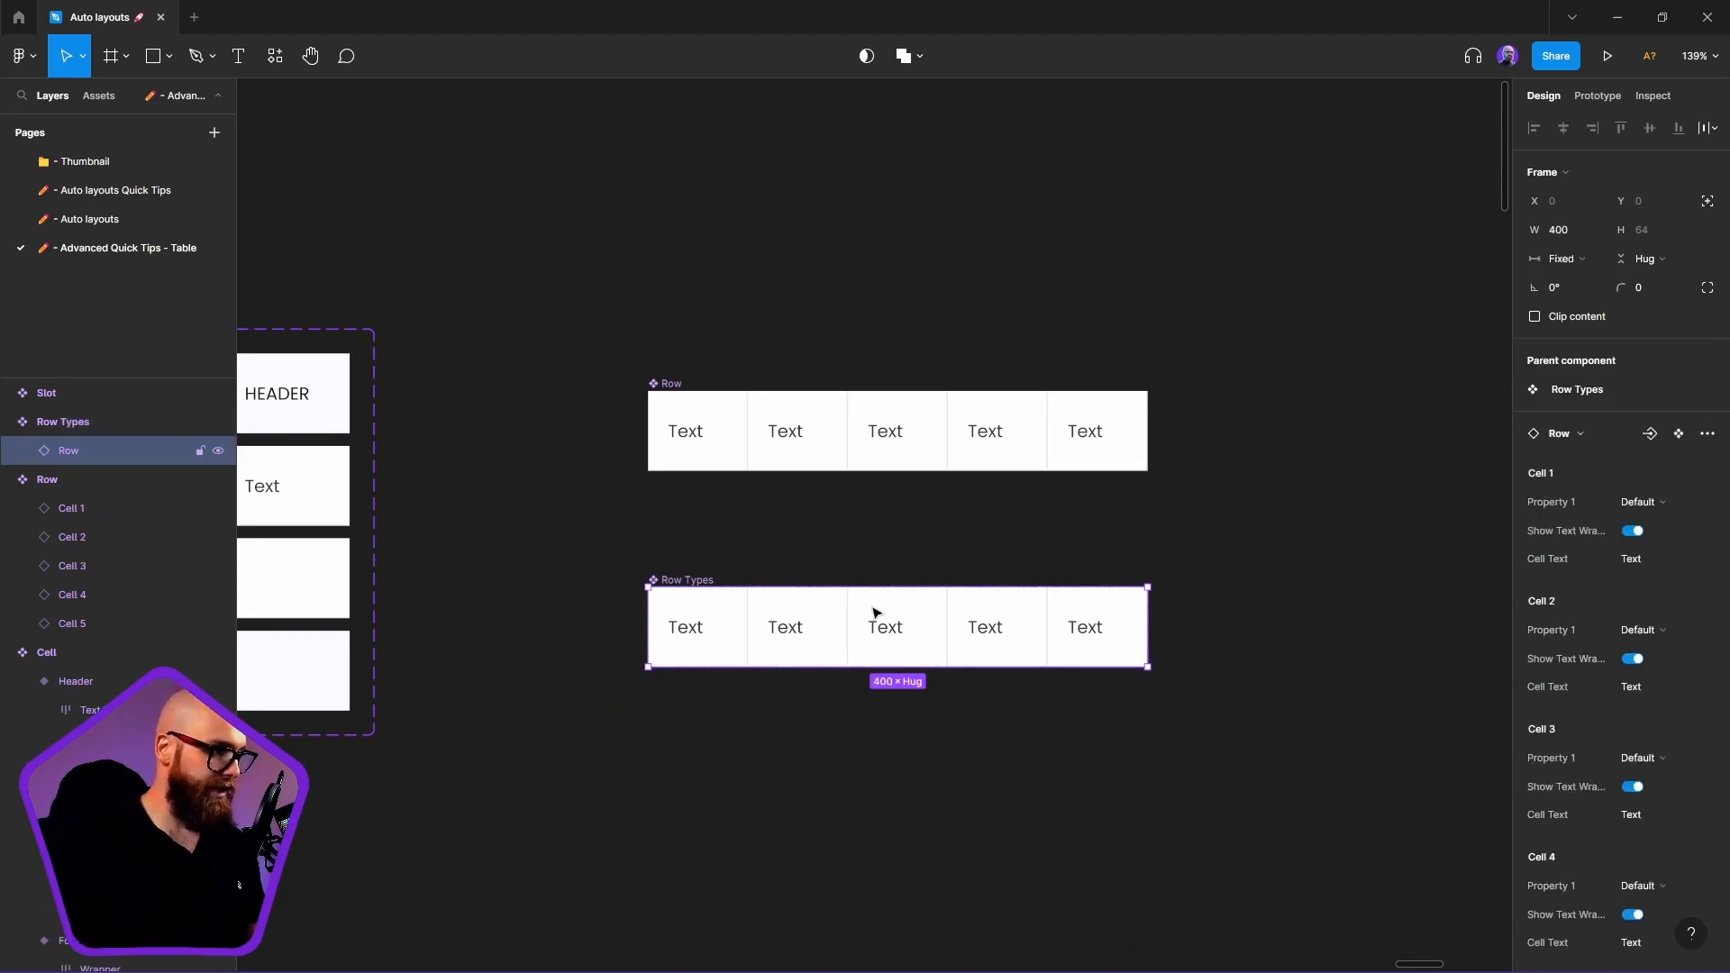
left_click(1578, 260)
left_click(1581, 305)
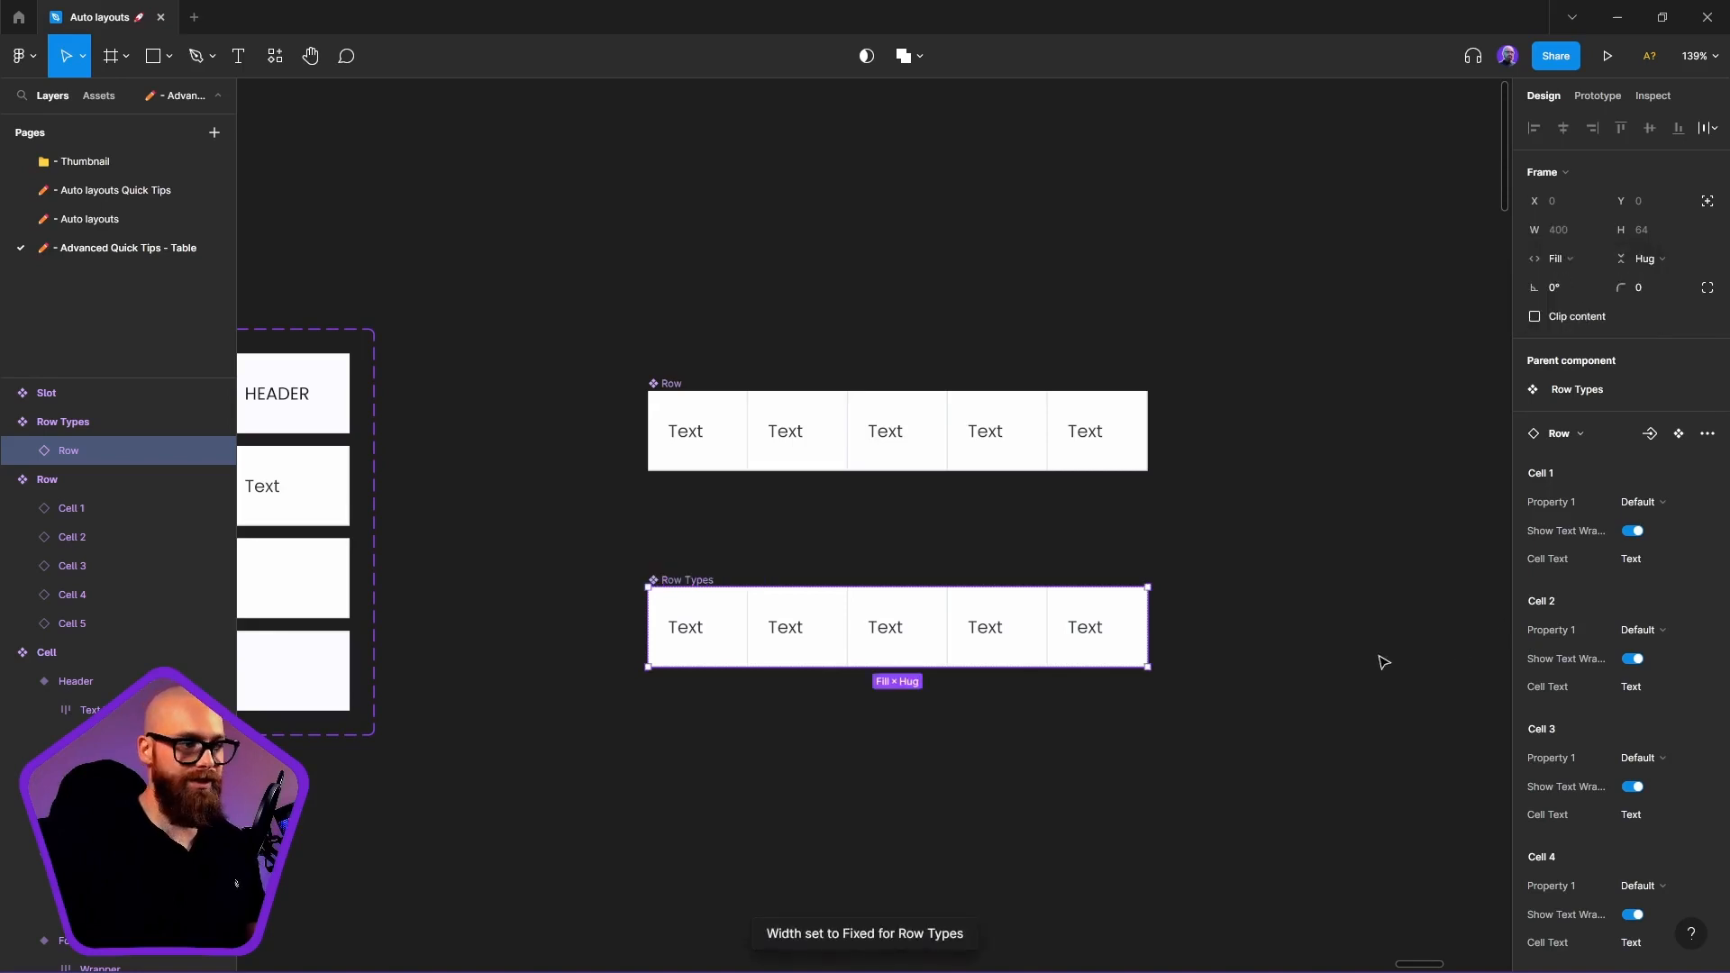
left_click(119, 427)
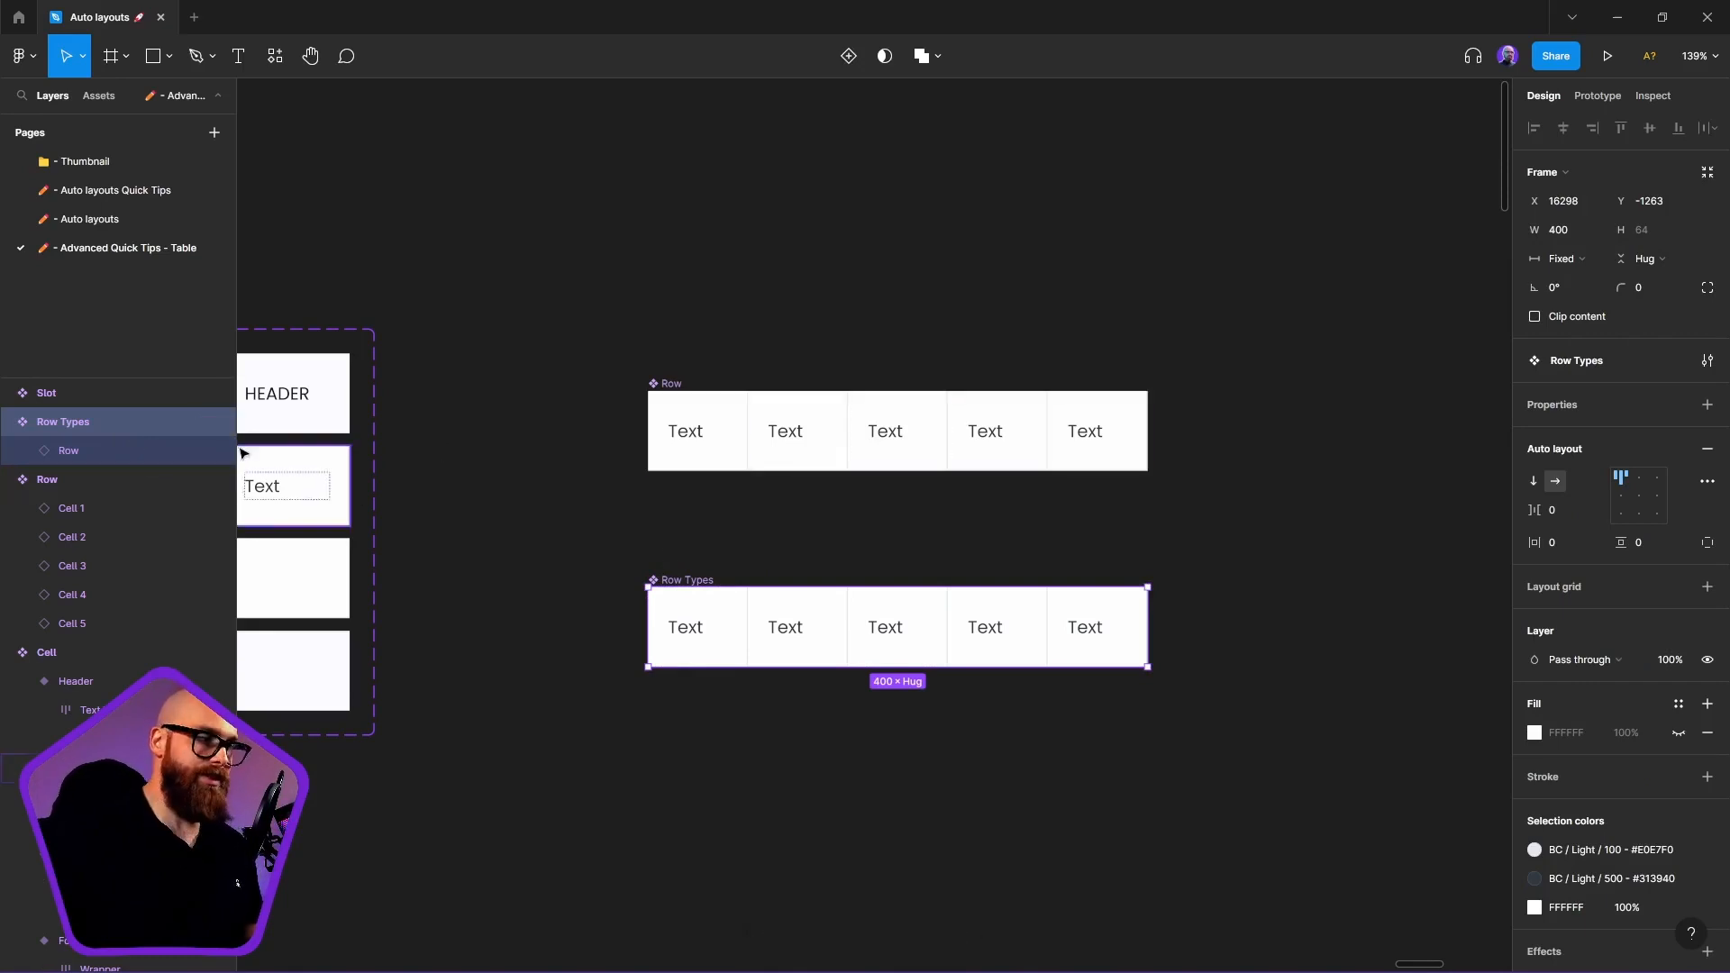
Expose the properties of the nested Row instance on the Row Types component
left_click(7, 422)
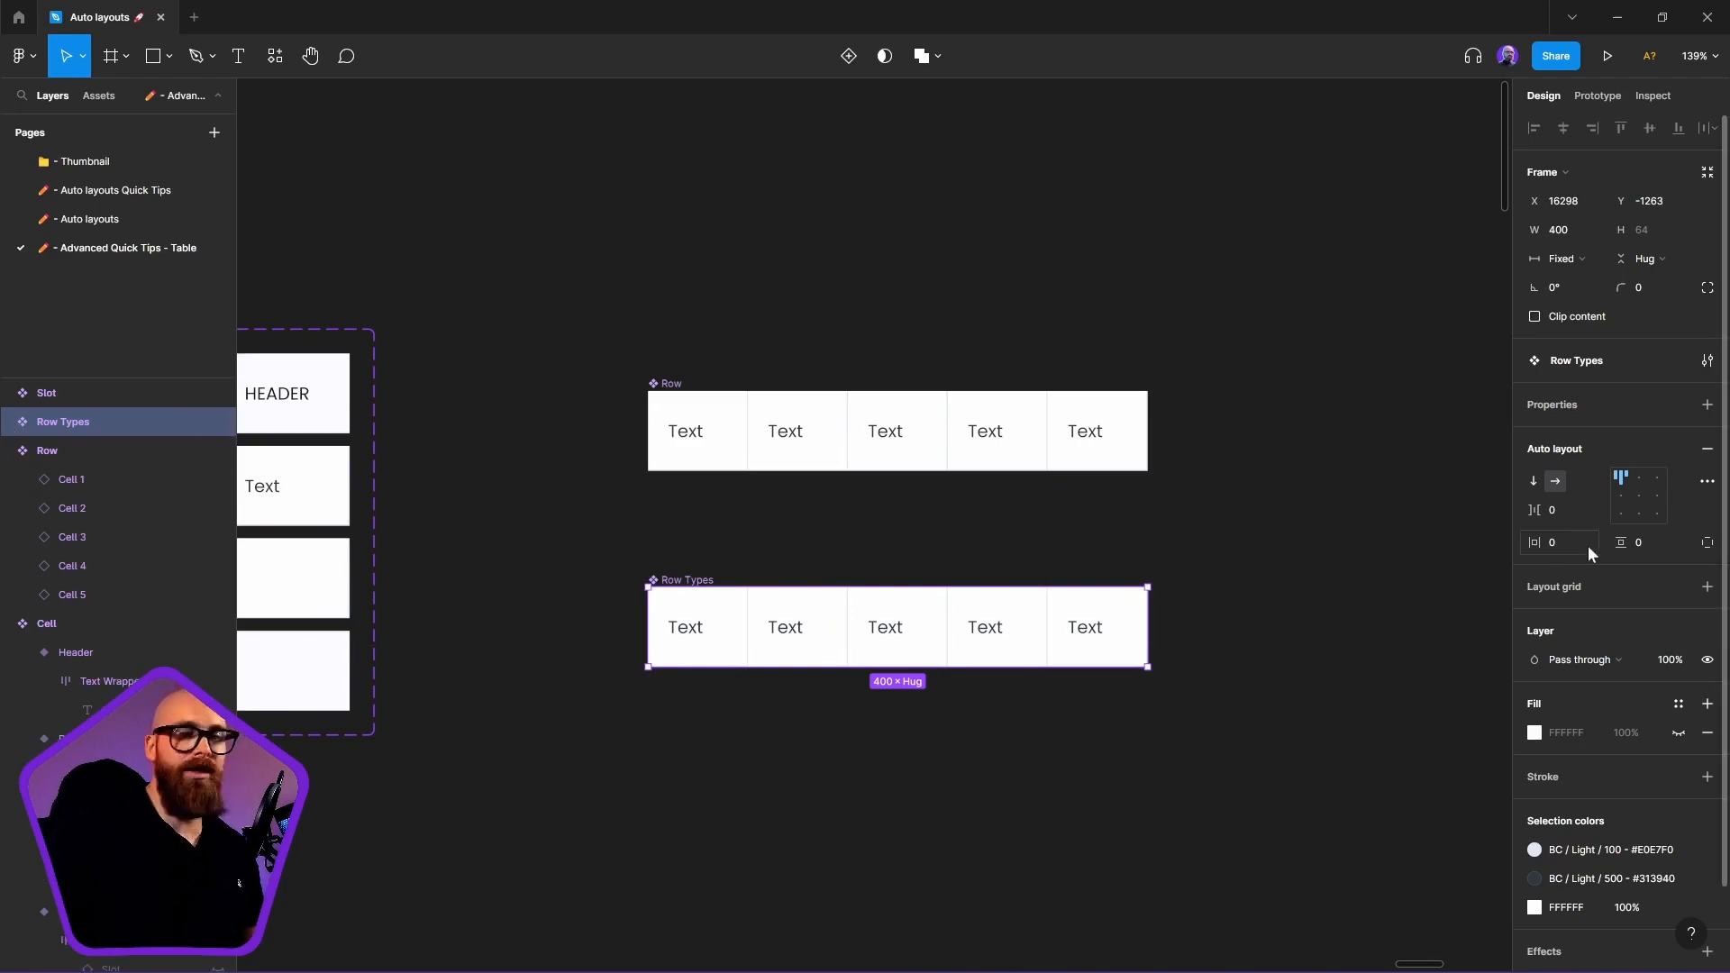
left_click(1707, 405)
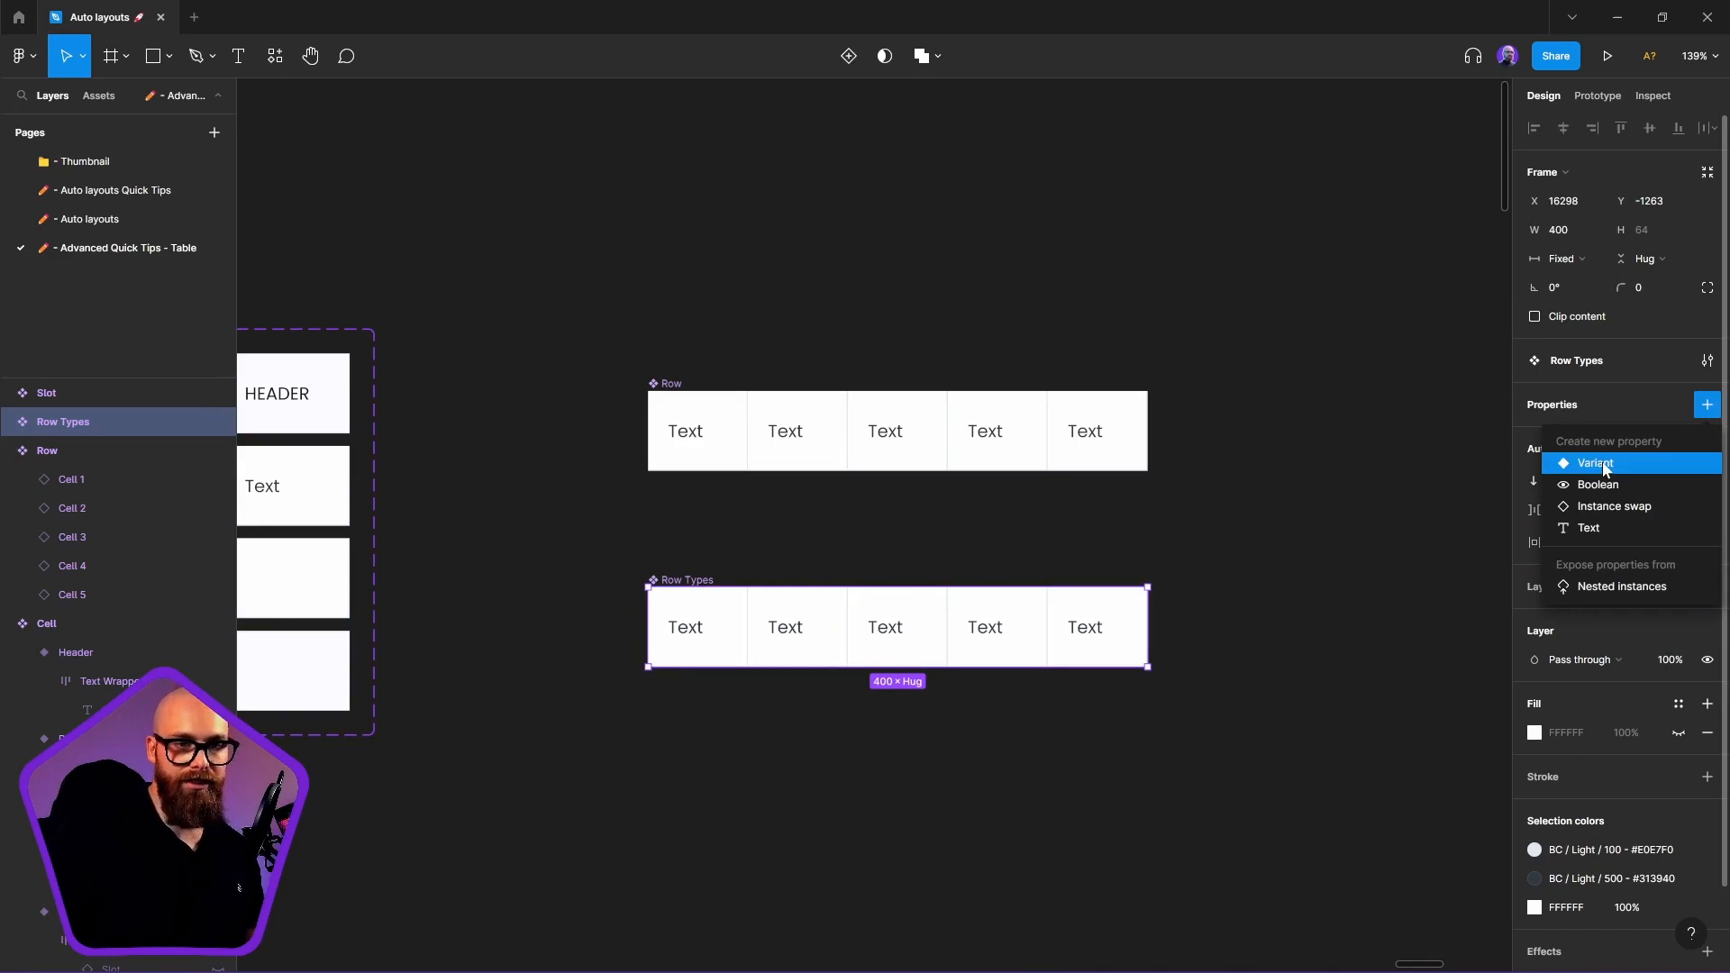
left_click(1620, 587)
left_click(1259, 440)
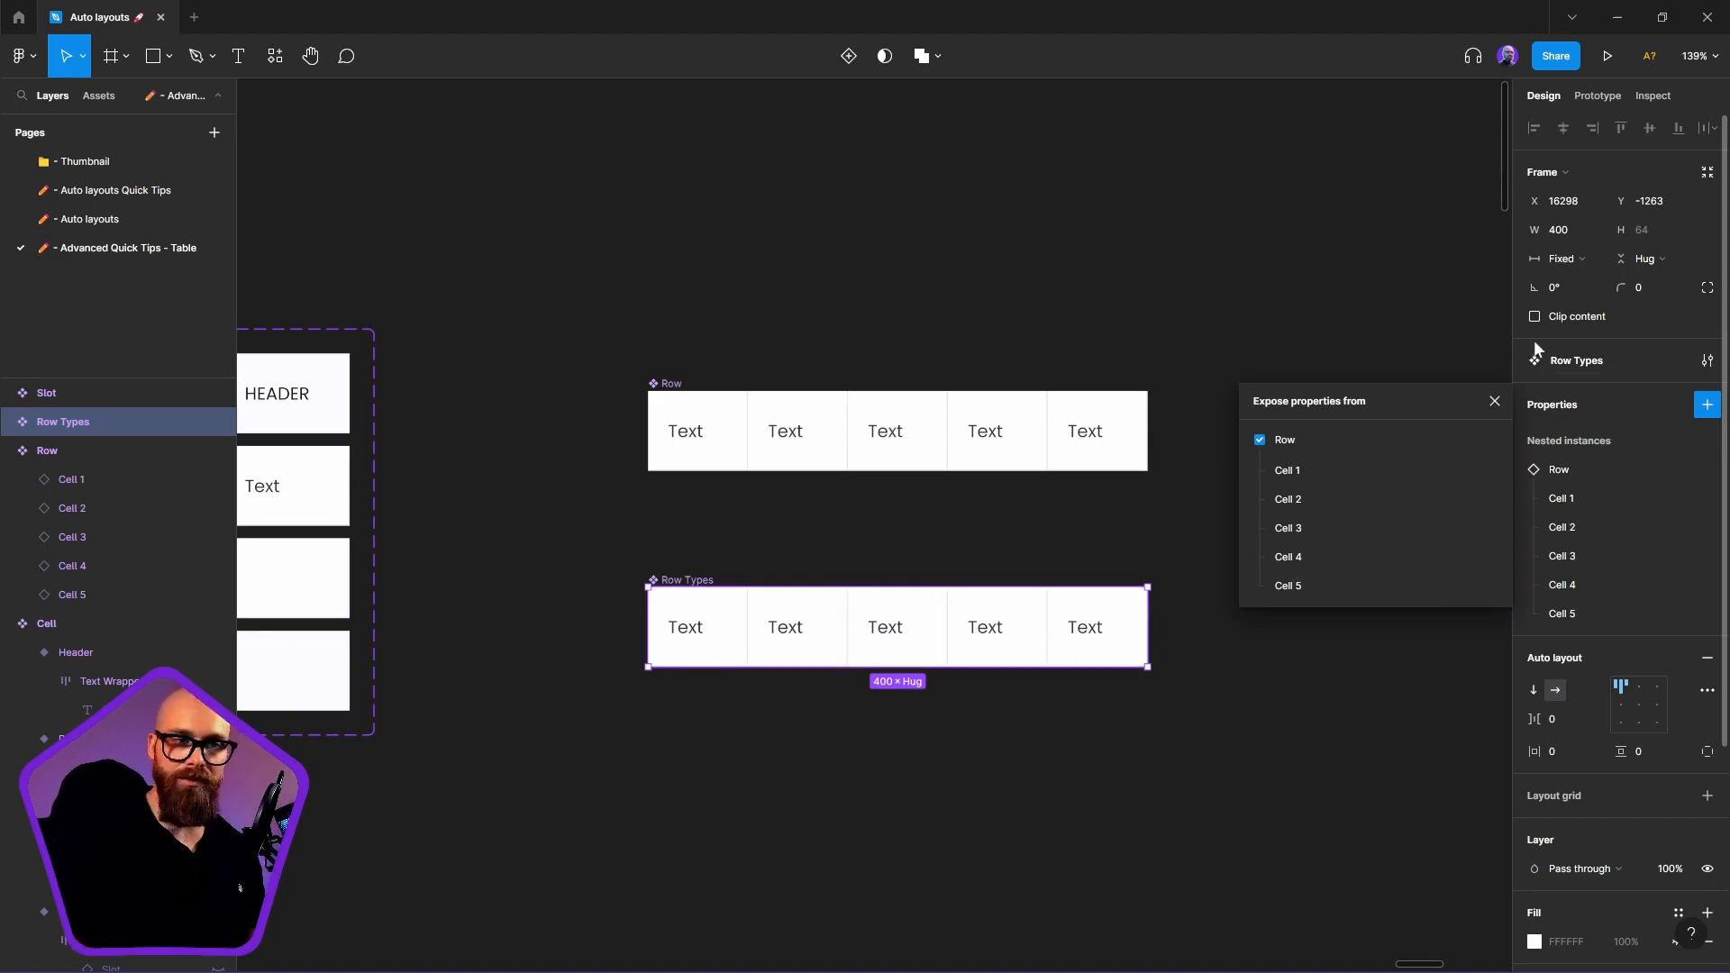
left_click(1494, 401)
double_click(689, 580)
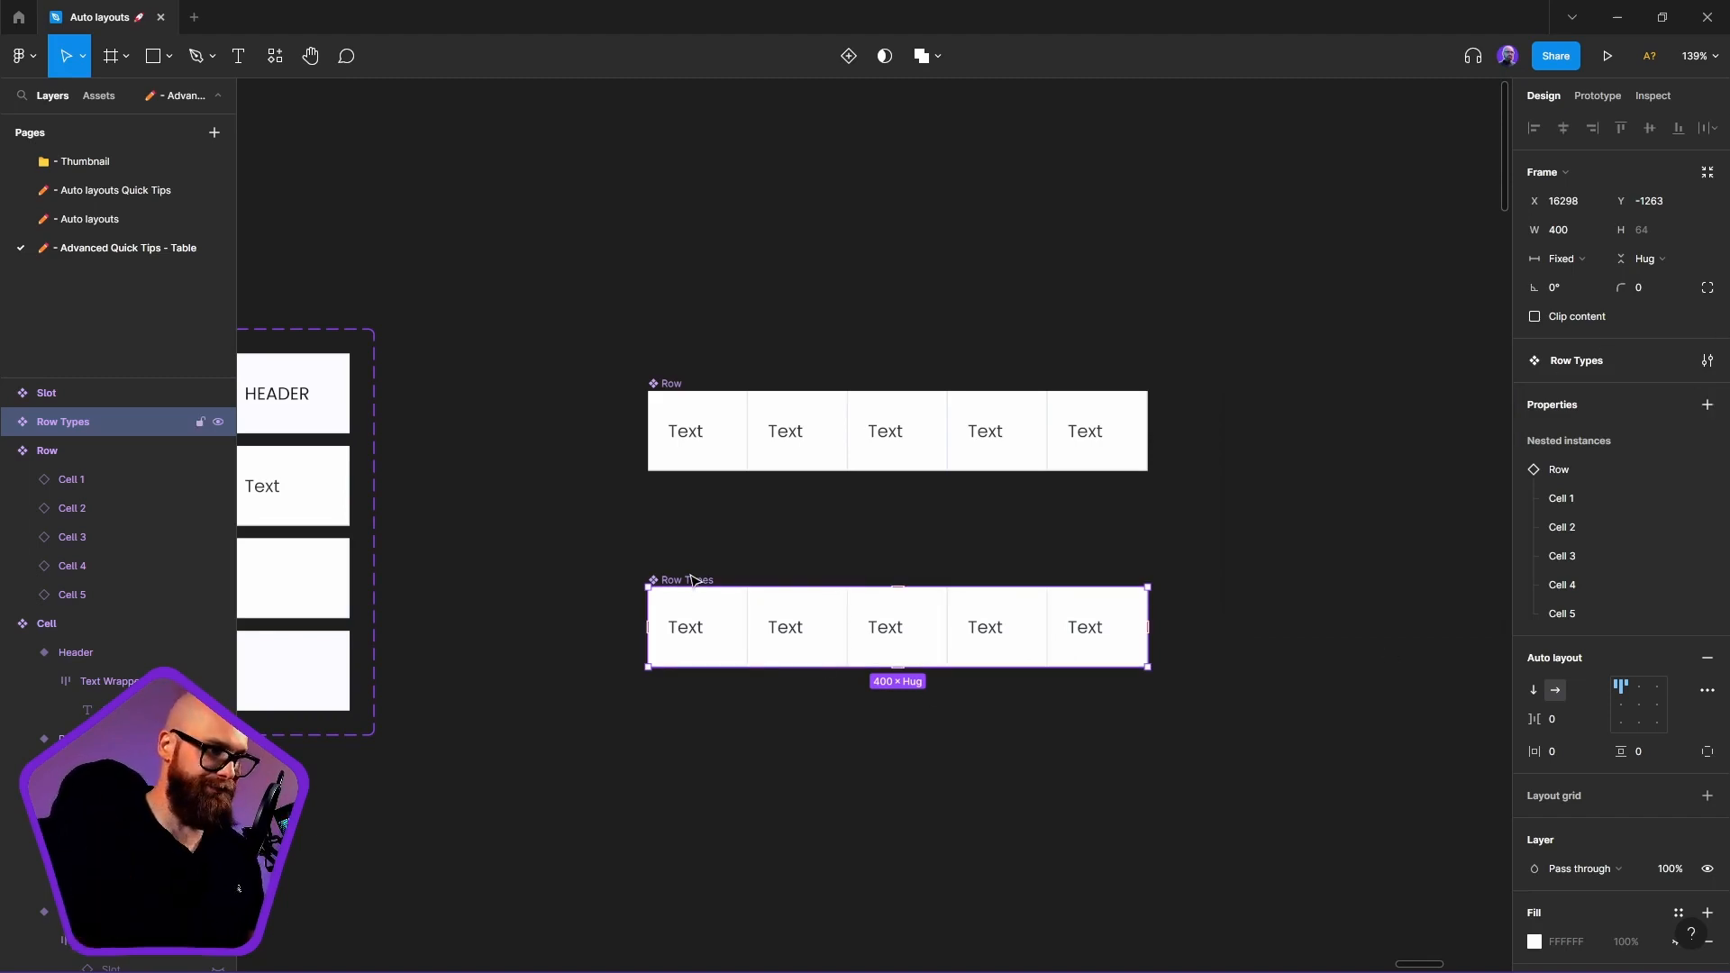
key("super+h")
left_click(1047, 528)
left_click(673, 581)
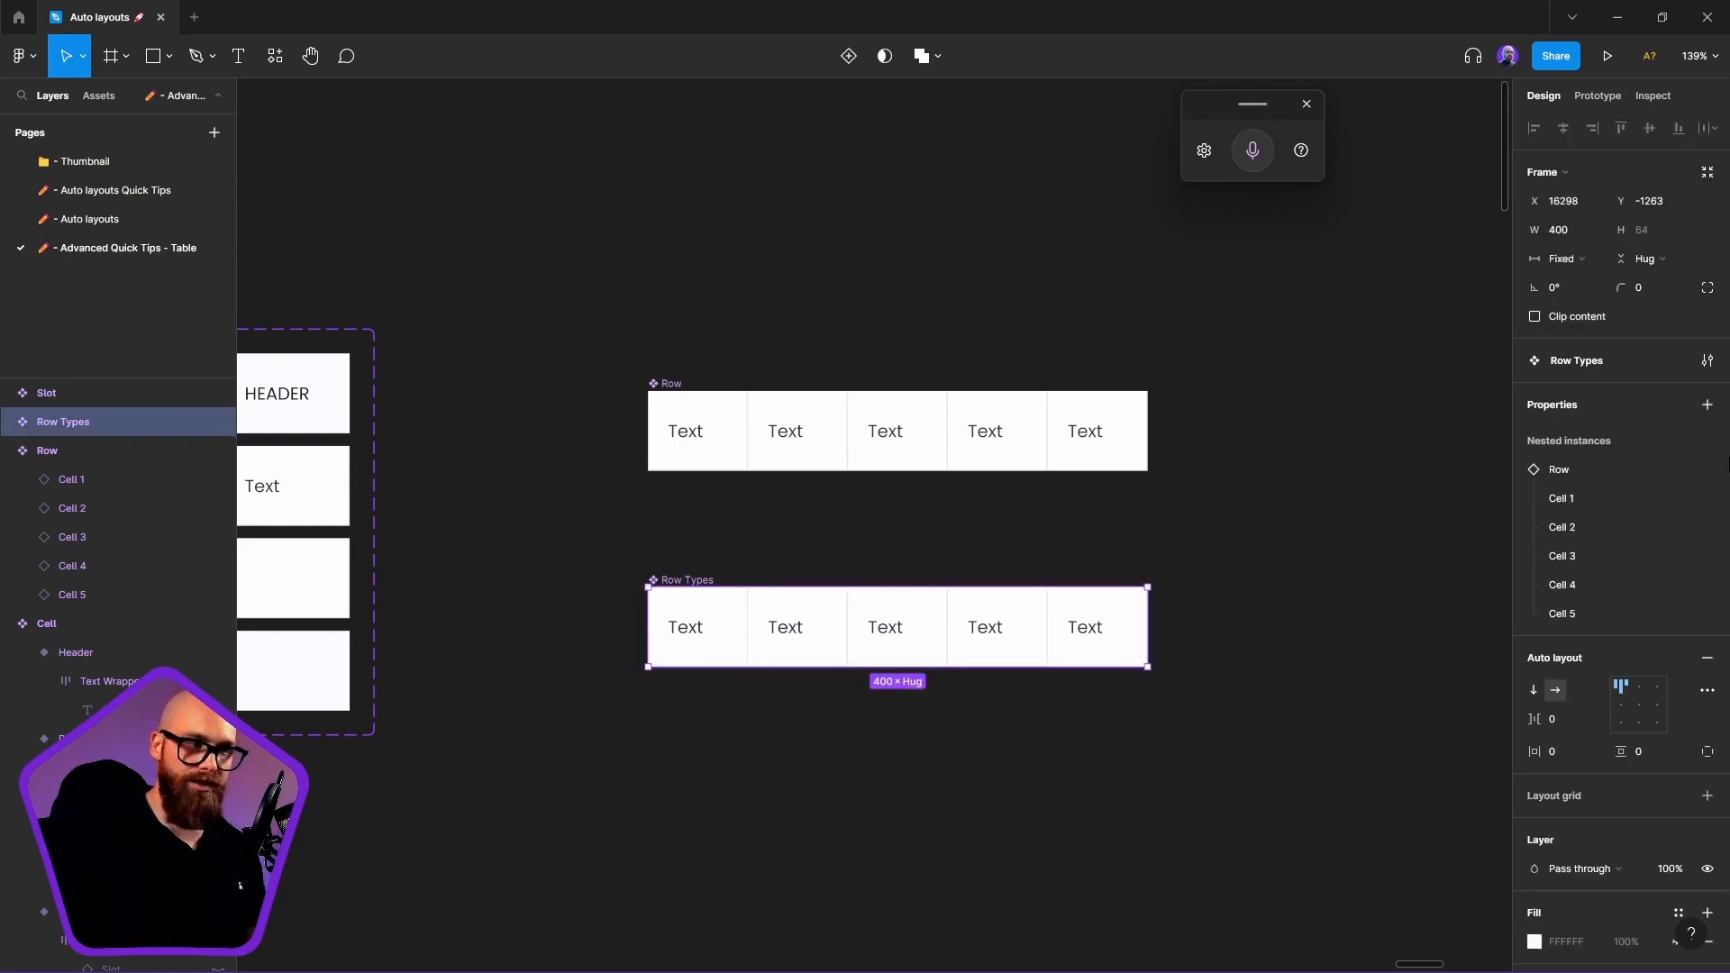
left_click(1709, 406)
left_click(1588, 588)
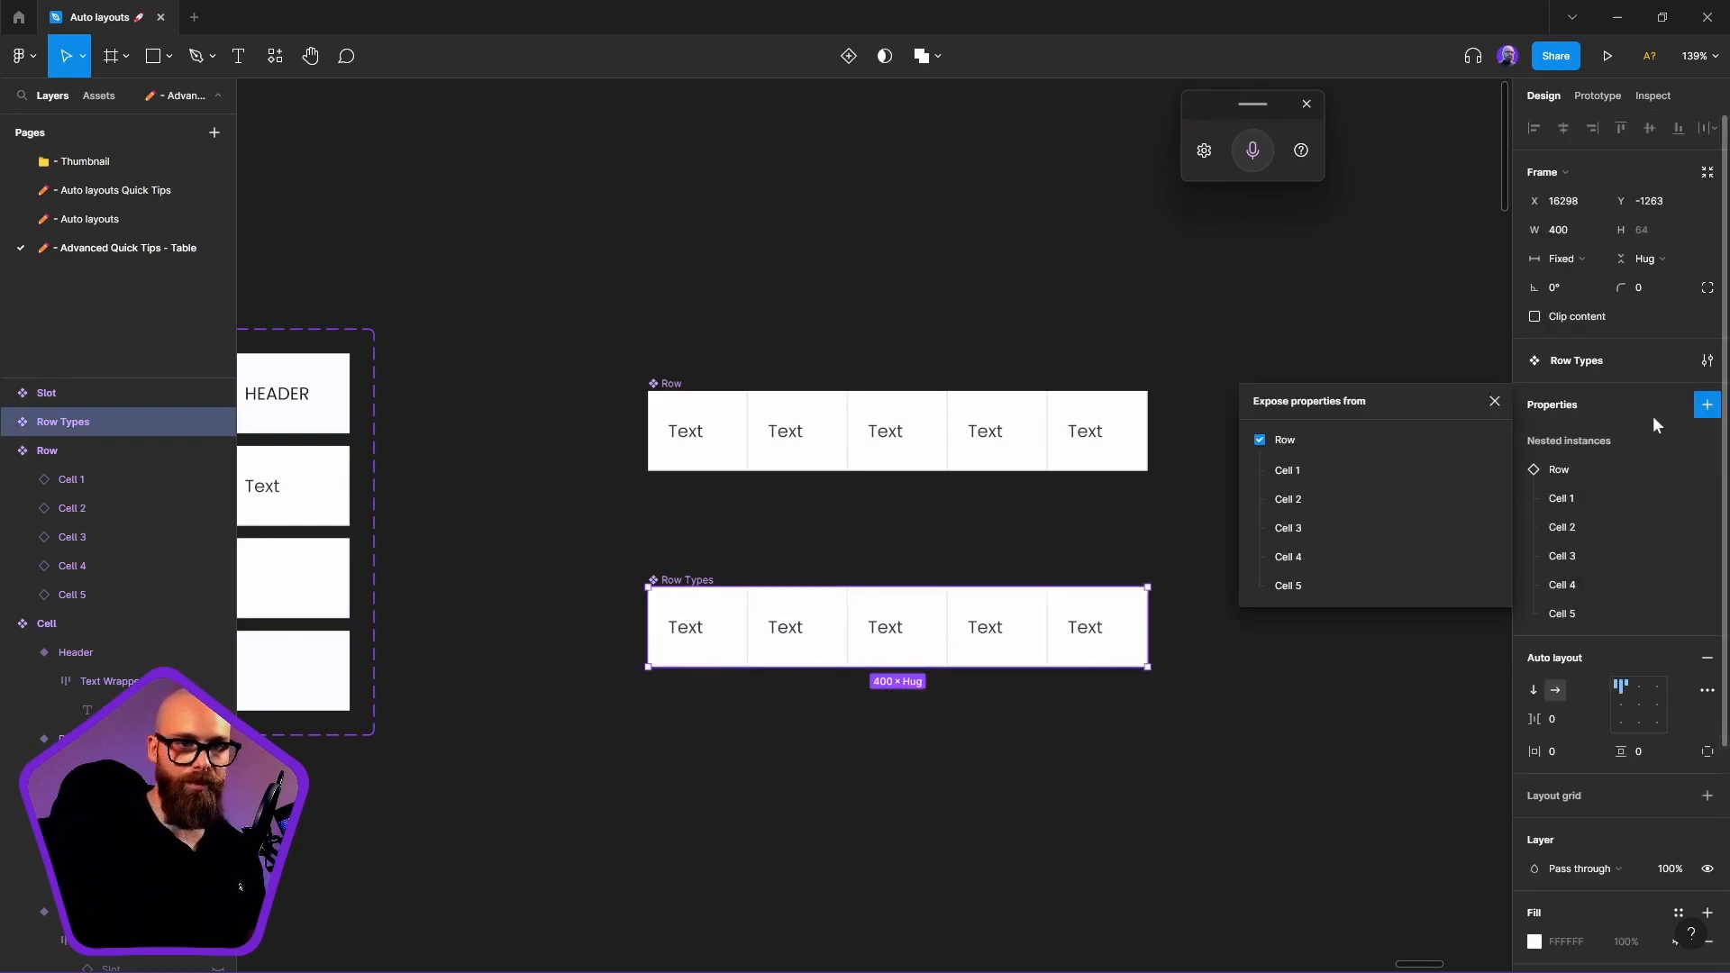
left_click(1708, 410)
left_click(1708, 410)
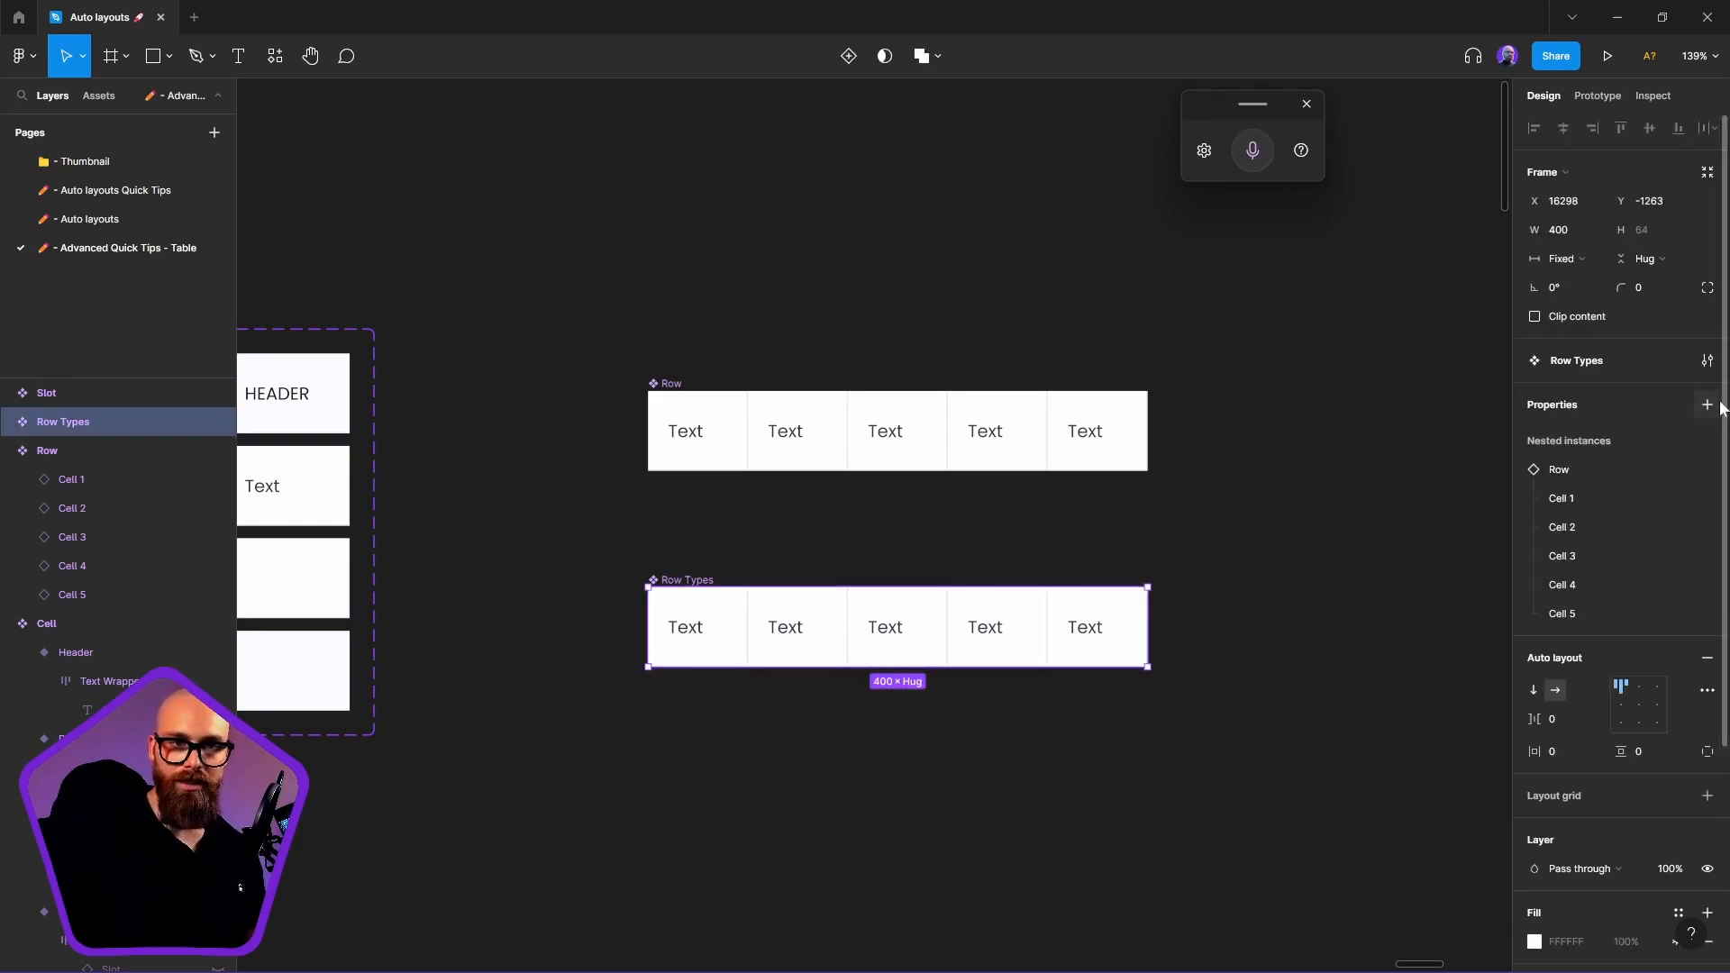
Add a variant property to Row Types and apply auto layout to the resulting component set
left_click(1707, 405)
left_click(1595, 462)
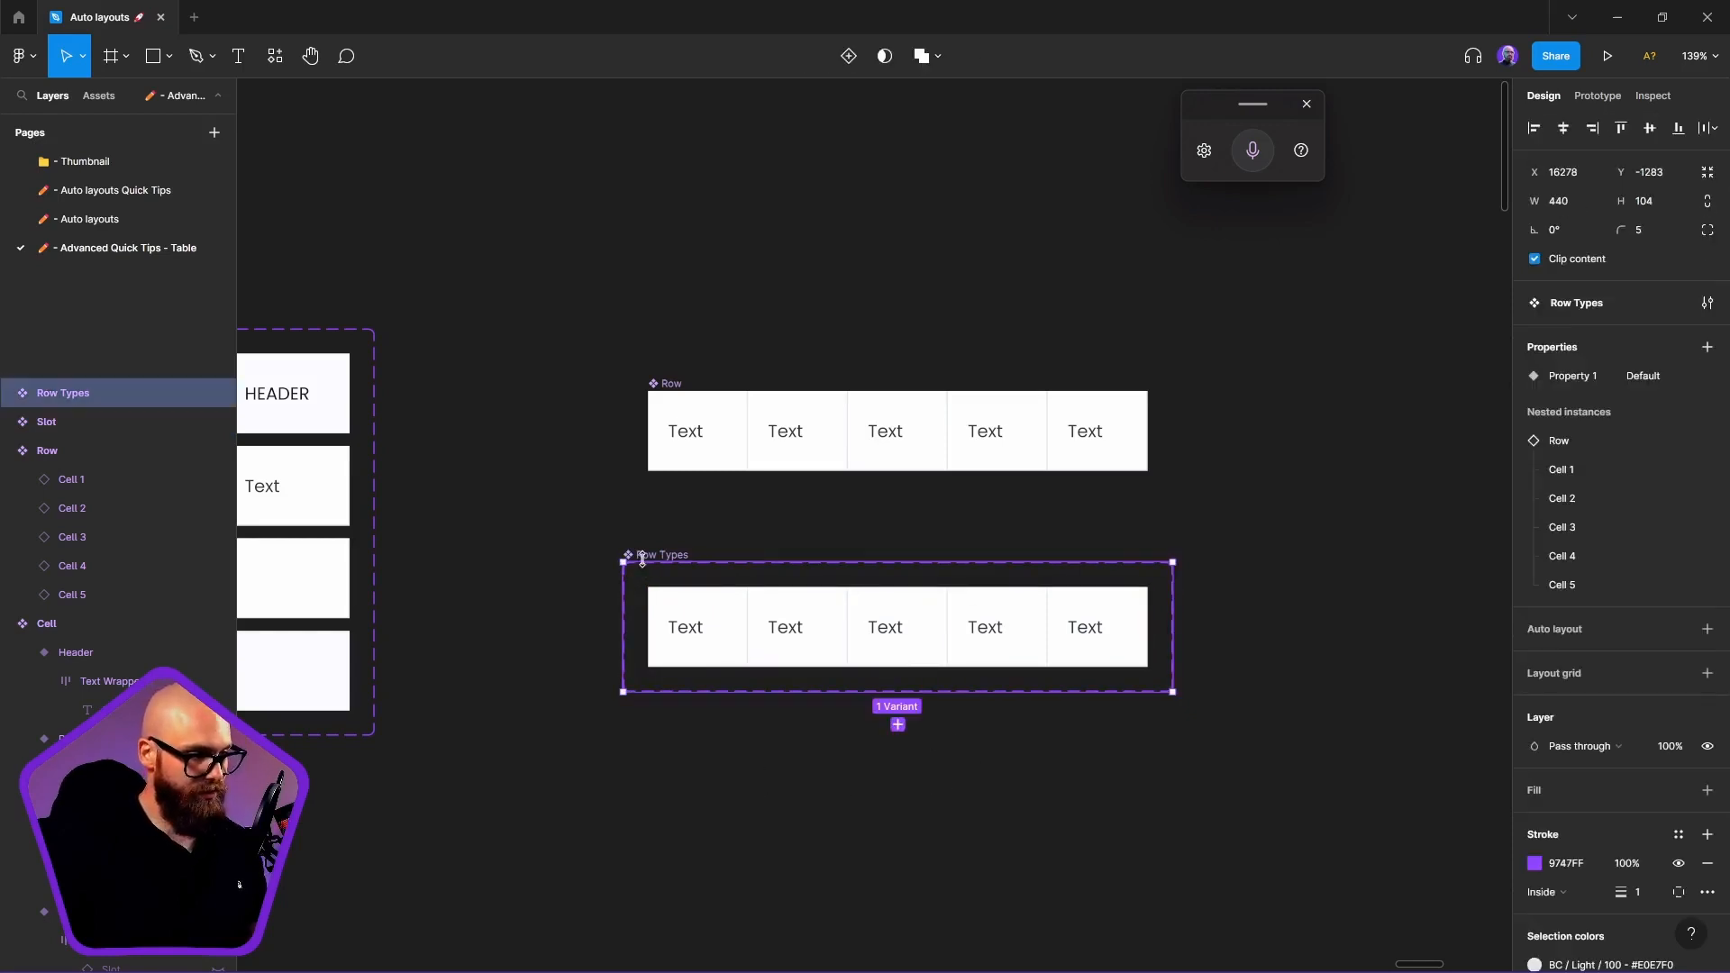
key("shift+a")
Add two more variants below the default one in the Row Types component set
left_click(800, 645)
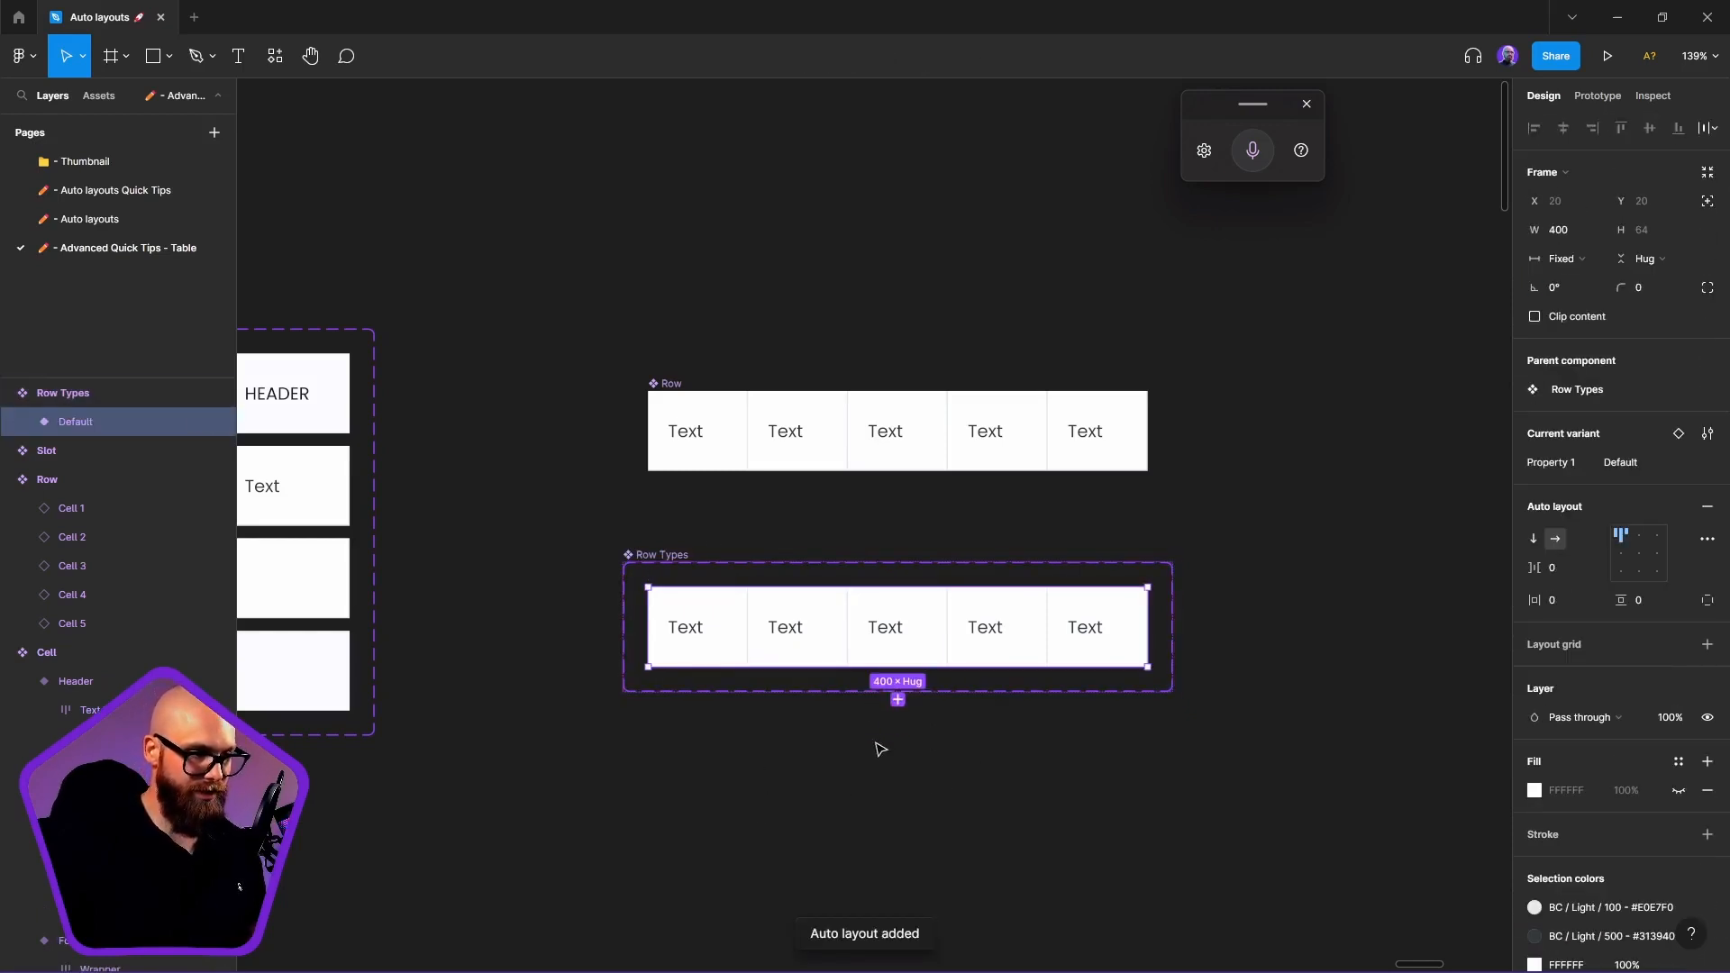
left_click(899, 700)
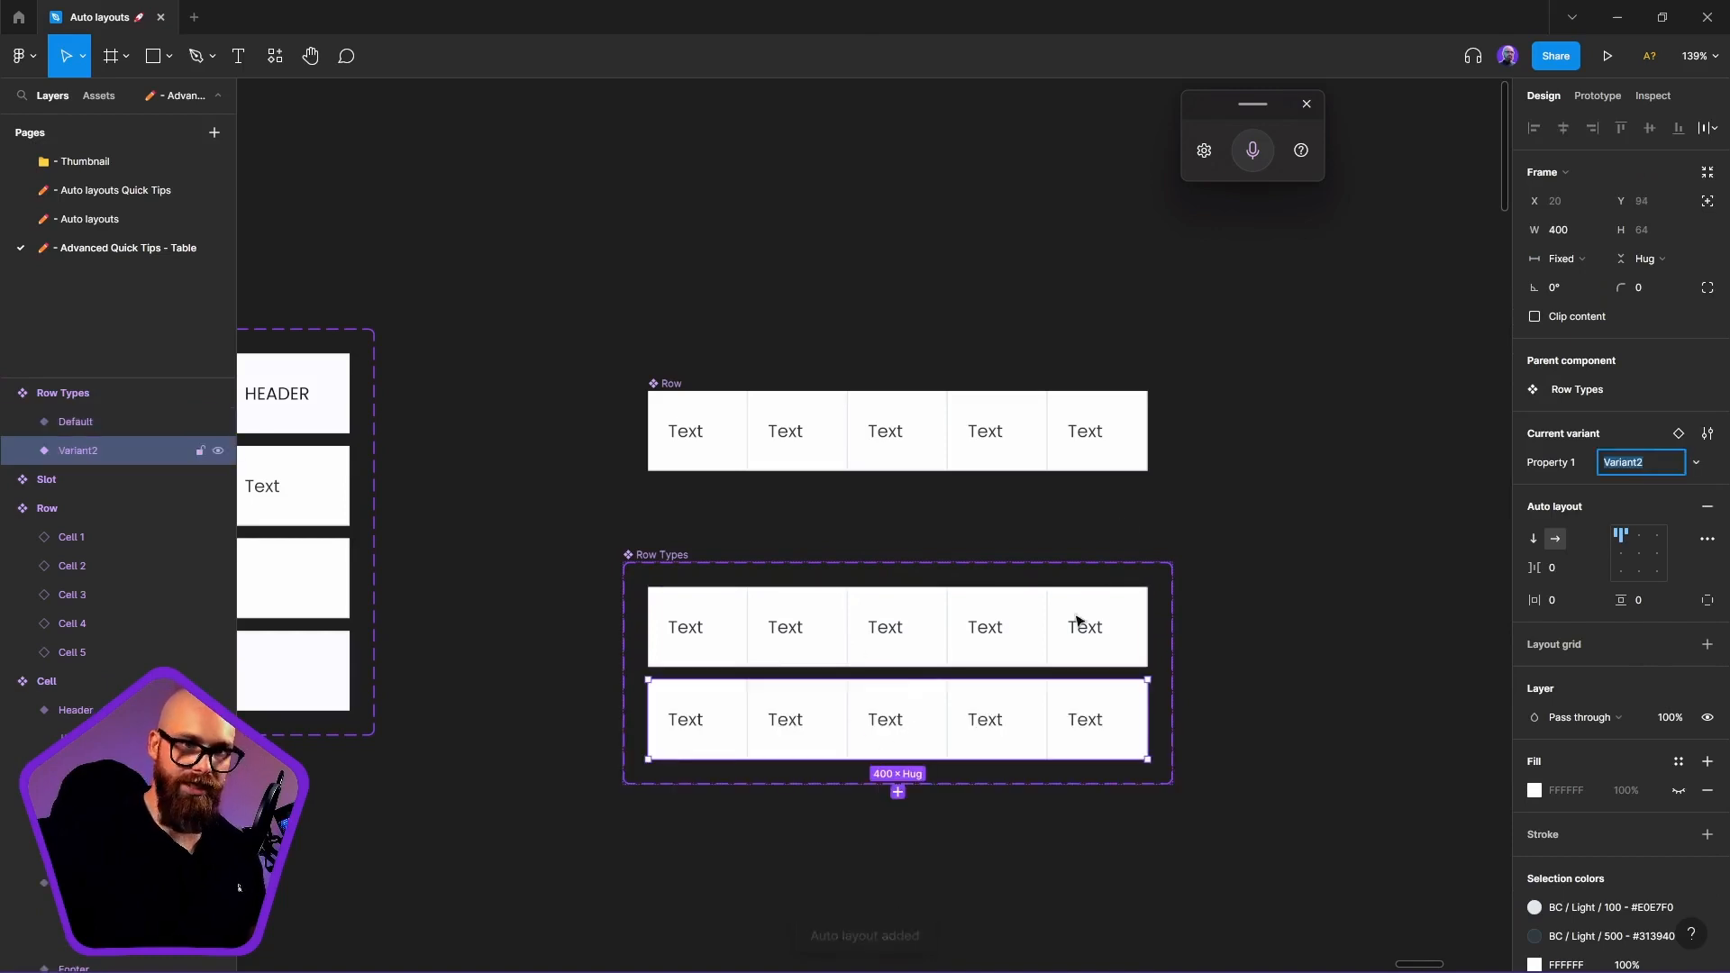
left_click(898, 792)
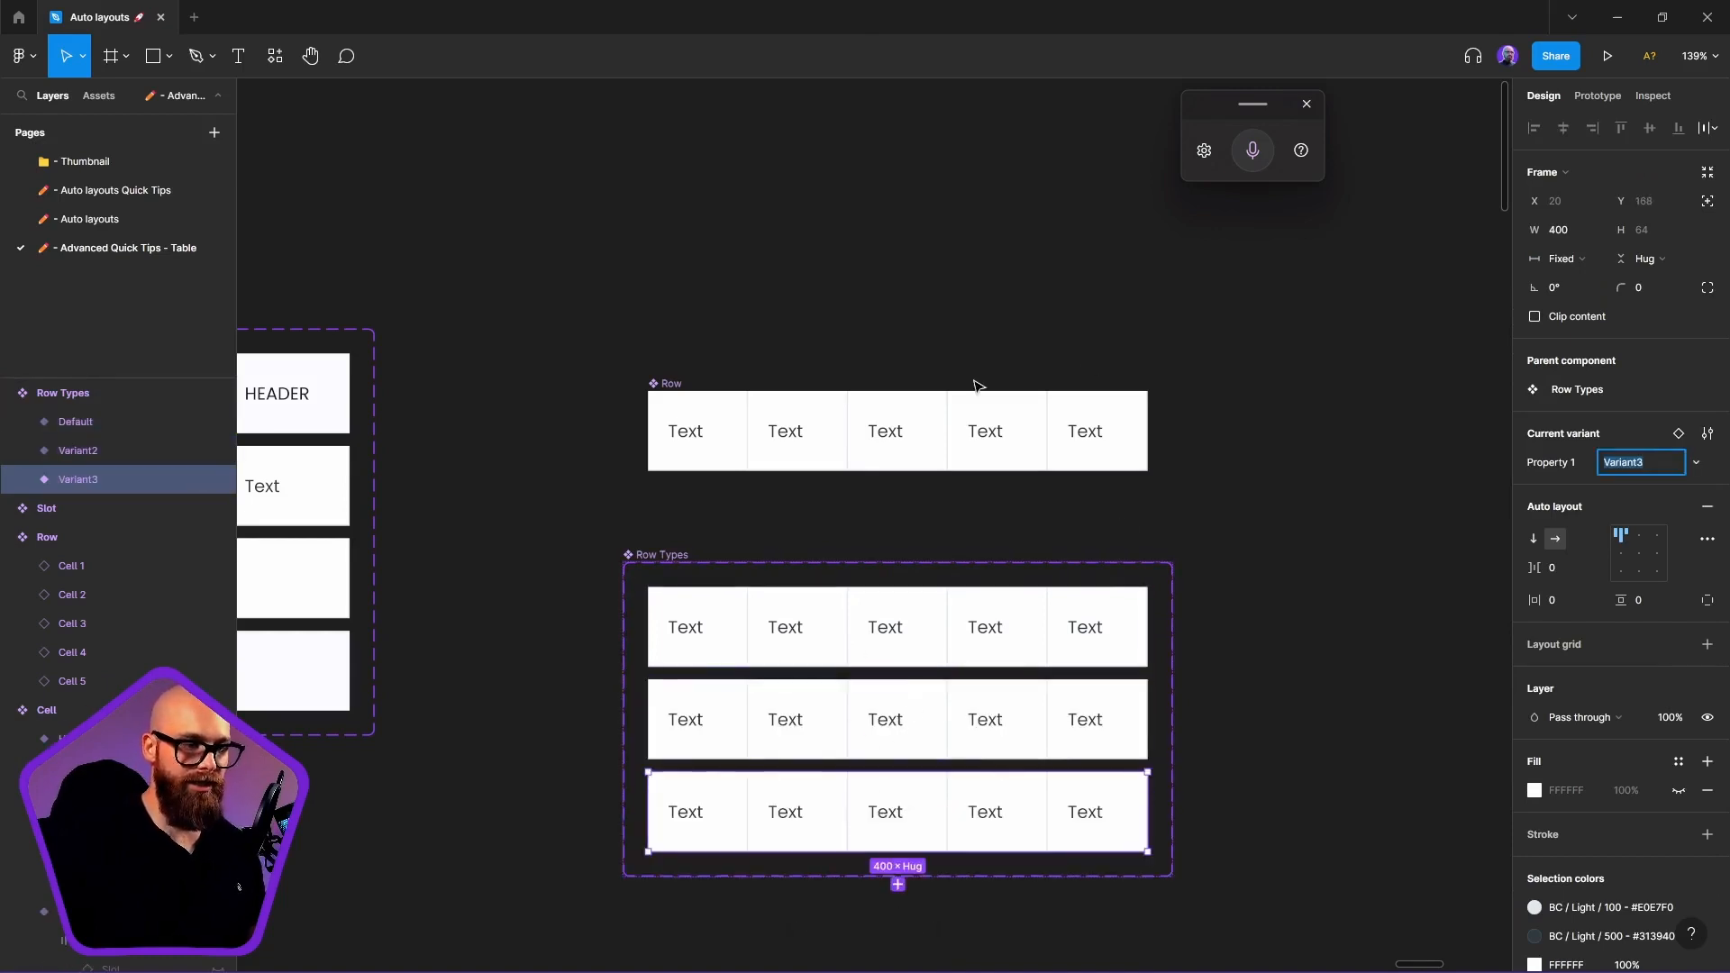
left_click(1208, 802)
Name the first Row Types variant Header and the third variant Footer
left_click(985, 593)
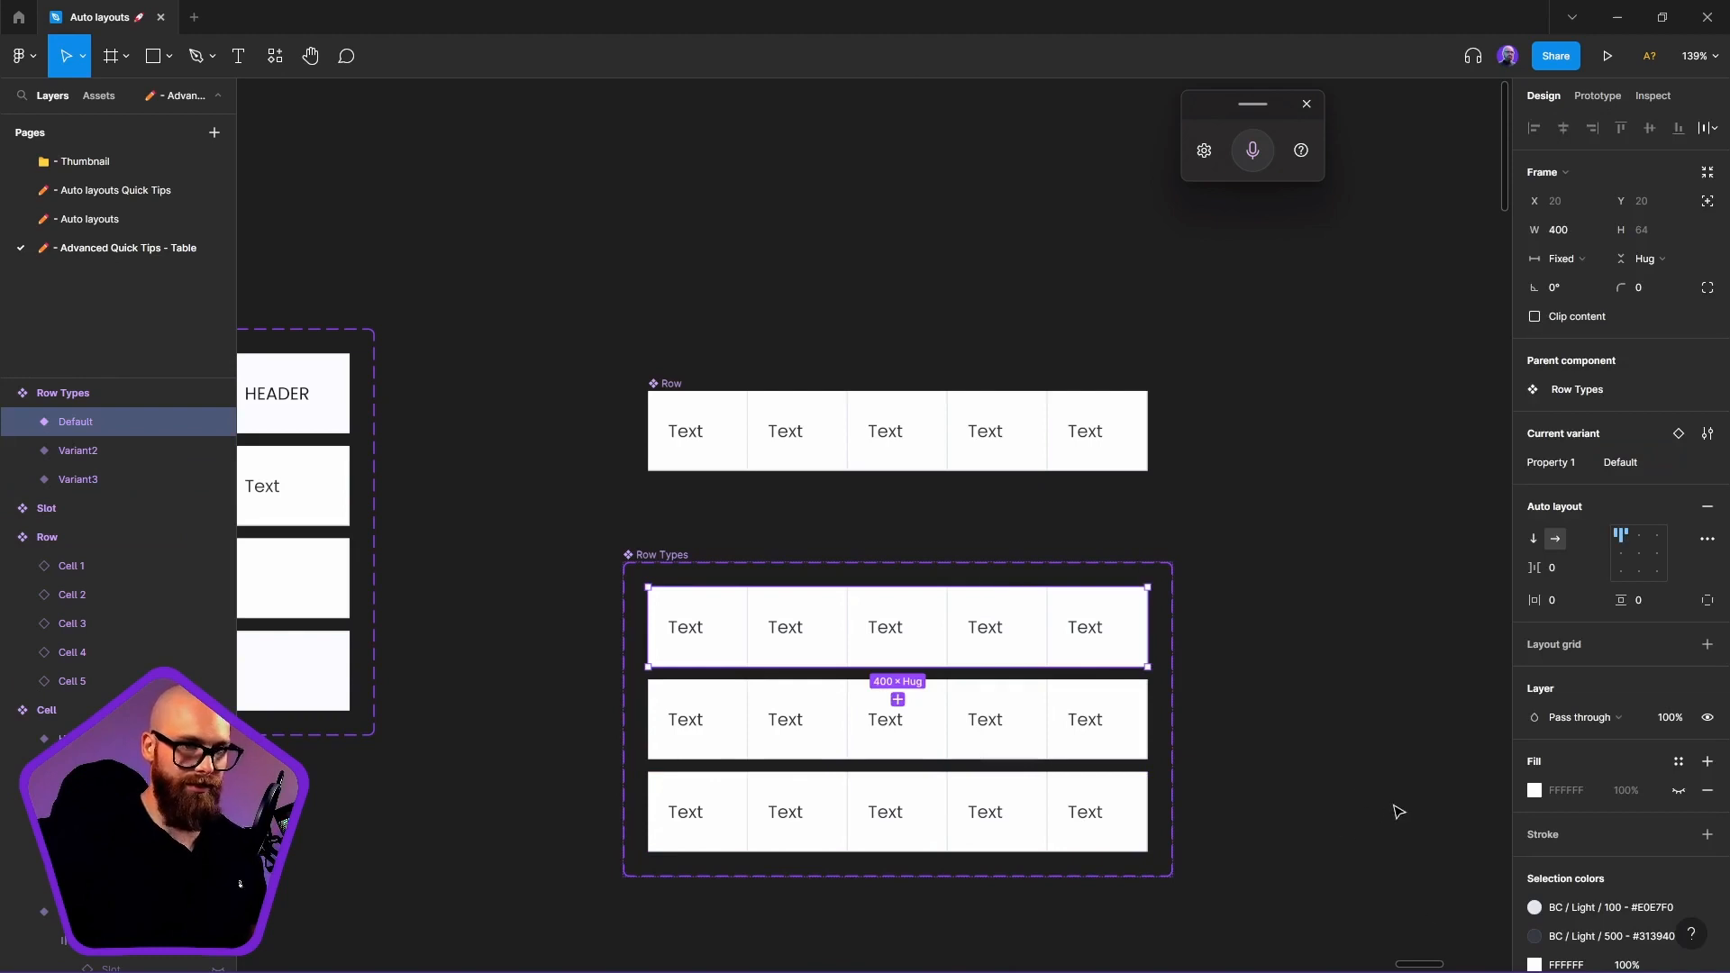
type("Header")
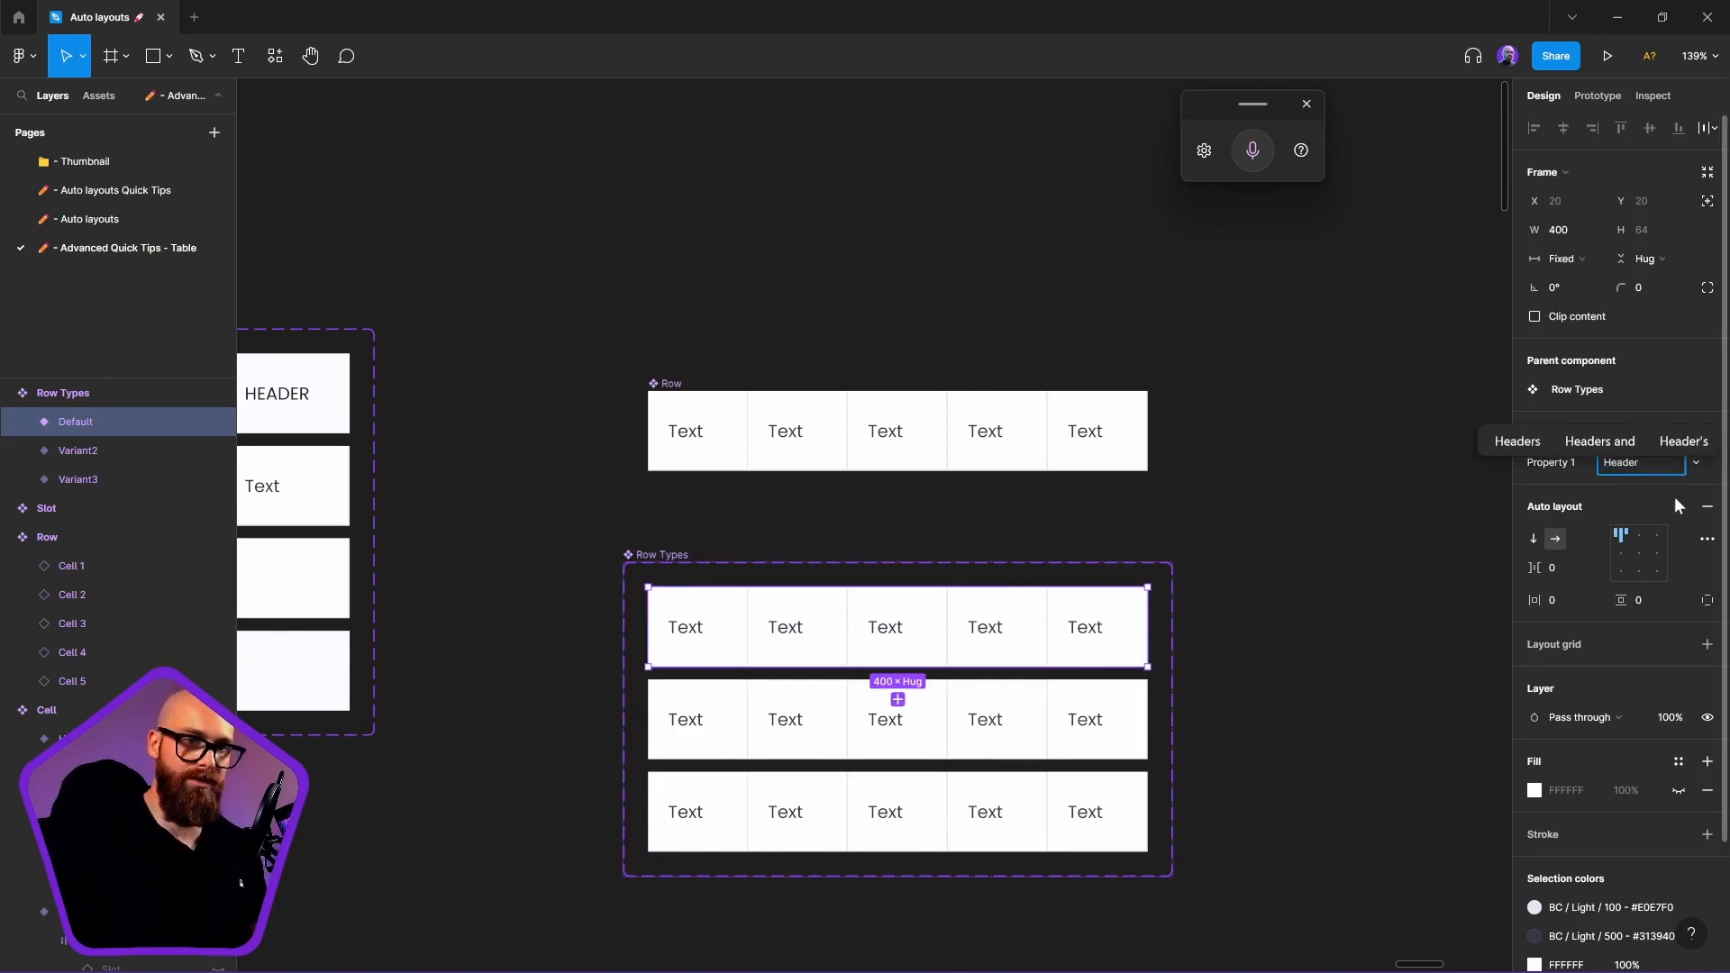
key("Return")
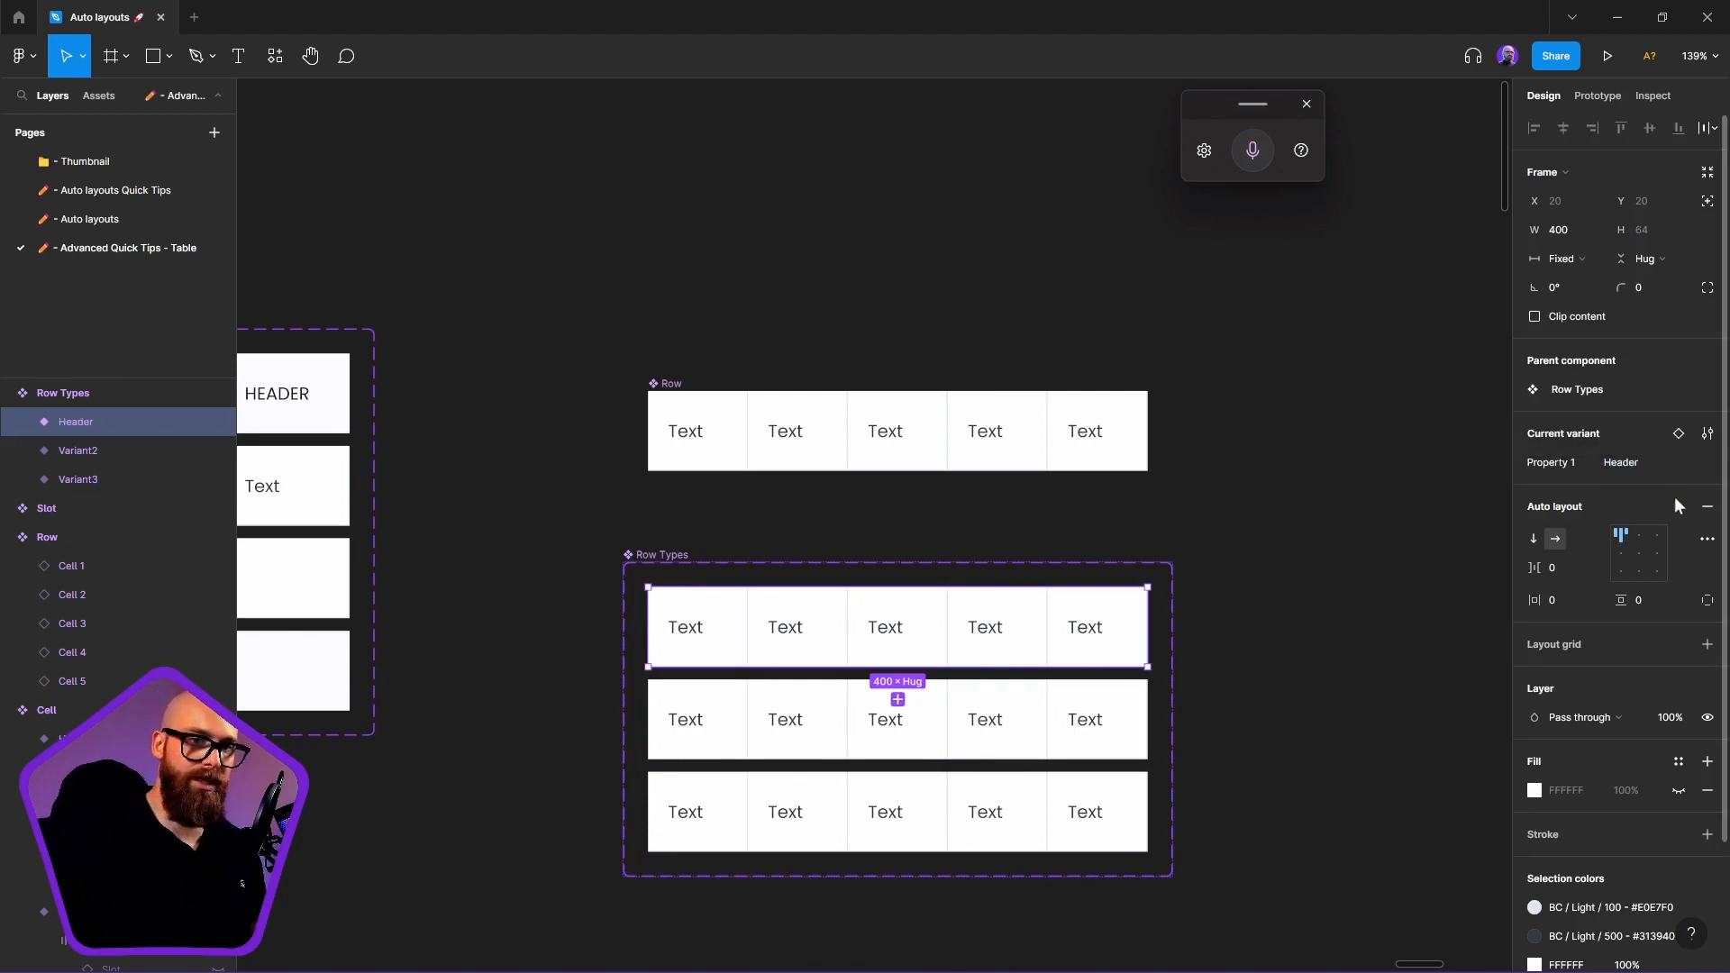
left_click(1080, 807)
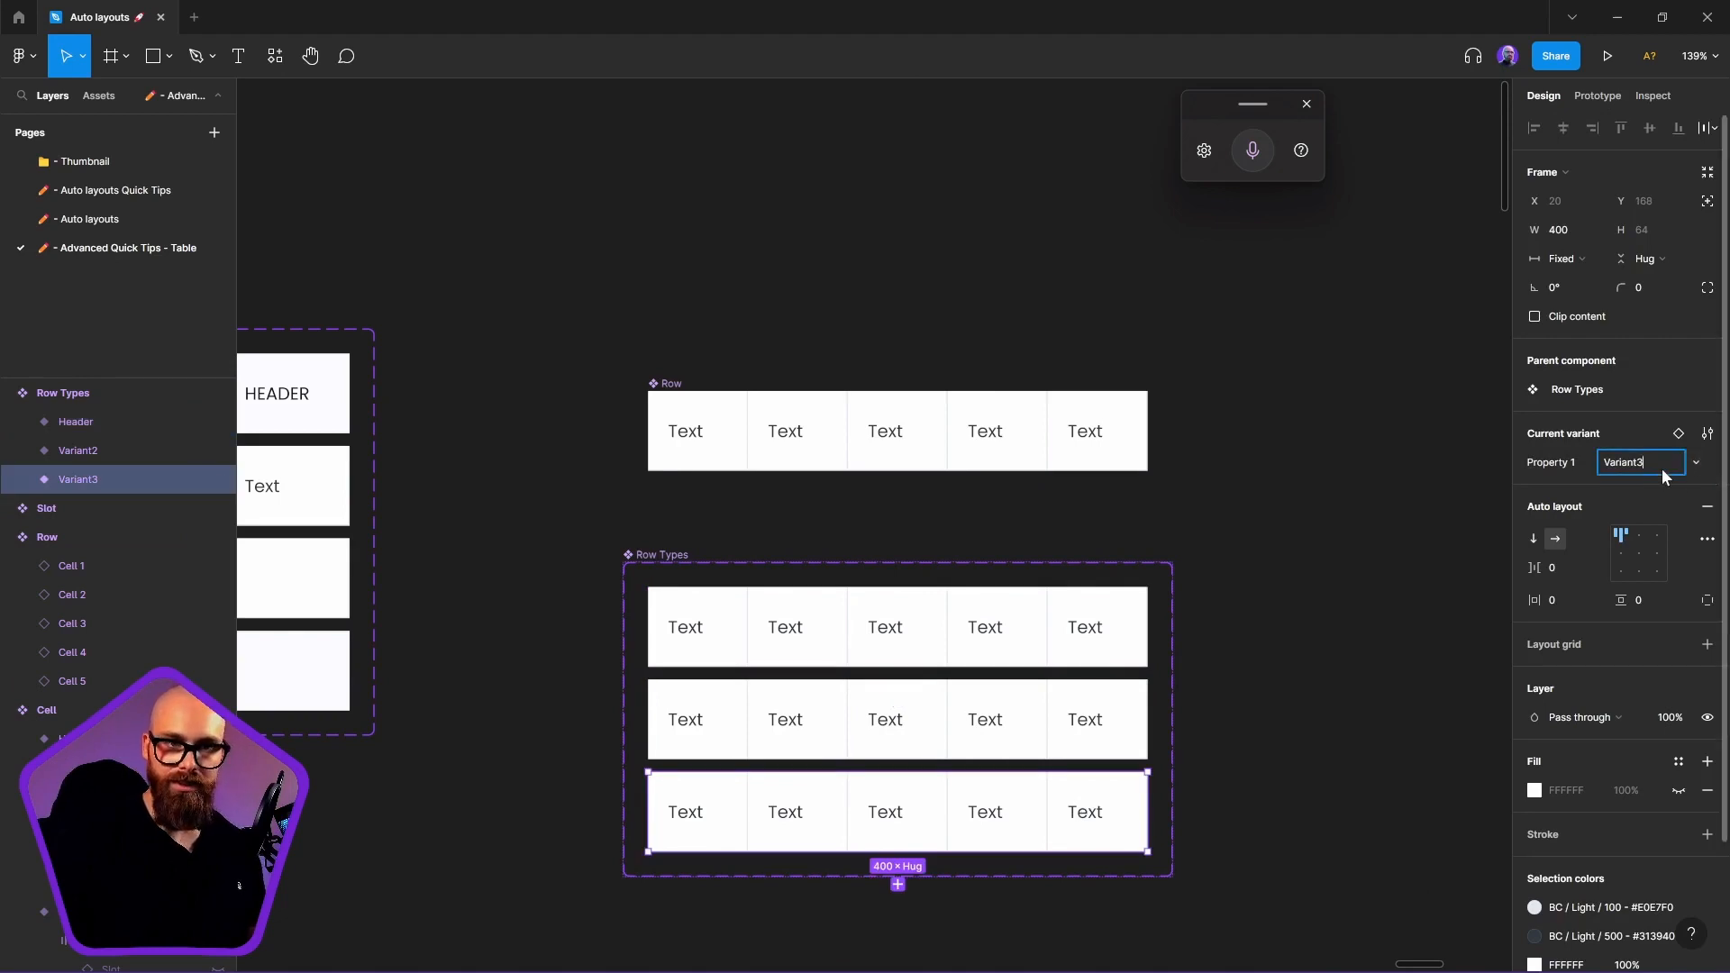
type("Footer")
key("Return")
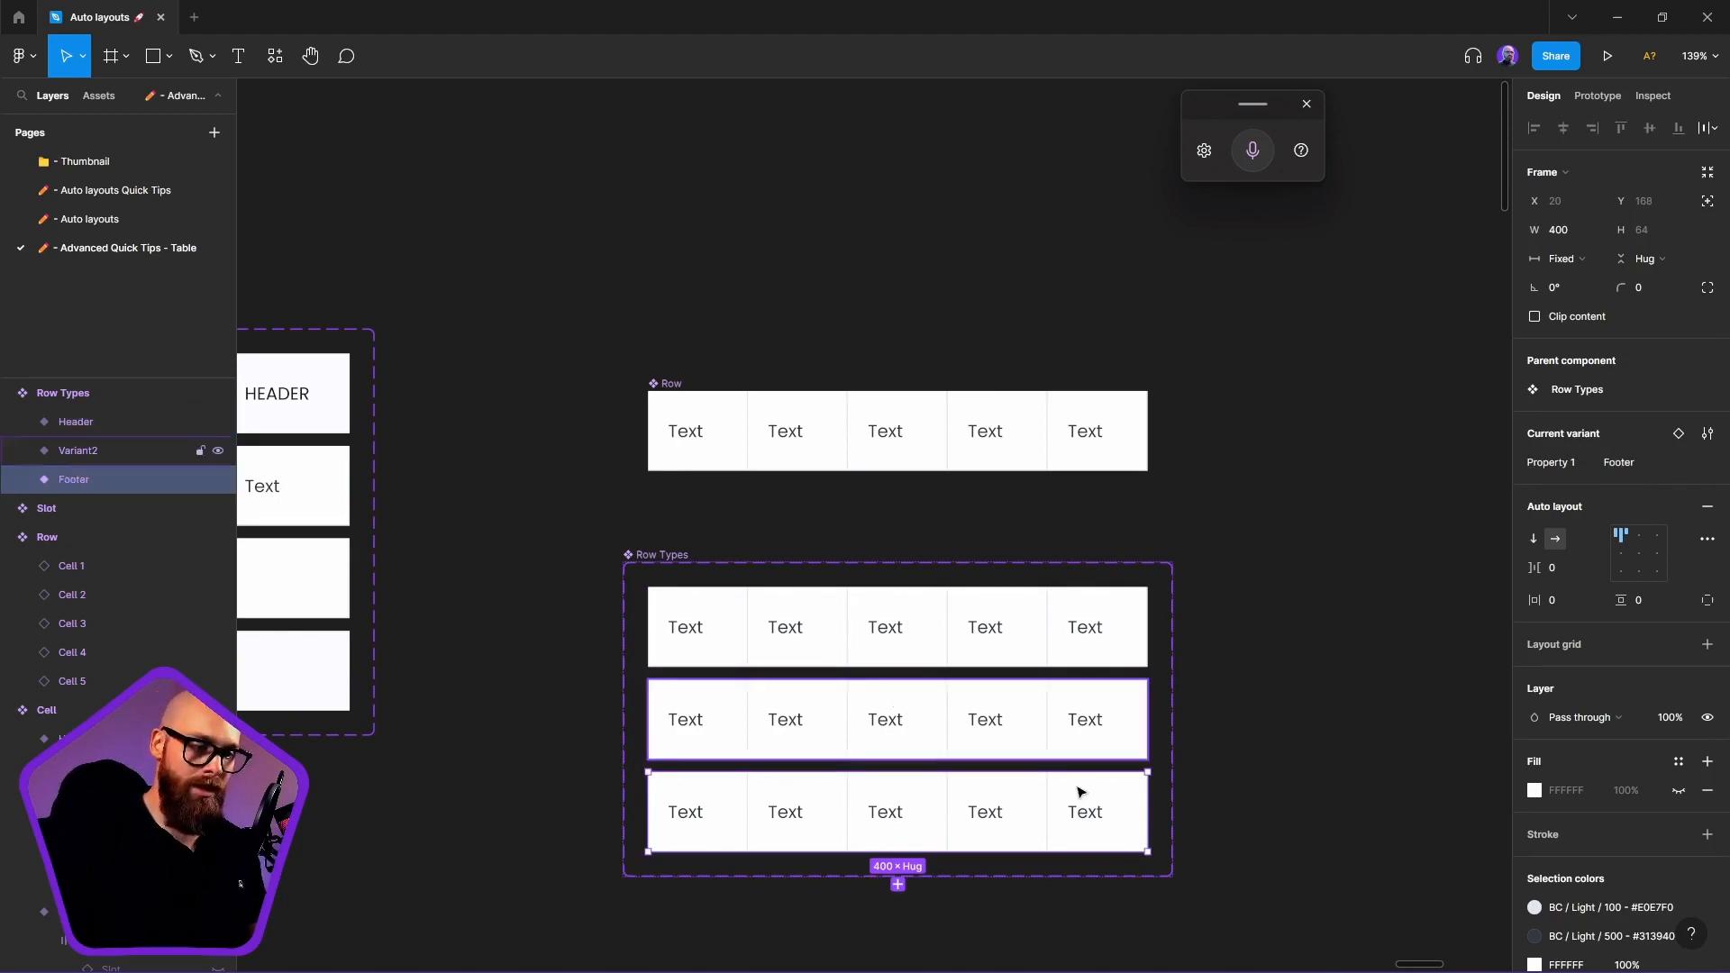
Name the middle Row Types variant Row and rename the variant property to Type
left_click(1056, 736)
left_click(1642, 464)
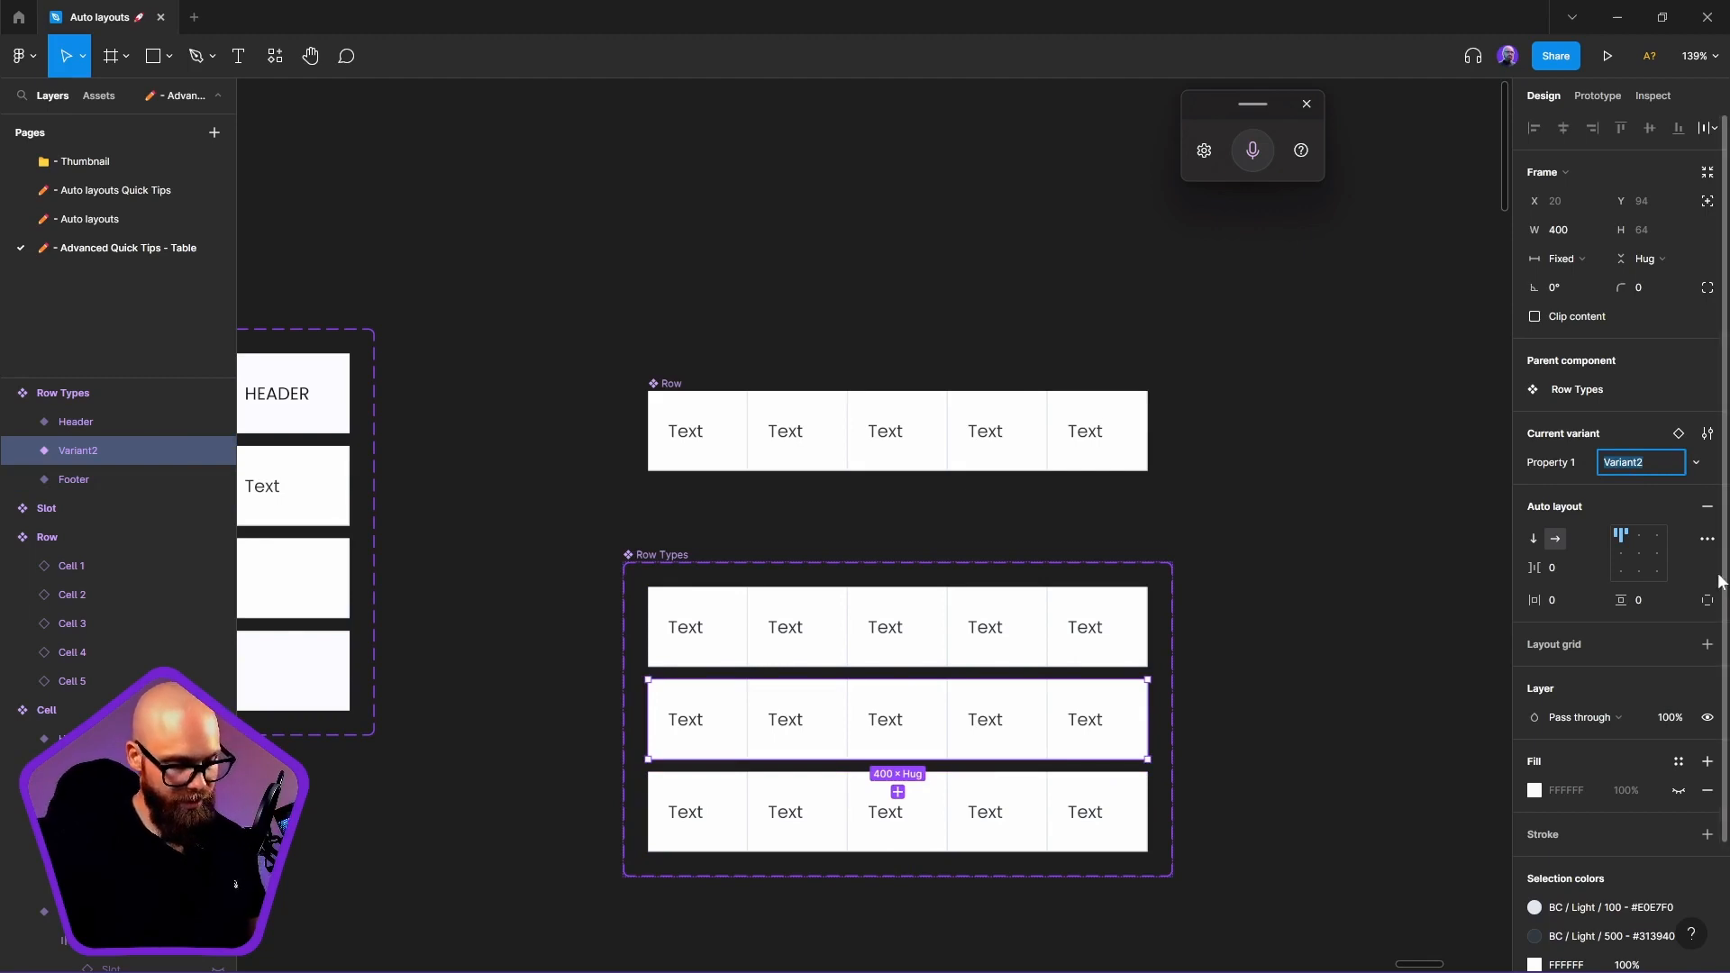
type("Row")
key("Return")
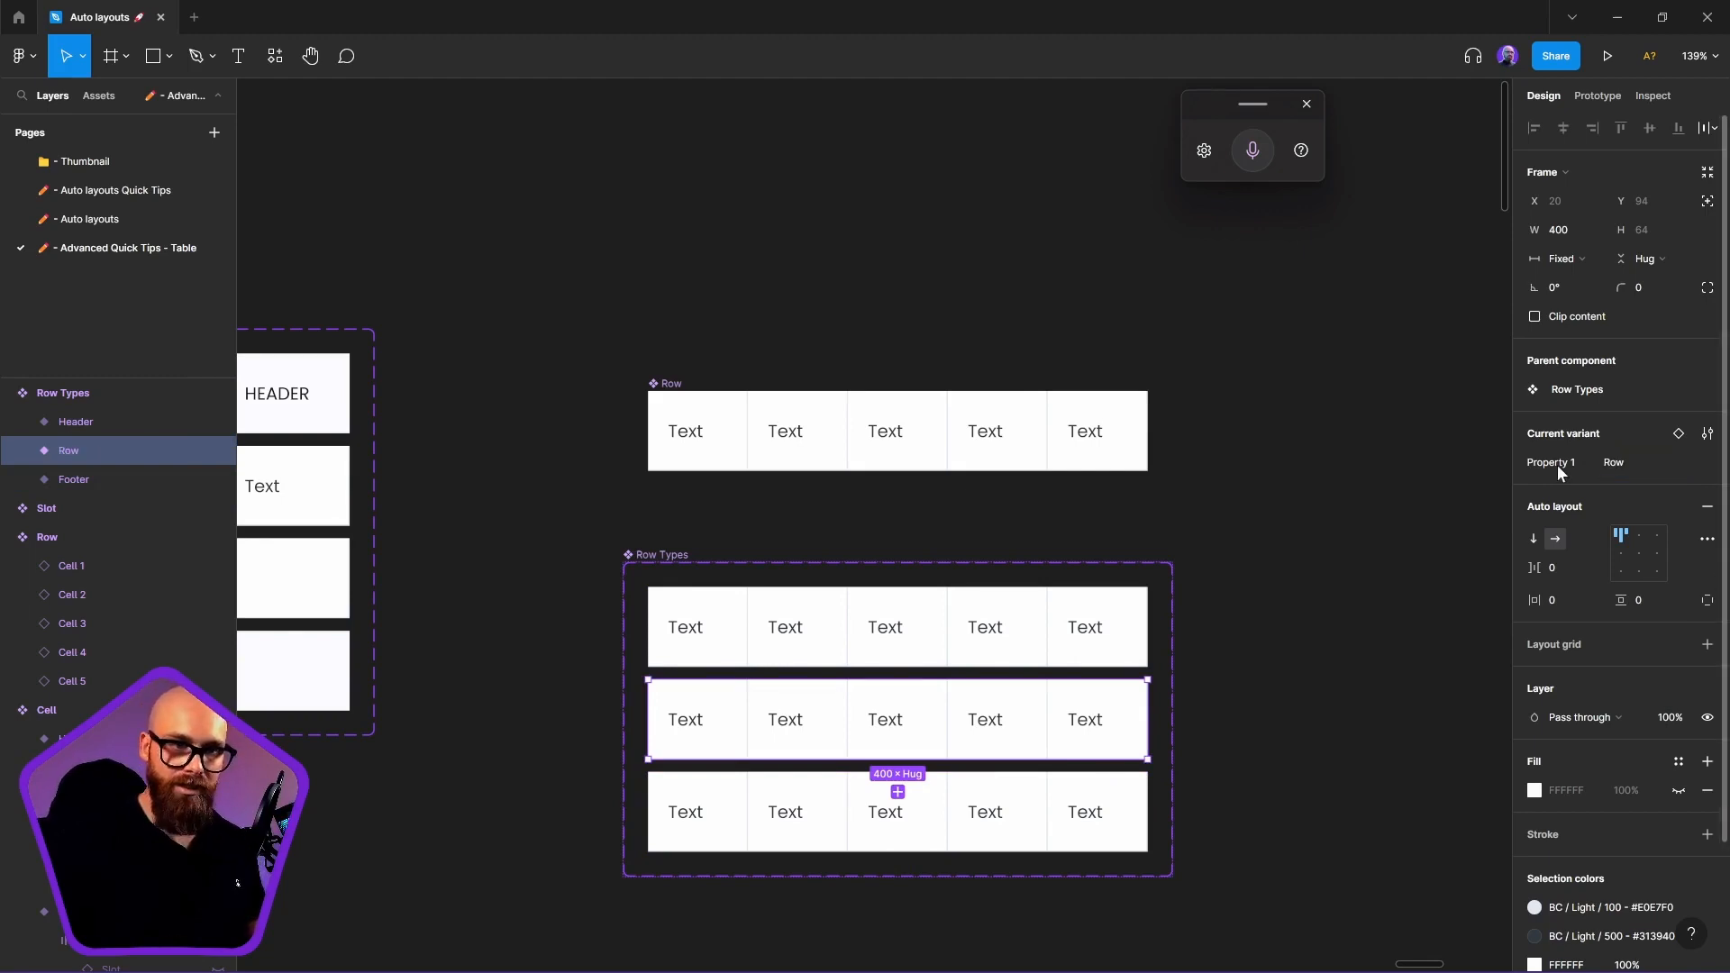
double_click(1559, 462)
type("Type")
key("Return")
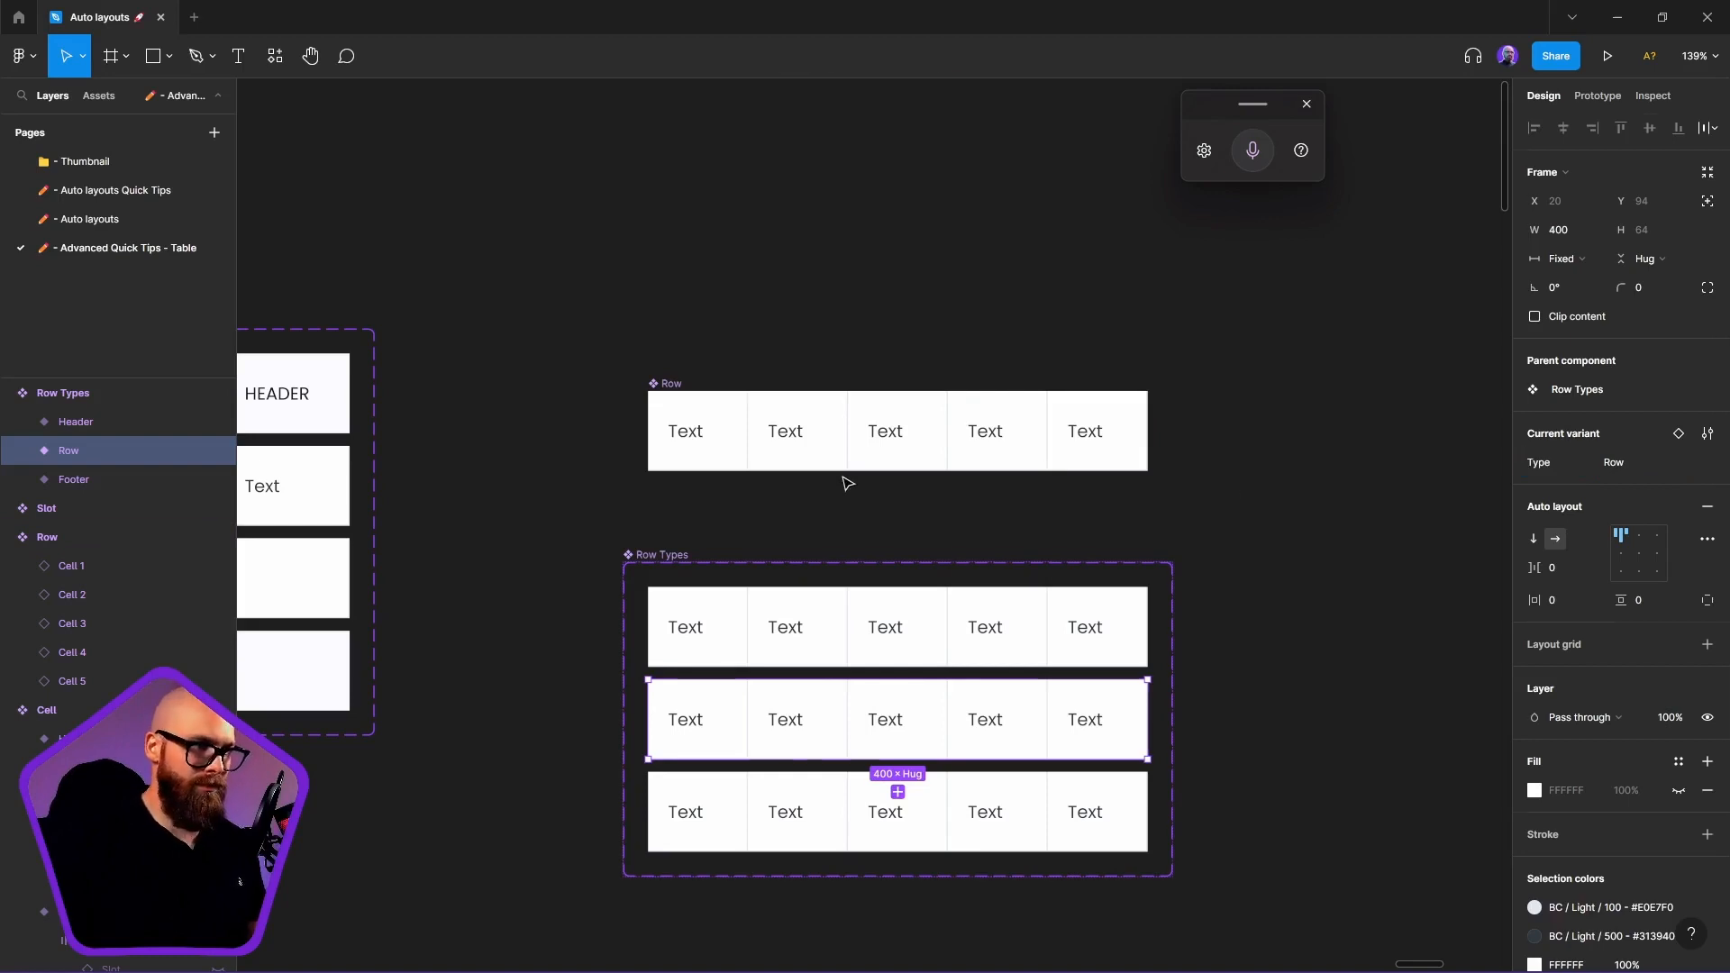
Set Property 1 of Cells 1 to 5 to Header in the Row instance nested in the Header variant
left_click(749, 635)
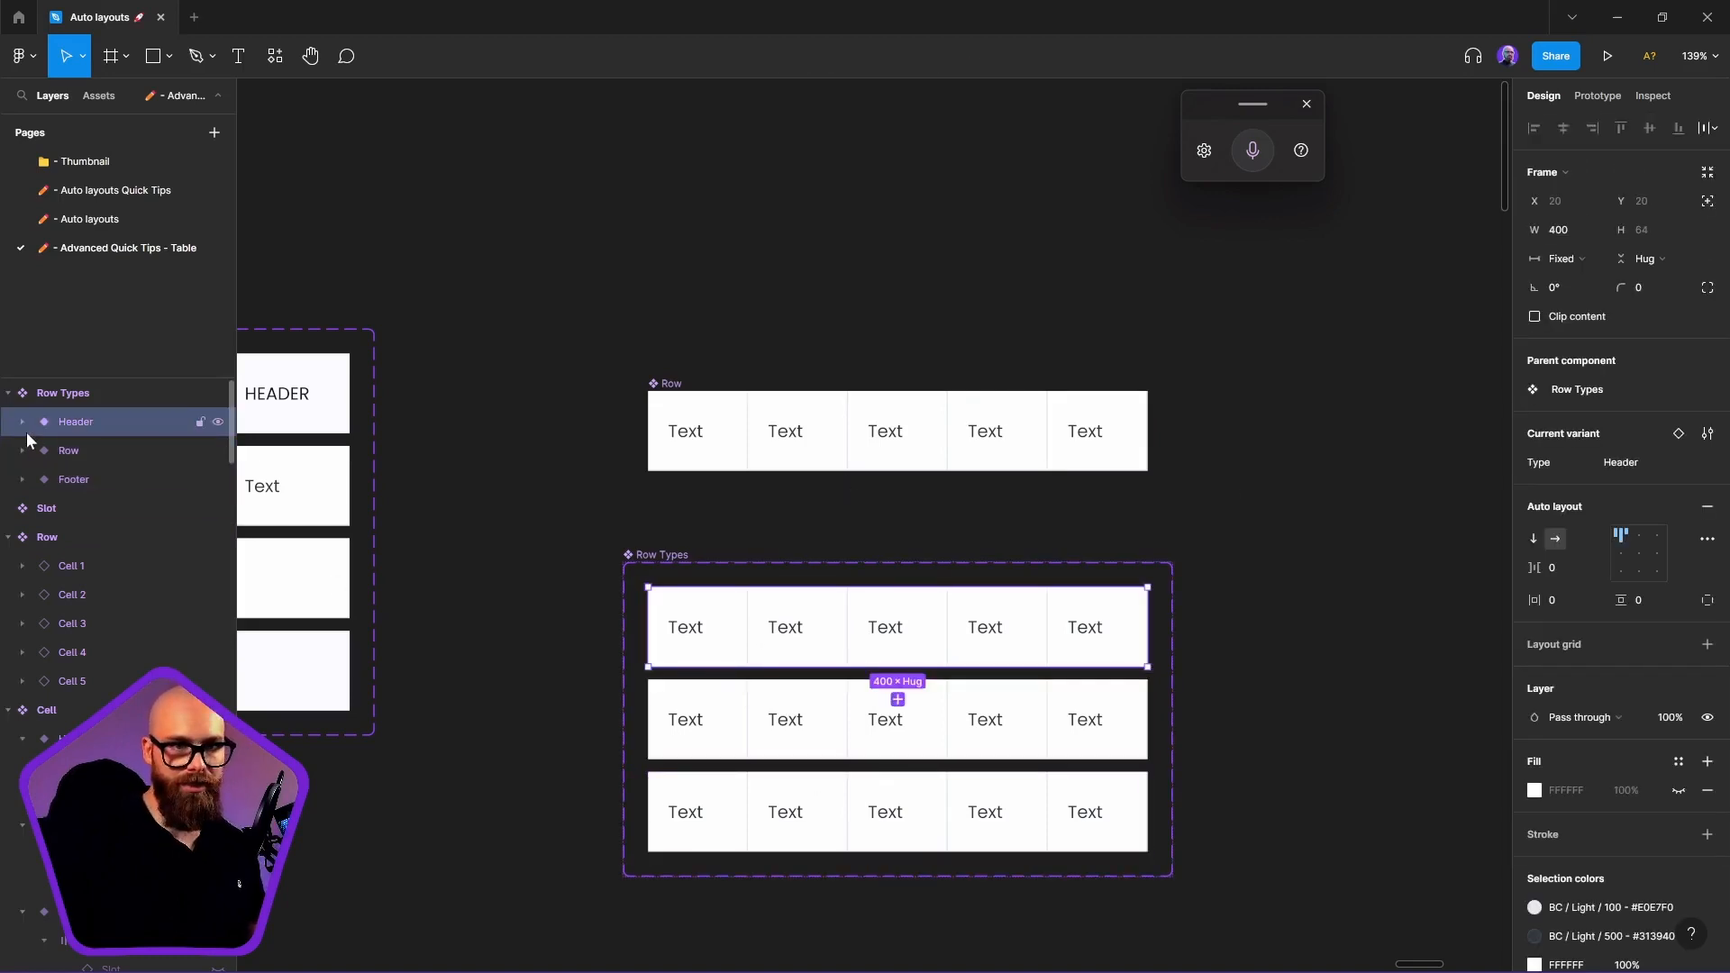
key("Return")
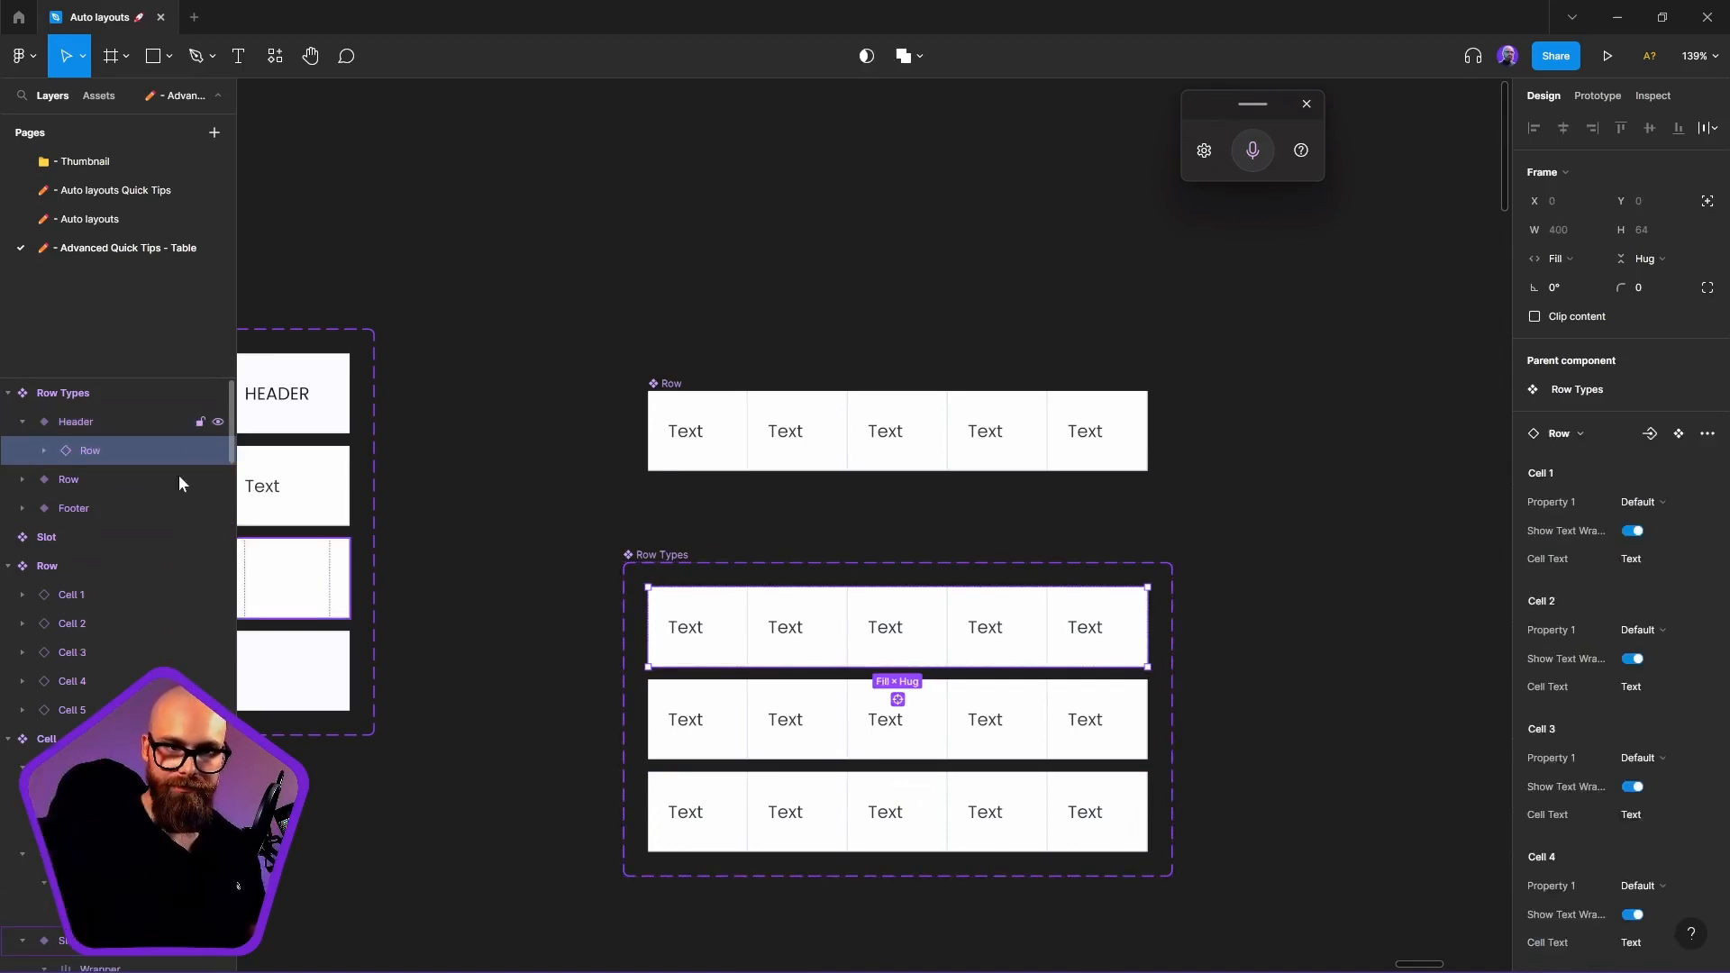
left_click(1658, 502)
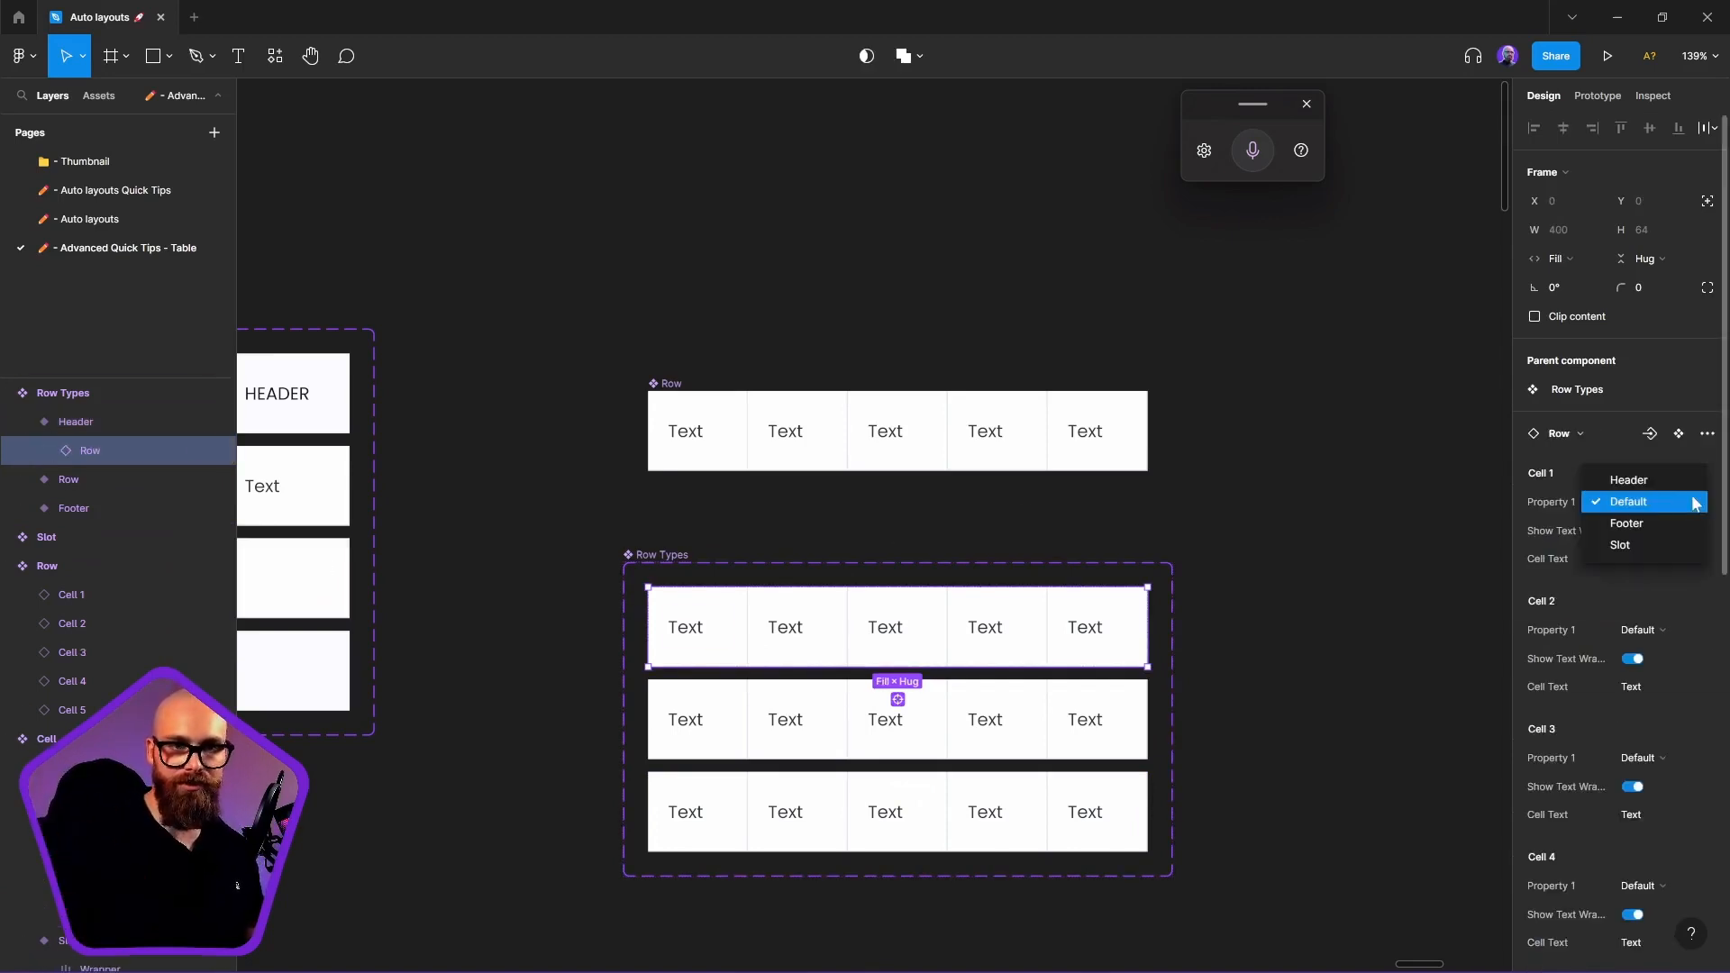
left_click(1696, 492)
left_click(1690, 624)
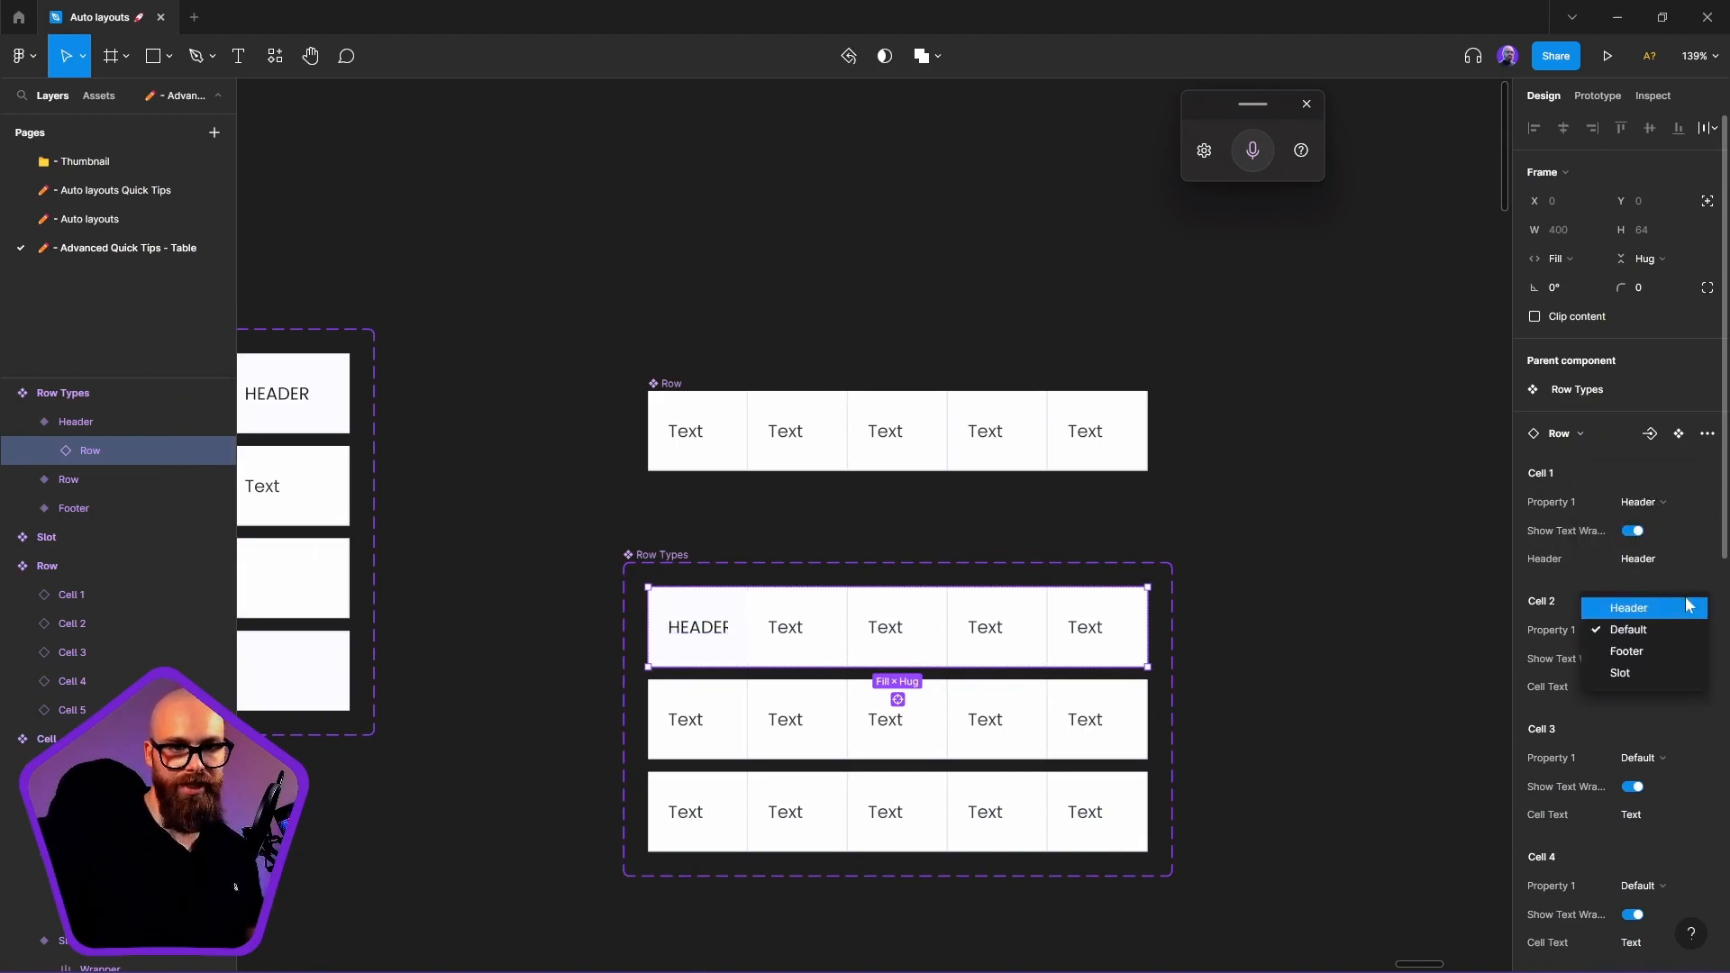
left_click(1688, 604)
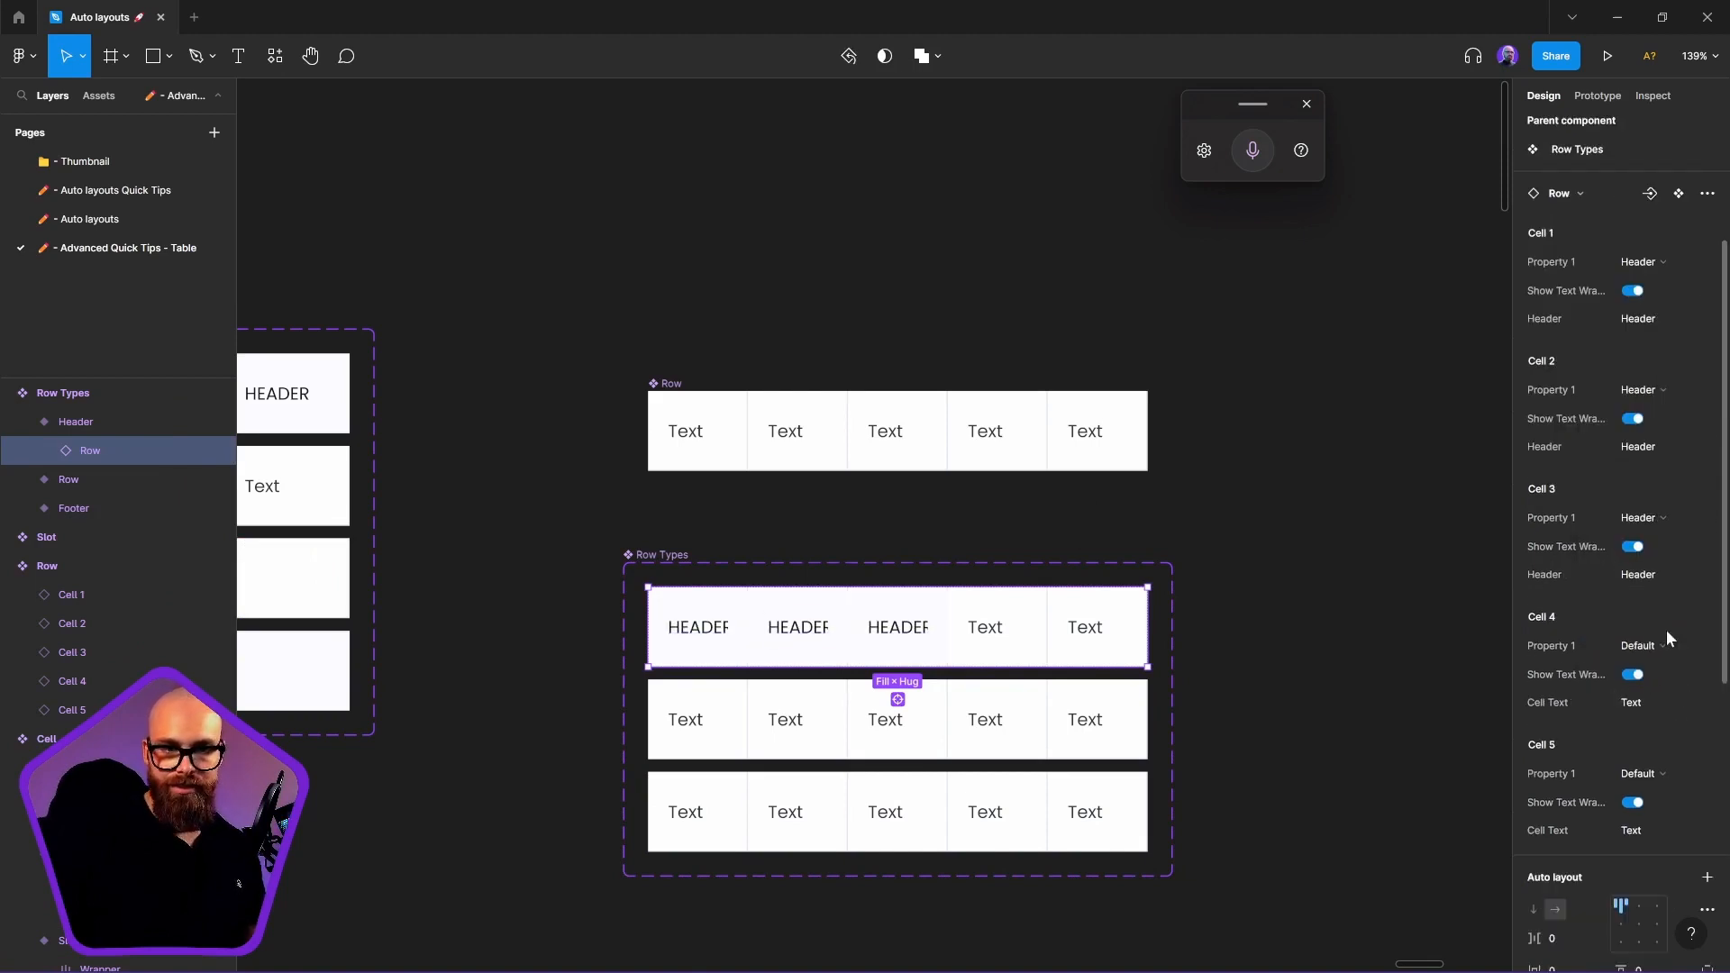
left_click(1668, 637)
left_click(1671, 621)
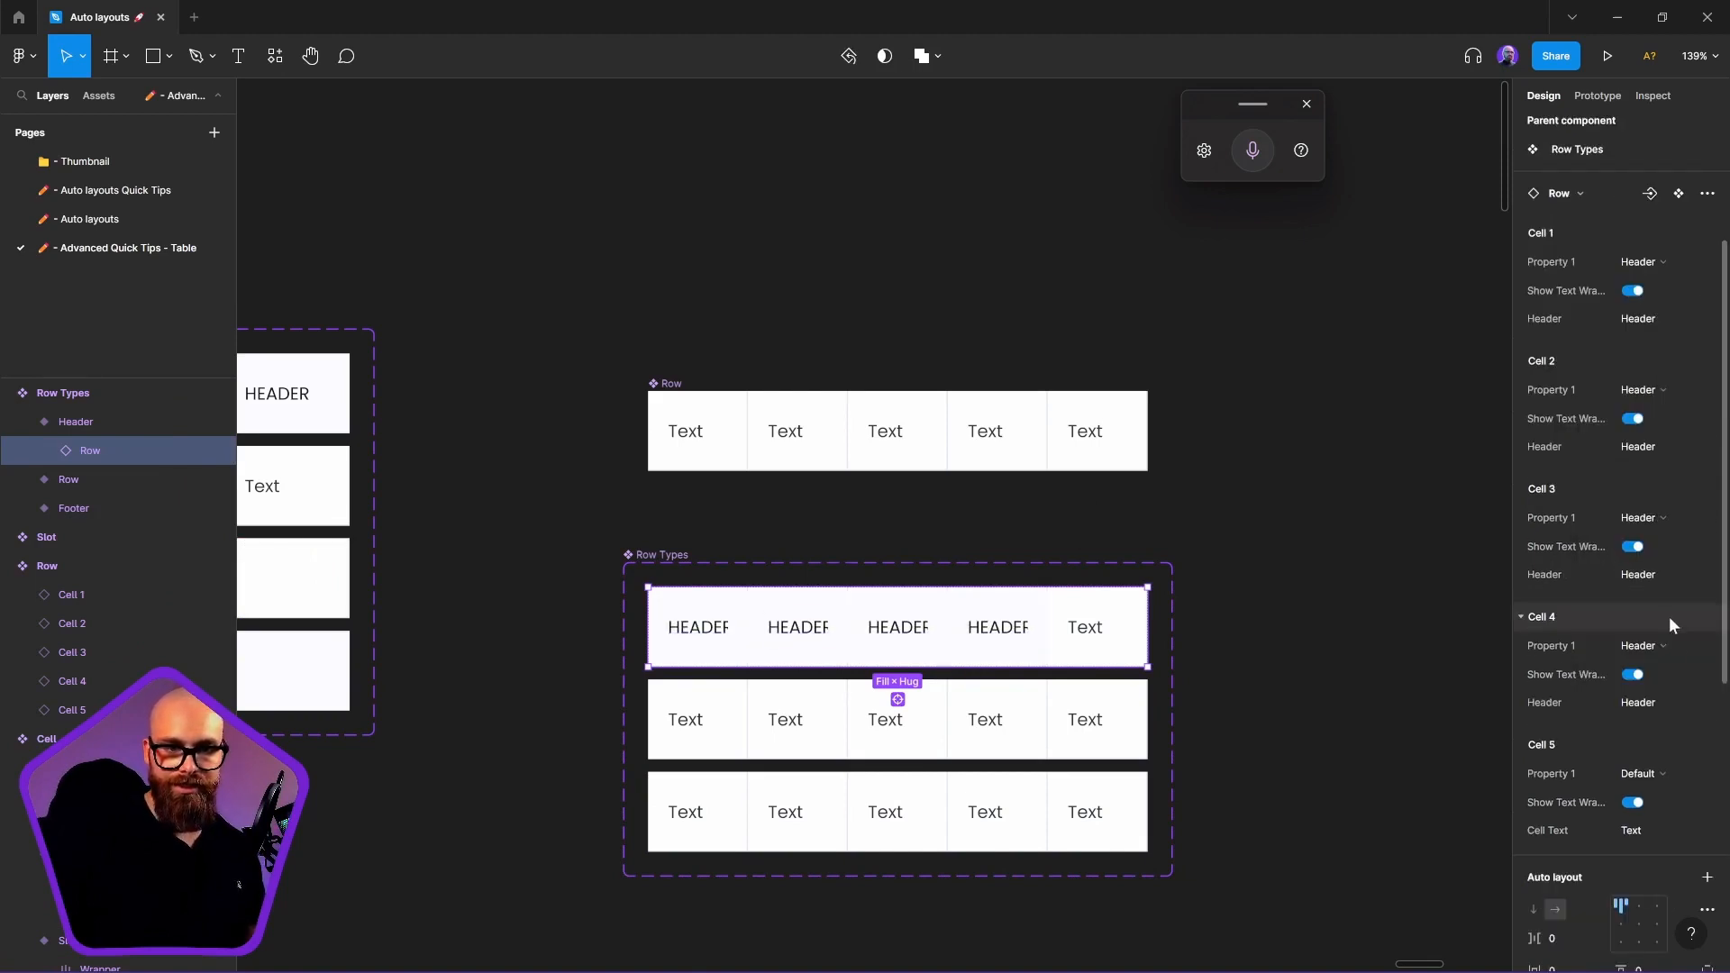
left_click(1640, 773)
left_click(1647, 750)
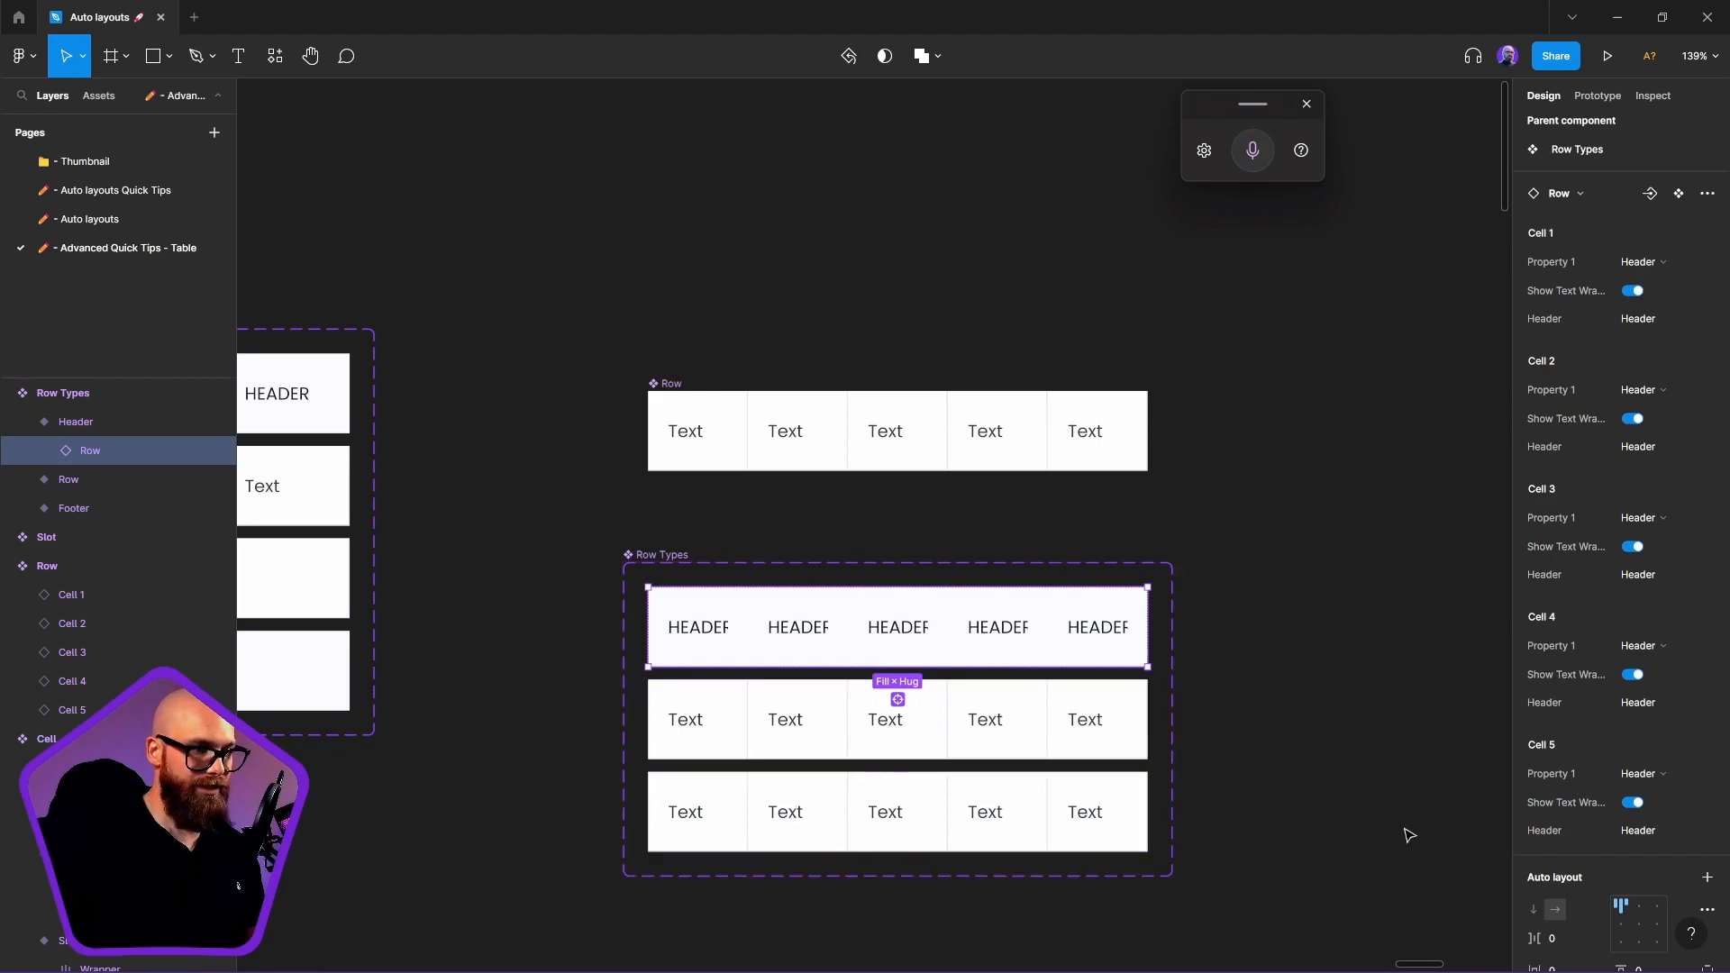
left_click(529, 610)
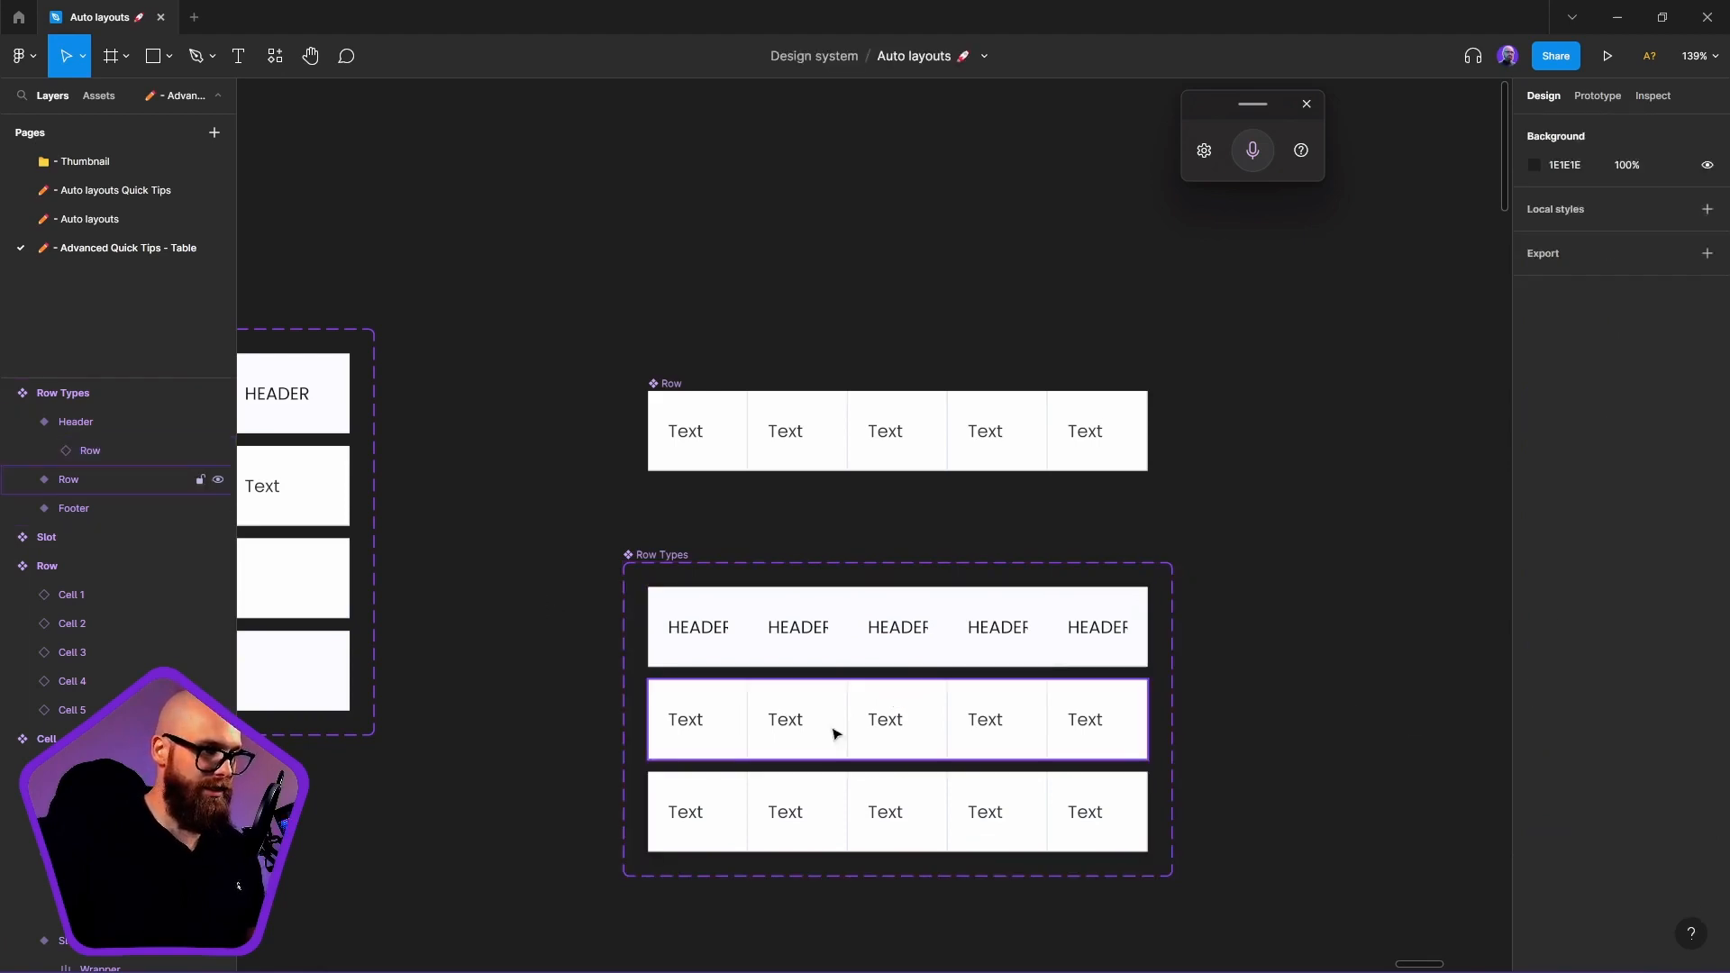
Set Property 1 of all five cells to Footer in the Row instance nested in the Footer variant
left_click(716, 830)
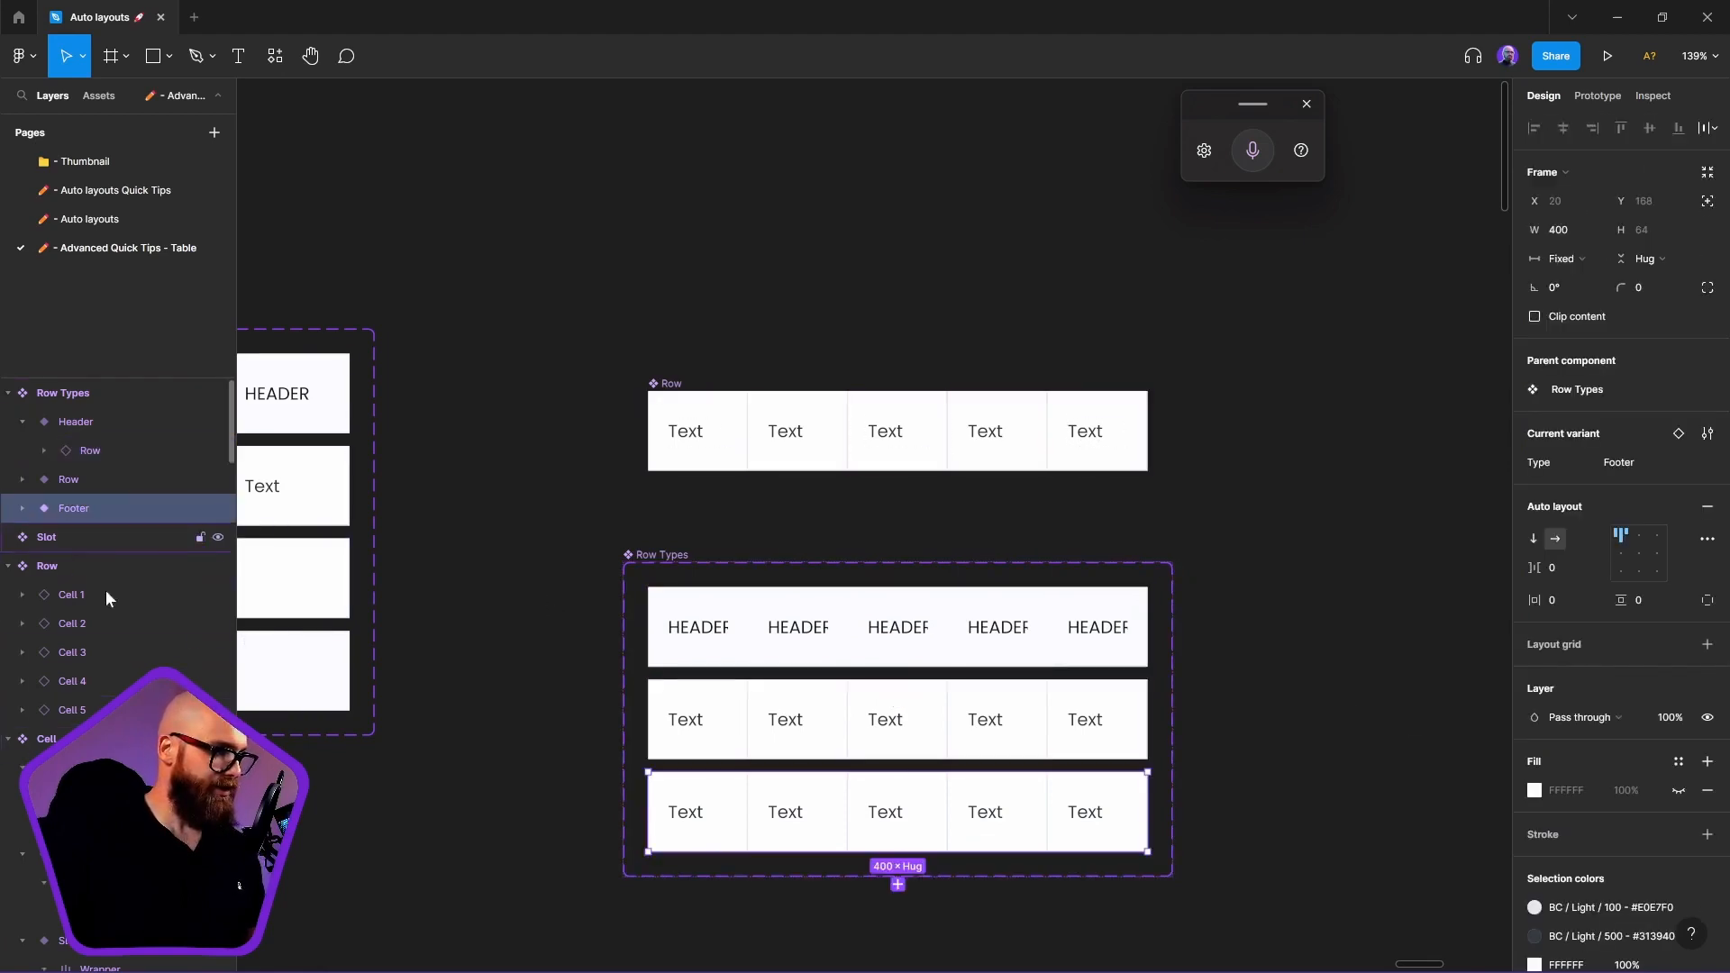
key("Return")
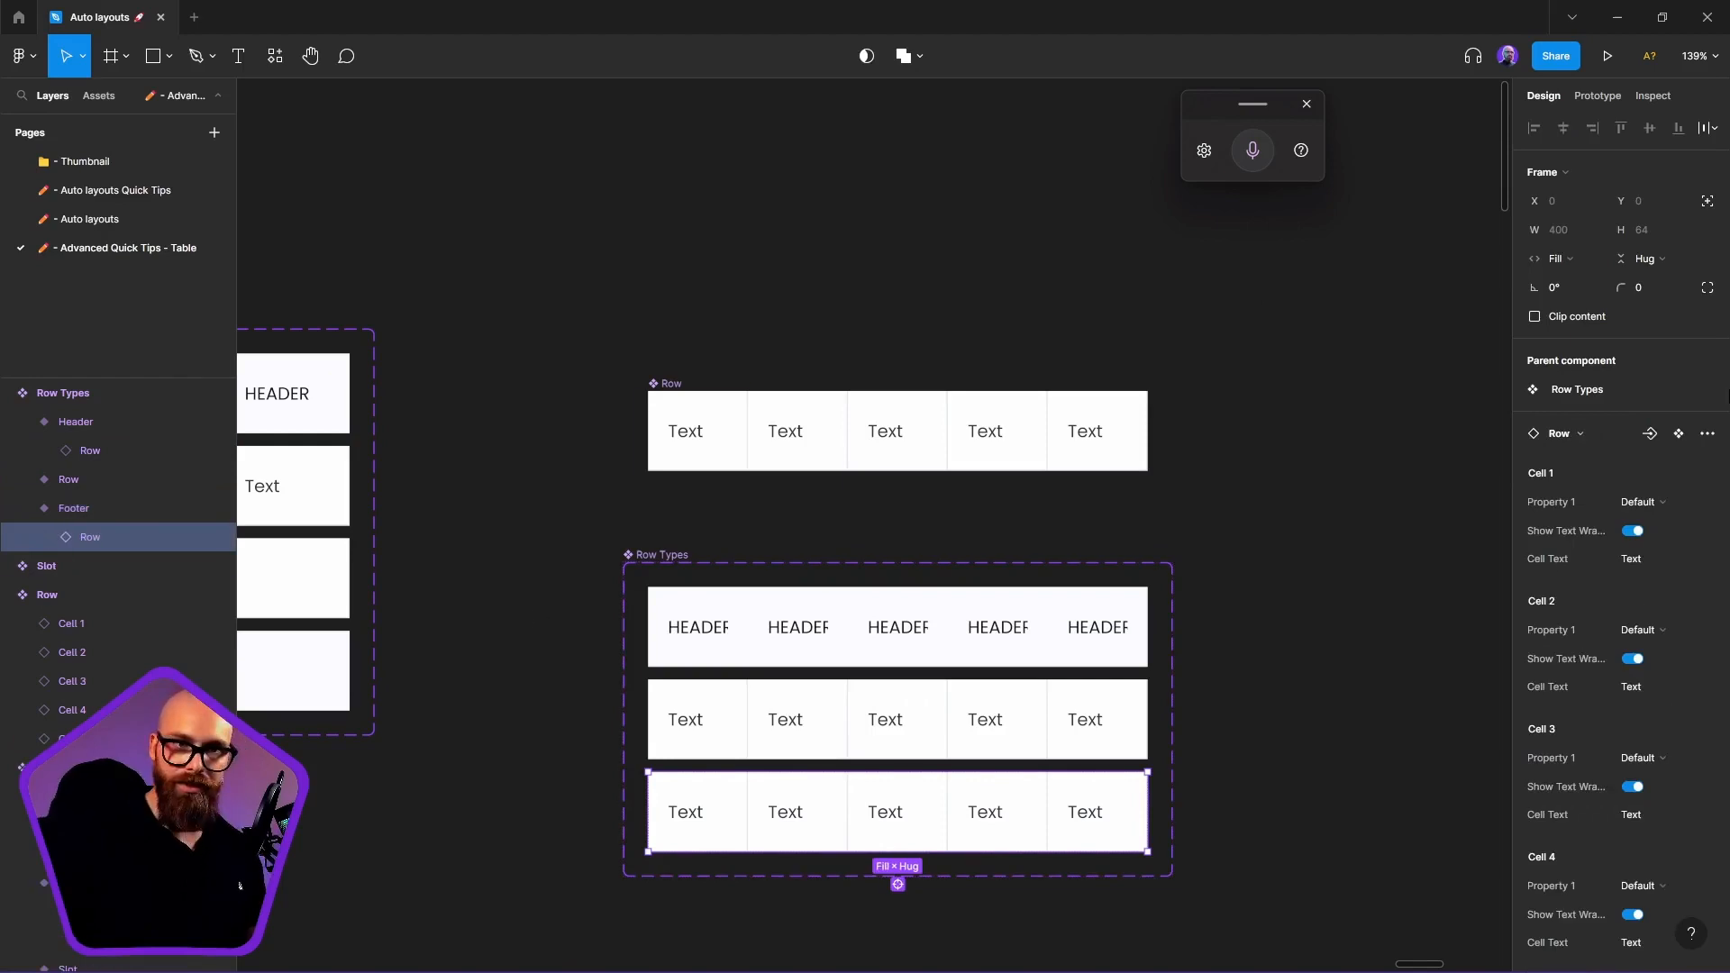
left_click(1661, 503)
left_click(1661, 523)
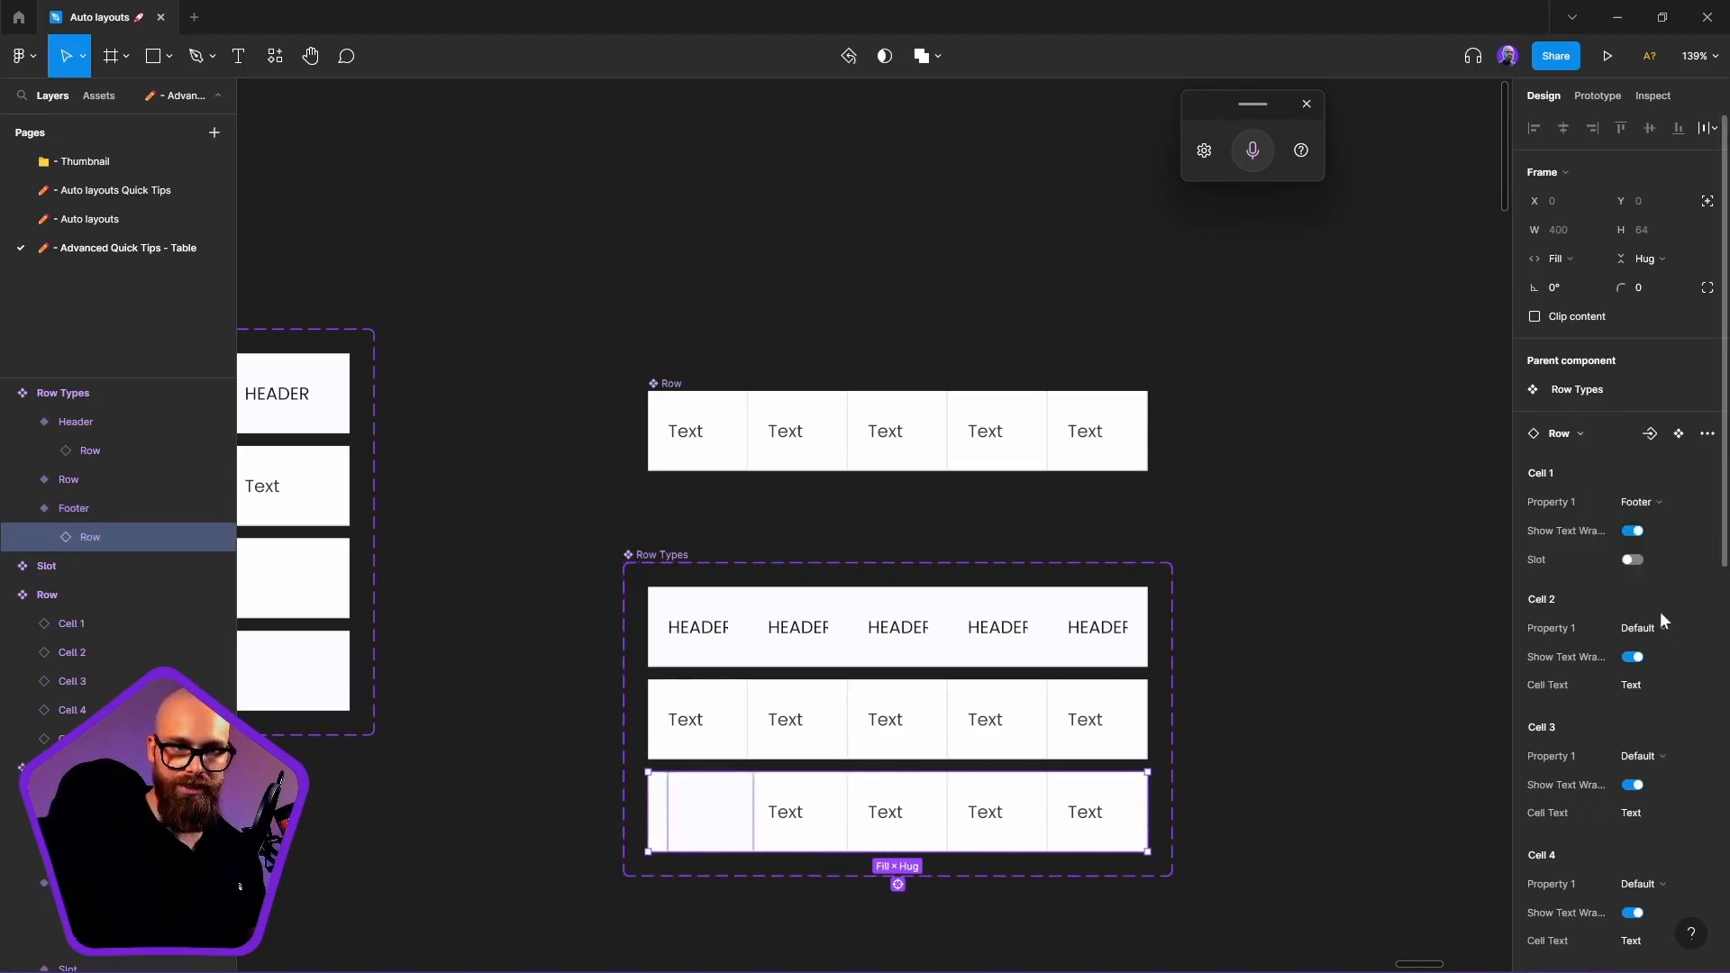
left_click(1661, 629)
left_click(1652, 651)
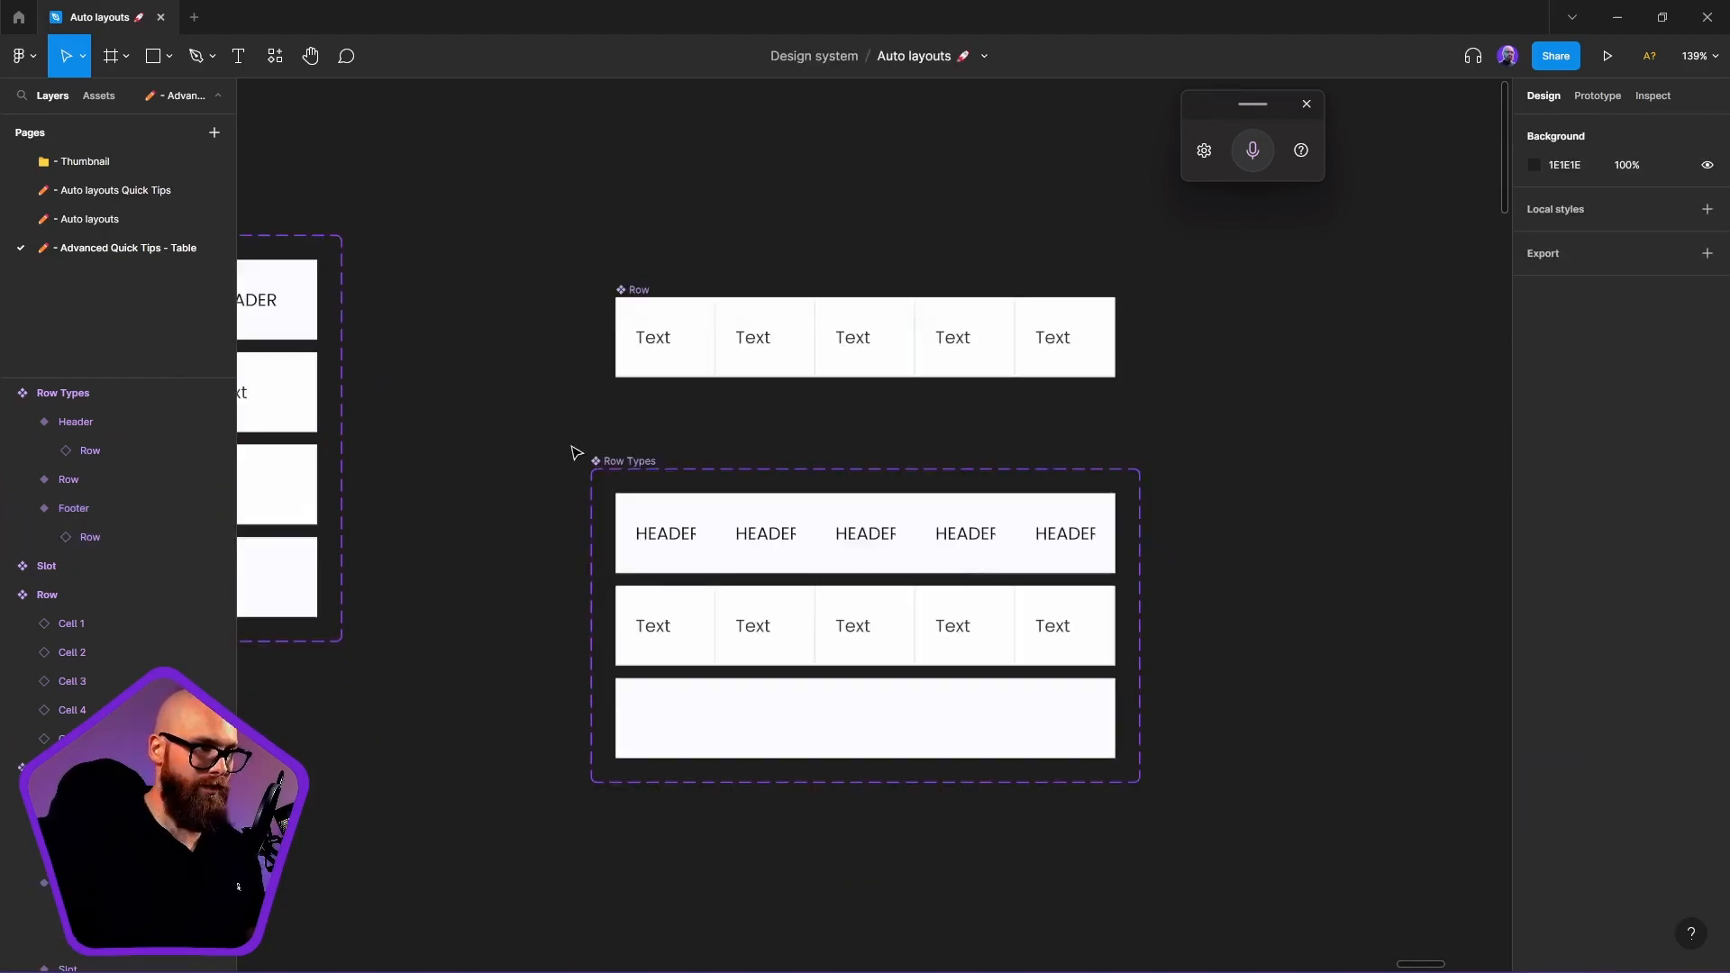
Set the width of all three Row Types variants to Fill container
left_click(629, 461)
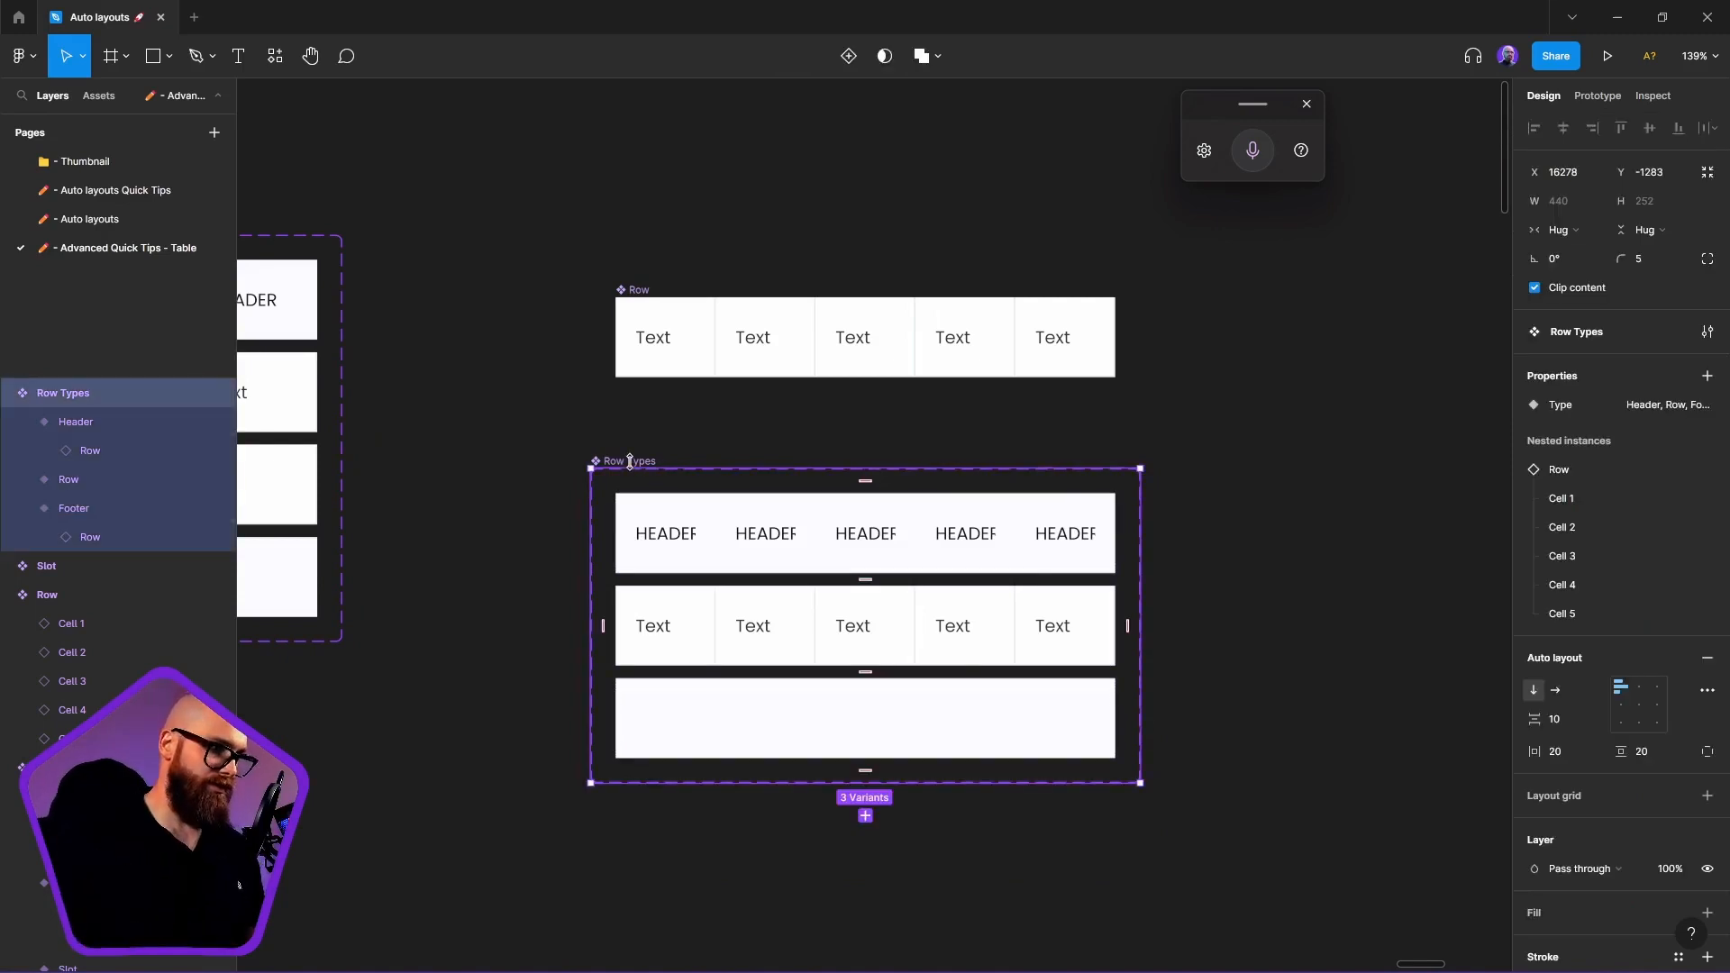
key("Return")
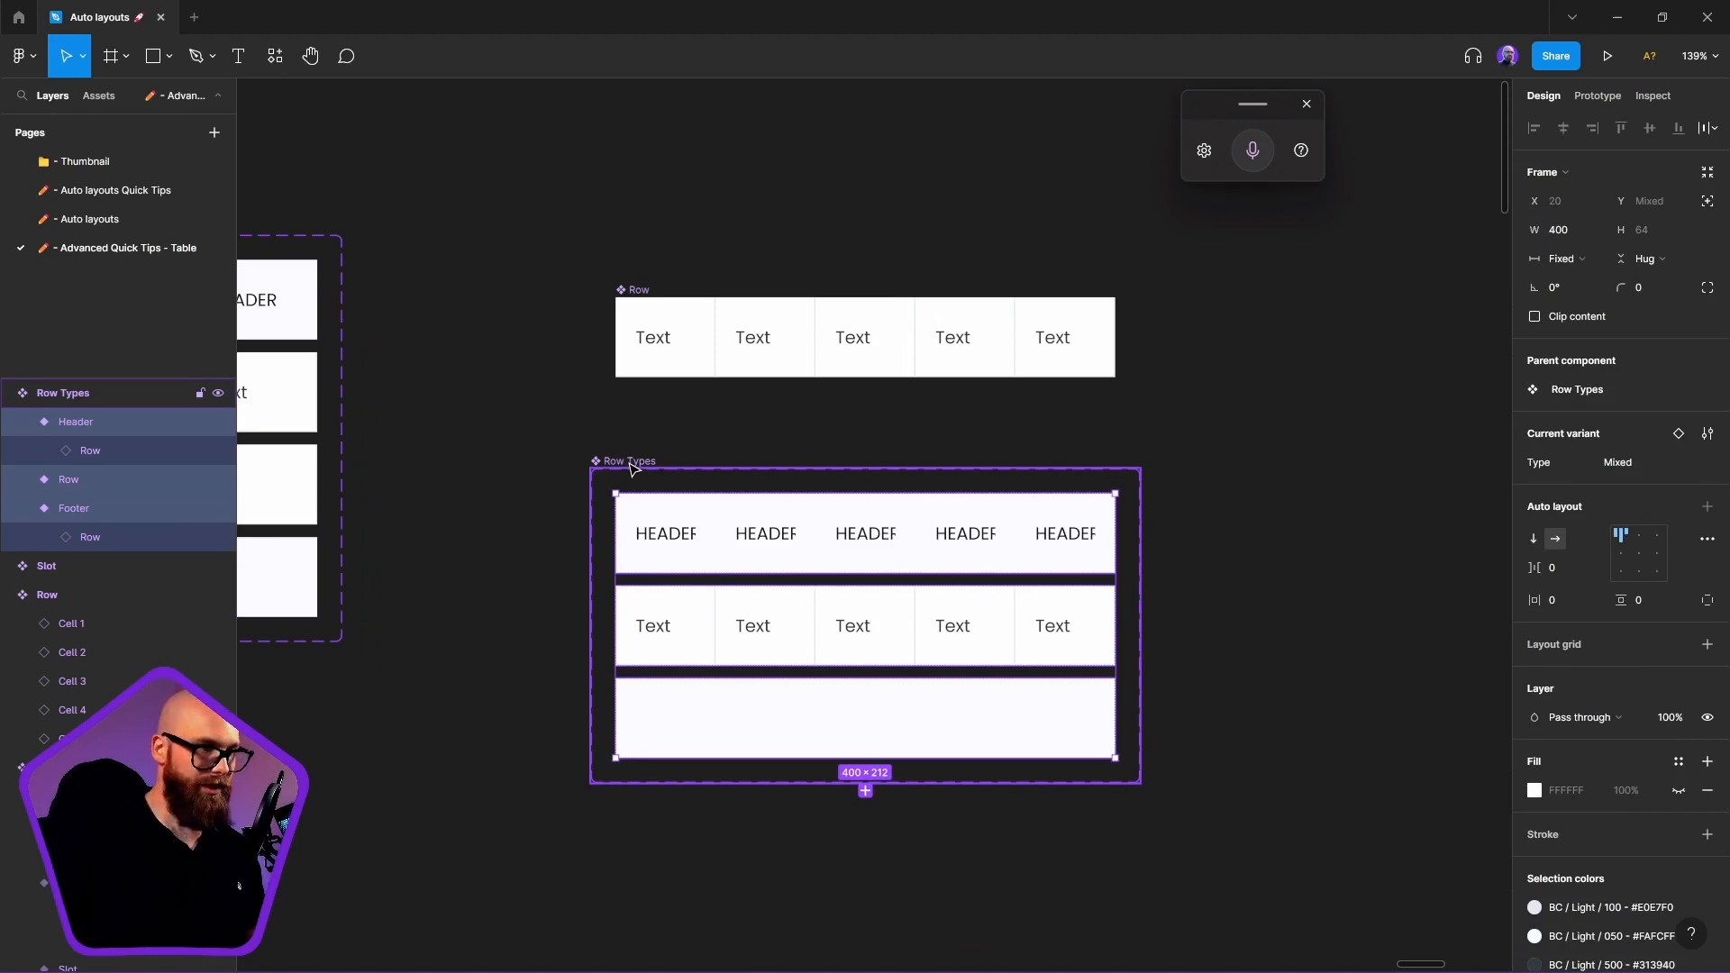
left_click(1561, 259)
left_click(1568, 307)
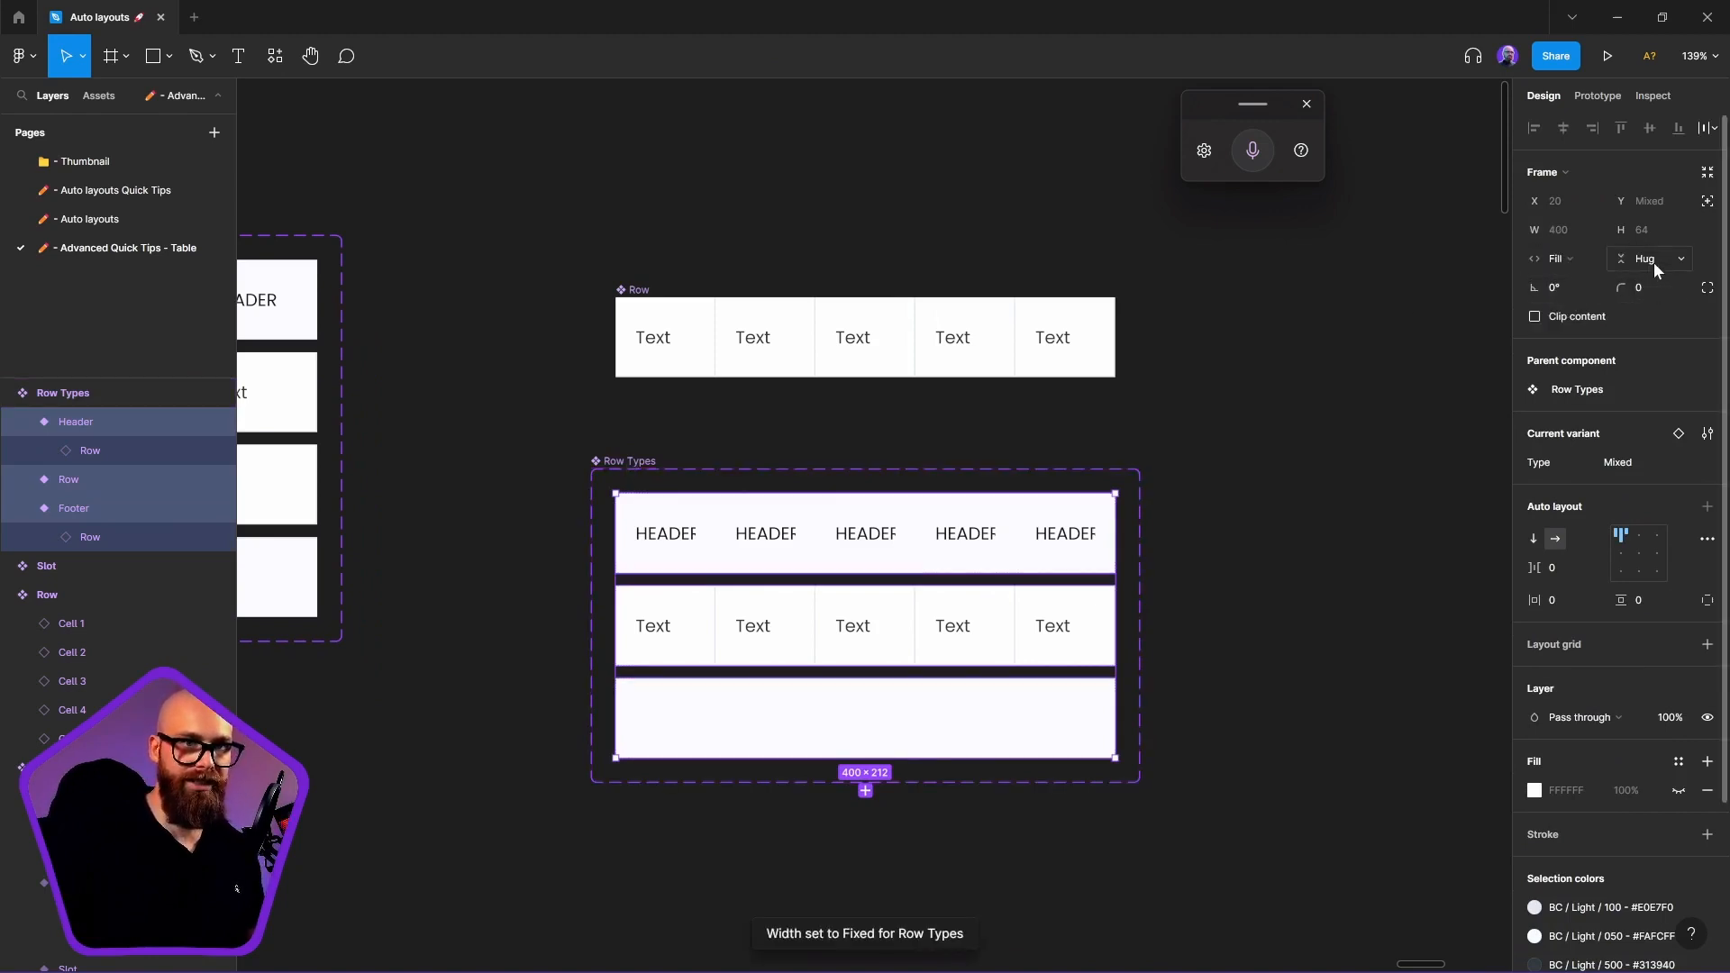
left_click(1301, 682)
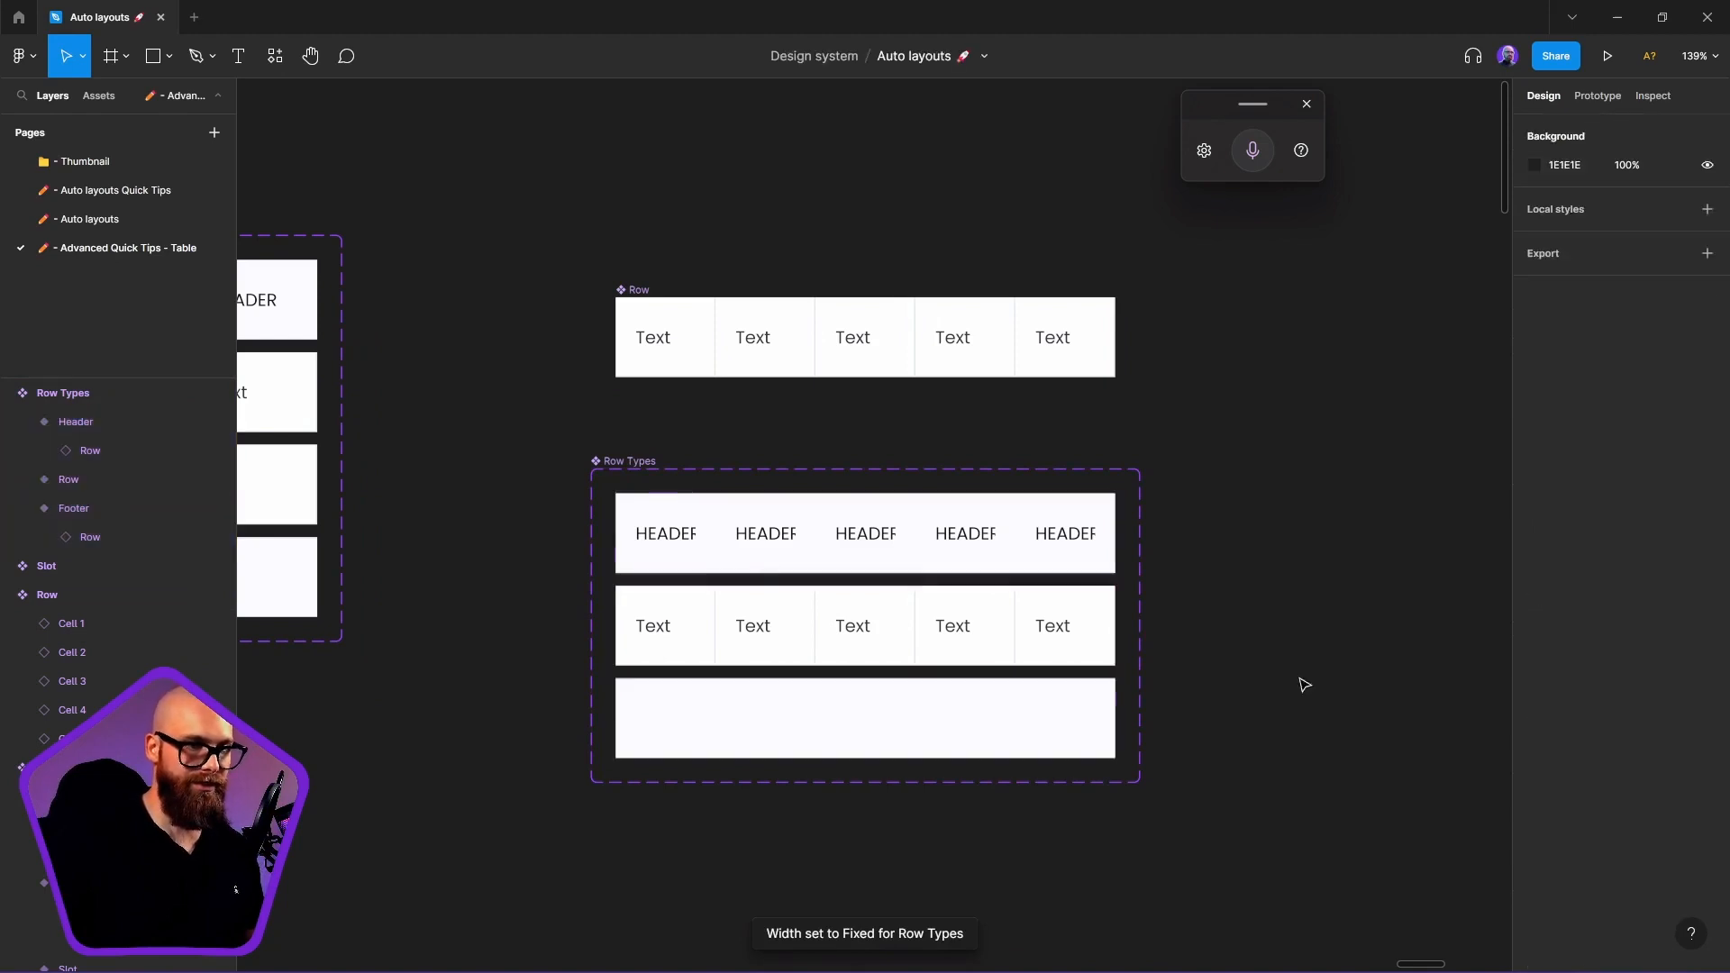
Widen the Row Types component set to about 611 so its three variants stretch with it
left_click(609, 463)
left_click_drag(1142, 625, 1404, 622)
scroll(1288, 609, "right", 2)
mouse_move(1289, 609)
left_mouse_down()
mouse_move(1304, 606)
mouse_move(1289, 606)
left_mouse_up()
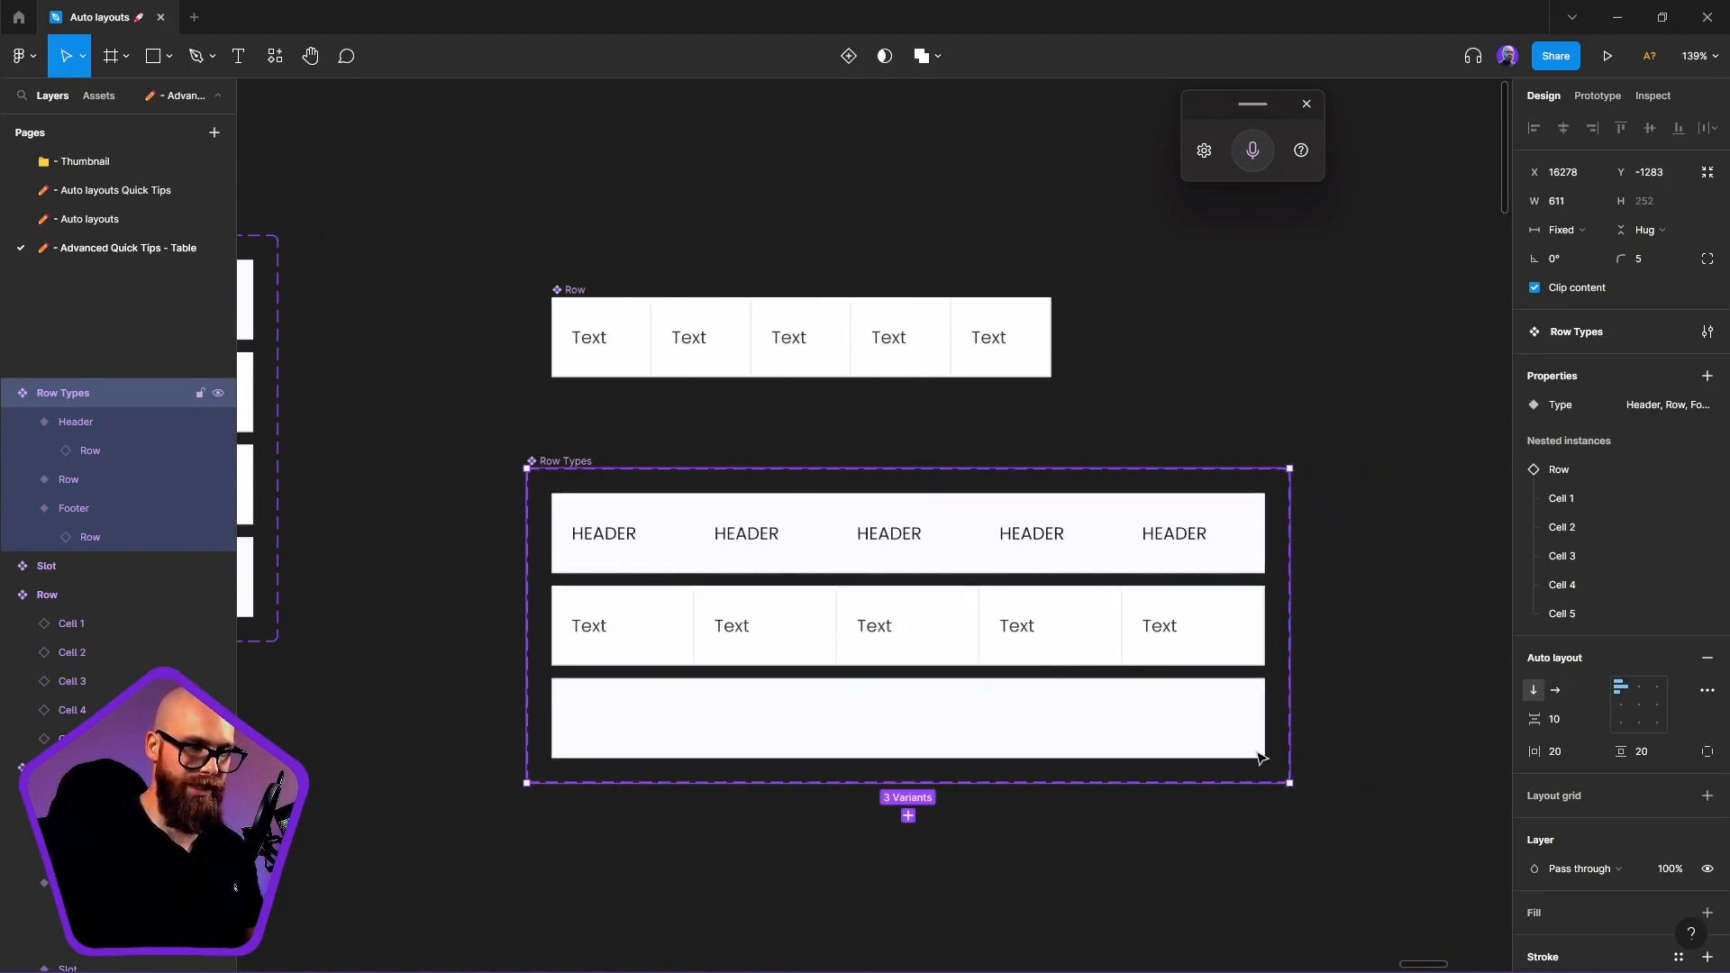
left_click(570, 838)
left_click(615, 762)
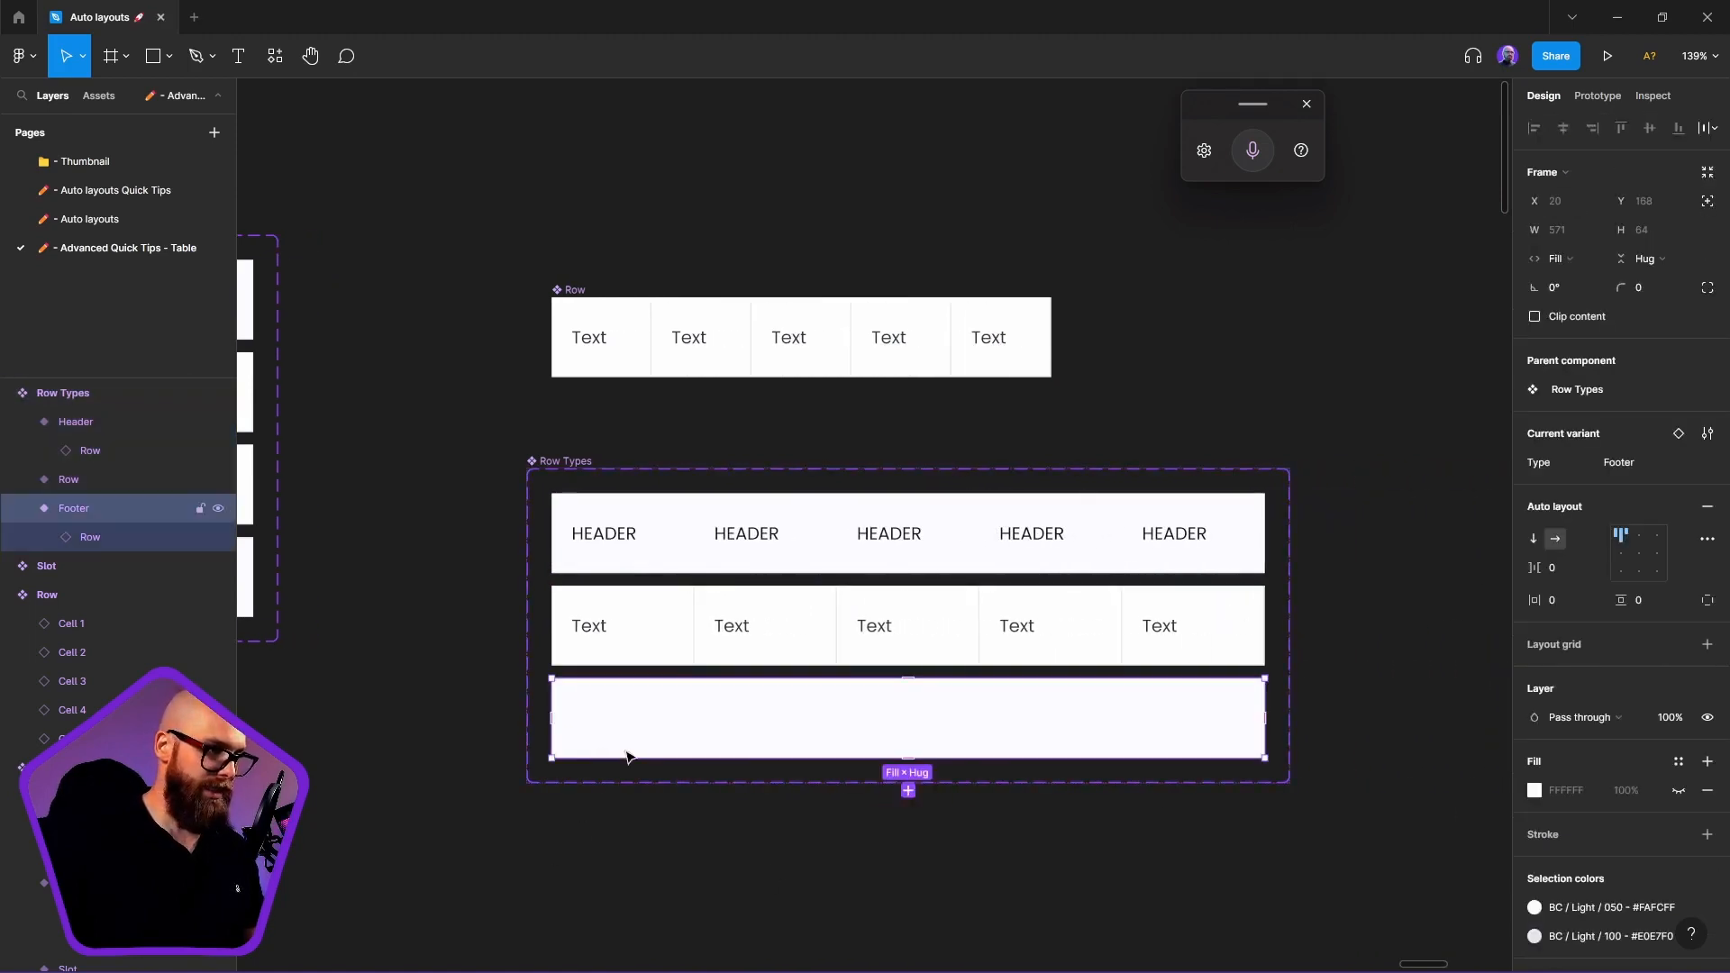
scroll(865, 712, "up", 5)
scroll(641, 787, "down", 10)
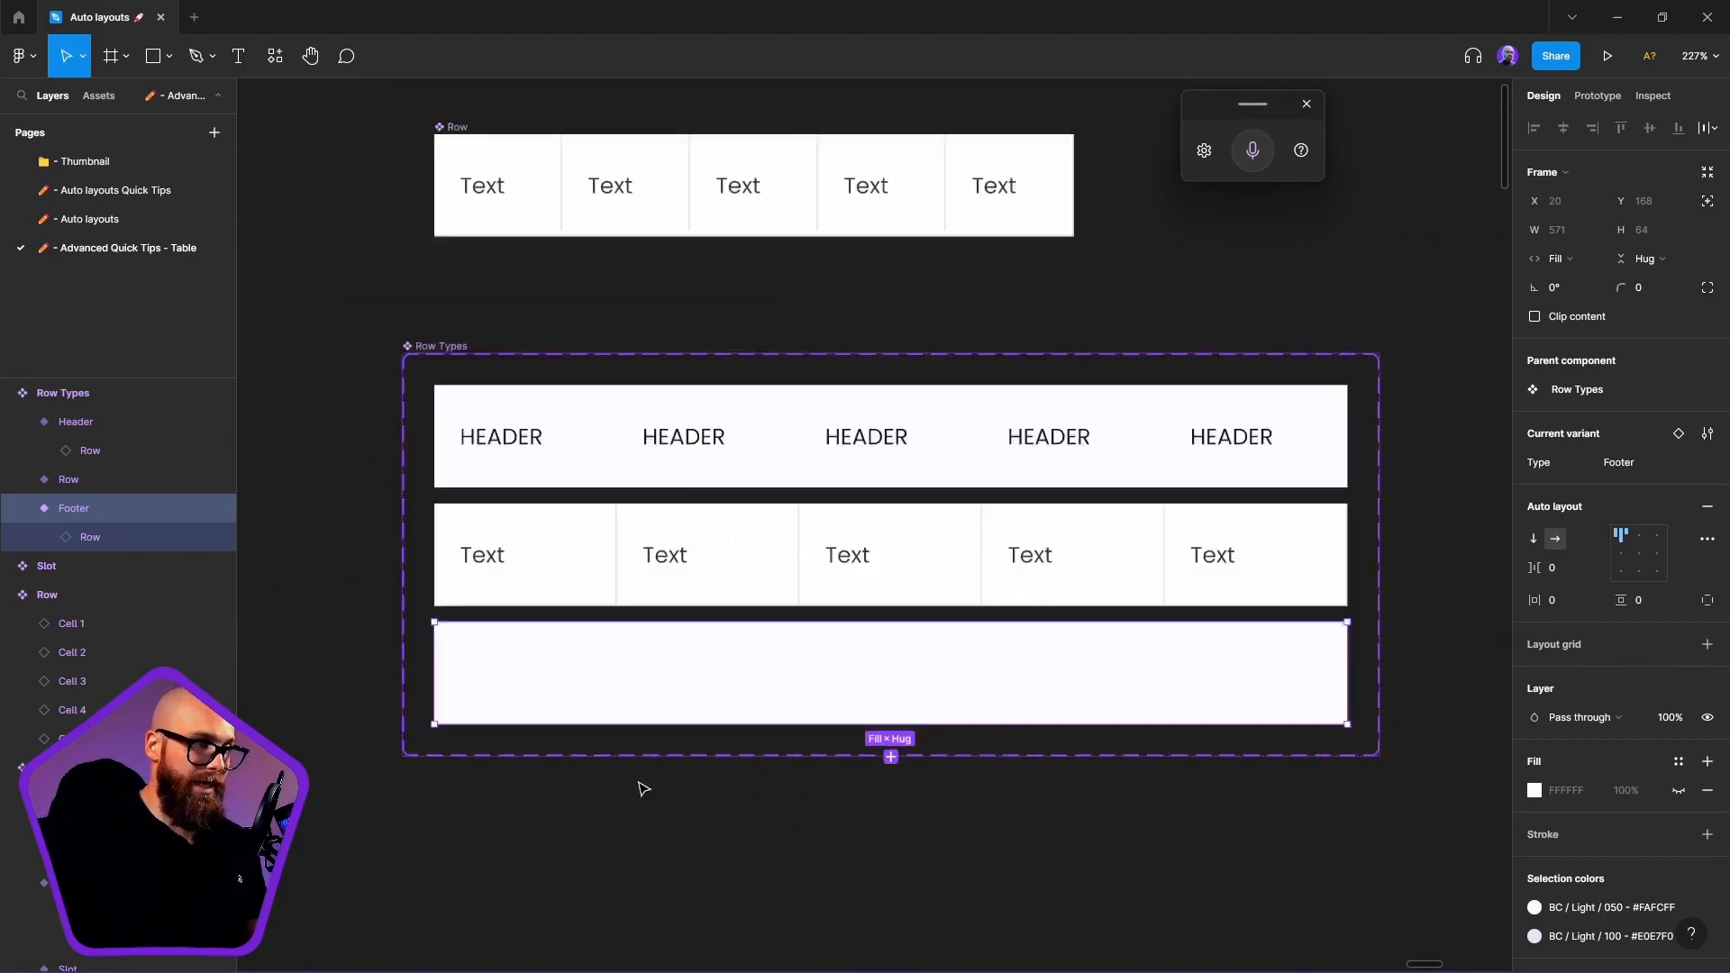
left_click(1120, 830)
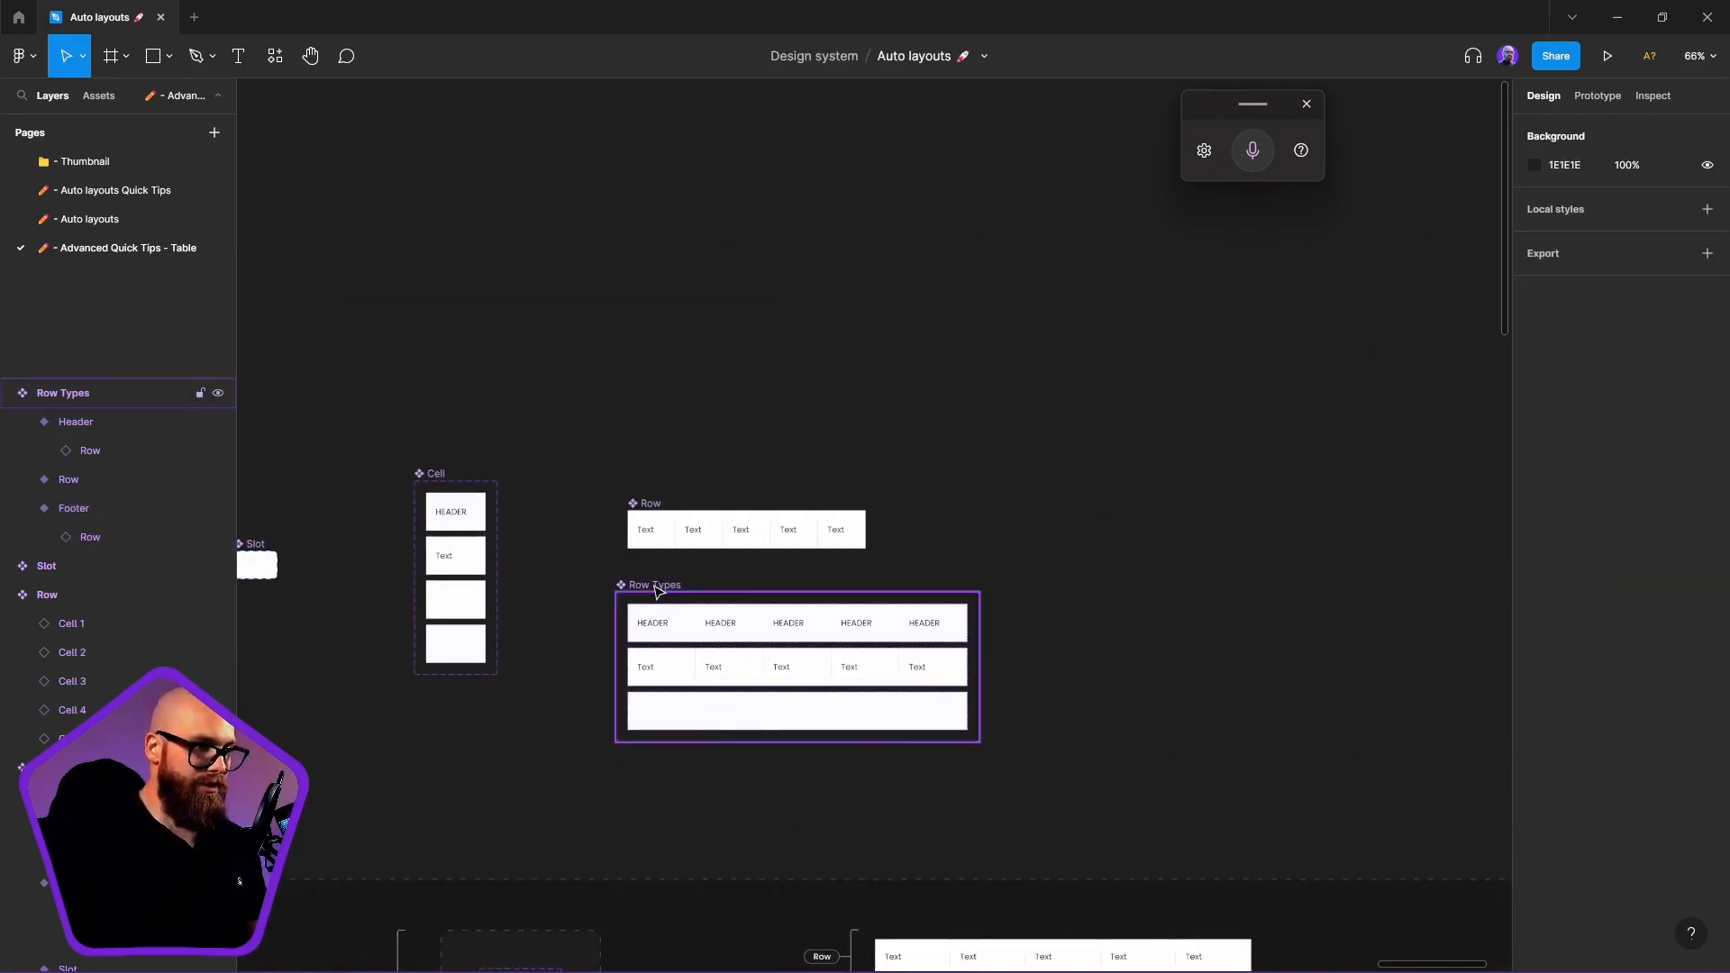
Move the Row component and the Row Types component set together, close beside the Cell component set
left_click_drag(660, 591, 671, 586)
left_click_drag(596, 458, 1208, 802)
left_click_drag(784, 672, 675, 612)
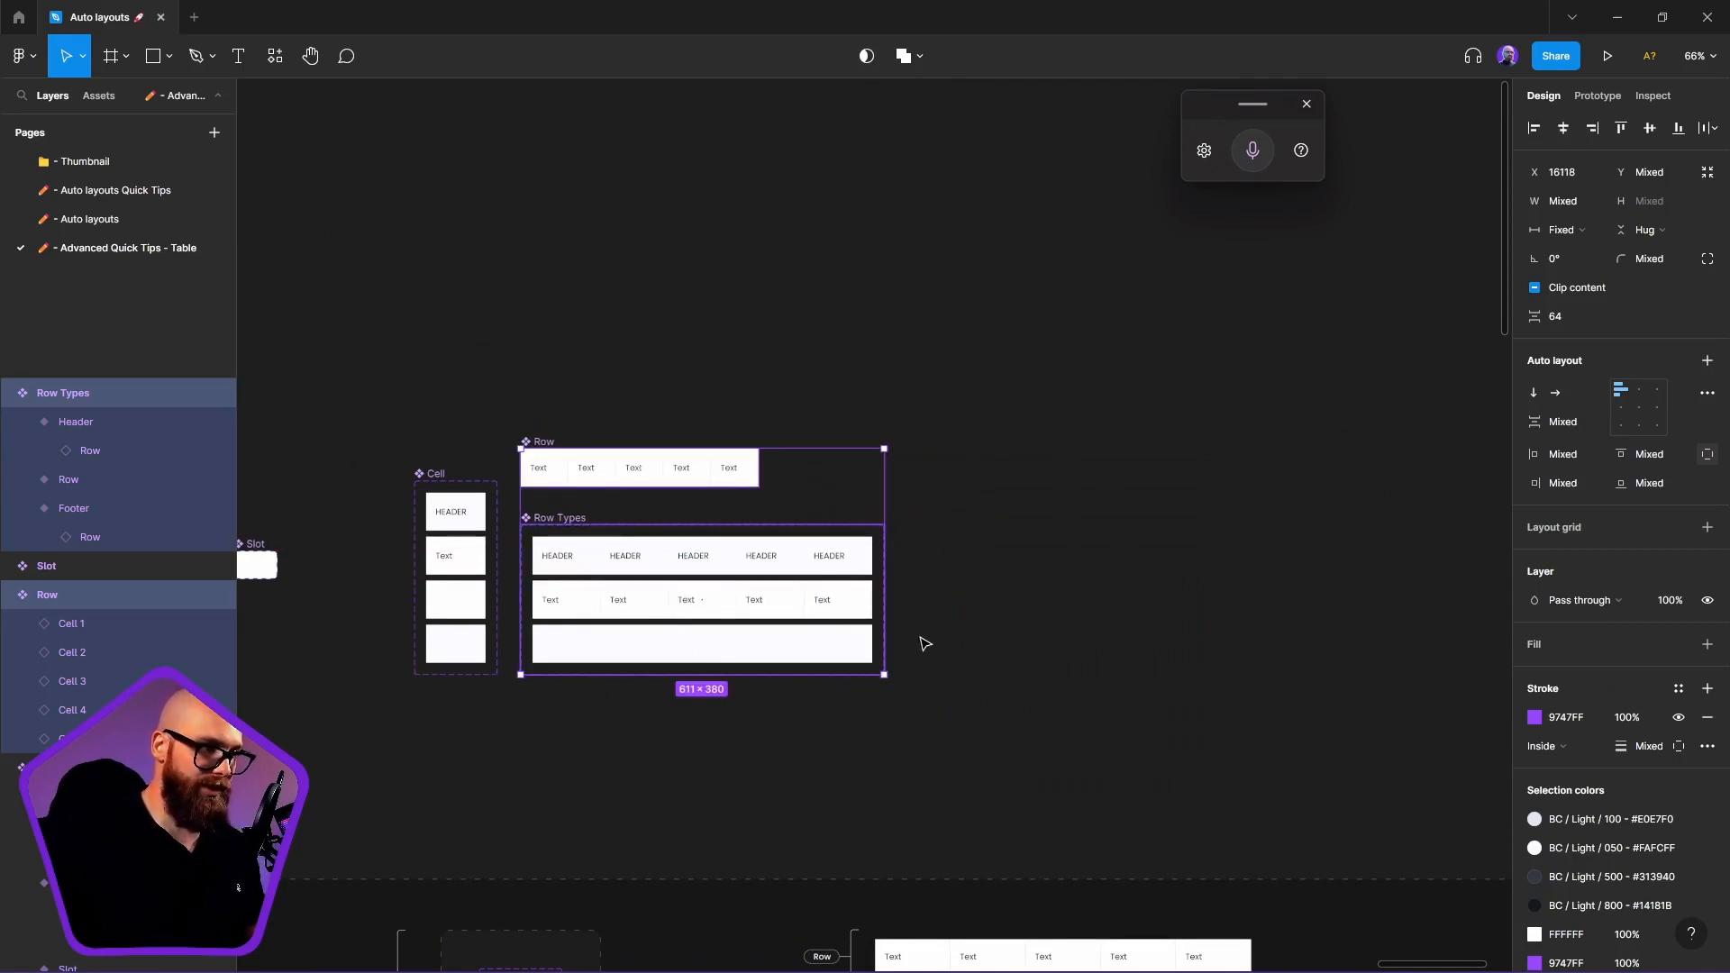
left_click(1122, 718)
Place an instance of each Row Types variant (Header, Row and Footer) beside the component set by duplicating all three
scroll(1004, 726, "left", 3)
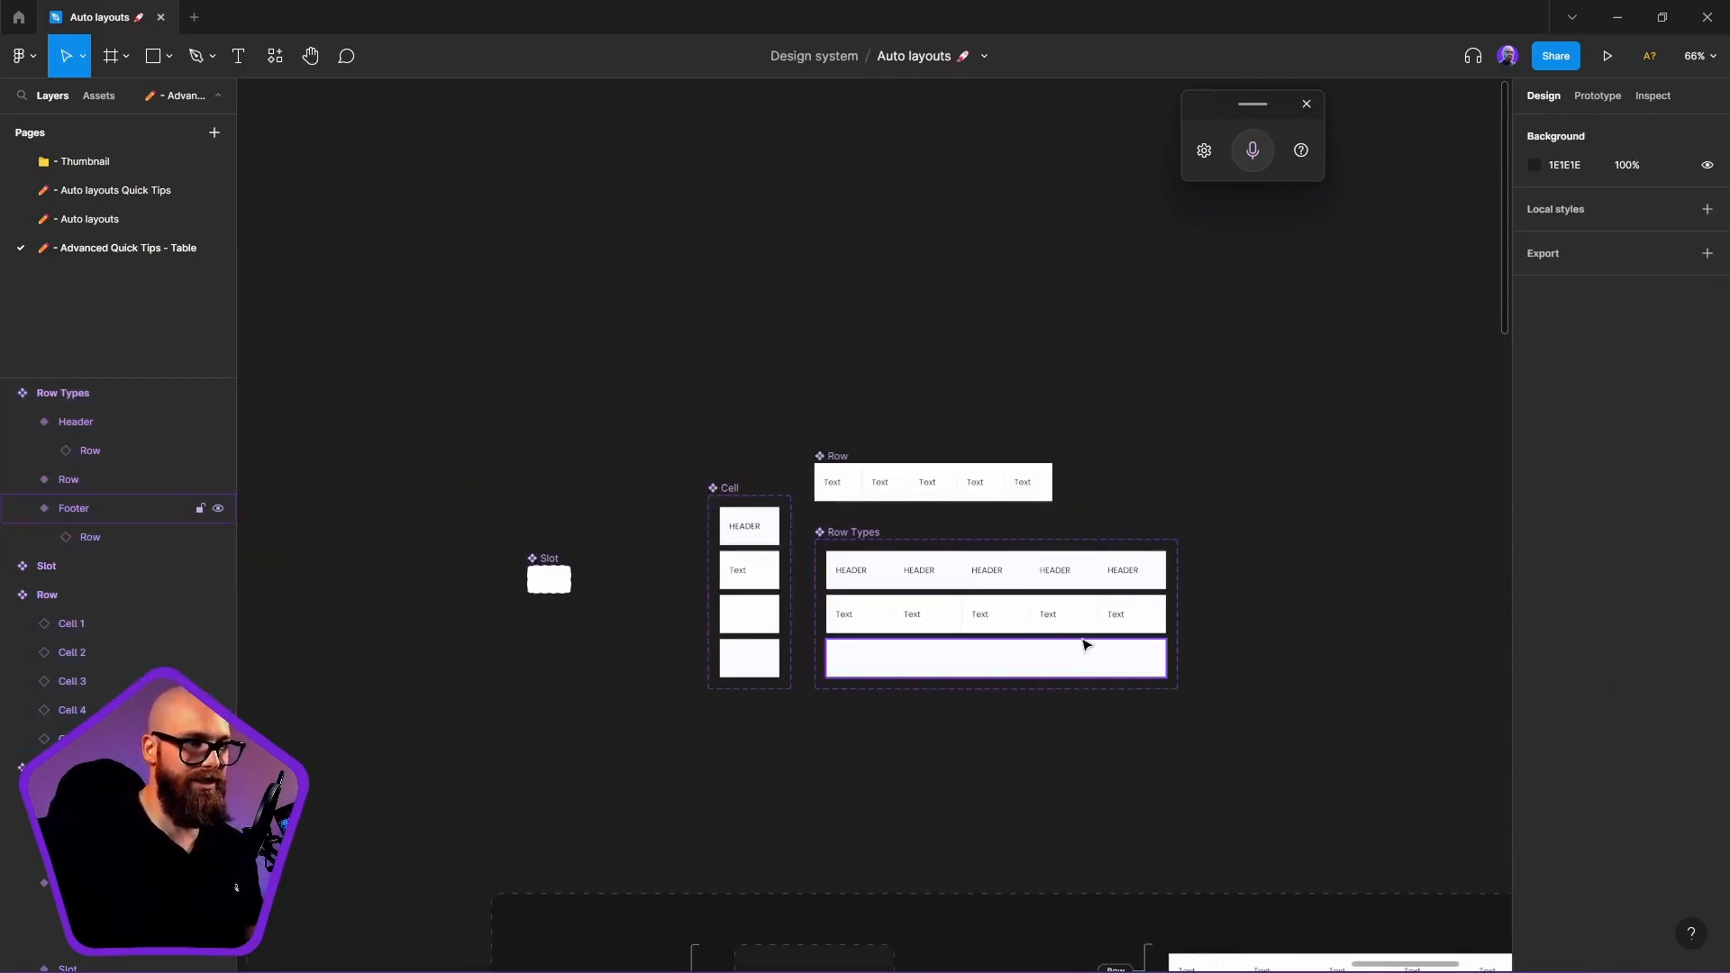
scroll(1397, 649, "down", 5)
scroll(1397, 649, "right", 5)
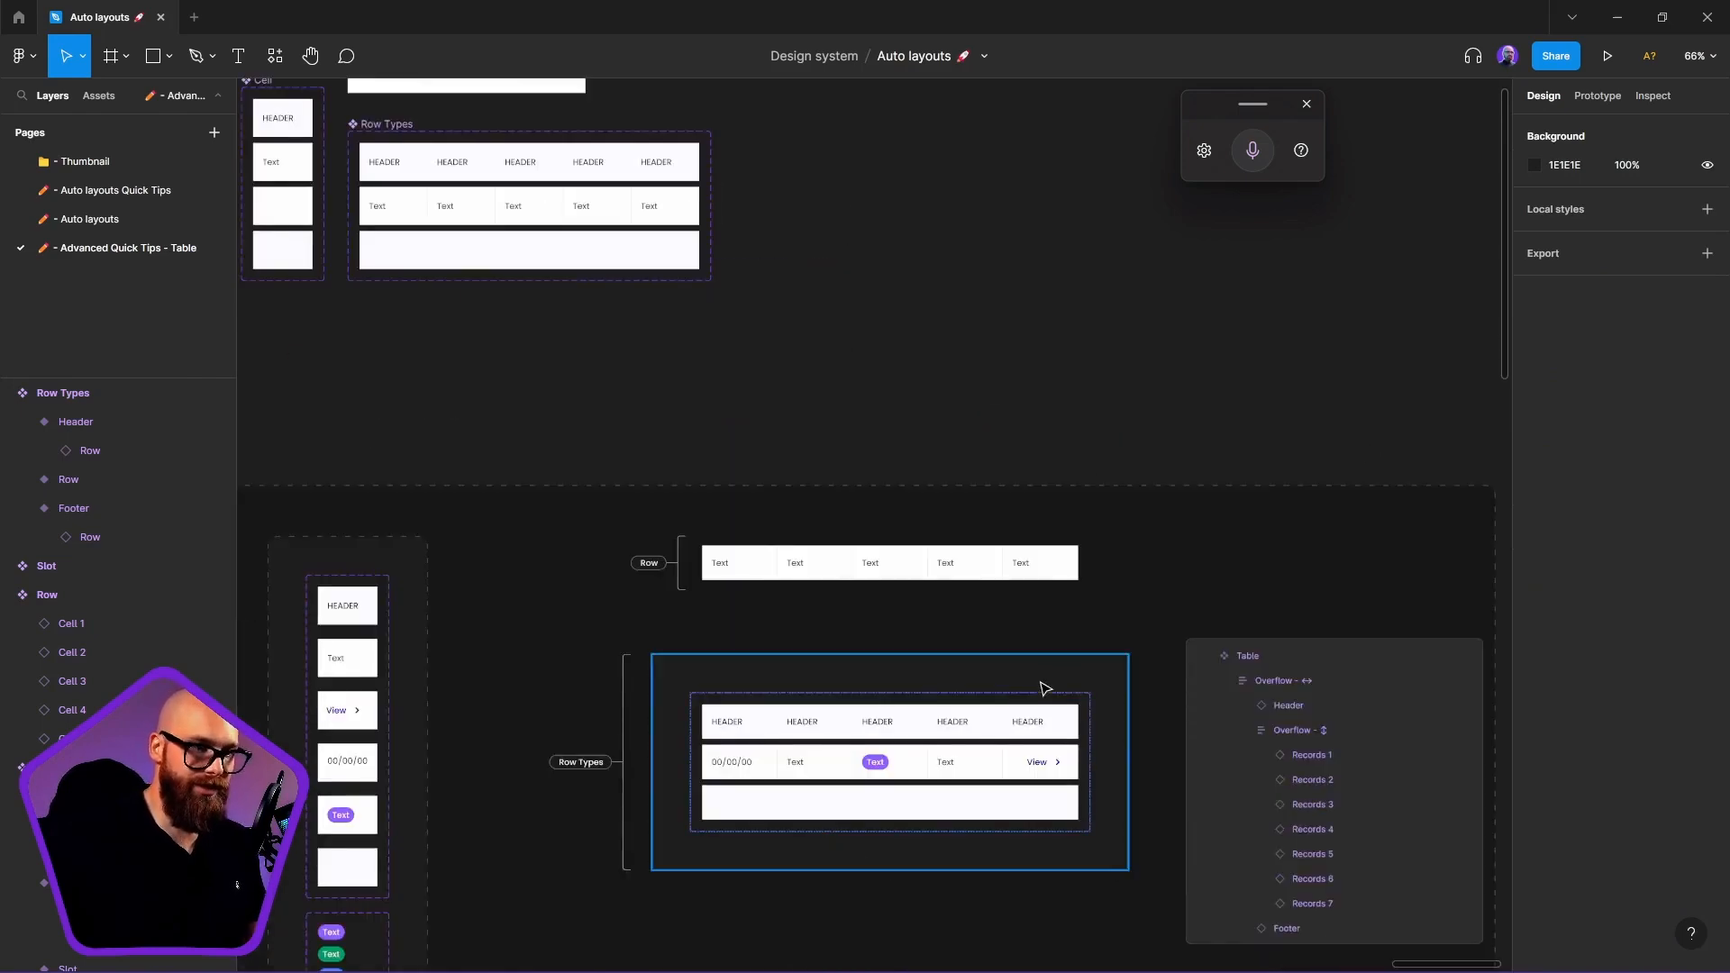
scroll(811, 613, "up", 6)
scroll(811, 613, "left", 2)
left_click(648, 490)
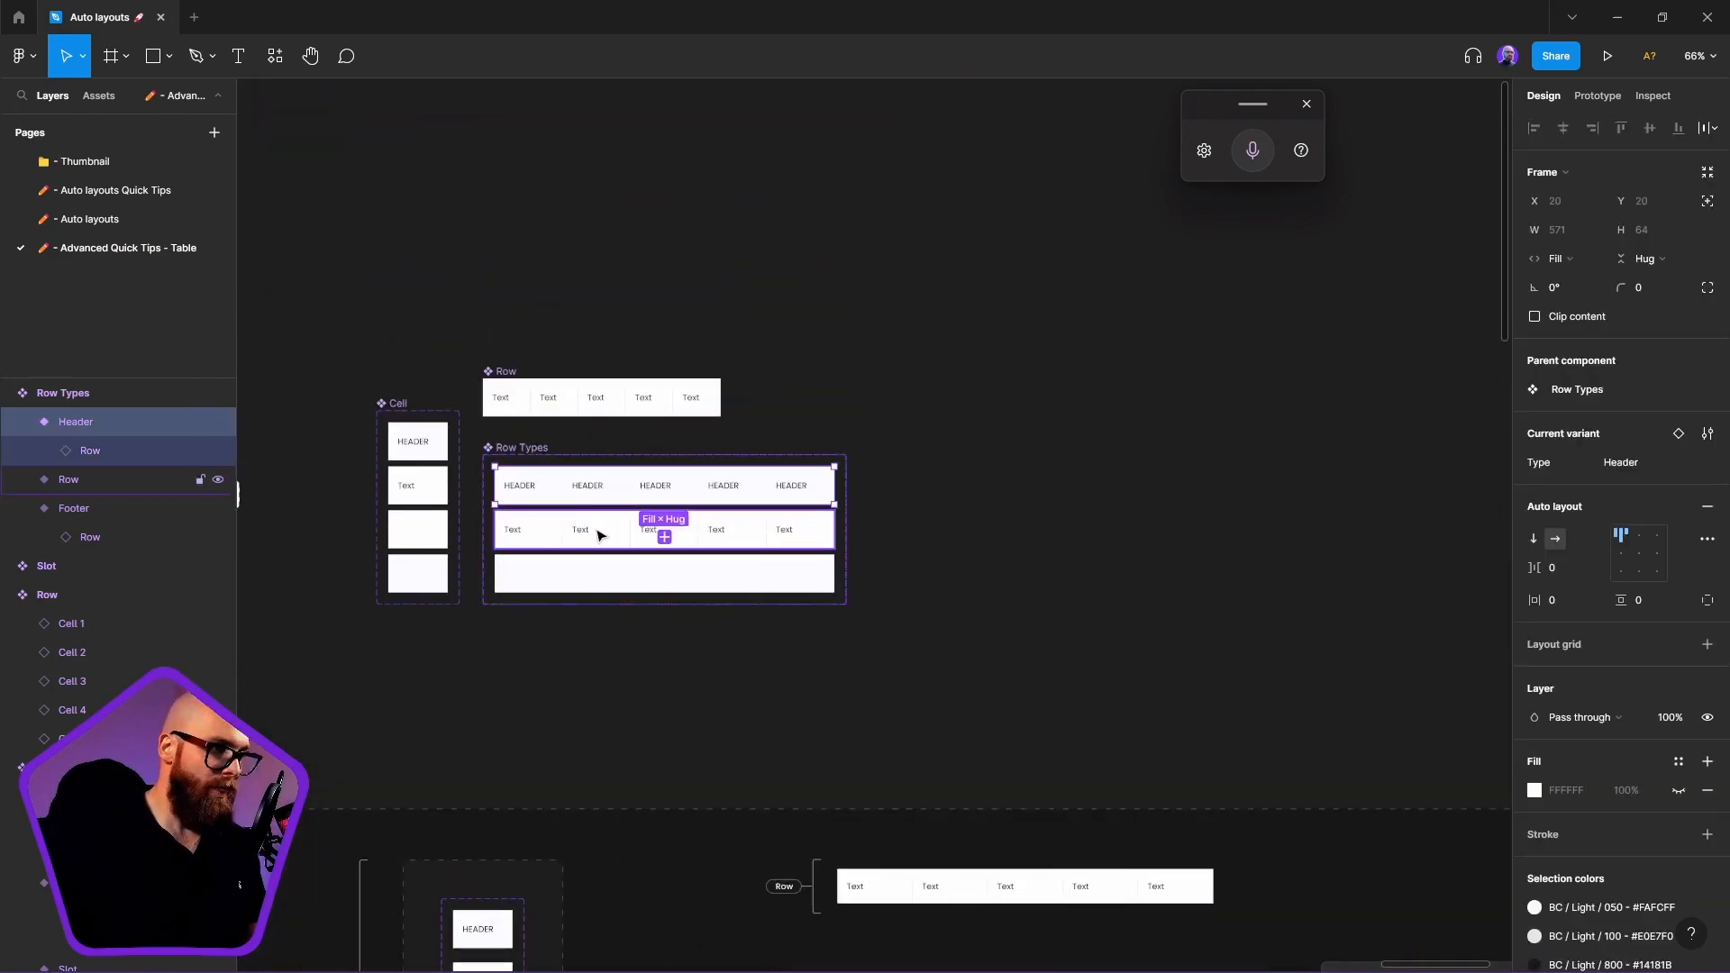
left_click(631, 530, "shift")
left_click(591, 572, "shift")
left_click_drag(577, 539, 1118, 540)
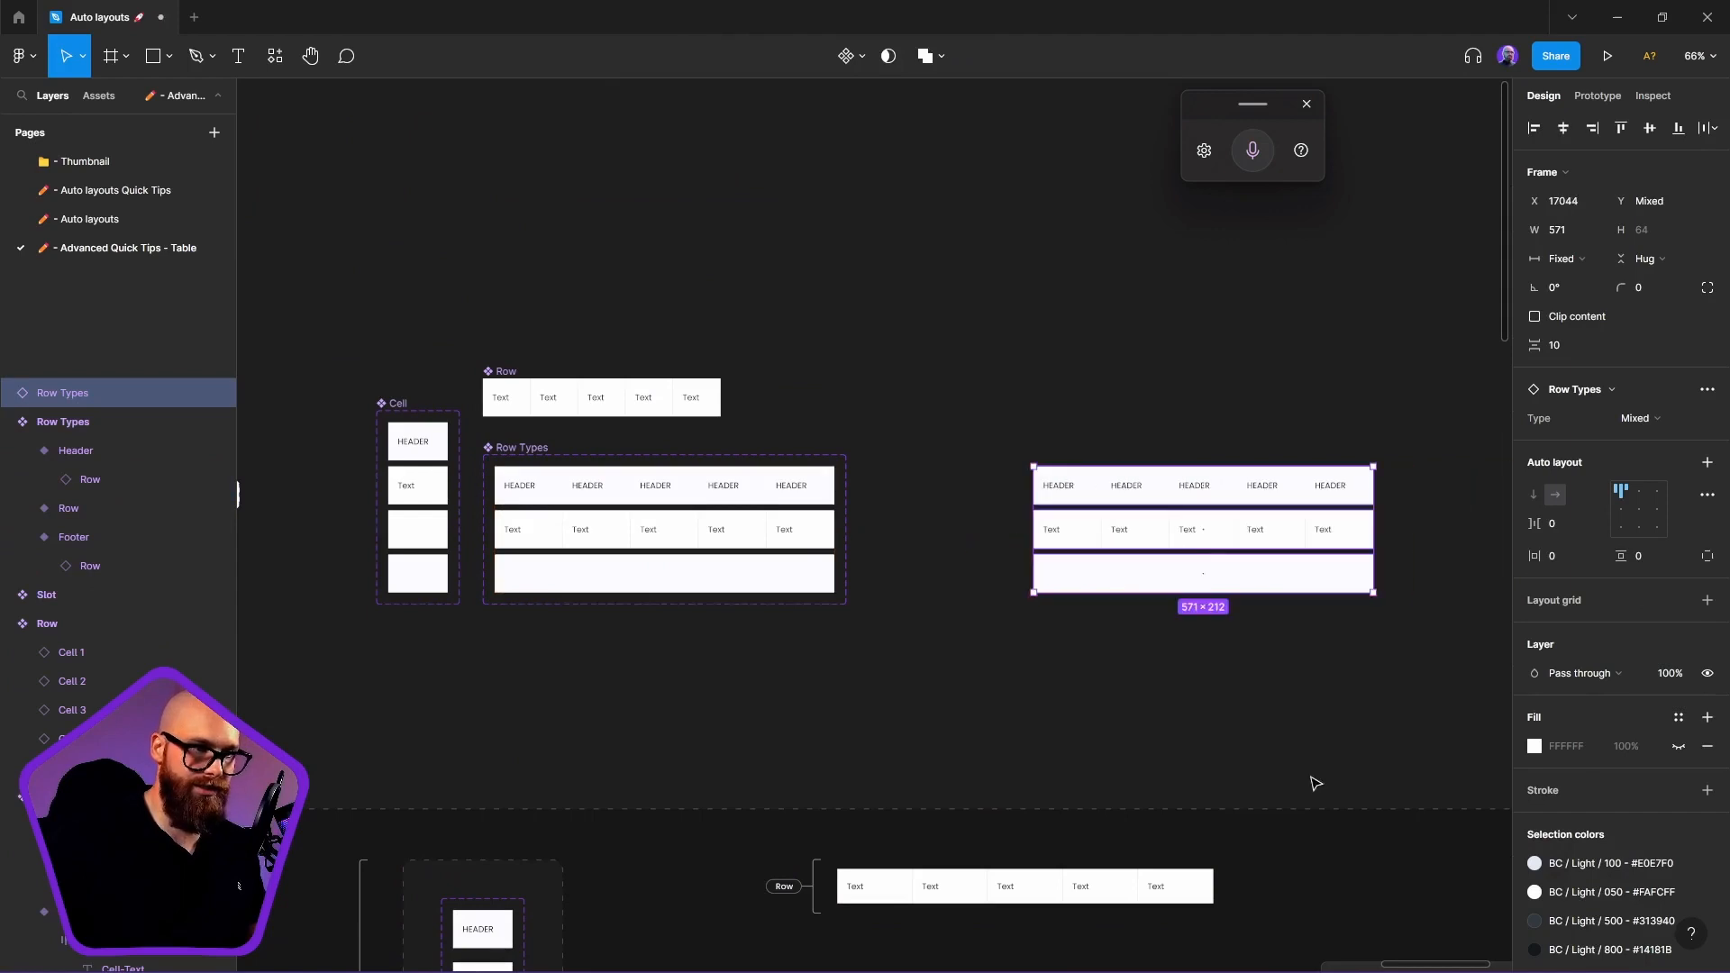
left_click(1304, 704)
Examine the reference diagram of the Table layer structure, with its Overflow frames, Header, Records and Footer
scroll(1401, 665, "right", 5)
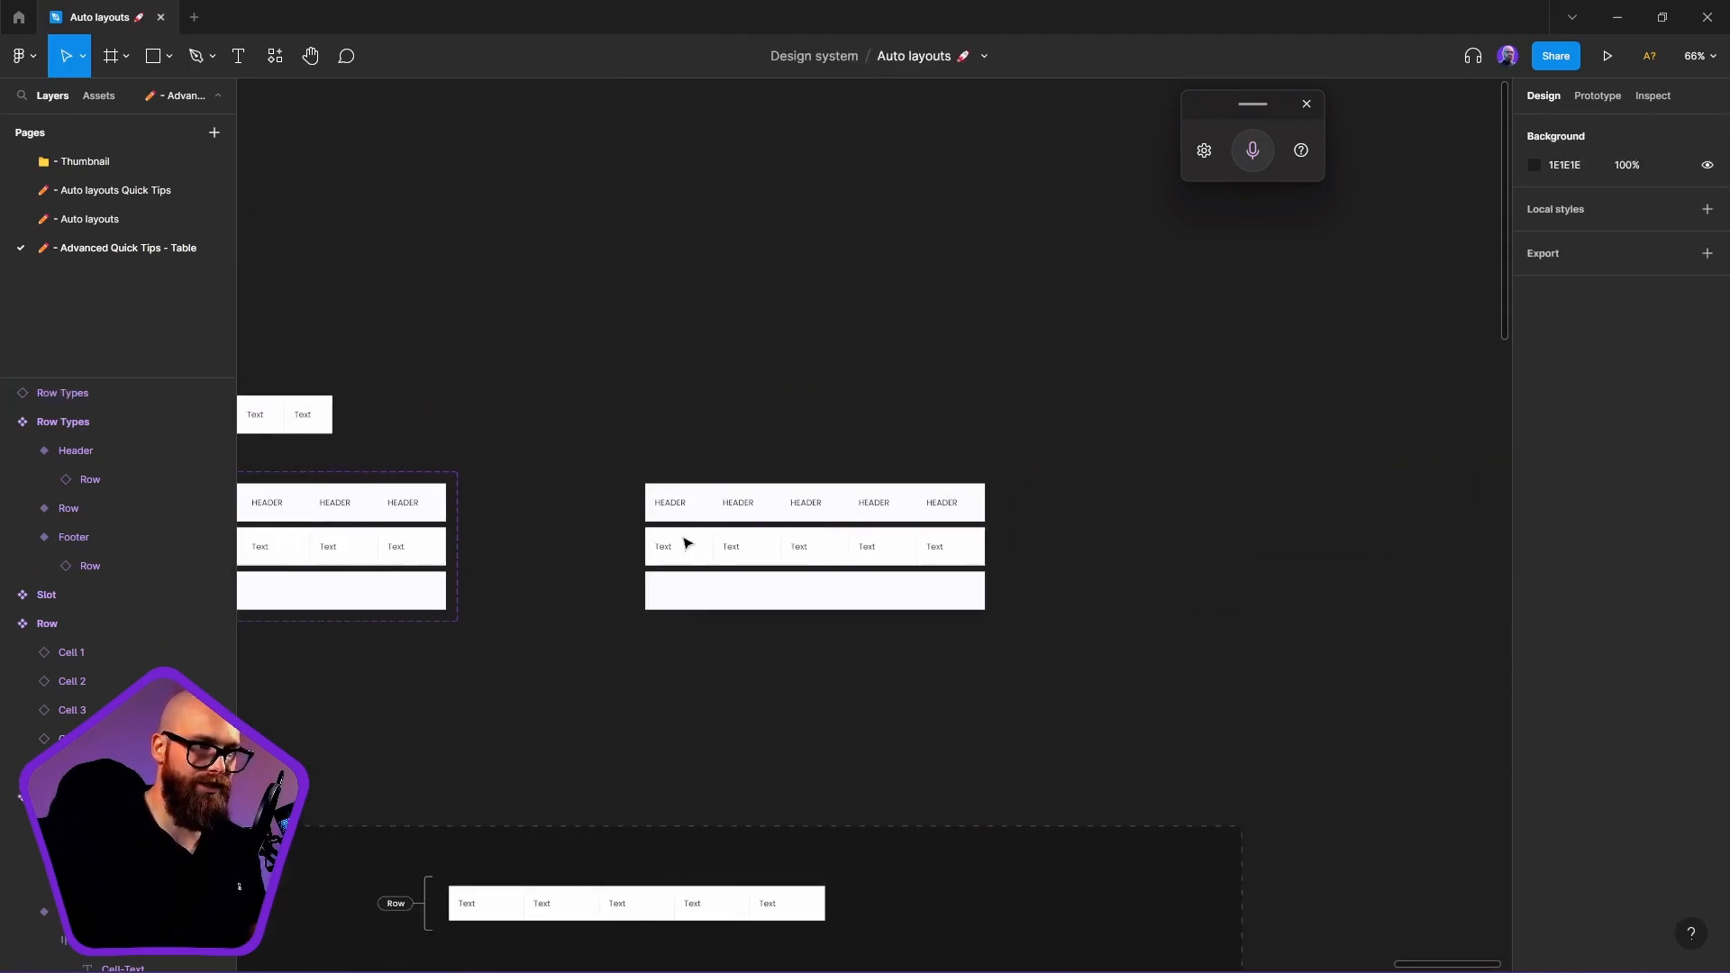
left_click_drag(579, 403, 1224, 703)
scroll(1183, 765, "down", 6)
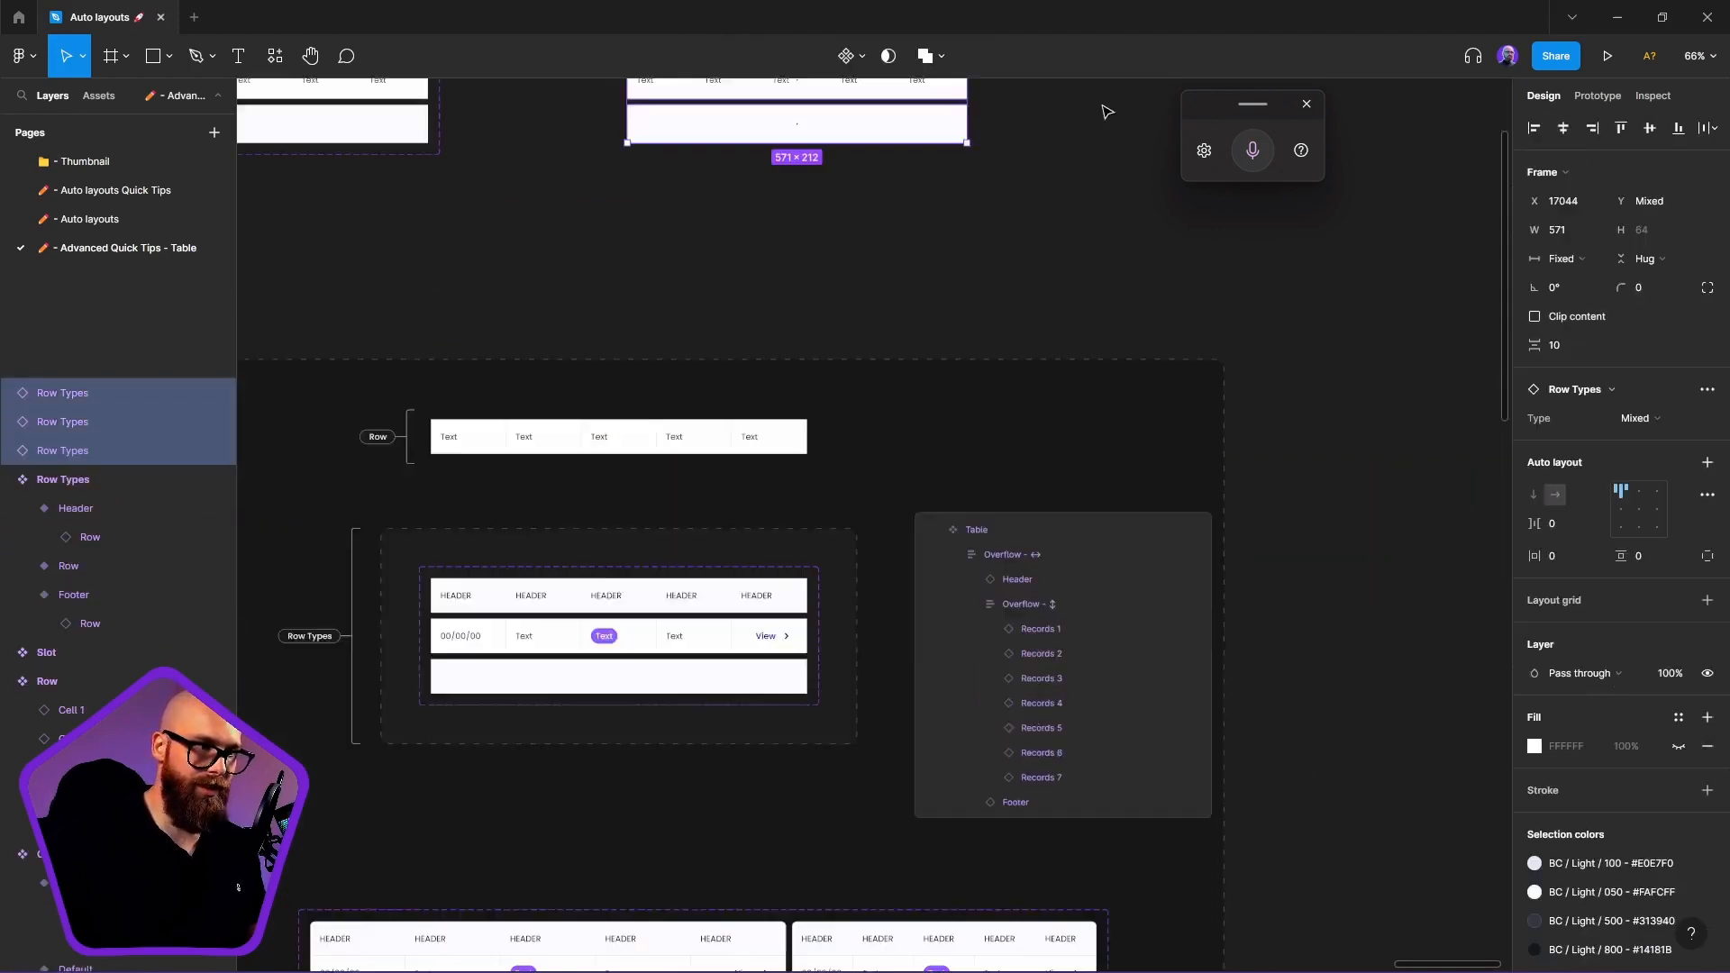
scroll(1089, 814, "up", 5)
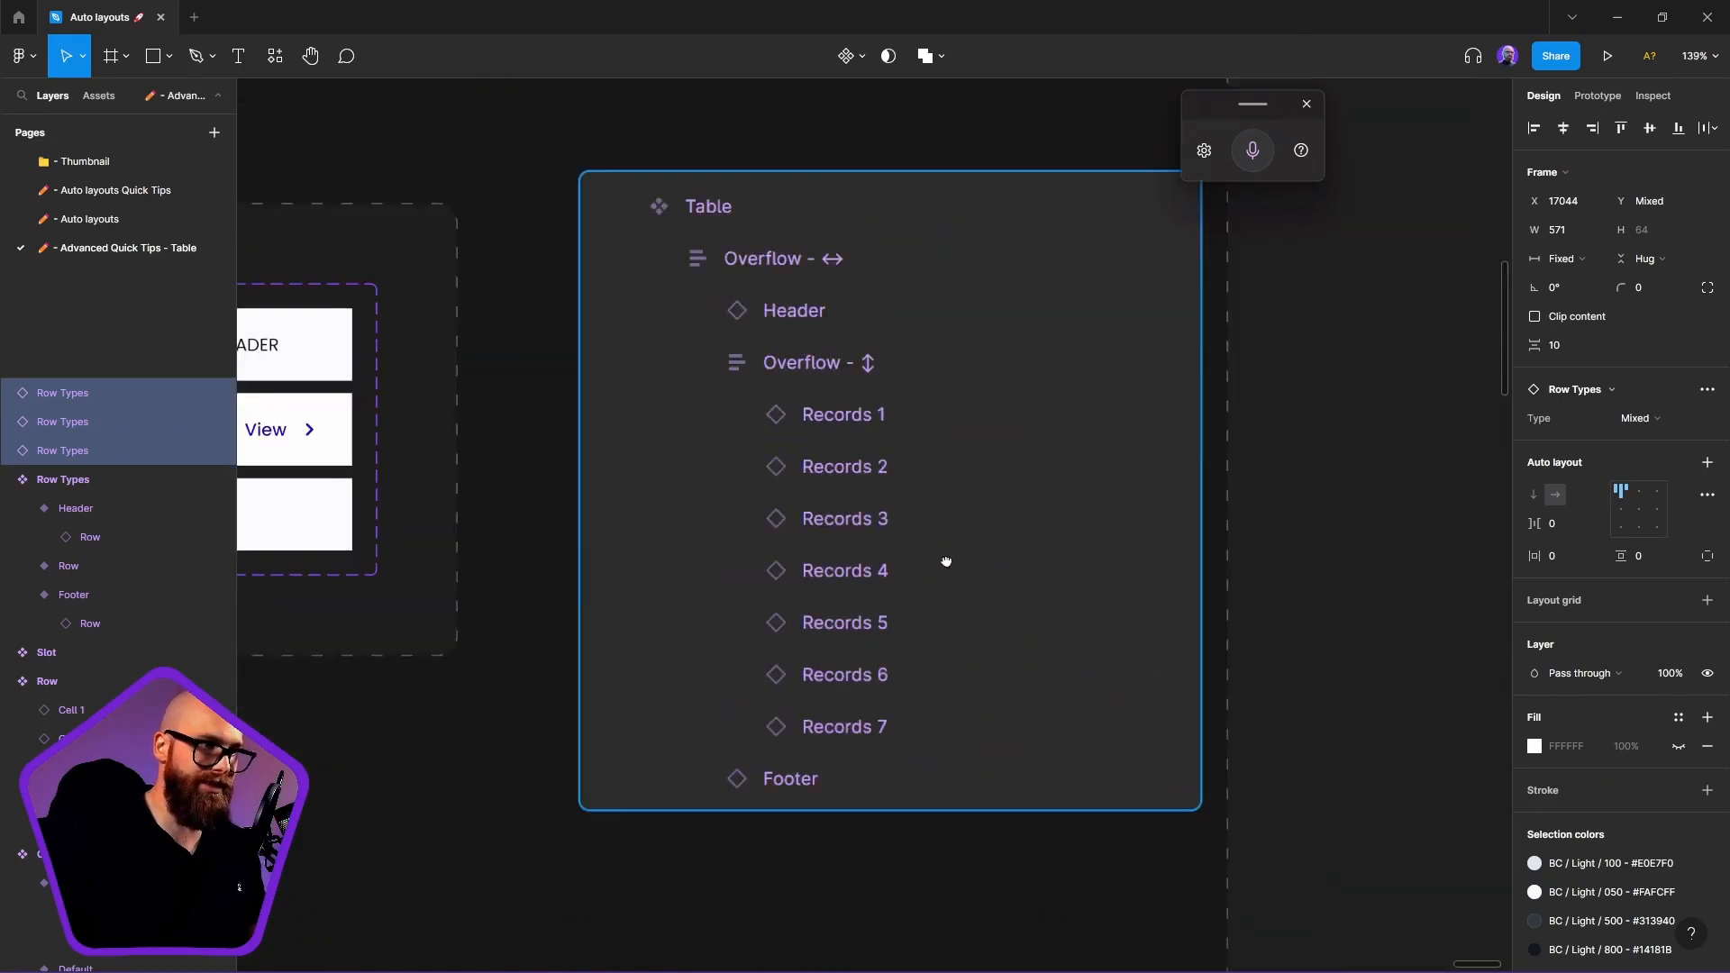
left_click_drag(946, 563, 984, 622)
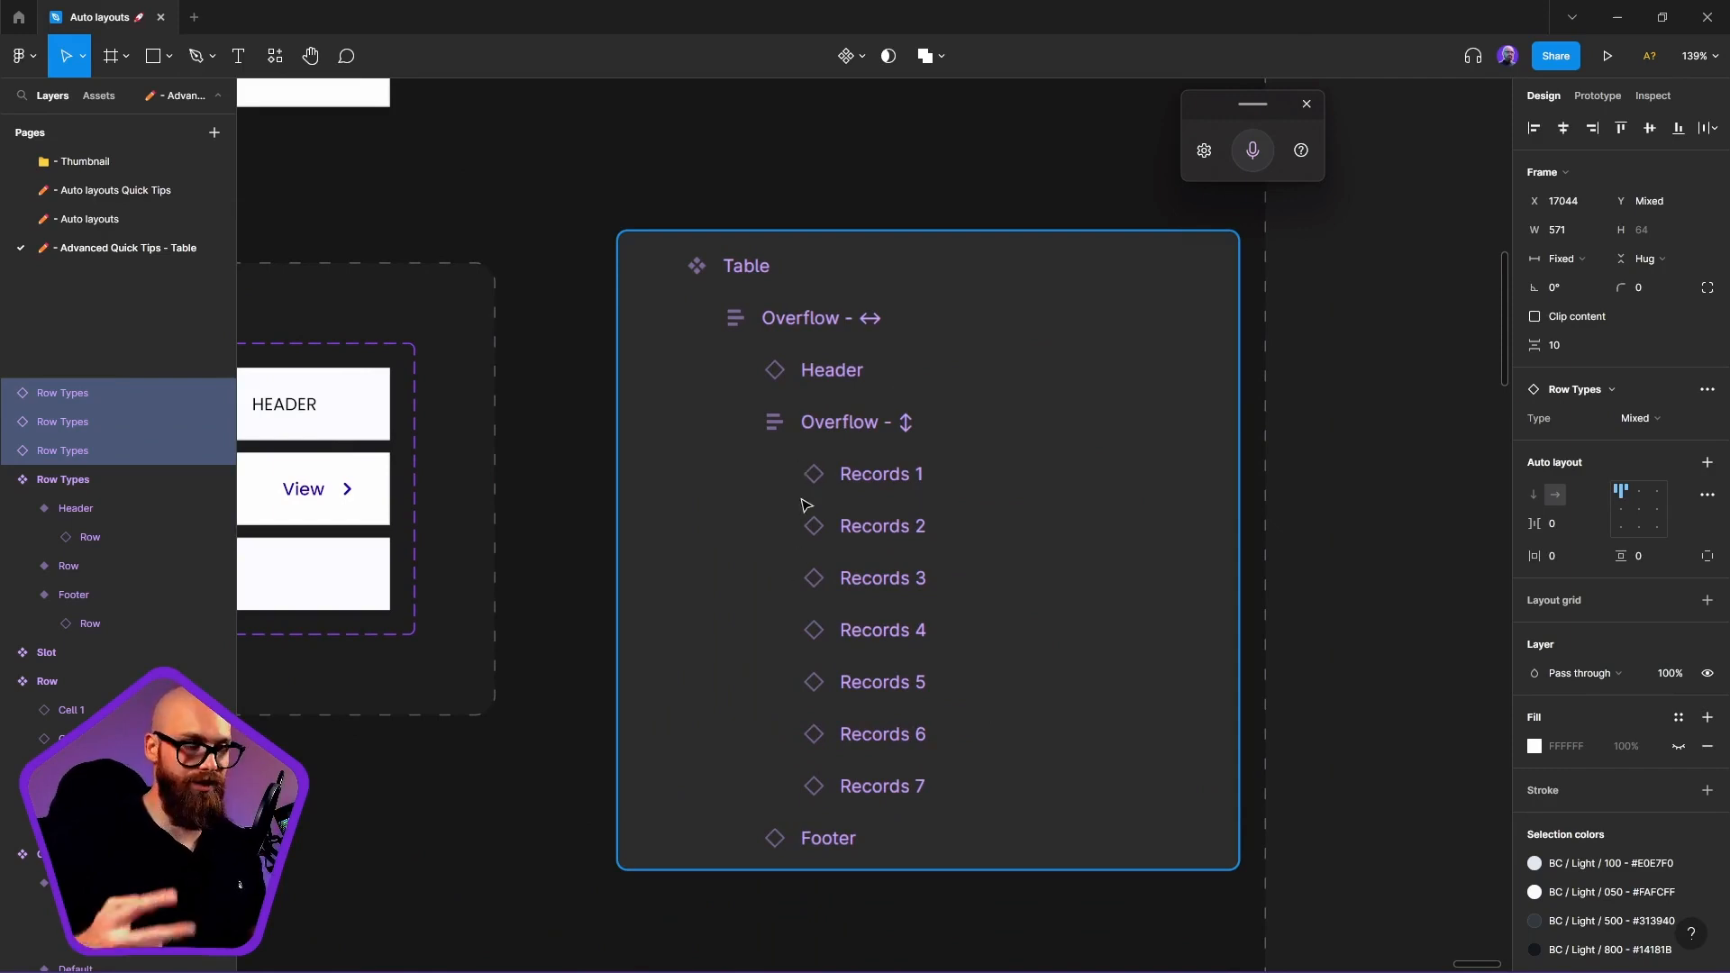
scroll(828, 665, "down", 5)
left_click_drag(827, 664, 871, 484)
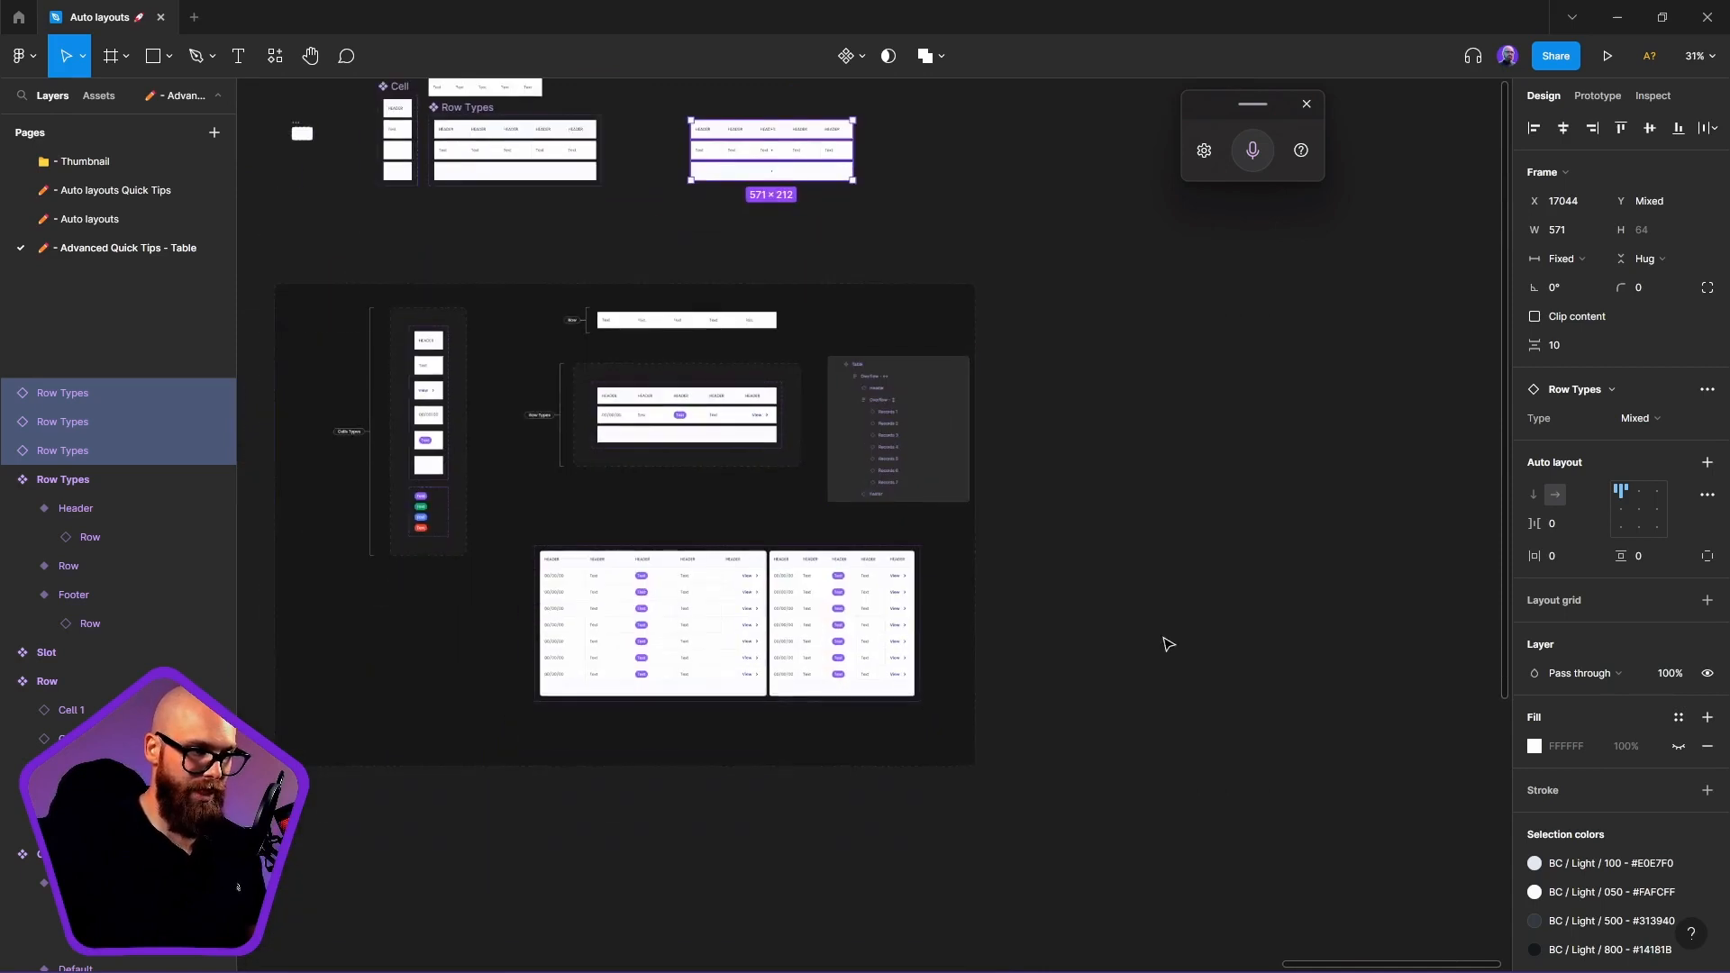
Place a copy of the finished Default Table outside the reference frame and narrow it to about 395
left_click(1166, 645)
left_click(678, 610)
double_click(667, 616)
left_click_drag(626, 611, 1108, 581)
scroll(1113, 650, "up", 5)
left_click_drag(1257, 730, 1106, 721)
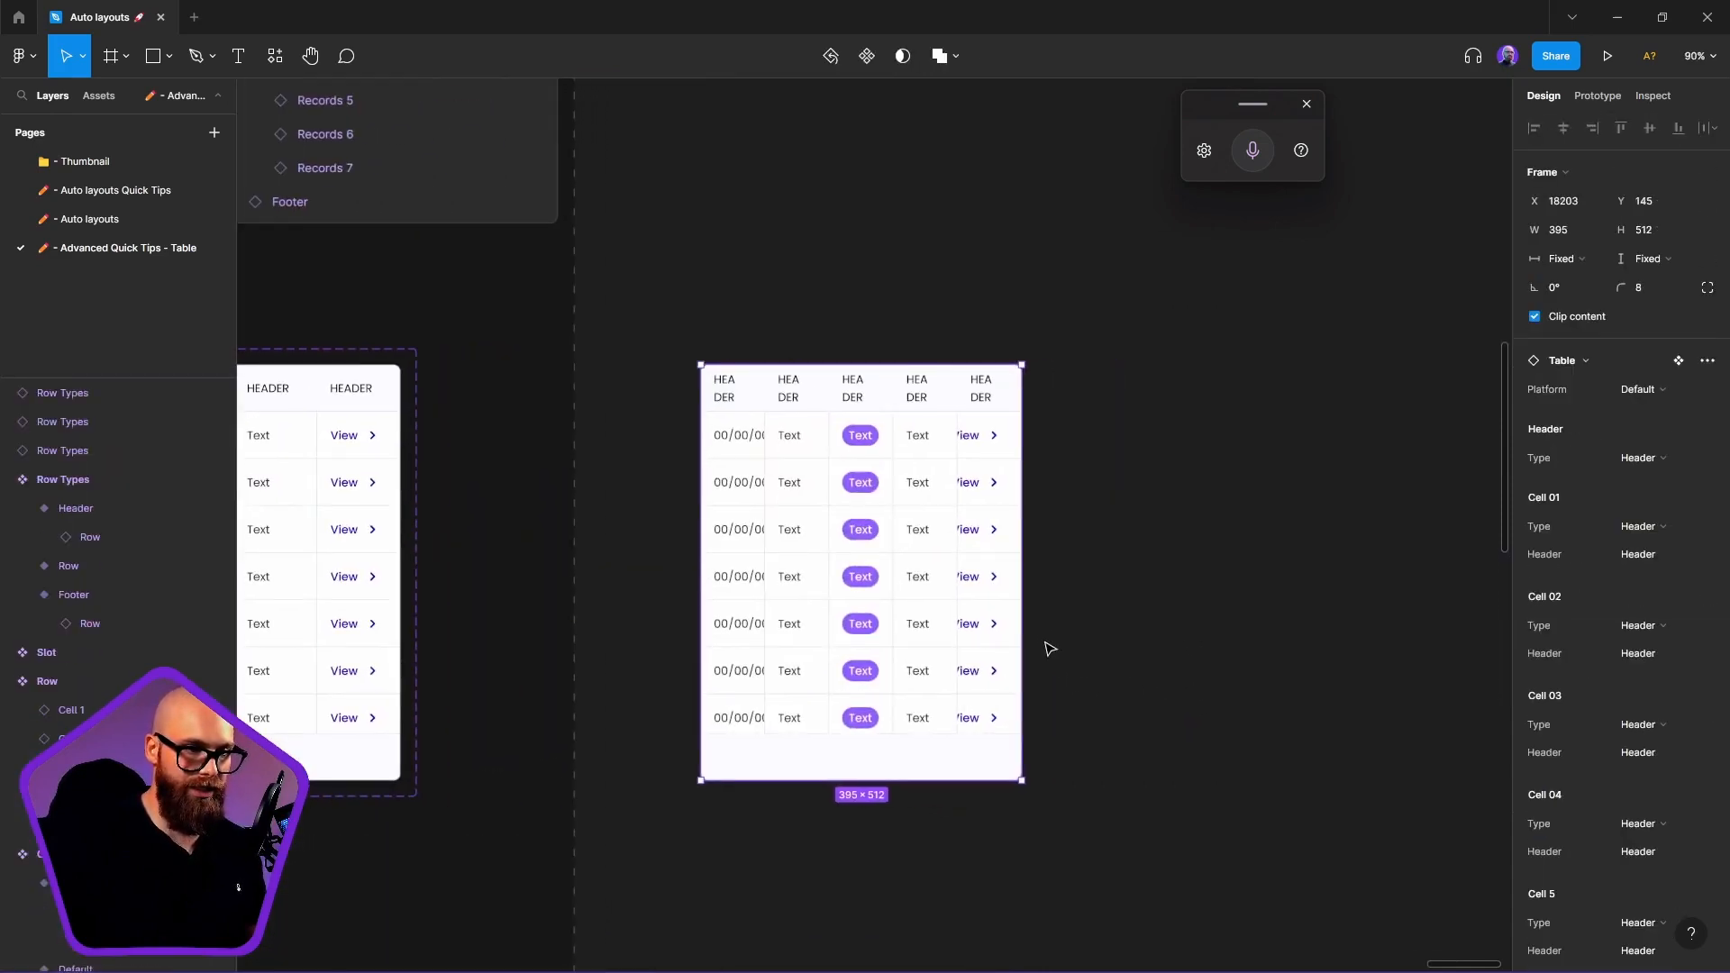
Enlarge the Table copy to about 866 wide and 849 high to test its responsive layout
left_click_drag(1026, 608, 1375, 645)
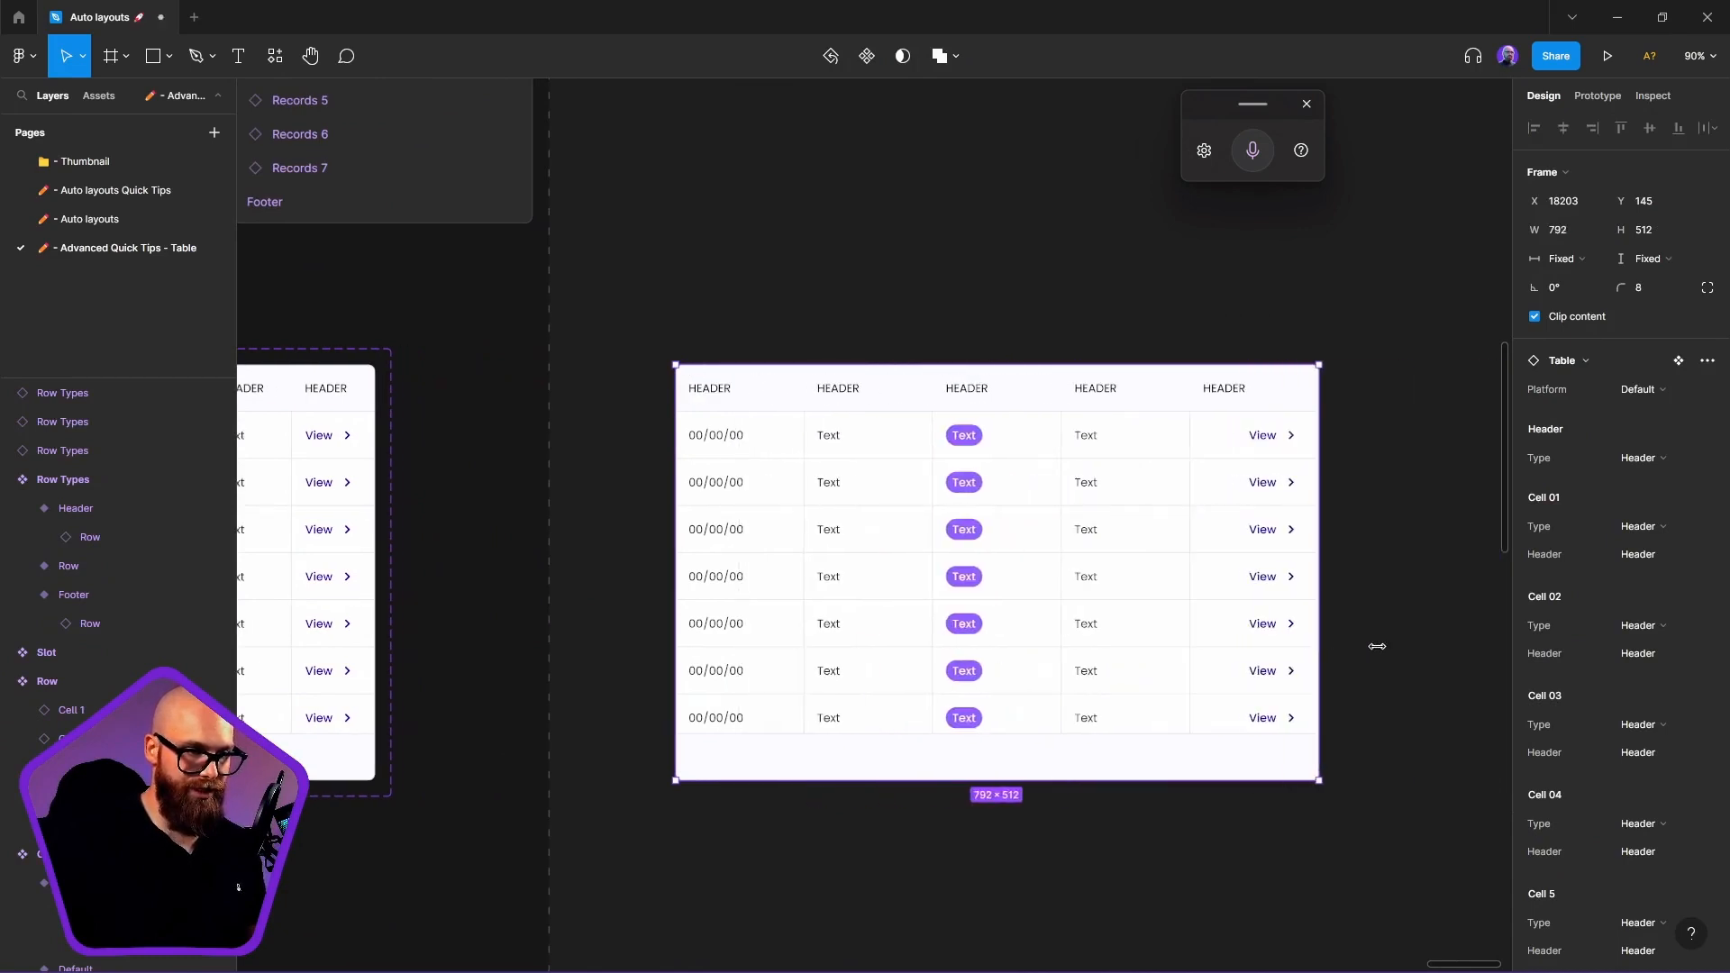
left_click_drag(1100, 781, 1112, 960)
scroll(906, 719, "down", 3)
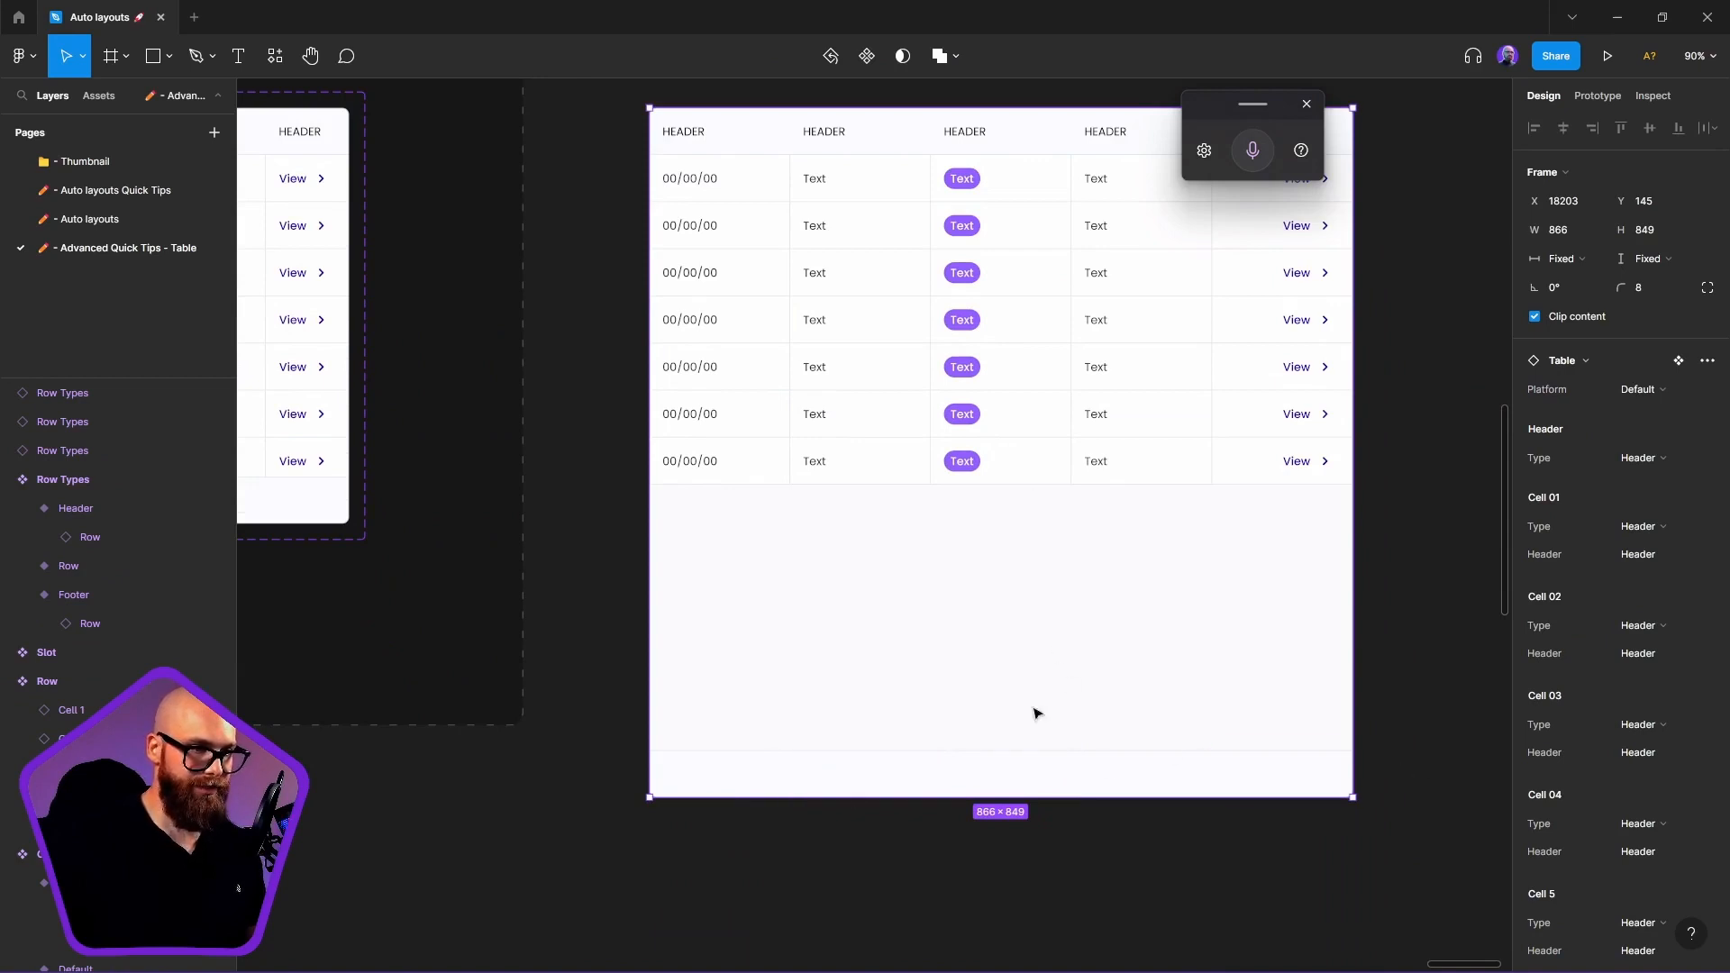
scroll(953, 593, "up", 3)
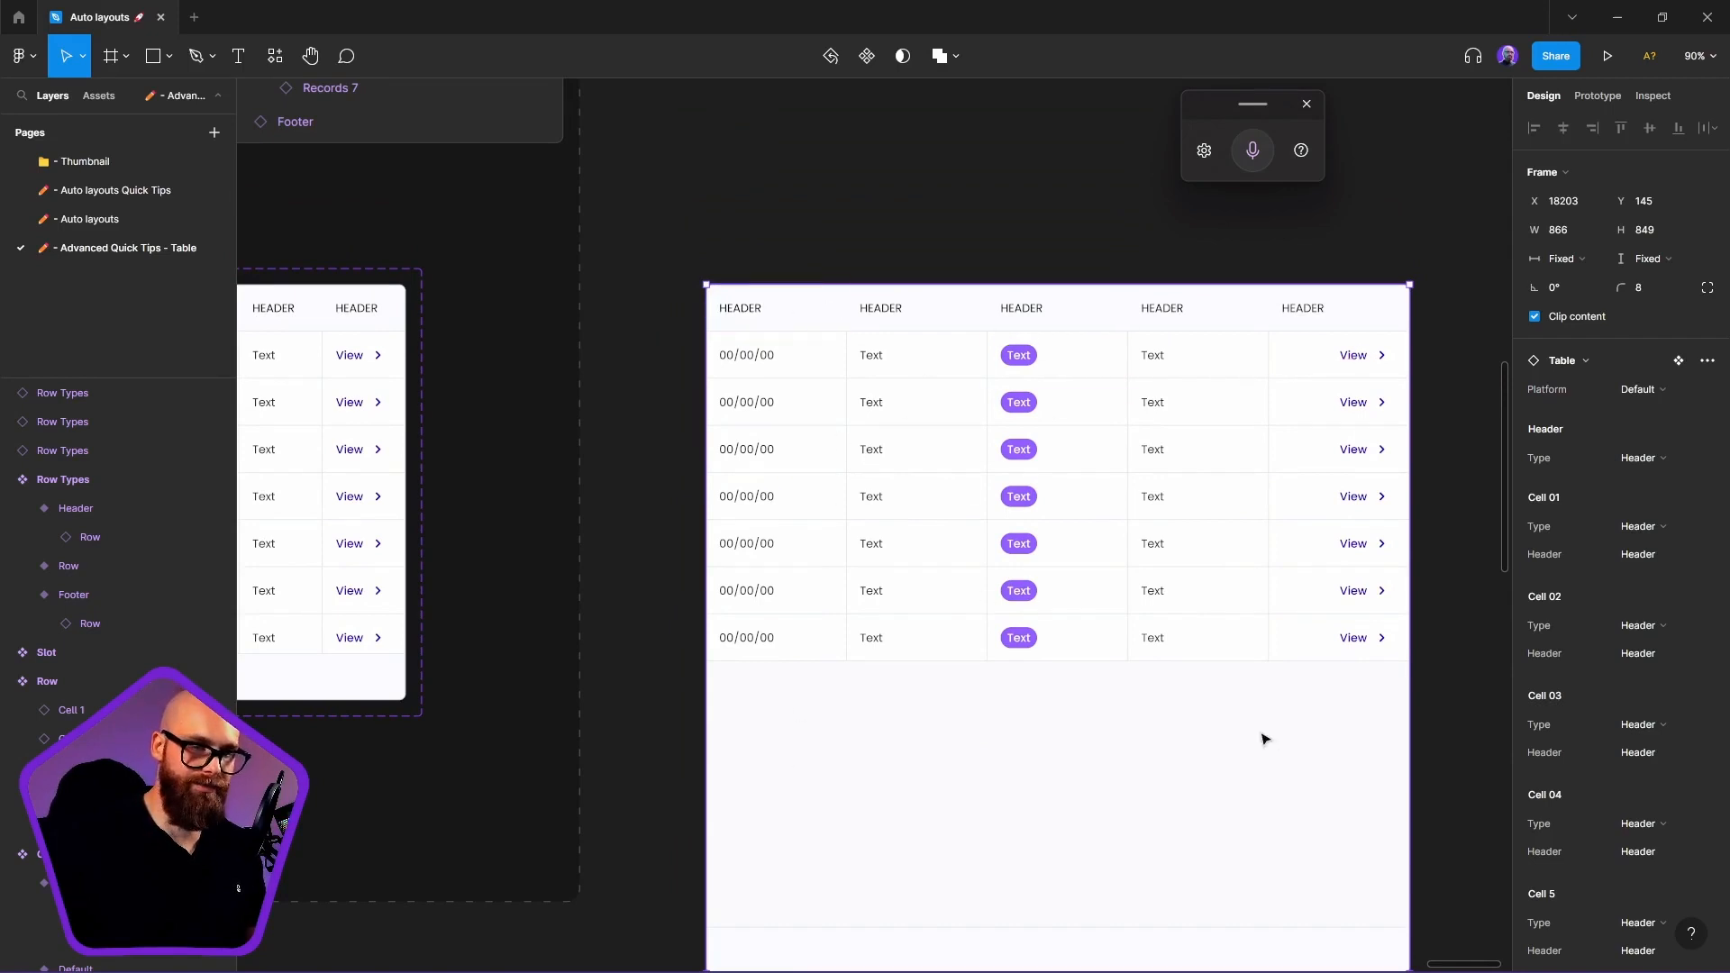
Compare the nesting in the layer structure diagram with the enlarged Table copy
left_click_drag(1257, 715, 1059, 690)
left_click(1388, 611)
scroll(1082, 530, "down", 4)
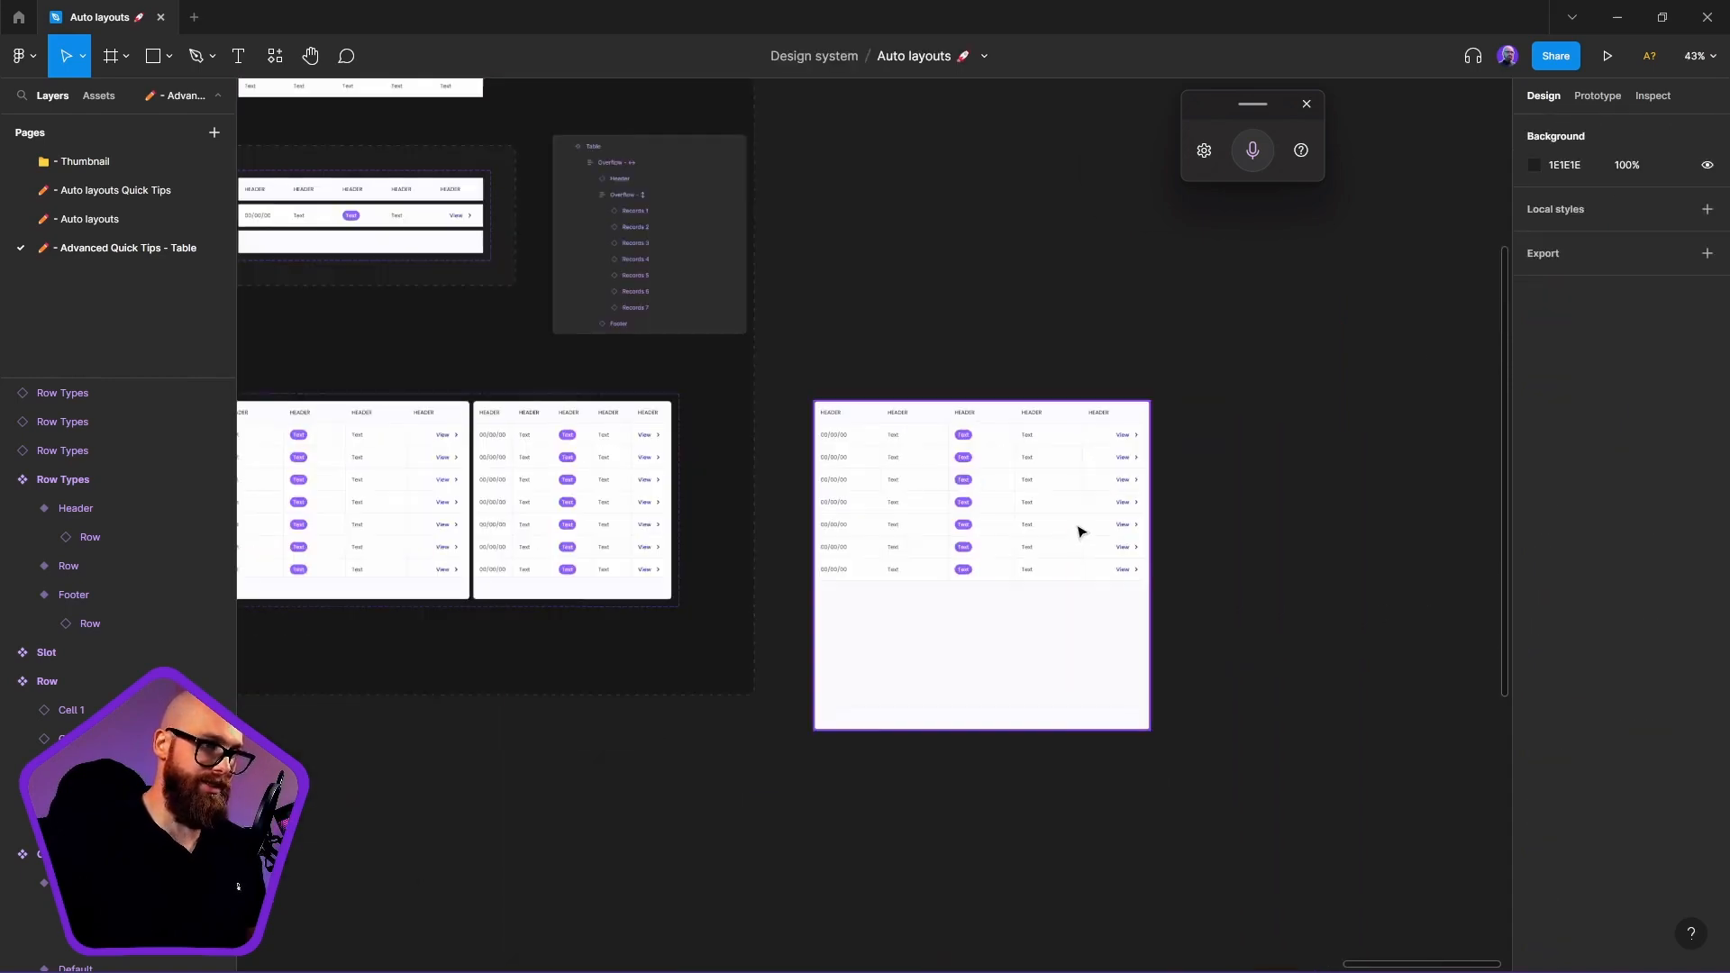
scroll(579, 193, "up", 5)
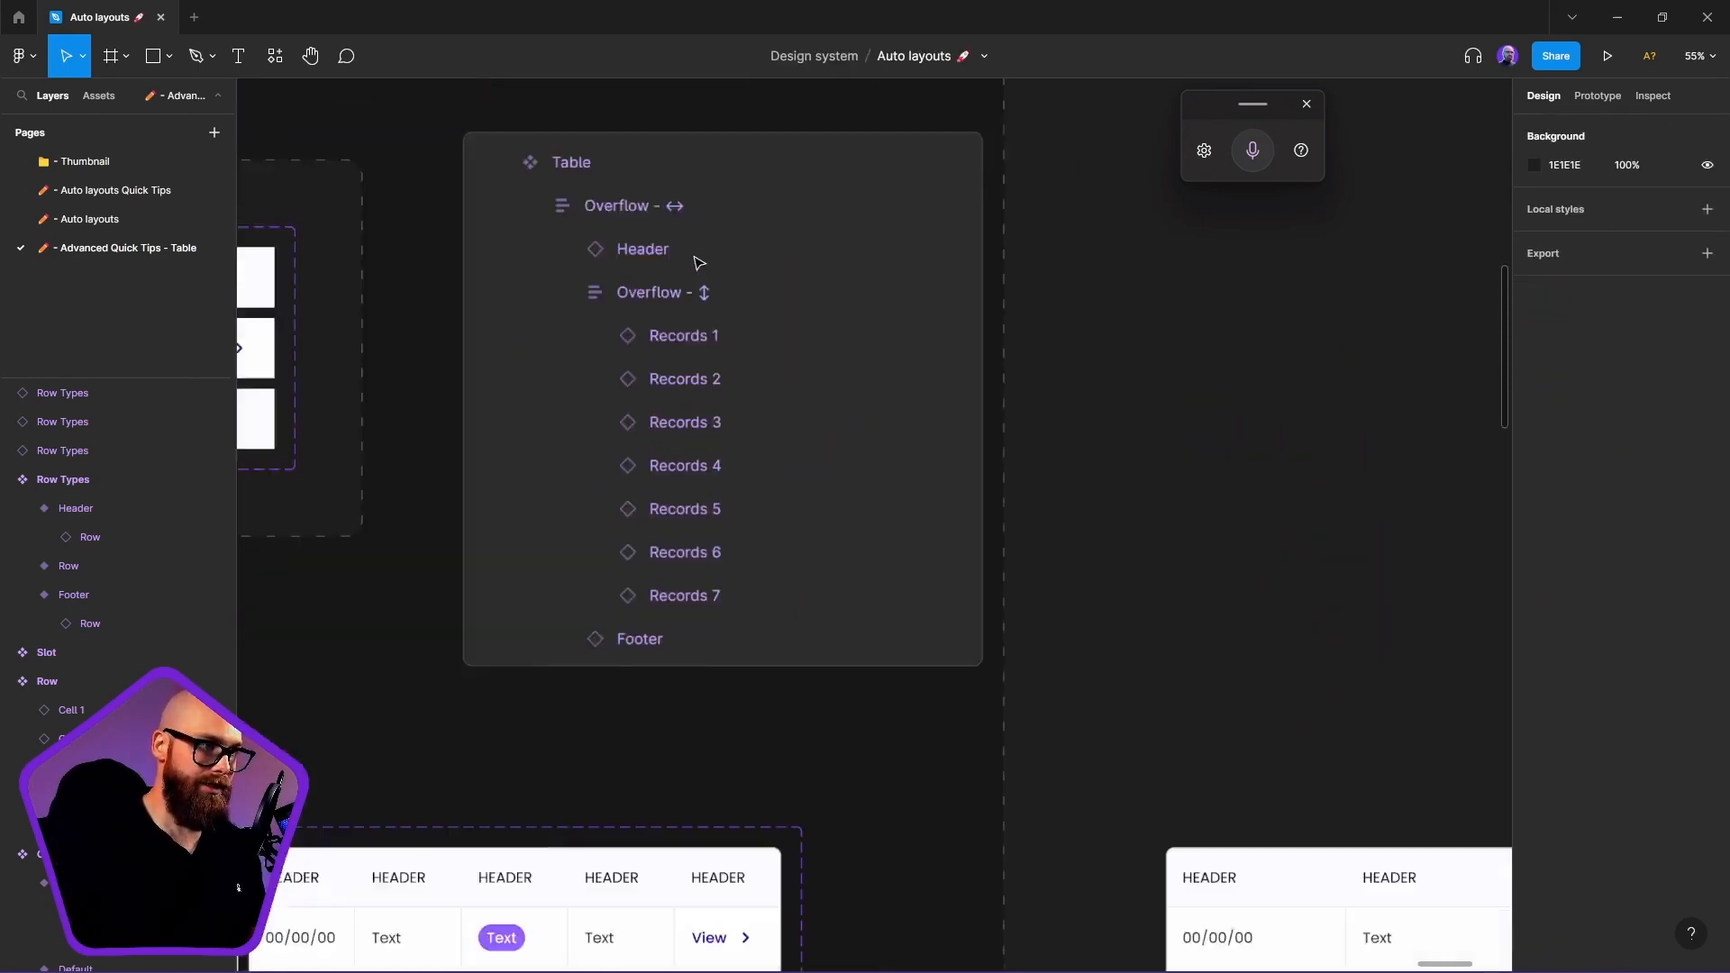
scroll(699, 263, "up", 3)
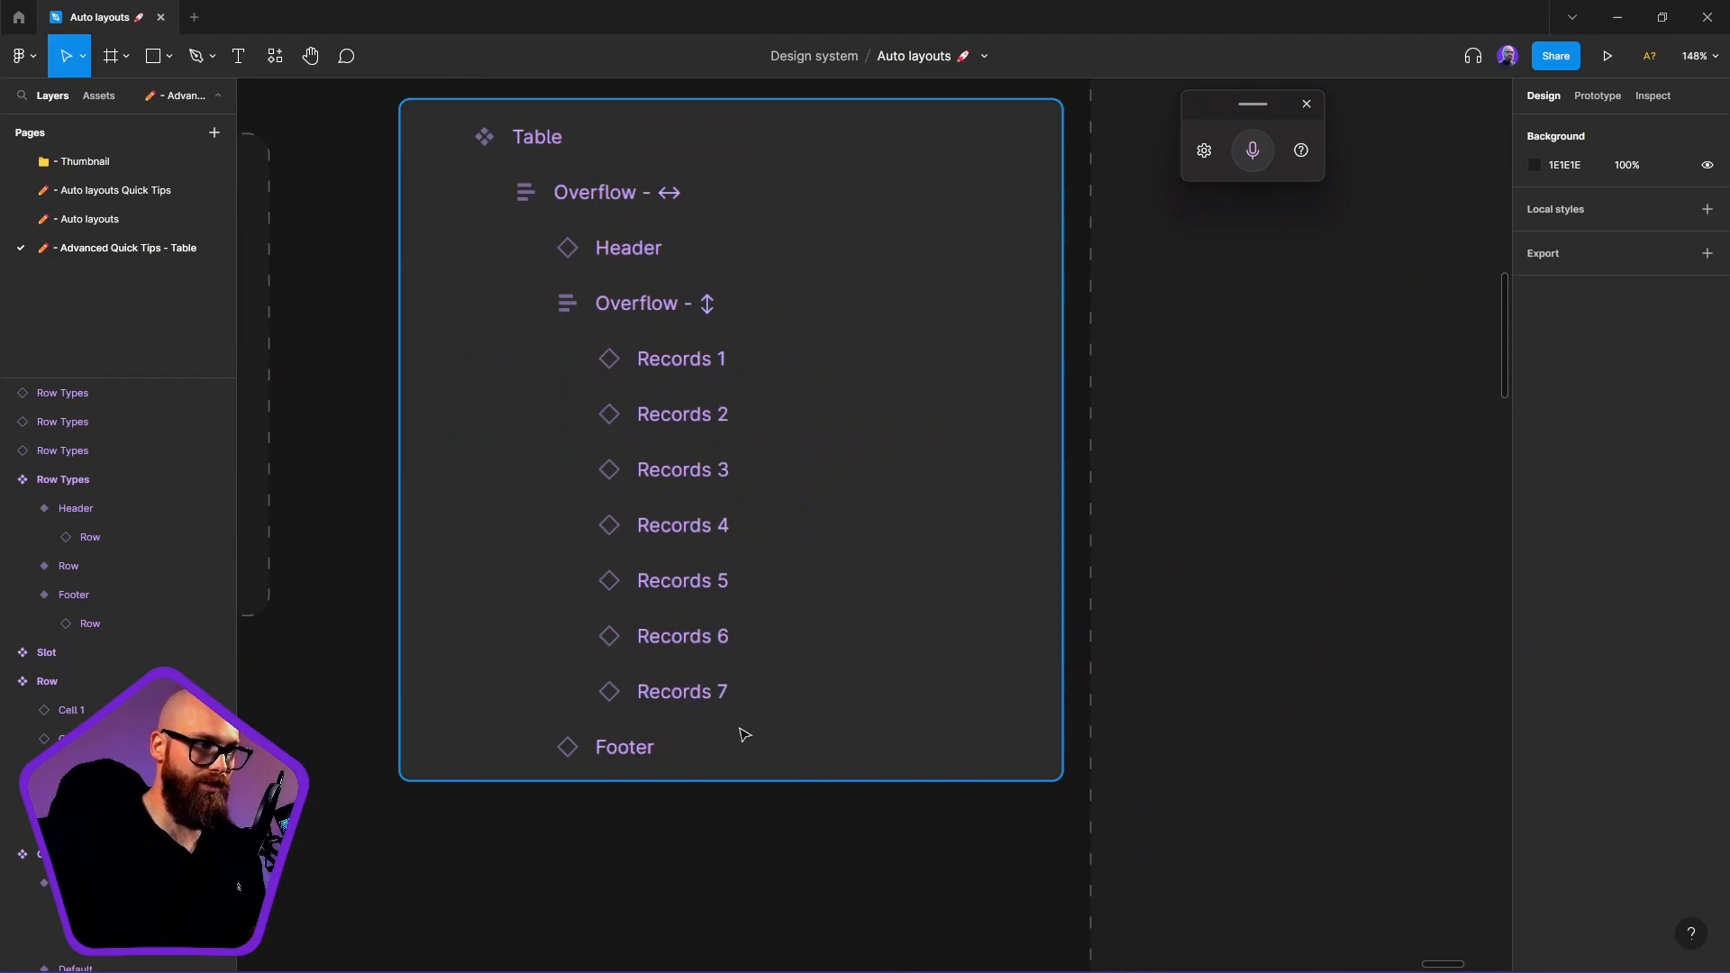
scroll(1244, 621, "right", 3)
scroll(1243, 622, "down", 1)
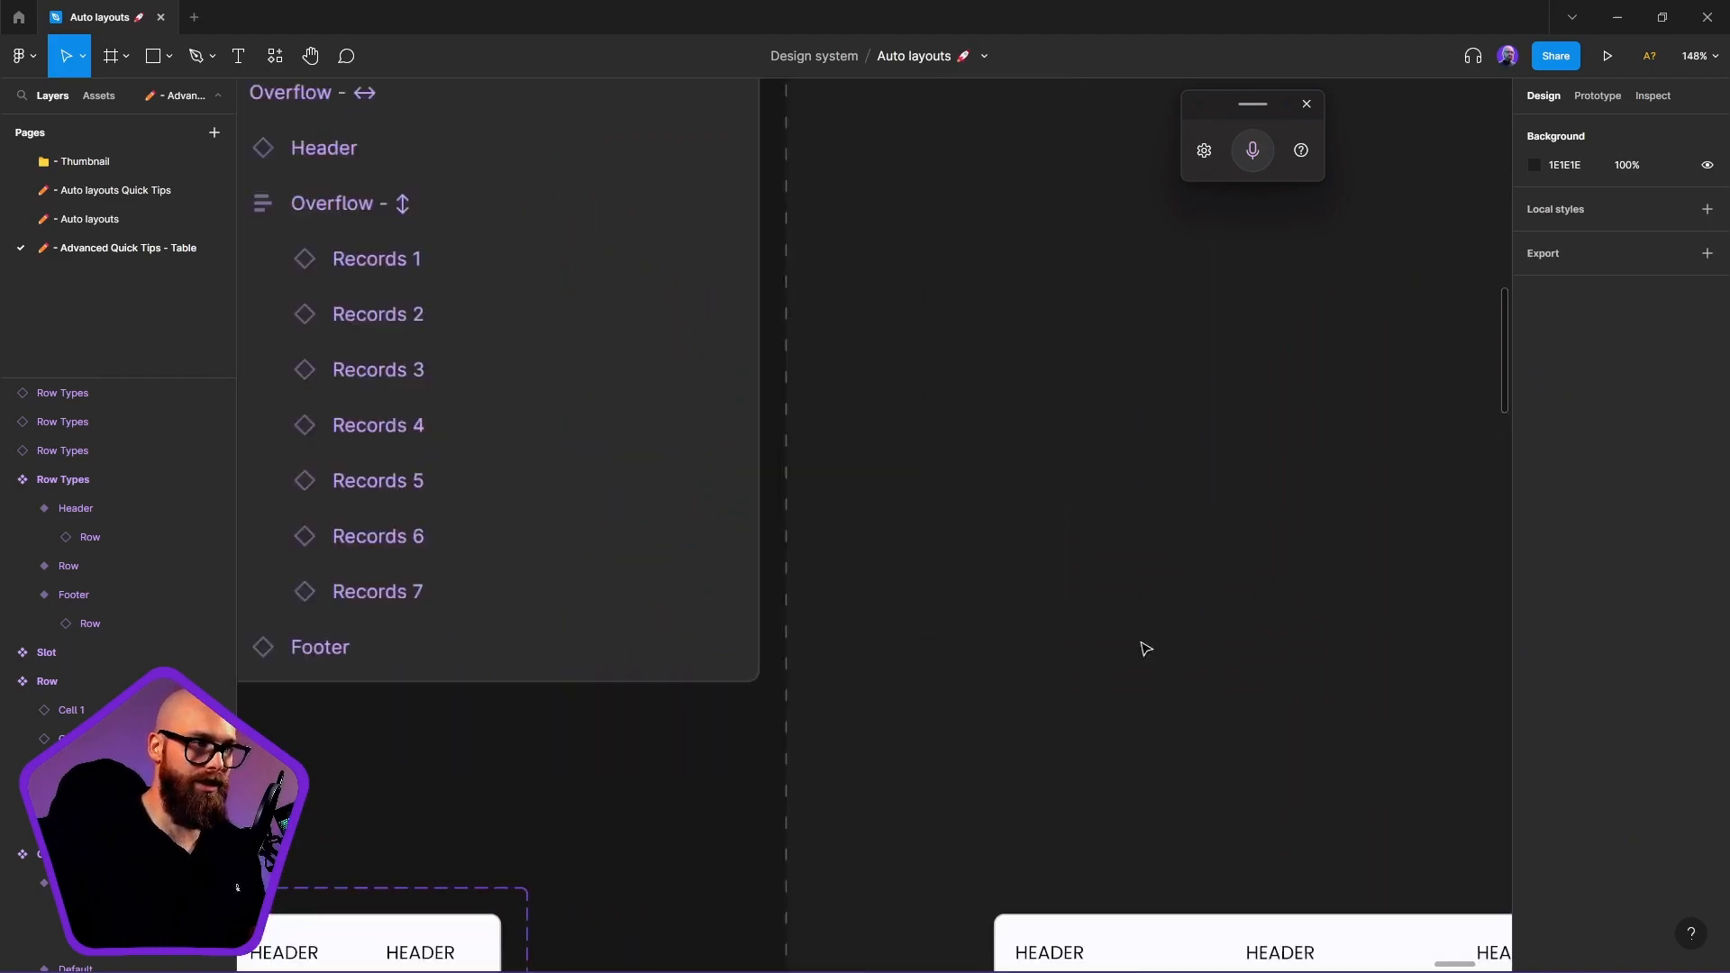
scroll(1126, 644, "down", 5)
scroll(1063, 694, "up", 3)
scroll(1045, 766, "down", 1)
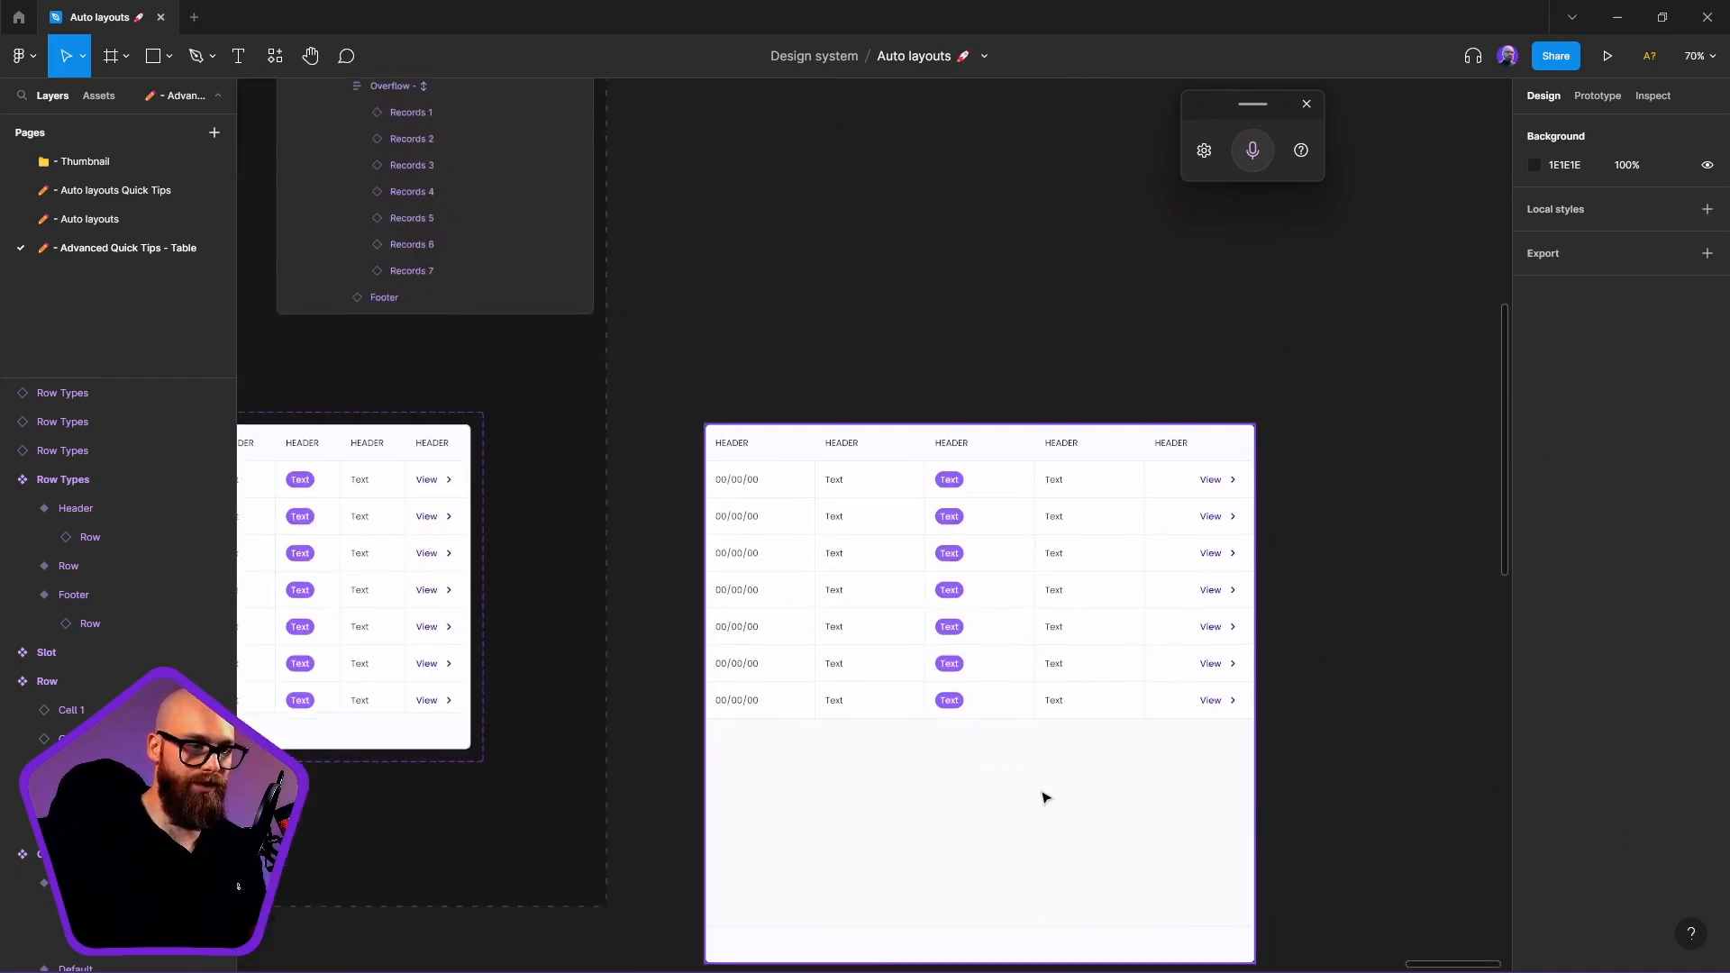
scroll(1045, 798, "up", 3)
scroll(1045, 797, "left", 1)
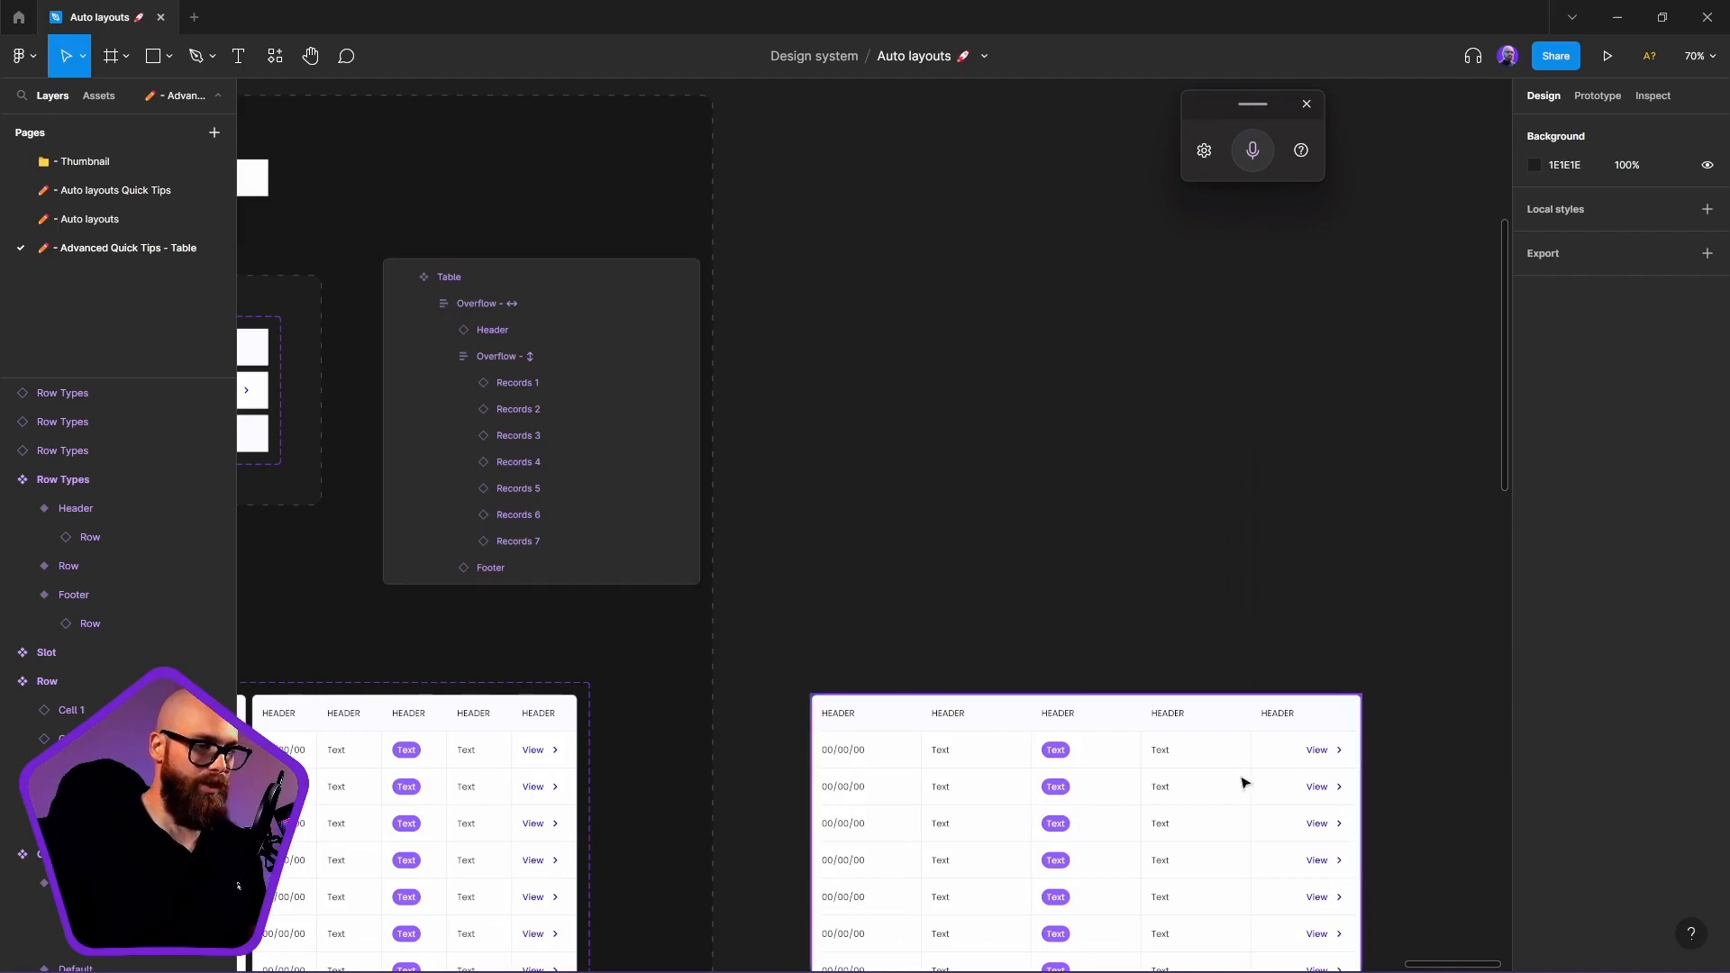
scroll(1244, 782, "down", 2)
Narrow the Table copy to about 861 and set its nested horizontal Overflow frame to a fixed width of 800
left_click(1316, 766)
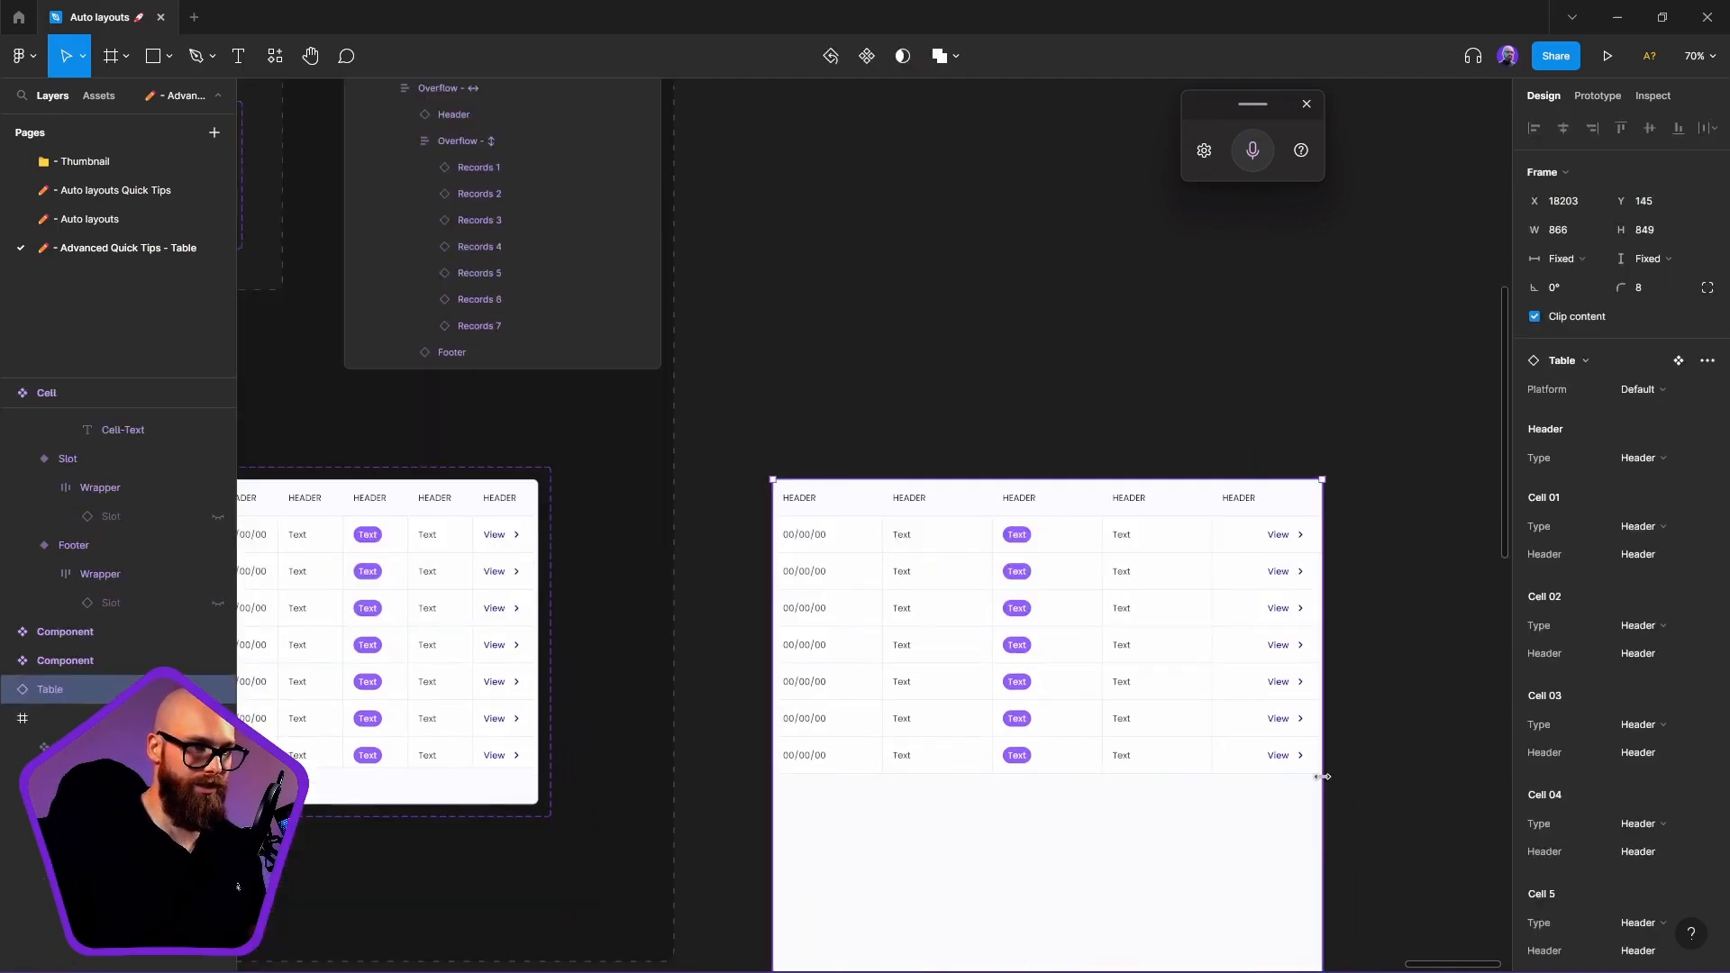
mouse_move(1323, 776)
left_mouse_down()
mouse_move(919, 793)
mouse_move(1487, 800)
mouse_move(1319, 783)
left_mouse_up()
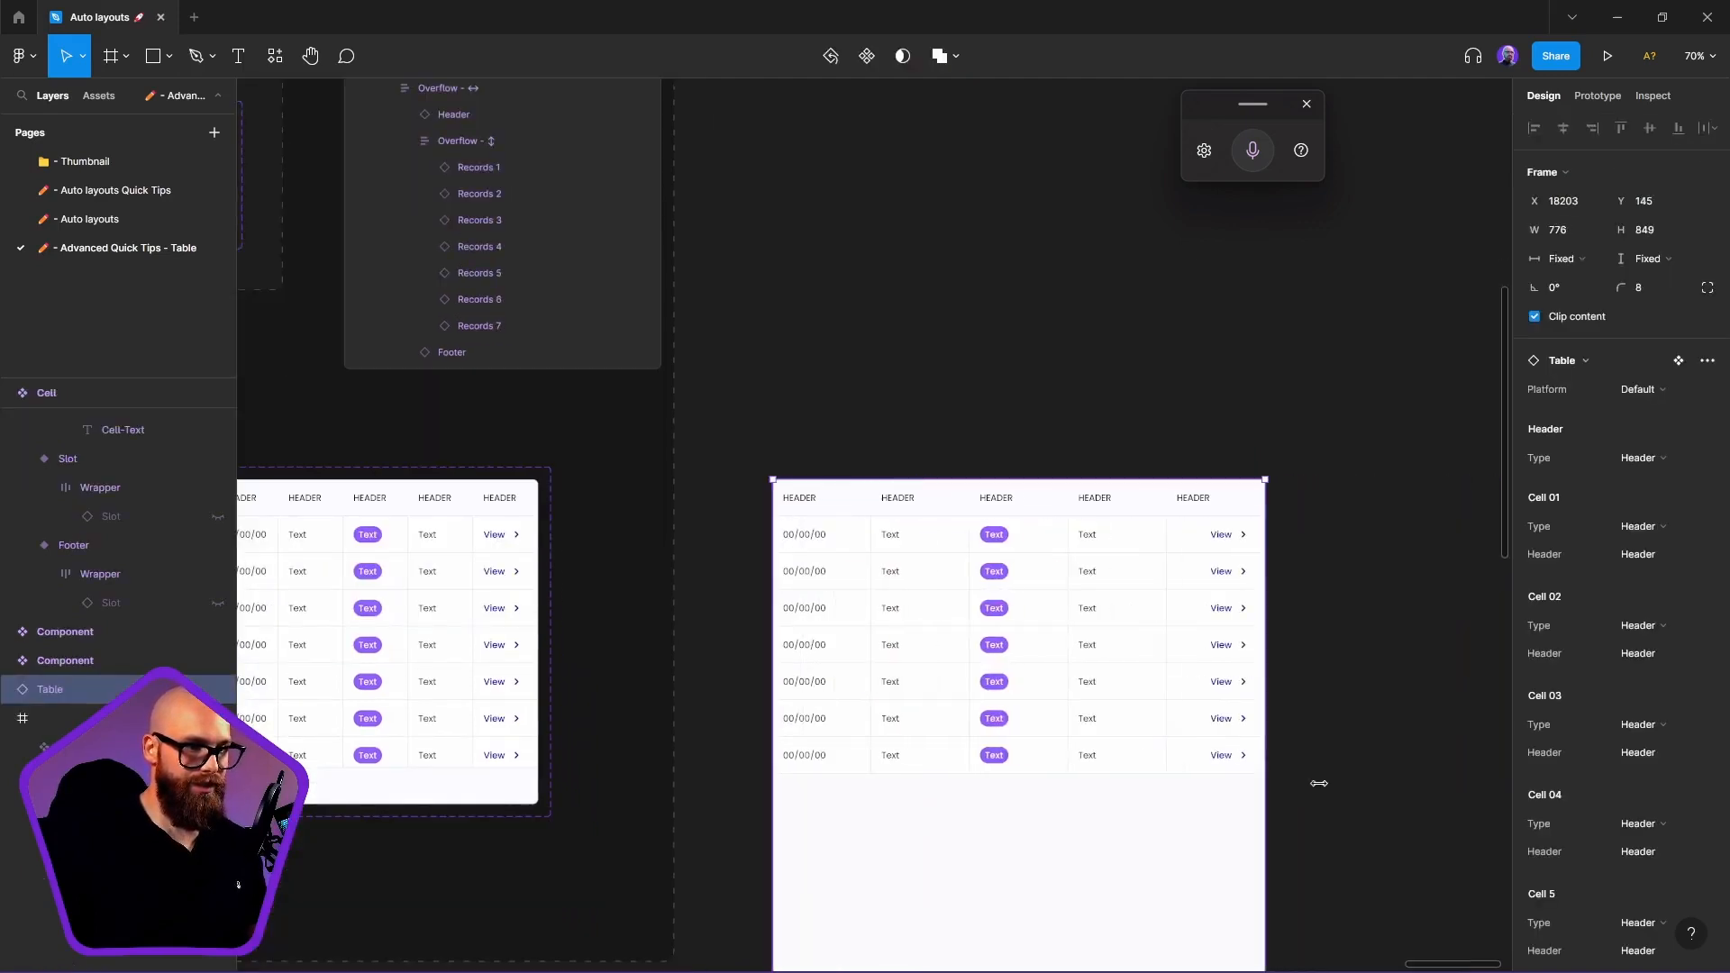
left_click(8, 691)
left_click(74, 720)
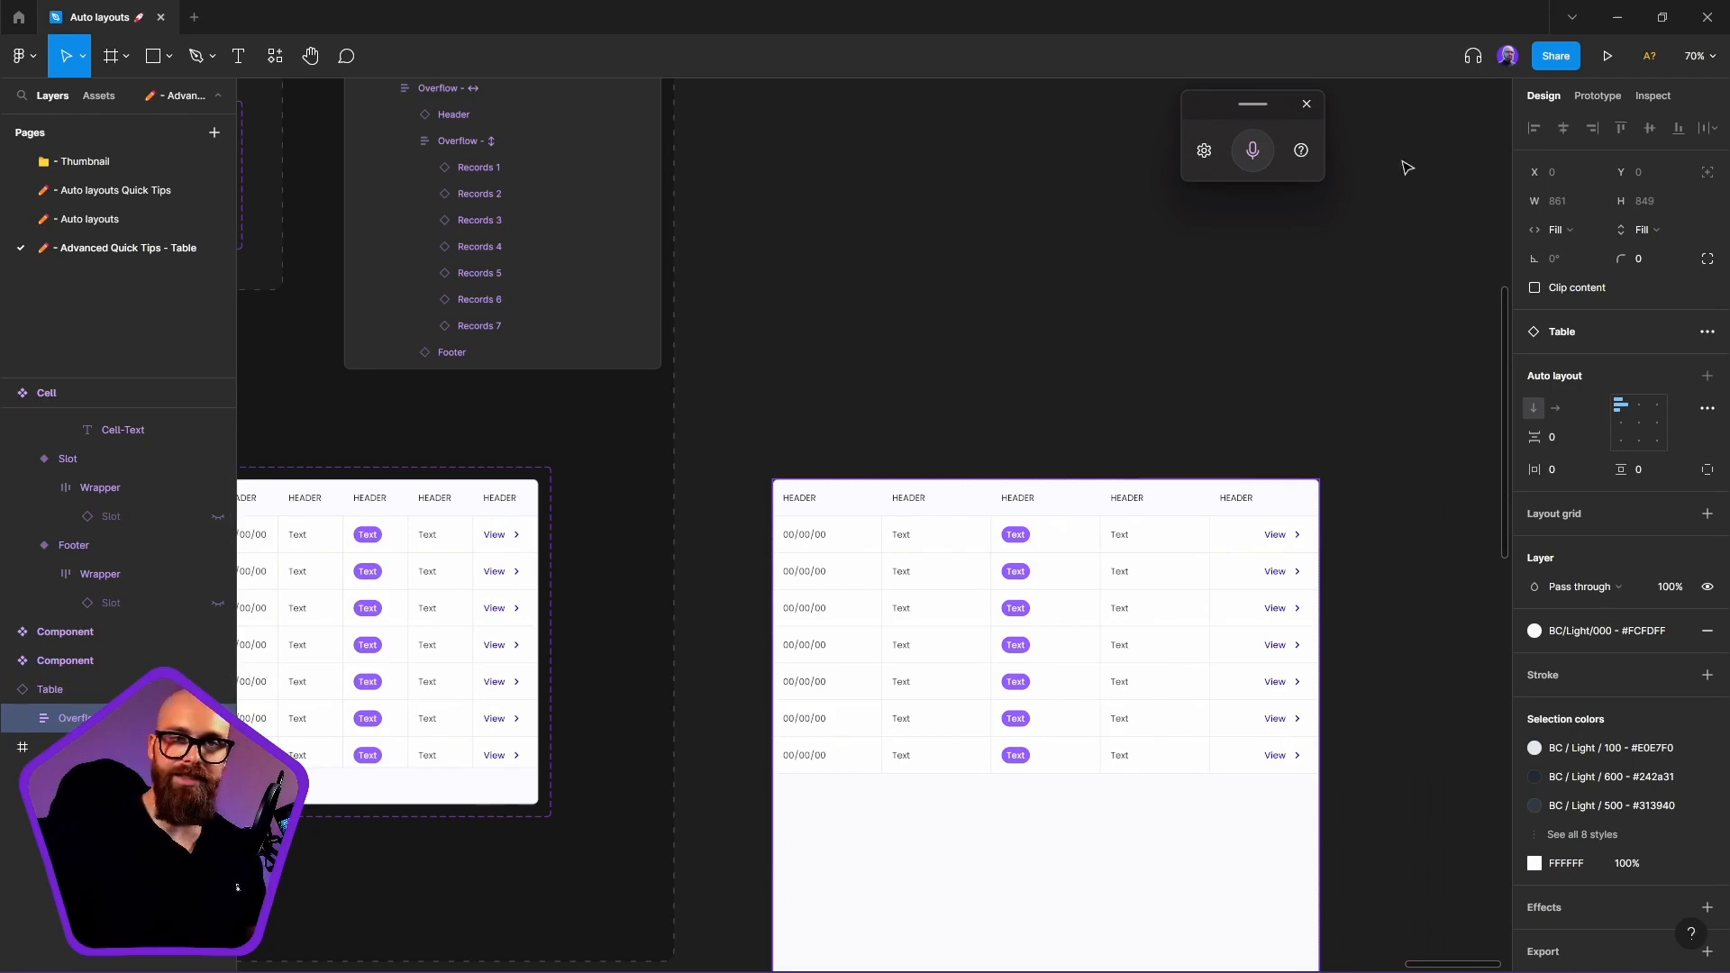
left_click(1564, 230)
left_click(1573, 208)
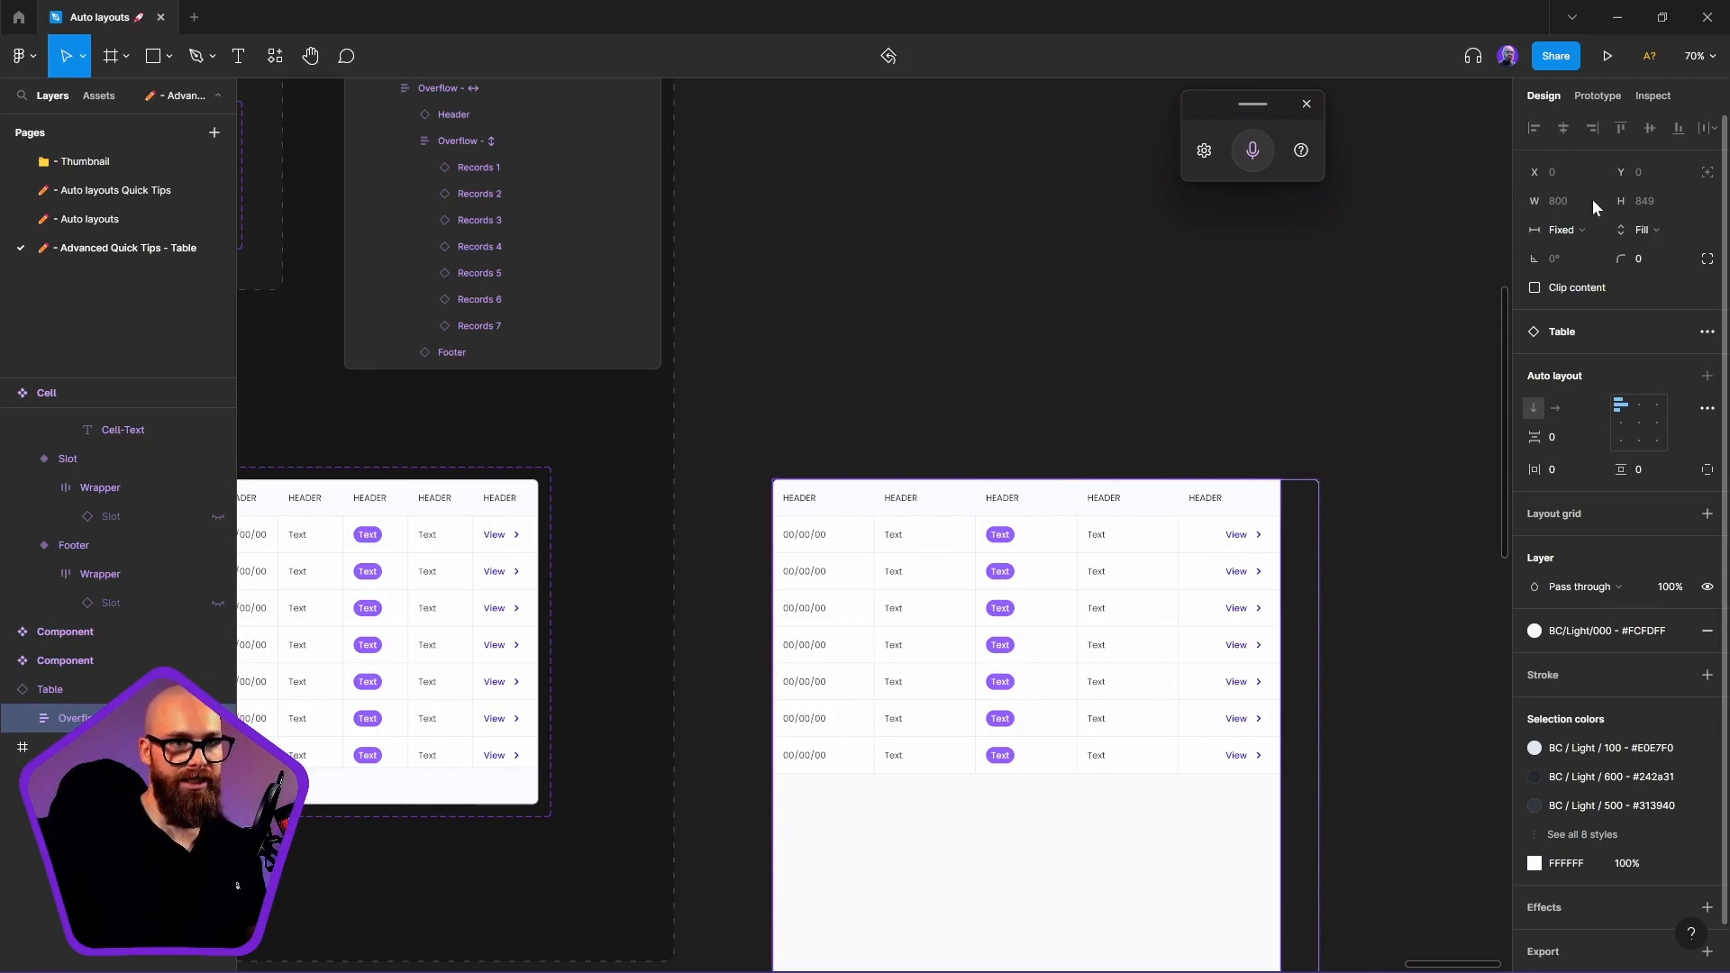
Shrink the Table copy to about 408 wide and 638 high to test how its content is clipped
left_click(1252, 410)
left_click(1294, 529)
left_click_drag(1325, 562, 1033, 660)
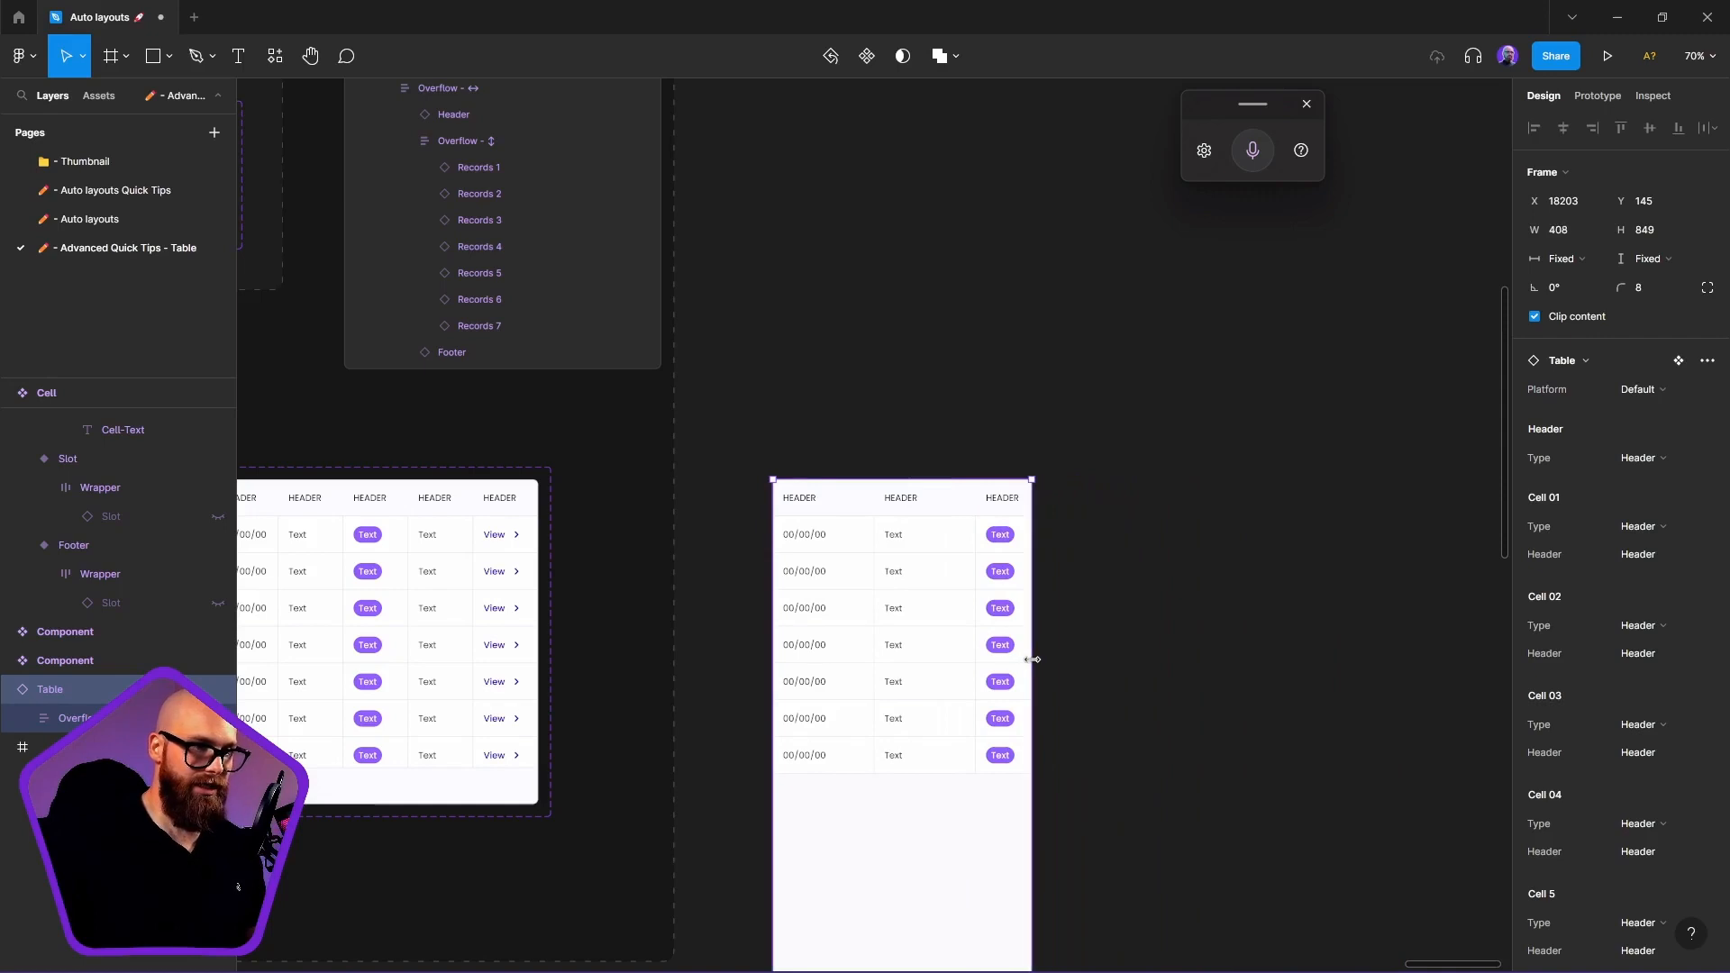
scroll(970, 599, "down", 3)
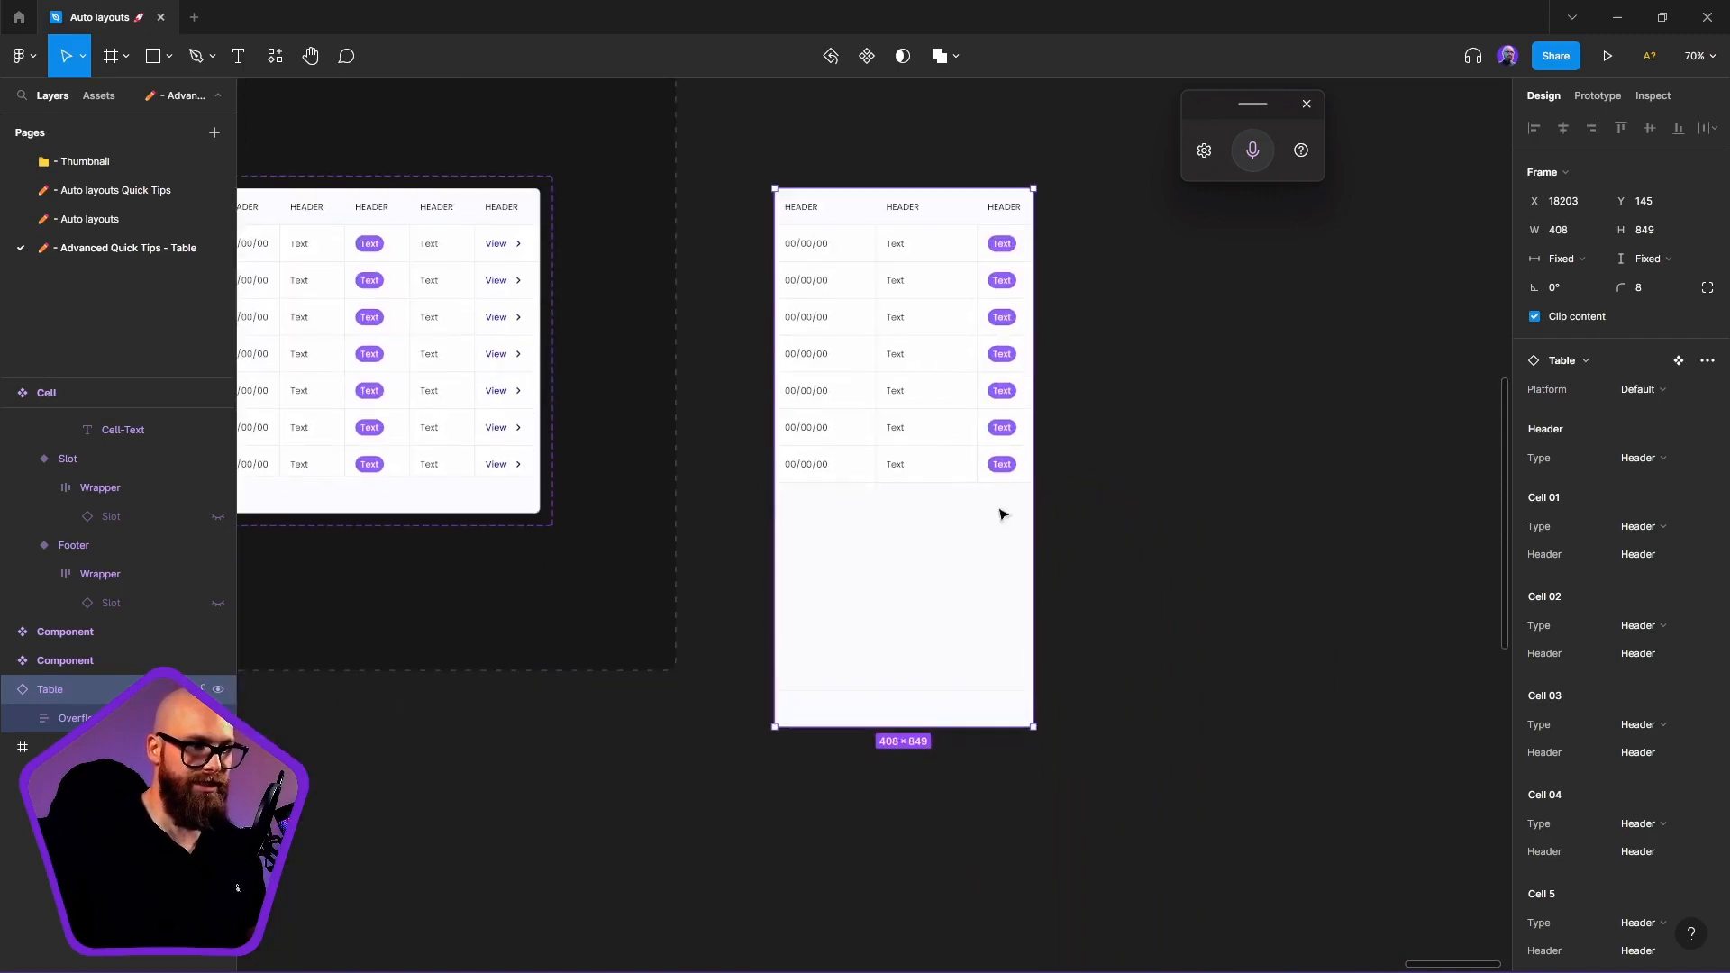
left_click(892, 799)
left_click(911, 720)
left_click_drag(911, 725, 964, 592)
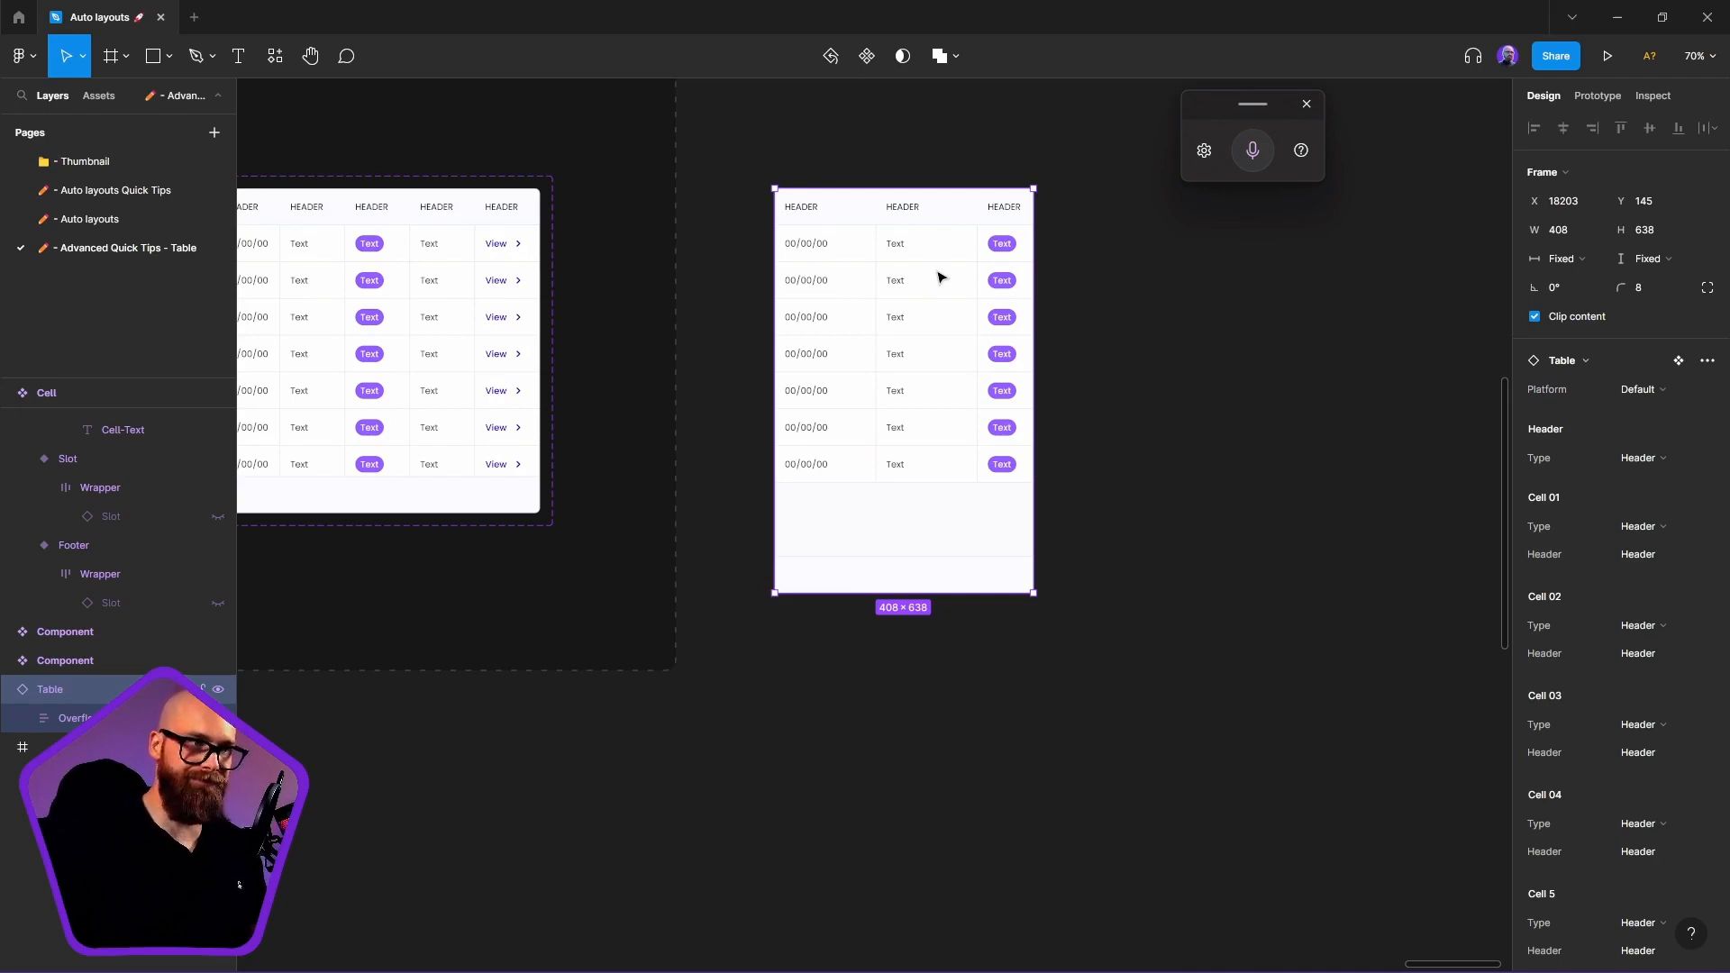
Delete the Table copy used for the resizing test
left_click(1219, 450)
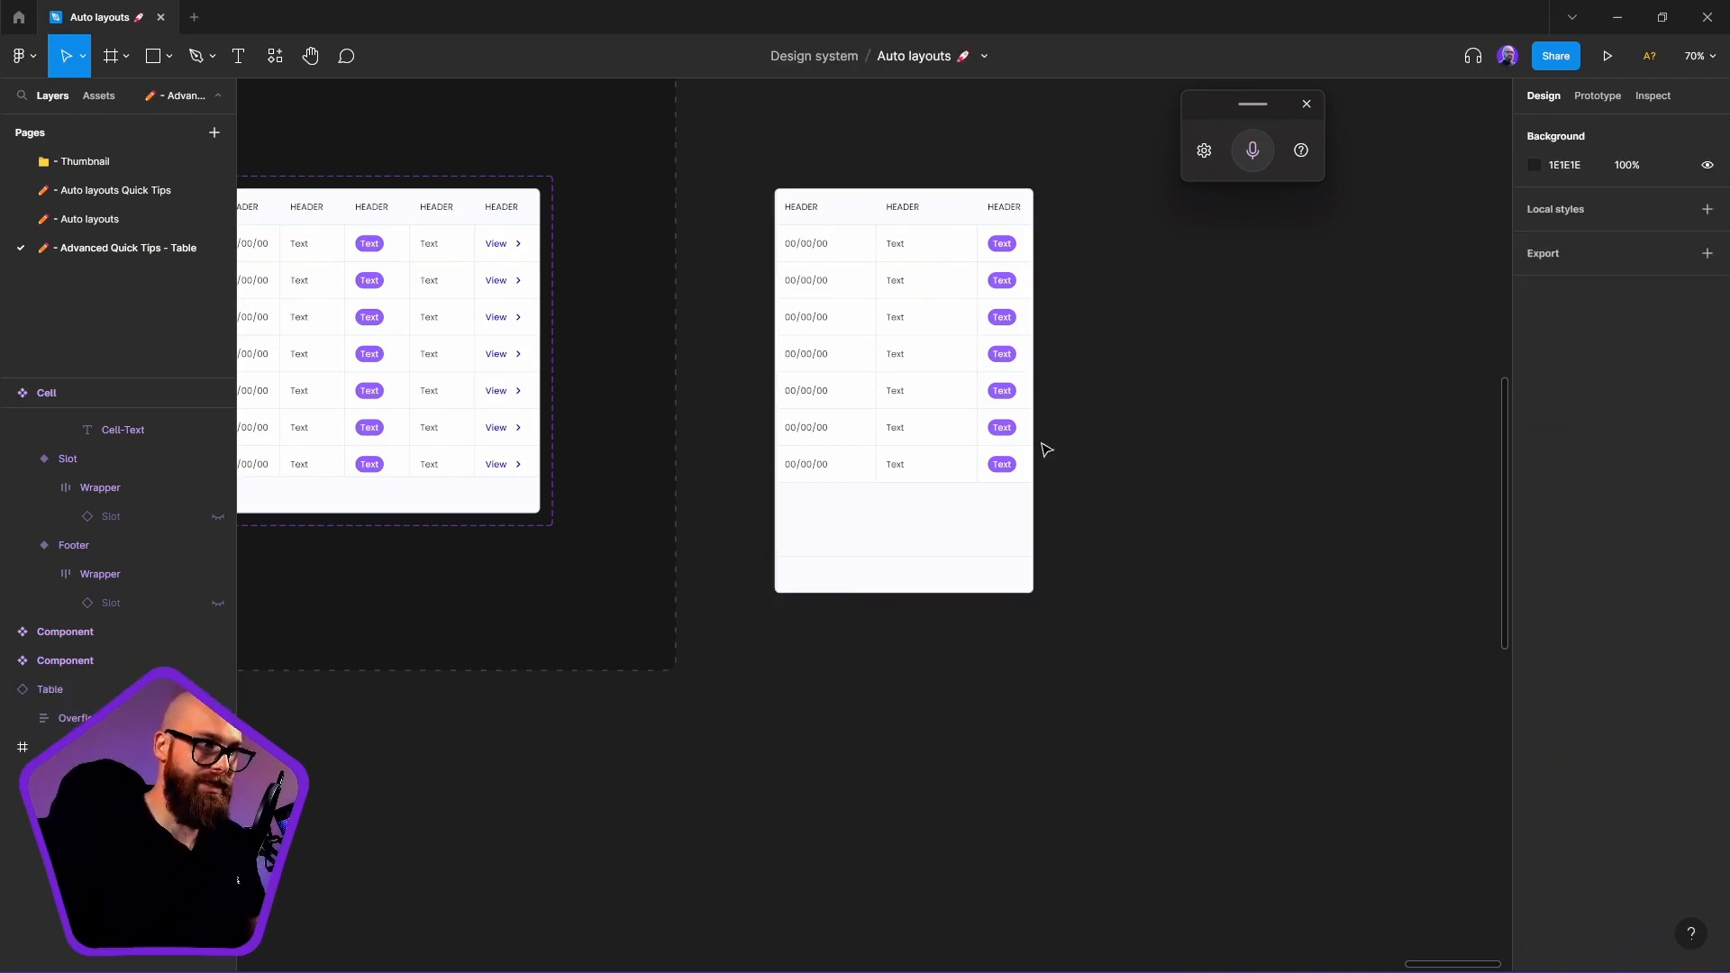
left_click(950, 403)
key("Delete")
Wrap the three separate header, row and footer Row Types instances together in a vertical auto layout frame
left_click_drag(910, 279, 1270, 766)
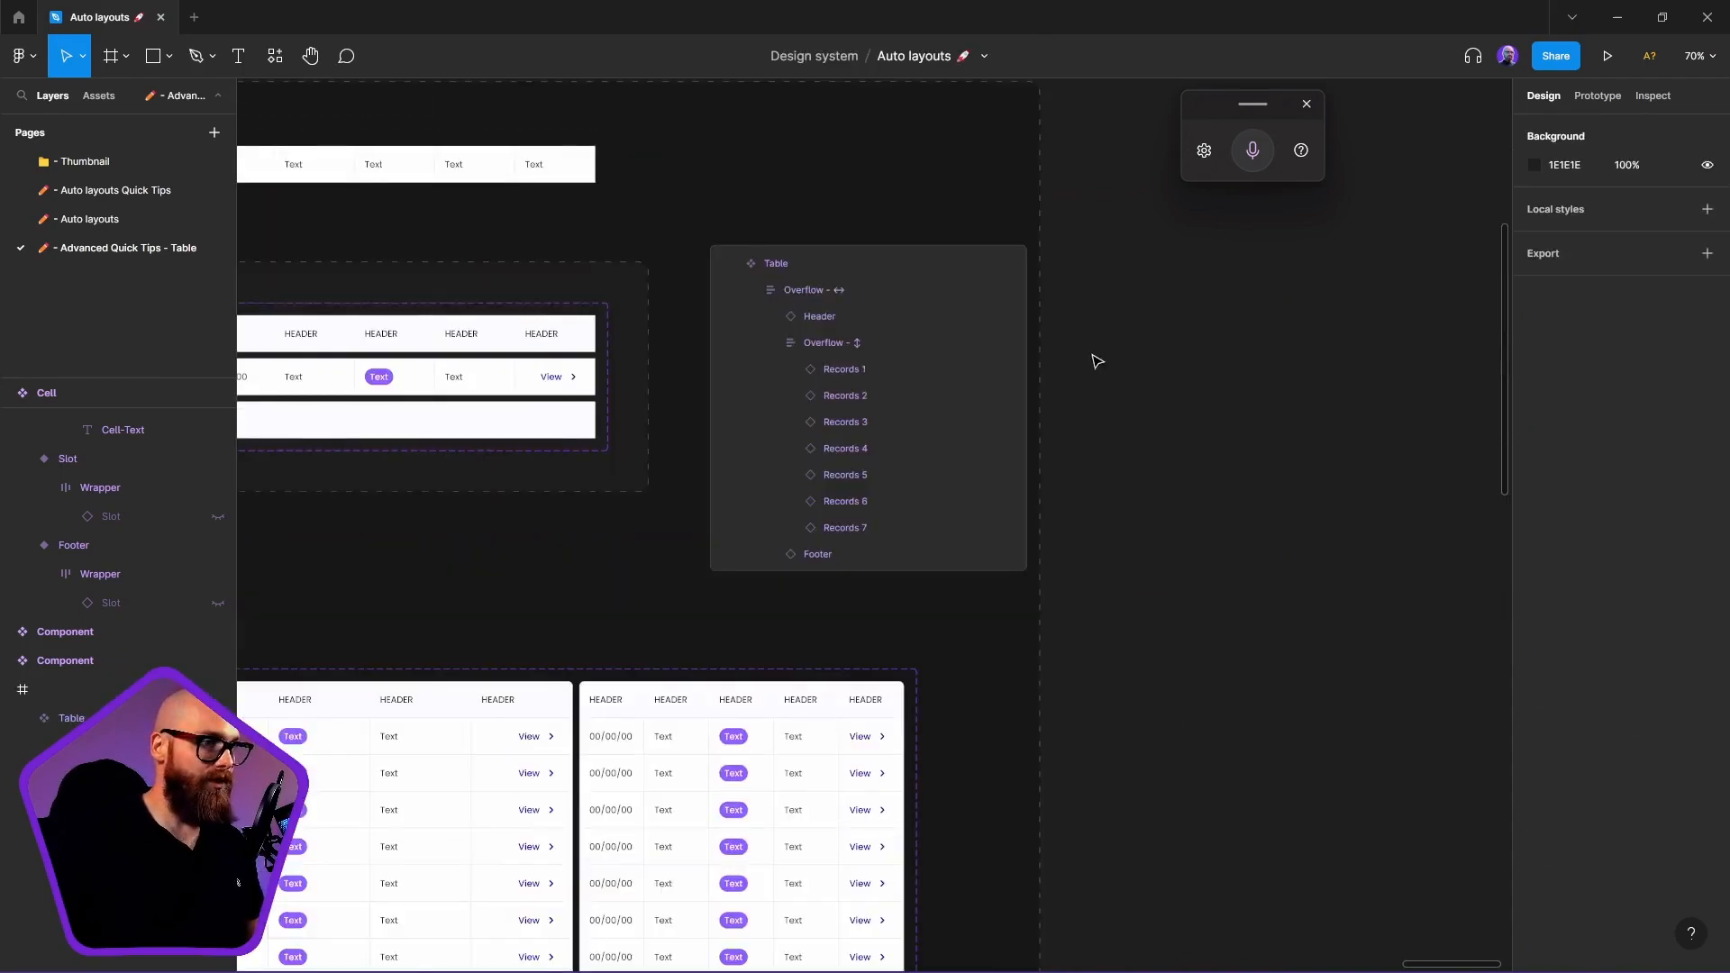
left_click_drag(1093, 356, 1146, 891)
left_click_drag(586, 360, 773, 530)
scroll(773, 531, "up", 3)
left_click(773, 537)
left_click(765, 441)
left_click(835, 373)
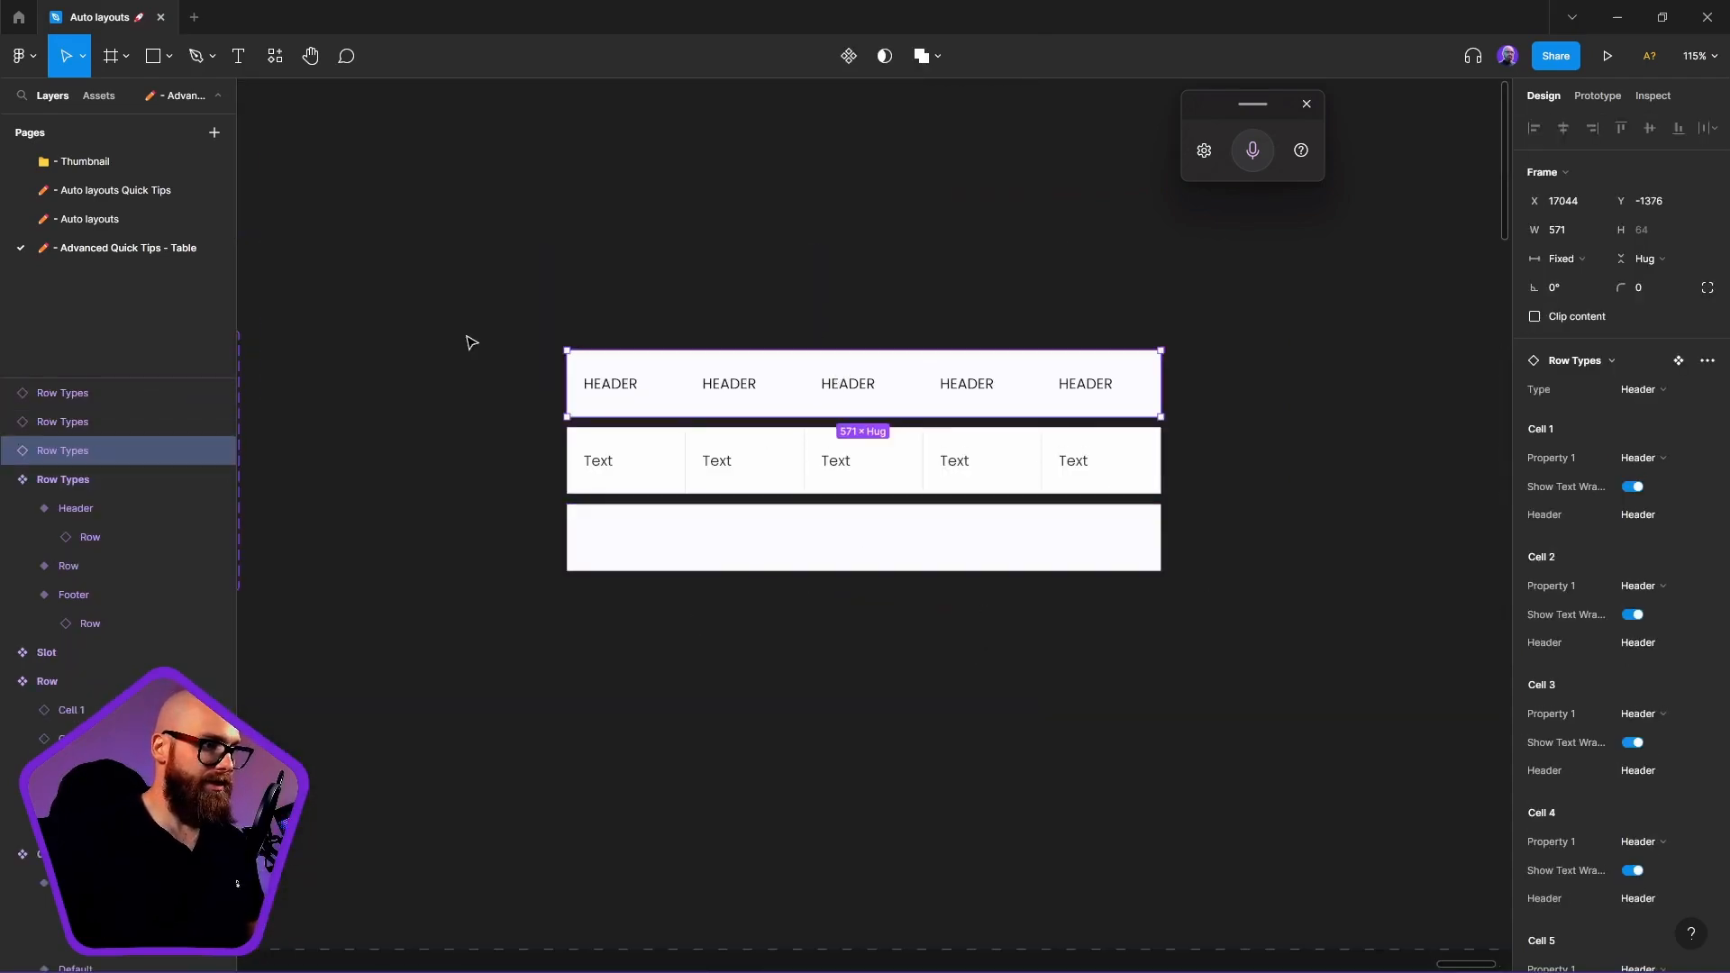
left_click_drag(462, 303, 1343, 752)
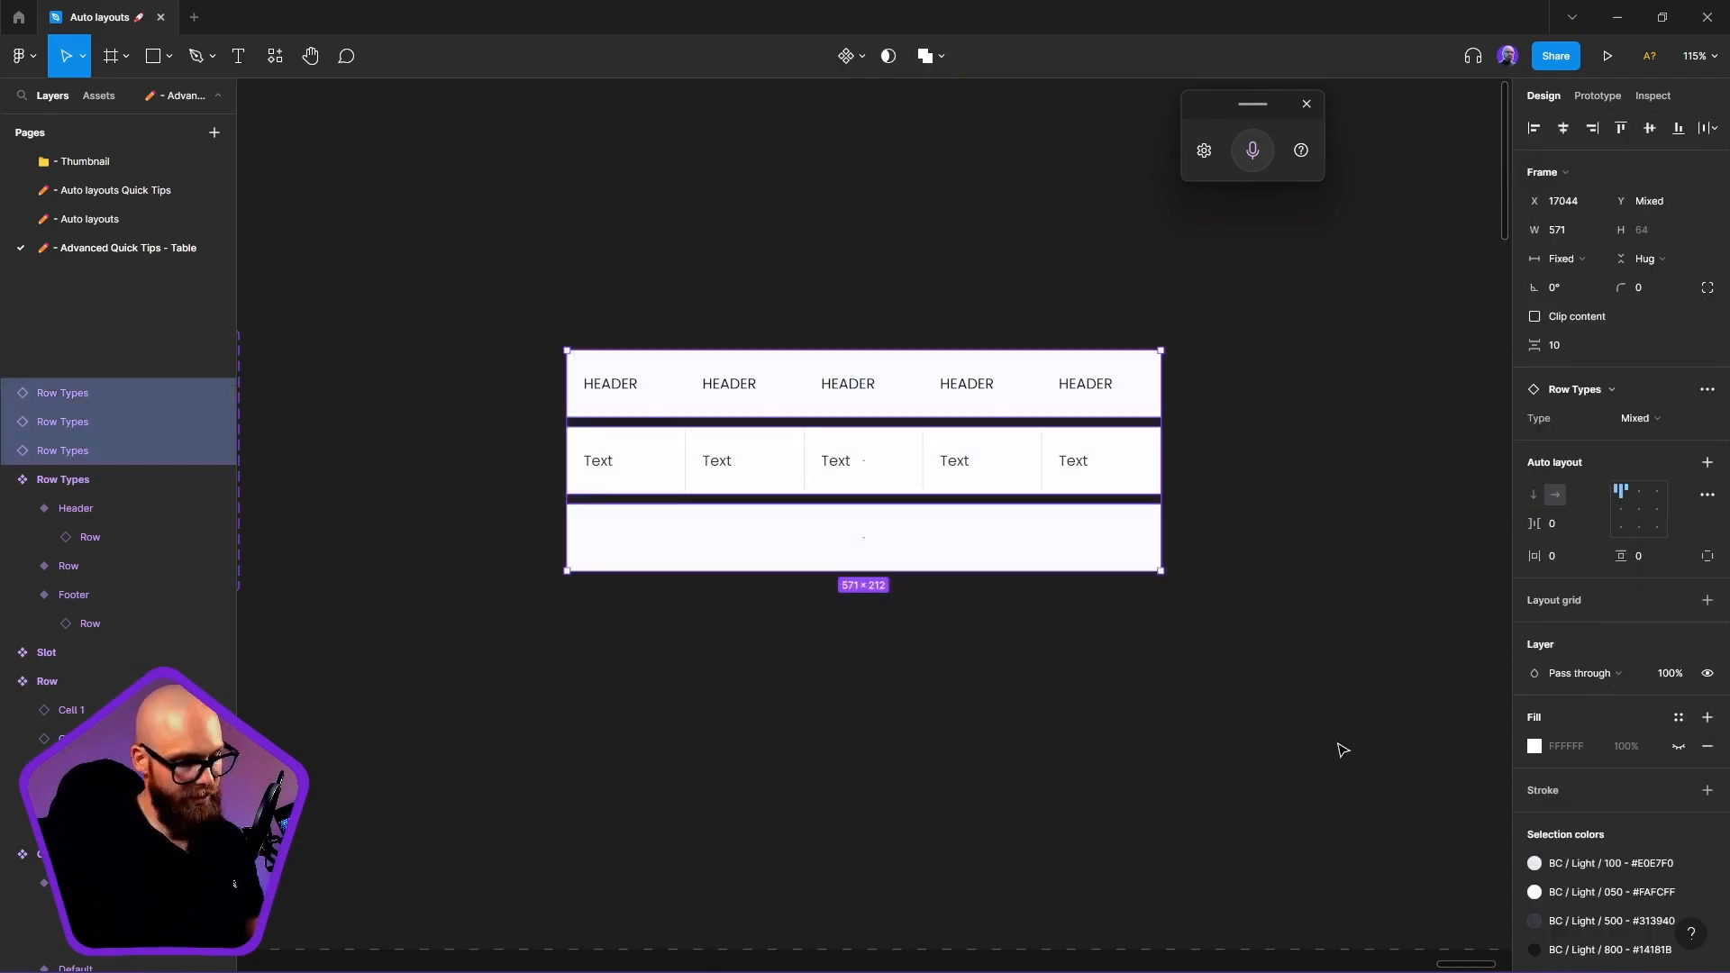
key("shift+a")
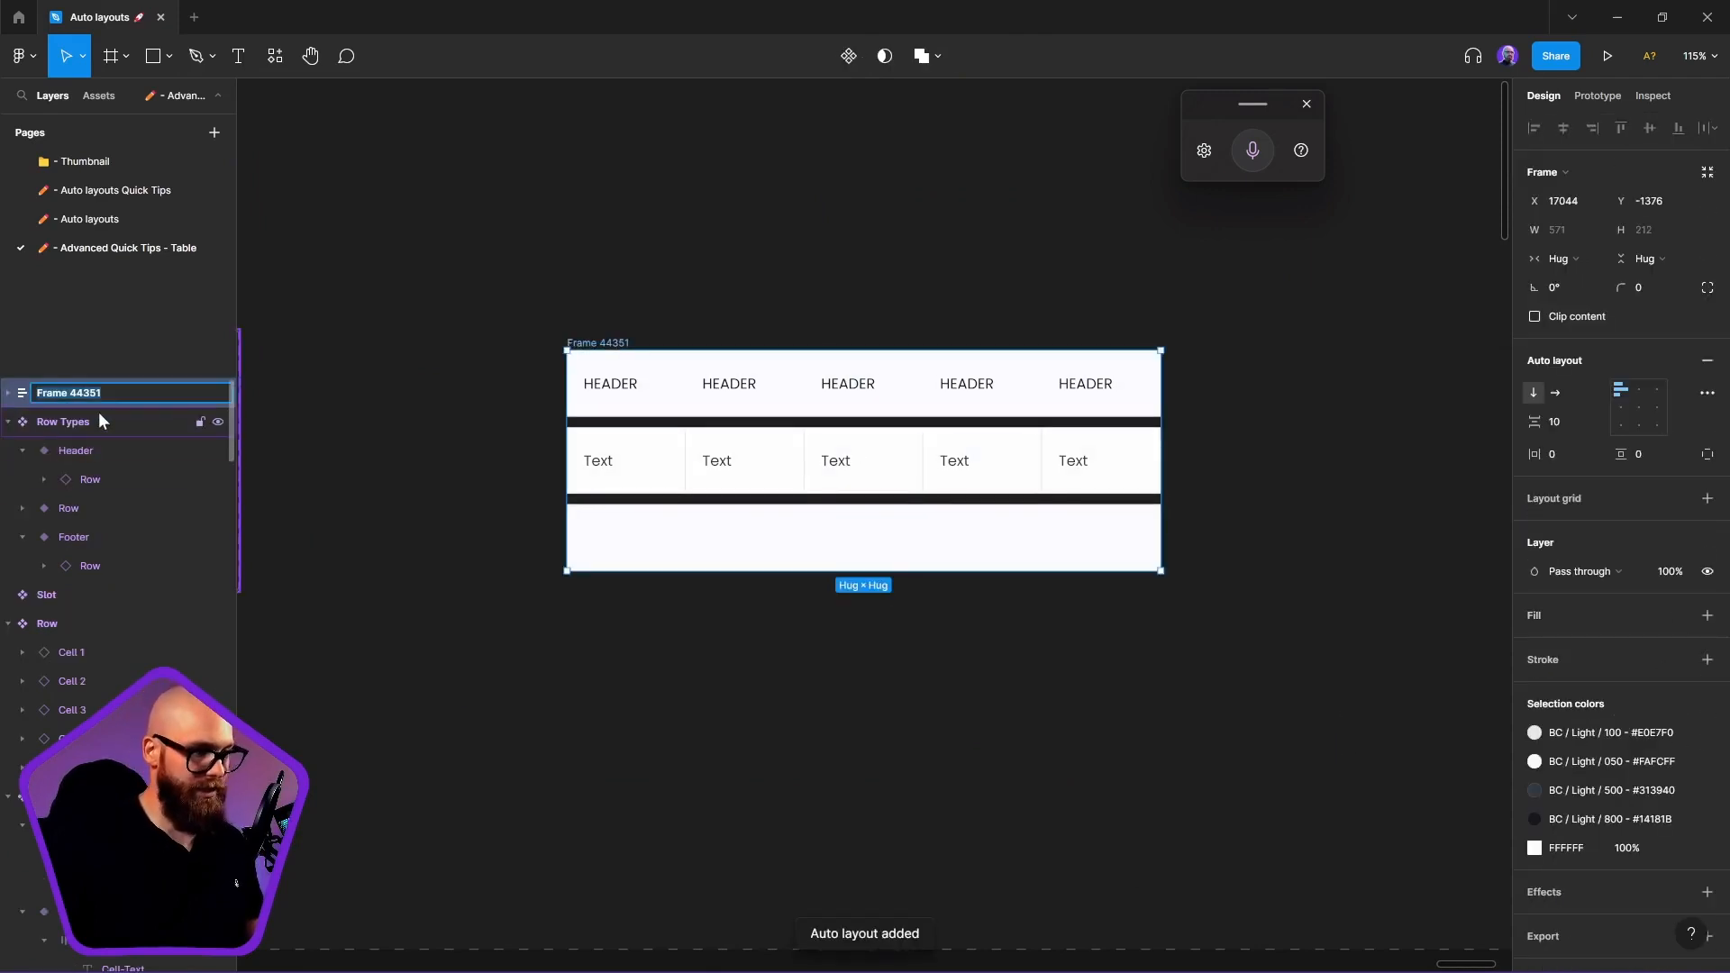
Rename the new auto layout frame Table and set the spacing between its items to 0
key("ctrl+r")
type("Table")
key("Return")
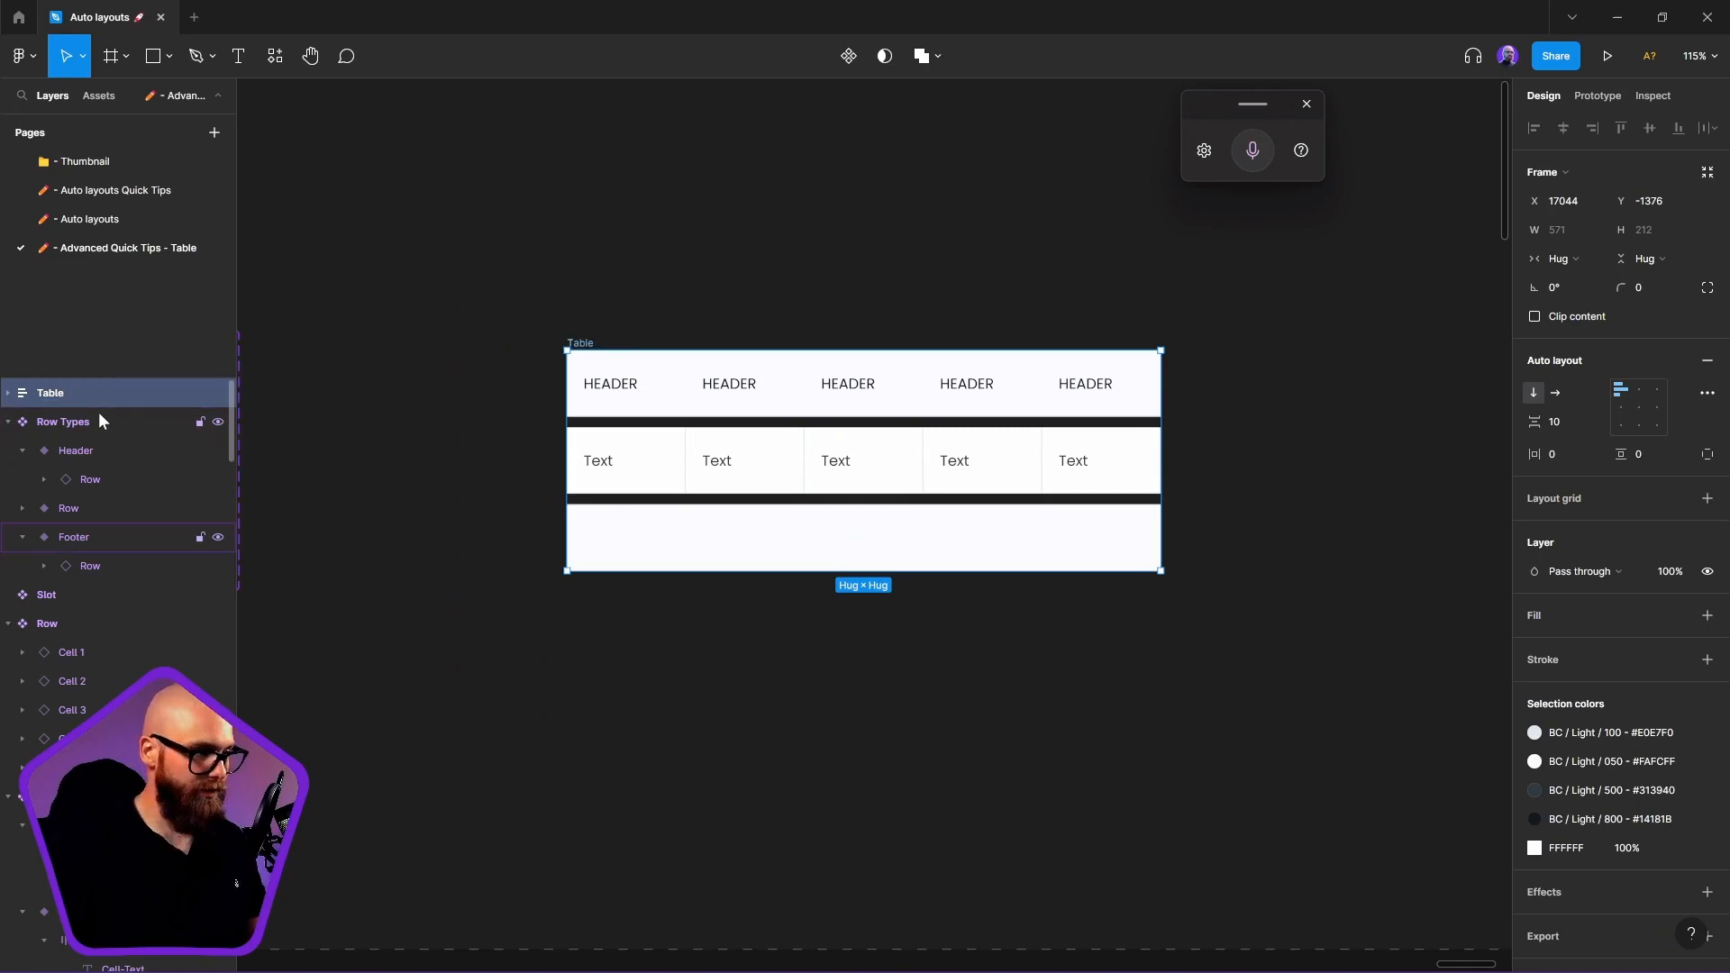
left_click(8, 393)
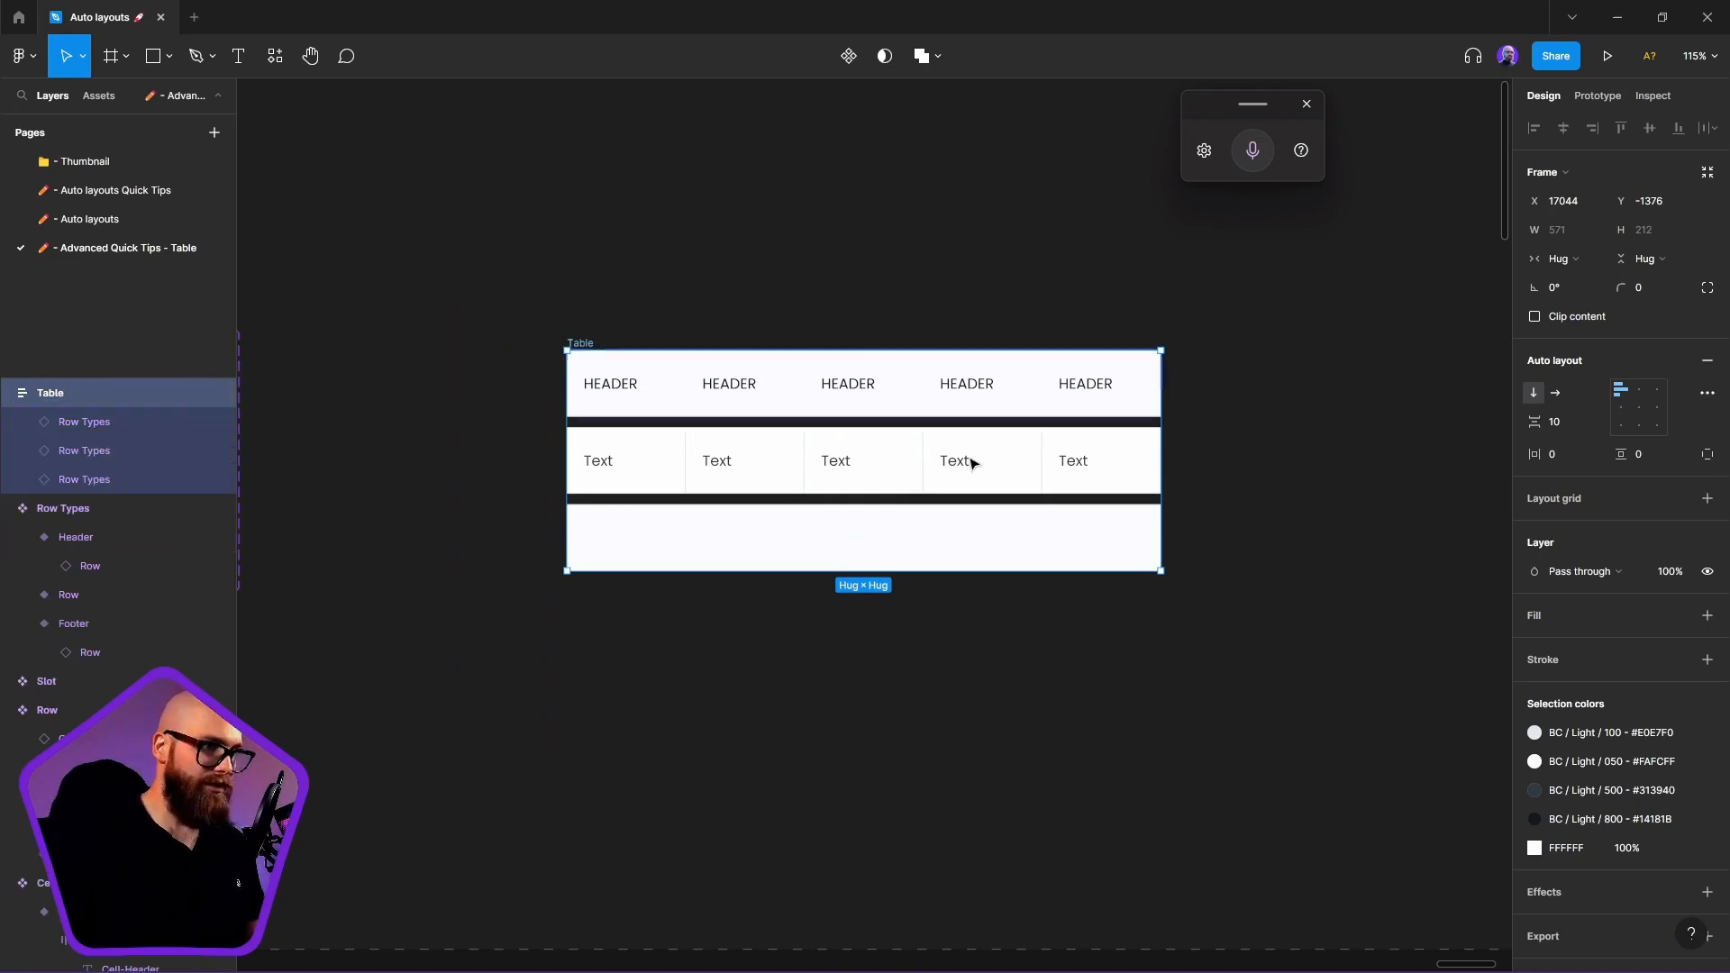
left_click(1566, 422)
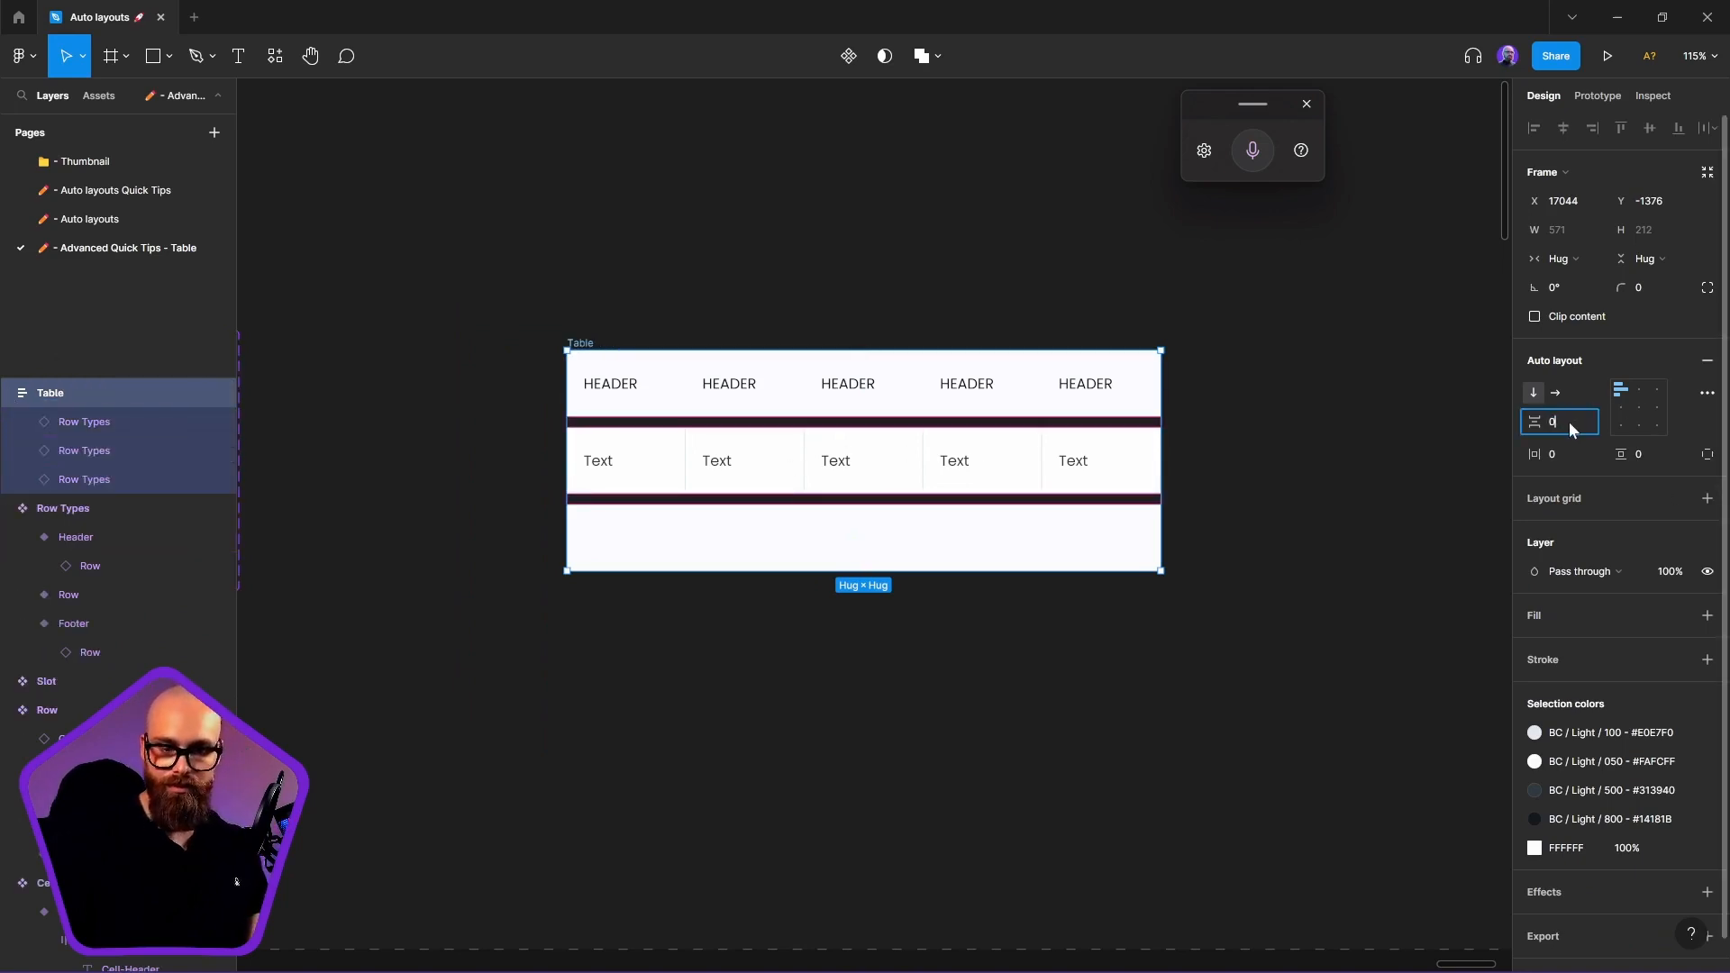
key("Return")
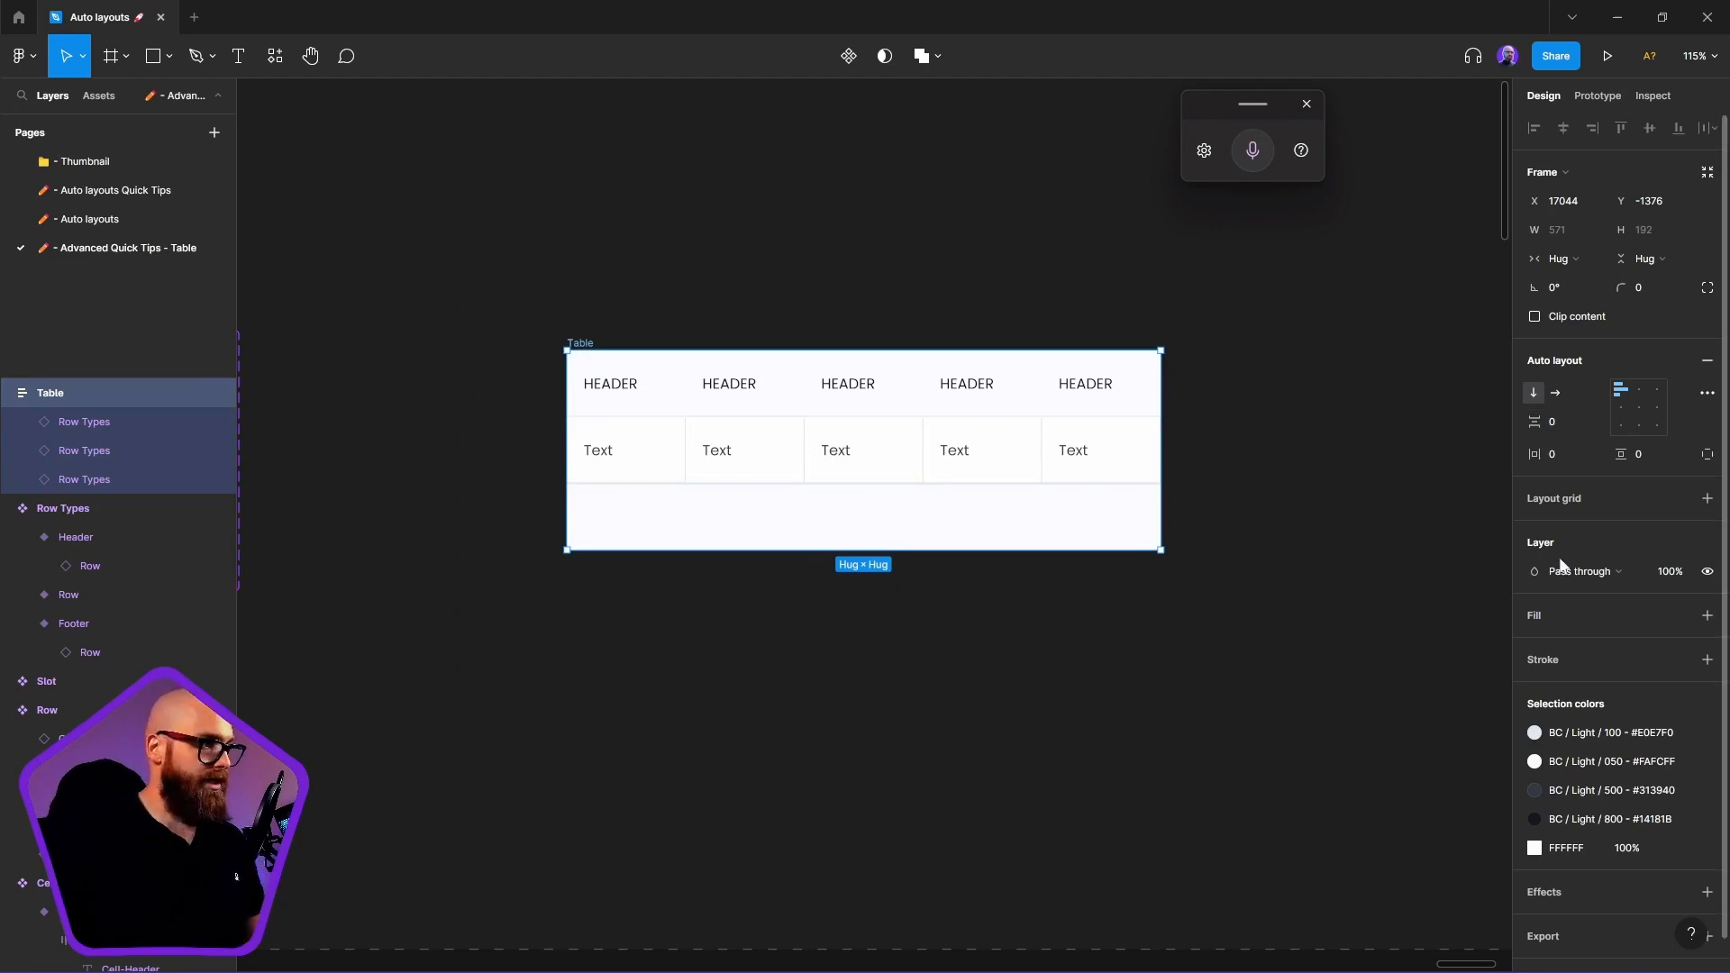
Rename the three Row Types instances inside the Table frame, from top to bottom, as Header, Row and Footer
double_click(110, 424)
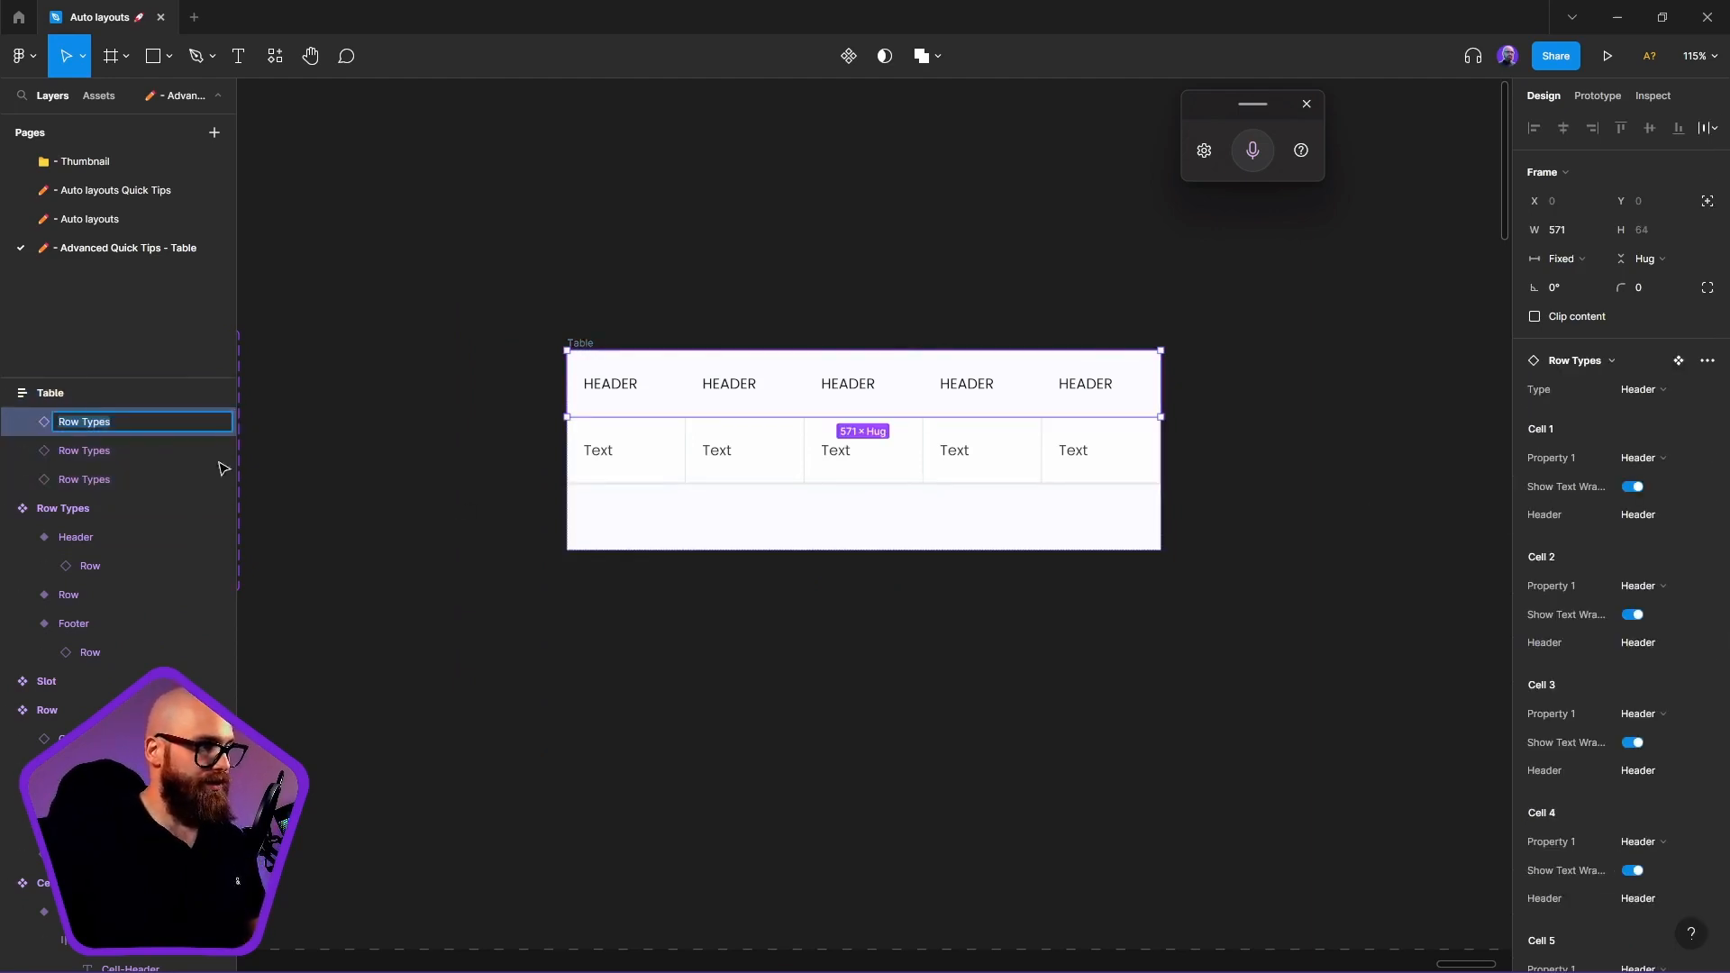
type("Header")
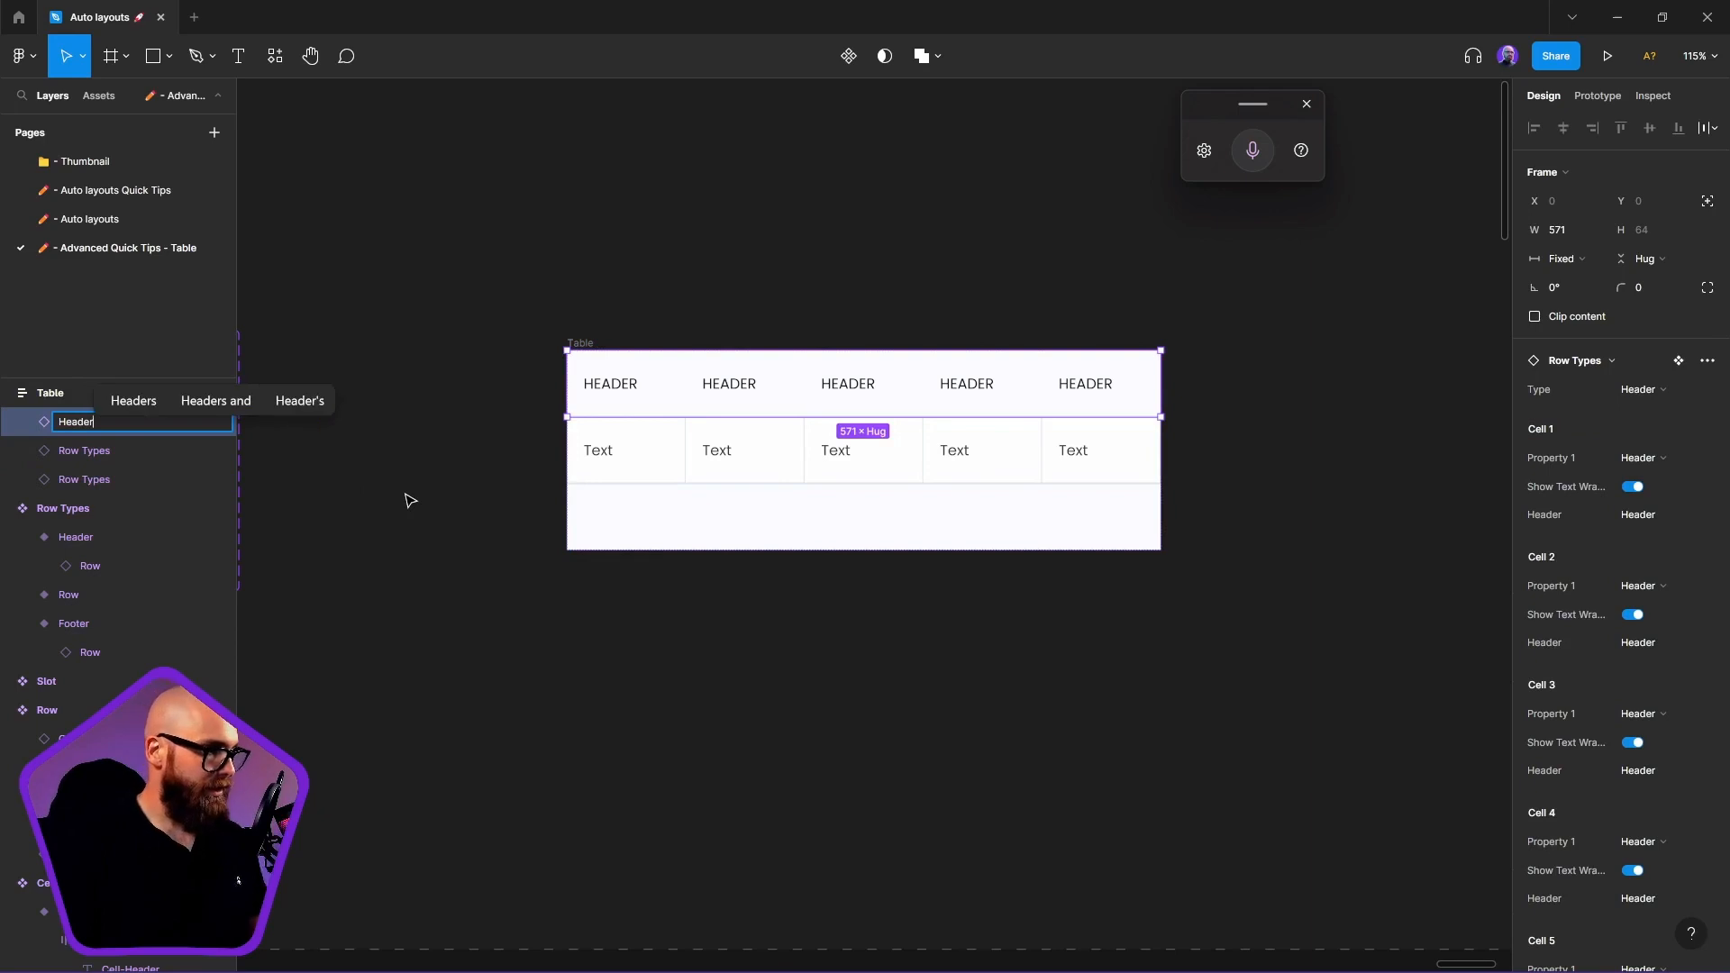
key("Return")
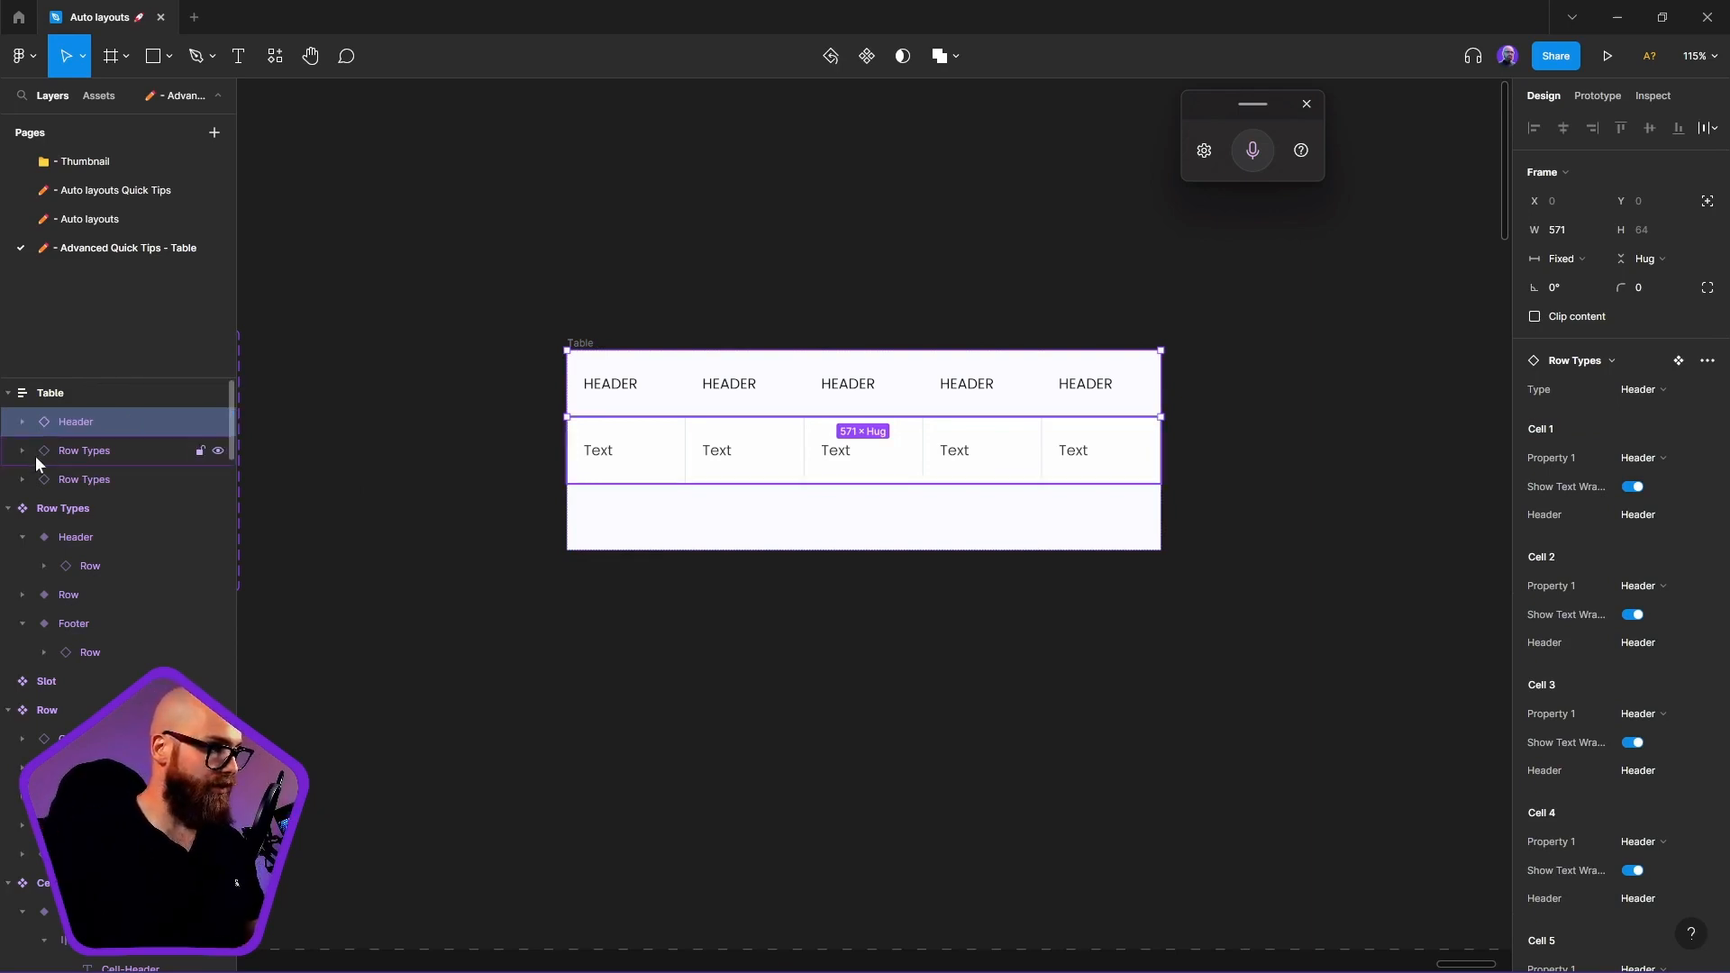
double_click(58, 482)
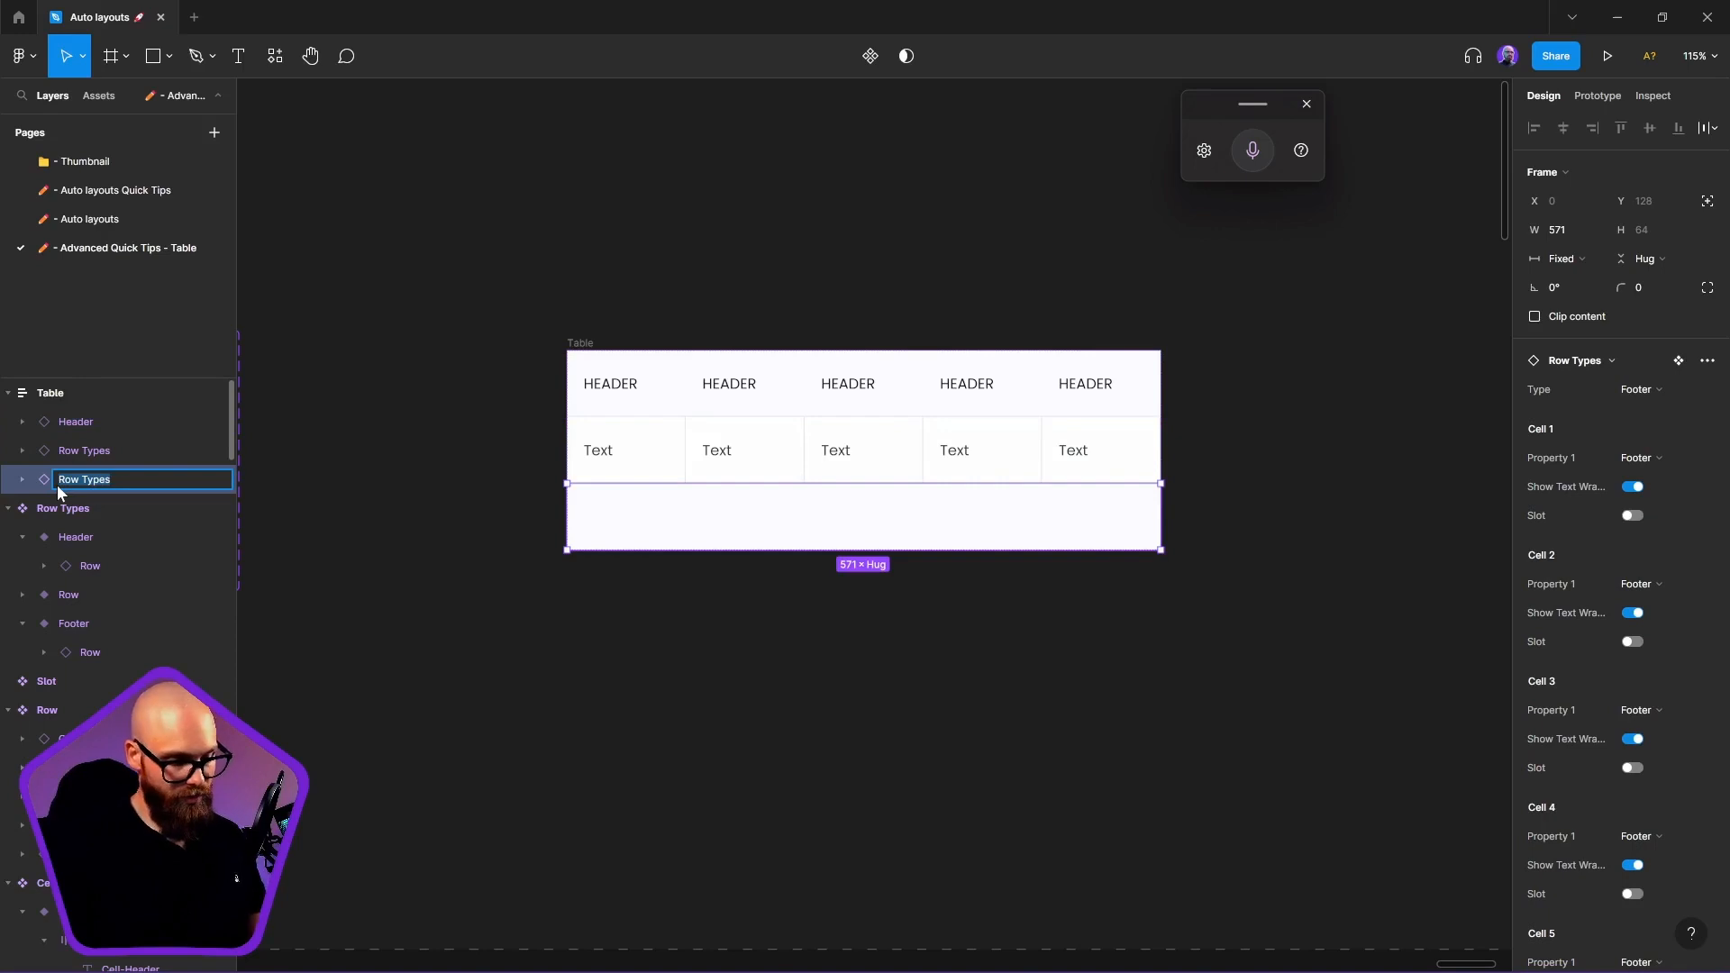
type("Fo")
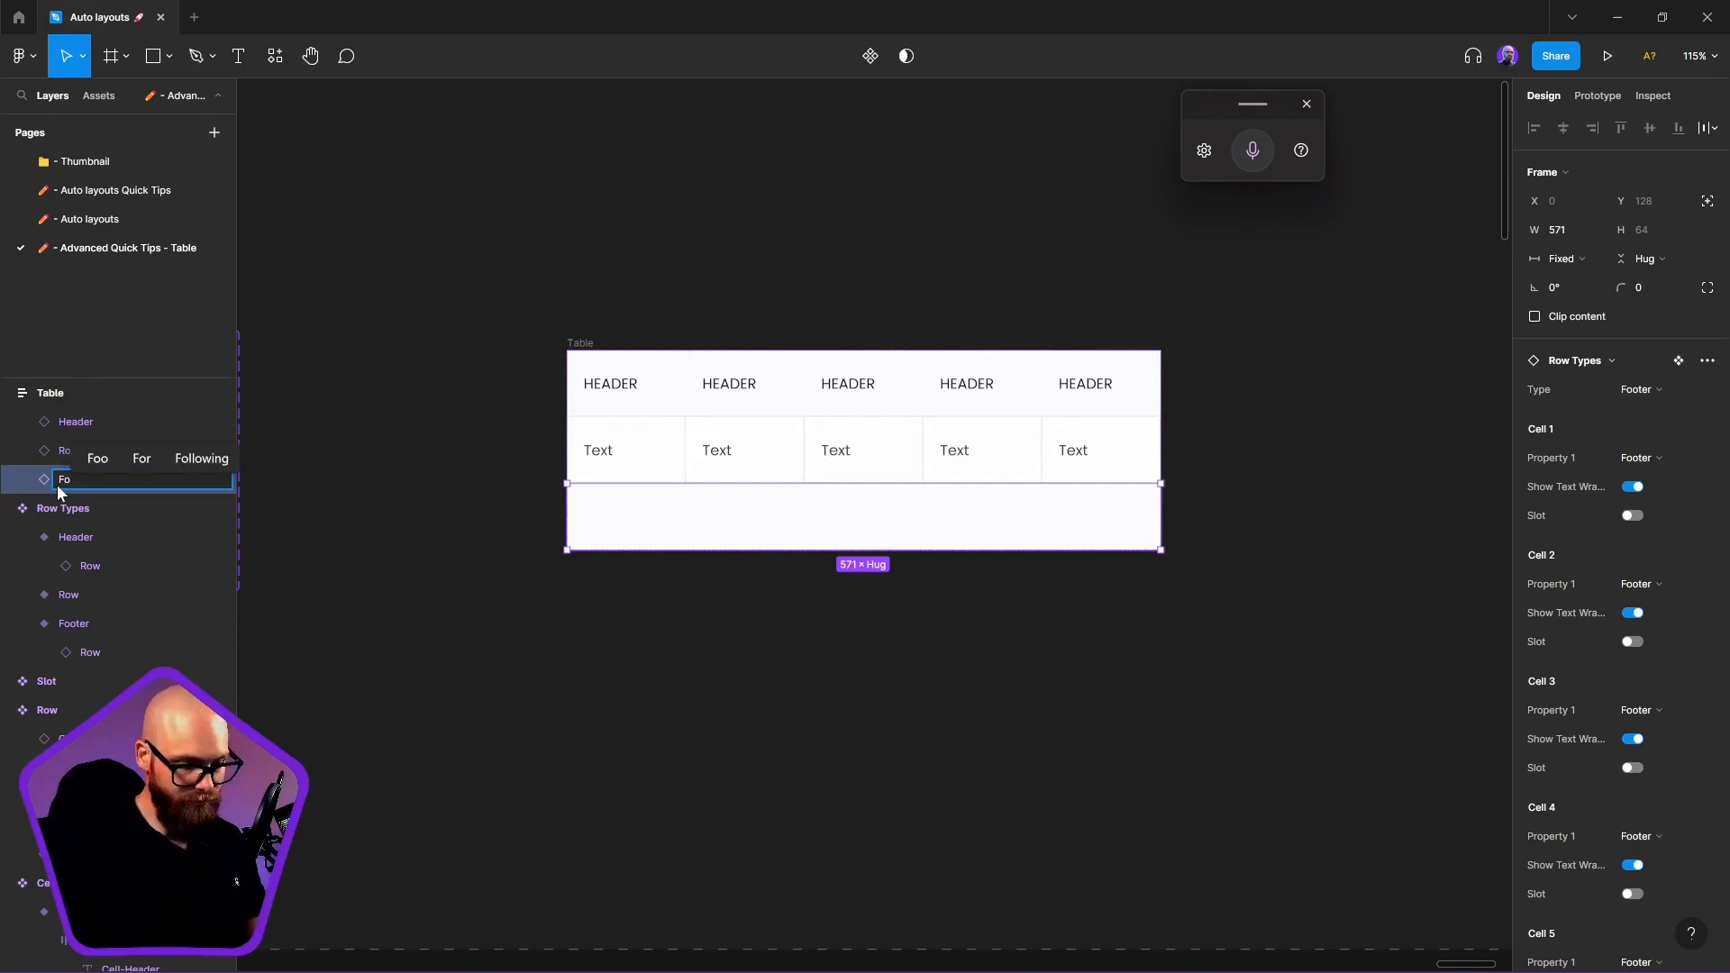
type("oter")
key("Return")
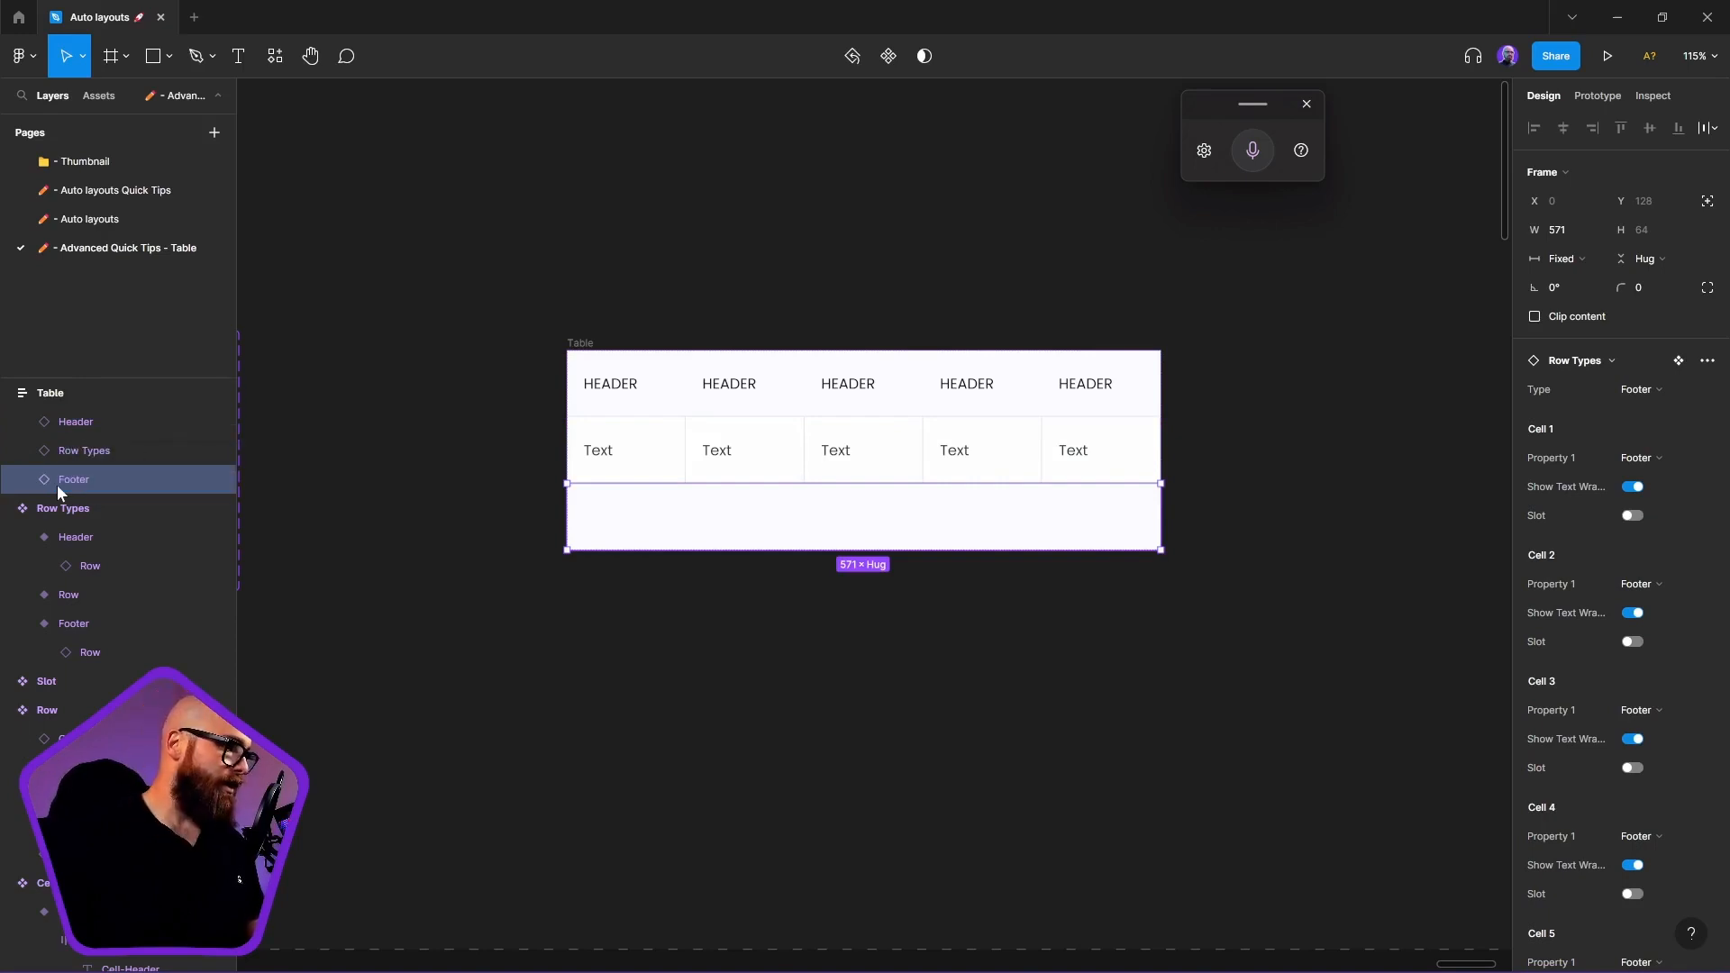
left_click(107, 457)
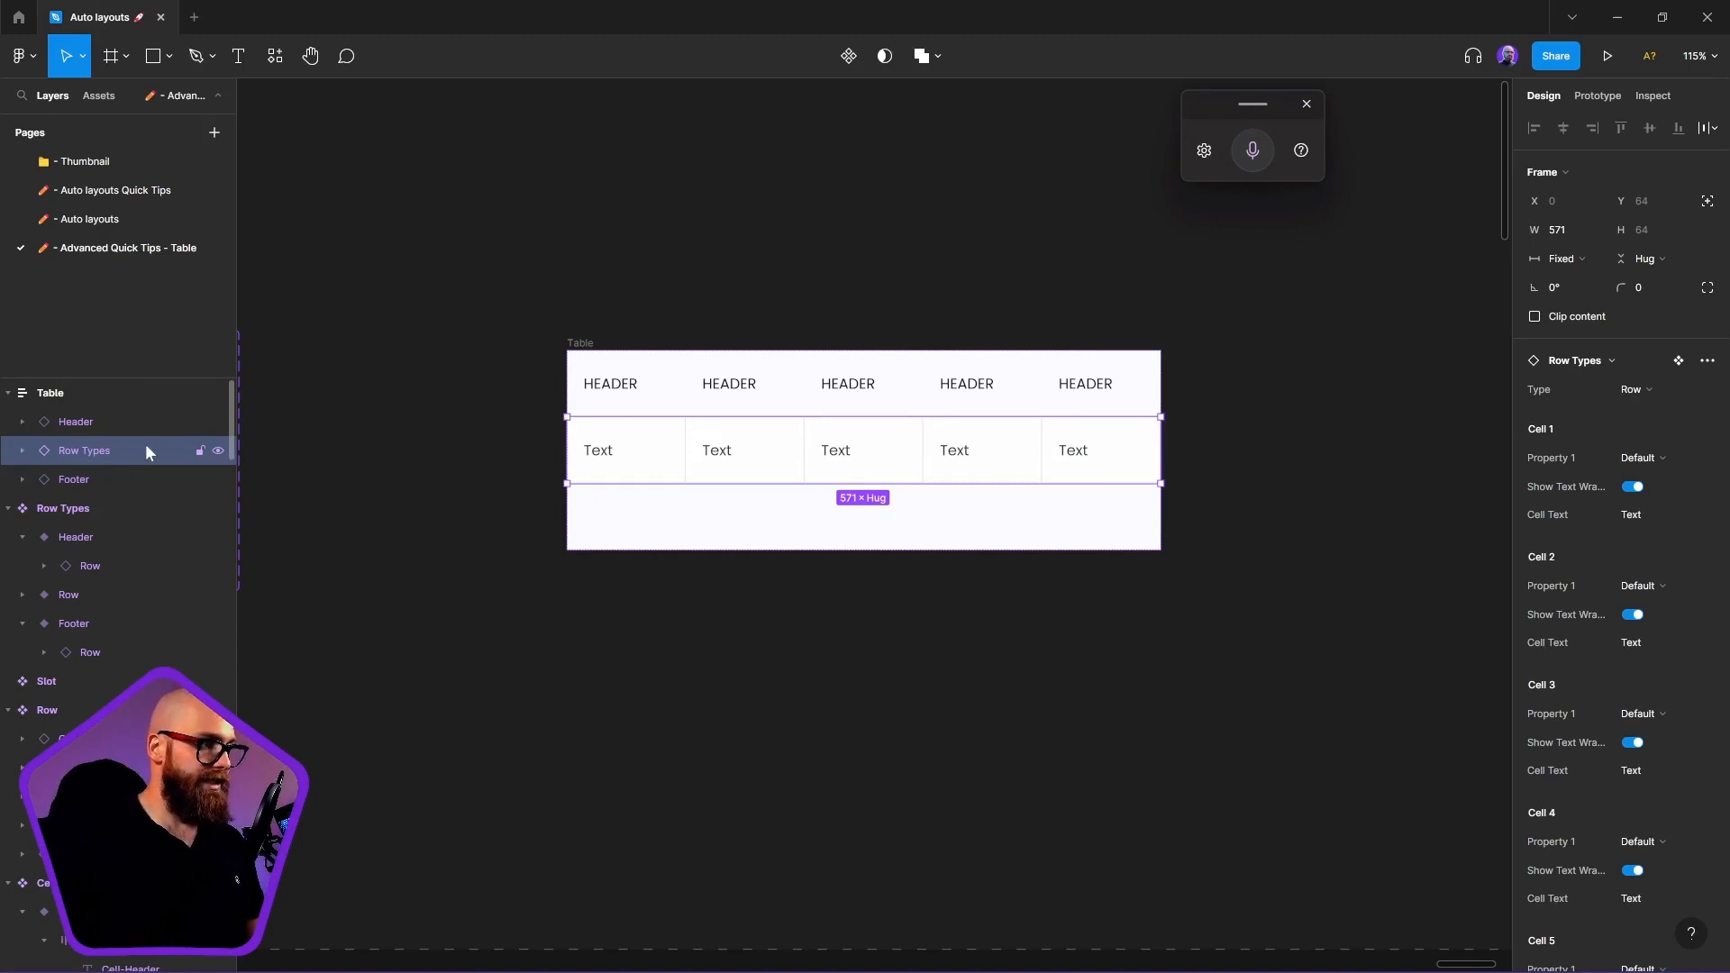
double_click(112, 451)
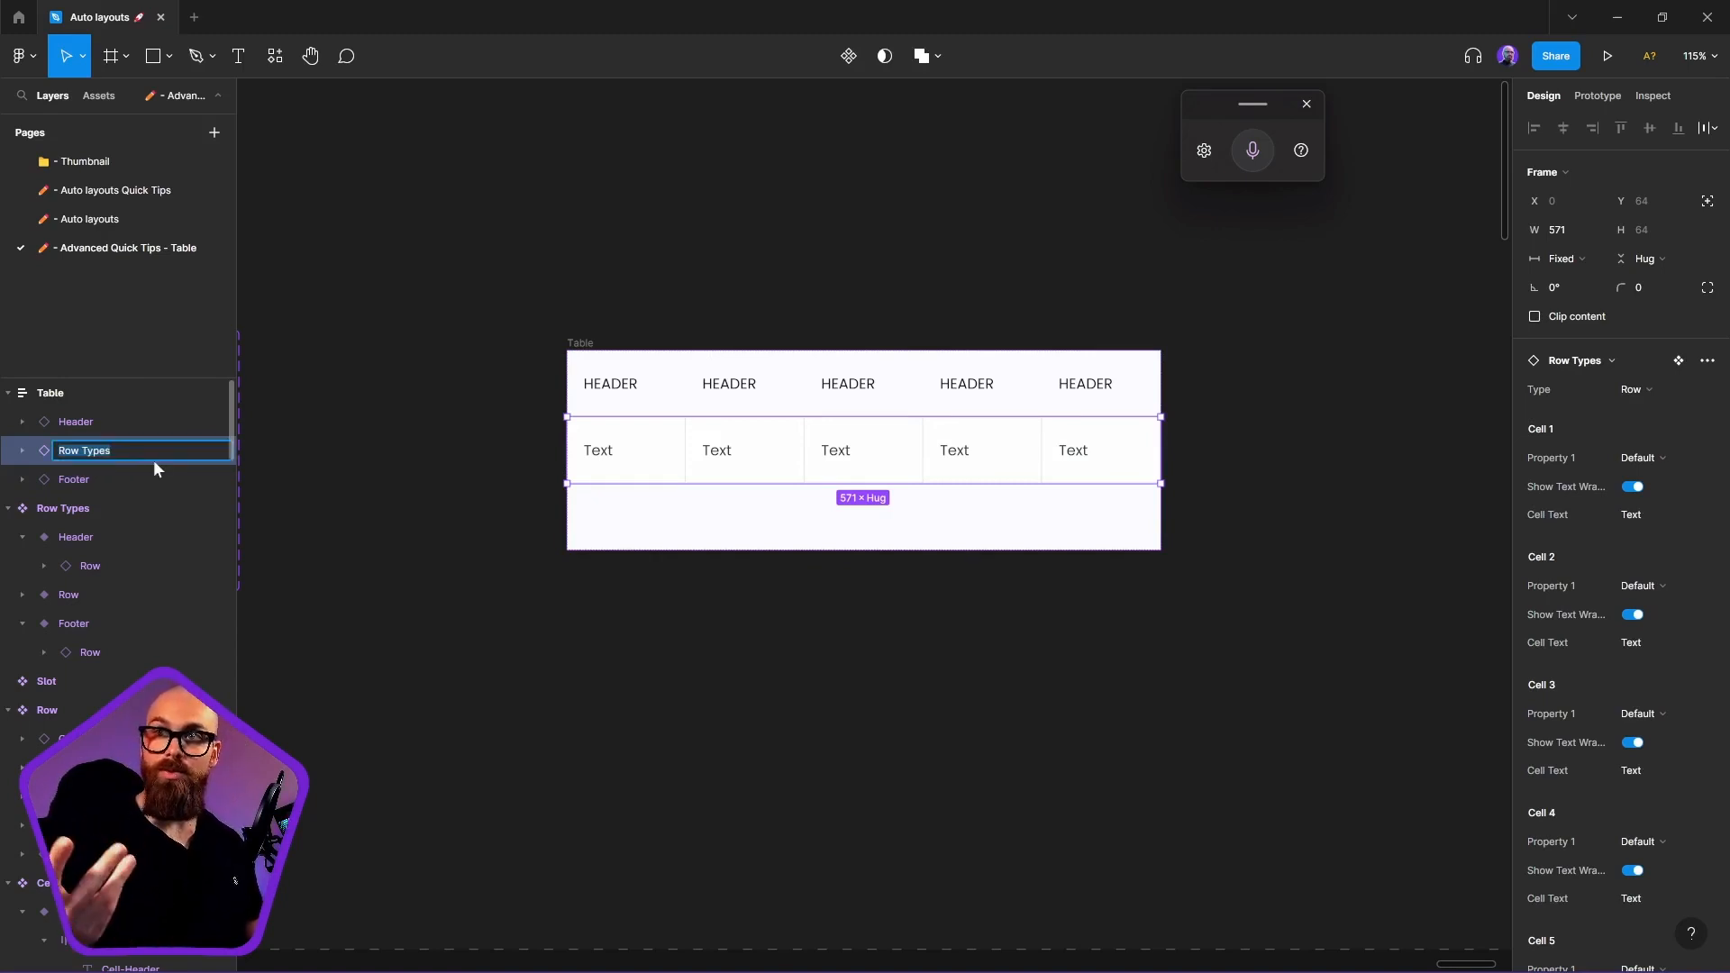
type("Row")
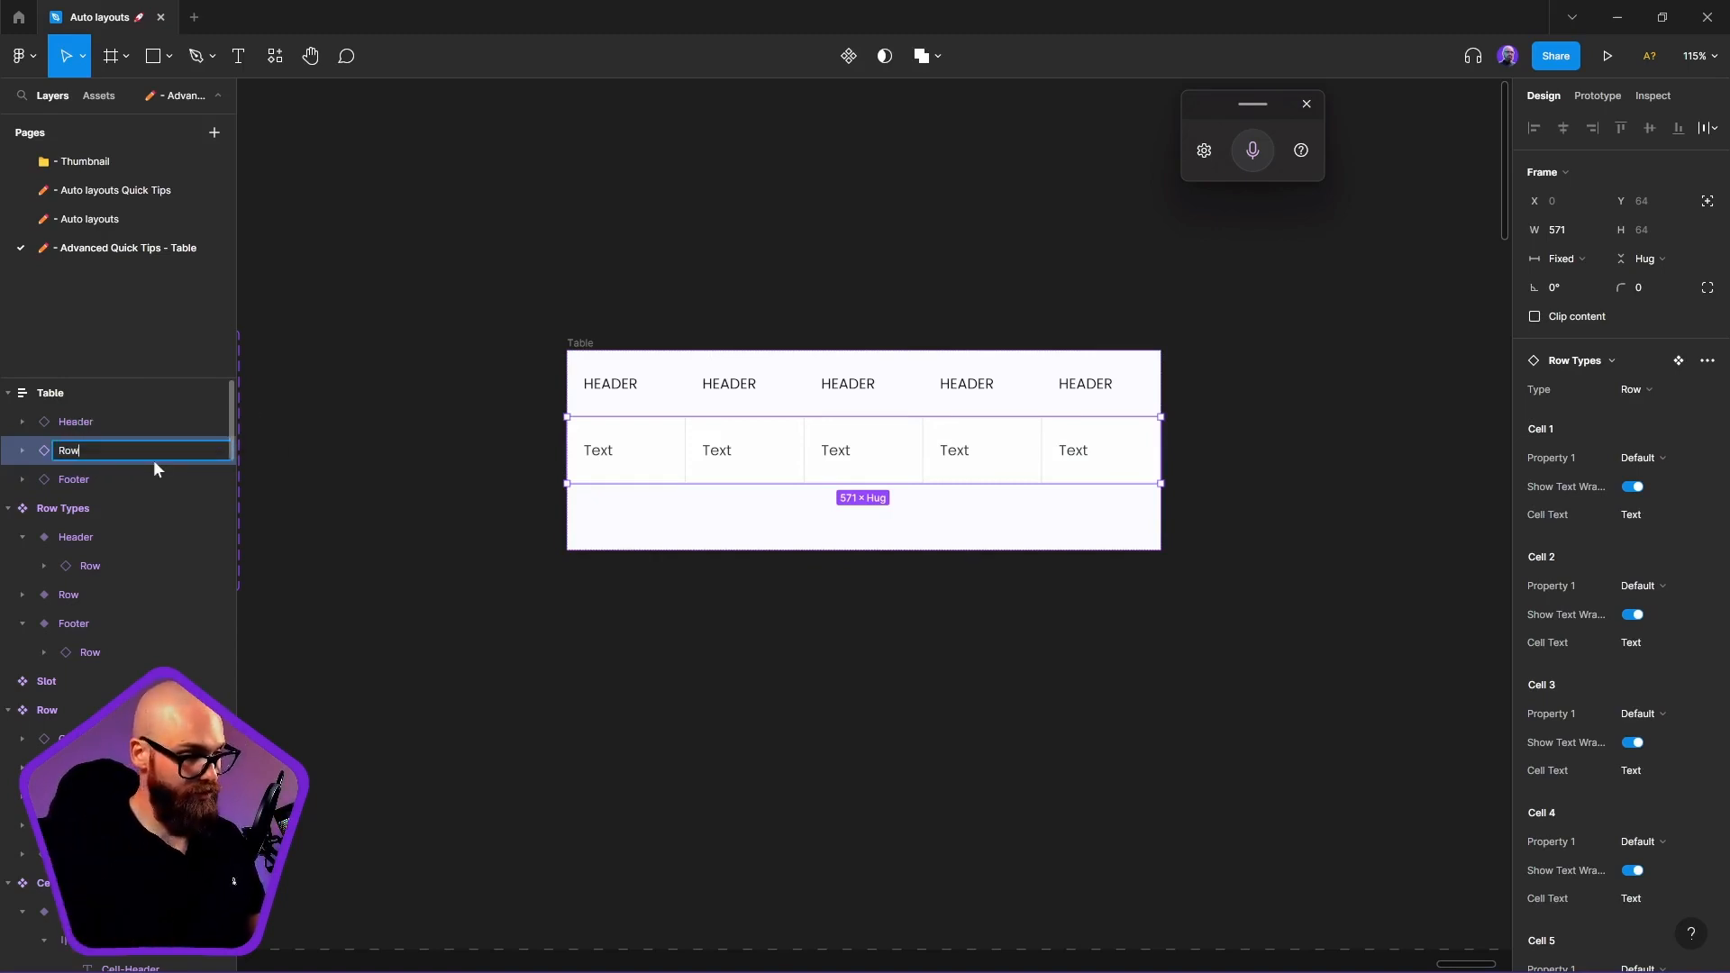
key("Return")
Wrap the Row instance in its own auto layout frame with item spacing, horizontal padding and vertical padding all 0
key("shift+a")
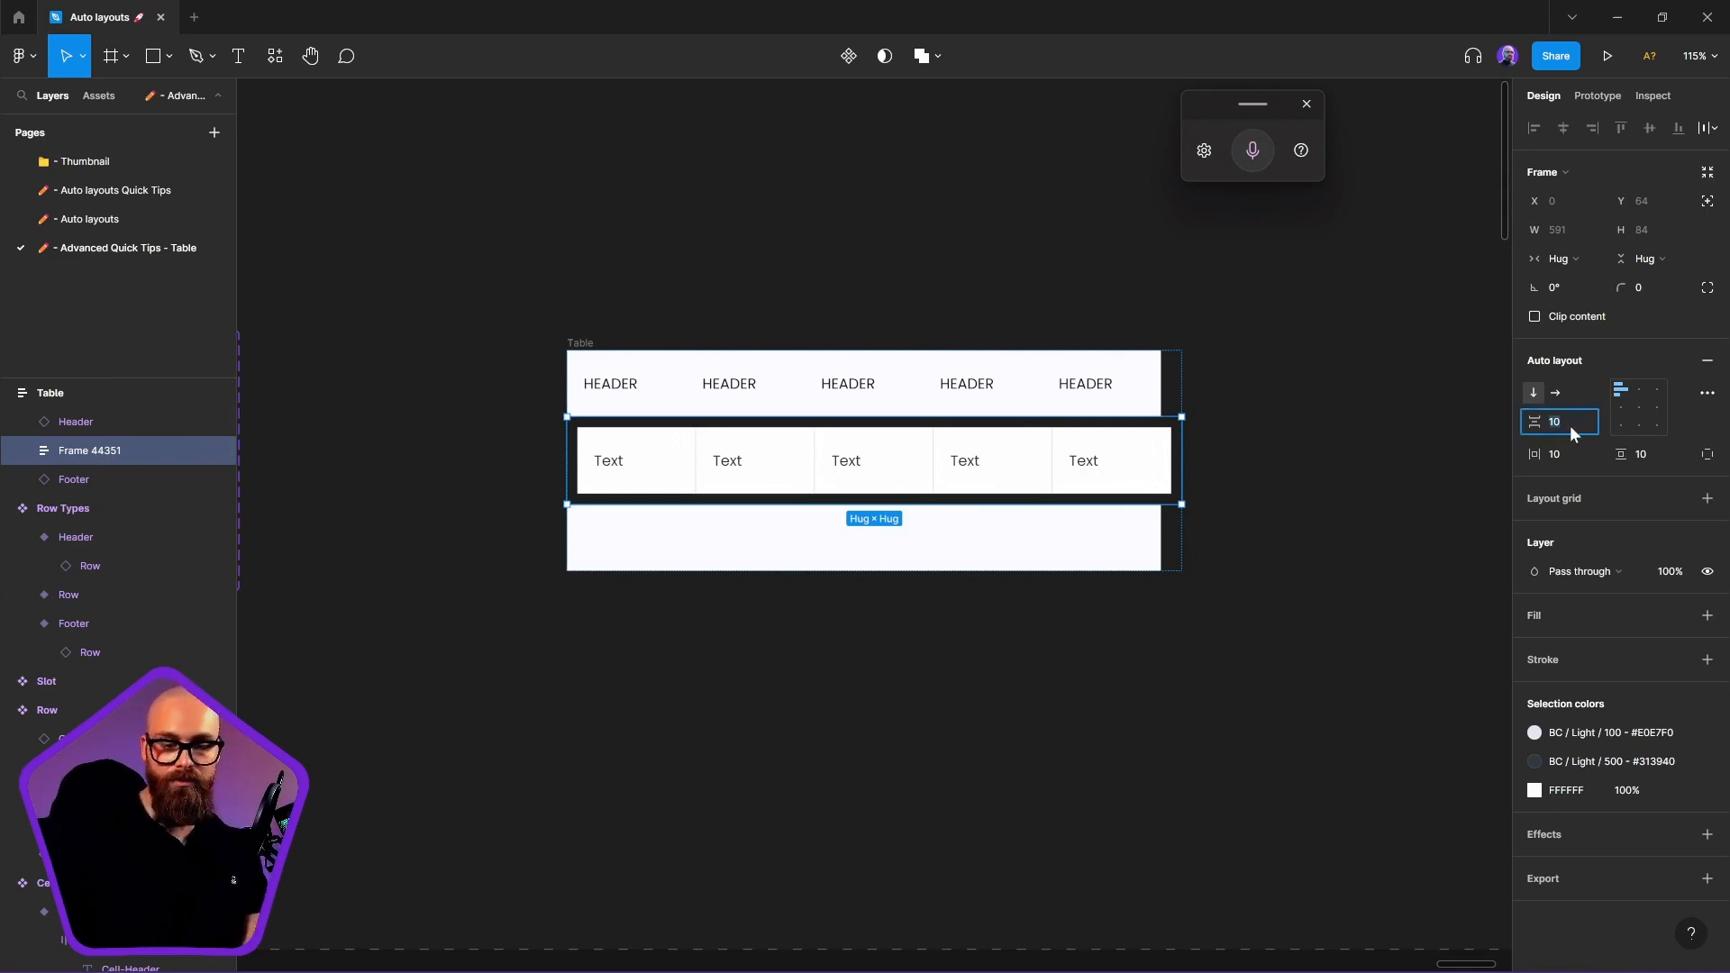
type("0")
left_click(1572, 456)
type("0")
left_click(1669, 457)
type("0")
key("Return")
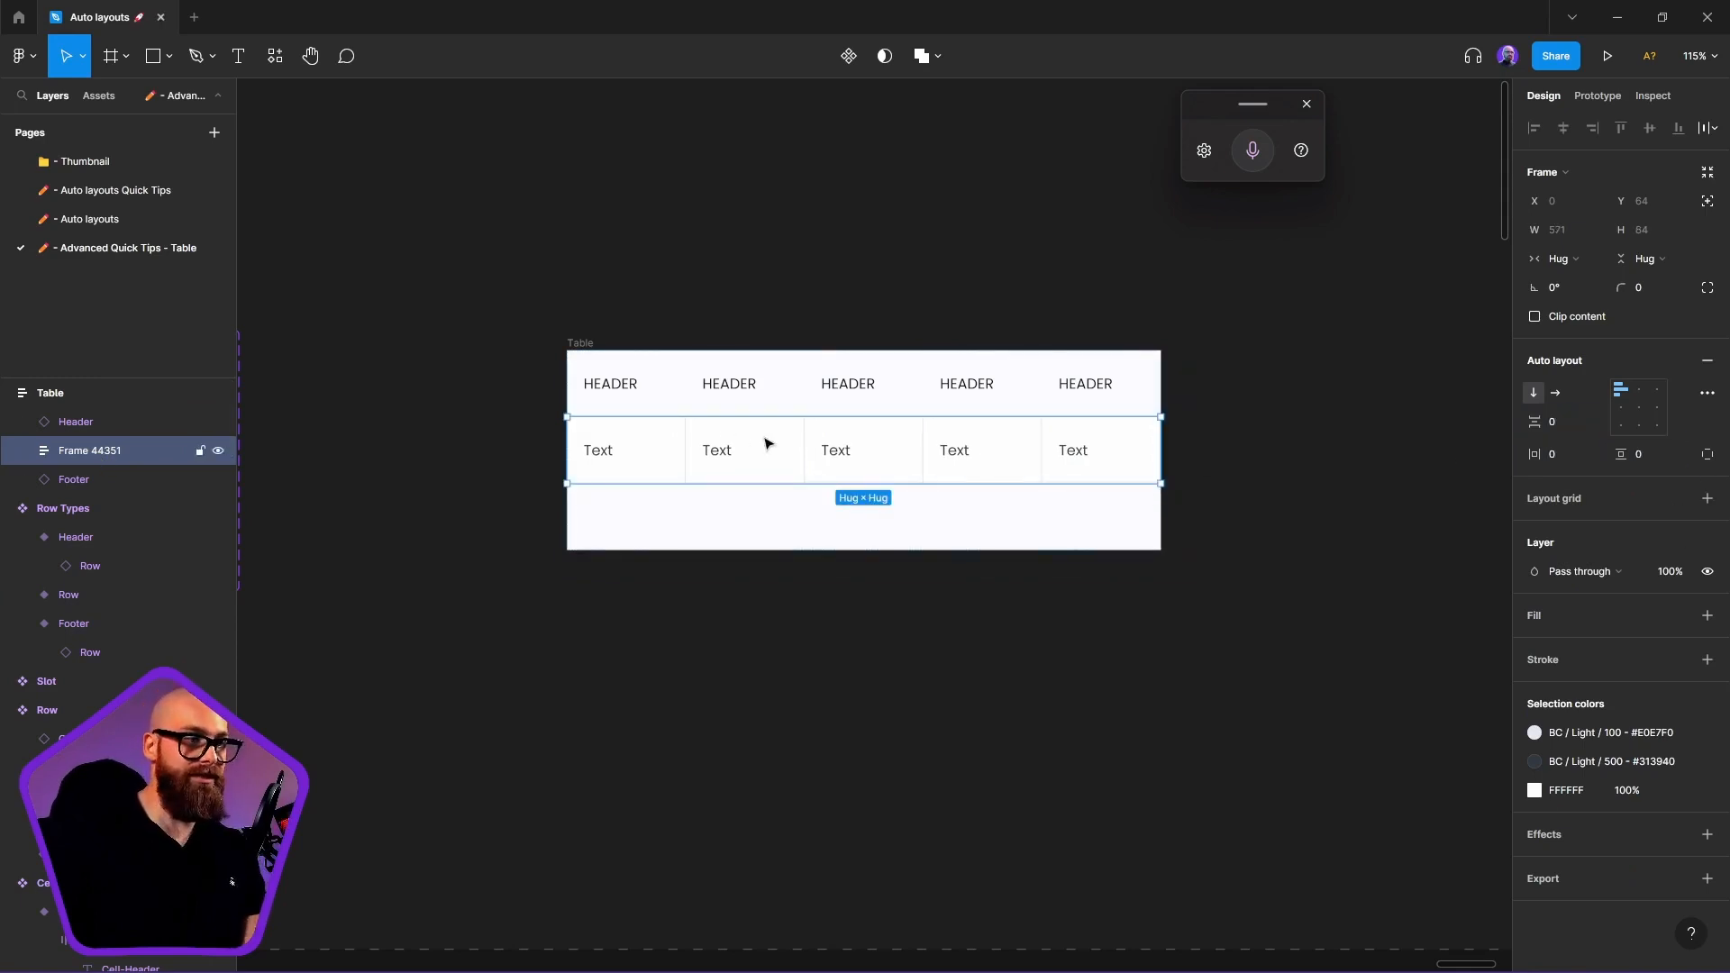
Rename the frame around the Row instance as Rows
double_click(72, 450)
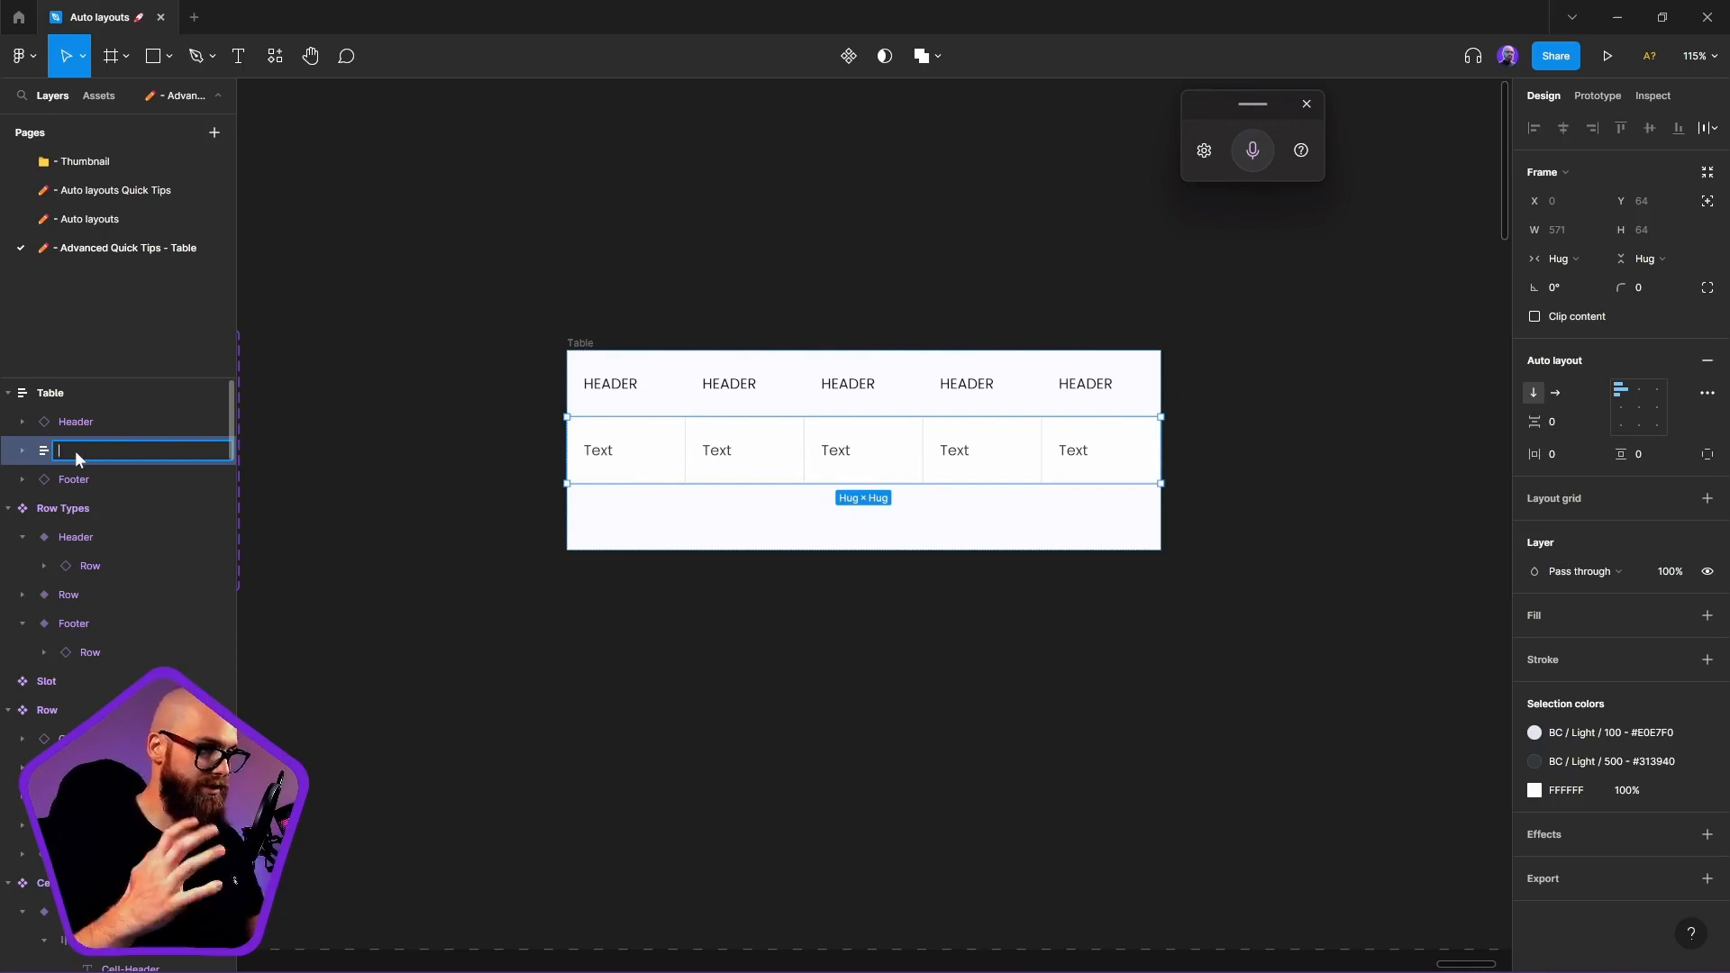
key("super+h")
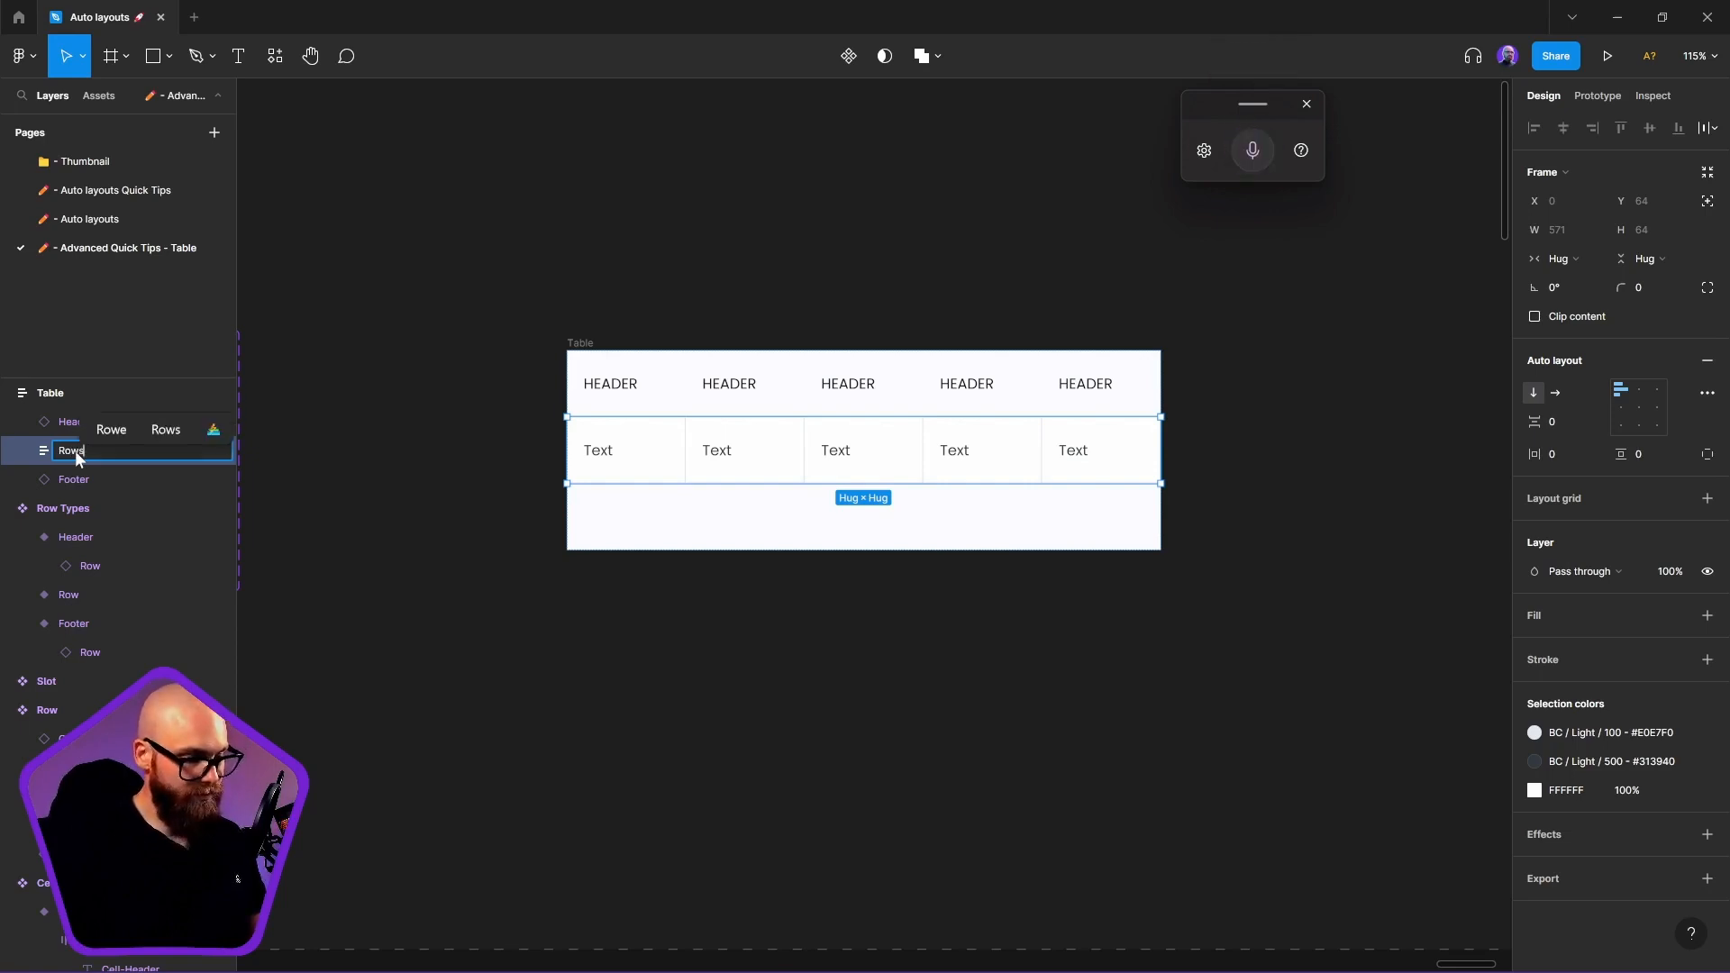
left_click(271, 425)
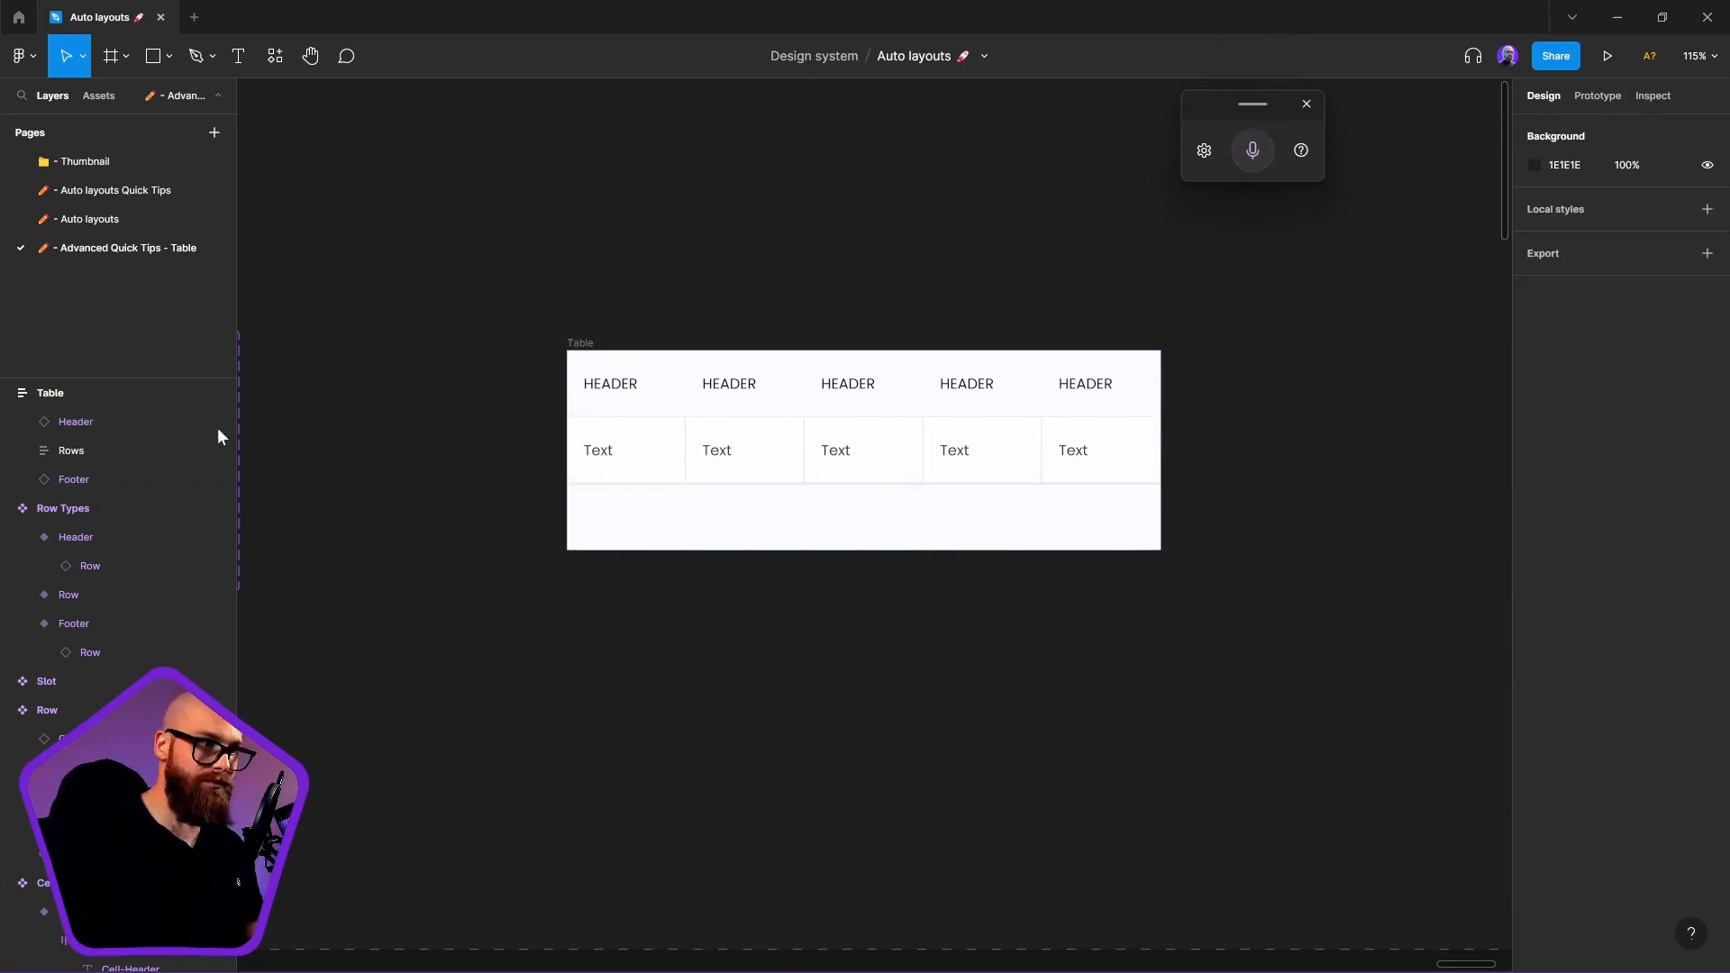
Set the width of both the Rows frame and the Row instance inside it to Fill container
left_click(45, 452)
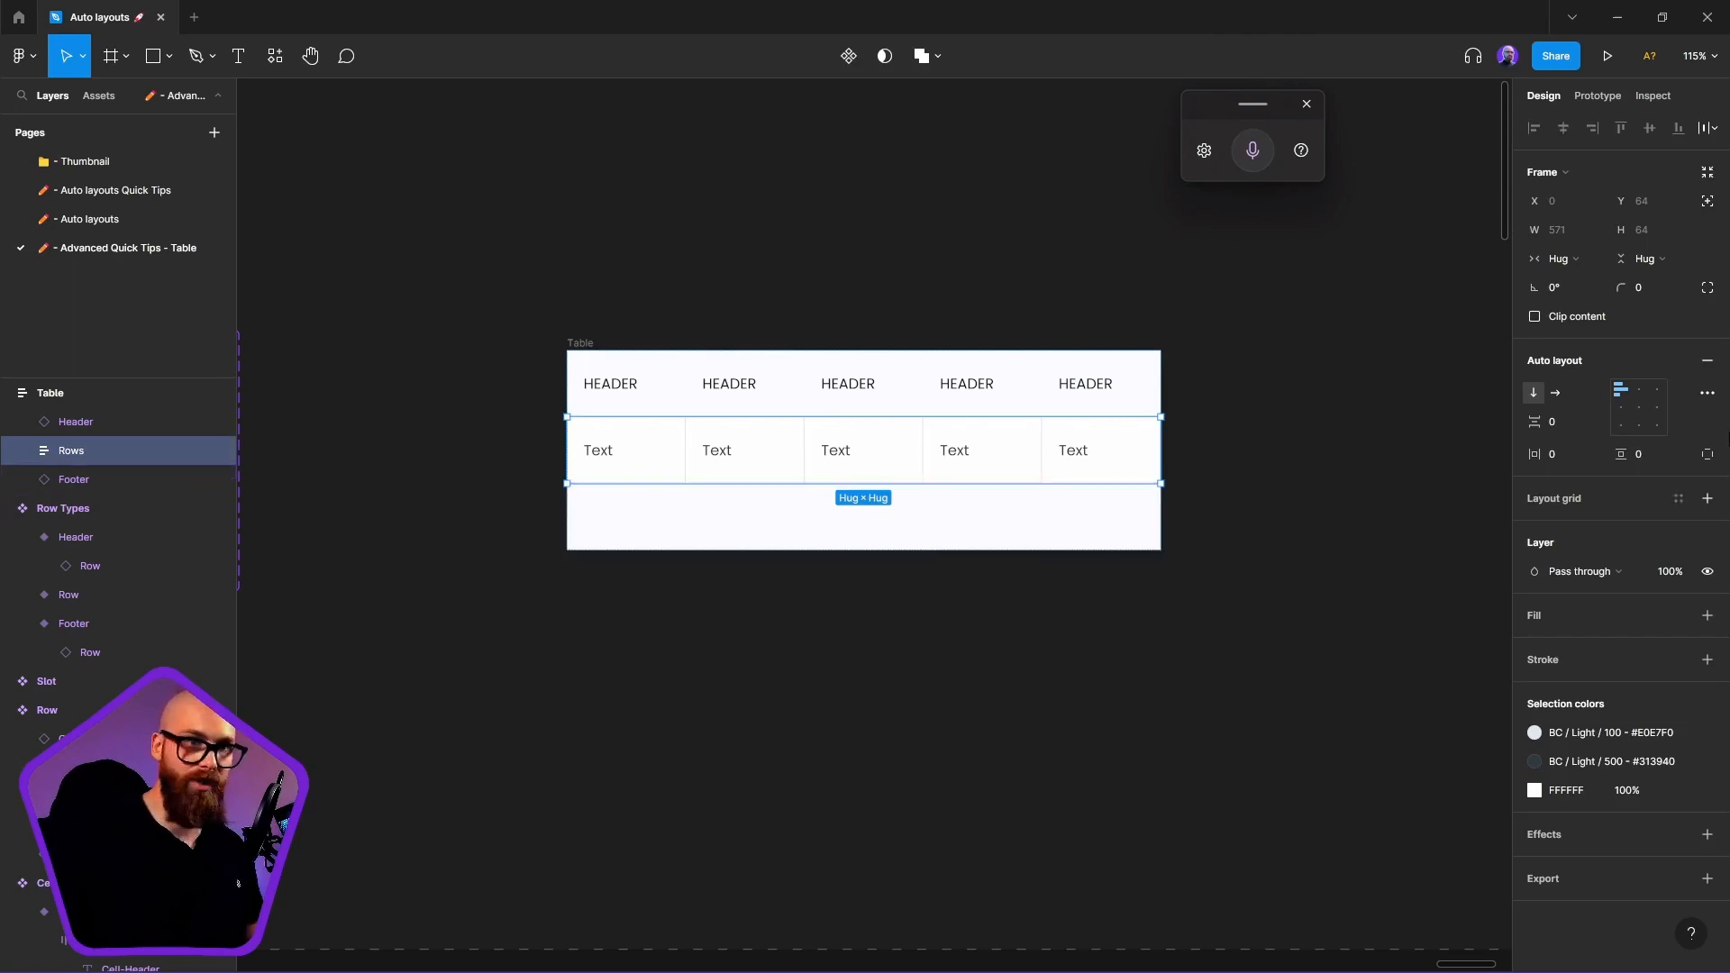
left_click(1588, 263)
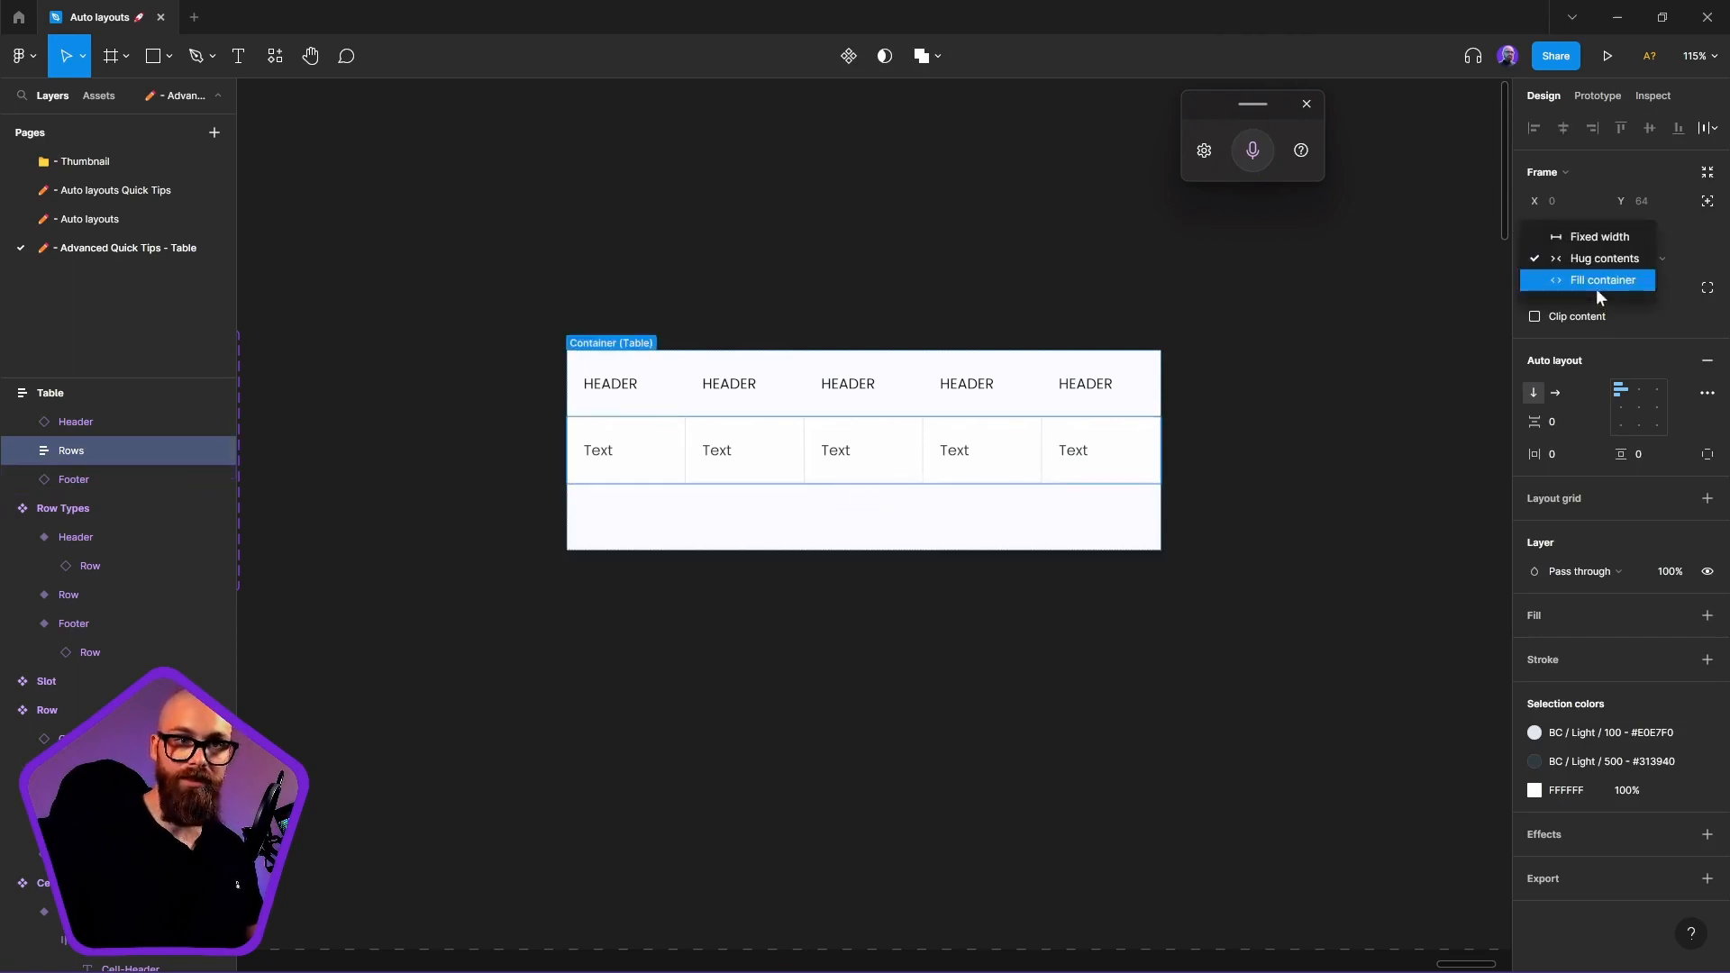
left_click(1597, 281)
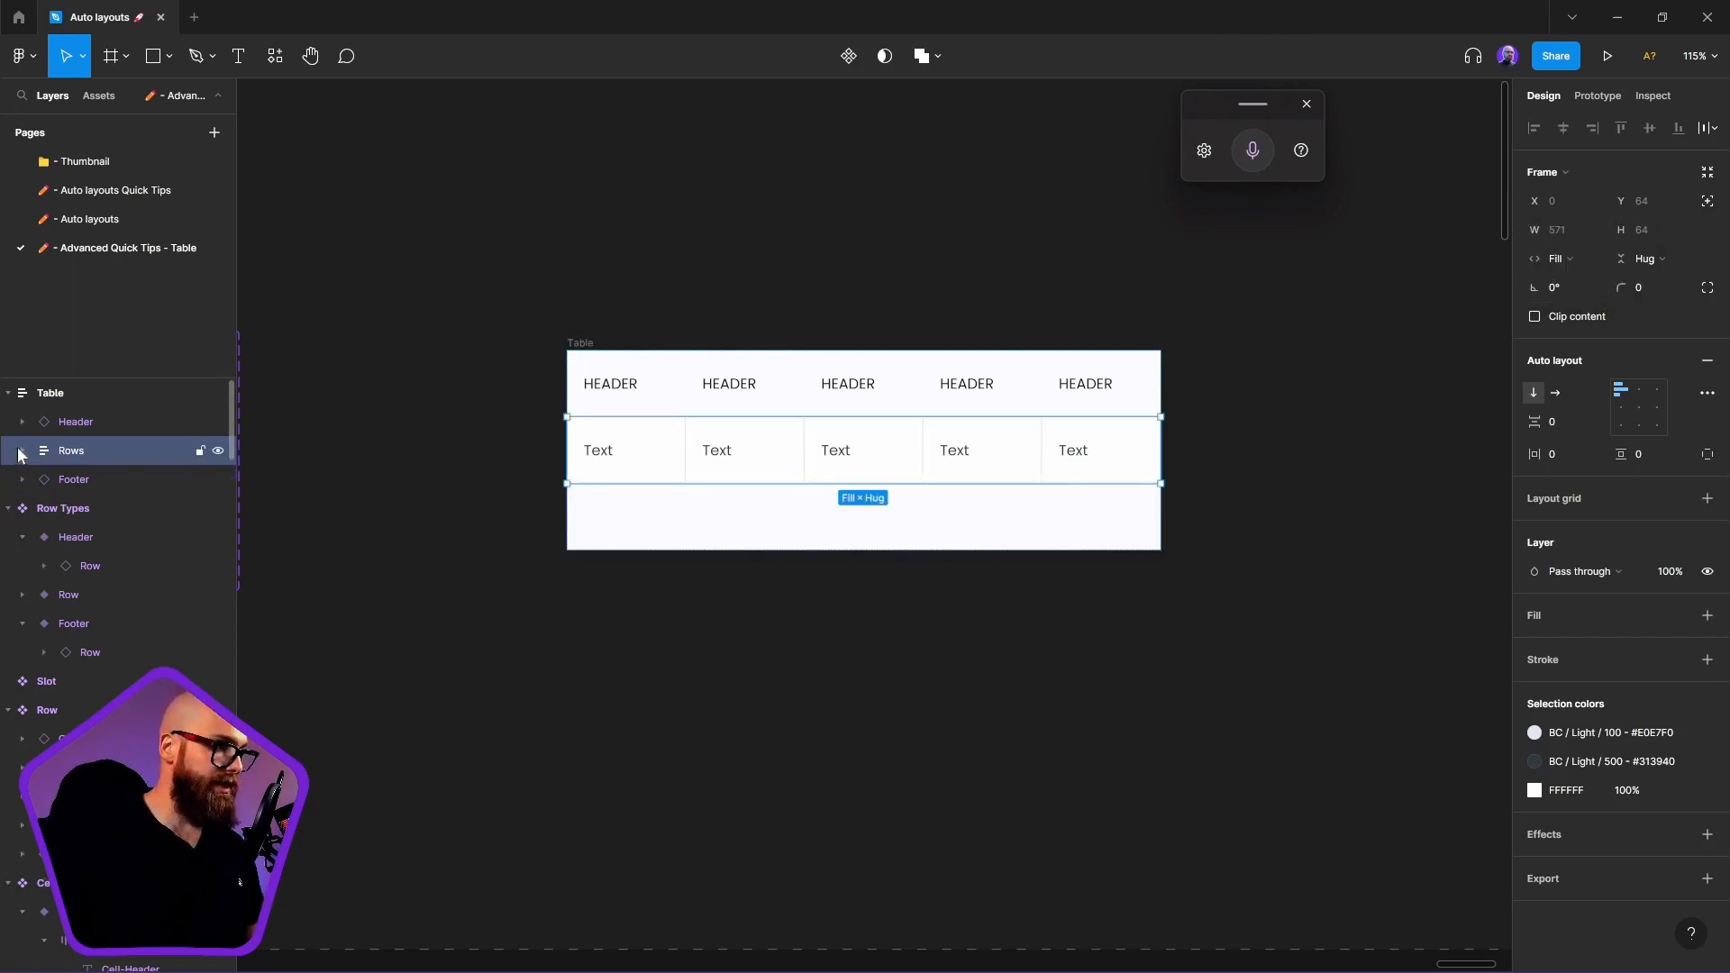
left_click(19, 451)
left_click(131, 479)
left_click(1564, 263)
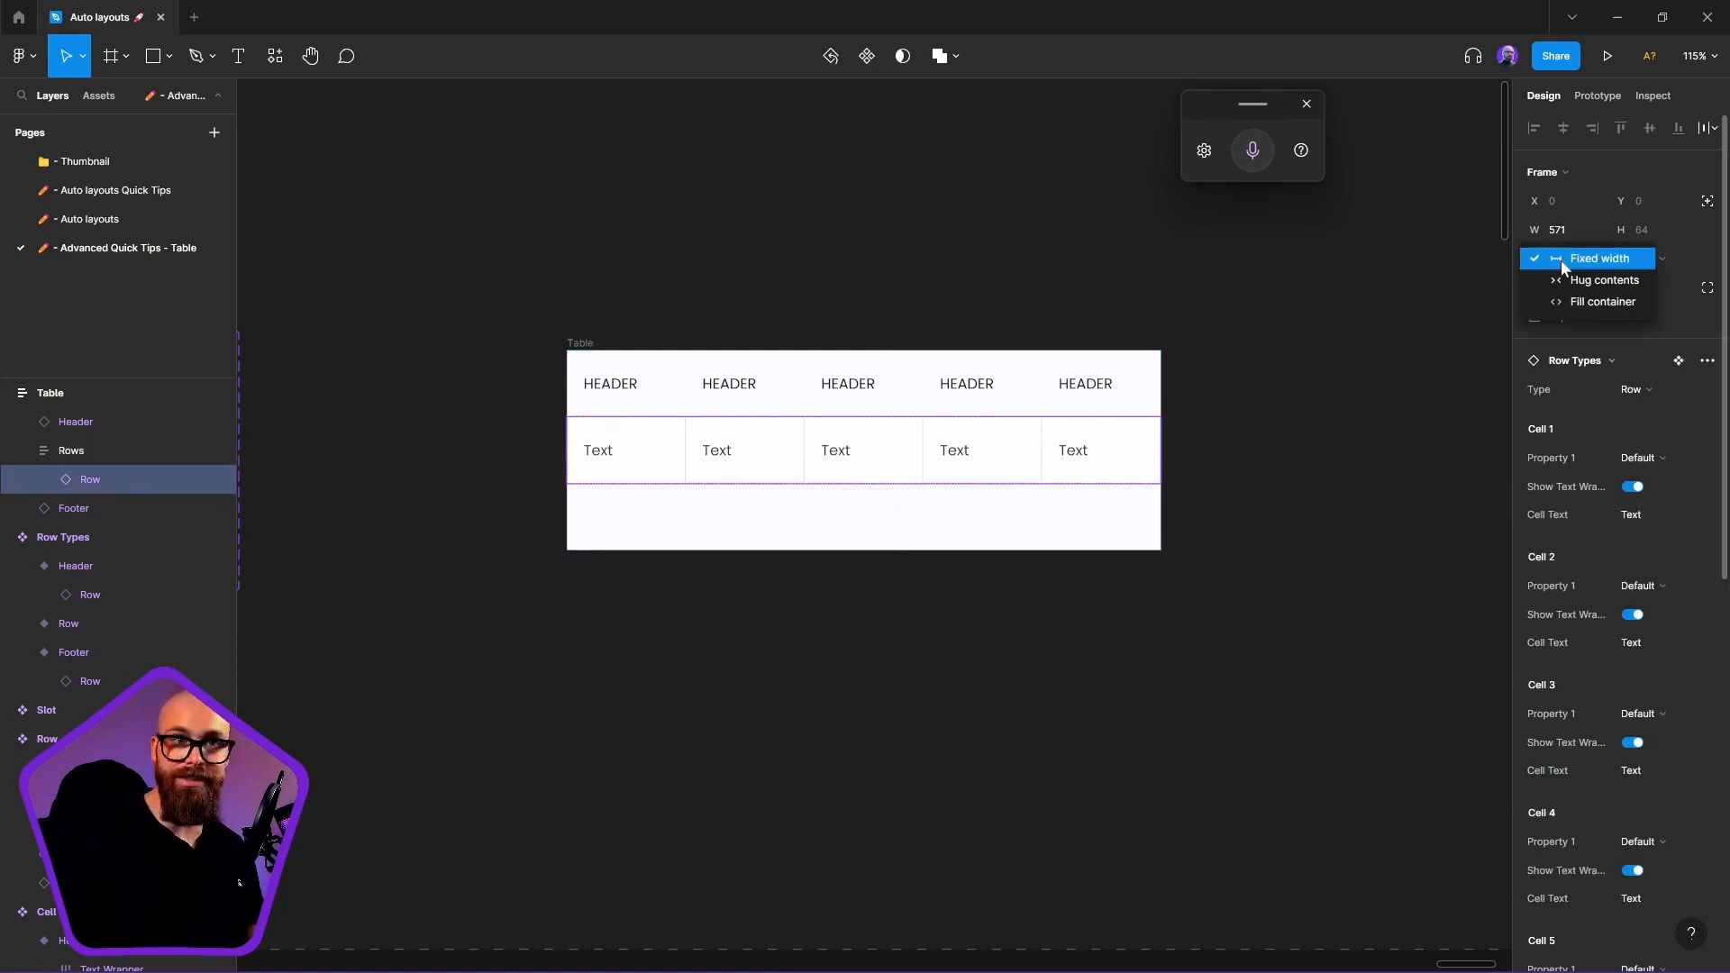
left_click(1600, 302)
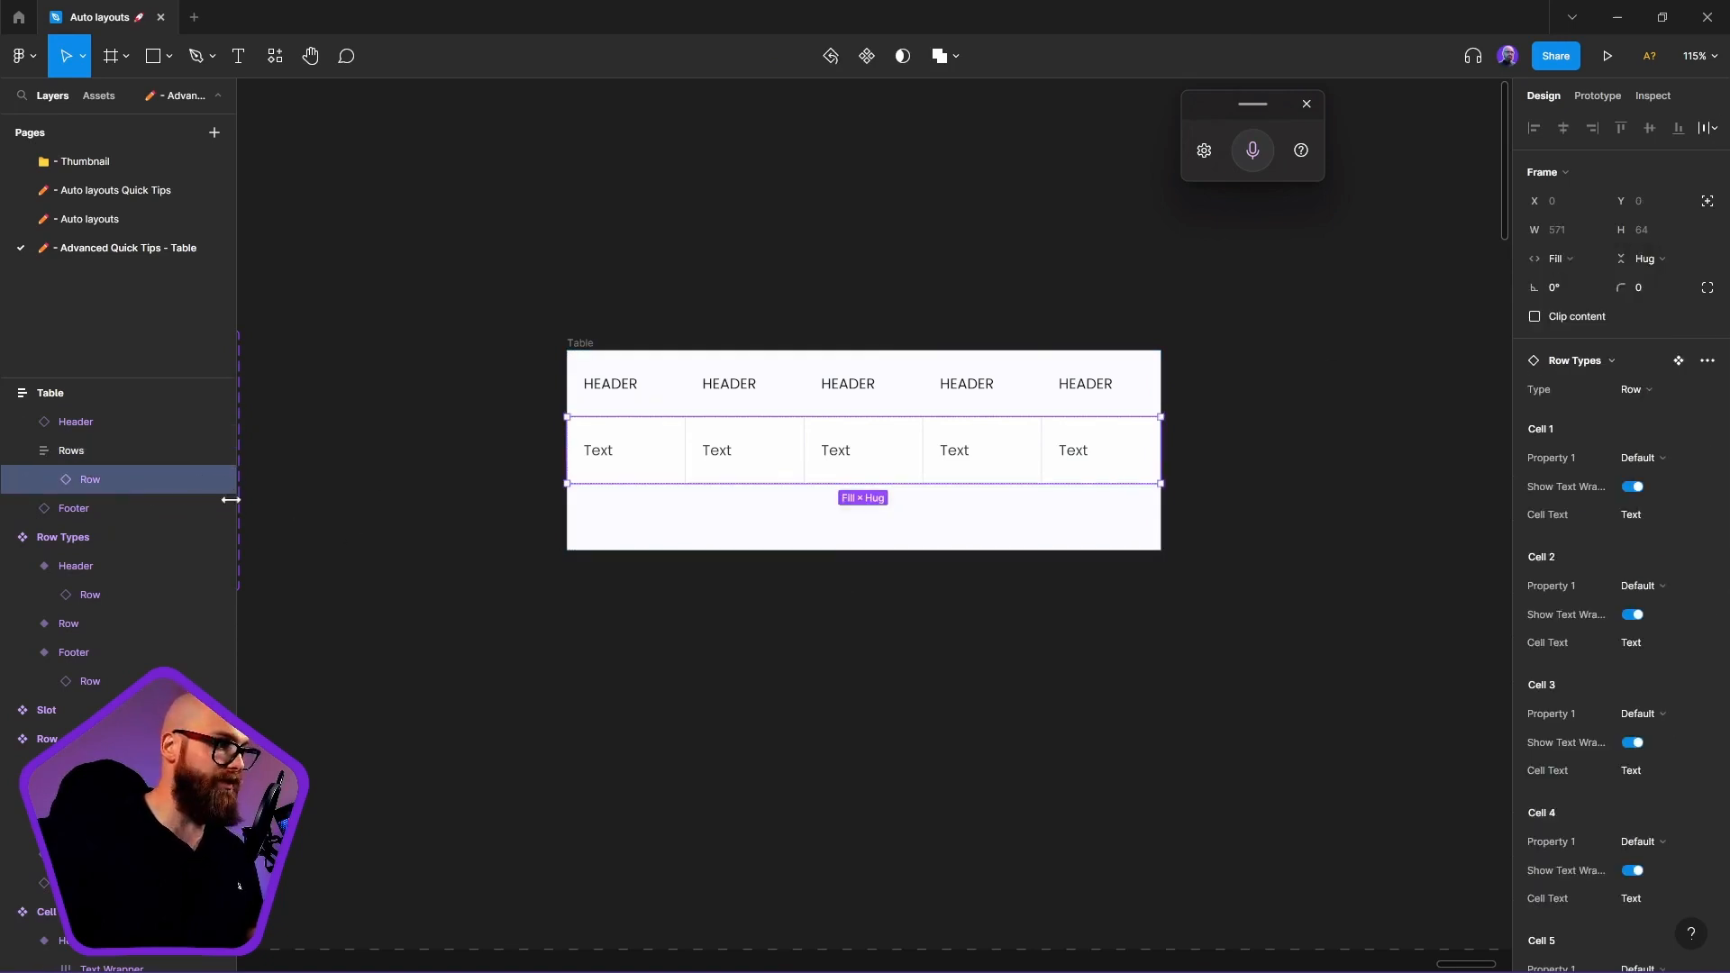
left_click(70, 451)
left_click(86, 480)
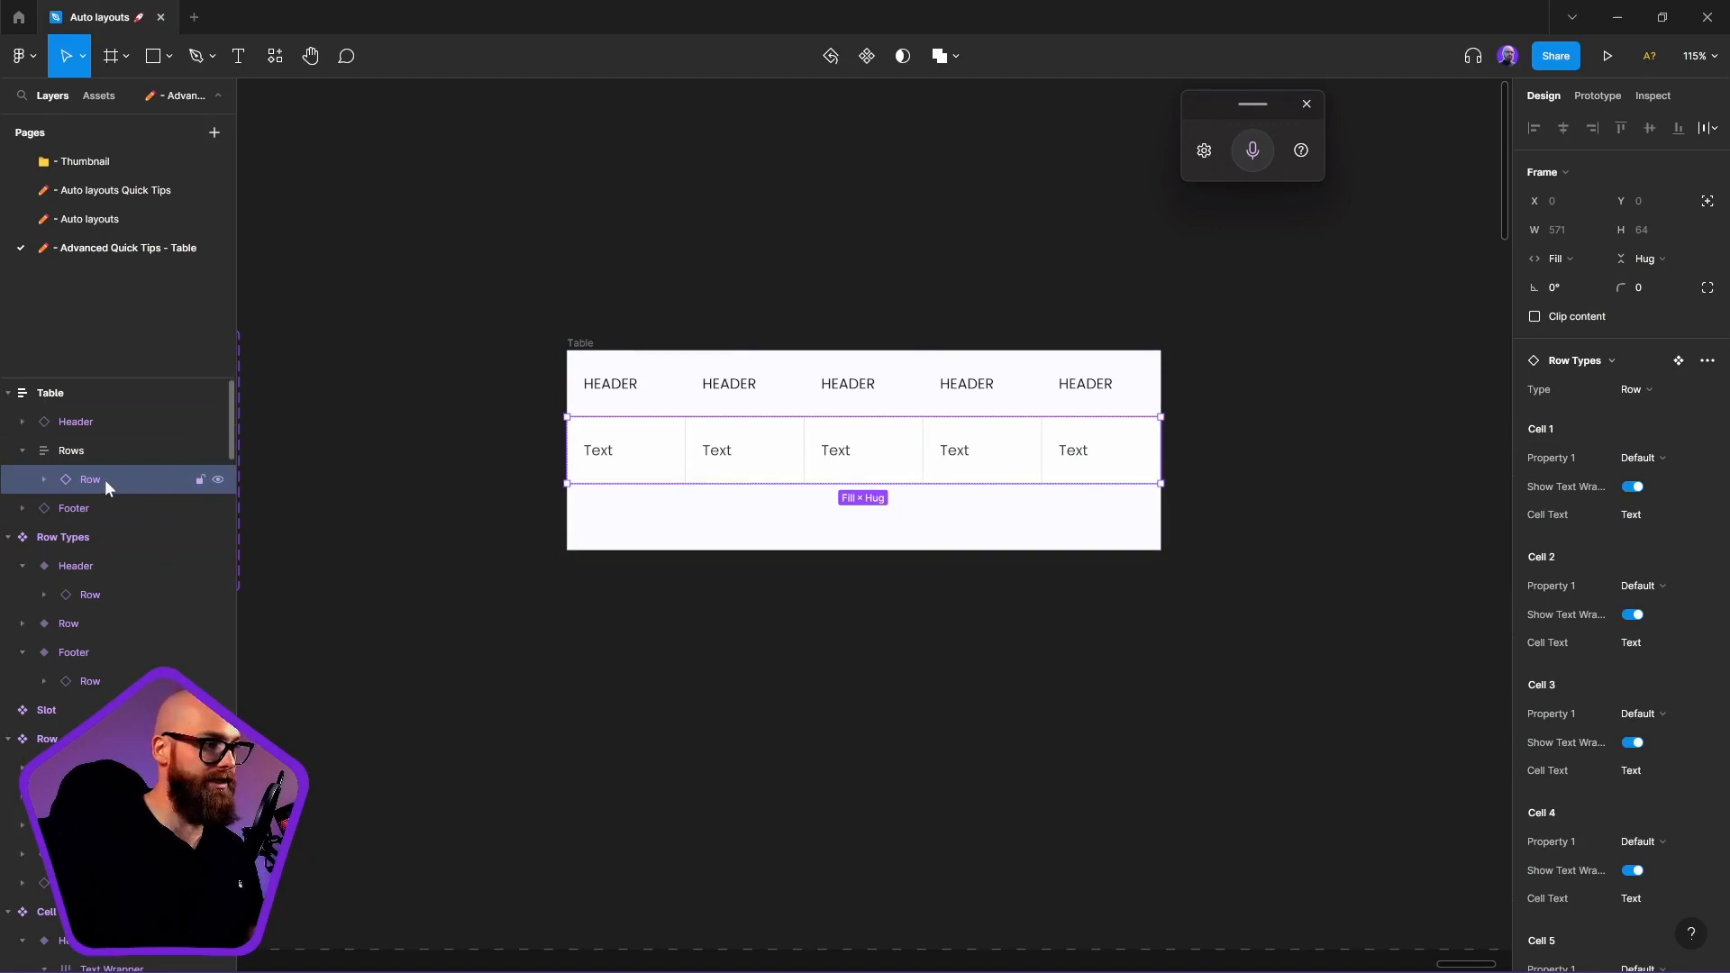
left_click(564, 372)
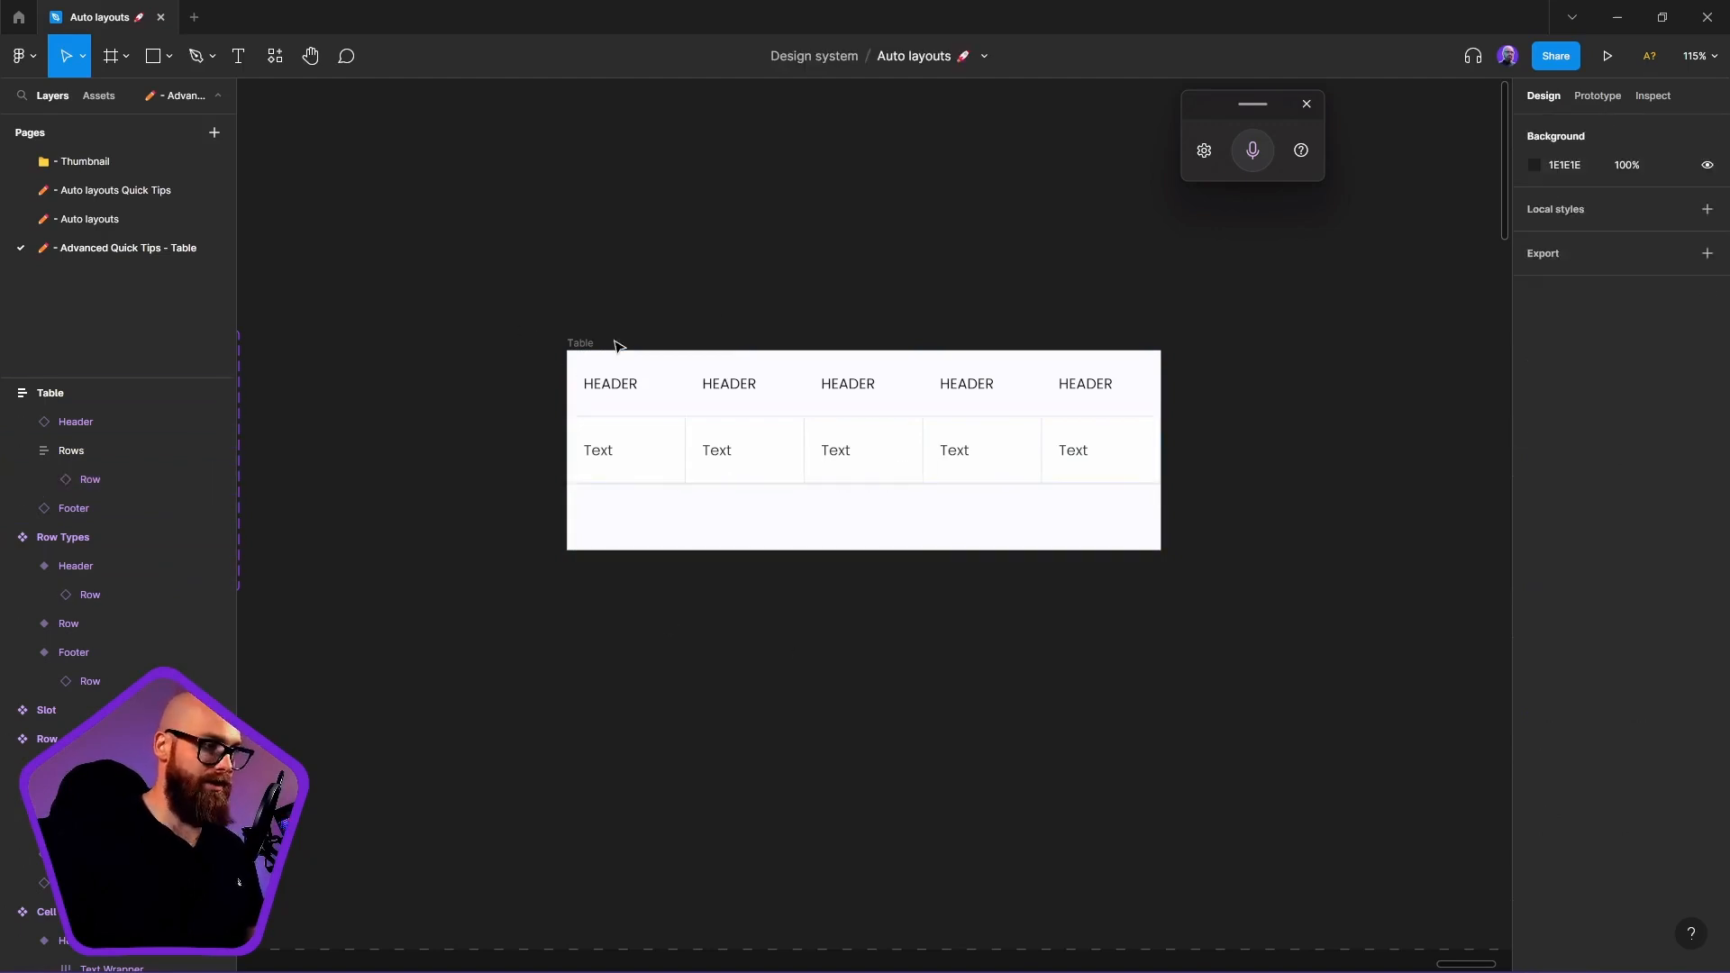
Turn the whole Table frame into a component
left_click(582, 342)
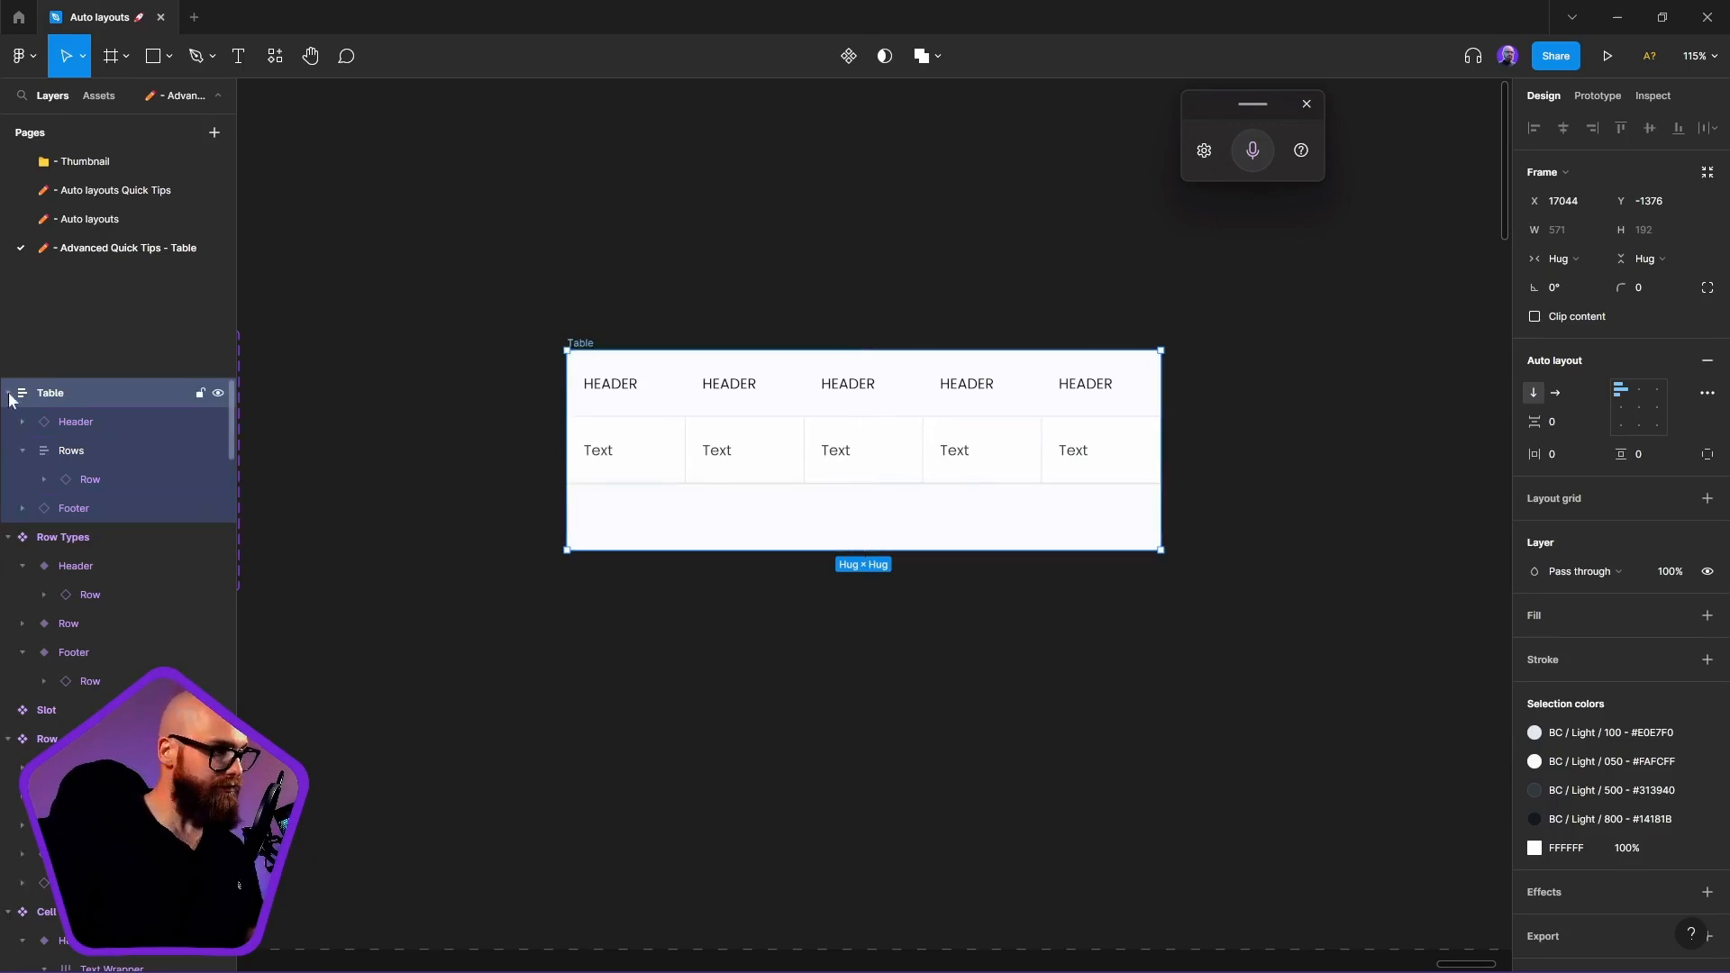
right_click(567, 344)
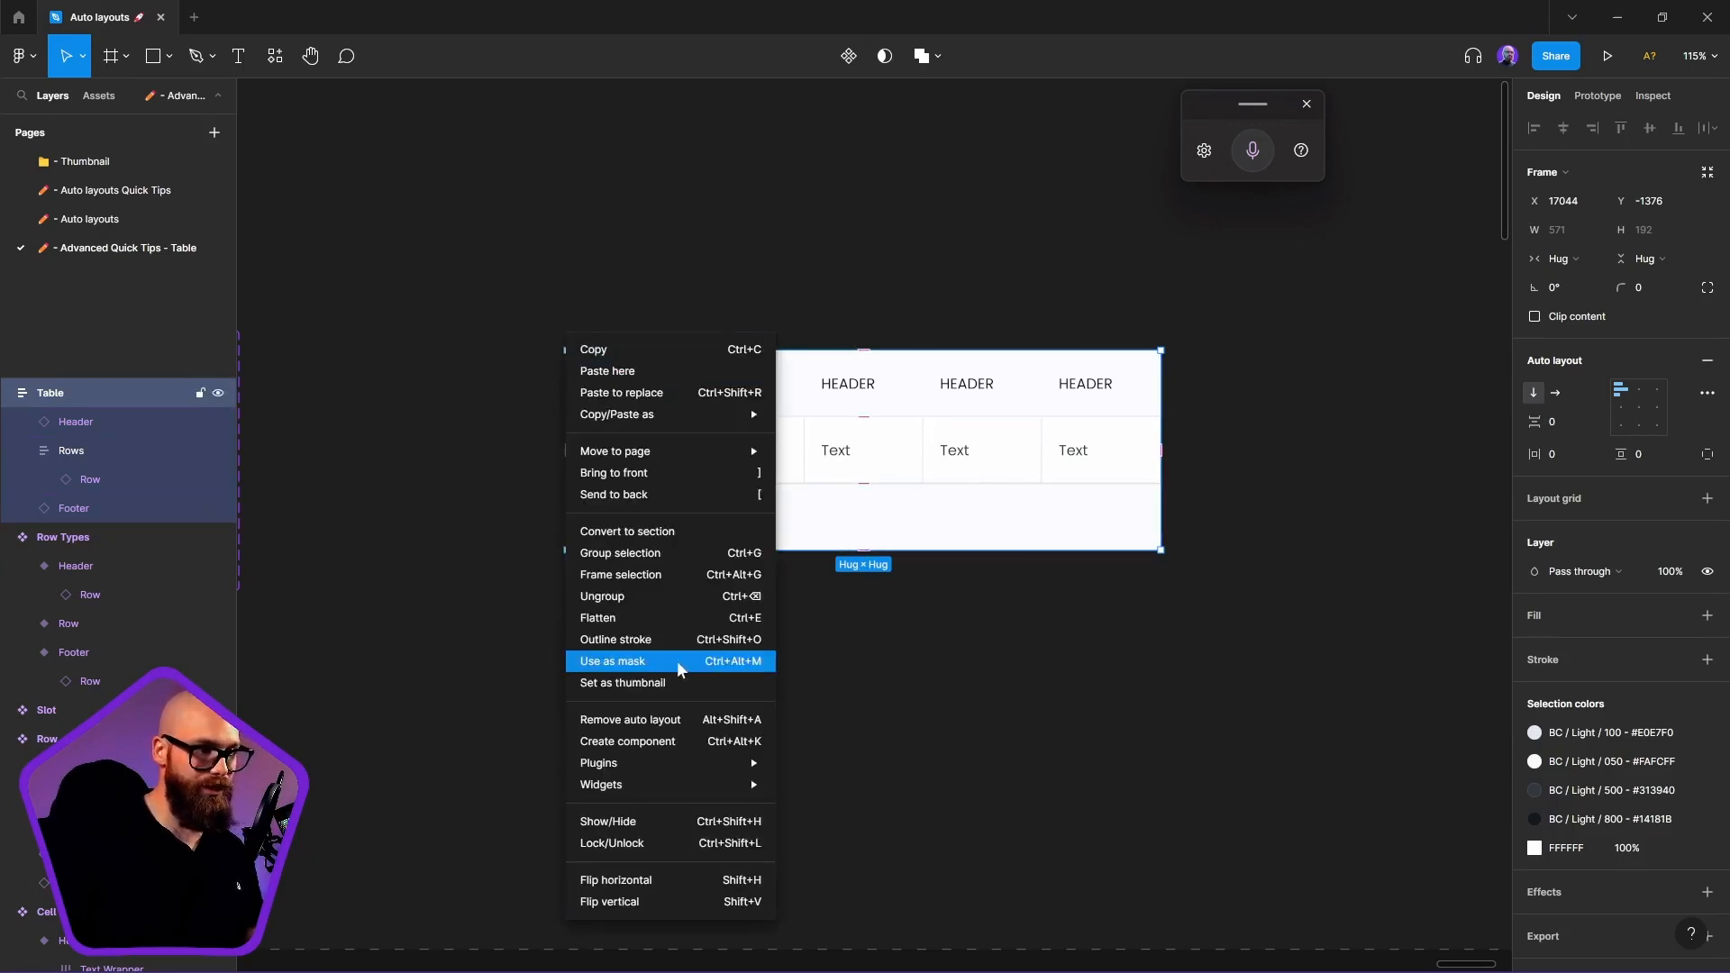
left_click(623, 746)
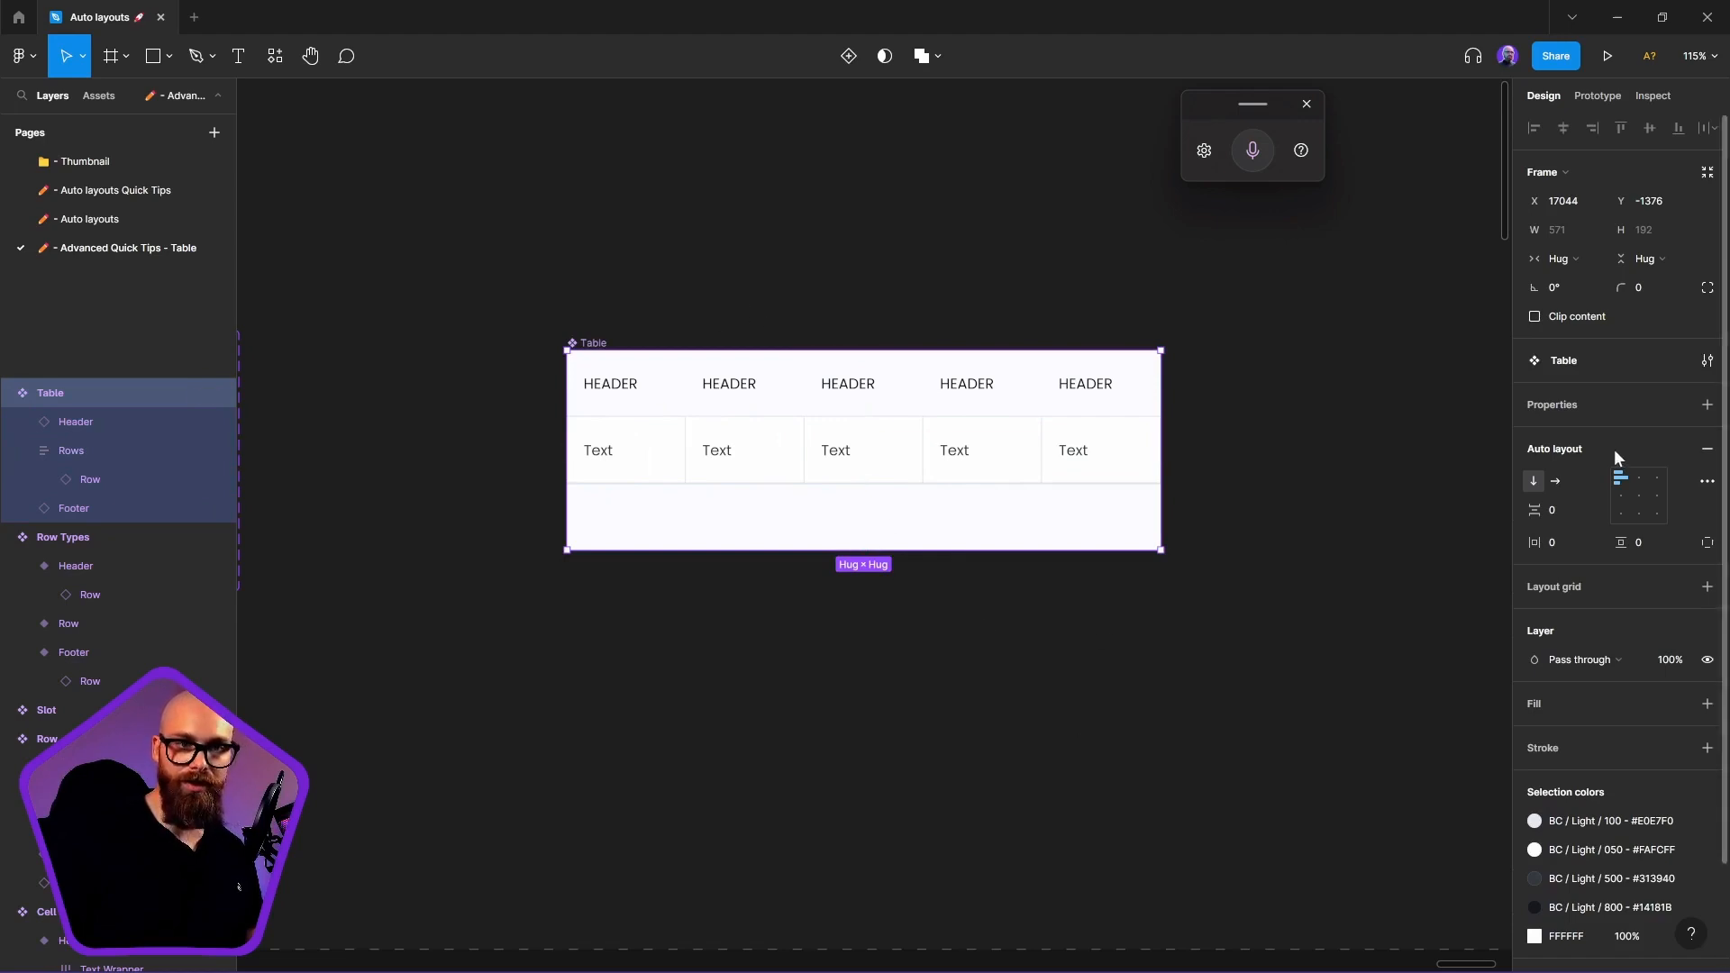
Expose the nested instance properties of Header, Row and Footer on the Table component
left_click(1707, 405)
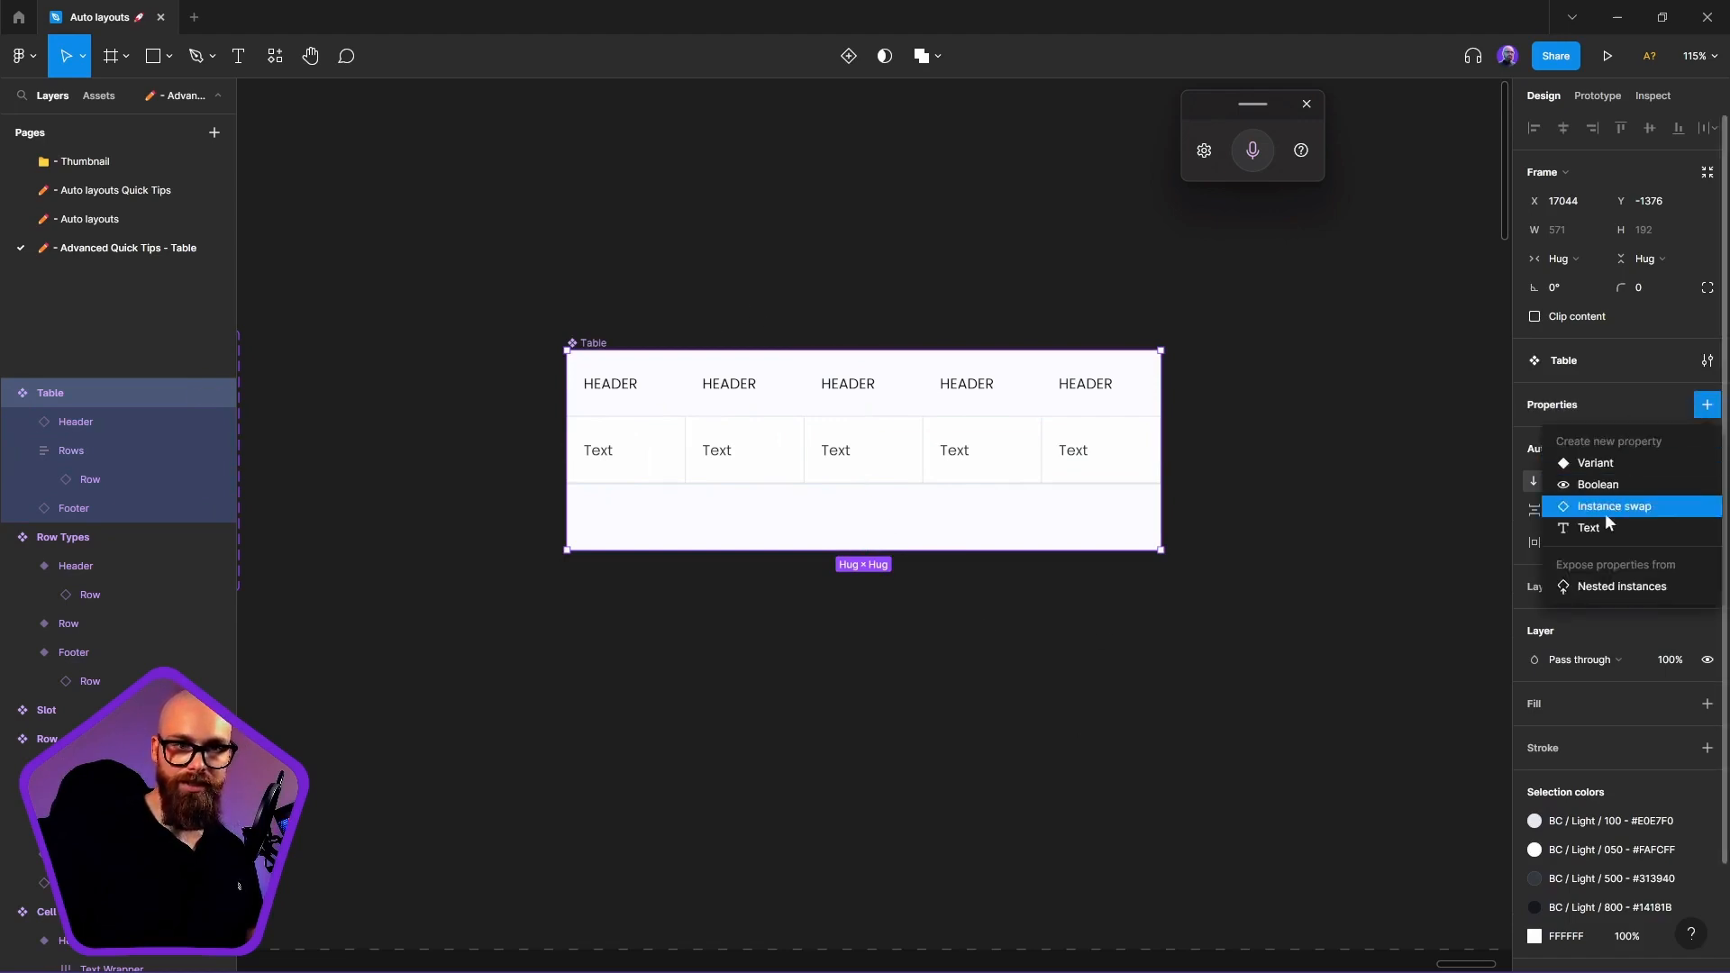
left_click(1590, 584)
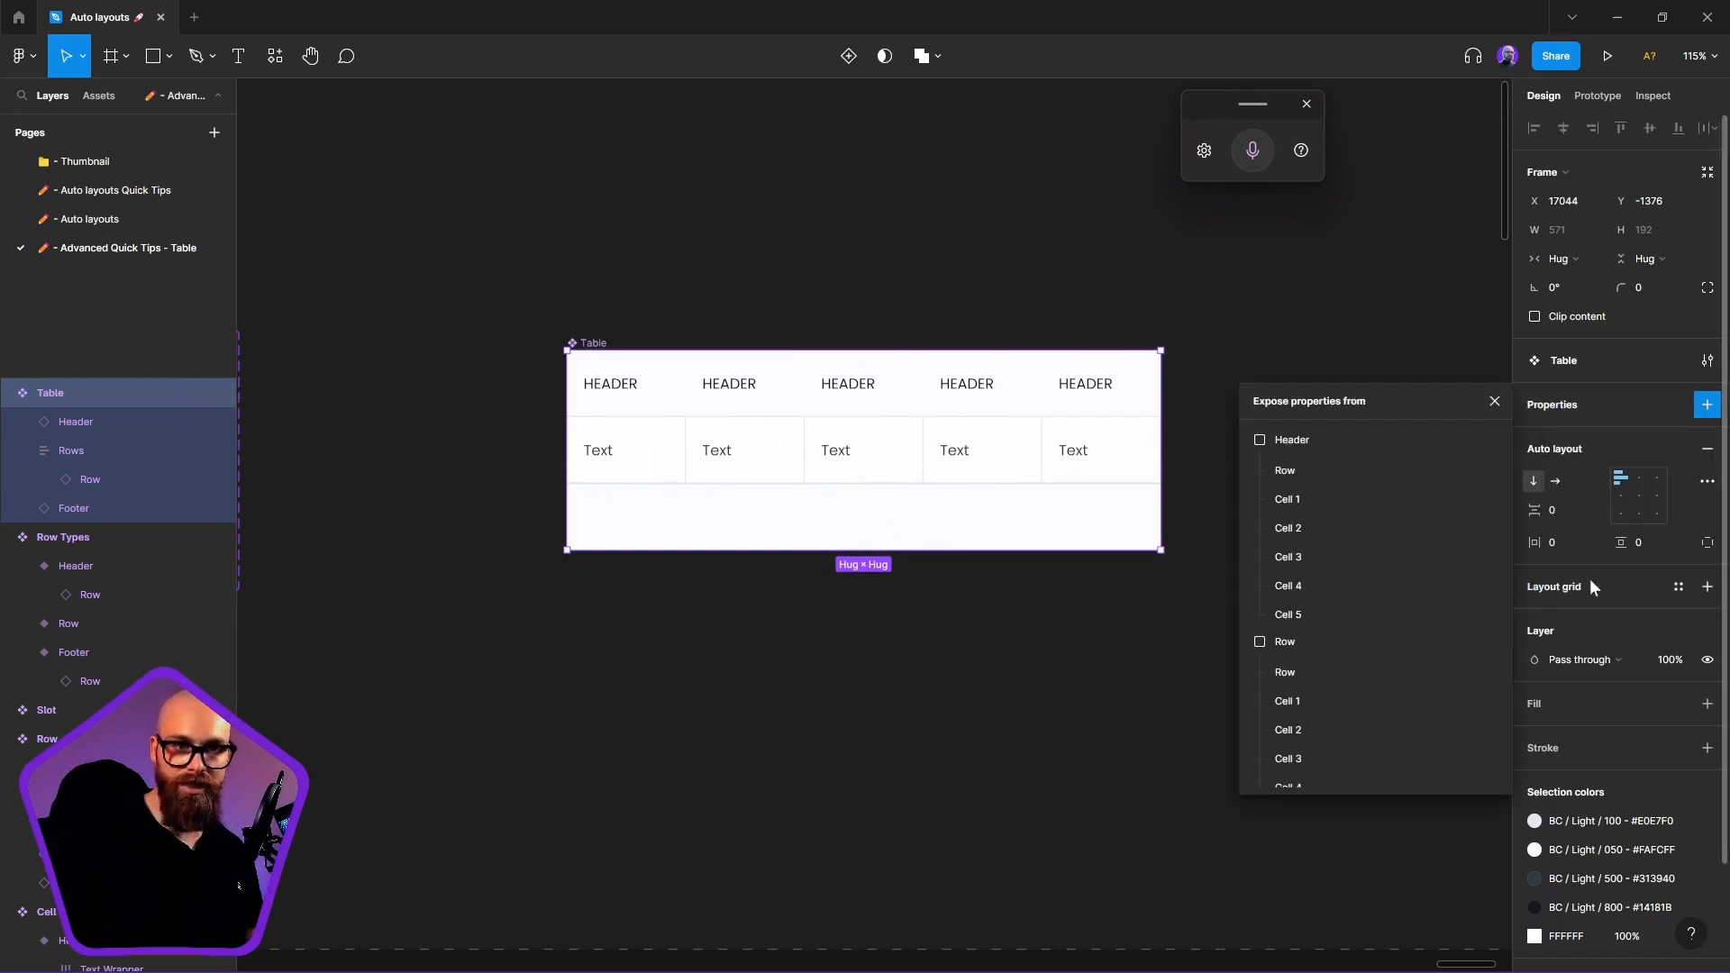
left_click(1259, 441)
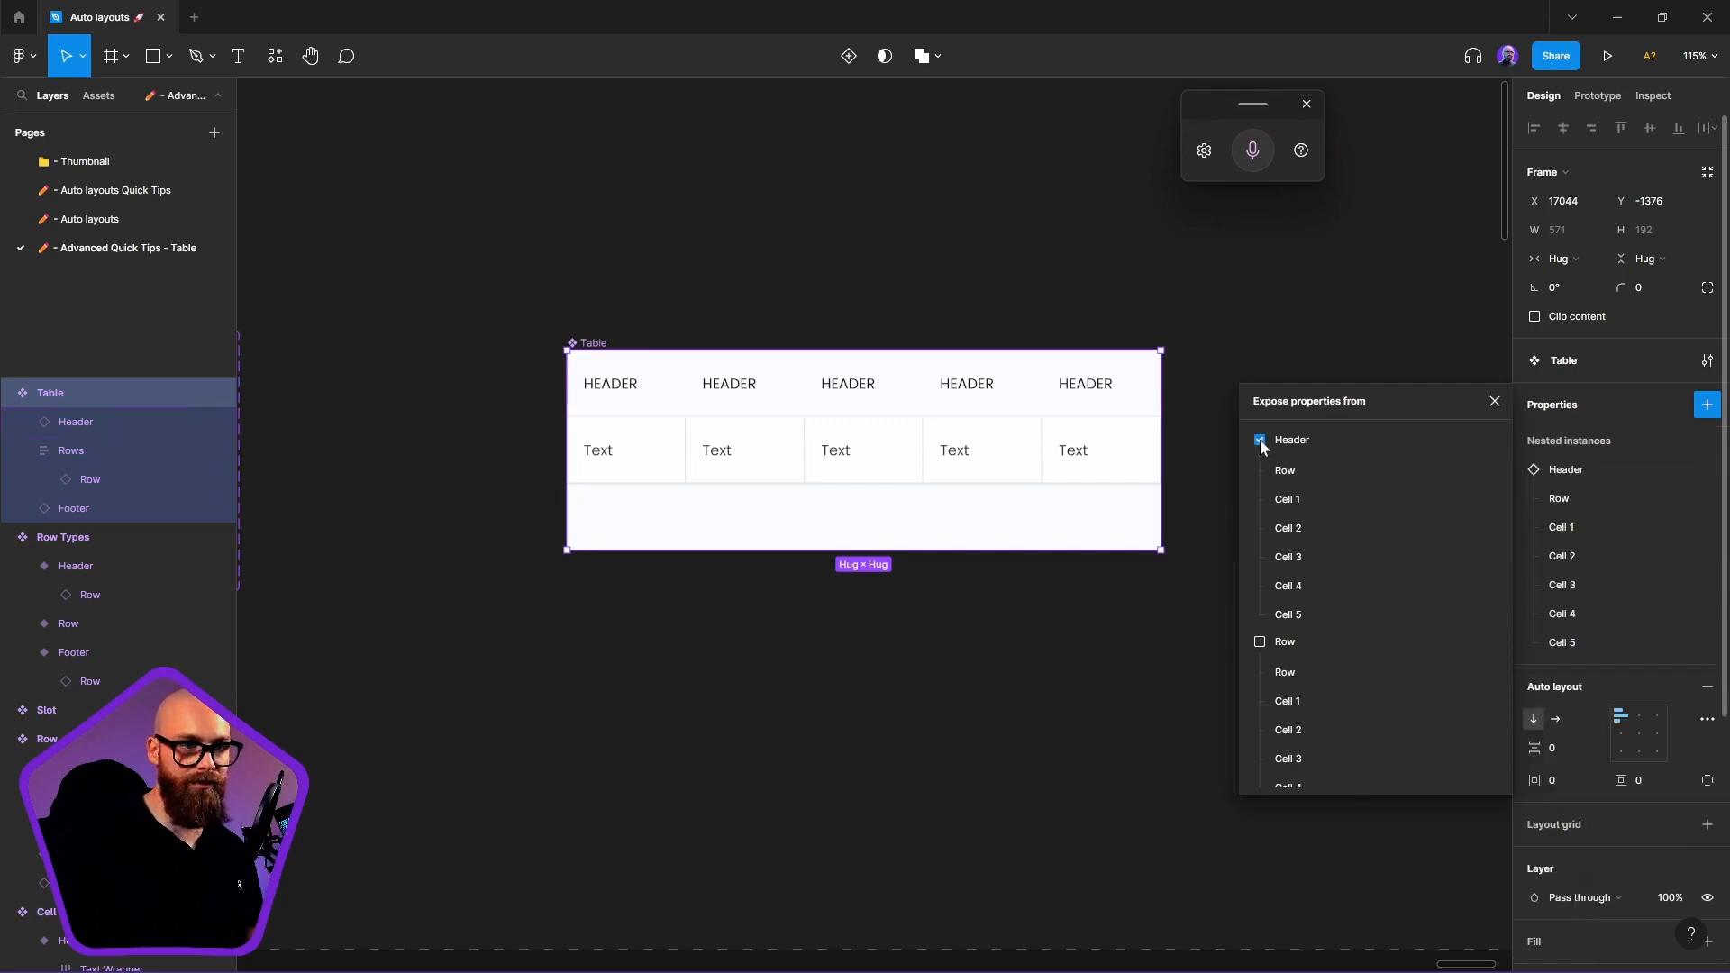
left_click(1260, 641)
scroll(1262, 658, "down", 3)
left_click(1261, 723)
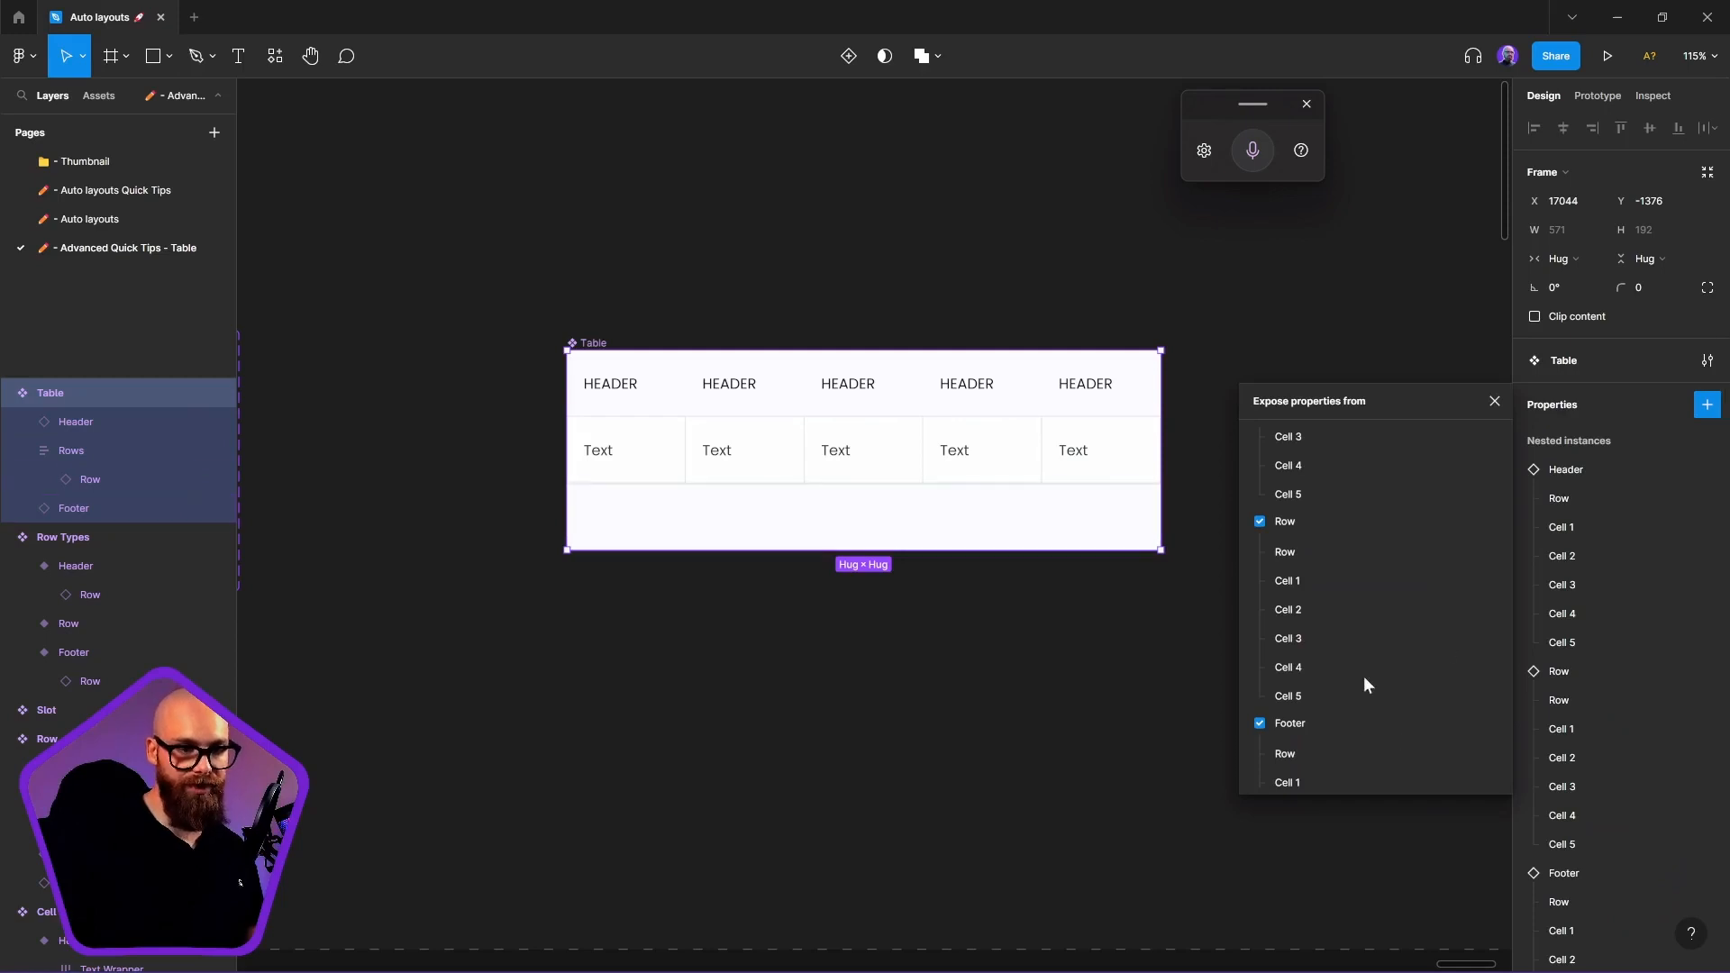
scroll(1365, 681, "down", 2)
left_click(931, 746)
Rename the Row instance inside the Rows frame as Row 1
double_click(89, 481)
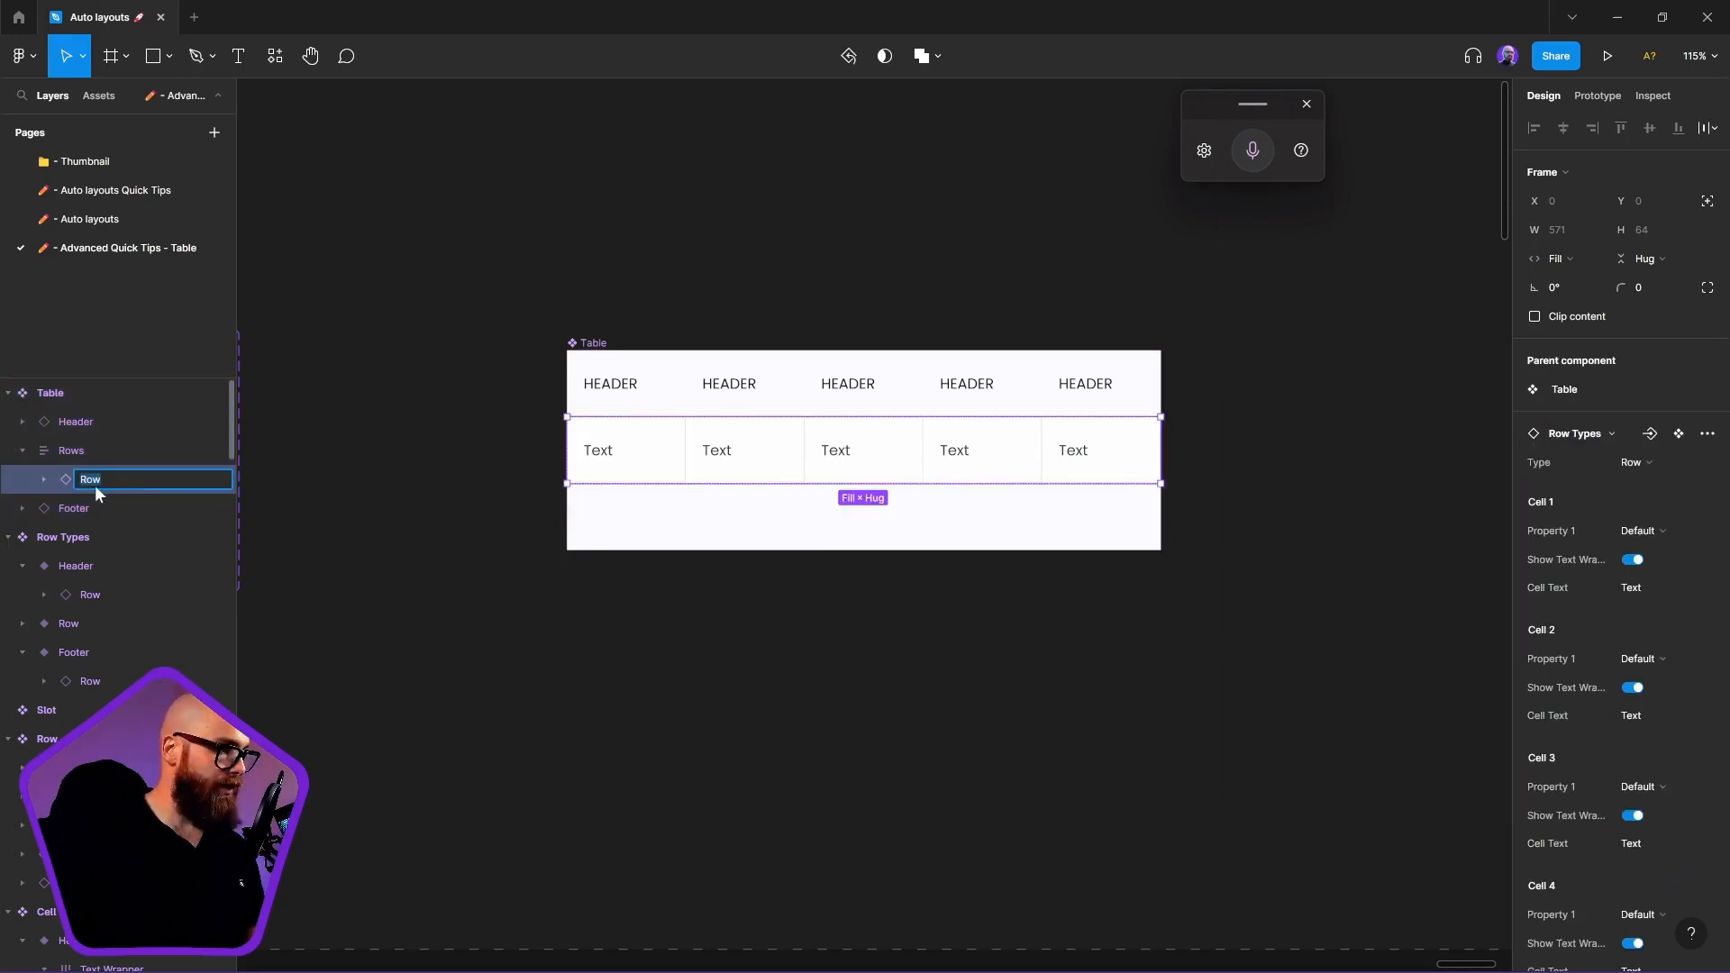
type("1")
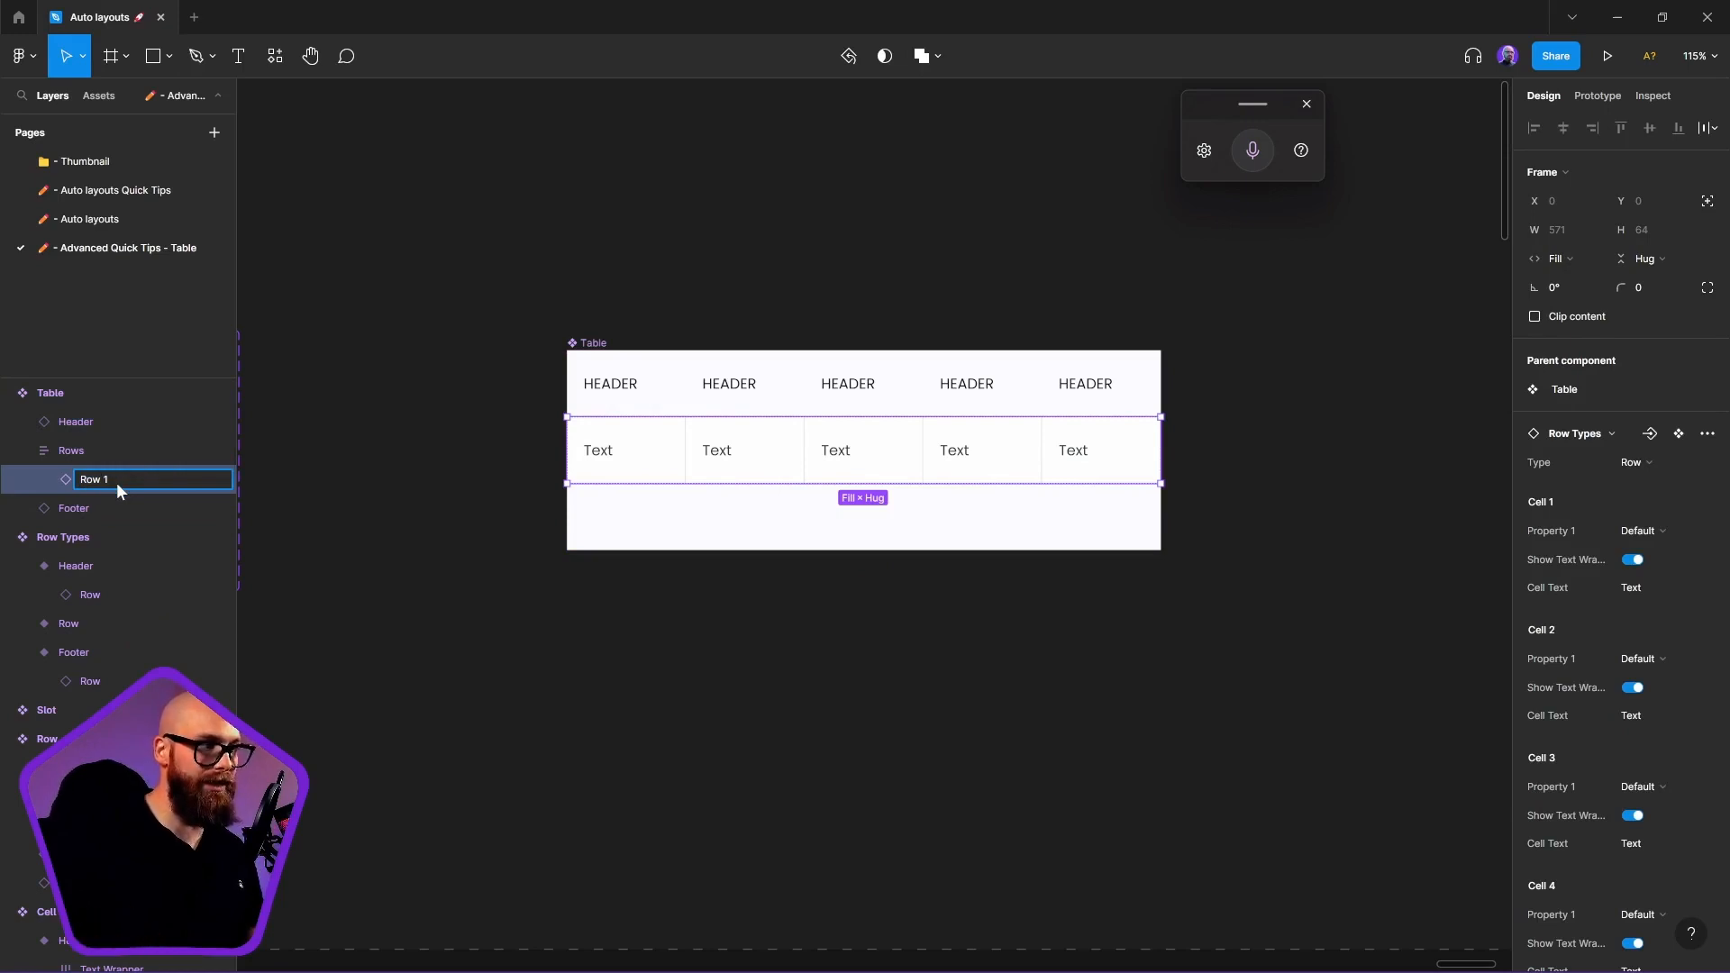
left_click(442, 440)
Duplicate the Row 1 instance inside the Rows frame to add a second row, undoing the copy placed outside that frame
left_click(167, 484)
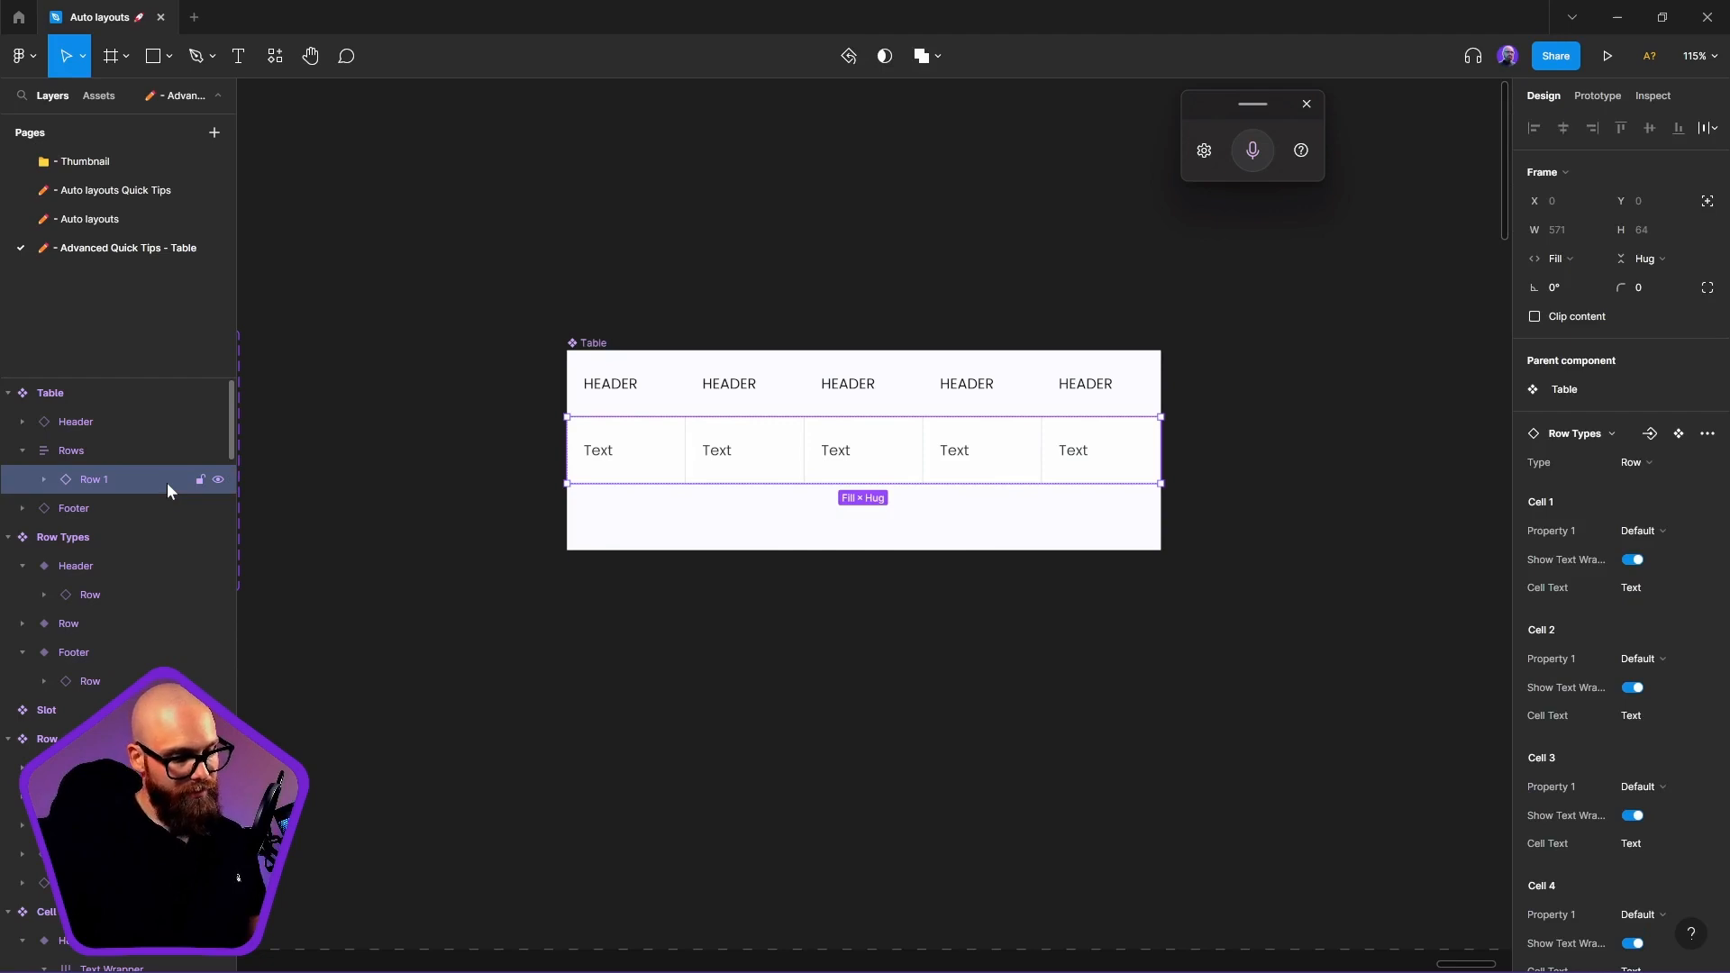
key("ctrl+d")
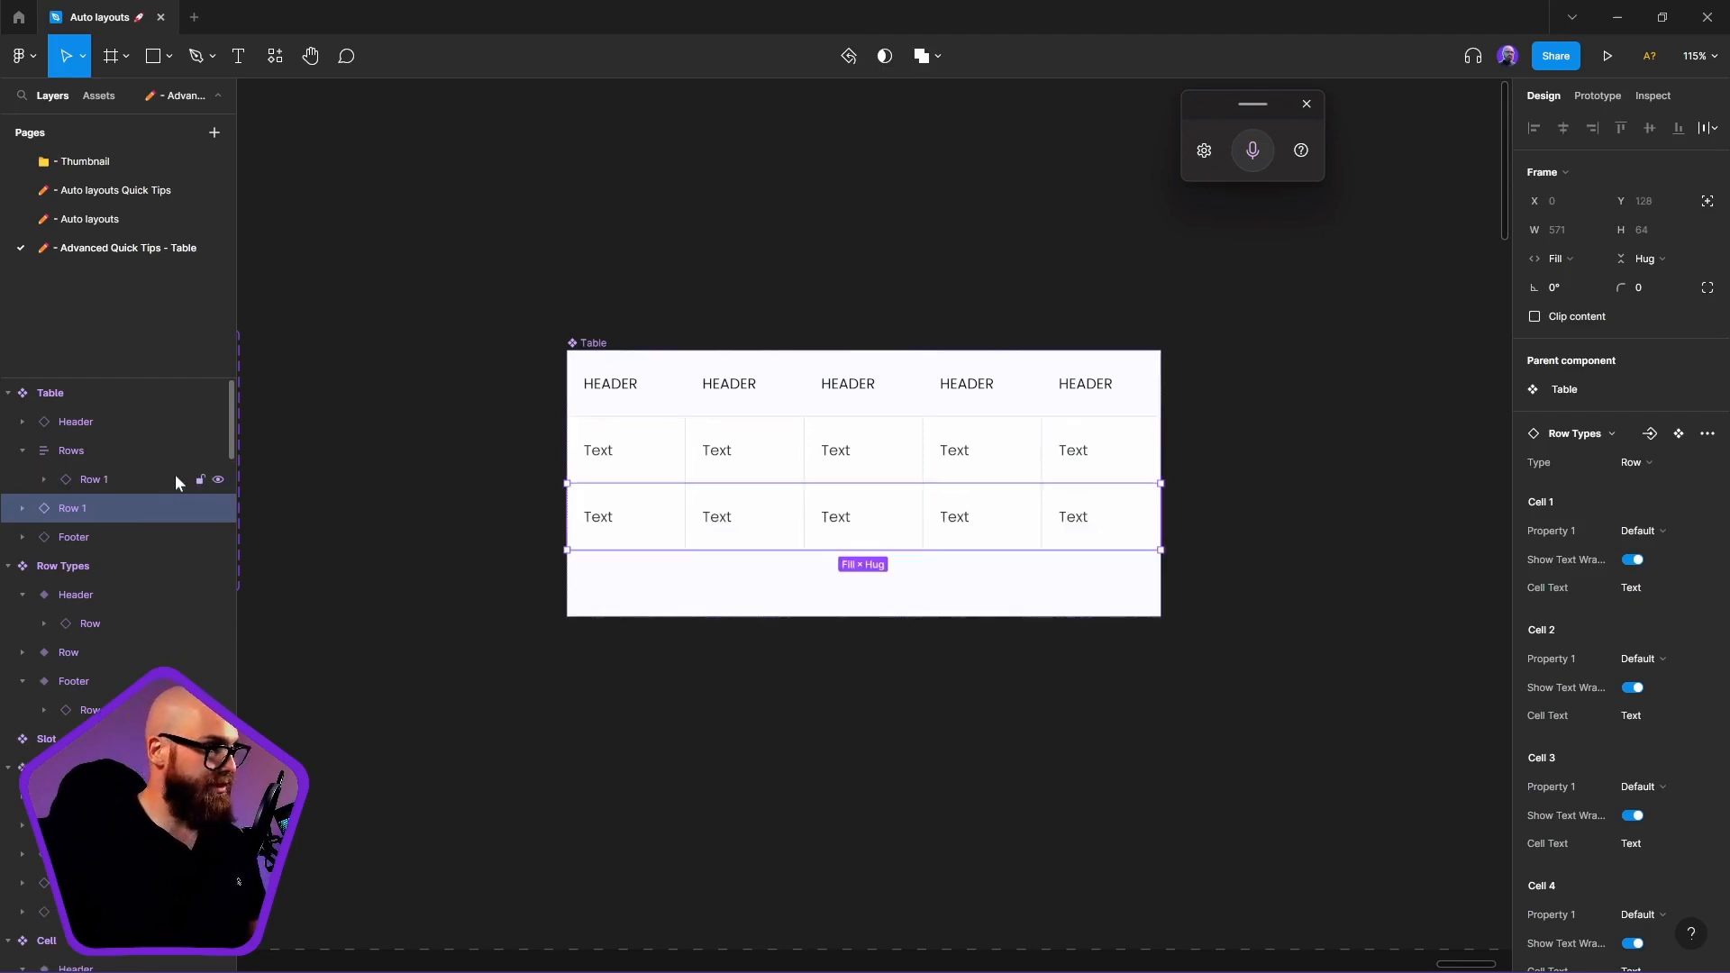
key("ctrl+z")
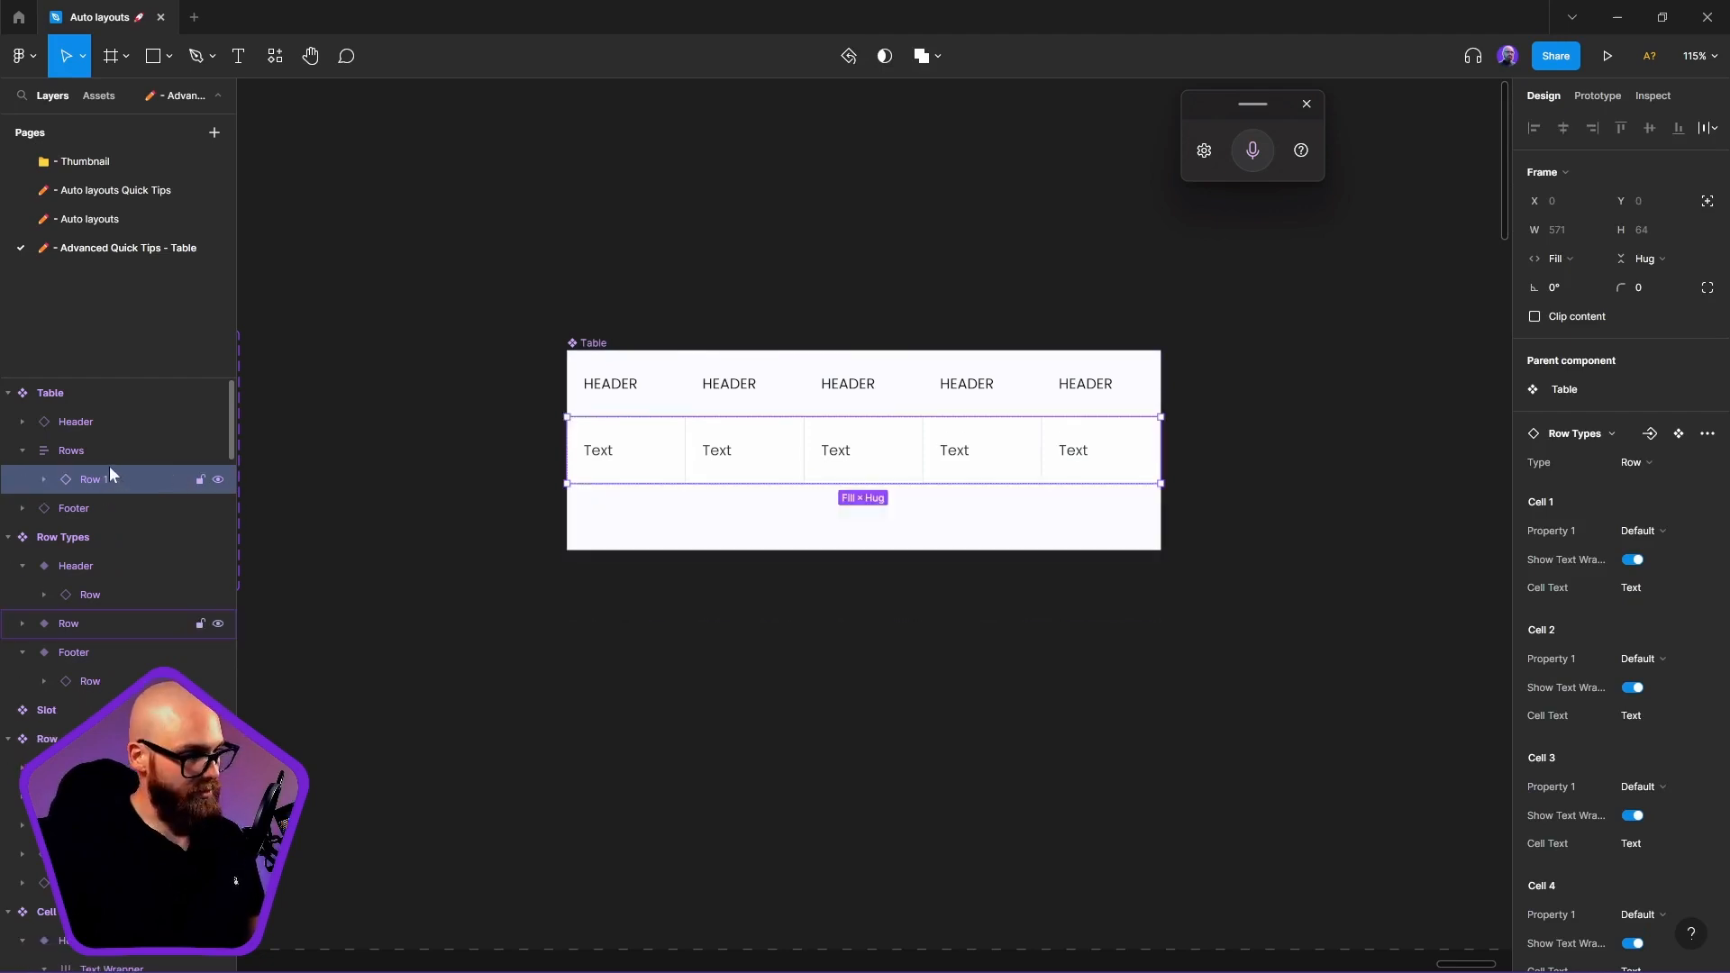
key("ctrl+d")
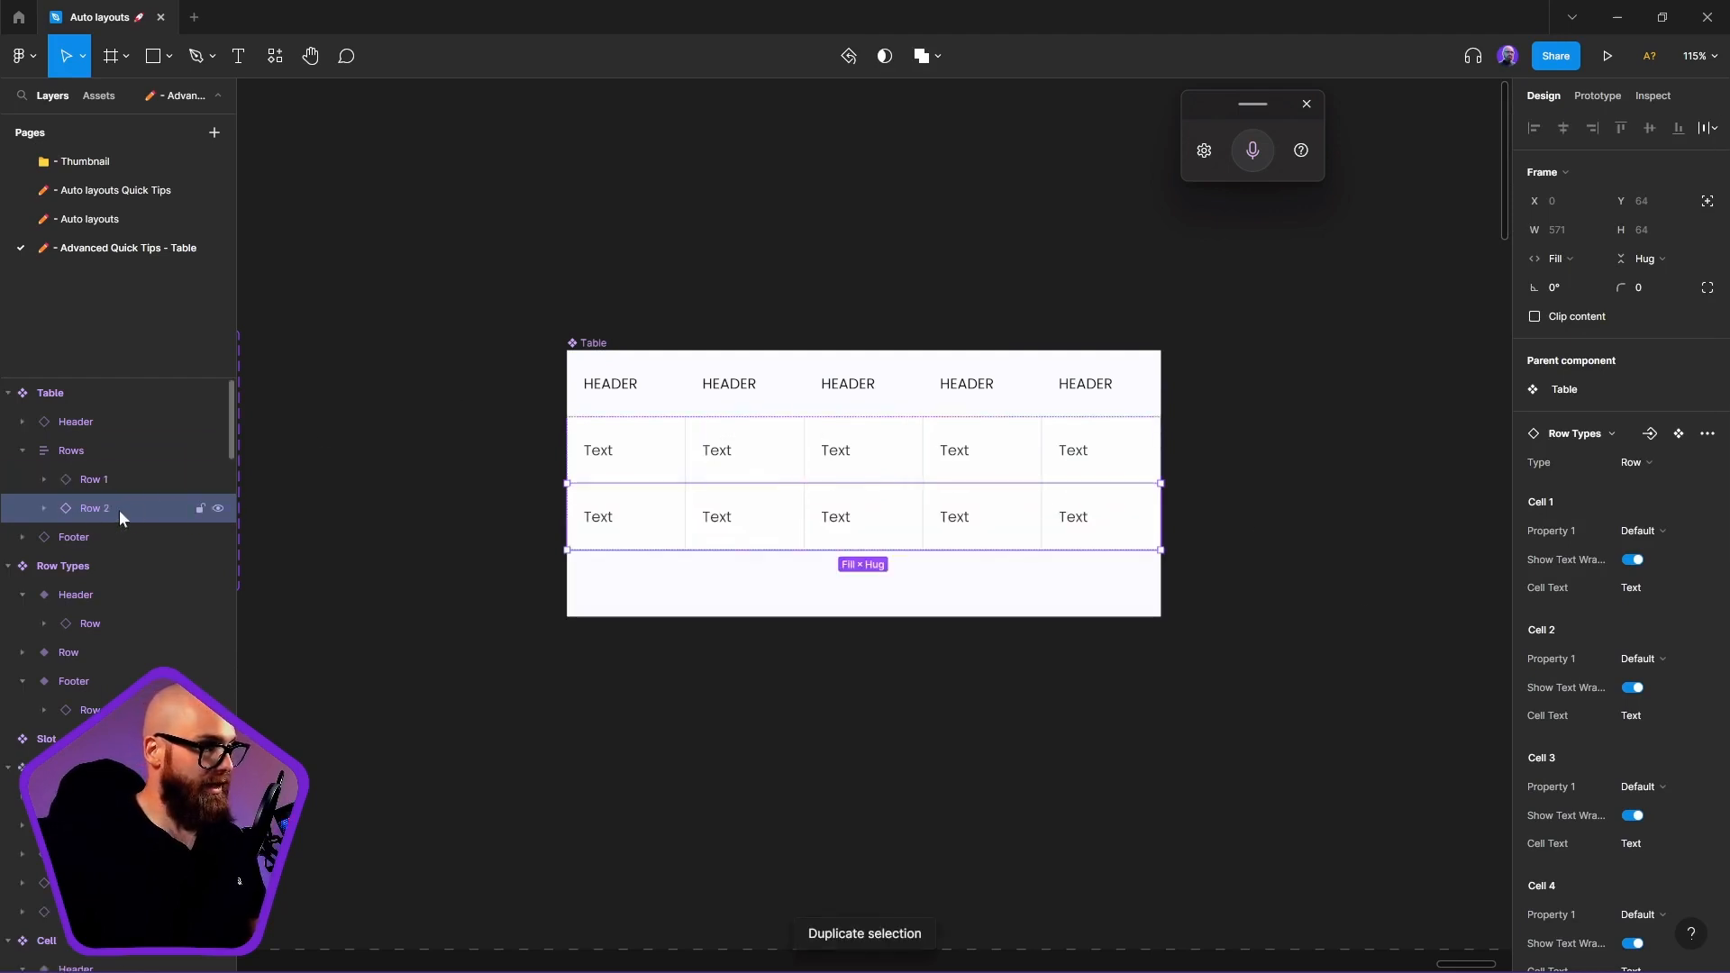
Place an instance of the Table component above the main component
left_click(529, 715)
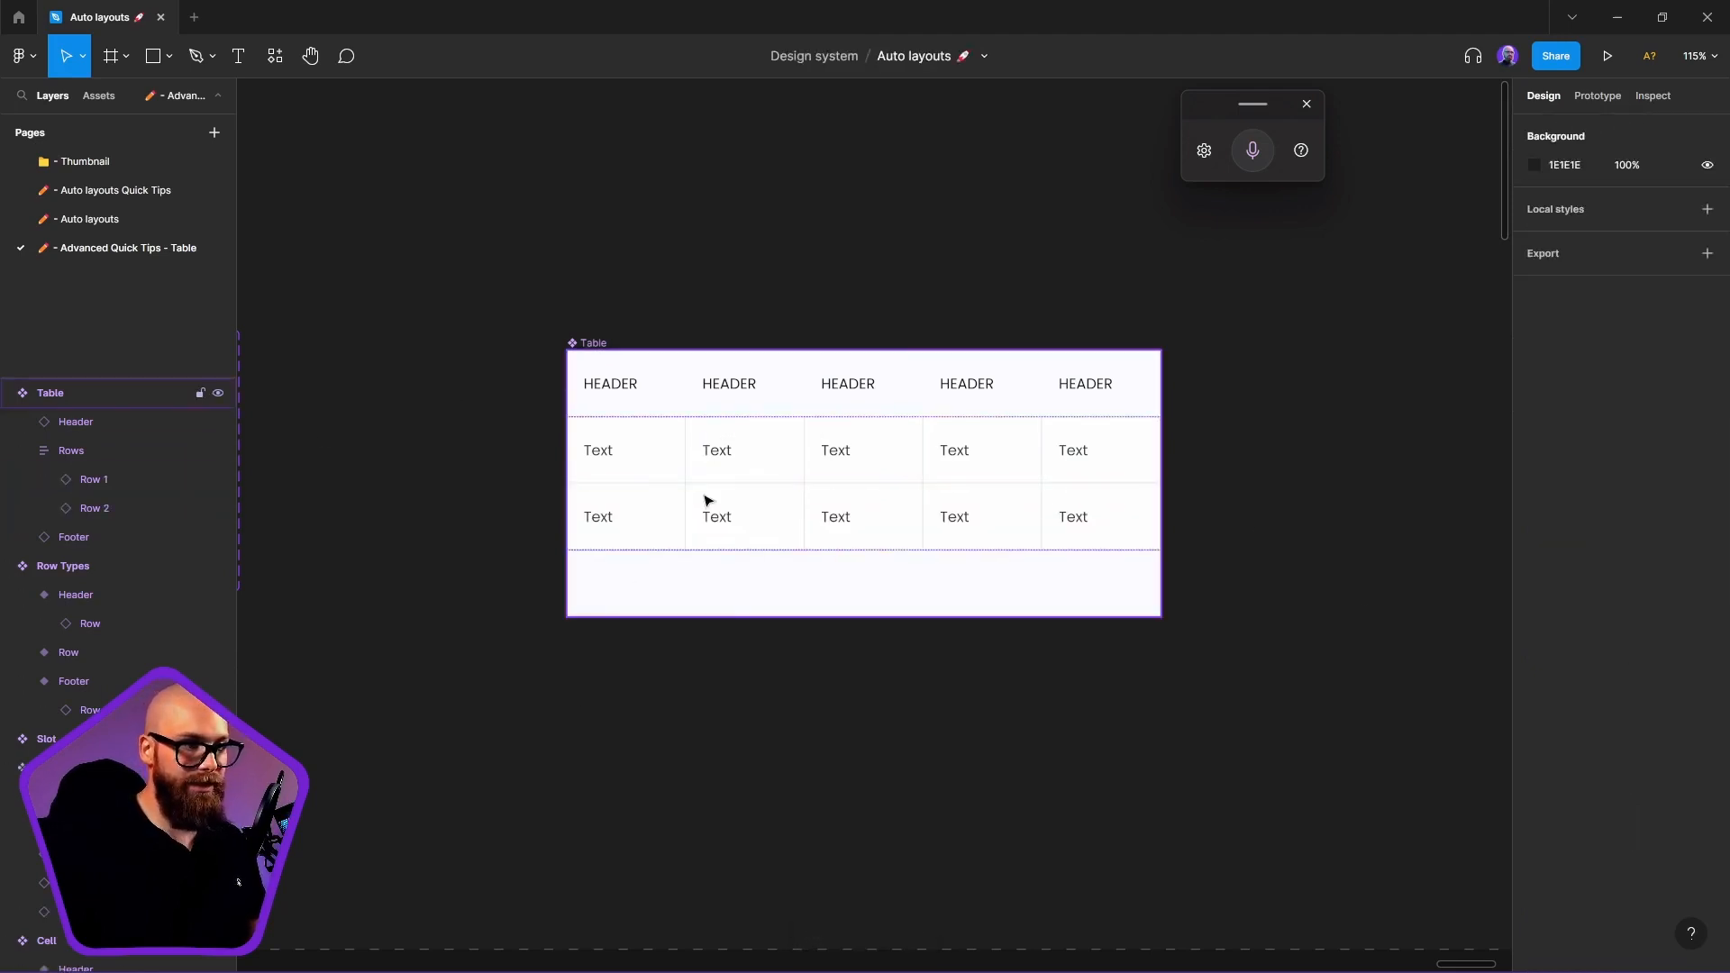
left_click_drag(945, 542, 738, 269)
left_click_drag(883, 313, 893, 453)
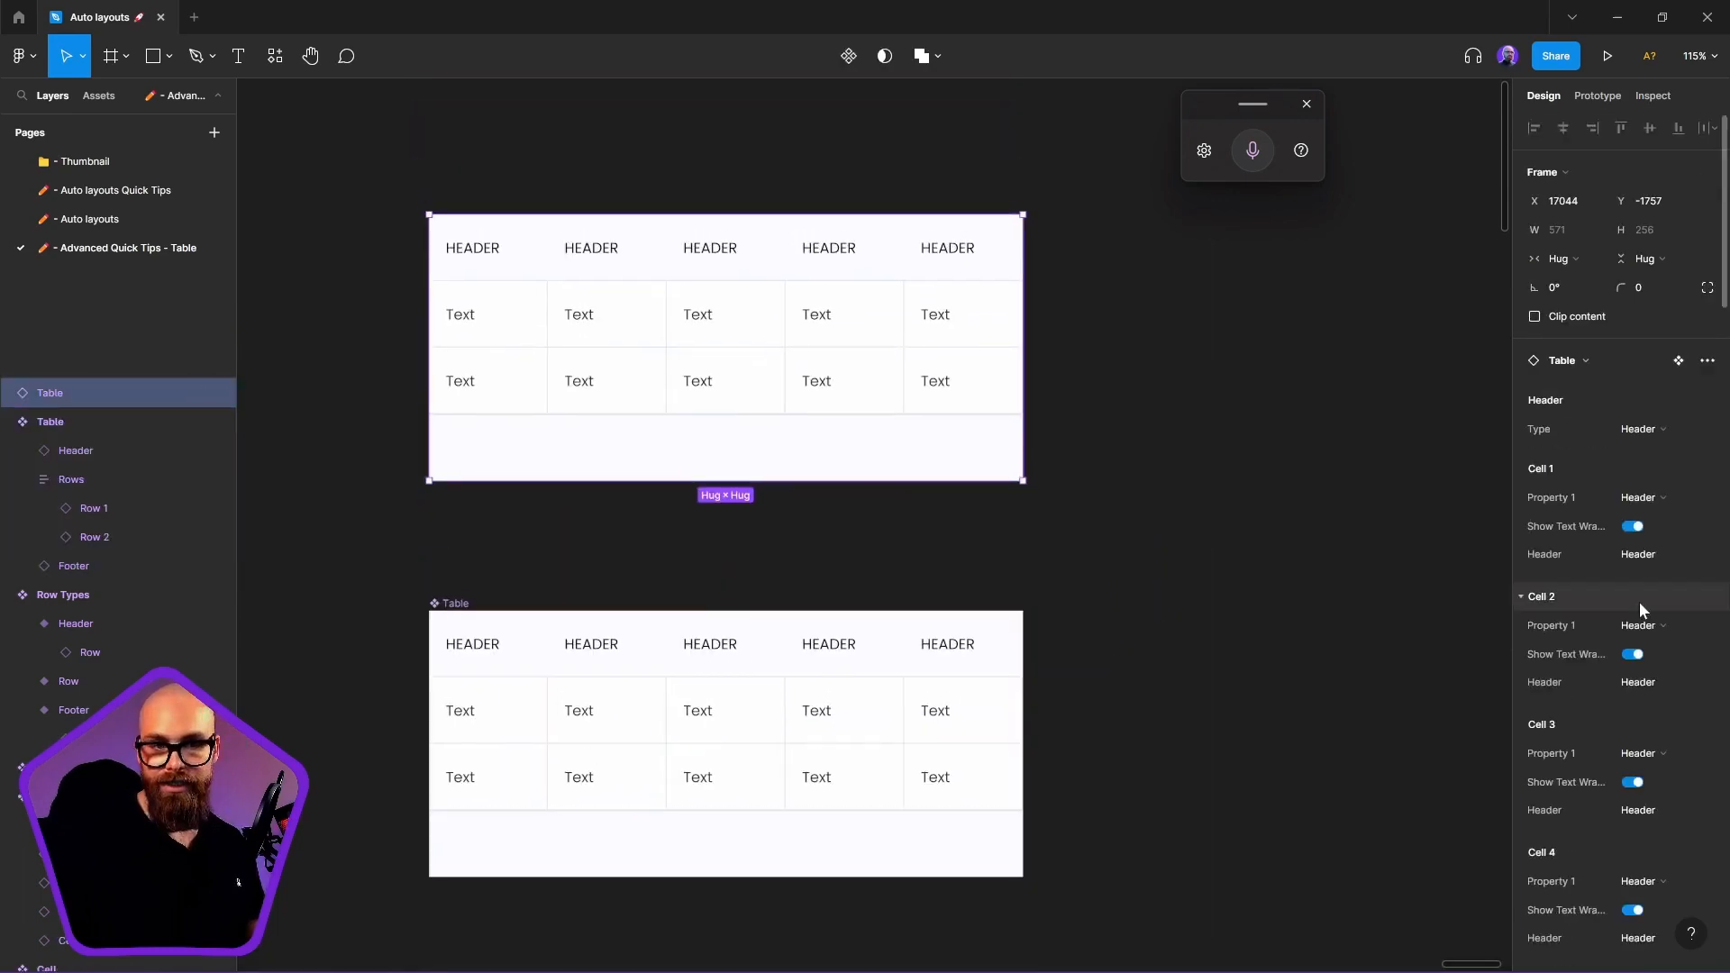
Examine the Table instance's exposed row and cell properties, collapsing the Row 1, Cell 1 and Cell 2 groups
scroll(1640, 602, "down", 3)
scroll(1640, 631, "down", 10)
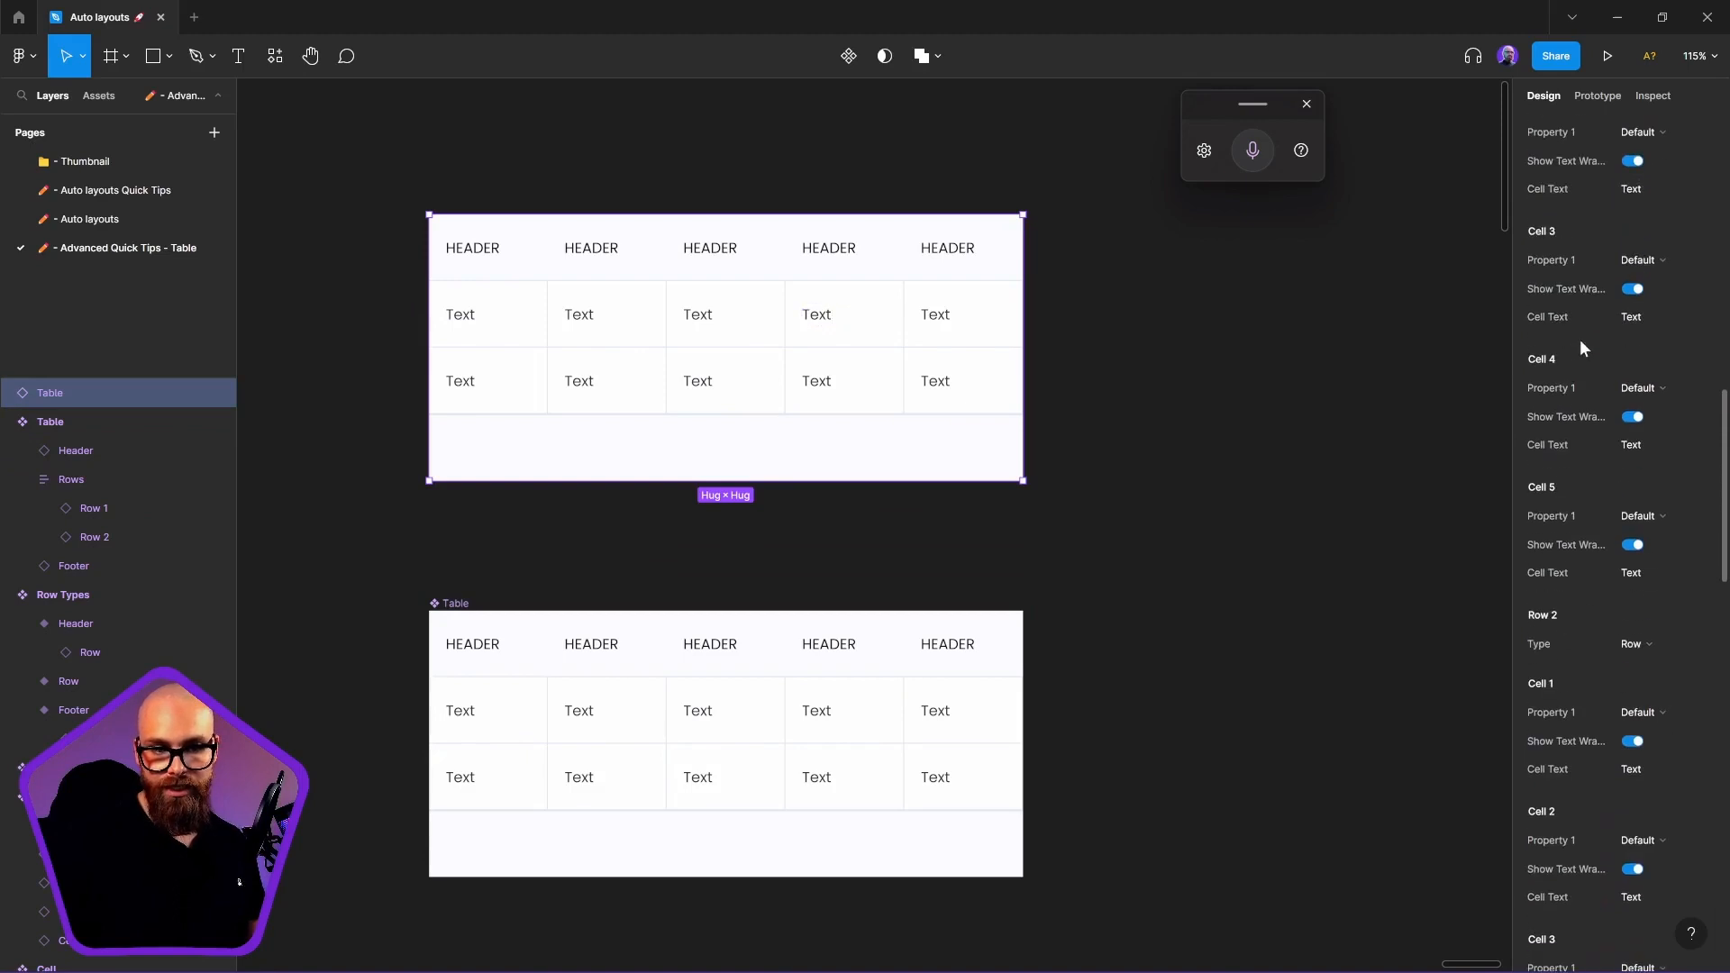
scroll(1646, 456, "down", 5)
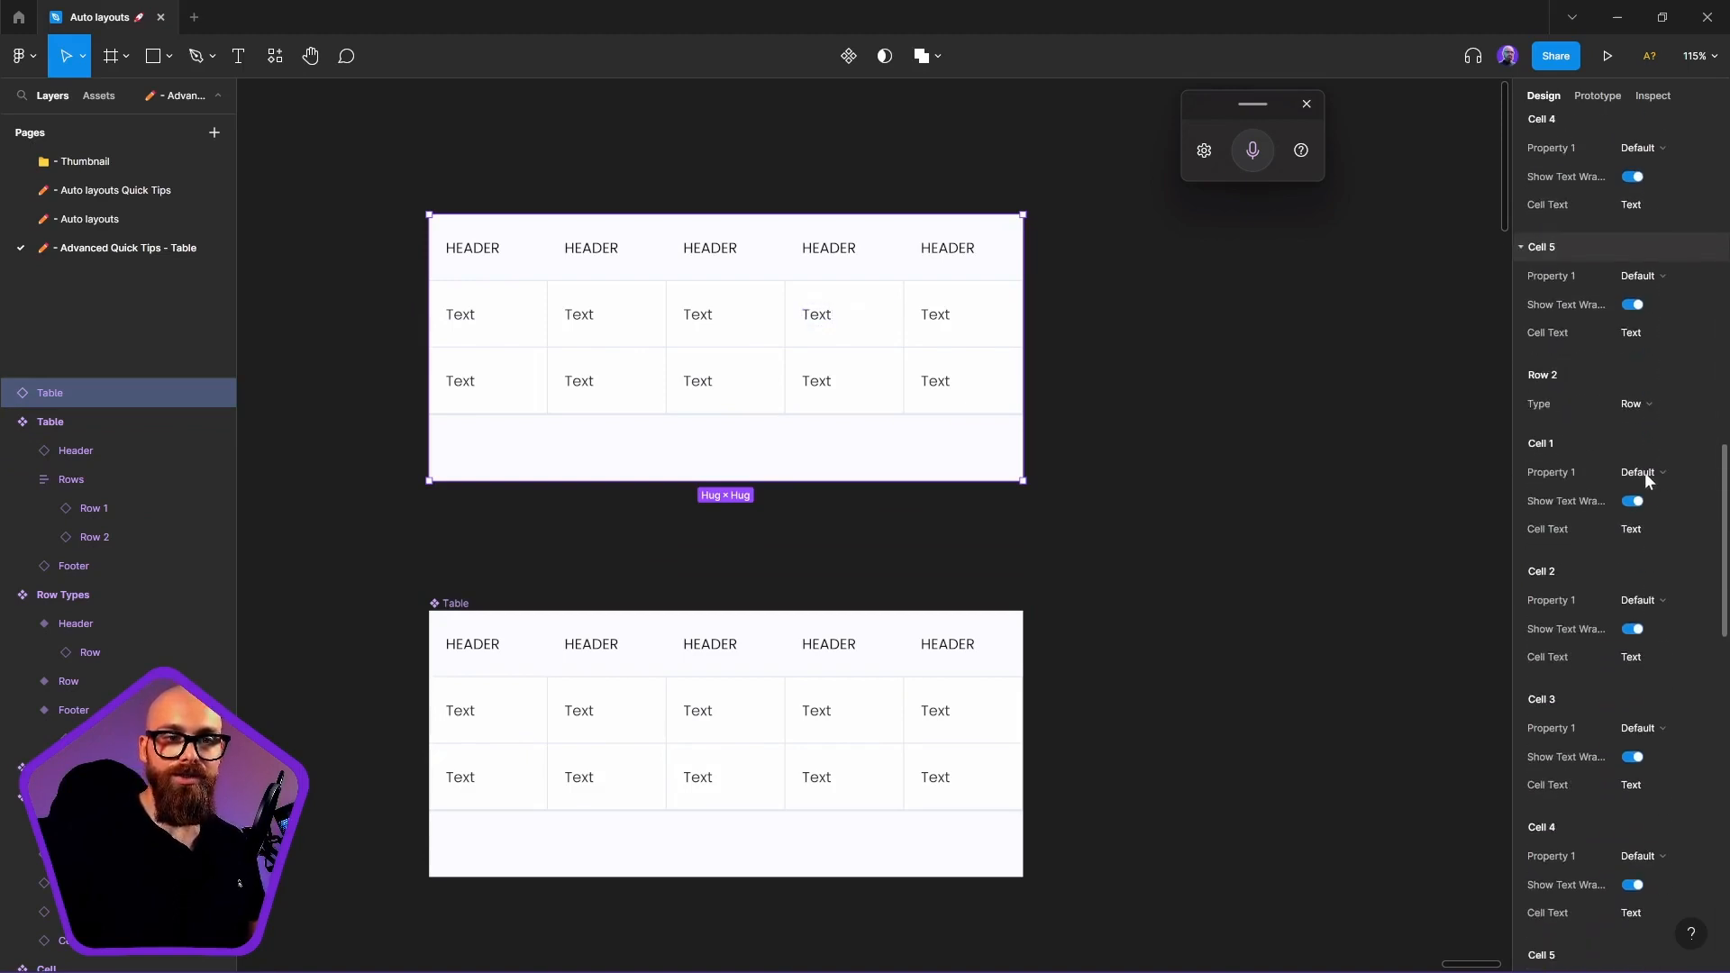
scroll(1652, 636, "up", 8)
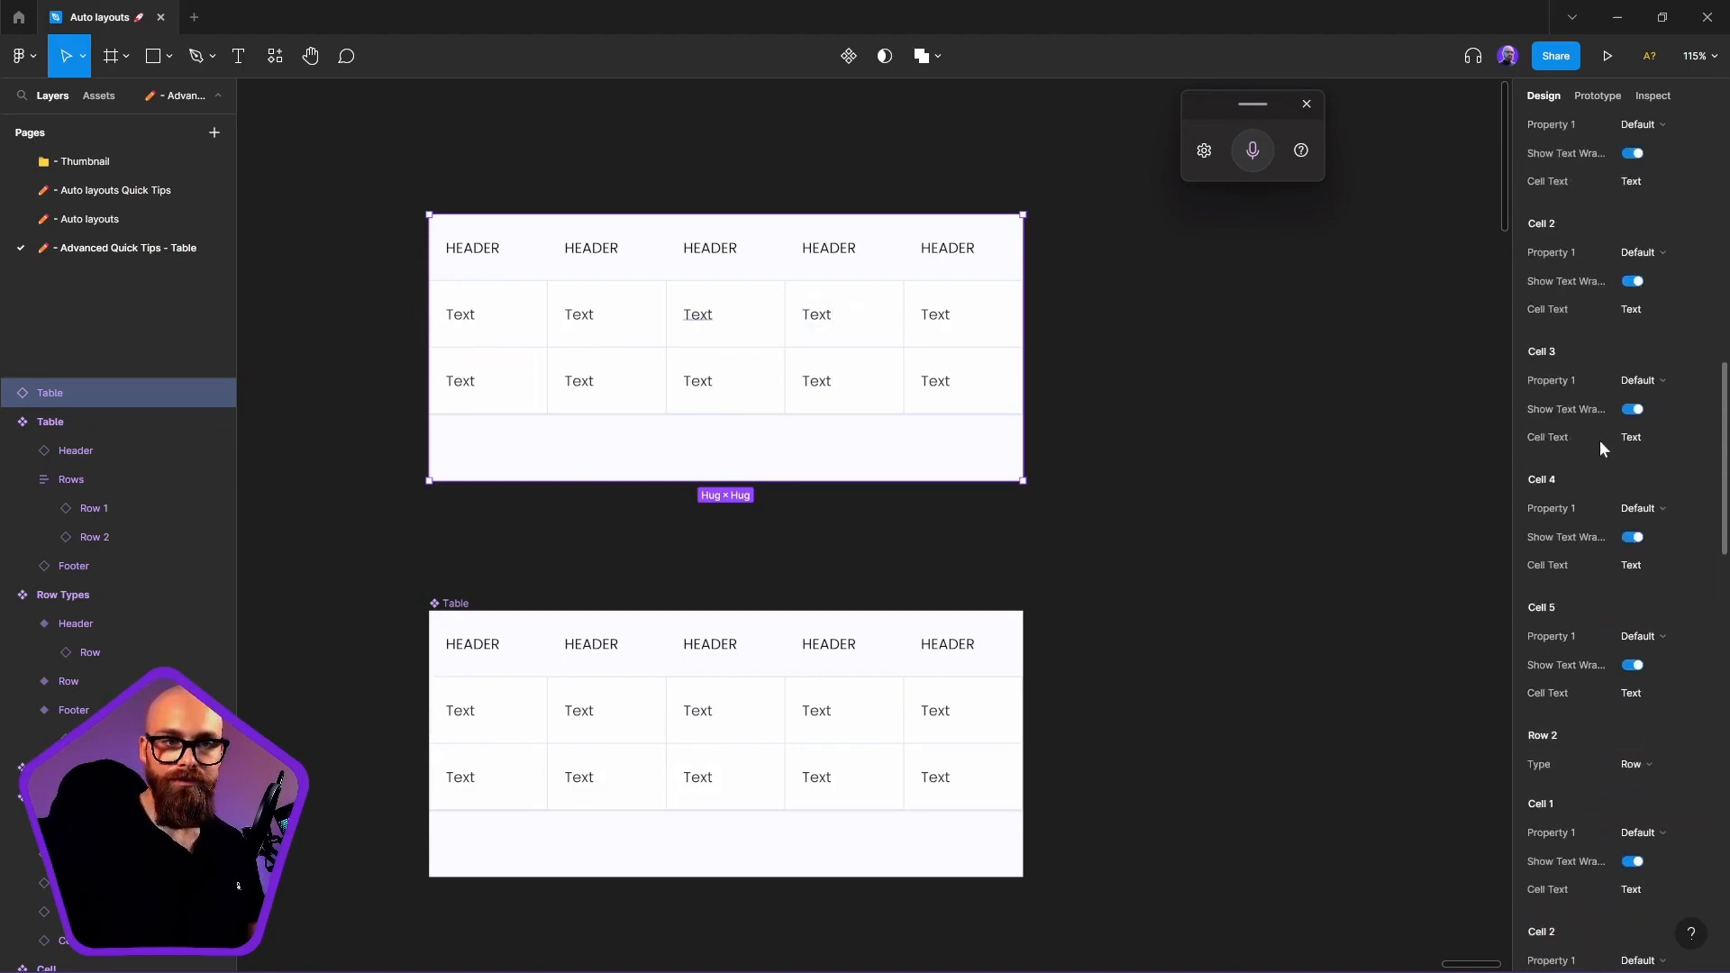
scroll(1622, 253, "up", 3)
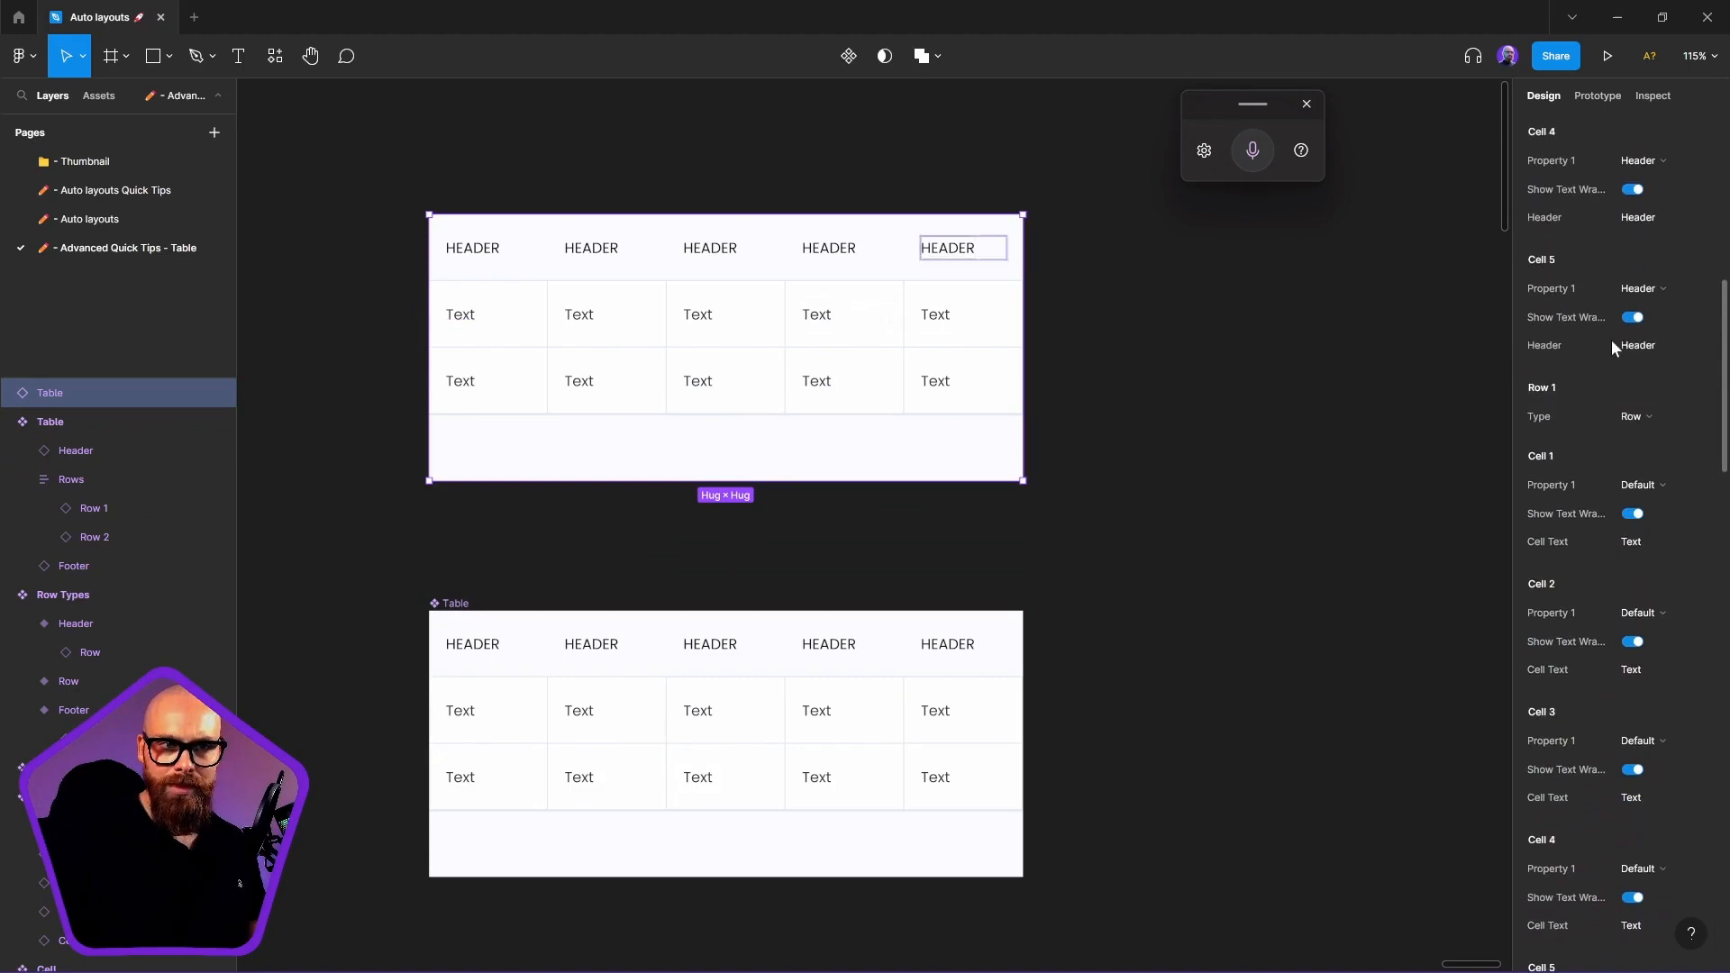
left_click(1523, 386)
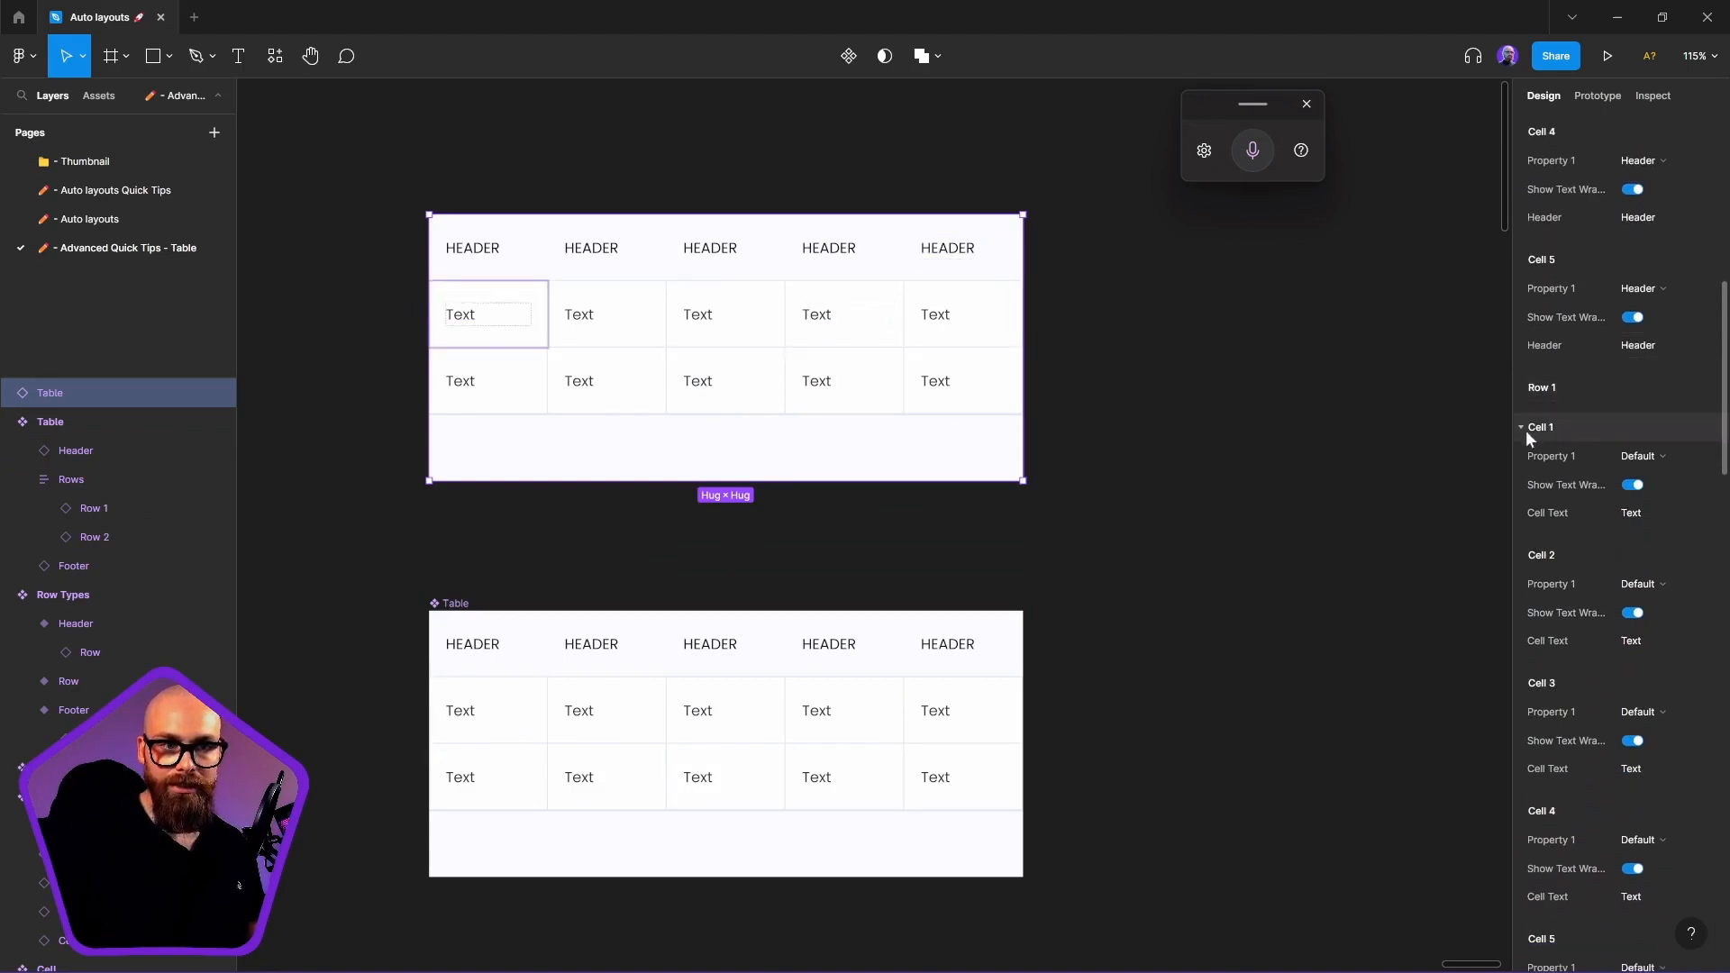
left_click(1522, 428)
left_click(1522, 466)
scroll(1534, 573, "down", 1)
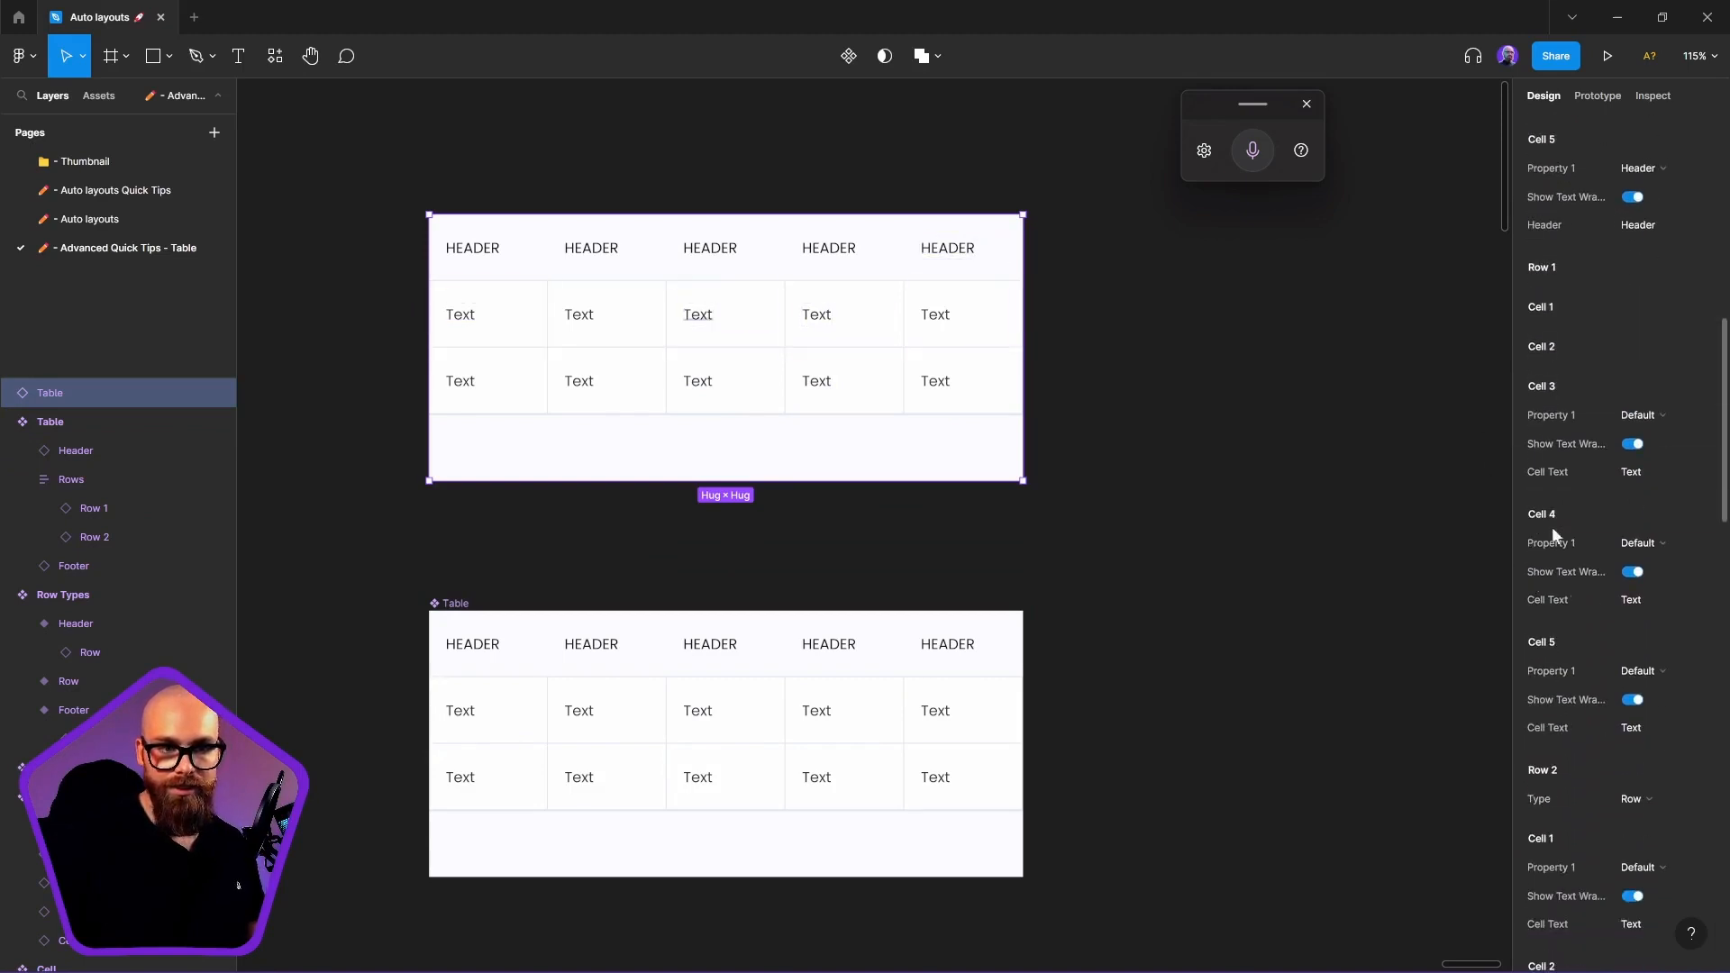
scroll(1554, 623, "down", 1)
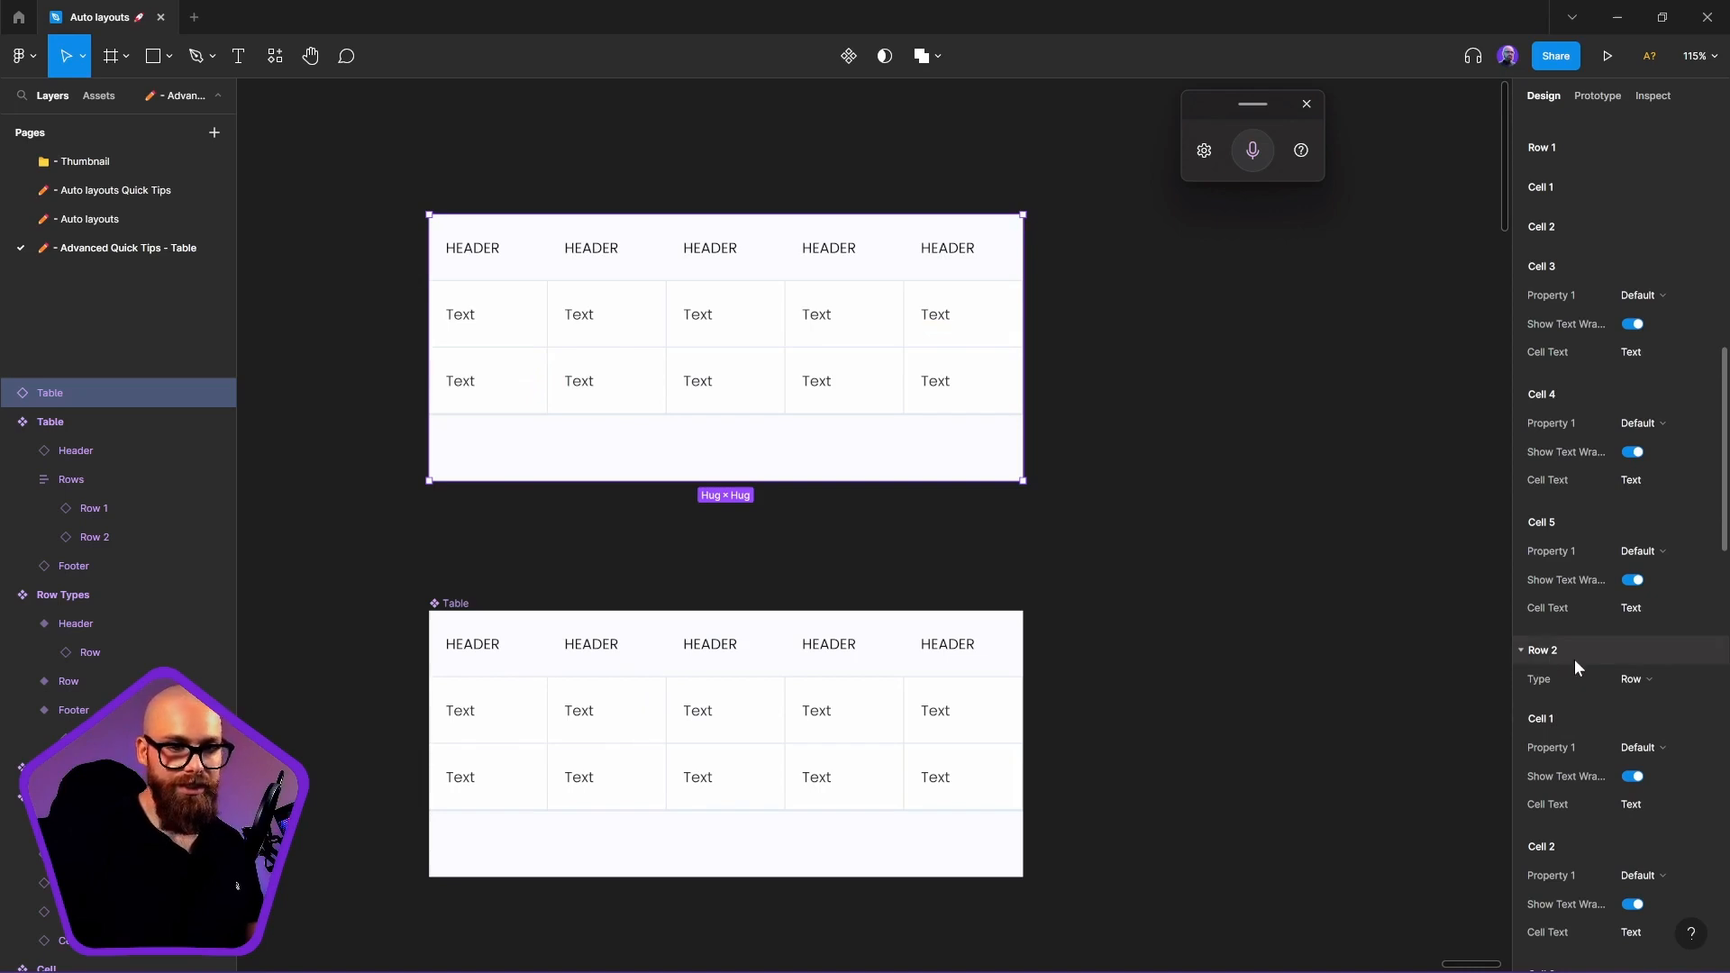
Try resizing the Table instance above the main component, and undo the resize
left_click(1212, 445)
scroll(1212, 445, "left", 3)
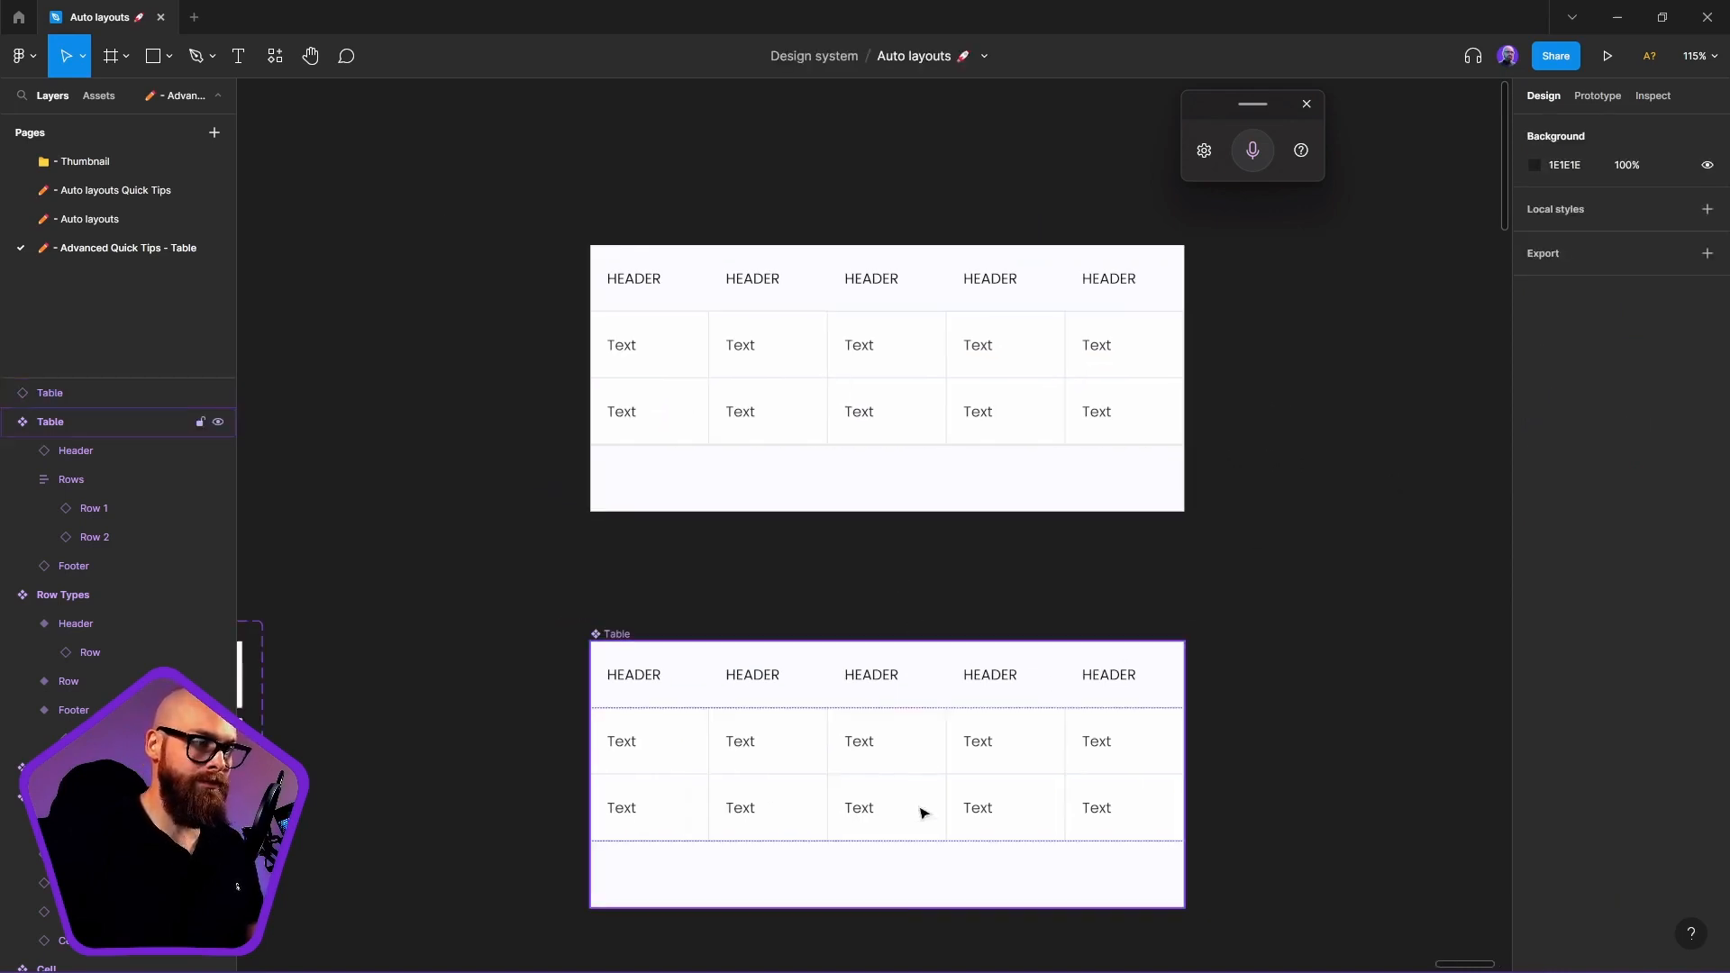
left_click(1073, 786)
left_click(765, 403)
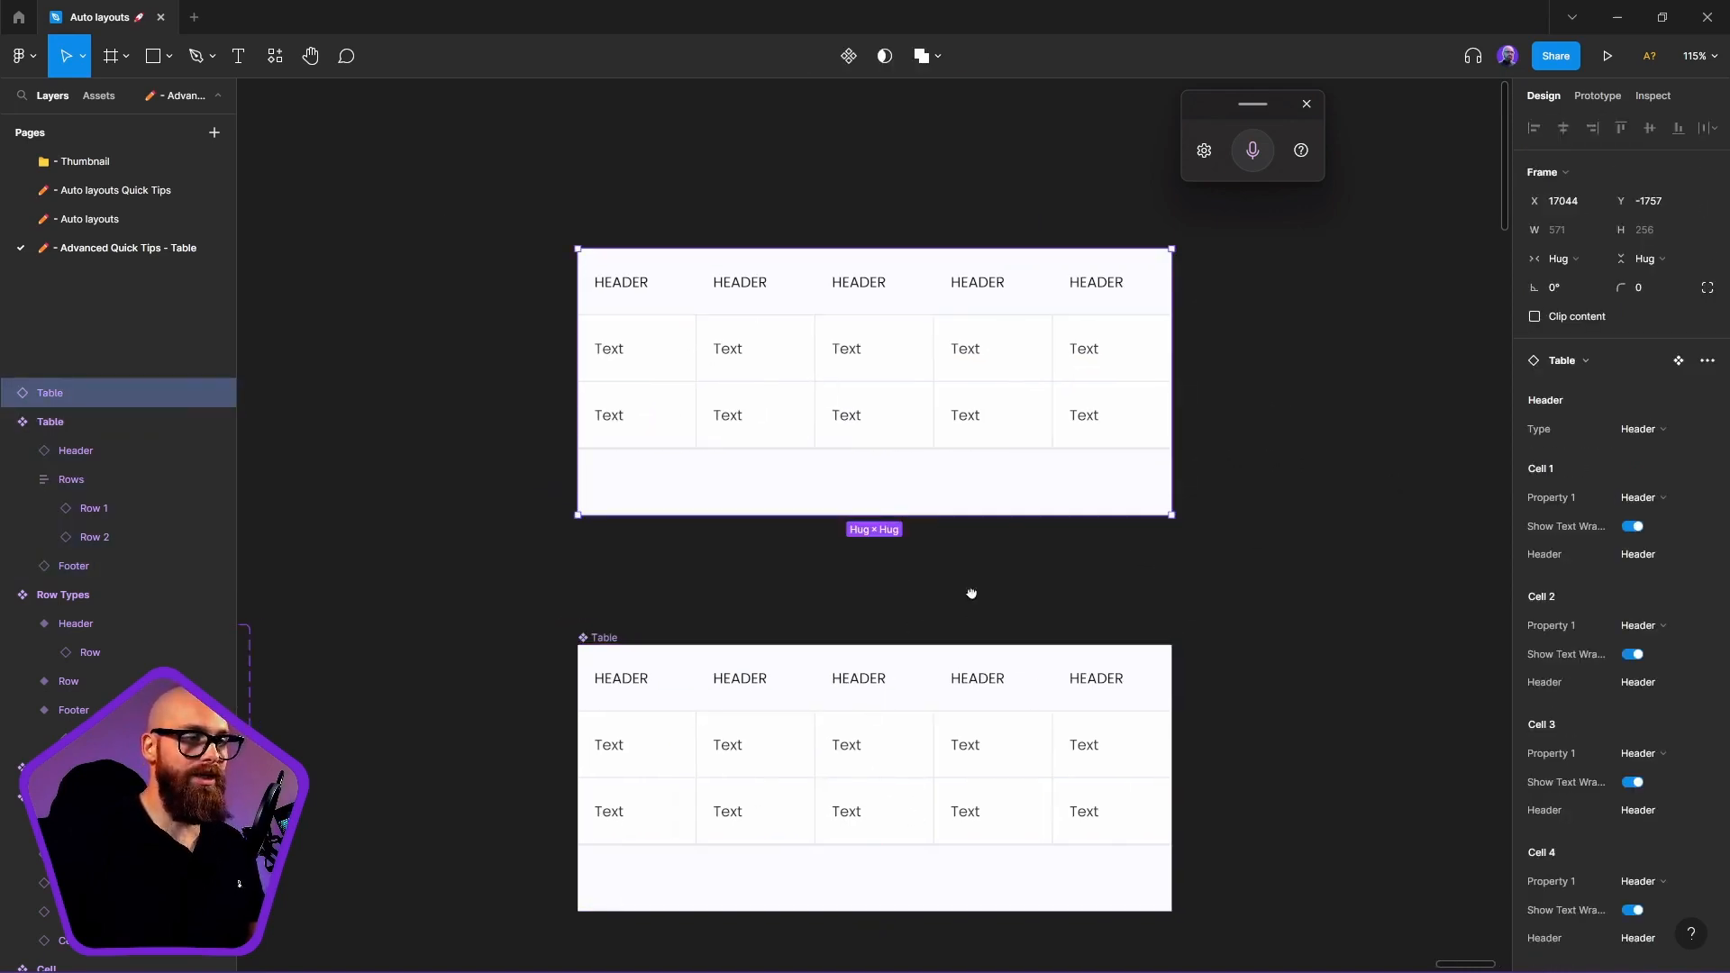
scroll(955, 612, "down", 5)
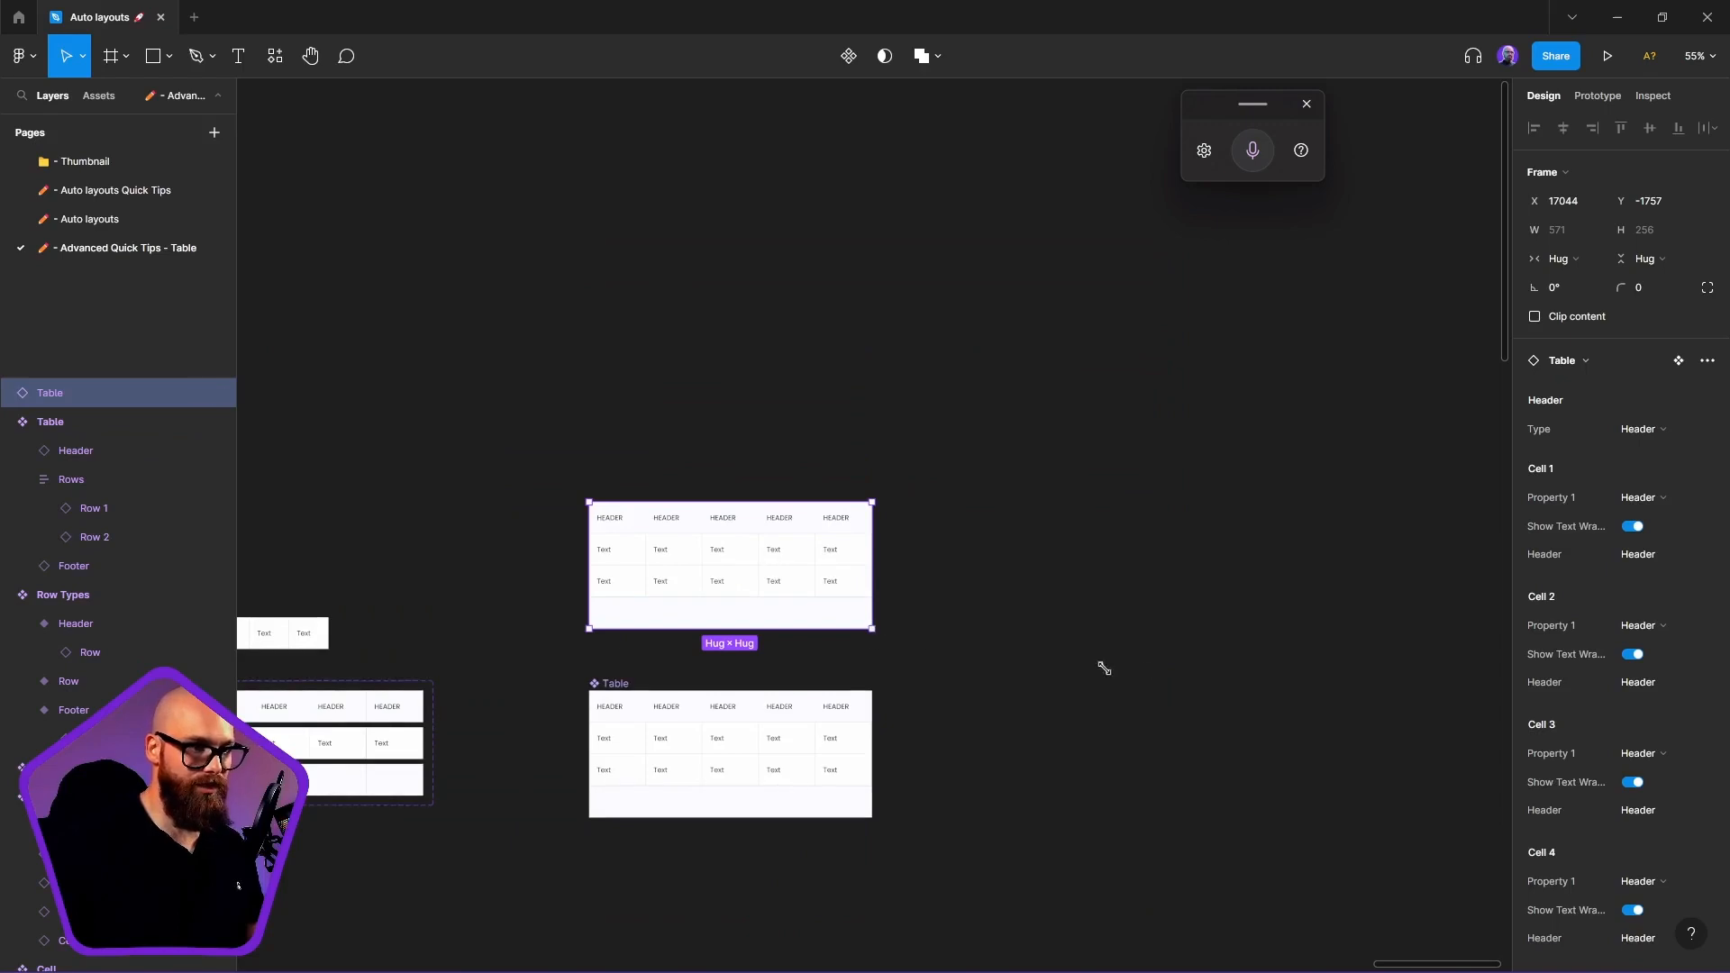
left_click_drag(1103, 668, 935, 616)
key("ctrl+z")
left_click(1128, 711)
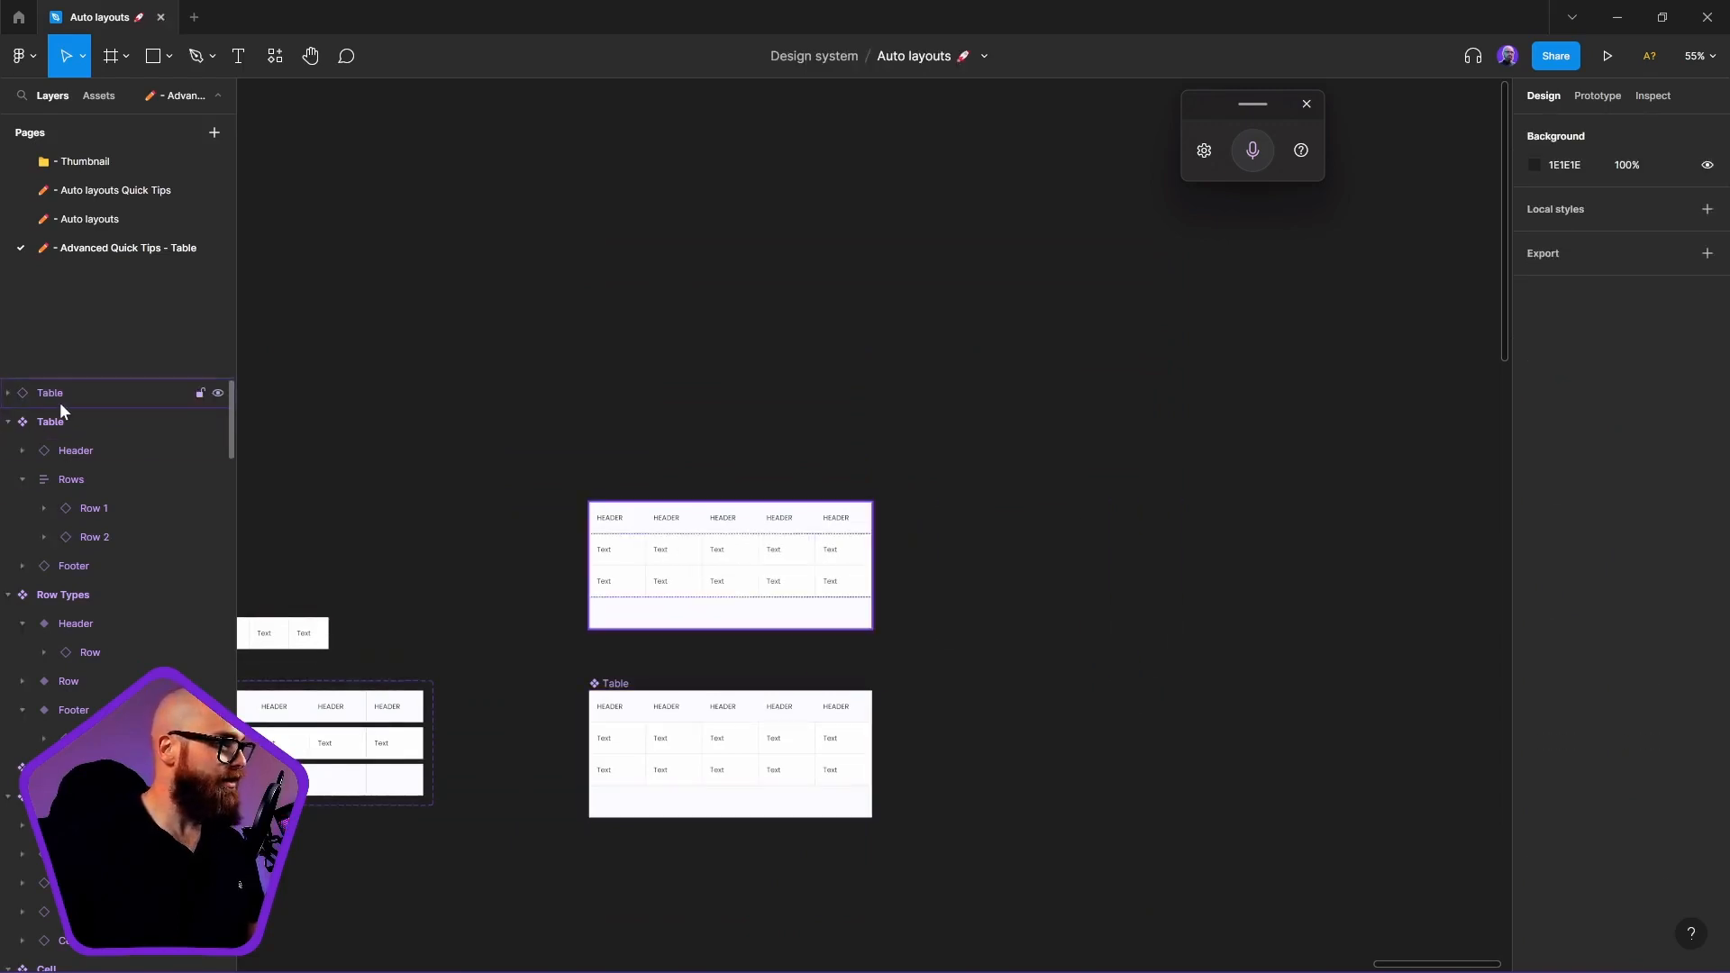
Set the height of the Rows frame in the main Table component to Fill container
left_click(856, 721)
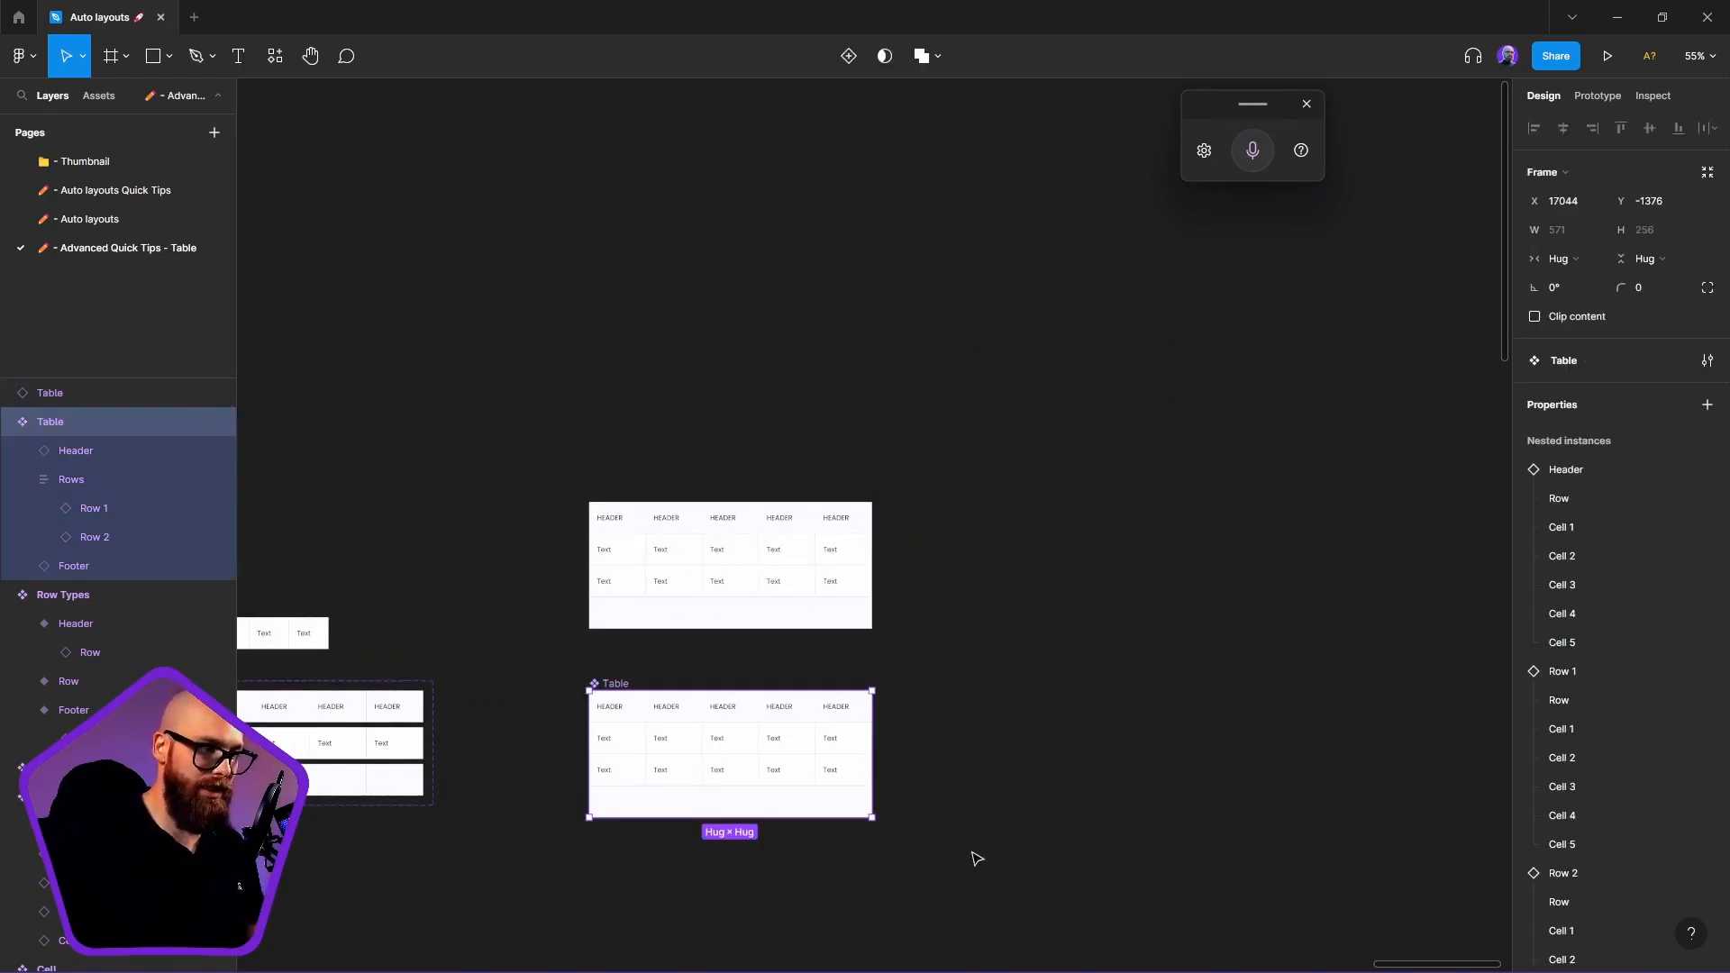
left_click(23, 479)
left_click(102, 469)
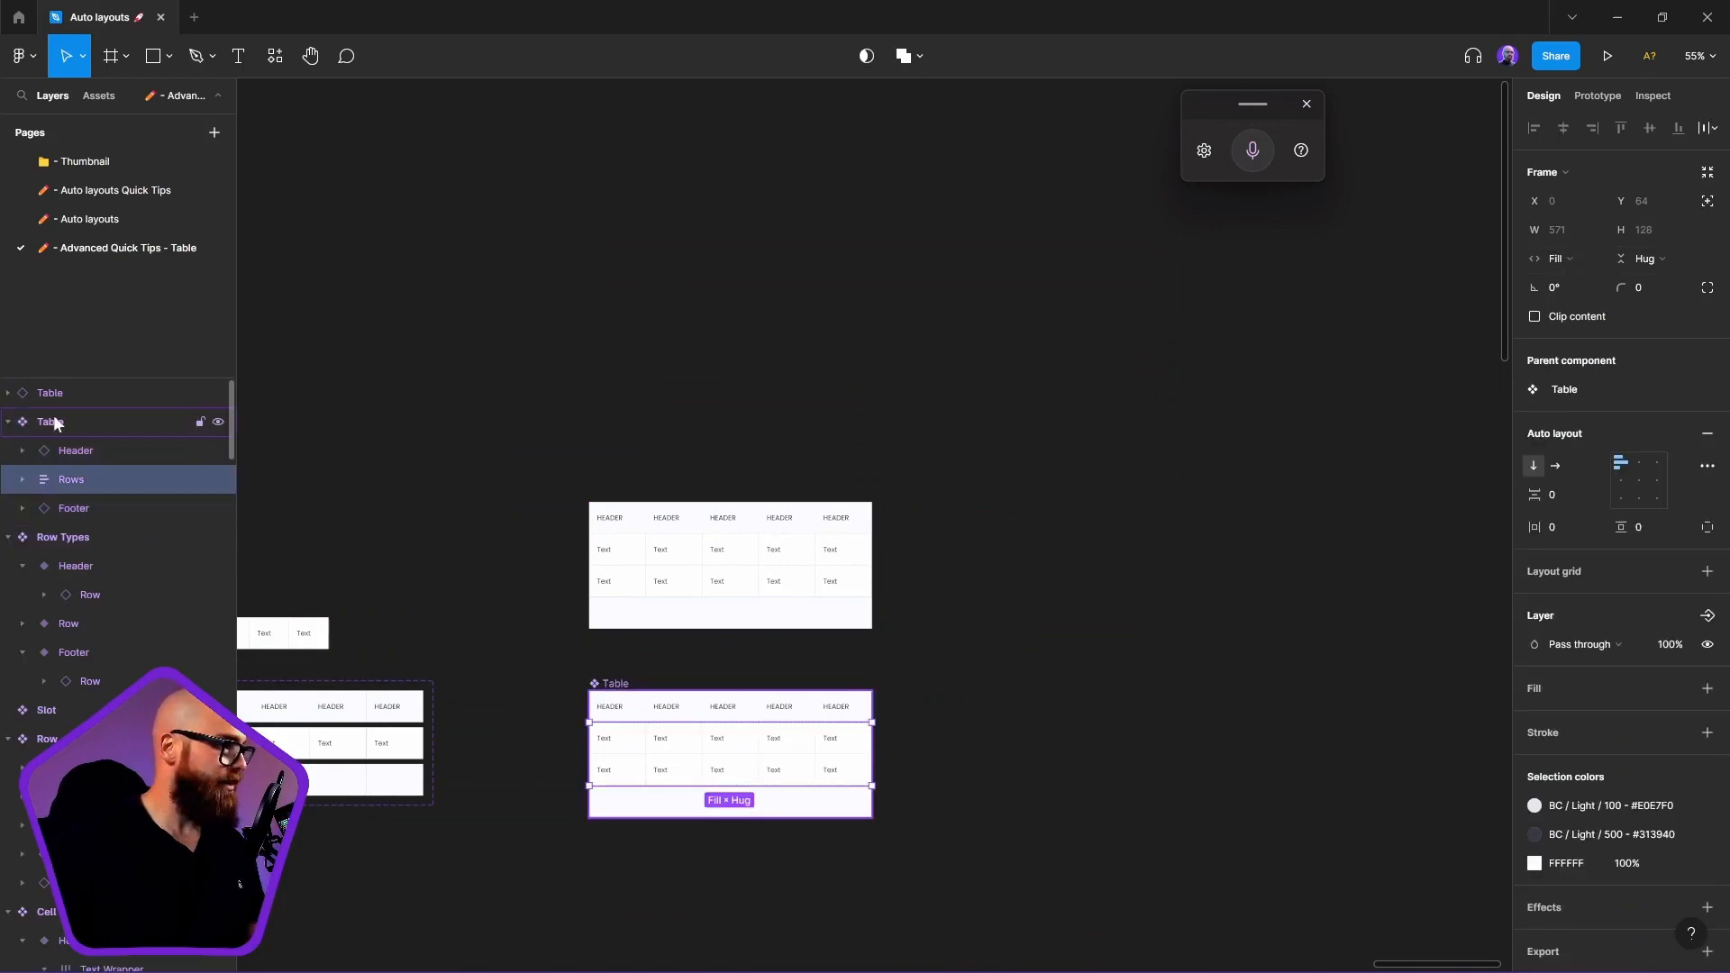
left_click(76, 451)
left_click(74, 501)
left_click(78, 478)
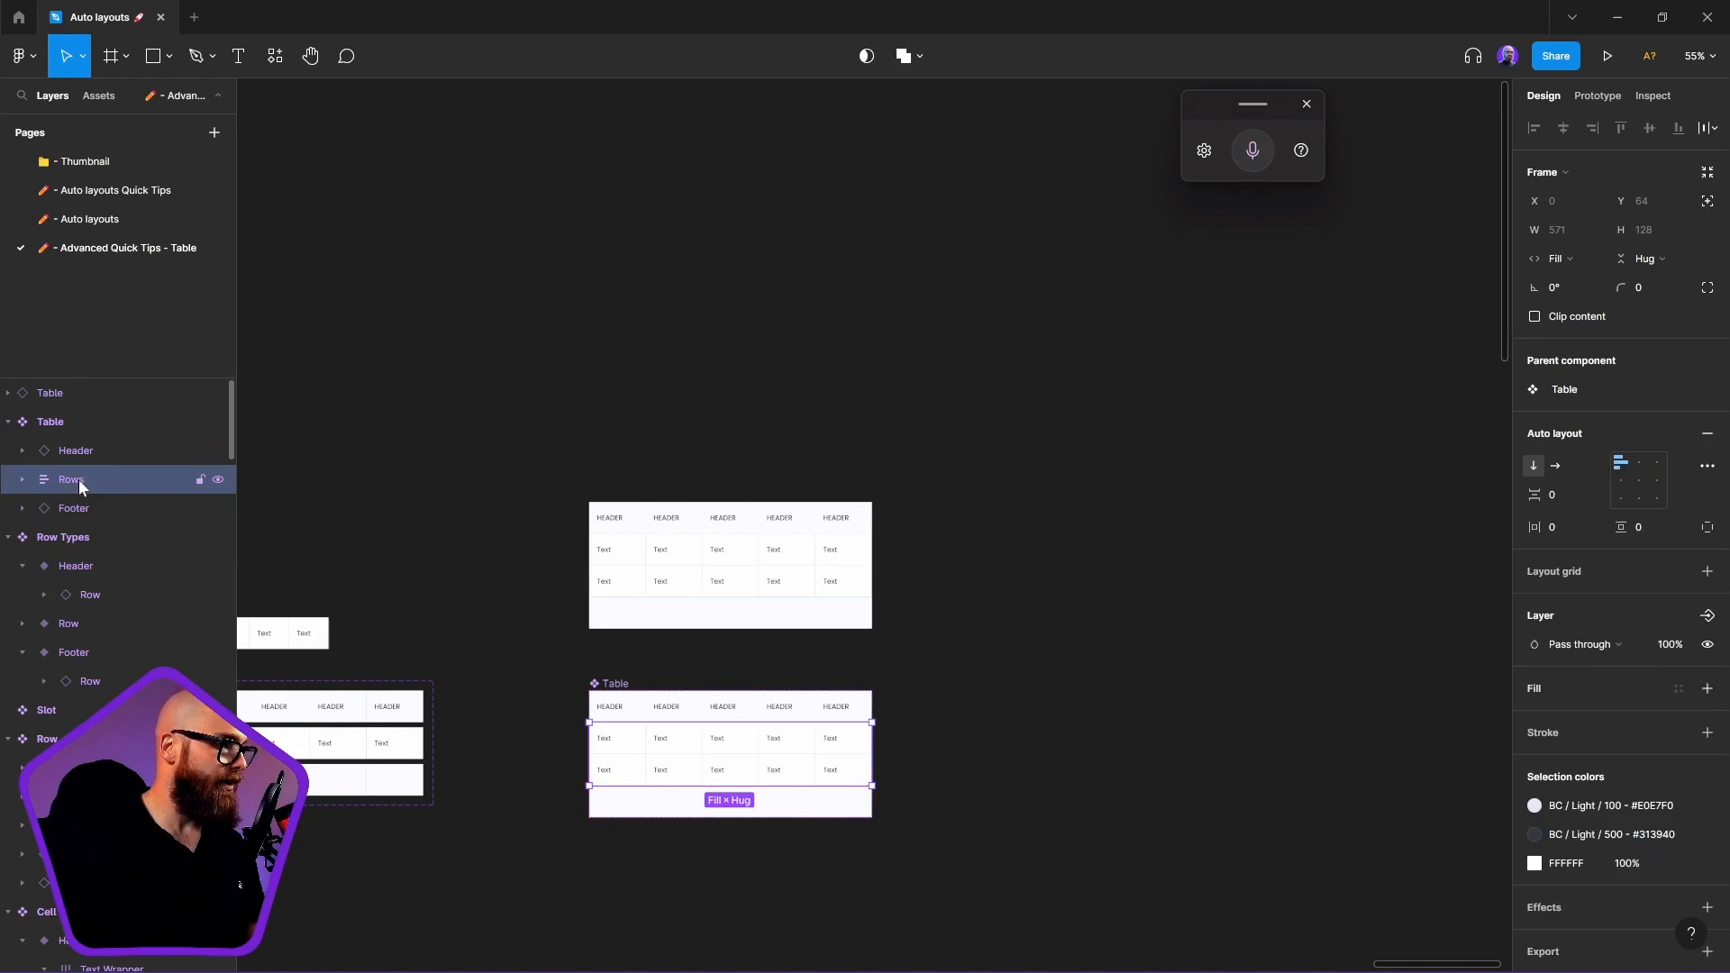
left_click(115, 453)
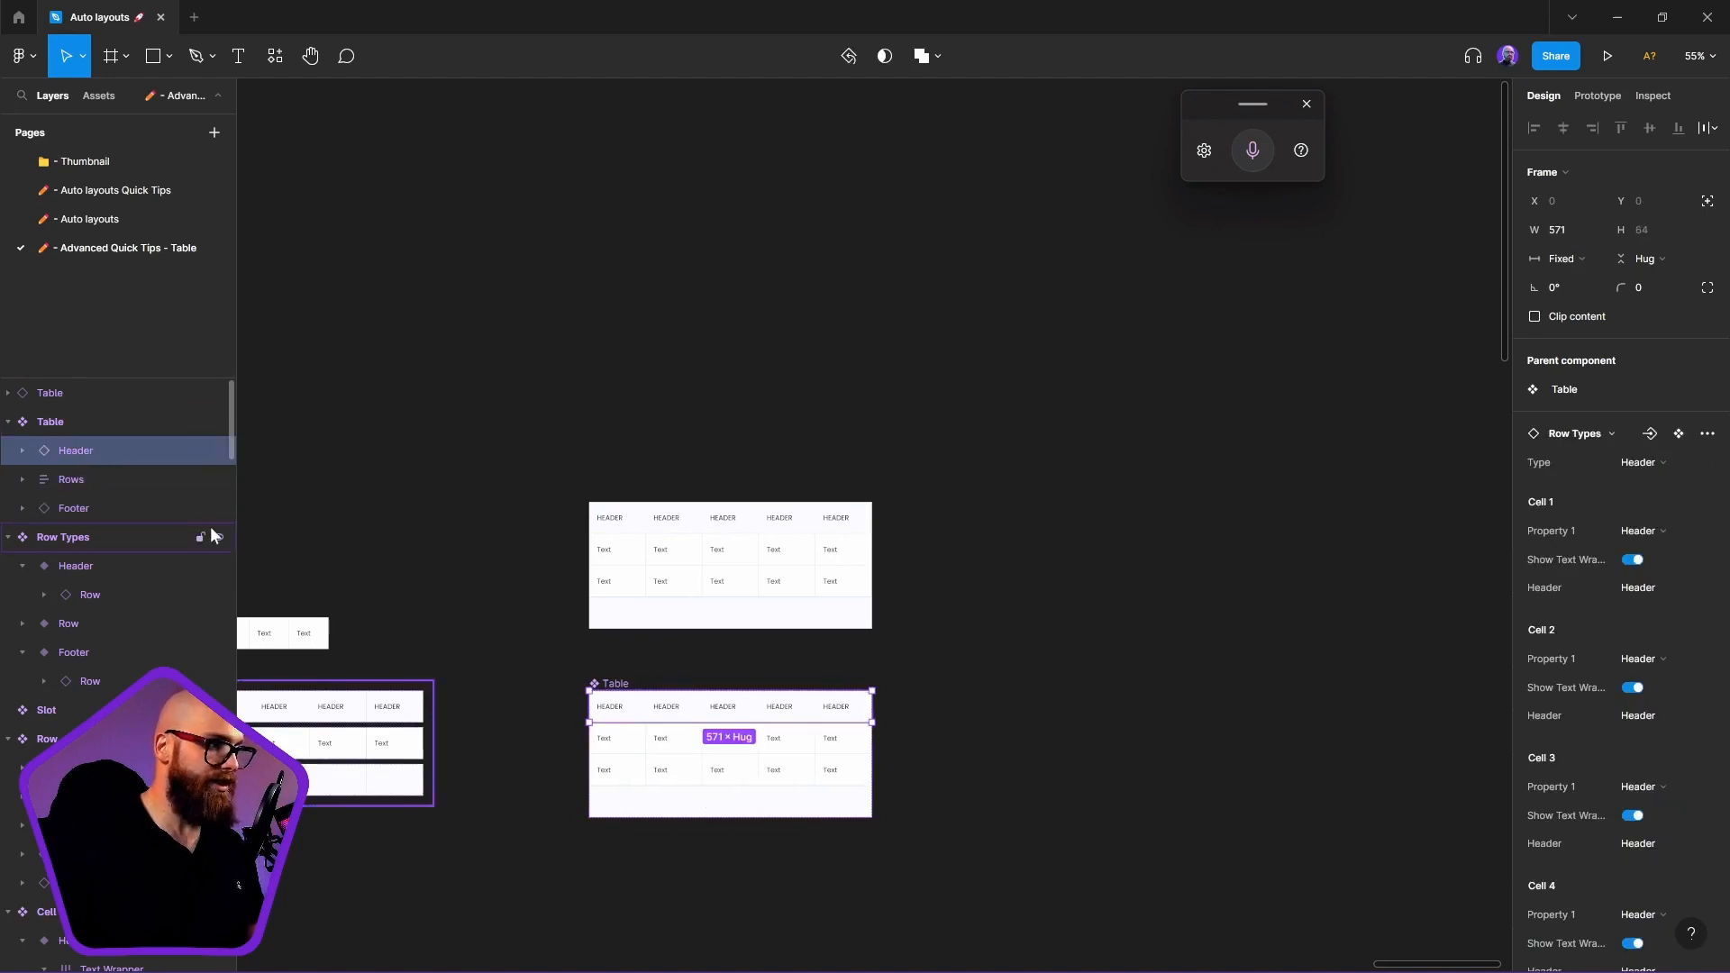
left_click(94, 487)
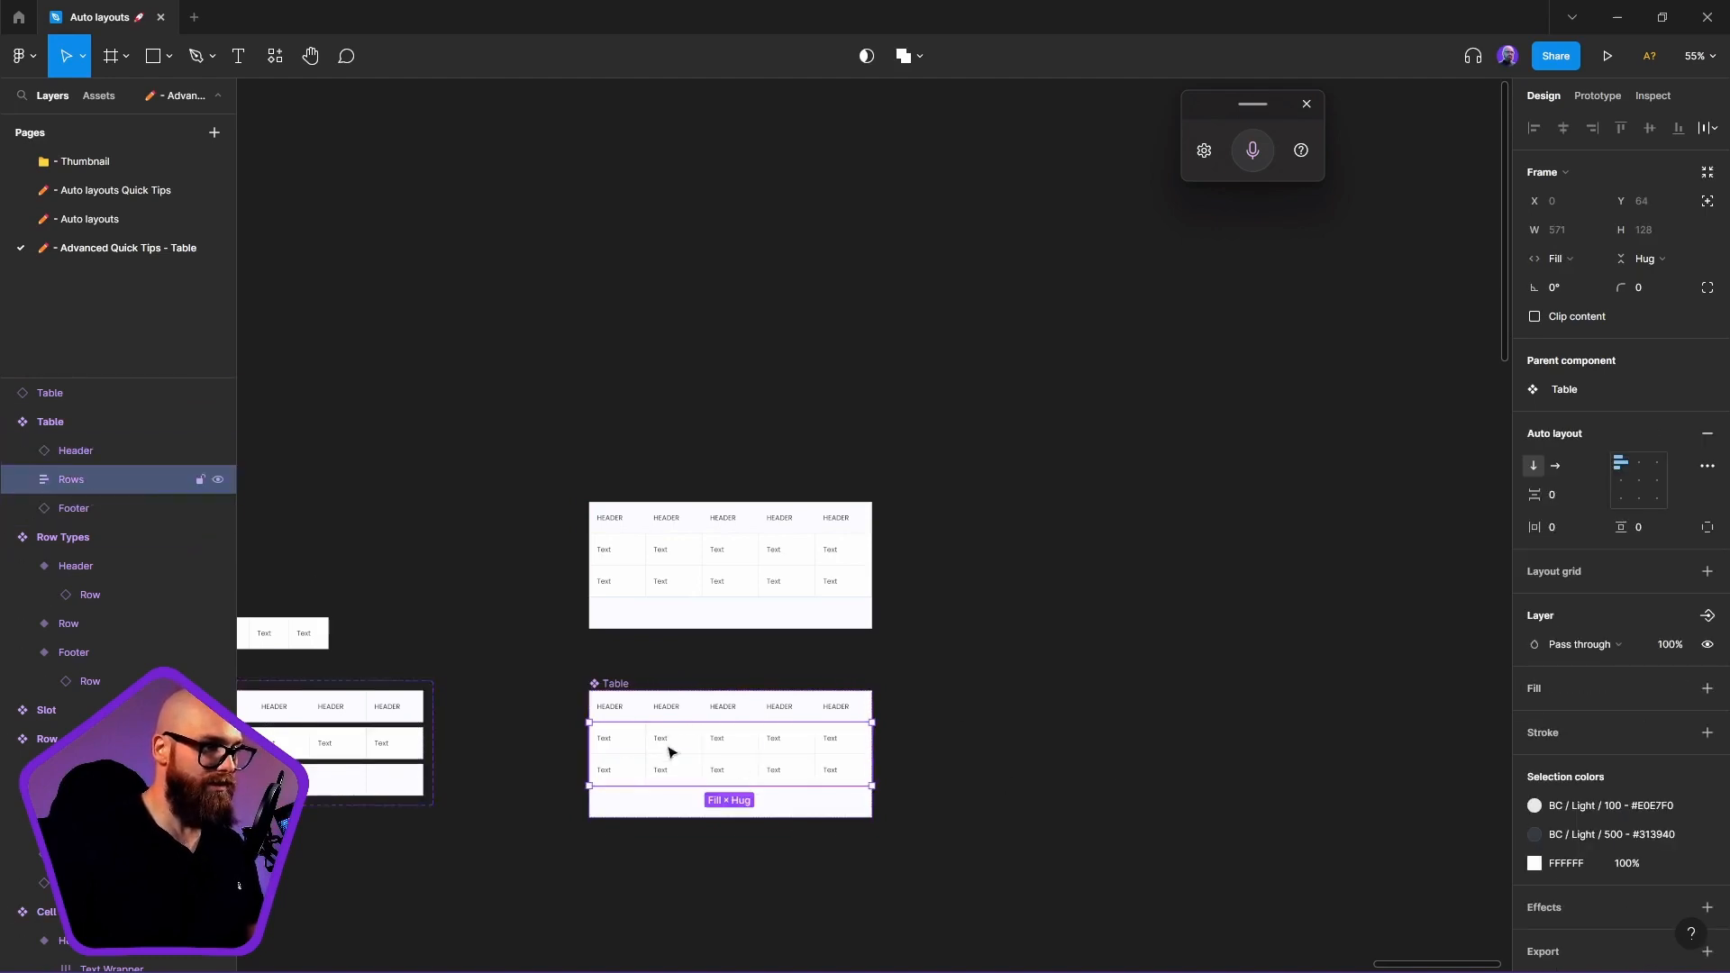
left_click_drag(689, 772, 807, 689)
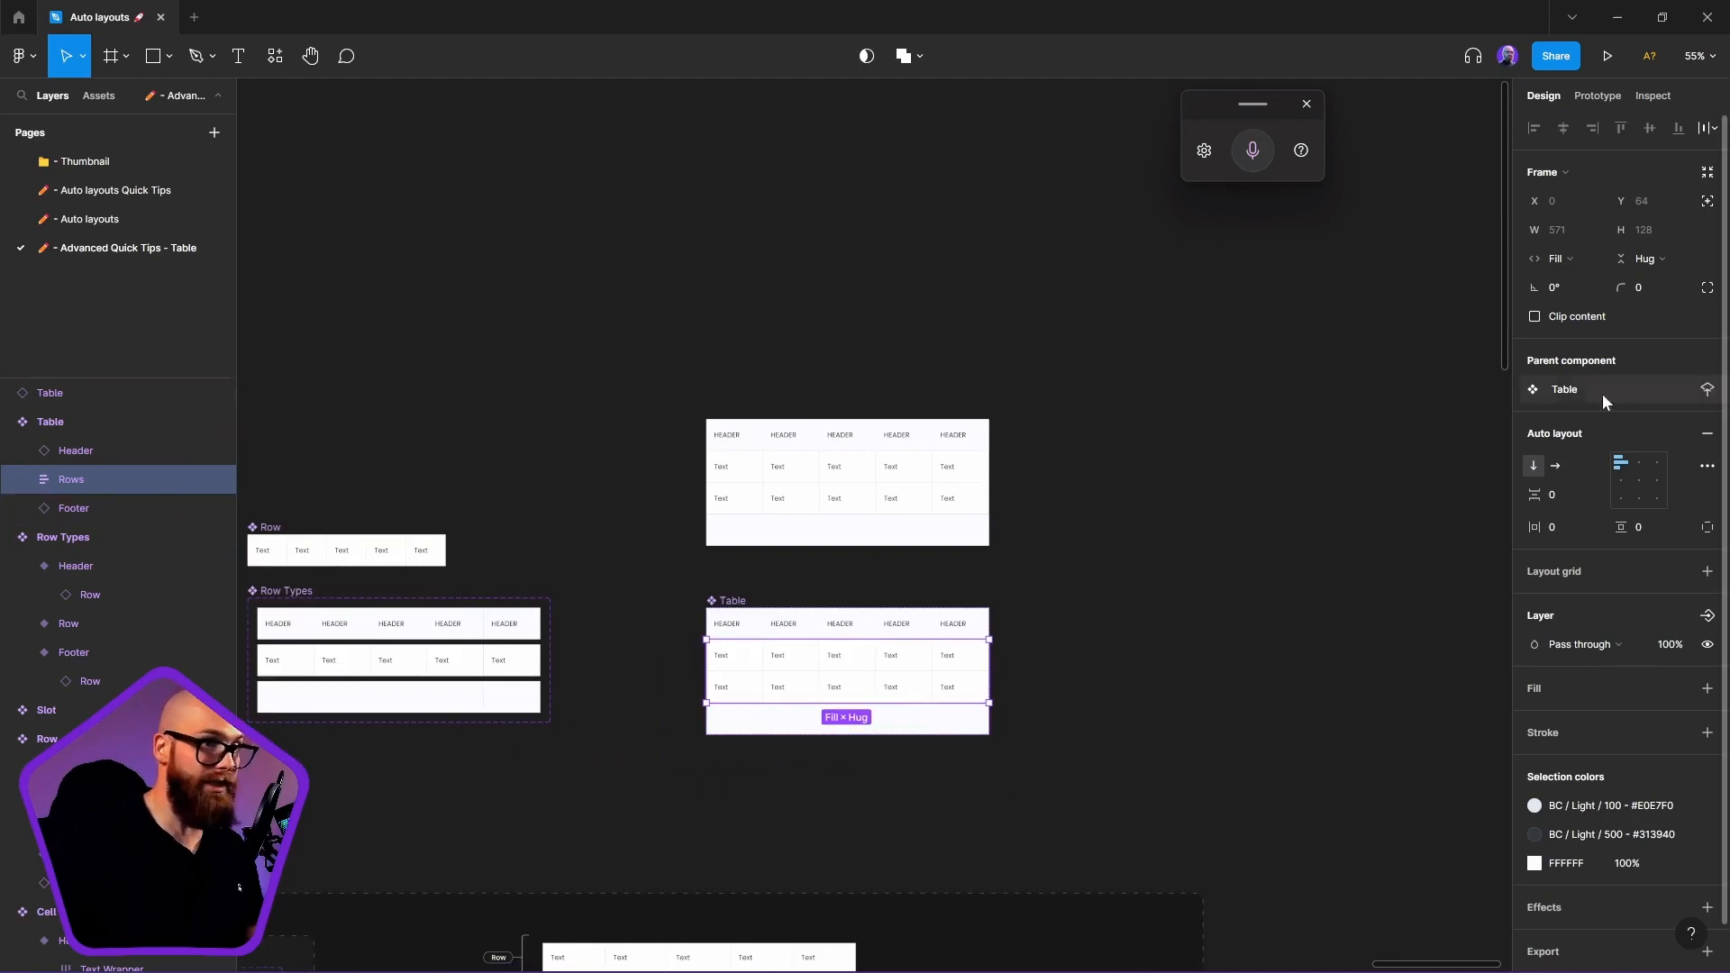
left_click(1644, 267)
left_click(1634, 283)
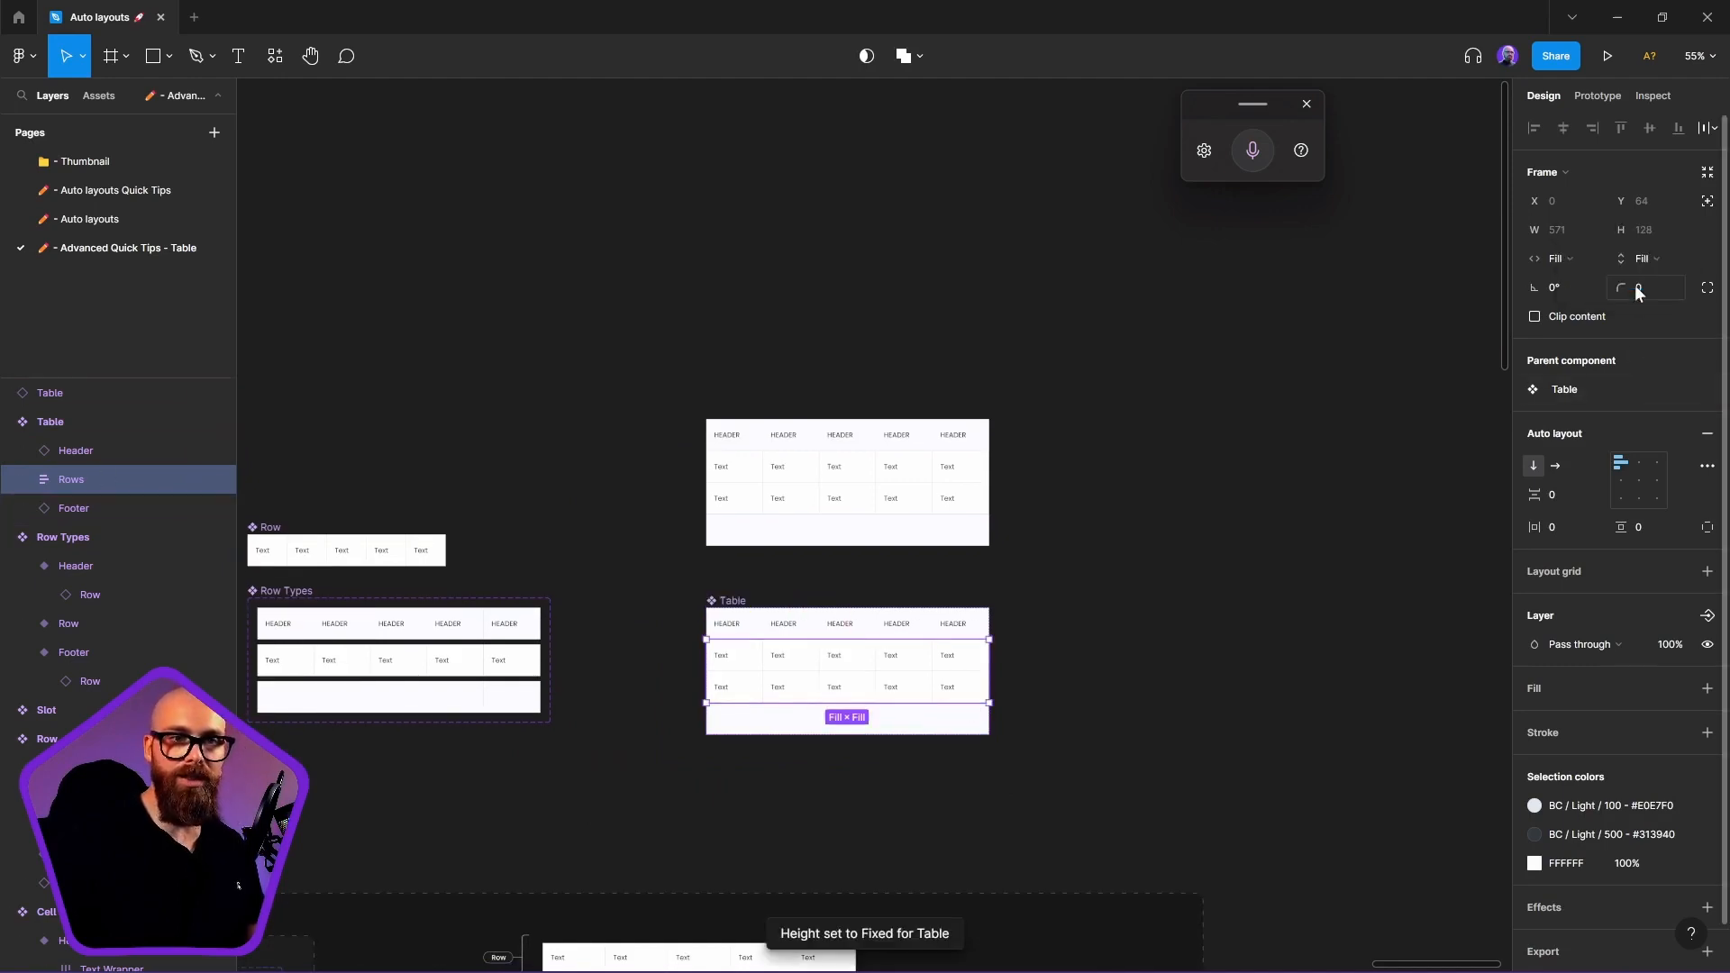
Move the main Table component to the right of its instance and stretch its height to about 552
left_click(675, 610)
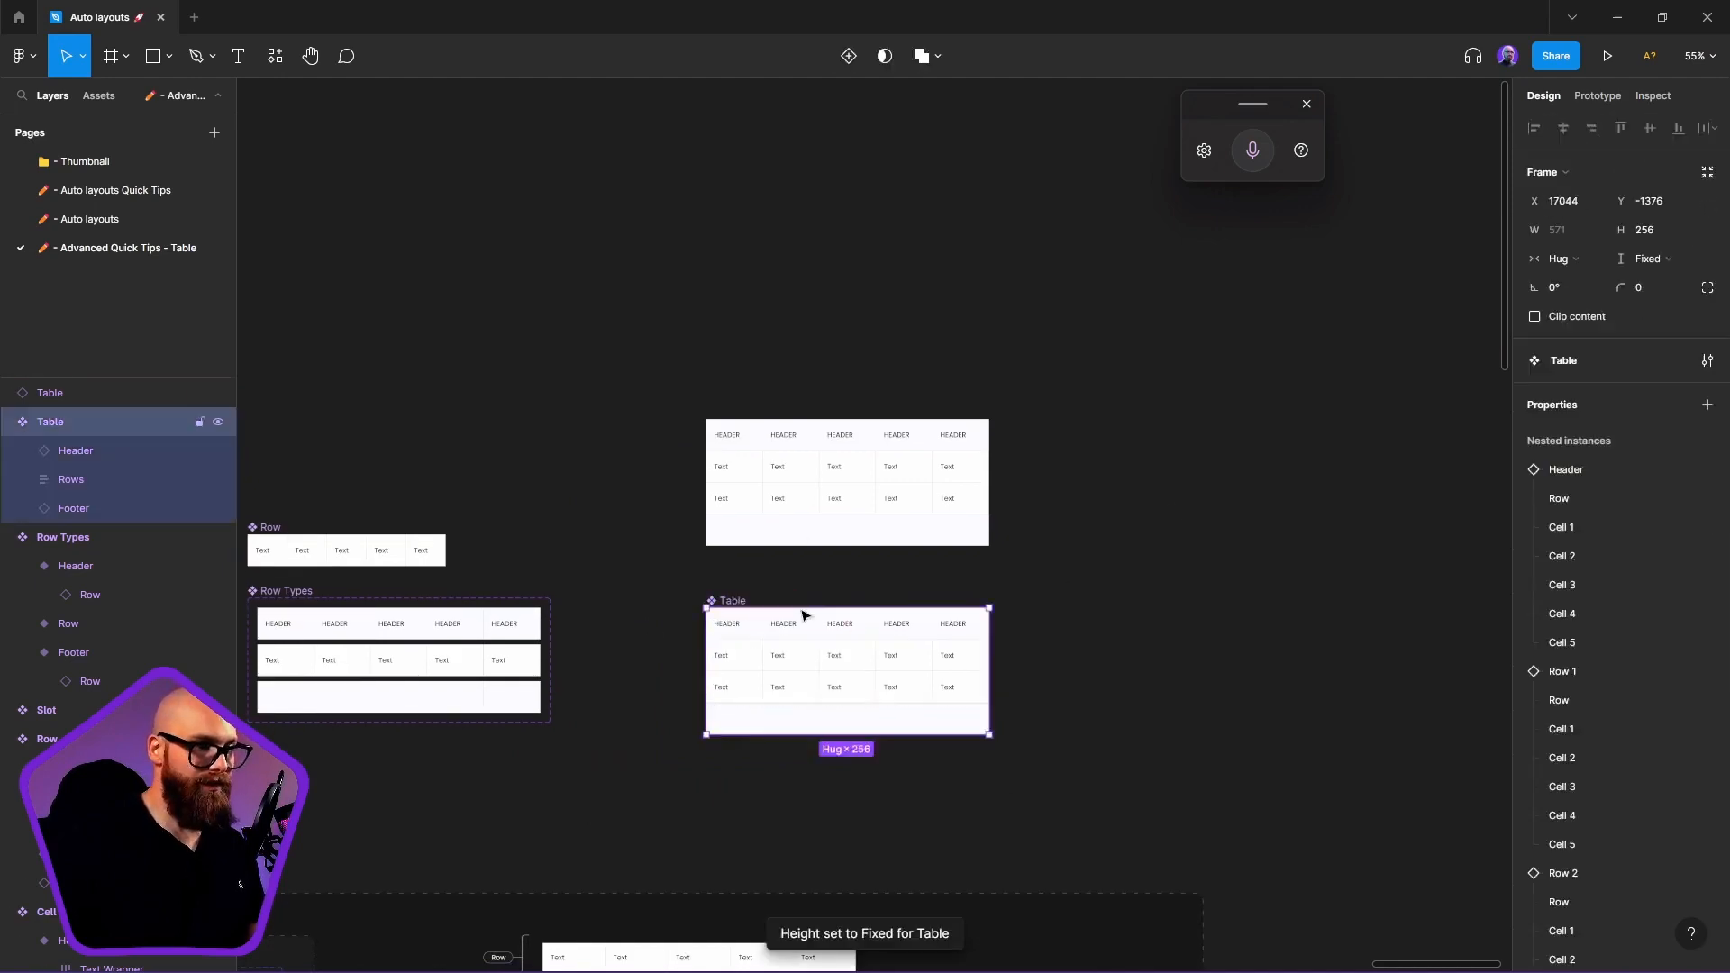
left_click_drag(732, 674, 511, 540)
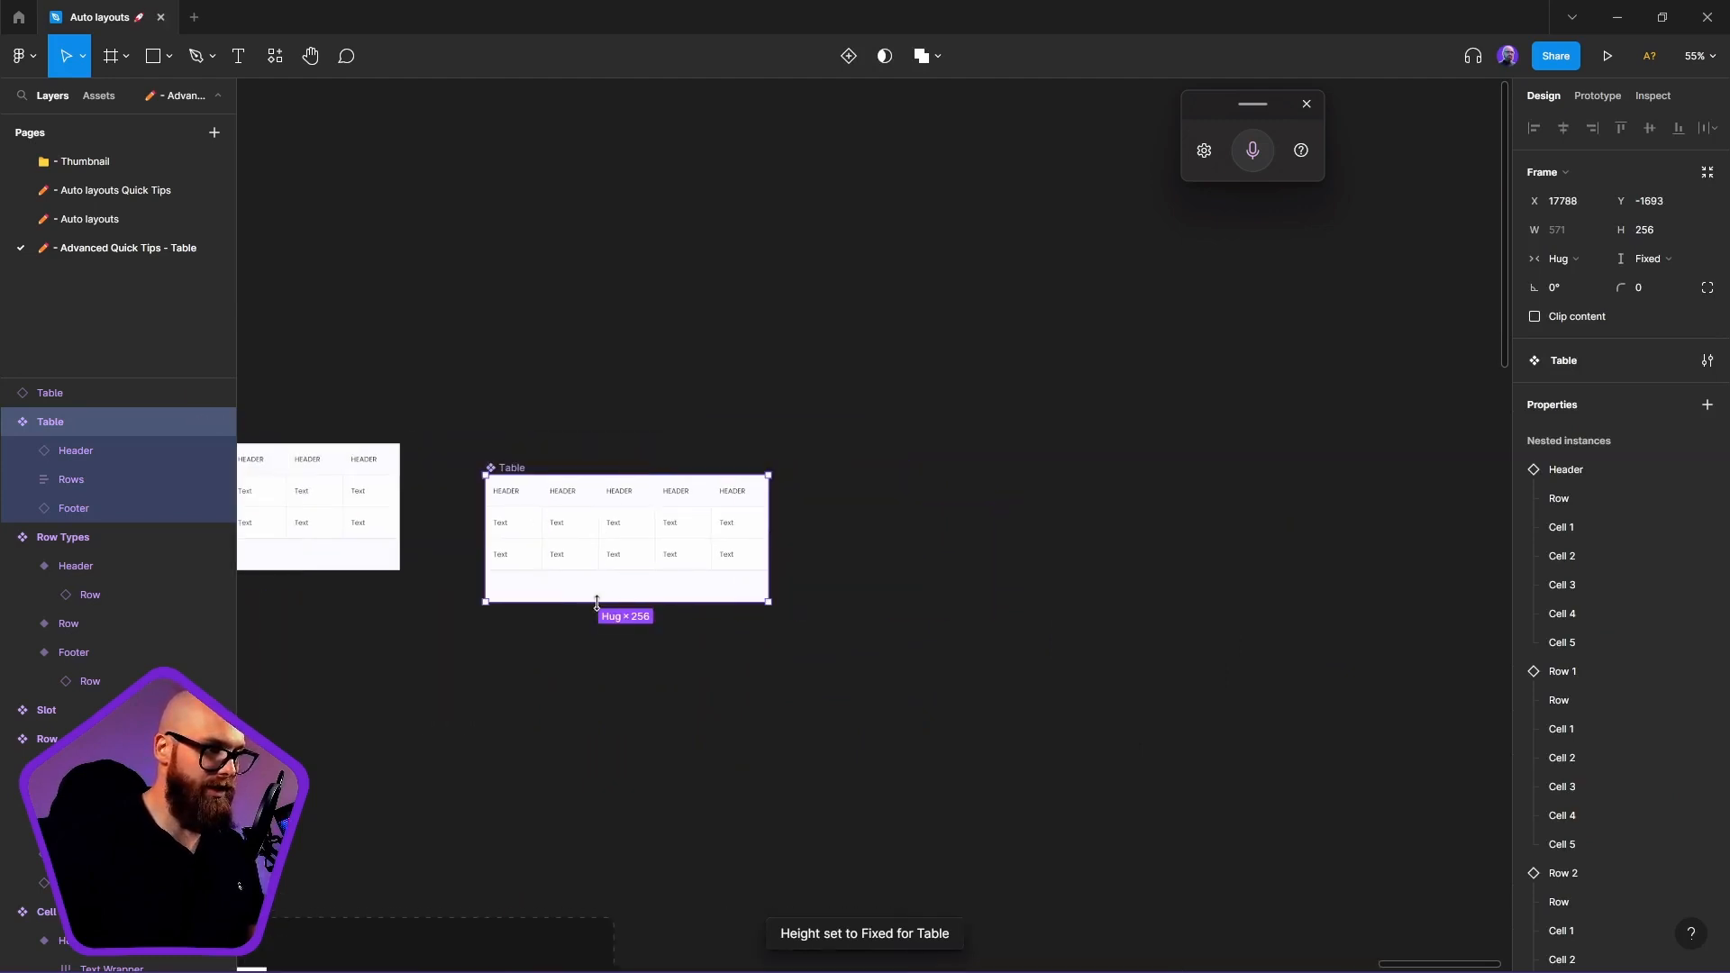
left_click_drag(596, 604, 598, 751)
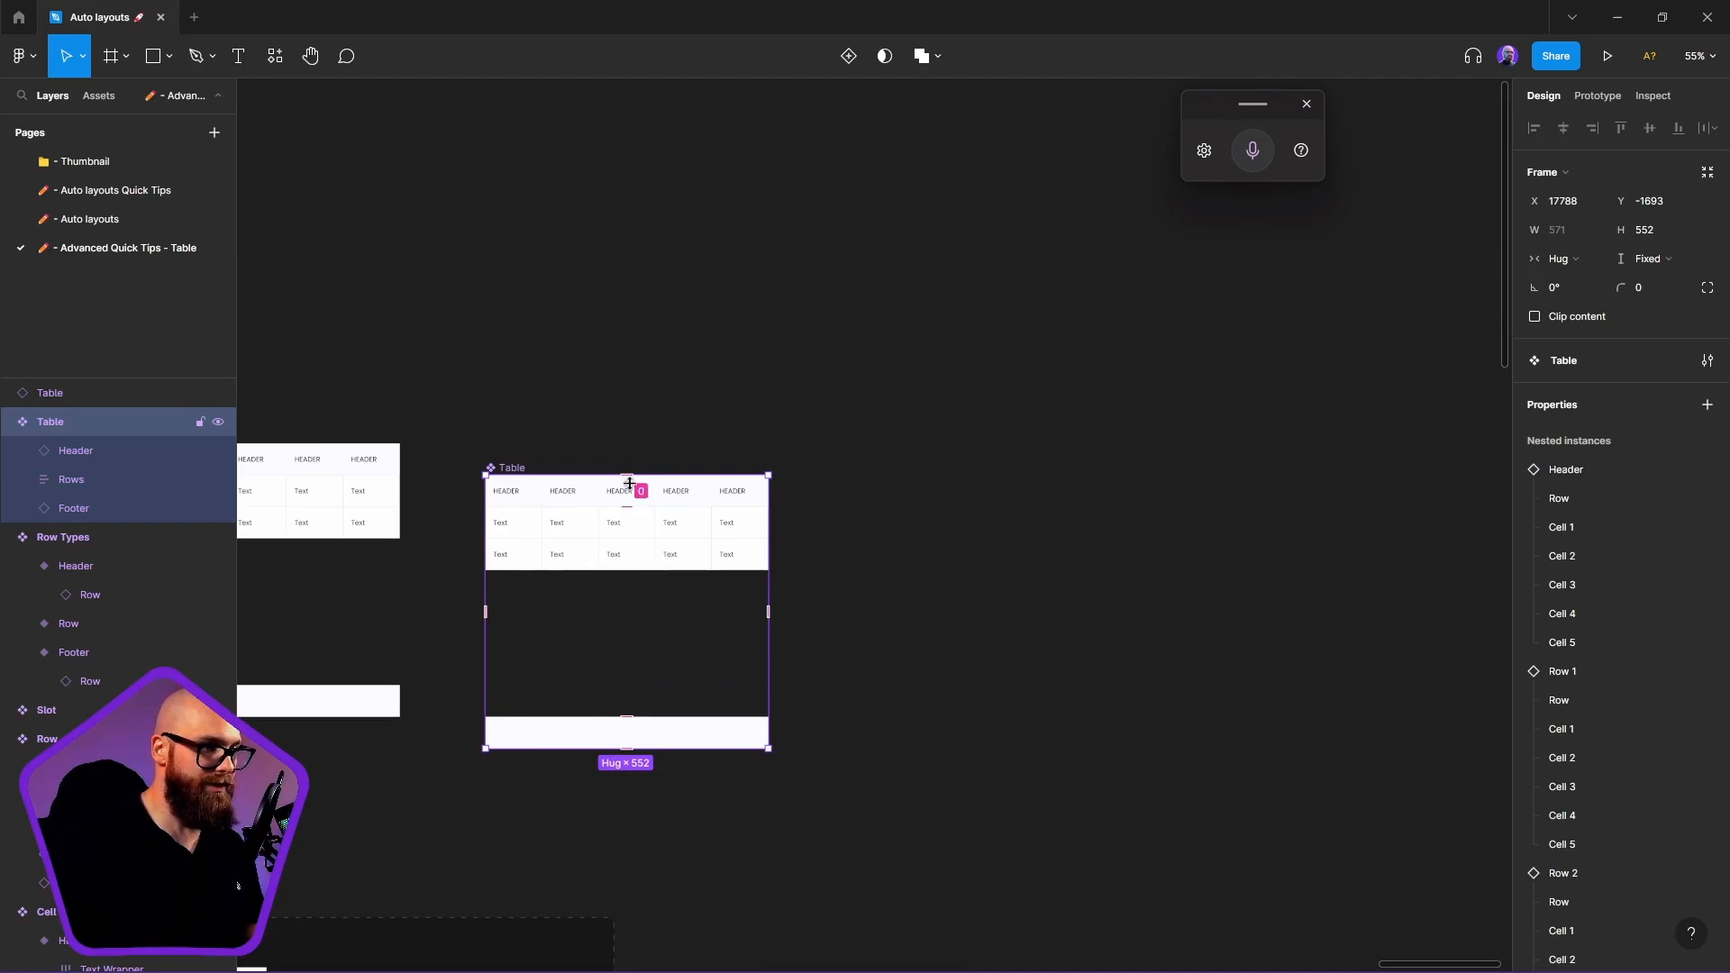
left_click(99, 483)
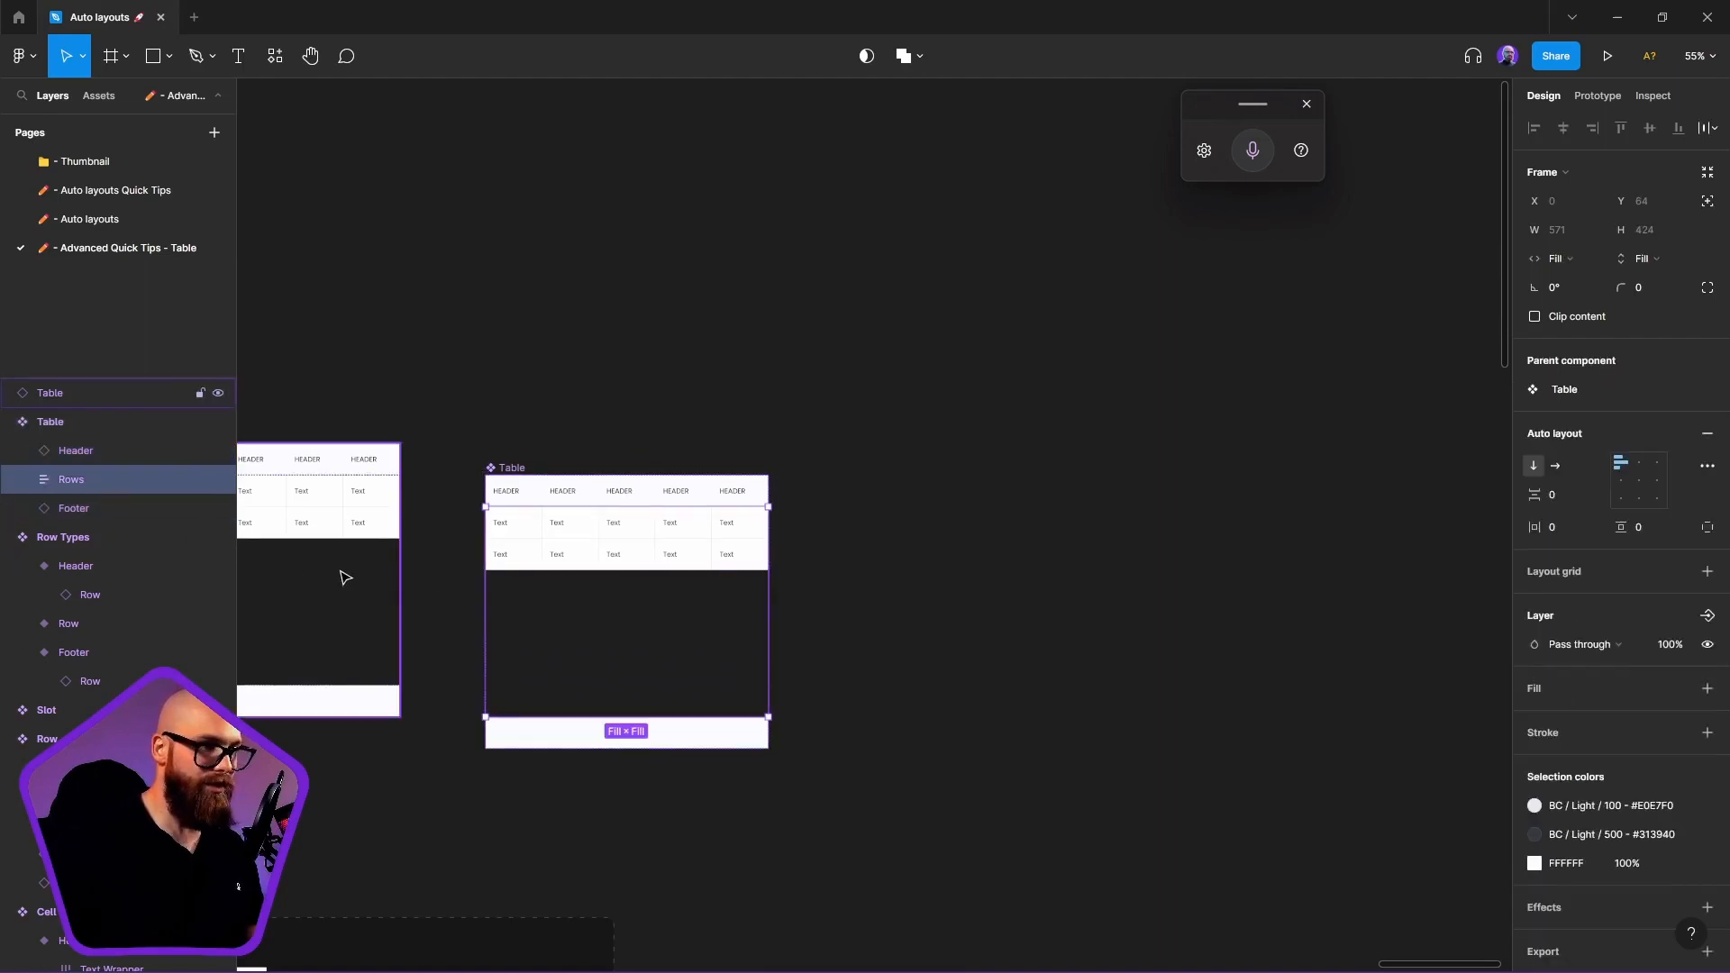
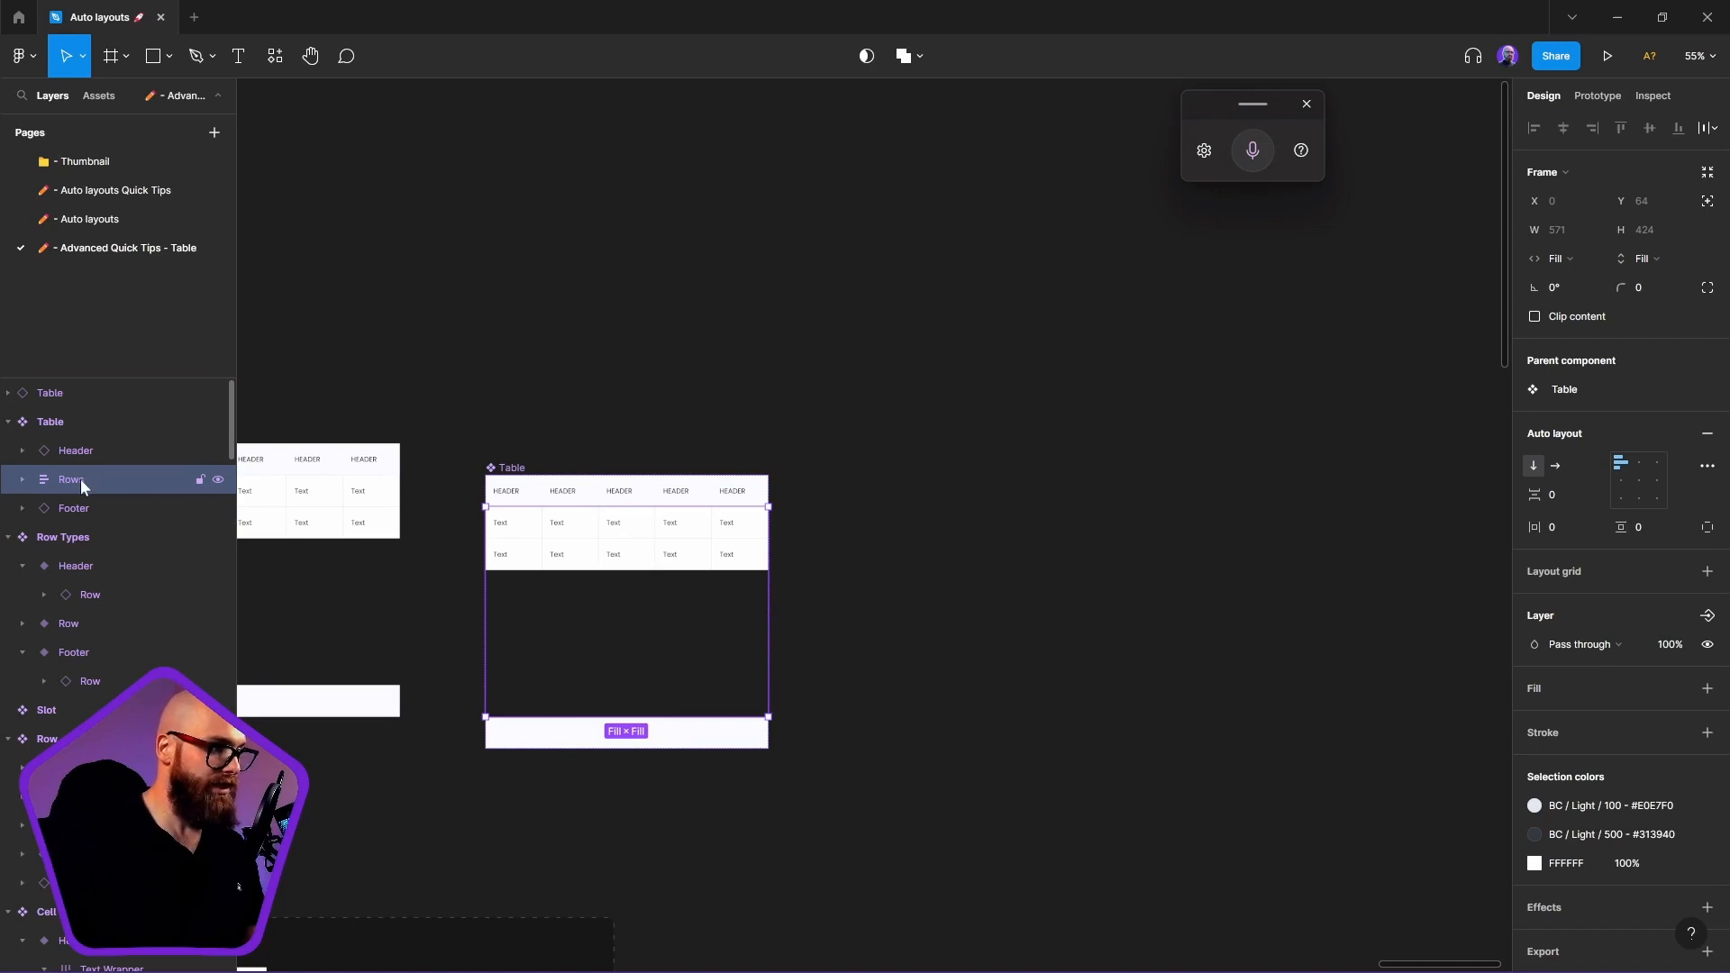
Fill the Rows frame of the main Table component with the BC/Light/100 color style
left_click(1672, 691)
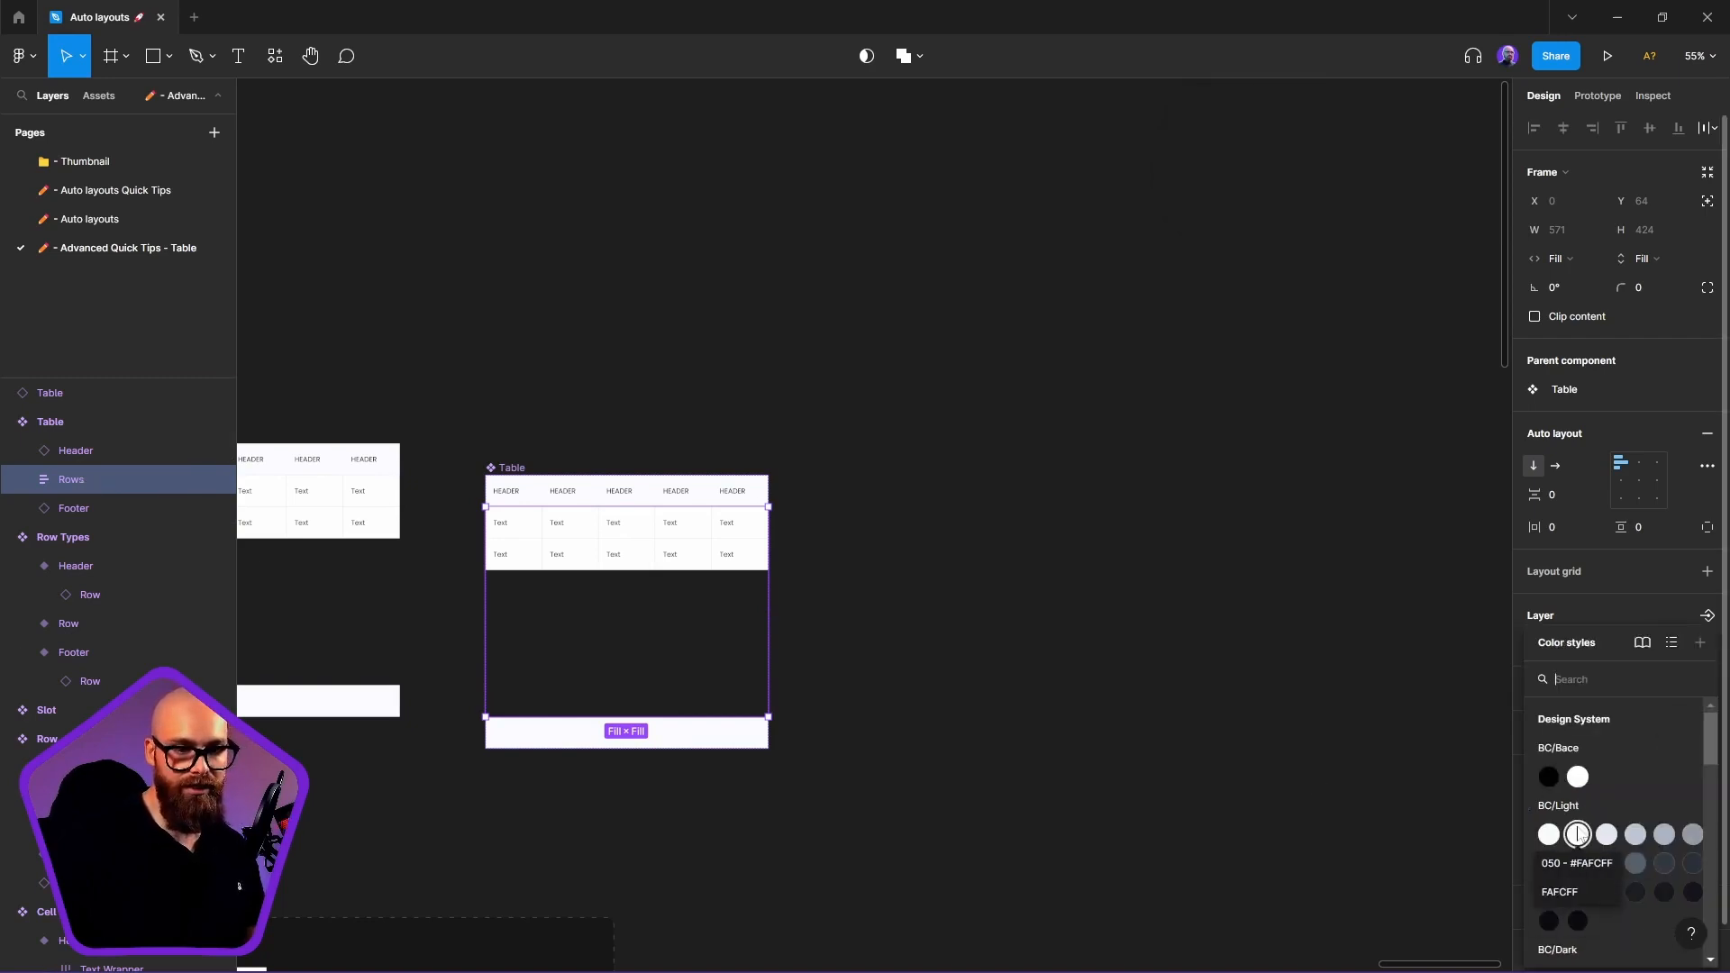
left_click(1607, 835)
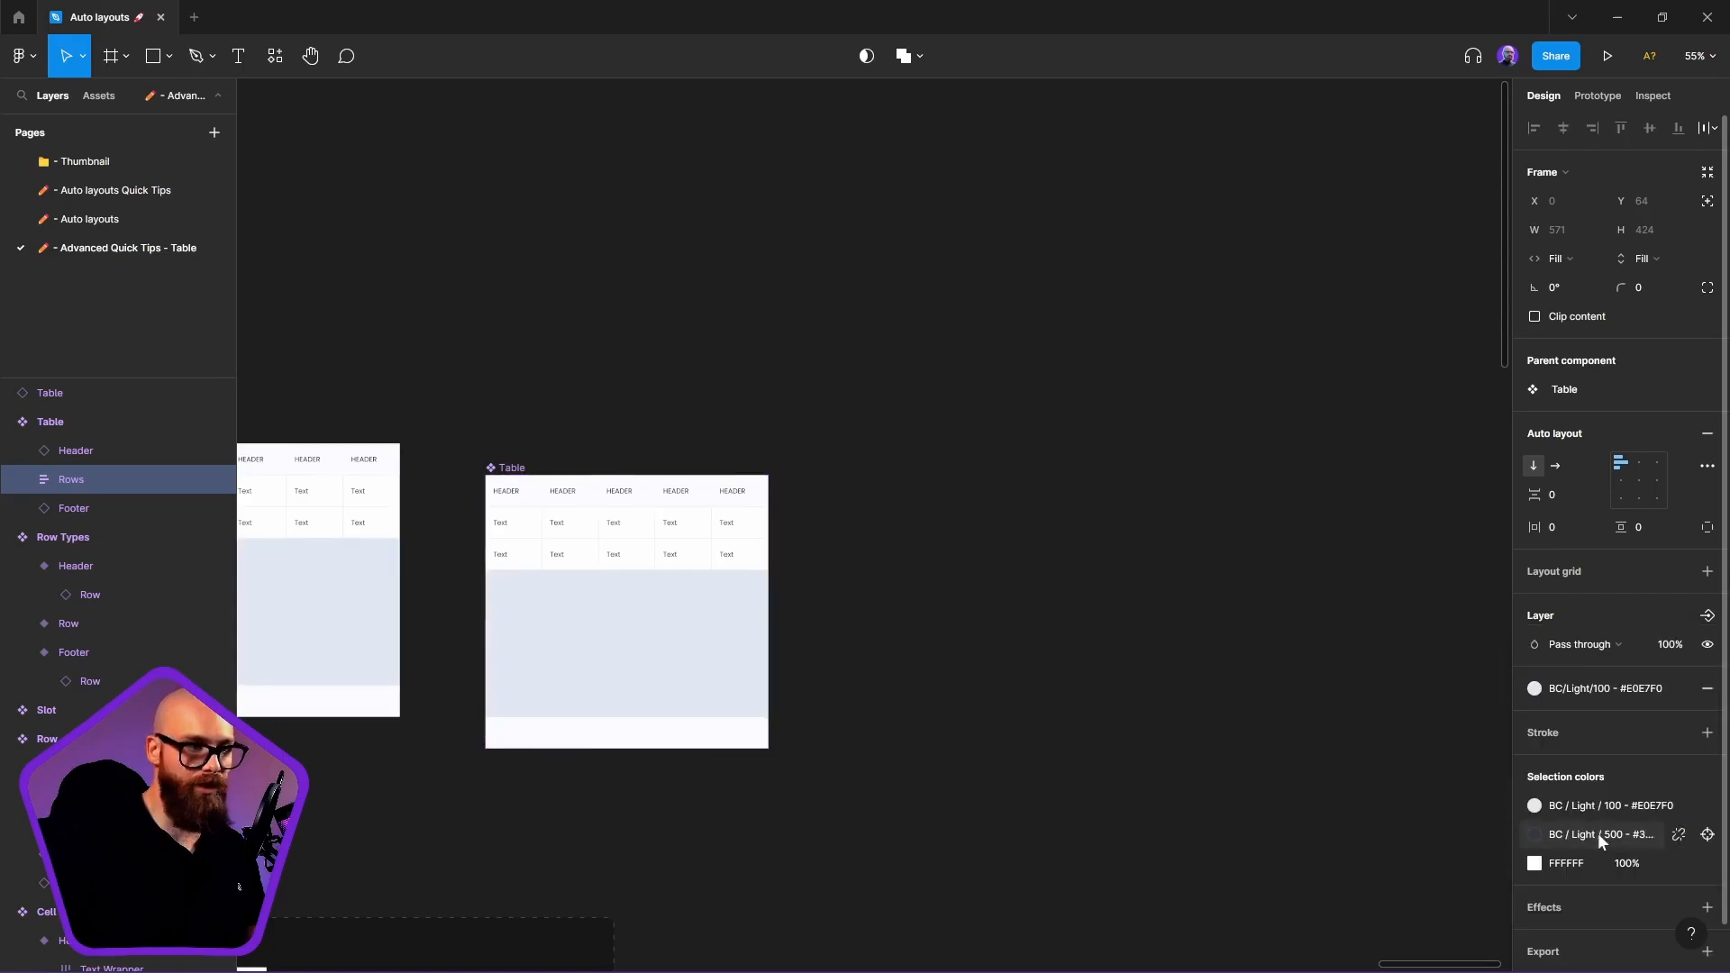
left_click(935, 618)
Give the main Table component a corner radius of 16 and turn on Clip content
scroll(934, 618, "left", 3)
left_click(638, 463)
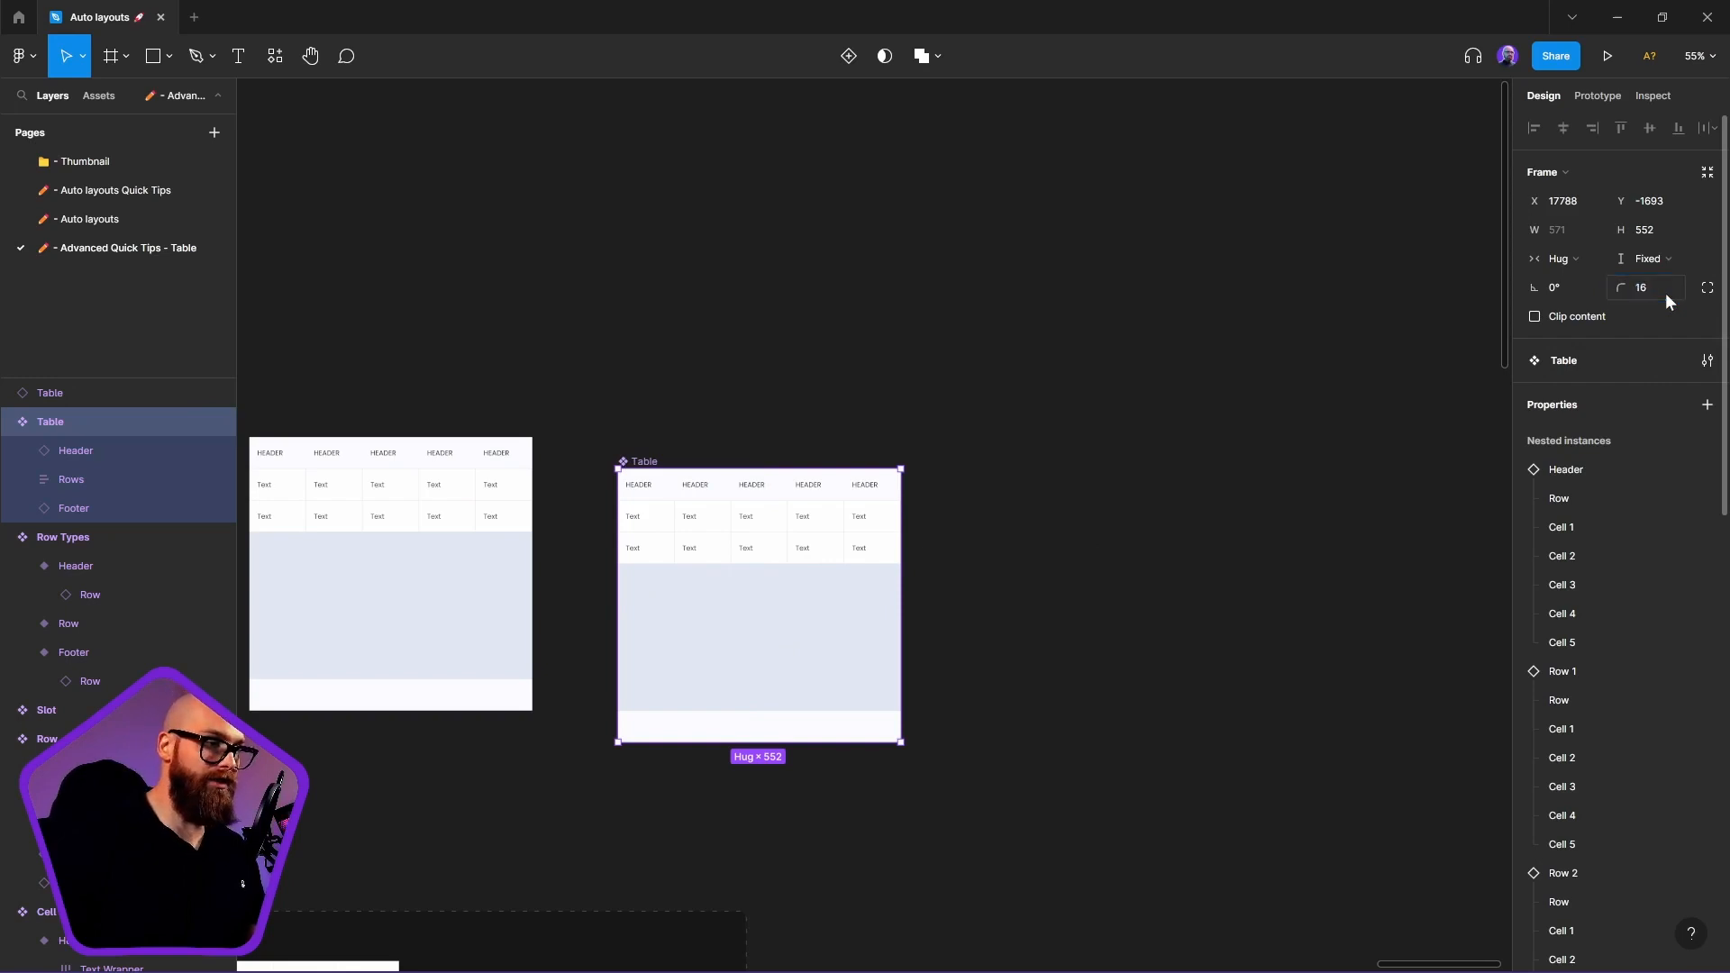
left_click(1570, 319)
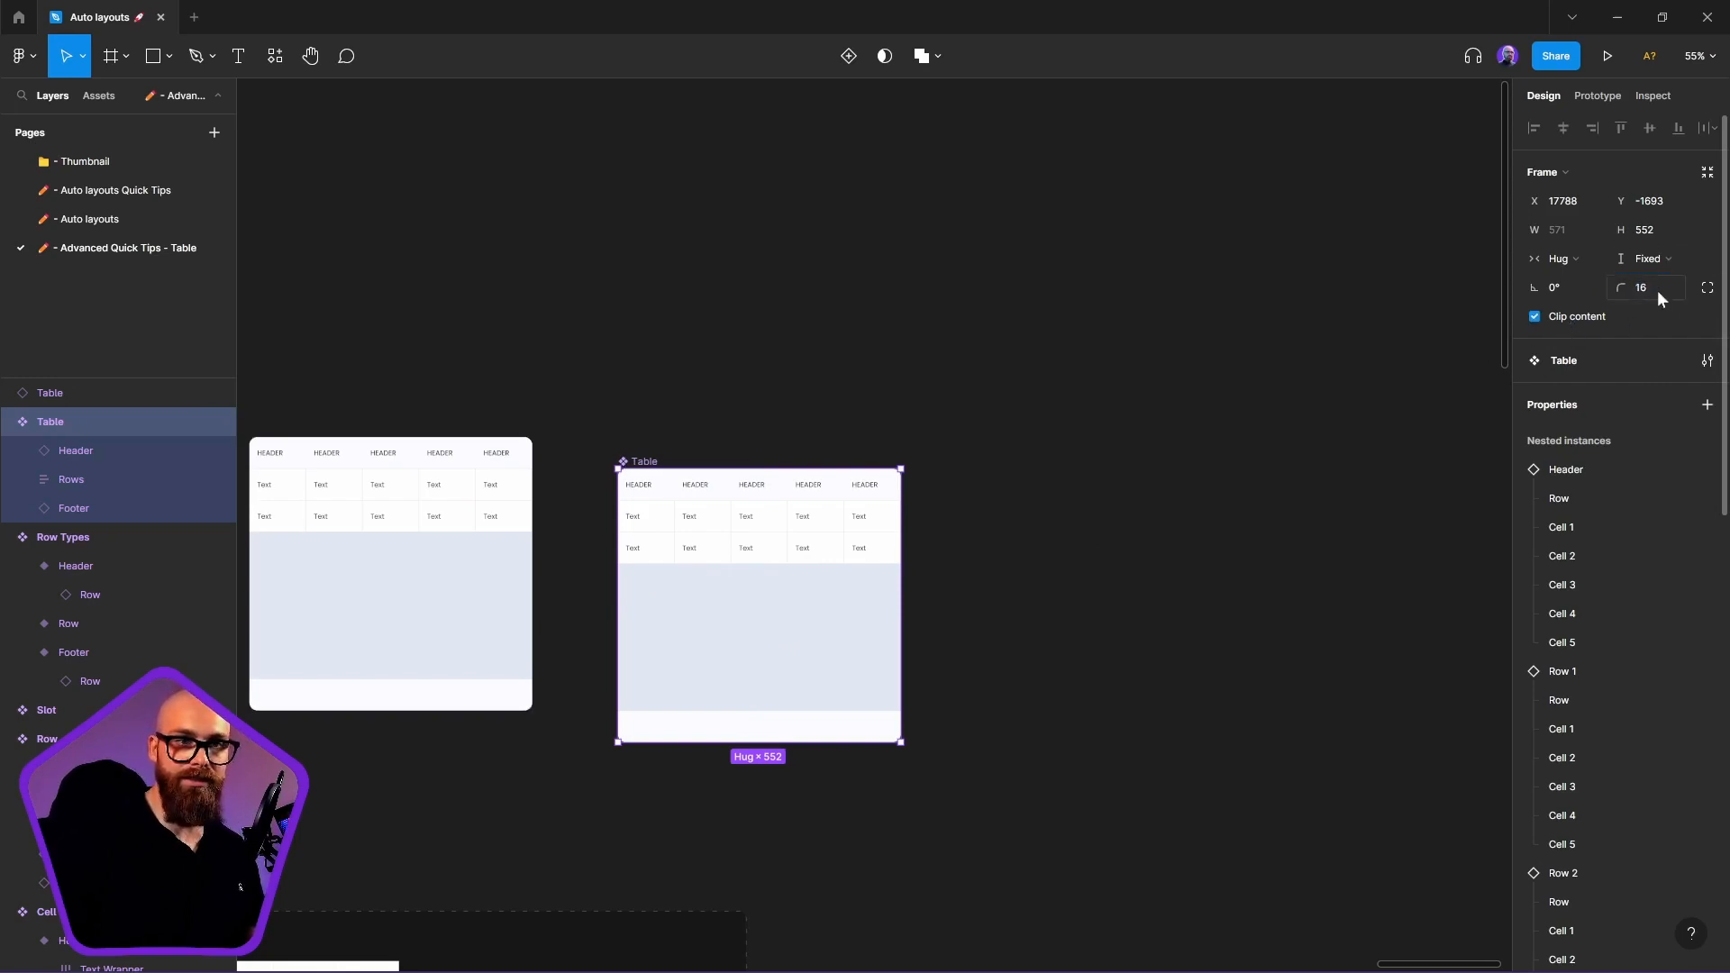
scroll(861, 485, "up", 10)
scroll(1129, 575, "down", 6)
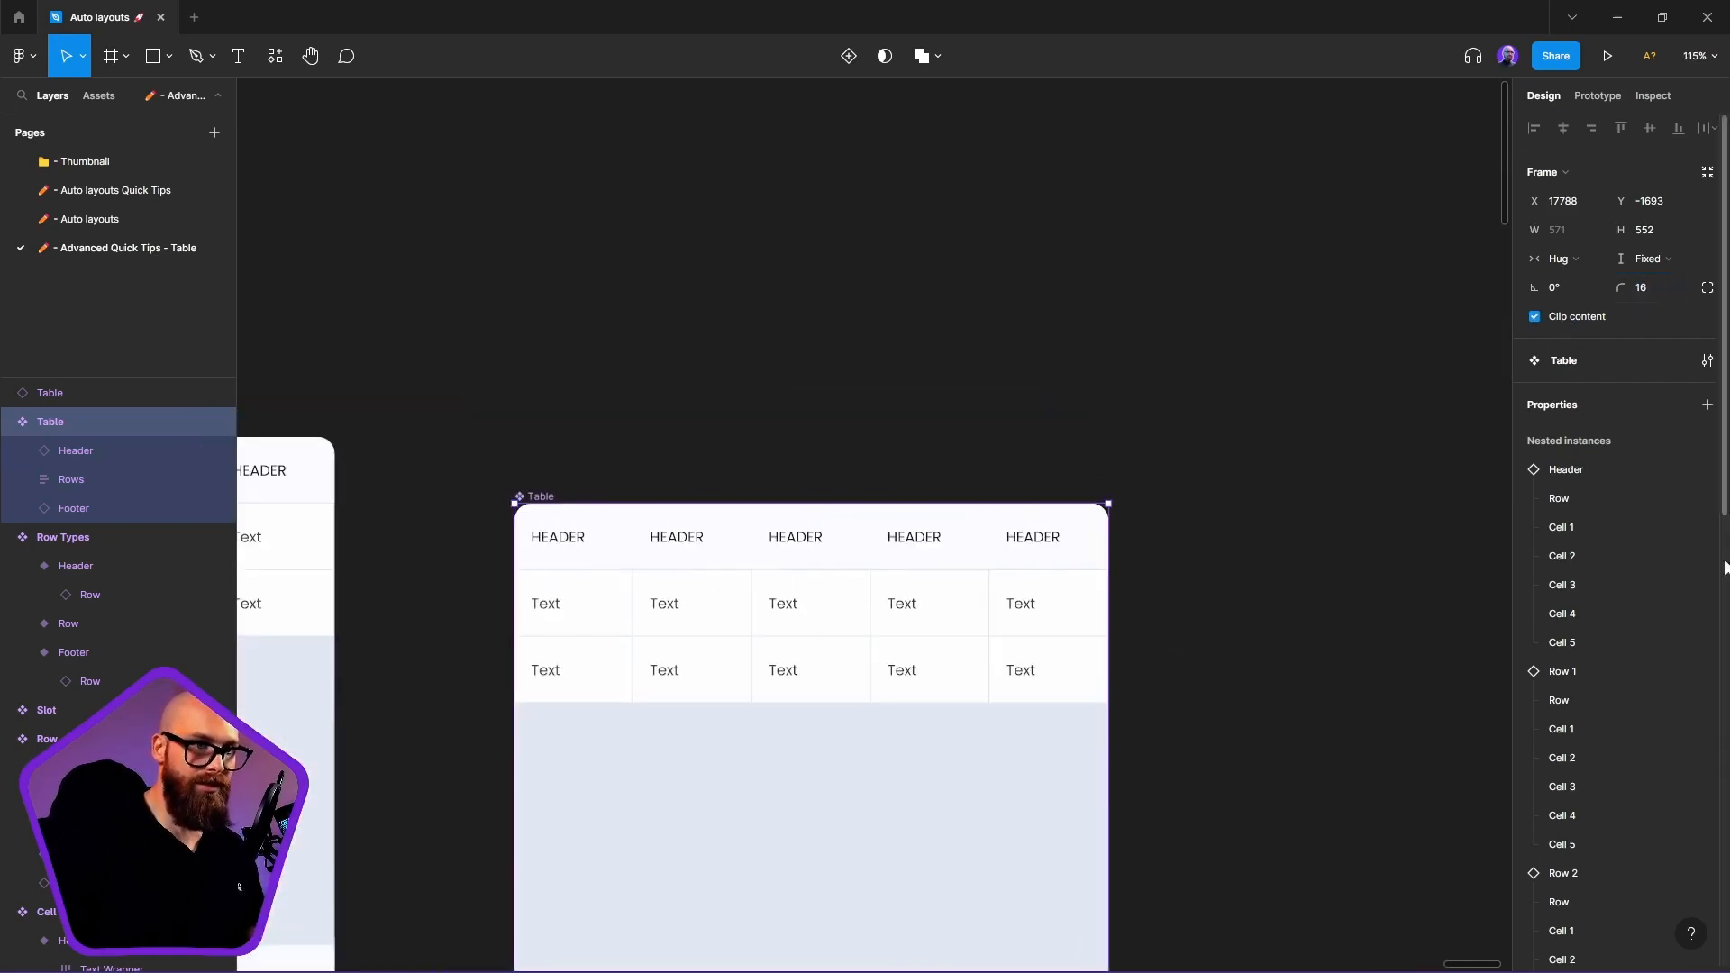
Add a 1 px outside stroke to the main Table component using the BC/Light/100 color style
scroll(1627, 515, "down", 8)
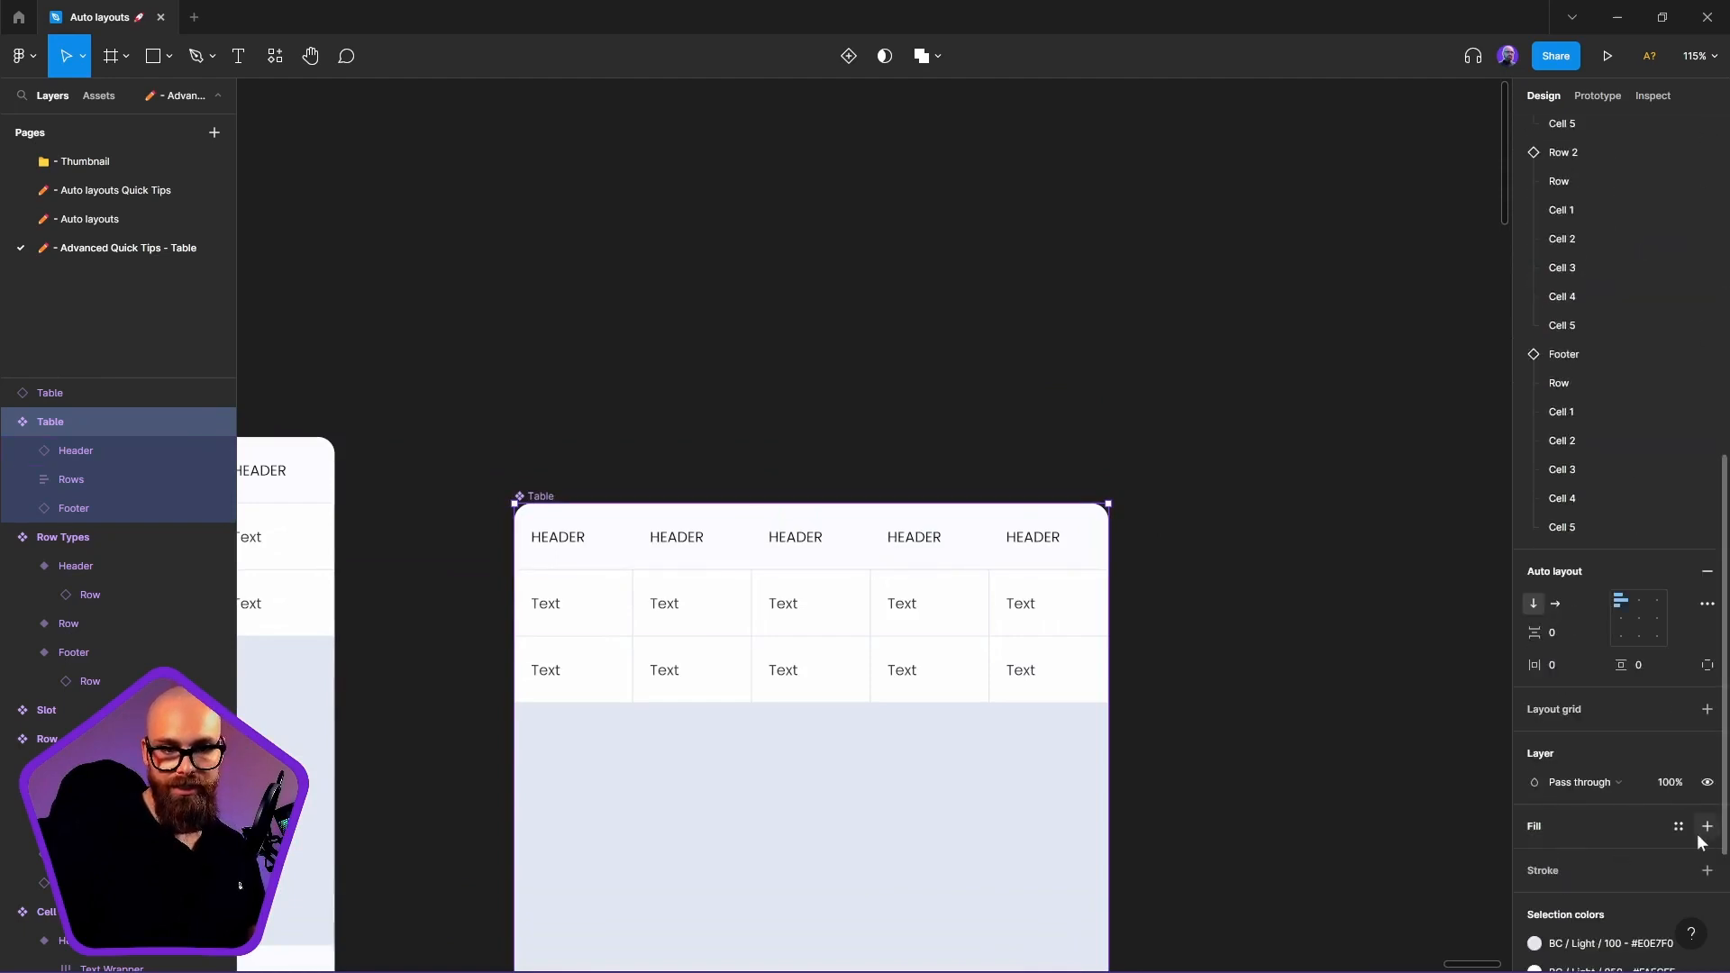
left_click(1679, 872)
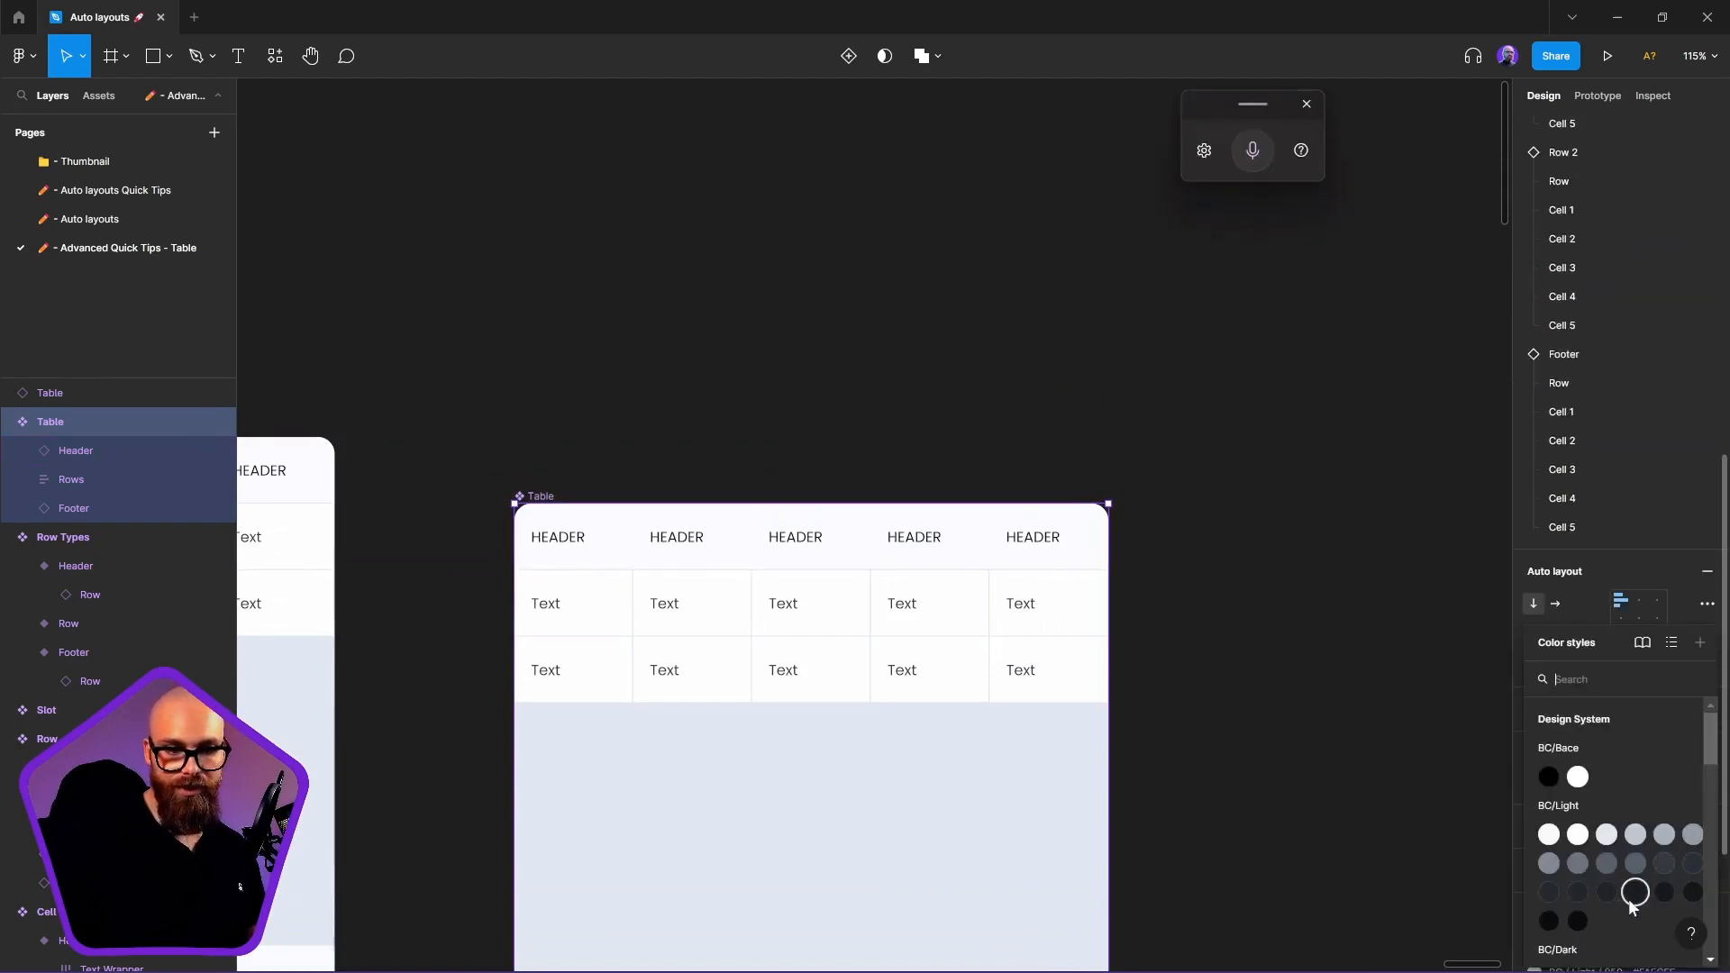
left_click(1608, 836)
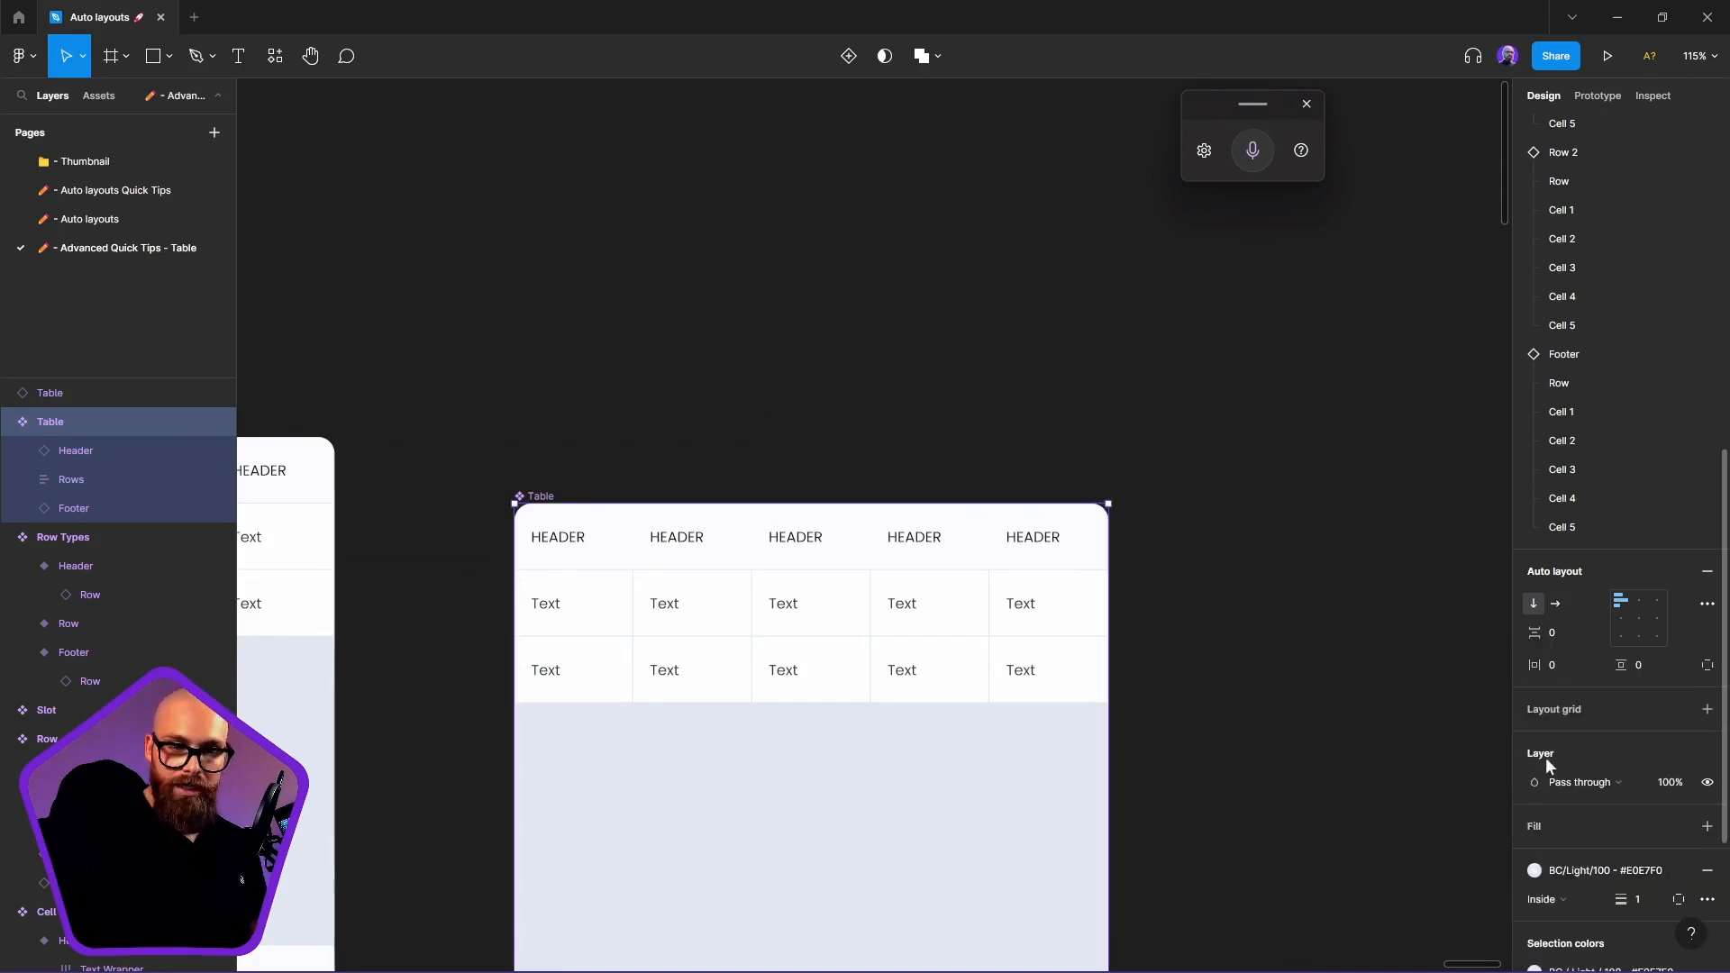
left_click(1554, 899)
left_click(1561, 923)
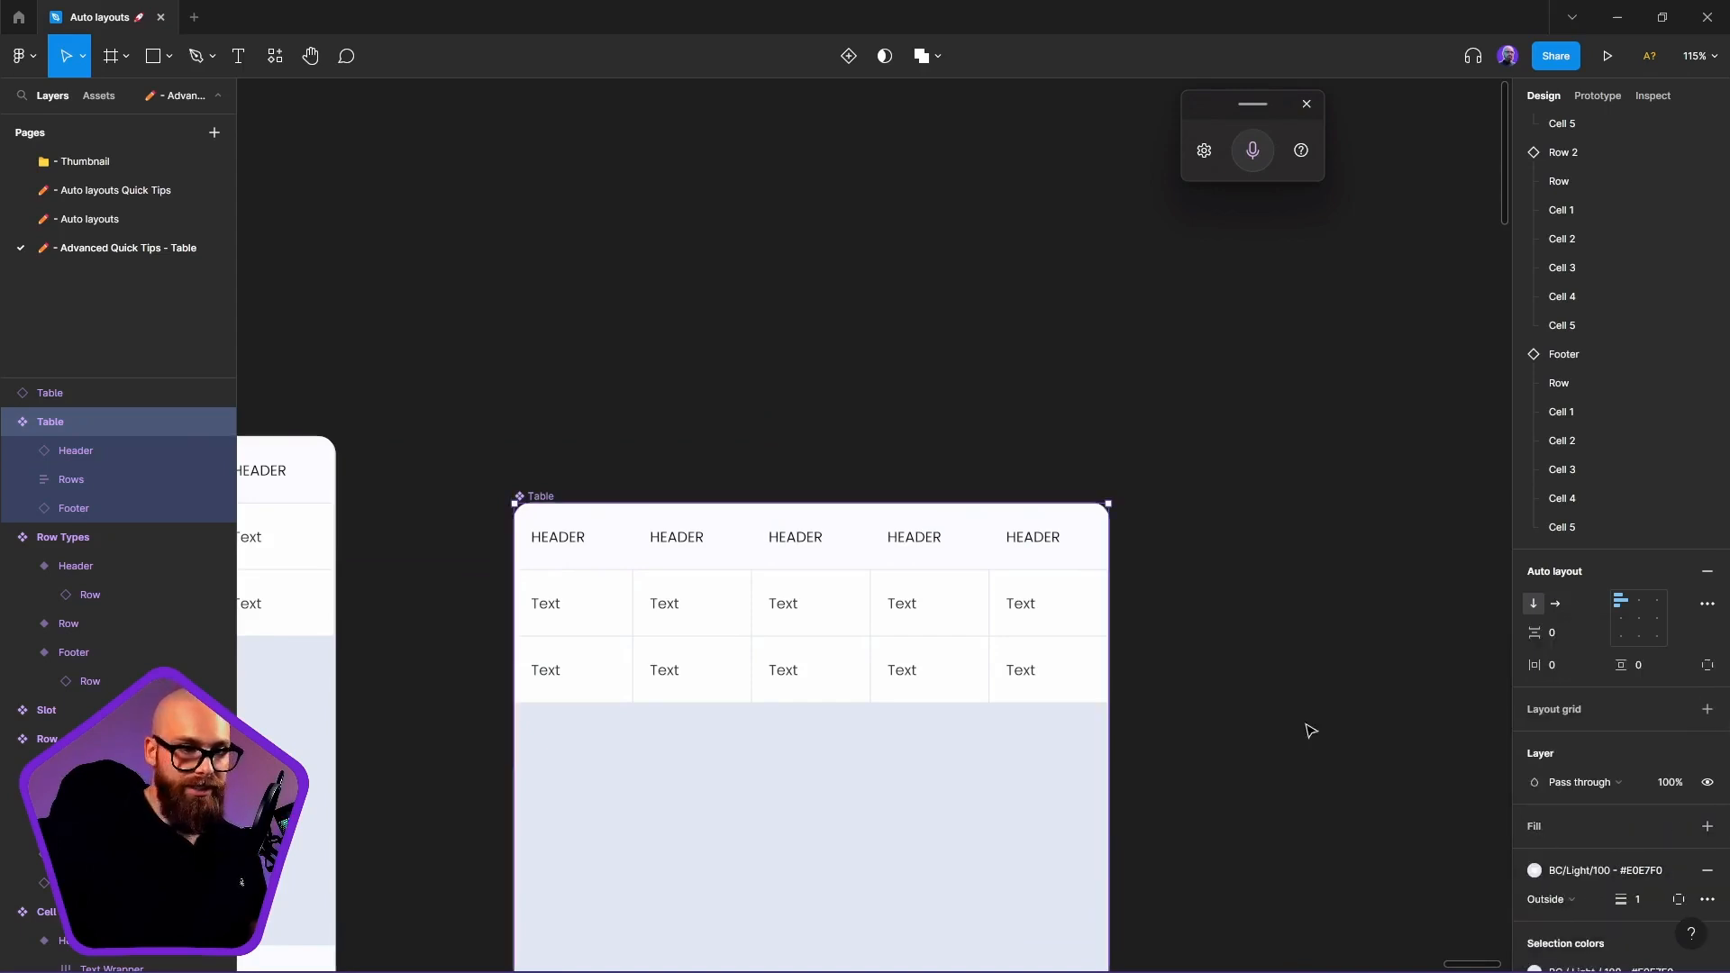
scroll(1094, 486, "up", 5)
scroll(1137, 741, "down", 5)
left_click(1216, 761)
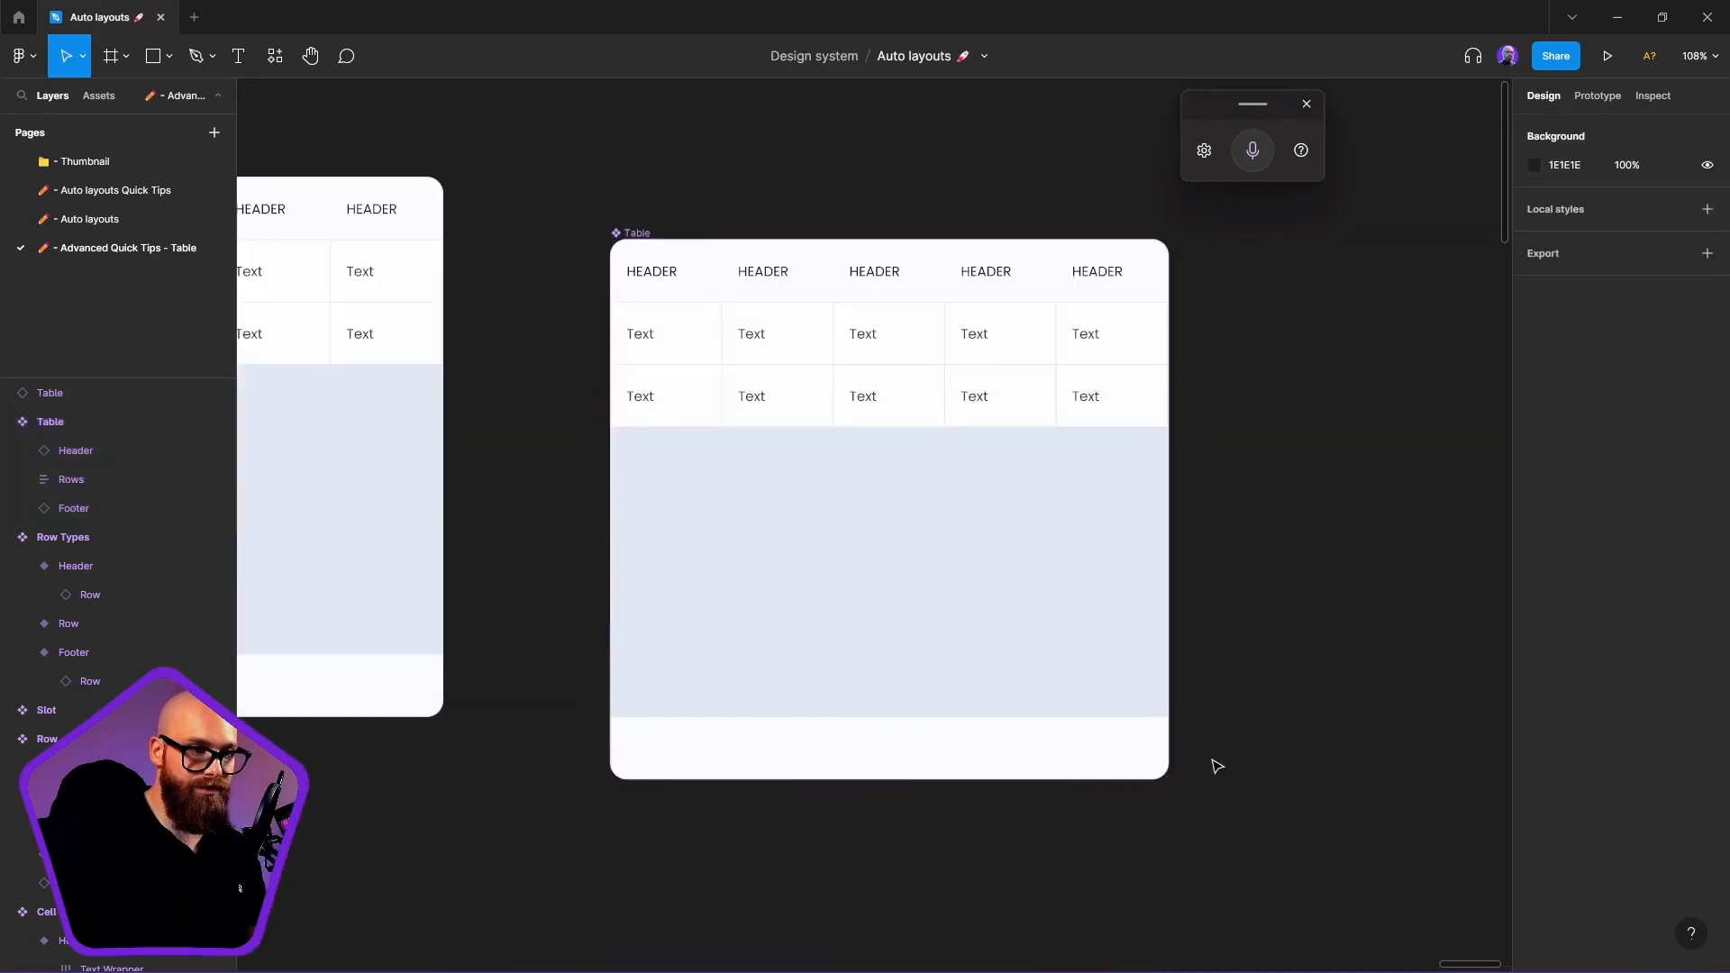
scroll(661, 776, "up", 5)
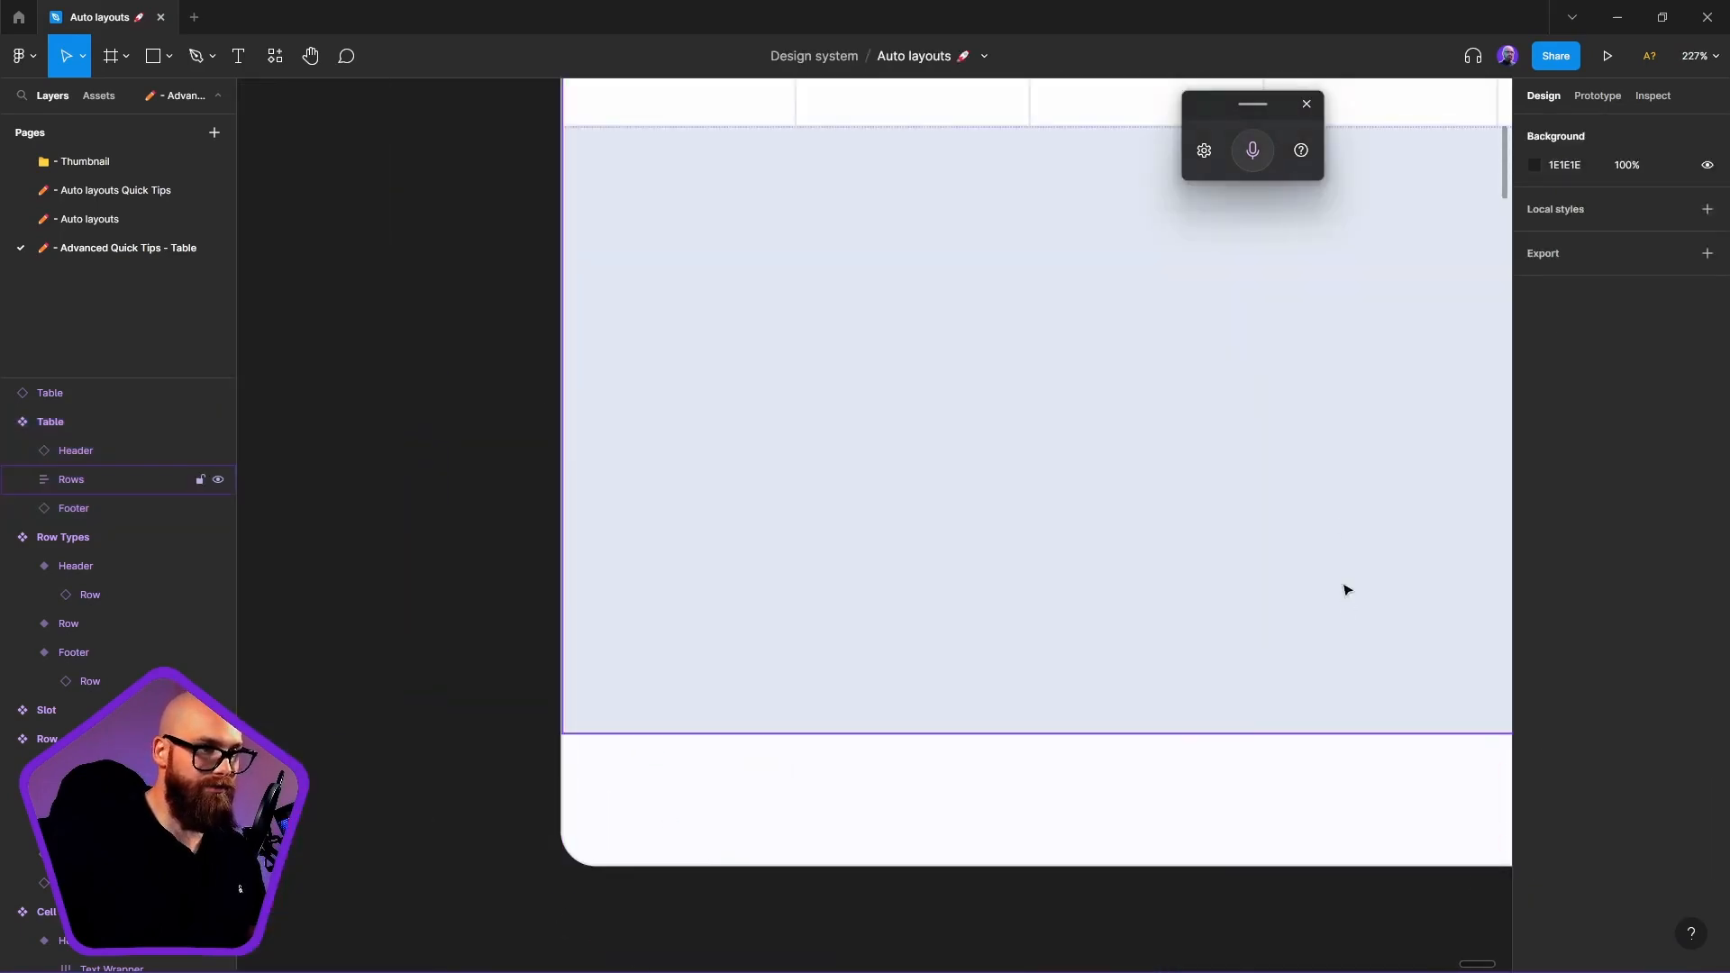
scroll(855, 606, "down", 5)
Apply the Large effect style from the Shadow group to the main Table component
left_click(496, 221)
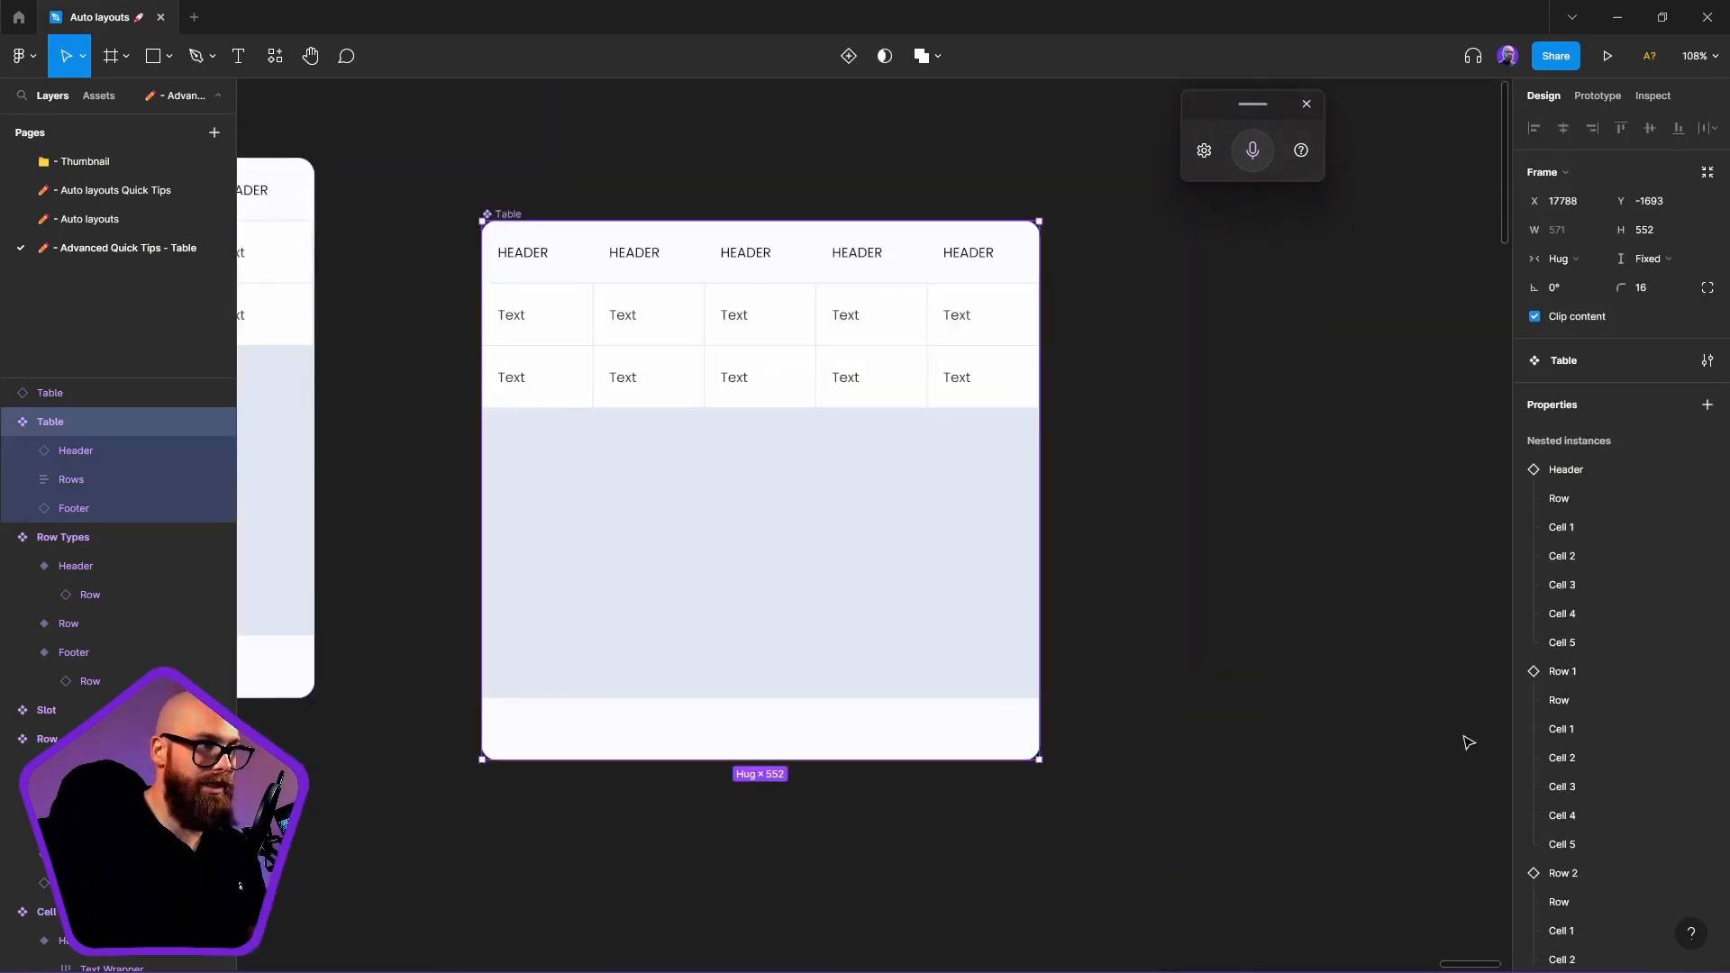
scroll(1581, 661, "down", 15)
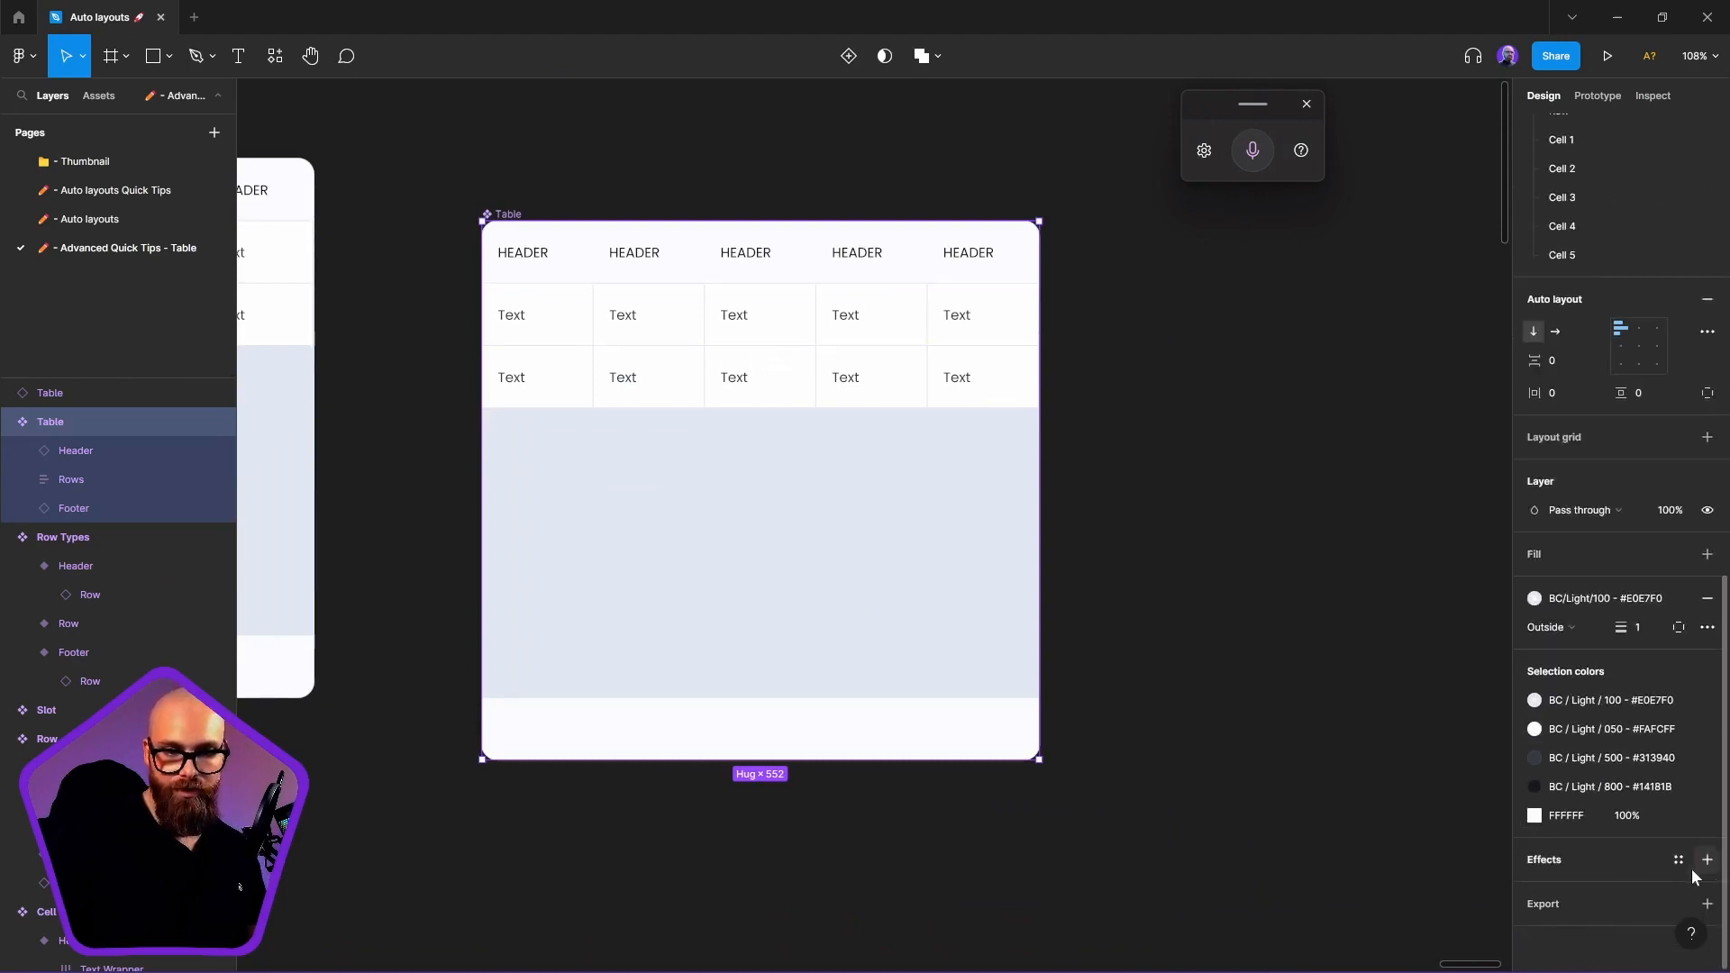
left_click(1678, 861)
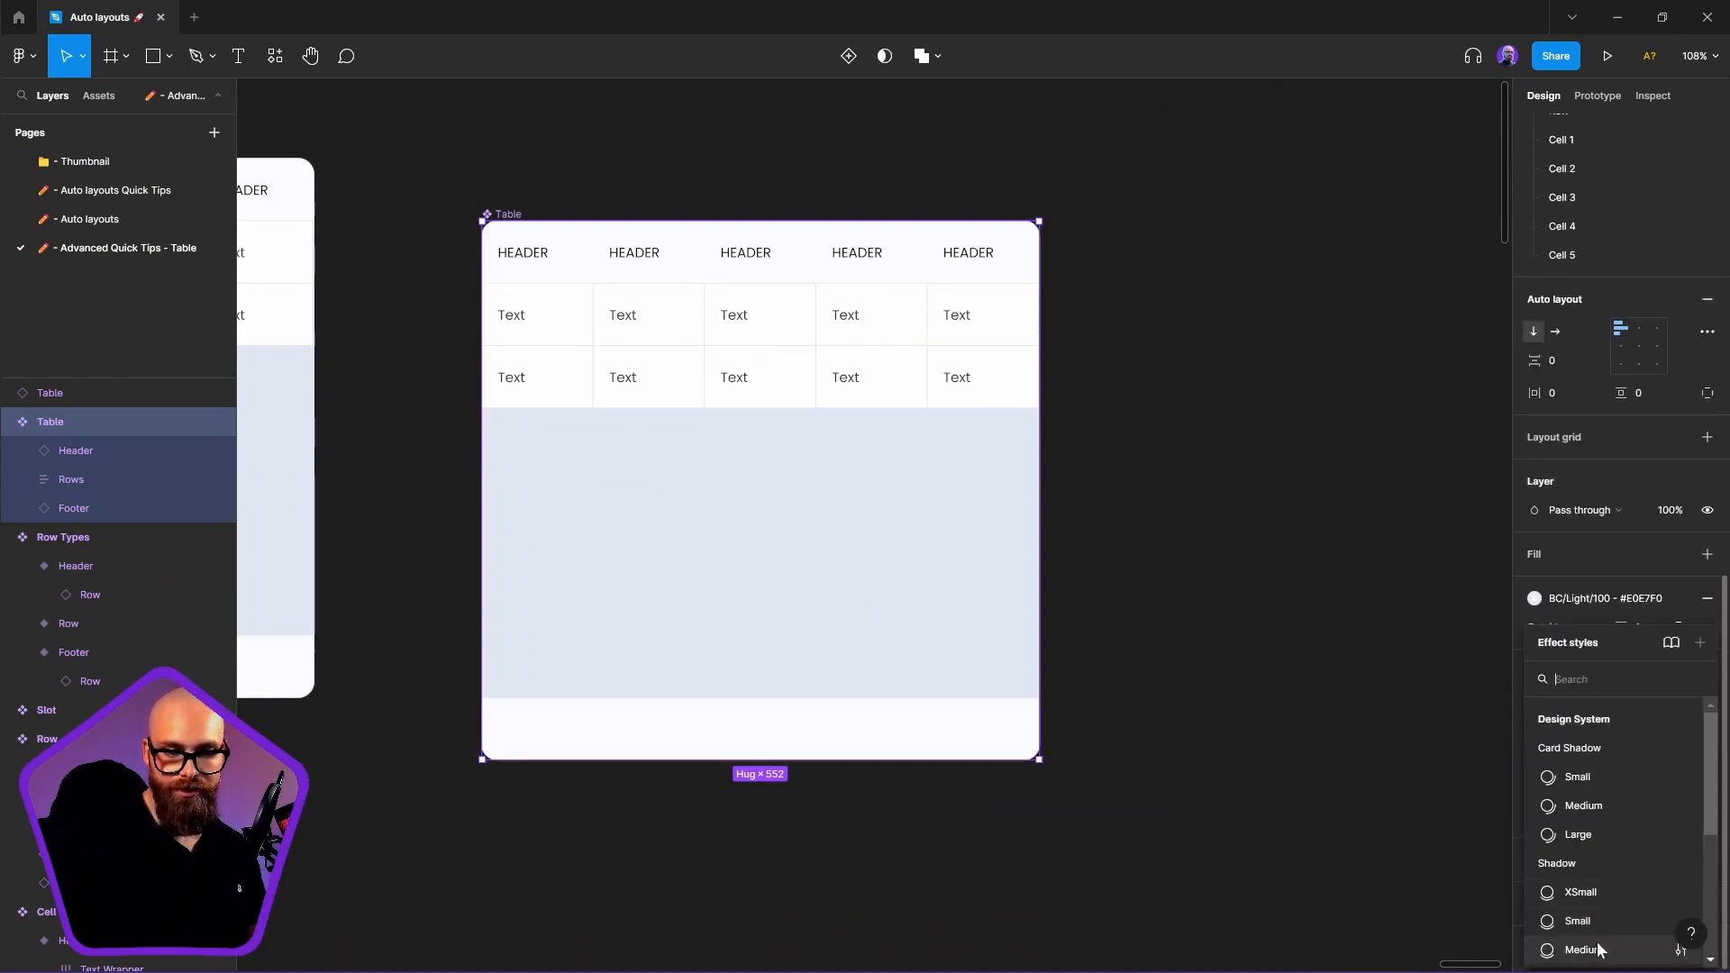
scroll(1600, 915, "down", 3)
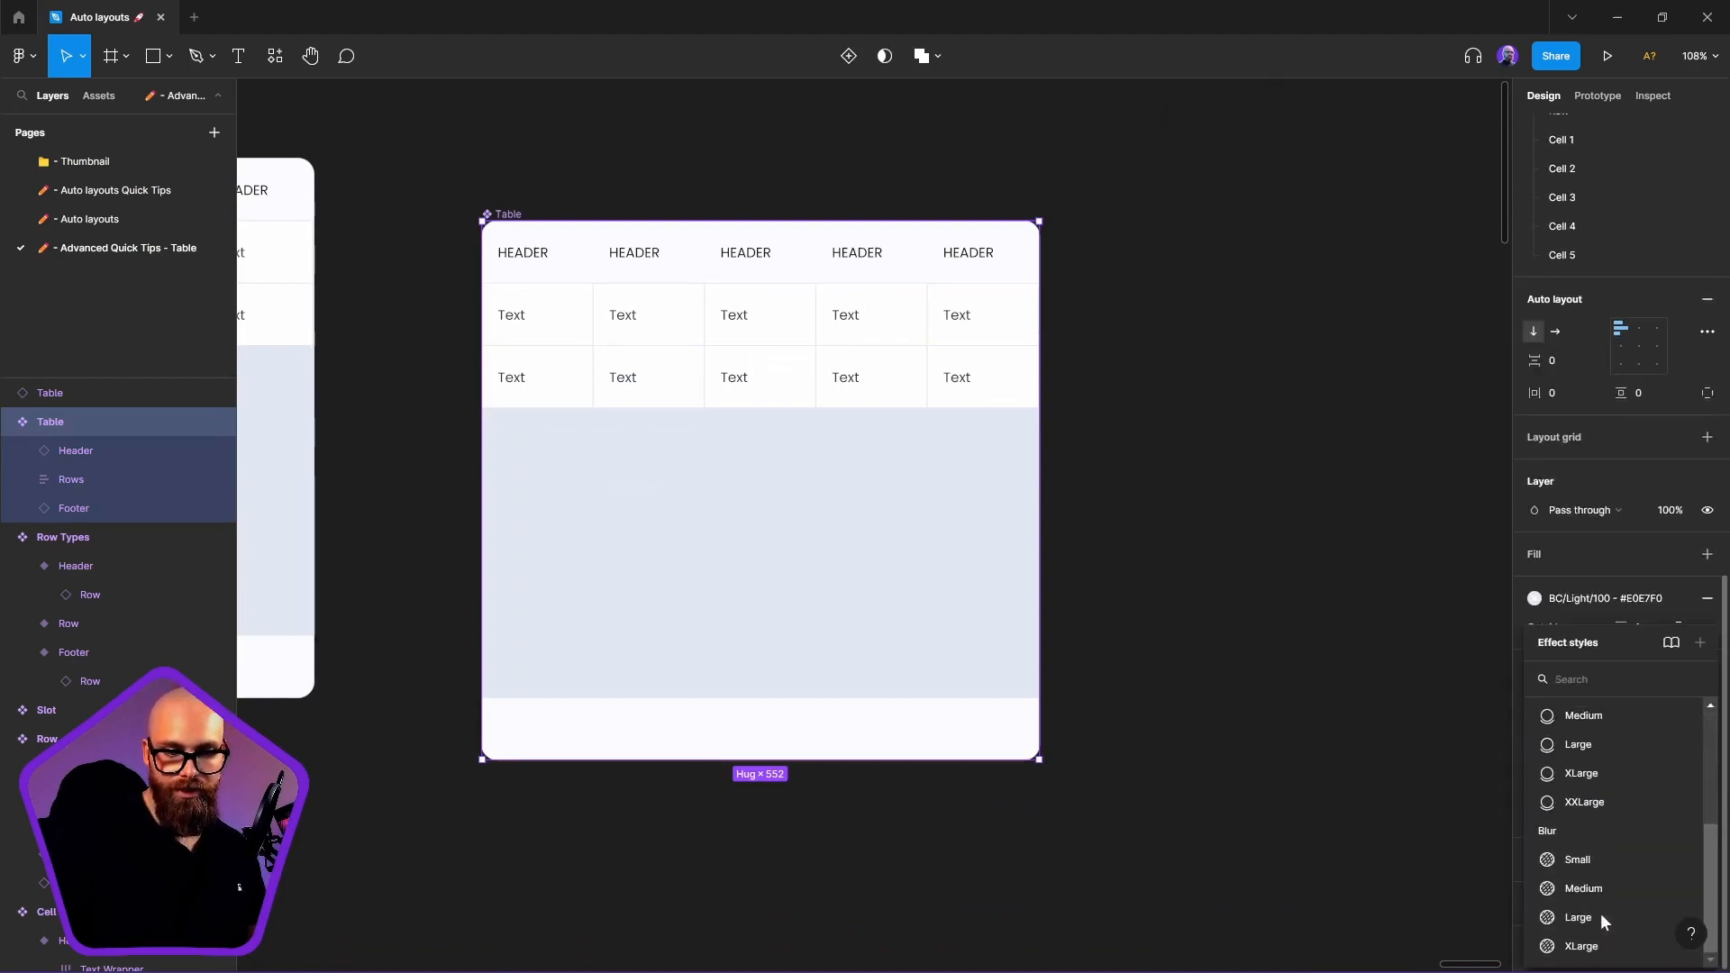
left_click(1601, 746)
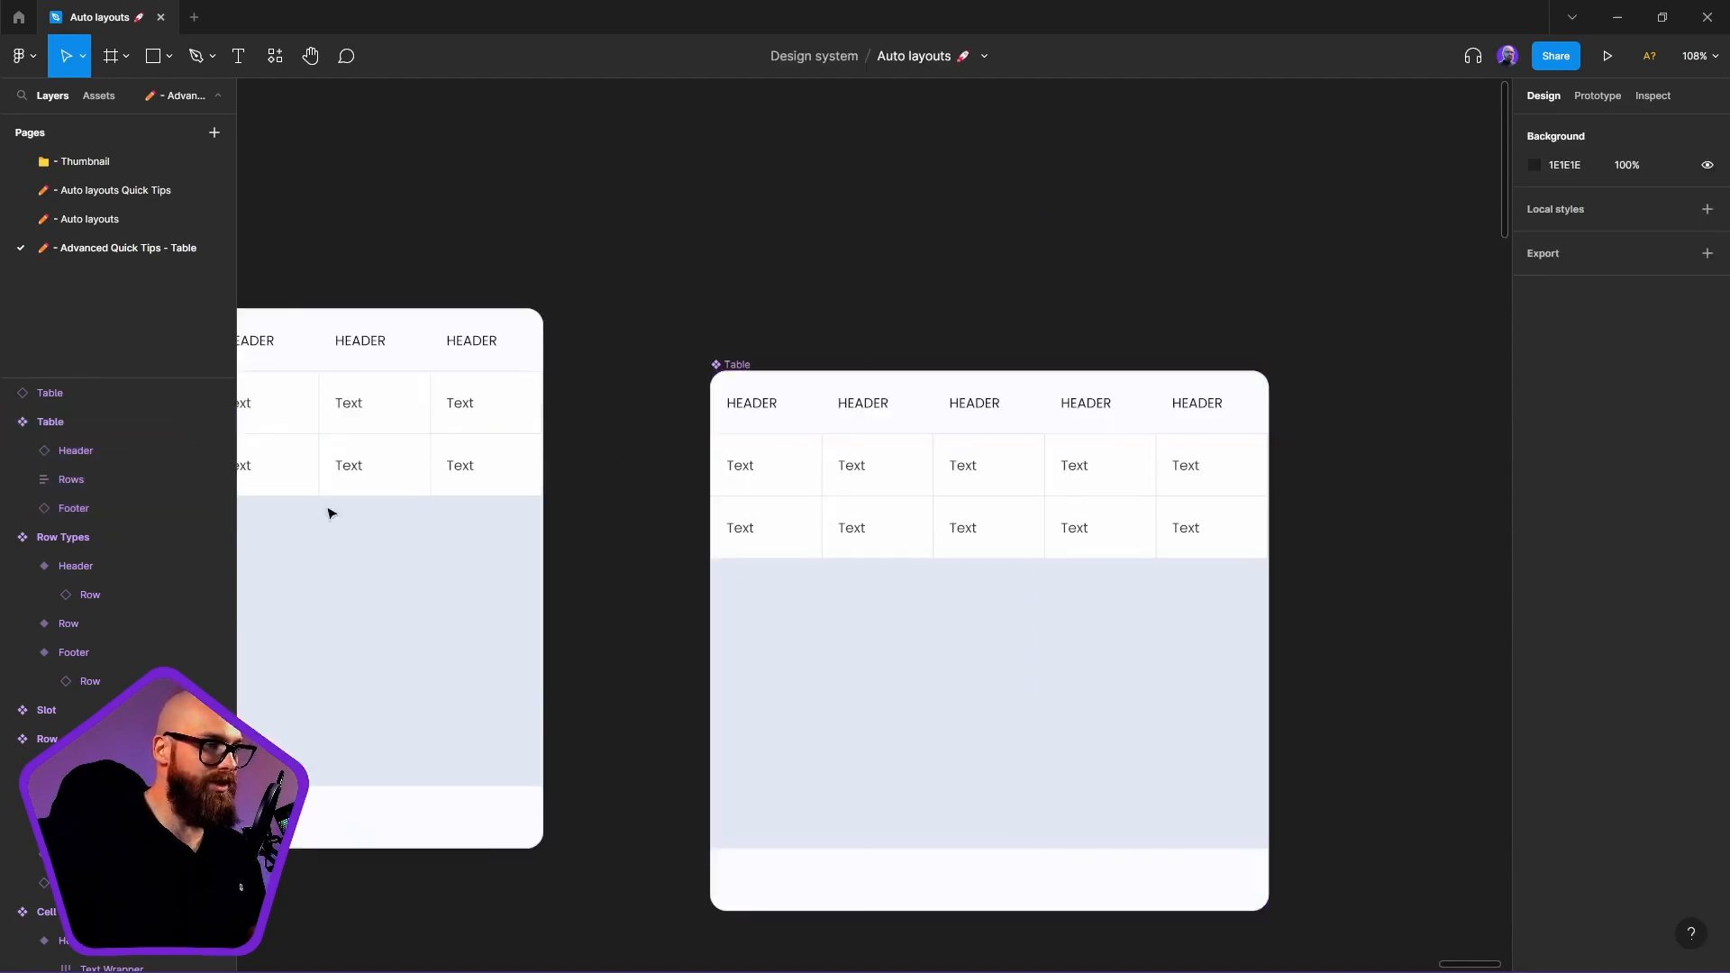
Wrap the main Table component's Header, Rows and Footer in an auto layout frame named "Overflow - W"
left_click(739, 365)
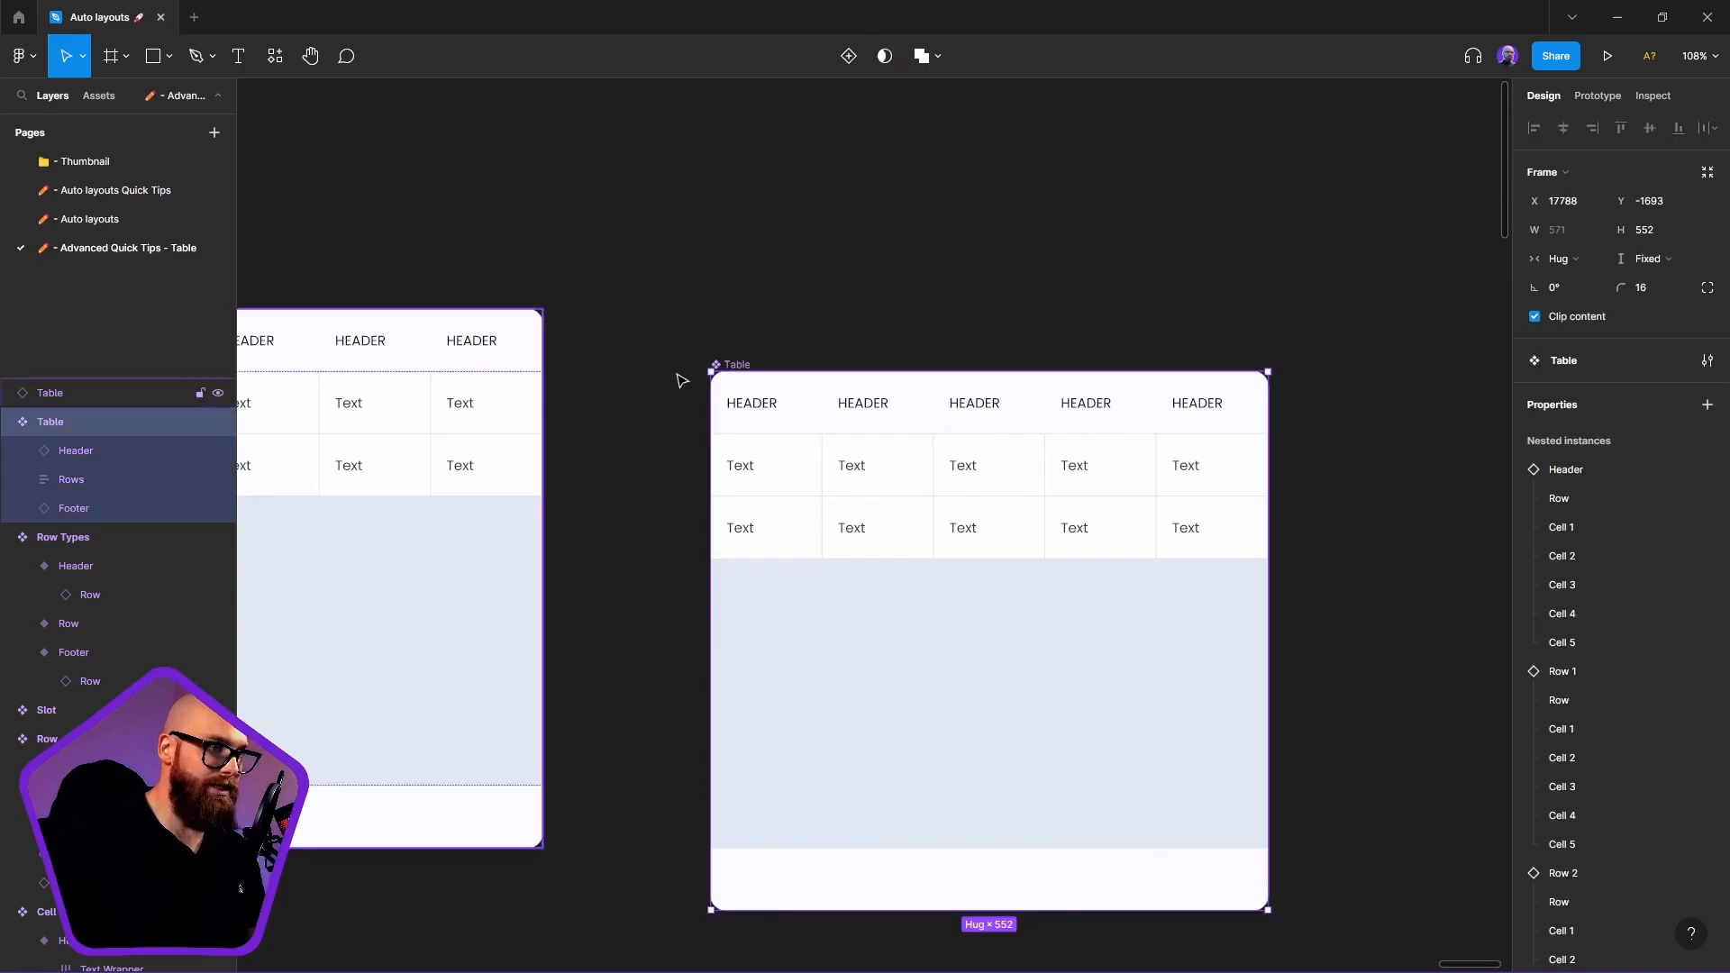
left_click(79, 446)
left_click(117, 515, "shift")
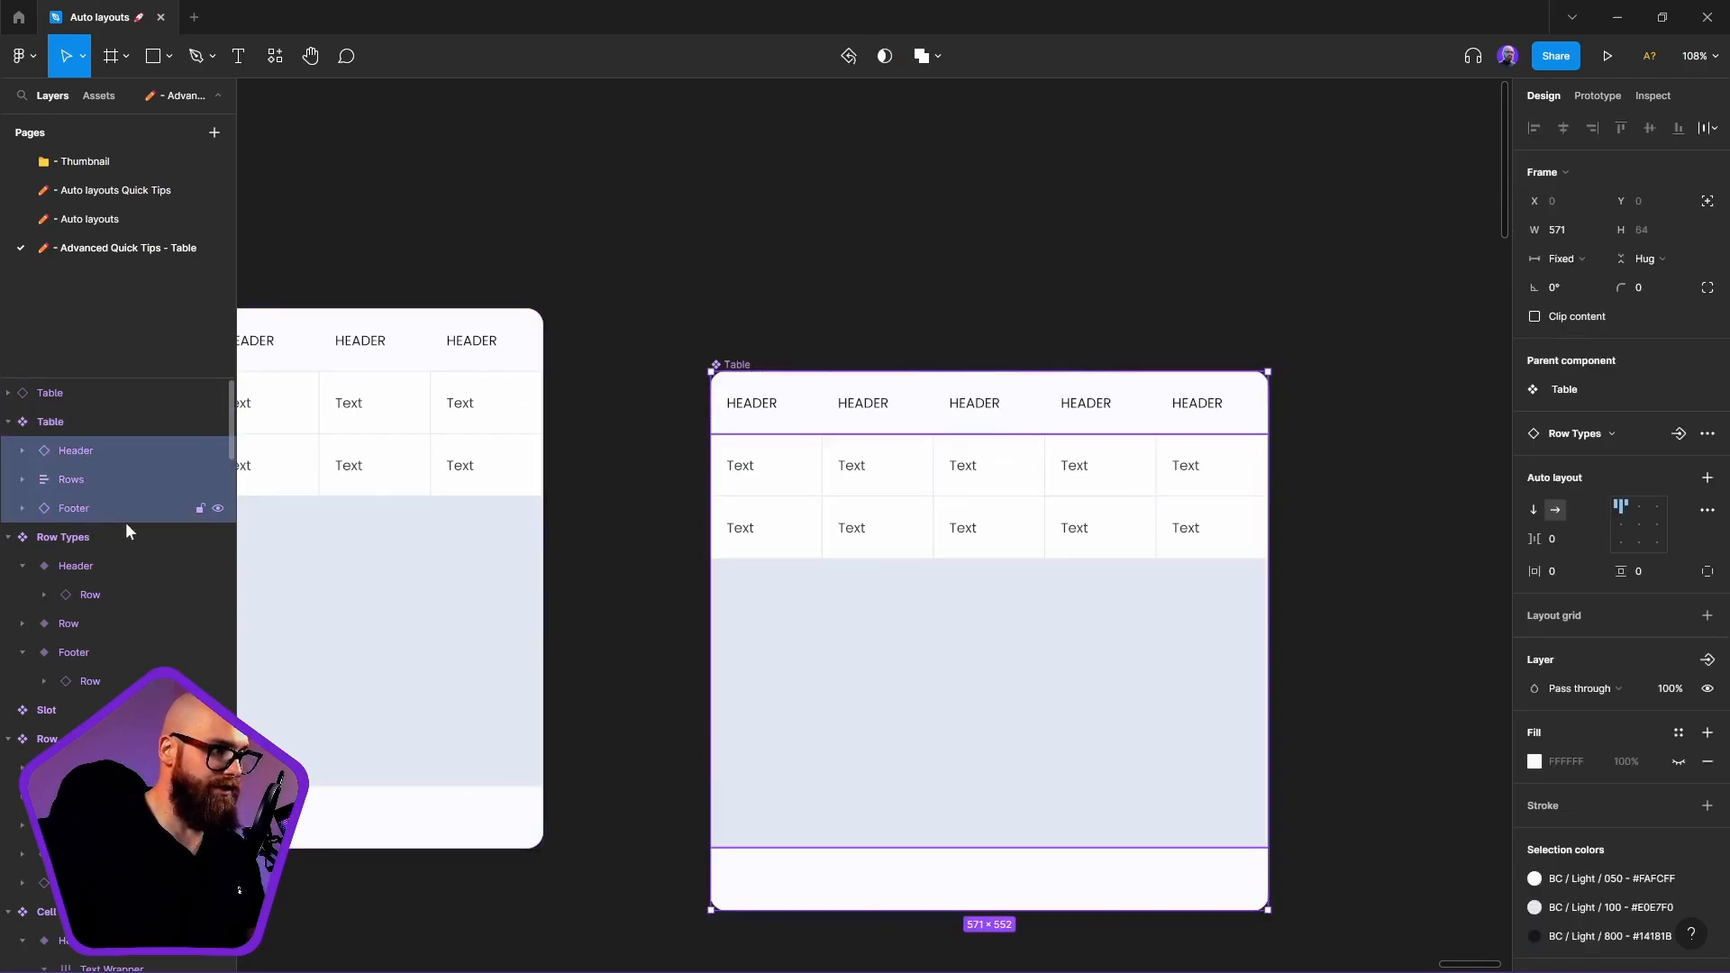
key("shift+a")
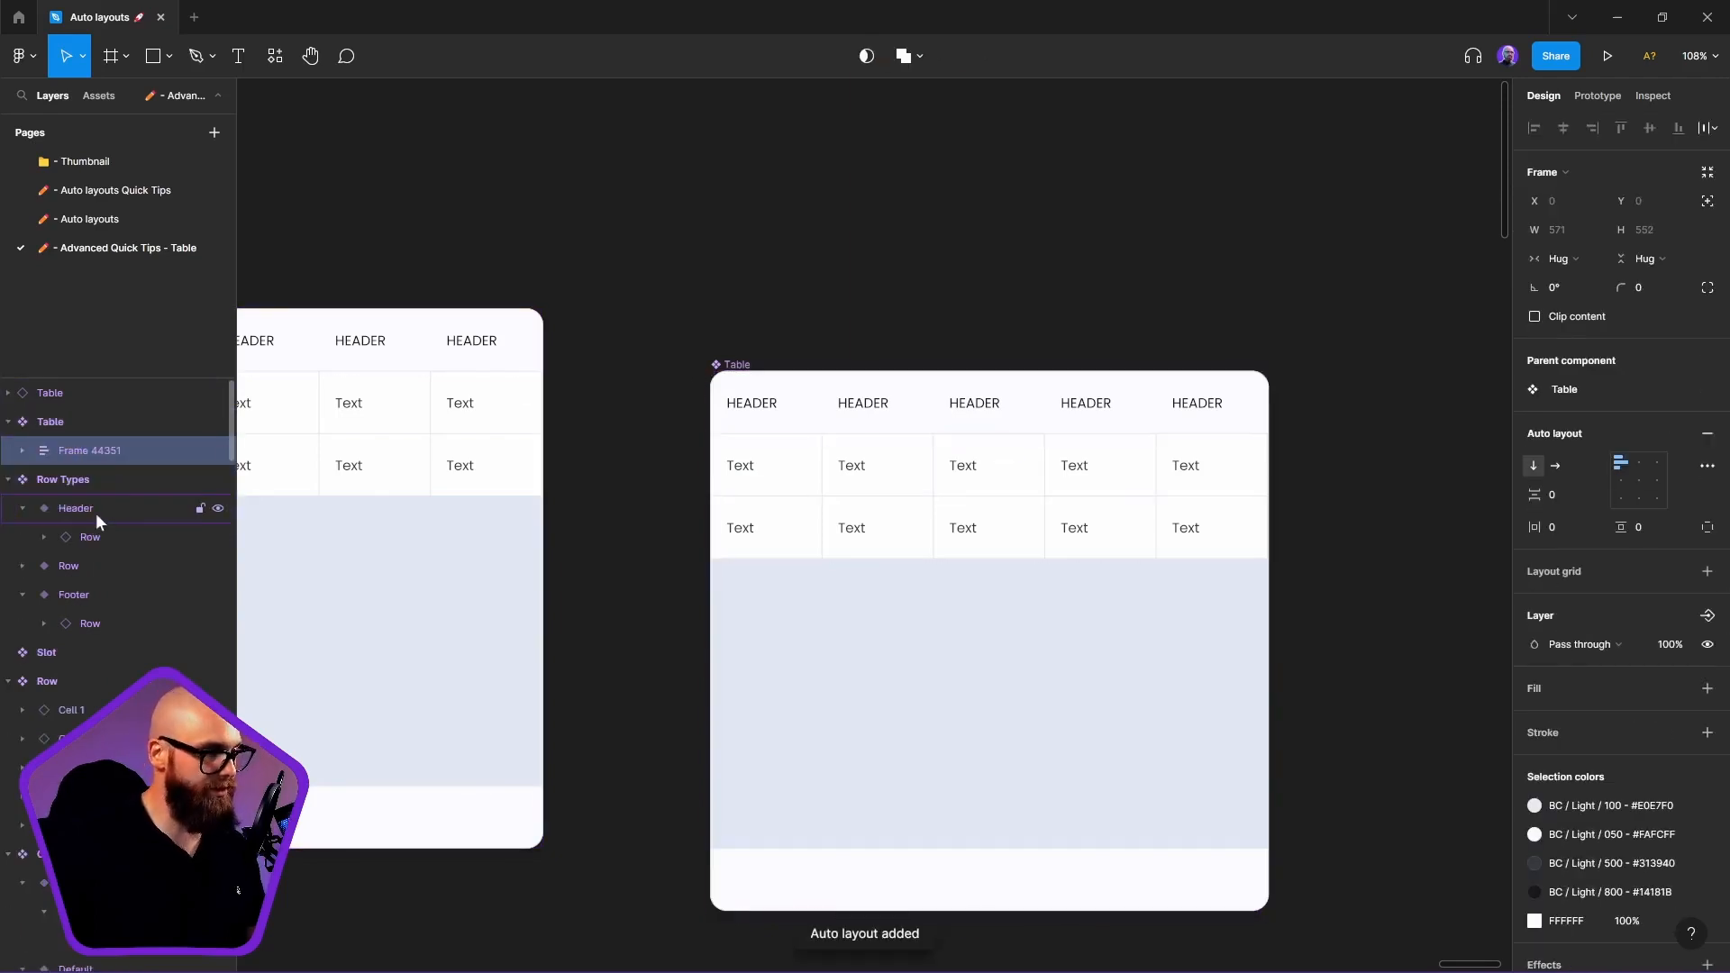
double_click(83, 451)
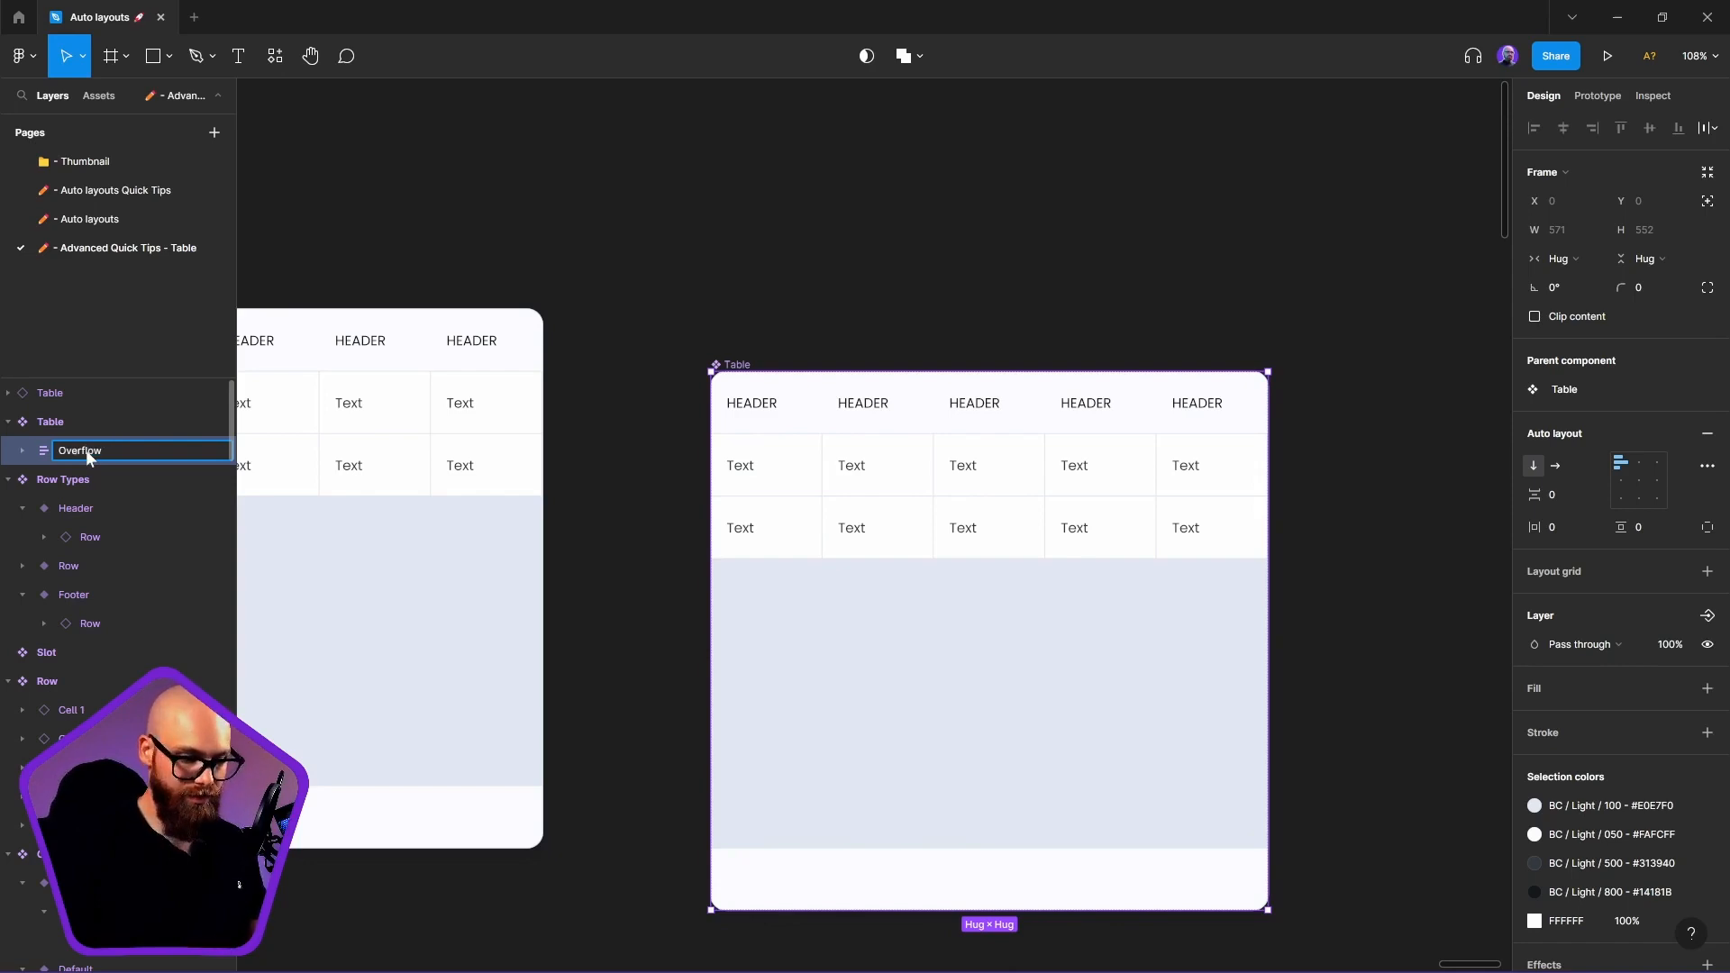
type("- W")
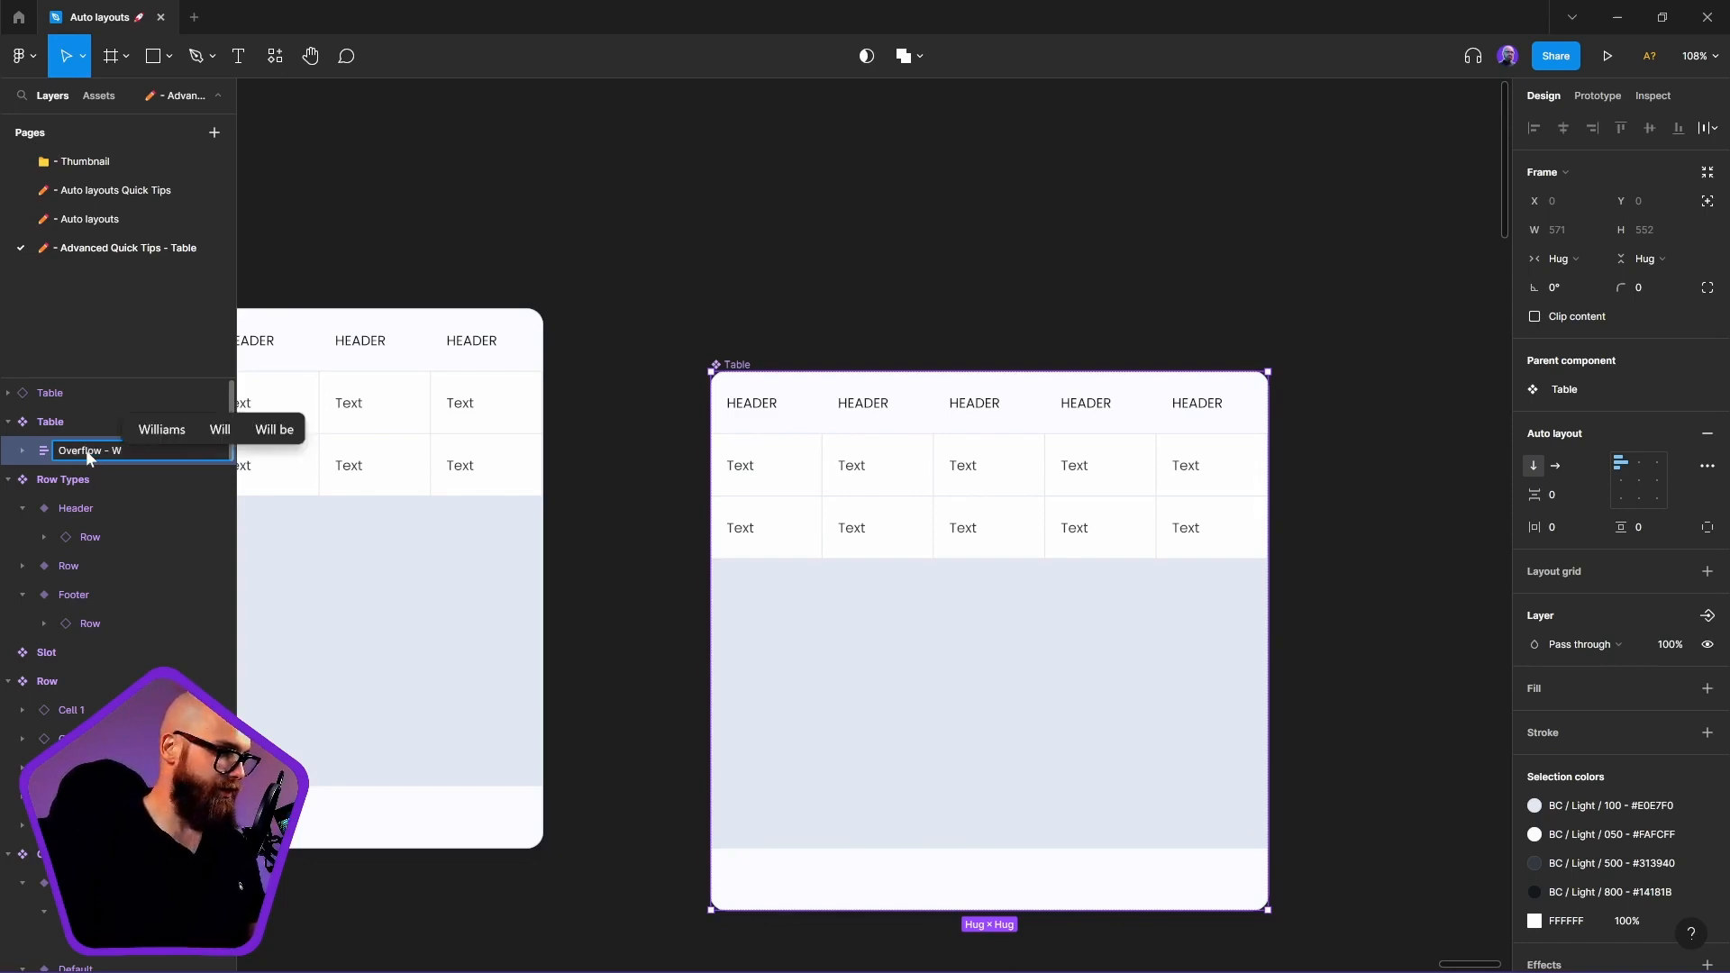
left_click(902, 239)
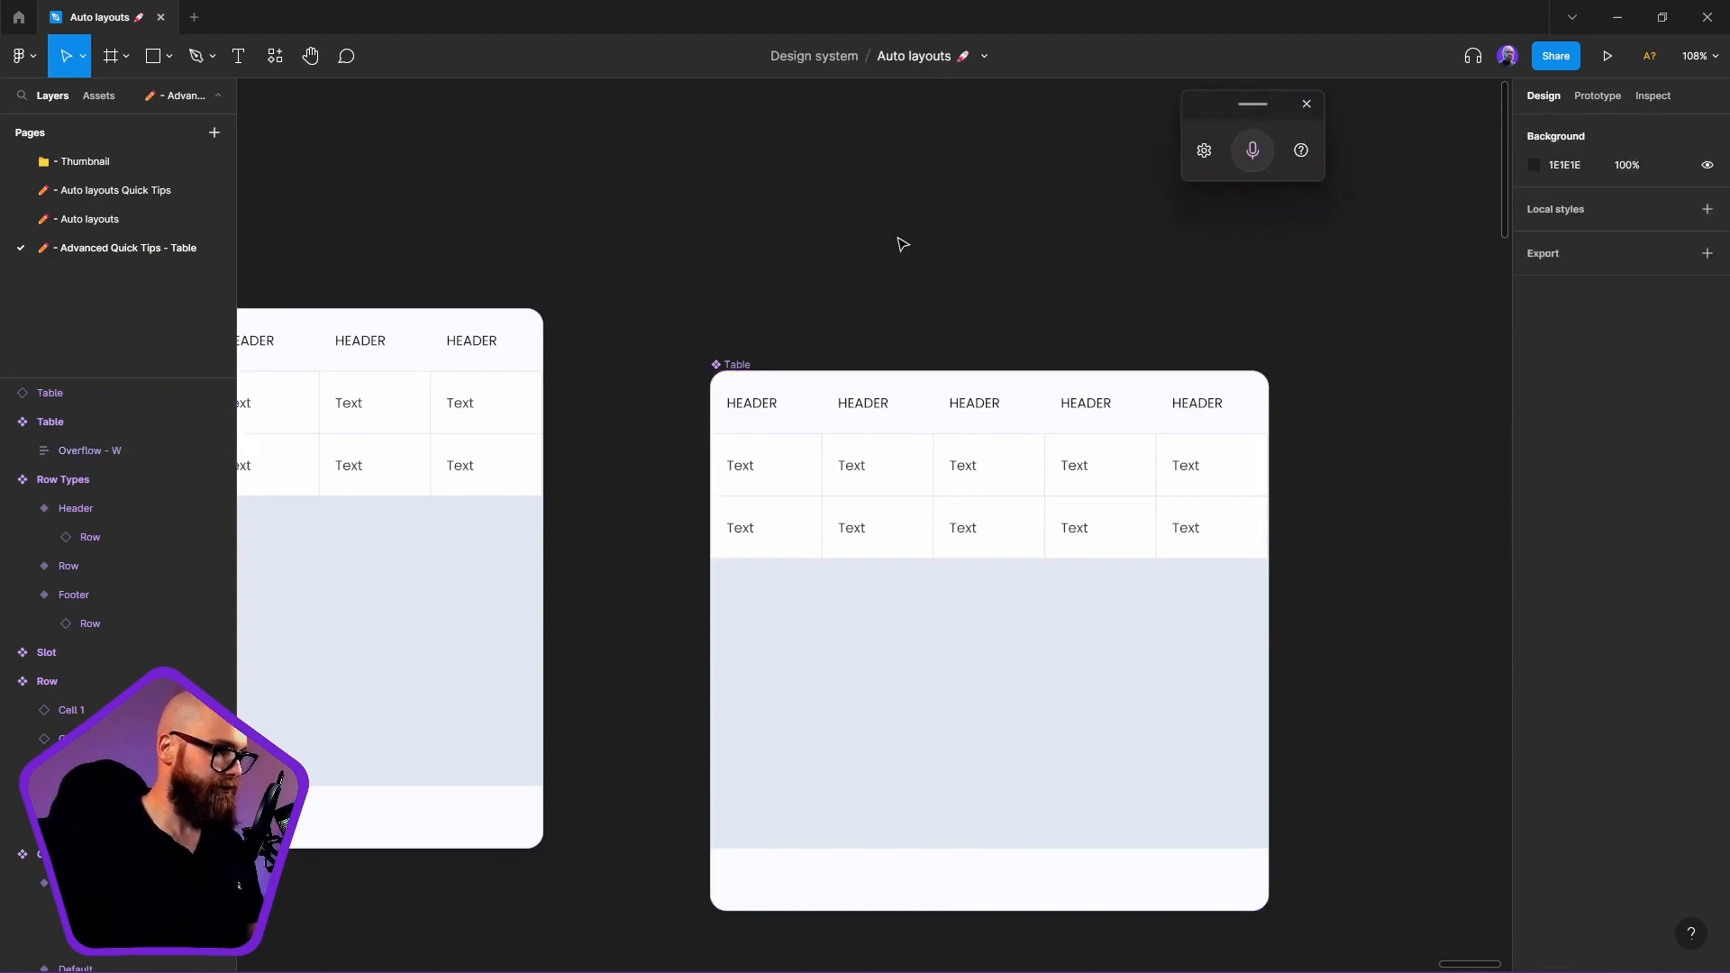
Set the width of the Overflow - W frame to Fill container
left_click(50, 457)
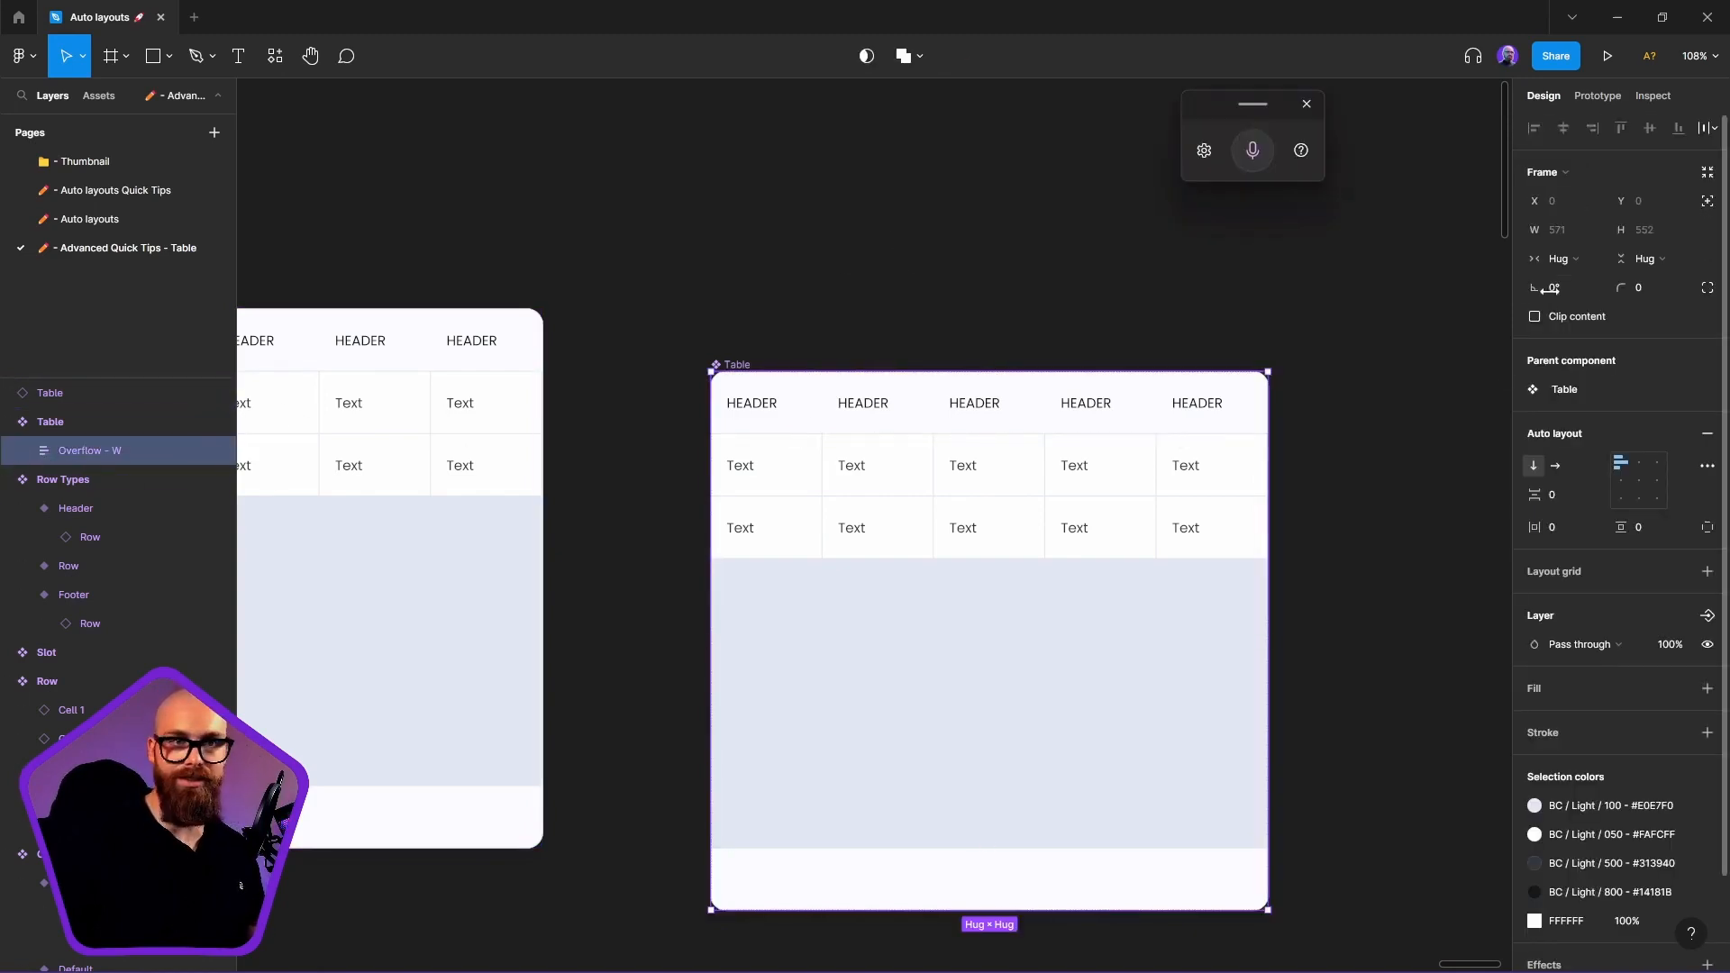
left_click(1563, 260)
left_click(1568, 288)
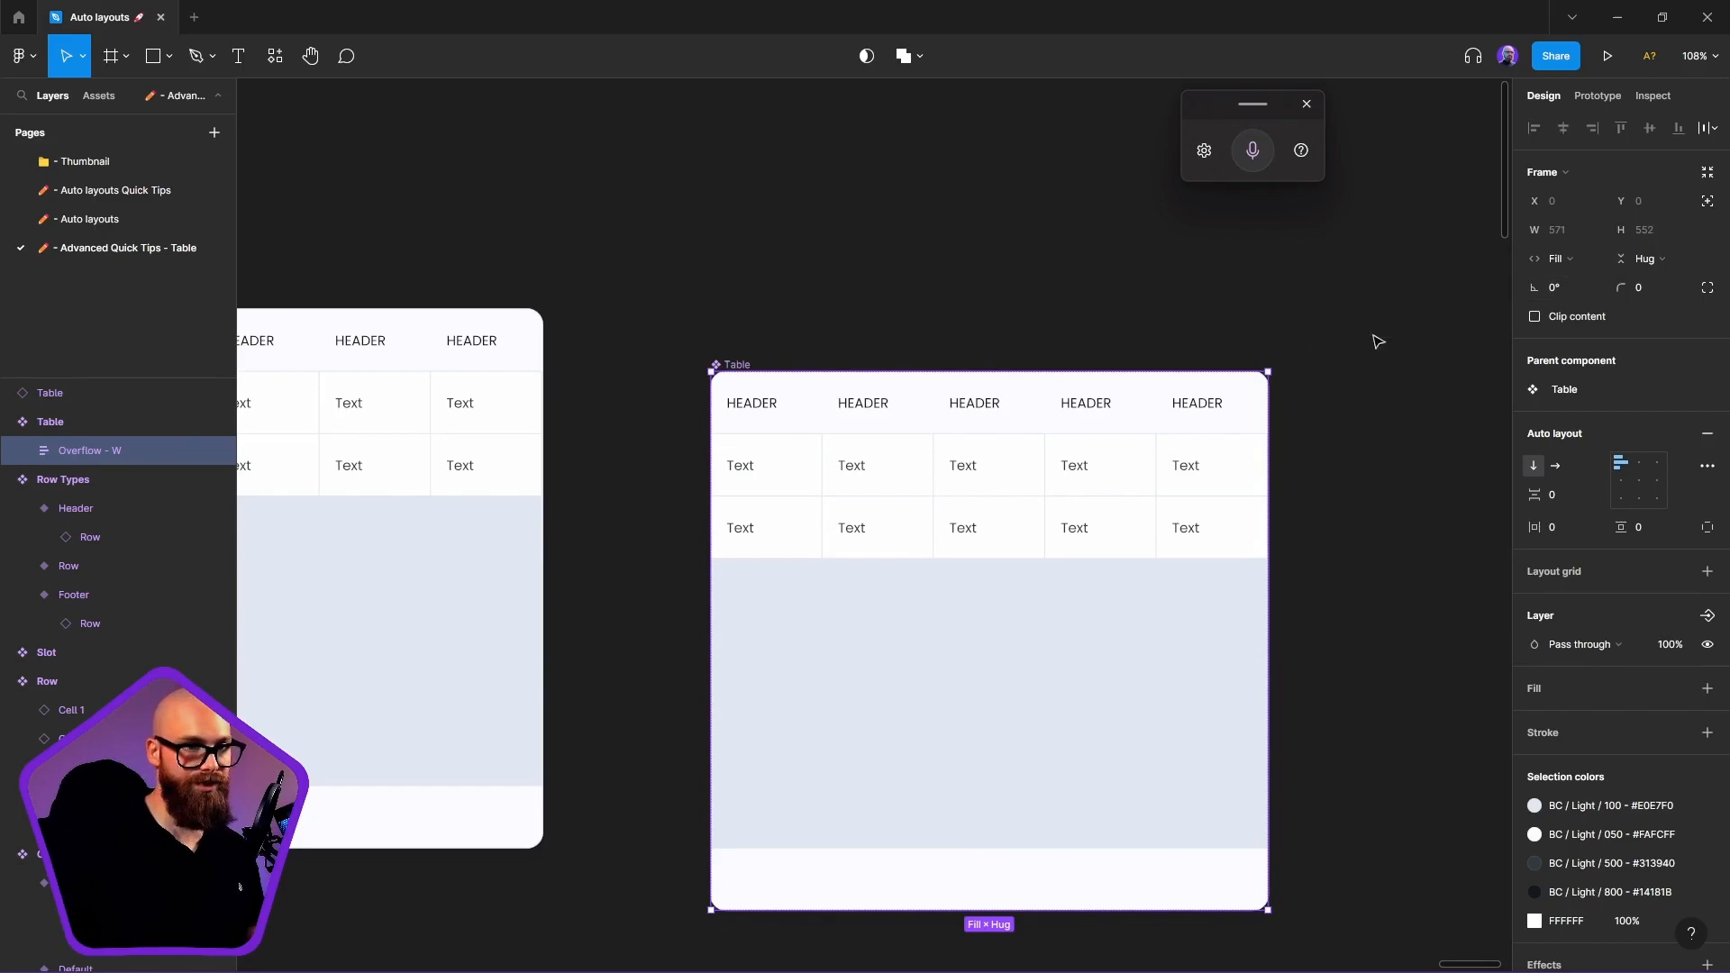
Set the width of Header, Rows and Footer inside the Overflow - W frame to Fill container
left_click(23, 451)
left_click(144, 477)
left_click(142, 535, "shift")
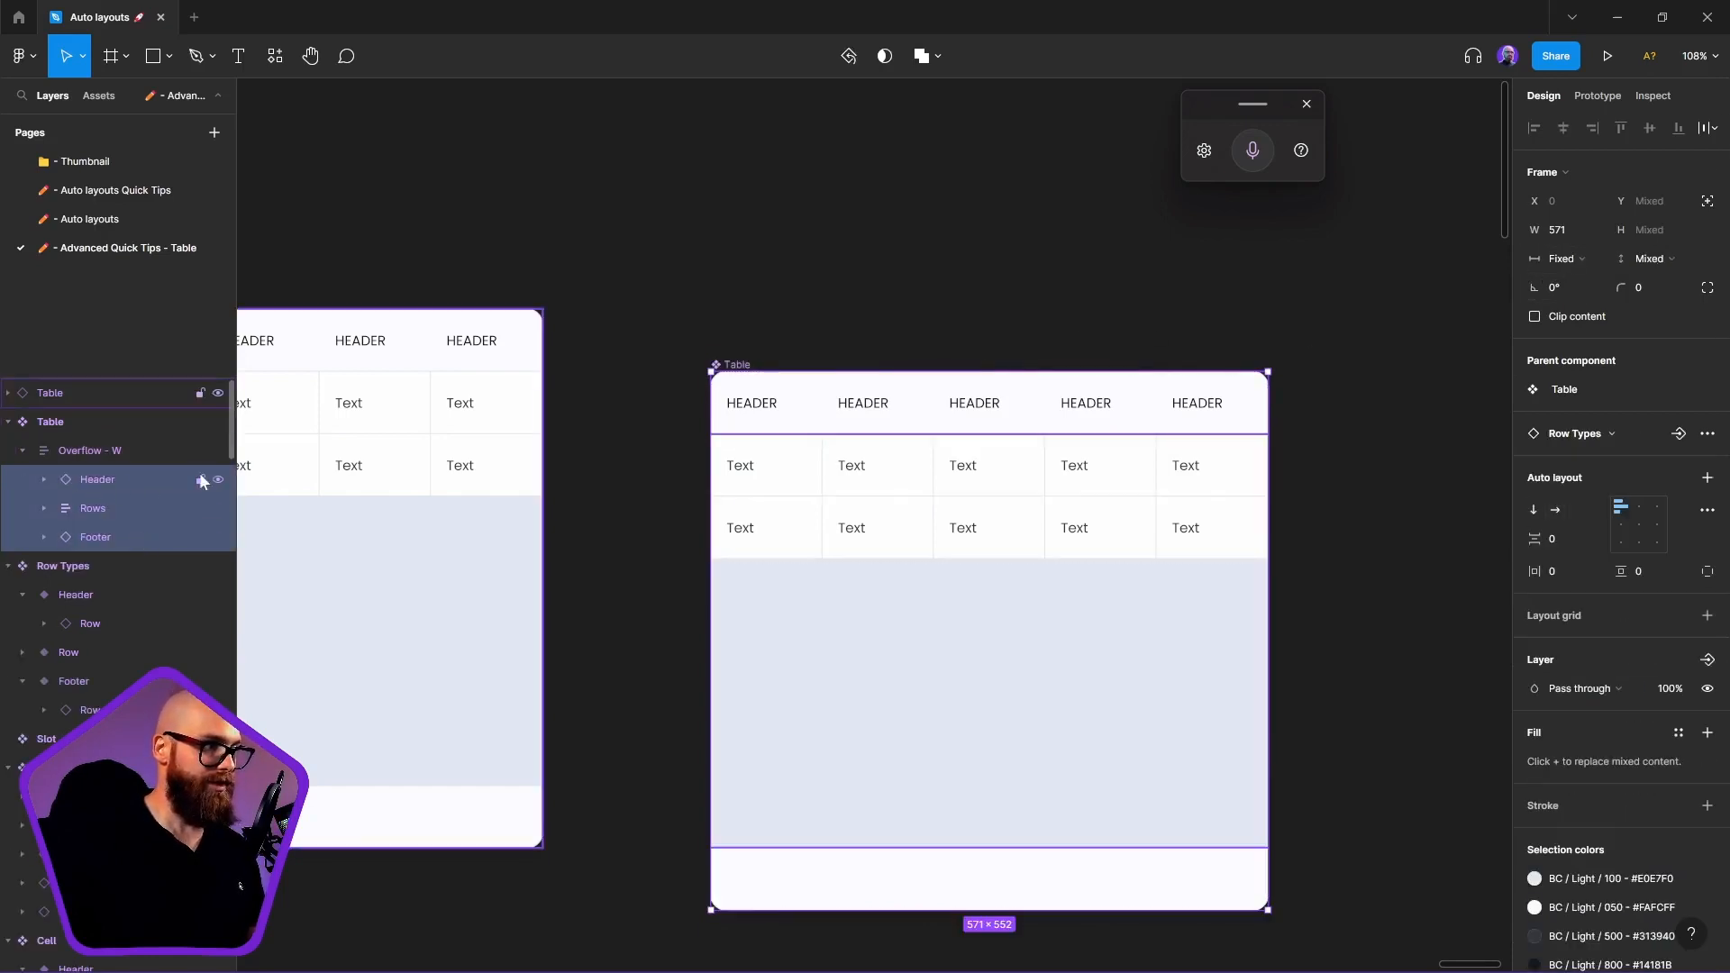
left_click(1577, 260)
left_click(1600, 306)
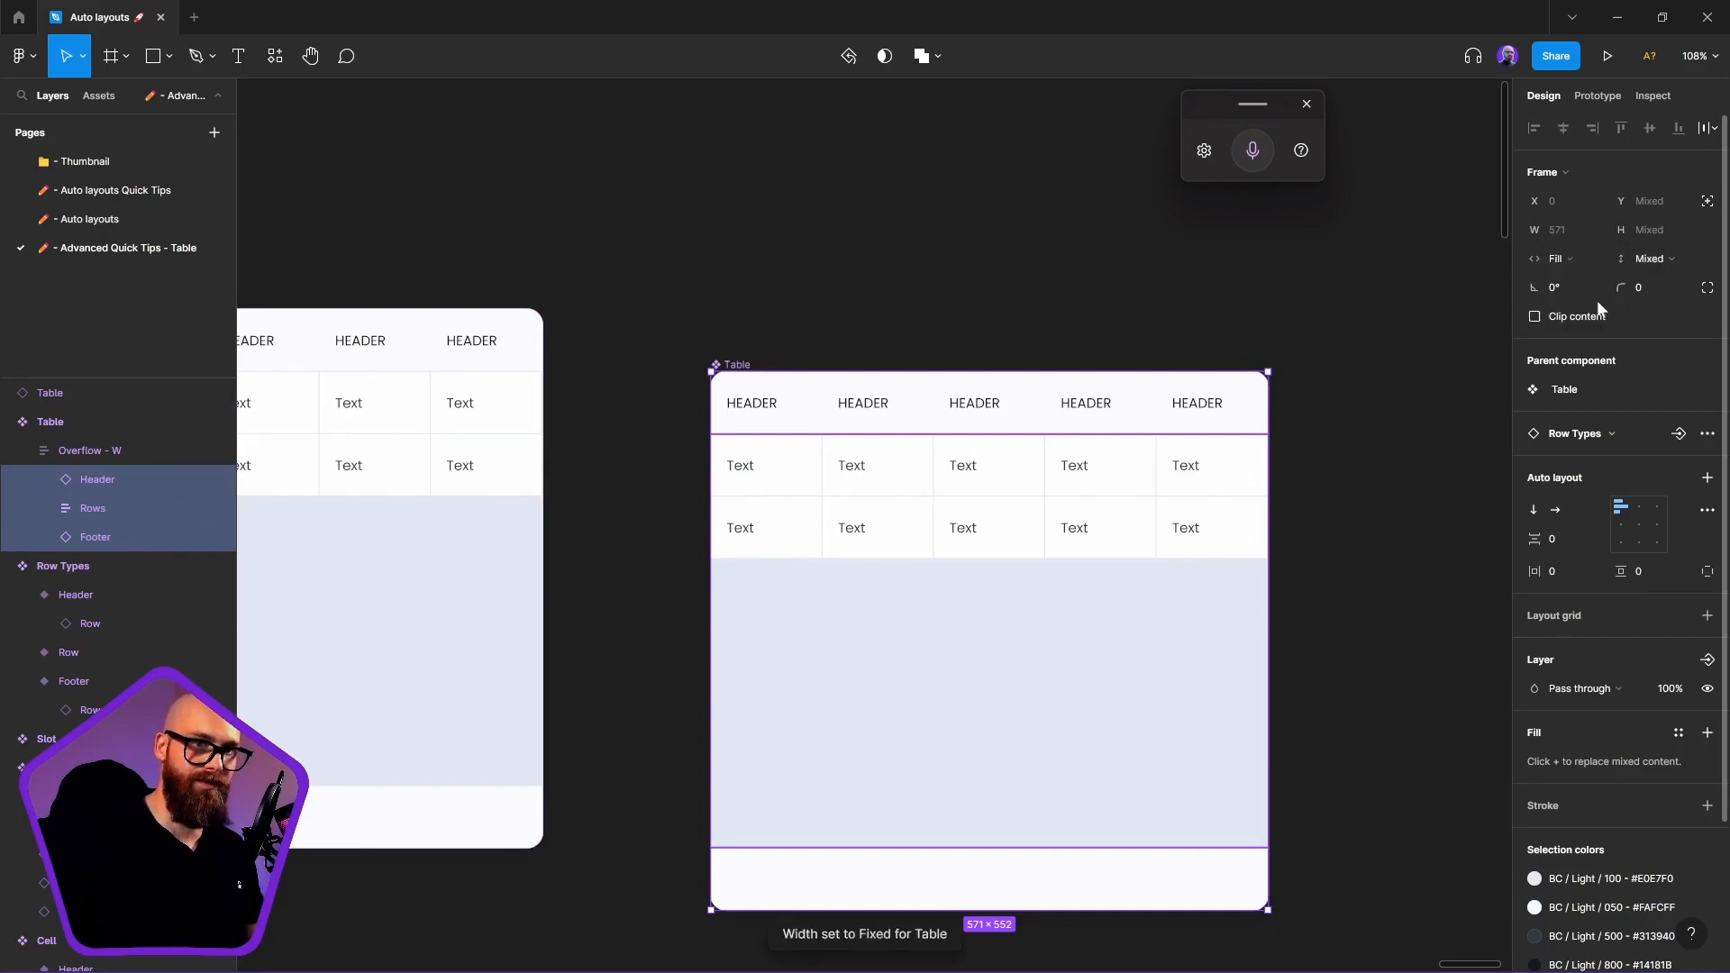
key("Return")
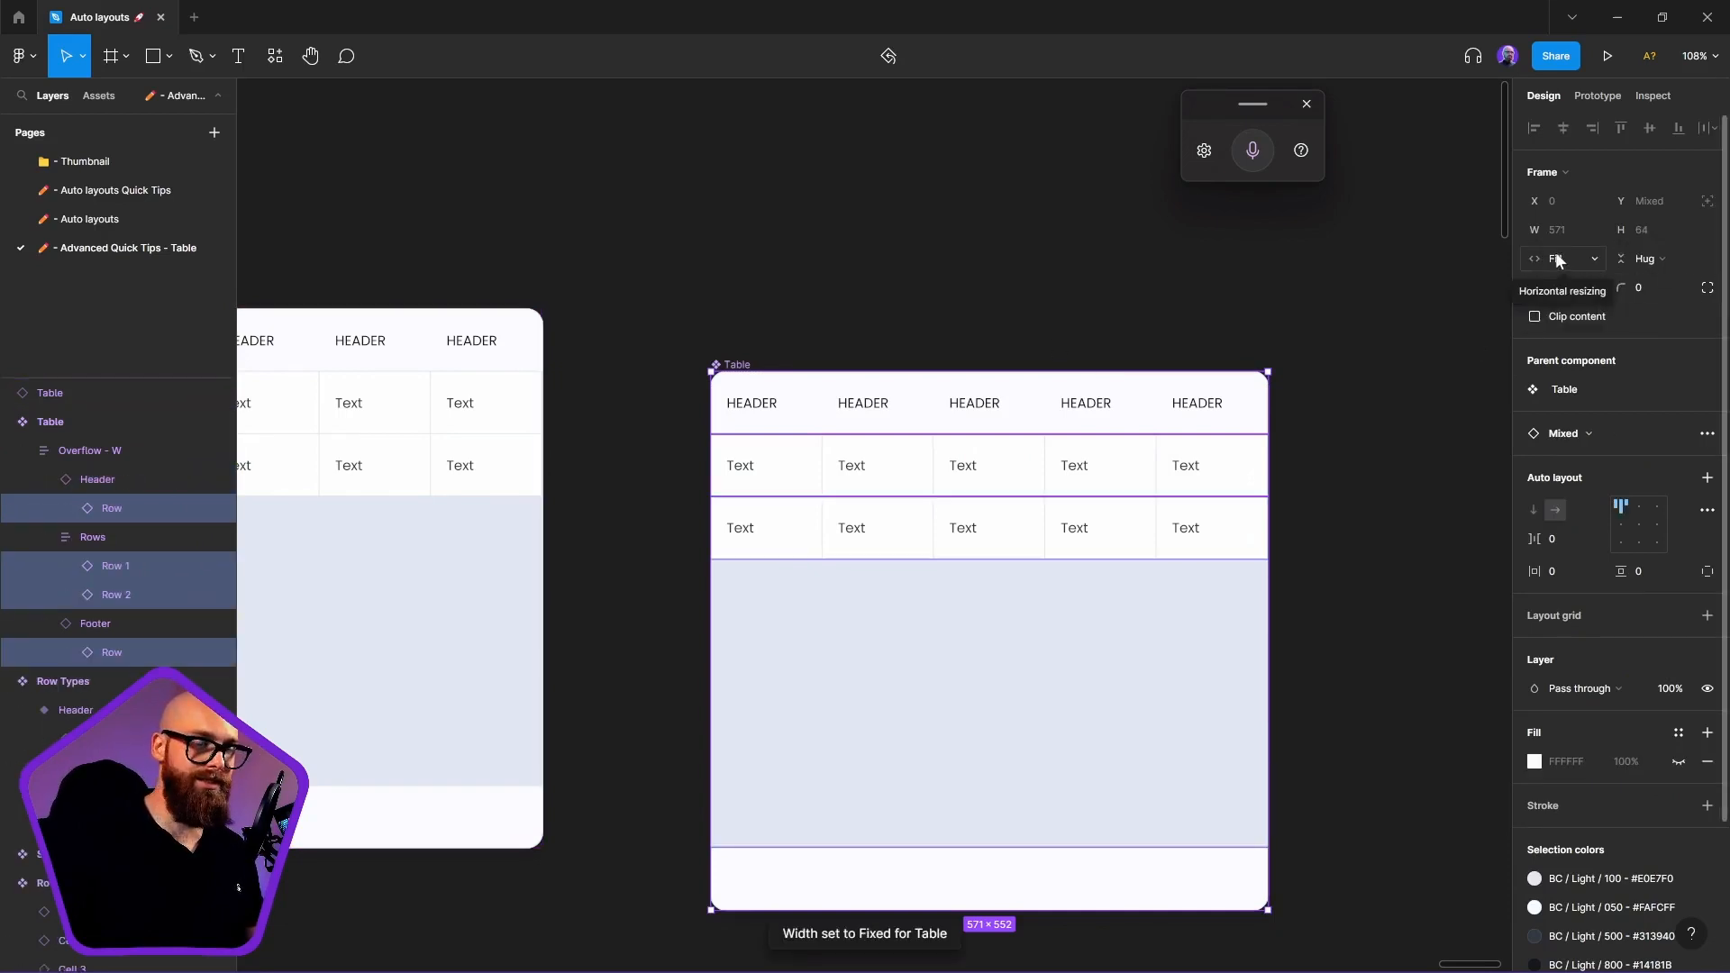
left_click(1101, 240)
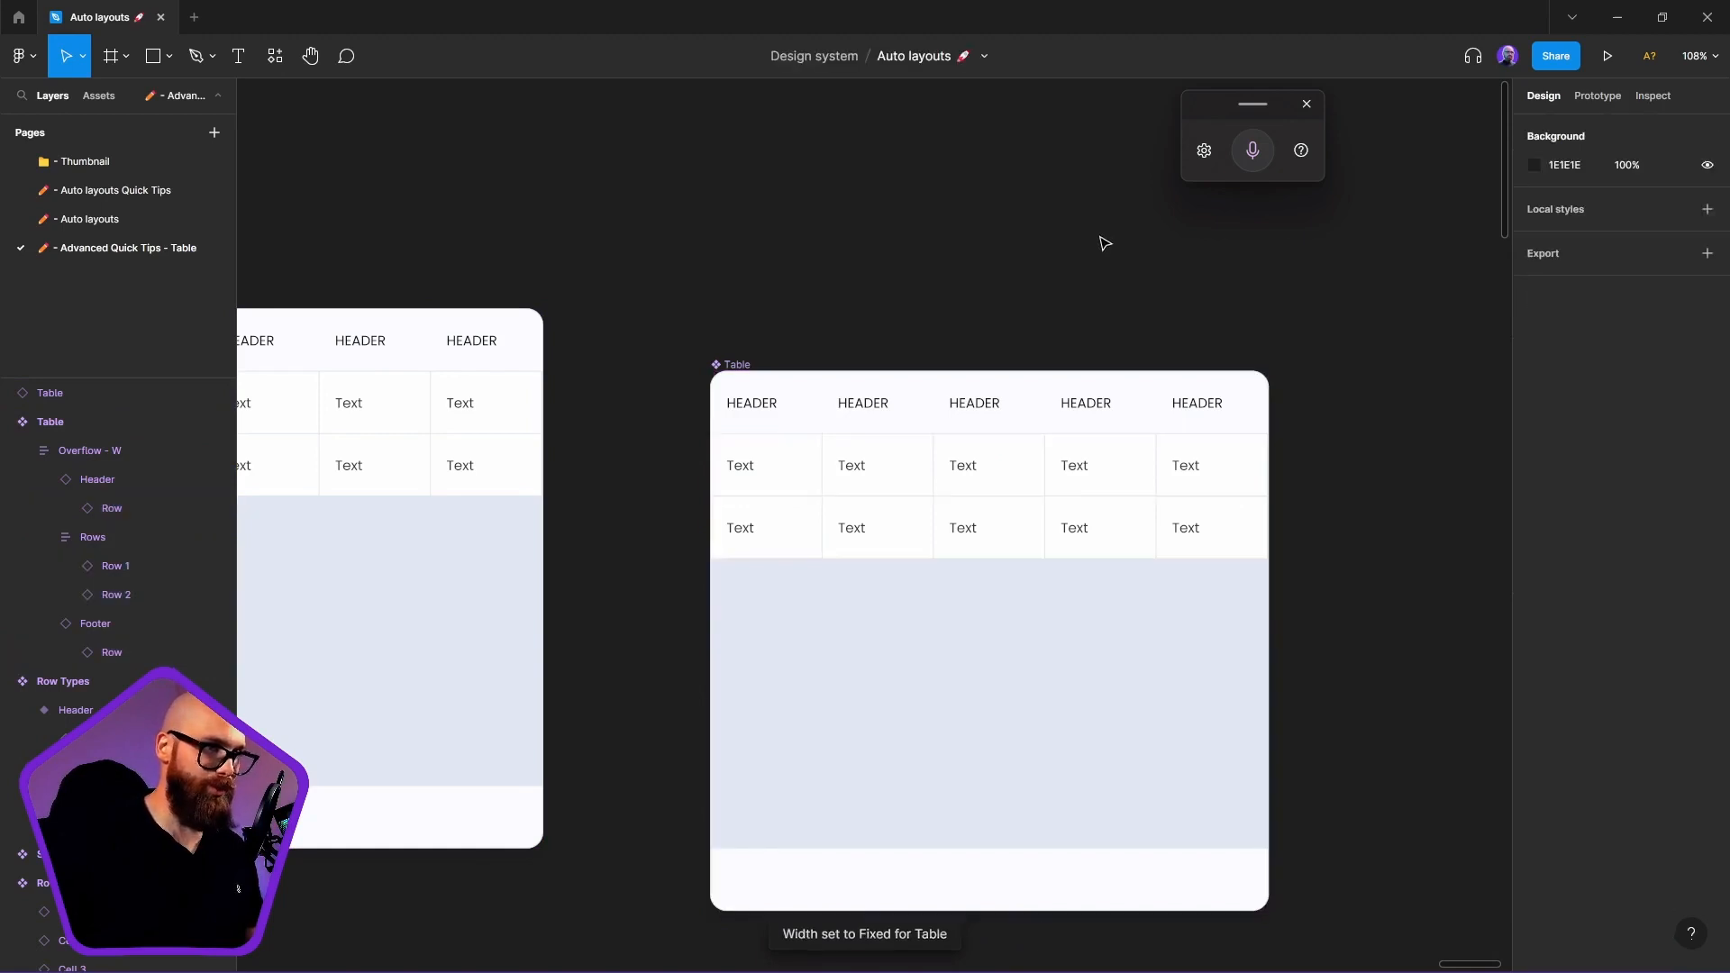
Collapse the Header, Rows and Footer layers inside Overflow - W and check the Rows frame's sizing
left_click(741, 365)
left_click_drag(962, 404, 979, 370)
scroll(979, 370, "down", 2)
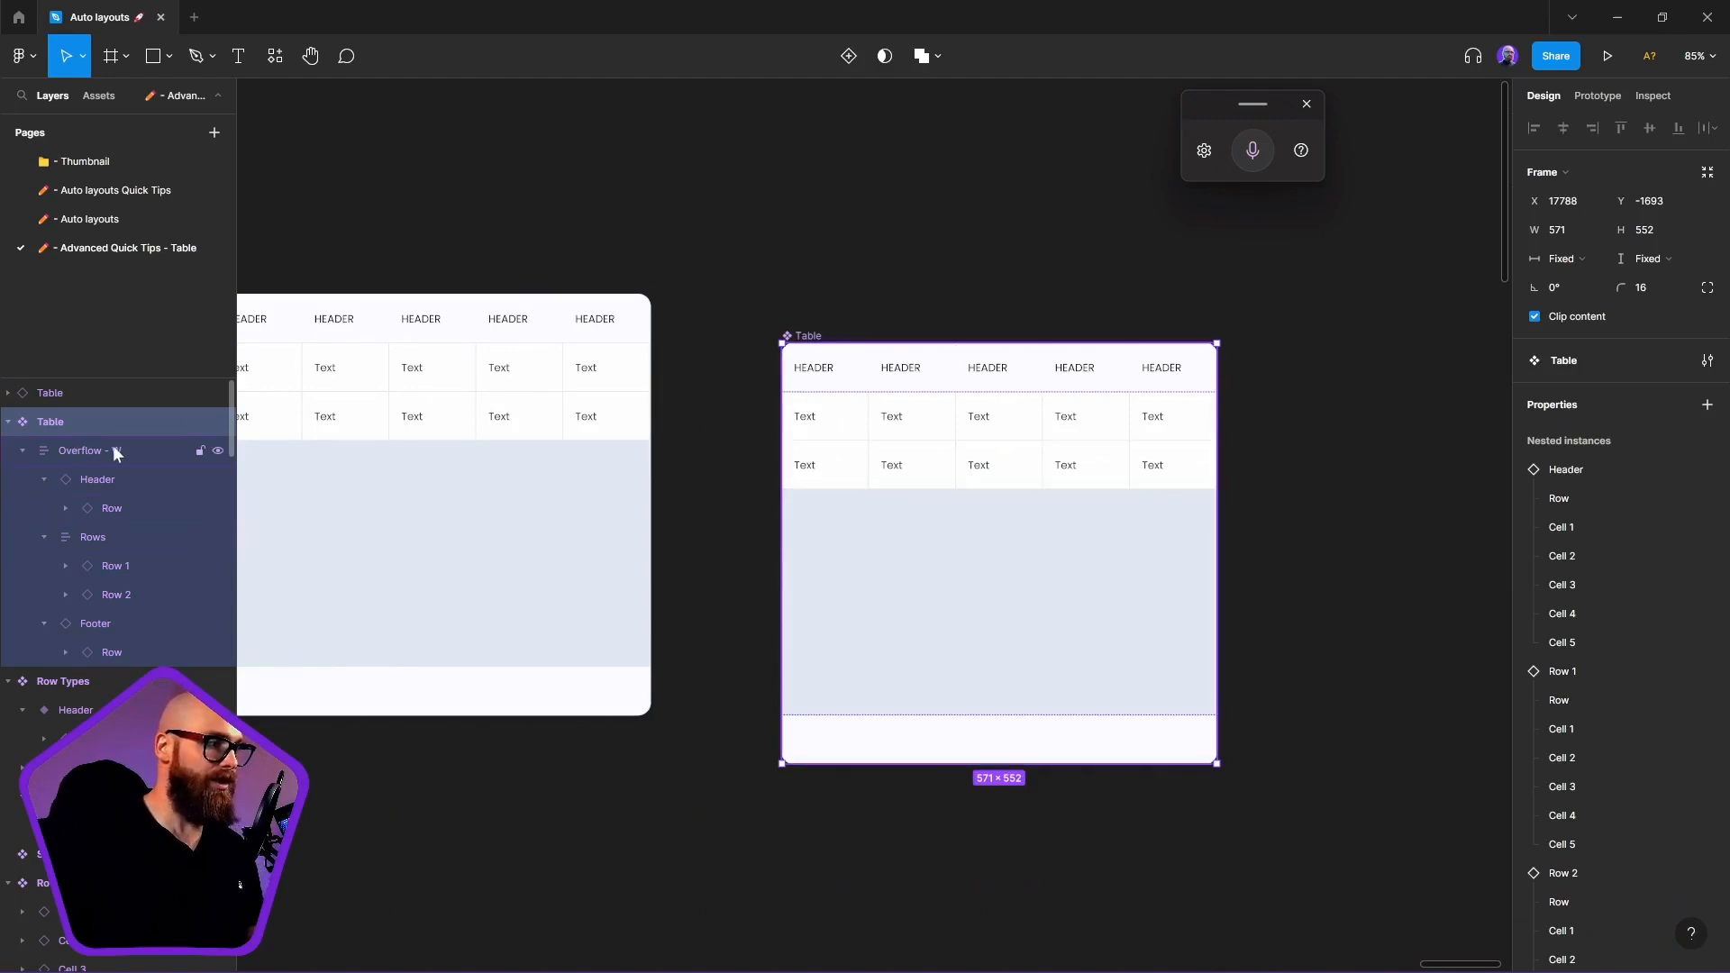
left_click(44, 479)
left_click(43, 508)
left_click(43, 537)
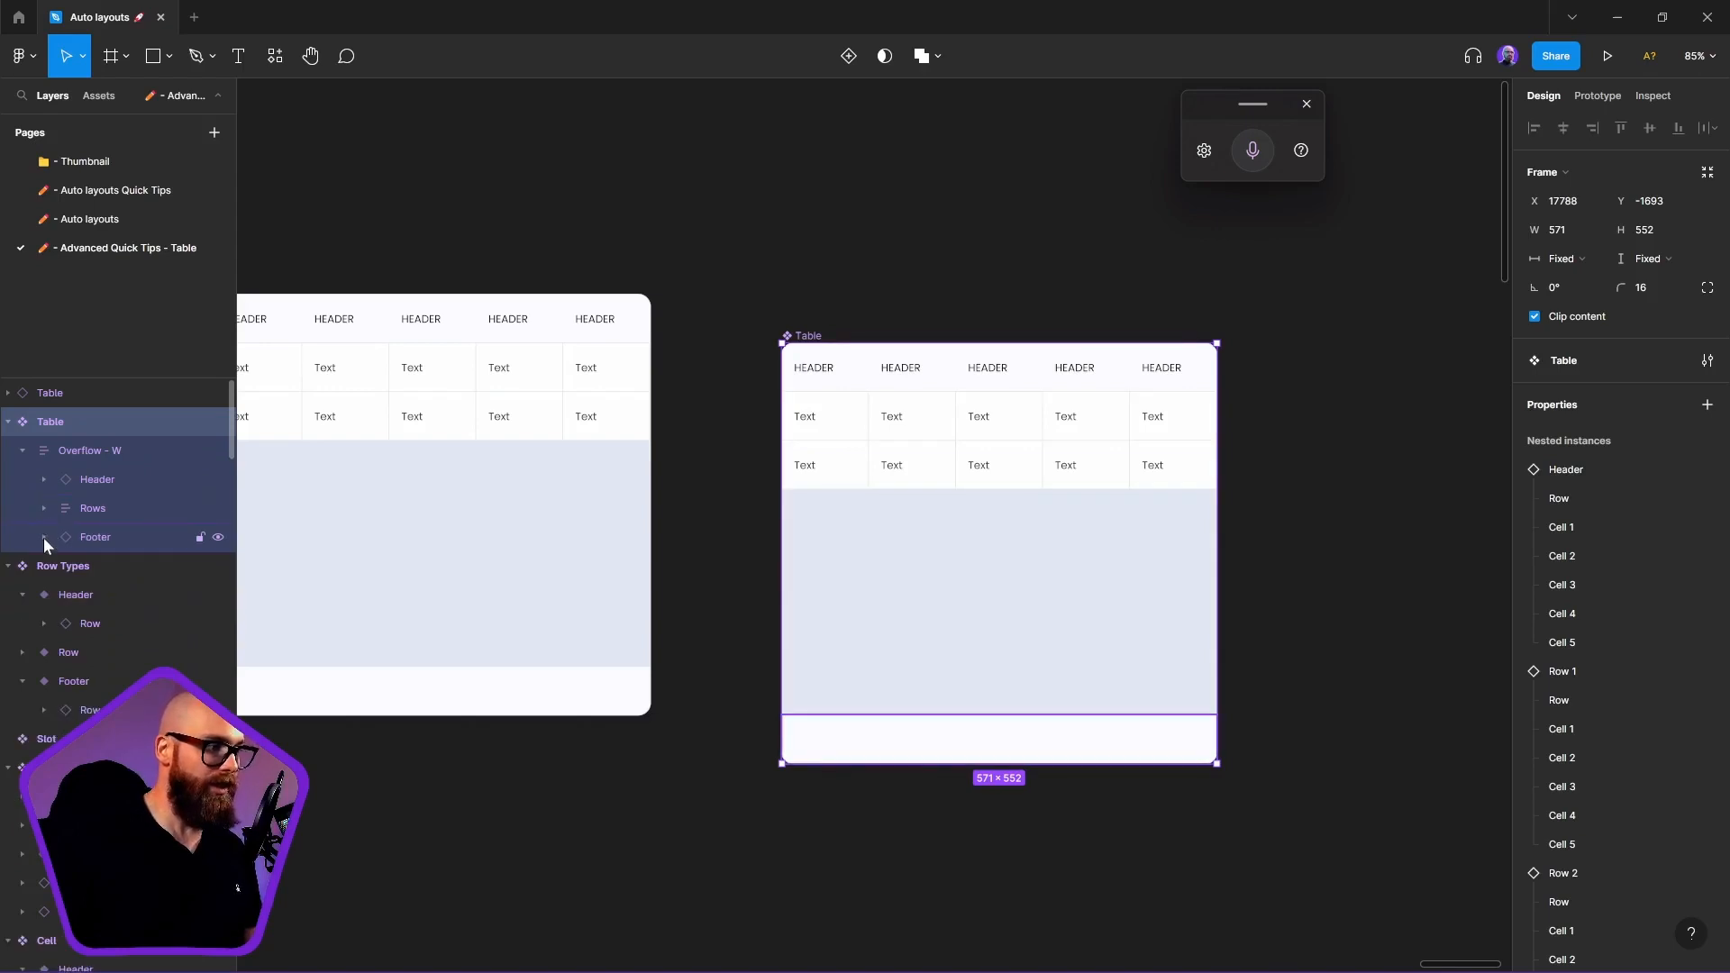
left_click(95, 508)
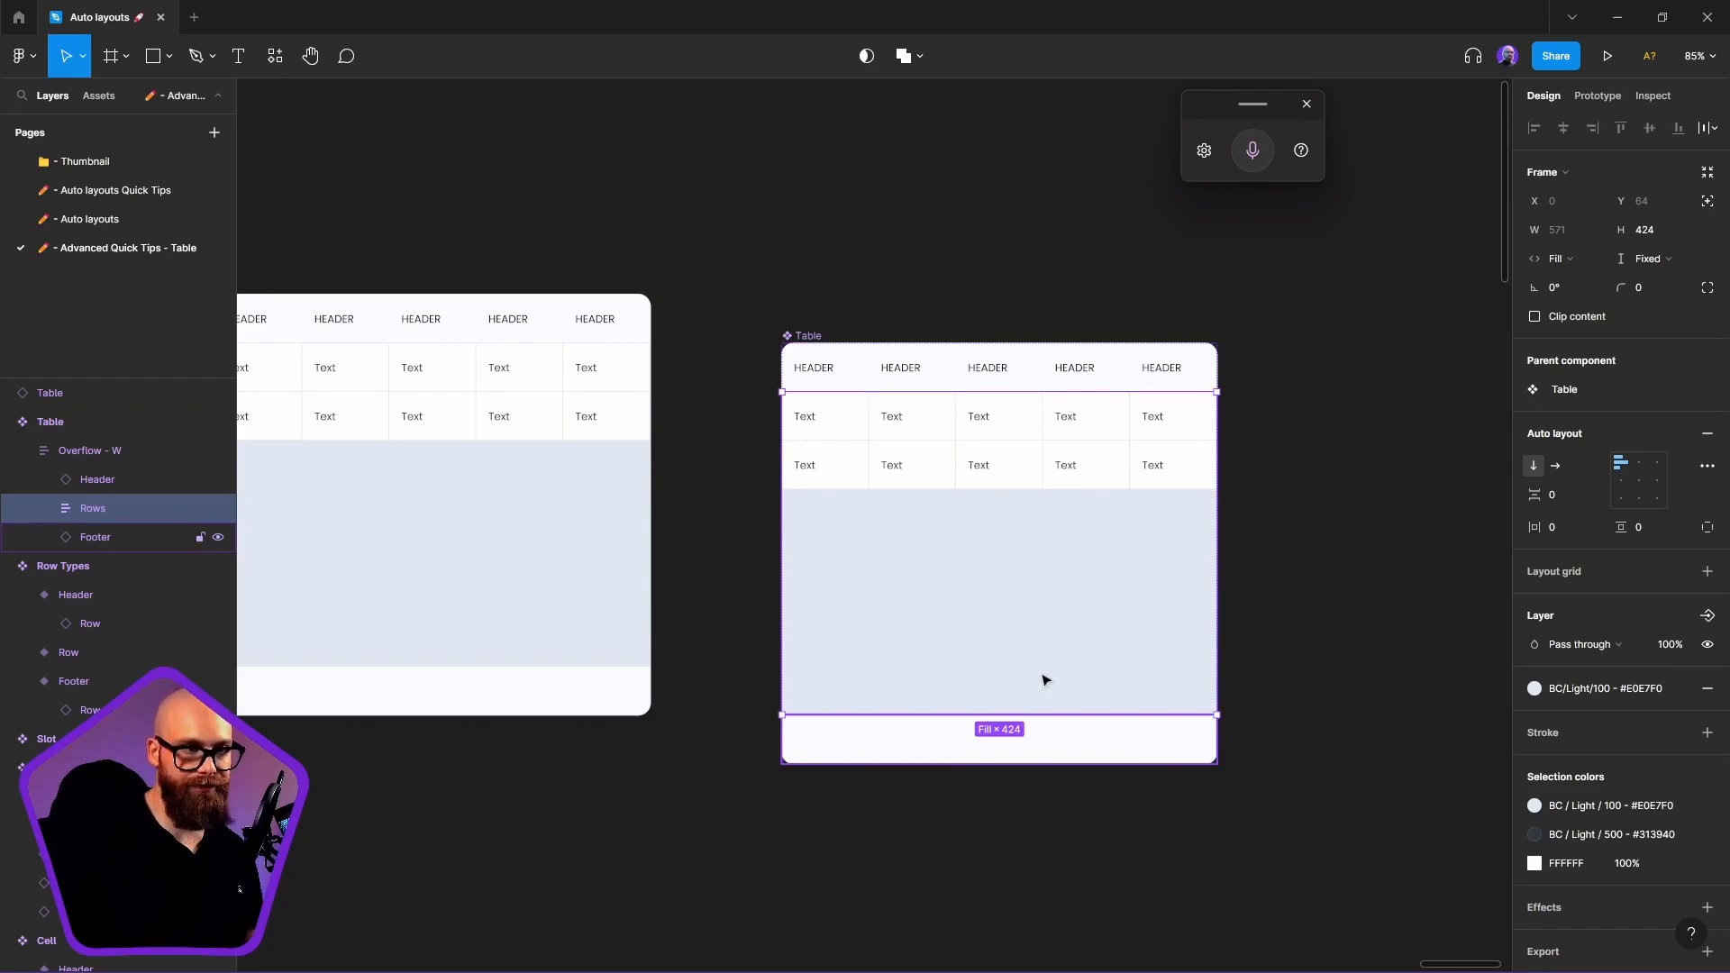
key("Escape")
Delete the Table instance and move the main Table component into its place beside Row Types
scroll(1190, 606, "down", 5)
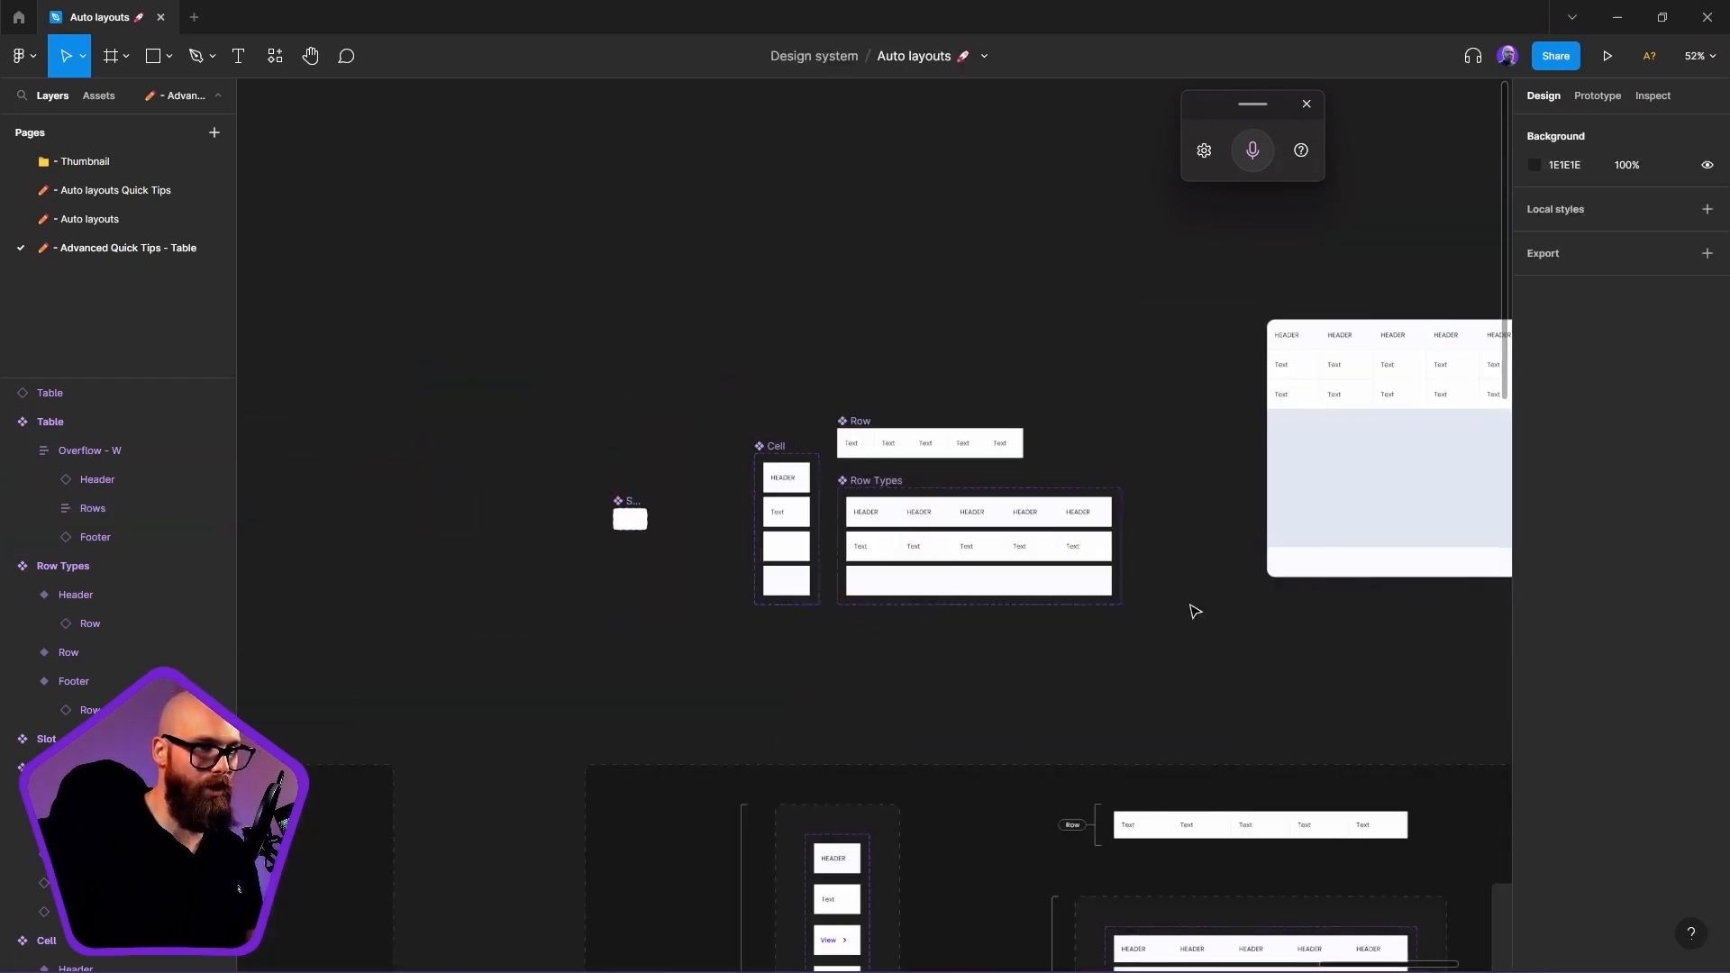
scroll(1220, 537, "right", 10)
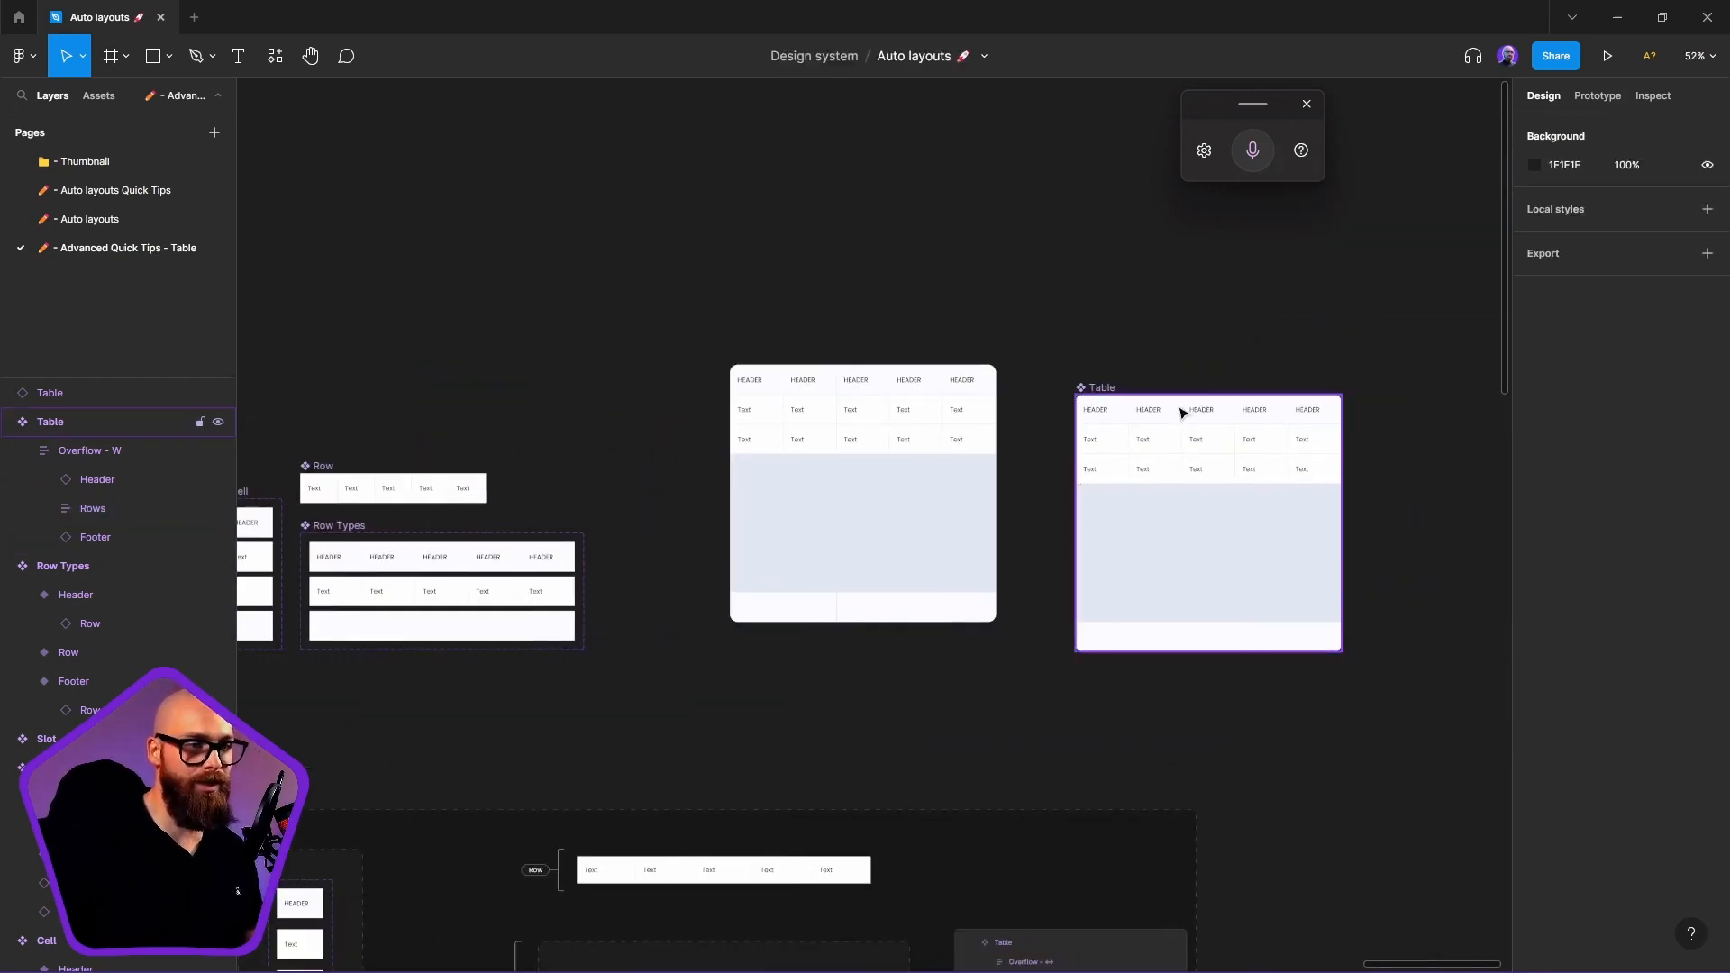
left_click(830, 472)
key("Delete")
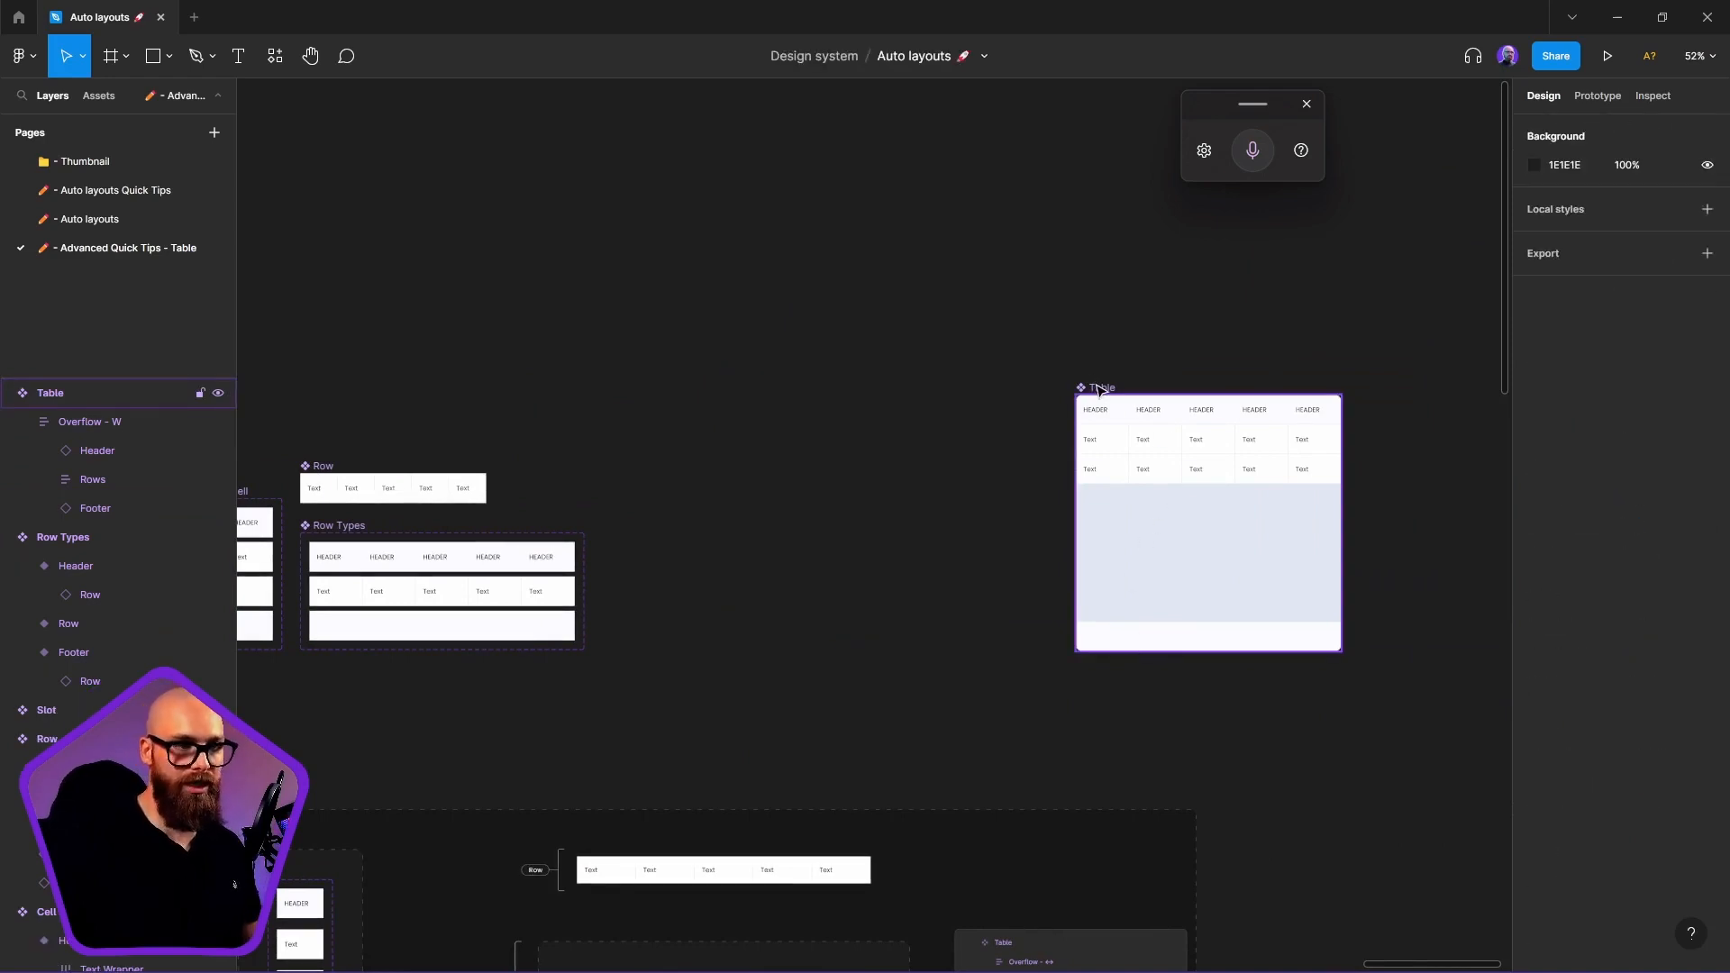
left_click_drag(1101, 389, 685, 389)
scroll(667, 541, "left", 4)
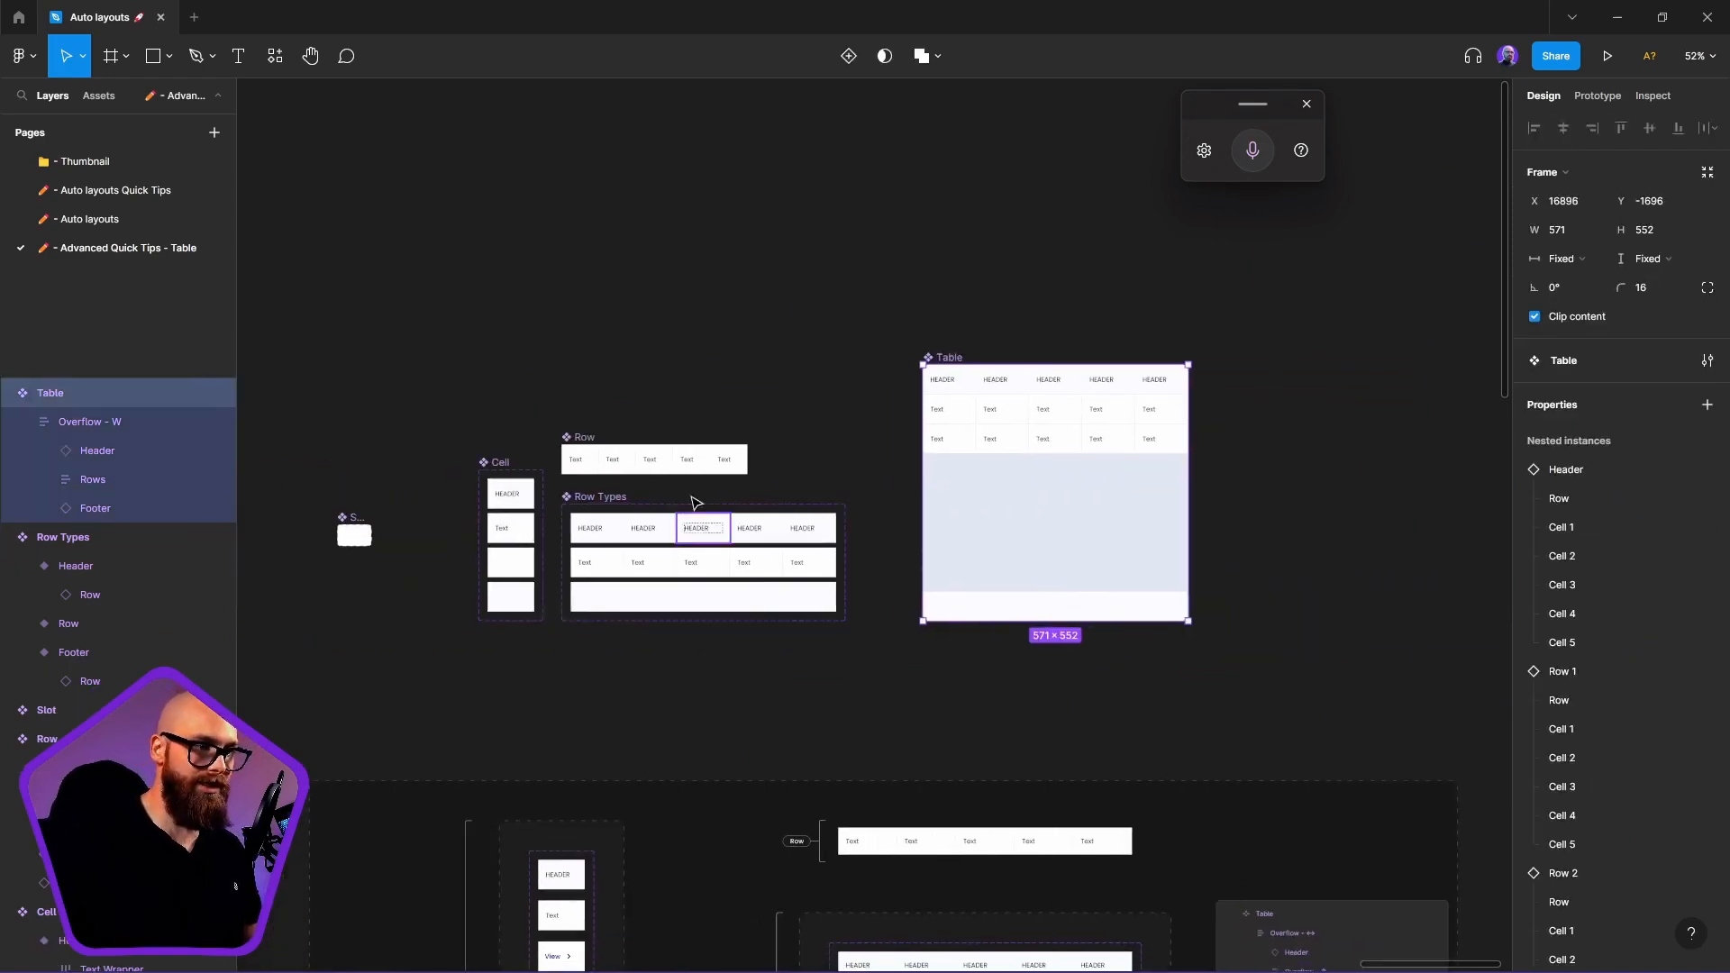
In the Row variant of Row Types, switch the fourth cell to the Slot variant and swap its slot instance to Badge
scroll(698, 496, "up", 5)
left_click(843, 714, "ctrl")
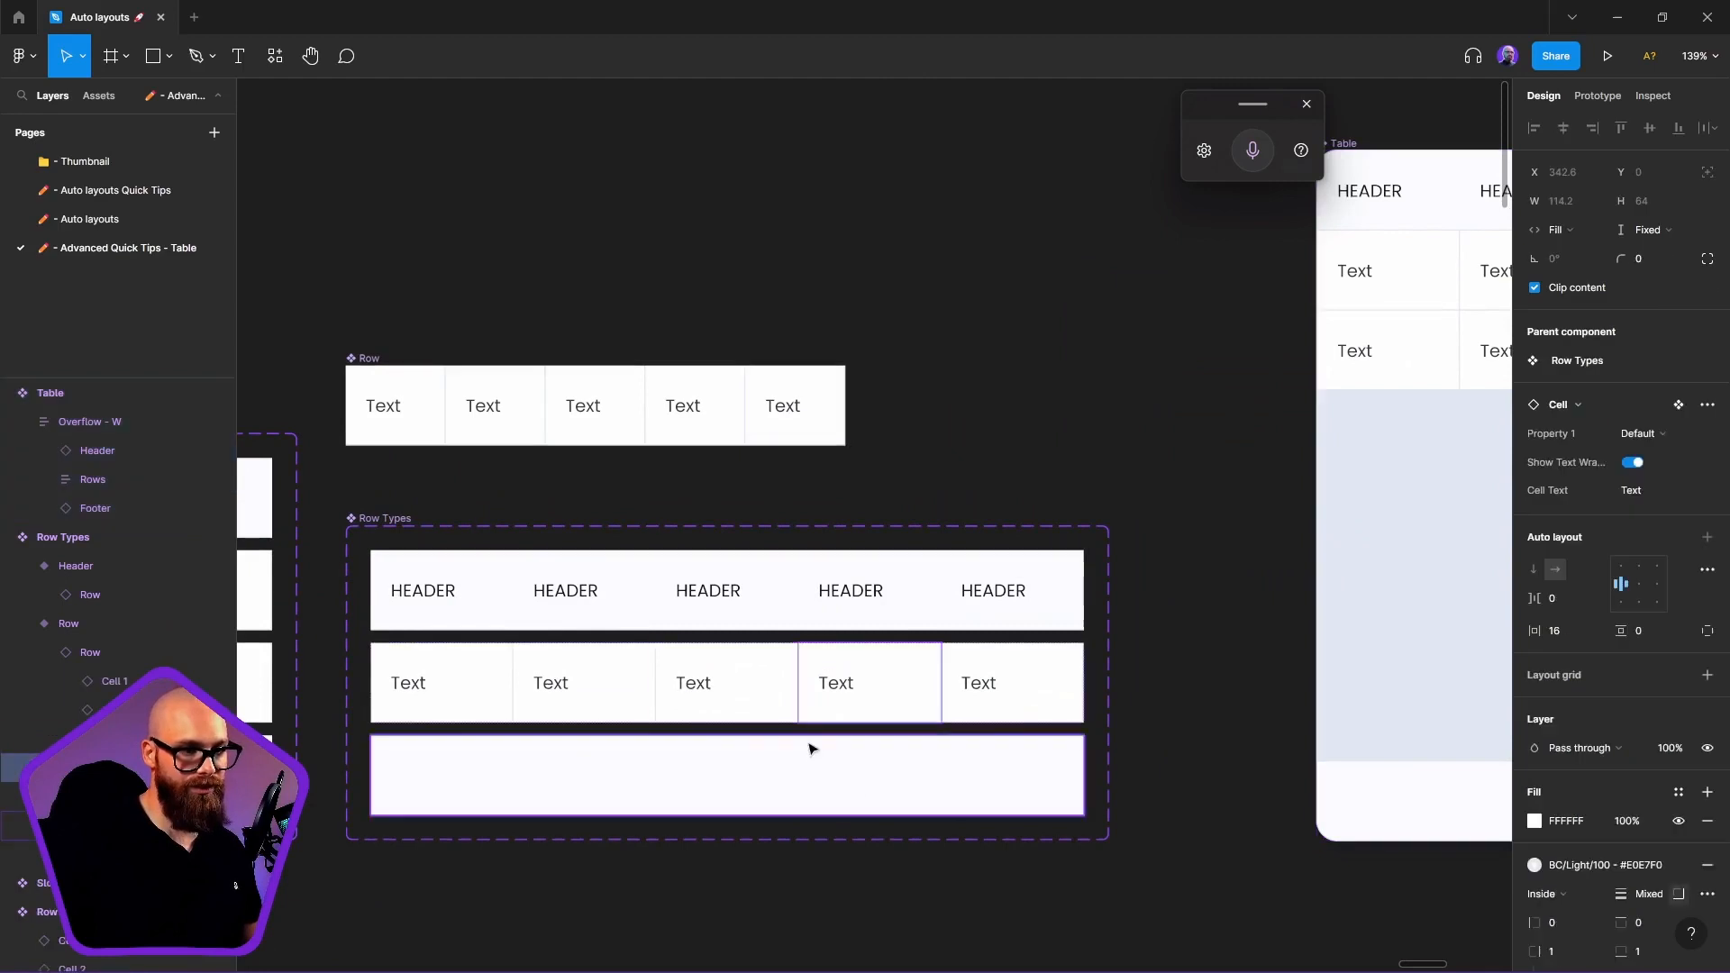
left_click(1652, 435)
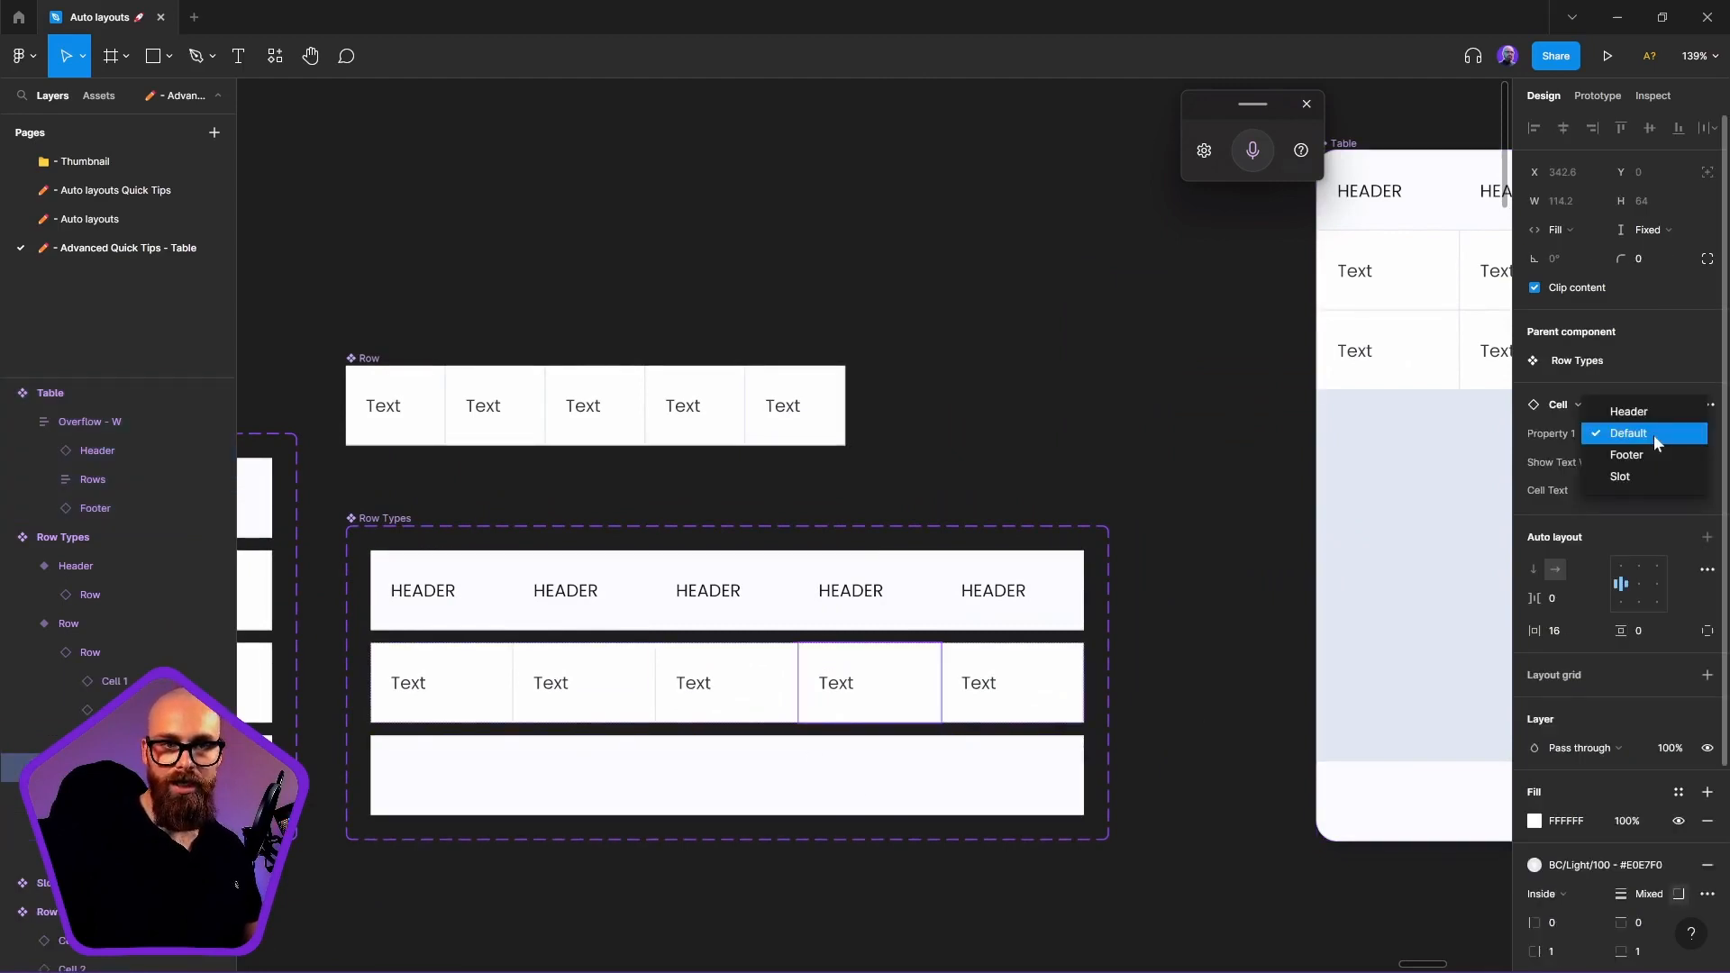
left_click(1647, 468)
left_click(1634, 493)
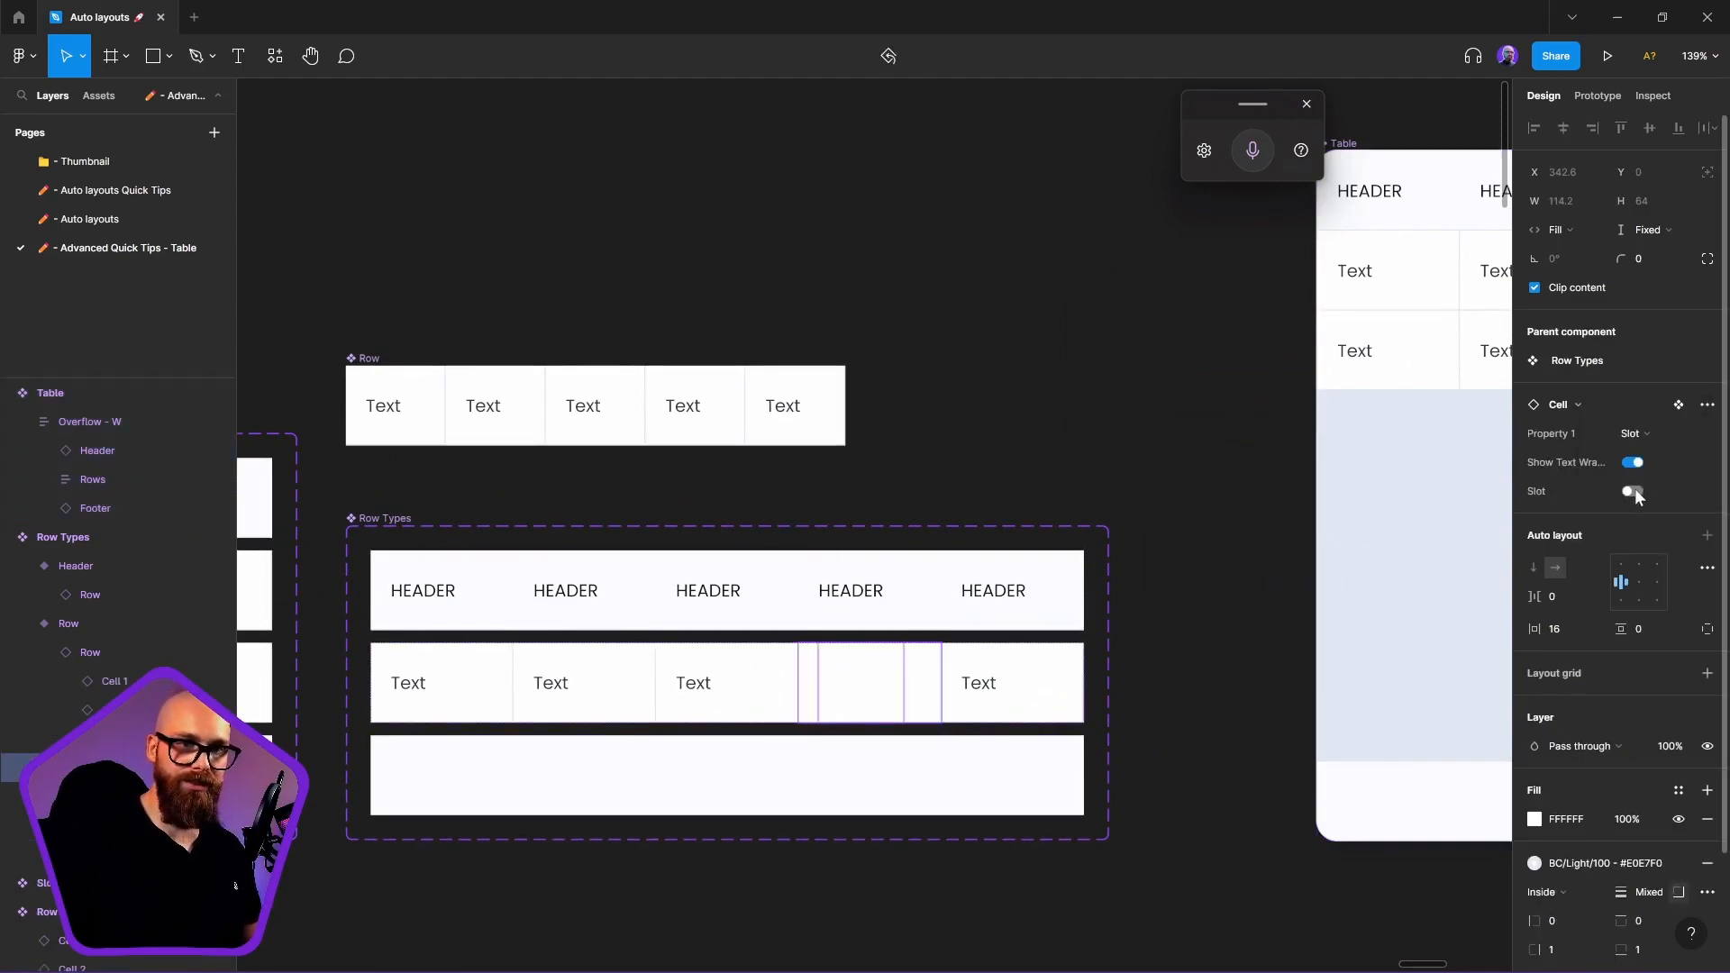
left_click(1661, 487)
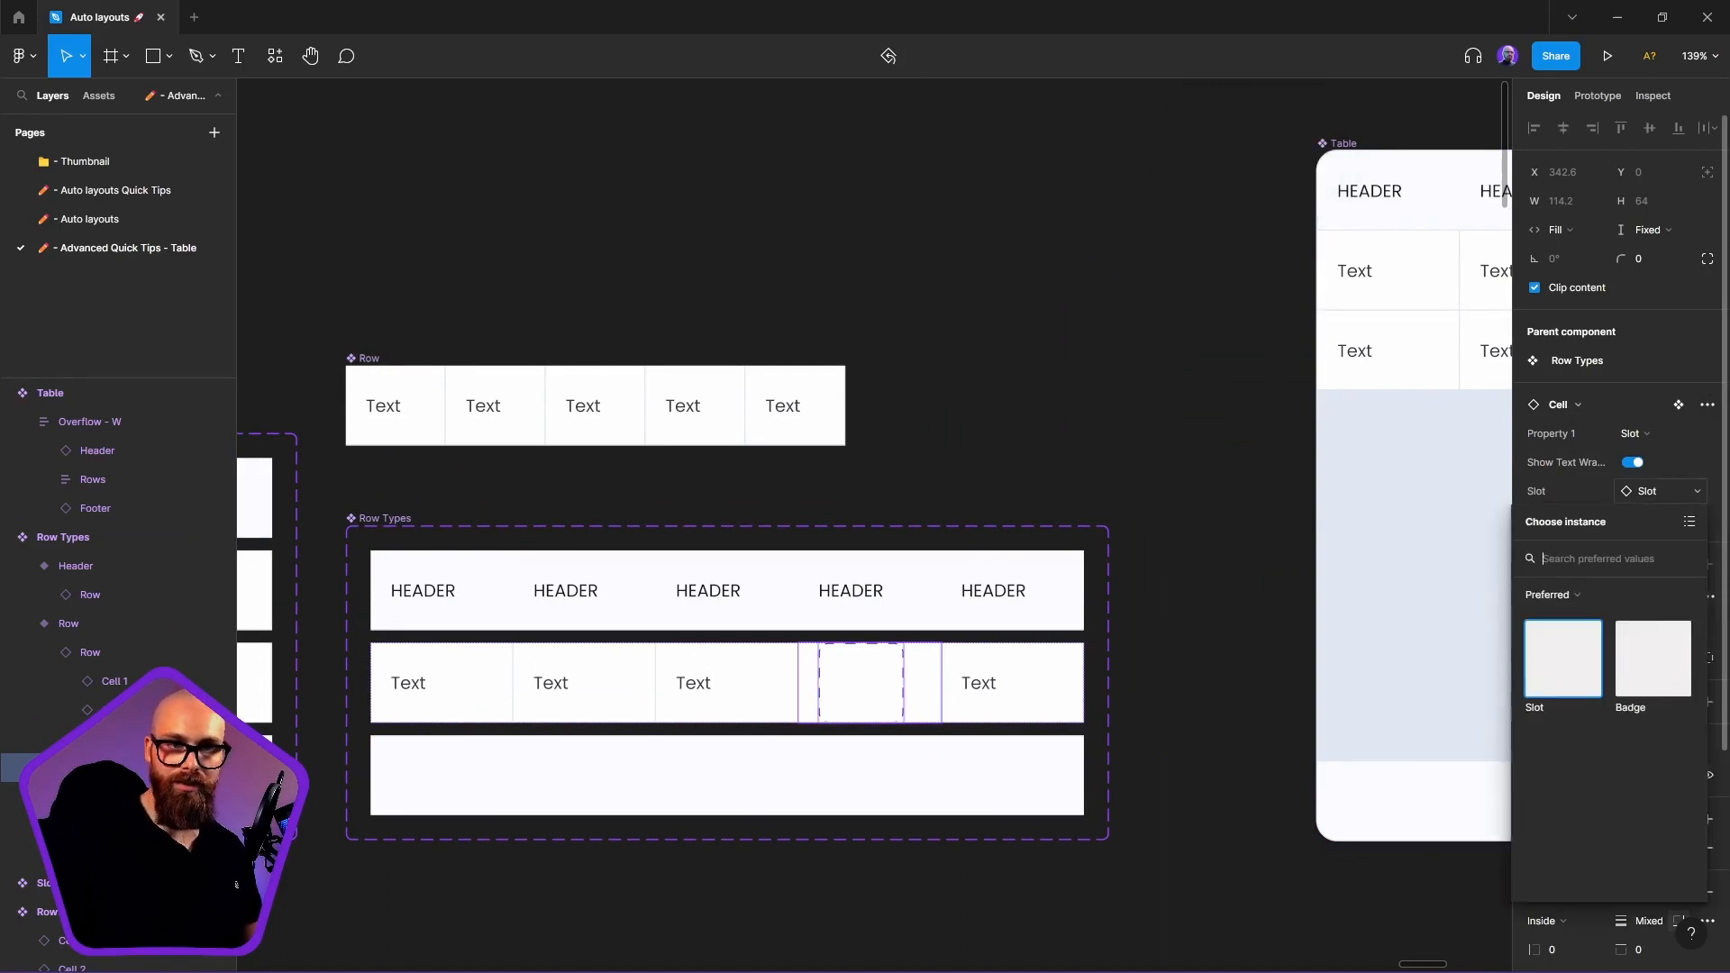
left_click(1676, 662)
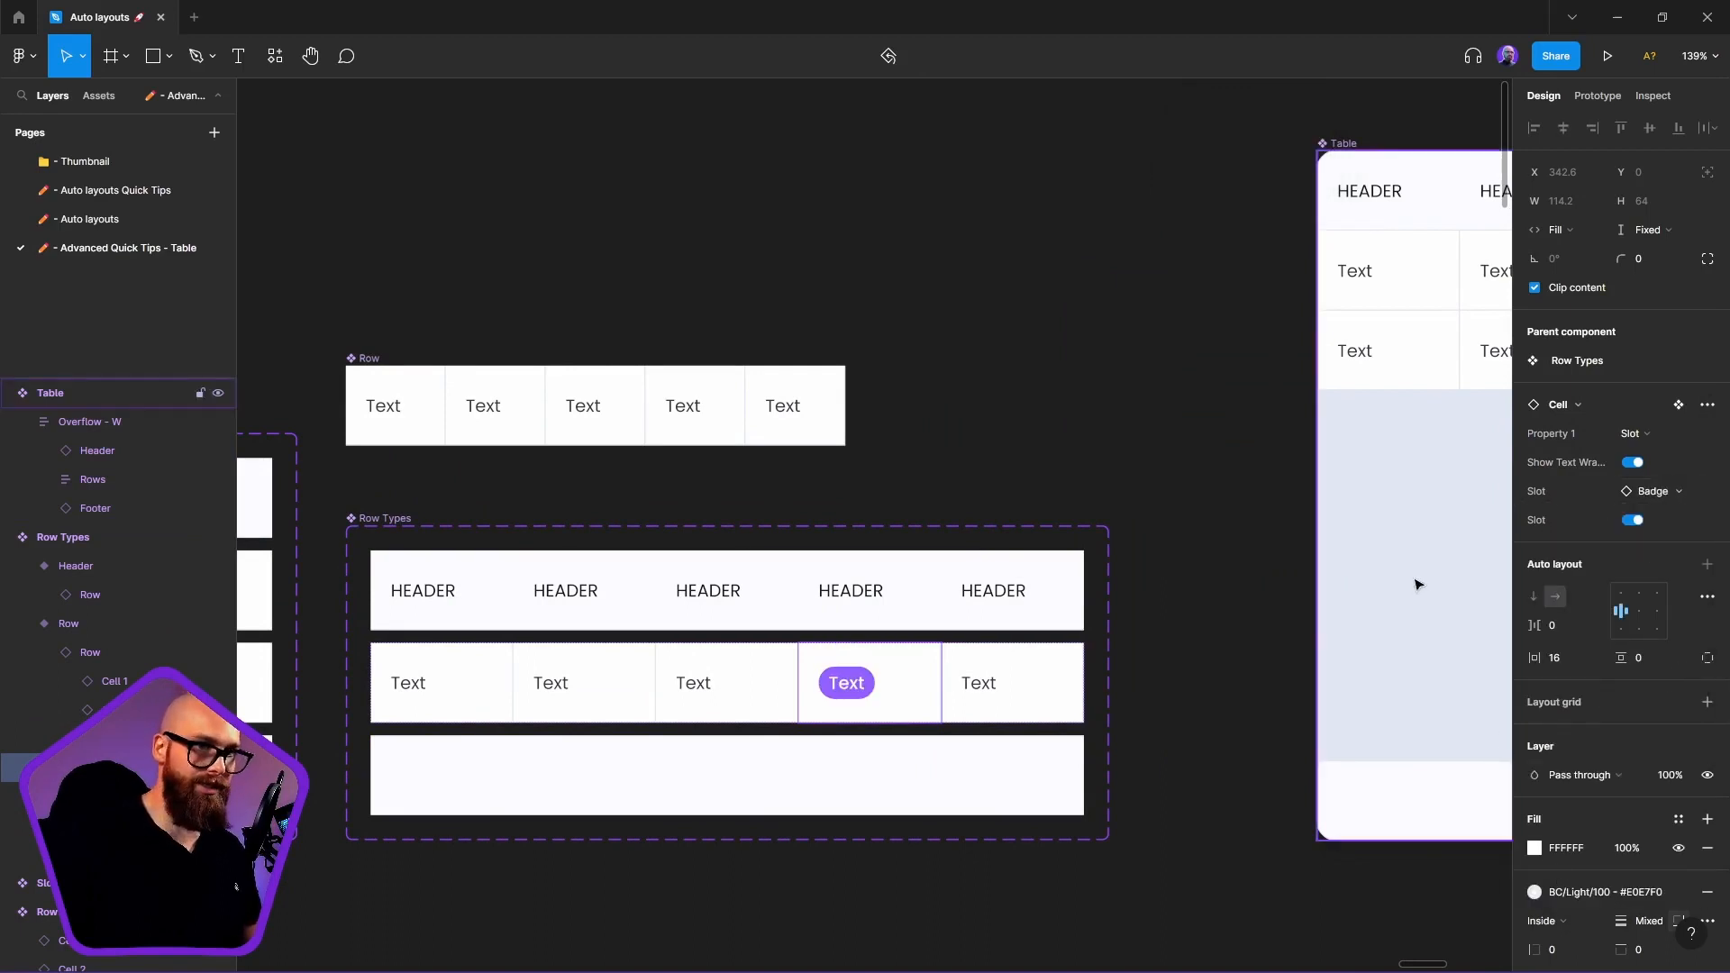
Change the fourth header cell's text in Row Types to "State"
scroll(1417, 583, "right", 7)
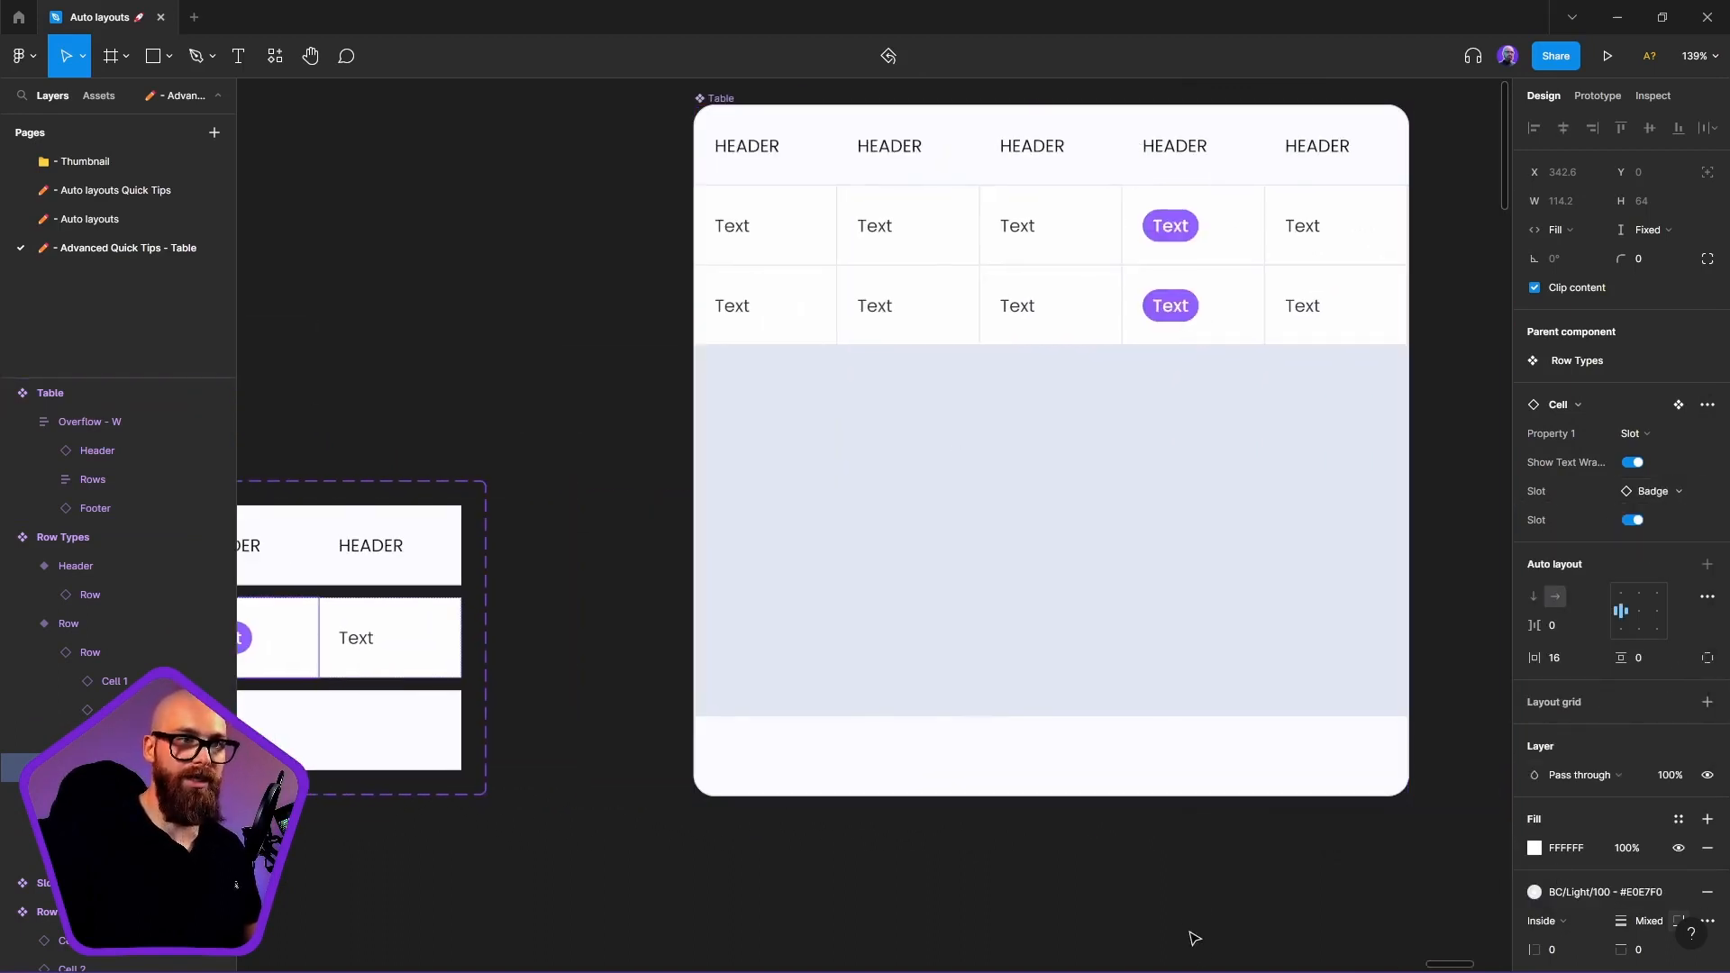
left_click_drag(436, 820, 1047, 741)
double_click(850, 467, "ctrl")
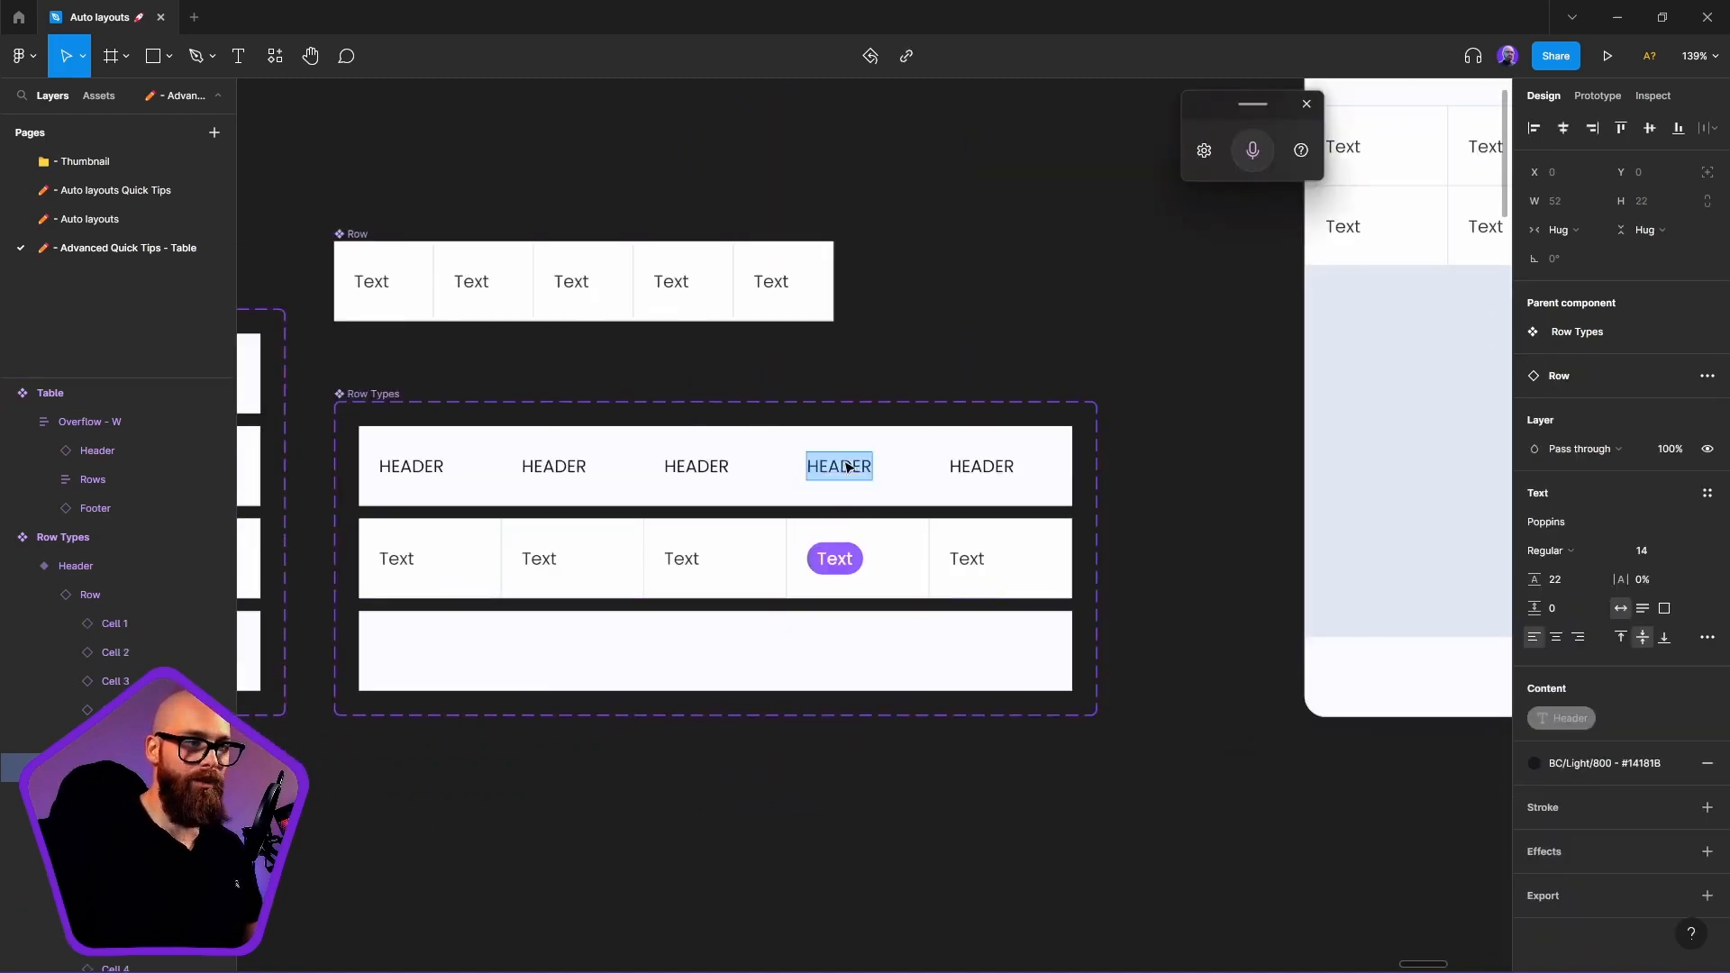
left_click_drag(1218, 432, 754, 692)
left_click_drag(614, 676, 1061, 538)
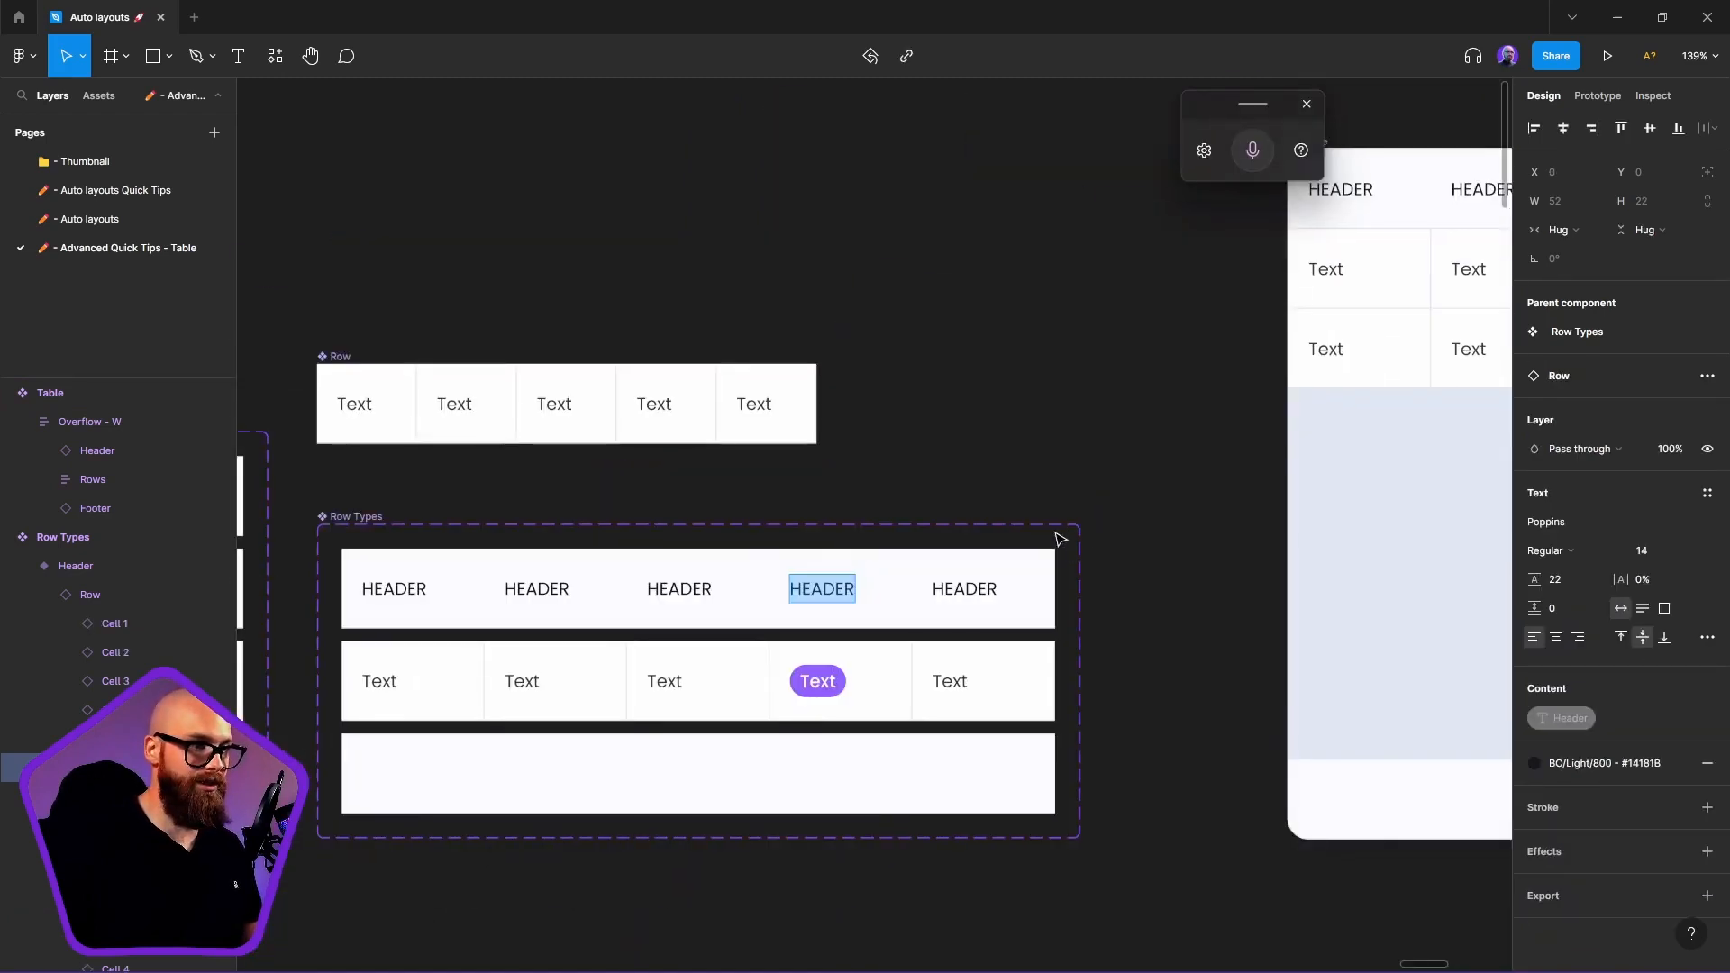
key("Right")
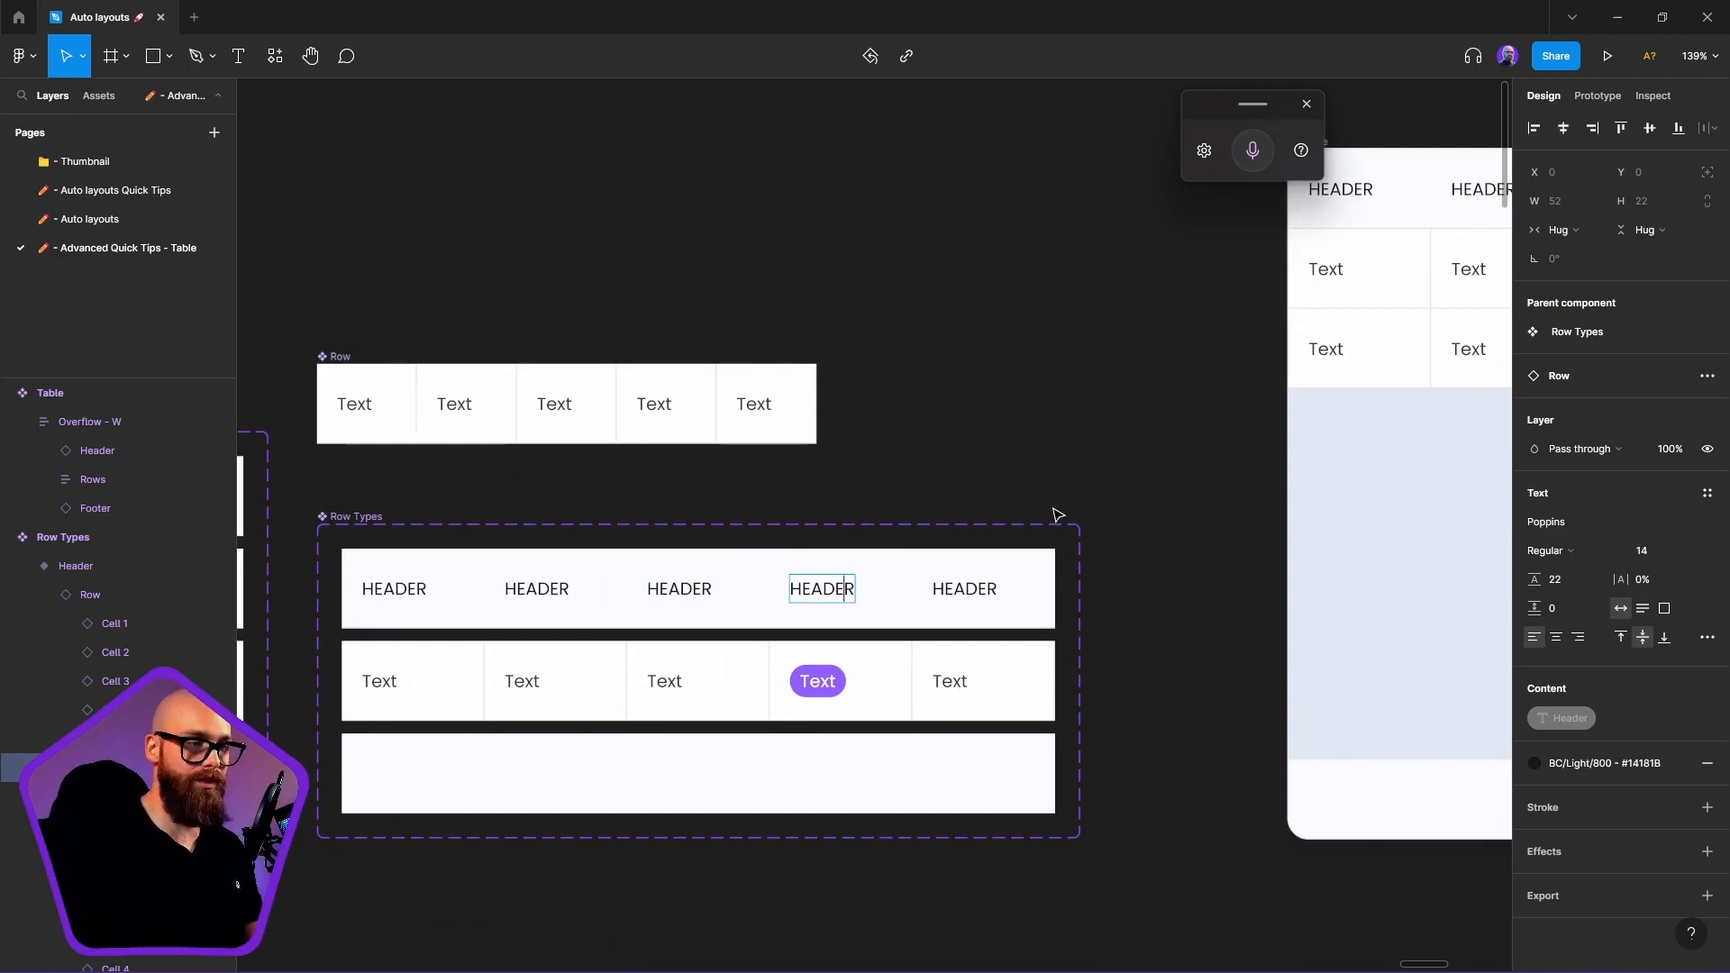
key("ctrl+a")
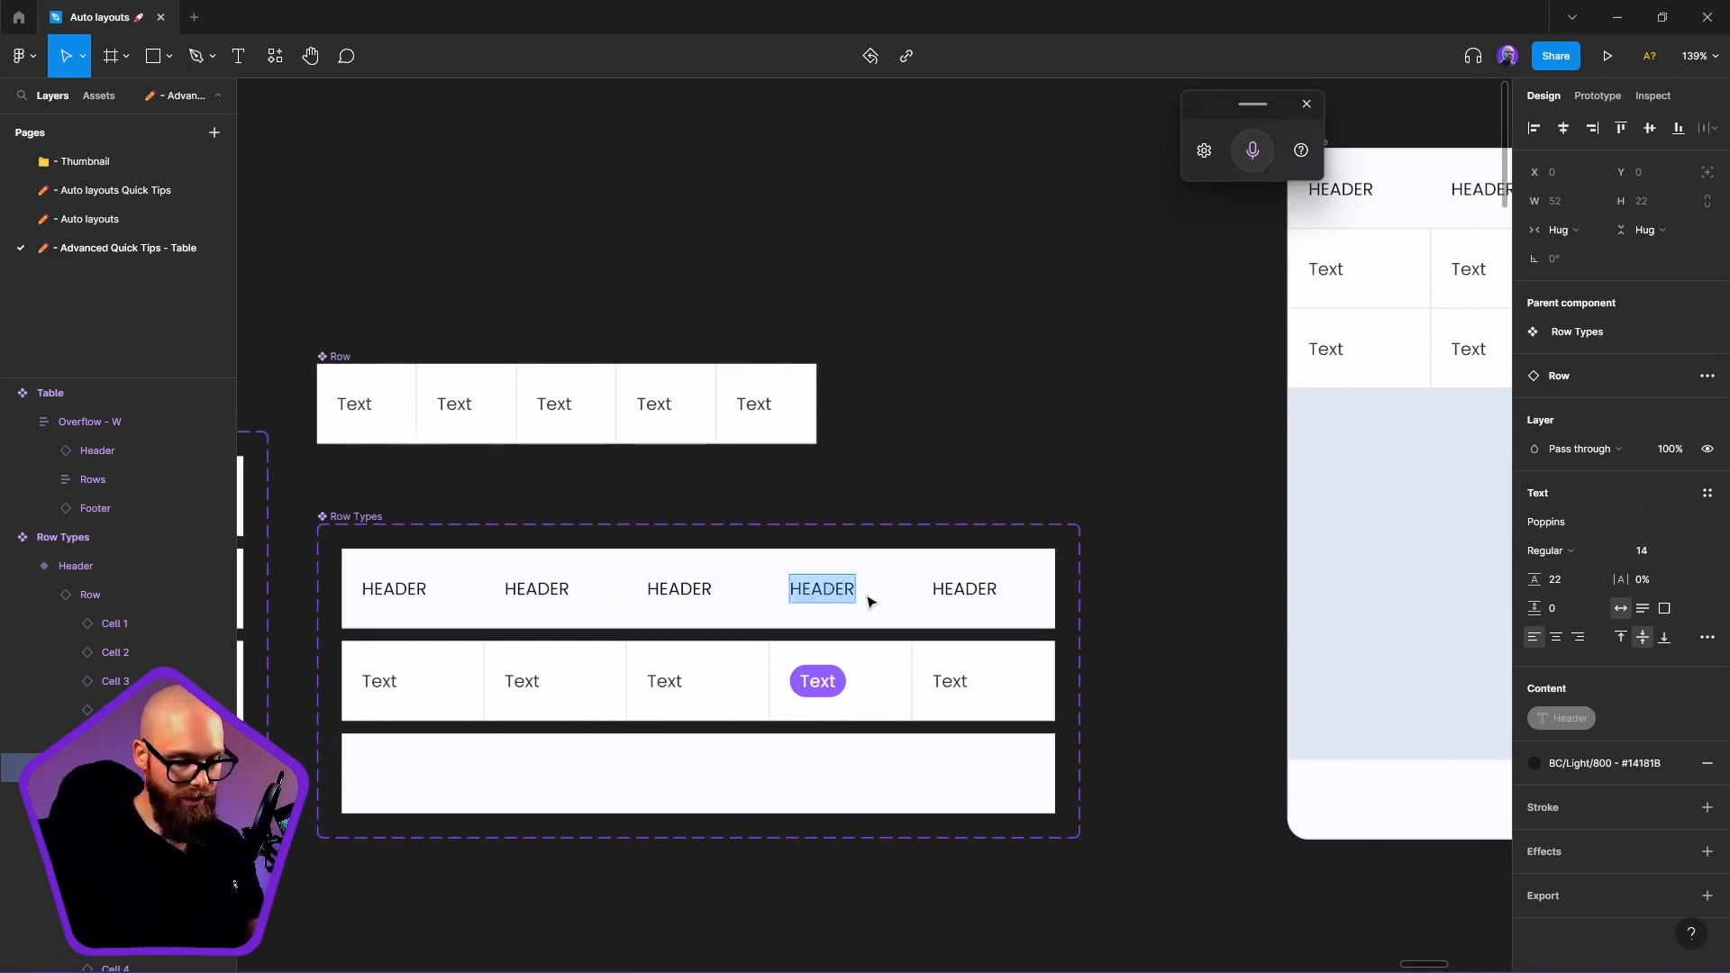
type("State")
key("Escape")
key("Escape")
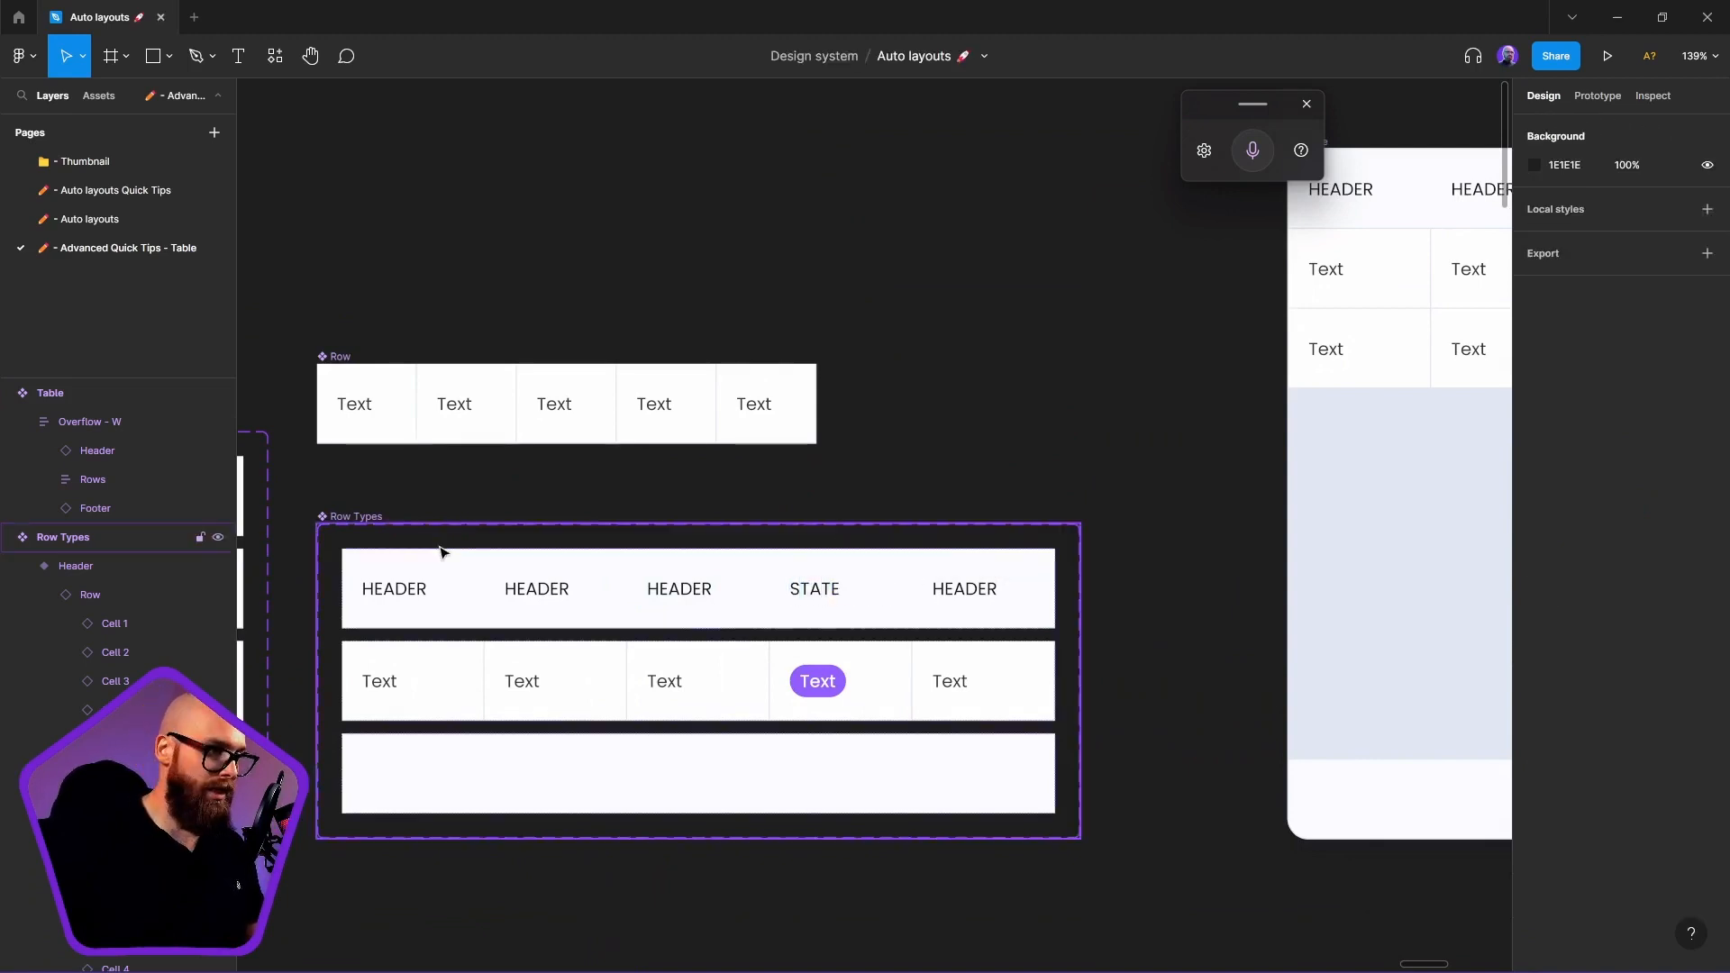
Change the first header cell's text in Row Types to "Date"
left_click(398, 595, "ctrl")
key("Return")
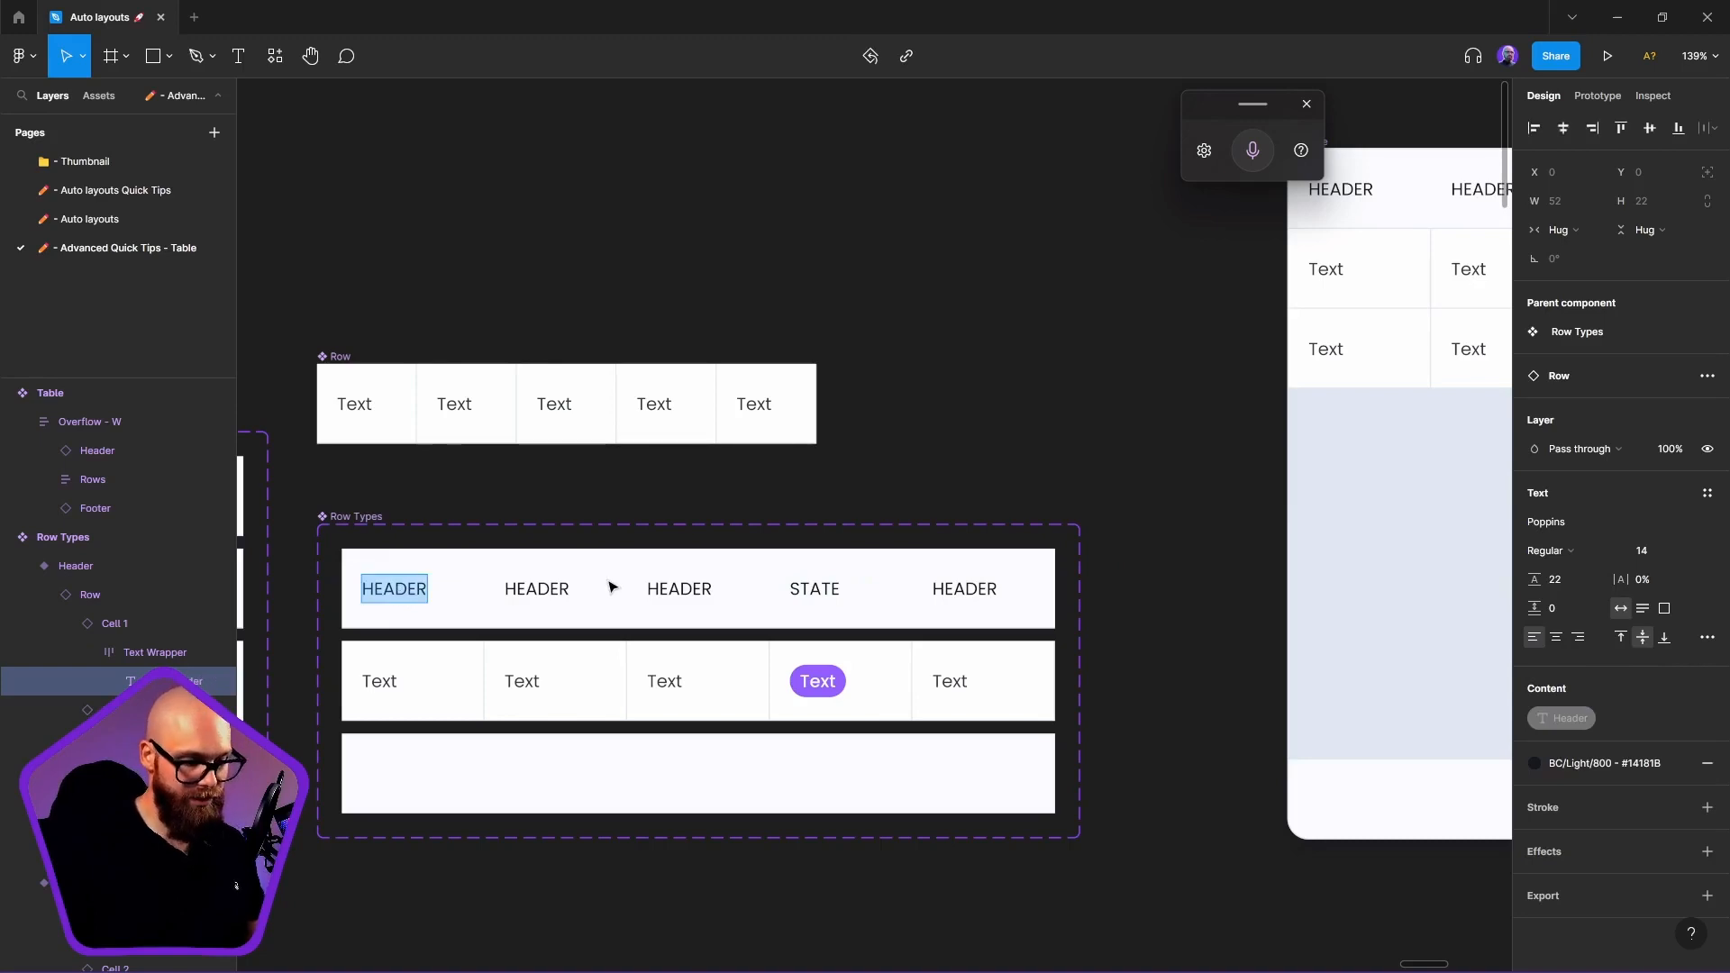
type("Date")
key("Escape")
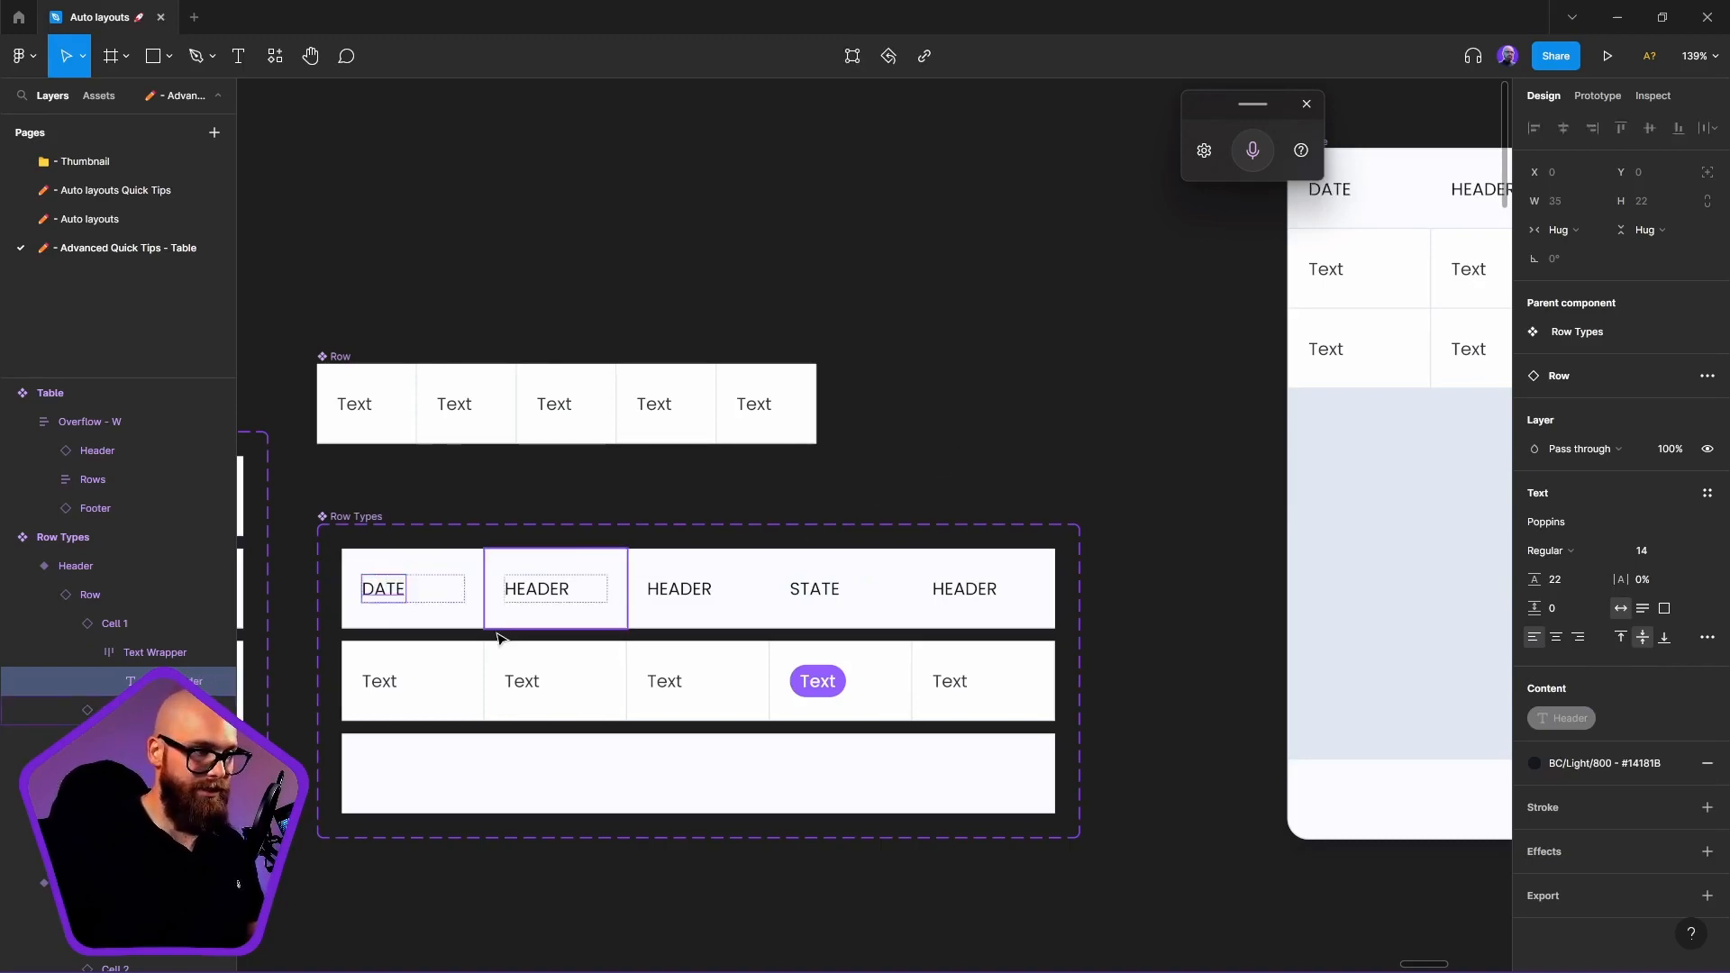
Change the second header cell's text in Row Types to "Ref no."
left_click(539, 601, "ctrl")
key("Return")
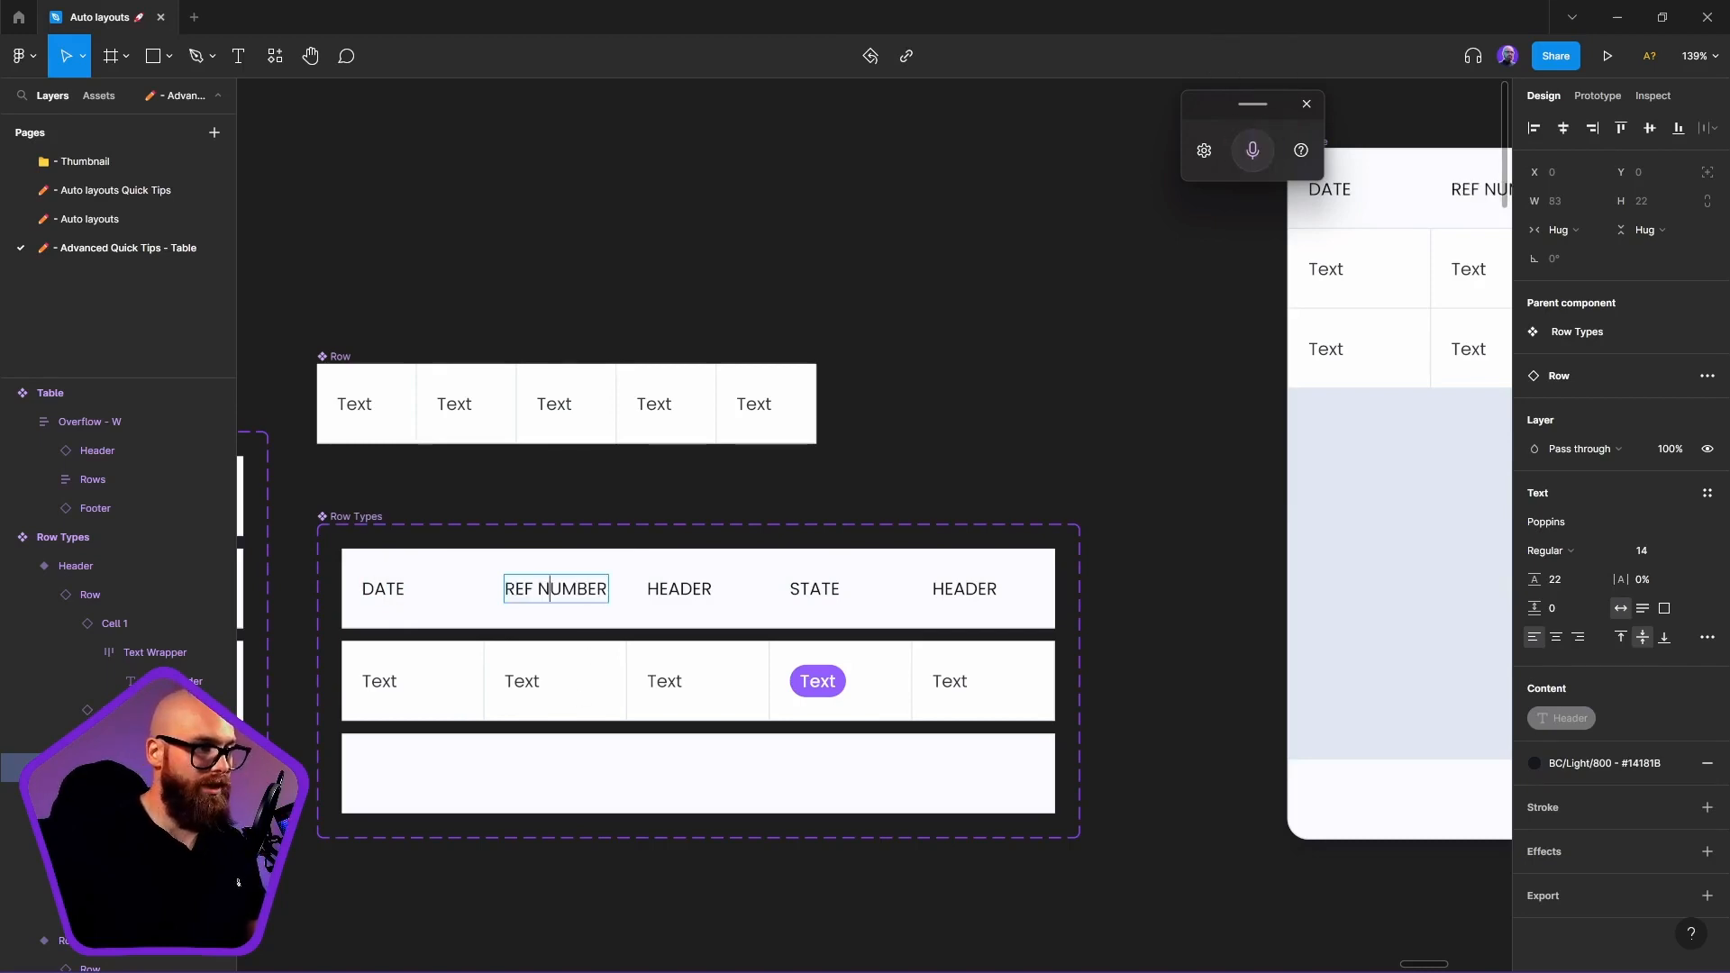
left_click_drag(550, 589, 651, 590)
type("O.")
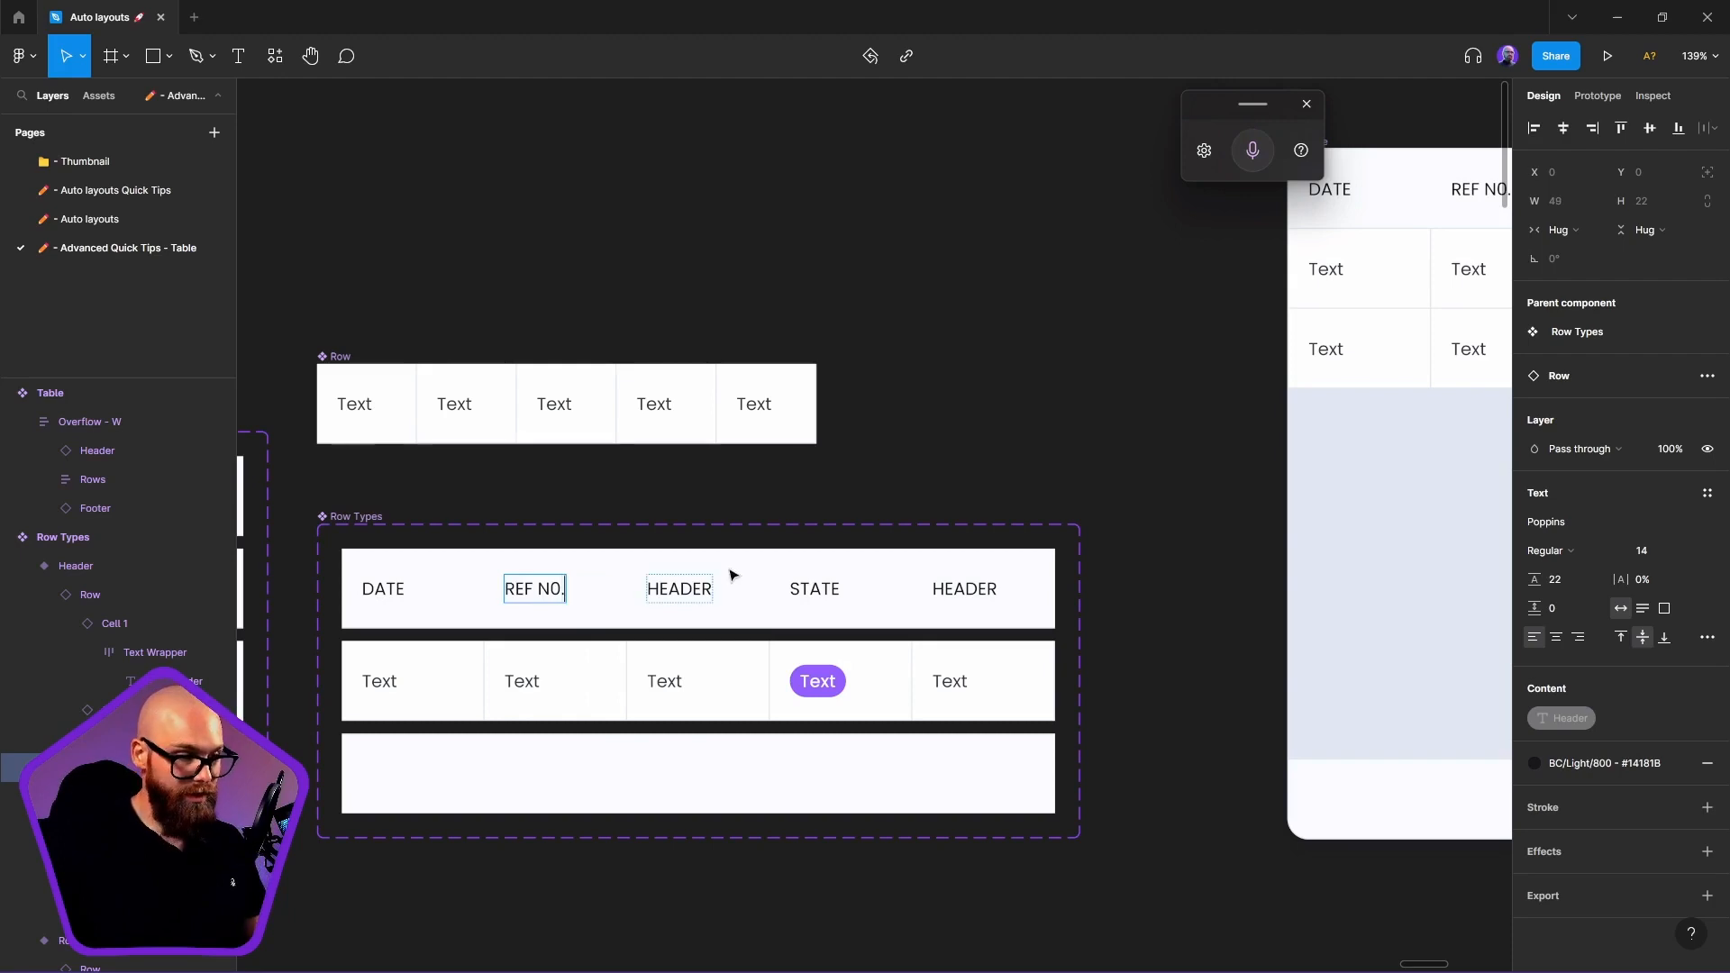
key("BackSpace")
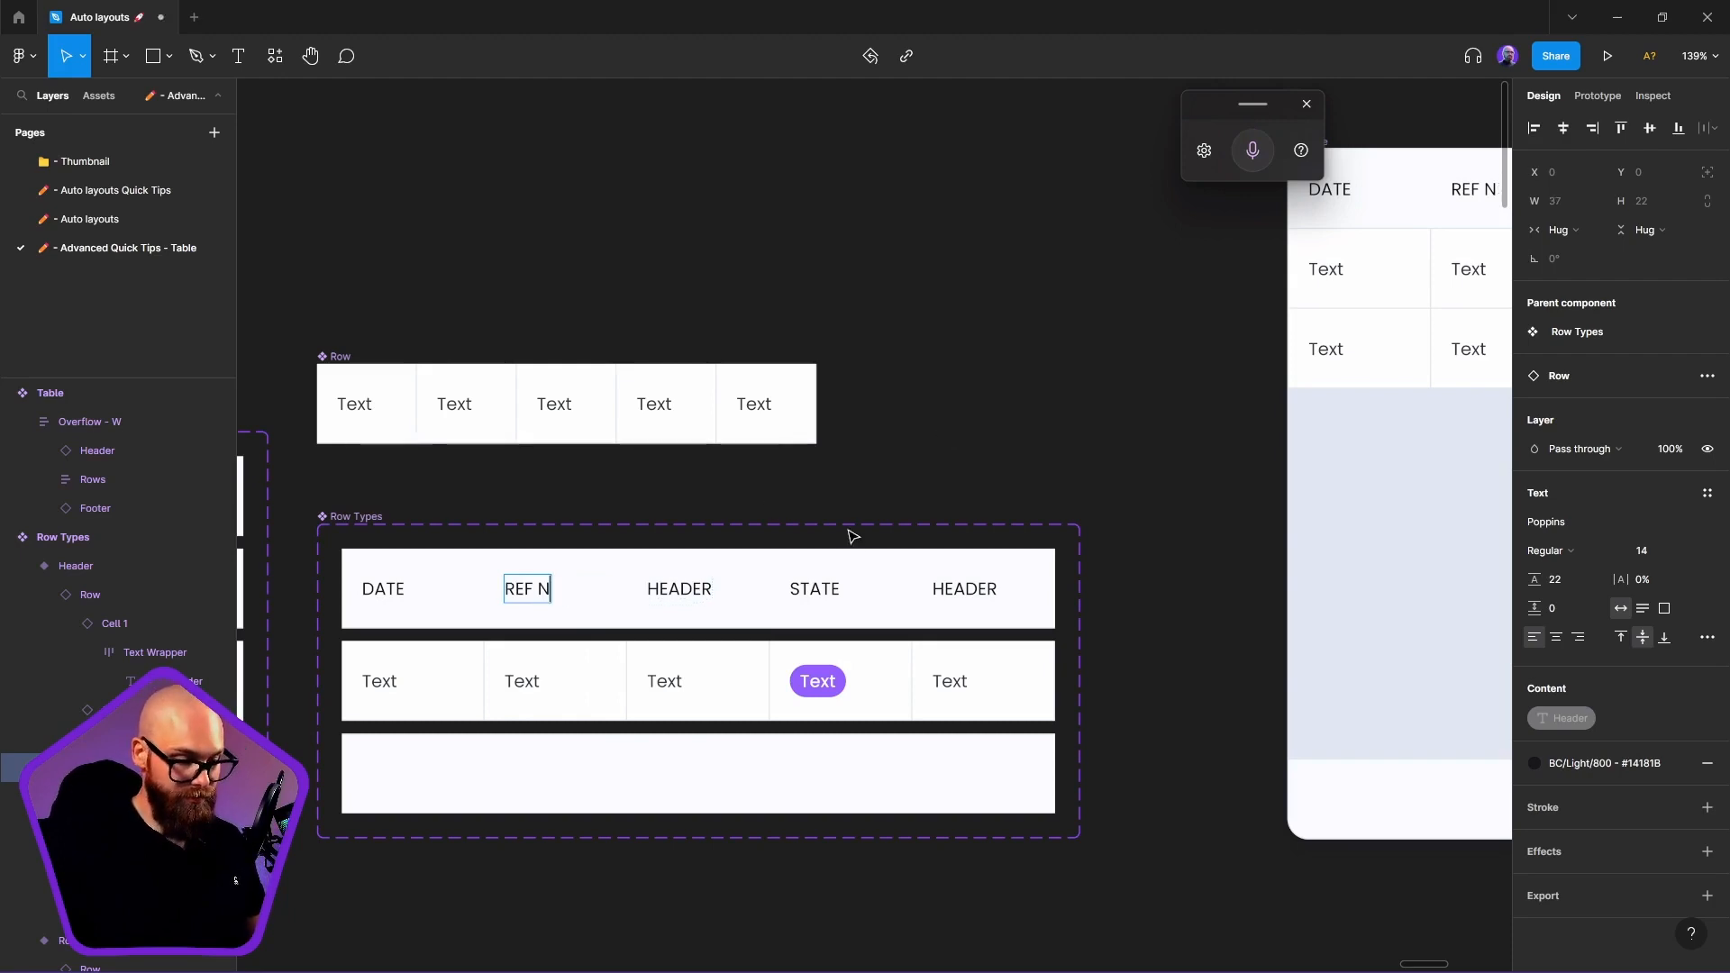
type("o.")
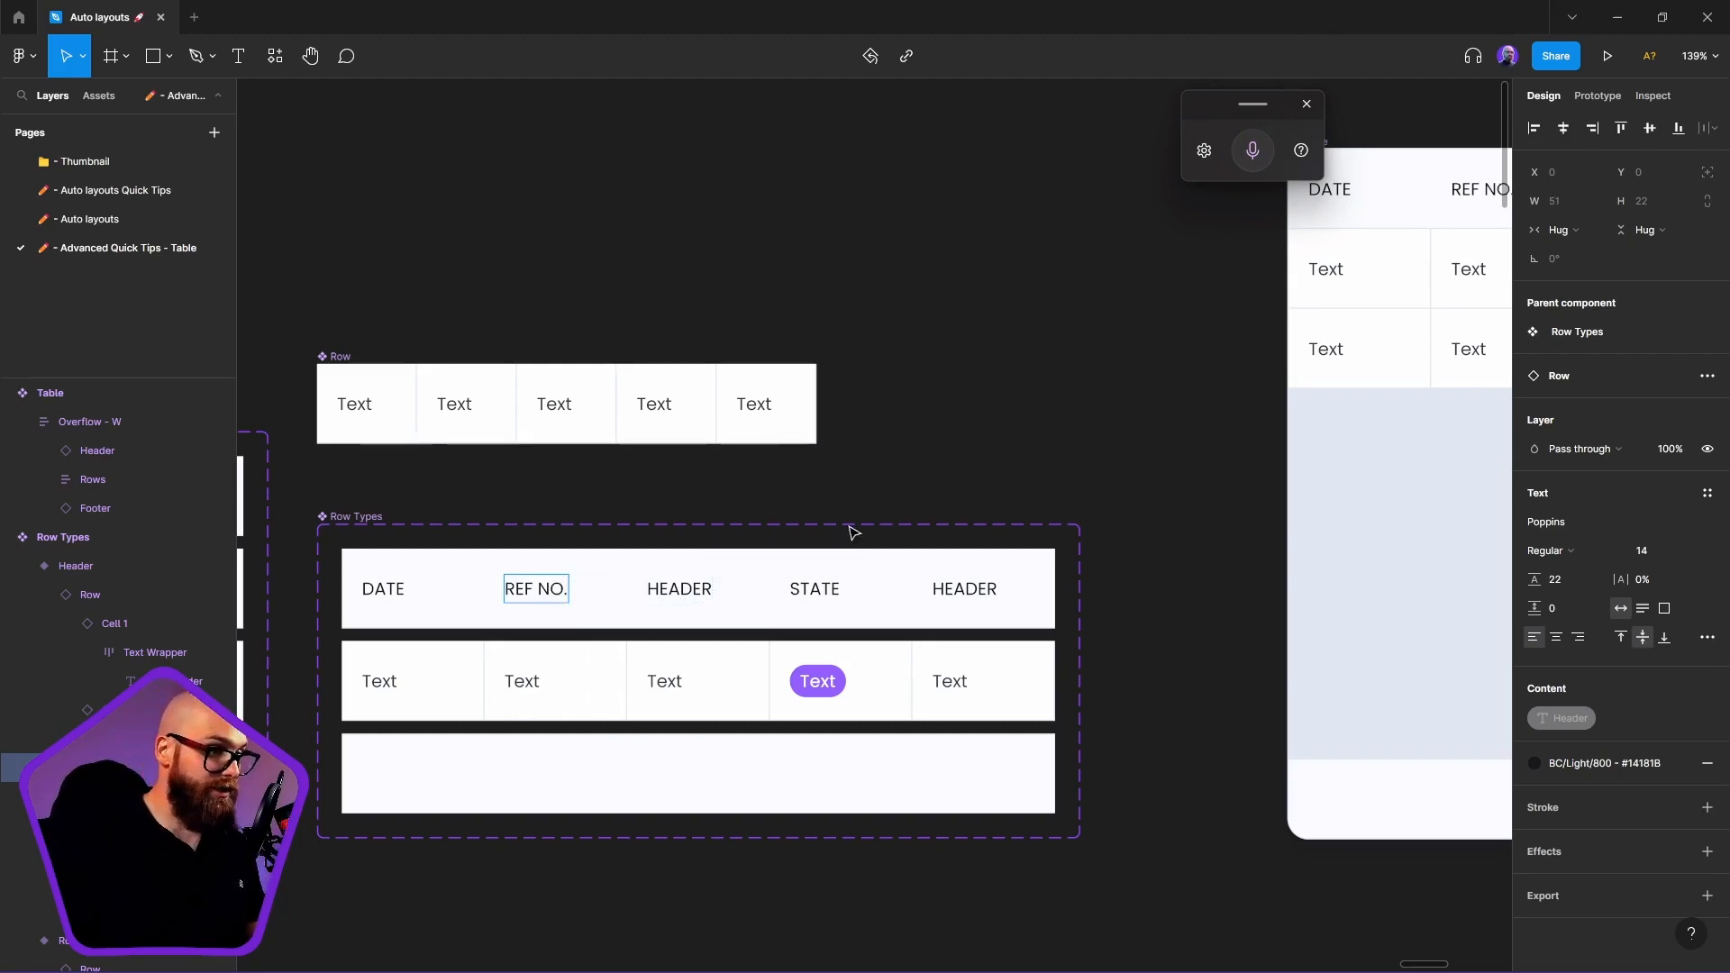
Set the third header cell's text to "AMOUNT" and the Row variant's cell below it to "$100.00"
double_click(679, 594)
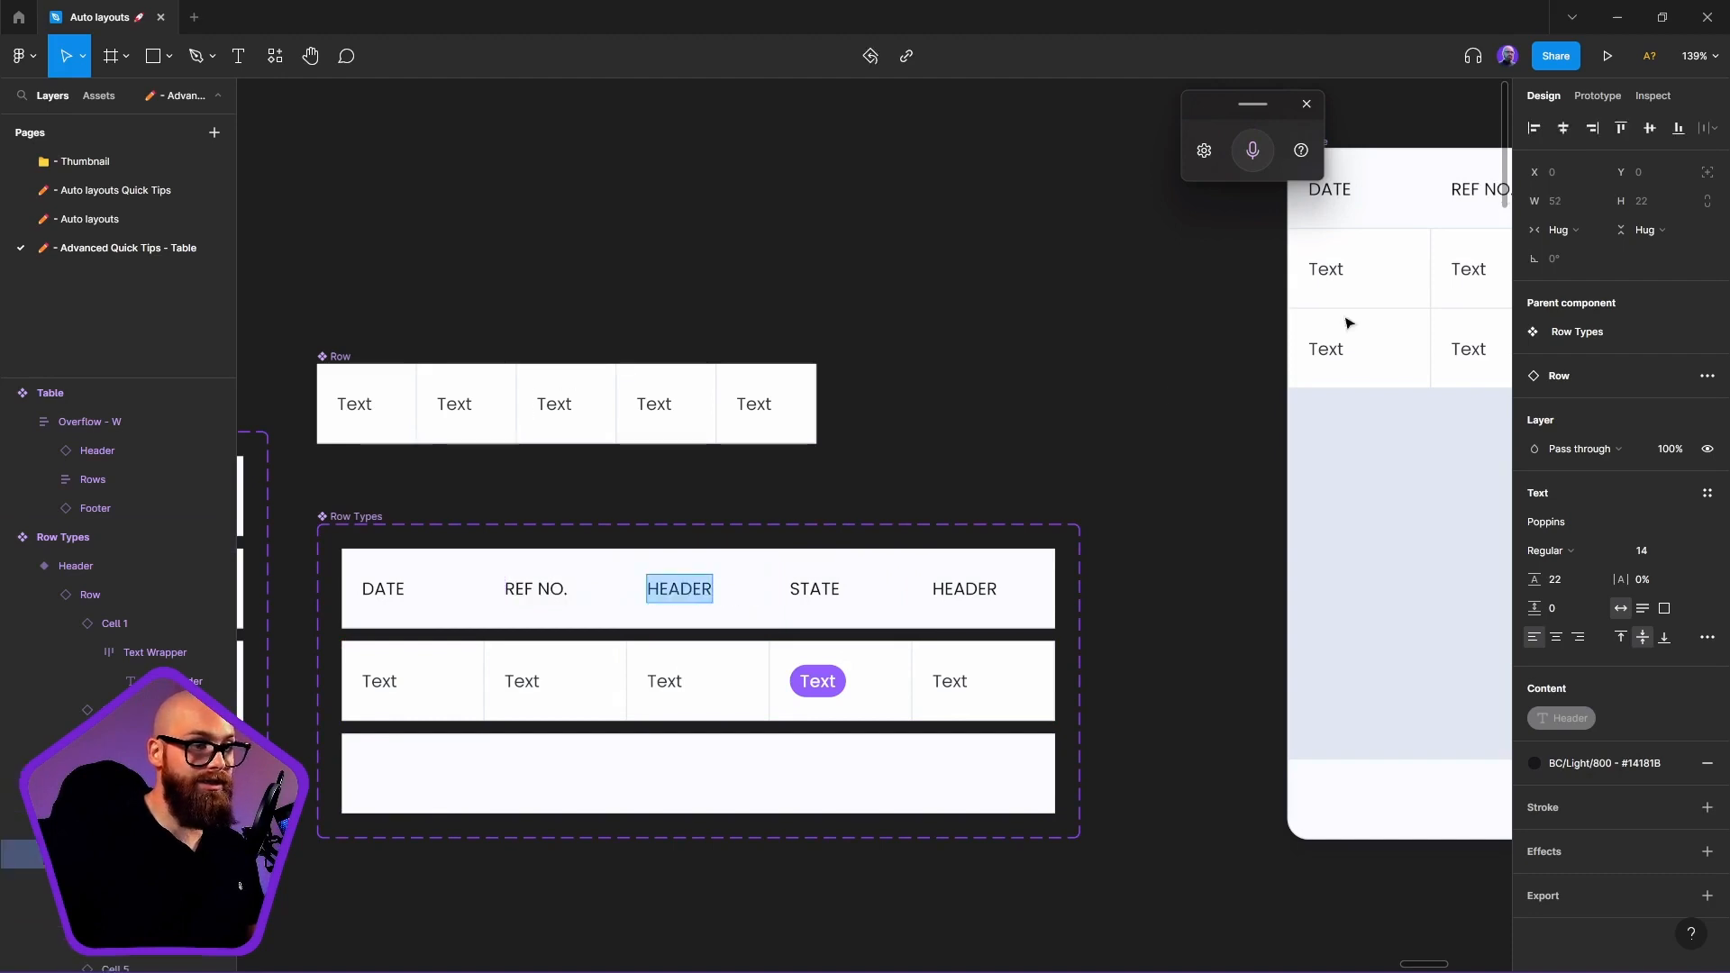
type("A")
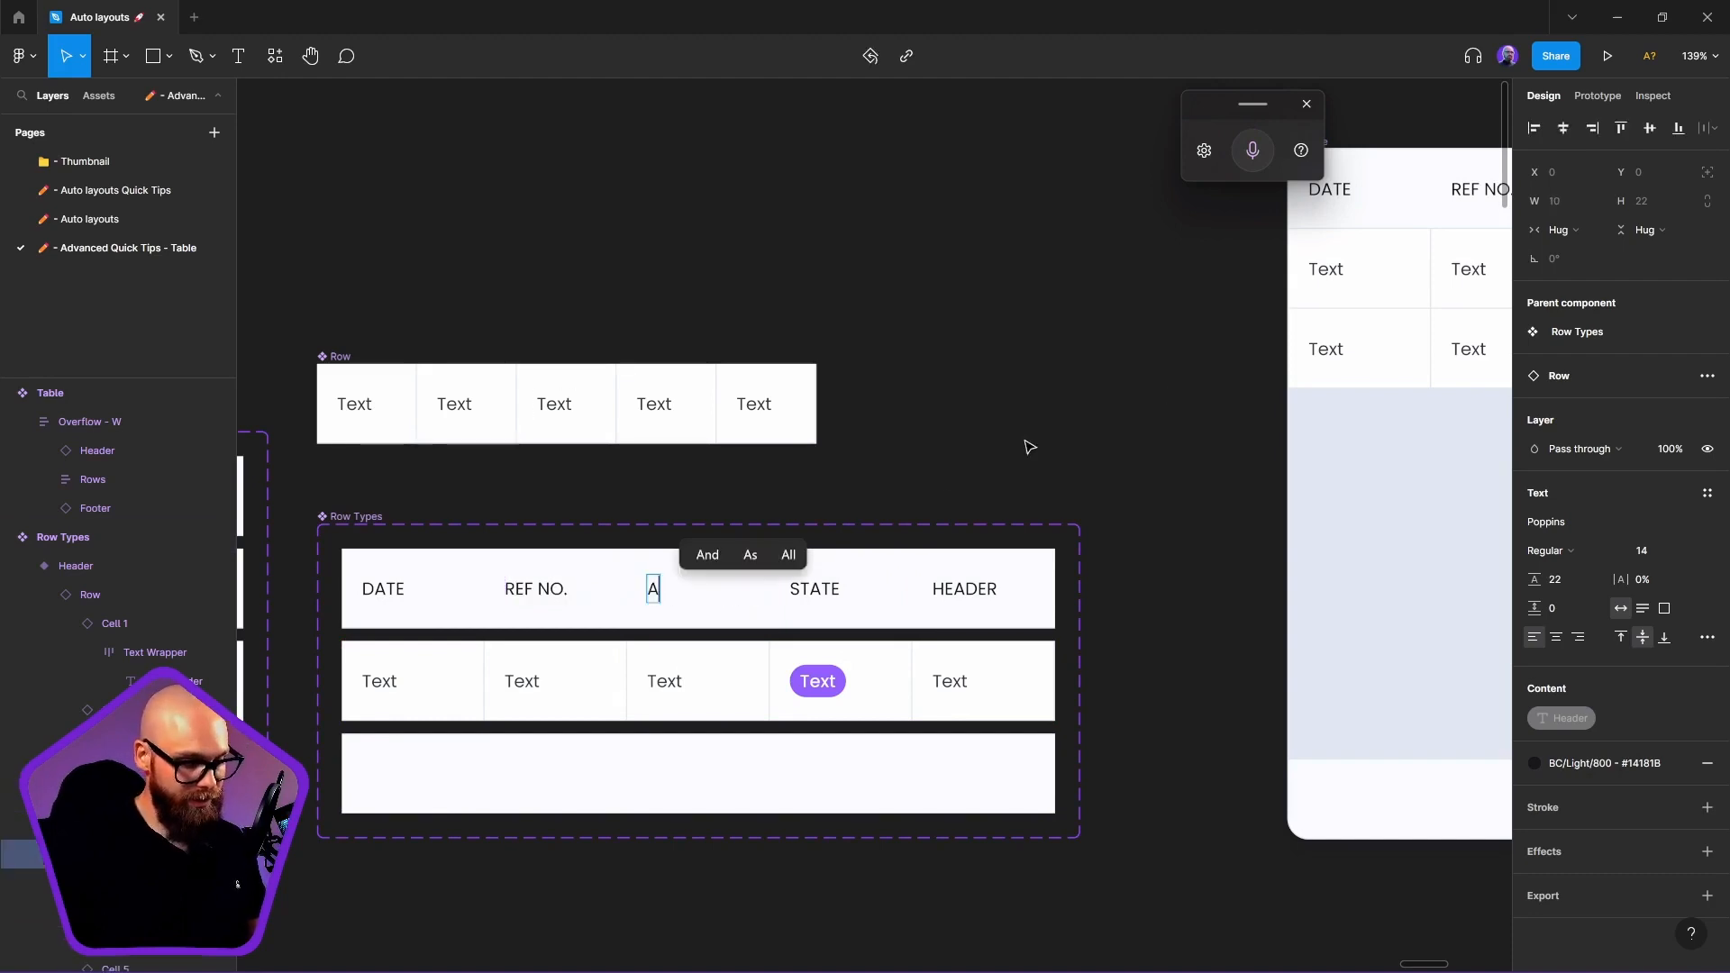
type("MOUNT")
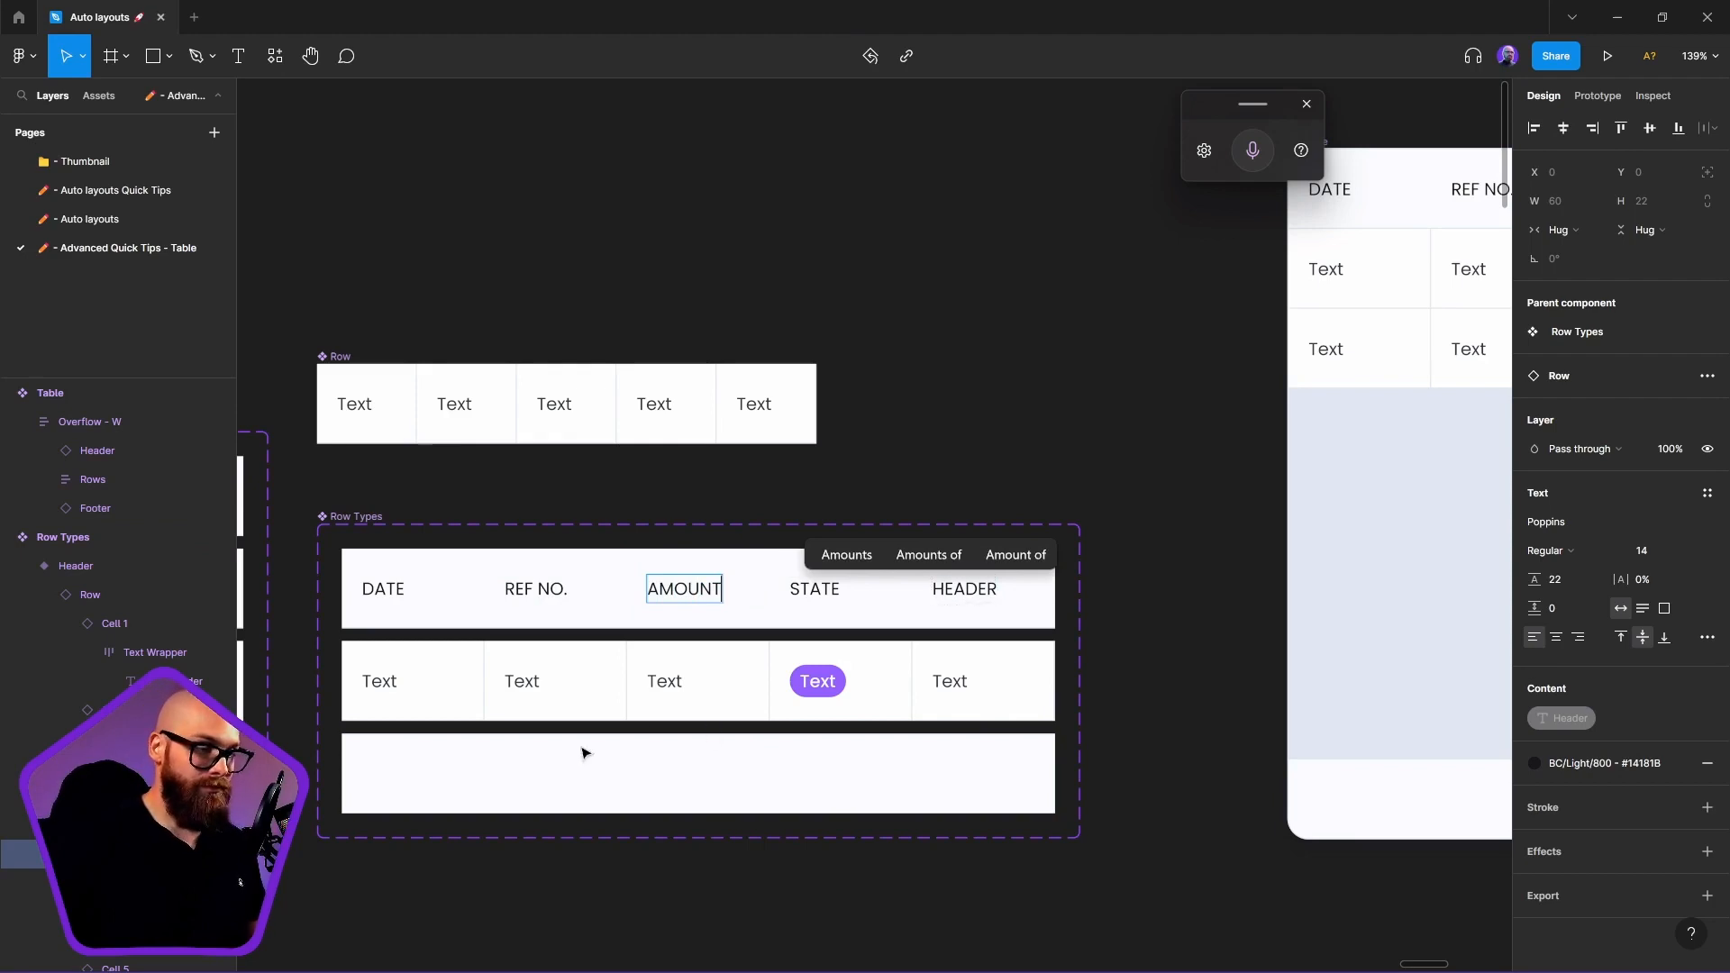
double_click(664, 681)
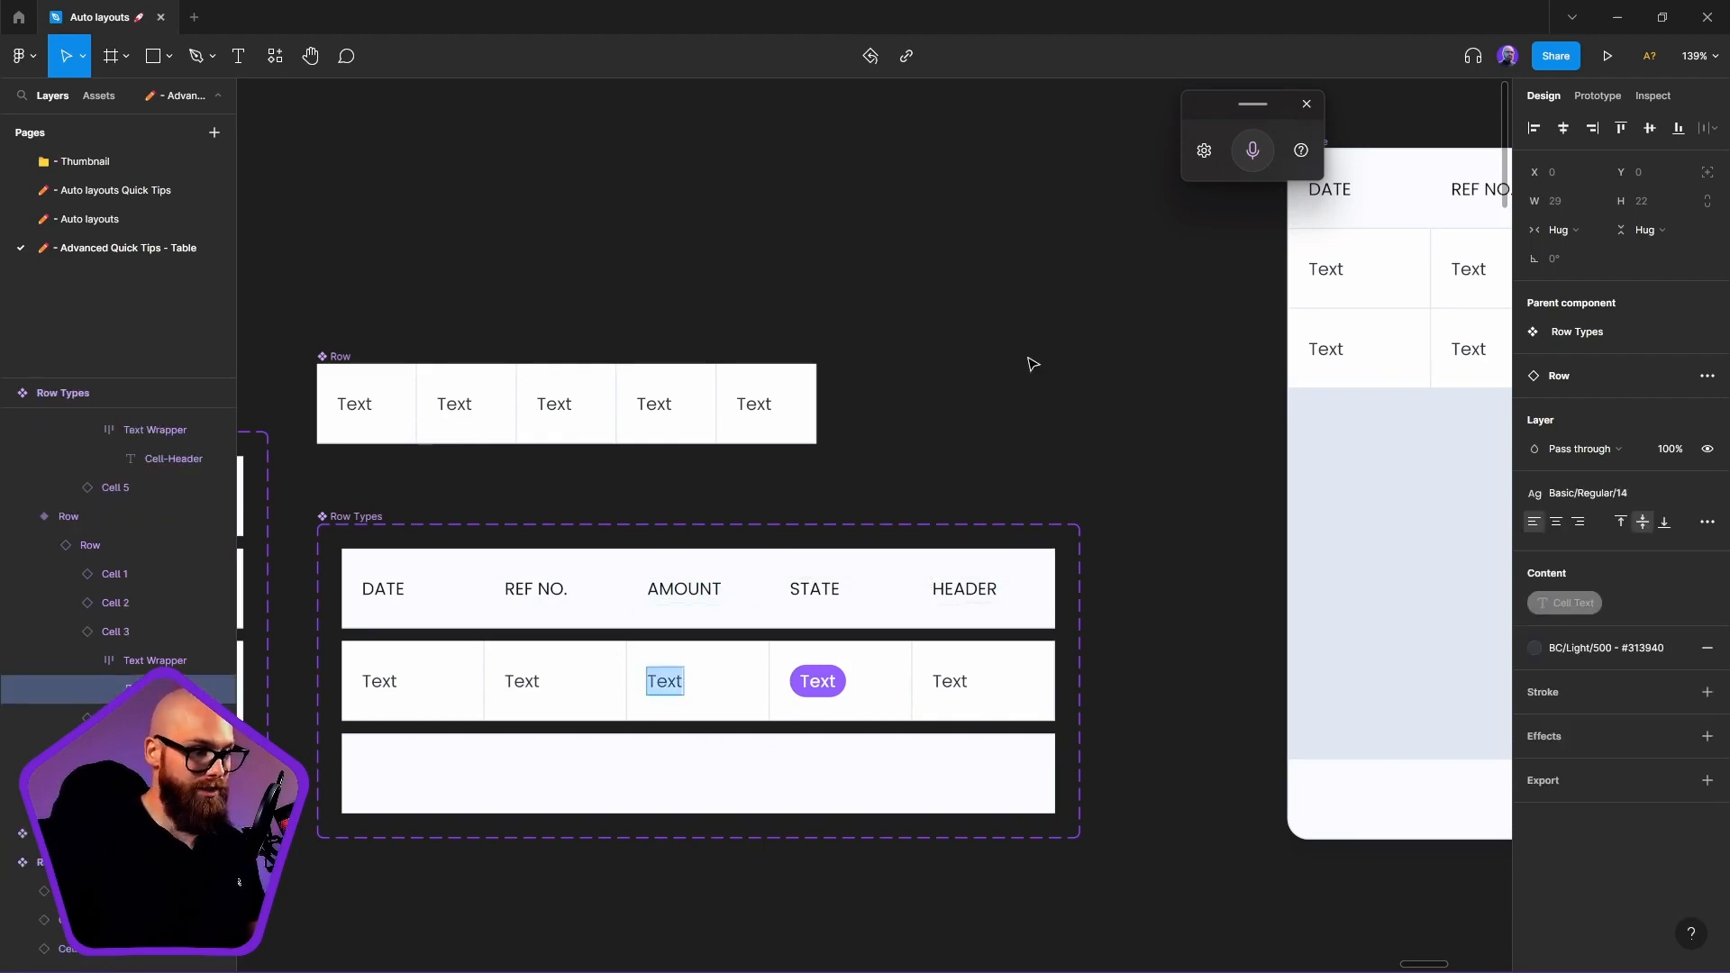
type("$")
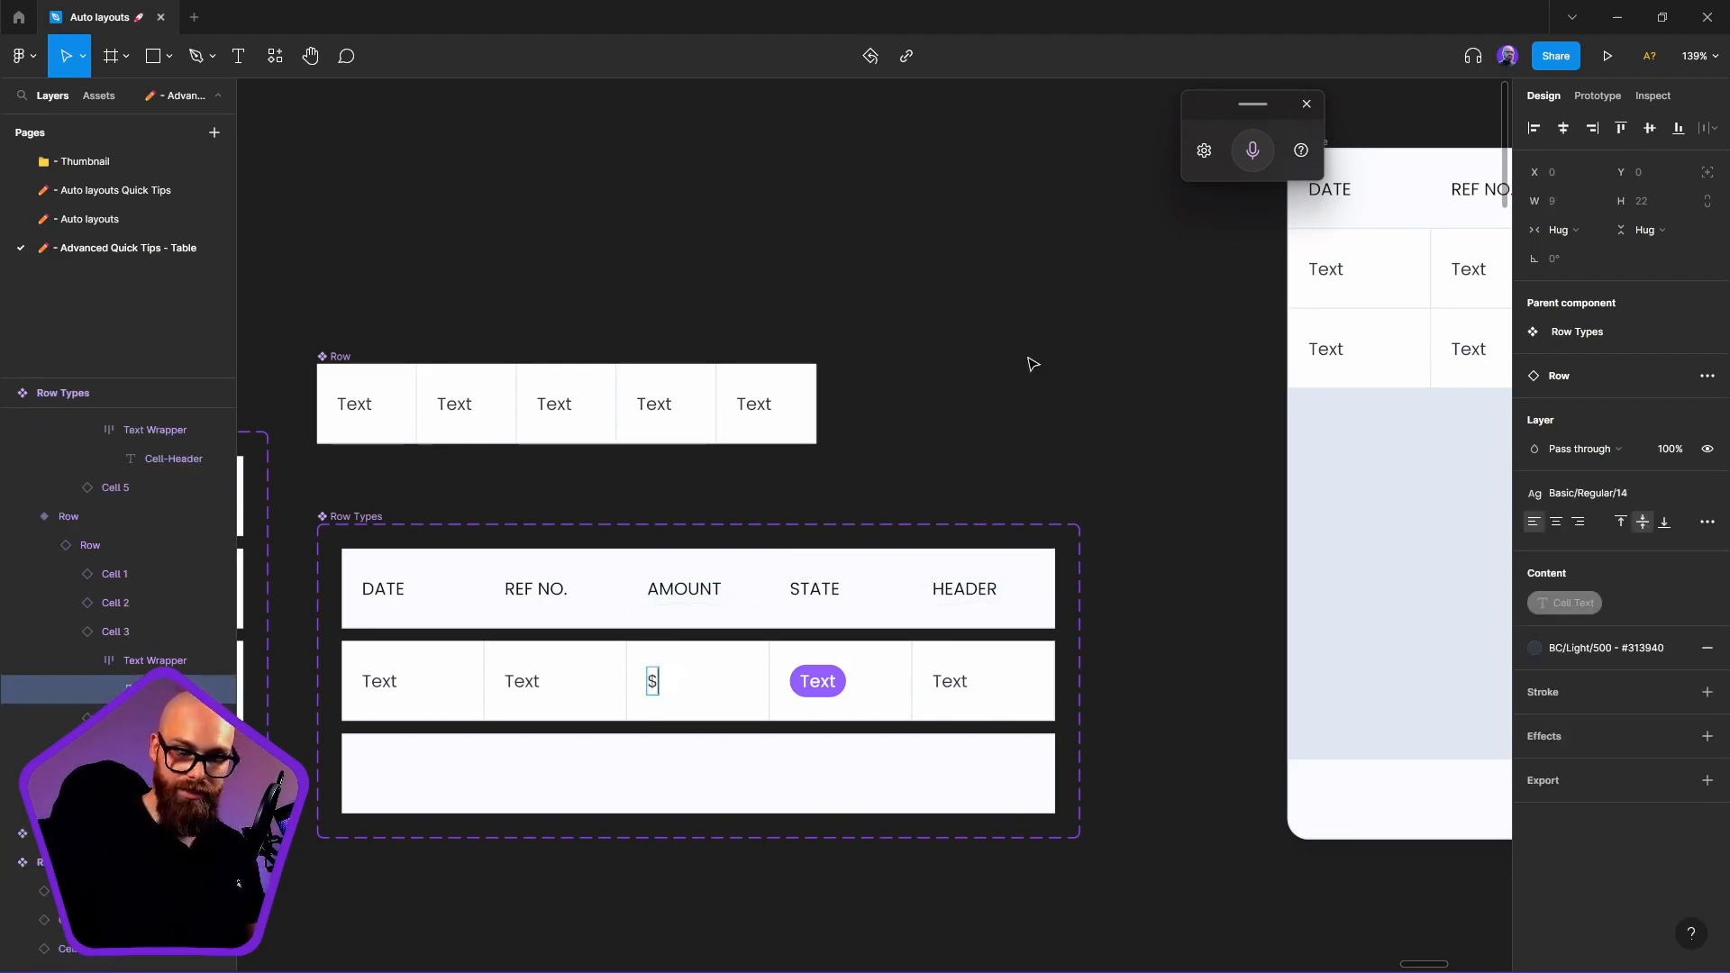
type("100")
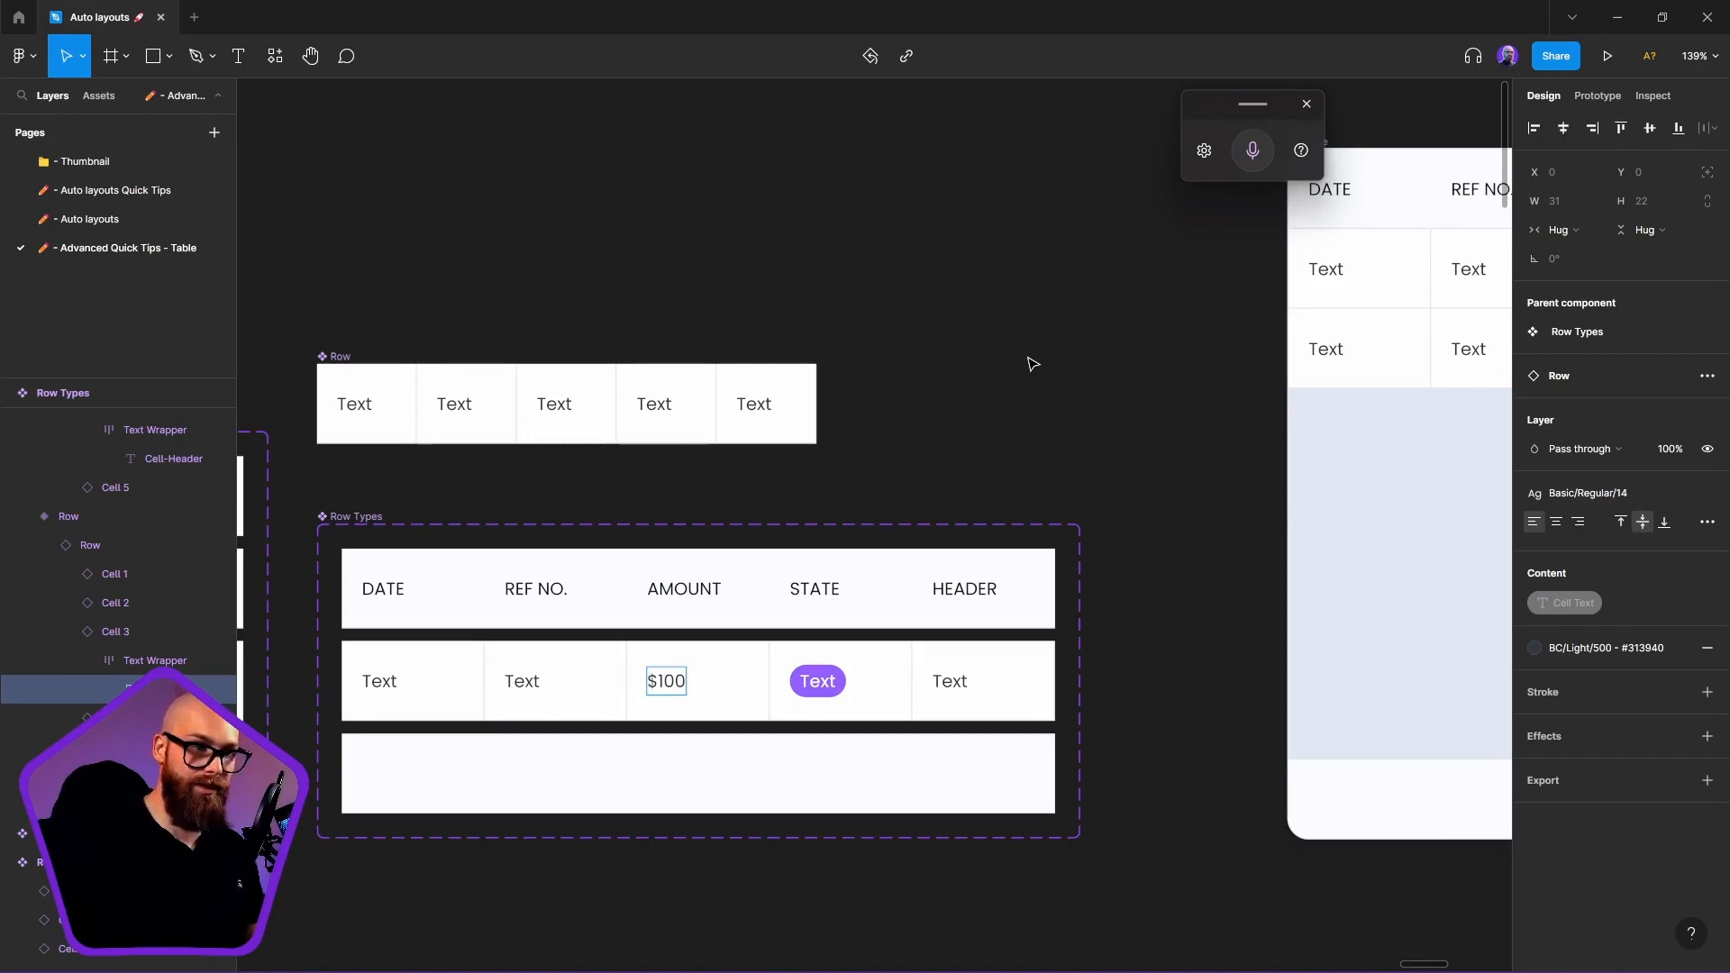
type(".00")
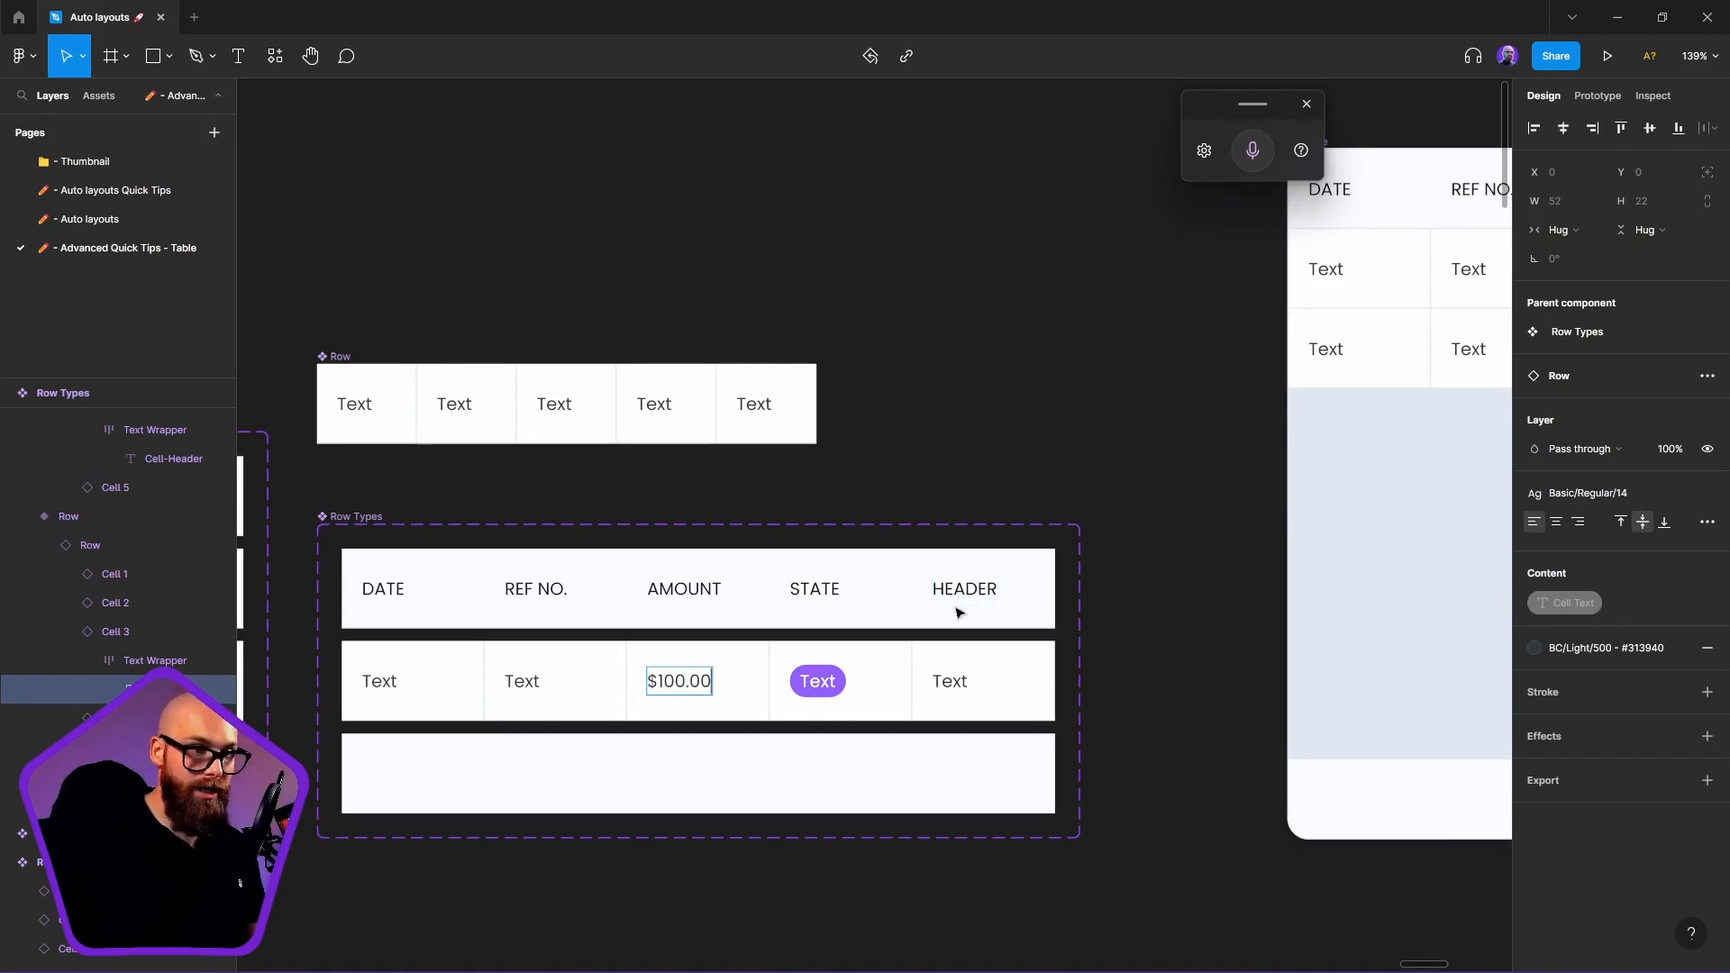
Clear the fifth header cell's text and set the Row variant's cell below it to "View >"
double_click(978, 590)
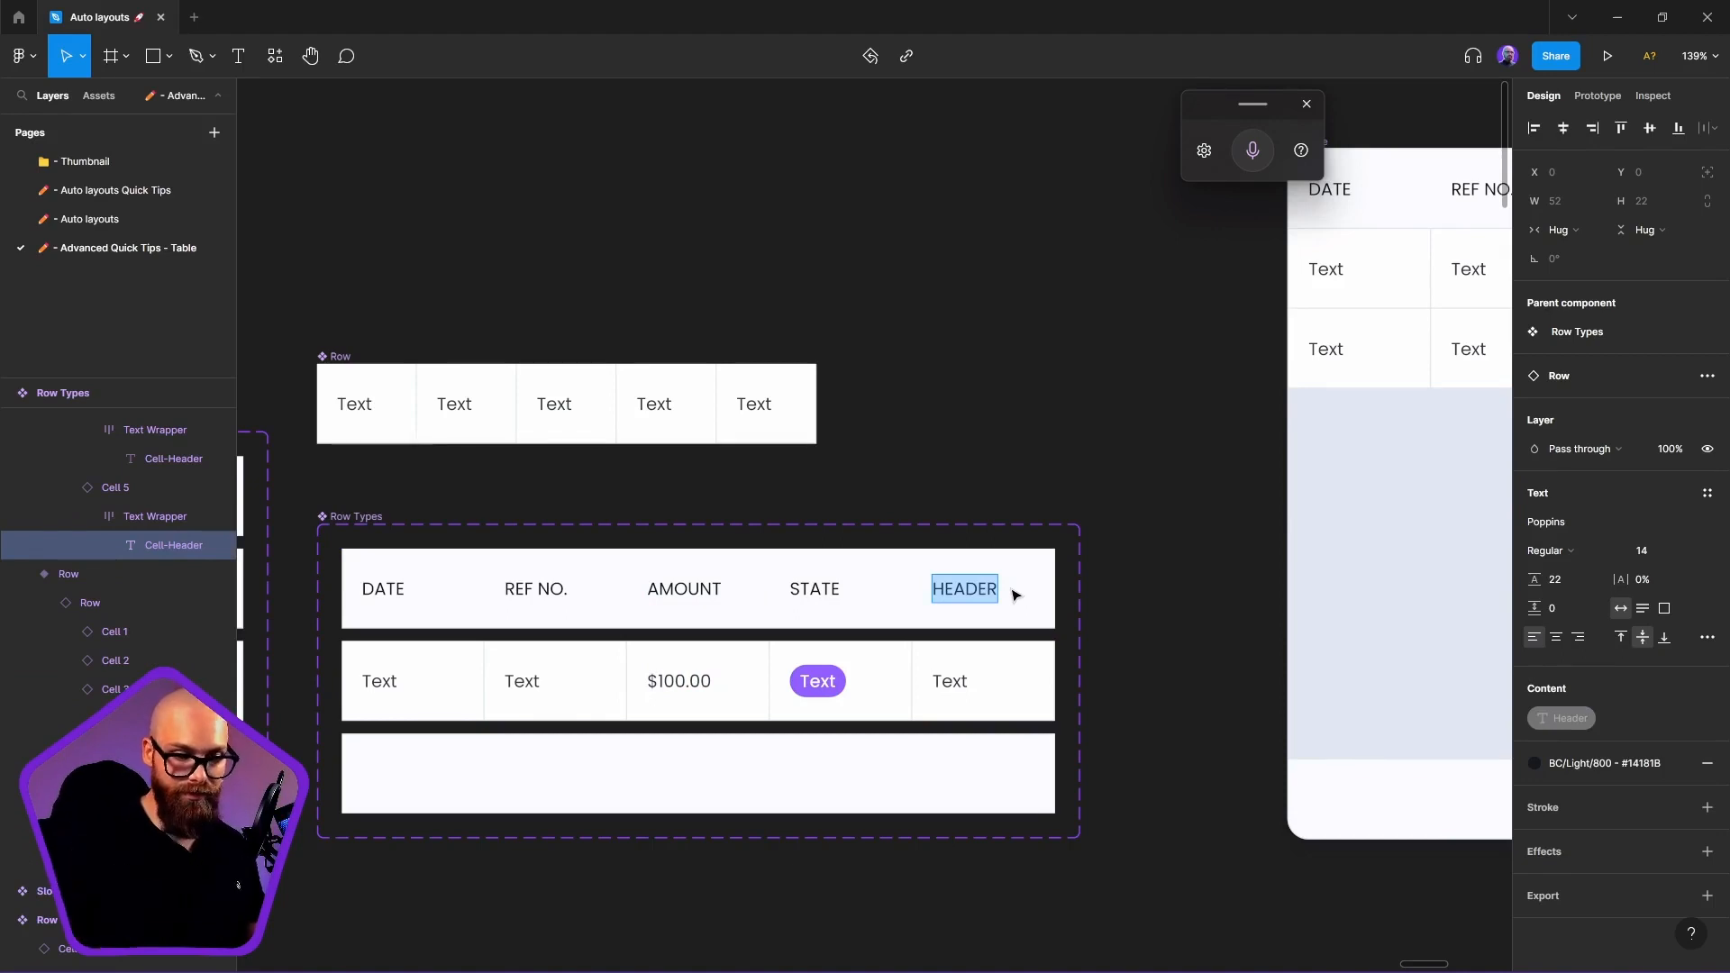
key("BackSpace")
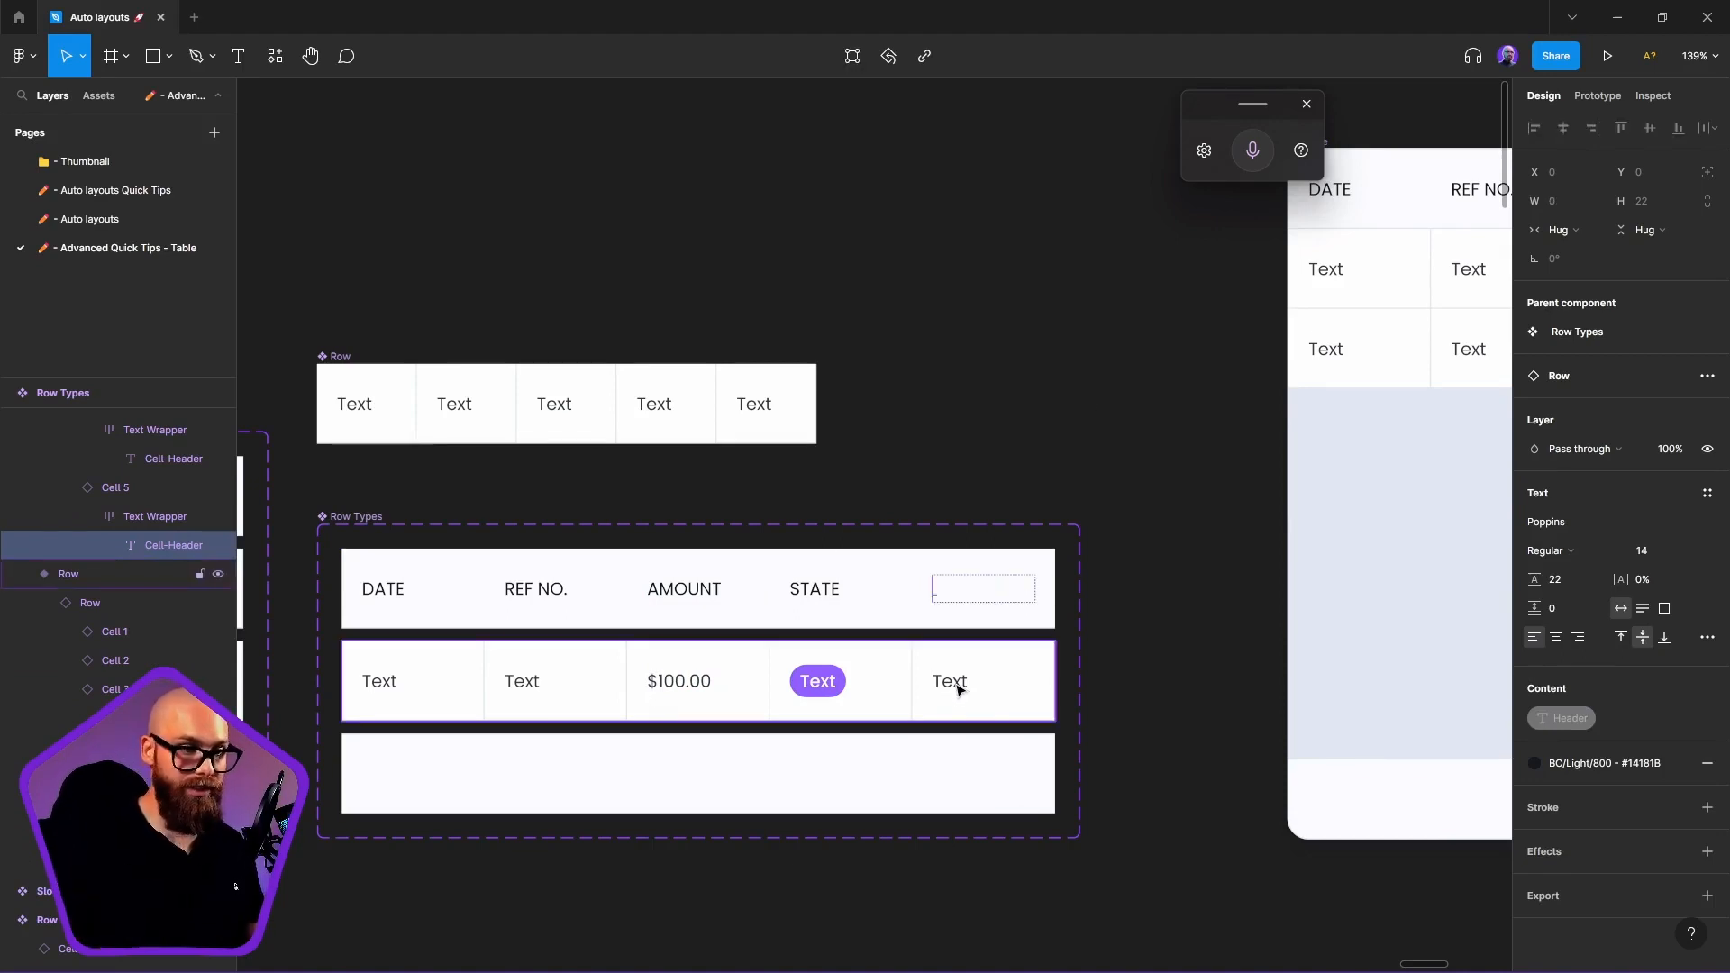
double_click(953, 683)
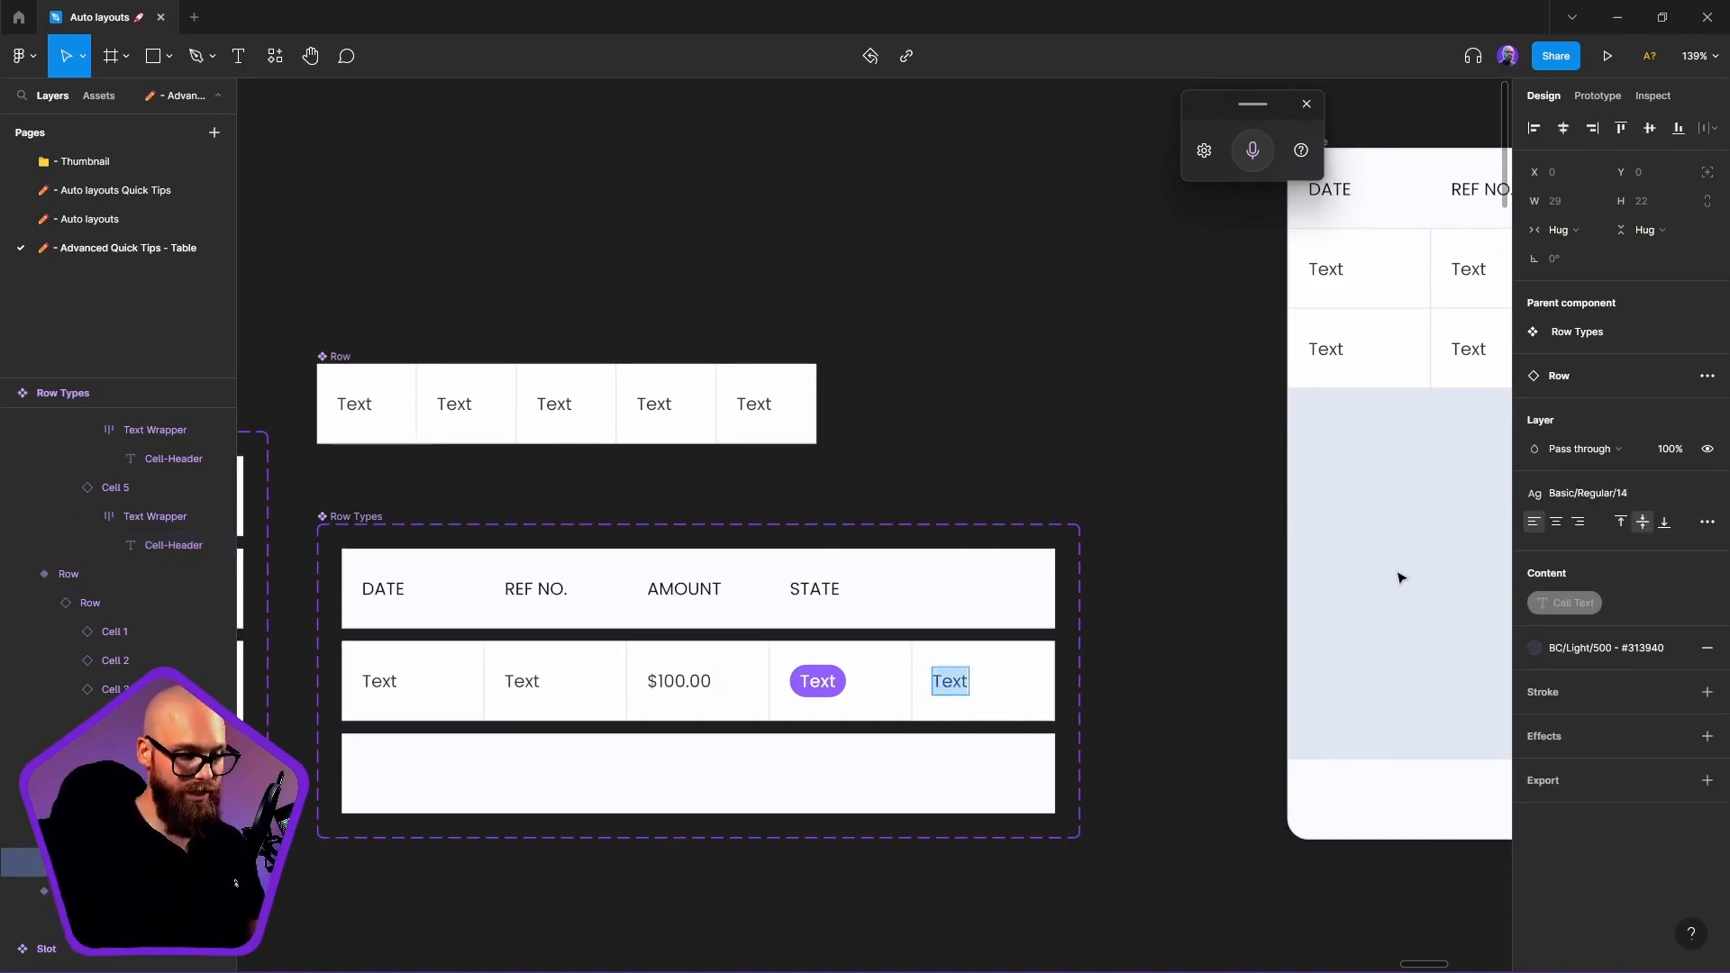
type("View")
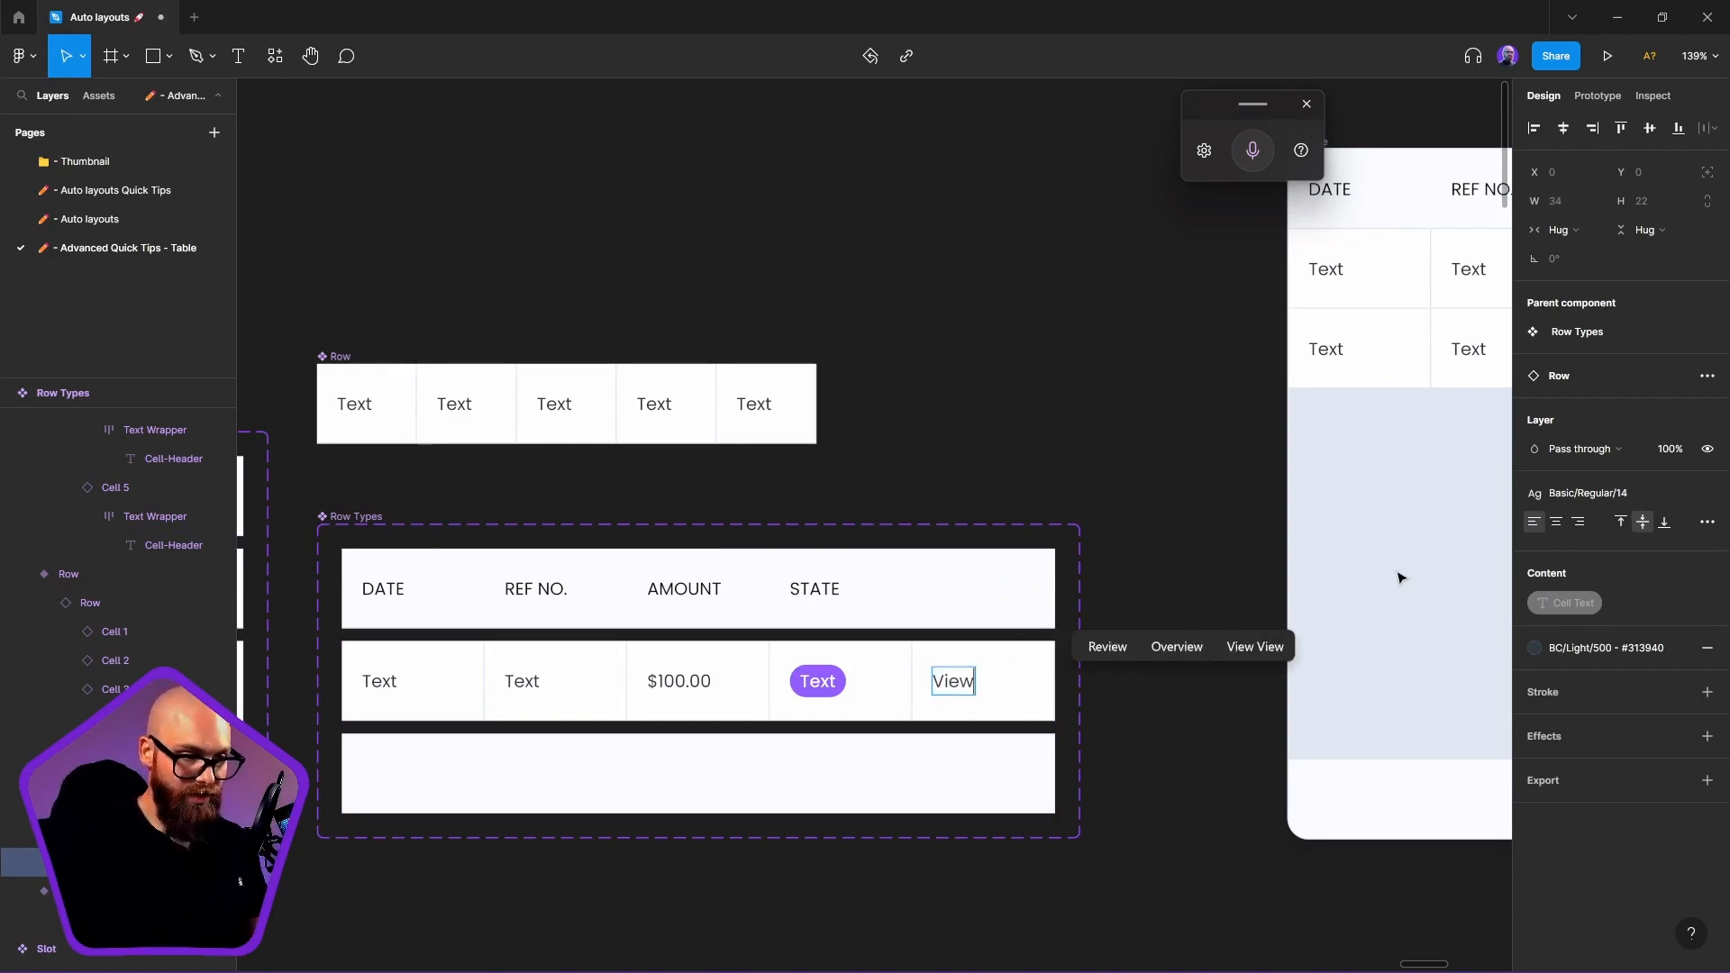
type(" >")
Apply a purple colour style to the "View >" text in the Row variant
key("ctrl+a")
left_click(1614, 664)
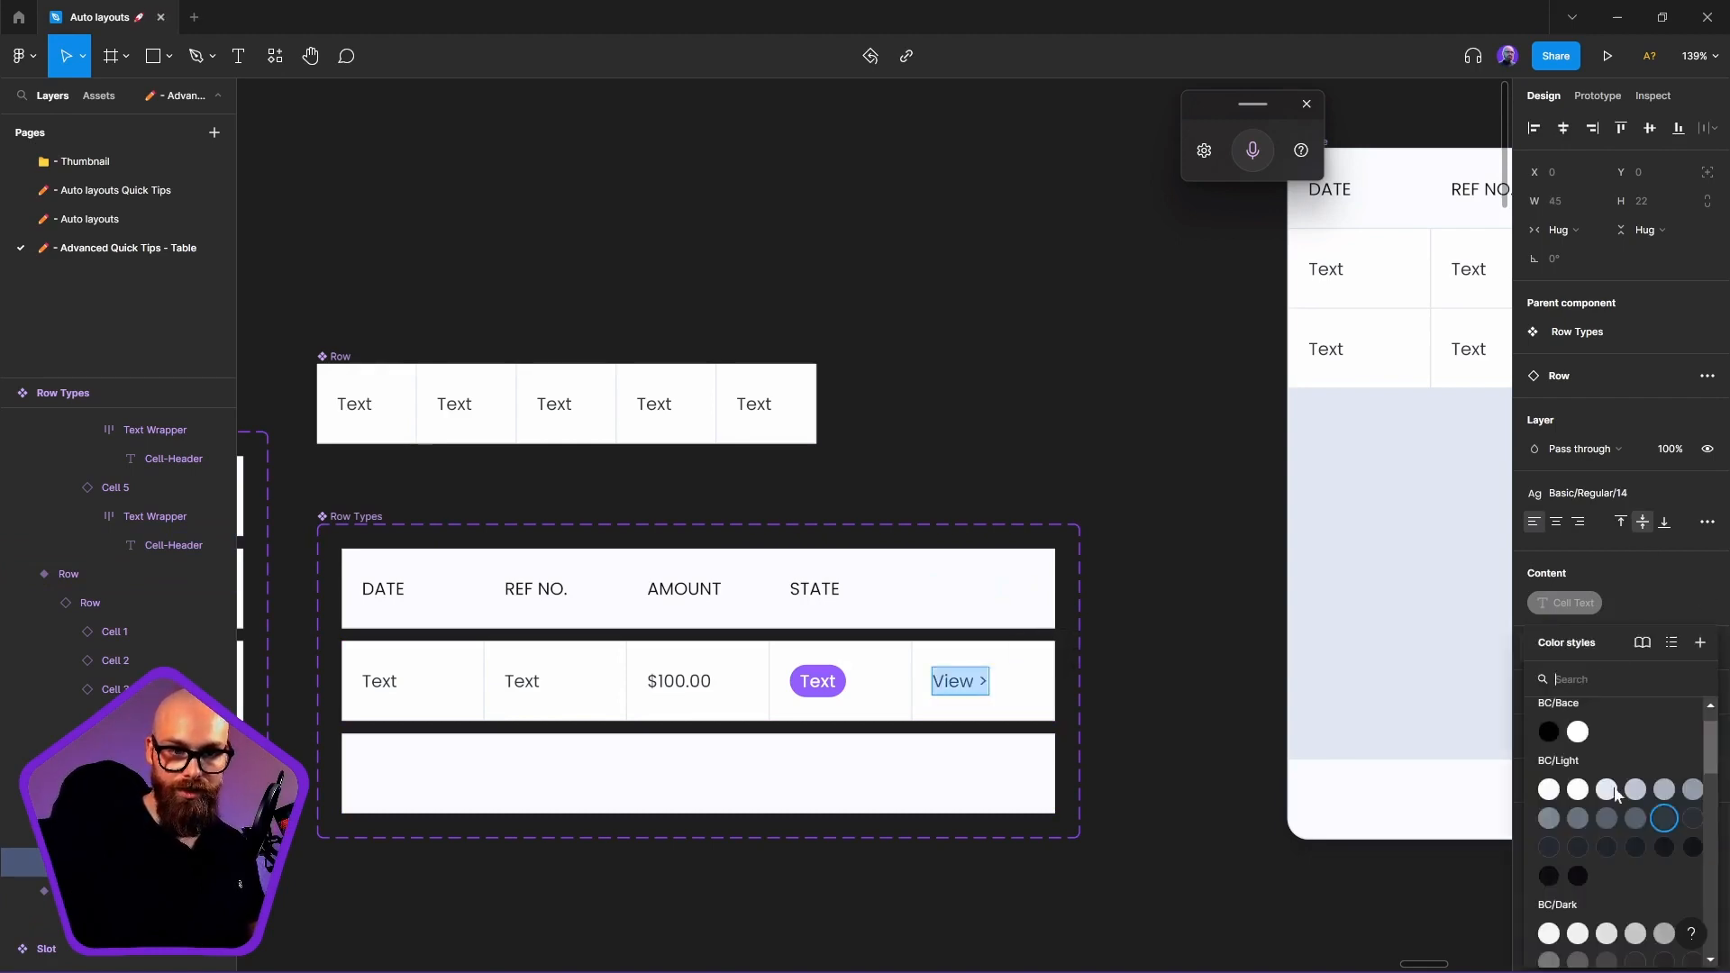
scroll(1639, 867, "down", 5)
left_click(1010, 376)
Fill the Row variant's second cell, under the Ref no. header, with a sample eight-digit reference number
scroll(838, 395, "down", 2, "ctrl")
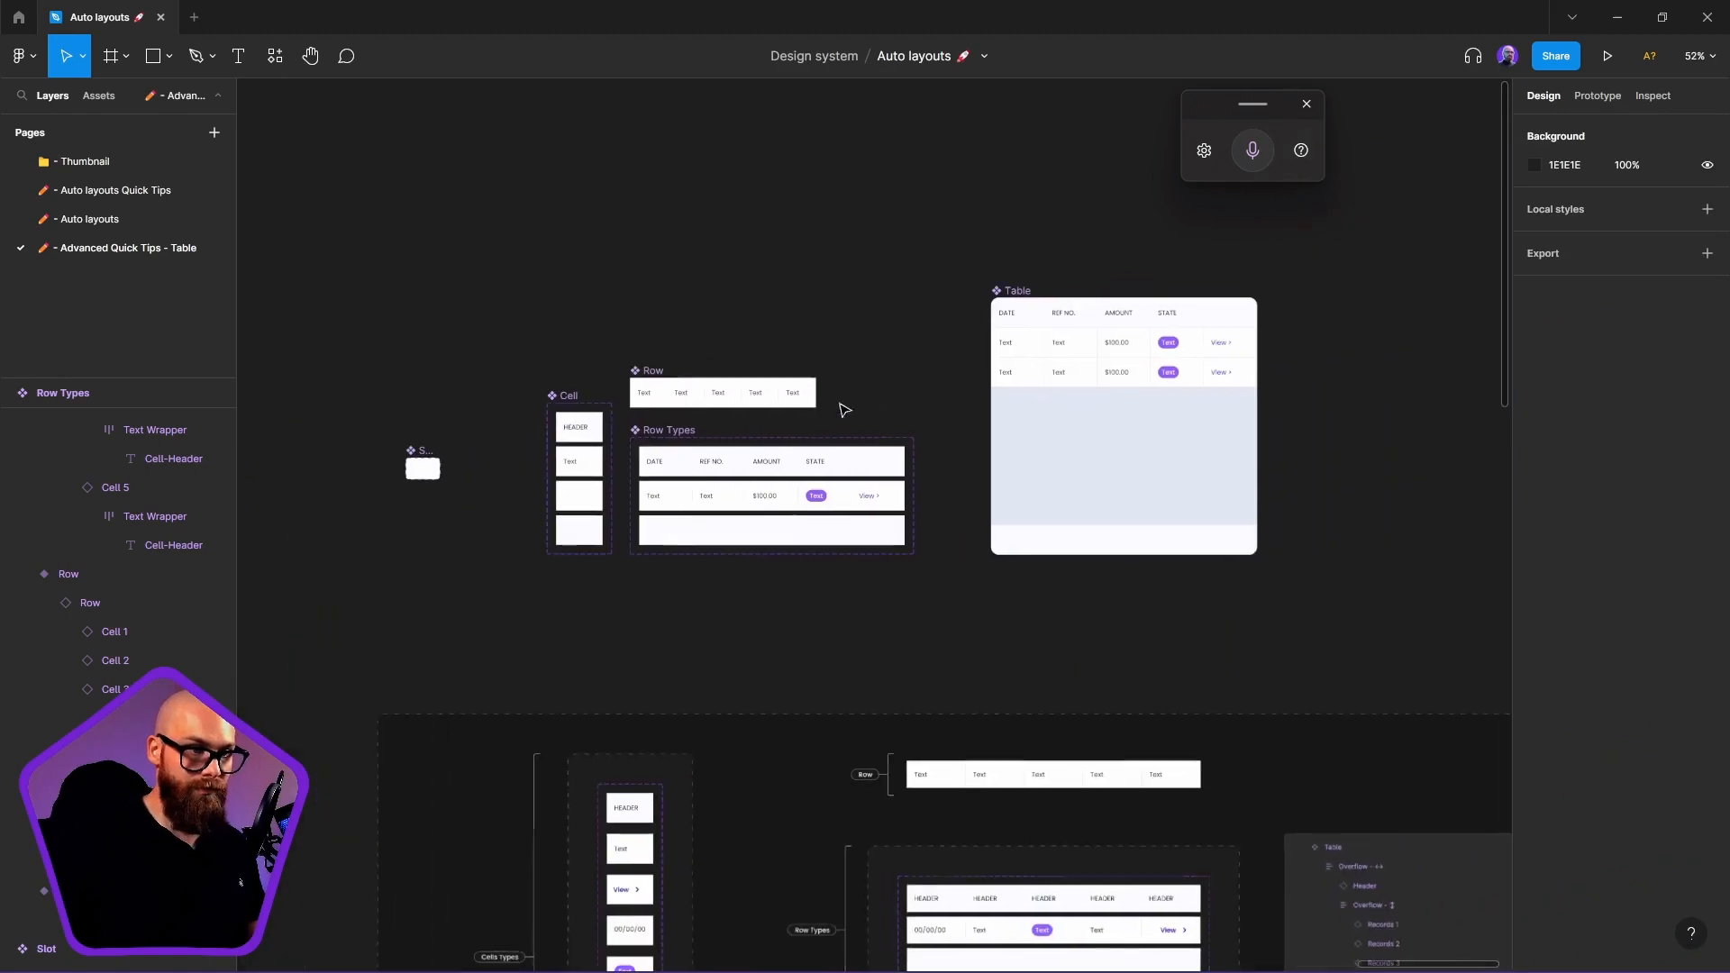
scroll(1291, 436, "up", 1, "ctrl")
left_click_drag(1286, 441, 1131, 568)
left_click_drag(1367, 586, 1391, 604)
left_click(672, 367)
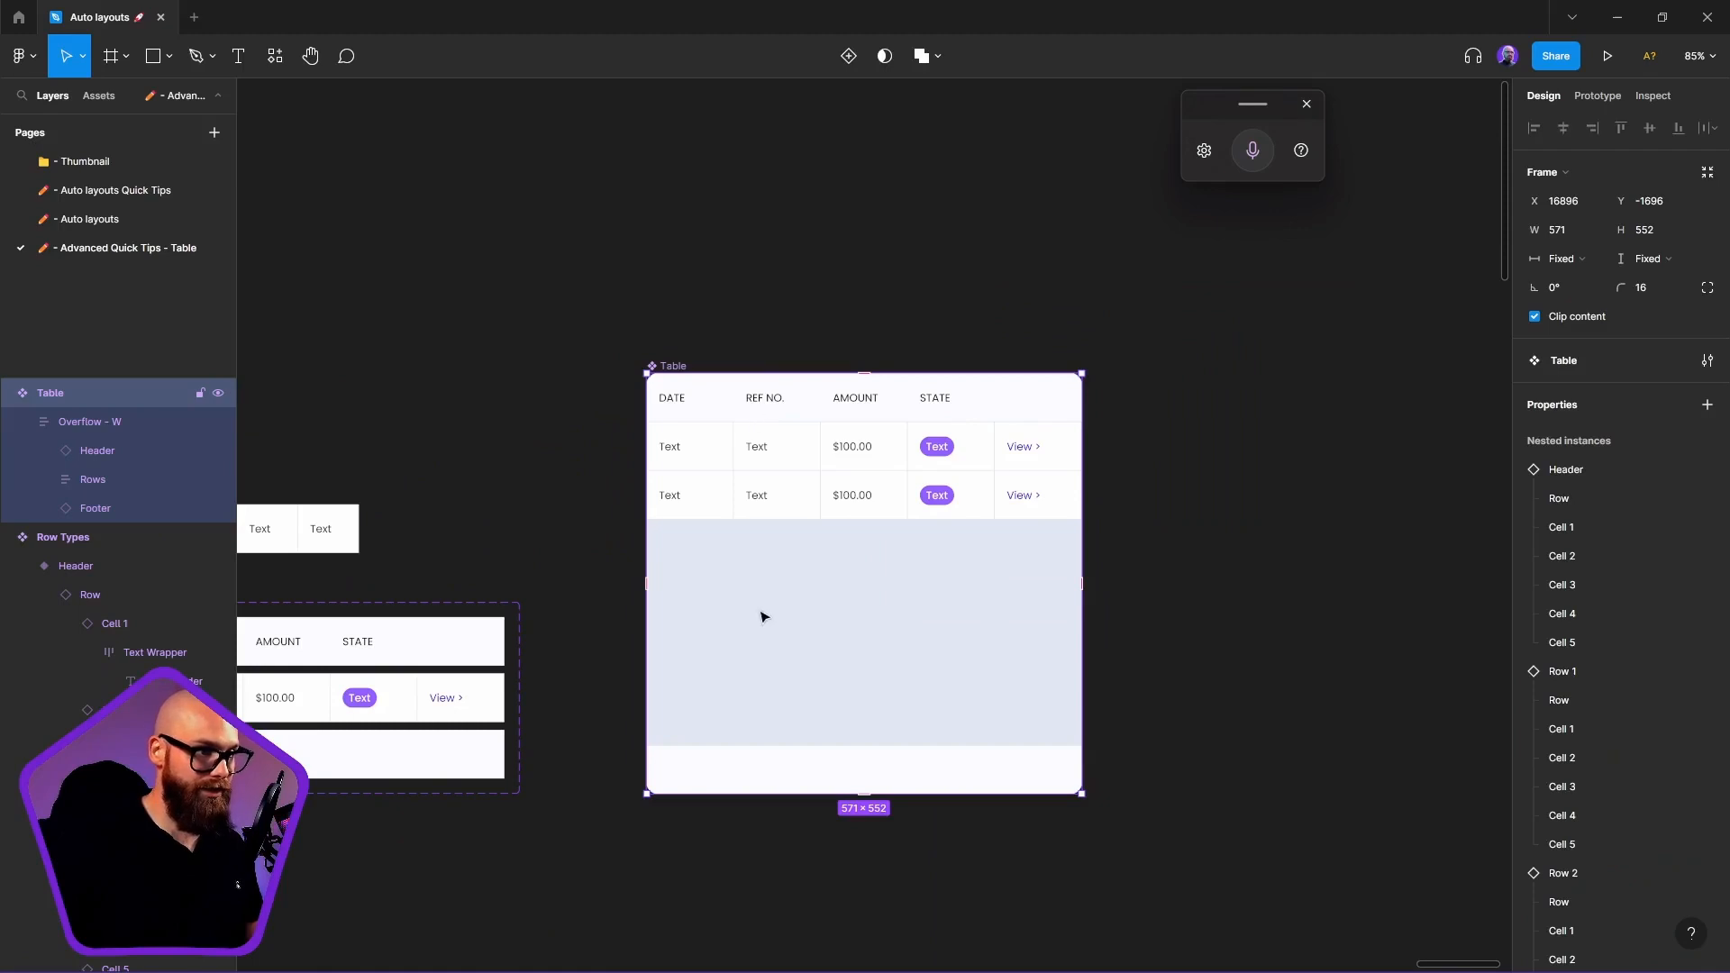
left_click_drag(455, 761, 961, 653)
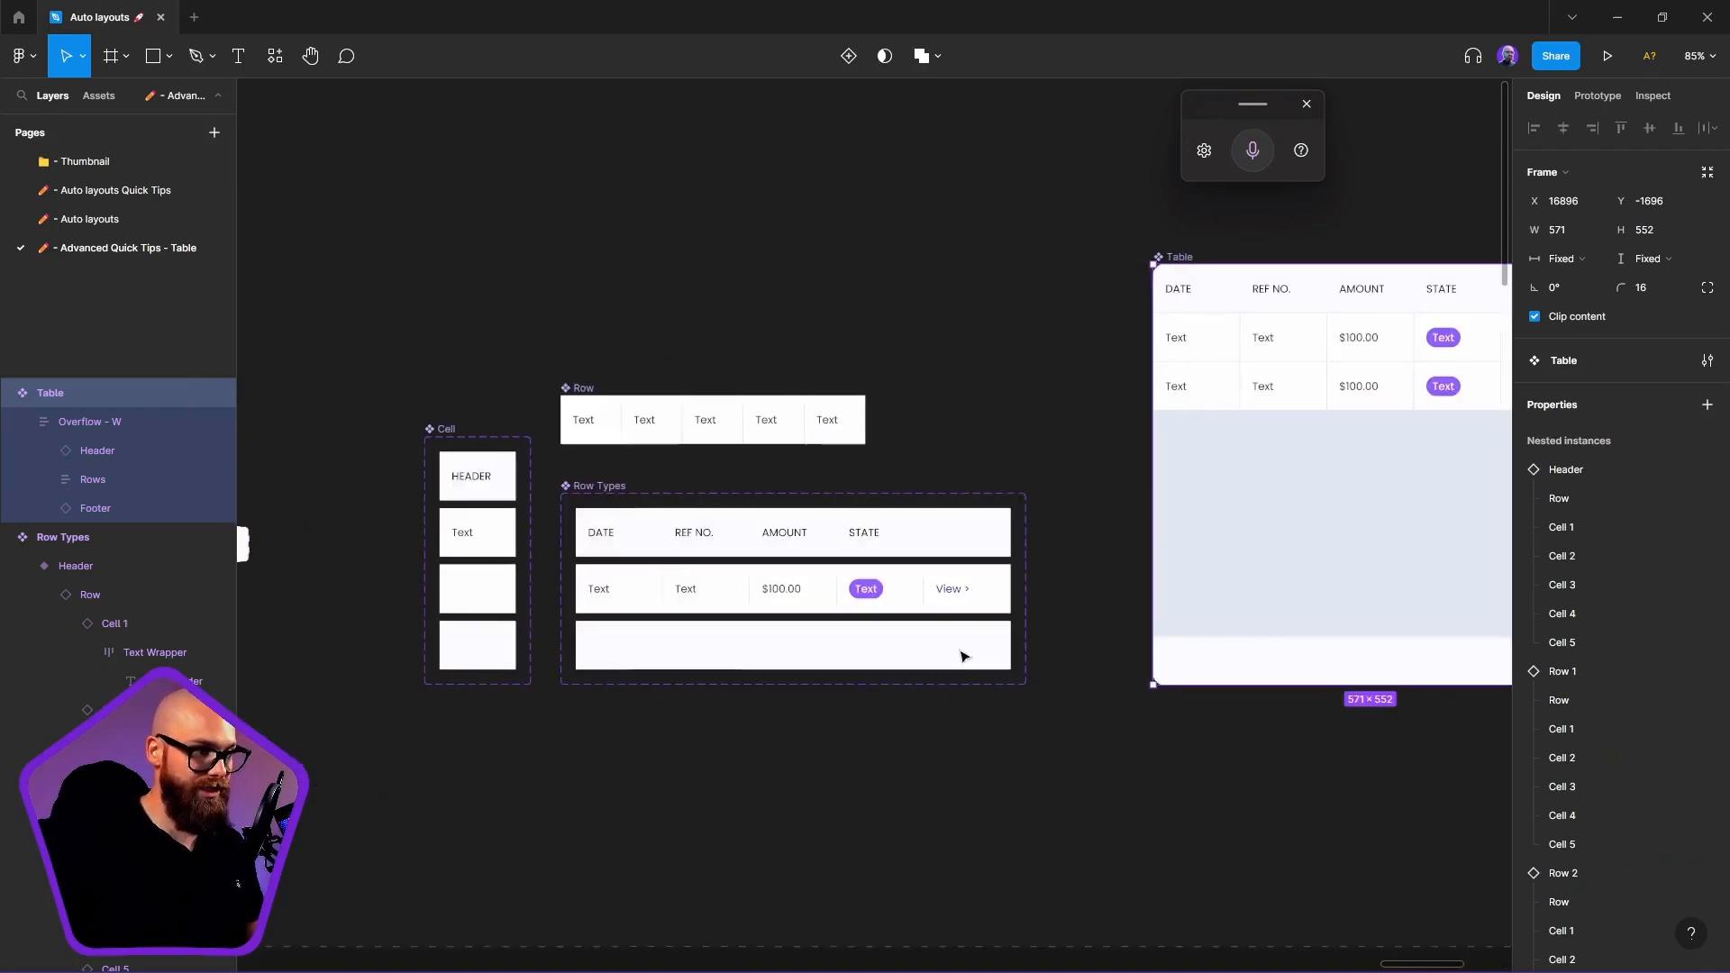
double_click(684, 590, "ctrl")
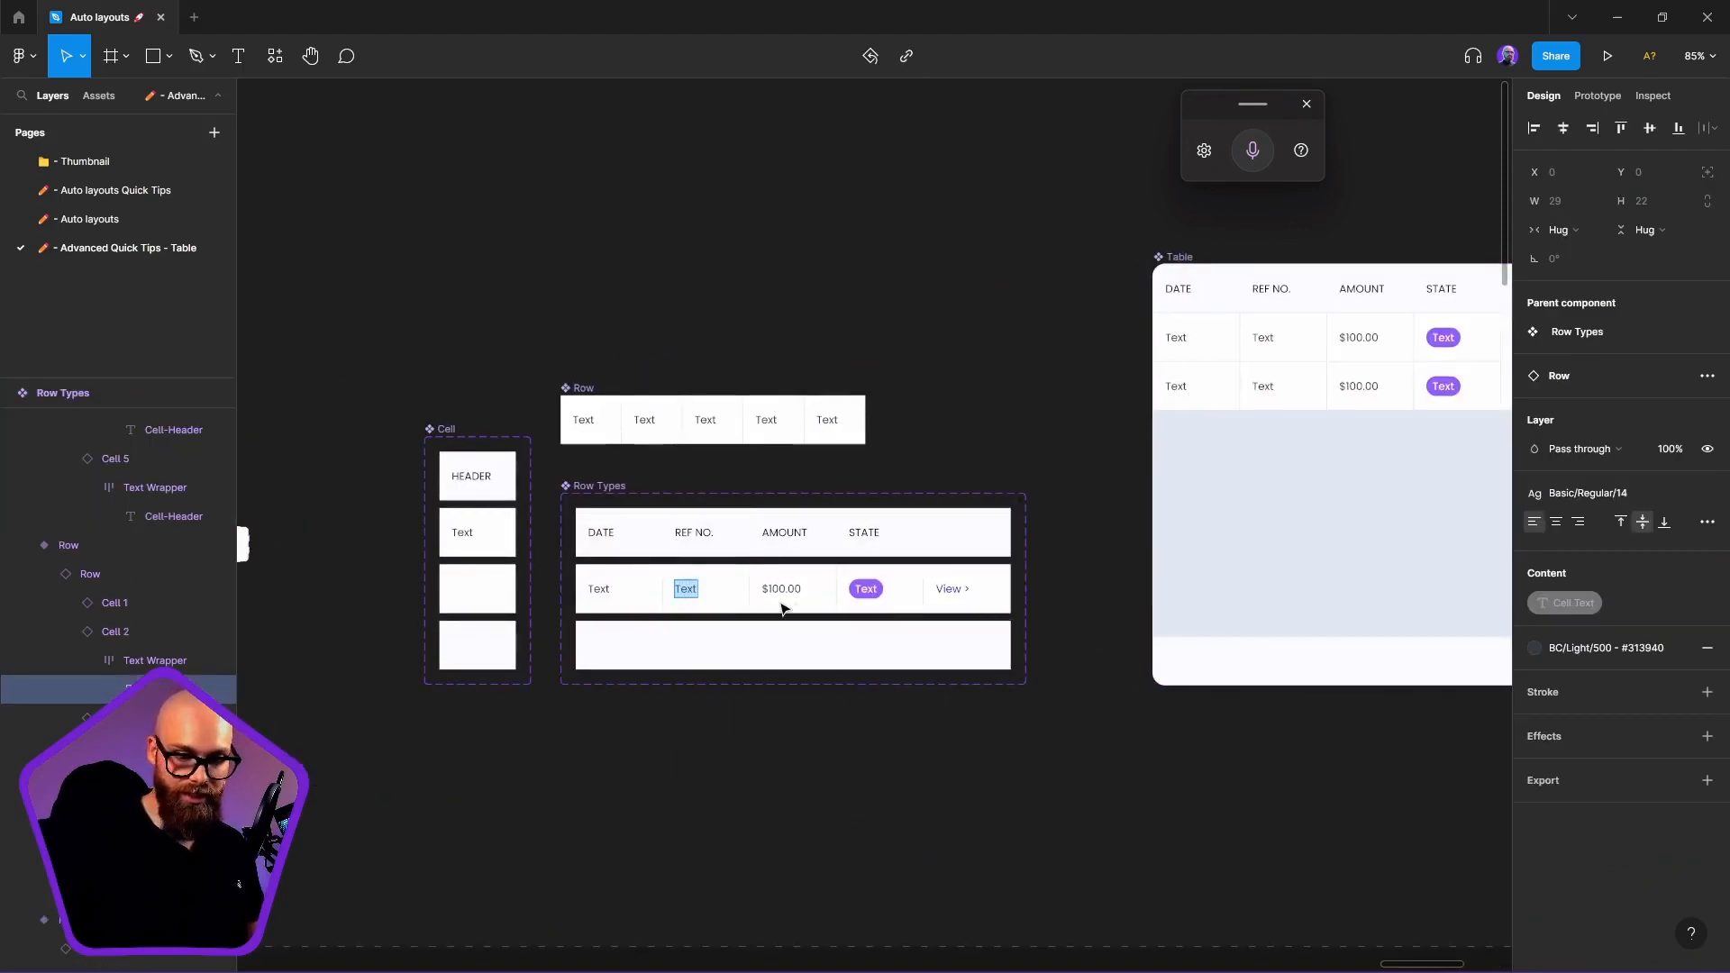
type("0025 3621")
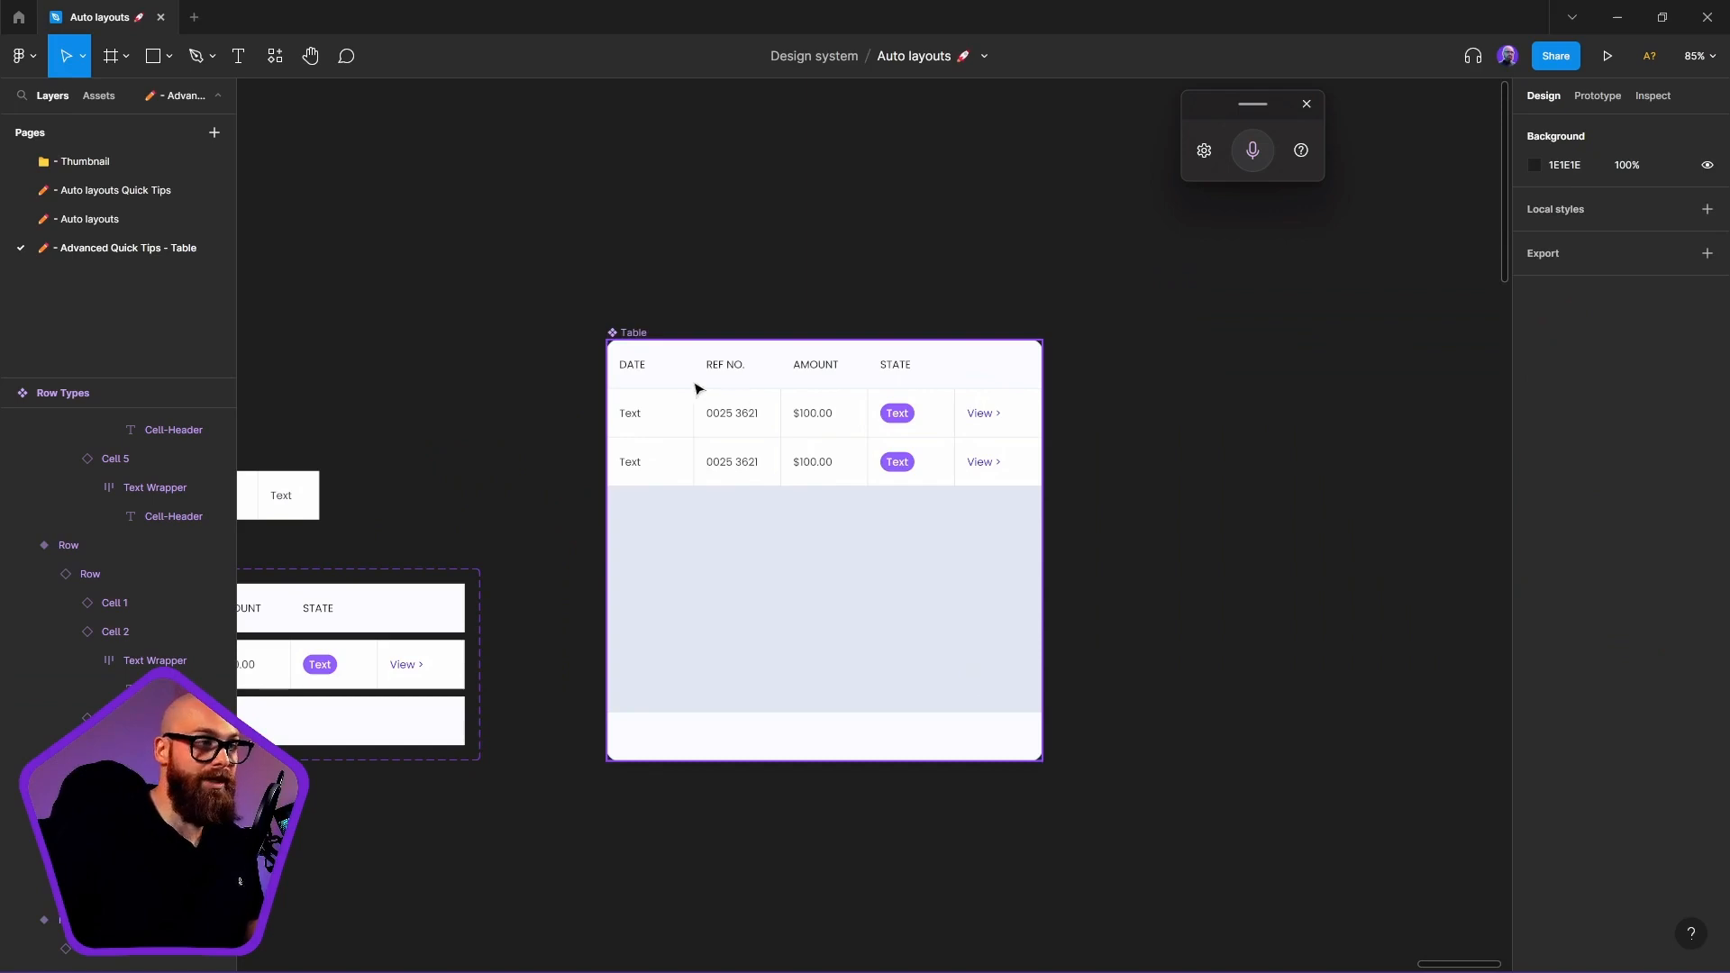
Place an instance of the Table component beside the main component and look through its nested cell properties
left_click_drag(818, 509, 836, 567)
scroll(1633, 556, "down", 8)
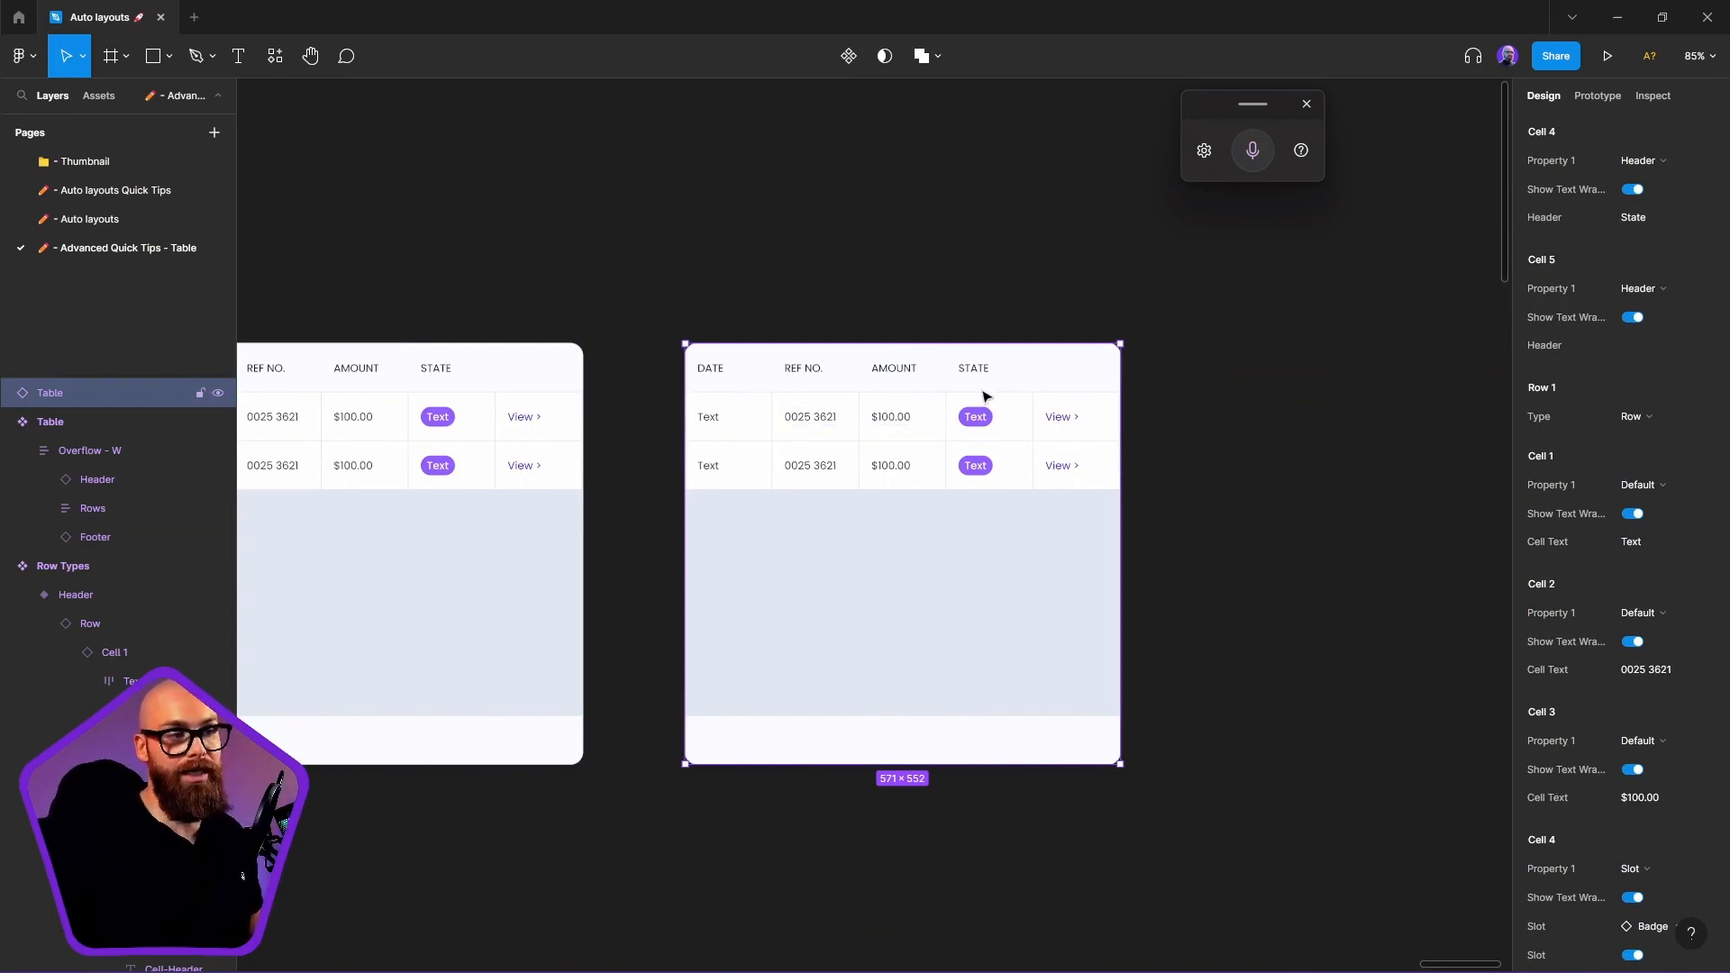
scroll(964, 451, "left", 1)
left_click(752, 328)
left_click(896, 497)
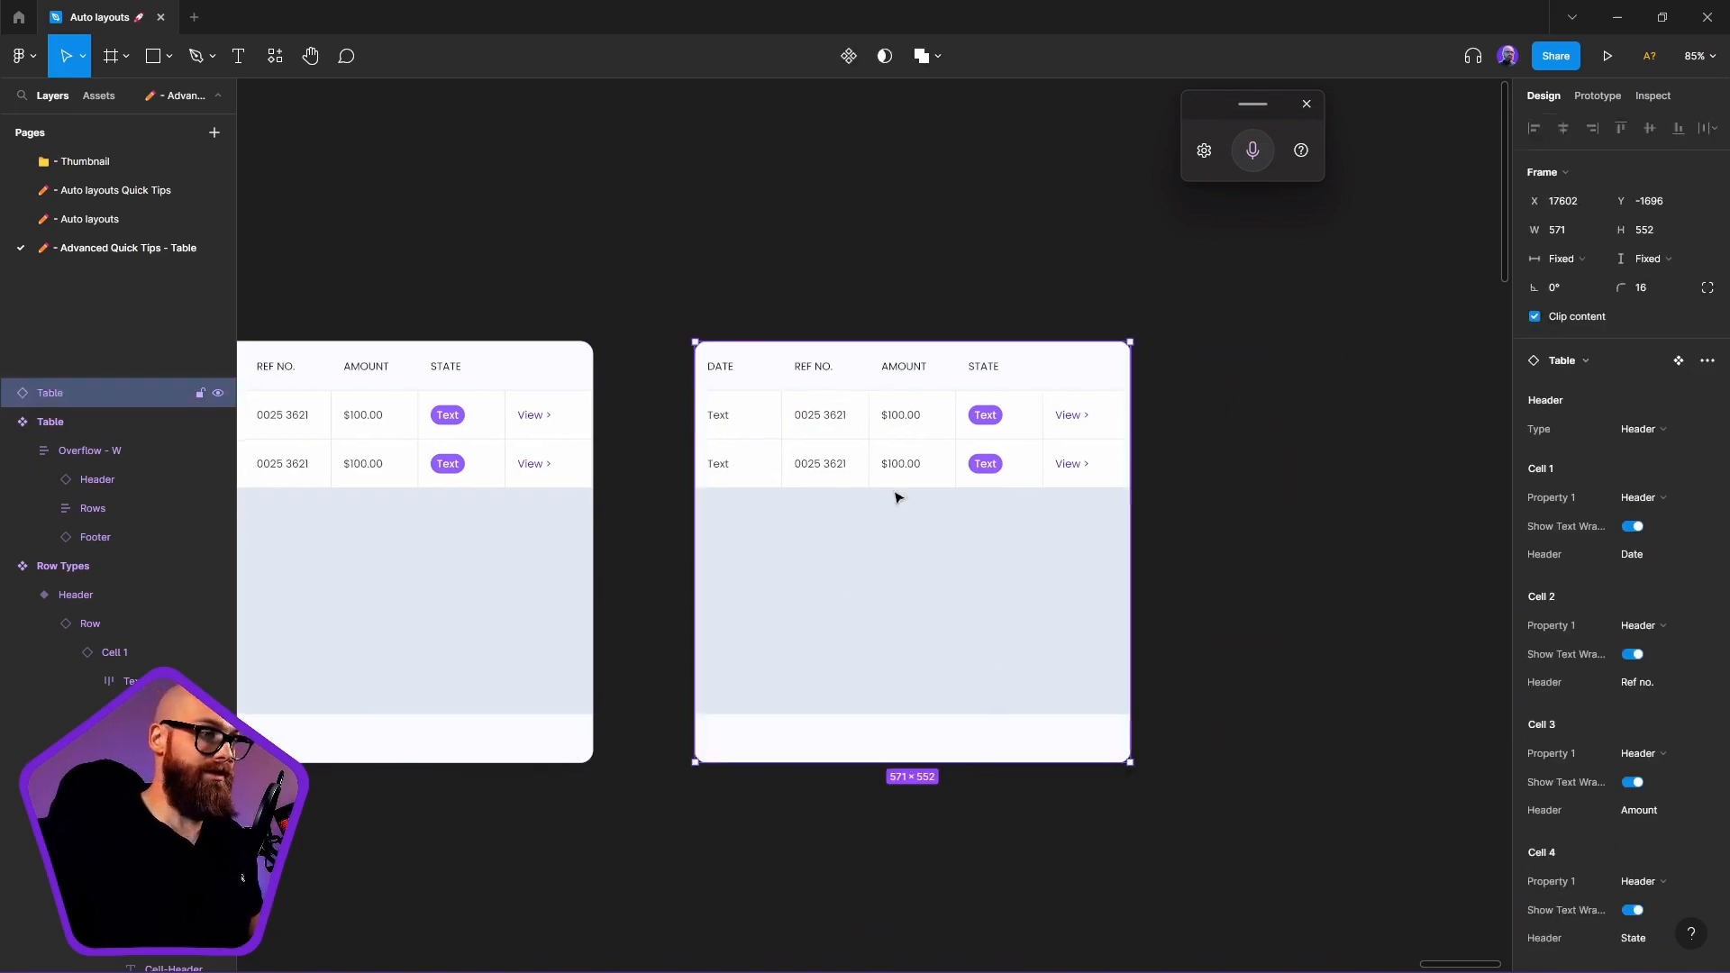